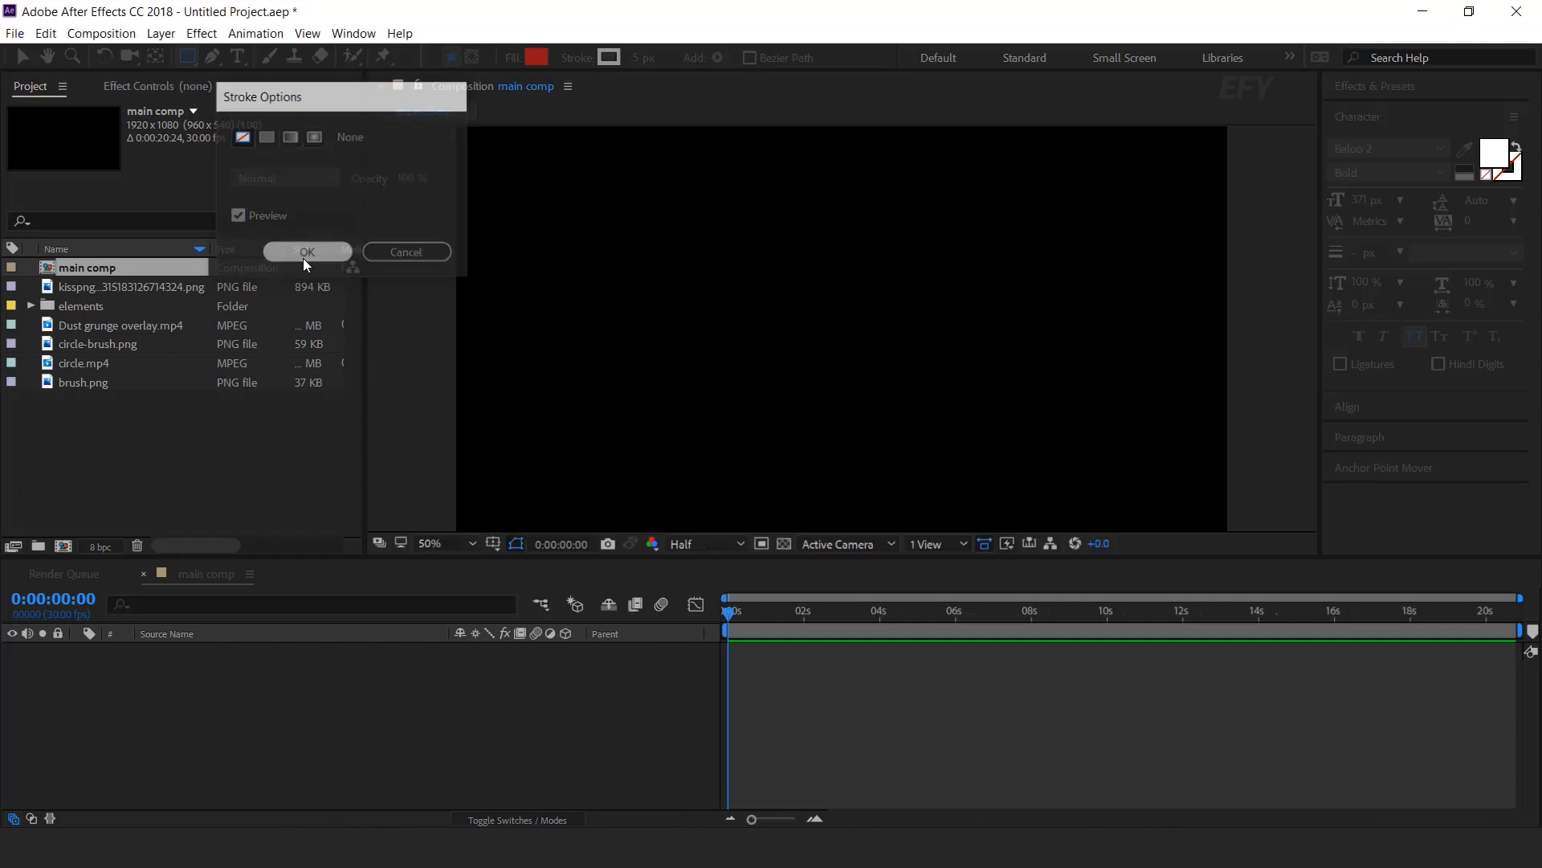
Draw a red, strokeless rectangle covering the entire main comp frame
scroll(701, 291, up, 2)
scroll(700, 291, down, 5)
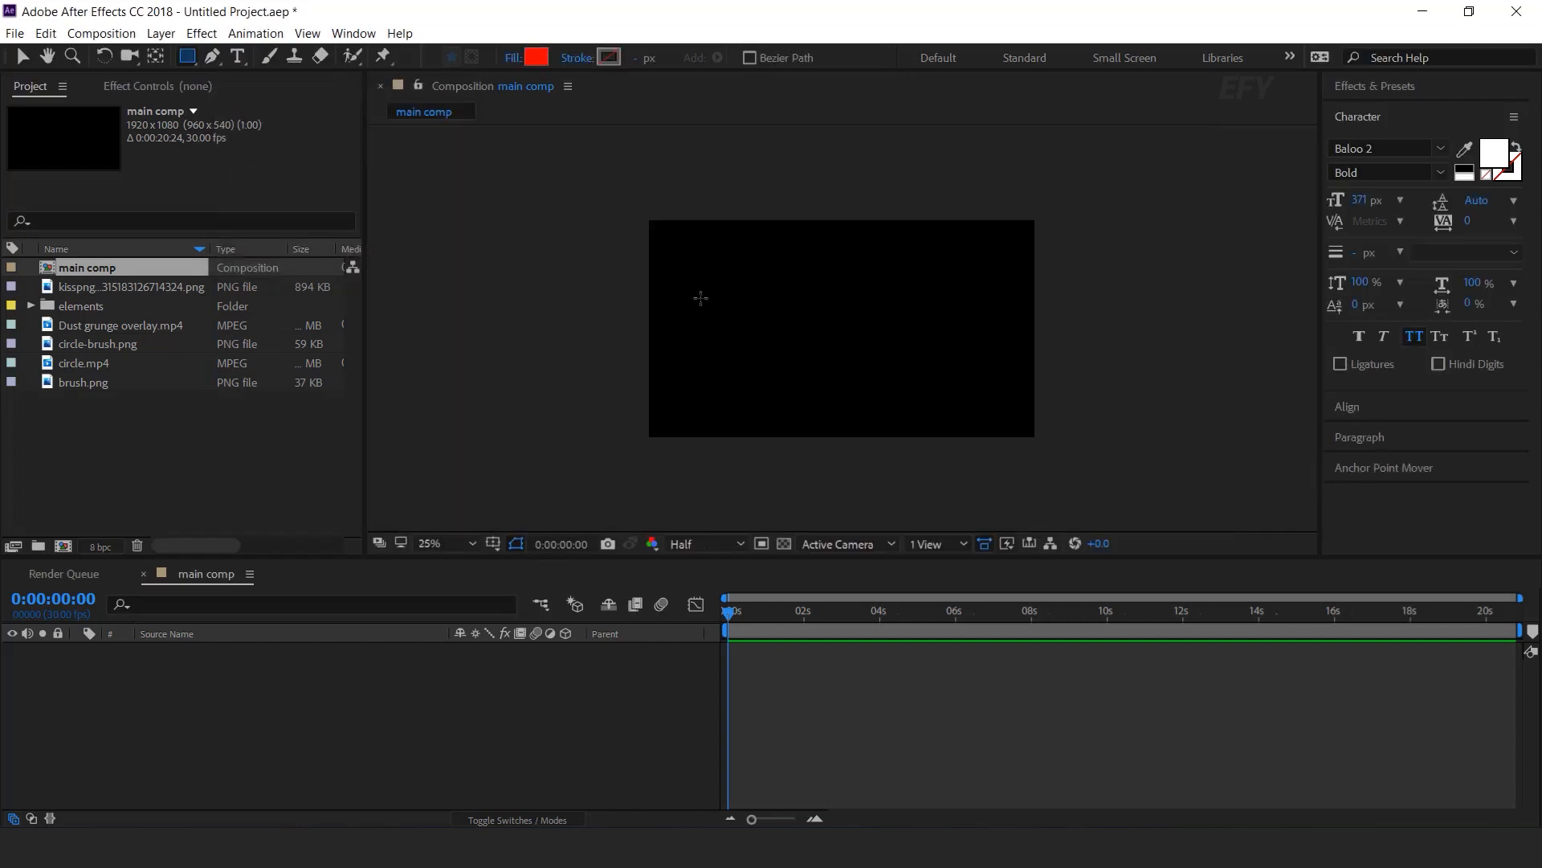
scroll(731, 269, up, 1)
mouse_move(601, 184)
mouse_down()
mouse_move(843, 423)
mouse_move(1164, 458)
mouse_move(1094, 464)
mouse_up()
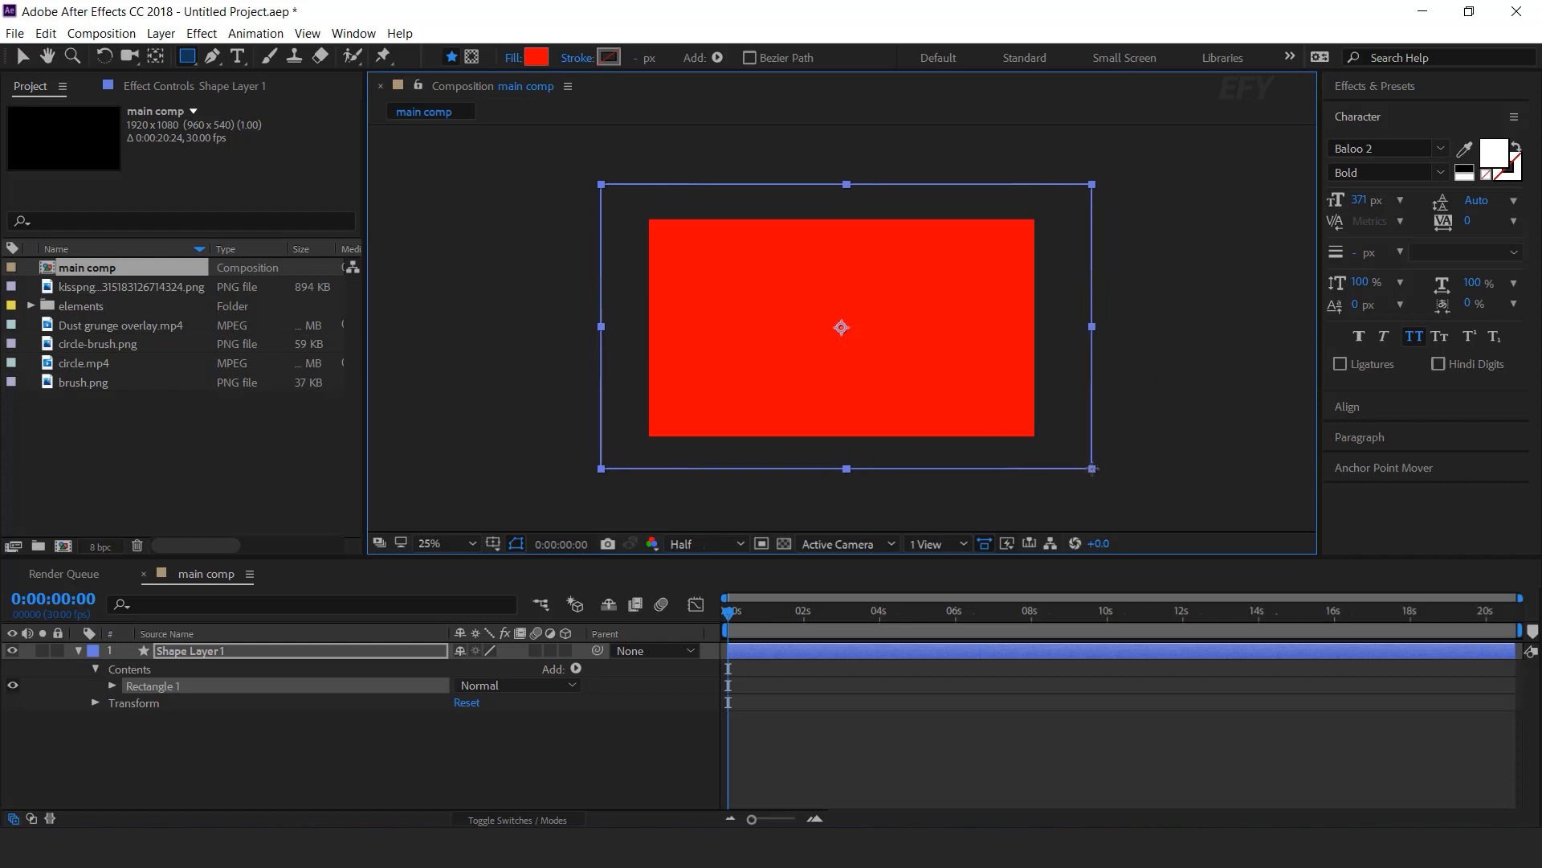
click(837, 769)
scroll(932, 325, up, 2)
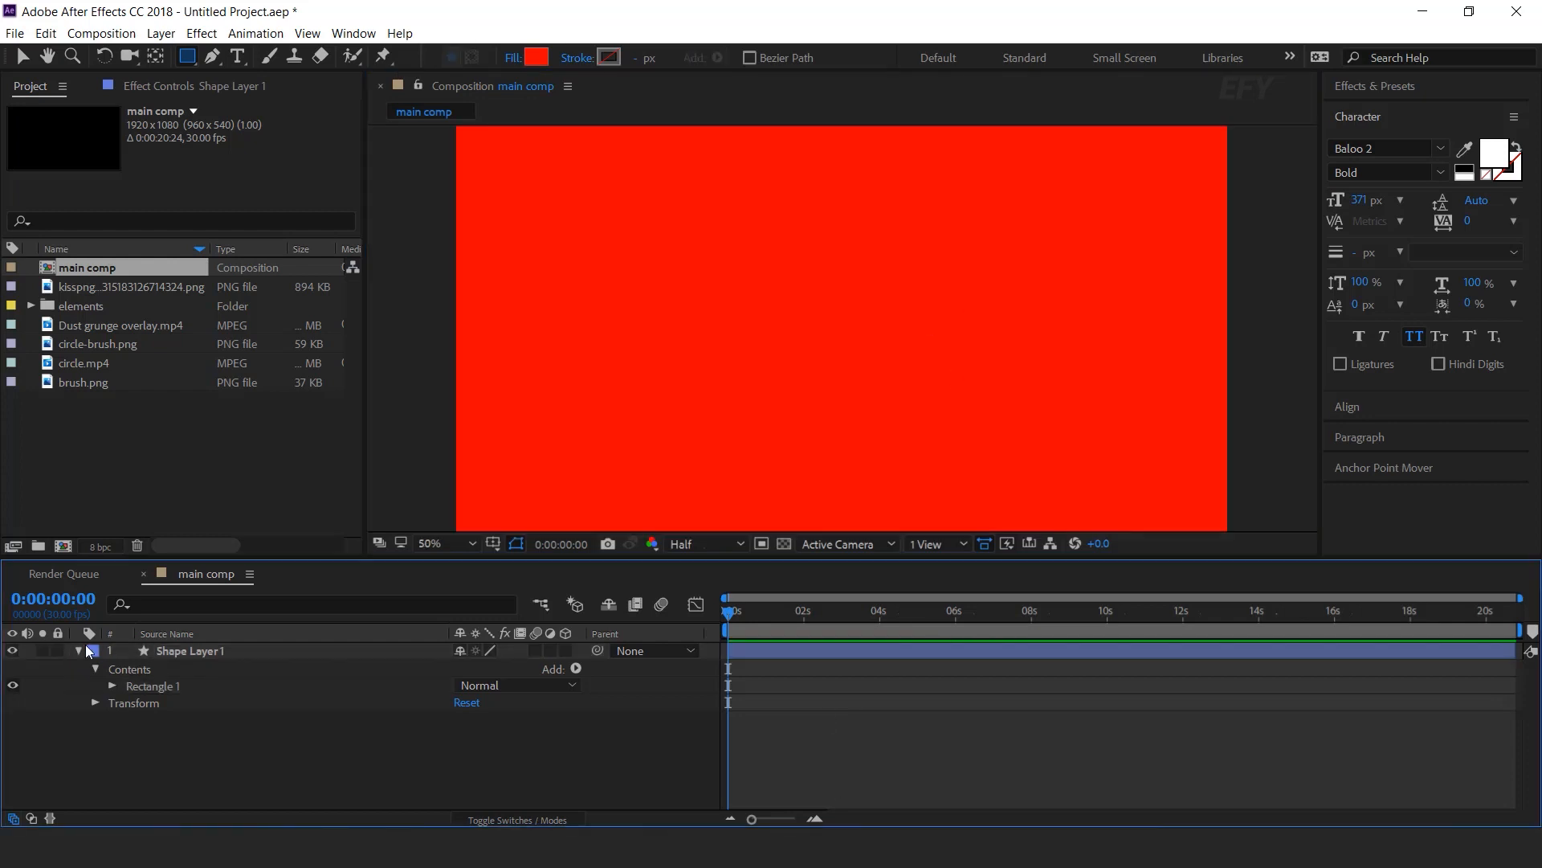
click(85, 649)
Create a new composition named "wave lines" with a width and height of 2500 px
click(62, 547)
click(623, 304)
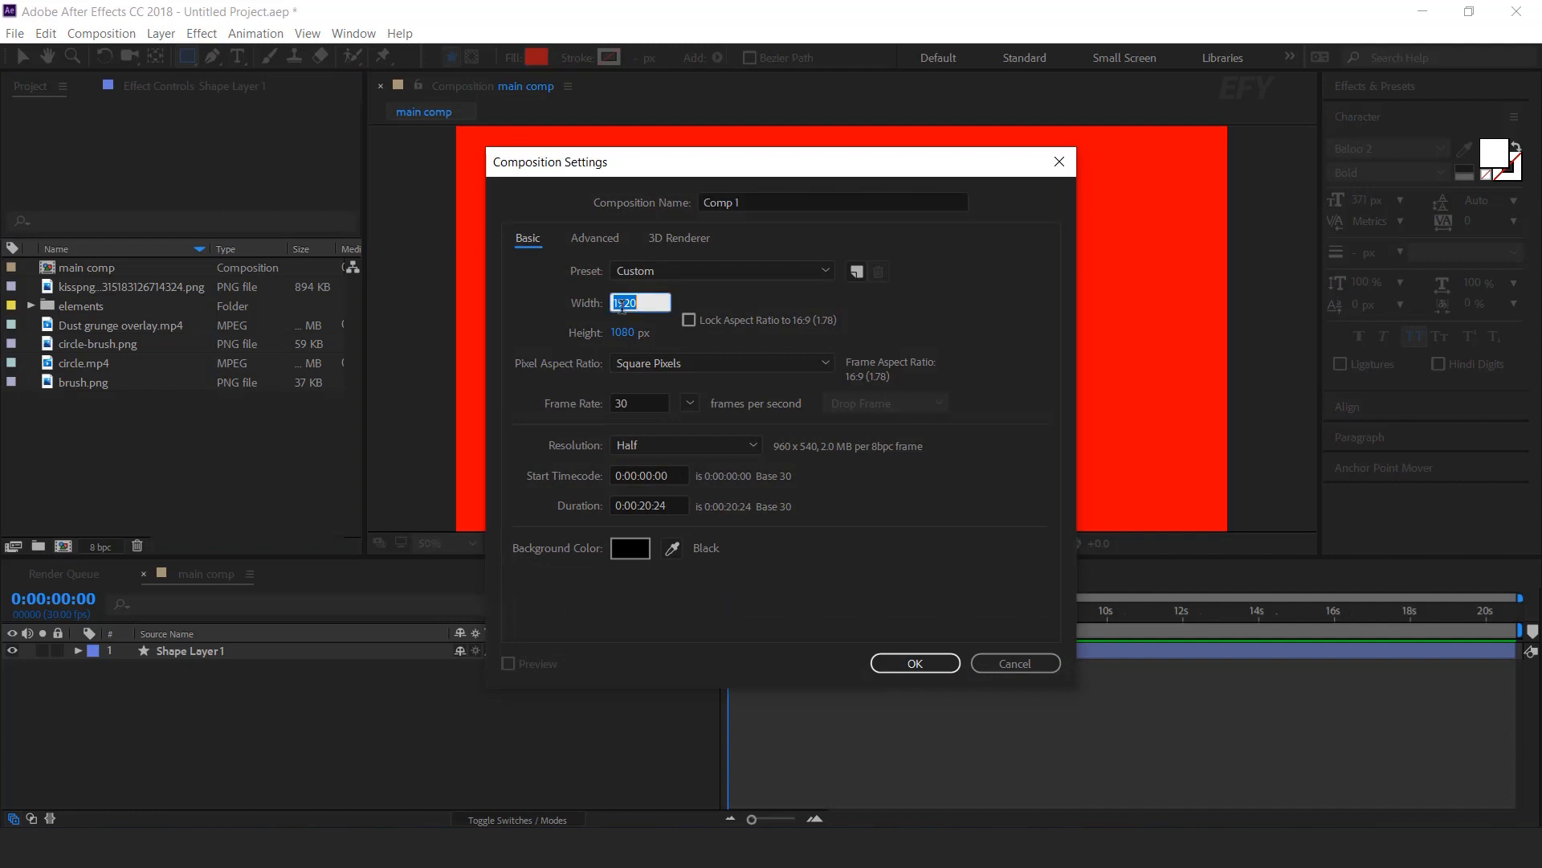
text(2500)
key(Tab)
text(2500)
click(686, 205)
text(wave lines)
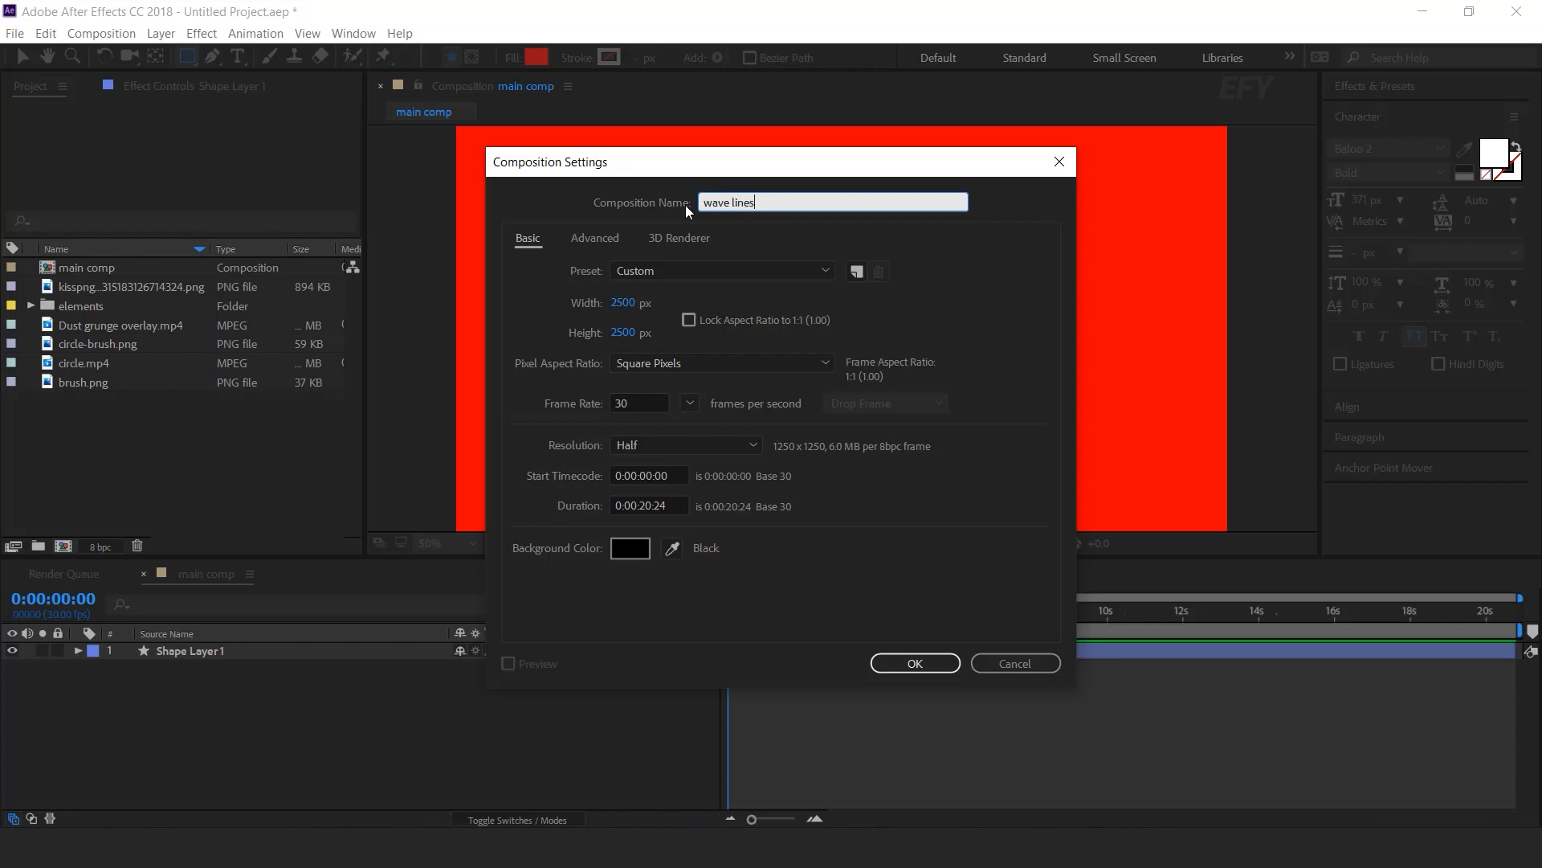
key(Return)
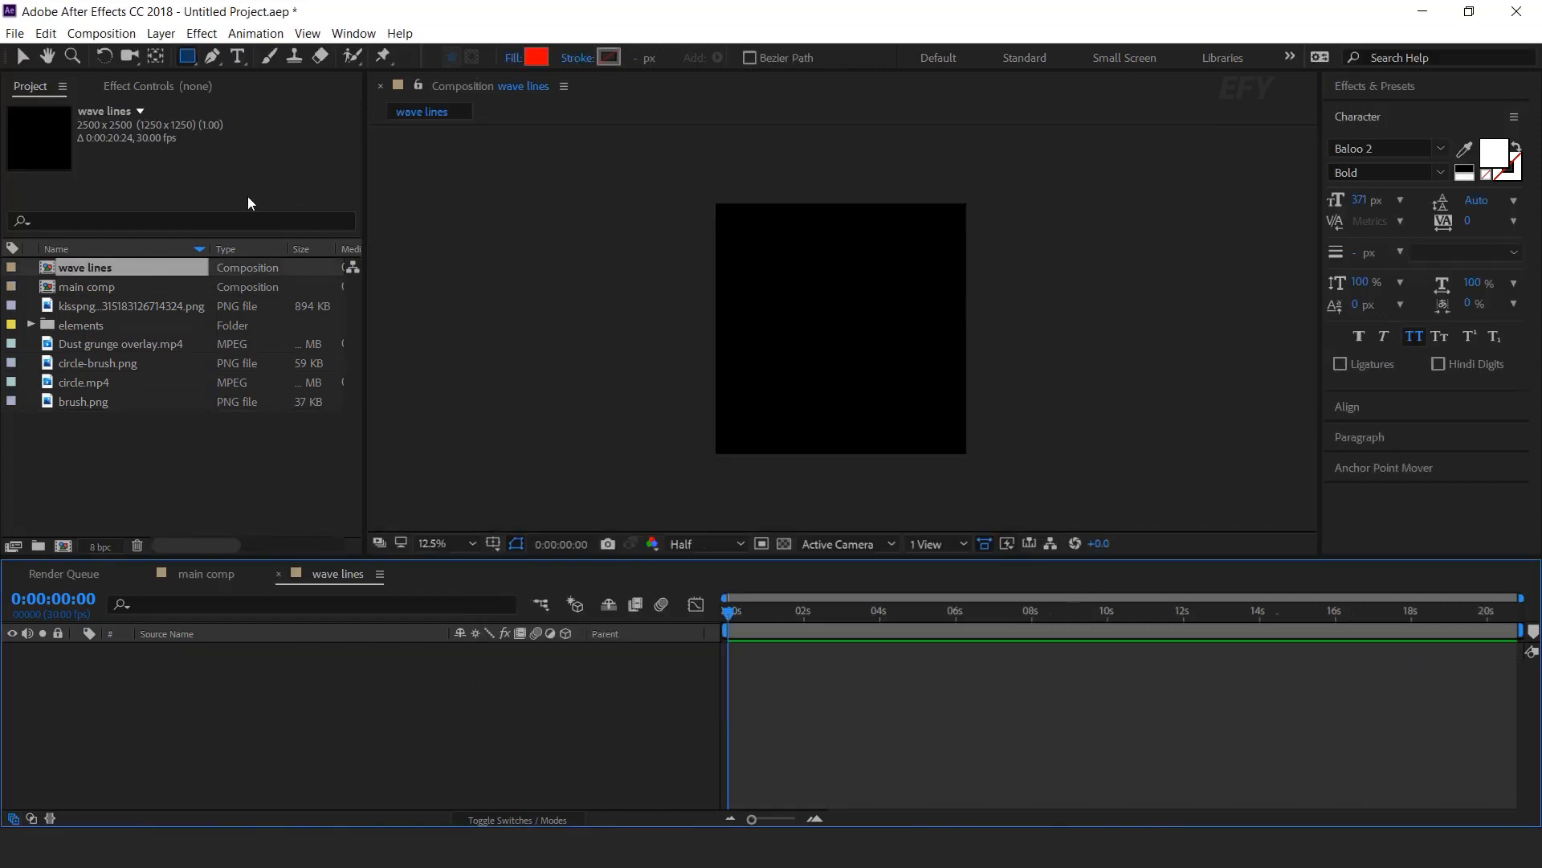
Set up the Pen tool with no fill and a white (FFFFFF) stroke
click(211, 59)
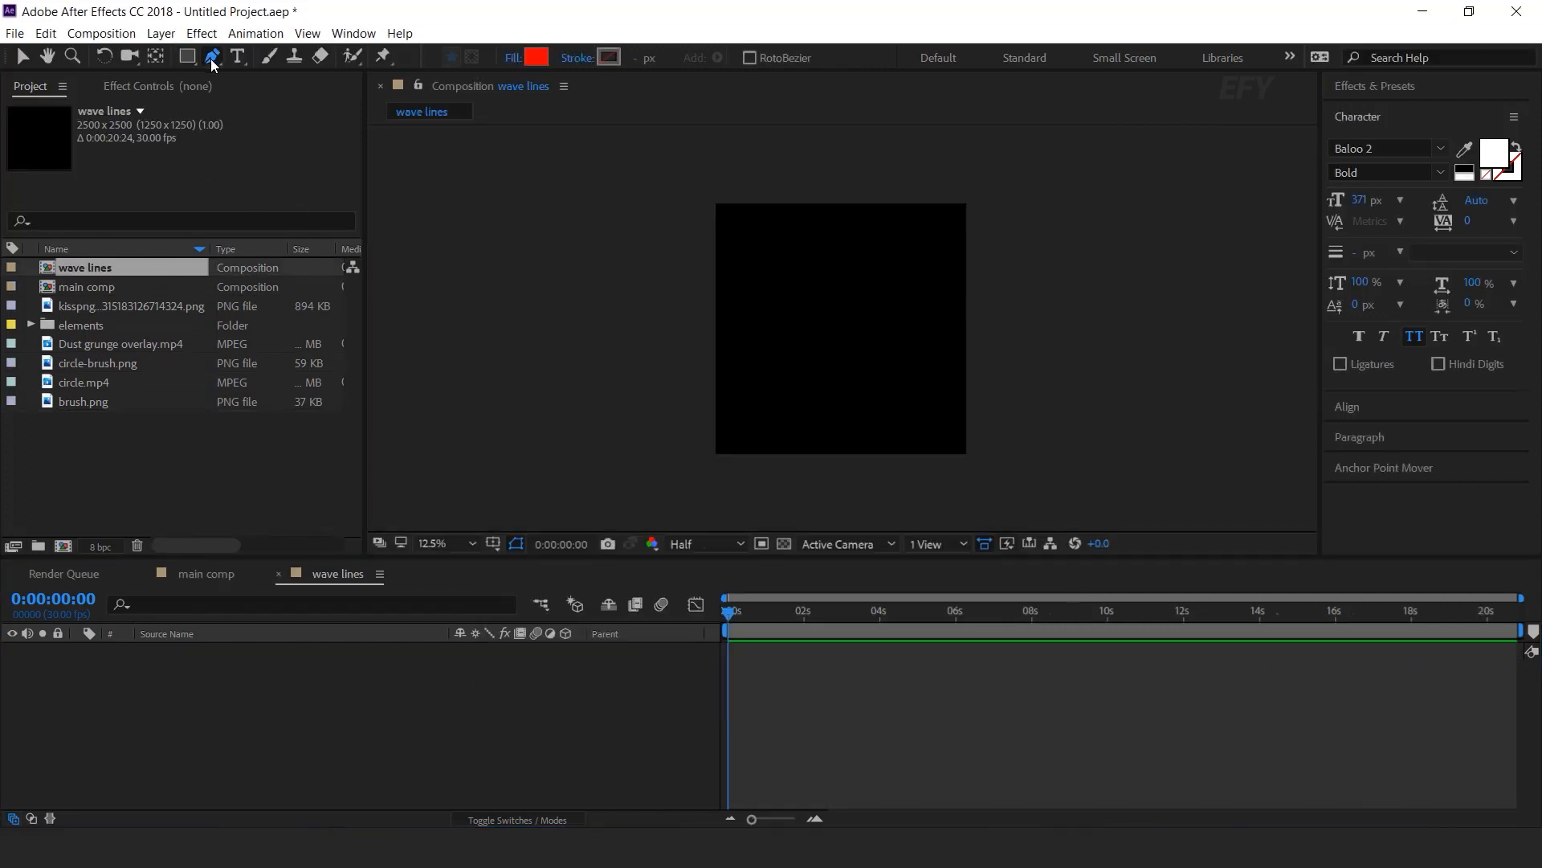
click(515, 58)
click(244, 138)
click(310, 246)
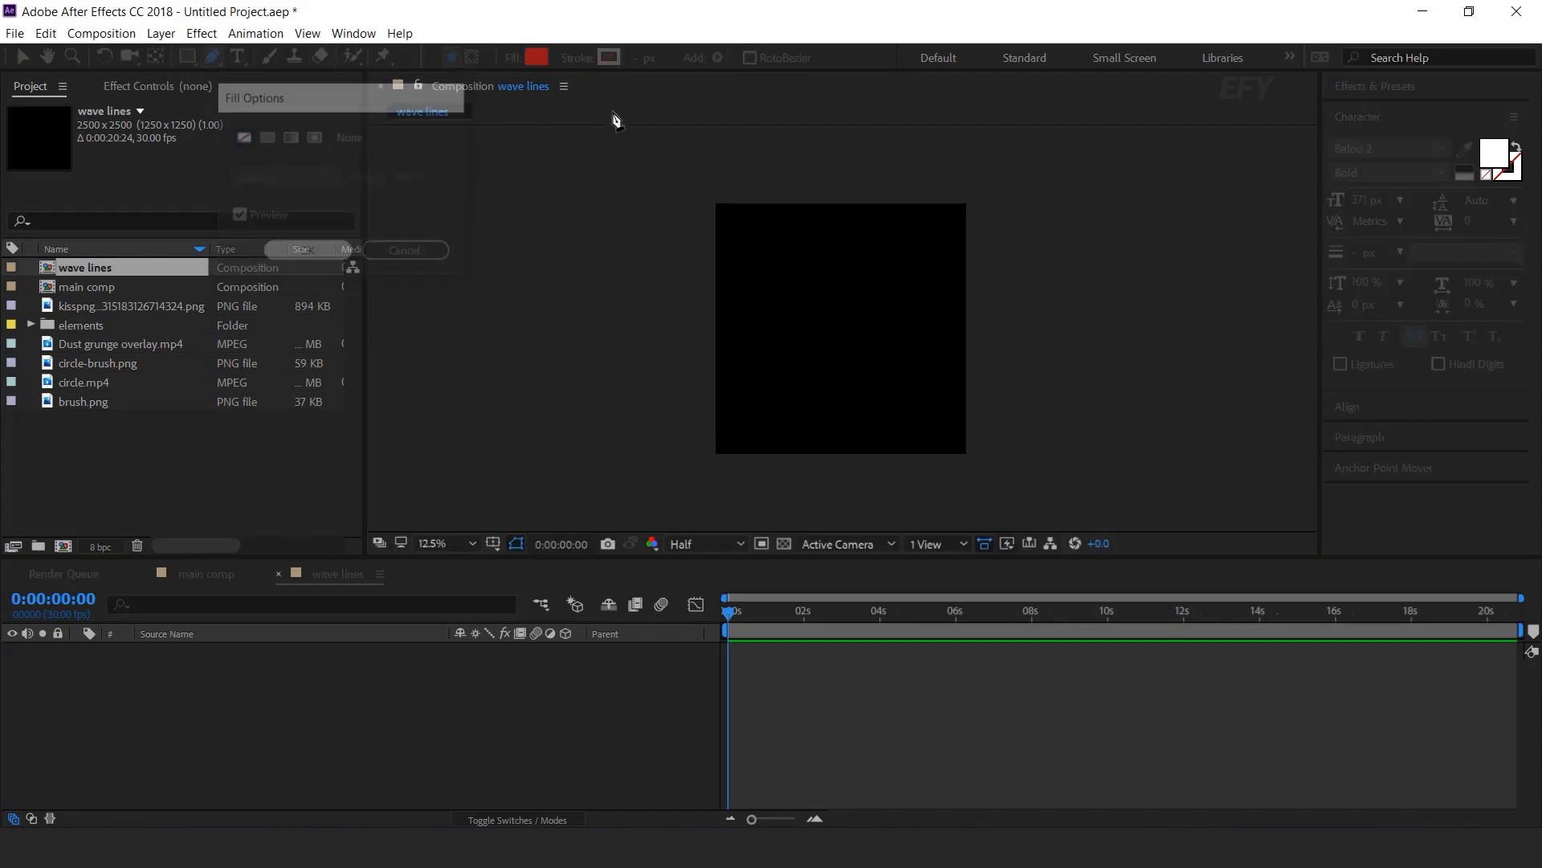
click(609, 57)
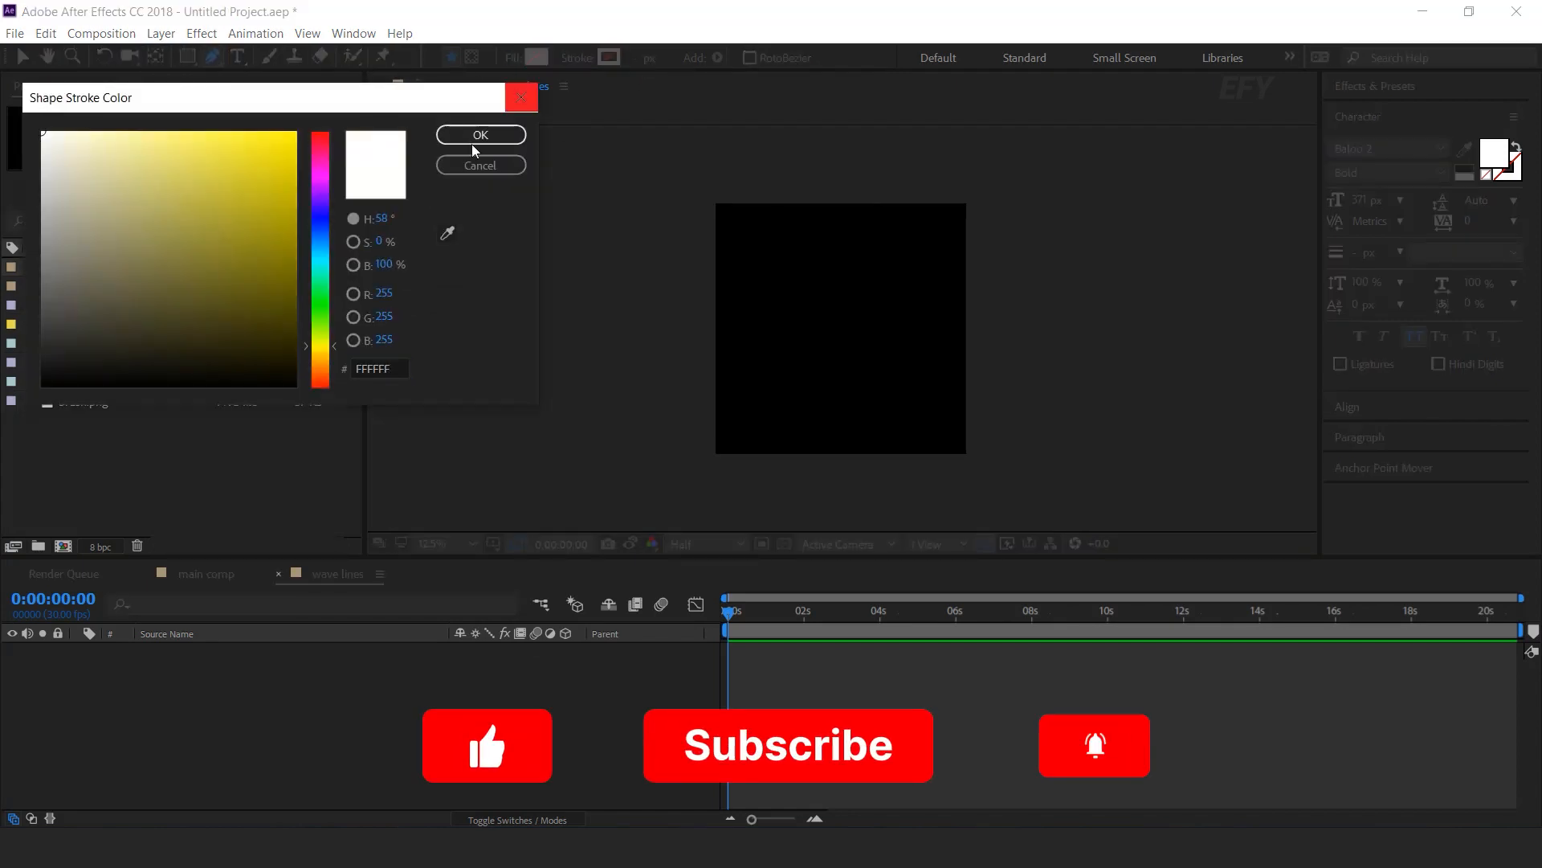
click(479, 135)
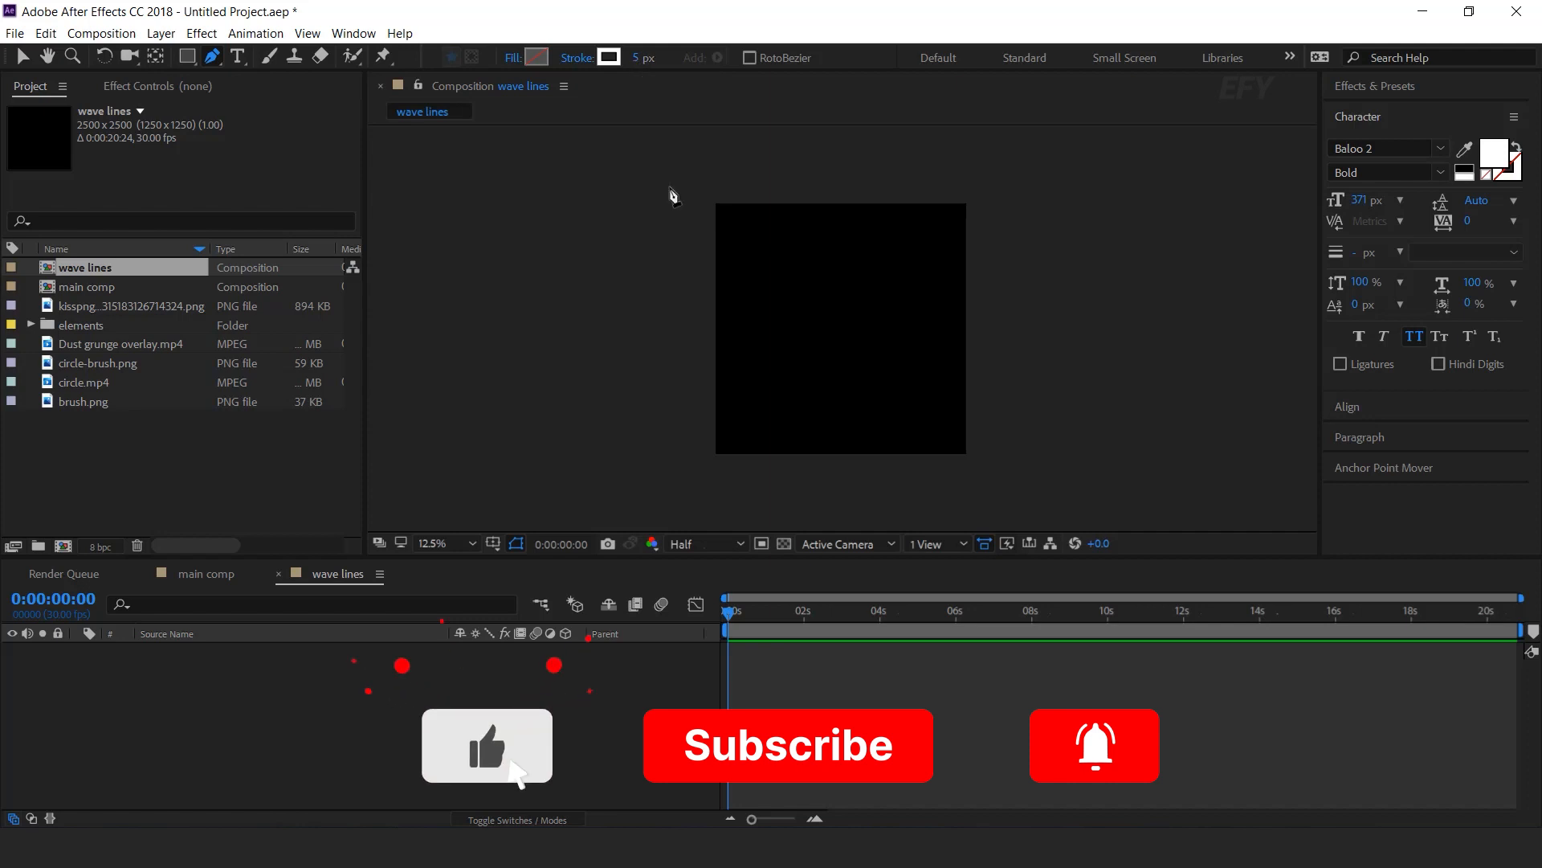
Draw a straight horizontal line across the composition's lower part, extending past both edges, and center its anchor point
click(612, 406)
click(1046, 406)
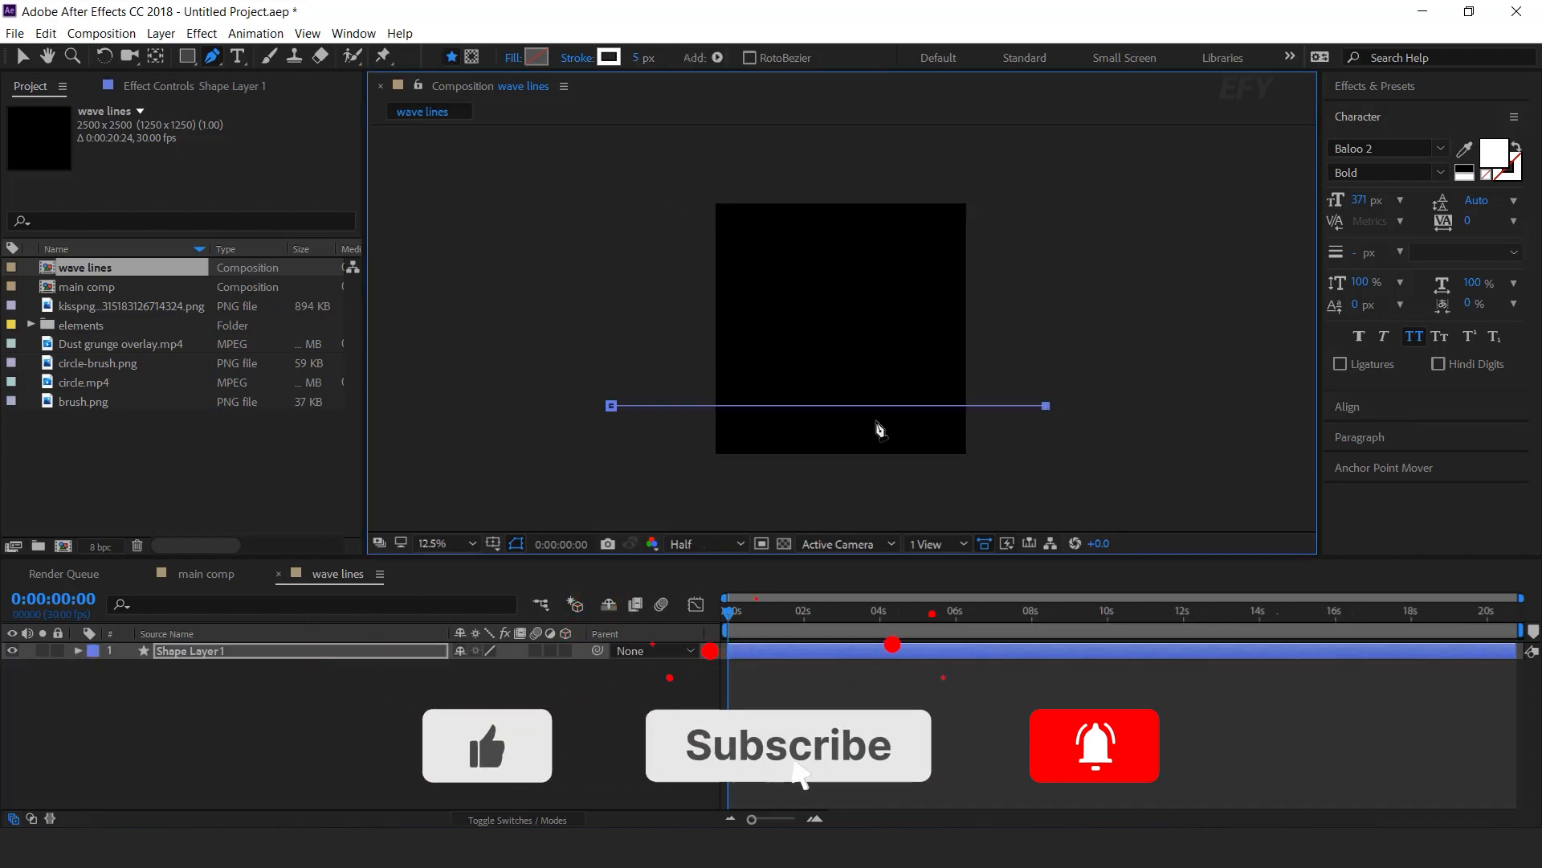
click(1413, 471)
click(1377, 276)
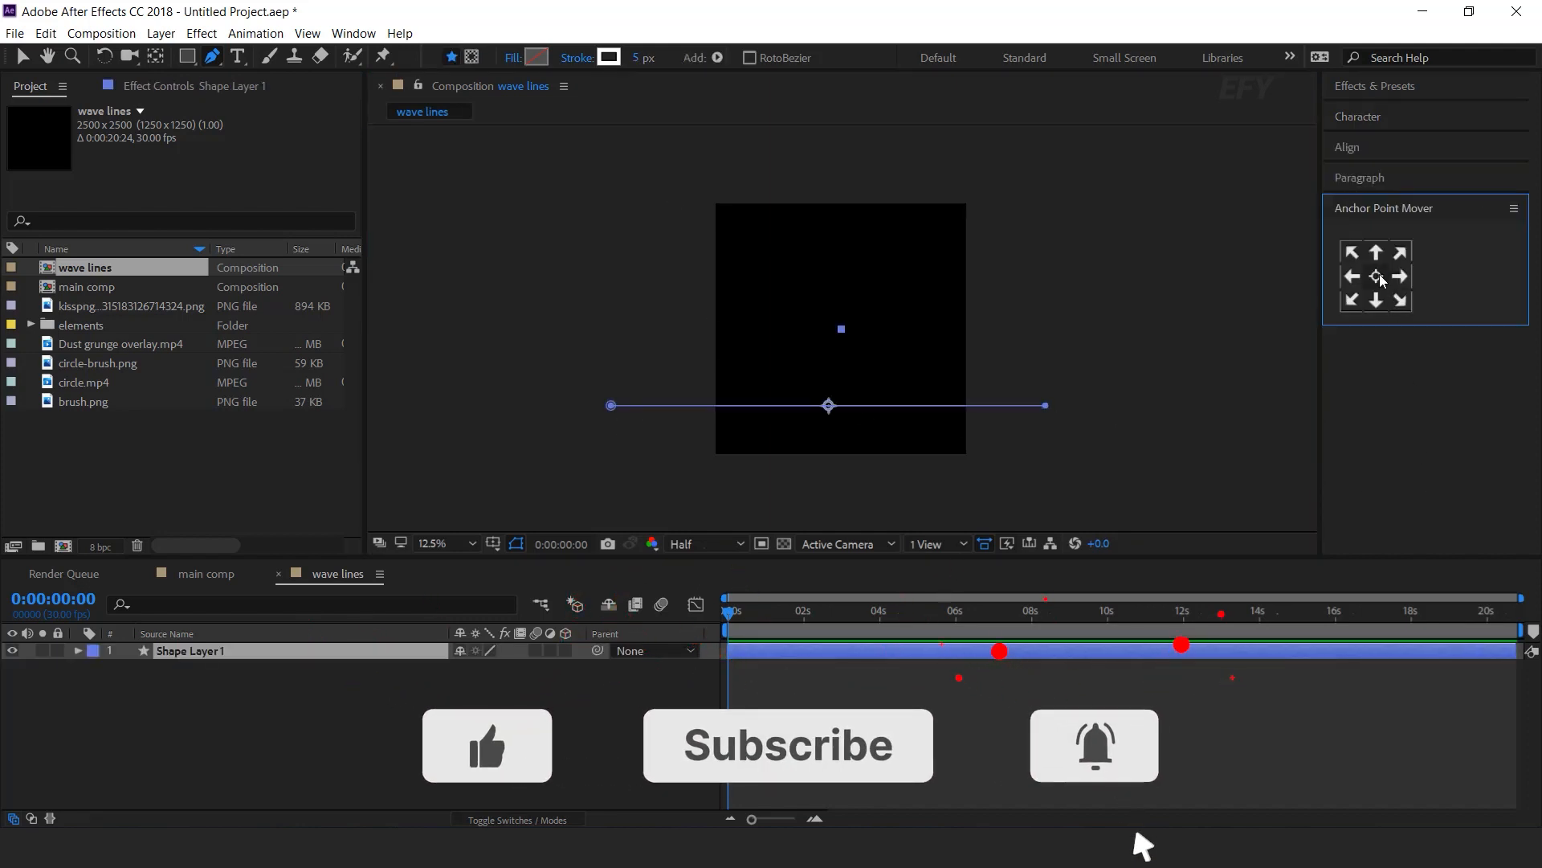
Add a Zig Zag operator to the line's shape layer
click(79, 651)
click(576, 668)
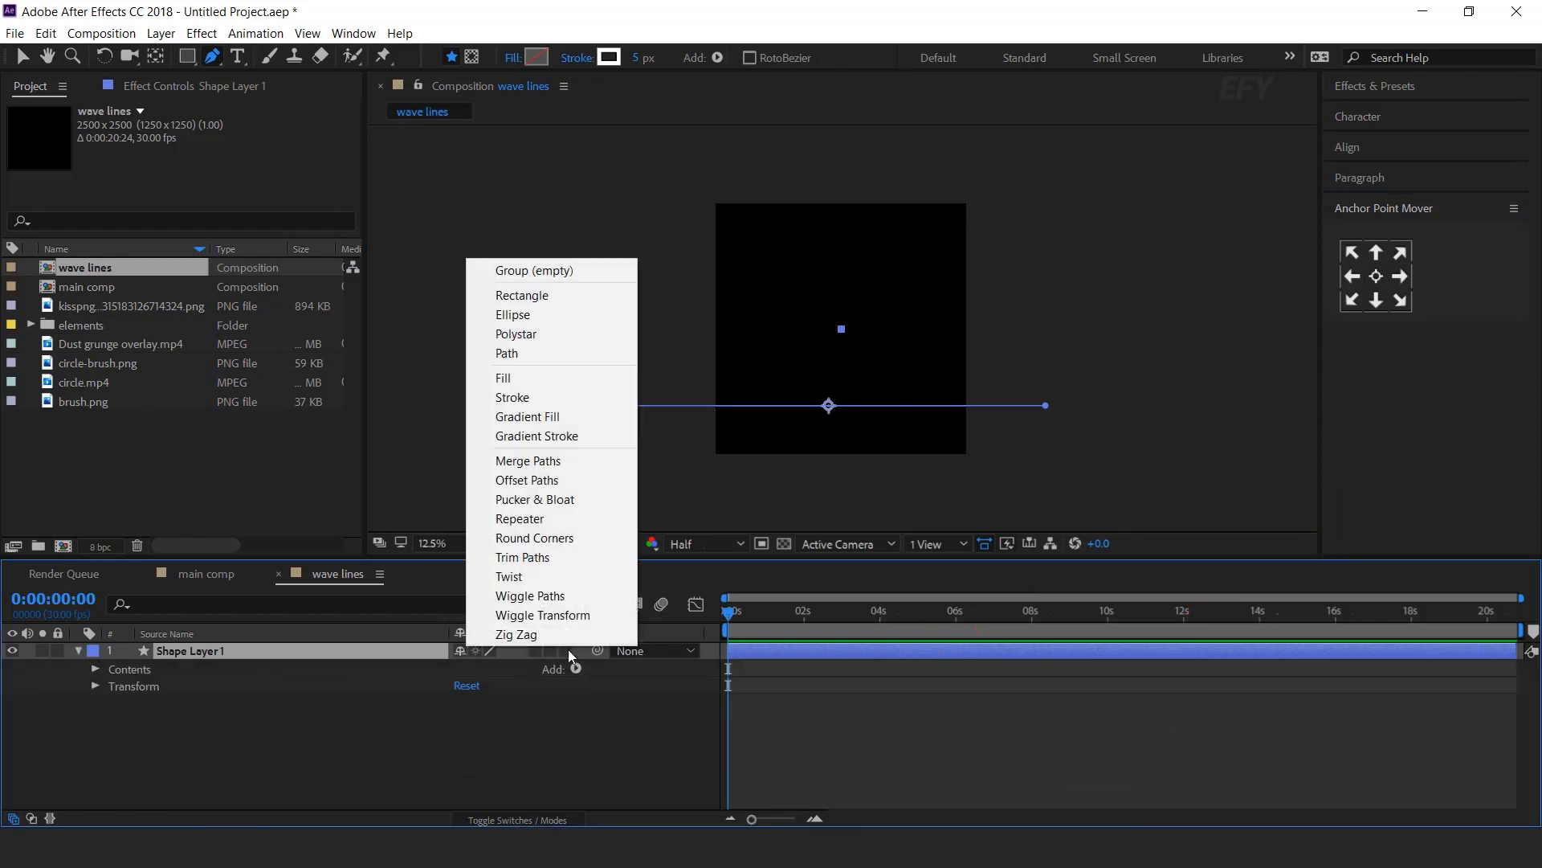
click(547, 635)
key(period)
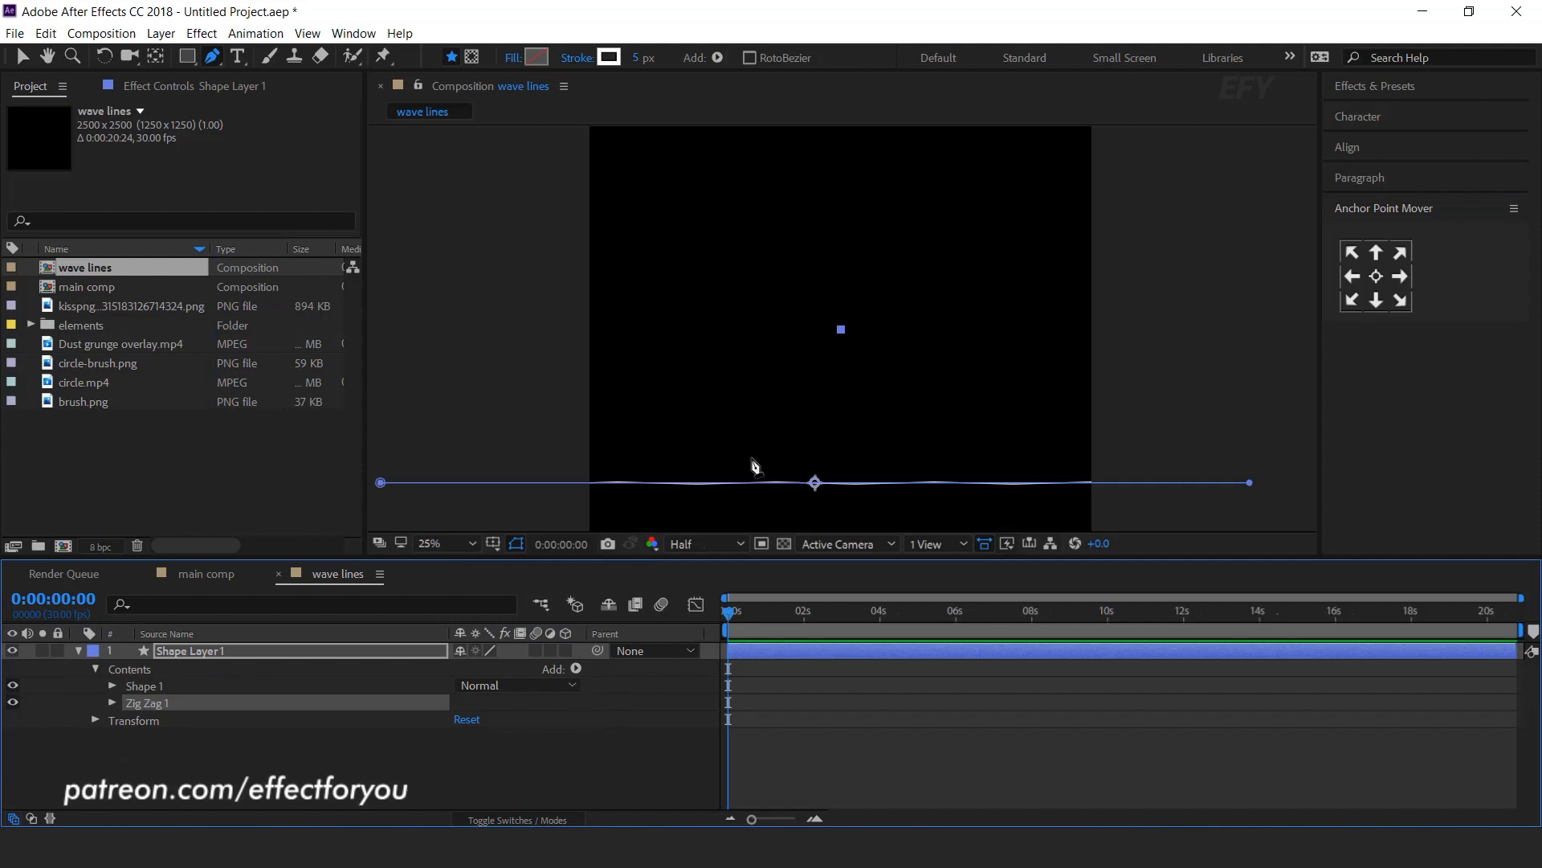
Set the Zig Zag size to 20 and its points to Smooth
click(112, 703)
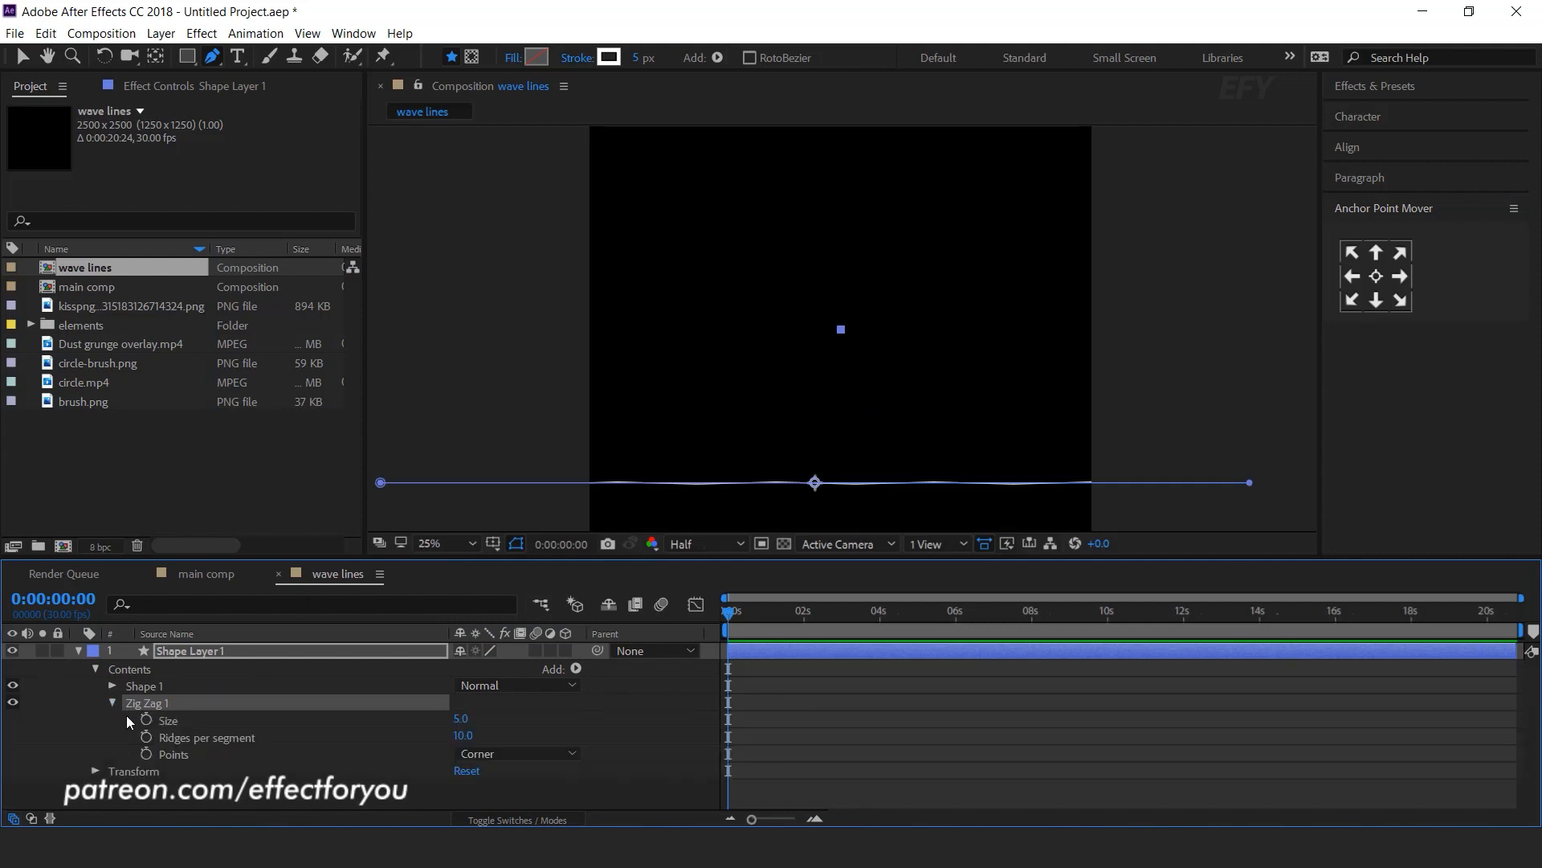
click(462, 718)
text(2)
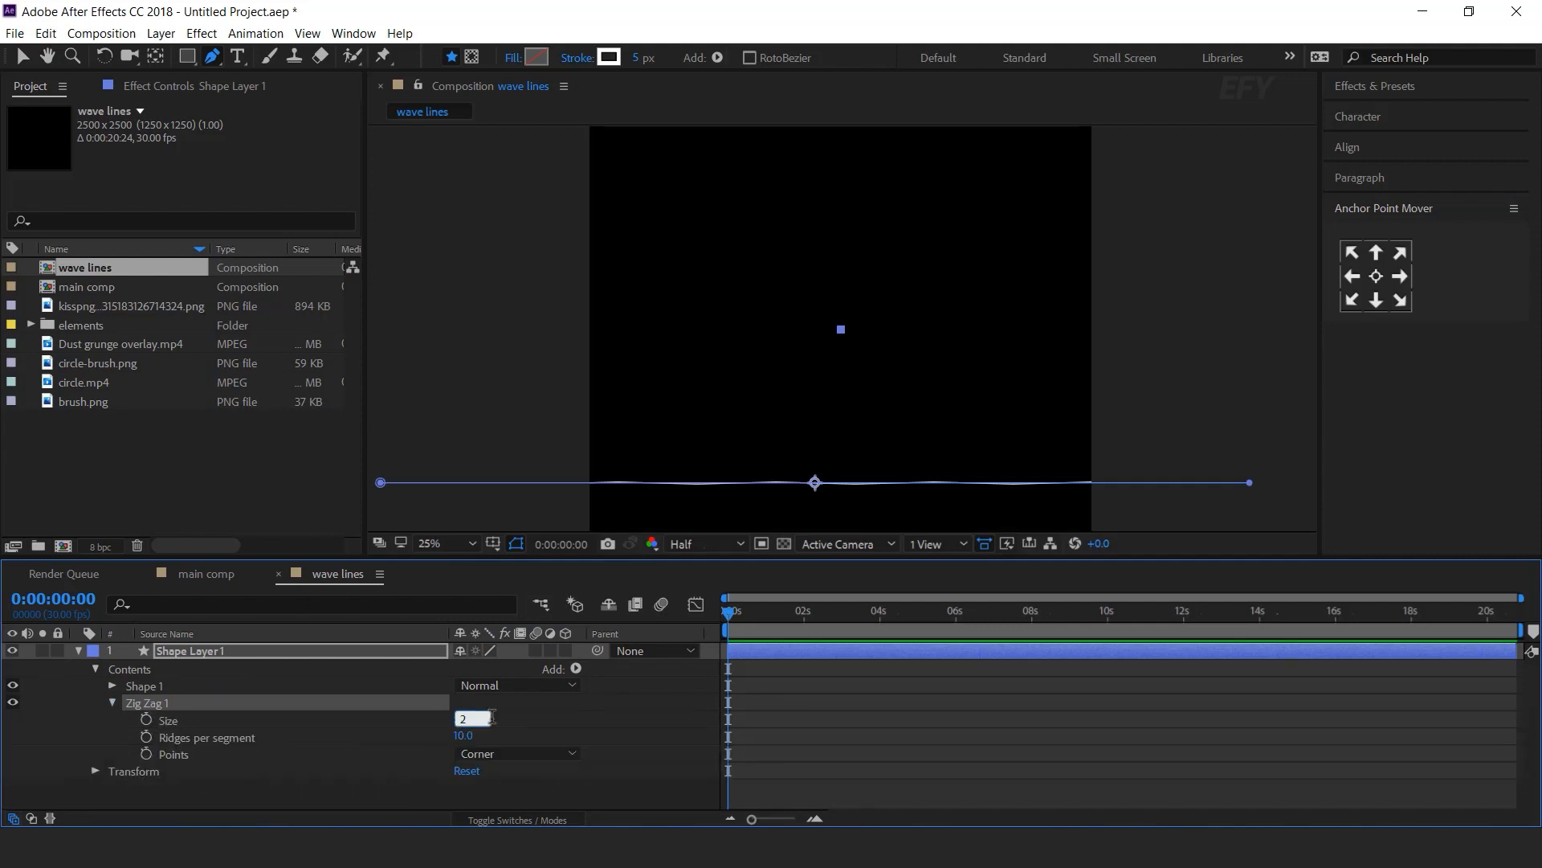
text(0)
key(Return)
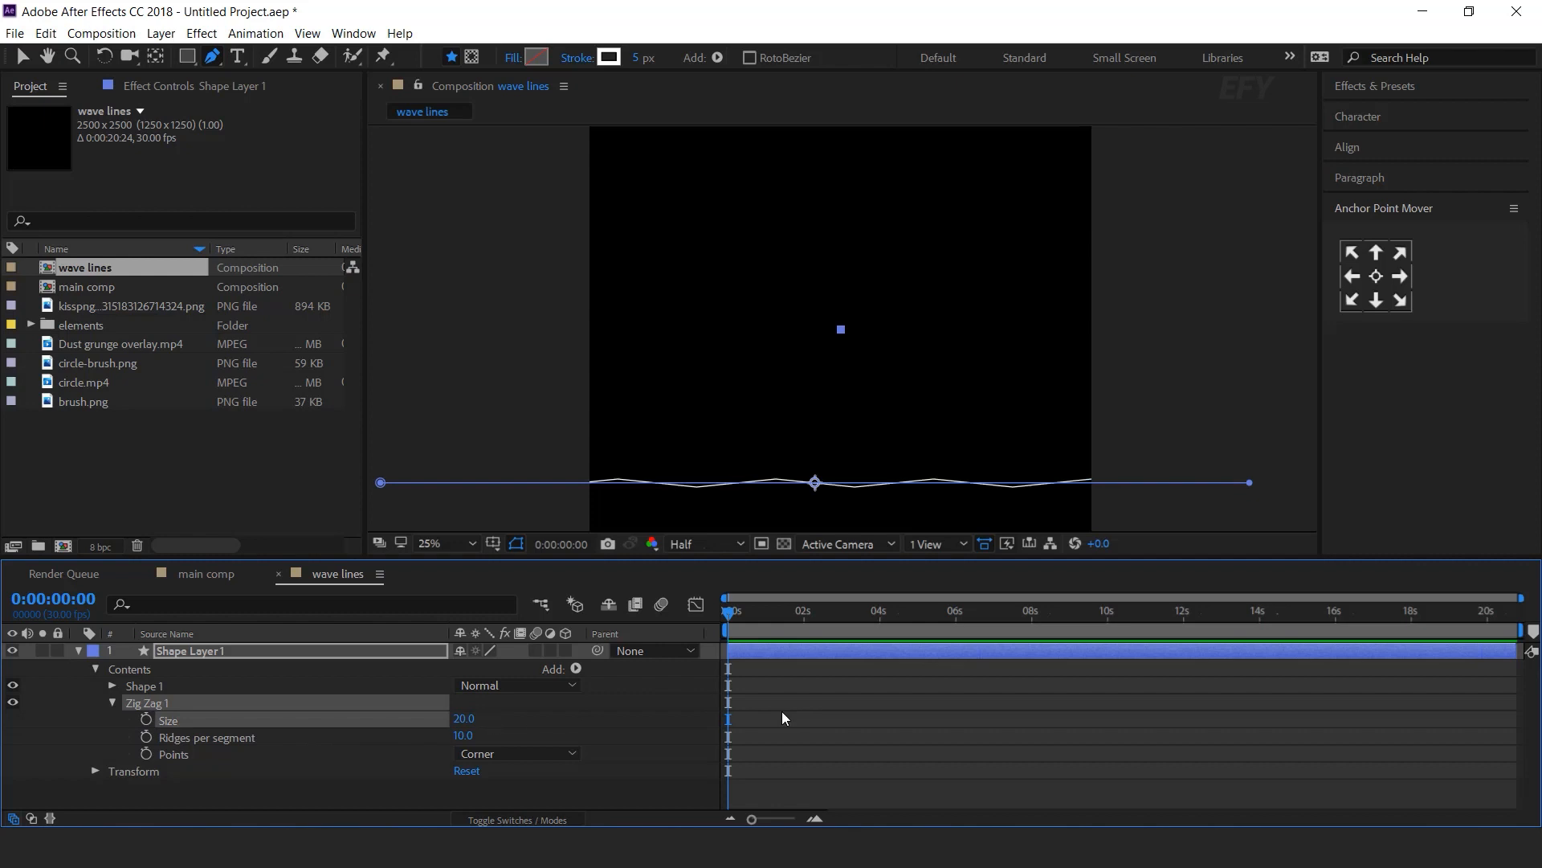
click(520, 755)
click(506, 792)
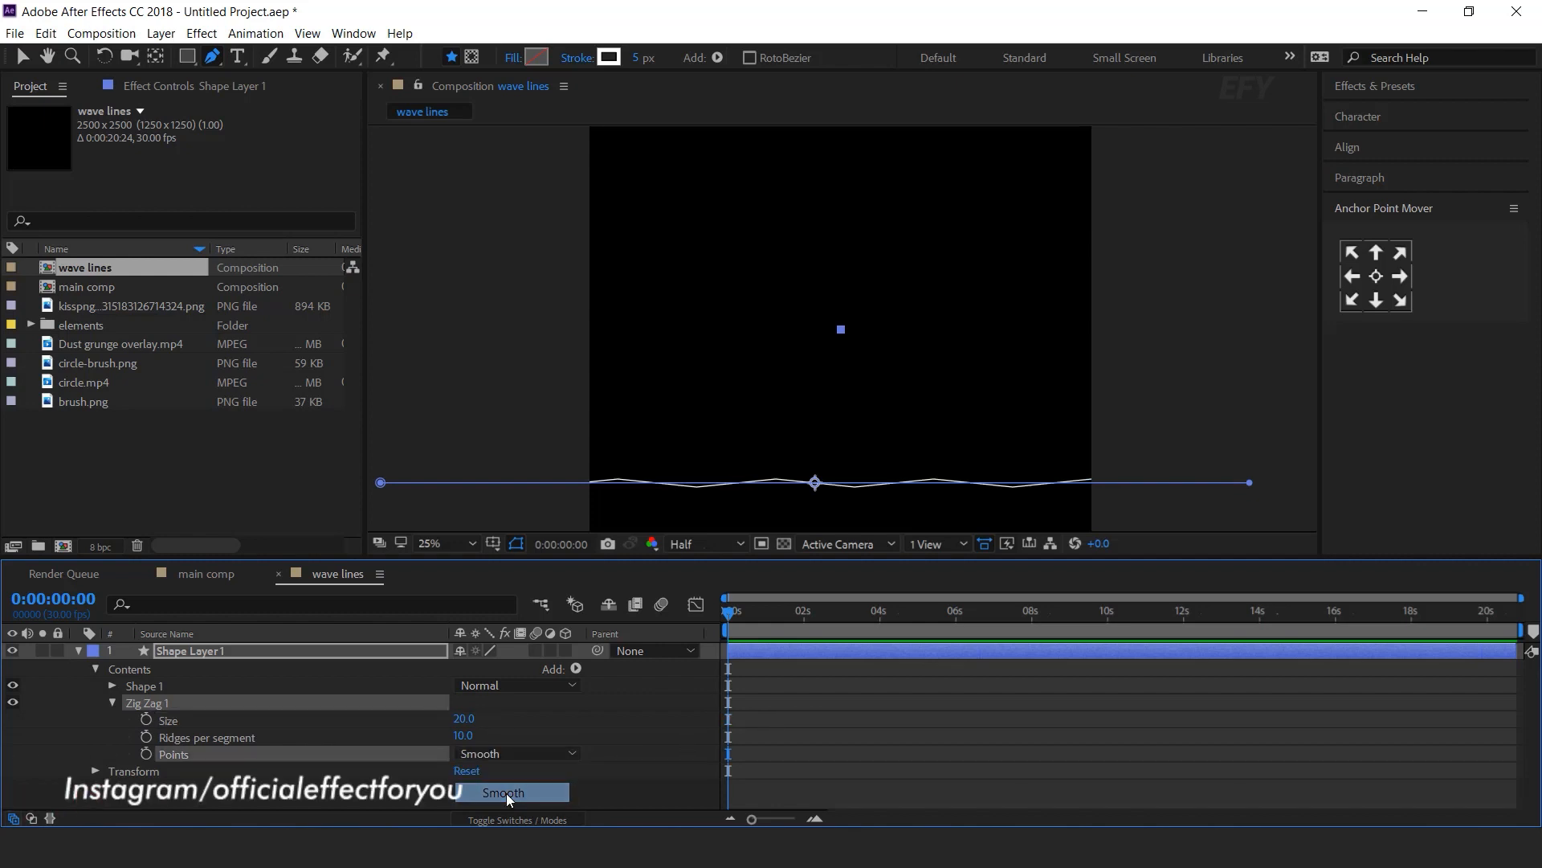
click(812, 748)
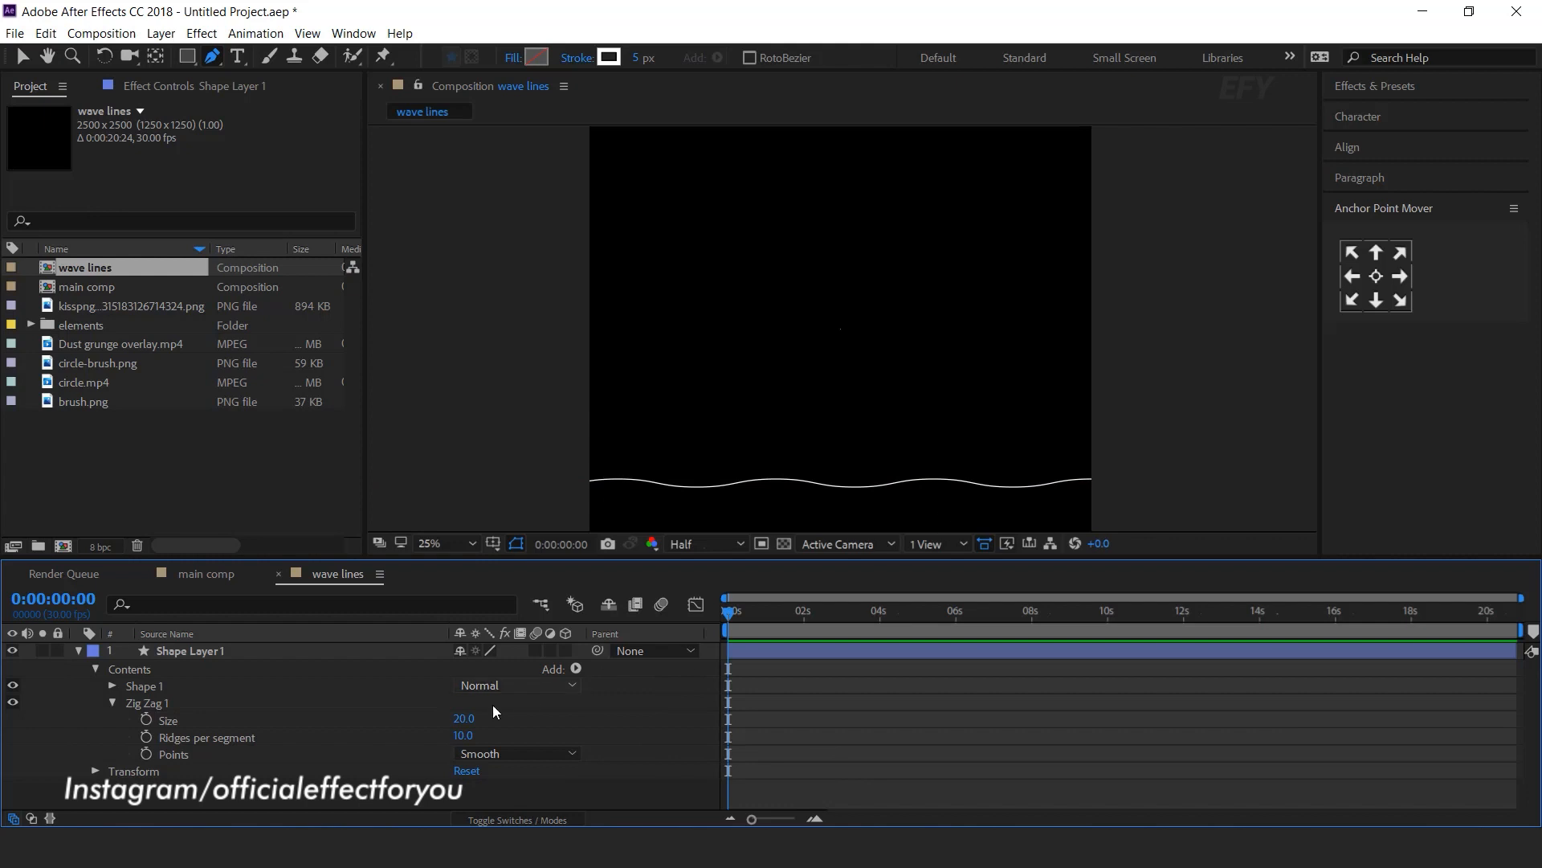
Add a Repeater to the wavy line's shape layer
click(190, 652)
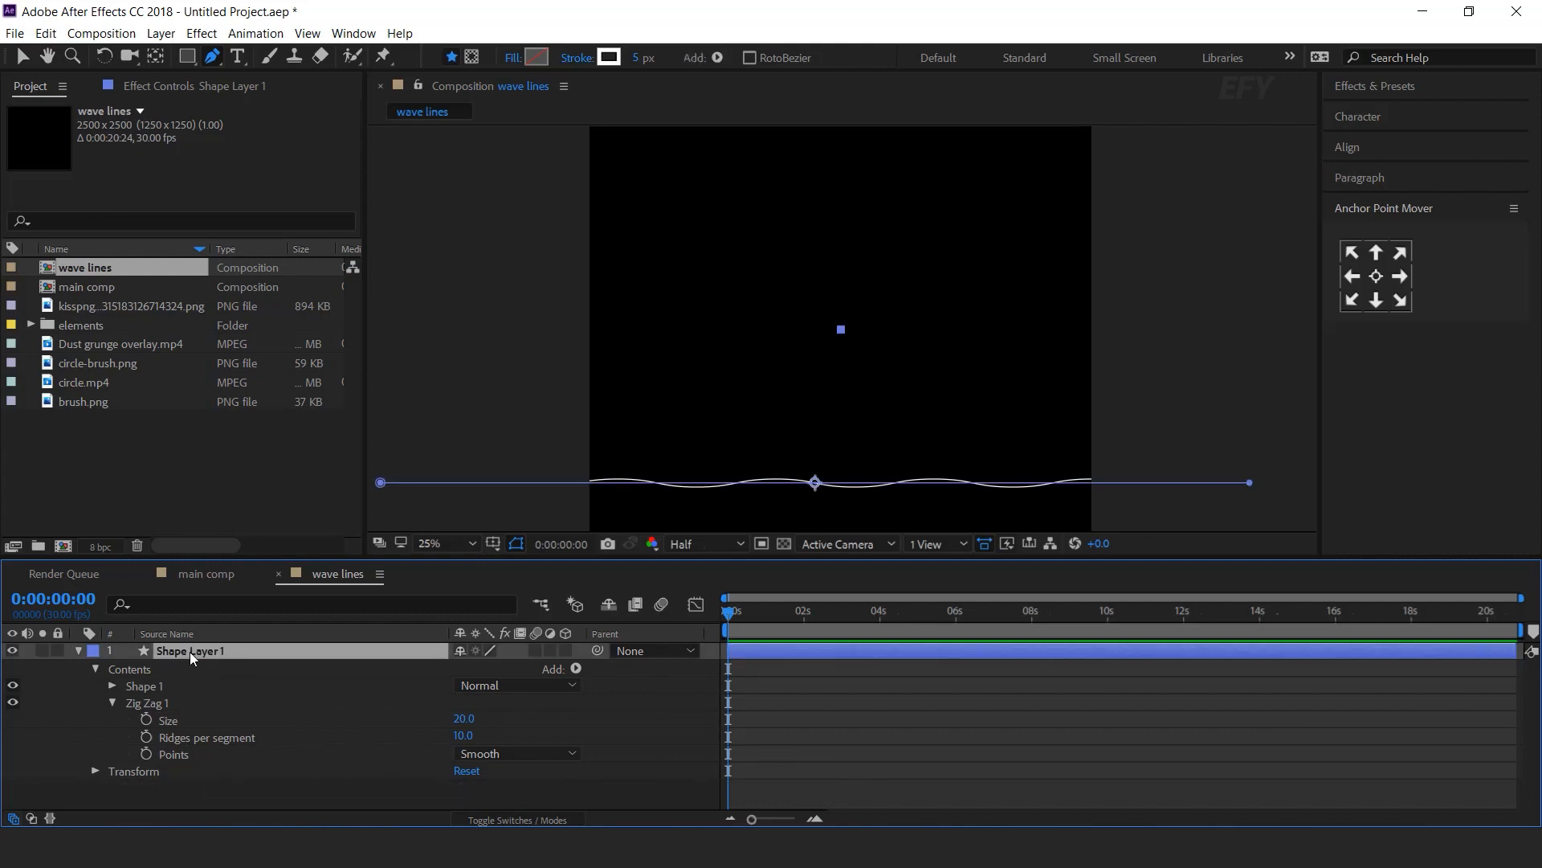
click(576, 670)
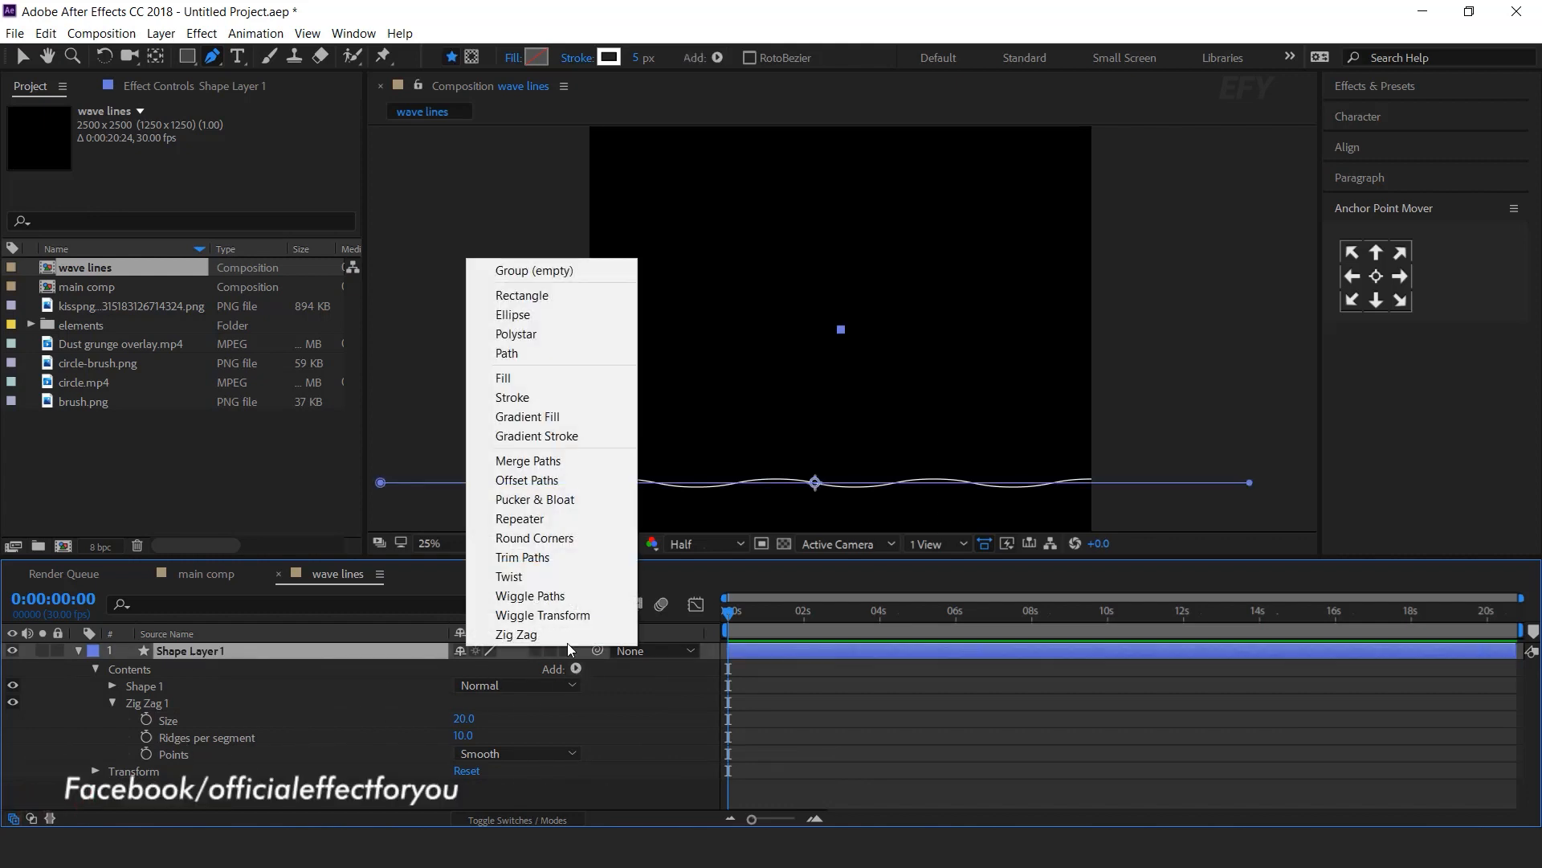
click(531, 519)
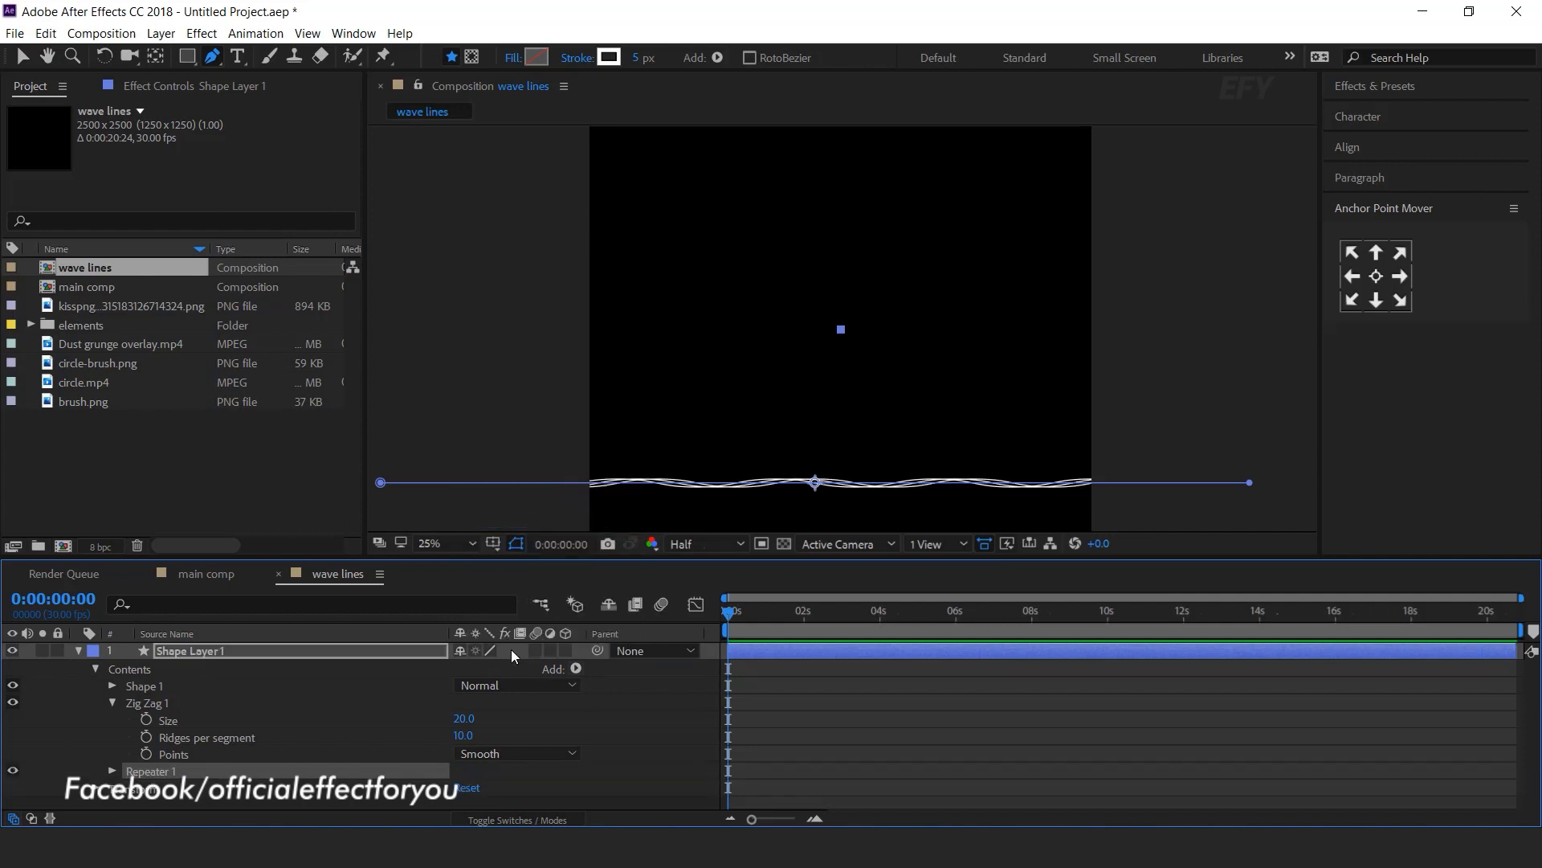
Set the Repeater's transform position to 0, -60 so the copies stack upward
click(112, 771)
scroll(108, 772, down, 2)
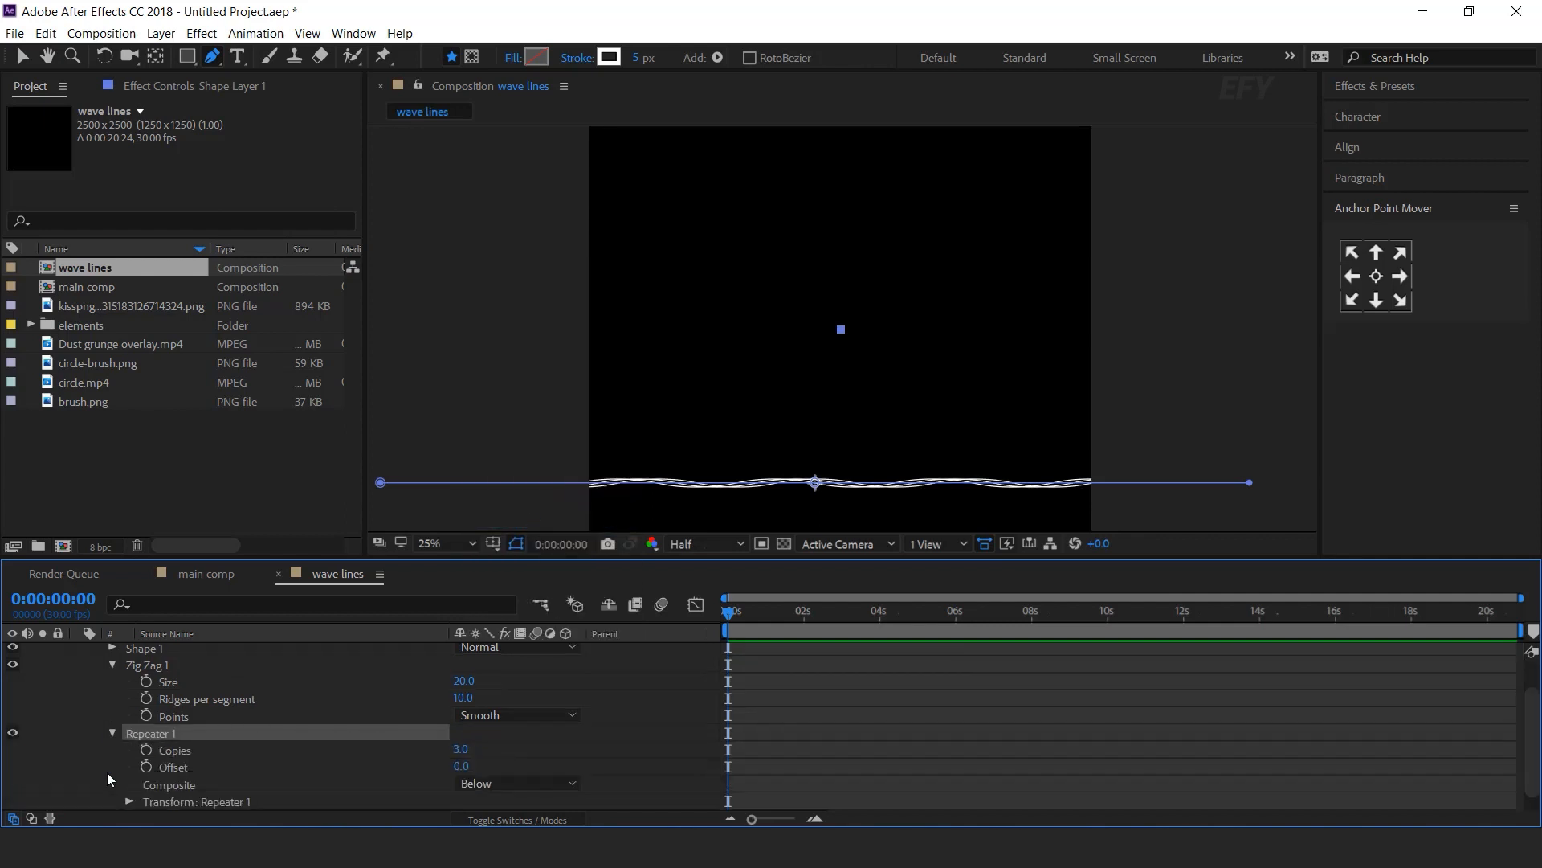
click(161, 784)
click(128, 783)
scroll(127, 782, down, 3)
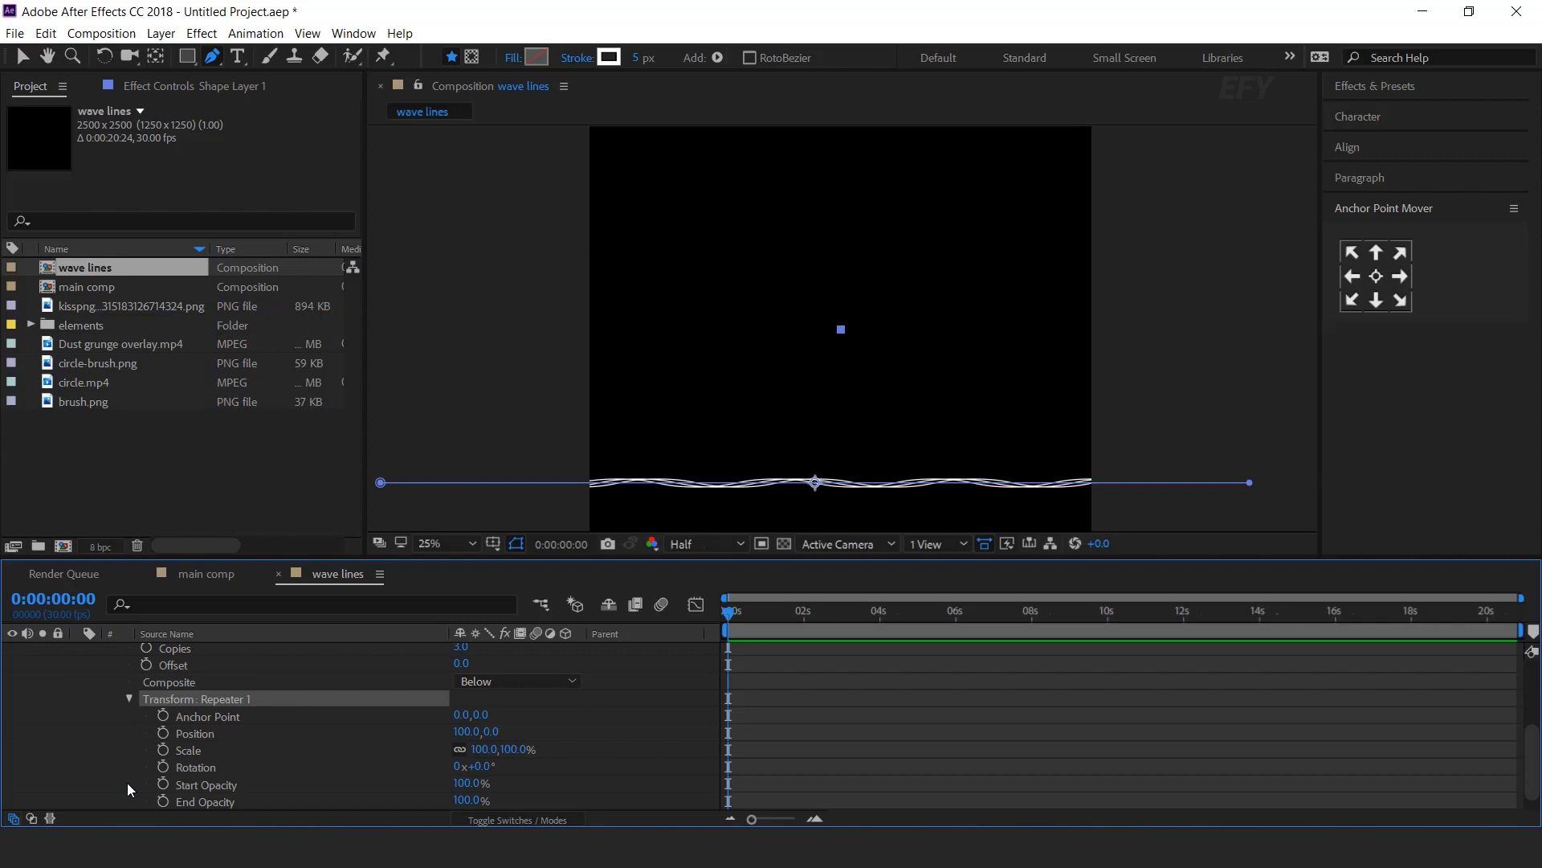
click(466, 732)
text(0)
key(Return)
drag(480, 735, 417, 731)
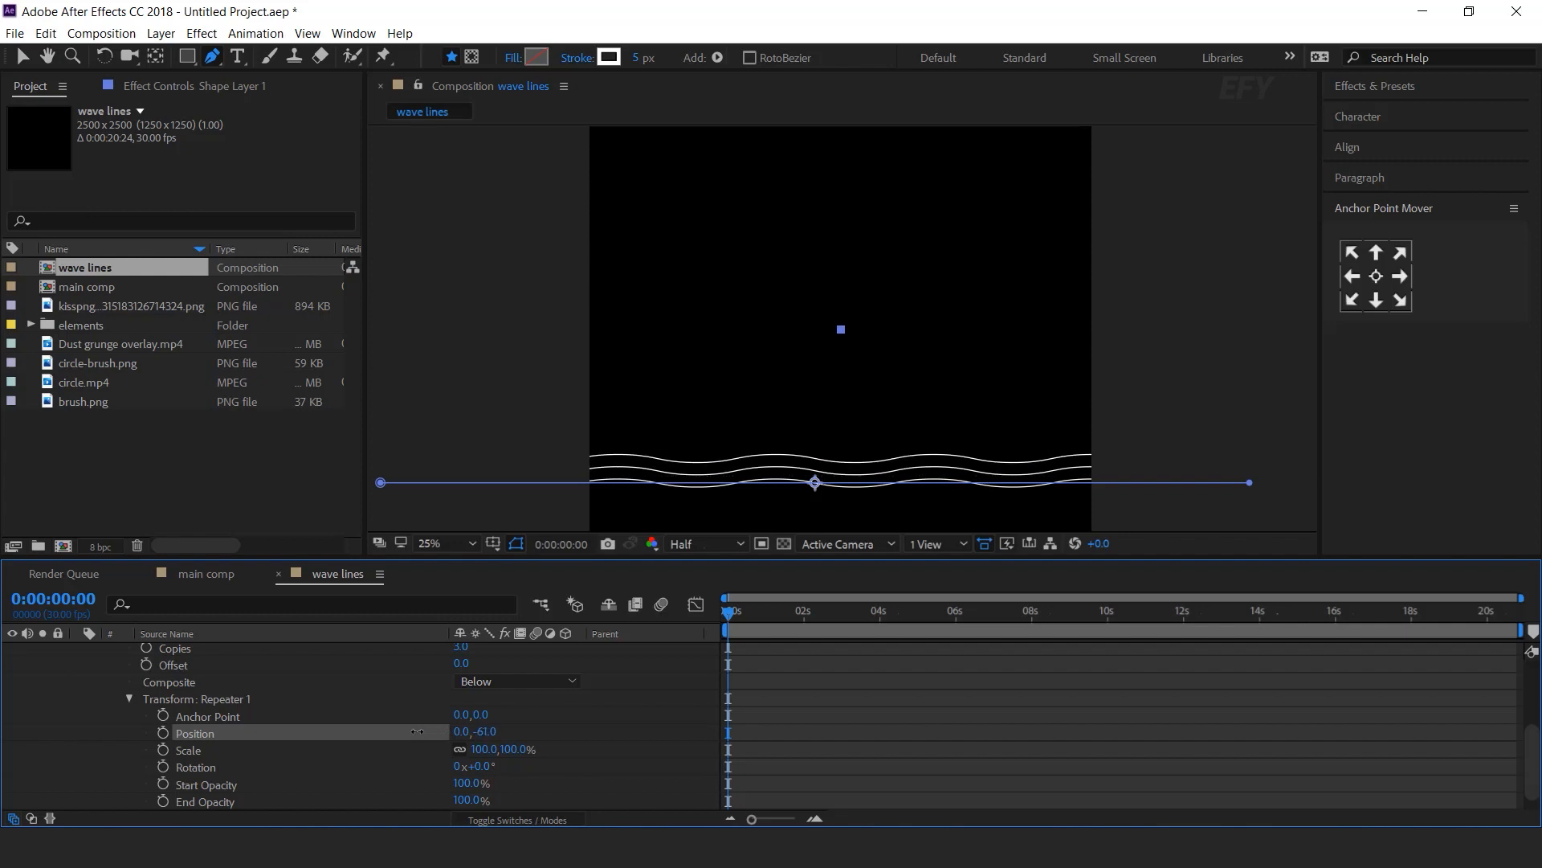
key(v)
click(486, 731)
text(-60)
key(Return)
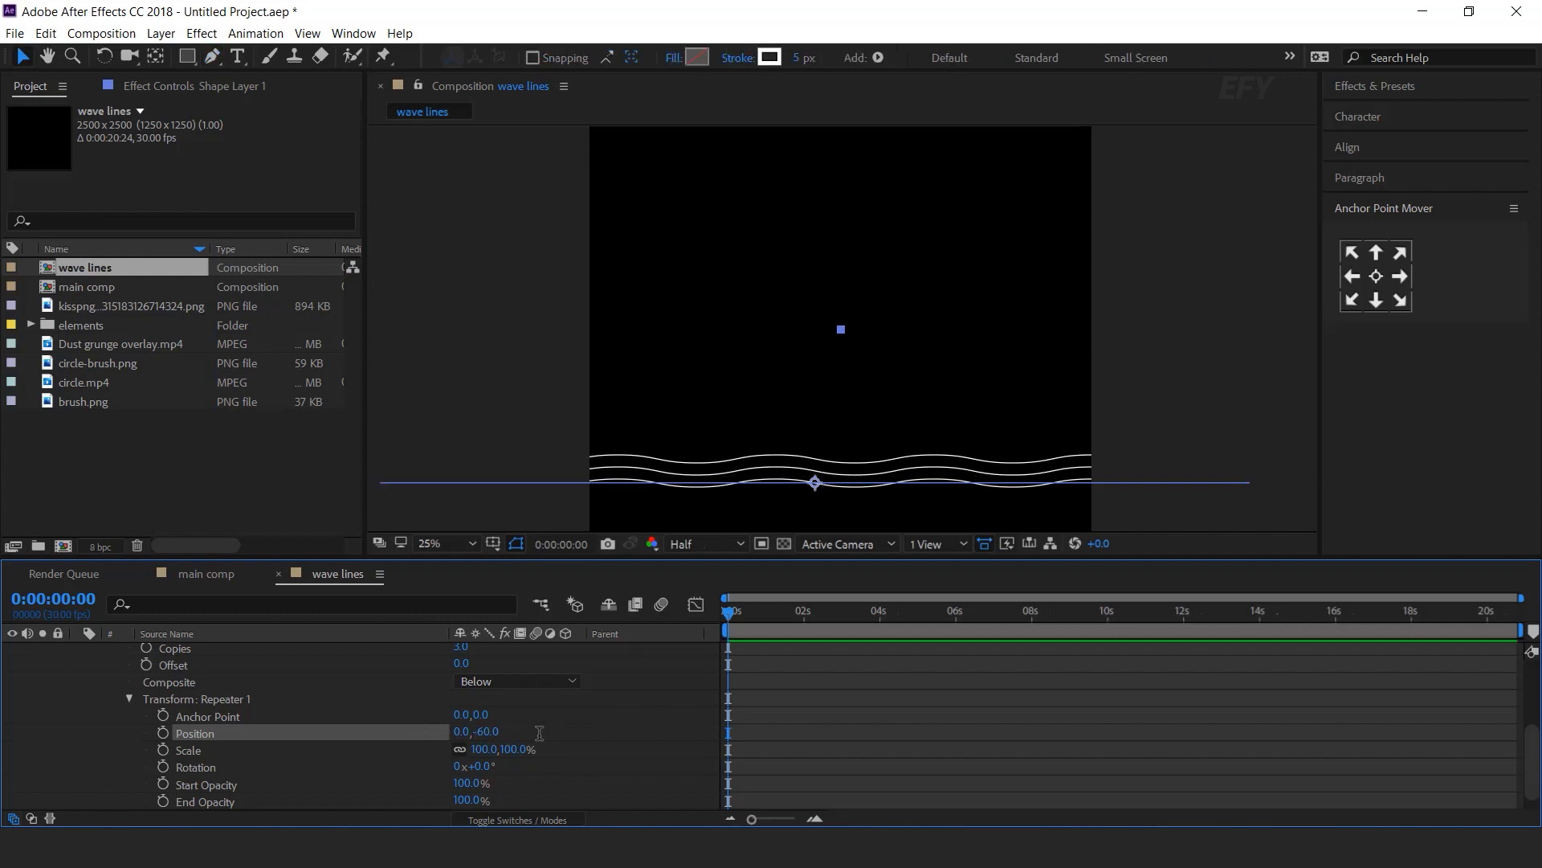
Set the Repeater to 44 copies and move the layer down to about 1124, 2576 so the waves fill the frame
scroll(488, 708, up, 2)
drag(455, 697, 479, 706)
key(comma)
drag(828, 411, 828, 467)
click(854, 757)
key(period)
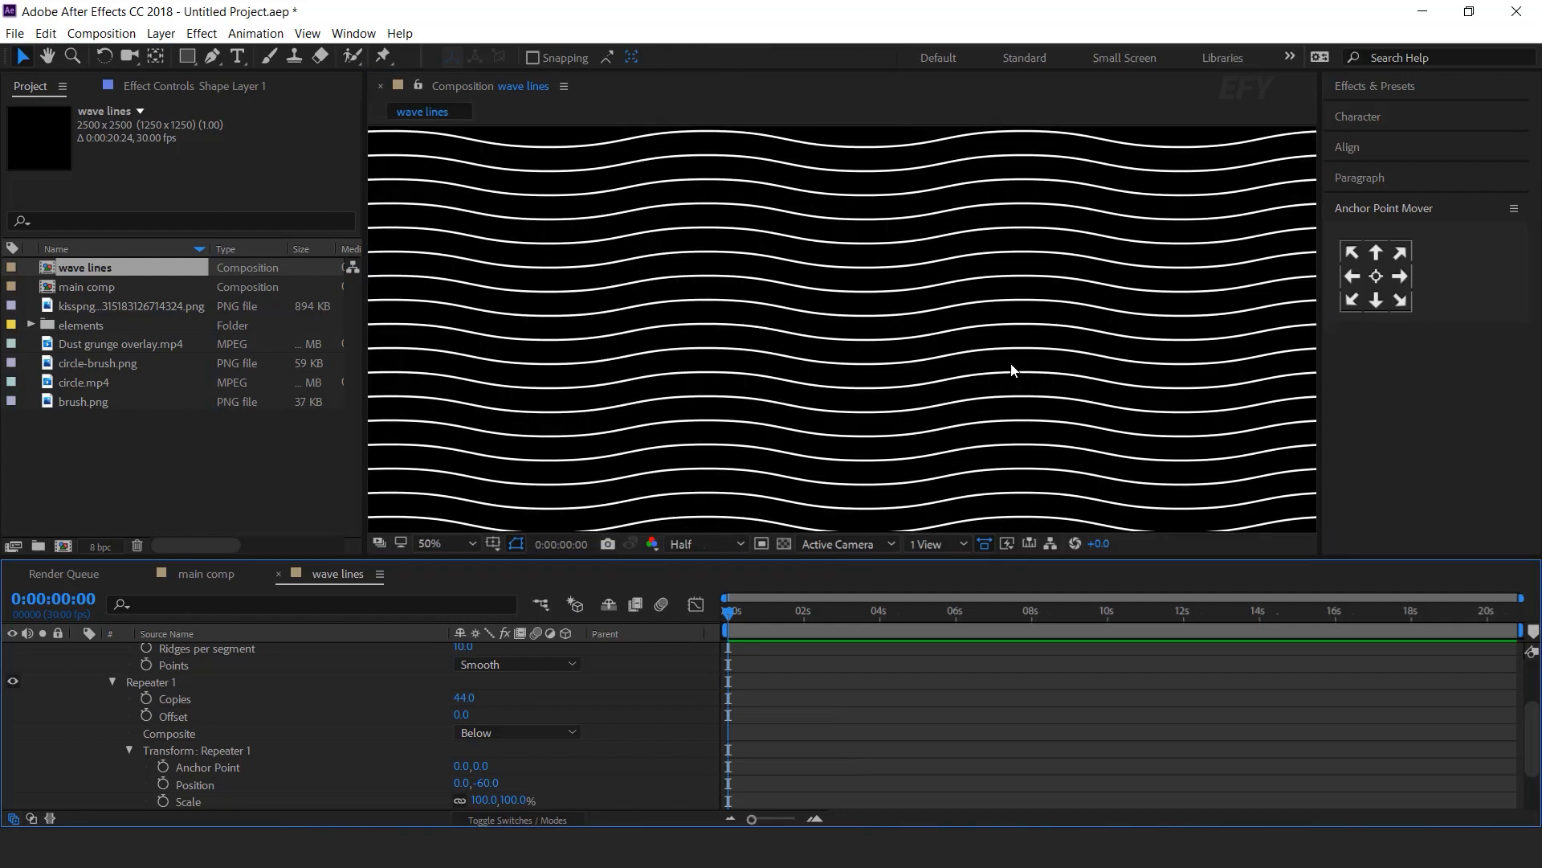
Set the Zig Zag ridges per segment to 20
scroll(578, 707, up, 3)
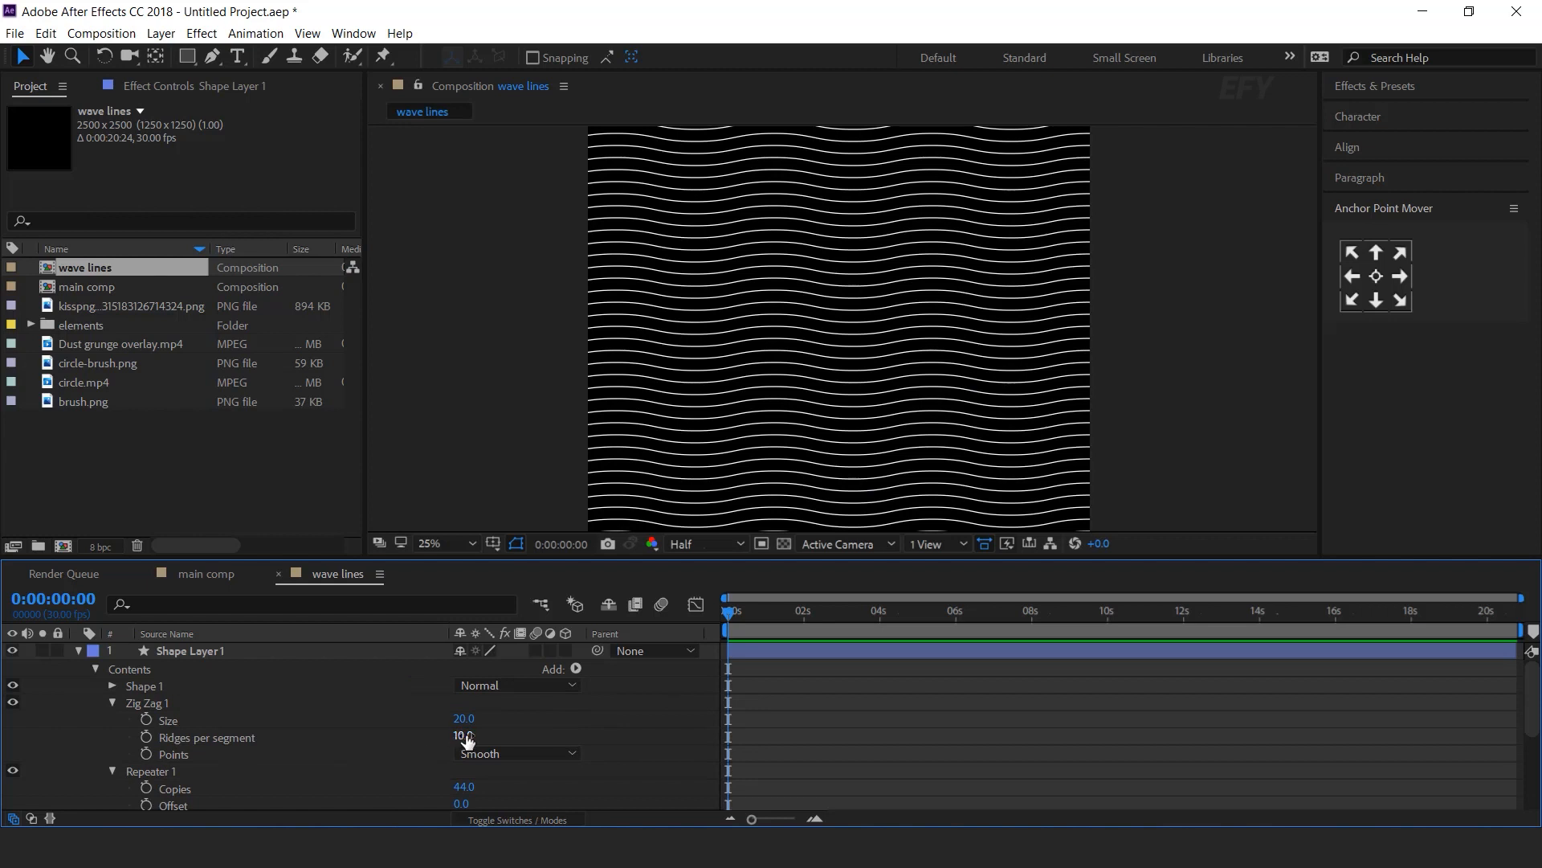
drag(466, 739, 574, 748)
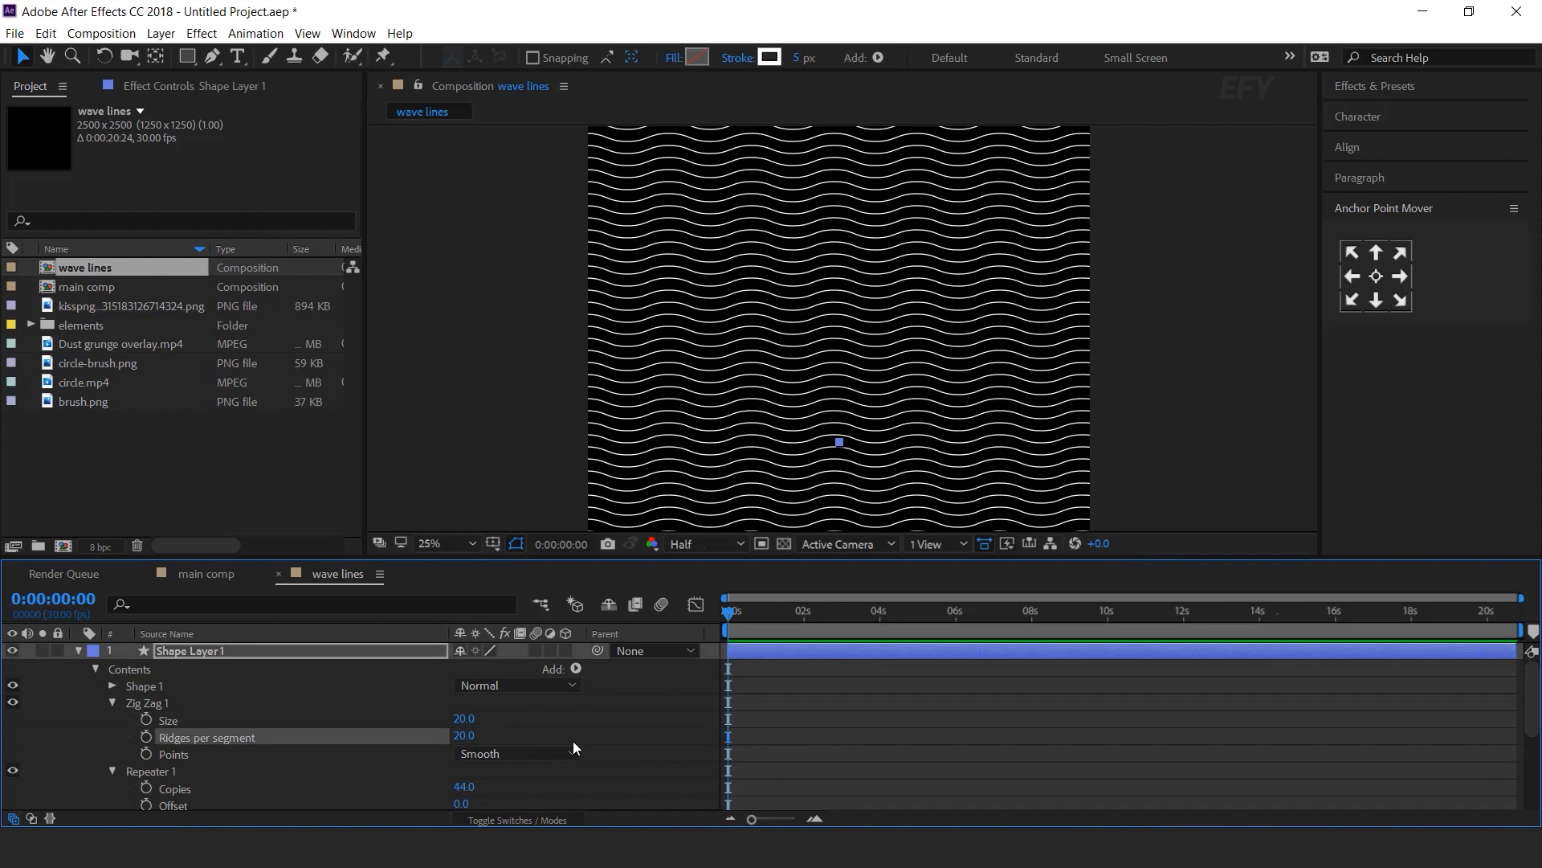
click(866, 719)
key(comma)
key(period)
drag(1081, 470, 1042, 415)
scroll(900, 421, down, 1)
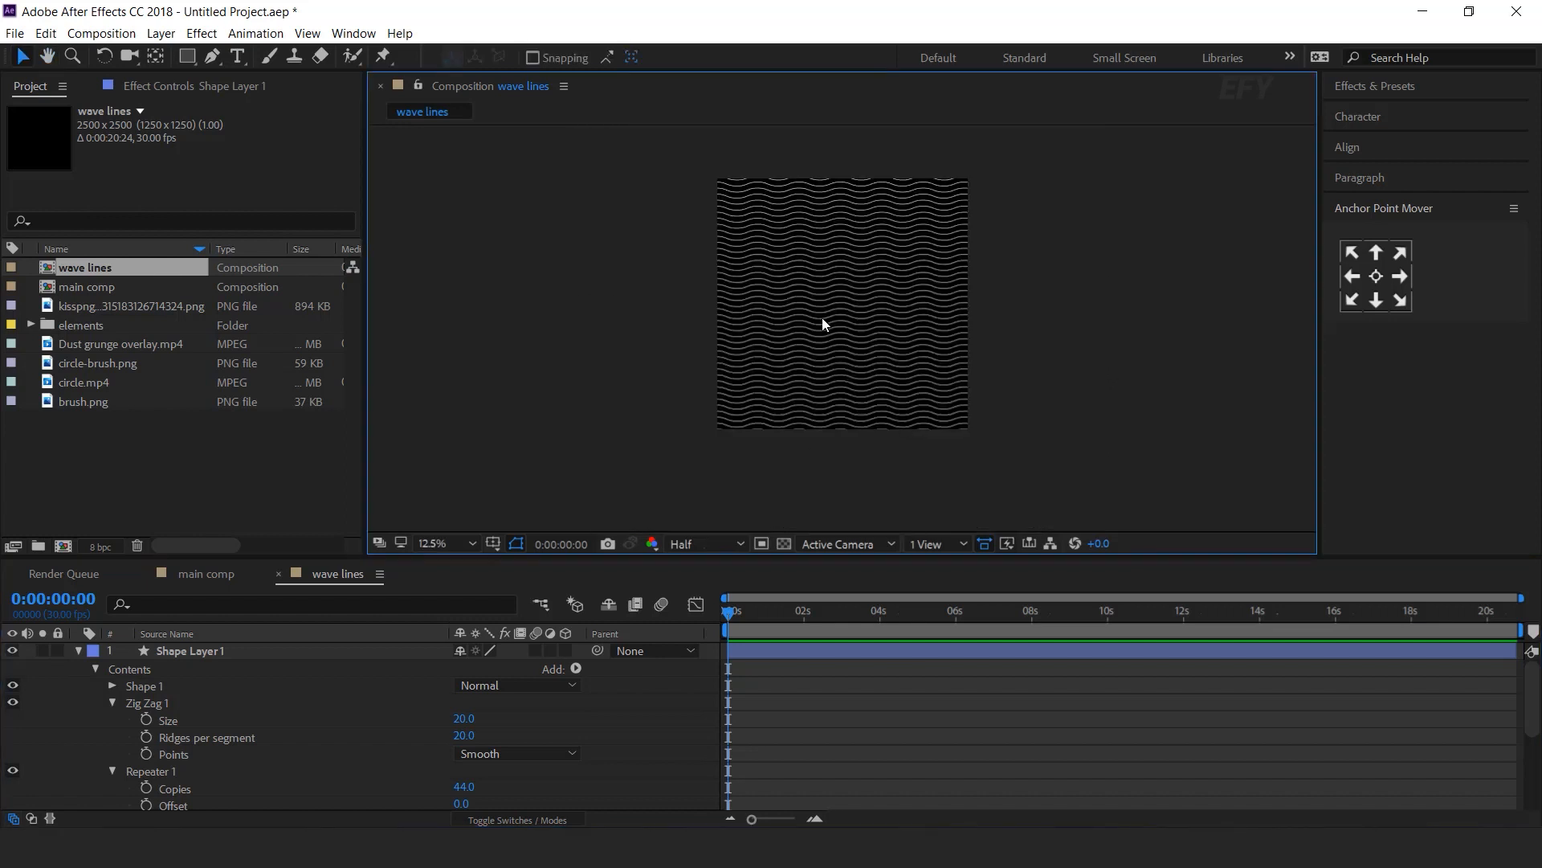
key(period)
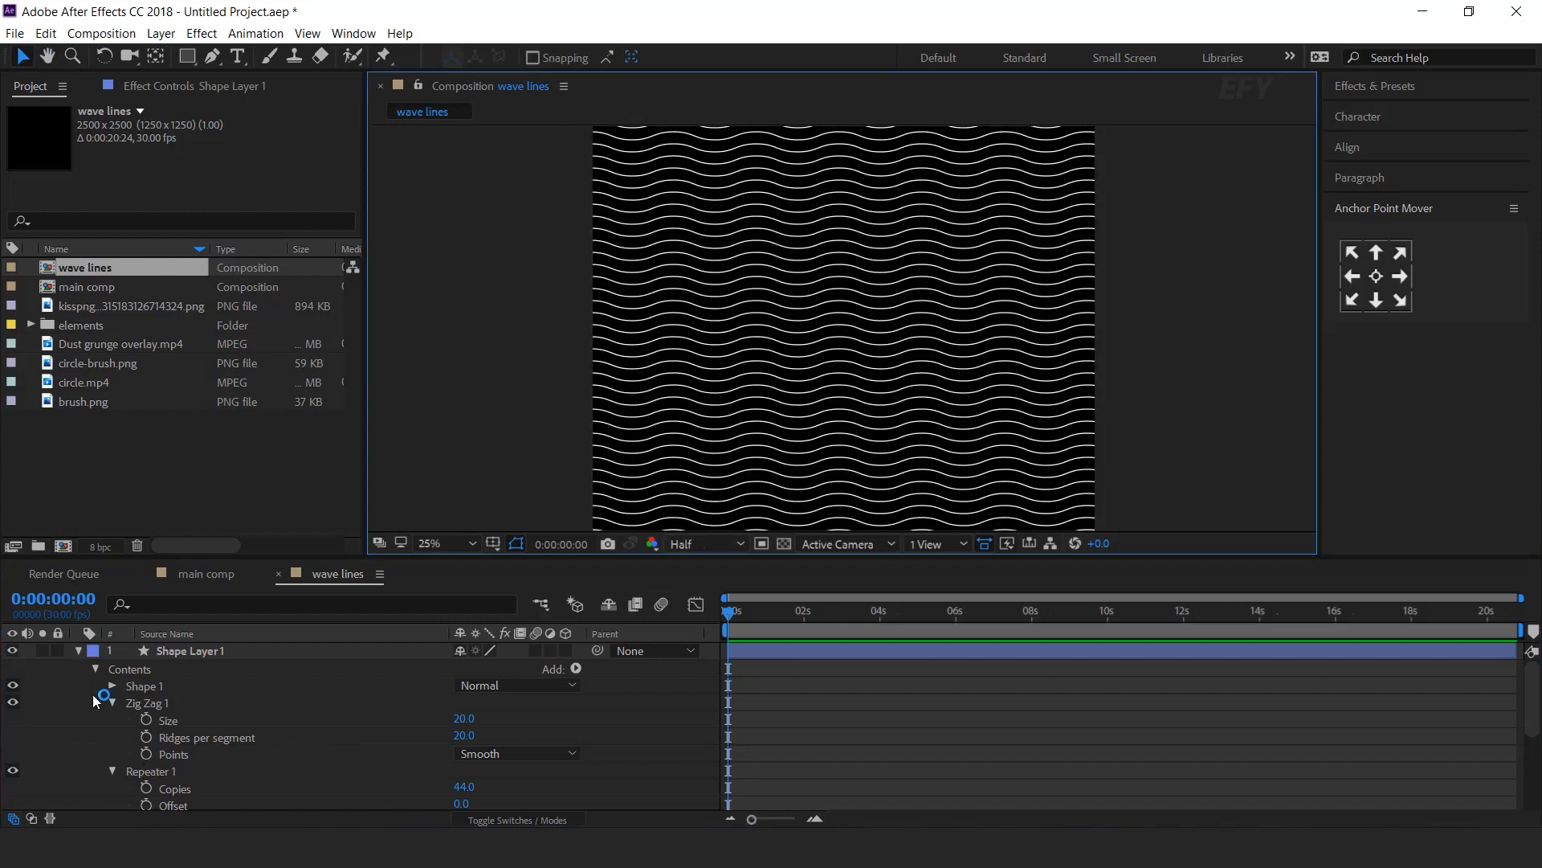
Keyframe the wave layer's position at 0:00:00:00 and again at 0:00:05:06 with its X value increased to shift it sideways
click(220, 651)
key(p)
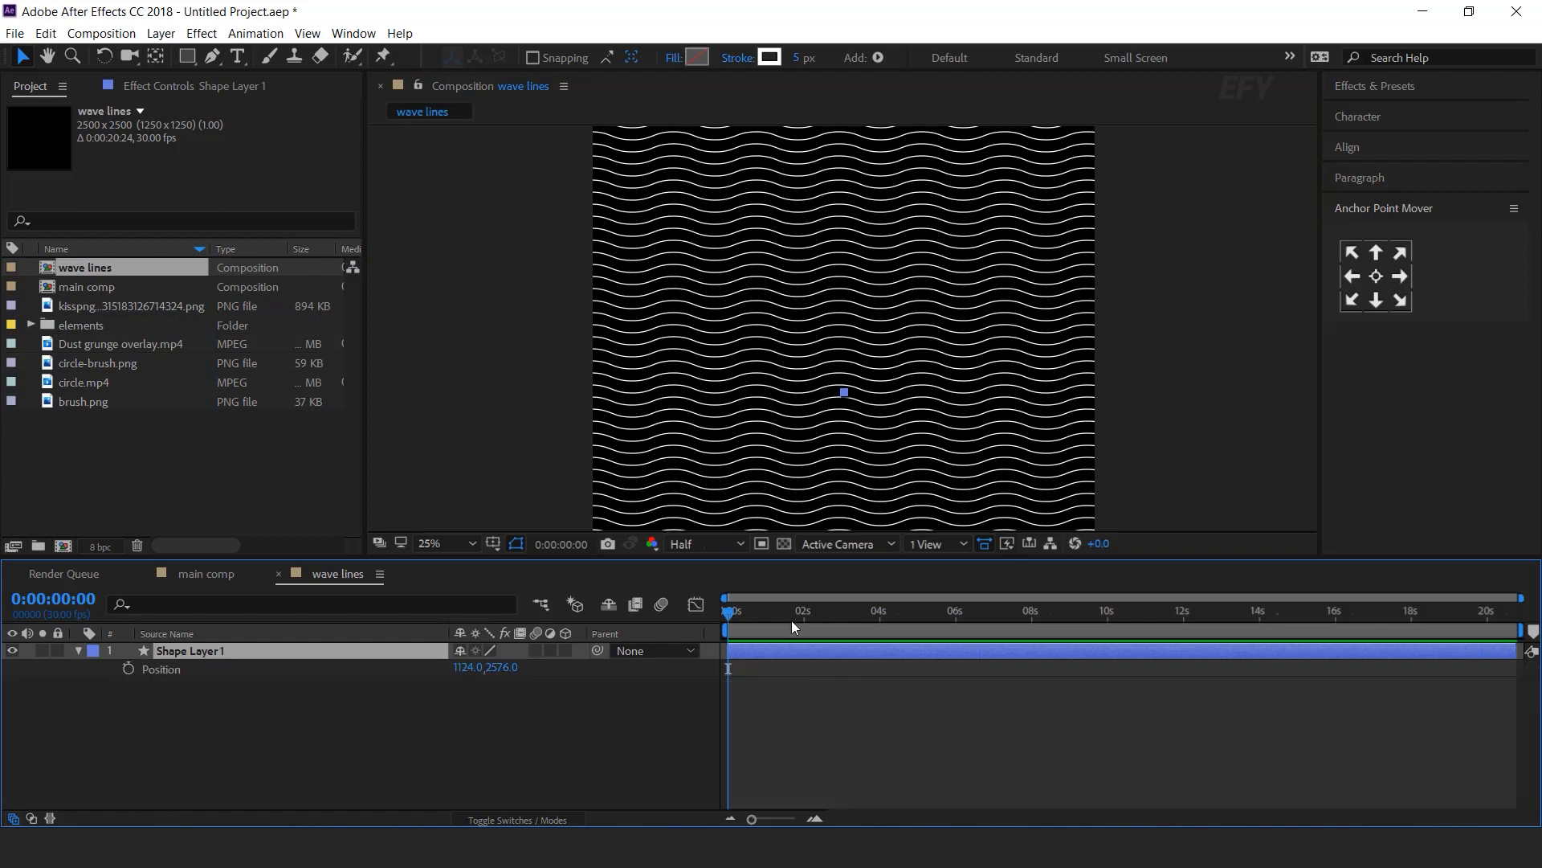
click(128, 669)
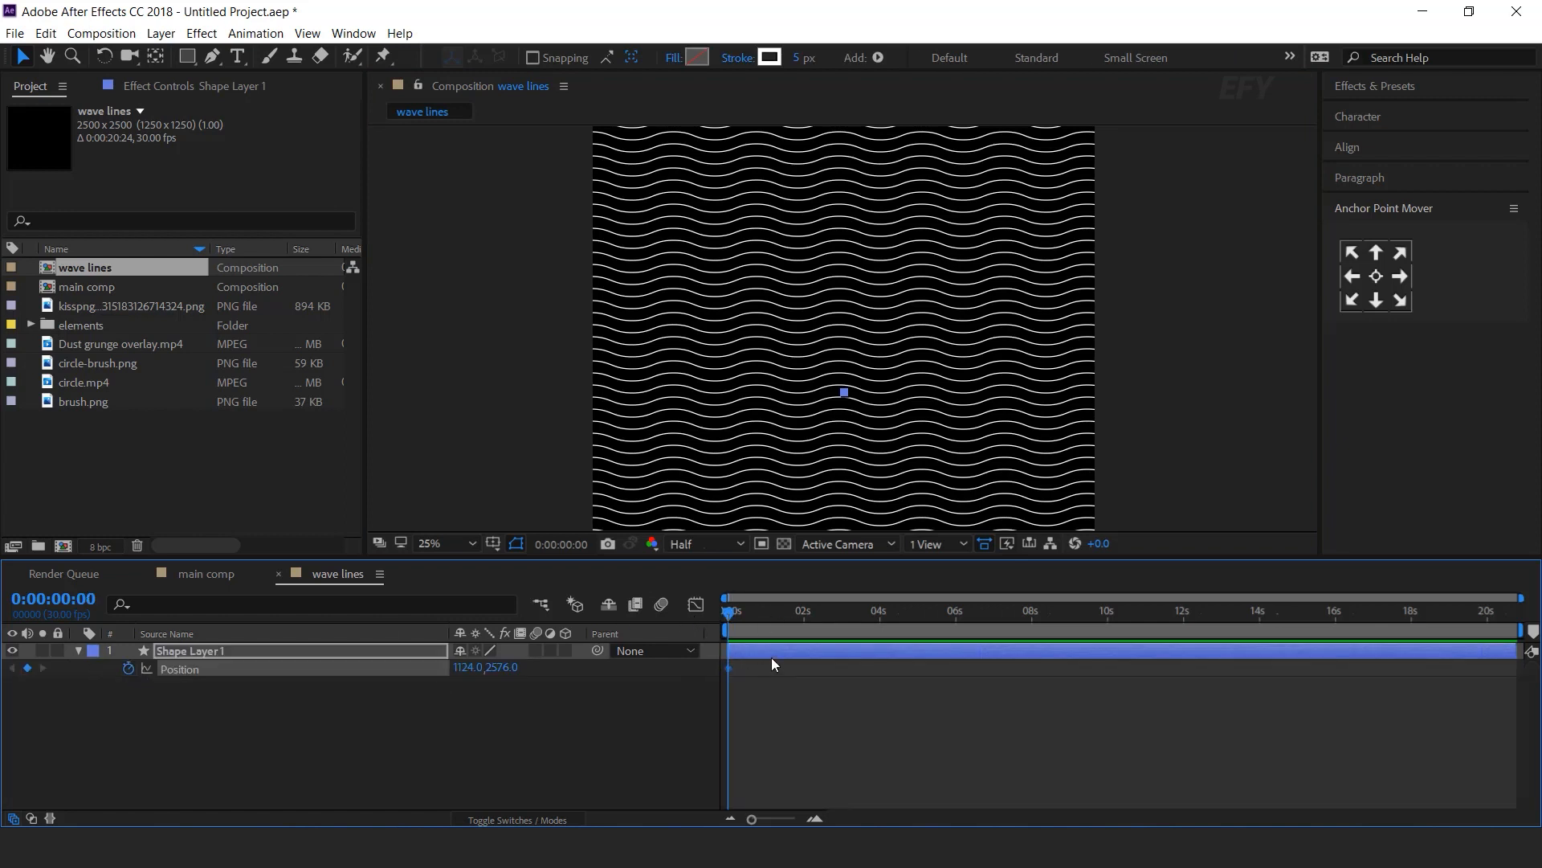
drag(747, 620, 926, 620)
scroll(1020, 284, down, 1)
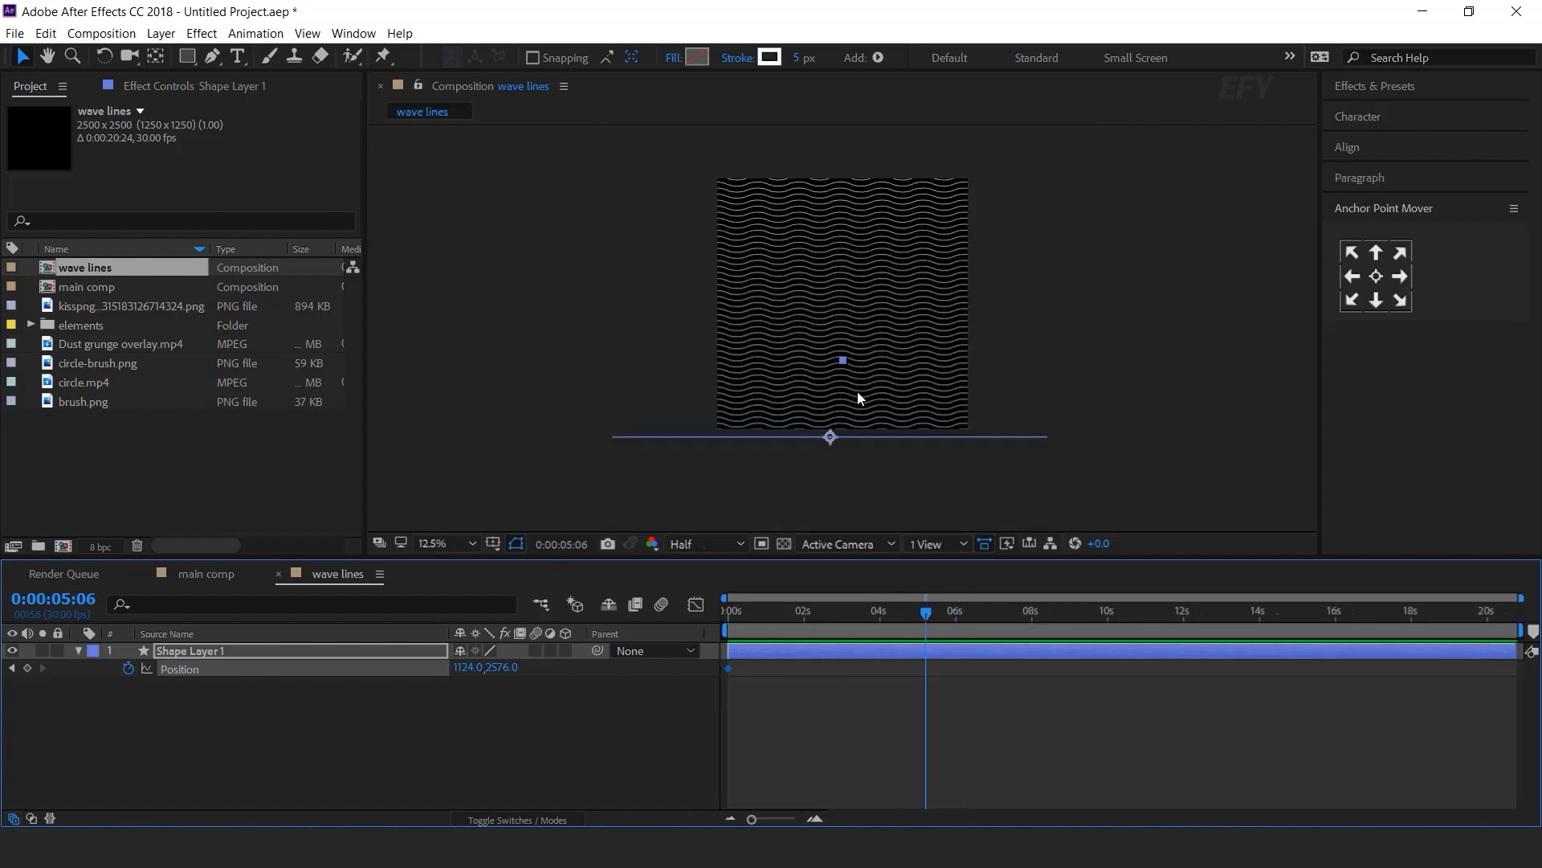
drag(463, 677, 1337, 669)
Preview the wave animation from the start of the composition
key(Home)
click(784, 726)
key(space)
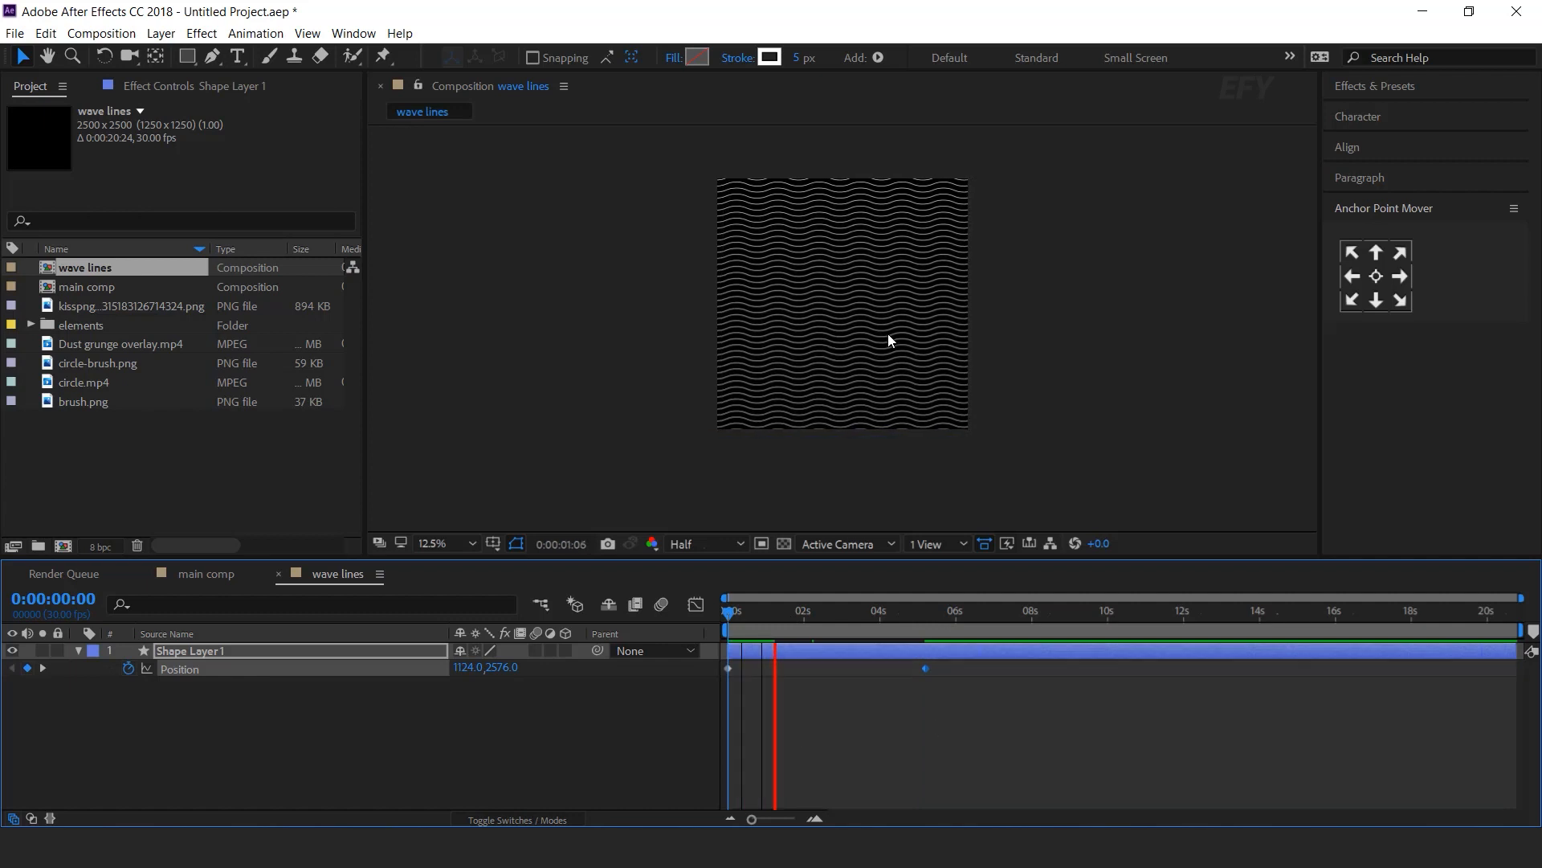
Check the moving wave lines up close during playback and return the time to 0:00:00:00
key(period)
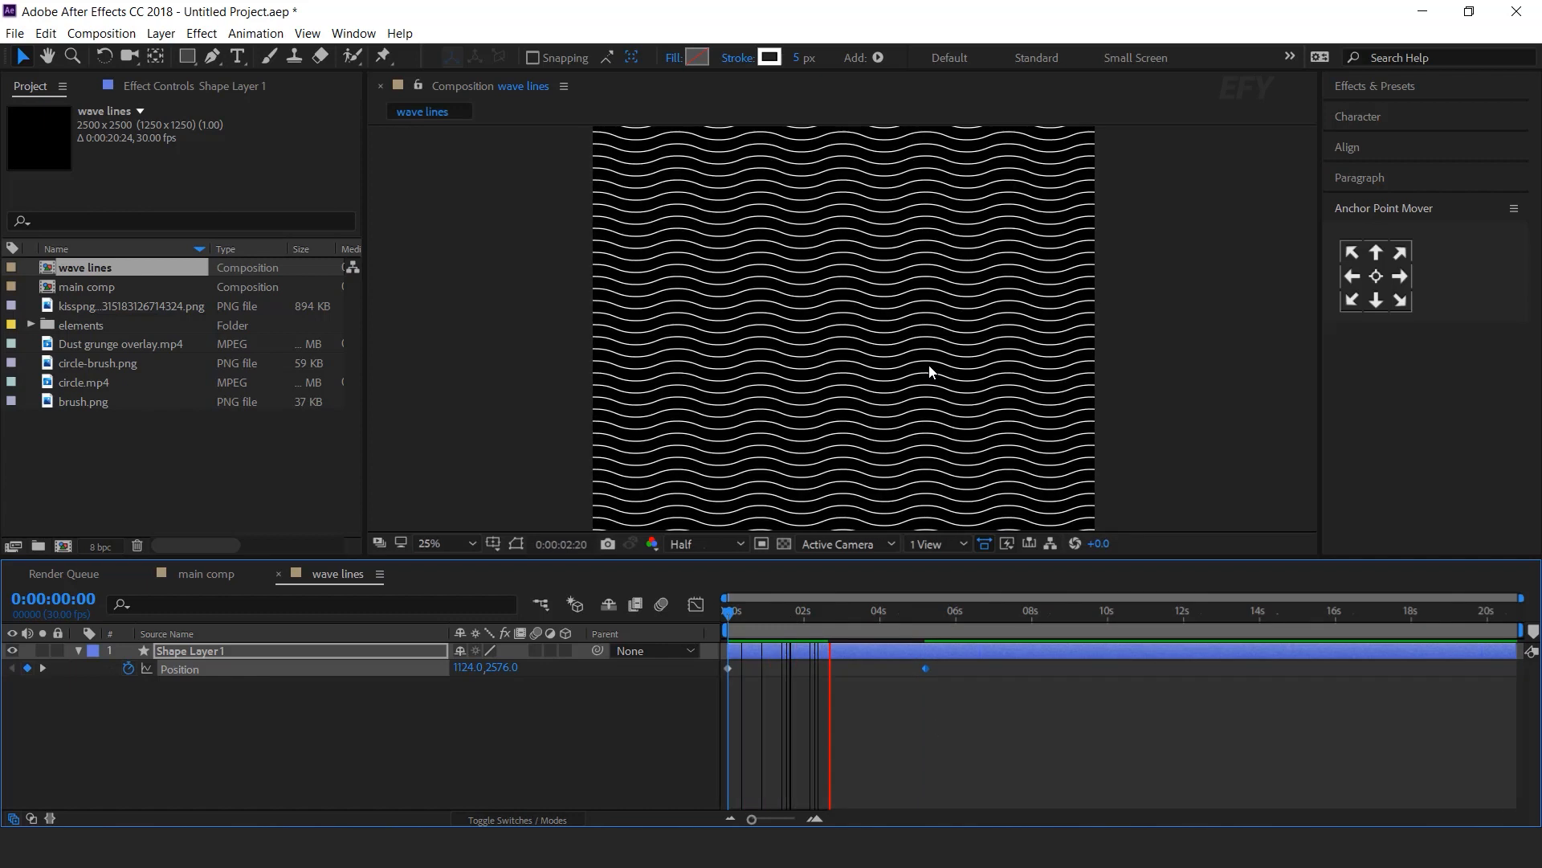
key(space)
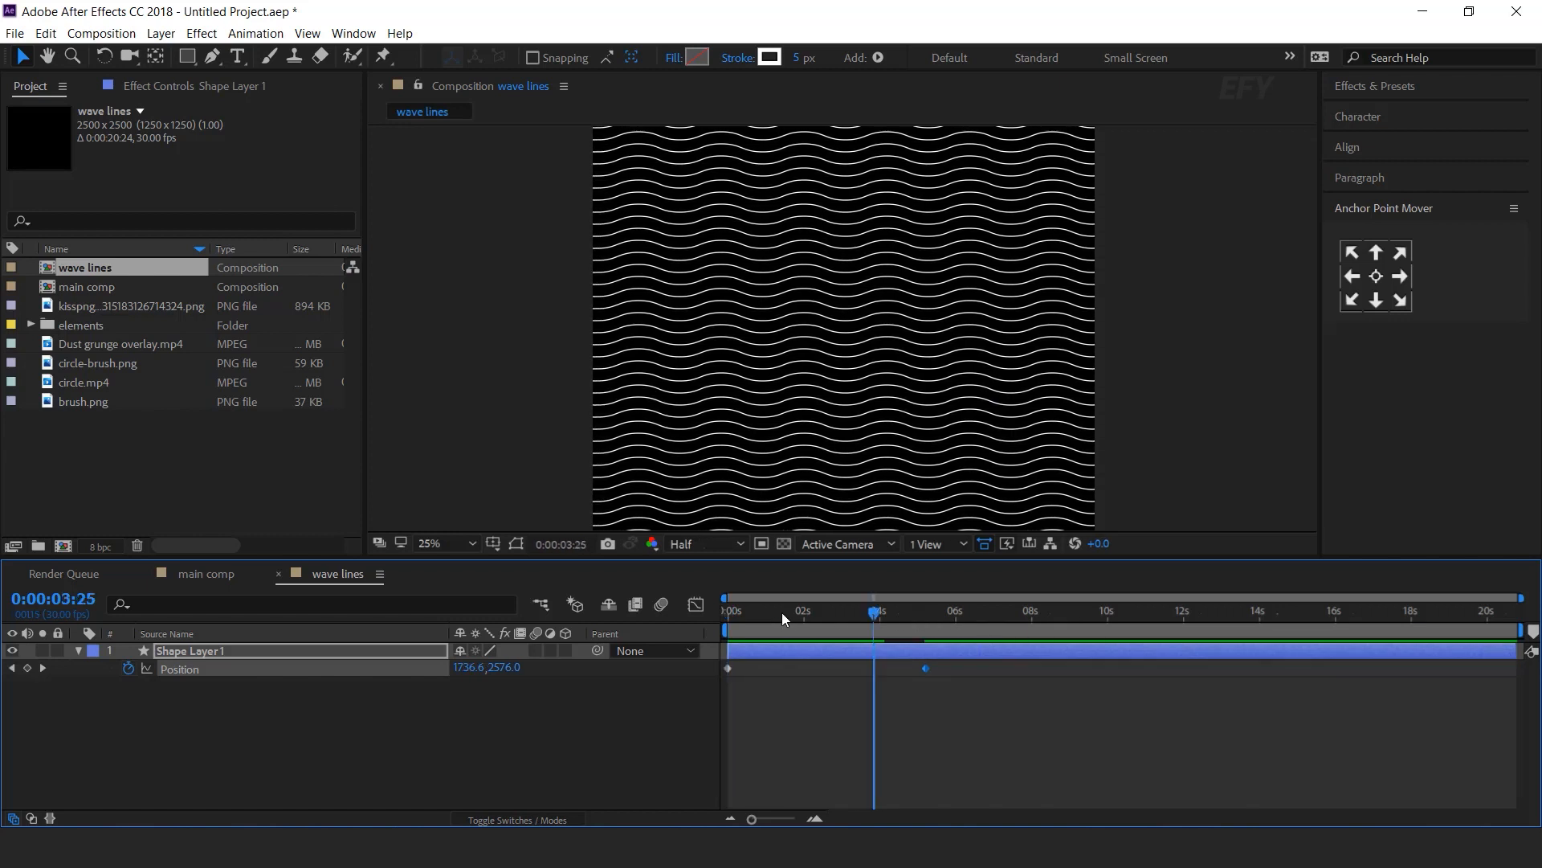
drag(794, 612, 727, 612)
key(space)
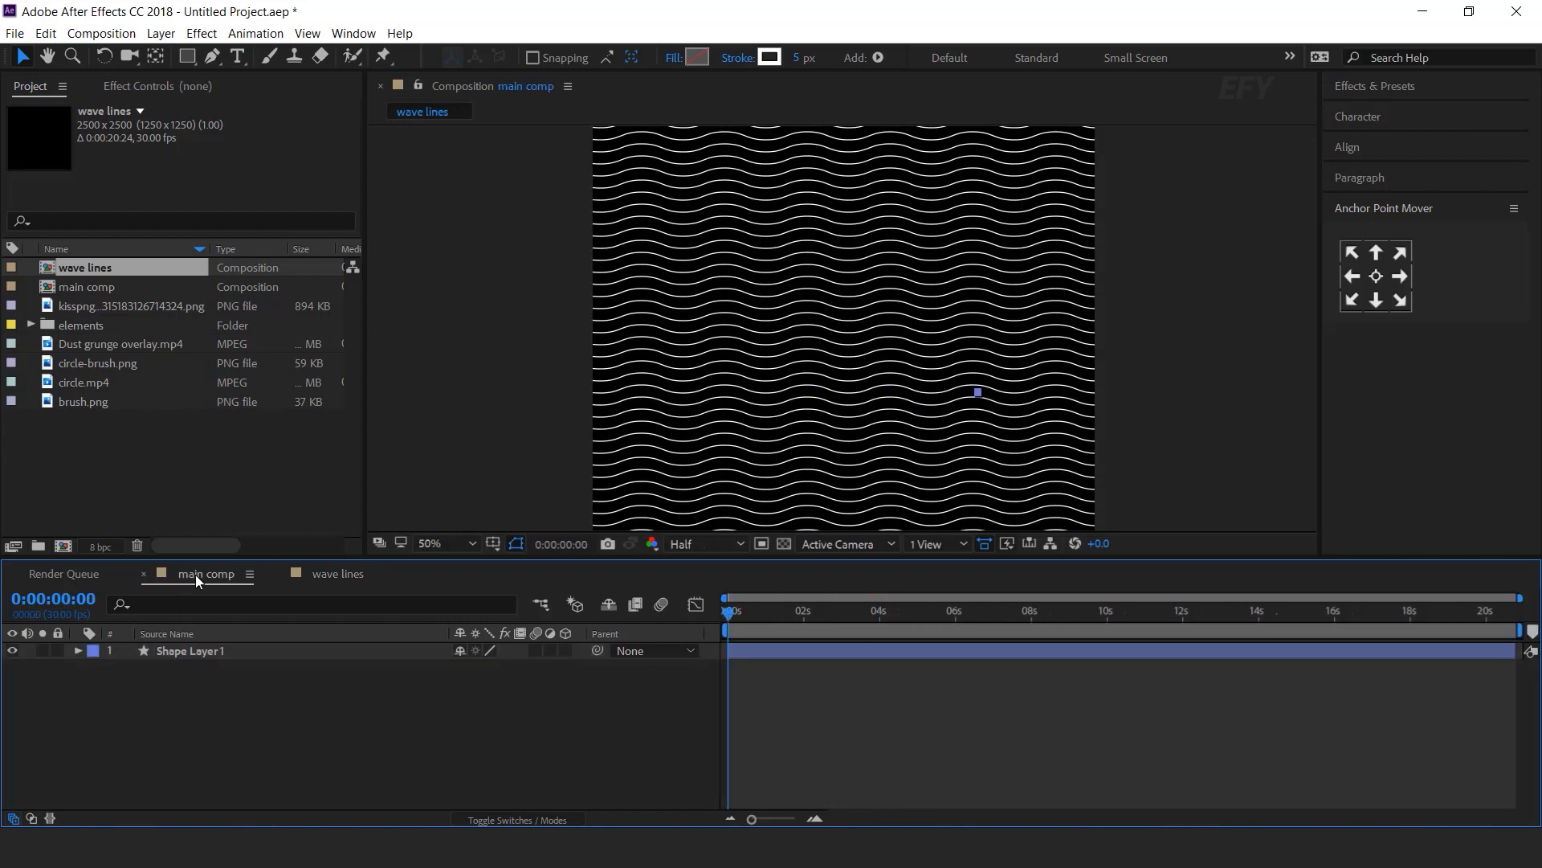
Place the wave lines composition in main comp above the red Shape Layer 1
click(195, 573)
click(89, 269)
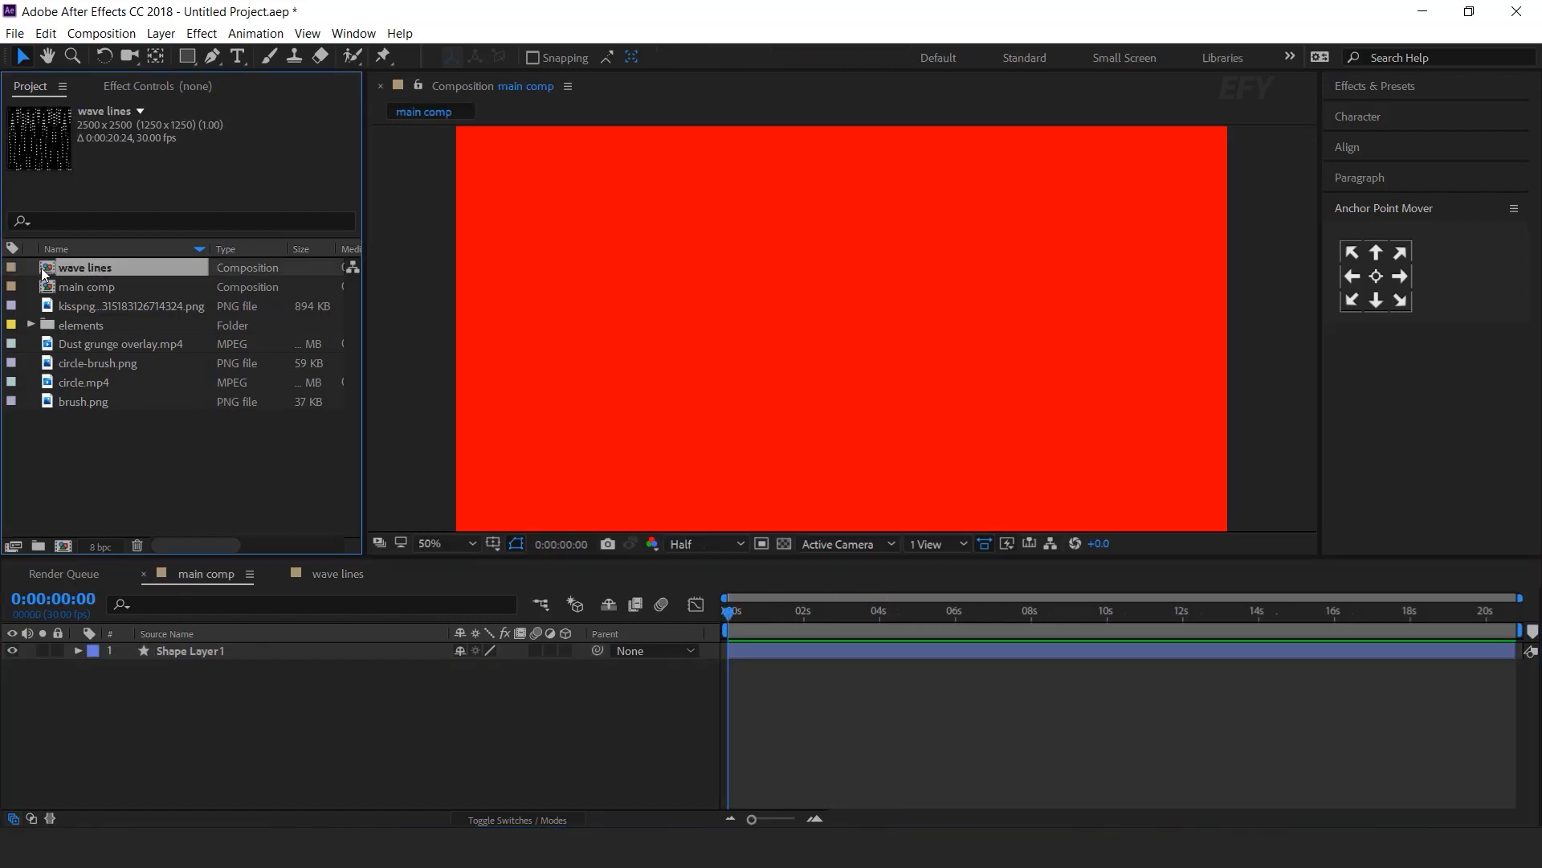
drag(156, 396, 248, 649)
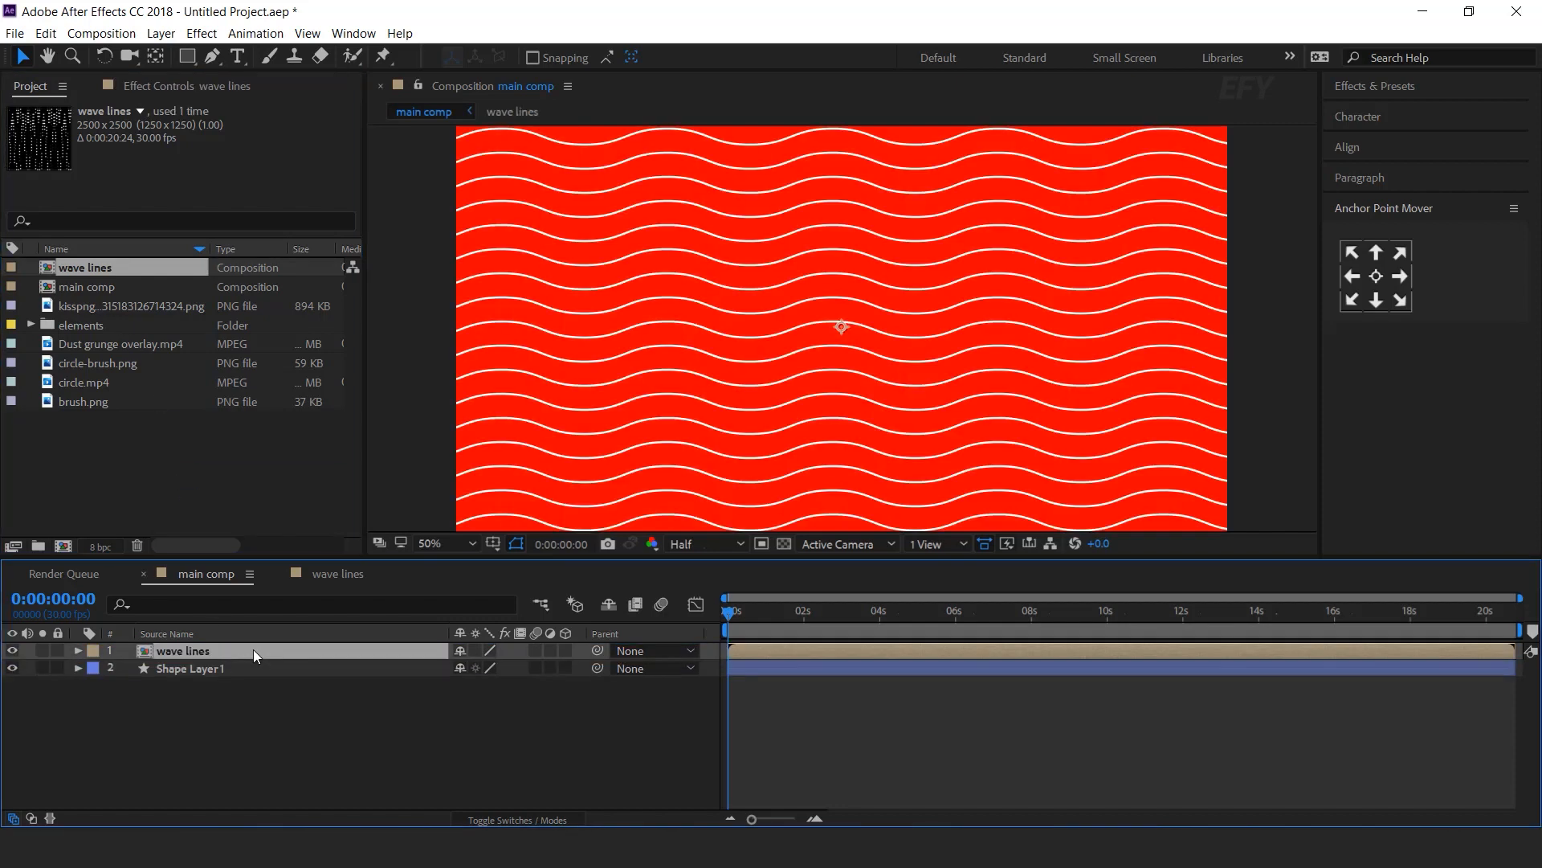
scroll(949, 348, down, 2)
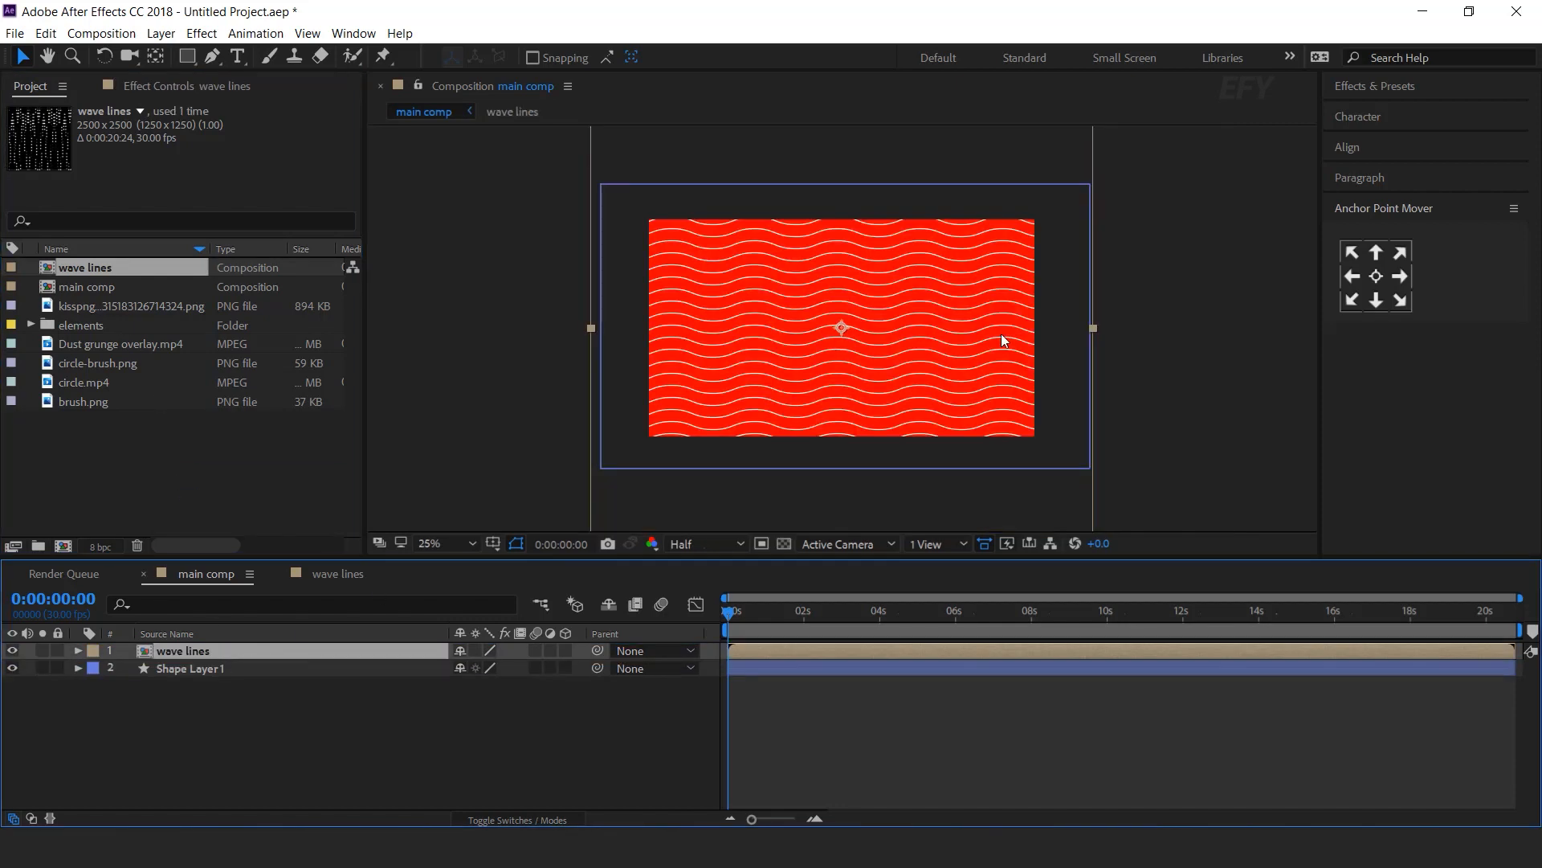
Rotate the wave lines layer by 45° in main comp
click(173, 648)
key(r)
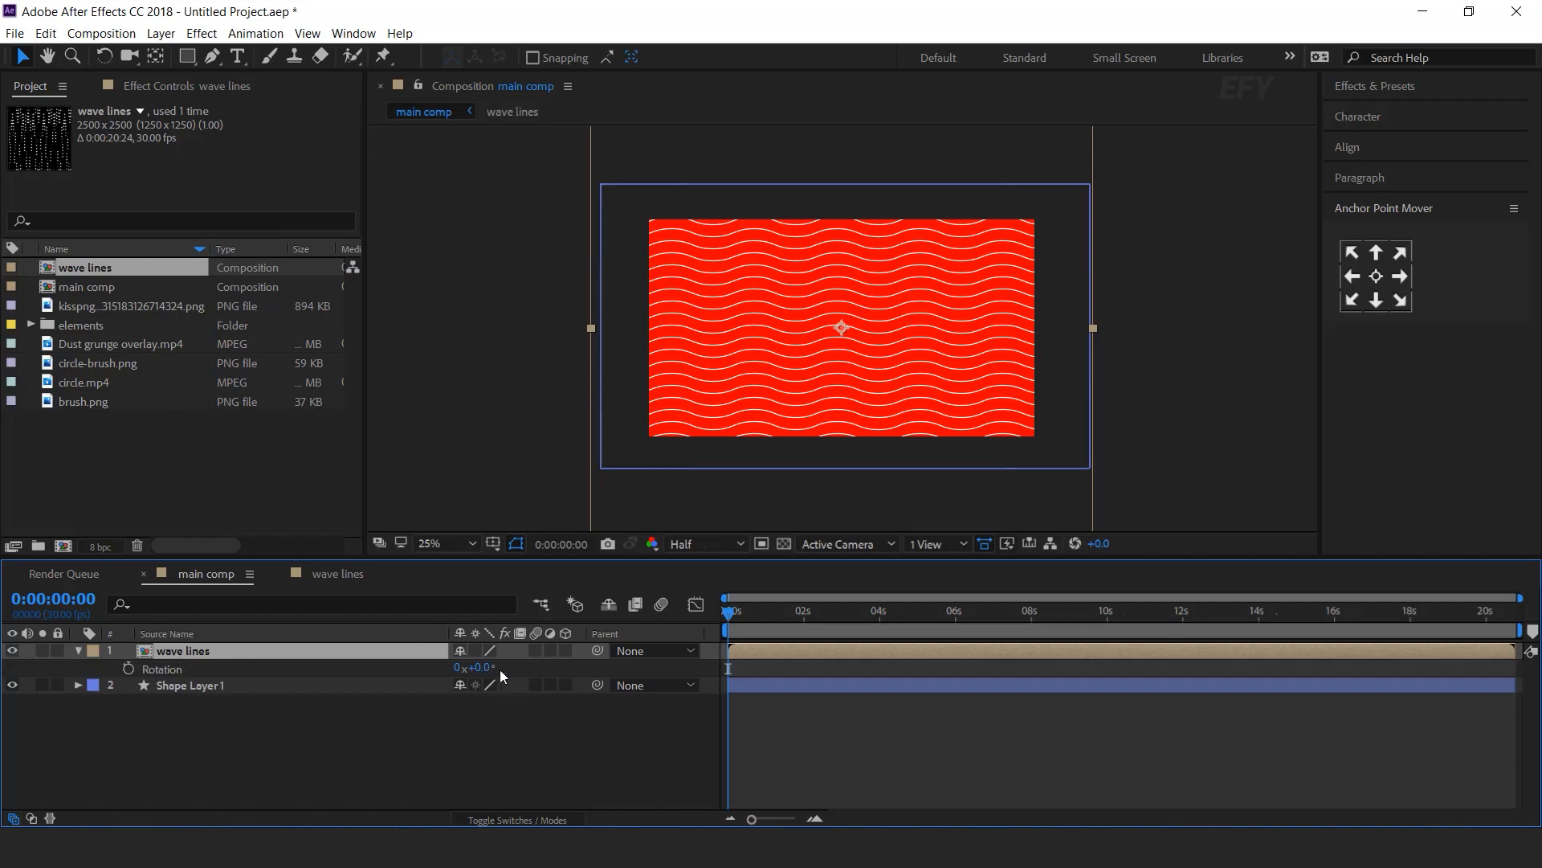
click(475, 667)
text(45)
key(Return)
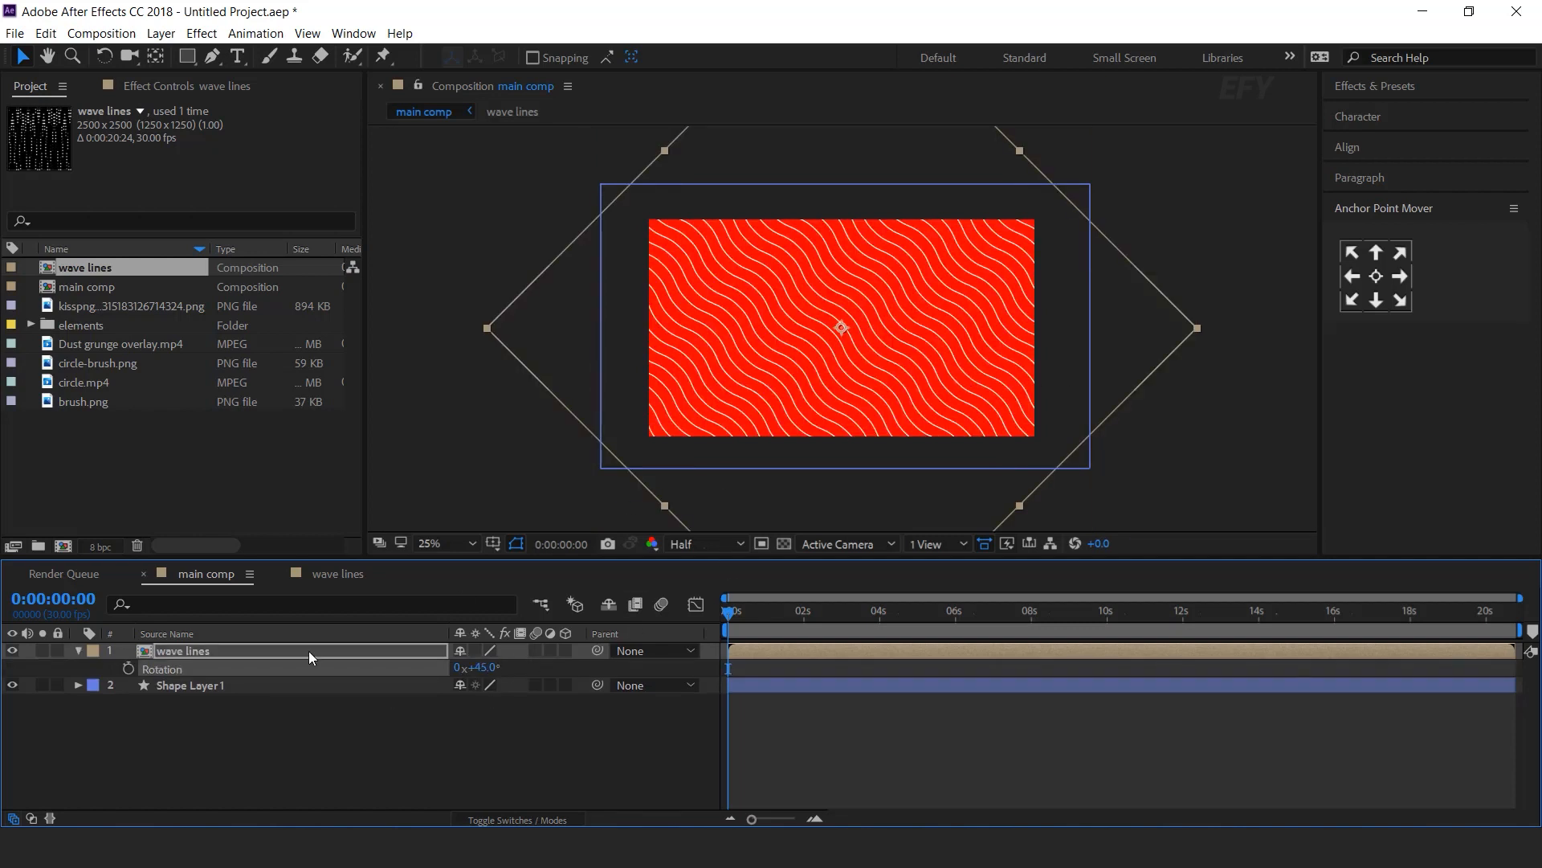
Scale the wave lines layer to 87.8% and nudge it slightly up and left, then preview the result
key(s)
drag(516, 667, 487, 667)
drag(831, 345, 825, 340)
click(716, 730)
key(space)
key(space)
Apply a Fill effect to the wave lines layer and set its color to orange FFA000
click(217, 652)
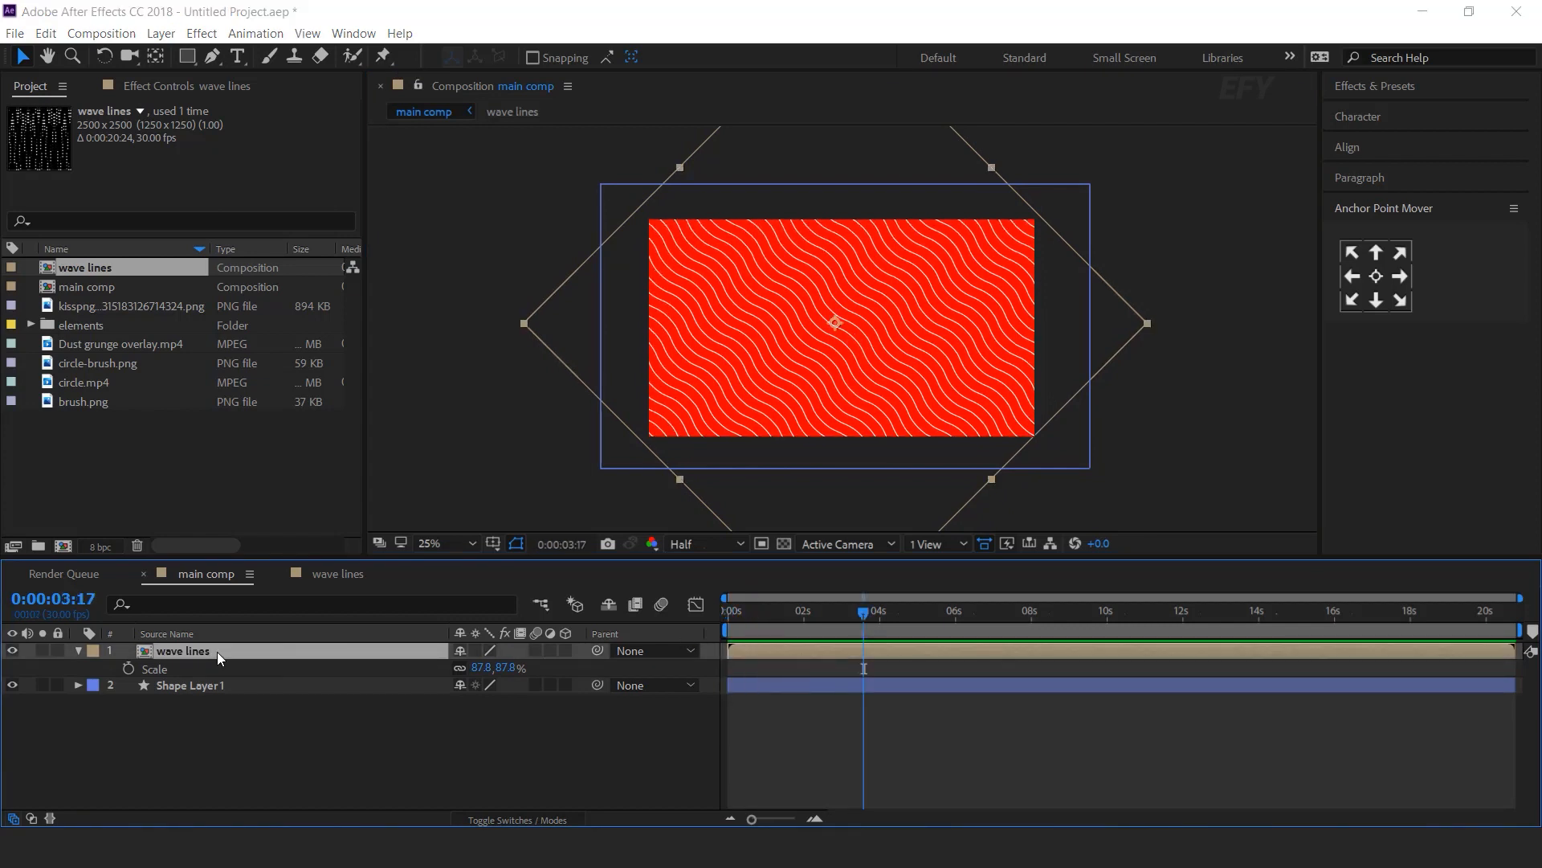
key(ctrl+space)
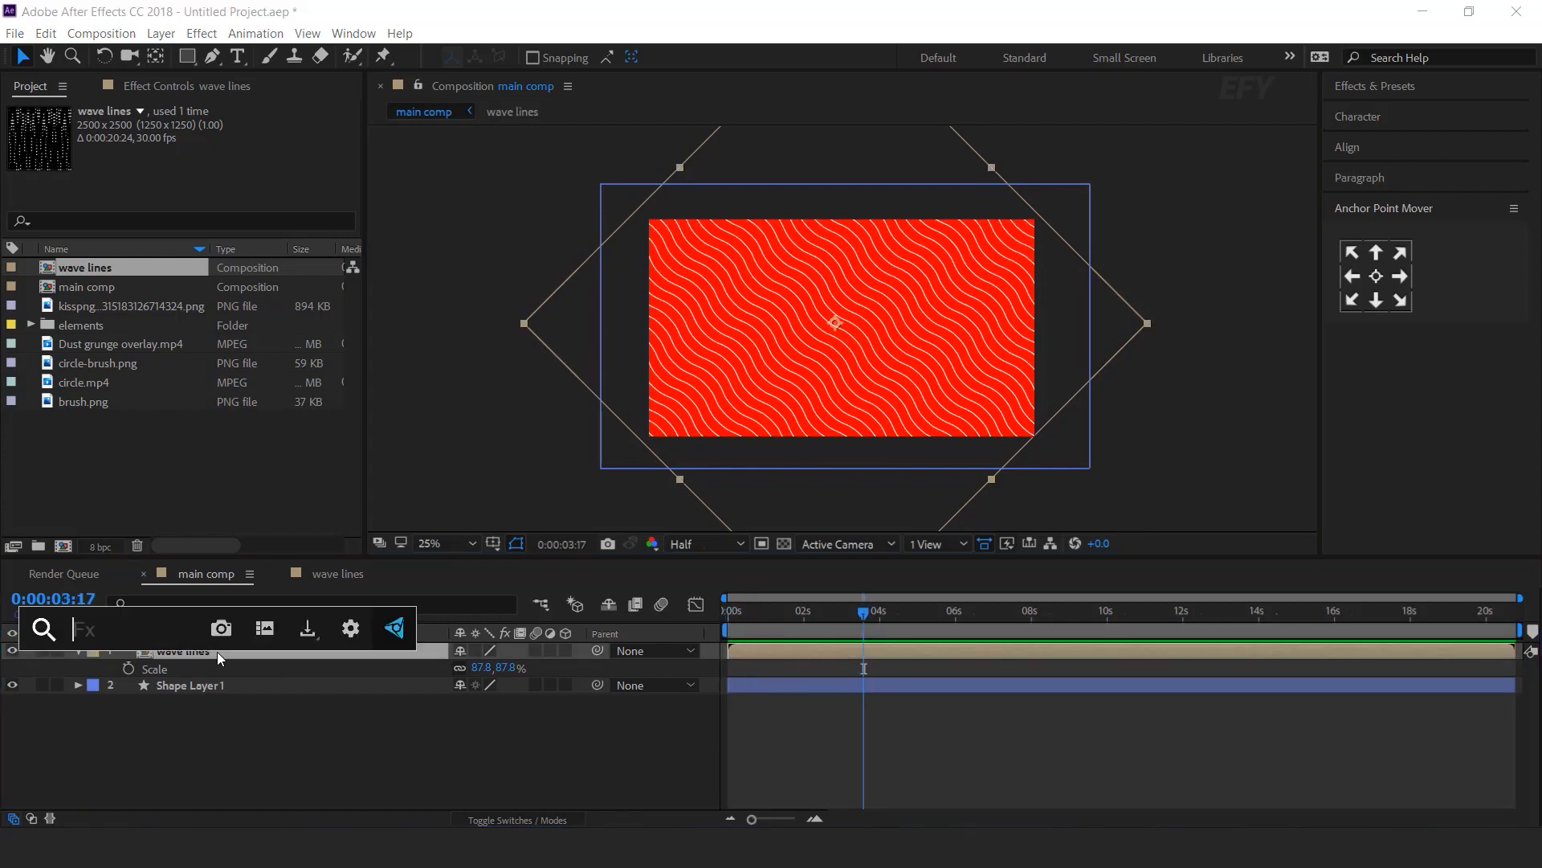
text(fill)
key(Return)
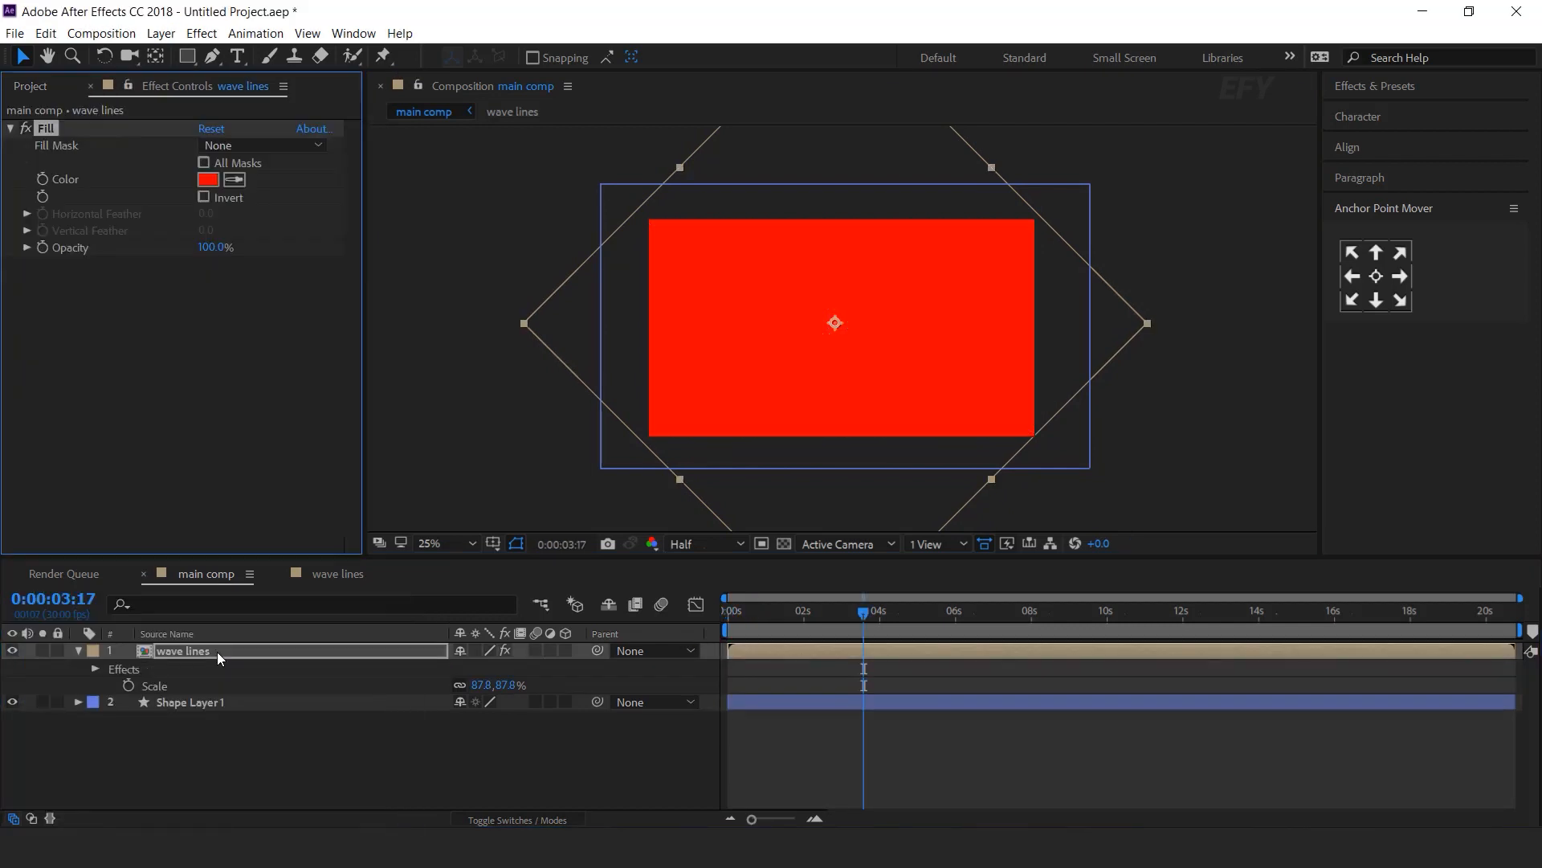
click(210, 177)
click(326, 359)
drag(326, 362, 329, 360)
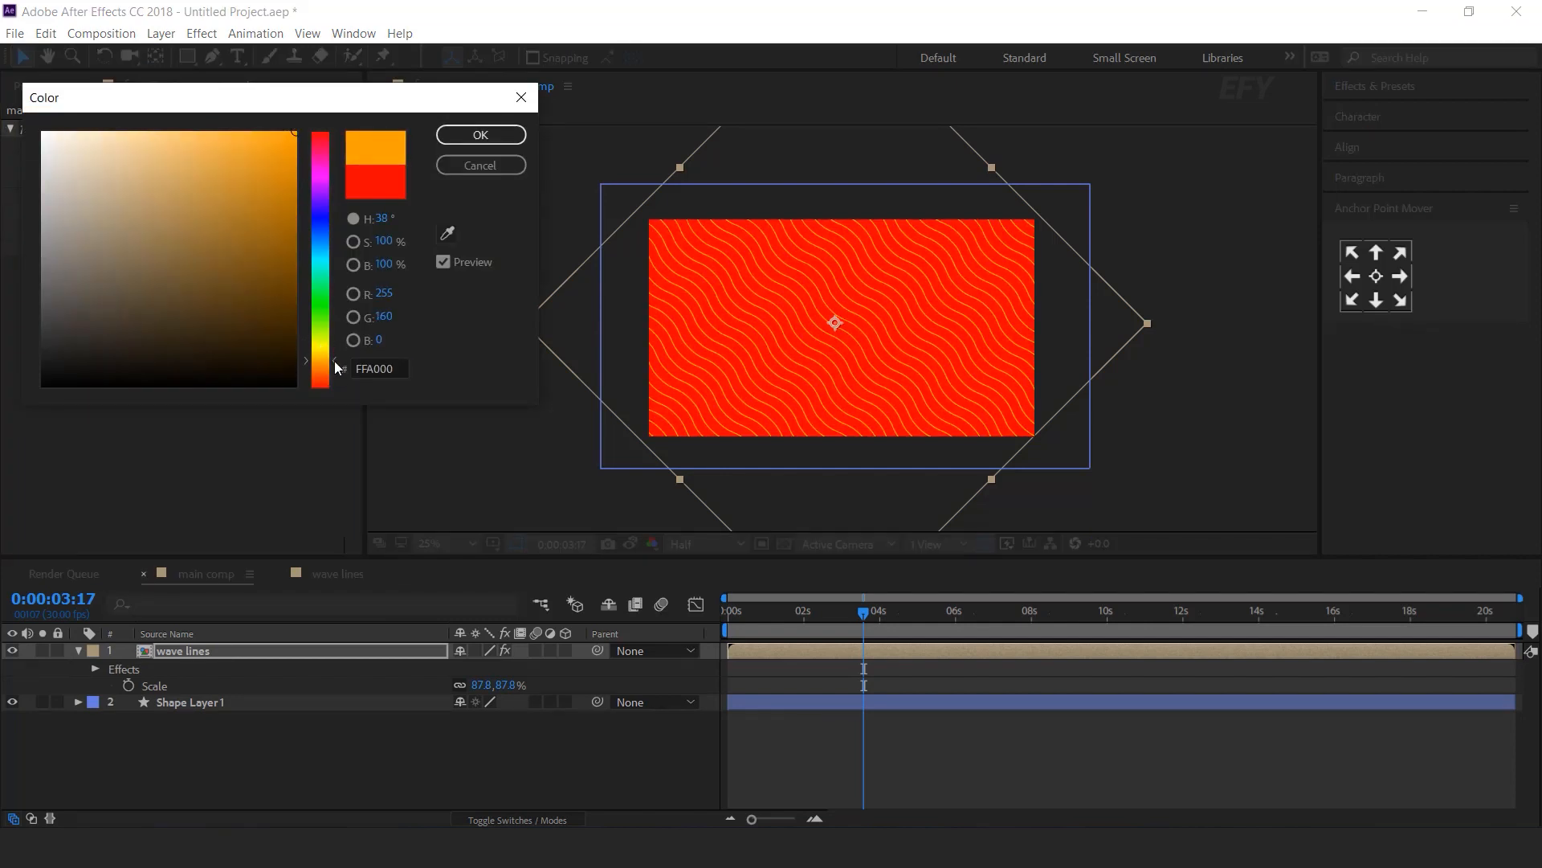
click(502, 133)
Collapse the wave lines layer's properties and preview the orange waves over the red background from the start
click(532, 739)
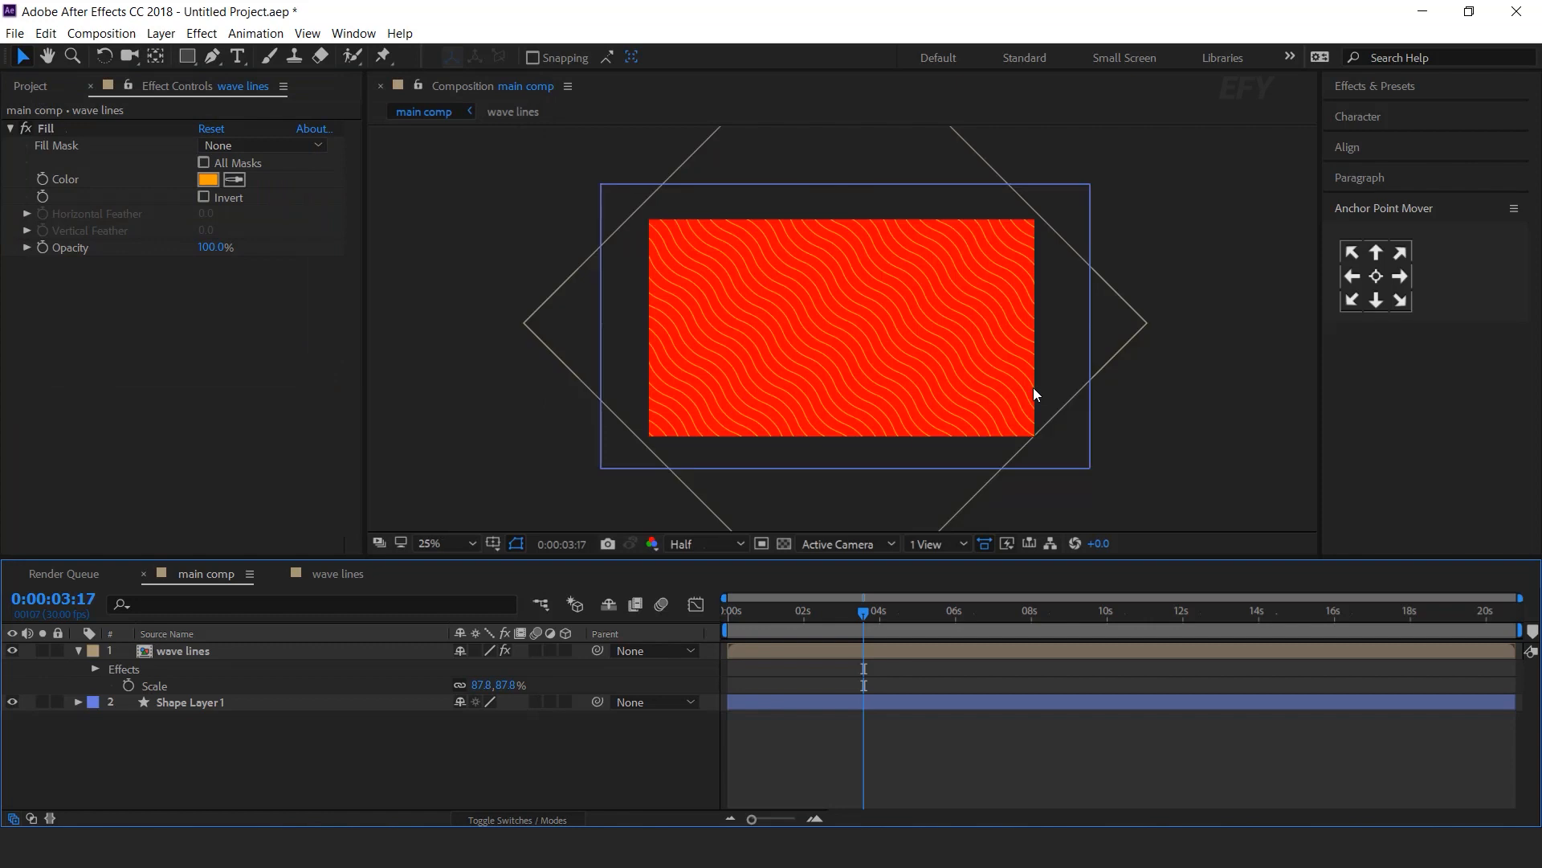
click(72, 651)
drag(863, 613, 726, 613)
key(space)
scroll(1077, 373, up, 2)
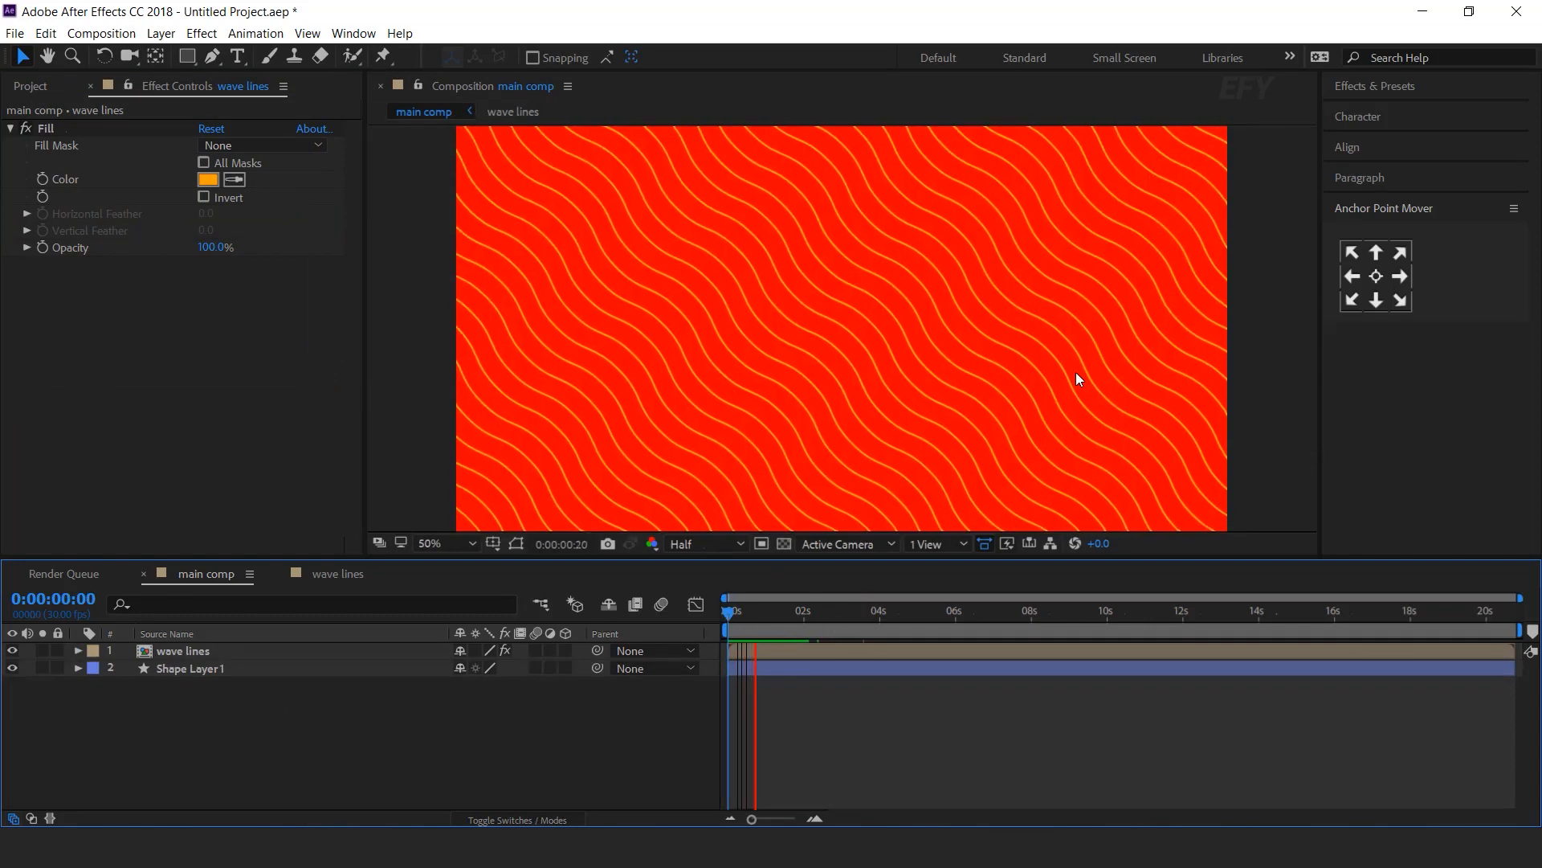
scroll(970, 370, down, 2)
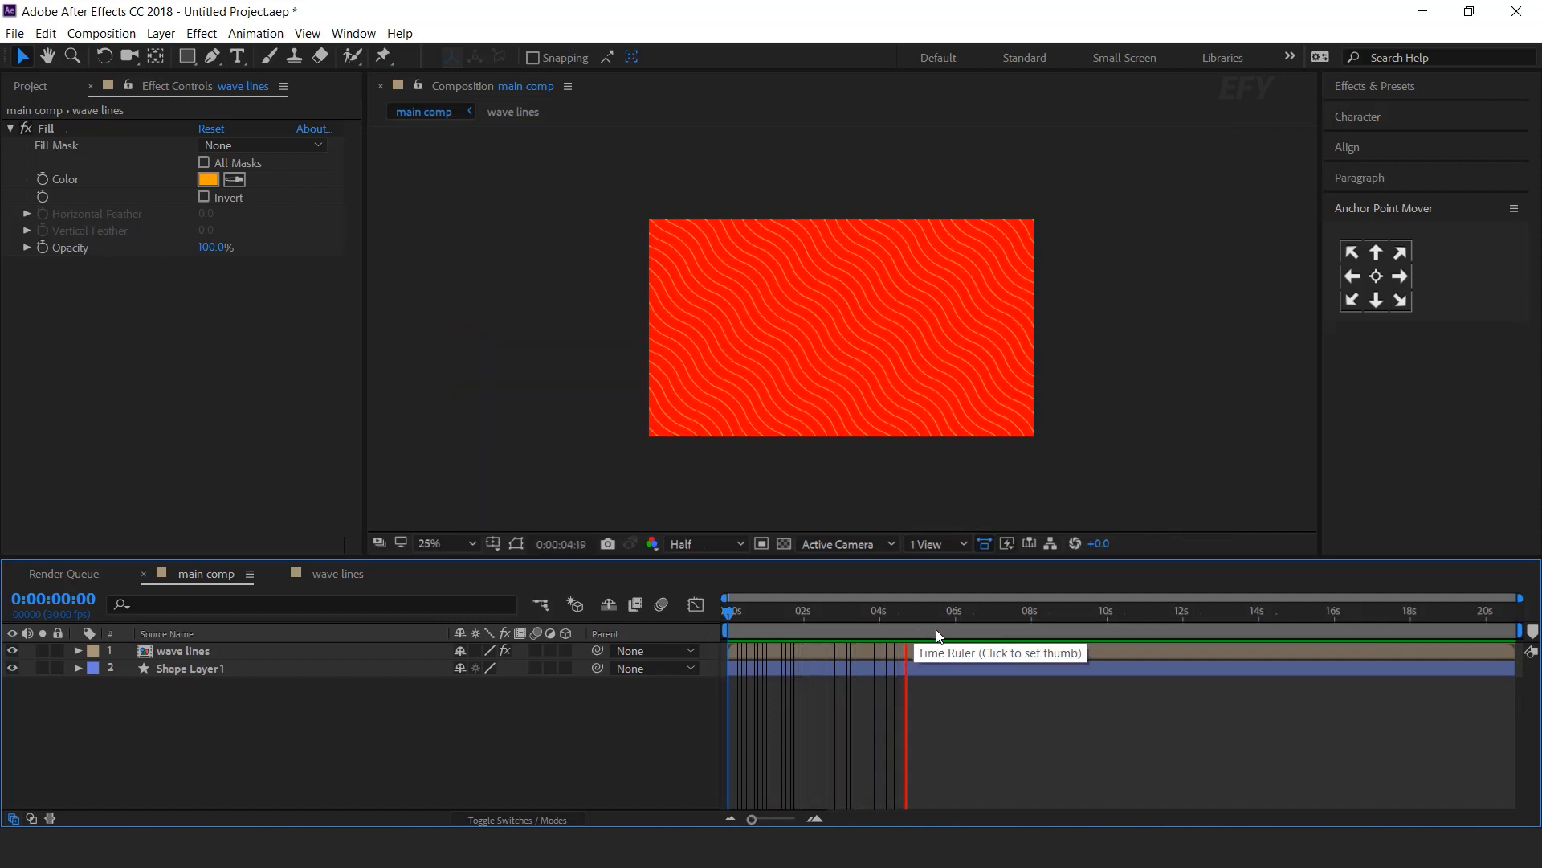
click(887, 614)
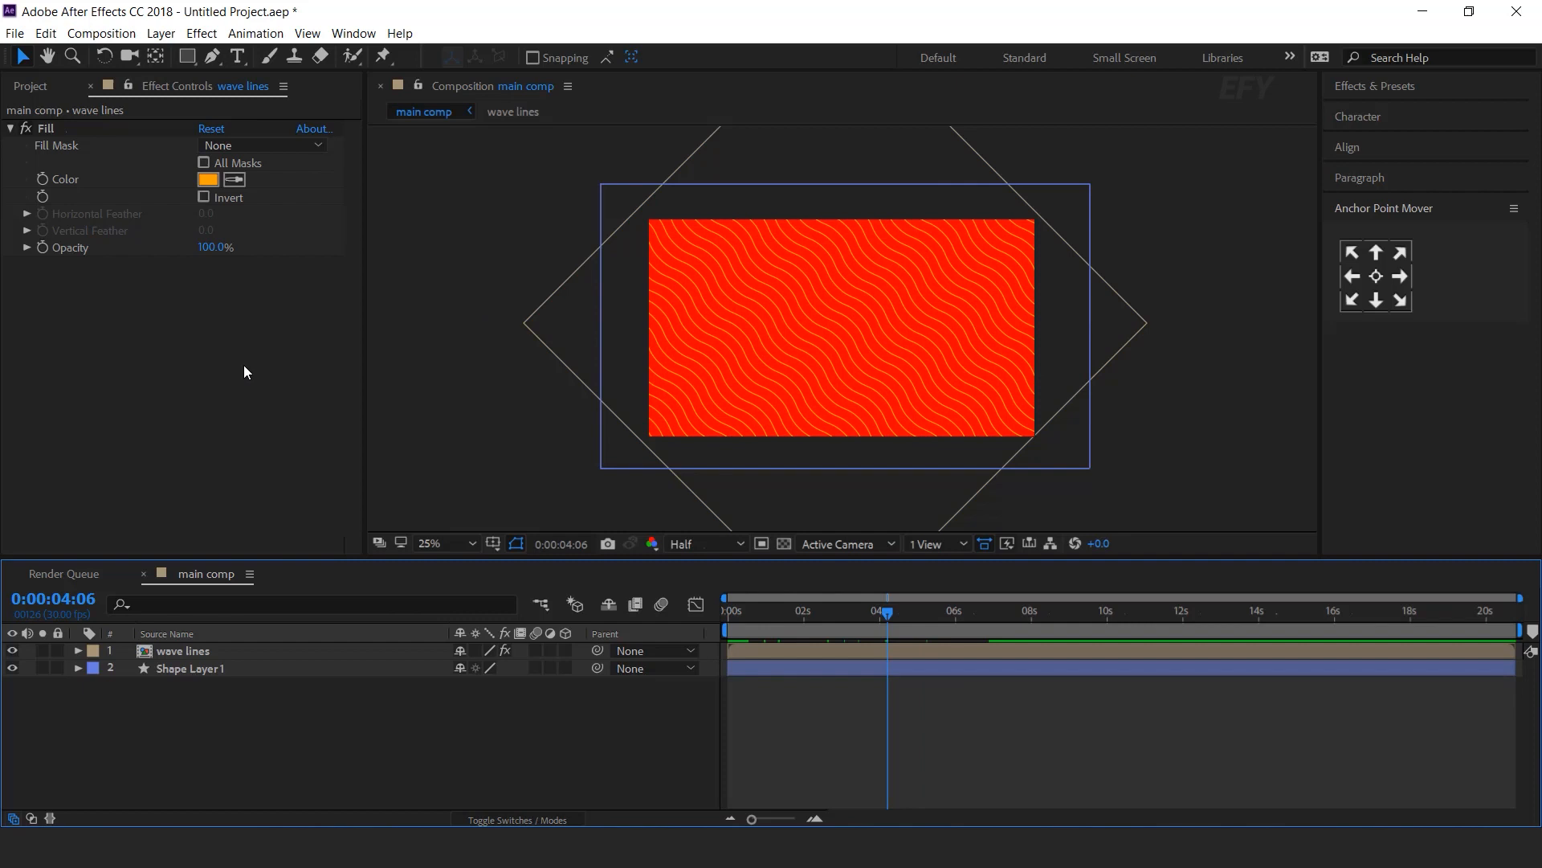
Create a new composition named shape, 1920 px wide and 1080 px high
click(244, 366)
click(34, 87)
click(150, 463)
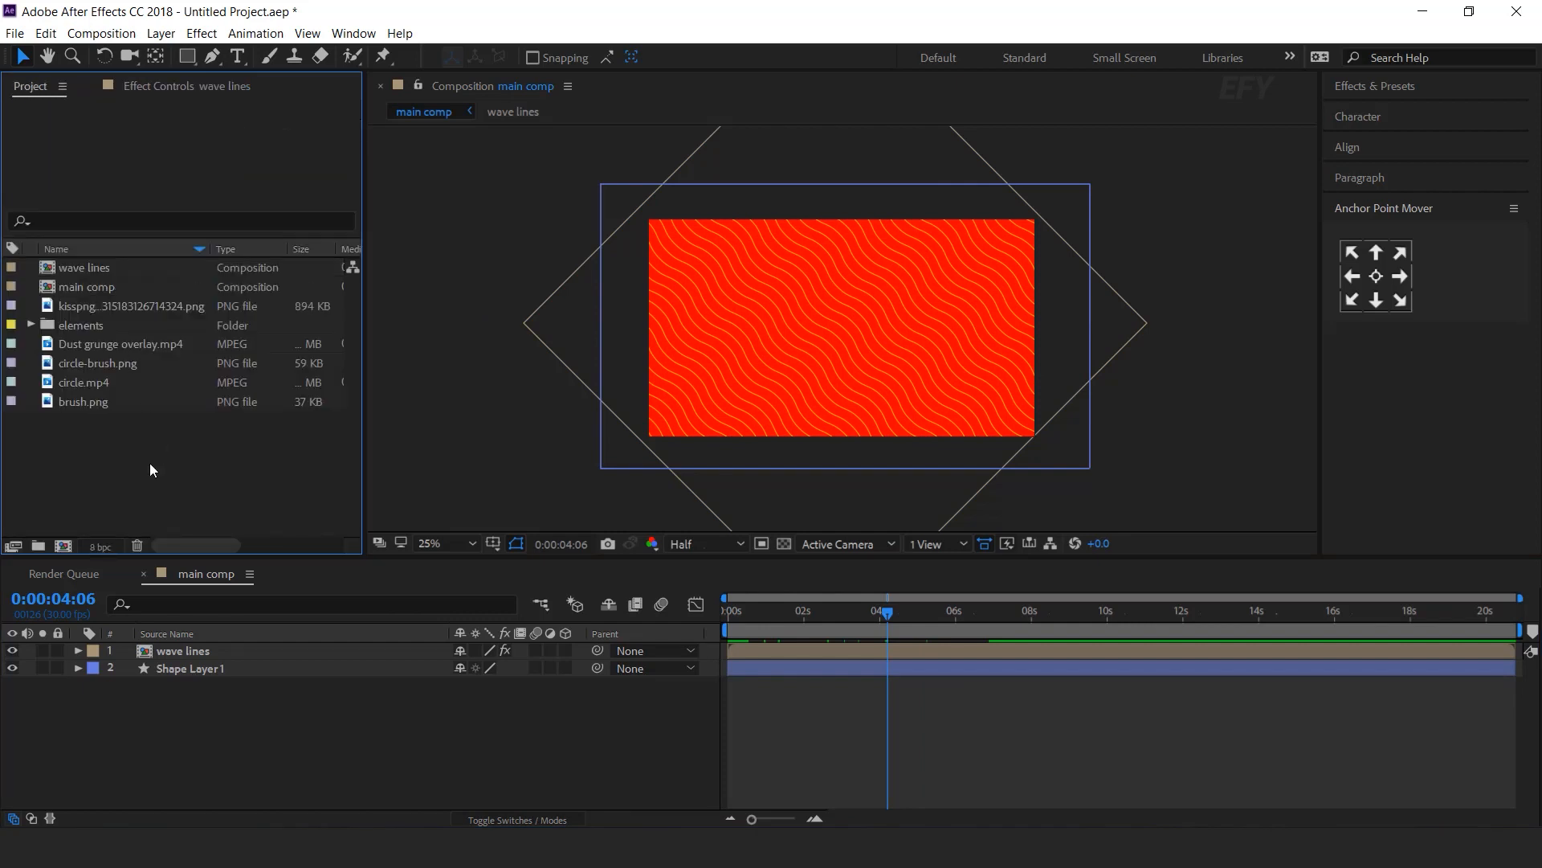
click(63, 547)
click(646, 311)
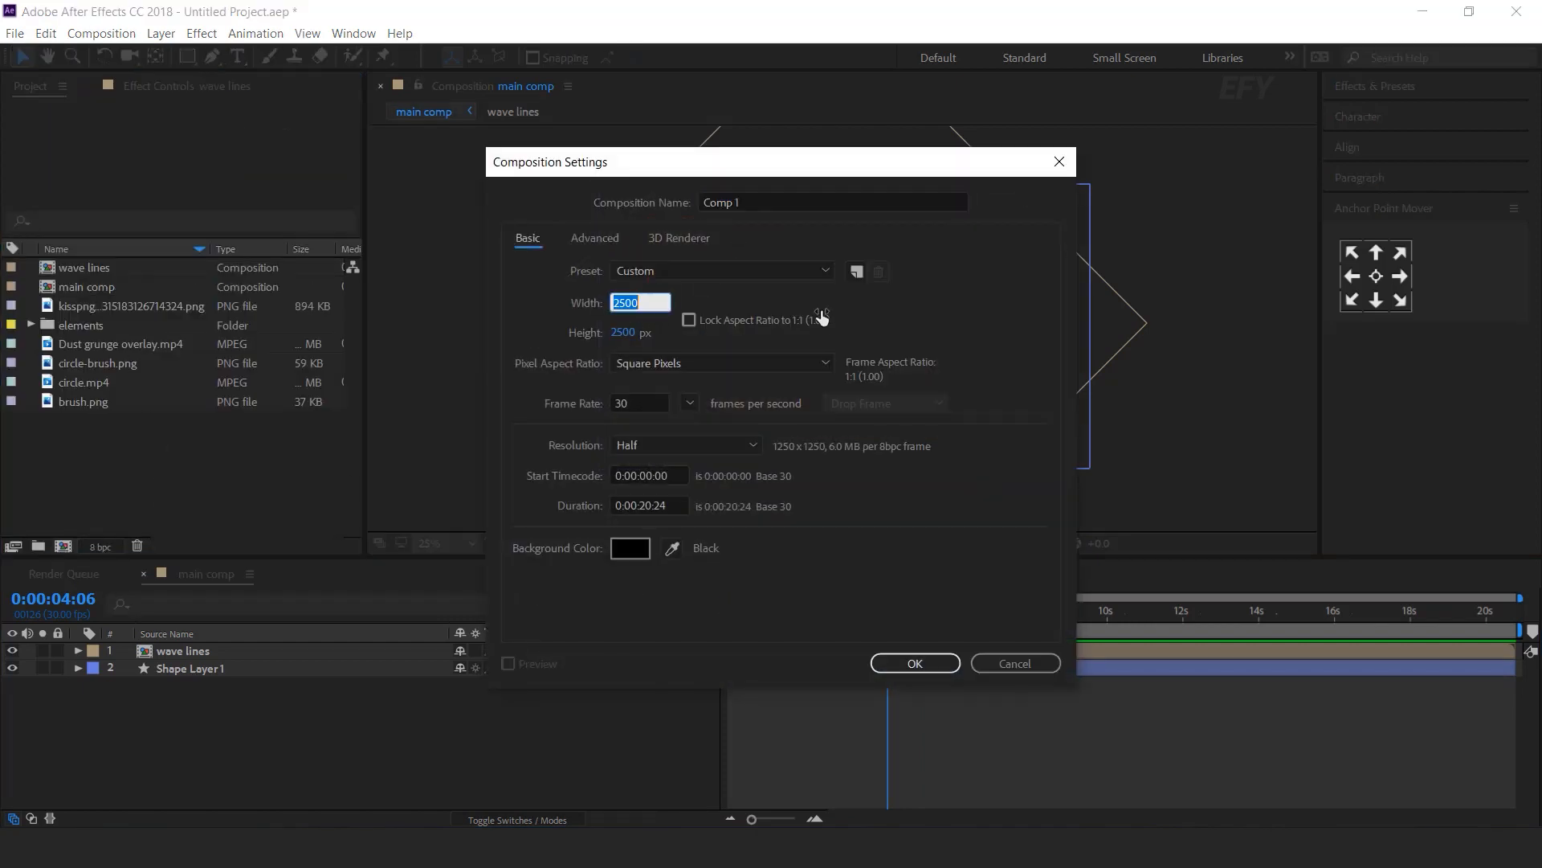
text(1920)
key(Tab)
text(1080)
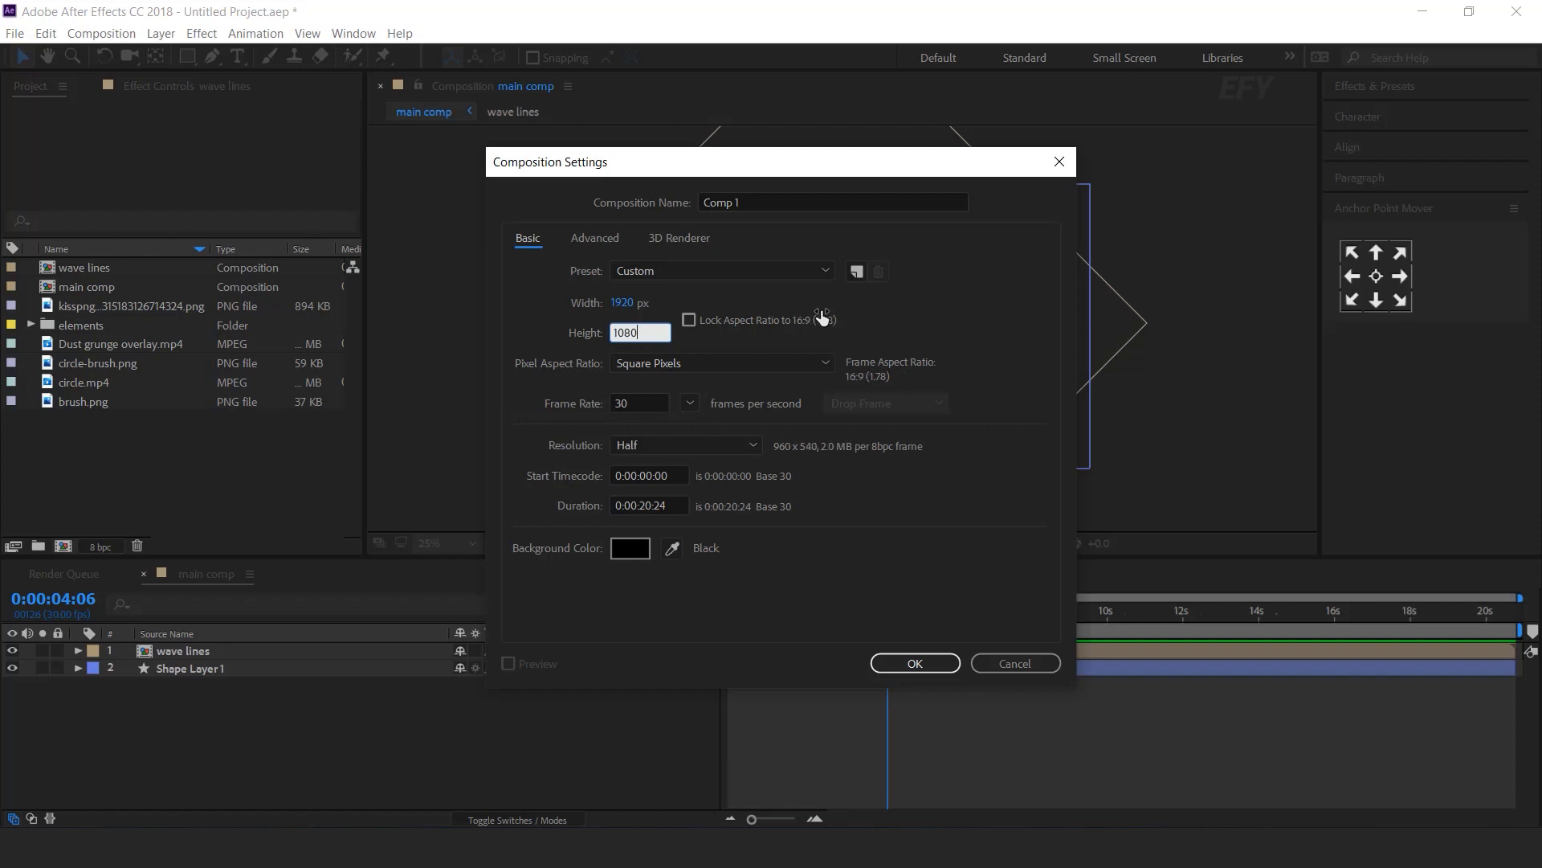
click(752, 203)
text(shape)
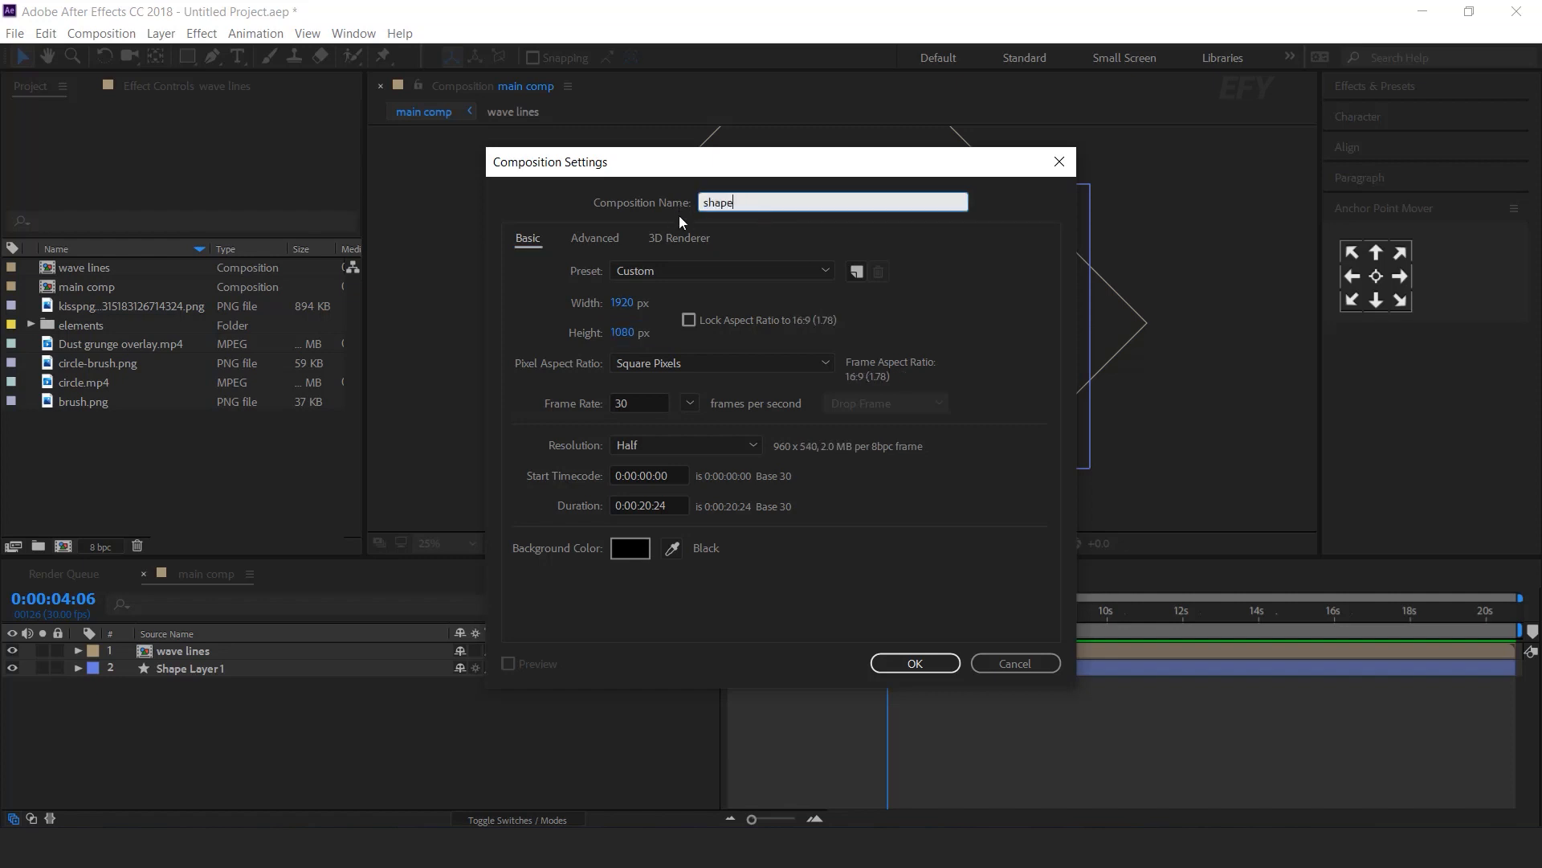
click(924, 663)
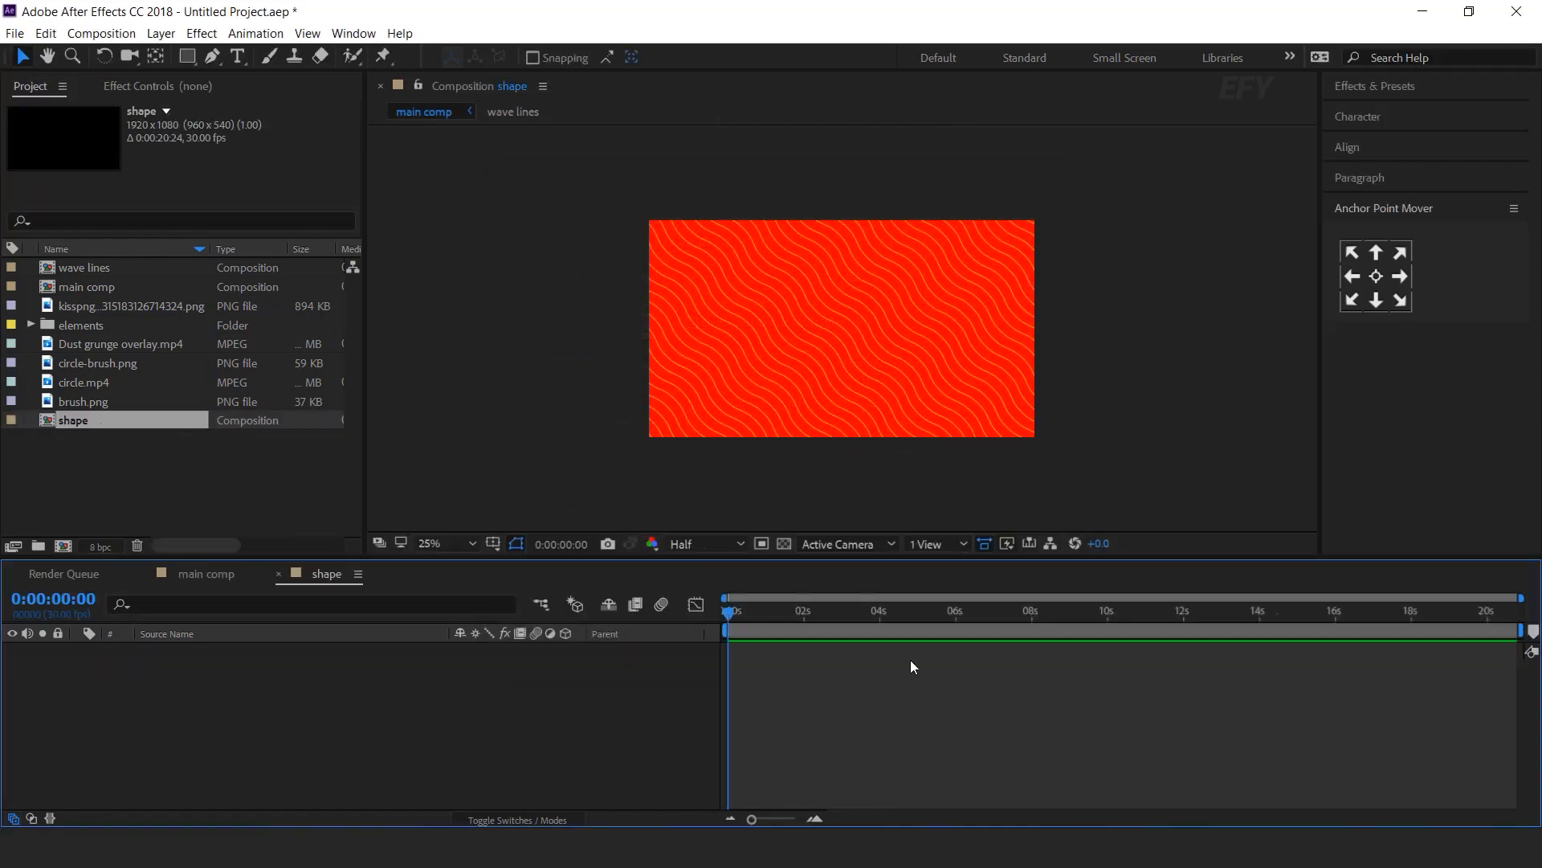
Set up the Pen tool with no stroke and a yellow-orange fill with a hue of about 44°
click(213, 55)
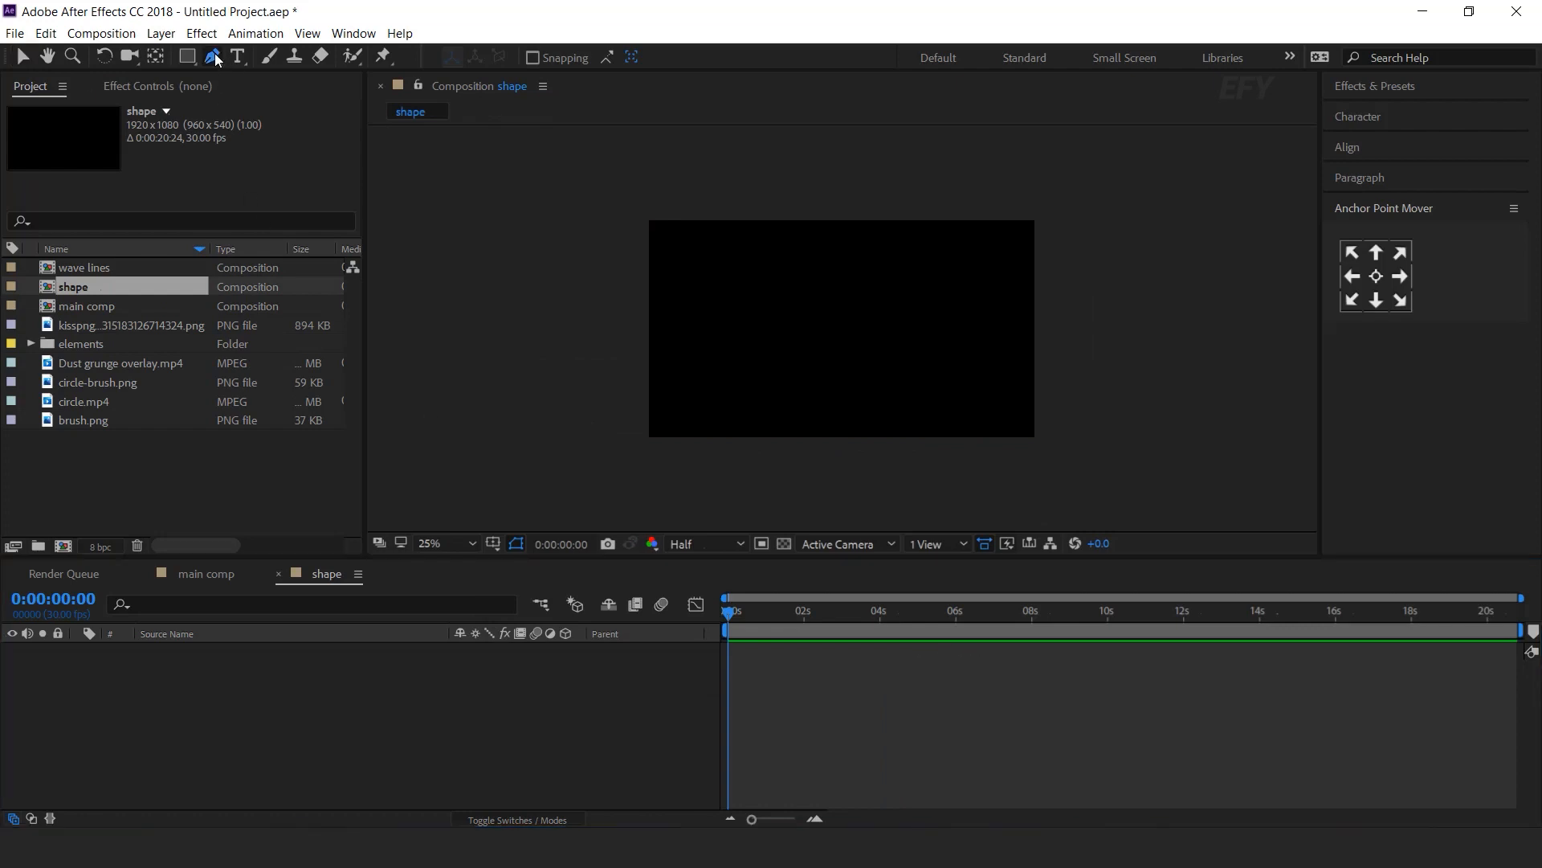
click(576, 57)
click(240, 138)
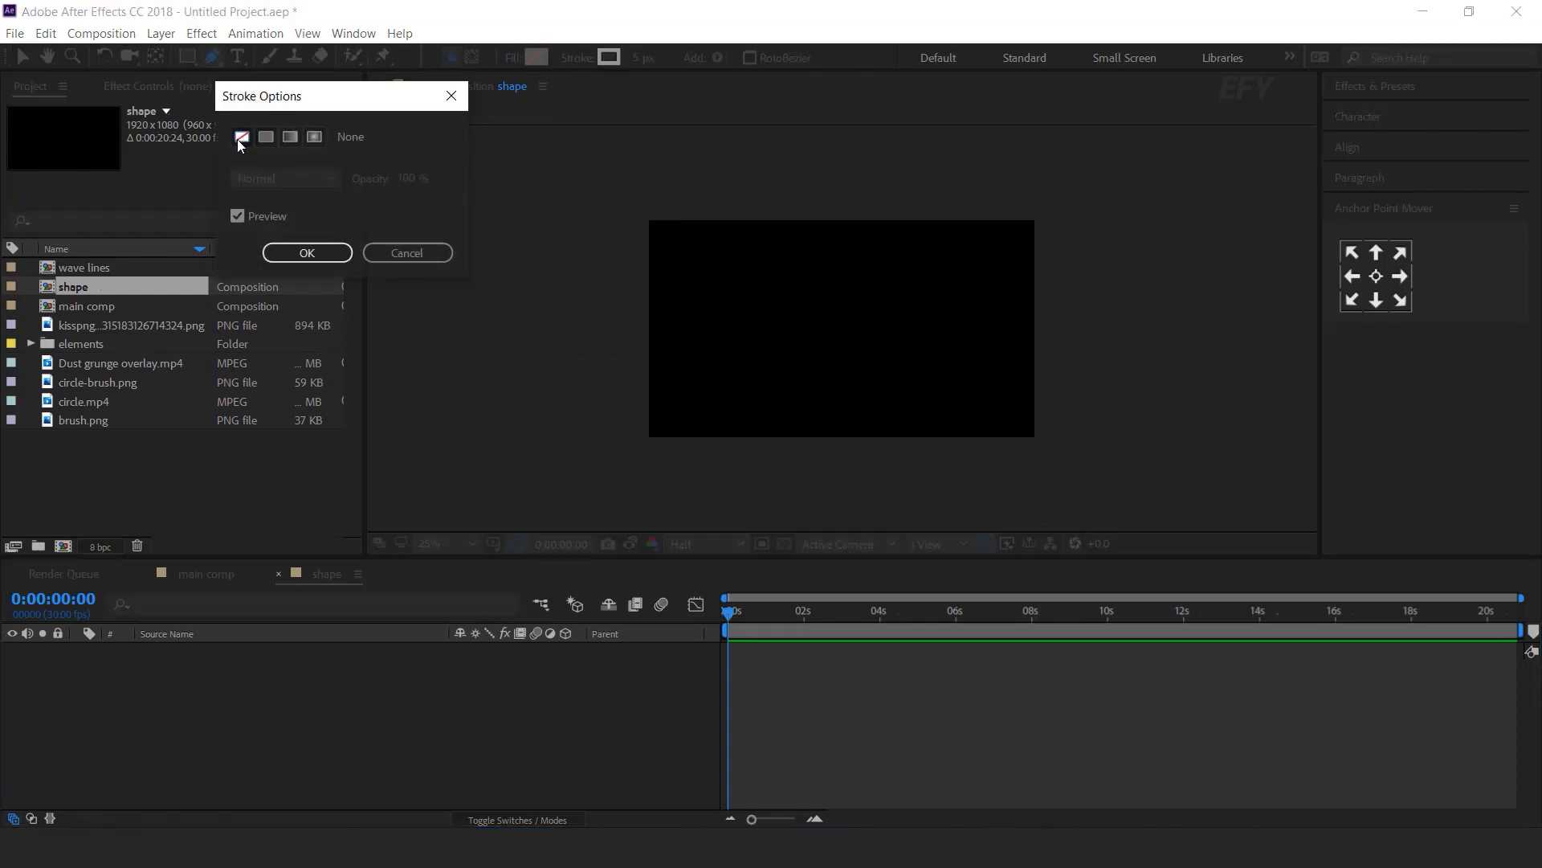
key(Return)
click(537, 57)
click(322, 355)
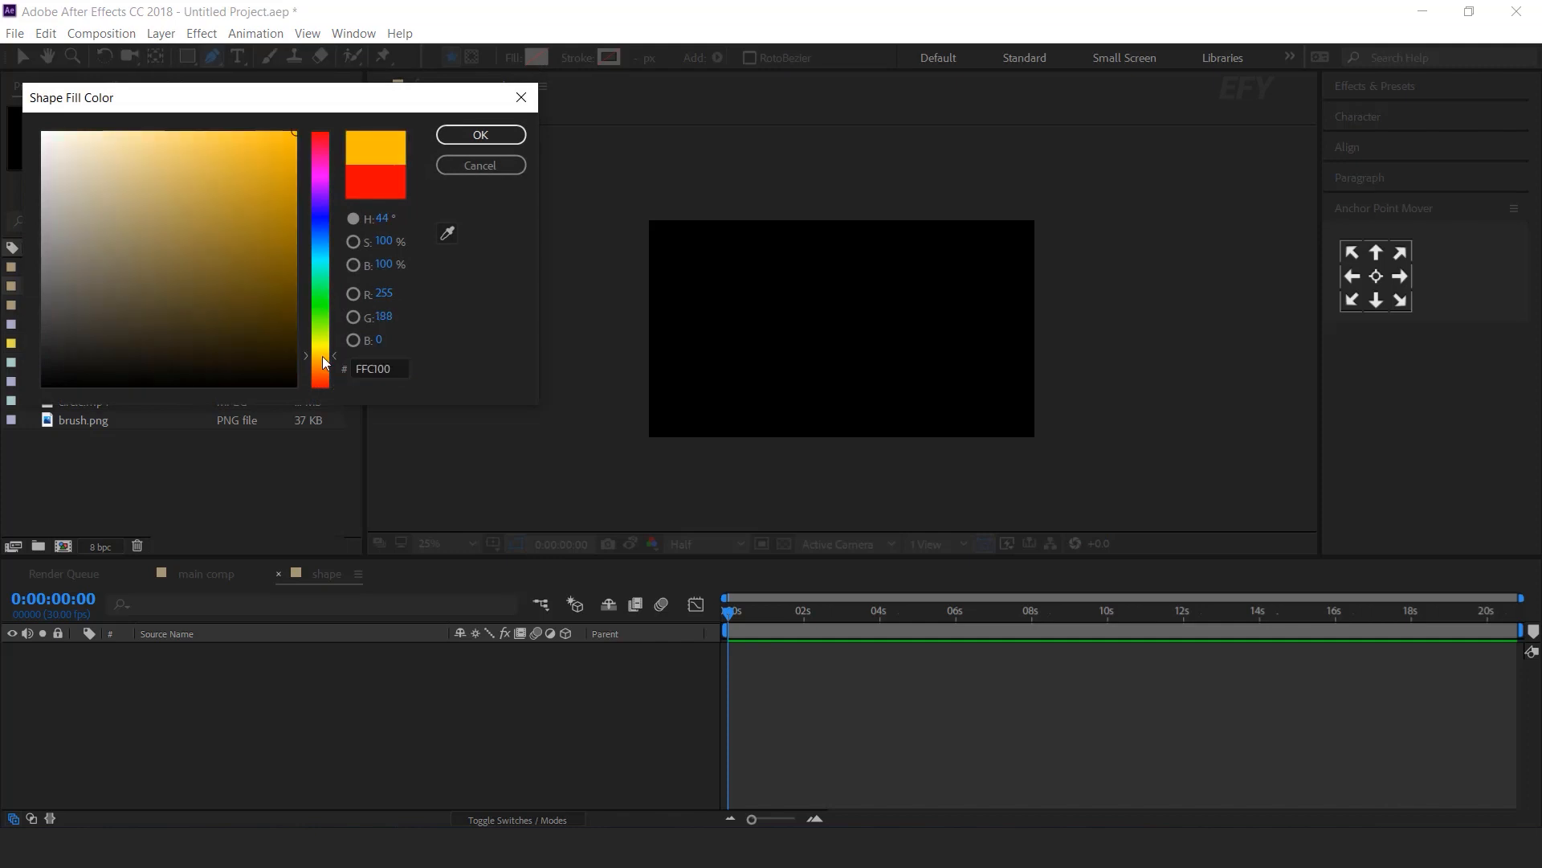
click(482, 135)
Draw a closed shape filling the frame's lower-right corner, with a wavy edge rising from the bottom middle to the upper right
click(761, 458)
mouse_move(817, 390)
mouse_down()
mouse_move(864, 379)
mouse_move(923, 331)
mouse_up()
drag(953, 279, 957, 273)
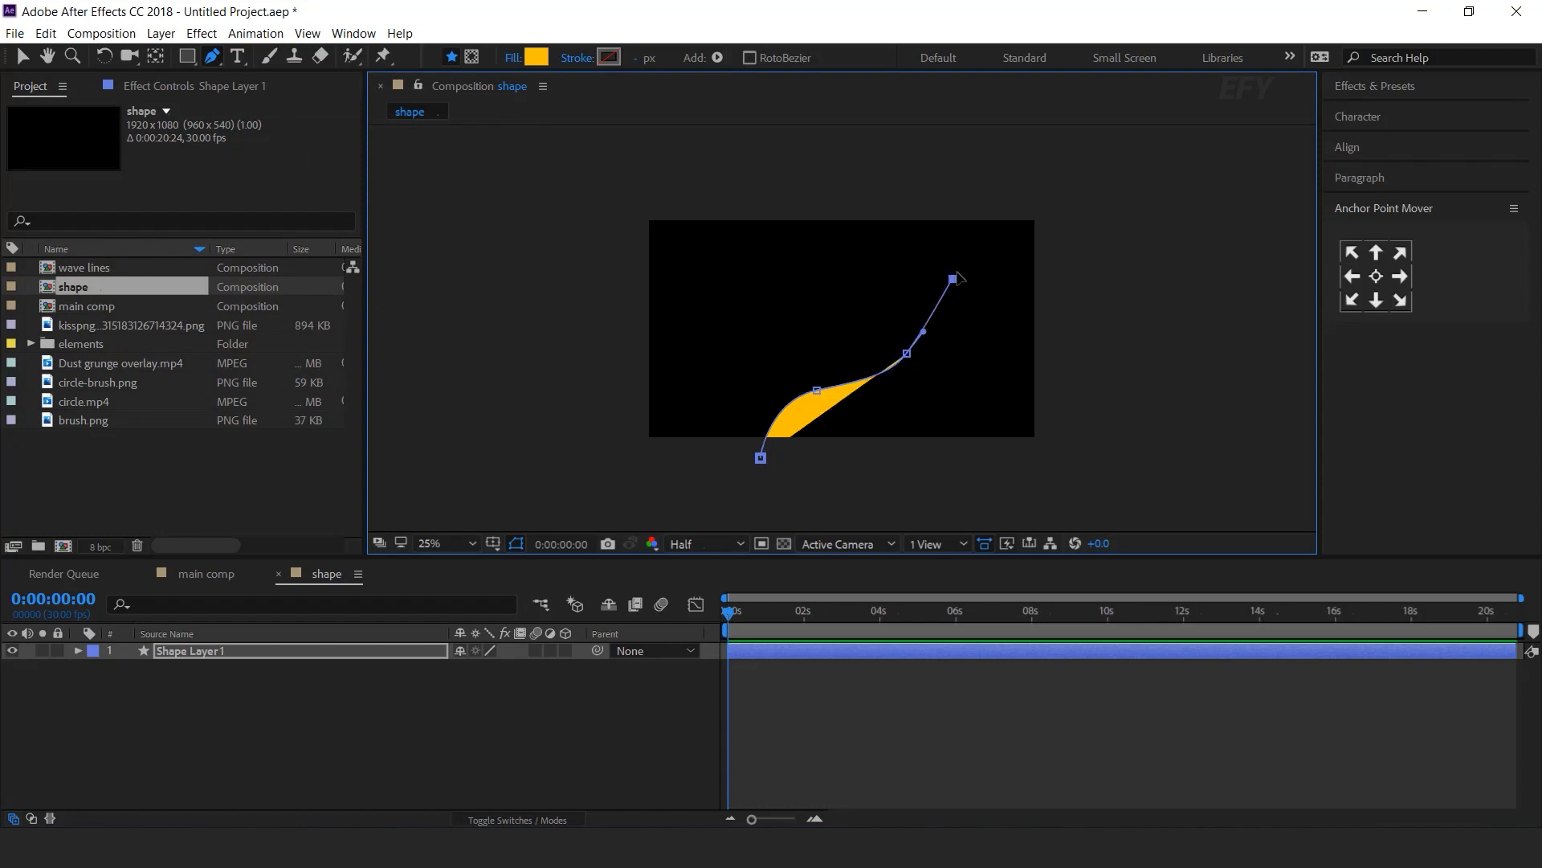
drag(1065, 239, 1103, 241)
click(1115, 488)
drag(761, 458, 762, 426)
click(564, 777)
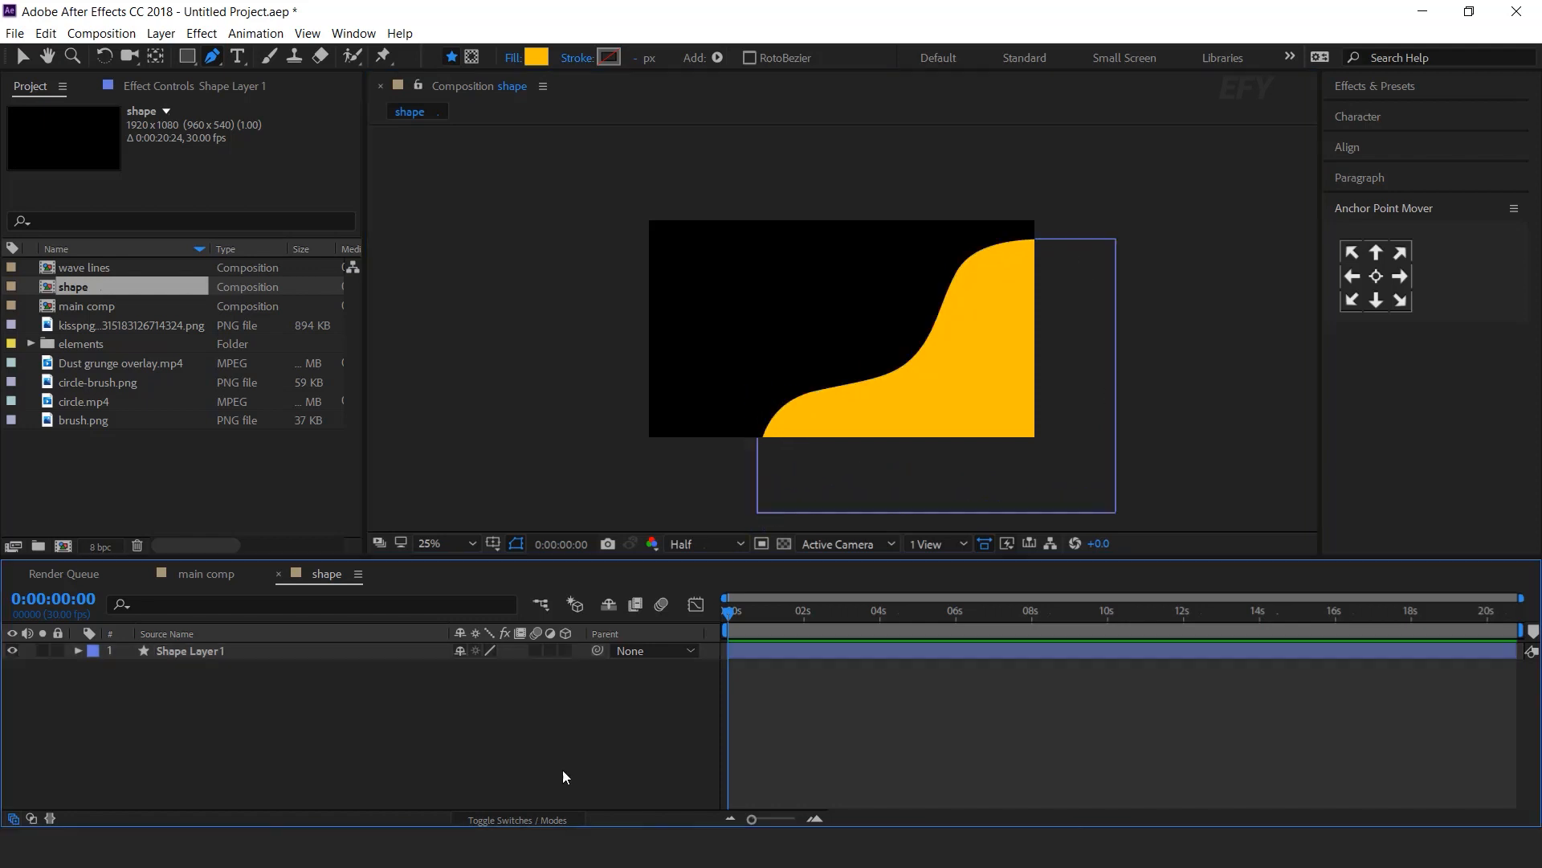
Apply Turbulent Displace to the yellow-orange shape layer and set its Amount to 30
click(228, 649)
key(ctrl+space)
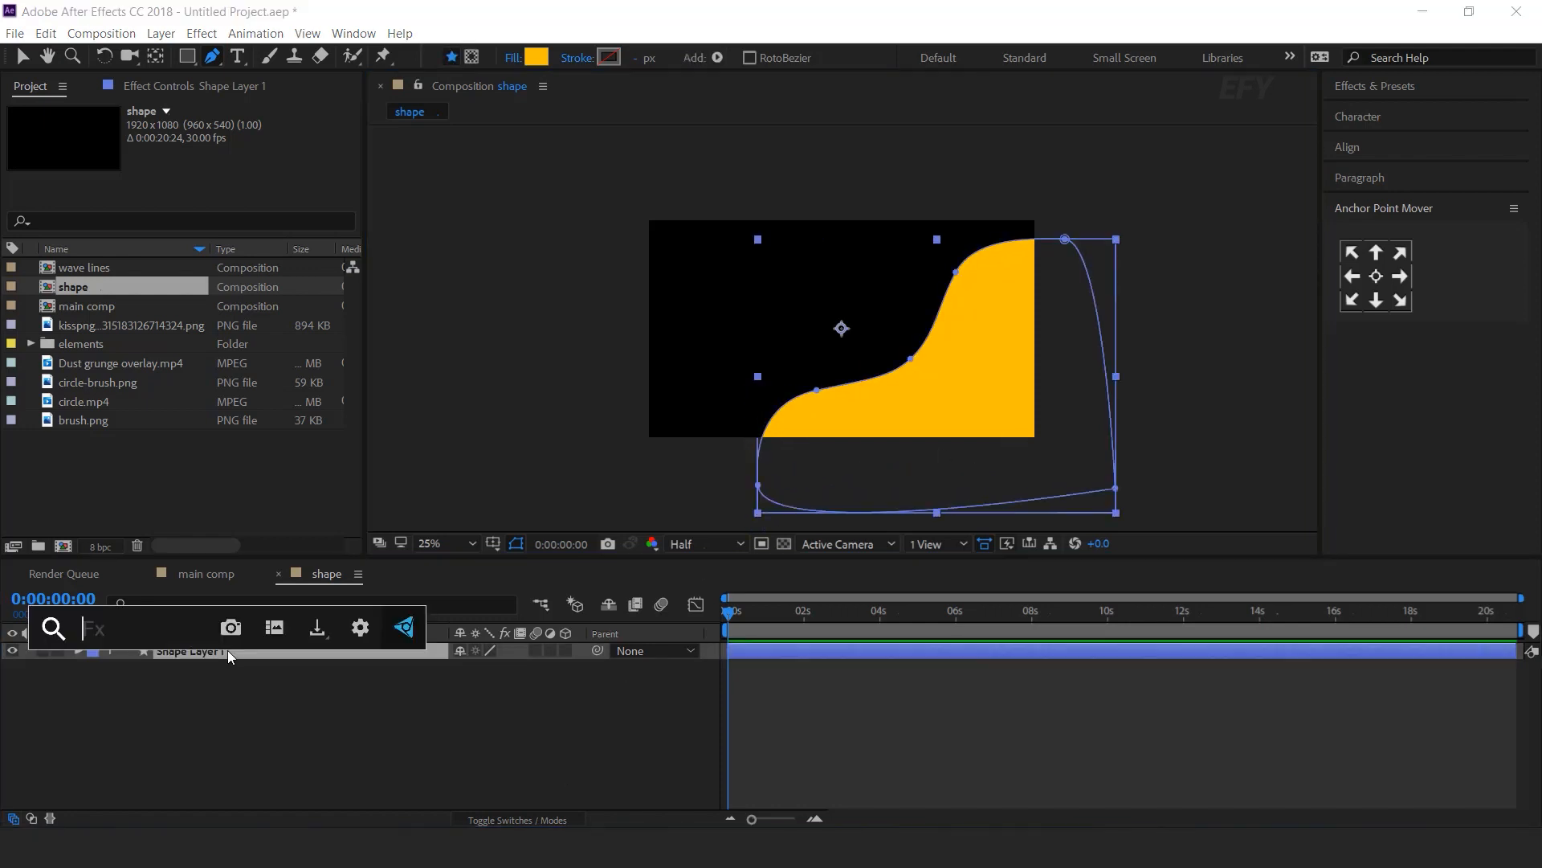
text(turb)
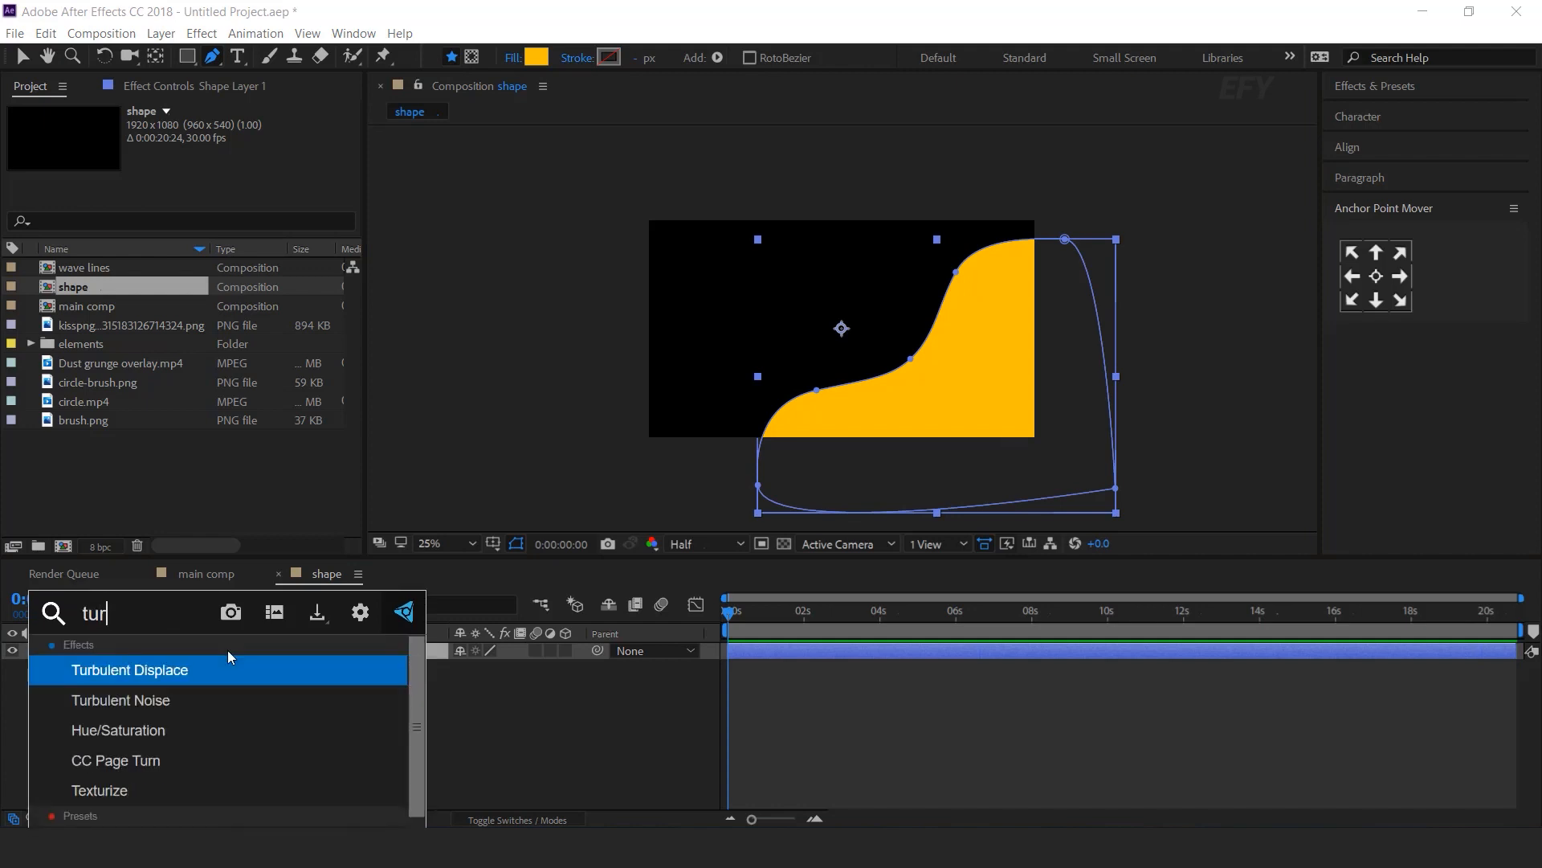
key(Return)
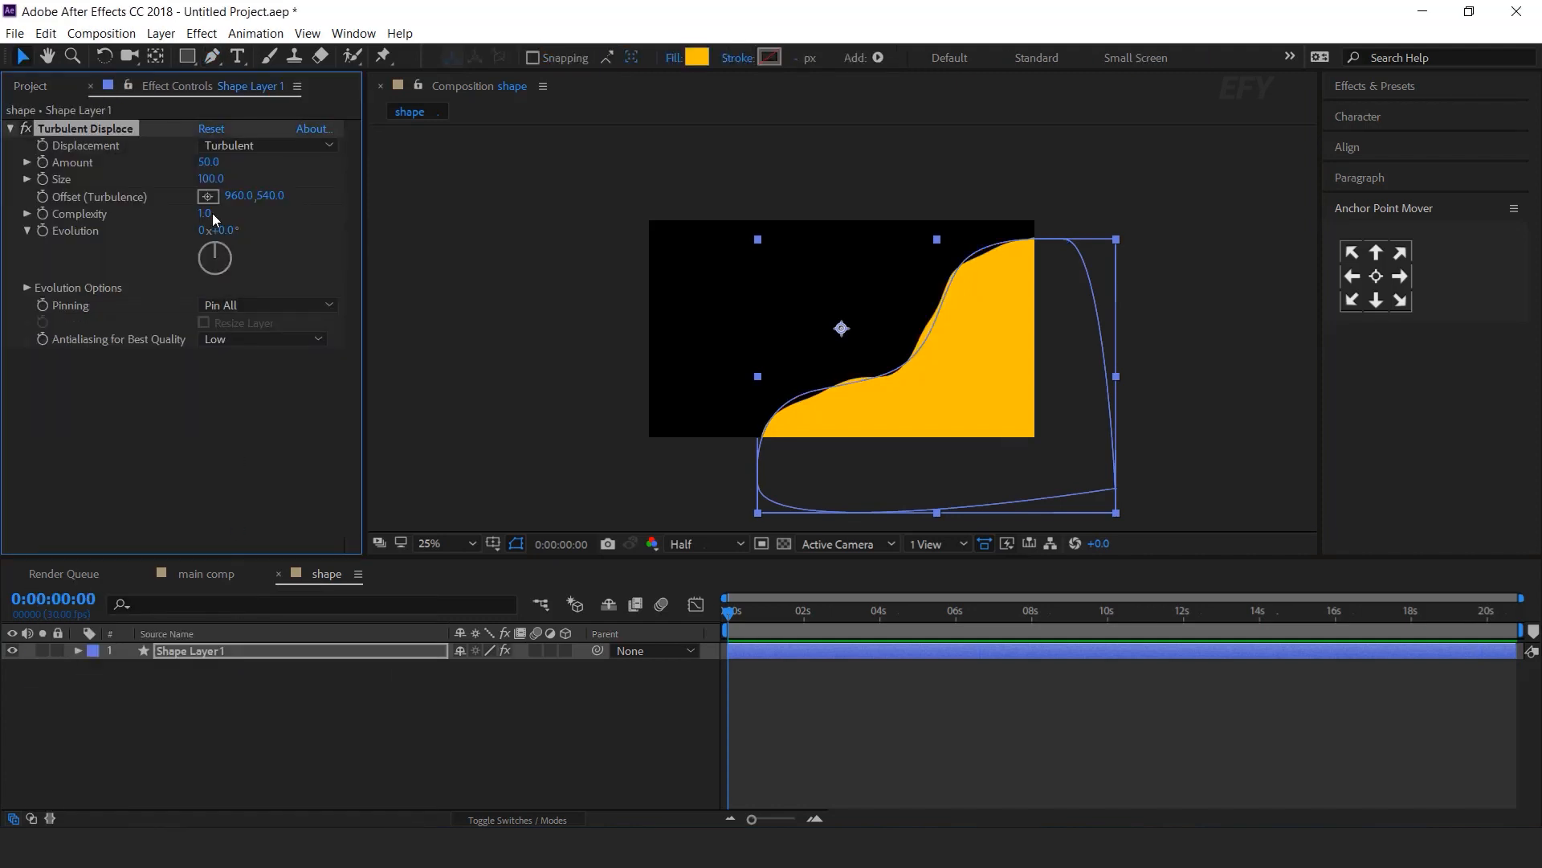
click(208, 163)
text(30)
key(Return)
Animate the Turbulent Displace Evolution with the expression time*200
alt+click(43, 231)
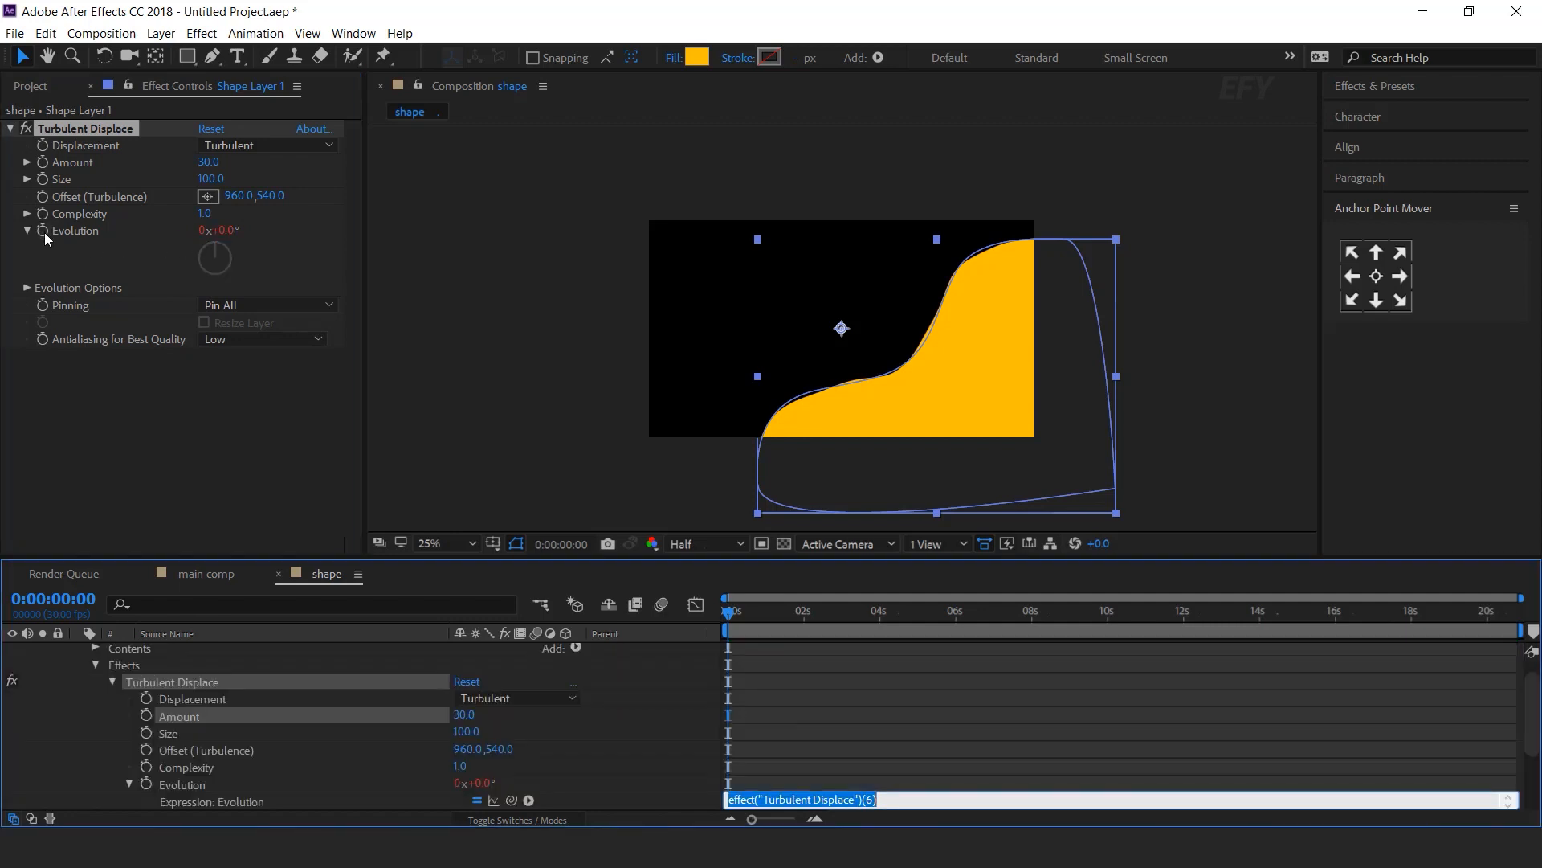
text(time*200)
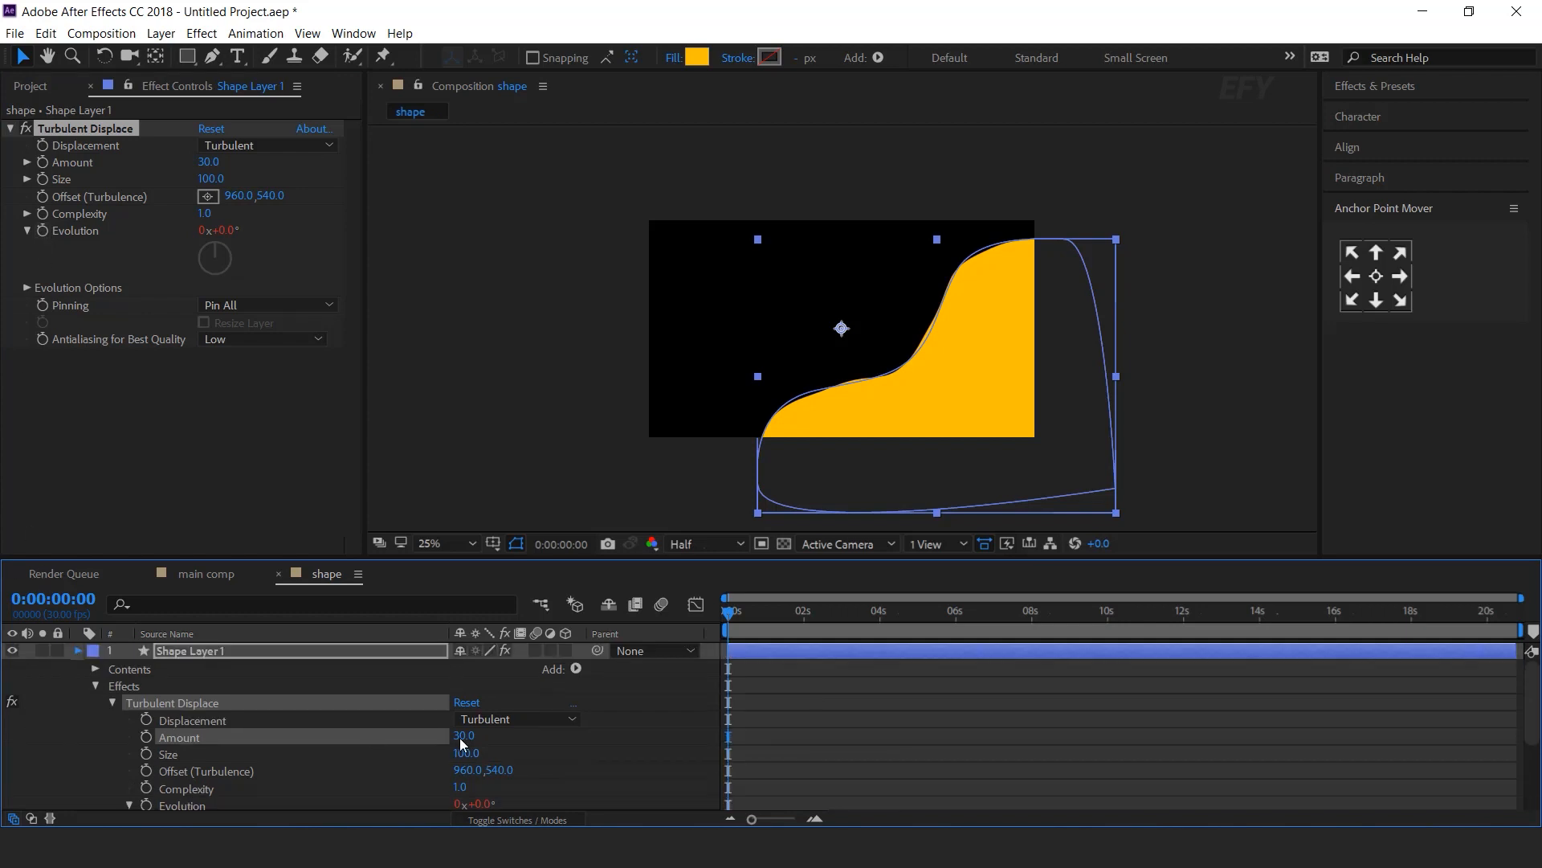
click(720, 638)
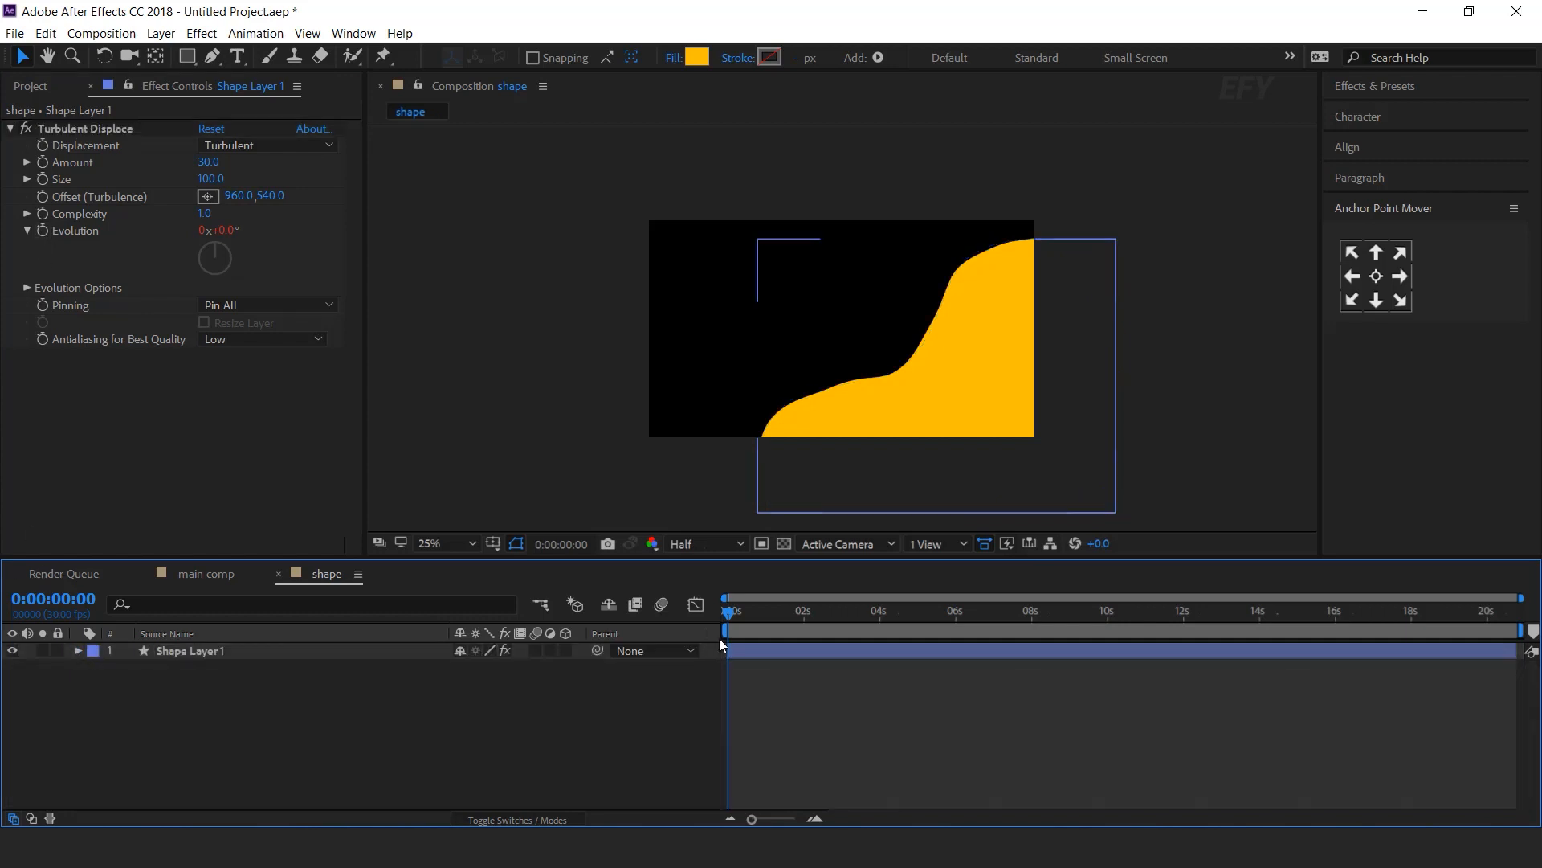
Preview the rippling edge of the yellow-orange shape and go back to main comp
key(space)
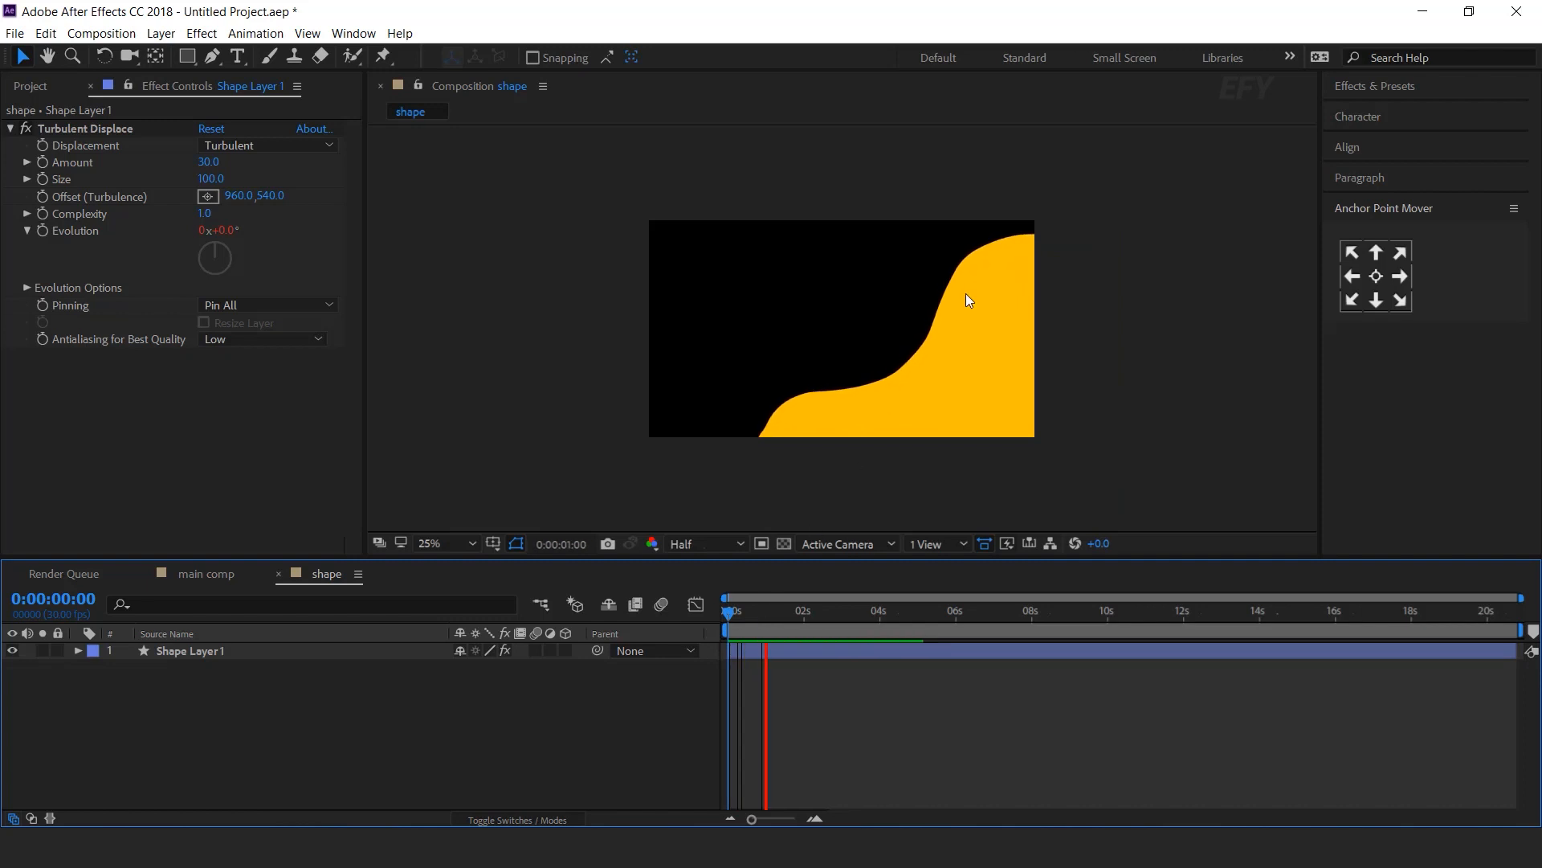
drag(801, 615, 817, 614)
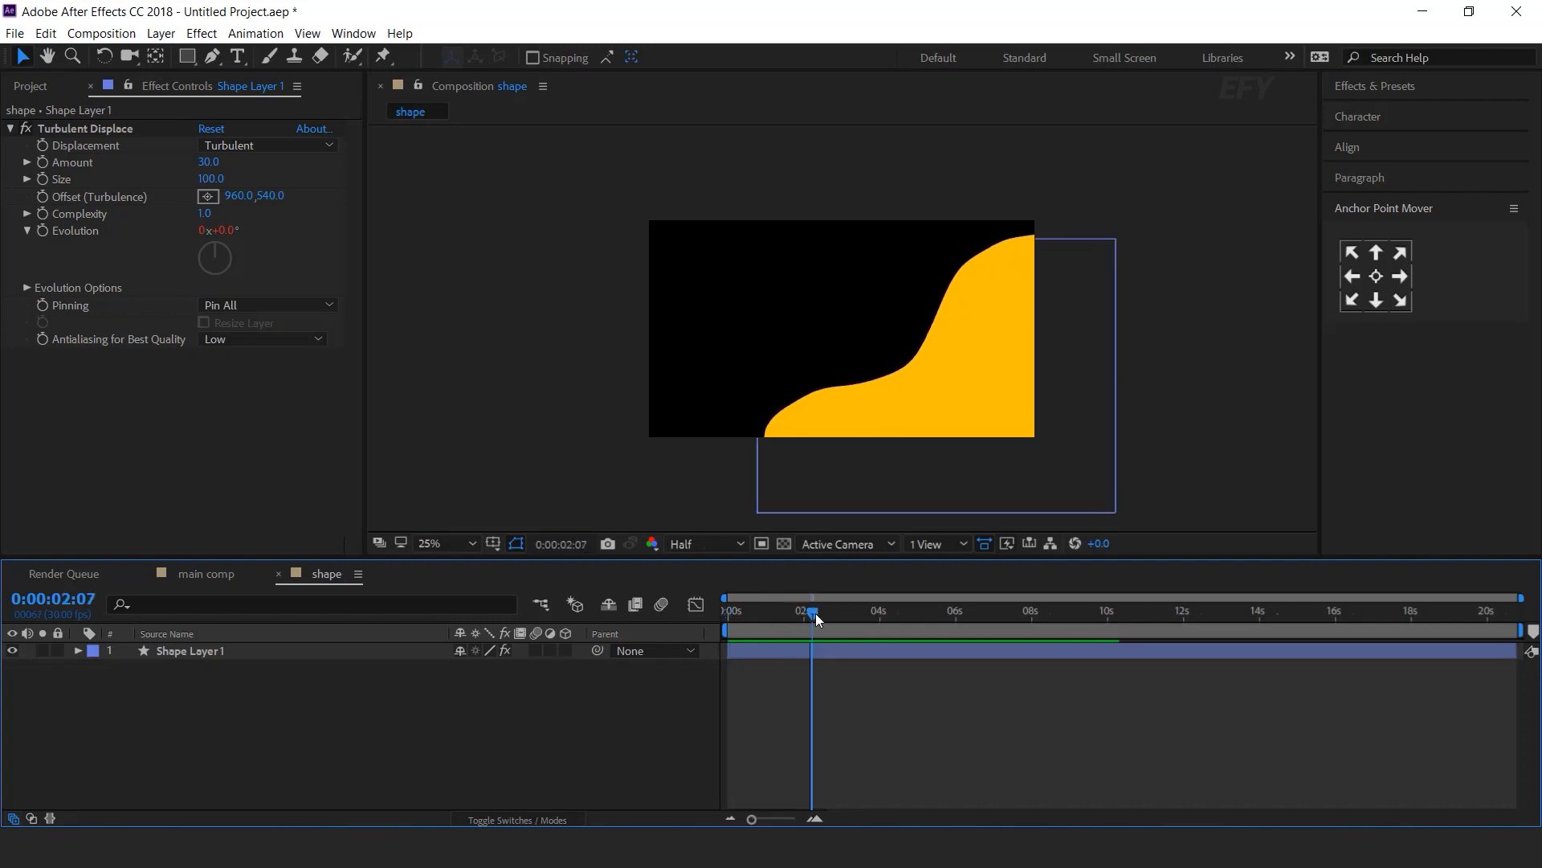
click(822, 650)
click(206, 572)
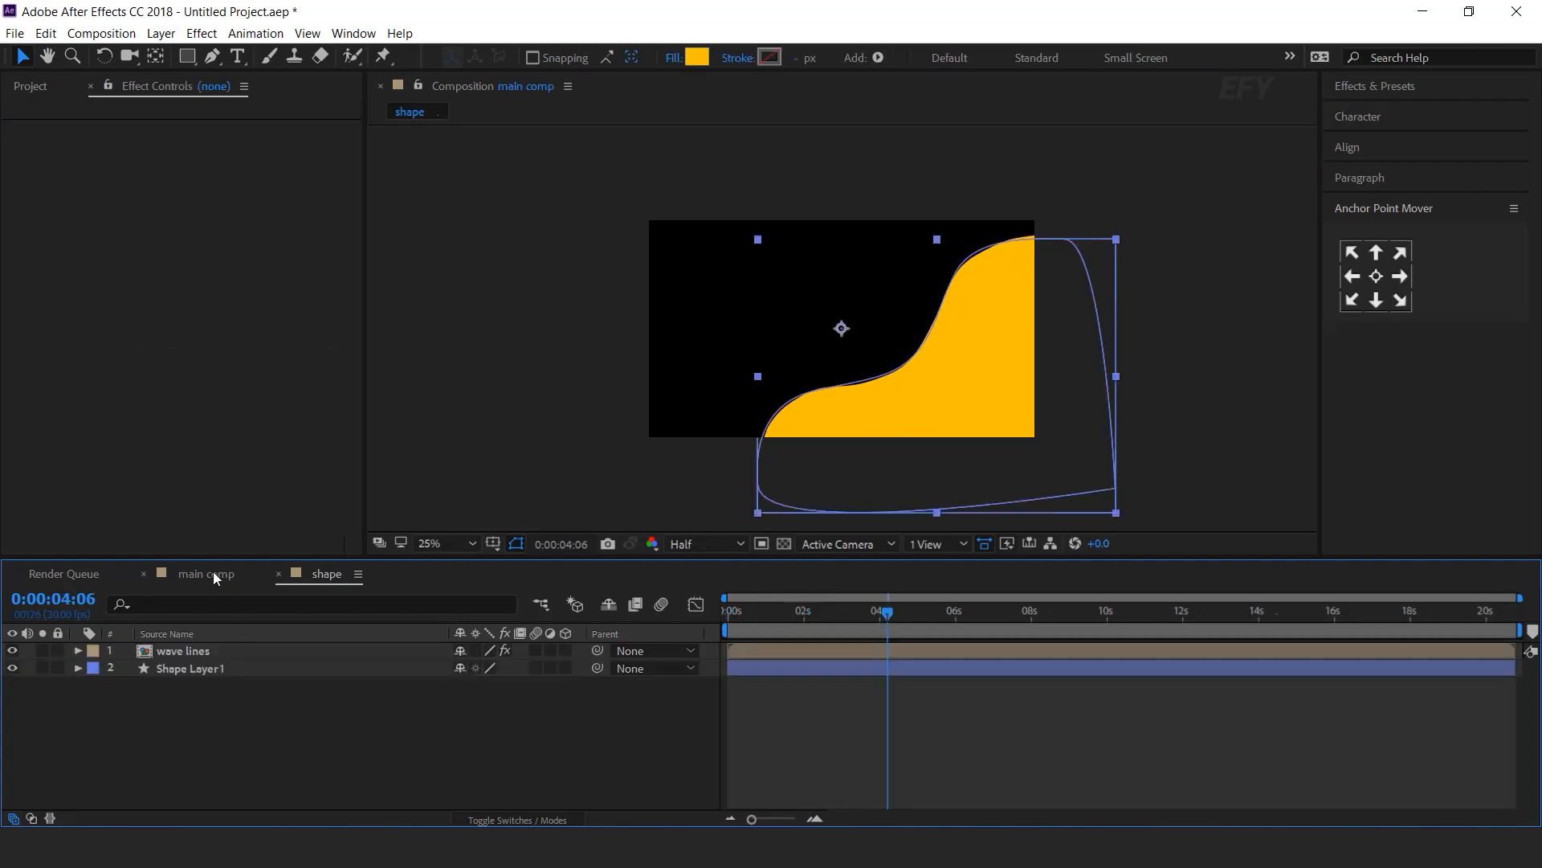
Add the shape composition to main comp as the topmost layer, above wave lines
click(32, 86)
click(87, 283)
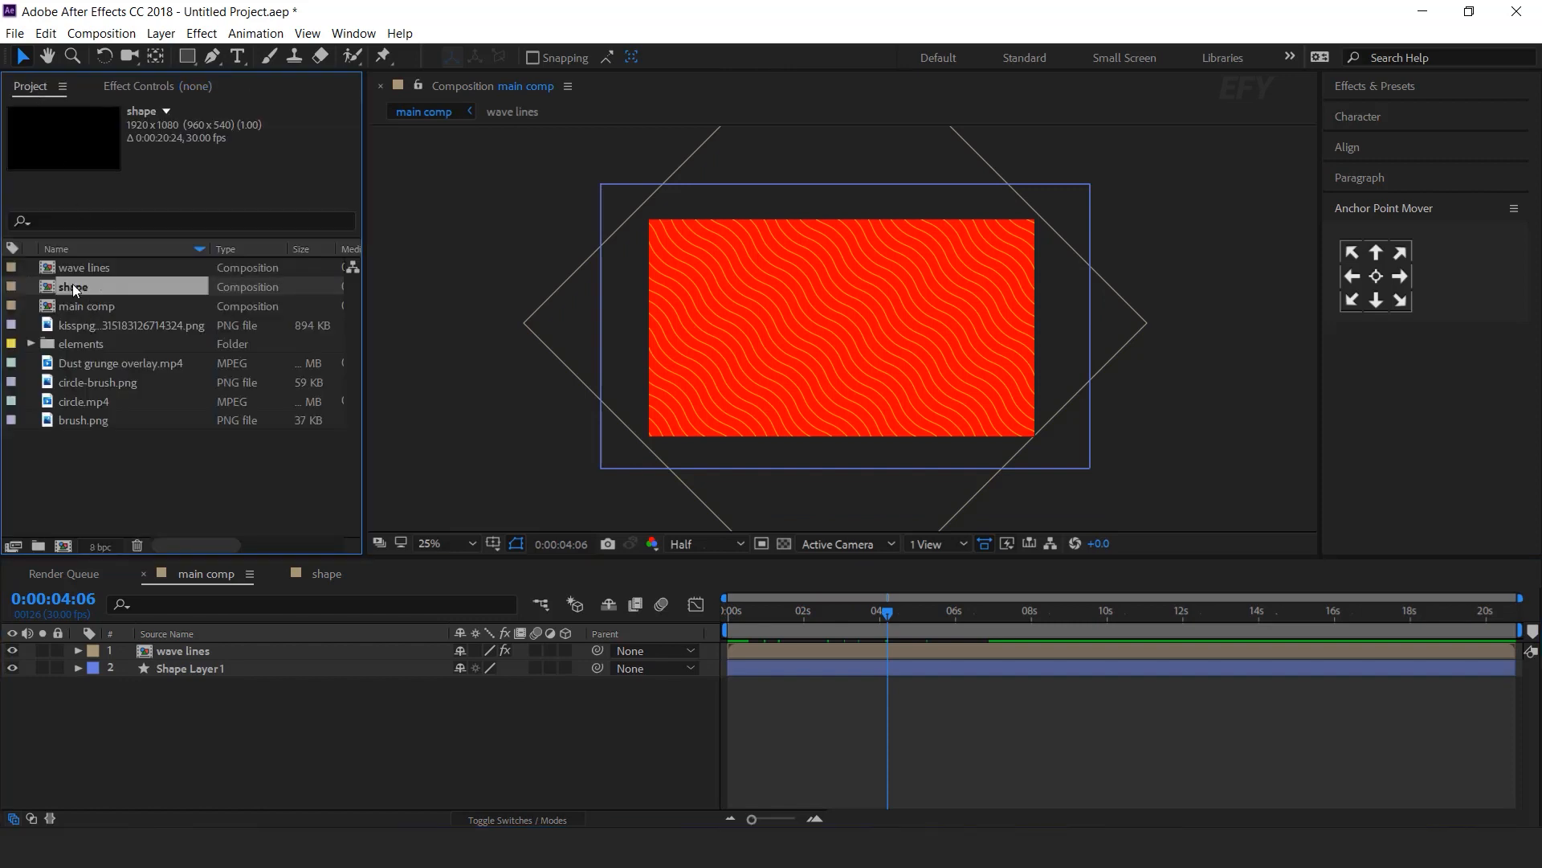
drag(58, 305, 201, 653)
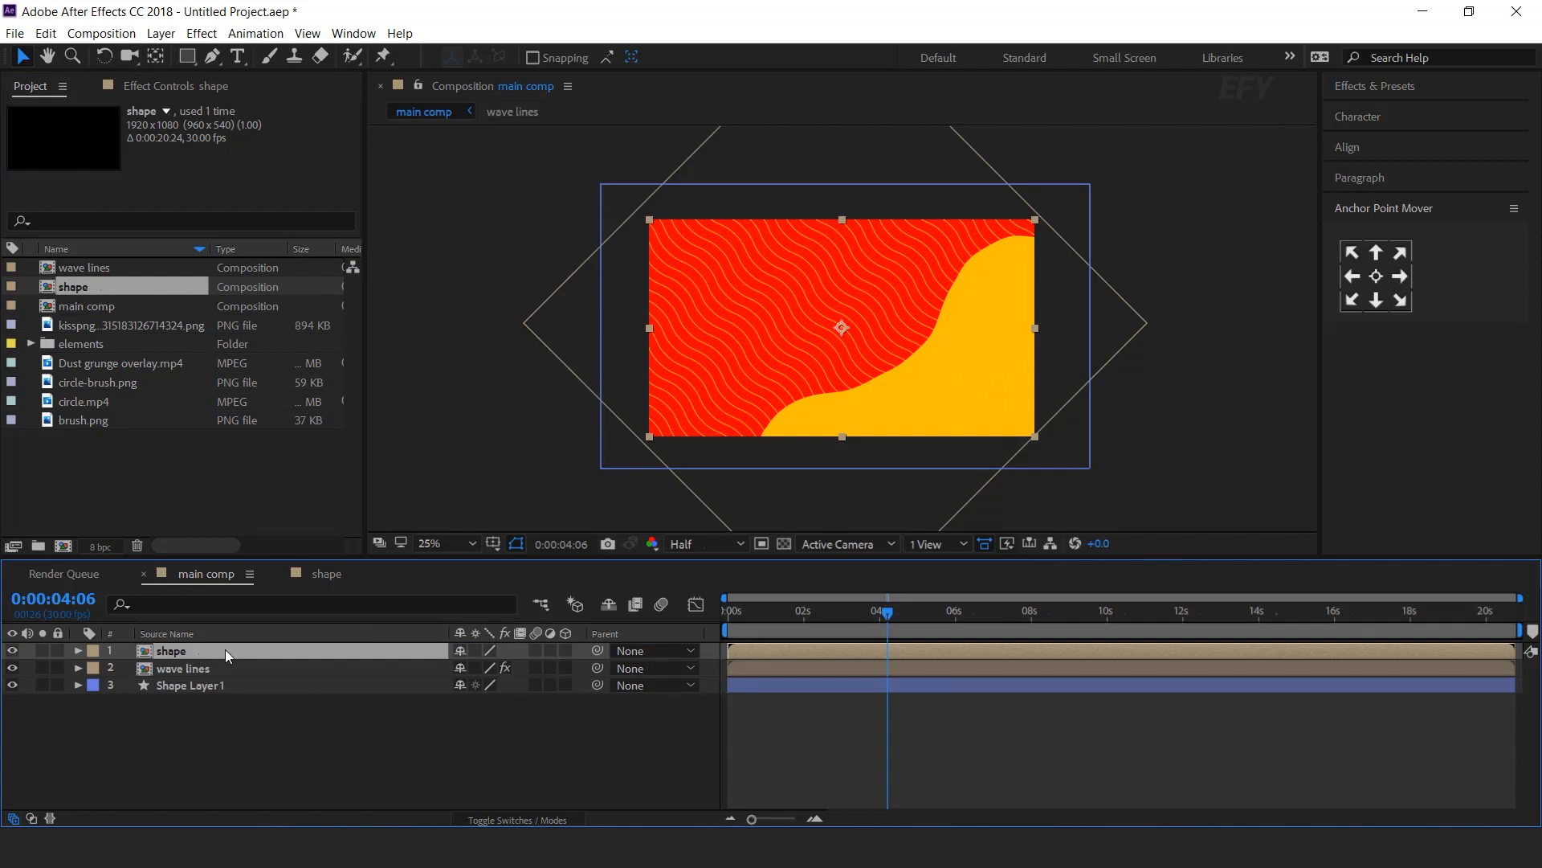
Keyframe the shape layer's Position to slide from 1688, 980 at frame 0 to 960, 540 at about one second
key(p)
click(815, 818)
drag(959, 820, 875, 820)
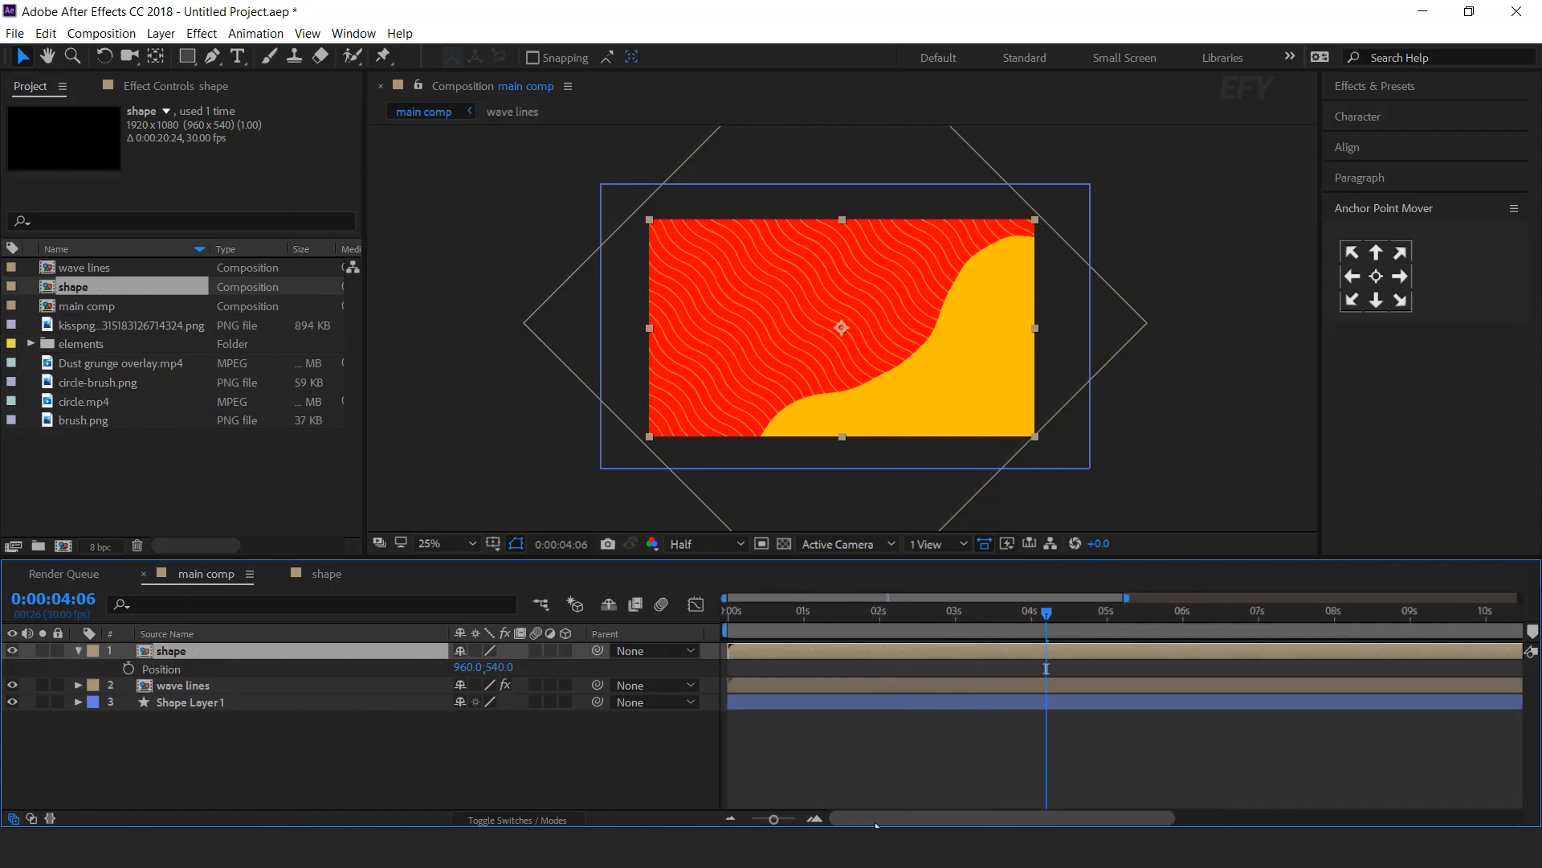
drag(743, 615, 700, 625)
click(128, 667)
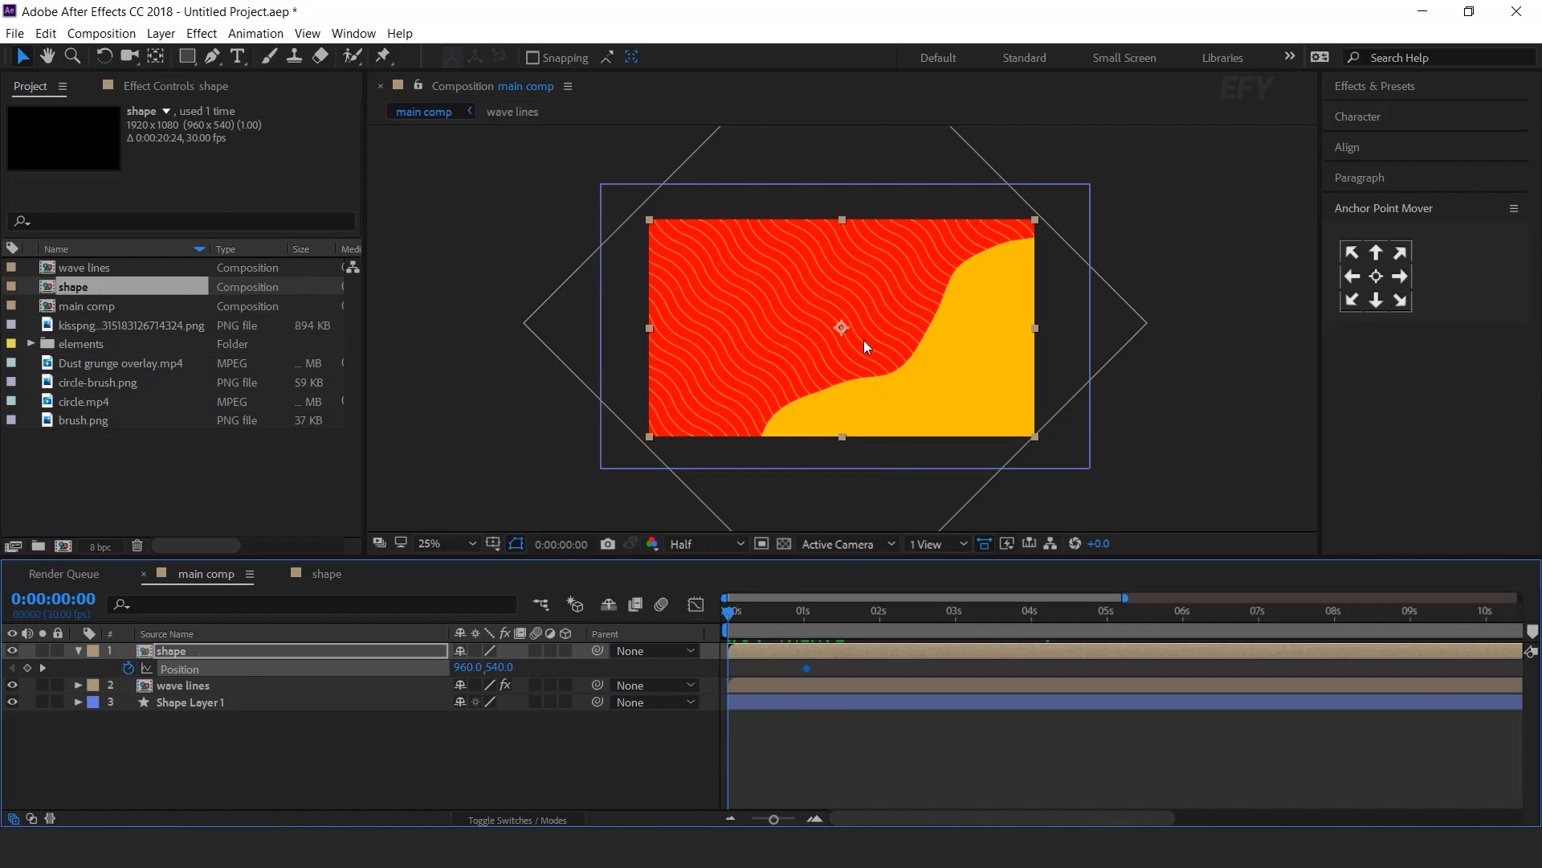
drag(842, 330, 989, 416)
Apply Easy Ease to both Position keyframes of the shape layer and reshape the speed graph for a faster start
drag(830, 667, 695, 681)
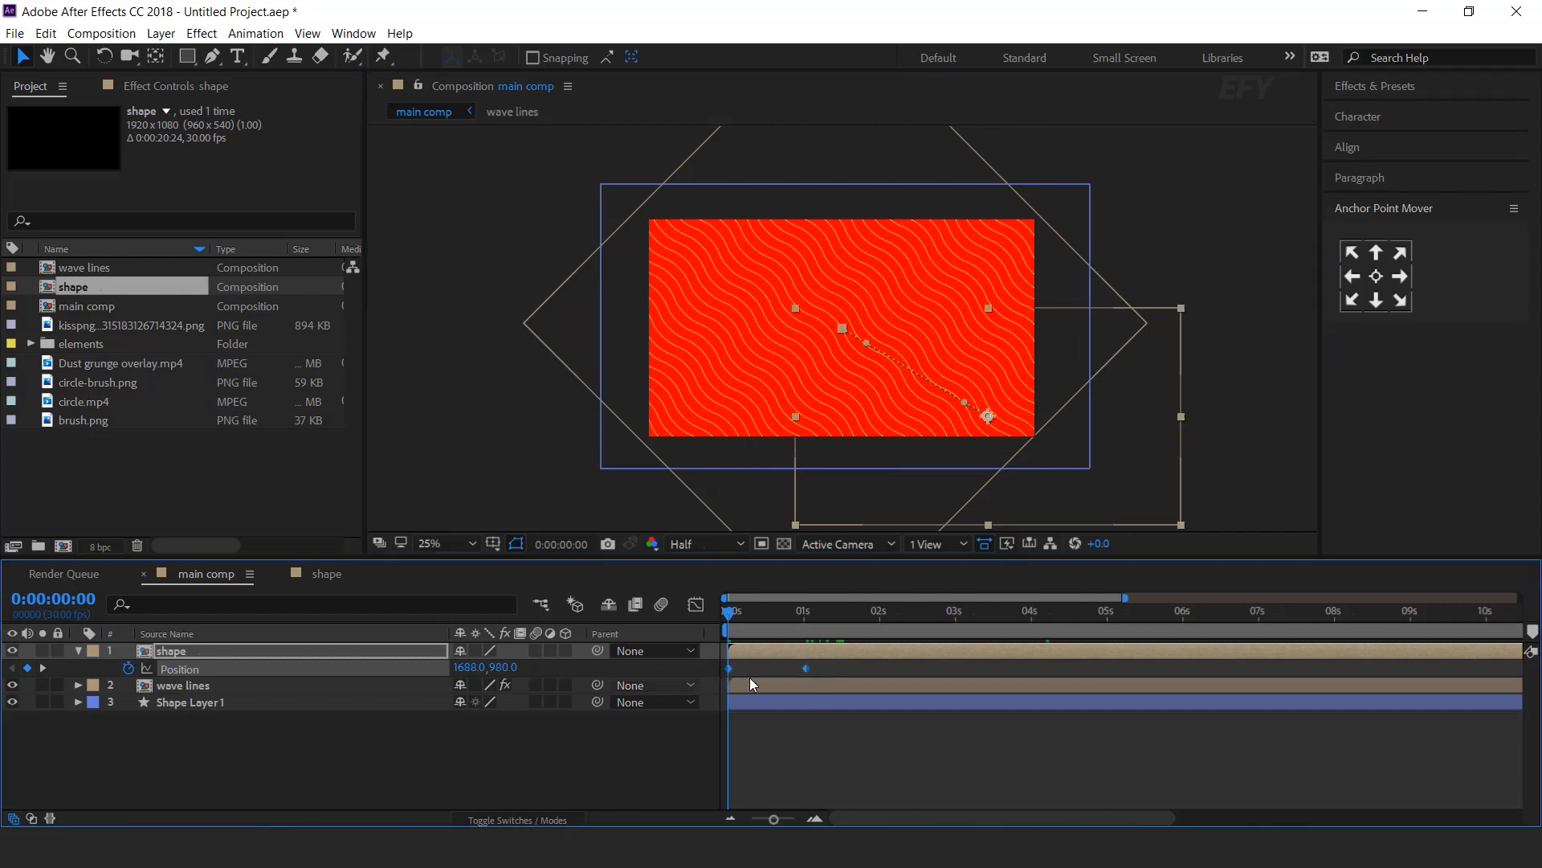
right_click(807, 668)
mouse_move(914, 657)
click(1126, 715)
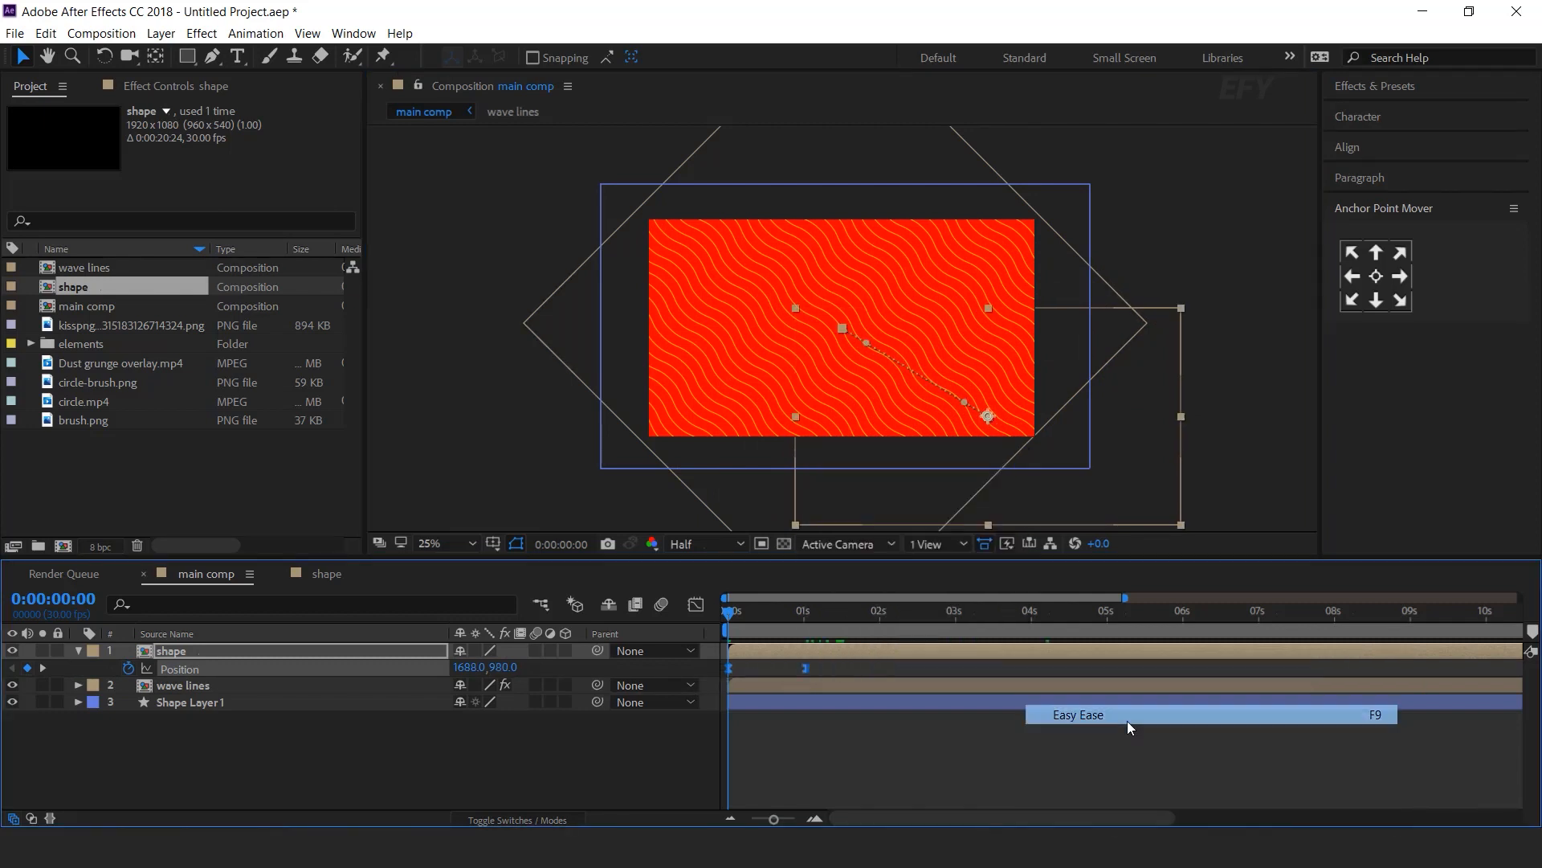
click(701, 605)
click(805, 770)
drag(781, 769, 740, 768)
click(695, 607)
Preview the shape's slide-in, shift its end Position keyframe slightly past one second, and check the motion again
key(space)
key(space)
key(space)
click(778, 614)
drag(806, 669, 818, 667)
key(Home)
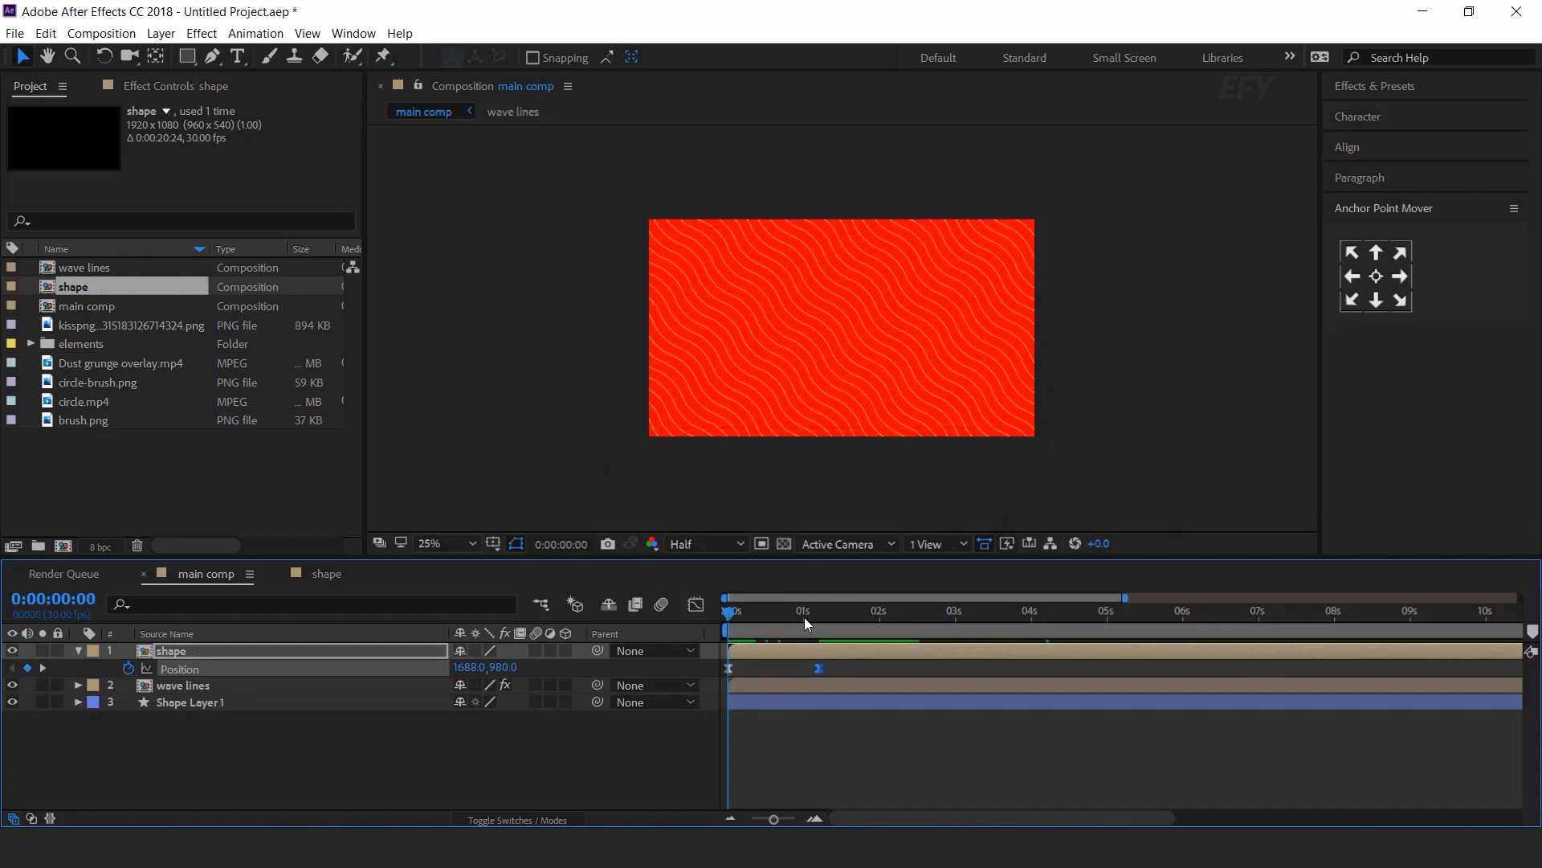
key(space)
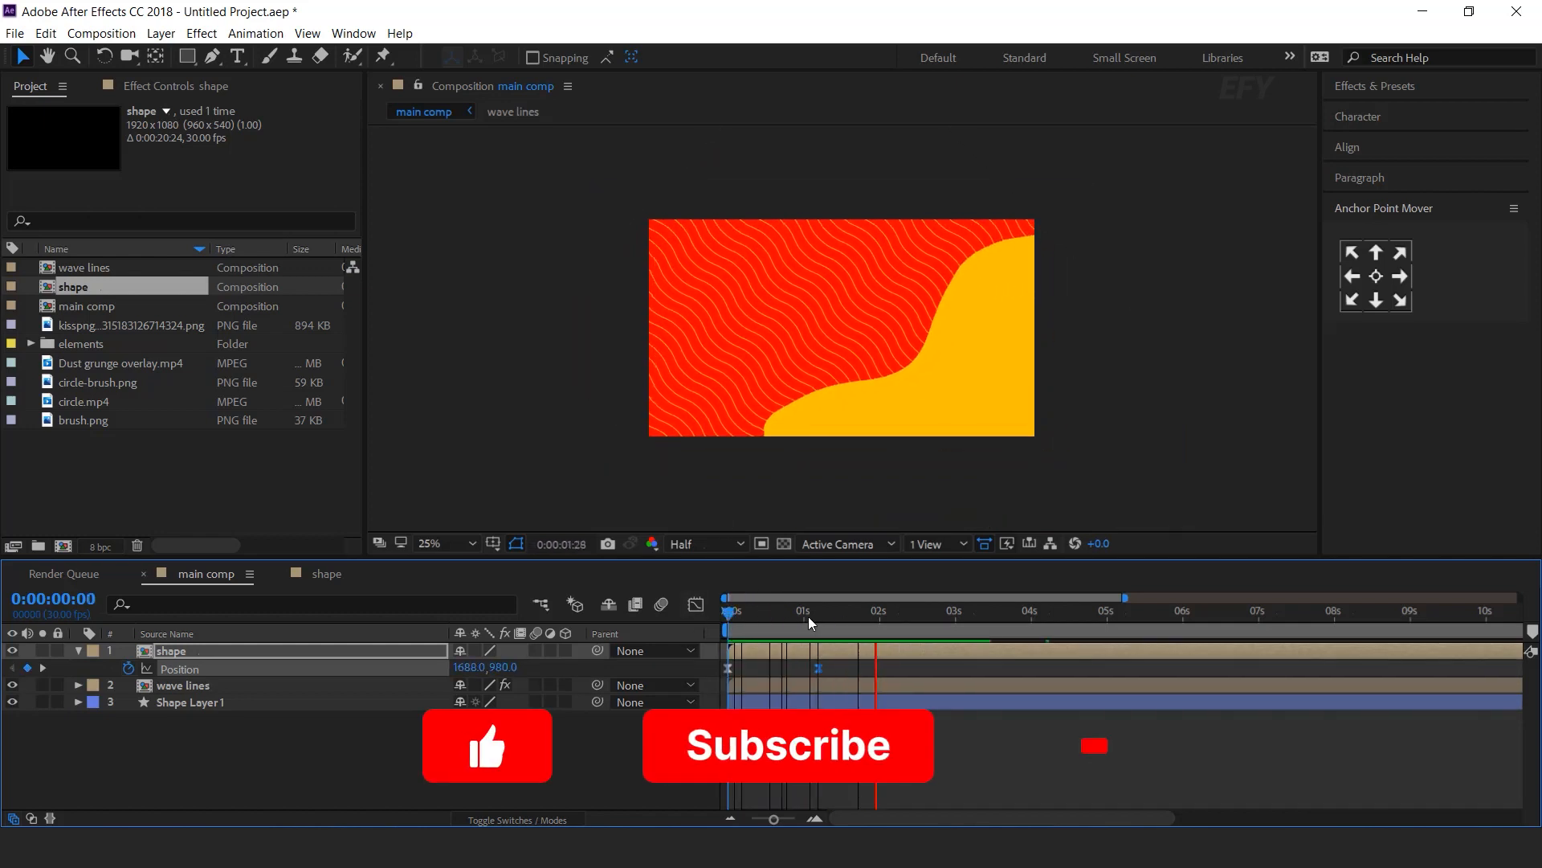
key(space)
click(225, 733)
click(78, 651)
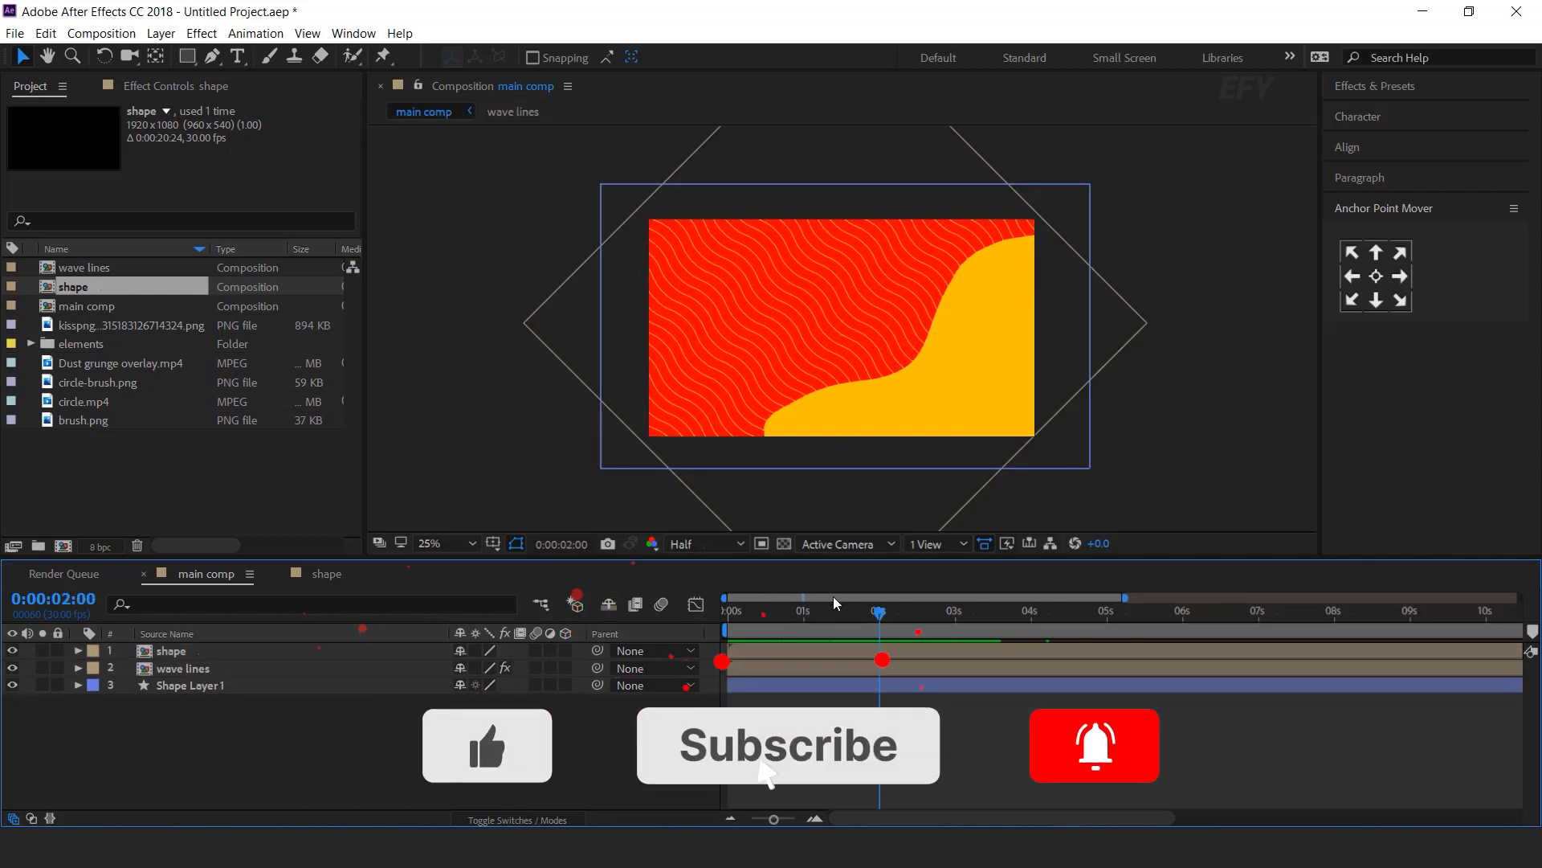
Create a new 500 x 500 px composition named circle
click(79, 551)
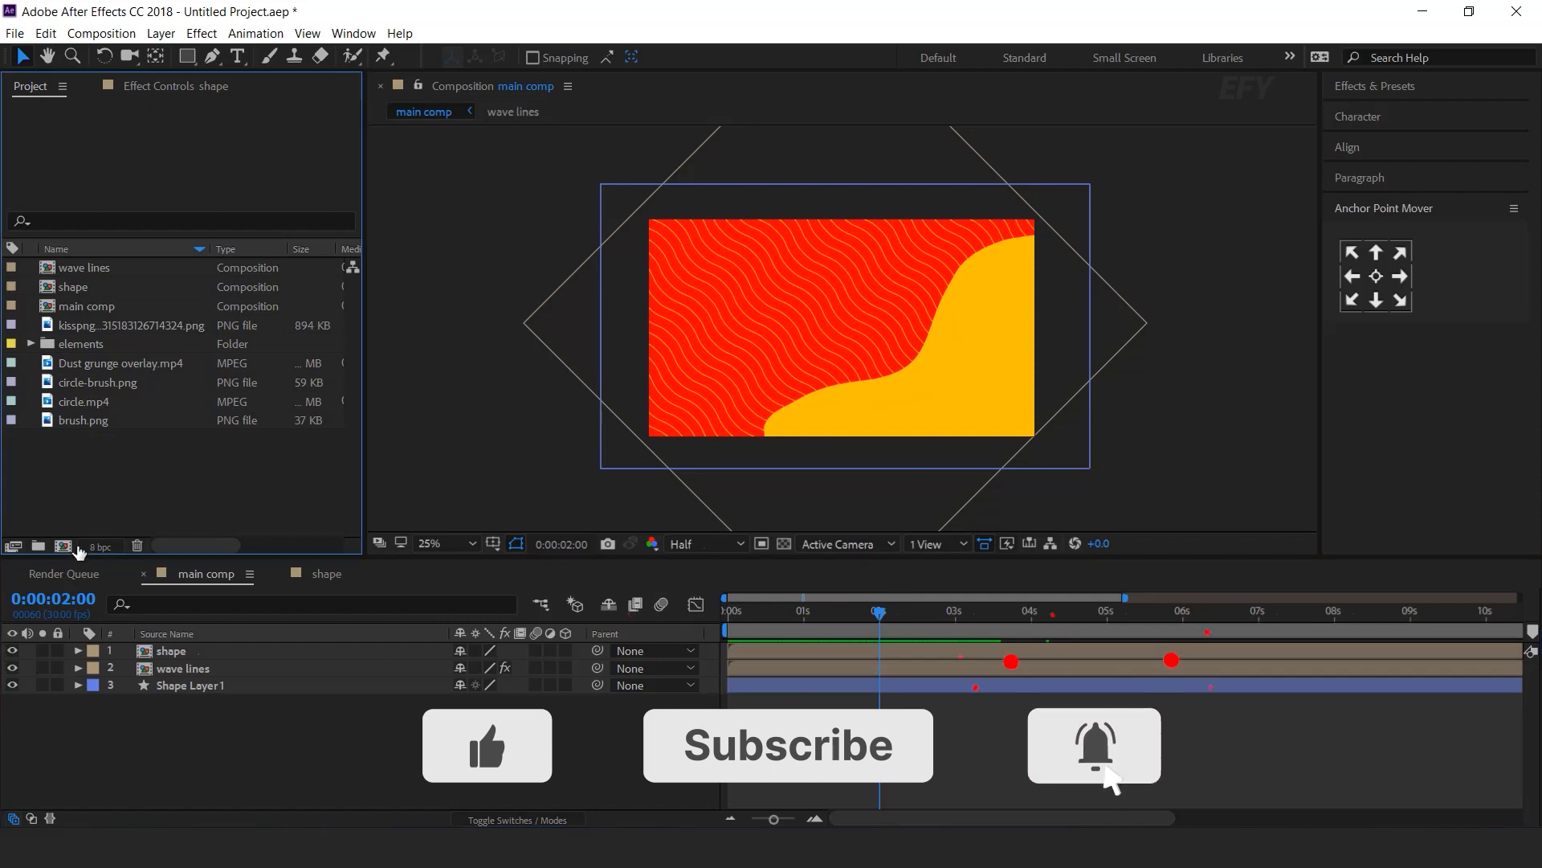
click(63, 545)
click(625, 303)
text(500)
key(Tab)
text(500)
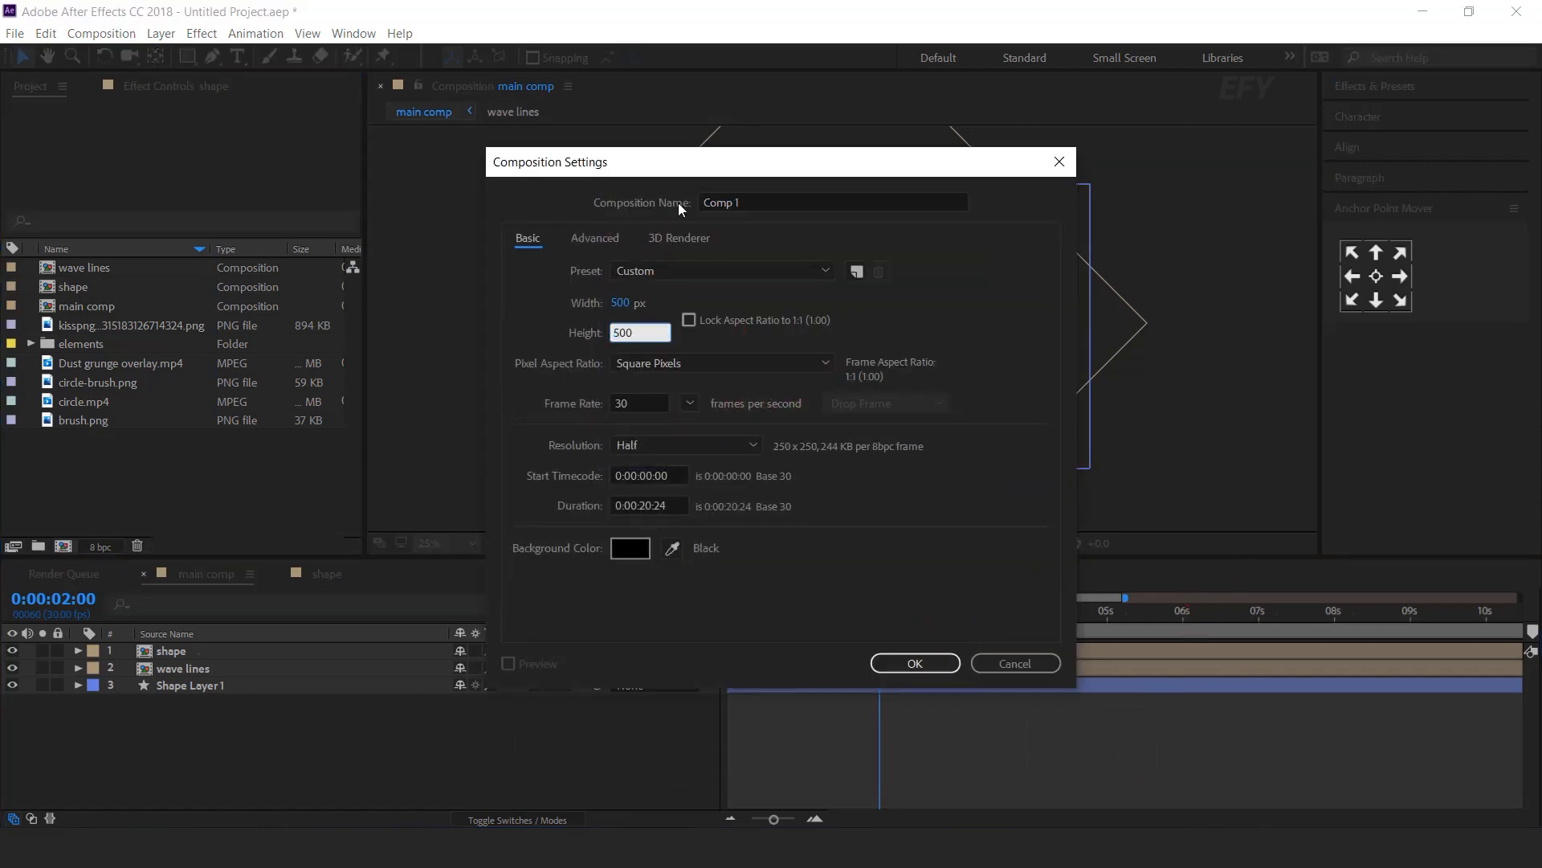
click(777, 202)
text(circle)
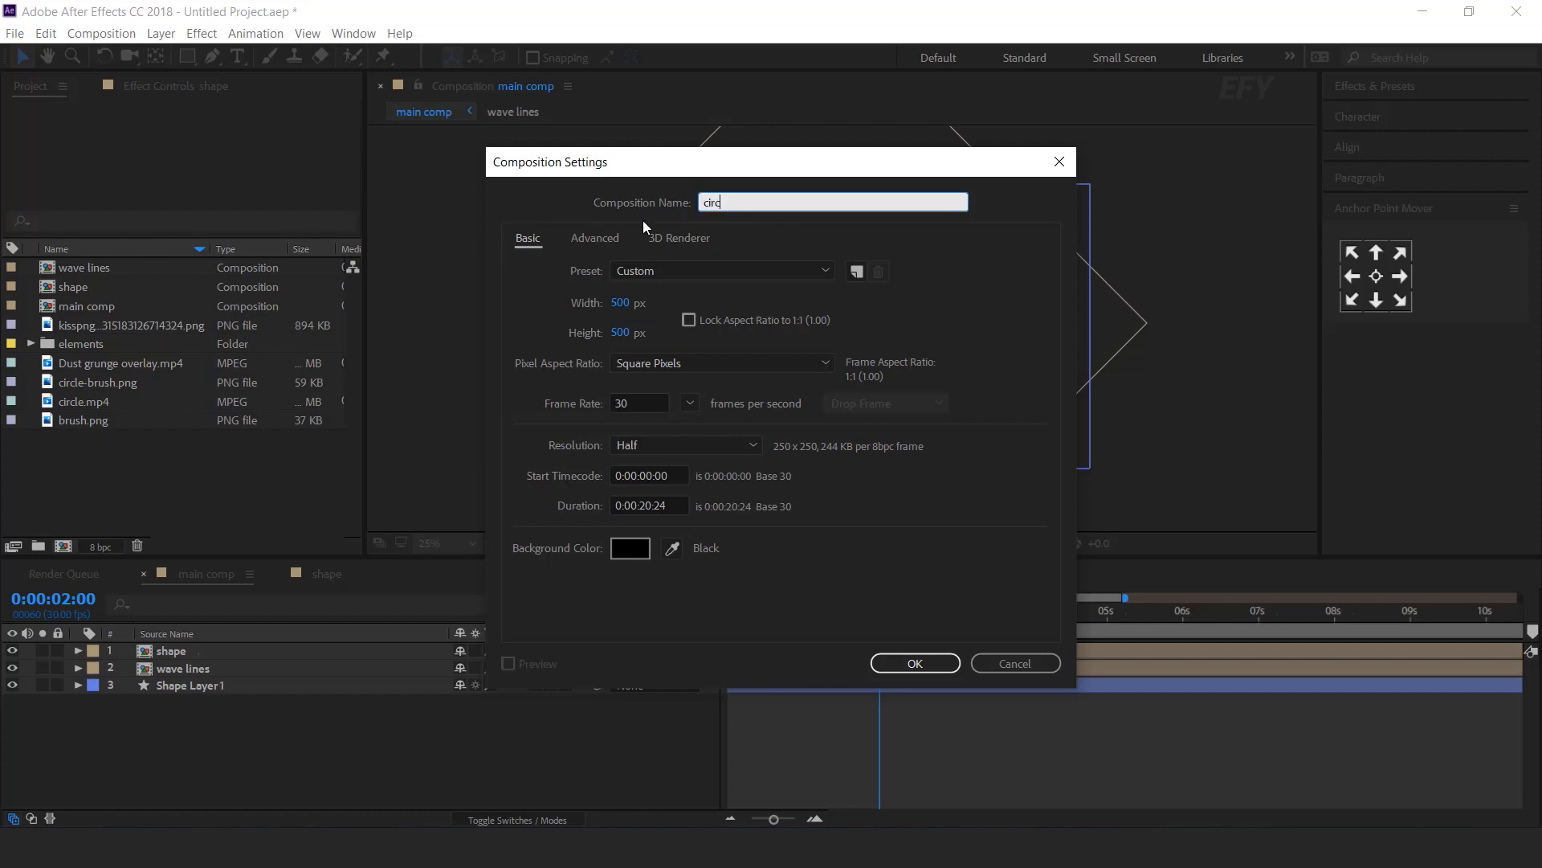
click(915, 662)
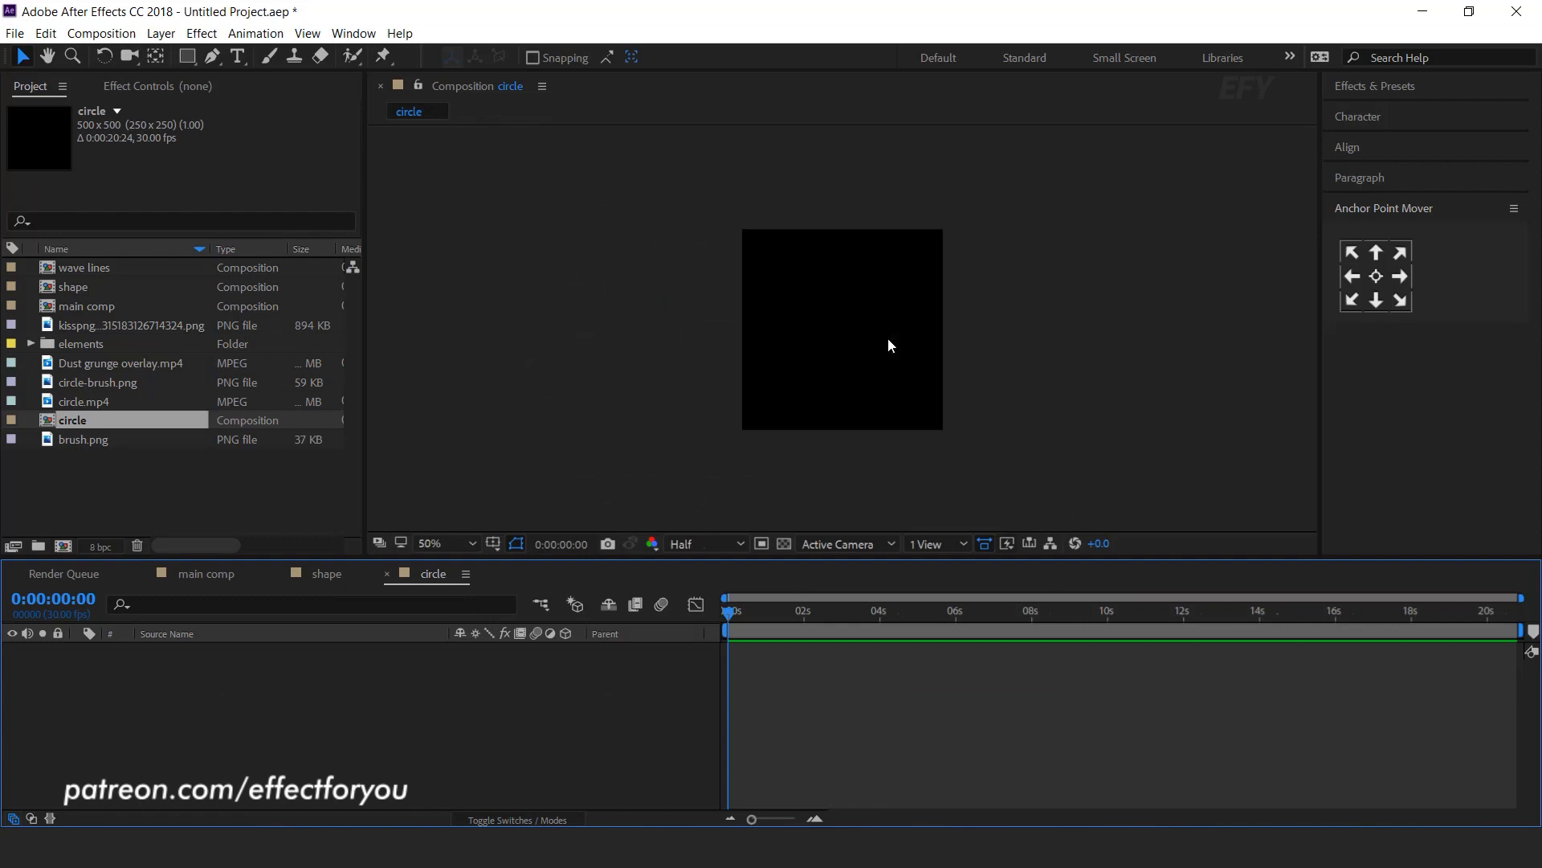
Draw a circle about half the composition's width with no fill and a white 3 px stroke, and centre its anchor point
scroll(889, 339, up, 1)
drag(187, 55, 272, 104)
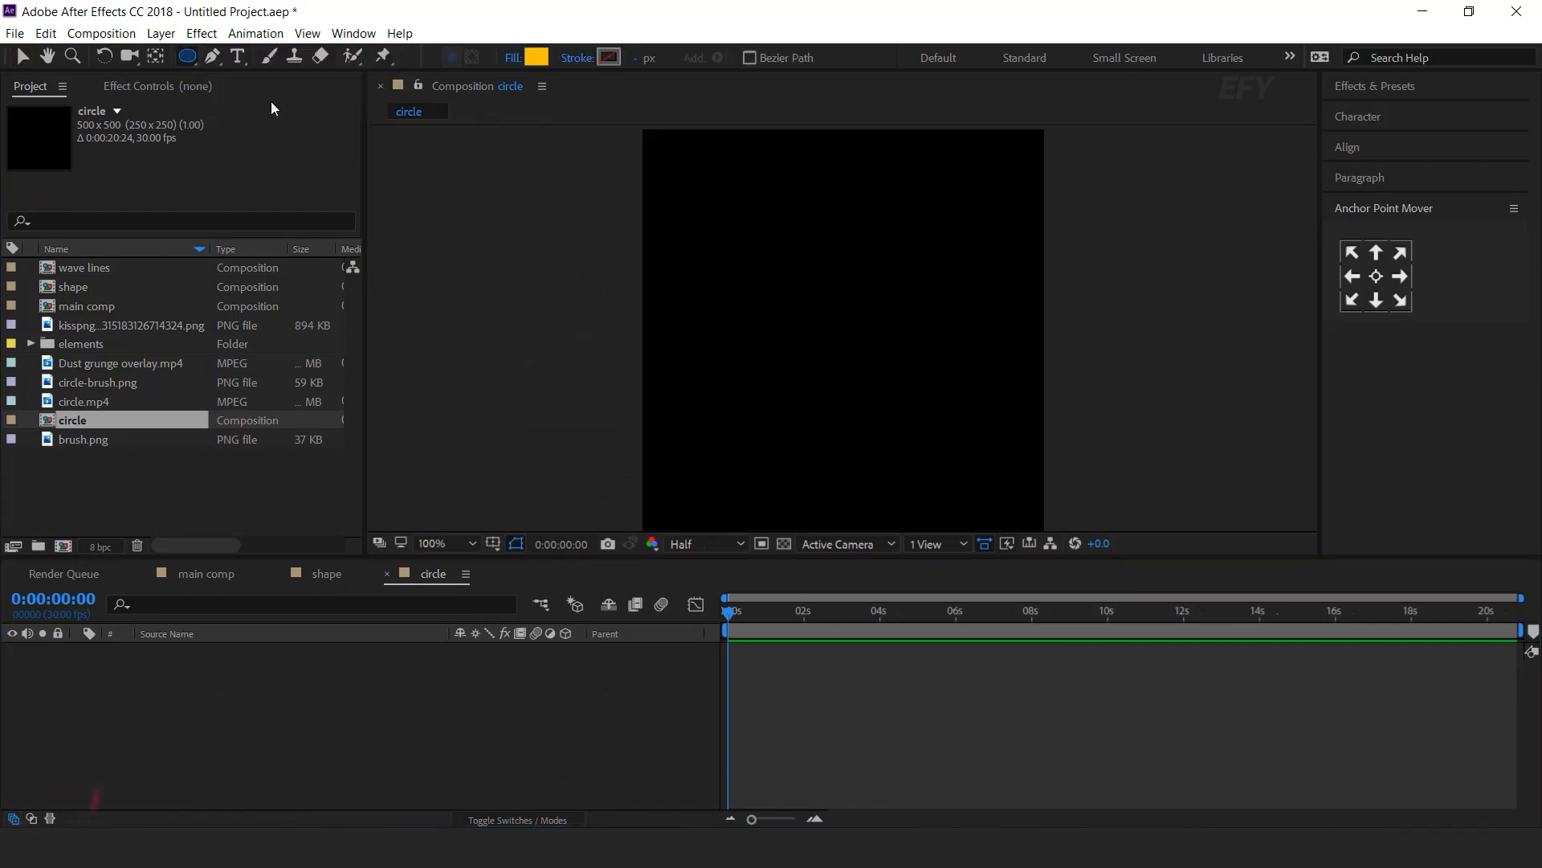
click(513, 58)
click(241, 139)
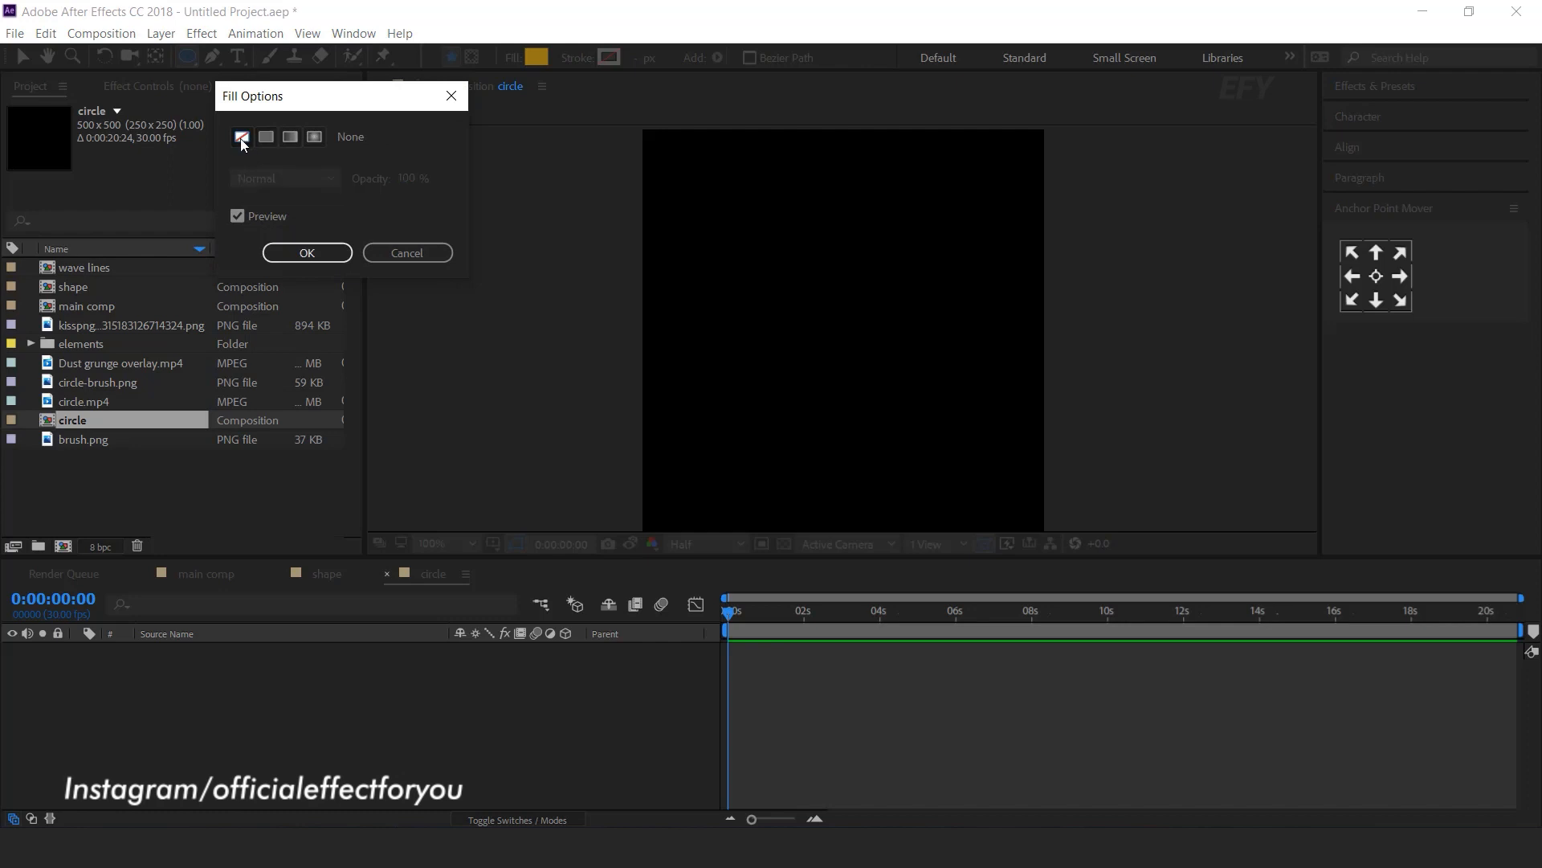
click(309, 253)
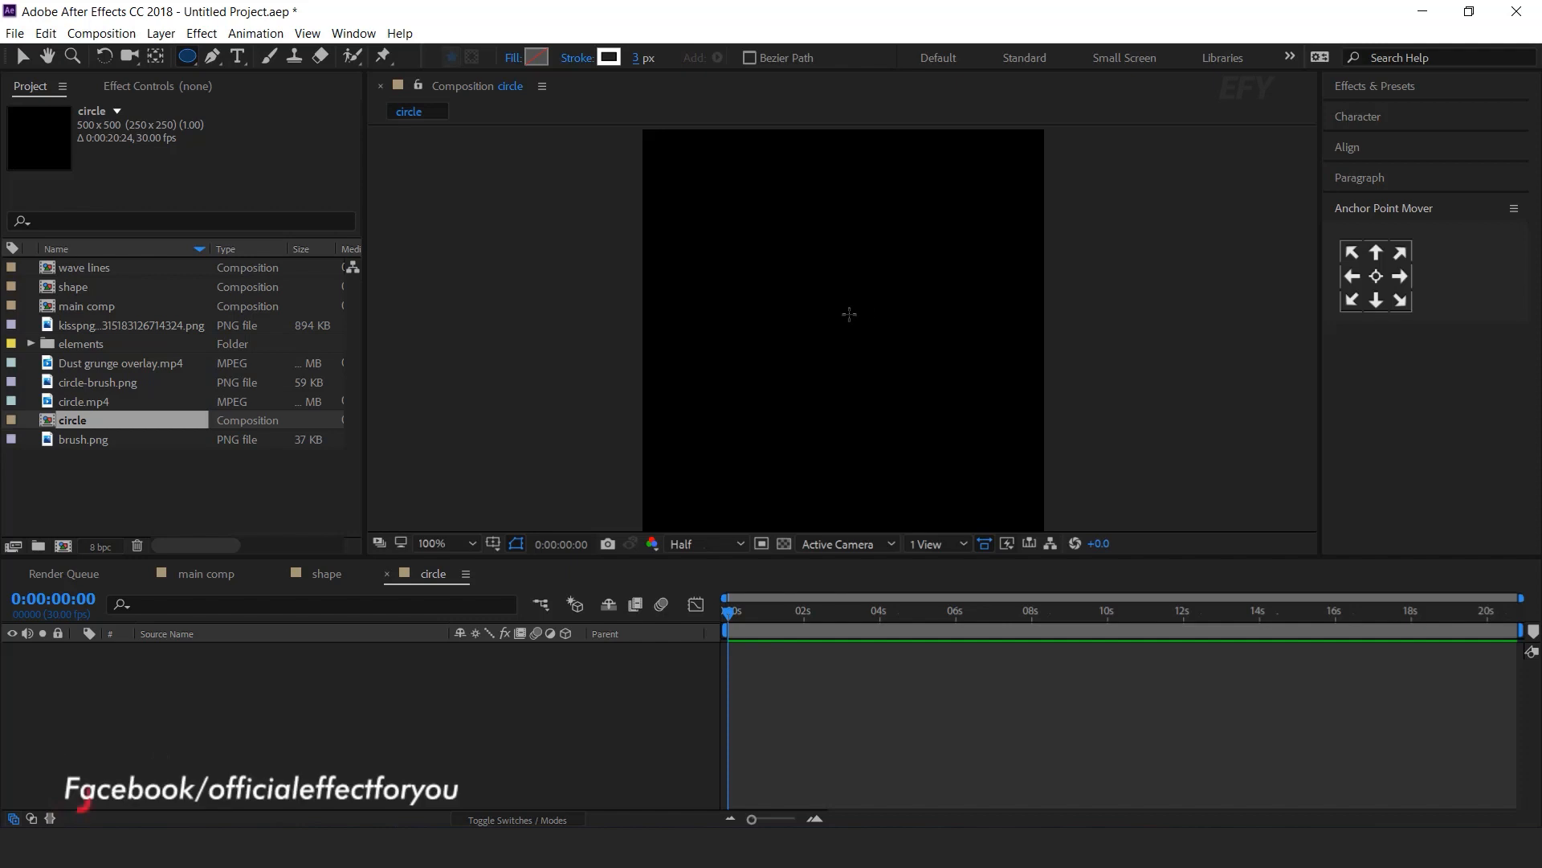
drag(839, 333, 943, 379)
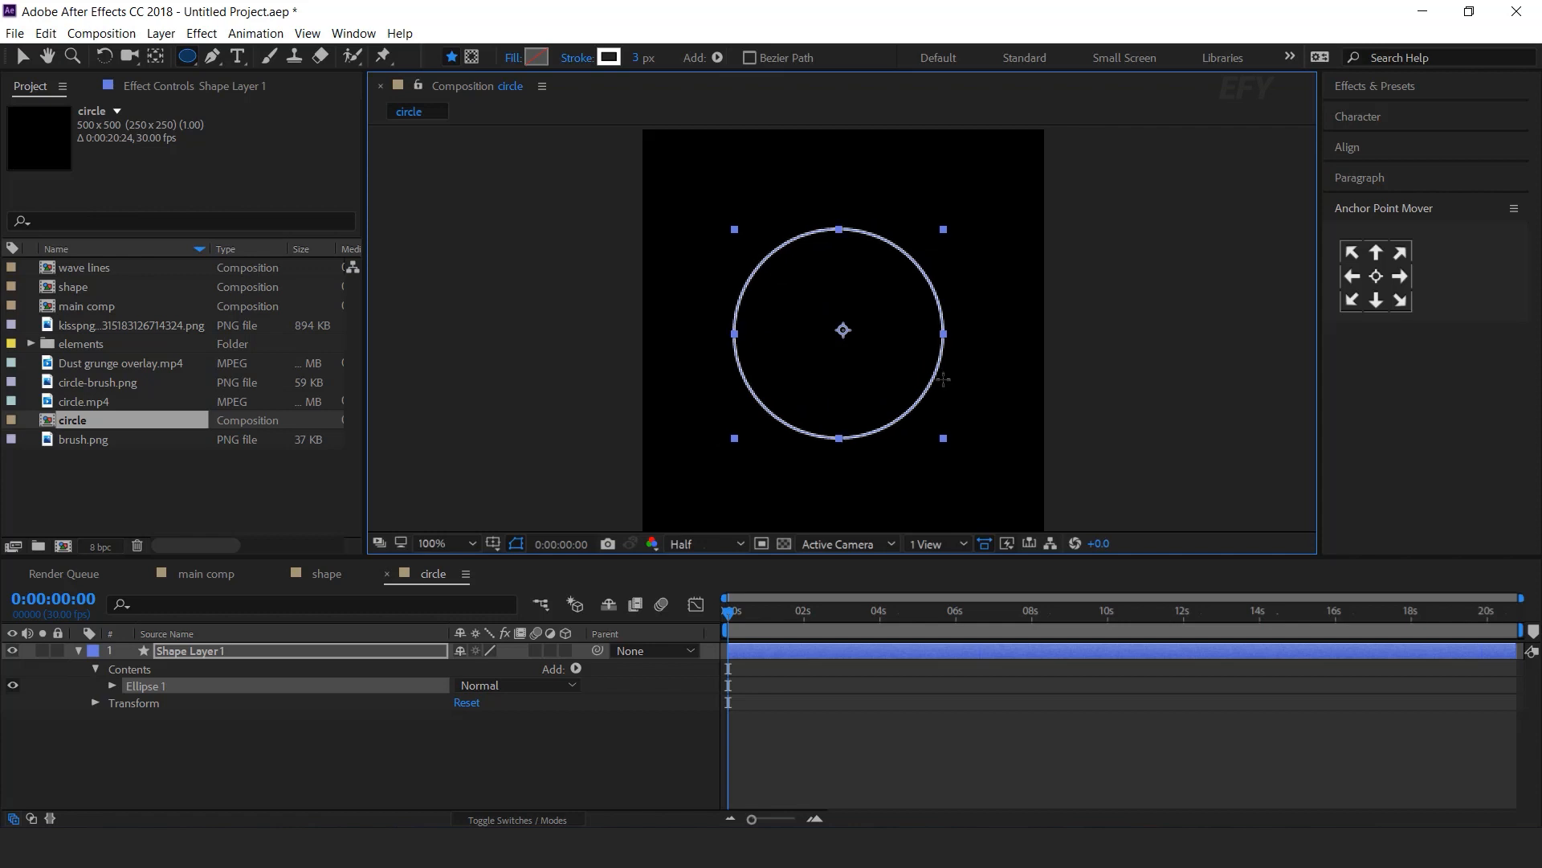
click(643, 734)
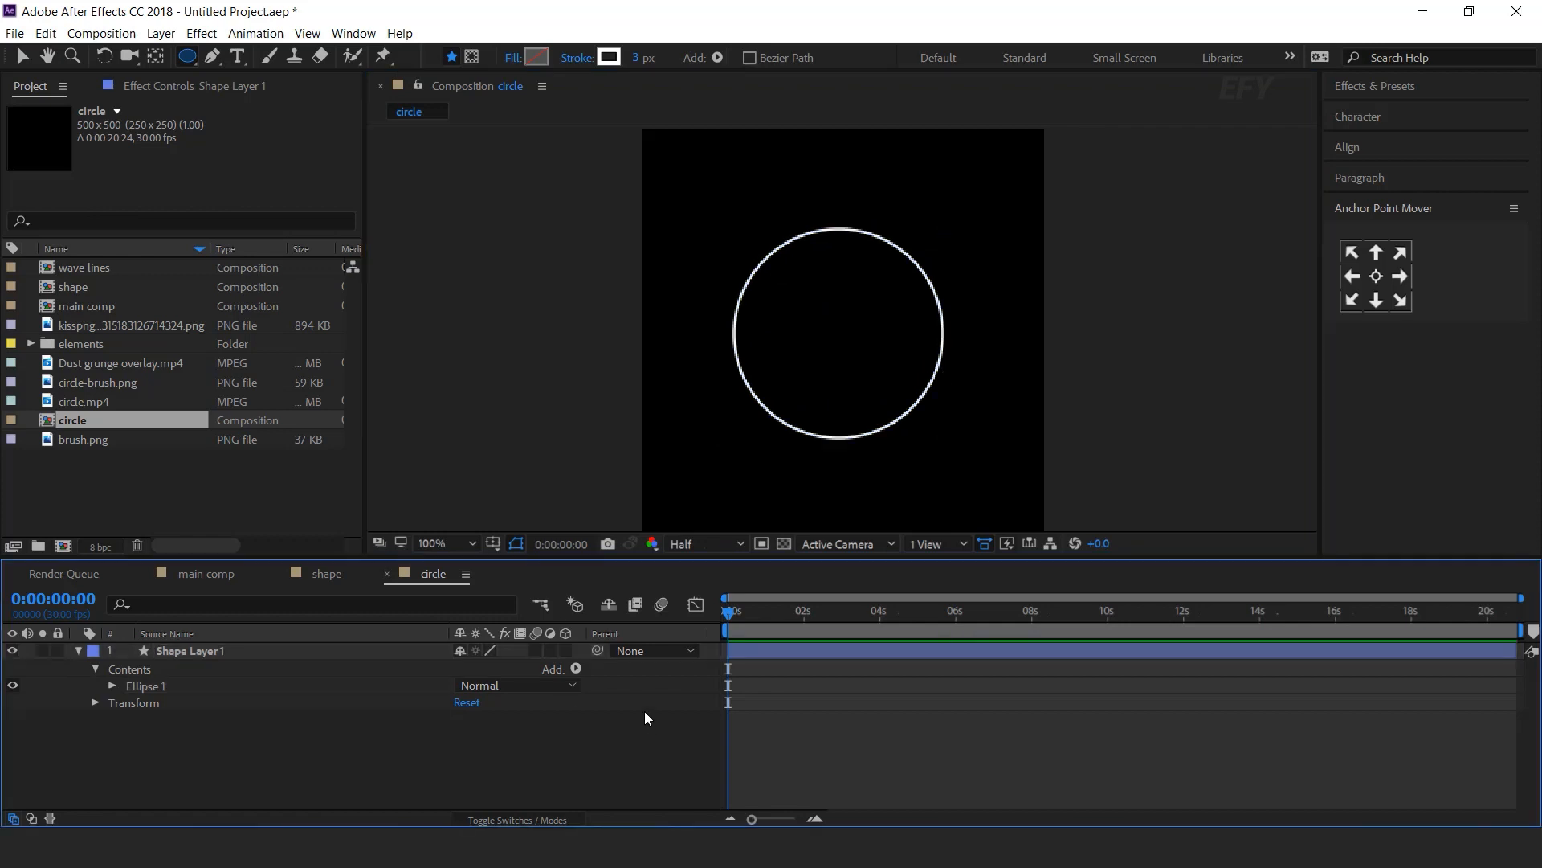
click(835, 650)
click(1377, 277)
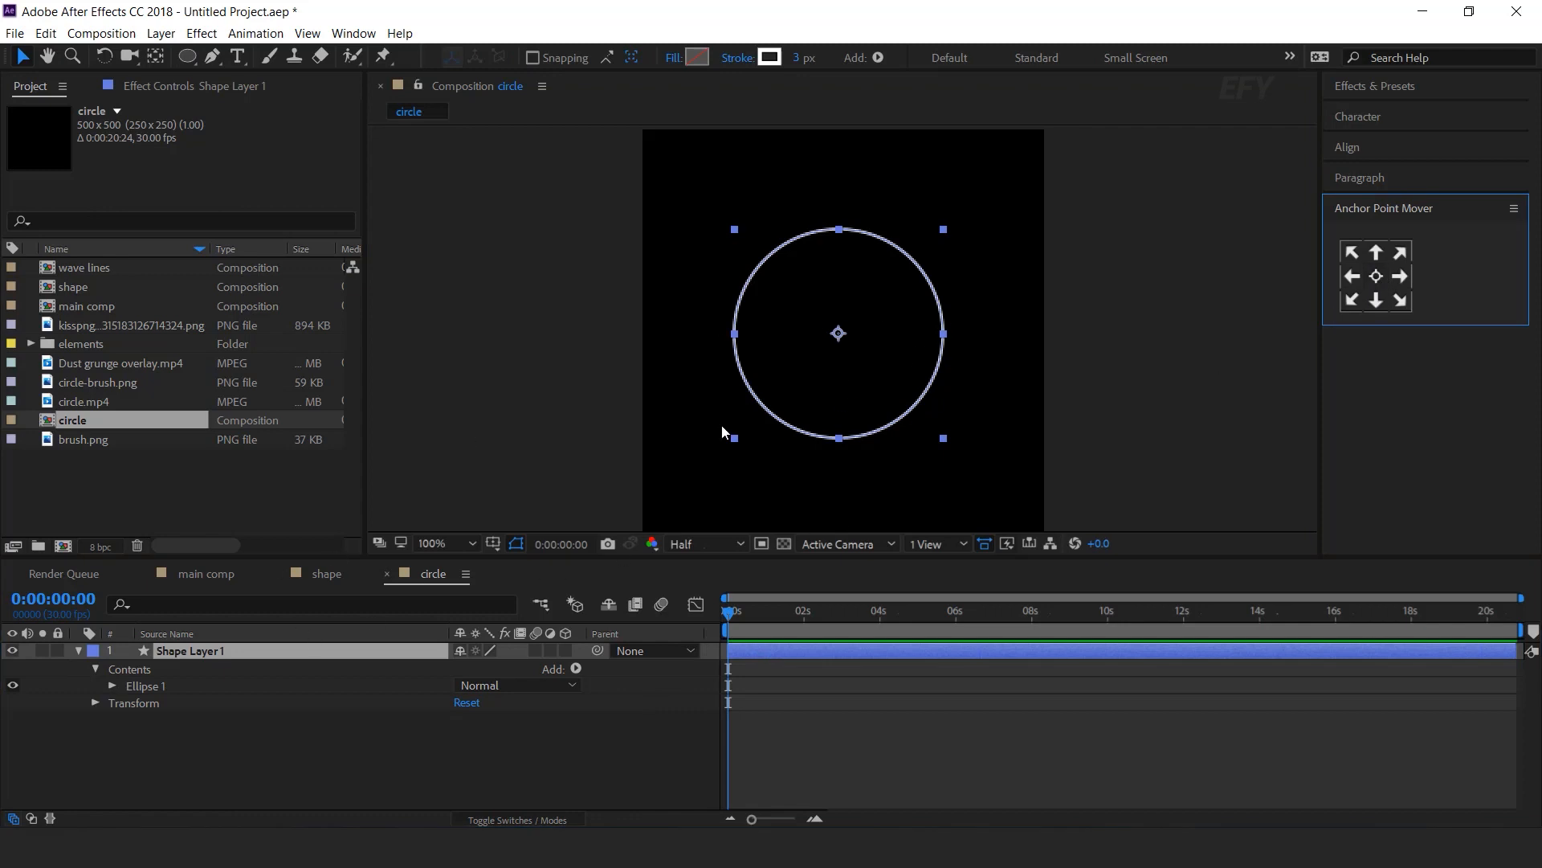
Keyframe the circle's Scale from 0% at frame 0 to 100% at 0:00:00:08
click(184, 651)
key(s)
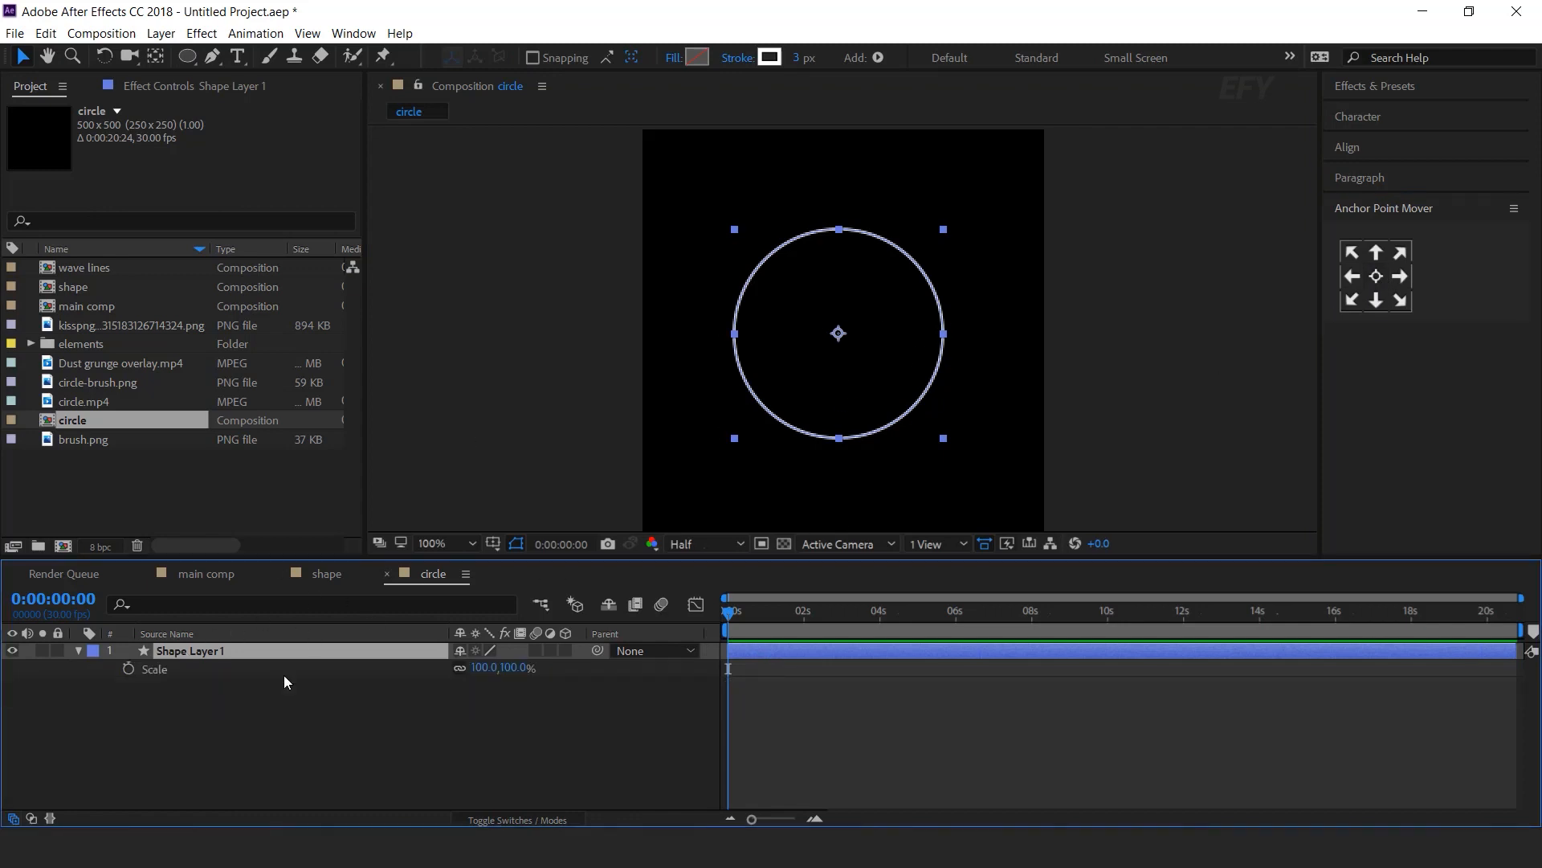
click(820, 821)
click(819, 821)
click(820, 821)
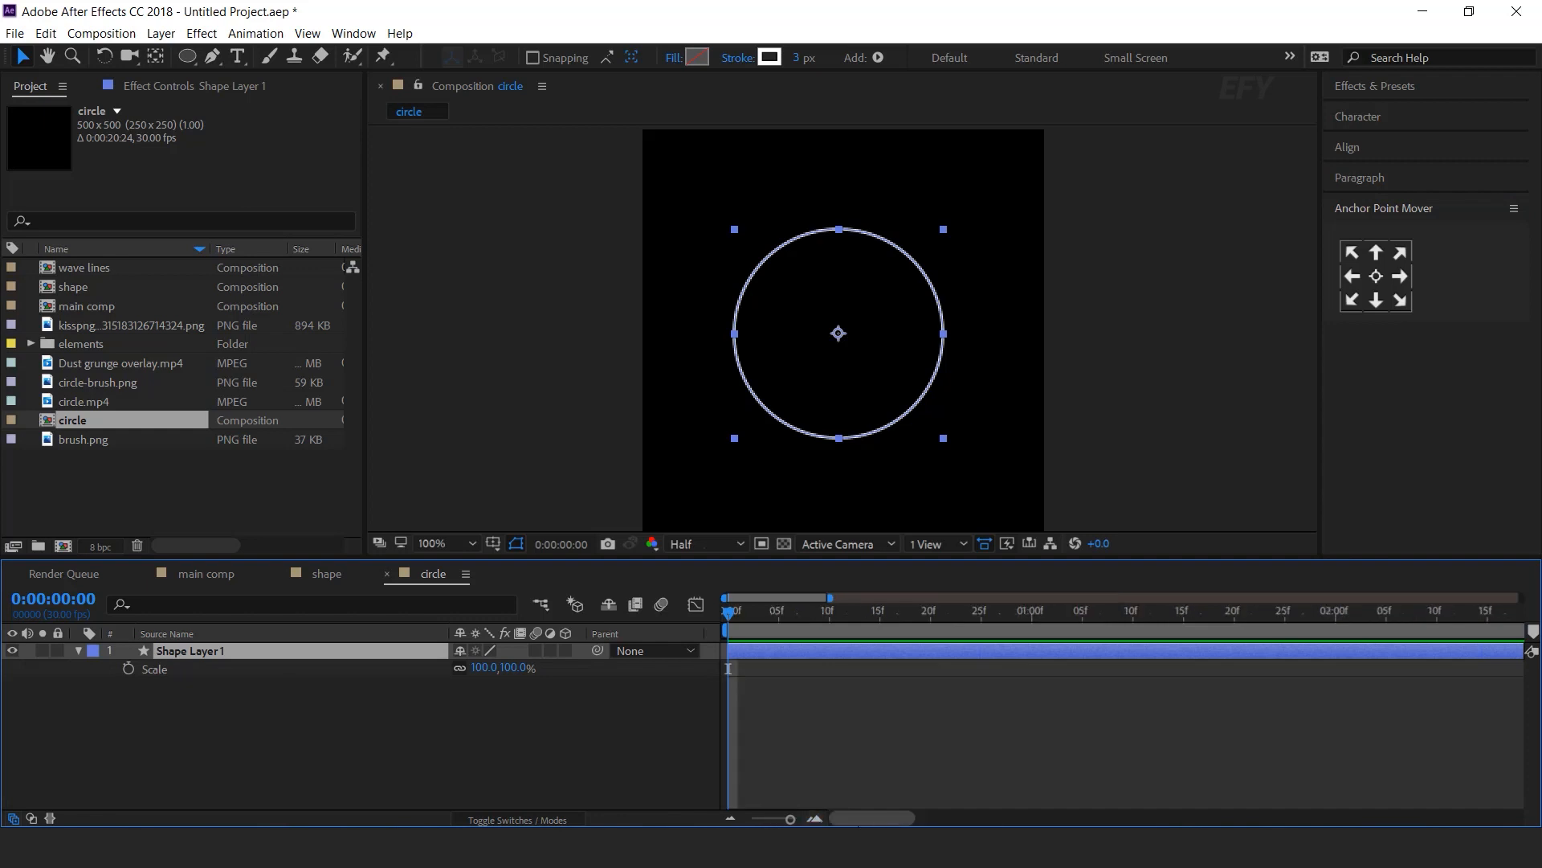
drag(740, 616, 807, 614)
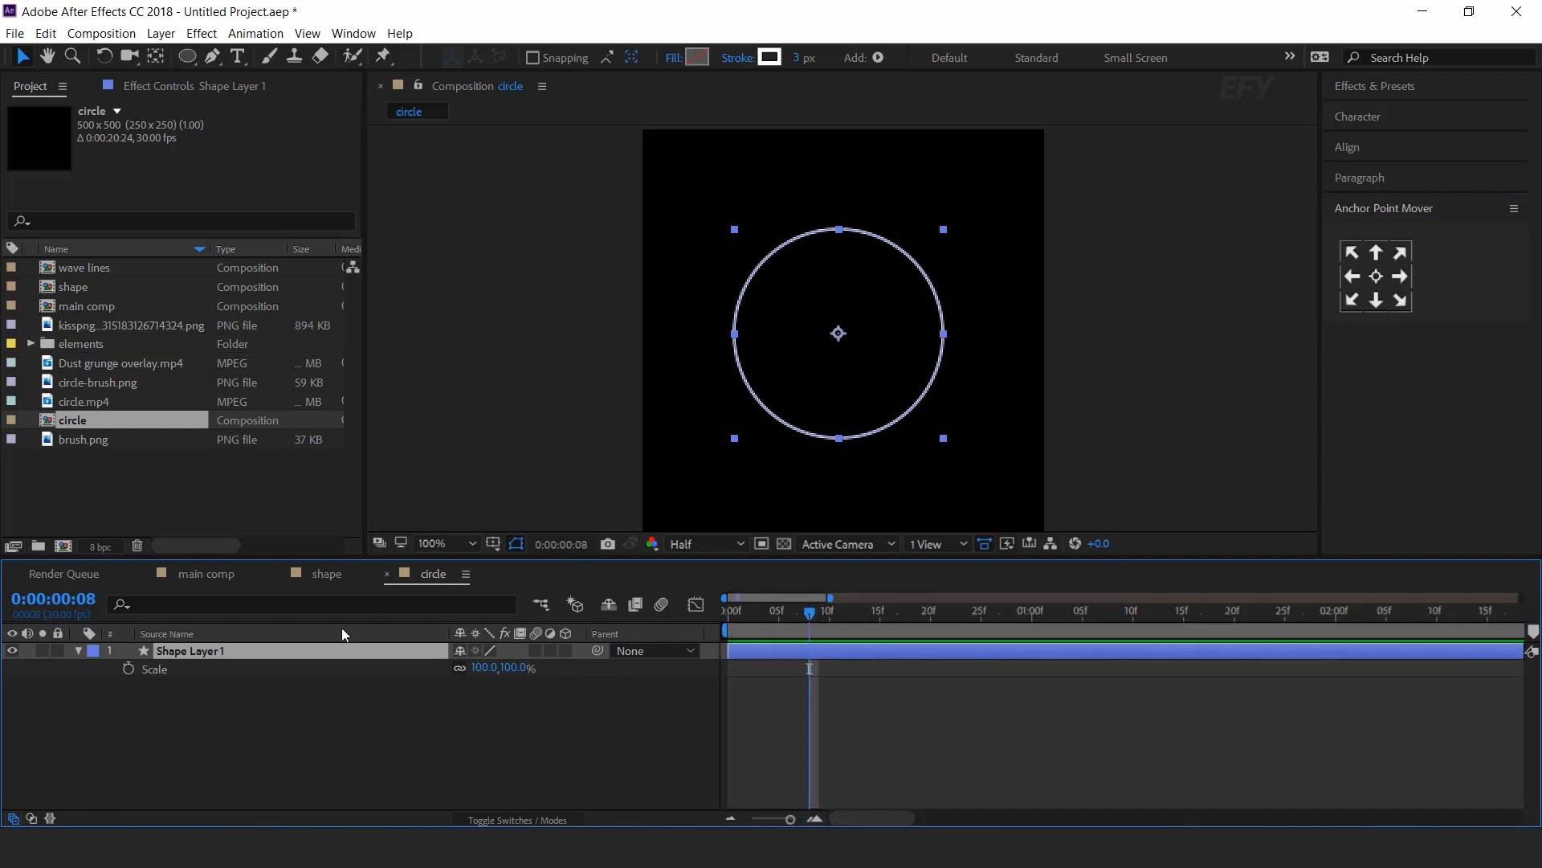
click(130, 670)
key(Home)
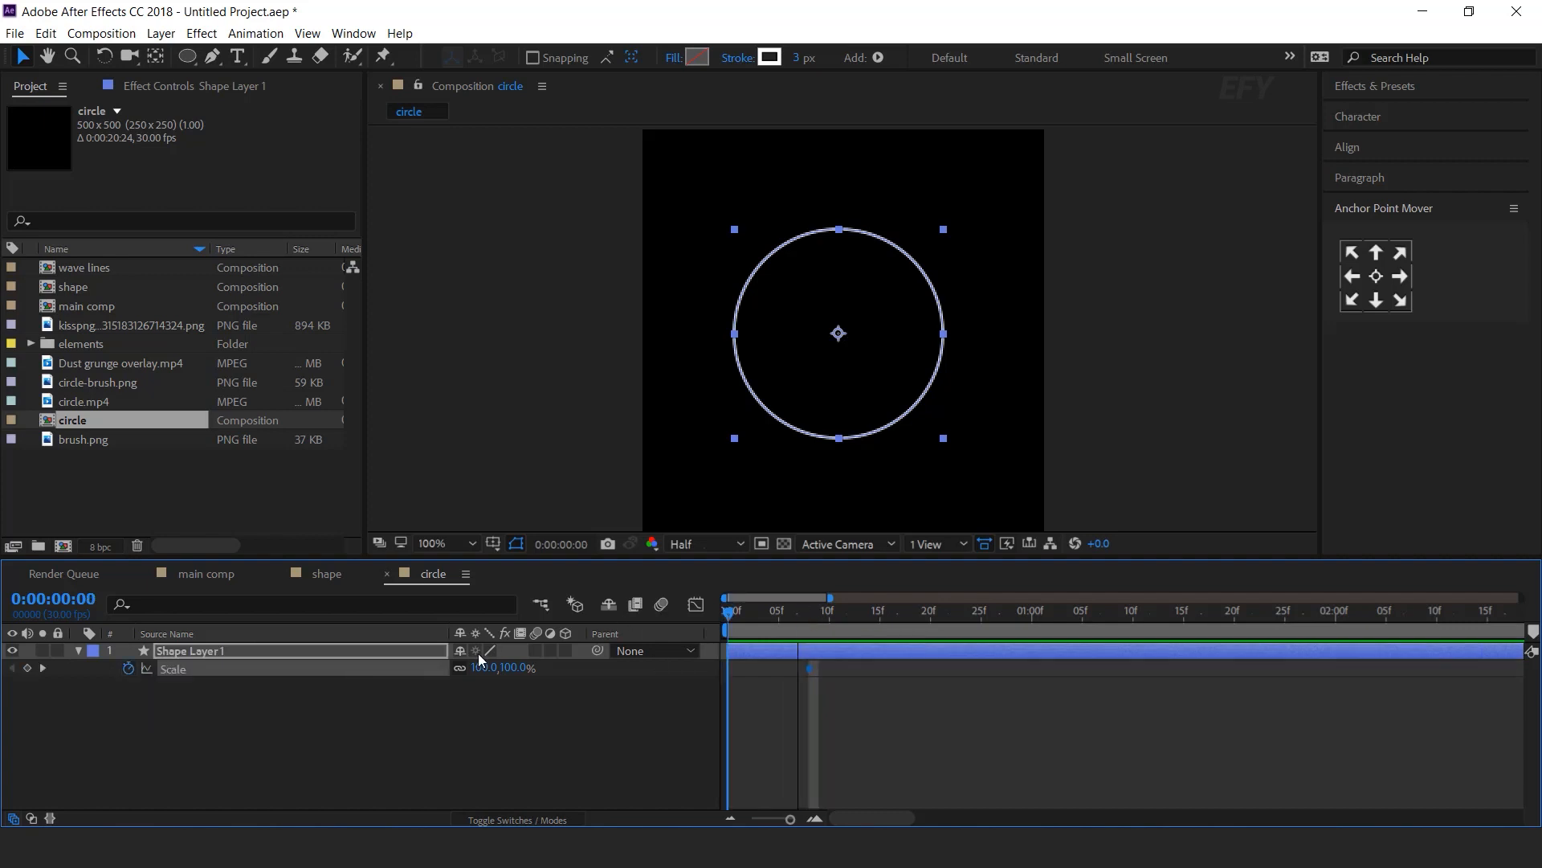
text(0)
key(Return)
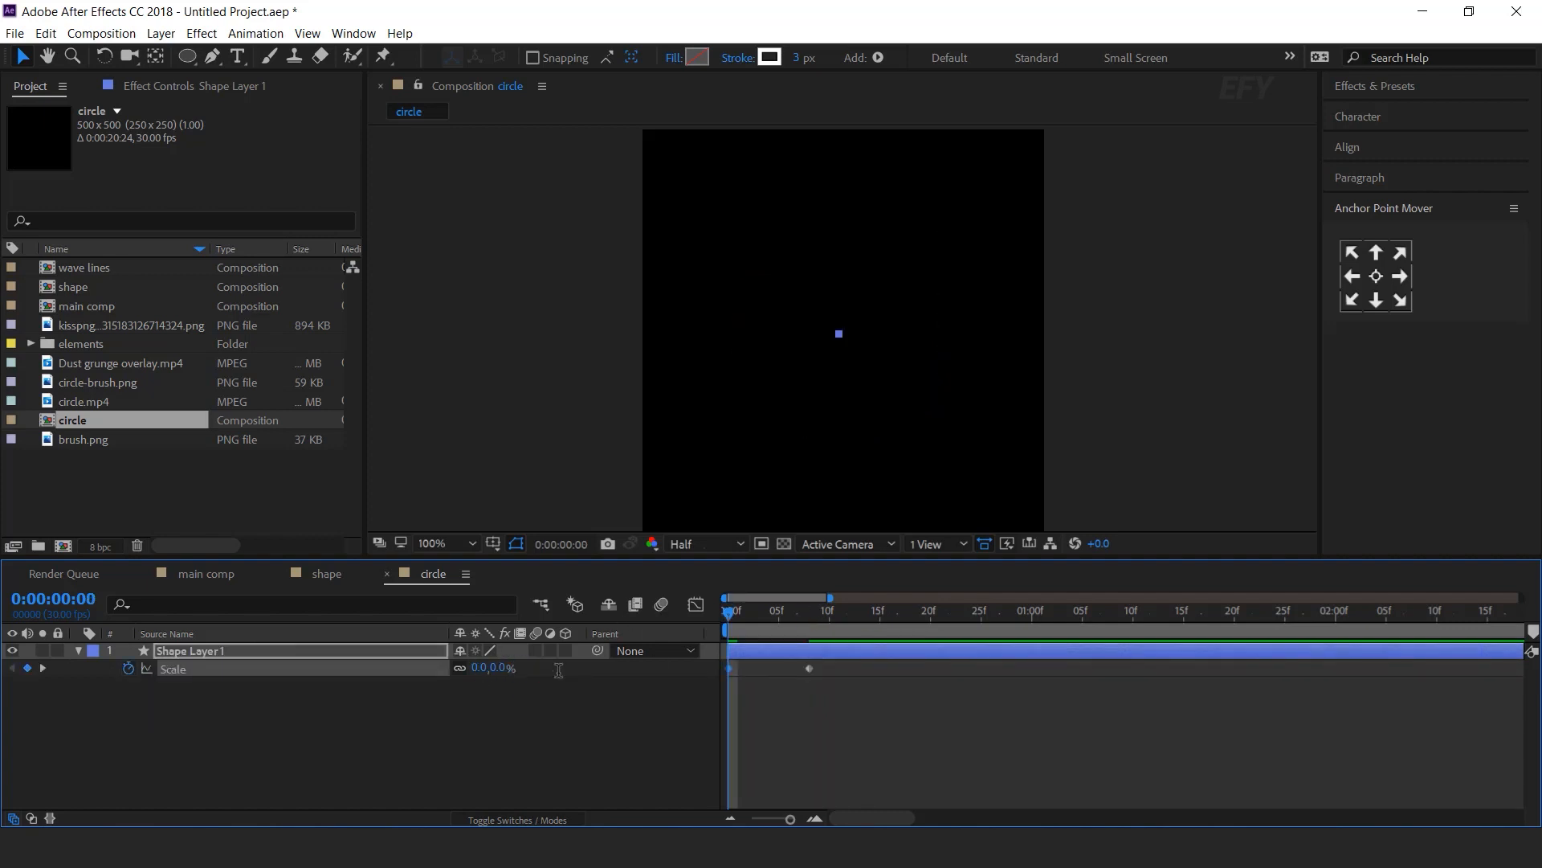
click(571, 691)
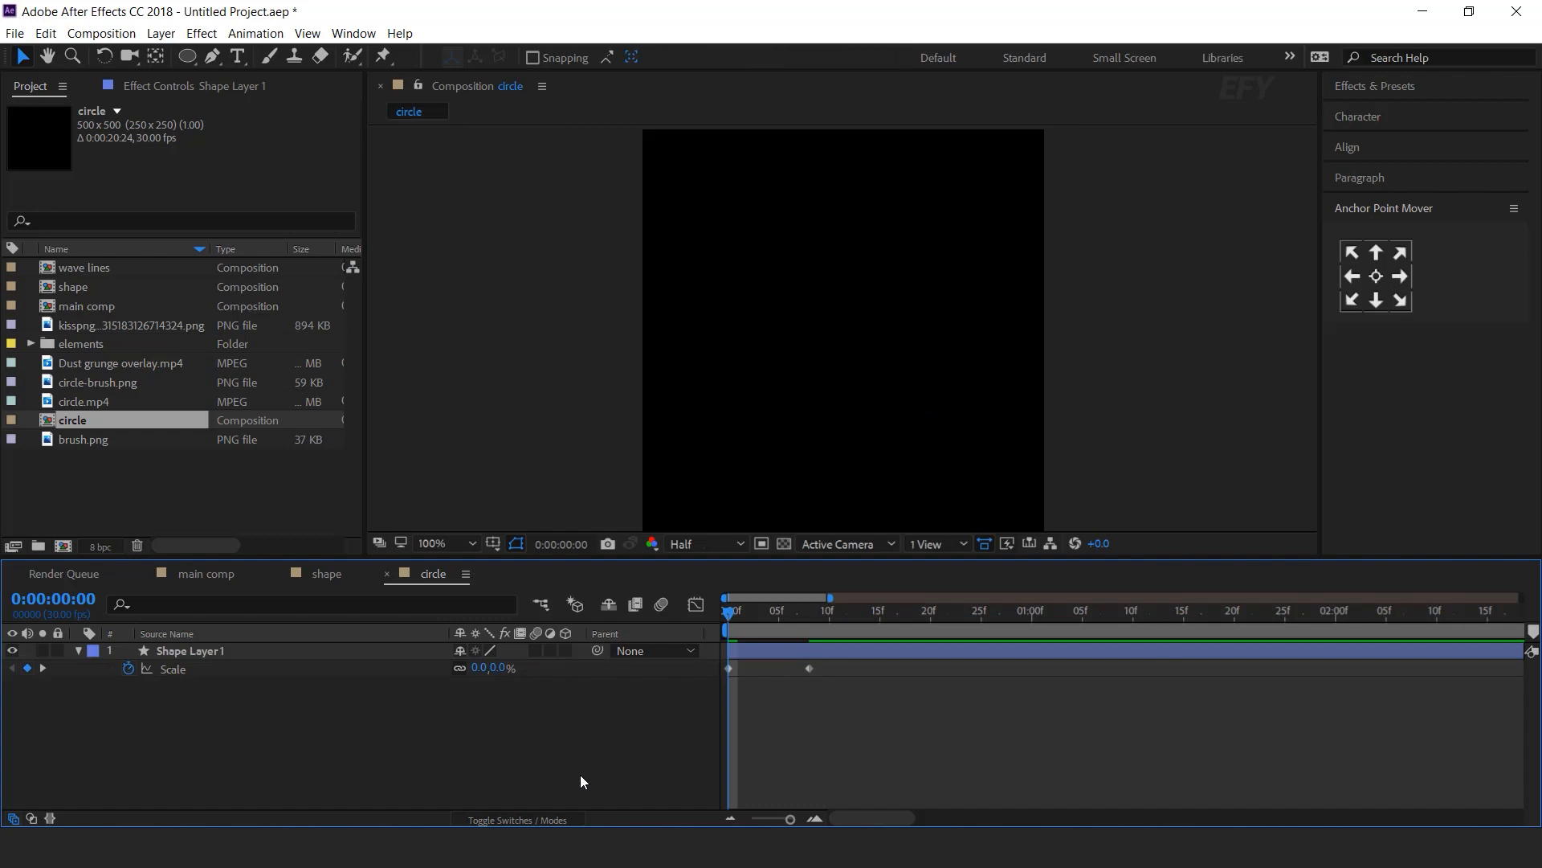
Copy the whole expression from Bounce script.txt in Notepad and apply it to the circle layer's Scale in After Effects
key(alt+Tab)
key(ctrl+a)
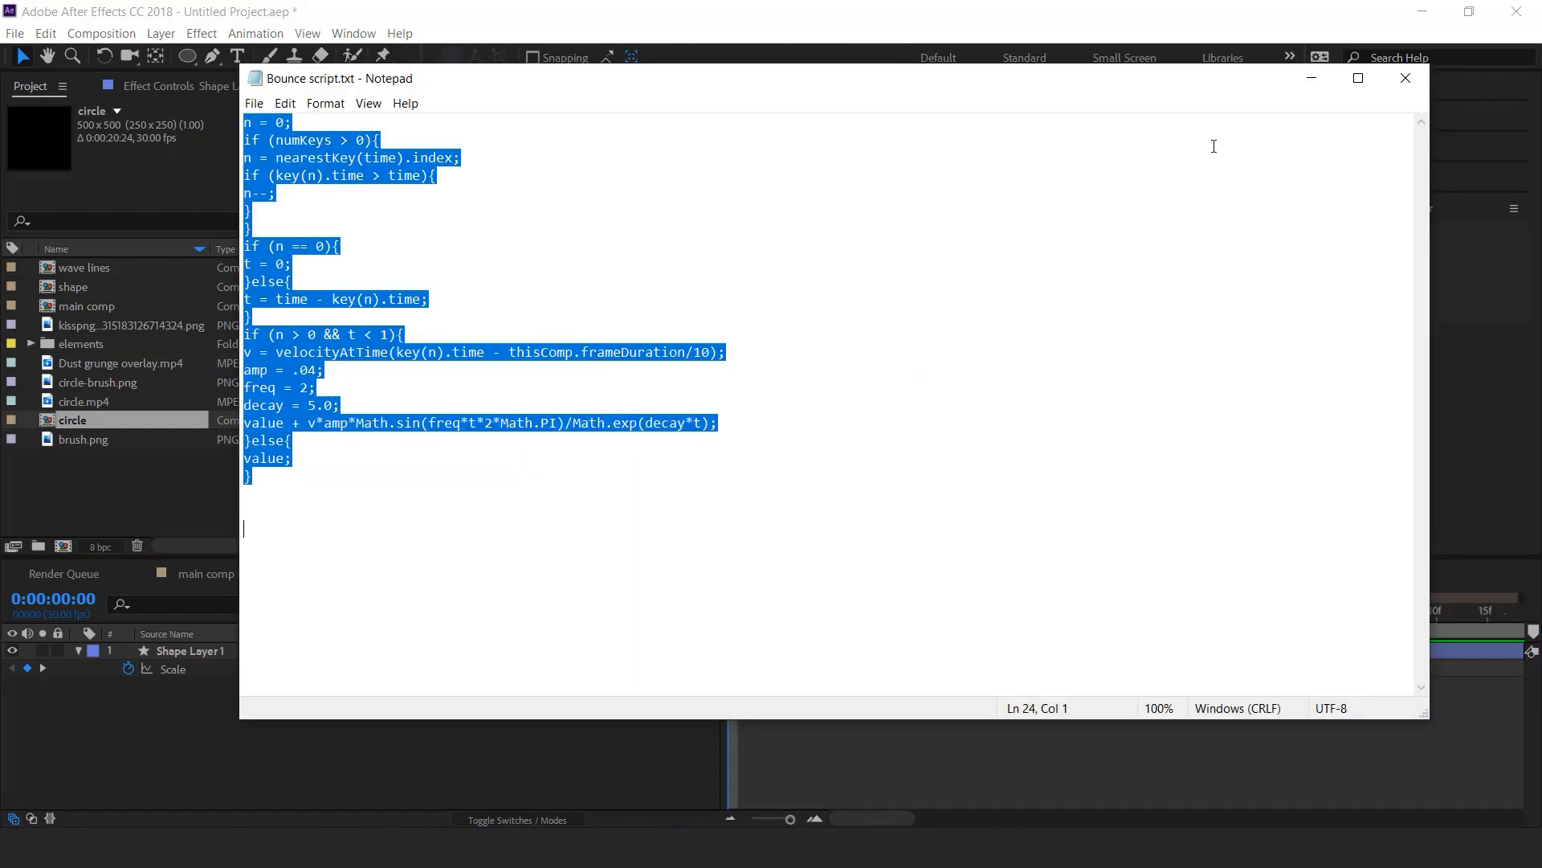
click(1312, 78)
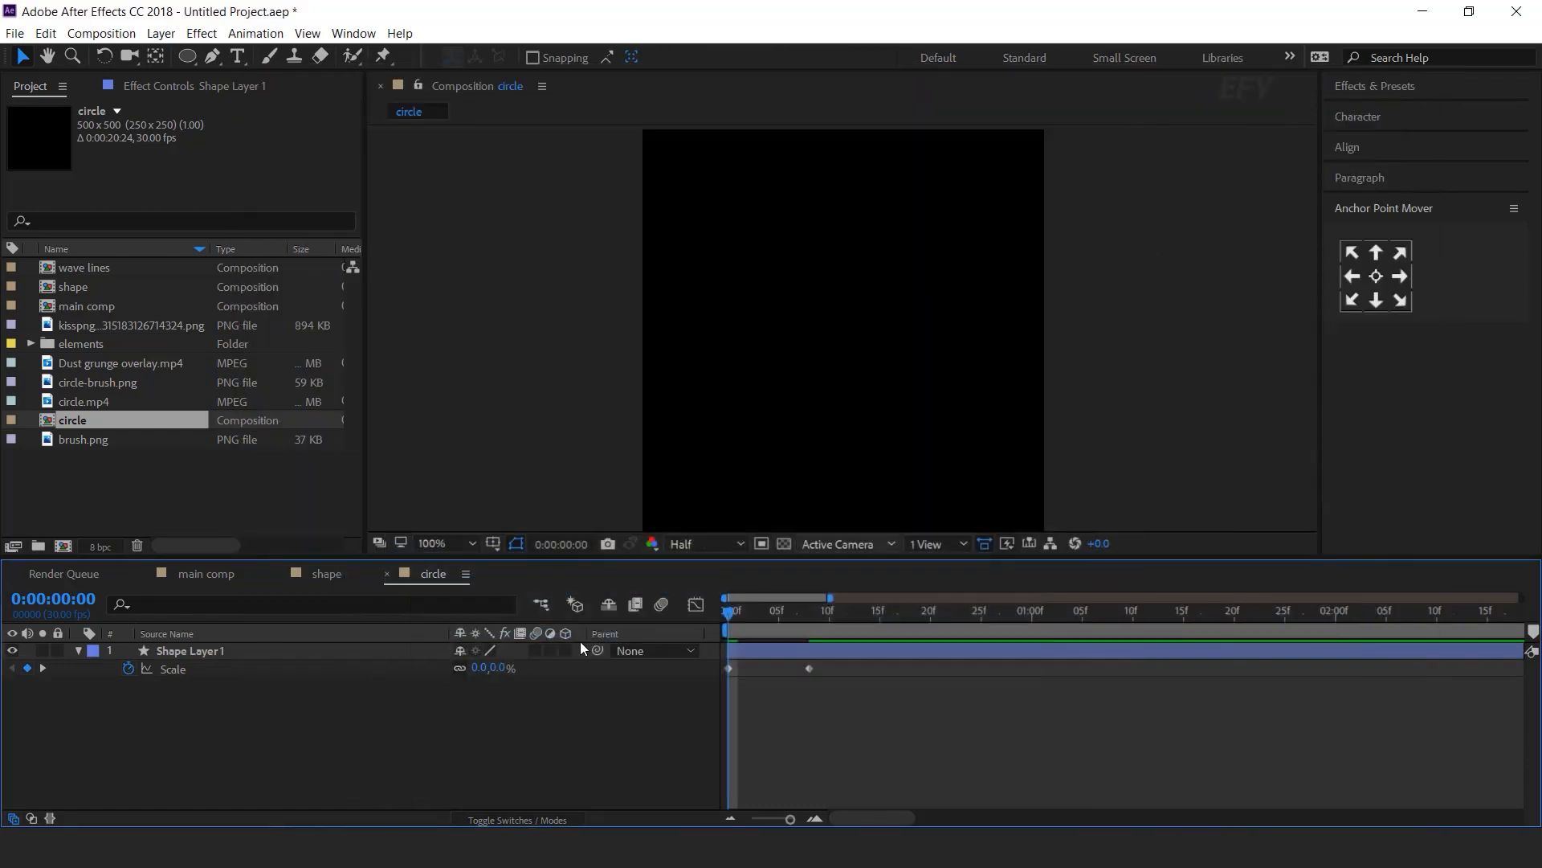
alt+click(129, 669)
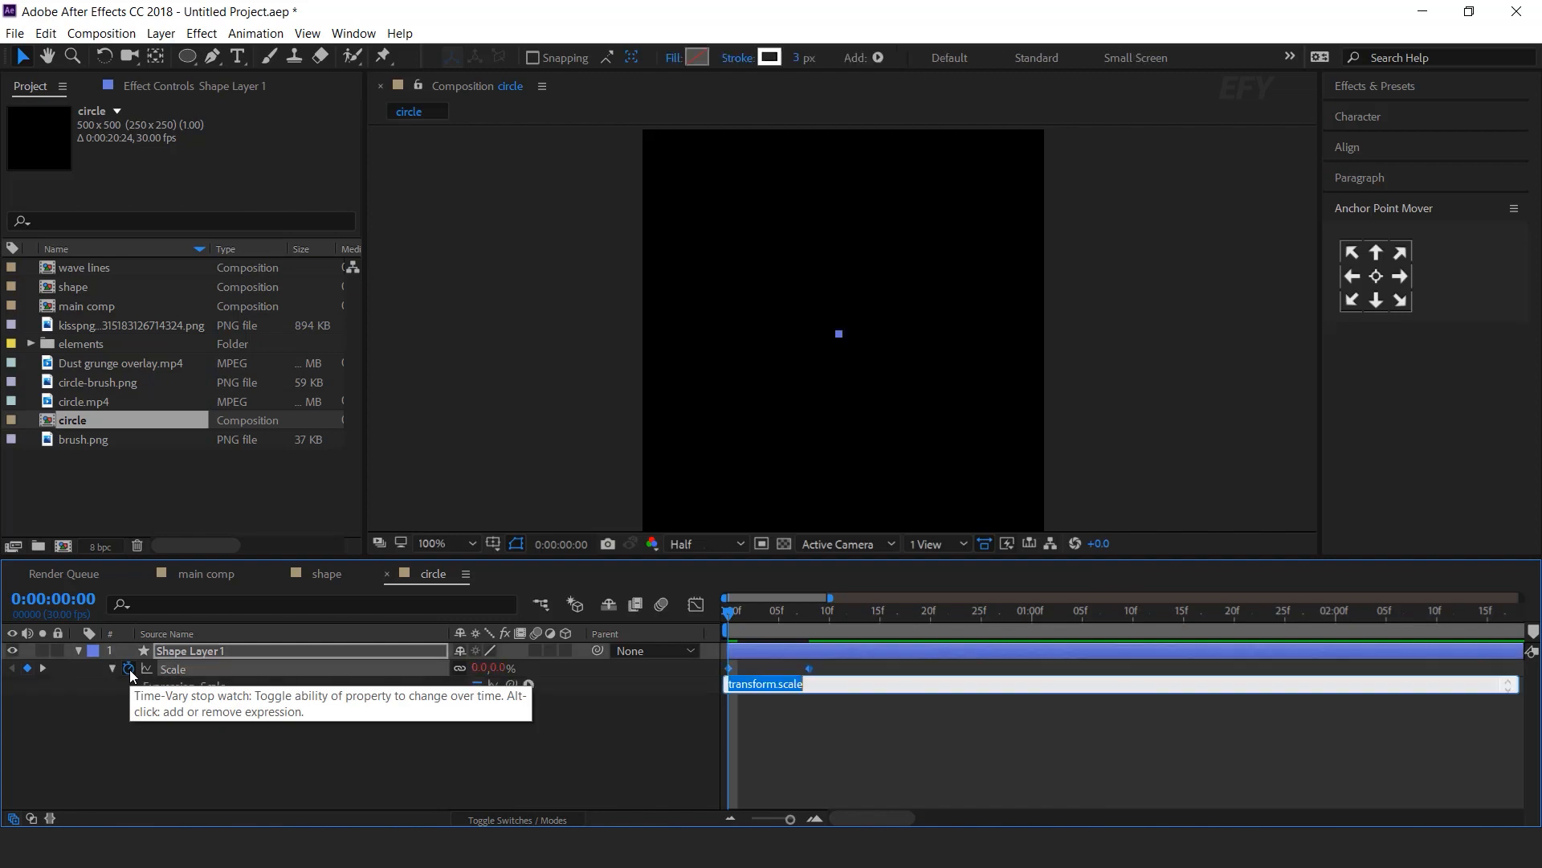
click(533, 732)
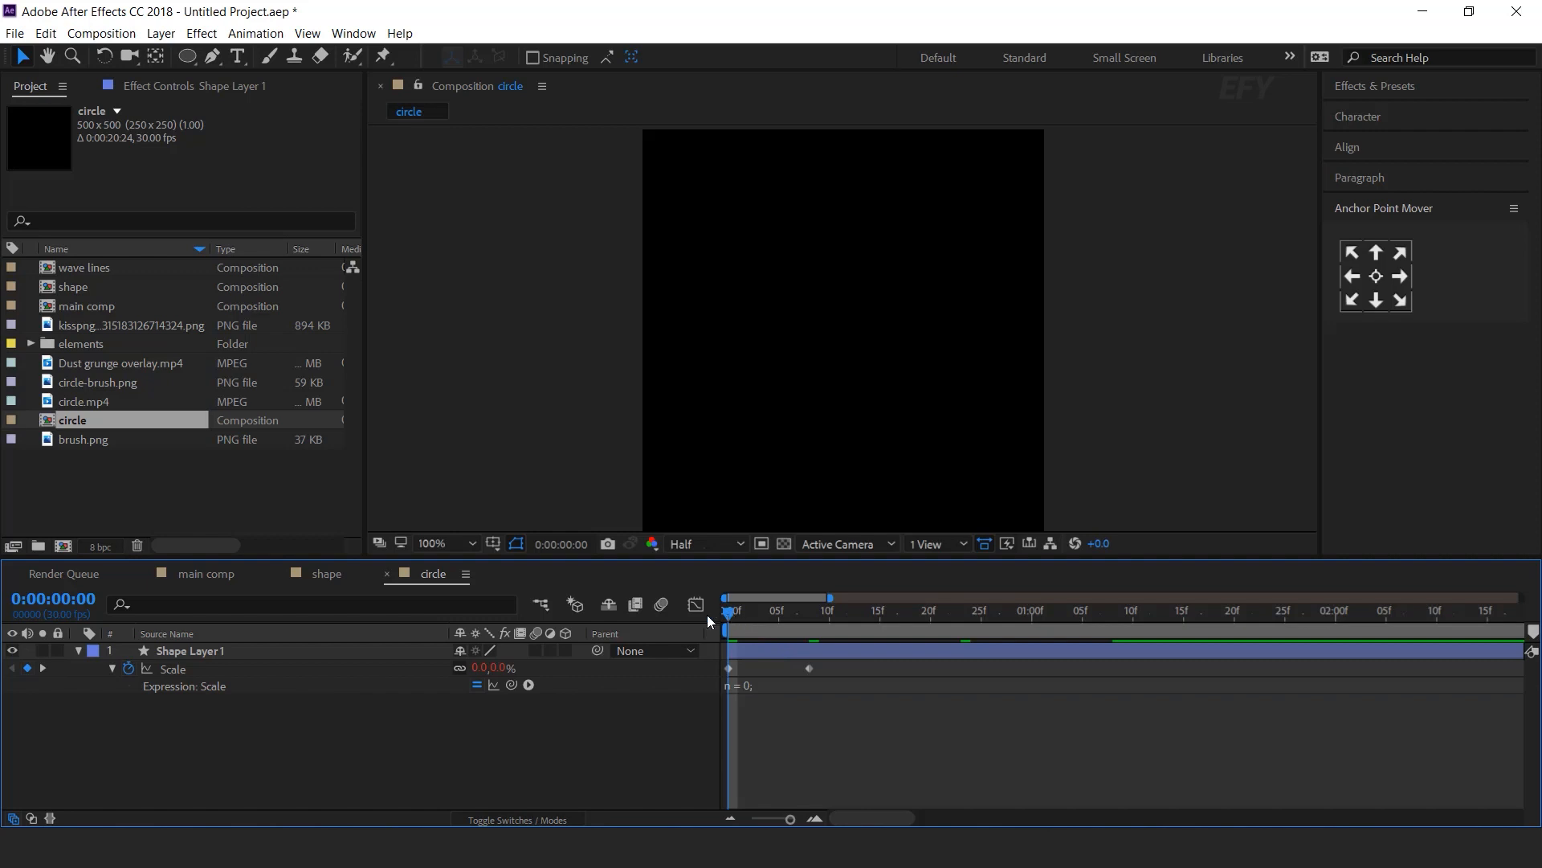
Preview the circle's bouncing scale animation
key(space)
key(space)
key(space)
click(810, 611)
key(space)
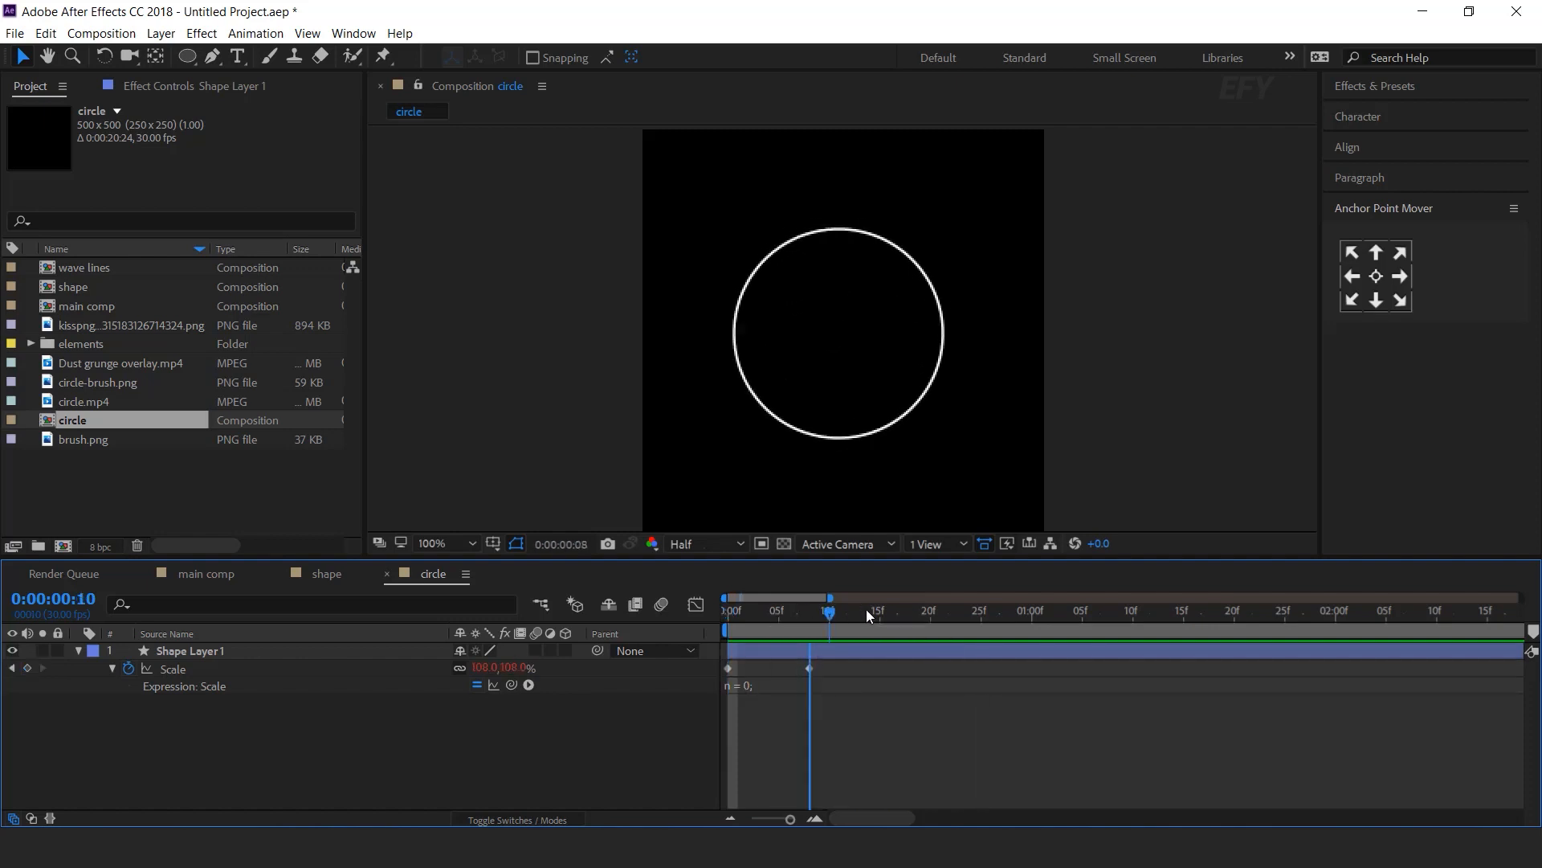
Duplicate the circle layer and set the copy's Scale to 84% at the 0:00:00:08 keyframe
click(209, 650)
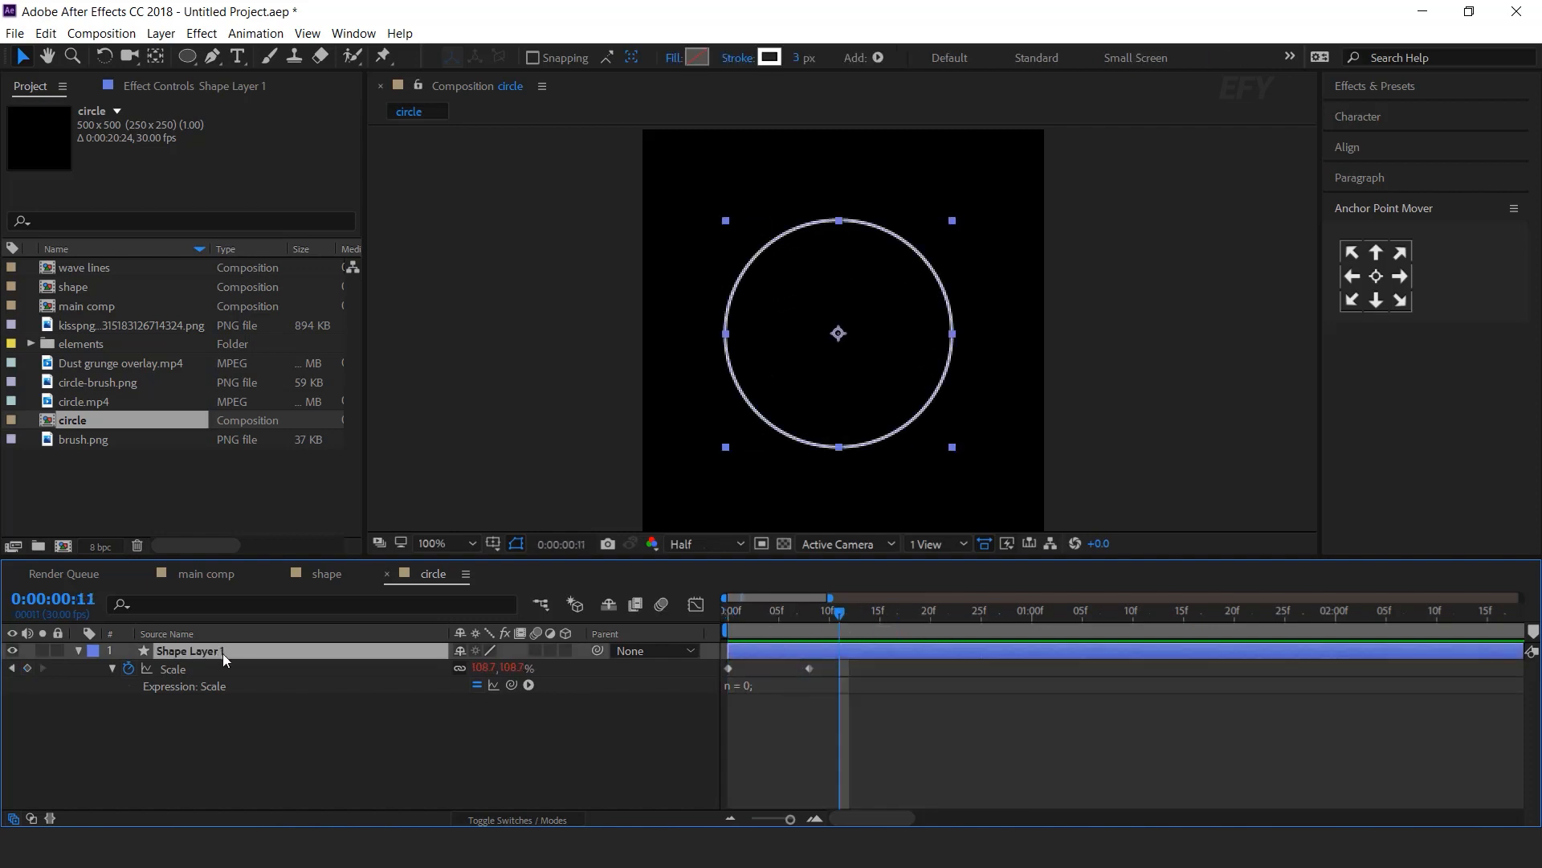
key(ctrl+d)
key(u)
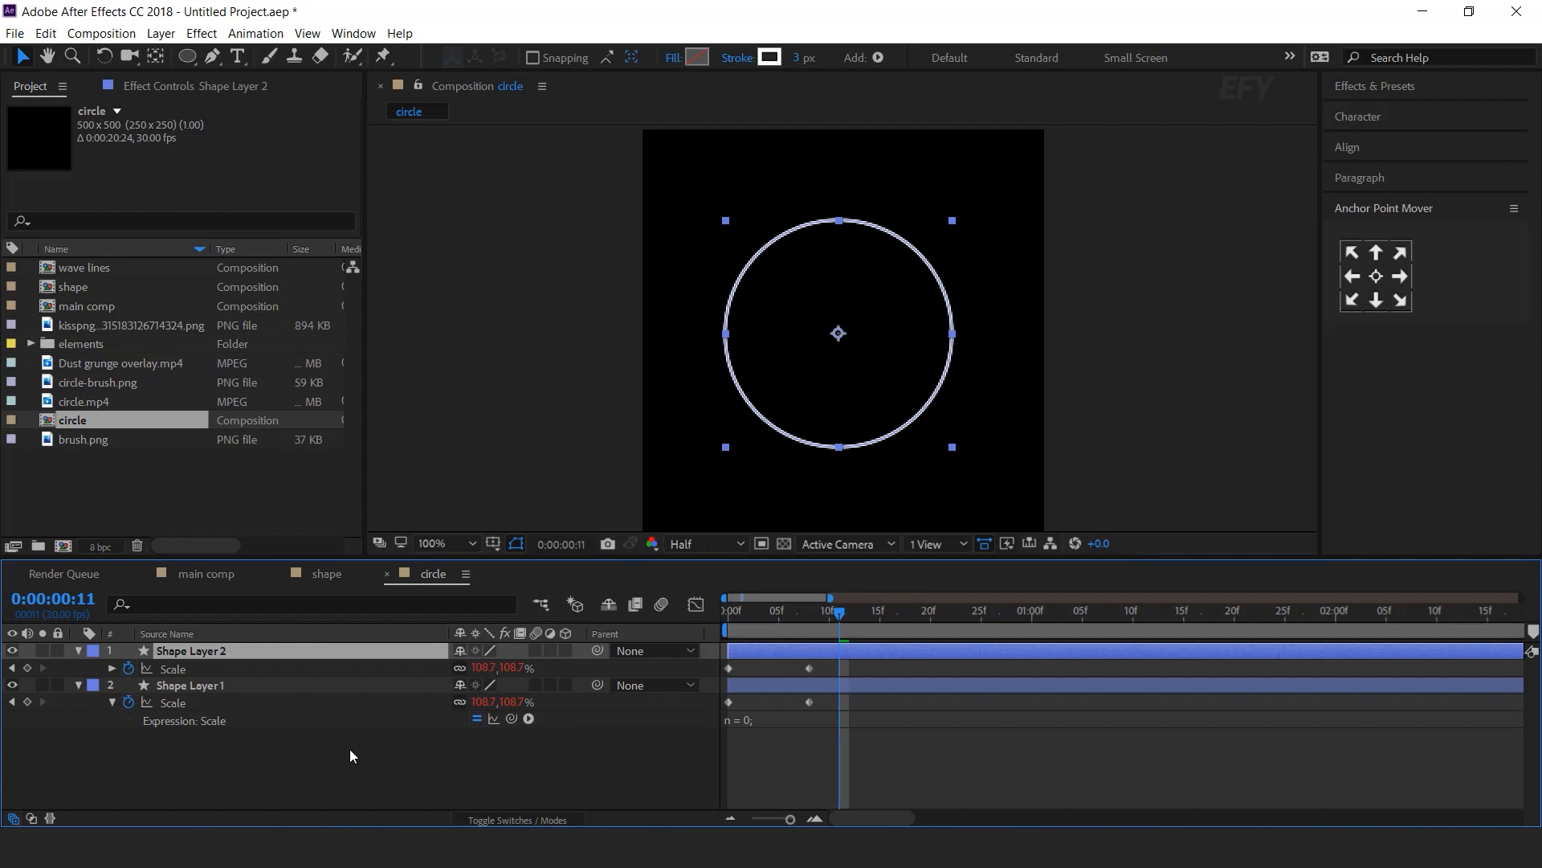
click(12, 669)
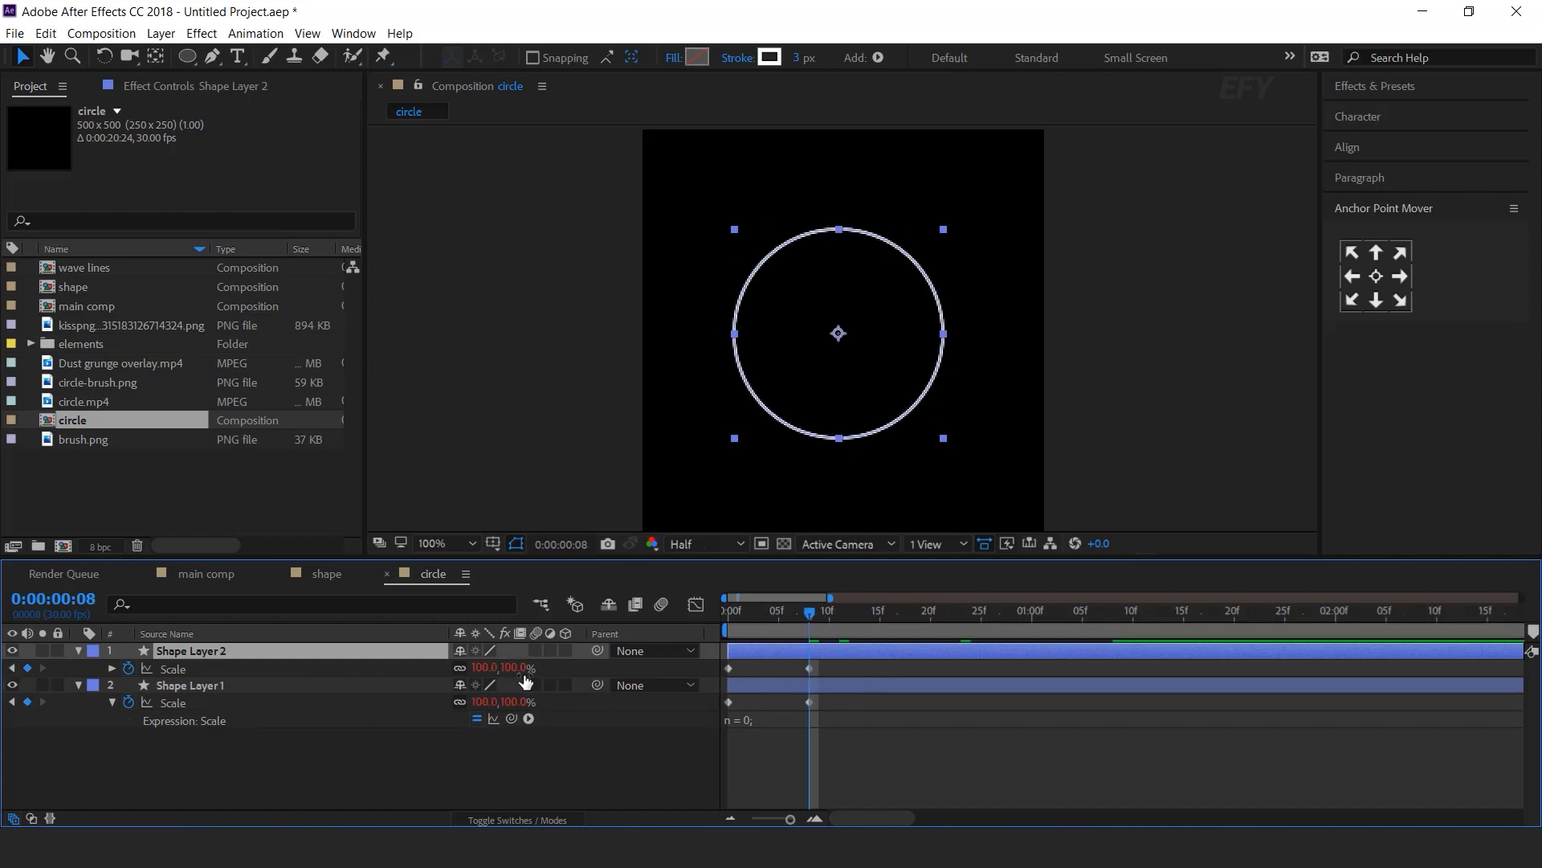
drag(506, 667, 494, 670)
key(F2)
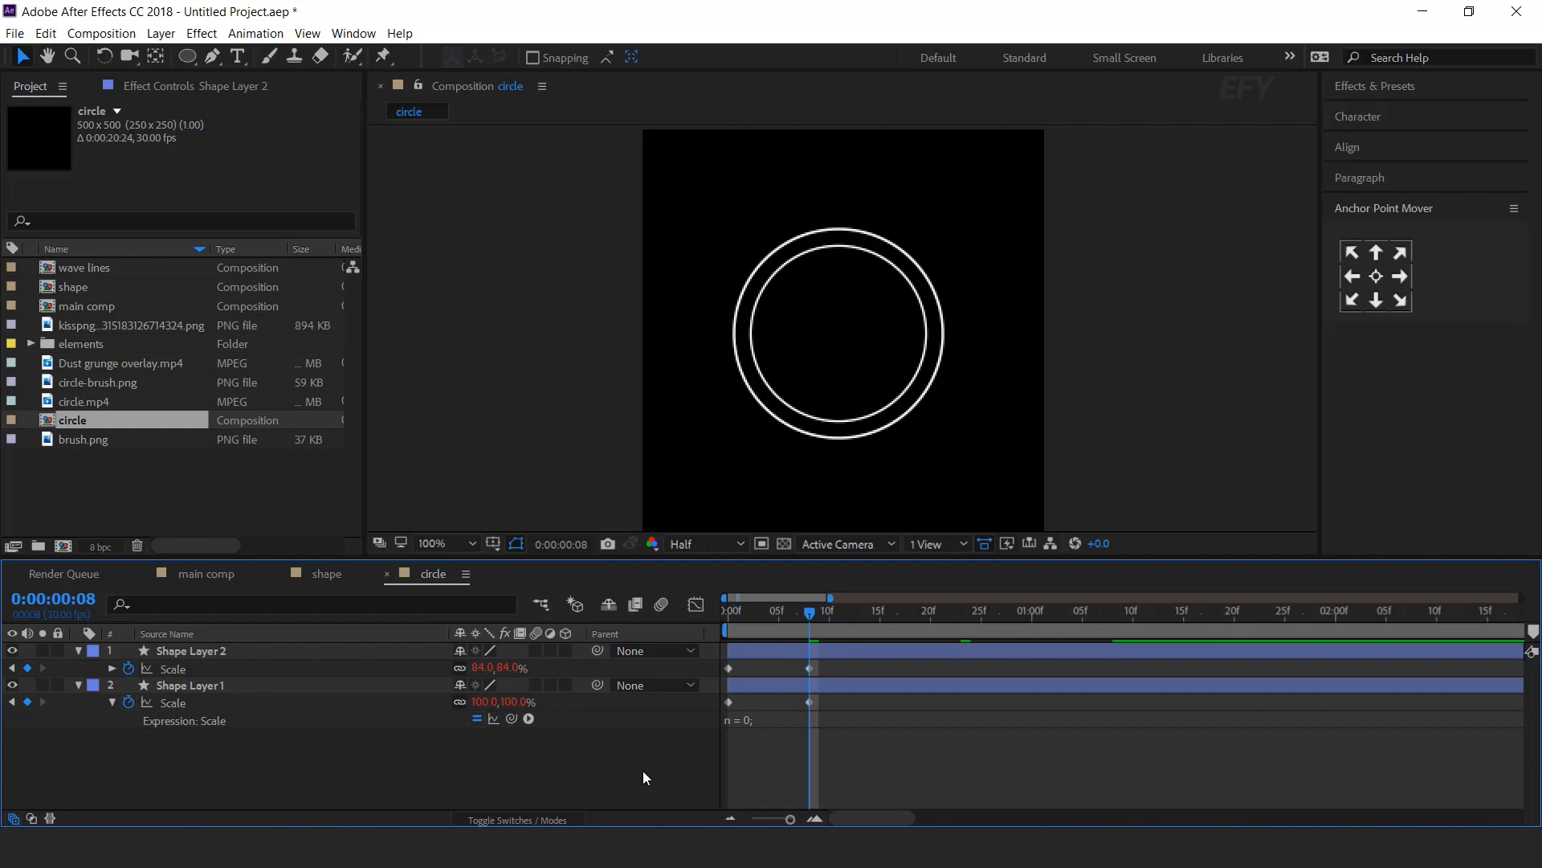
Add two smaller circle copies in succession, setting their Scale to 70.1% and 55.6% at the 0:00:00:08 keyframe
click(292, 645)
key(ctrl+d)
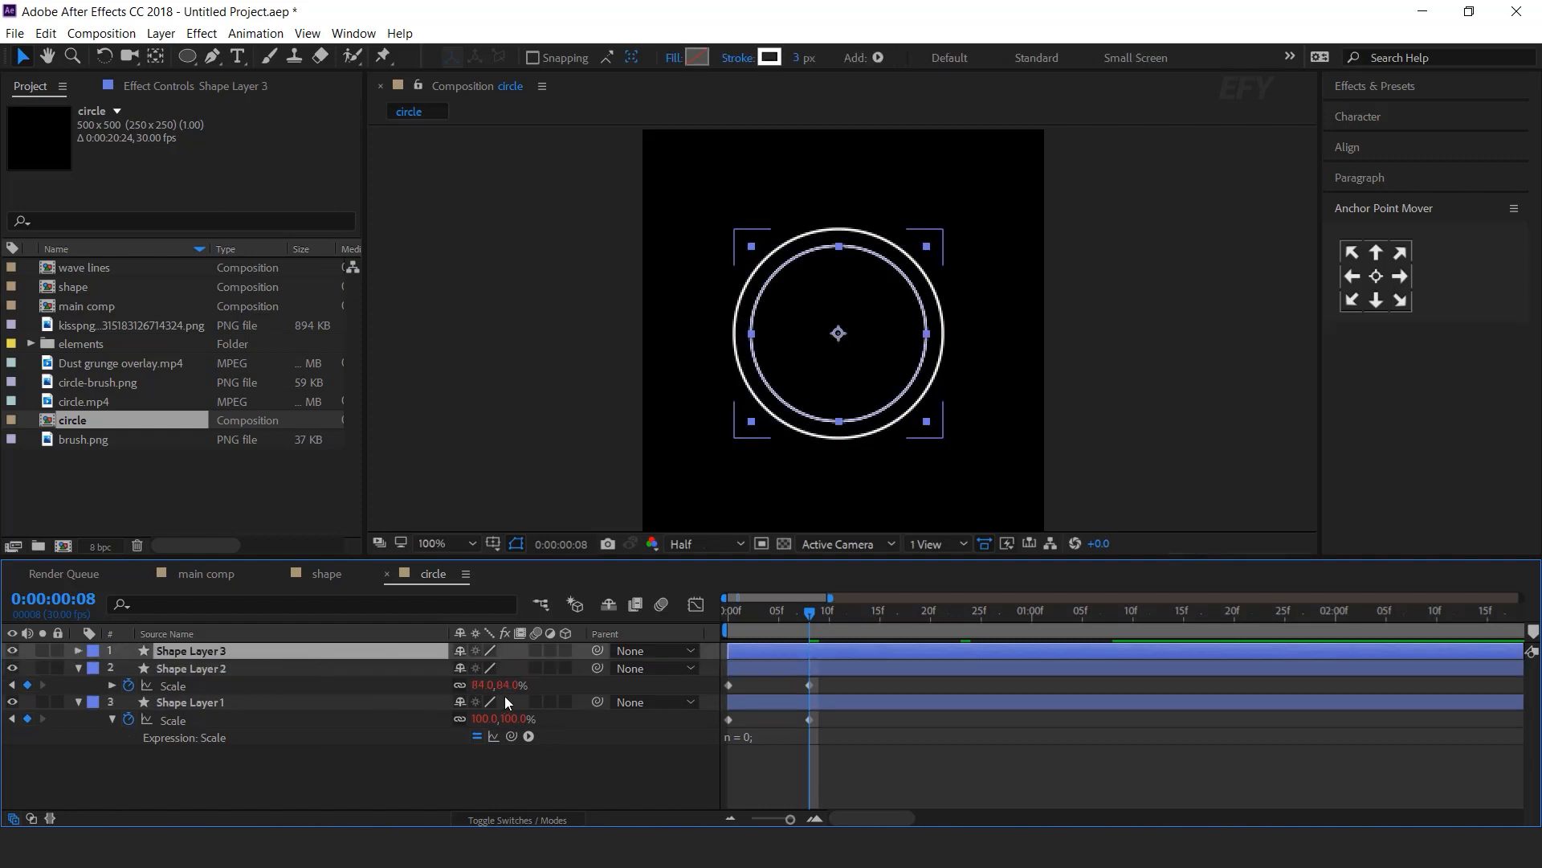
key(s)
drag(506, 668, 351, 649)
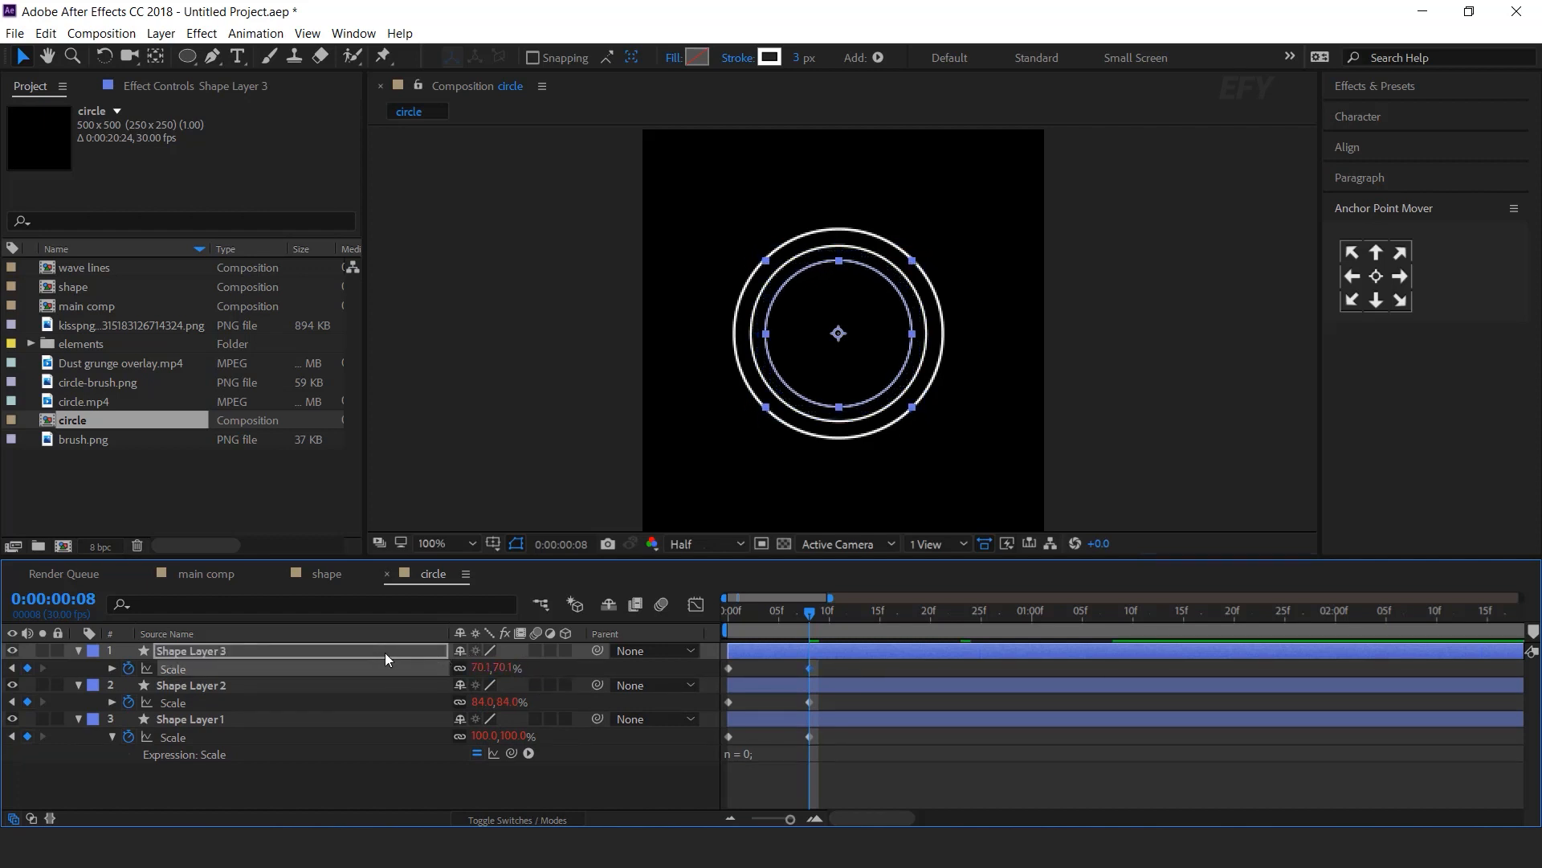
click(384, 652)
key(ctrl+d)
key(u)
drag(503, 668, 346, 657)
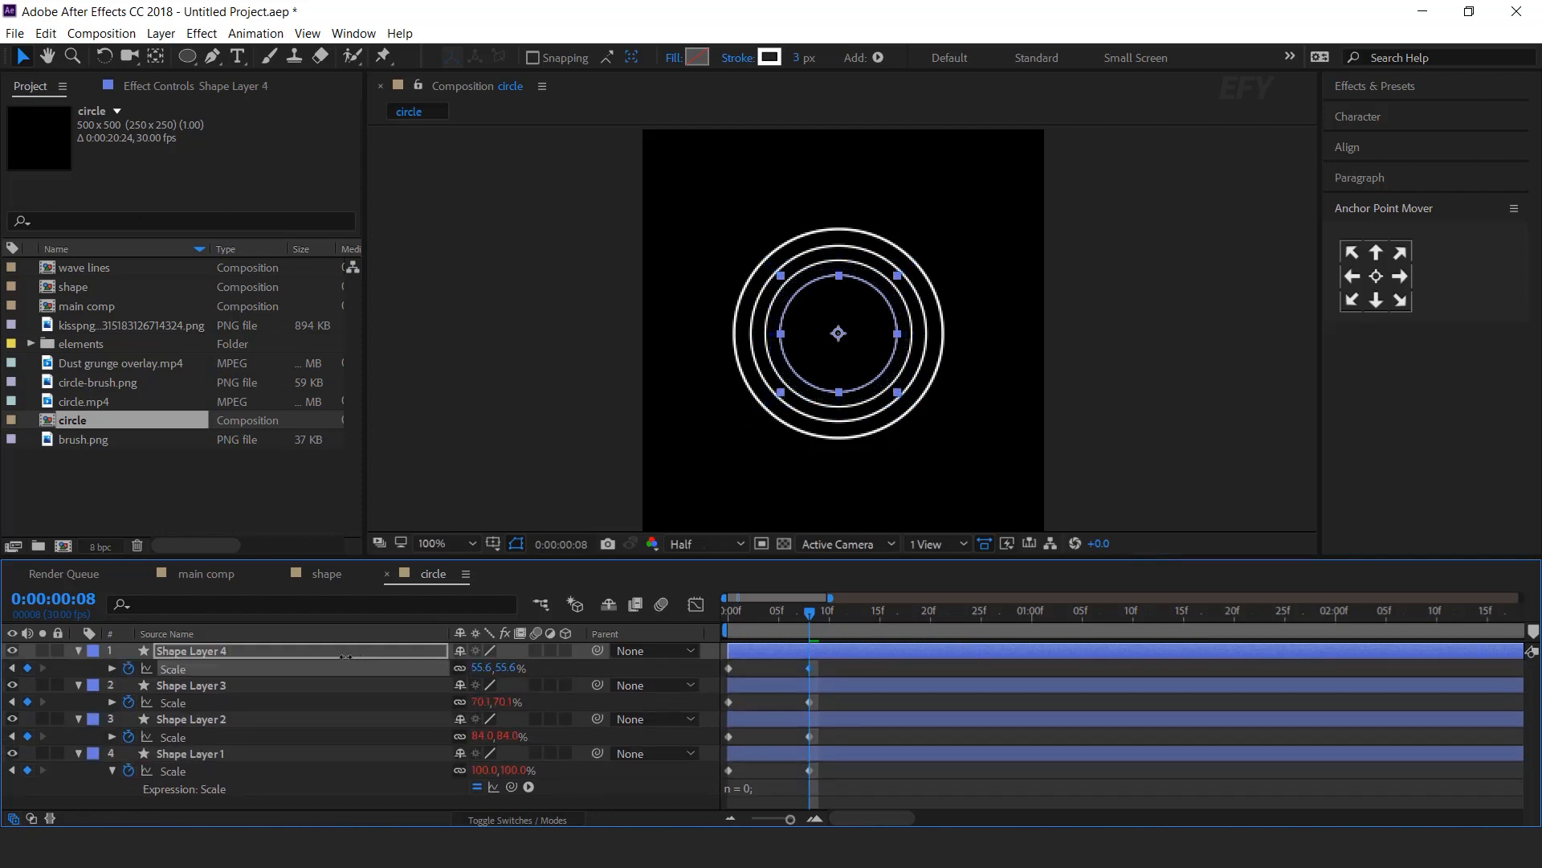
Add four more nested circle copies, with Scale set to 42.6%, 30%, 19.7% and 13.7% at the 0:00:00:08 keyframe
key(ctrl+d)
key(u)
drag(500, 668, 346, 663)
key(ctrl+d)
key(u)
key(ctrl+d)
key(u)
drag(500, 668, 399, 662)
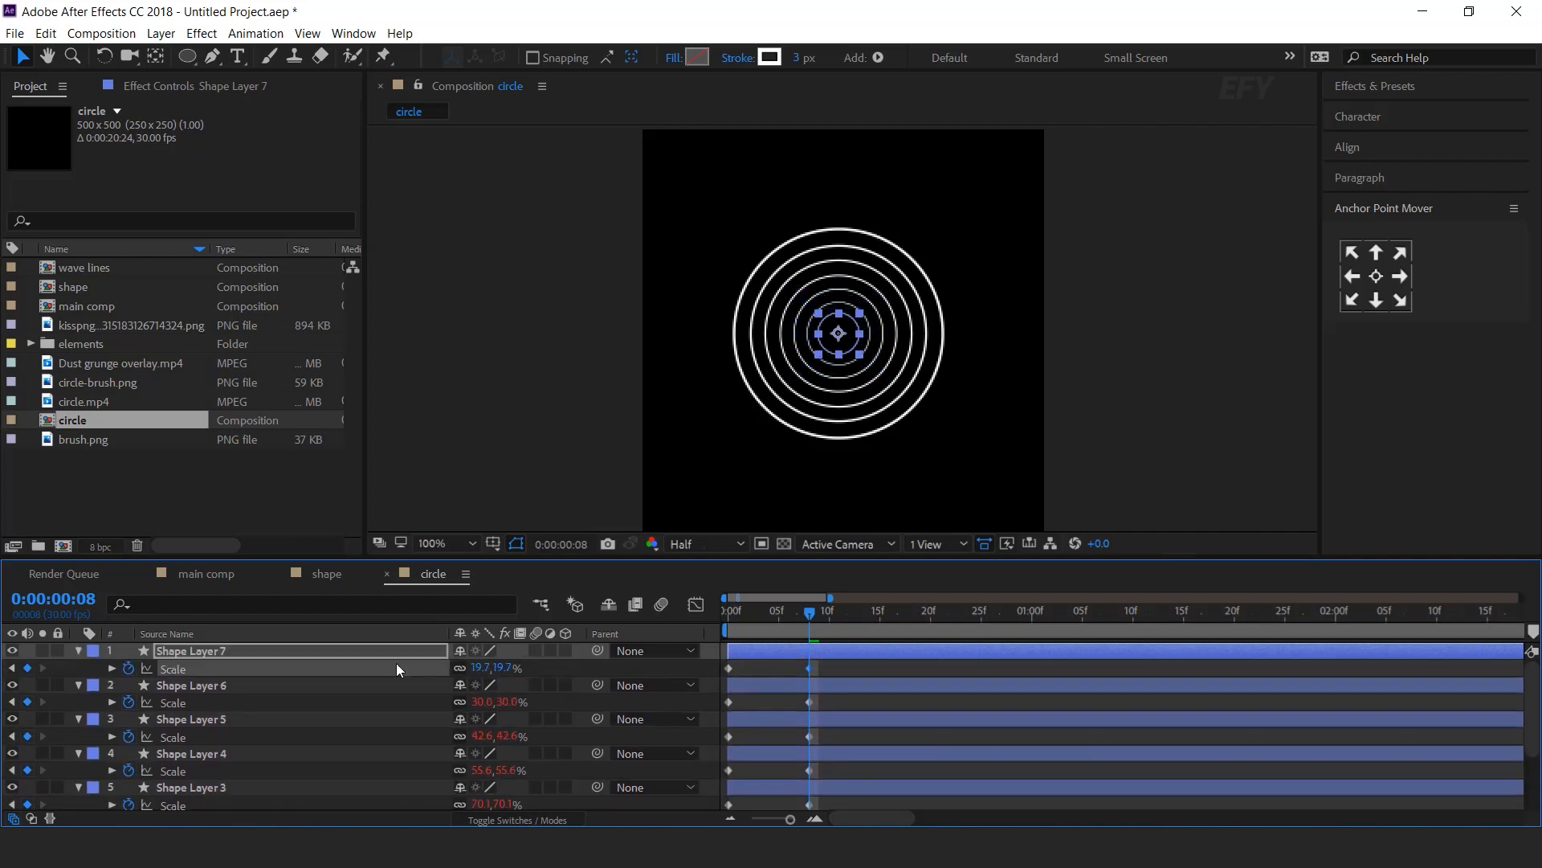
key(ctrl+d)
key(u)
drag(500, 667, 444, 668)
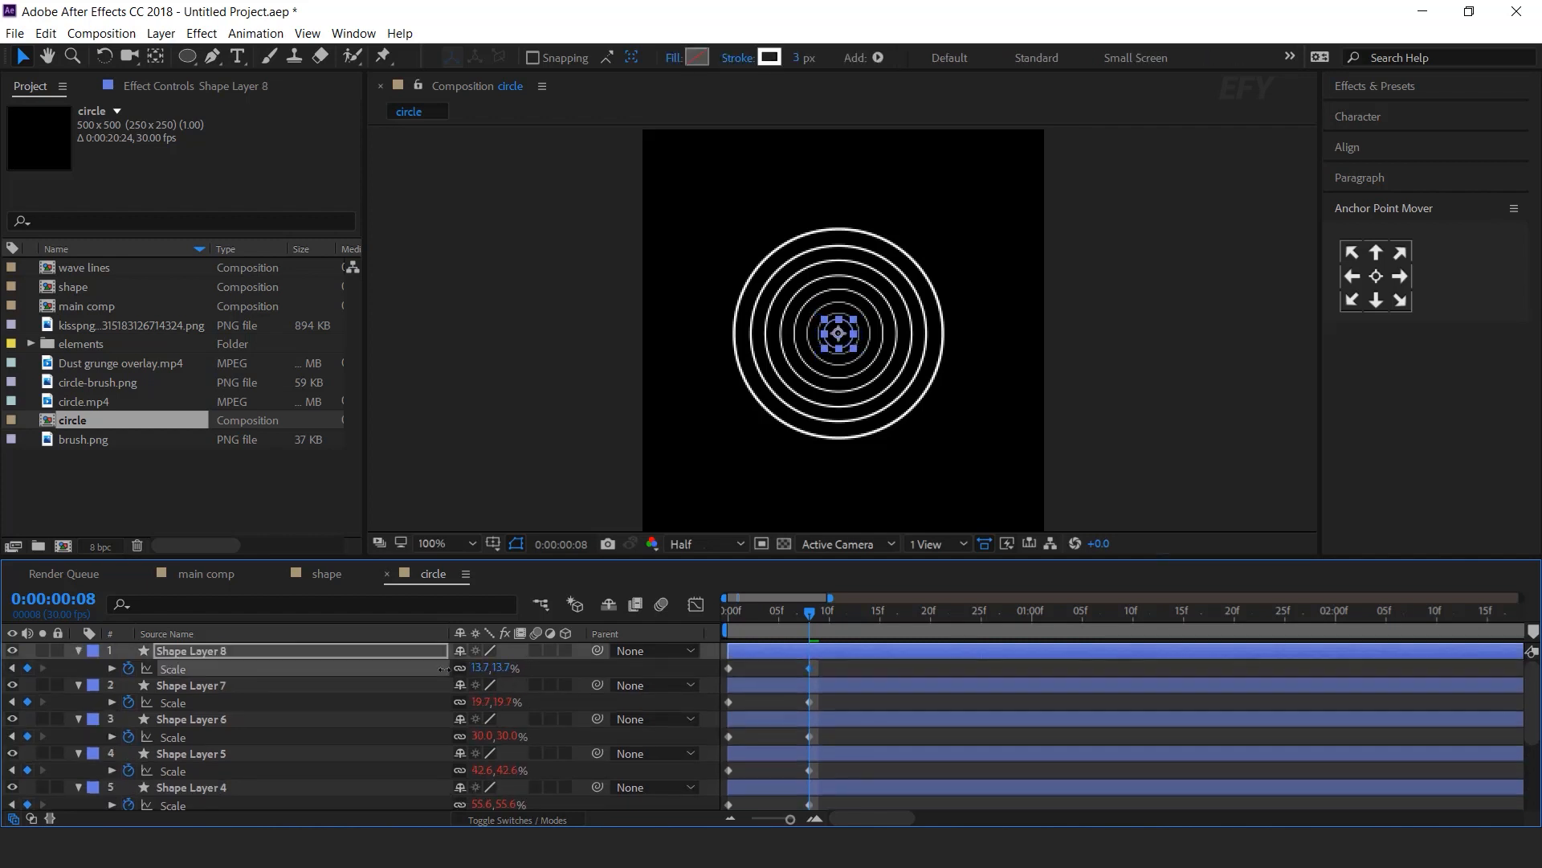
Preview the scale animation of all the concentric circles from the start
click(726, 688)
drag(769, 615, 855, 622)
click(723, 657)
key(space)
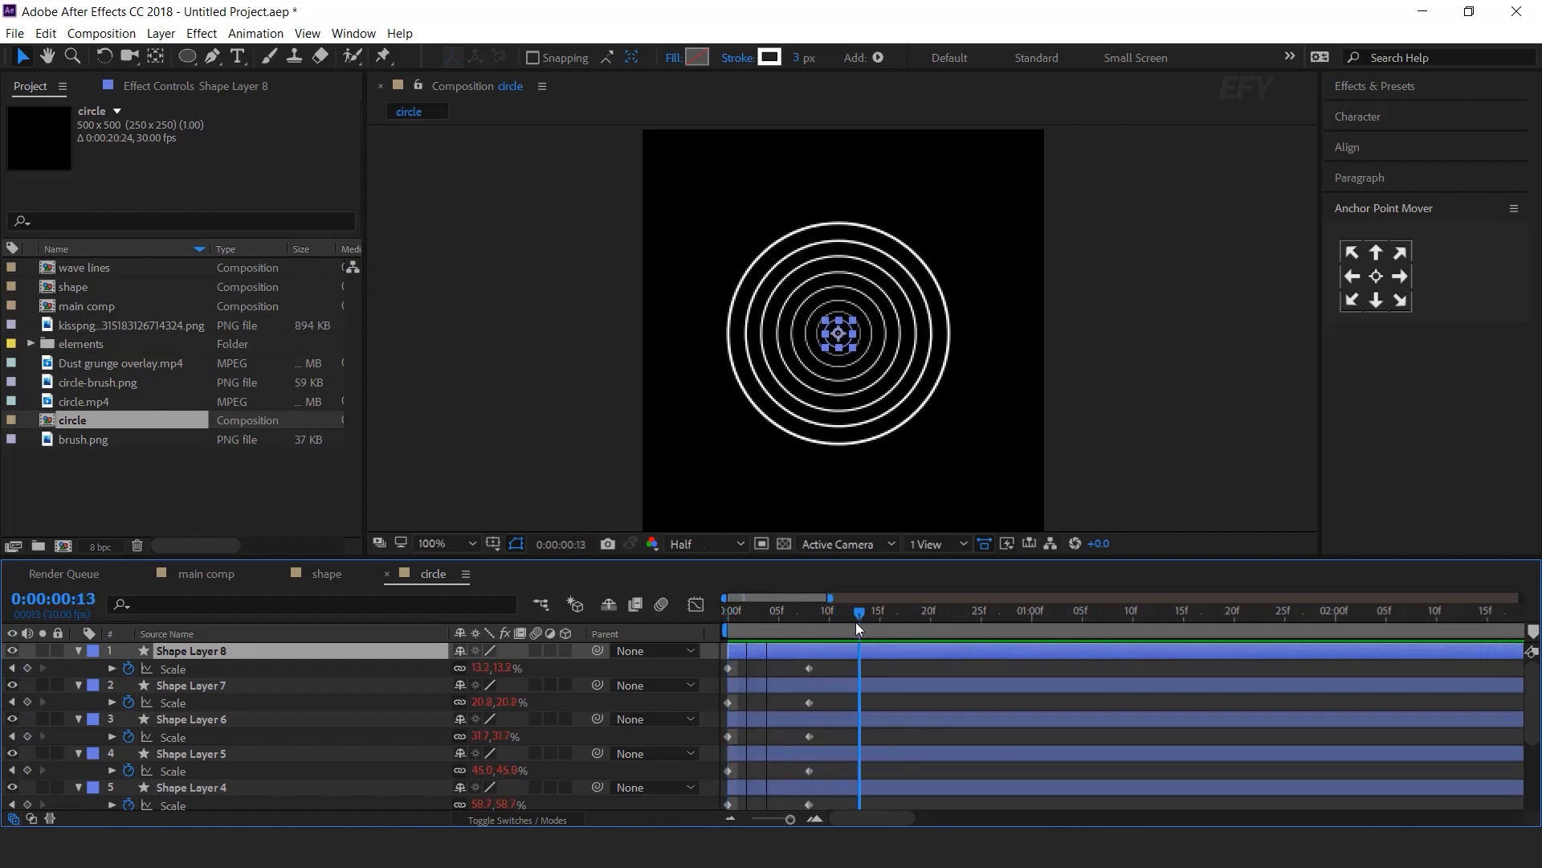
Stagger Shape Layers 2 to 8 in time so that each layer starts one frame after the previous one
click(806, 617)
scroll(841, 728, down, 4)
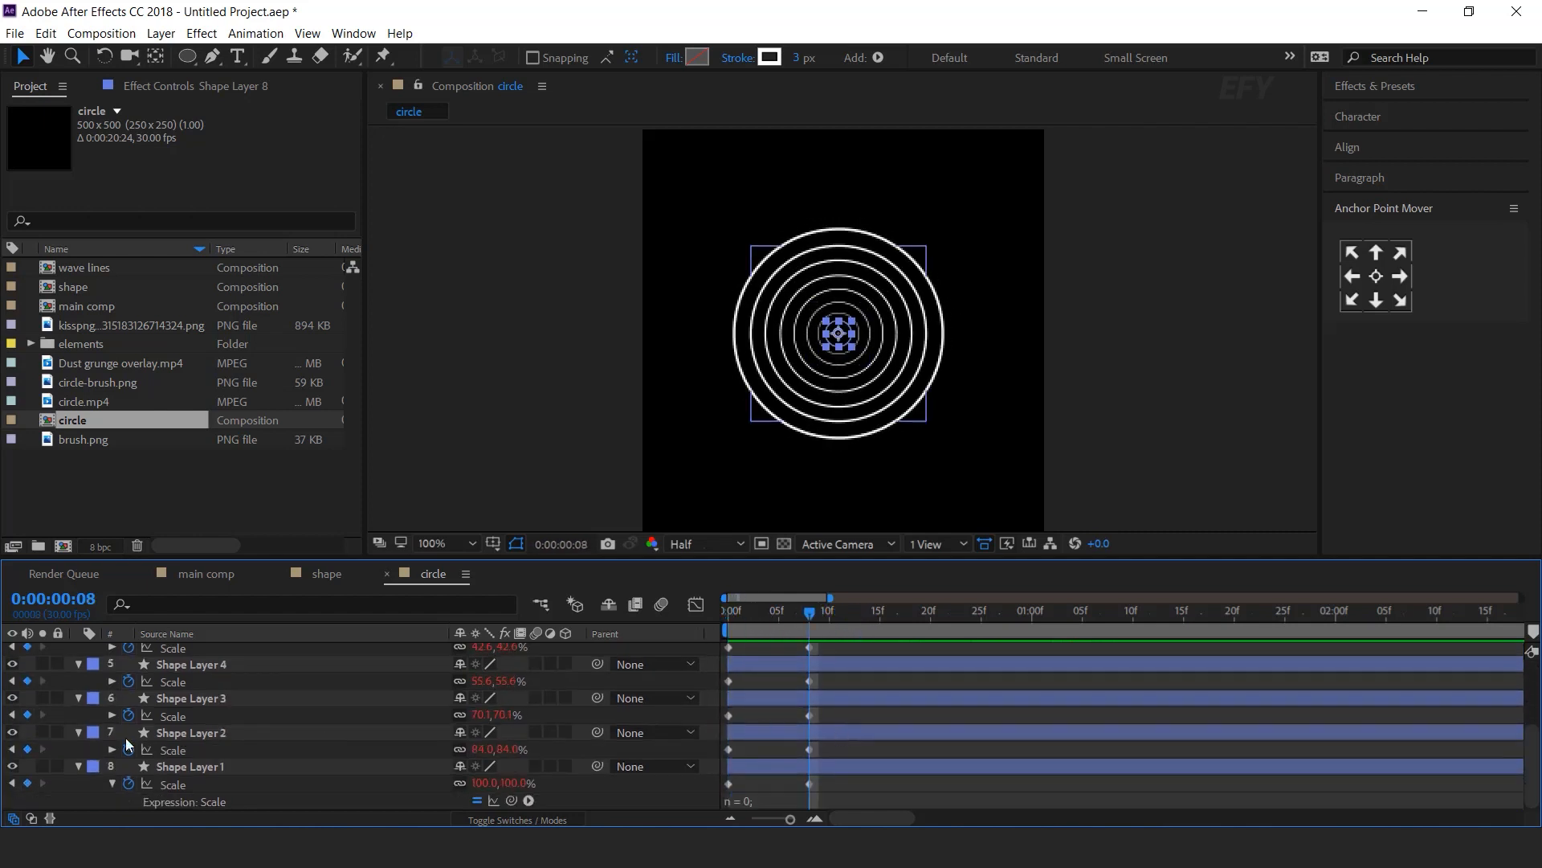
drag(837, 731, 847, 734)
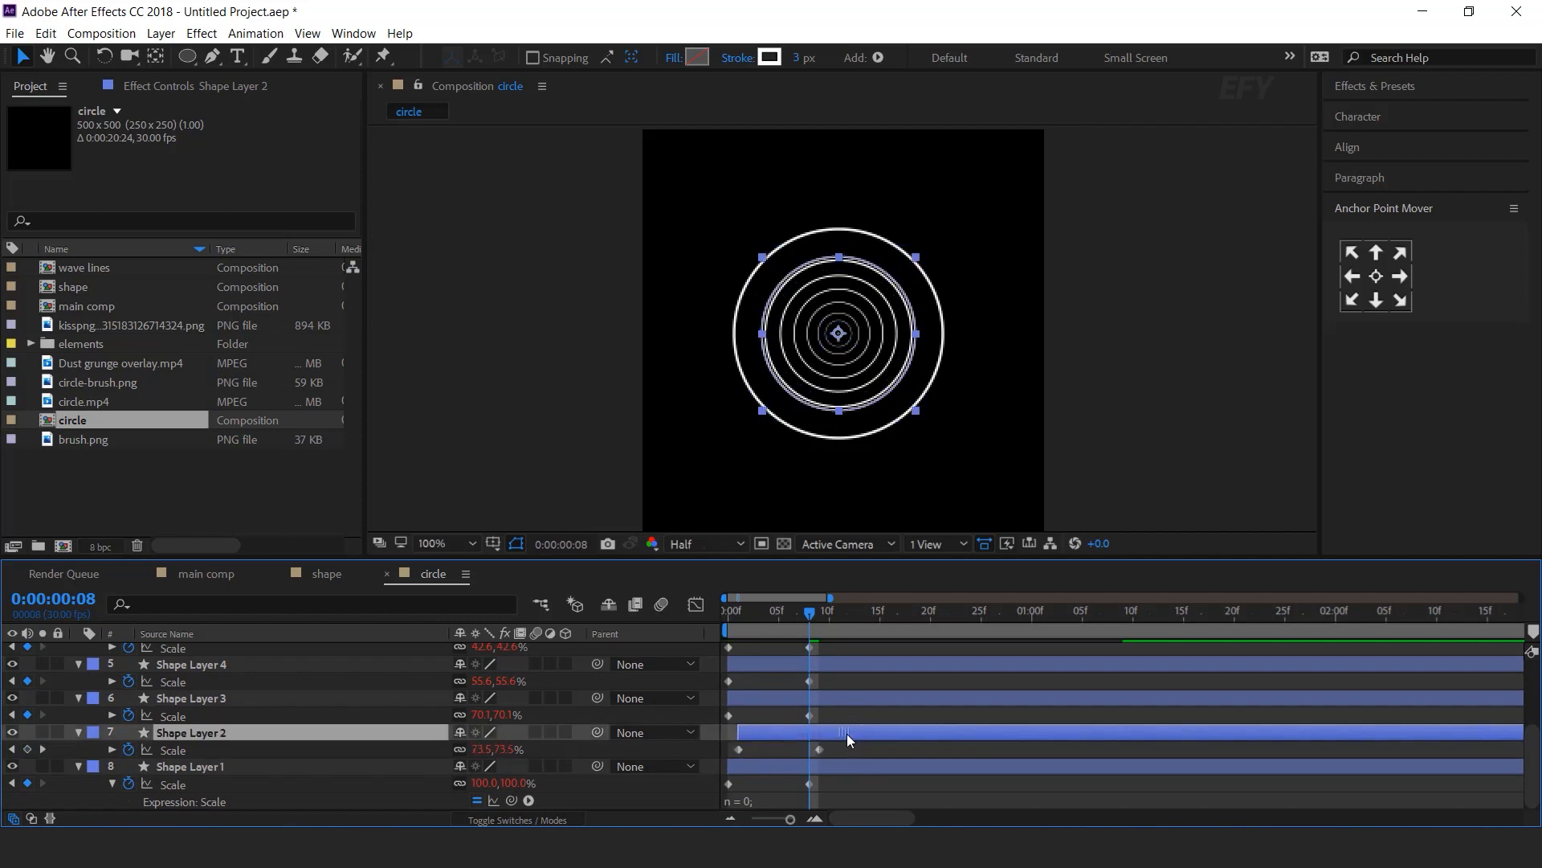
click(817, 819)
drag(770, 701, 1062, 665)
scroll(843, 670, up, 1)
scroll(852, 691, up, 1)
scroll(987, 667, up, 1)
Preview the staggered circle animation from frame 0
drag(812, 617, 711, 691)
key(space)
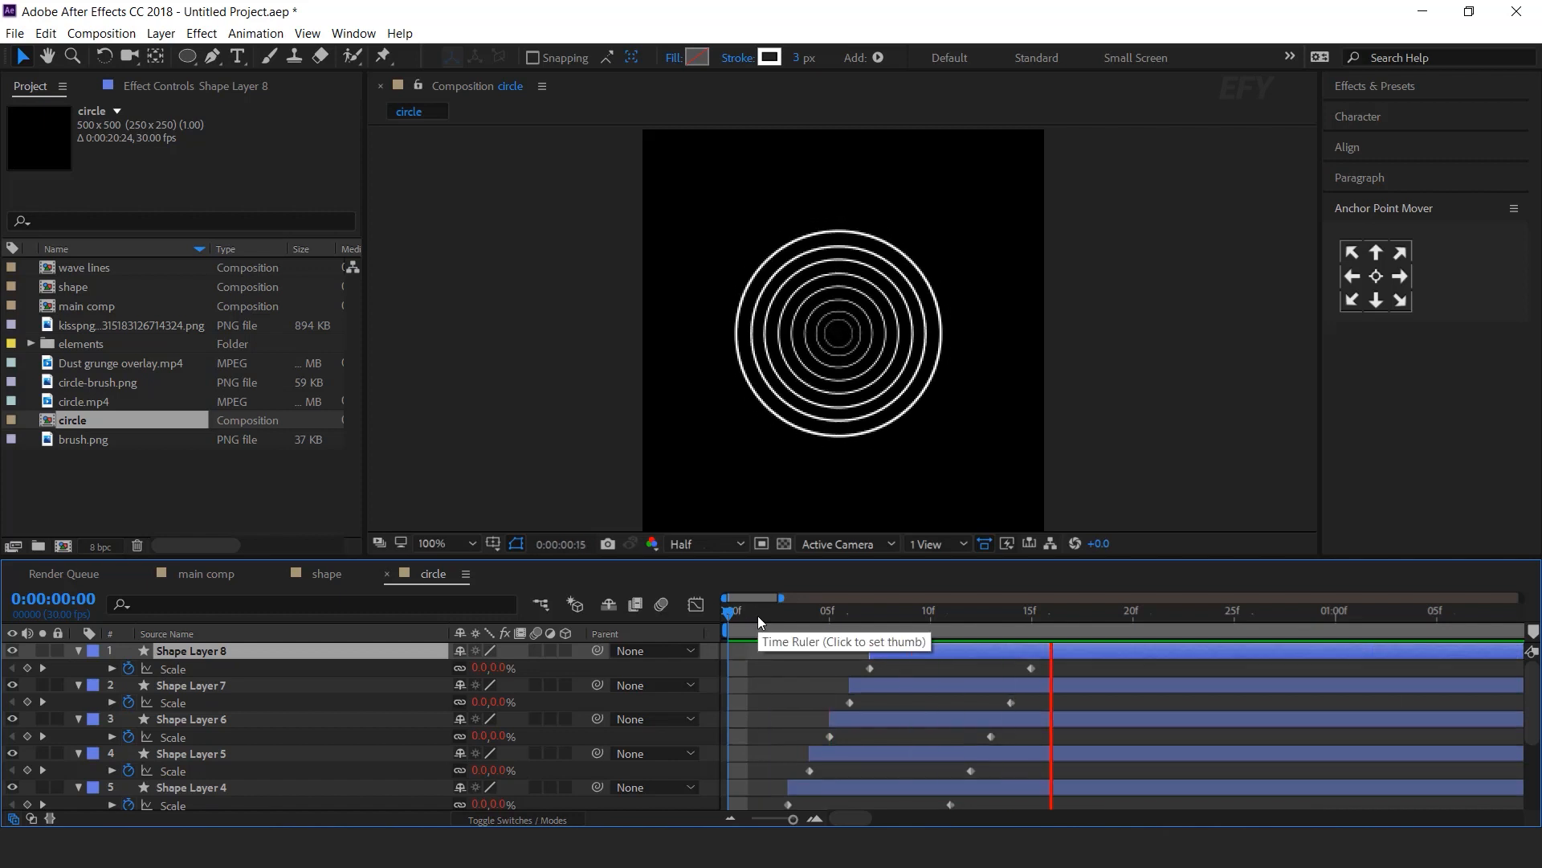
key(space)
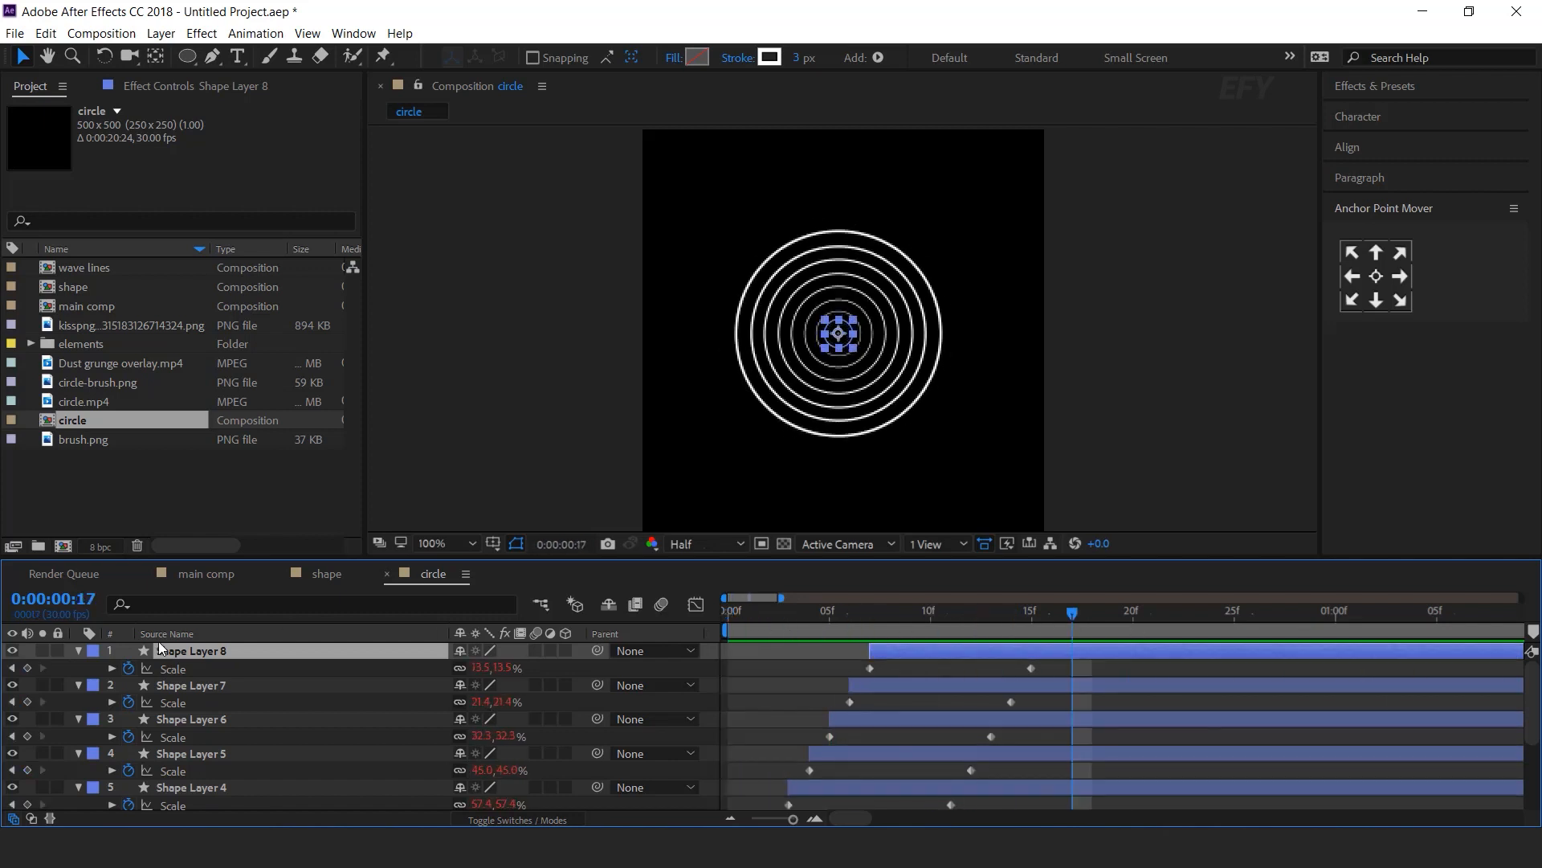
Collapse the Scale properties of all the circle layers
key(u)
key(u)
click(710, 670)
key(u)
key(space)
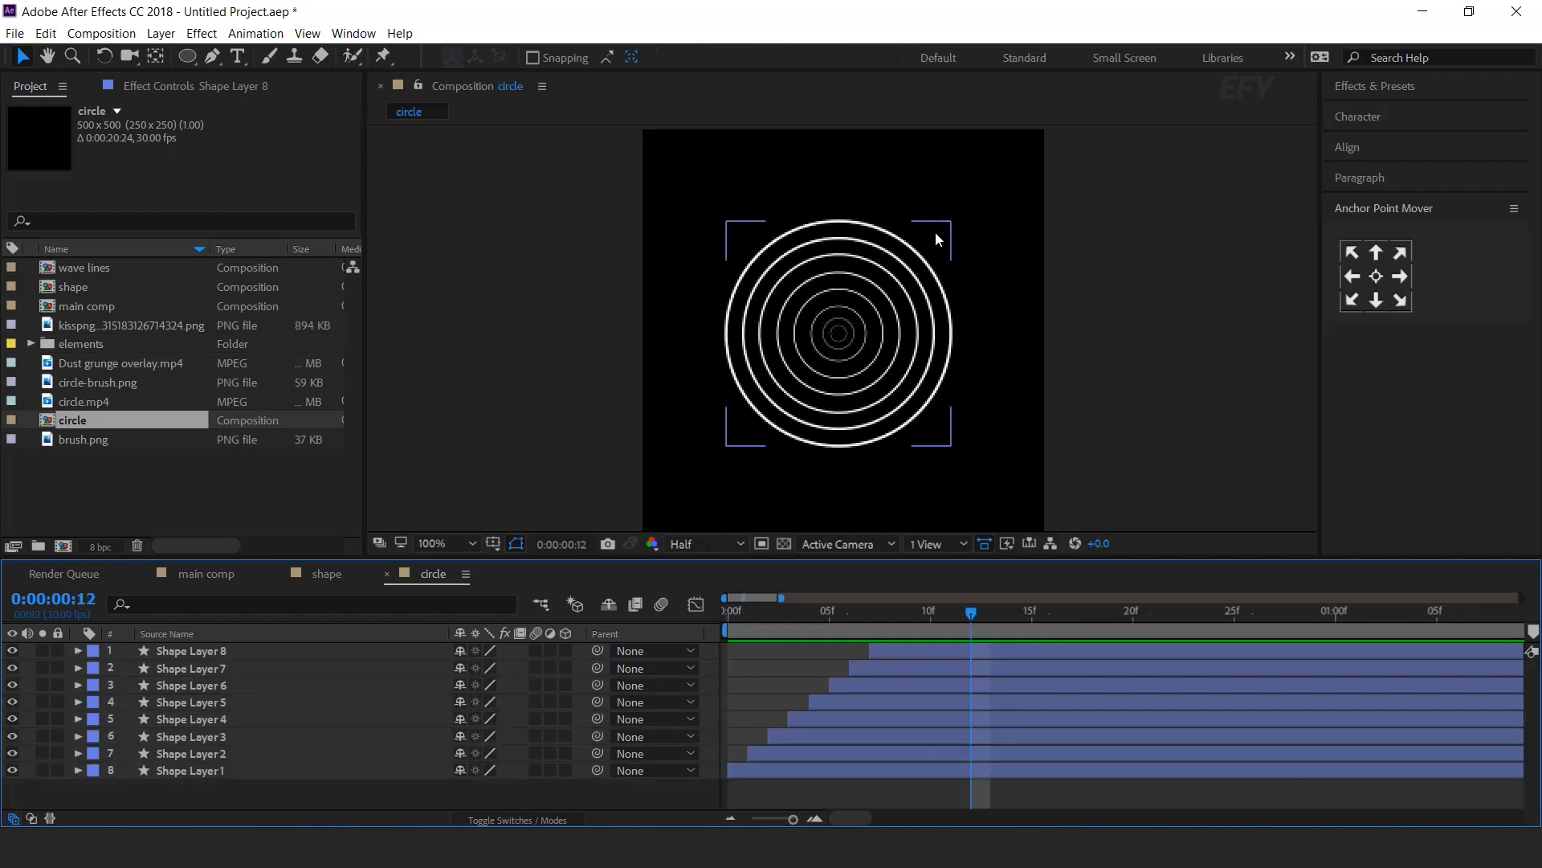
Add the expression wiggle(2,60) to the Opacity of Shape Layer 1
click(209, 765)
key(t)
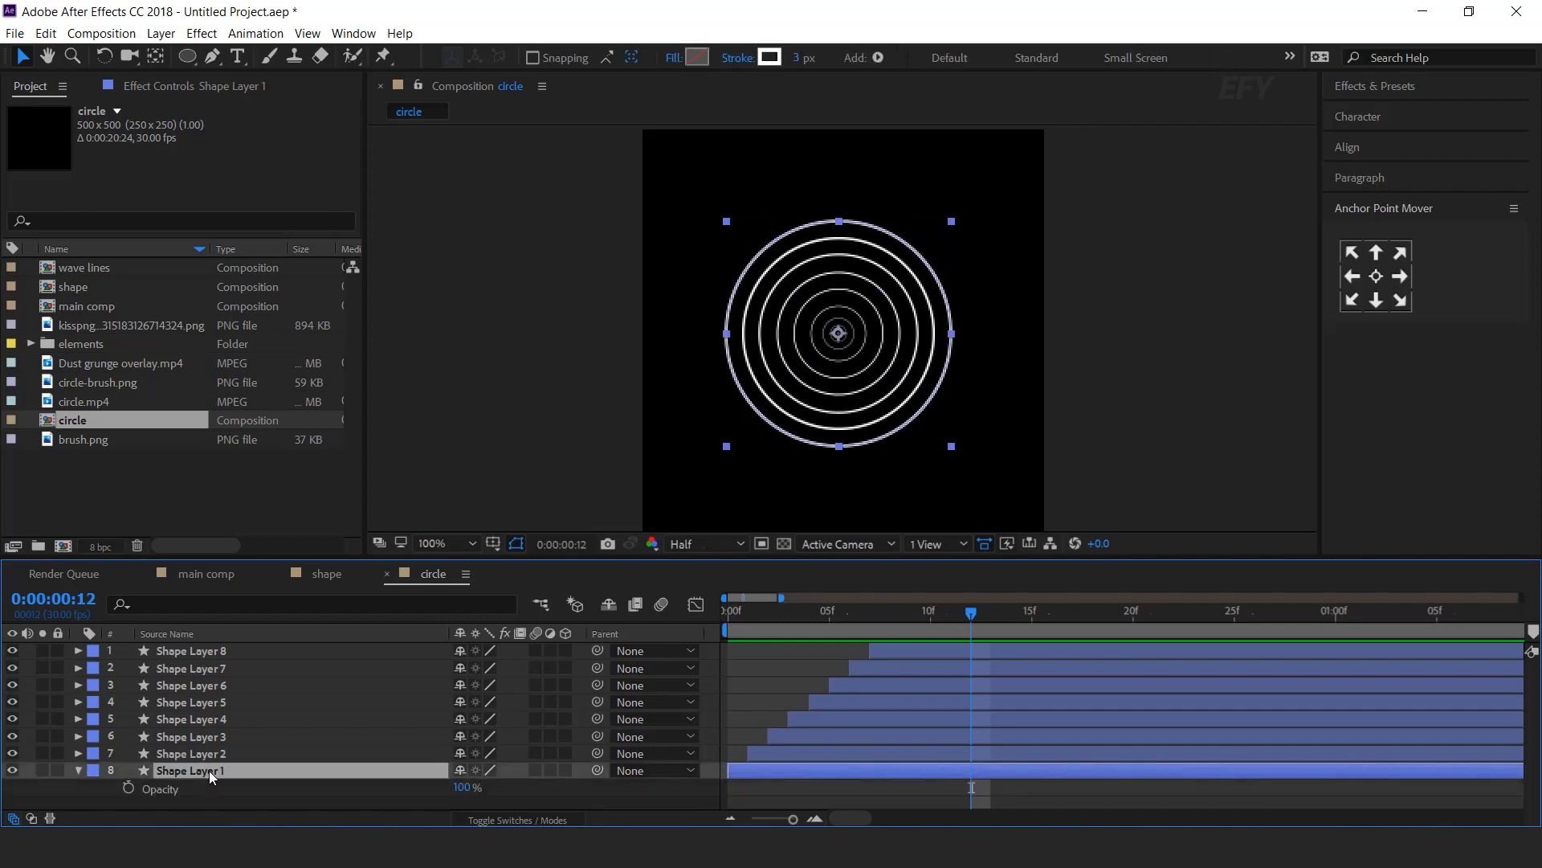
alt+click(129, 789)
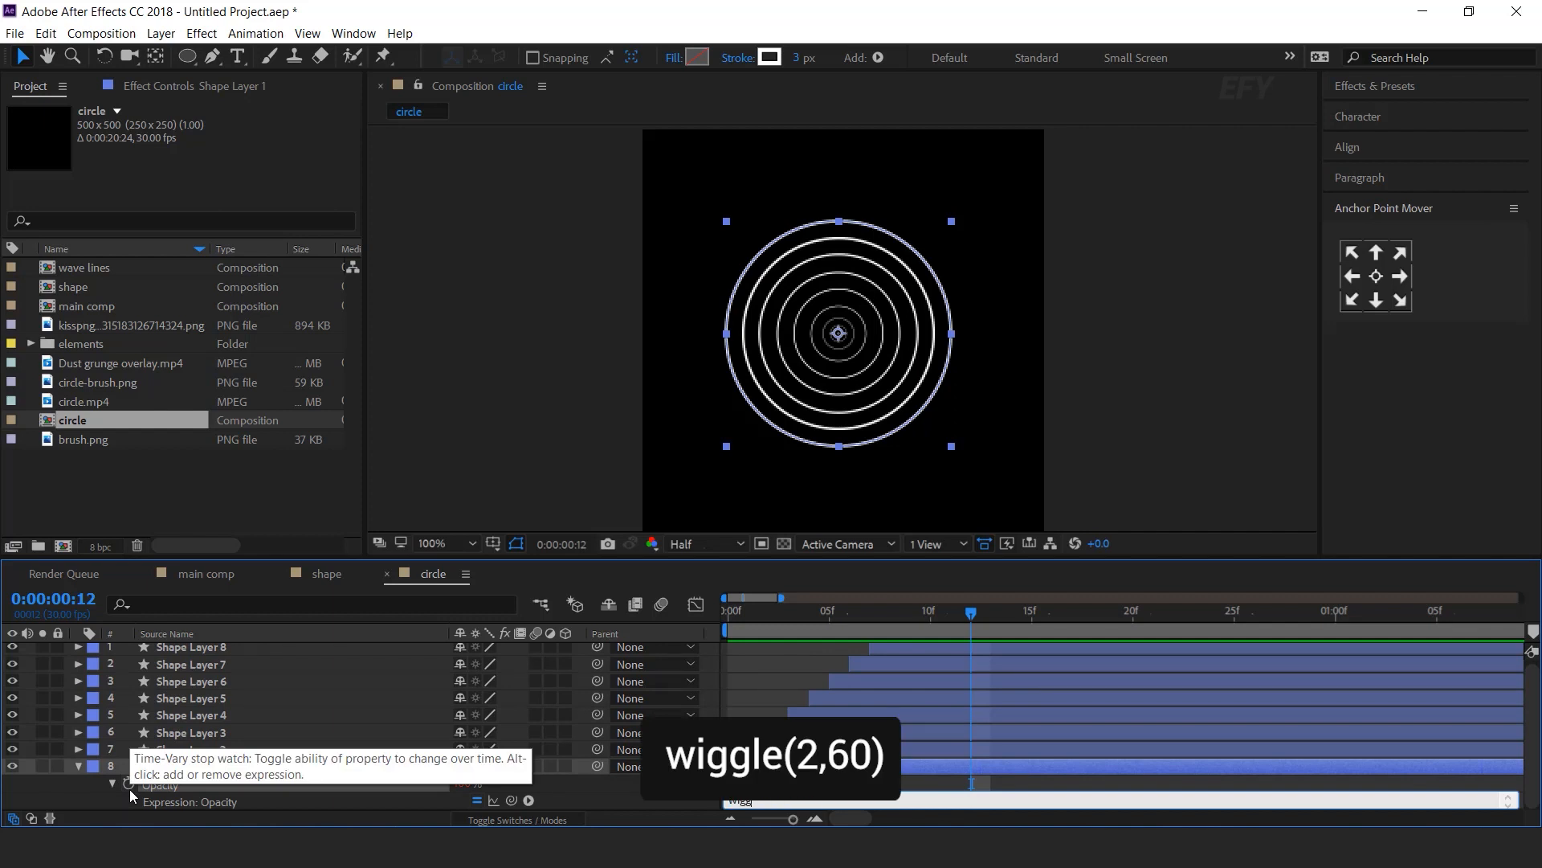
text(wiggle(2,60))
click(112, 783)
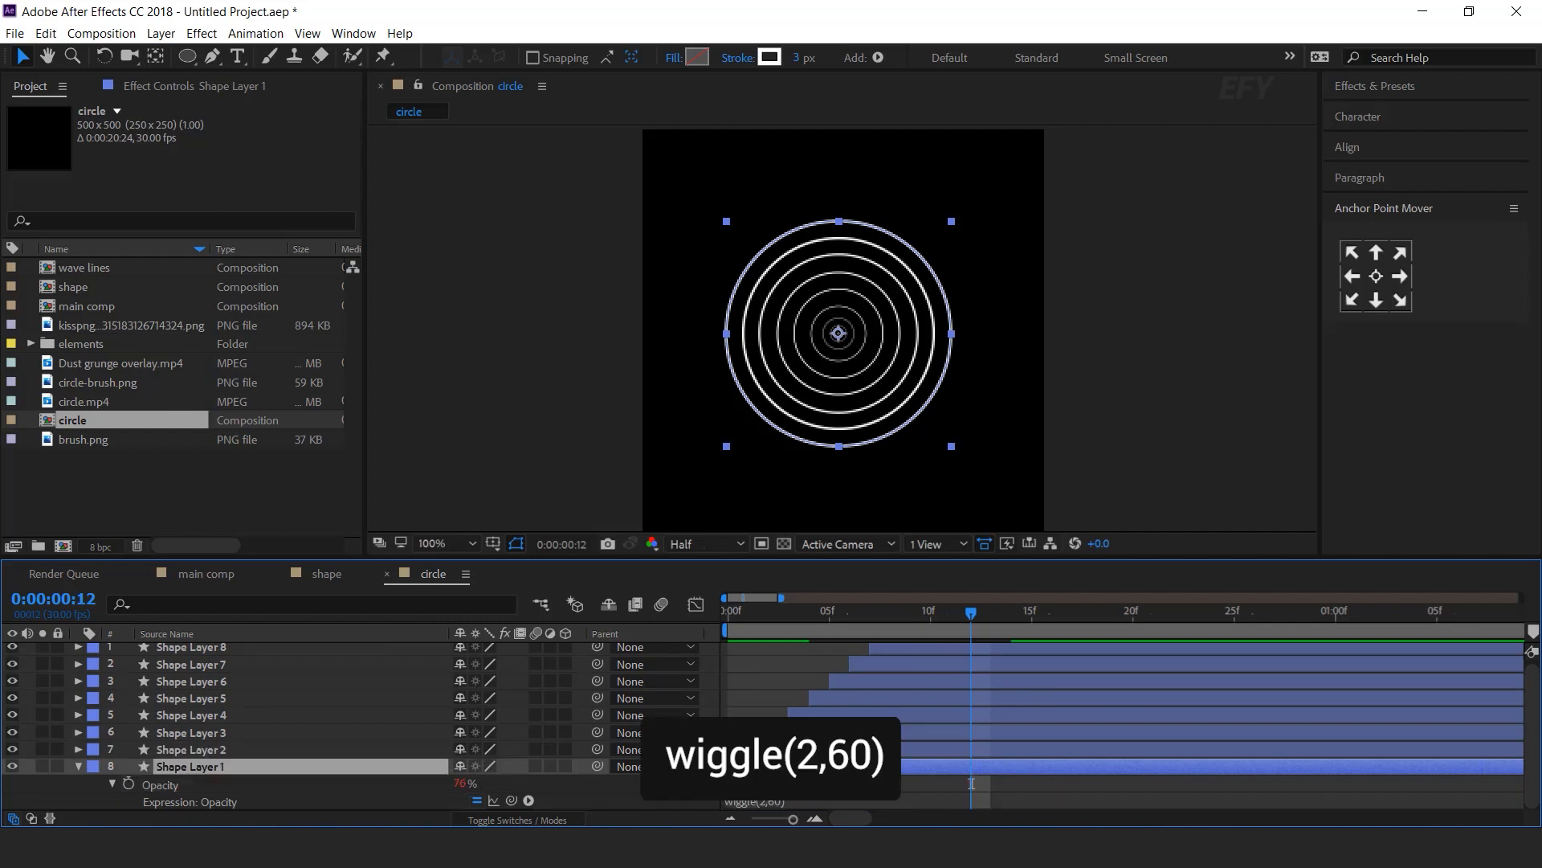
Copy only the Opacity expression from Shape Layer 1 to Shape Layers 2 through 8 and collapse Shape Layer 1
right_click(166, 783)
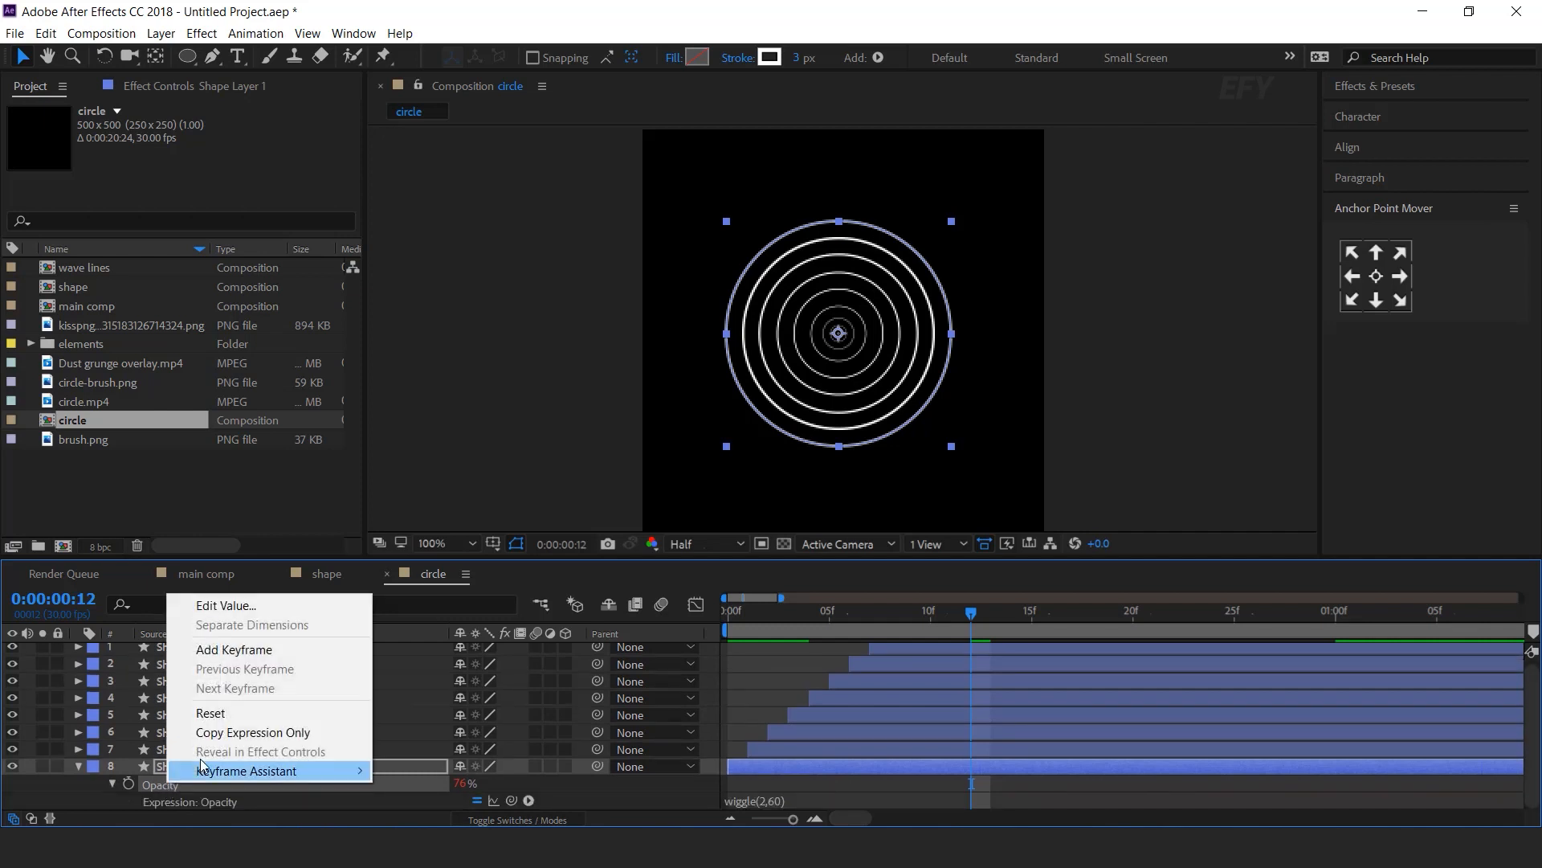
click(293, 733)
click(172, 749)
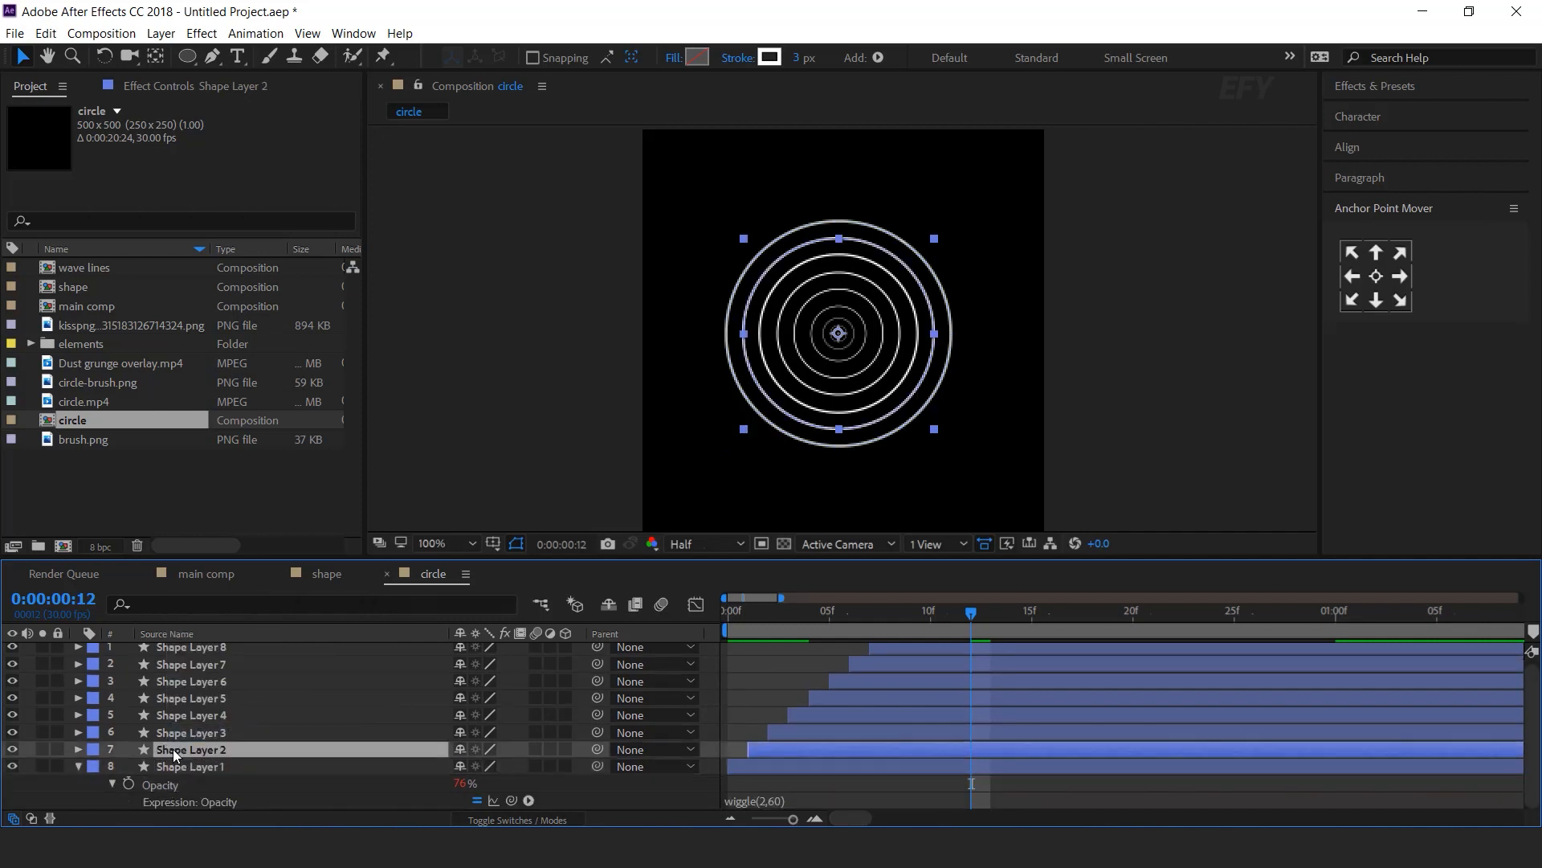
shift+click(190, 651)
key(ctrl+v)
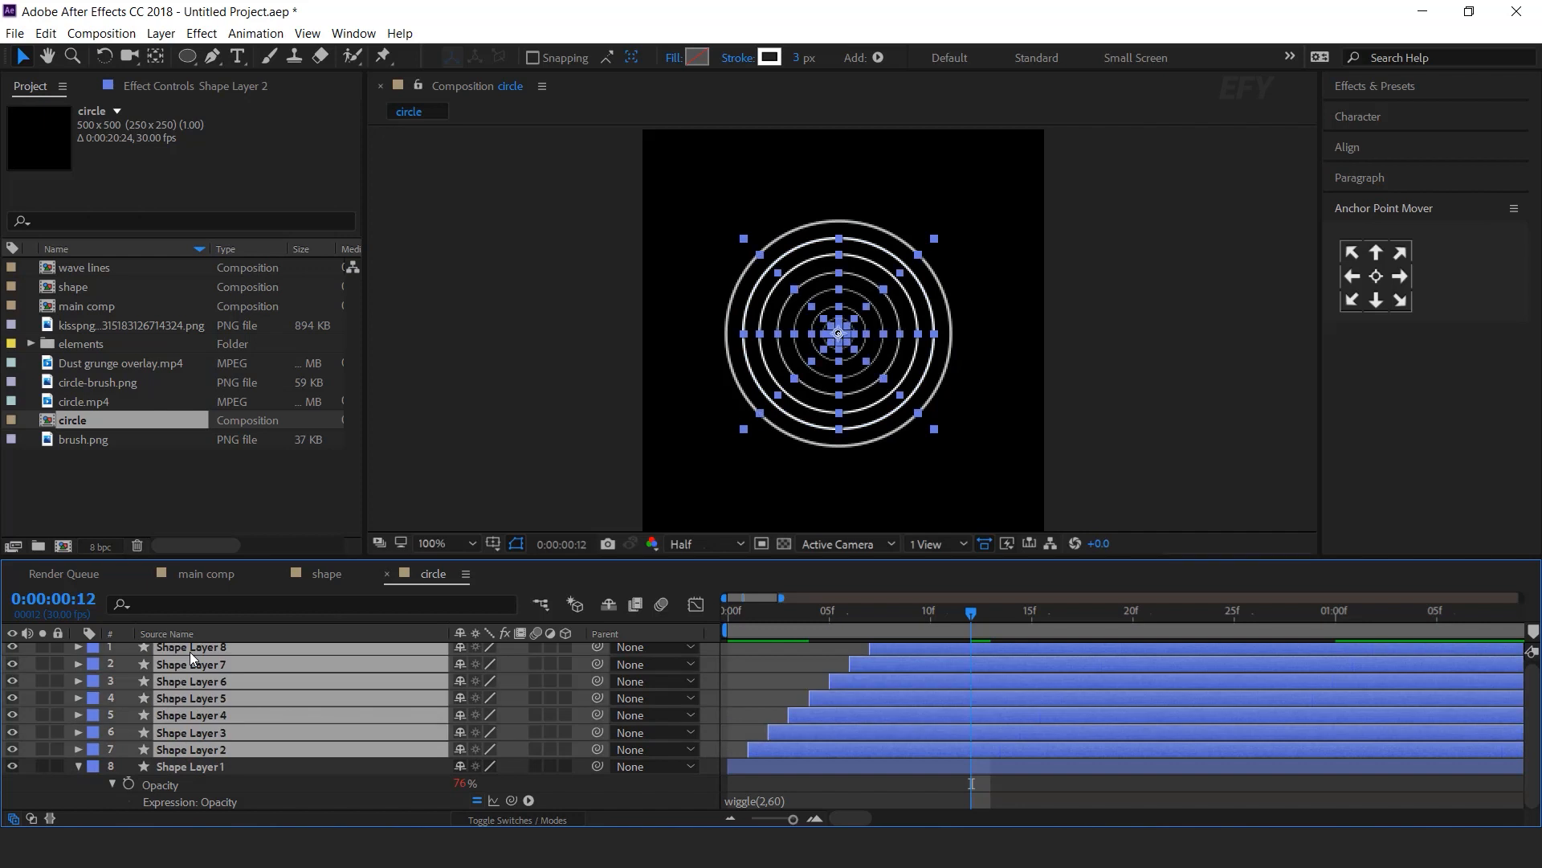
click(78, 768)
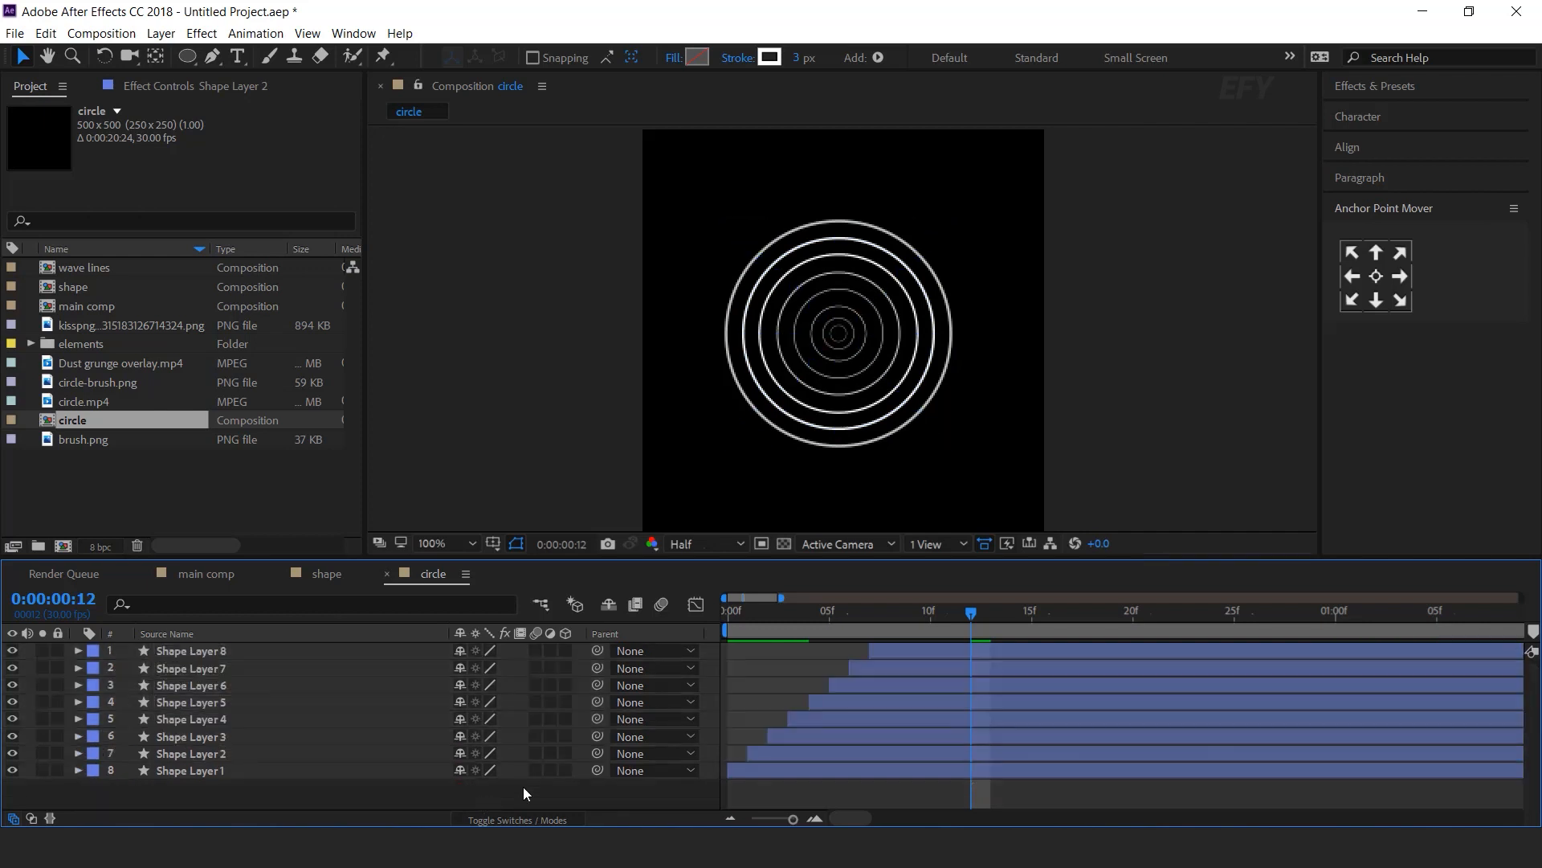
Preview the flickering opacity of the circles from the start of the composition
click(523, 787)
key(Home)
key(space)
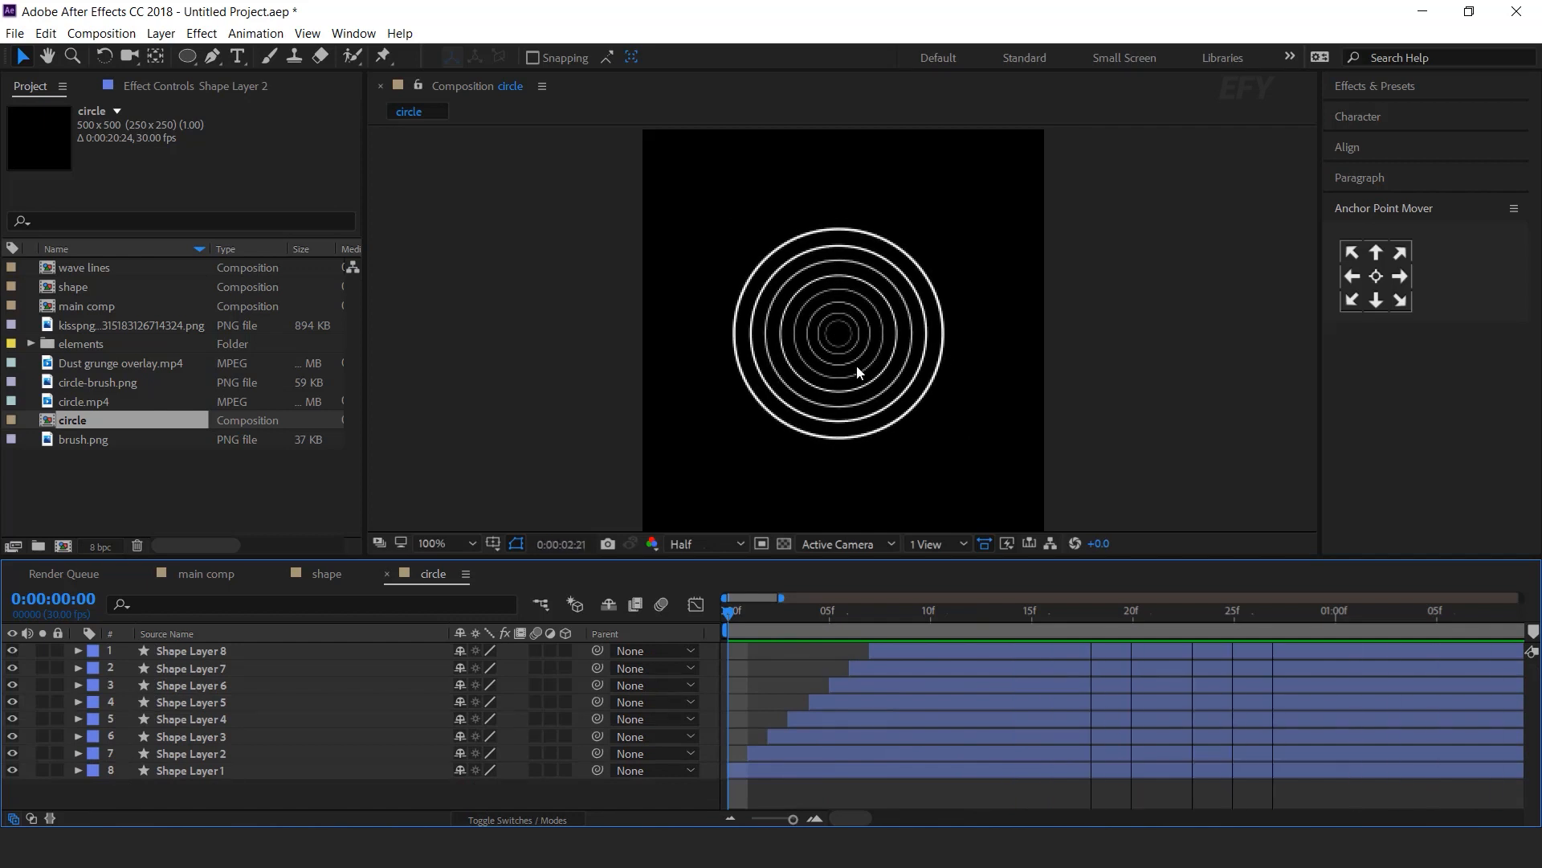
drag(927, 818, 771, 821)
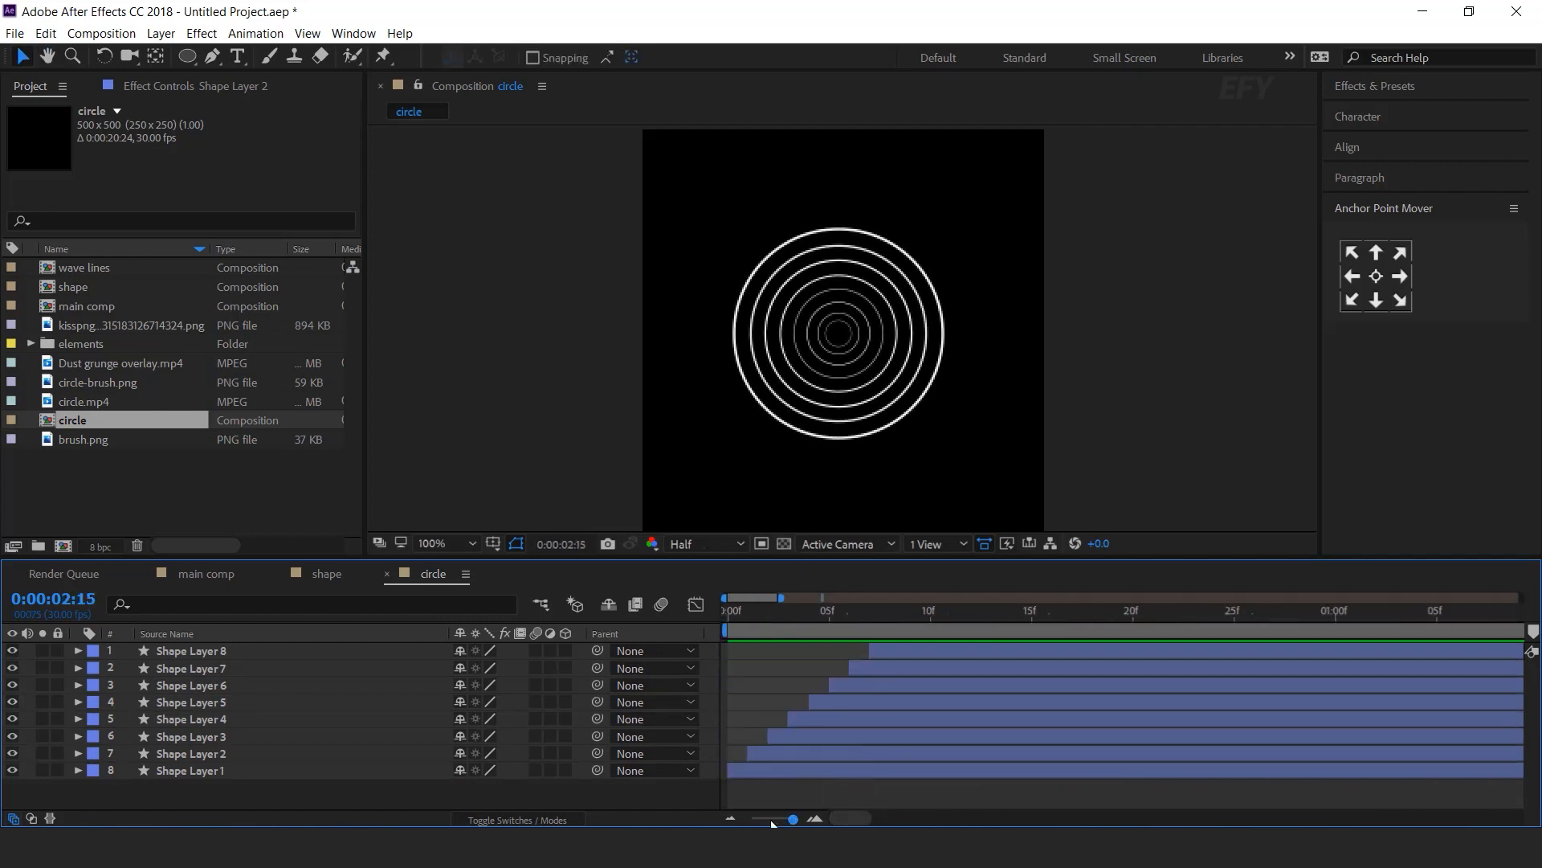
drag(788, 612, 981, 610)
Add a null object to the circle composition and parent all eight shape layers to it
right_click(652, 792)
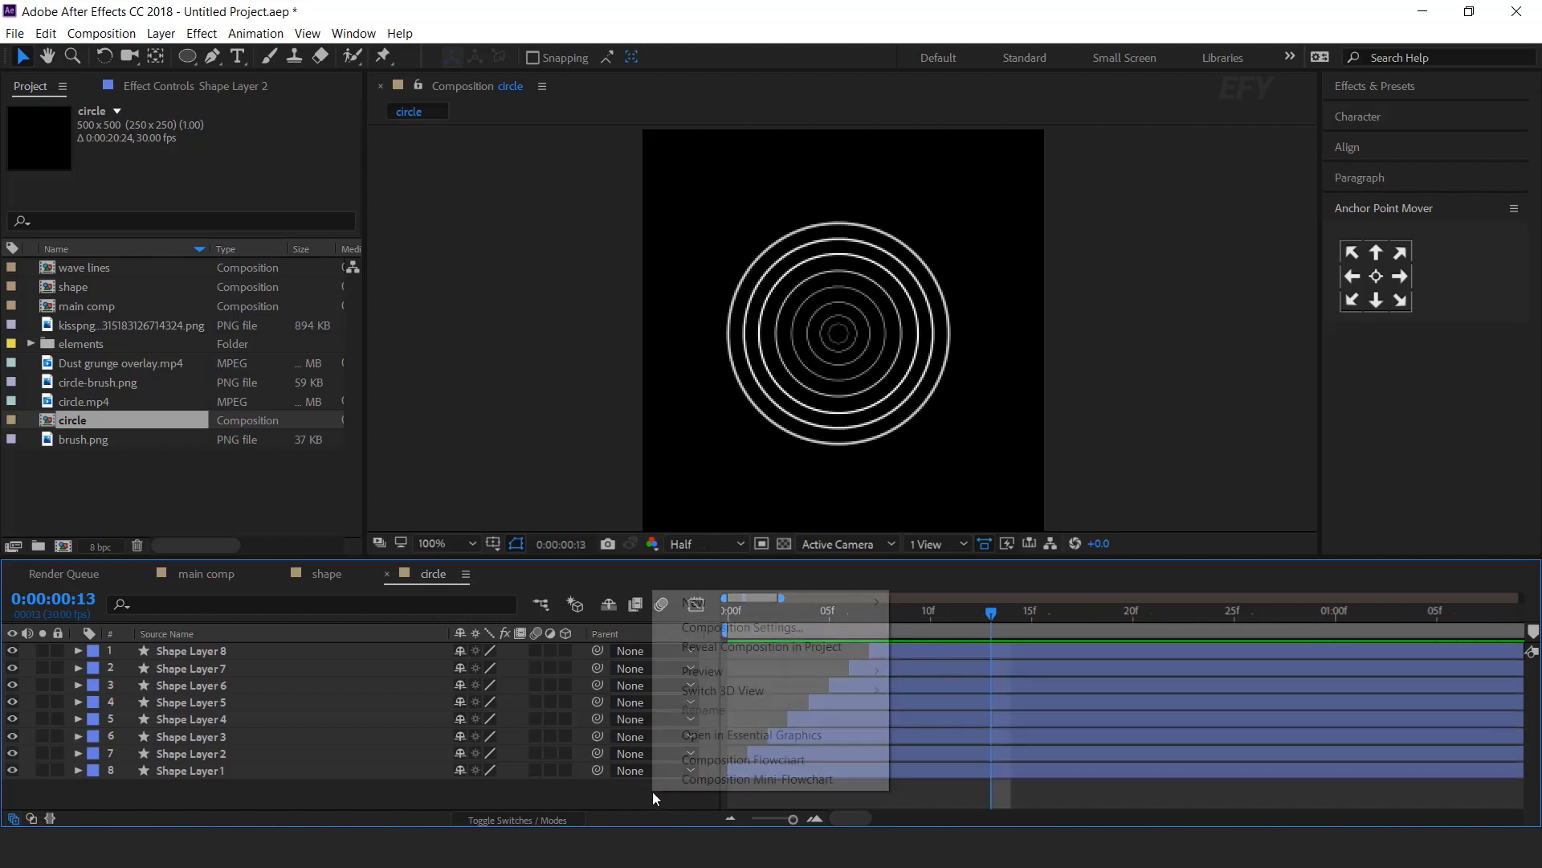
mouse_move(734, 598)
click(1012, 702)
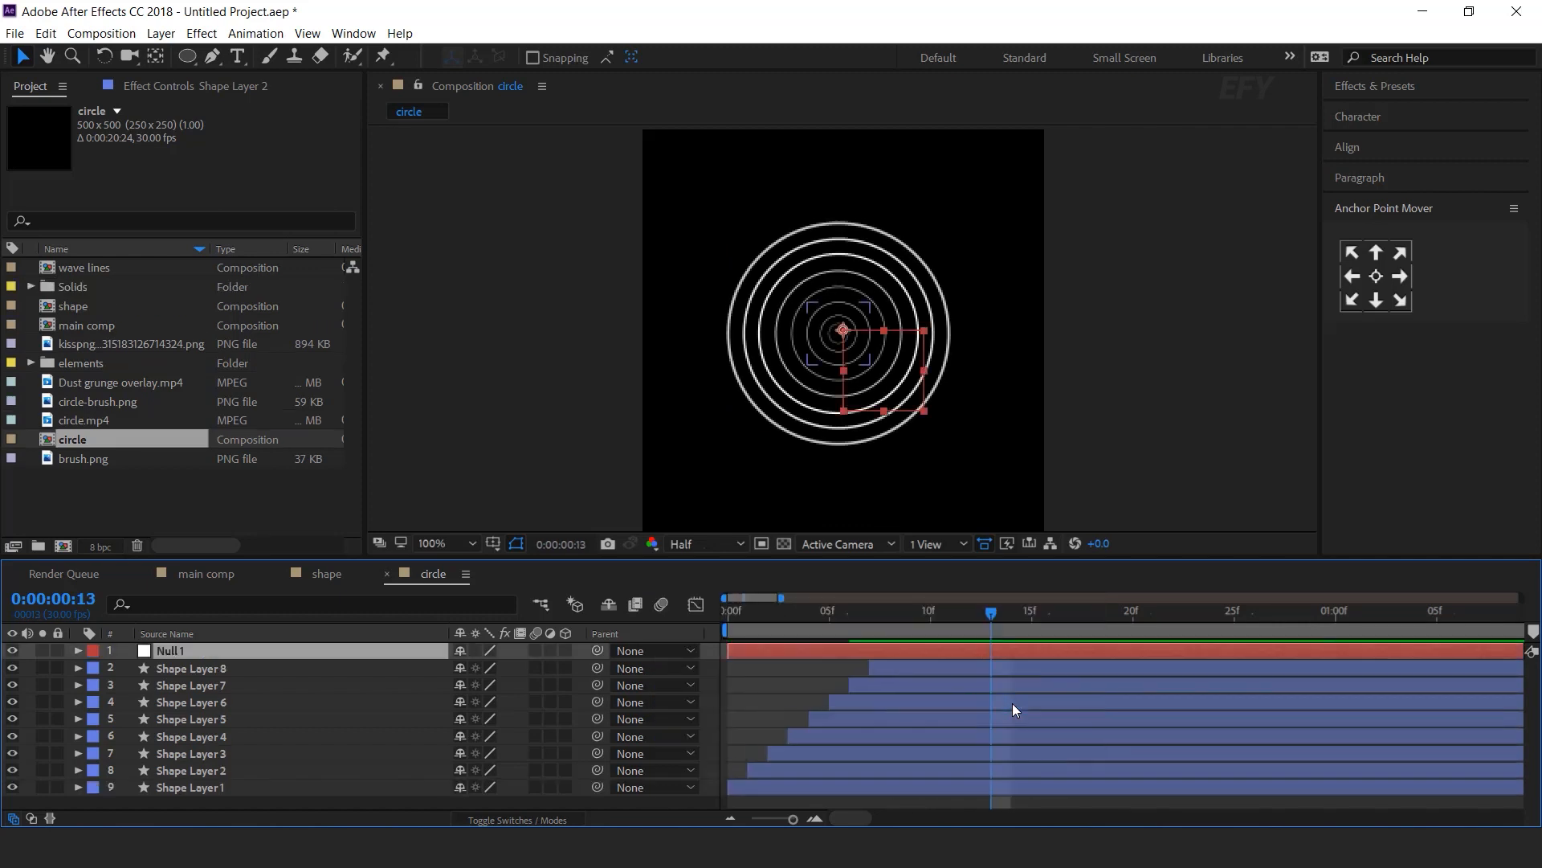
click(201, 668)
shift+click(221, 787)
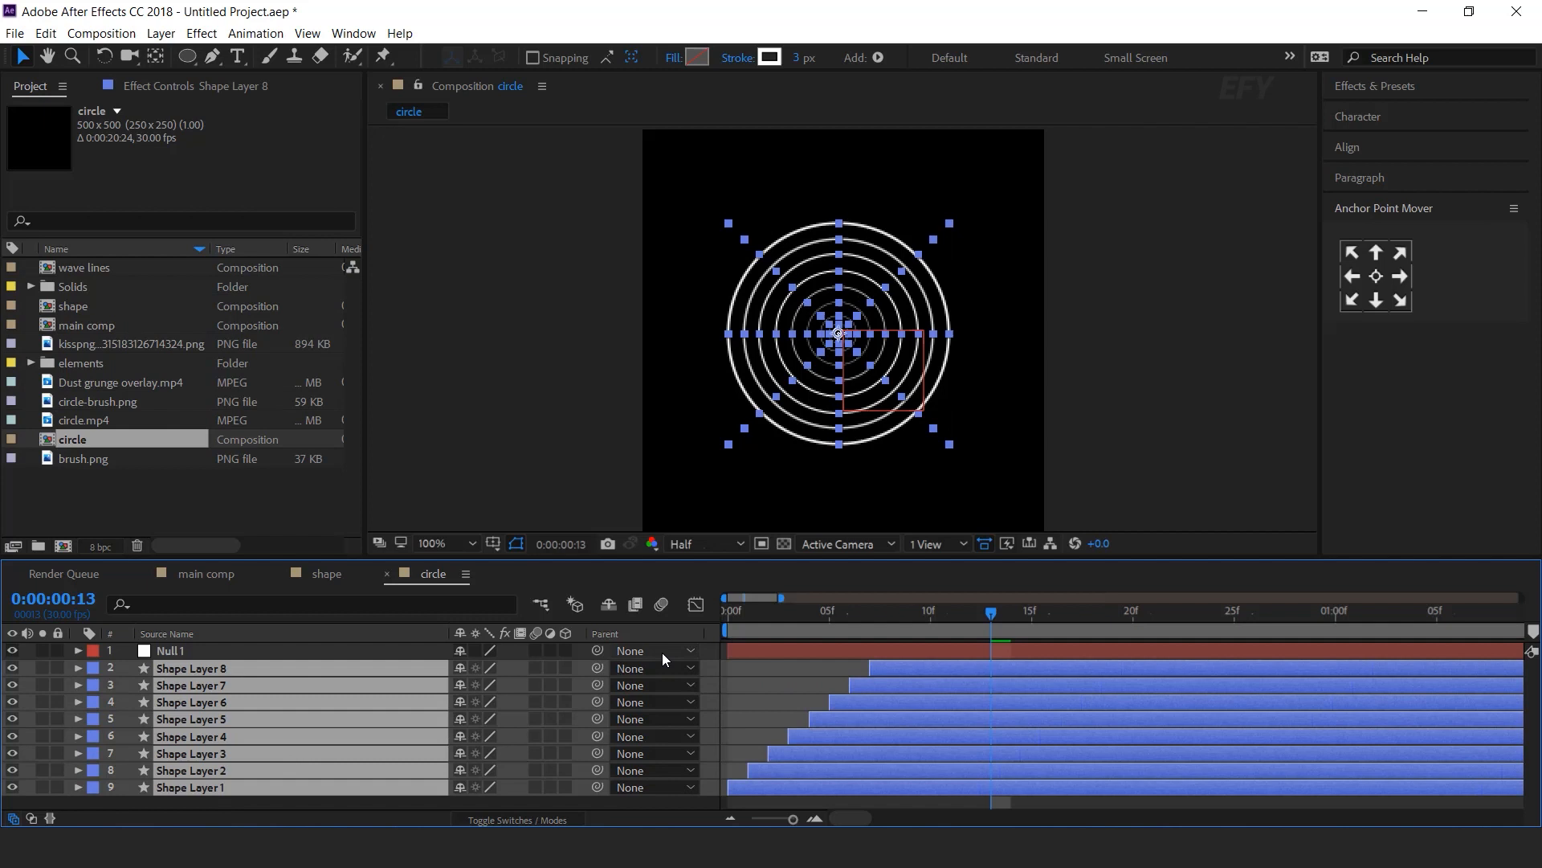
drag(588, 668, 155, 651)
Add the expression posterizeTime(9), wiggle(2,8) to the null's Position
click(199, 650)
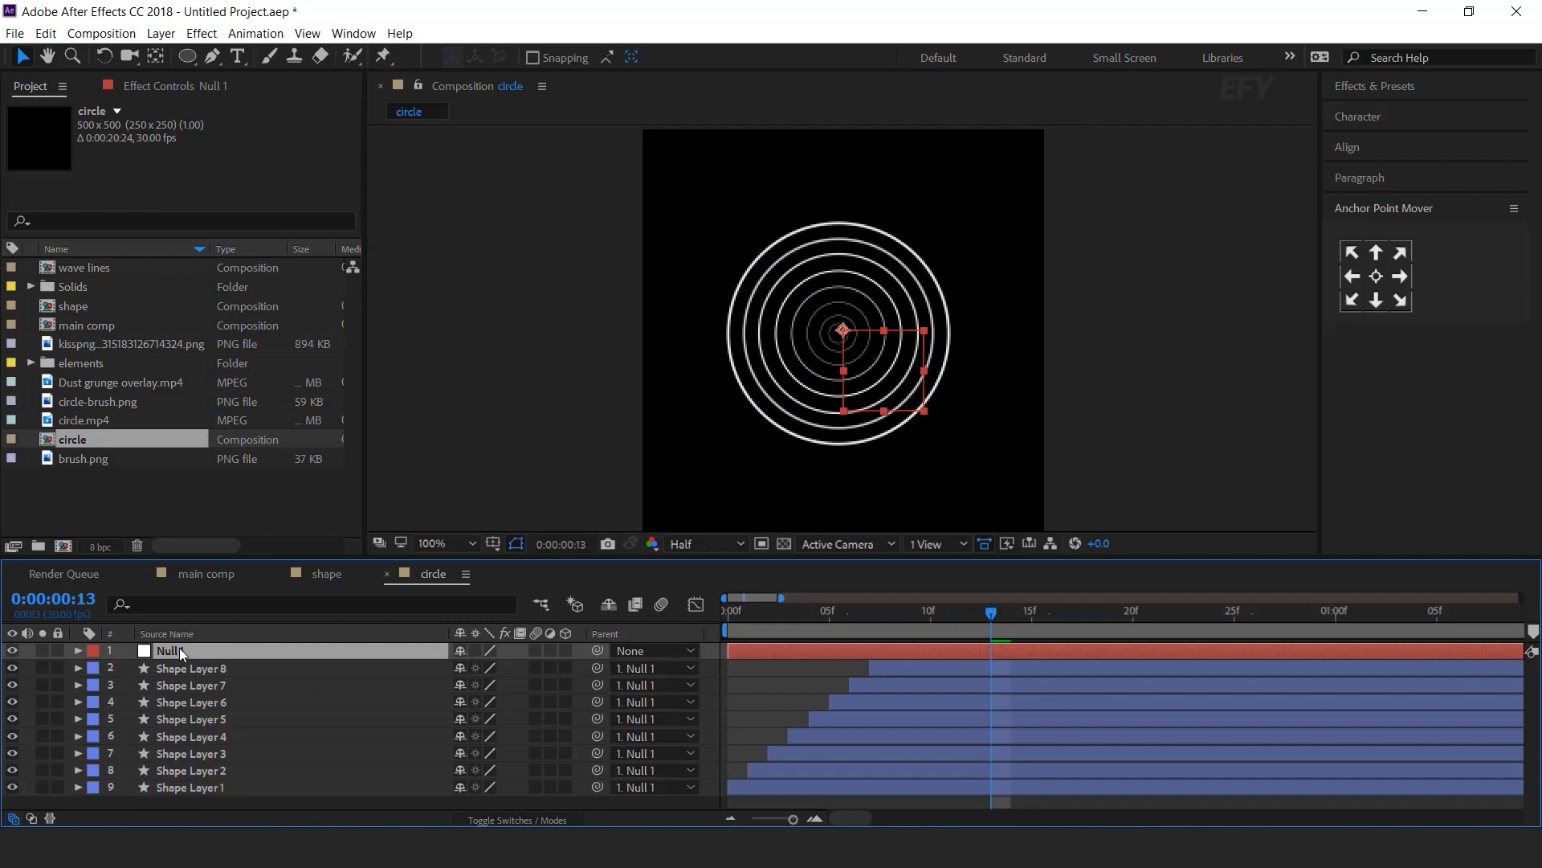
key(p)
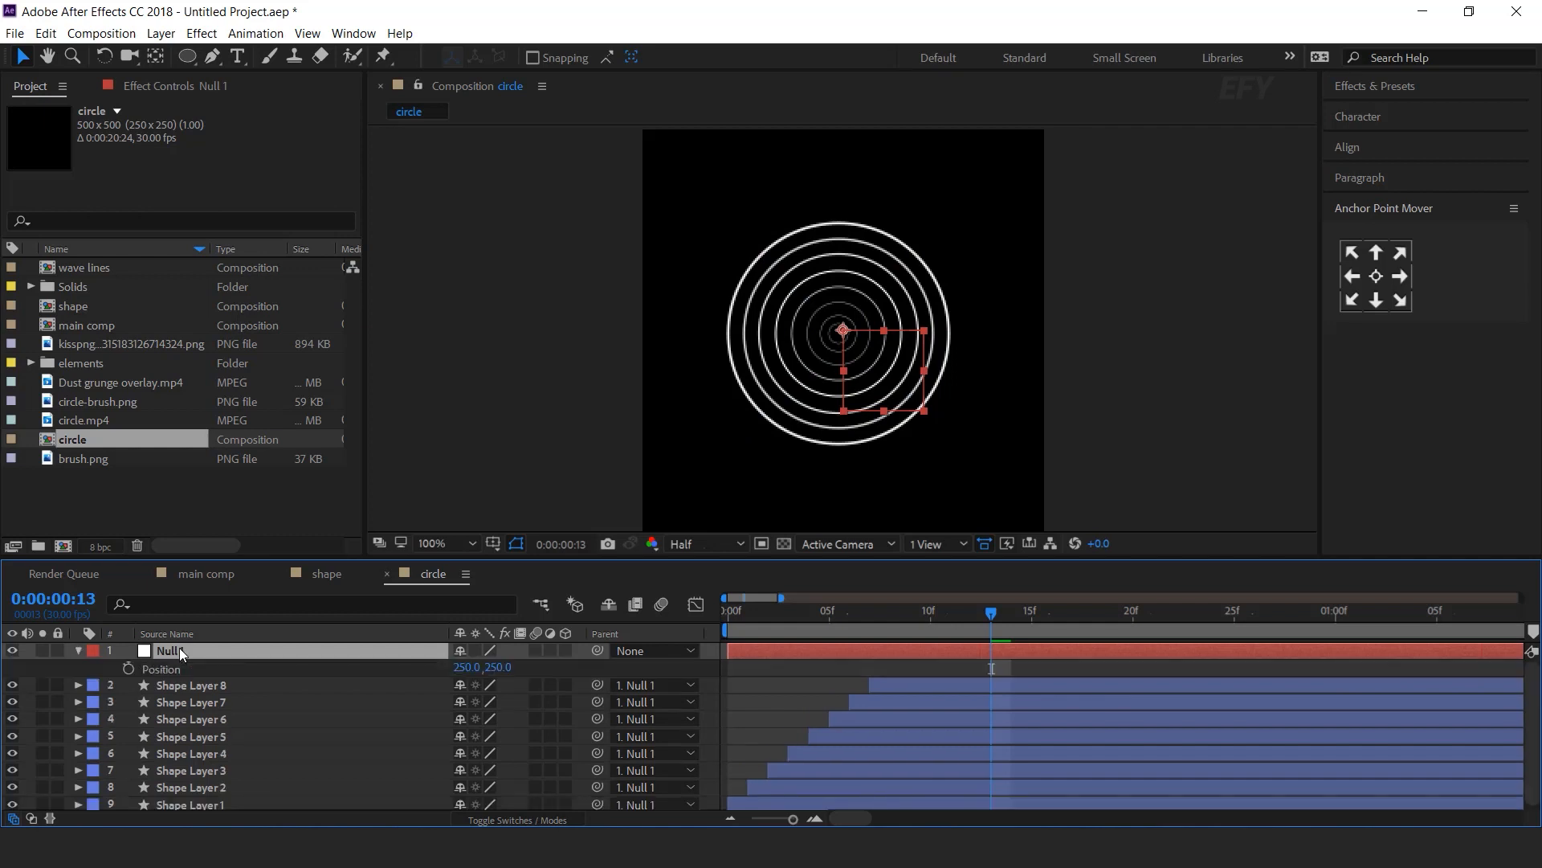
alt+click(131, 668)
text(p)
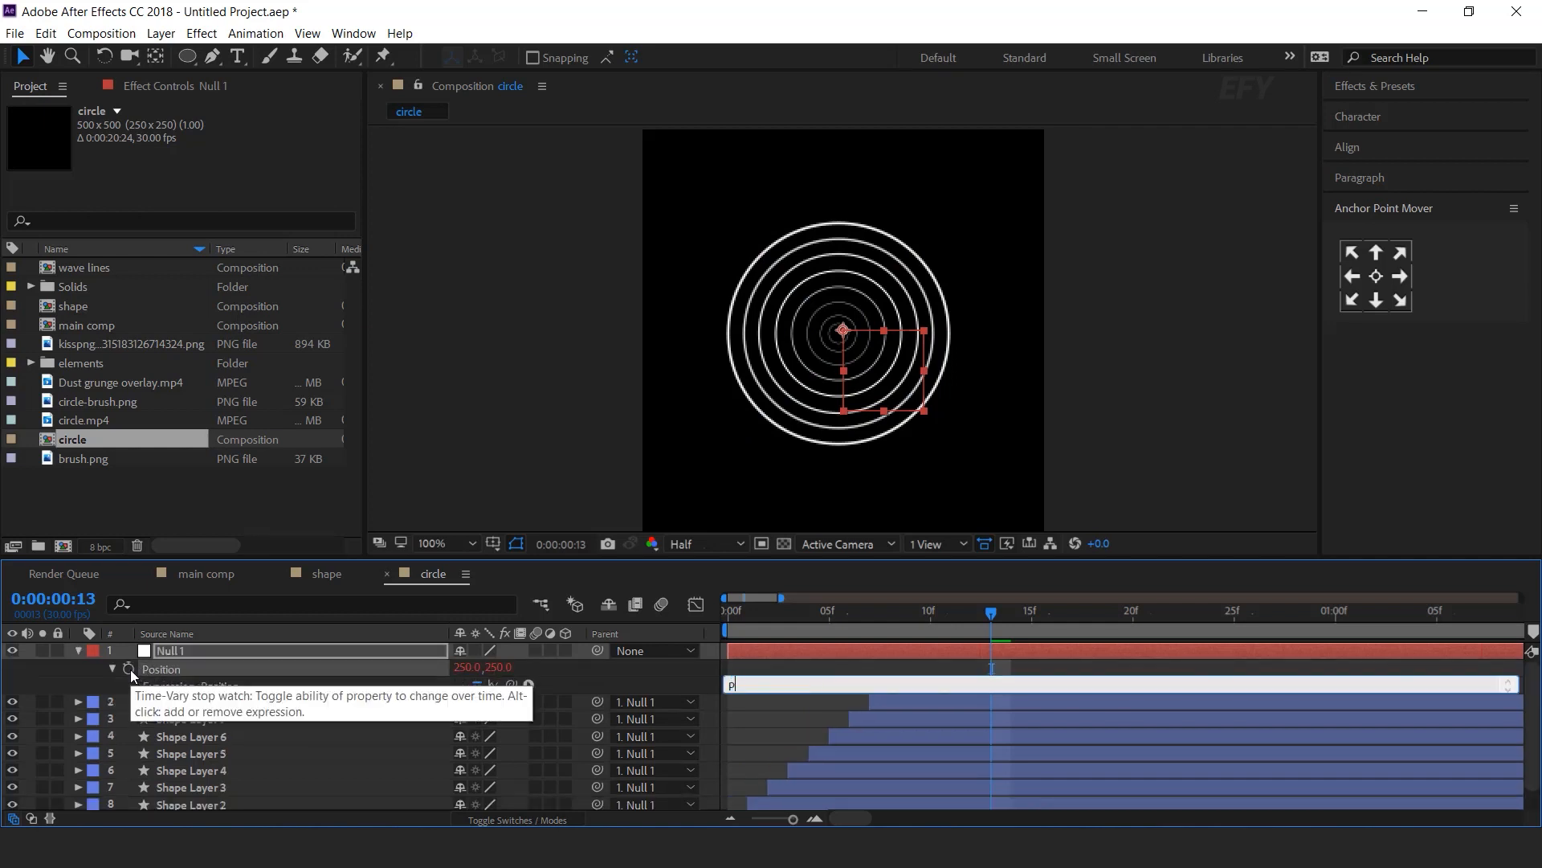
text(osterizeTime(9), wiggle()
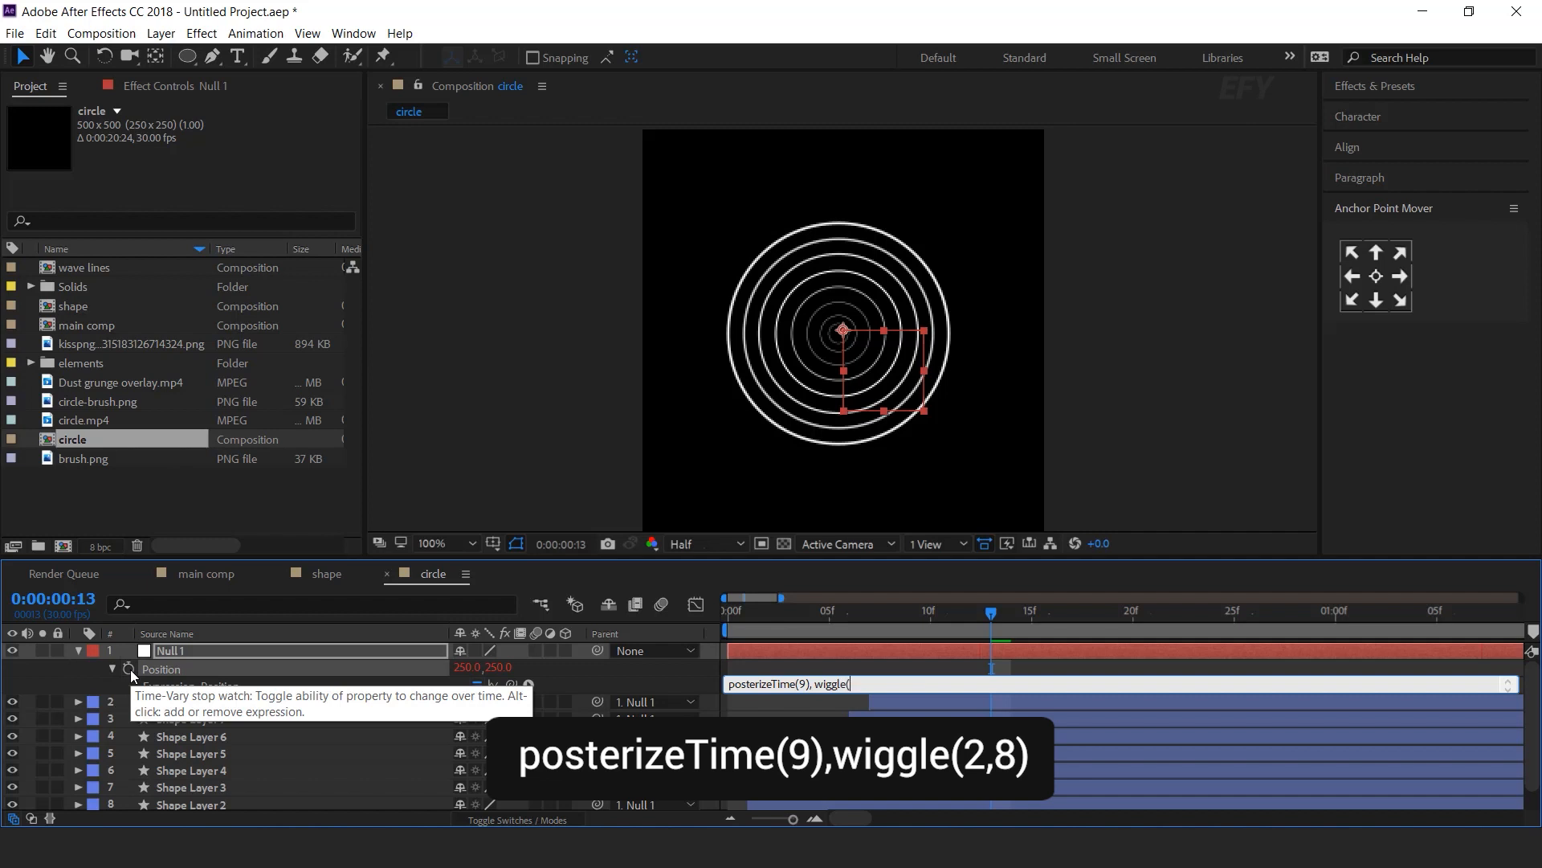
key(KP_Enter)
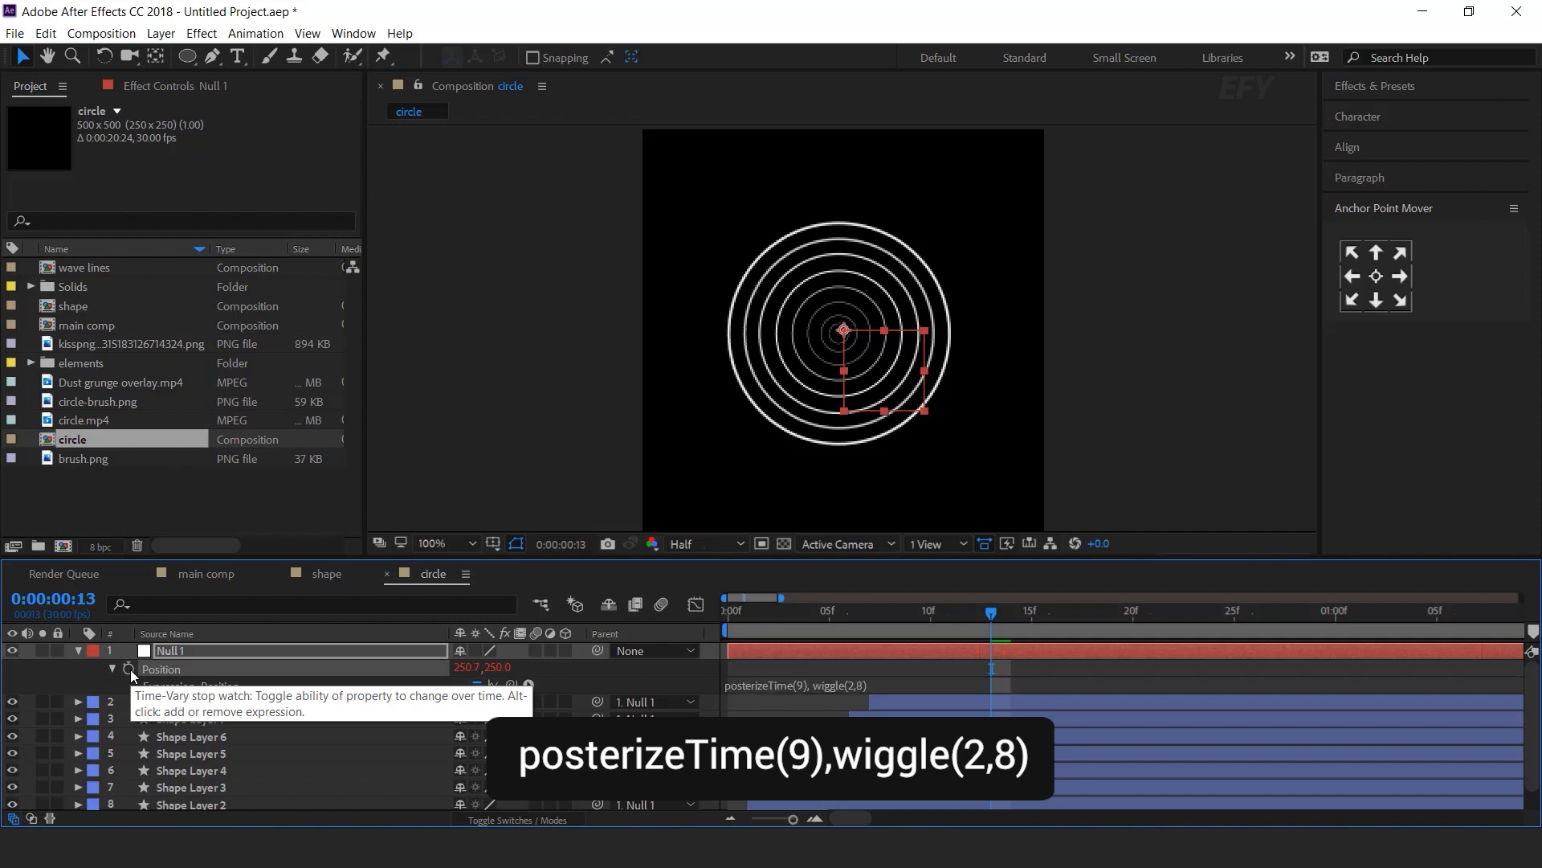
Preview the circles' position wiggle and collapse the null layer's properties
click(748, 621)
key(space)
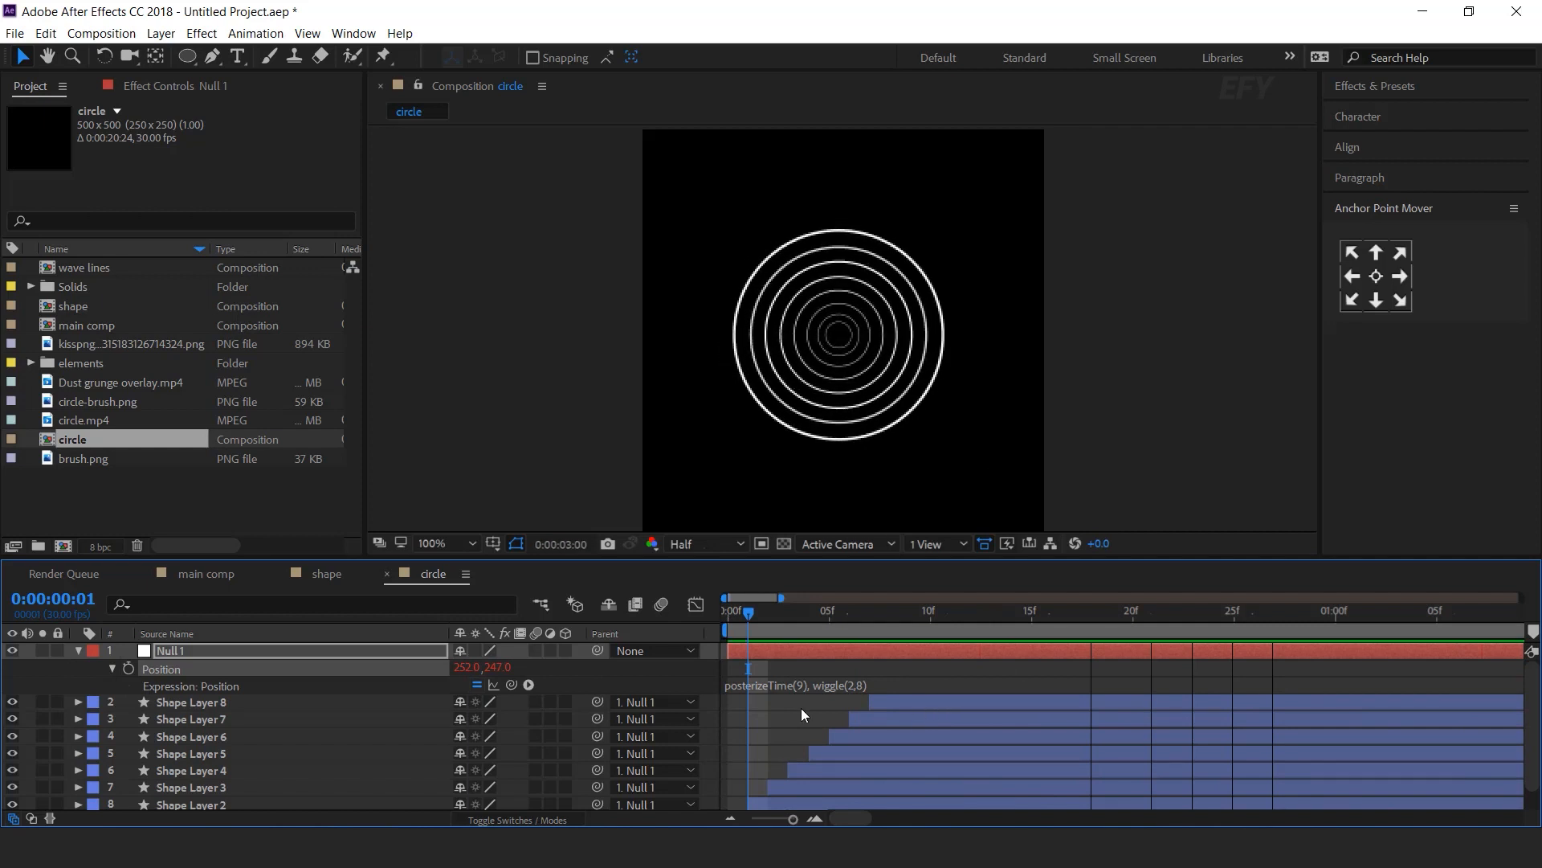
click(78, 652)
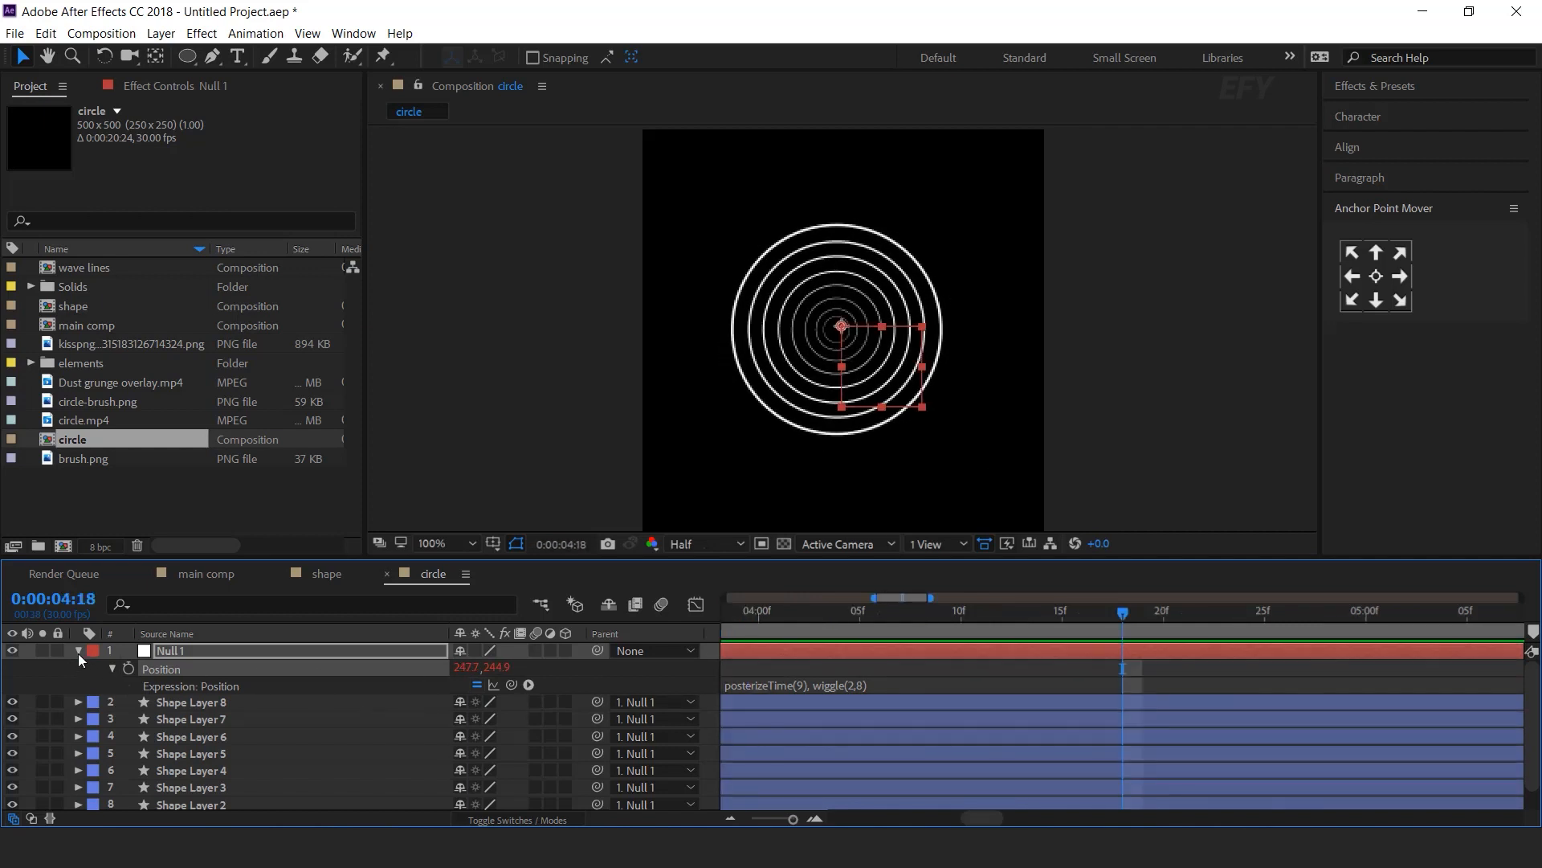
click(79, 651)
Close the circle composition and add it as the uppermost layer of main comp
click(387, 574)
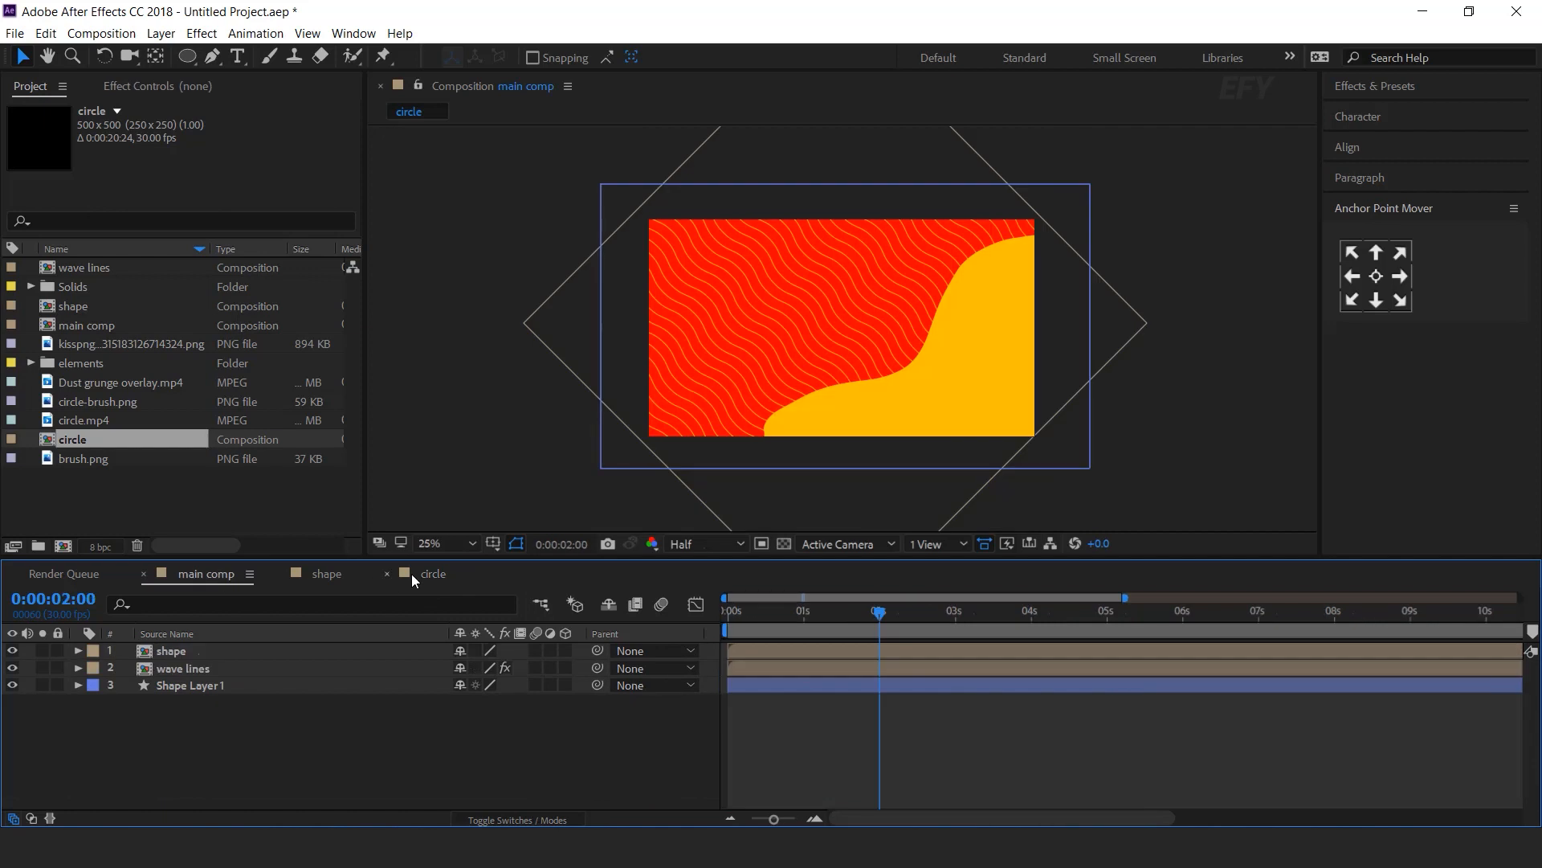
click(108, 491)
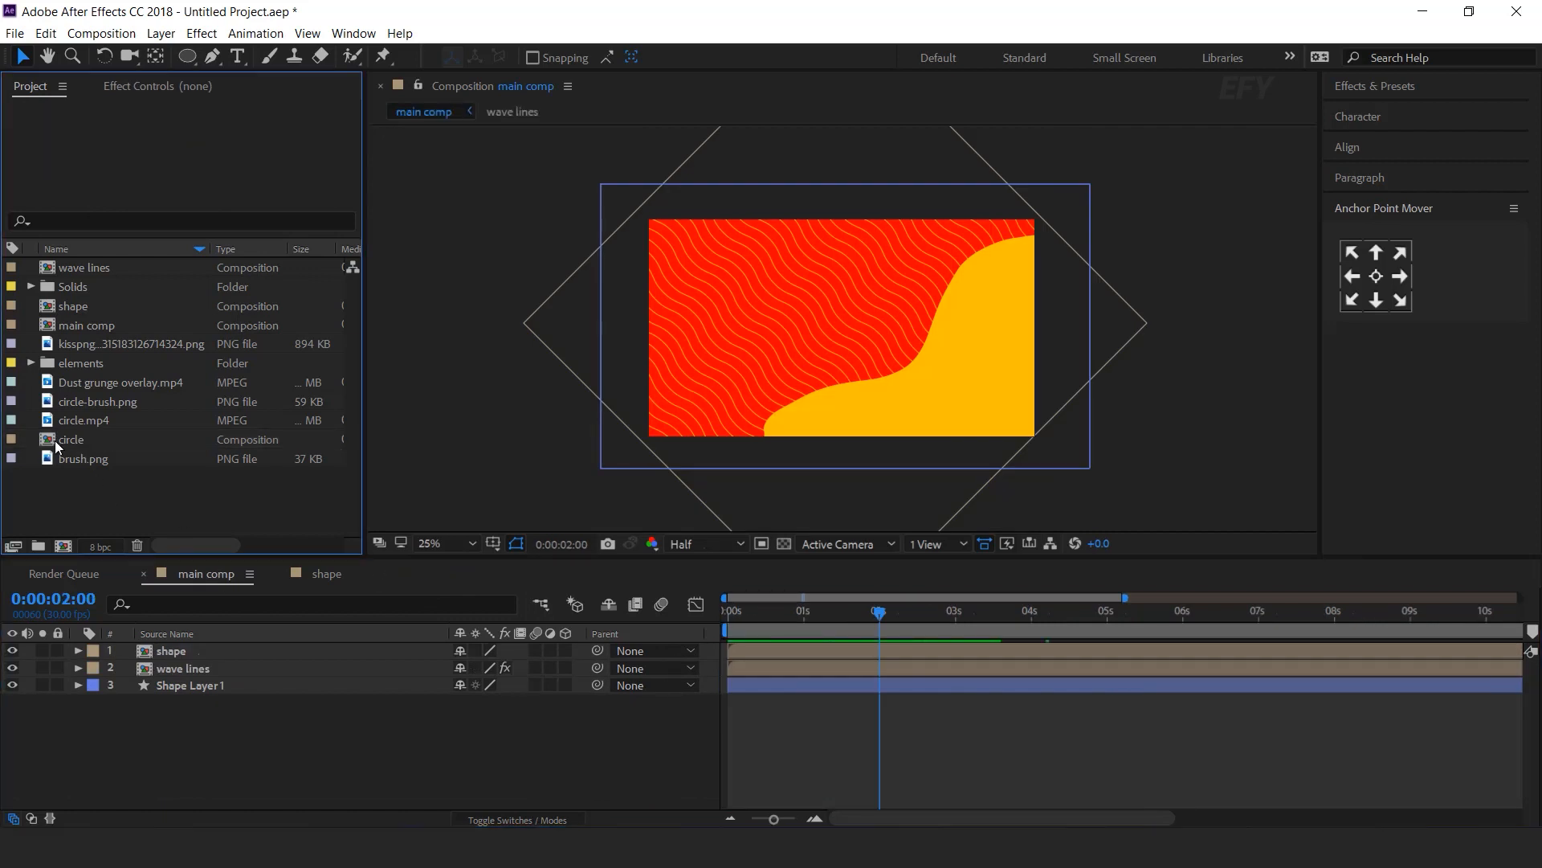
click(74, 442)
drag(137, 494, 207, 642)
Position the circle layer over the lower edge of the yellow shape and set its Scale to 126%
drag(842, 394, 830, 385)
key(s)
drag(520, 667, 547, 666)
key(period)
key(period)
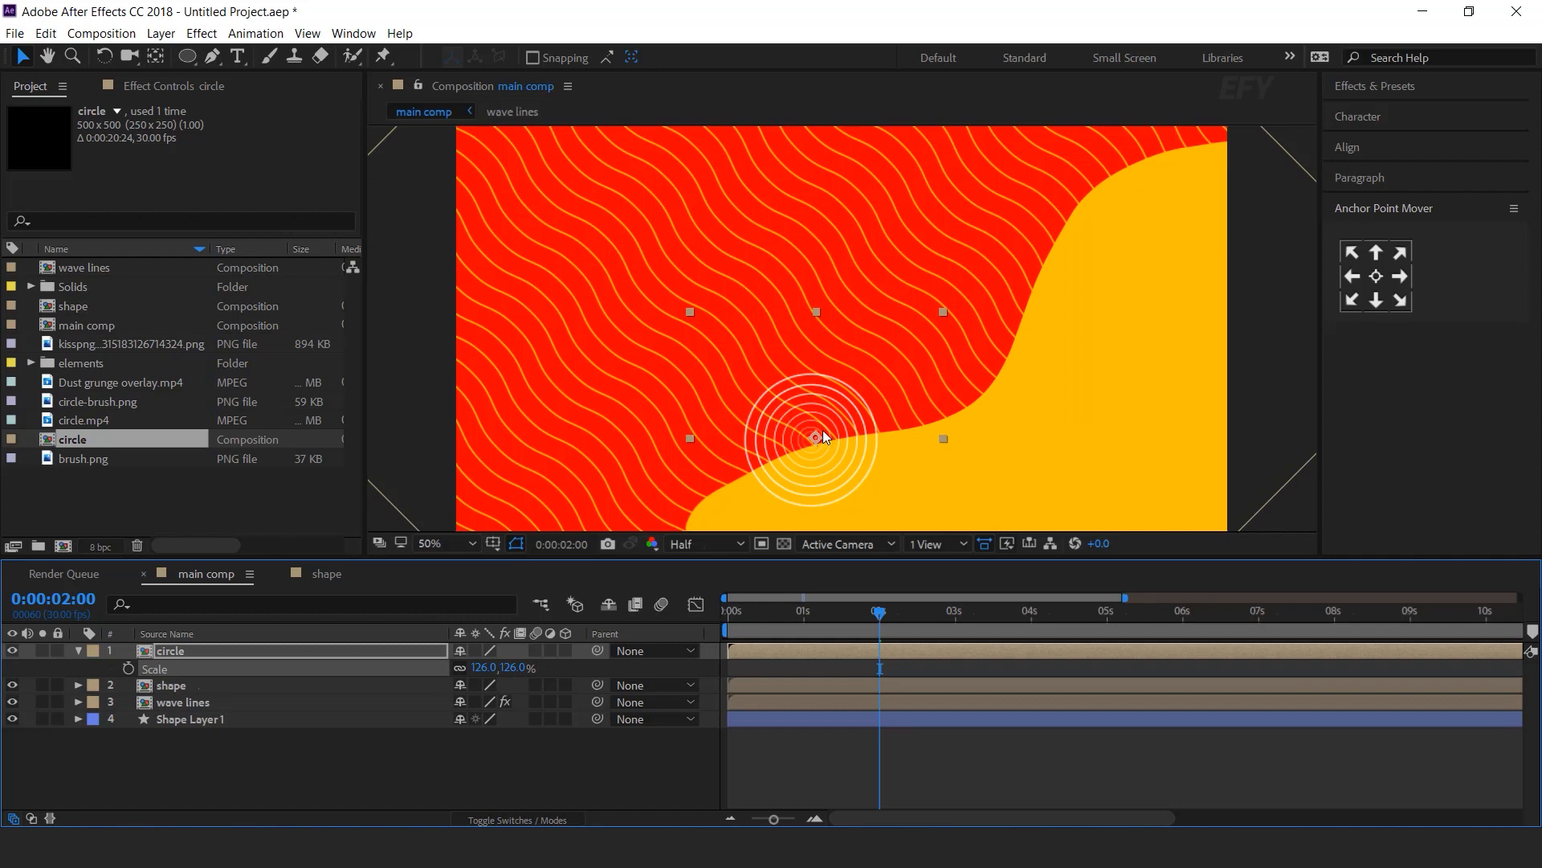
Shift the circles slightly left along the yellow edge and move the circle layer directly beneath the shape layer
drag(818, 437, 792, 436)
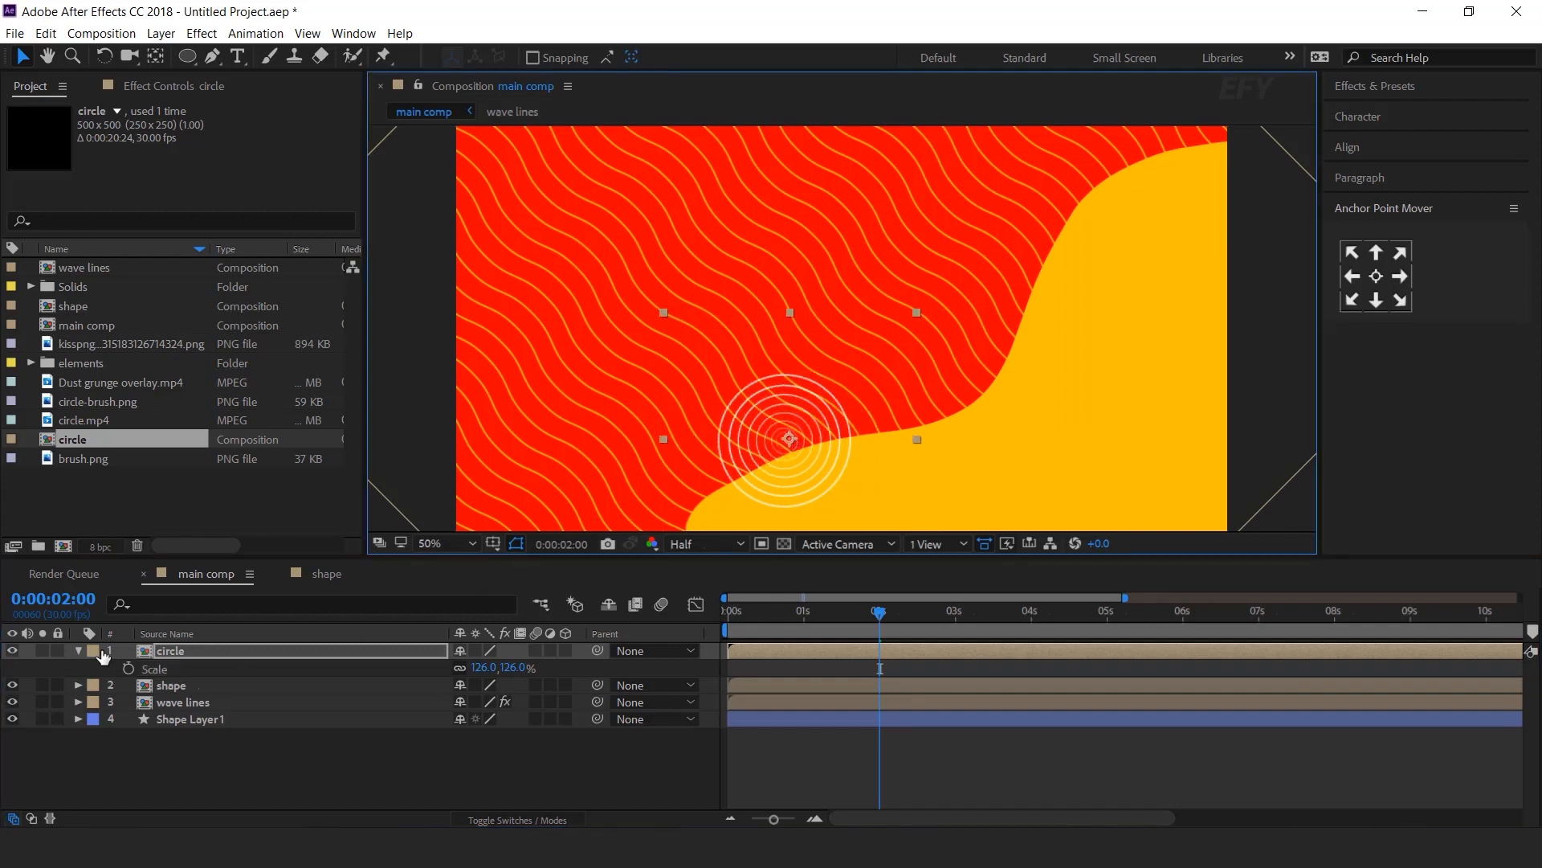
click(78, 653)
drag(176, 652, 210, 675)
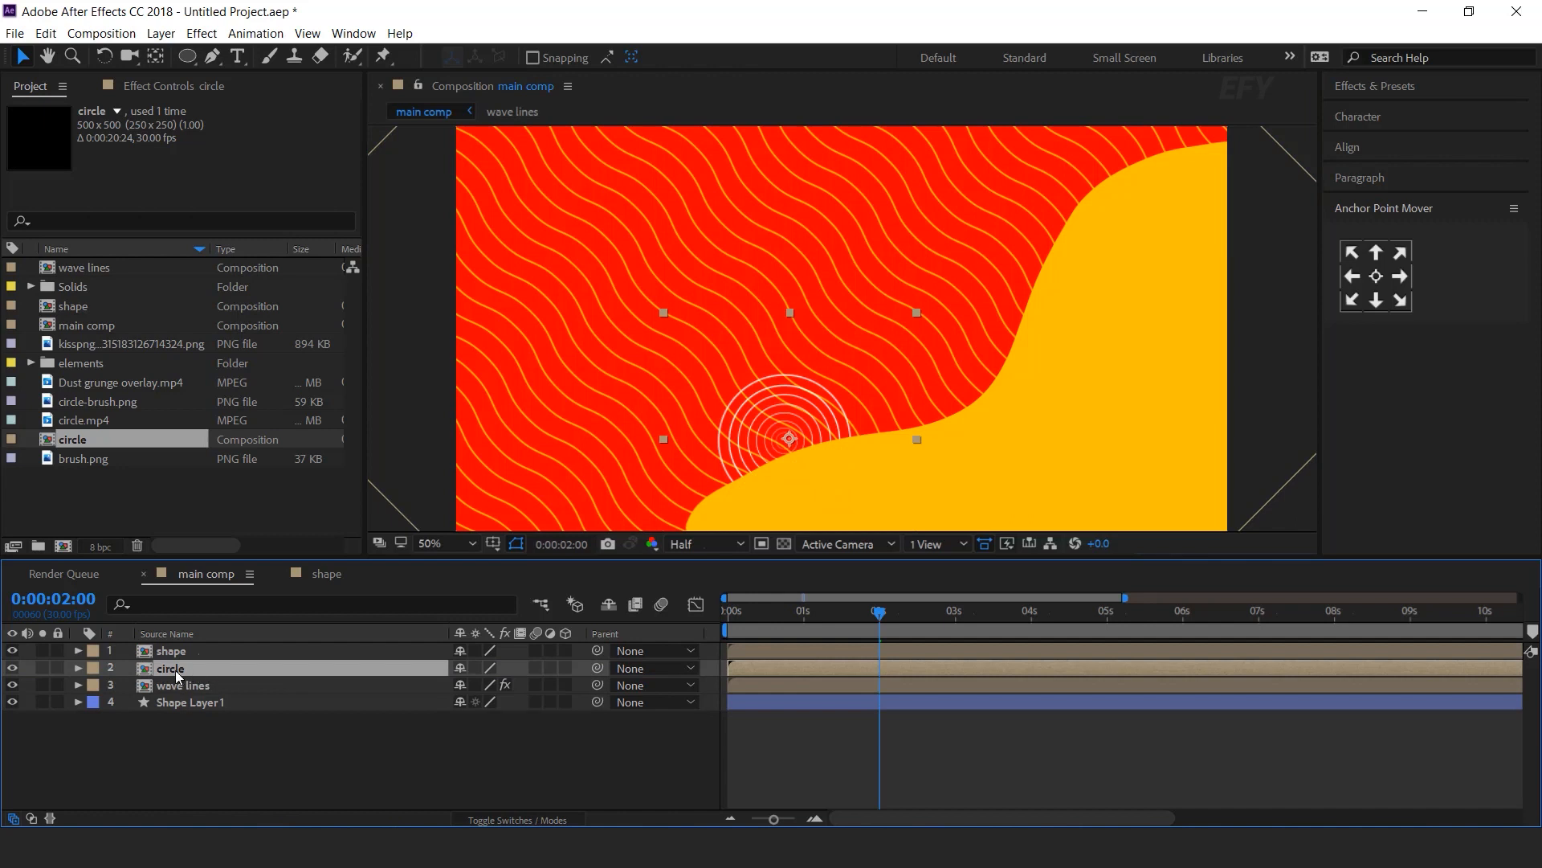
Apply a Fill effect to the circle layer and set its color to yellow #FFC705
key(ctrl+space)
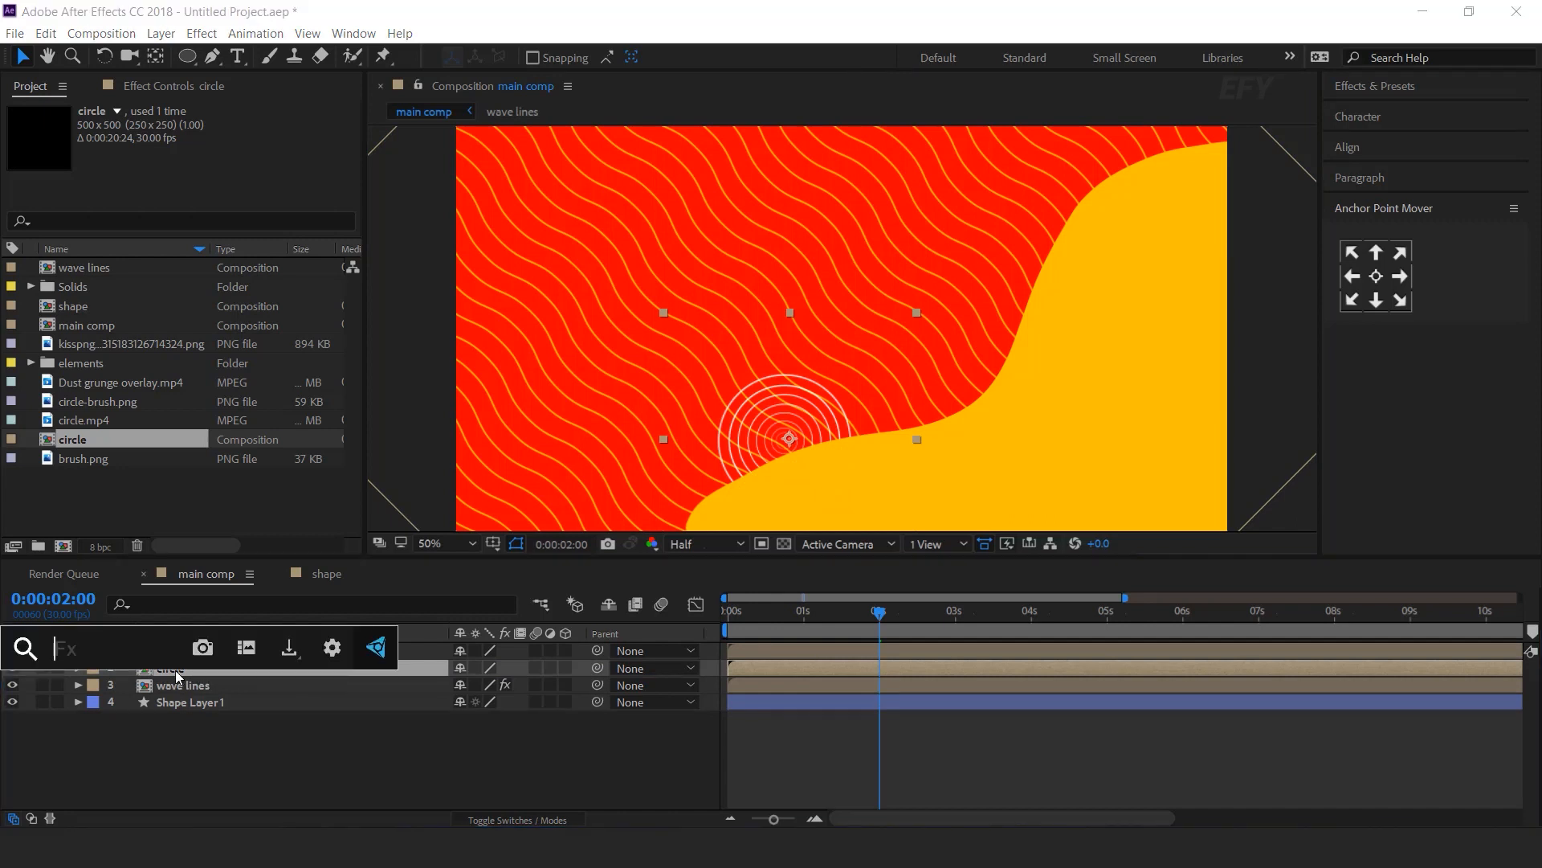
text(fil)
click(178, 670)
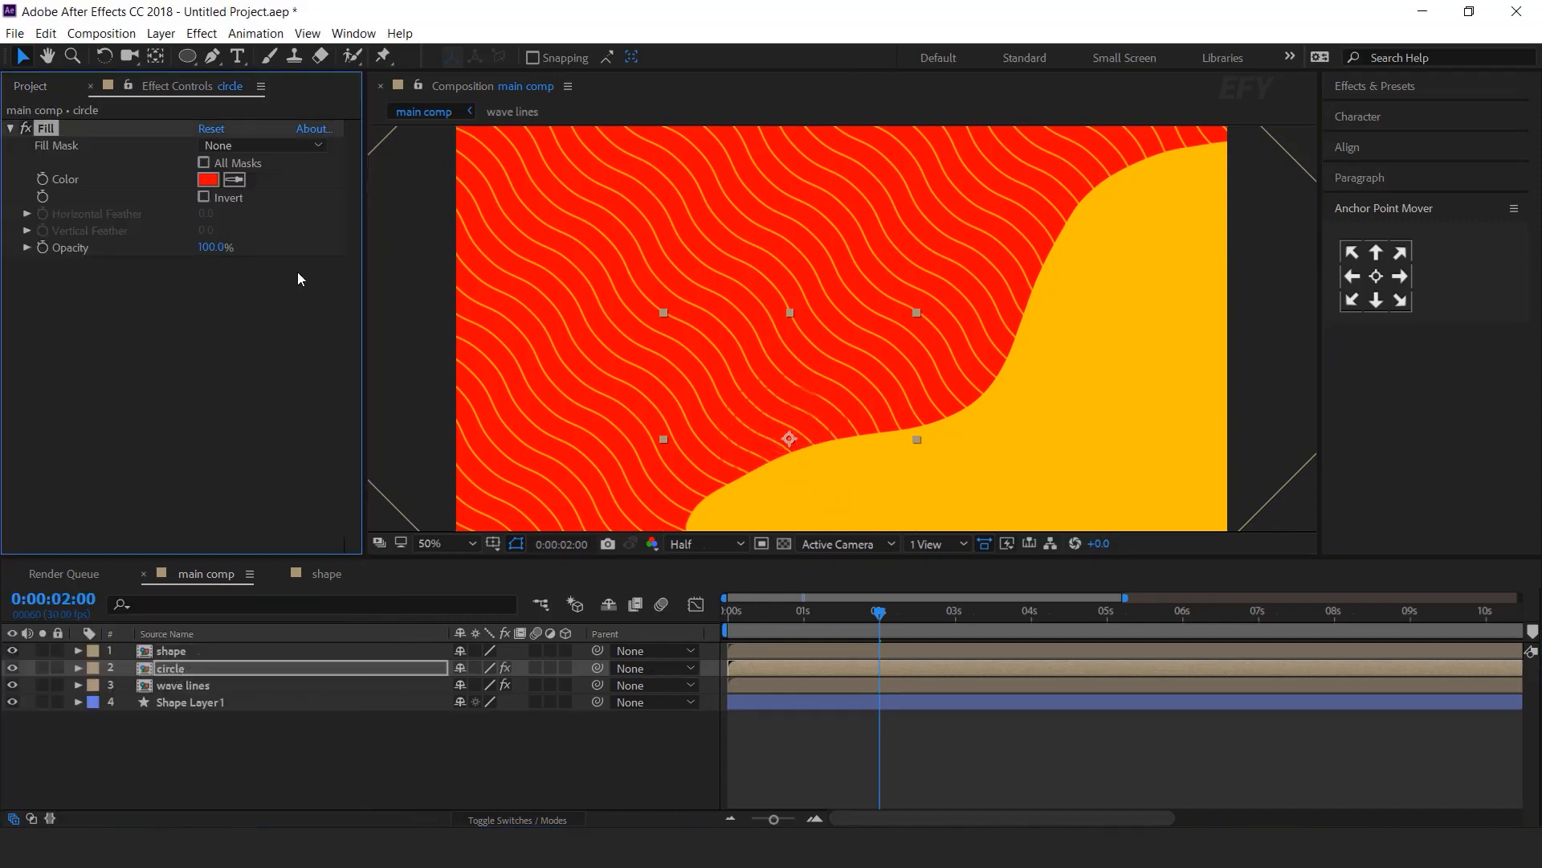
click(208, 179)
drag(321, 303, 322, 358)
drag(276, 204, 295, 132)
click(480, 135)
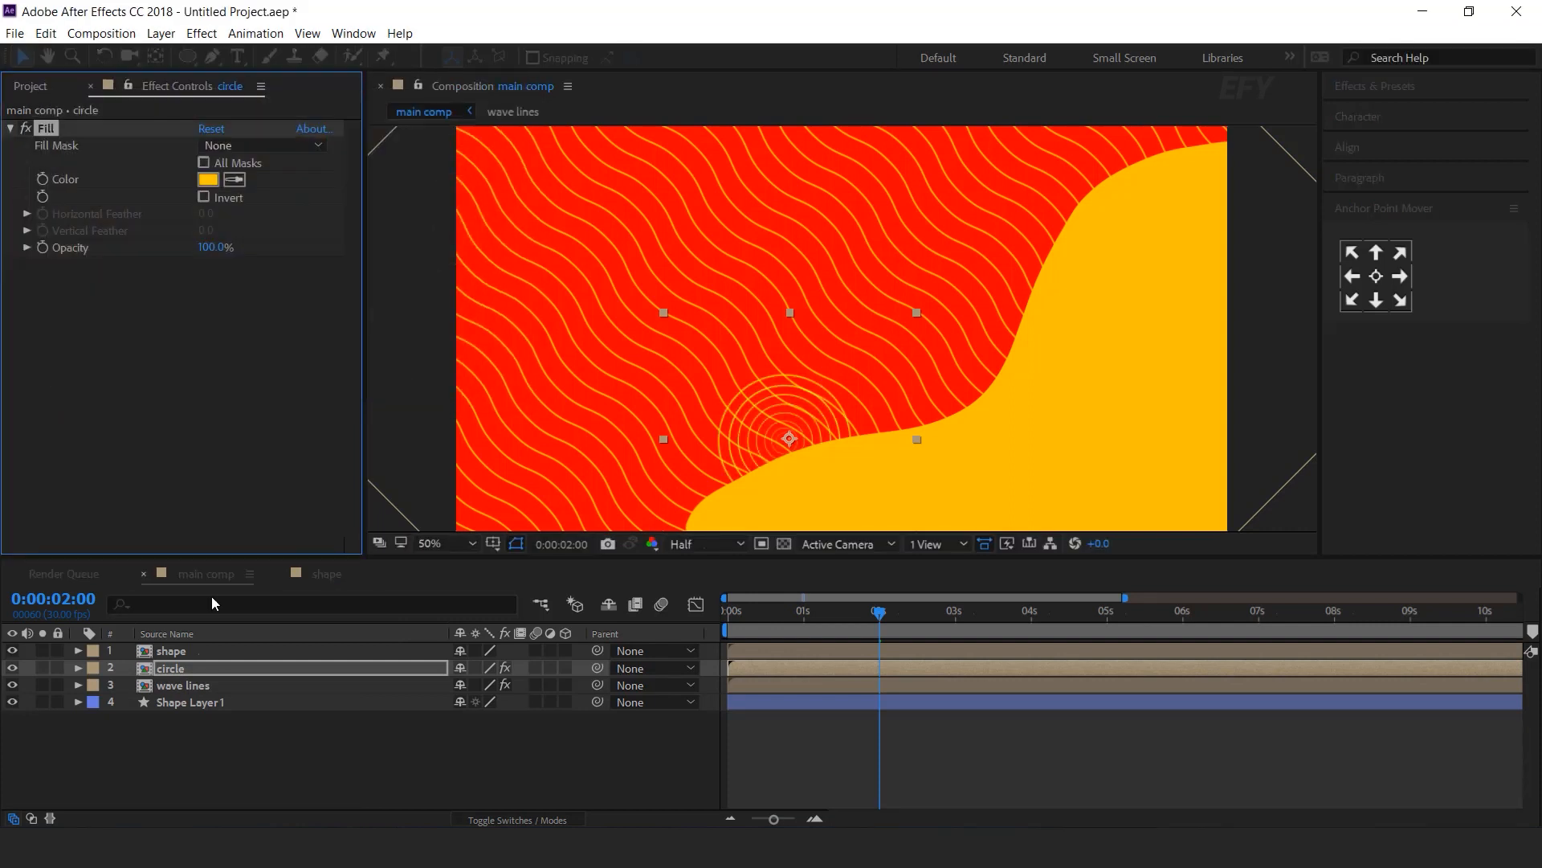
Duplicate the circle layer and move the copy to the upper curve of the yellow shape's edge
click(186, 669)
key(ctrl+d)
drag(788, 451, 1077, 207)
key(Return)
scroll(980, 331, down, 2)
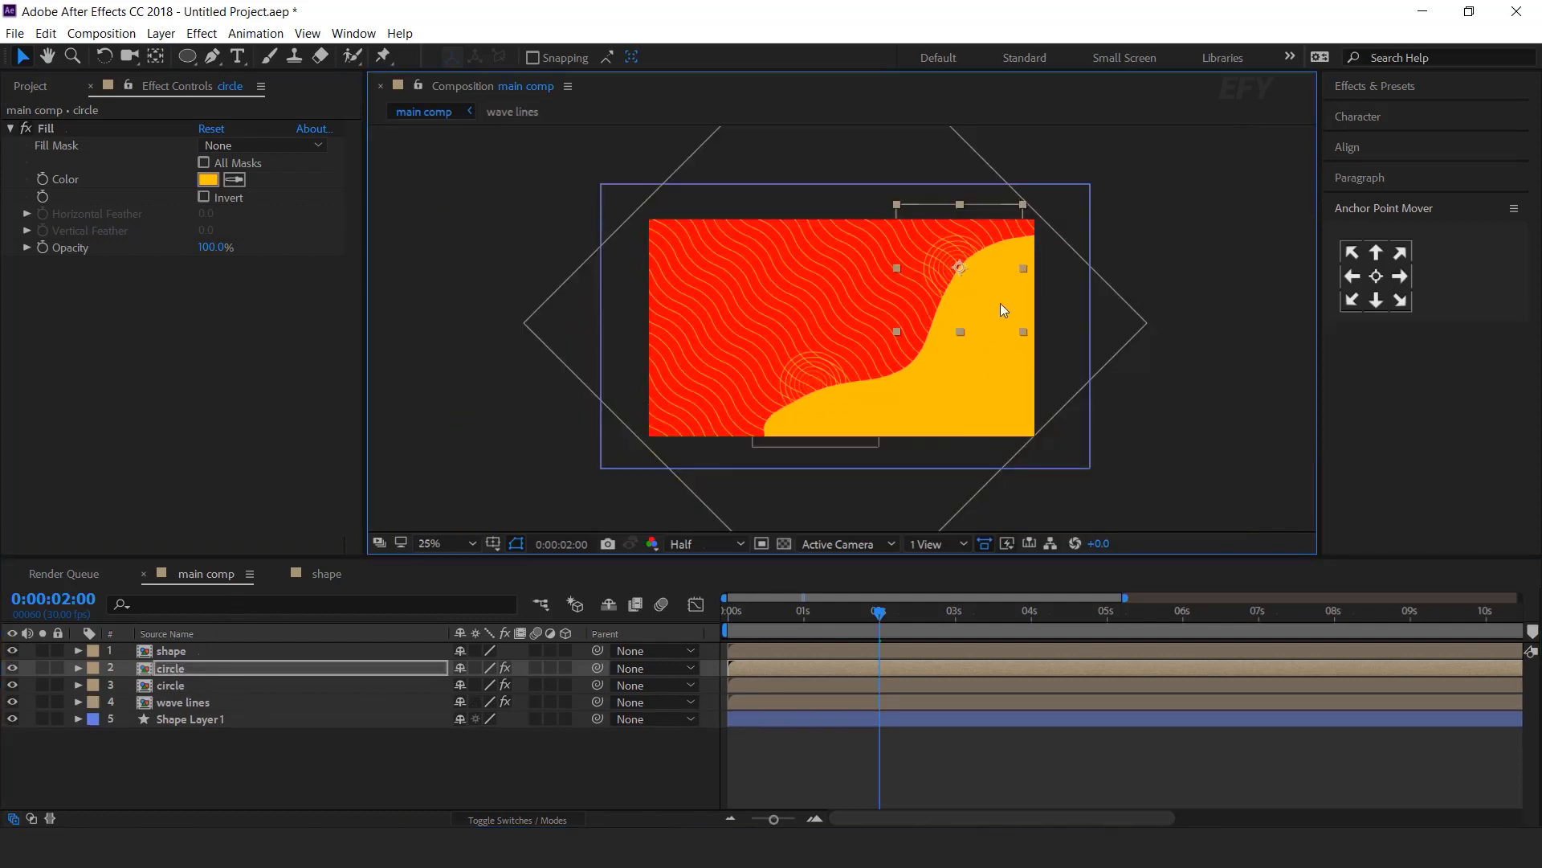
scroll(1000, 302, up, 2)
key(space)
drag(1035, 274, 1036, 295)
Duplicate the upper circle layer and place the copy above the shape layer
click(177, 670)
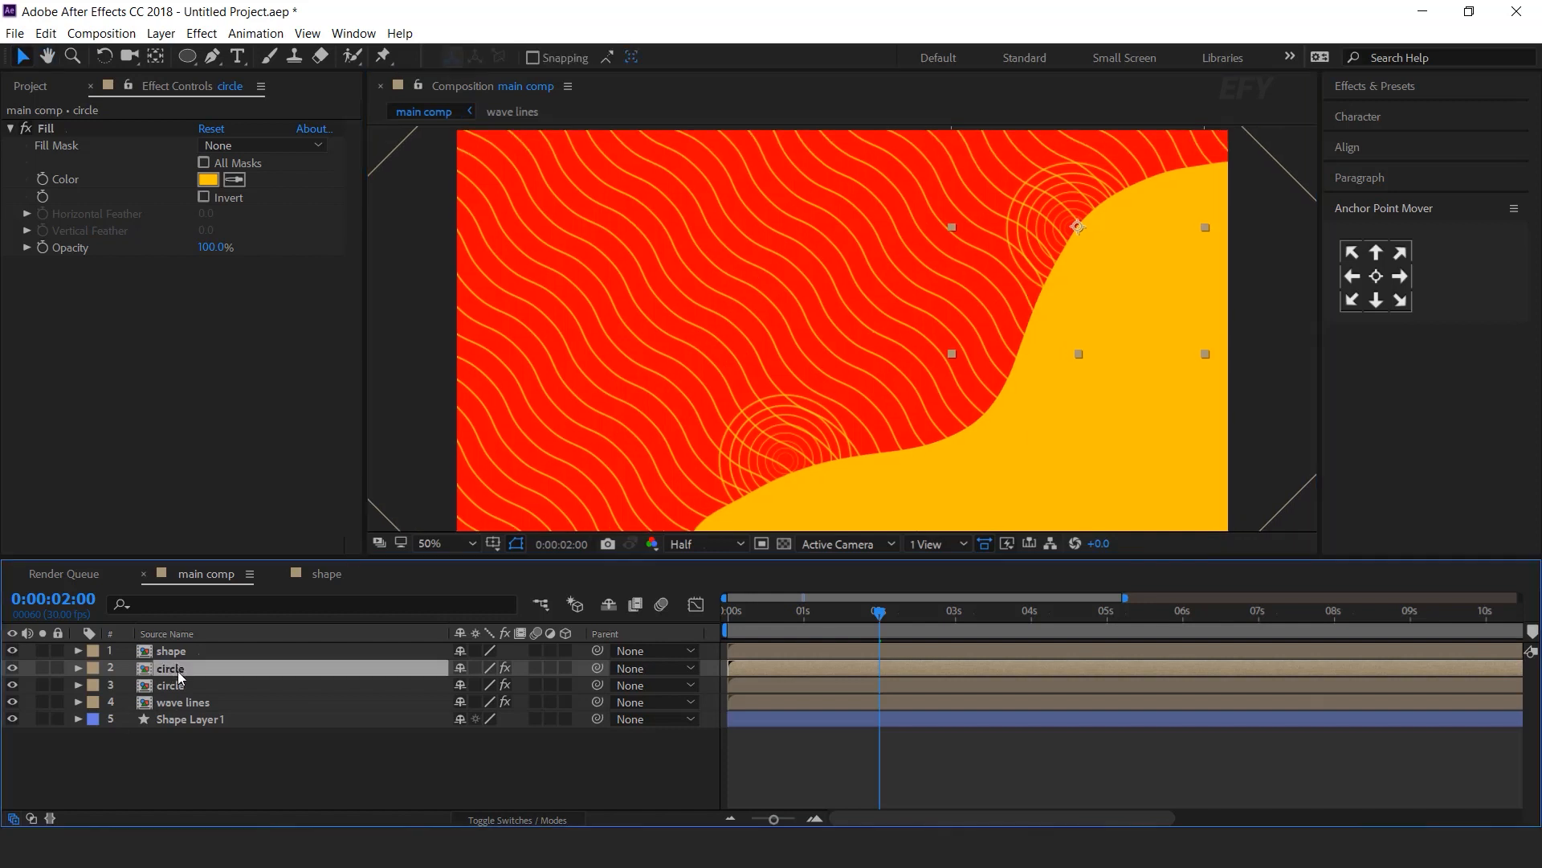
key(ctrl+d)
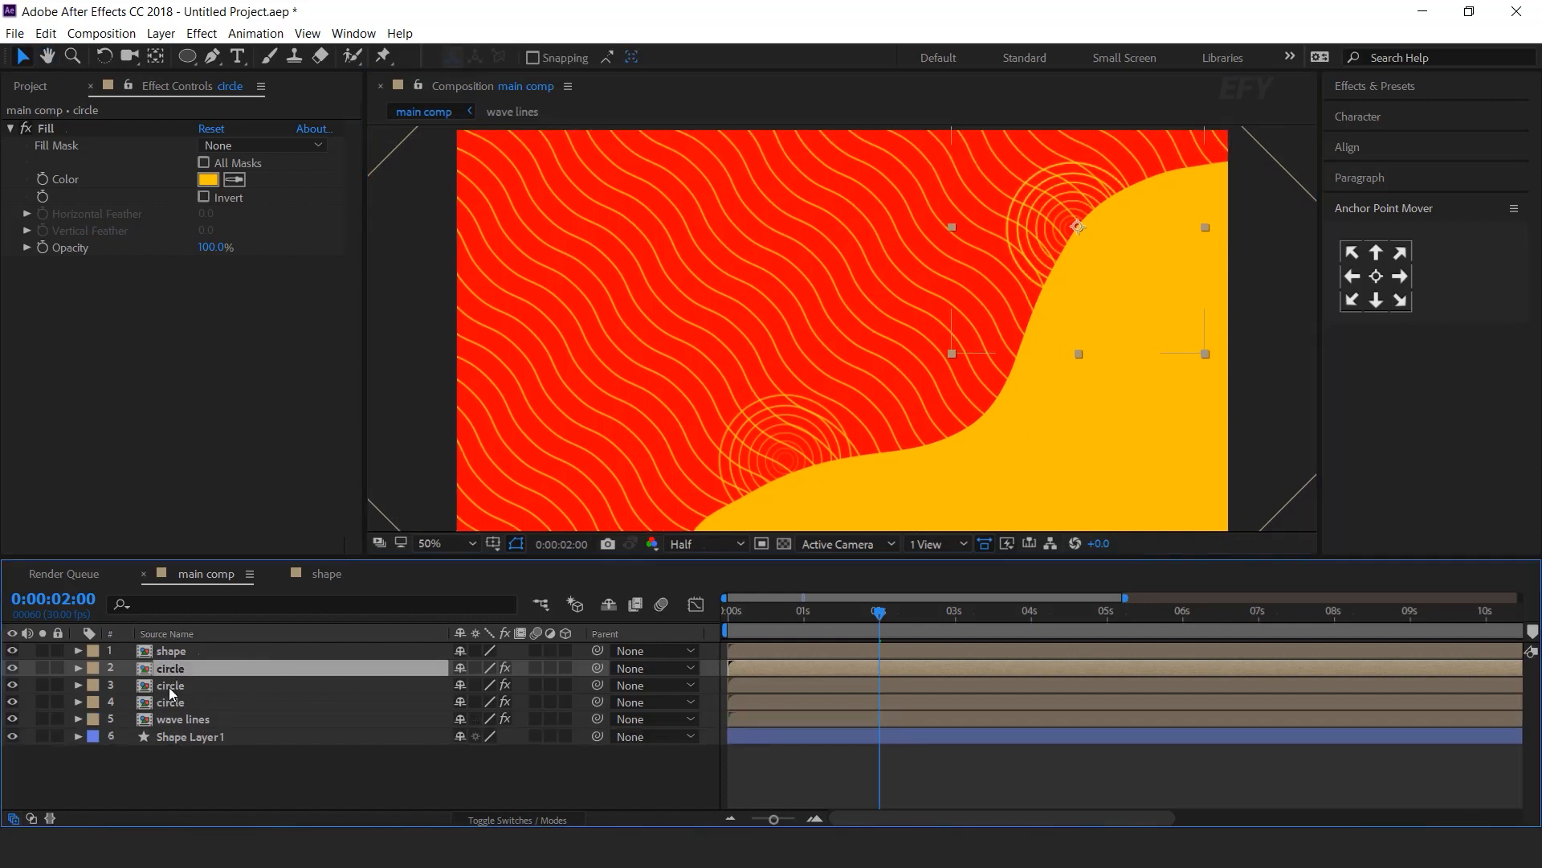
drag(171, 668, 182, 651)
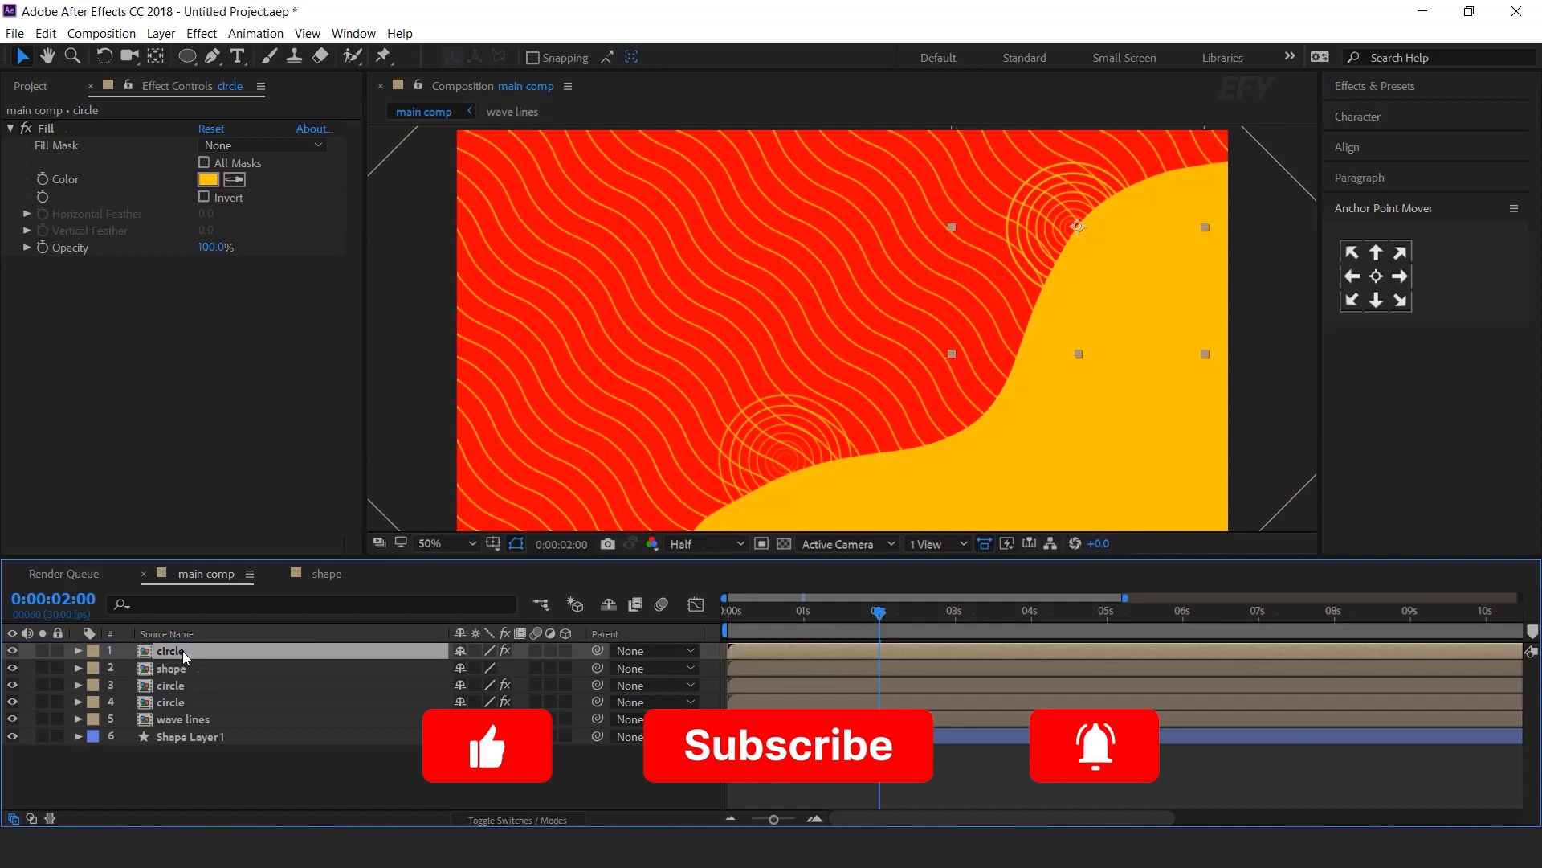
Set the uppermost circle layer's fill to red #FE013C and move it onto the lower part of the yellow shape
click(209, 181)
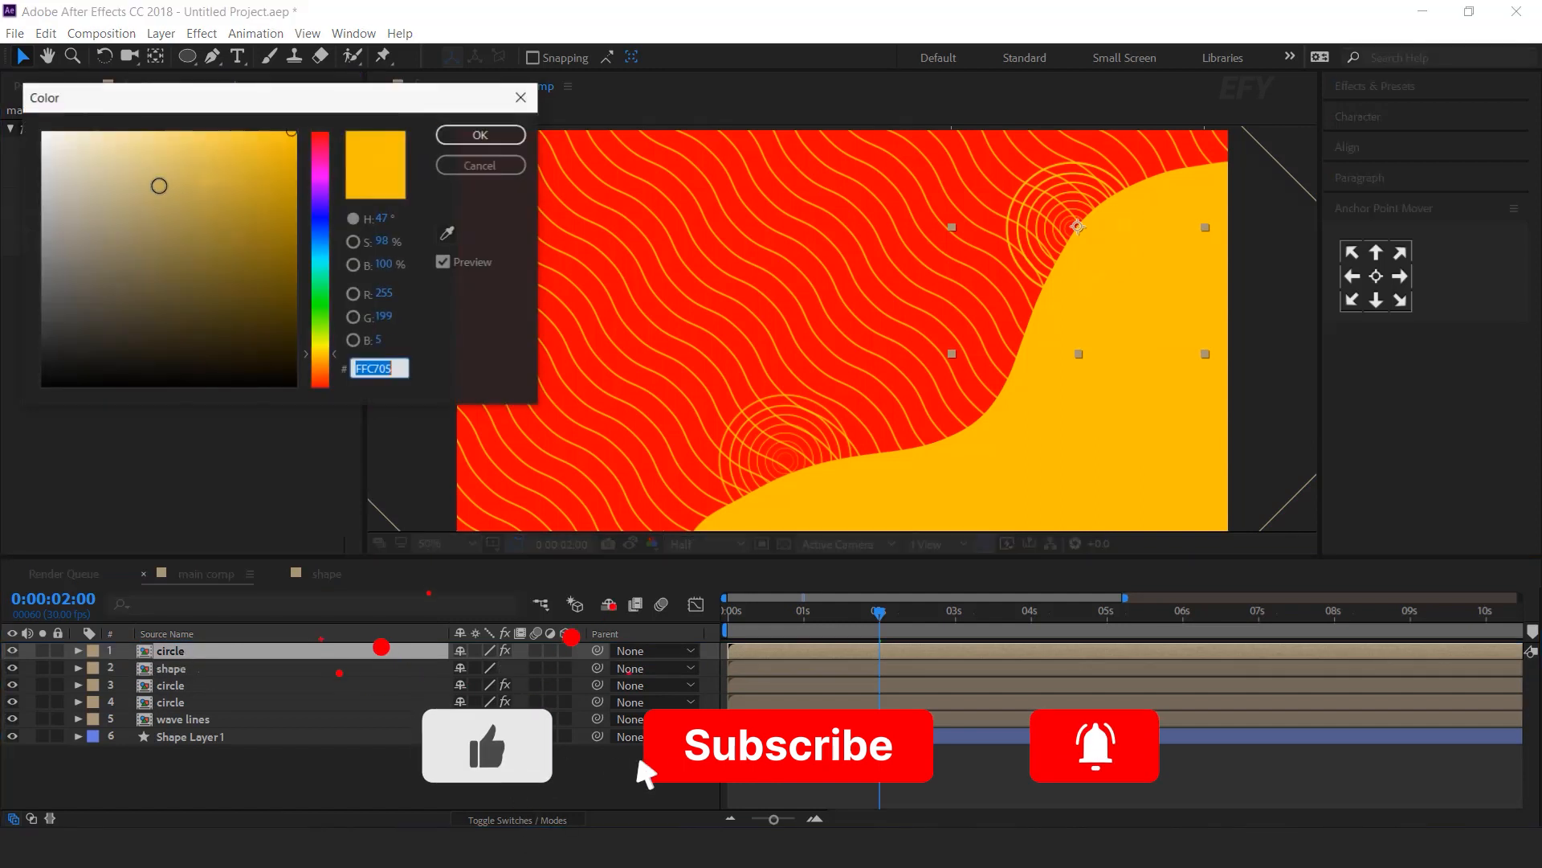
drag(158, 185, 39, 129)
click(320, 142)
click(290, 155)
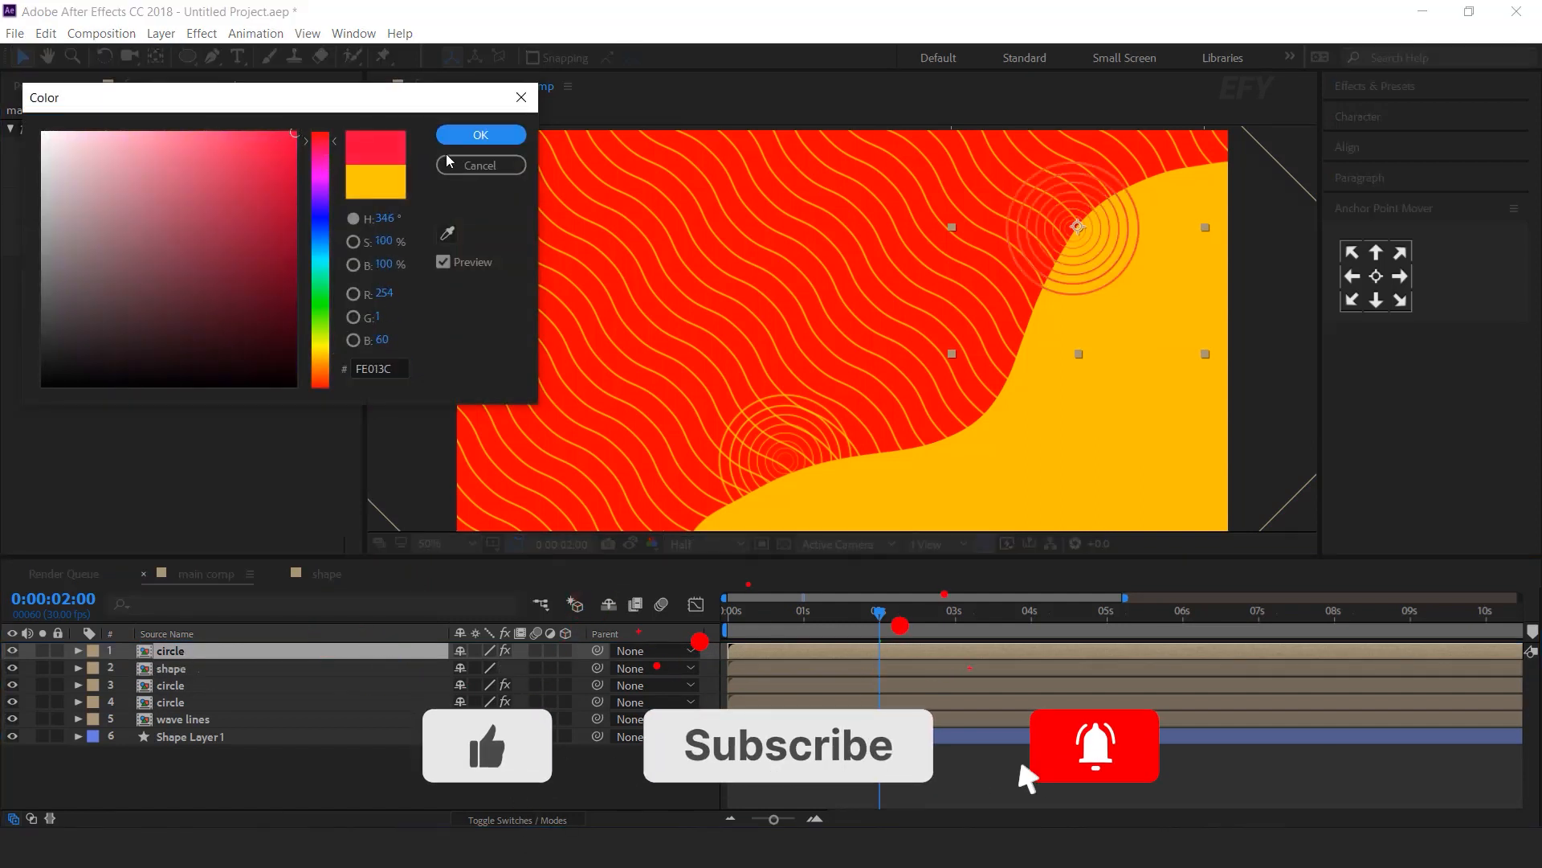
click(481, 134)
drag(1086, 235, 1110, 451)
click(172, 653)
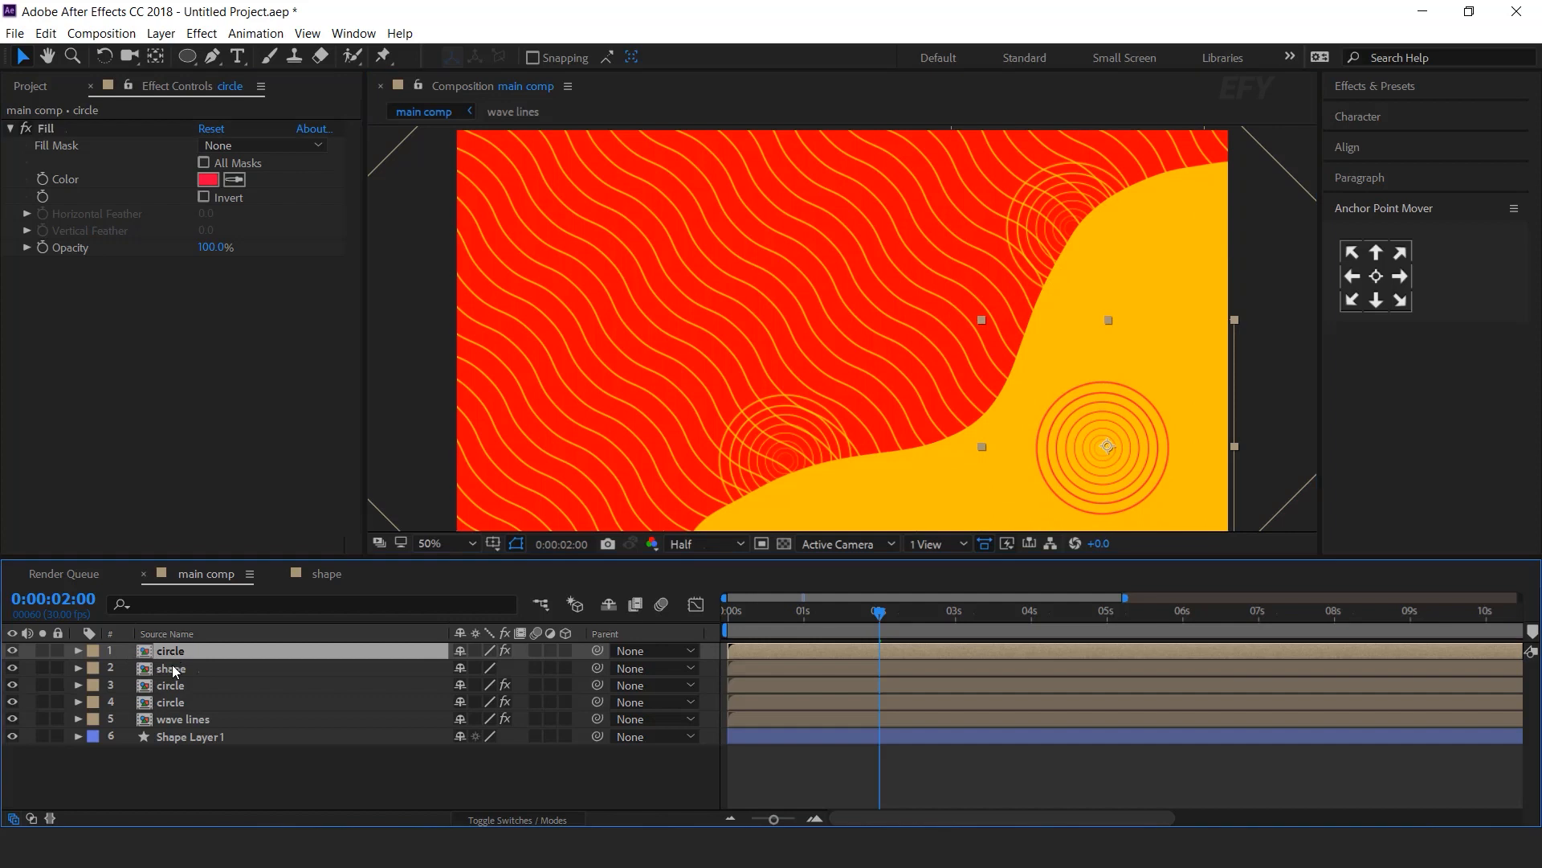
Duplicate the yellow circle at the upper curve, move the copy onto the red background and set its Scale to 66%
click(189, 687)
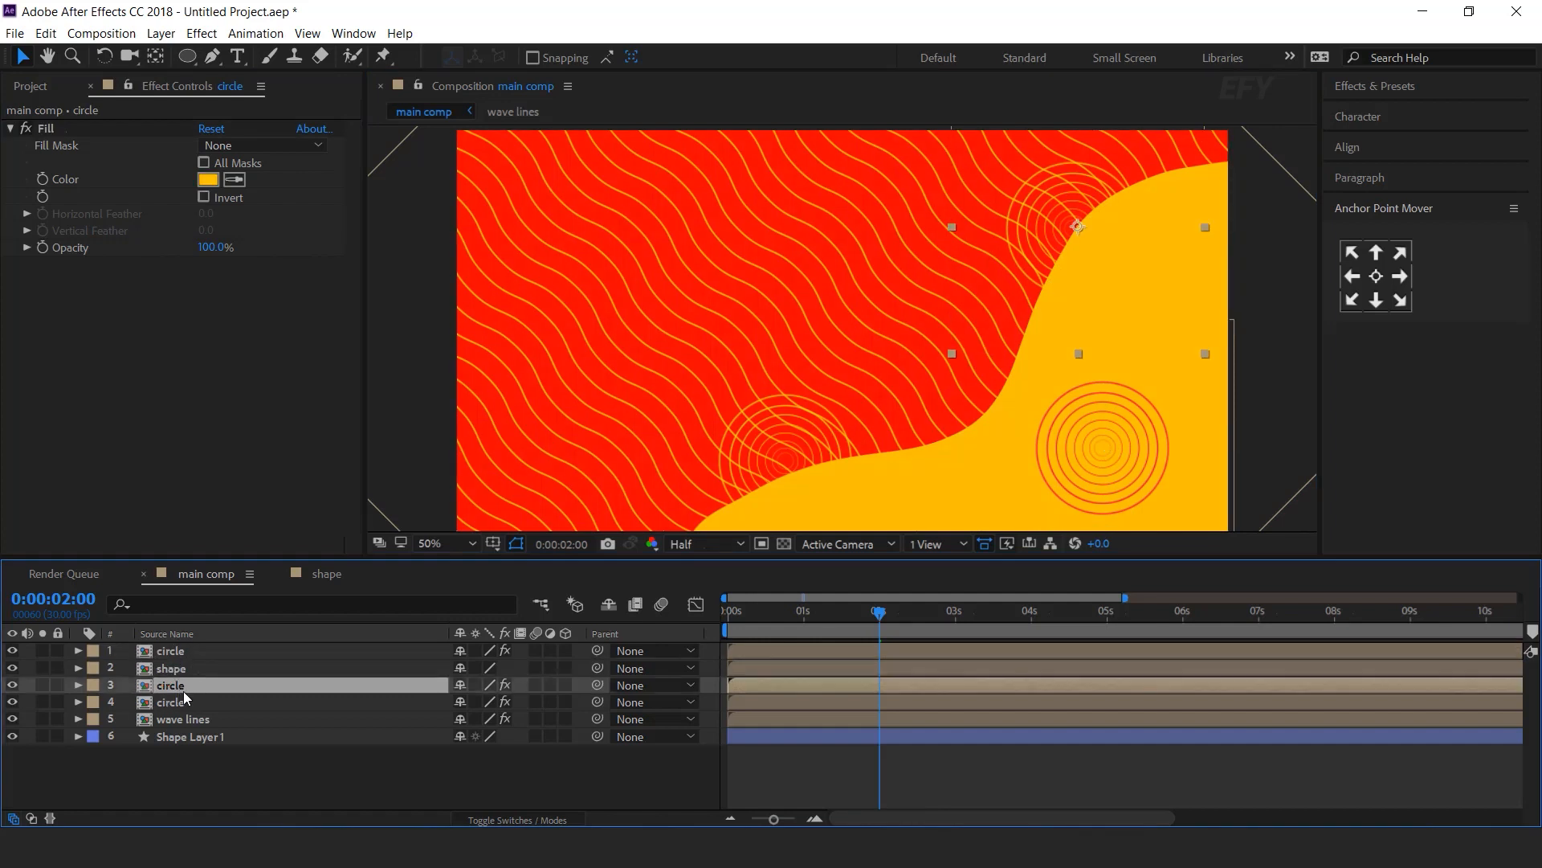
key(ctrl+d)
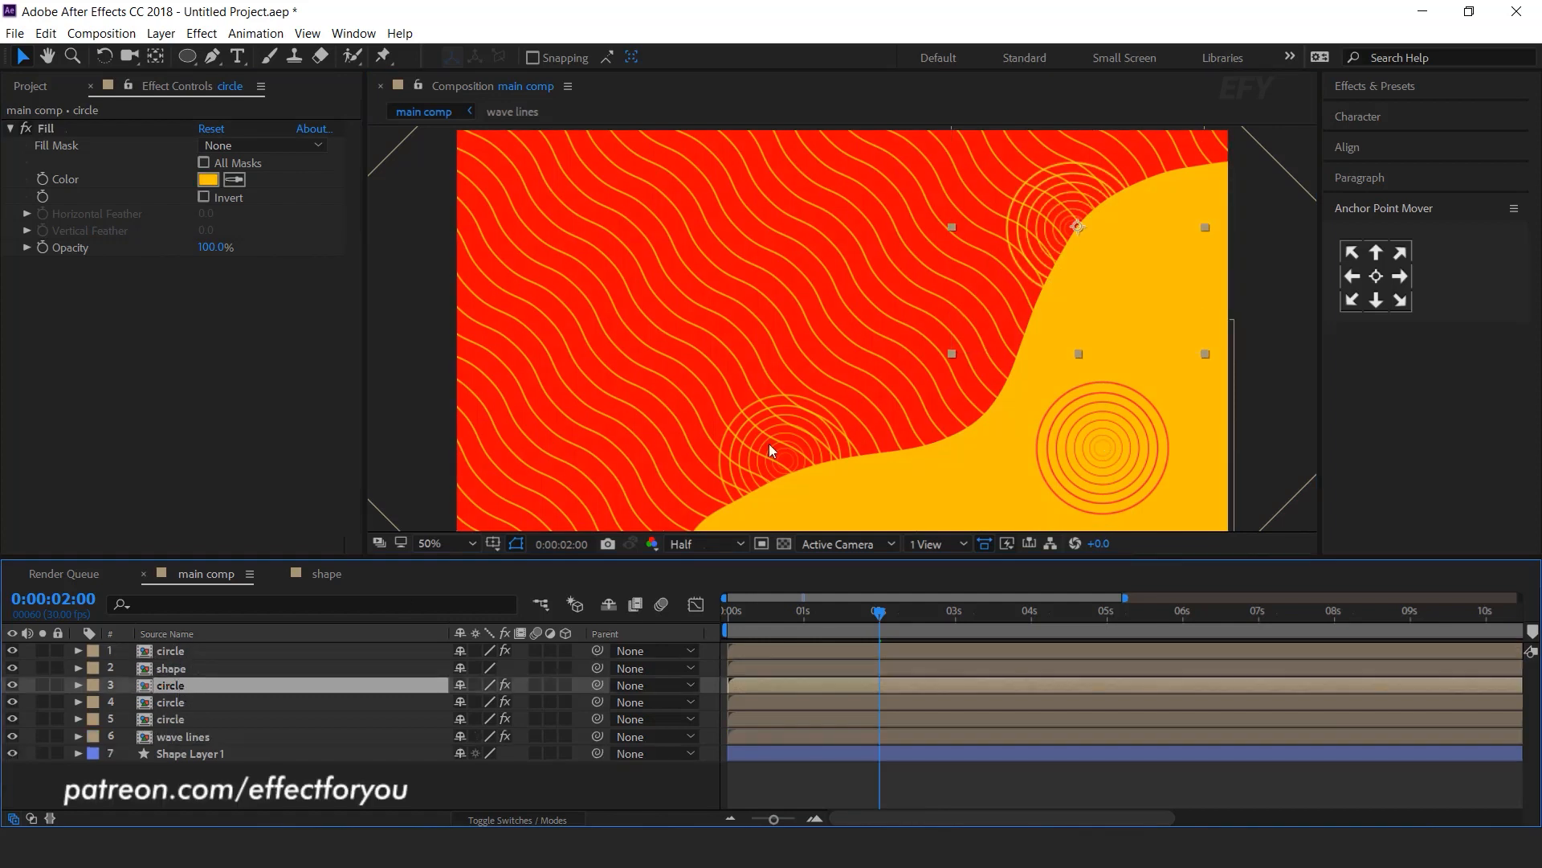
drag(1083, 210, 883, 173)
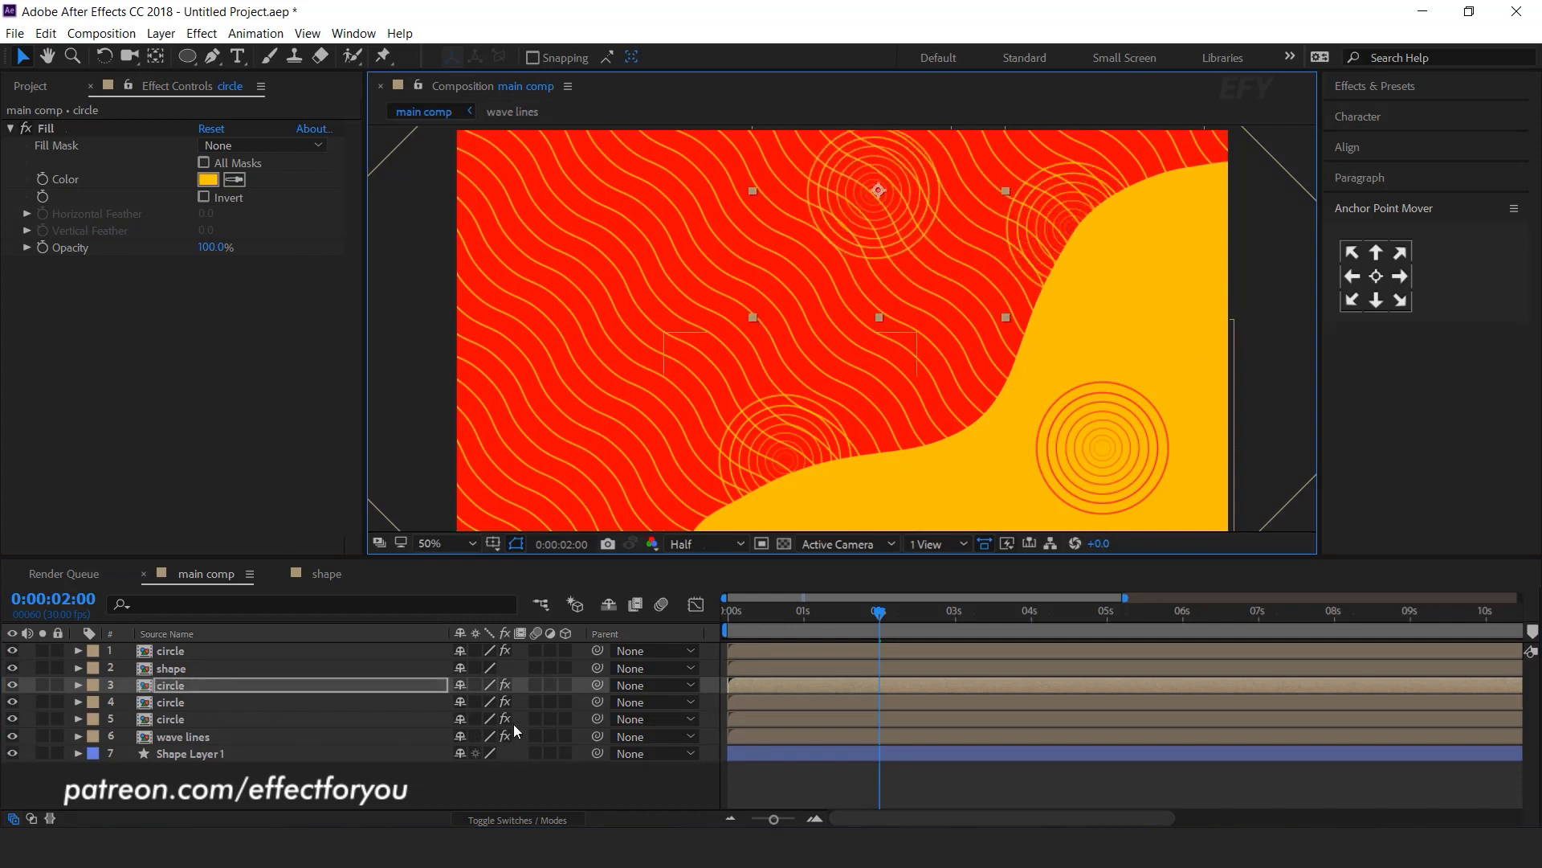
key(s)
drag(521, 704, 472, 704)
scroll(841, 319, down, 1)
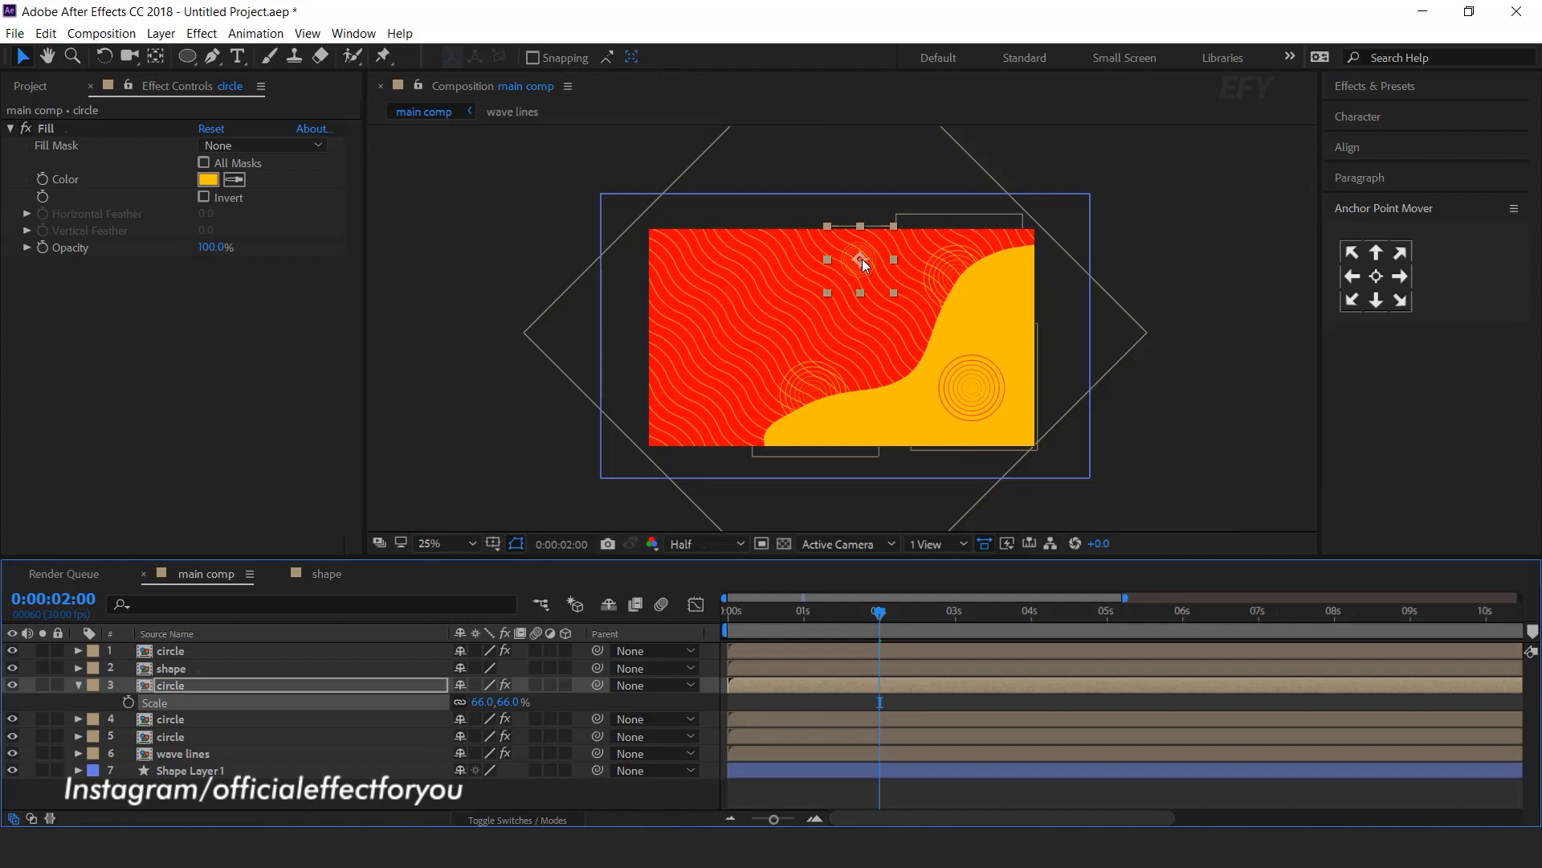
Duplicate the 66% circle, move the copy to the far left of the red background and scale it down
click(172, 699)
key(ctrl+d)
drag(847, 259, 661, 388)
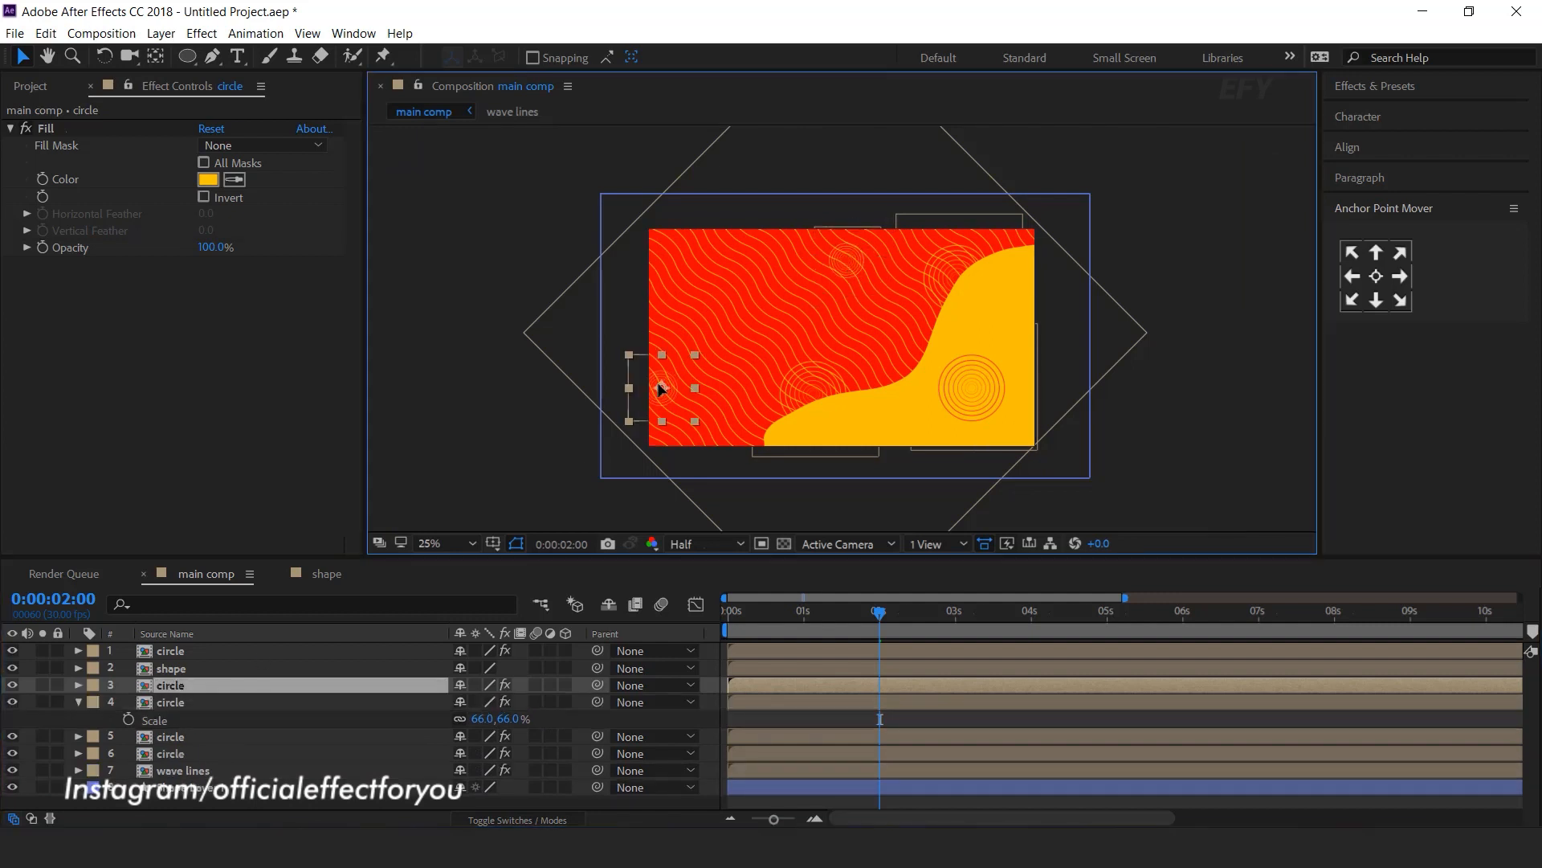
key(s)
drag(506, 703, 496, 703)
scroll(664, 448, up, 1)
drag(663, 450, 715, 385)
Change the fill color of the small circle on the far left to white
drag(531, 380, 528, 401)
click(211, 180)
drag(56, 148, 9, 112)
click(487, 141)
drag(522, 399, 512, 474)
Duplicate the small white circle, scale the copy to 42%, set its fill to yellow #FFC90D and collapse the layer properties
click(78, 685)
click(78, 702)
click(171, 685)
key(ctrl+d)
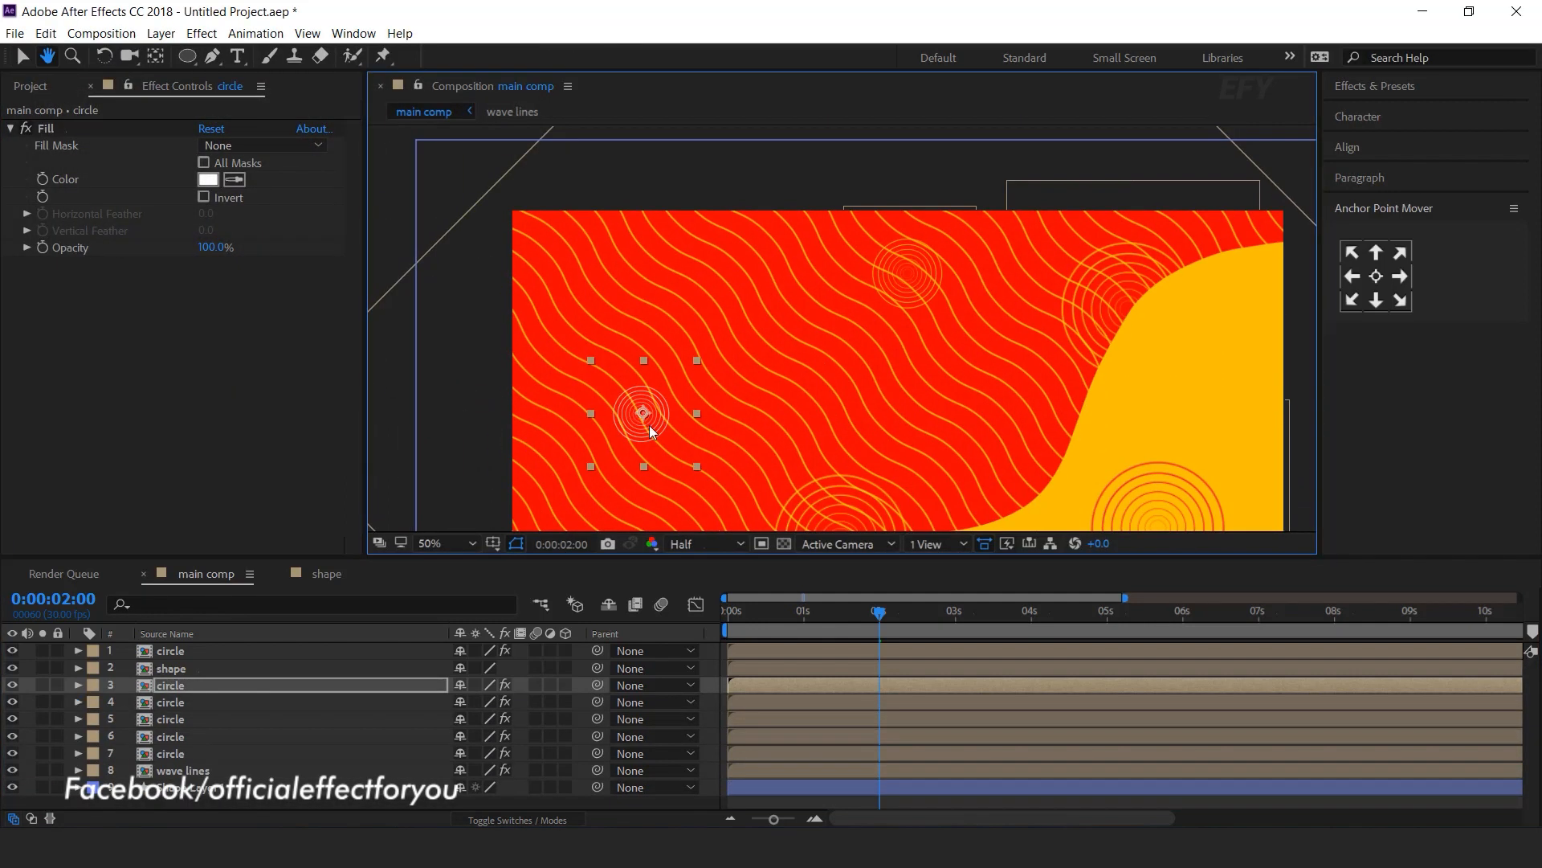
click(208, 179)
drag(329, 351, 330, 354)
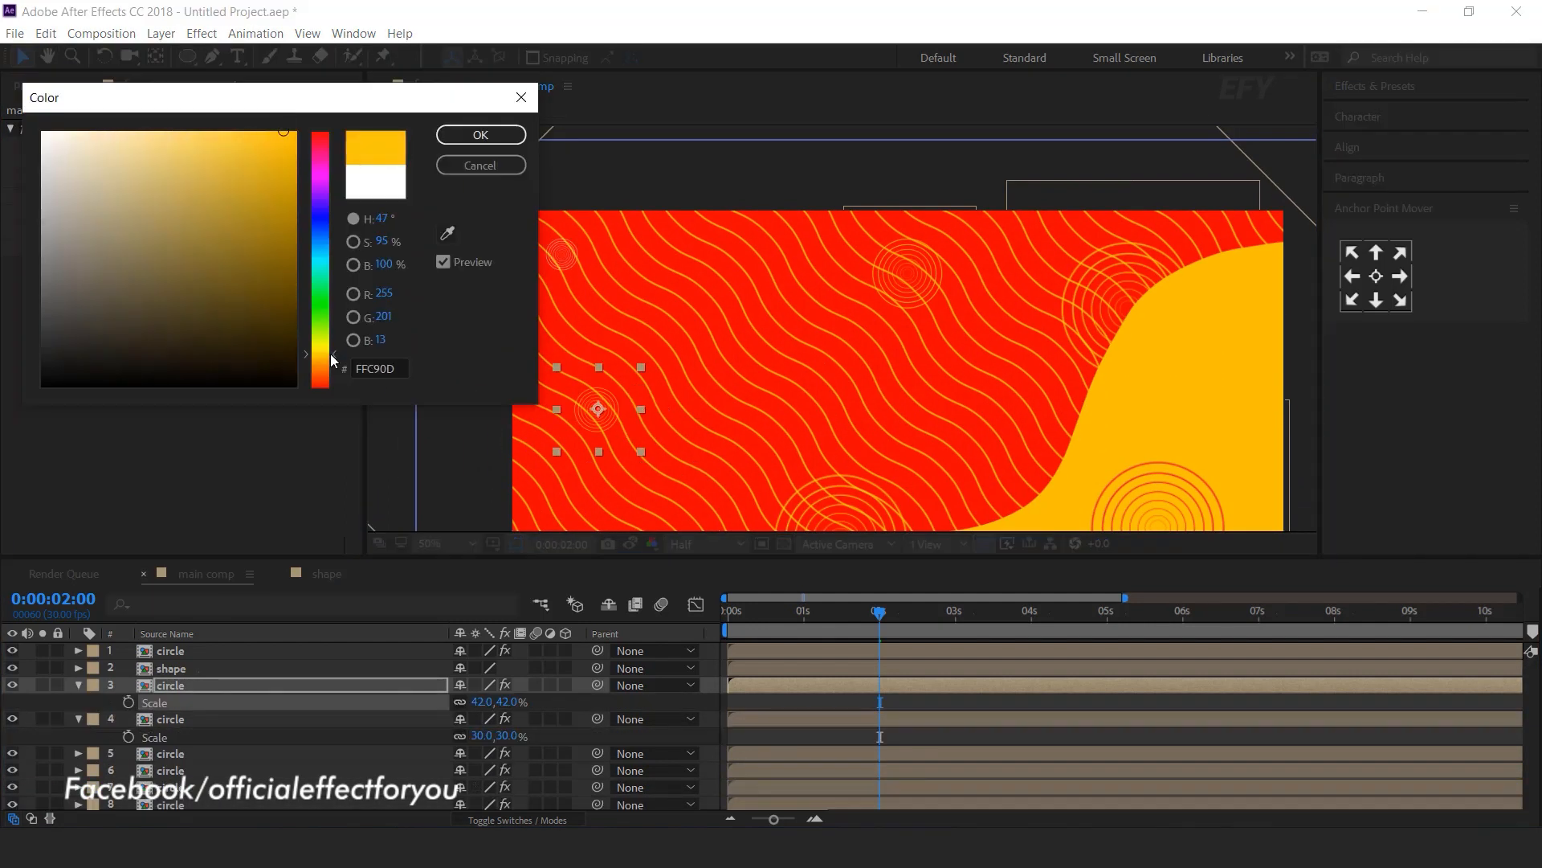
click(480, 140)
click(78, 685)
click(78, 702)
click(712, 687)
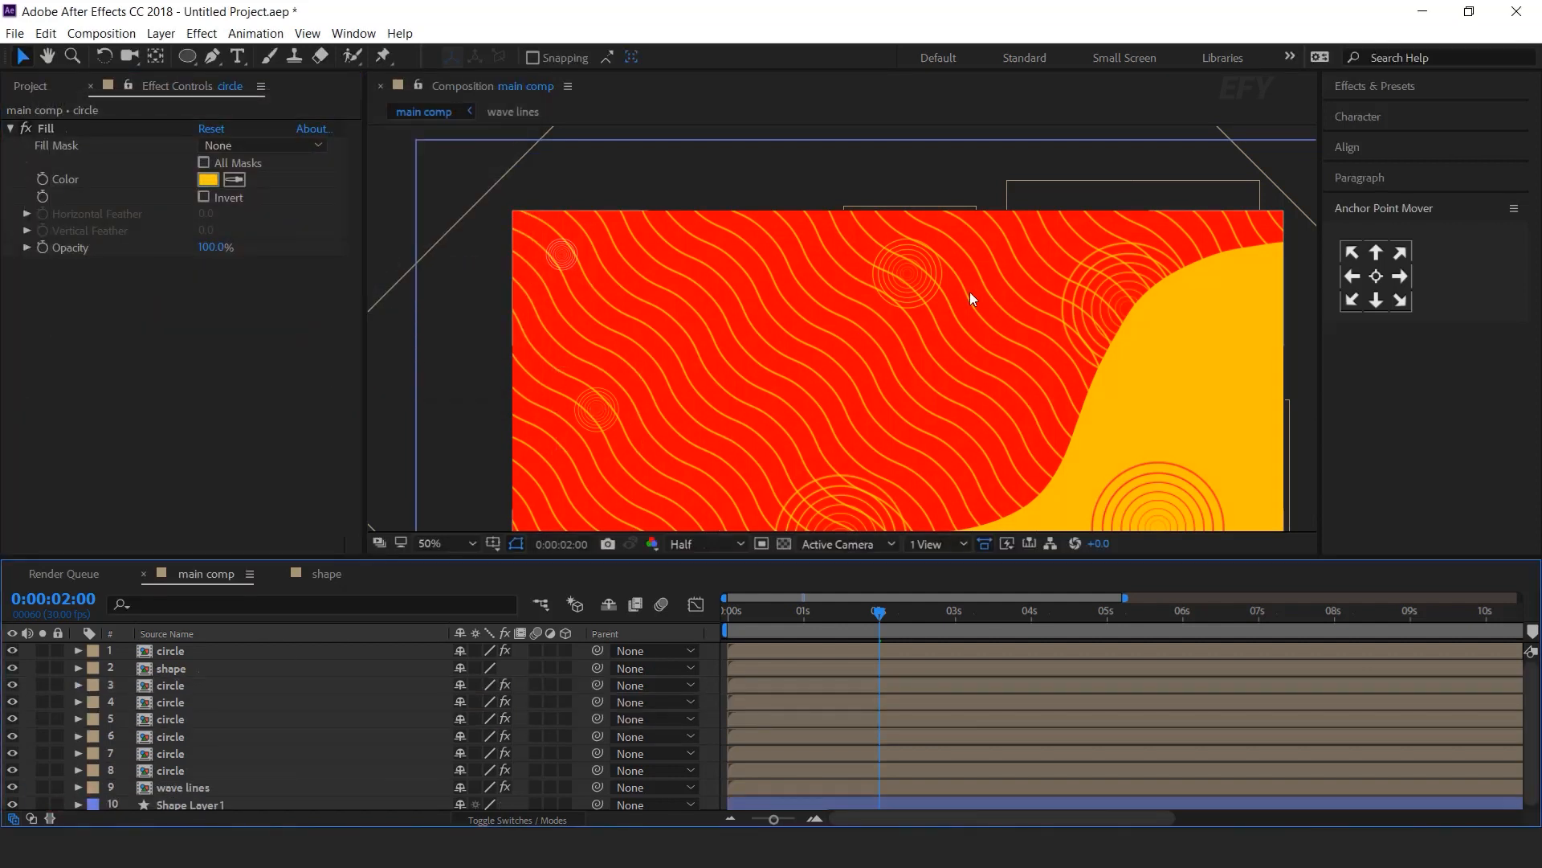
double_click(843, 507)
click(194, 576)
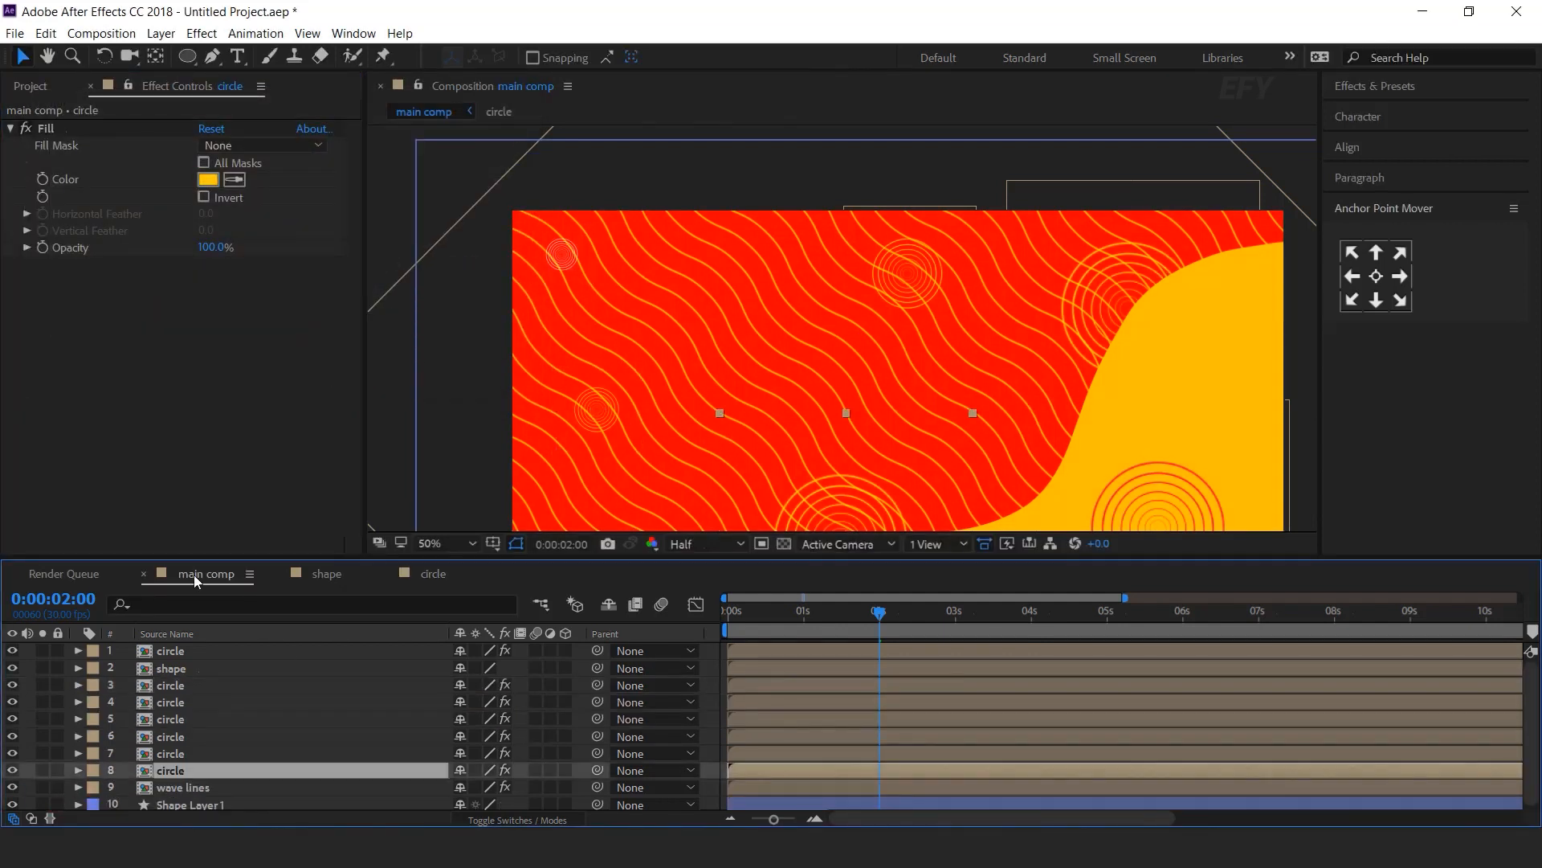
click(716, 673)
Preview the main comp animation from the first frame
key(comma)
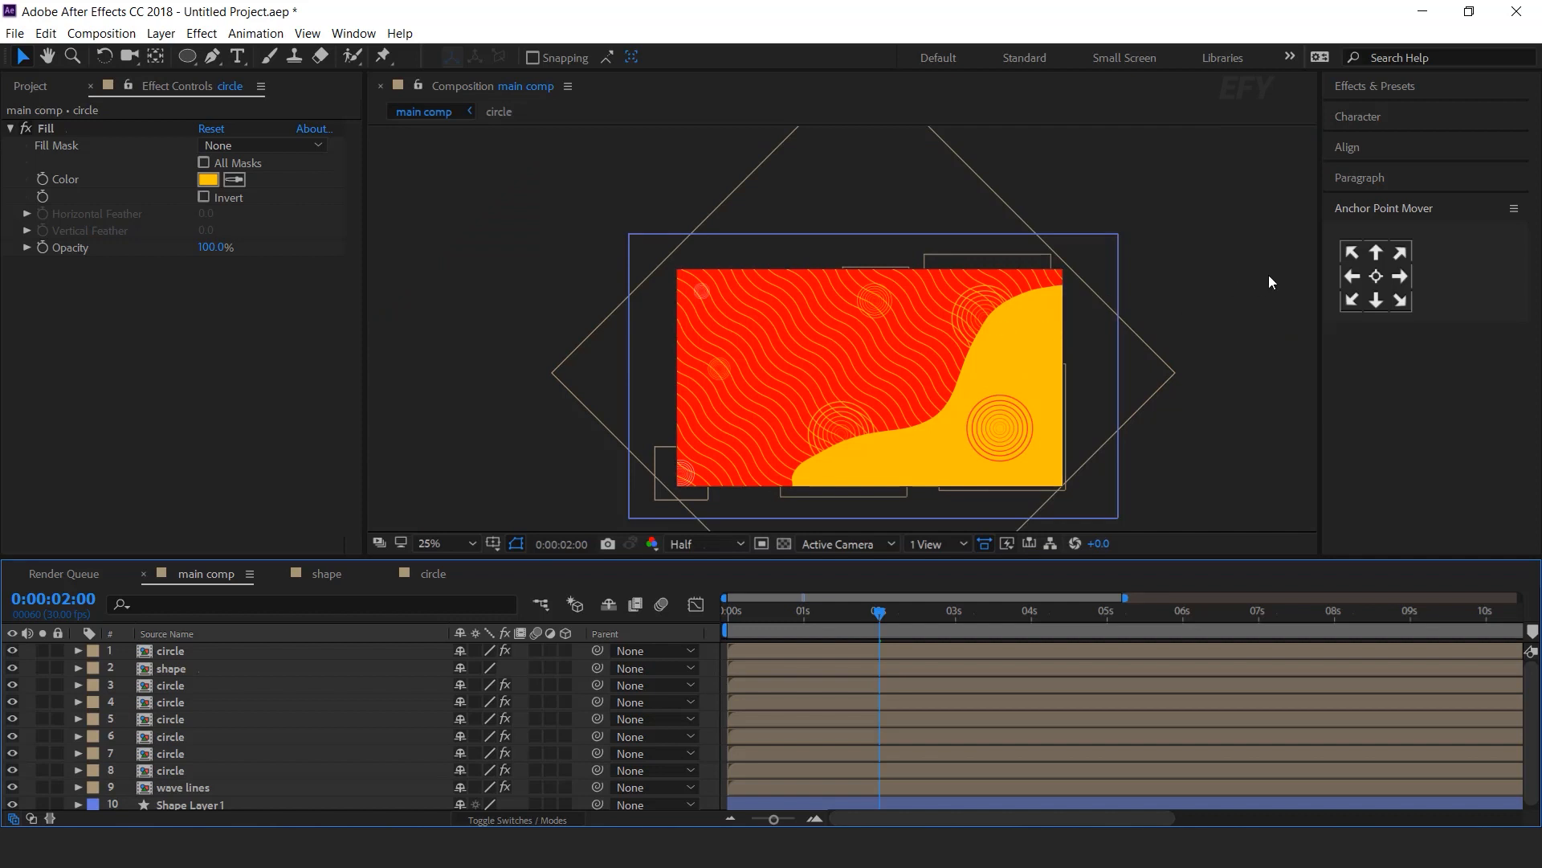
drag(759, 616, 697, 618)
key(space)
Stagger the start times of the shape and circle layers between about frames 2 and 6
click(753, 617)
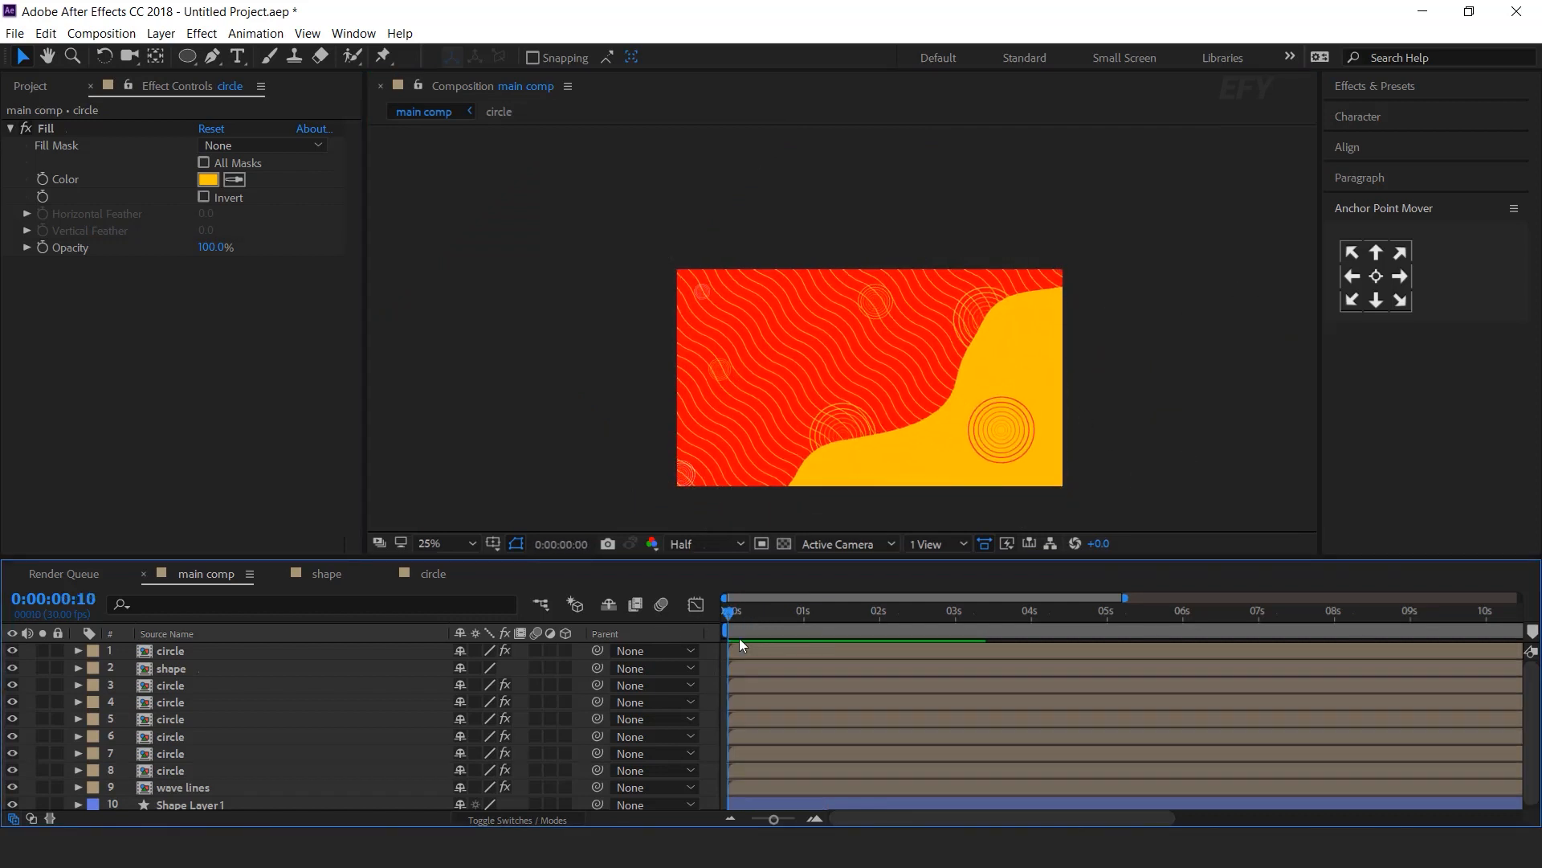
click(699, 775)
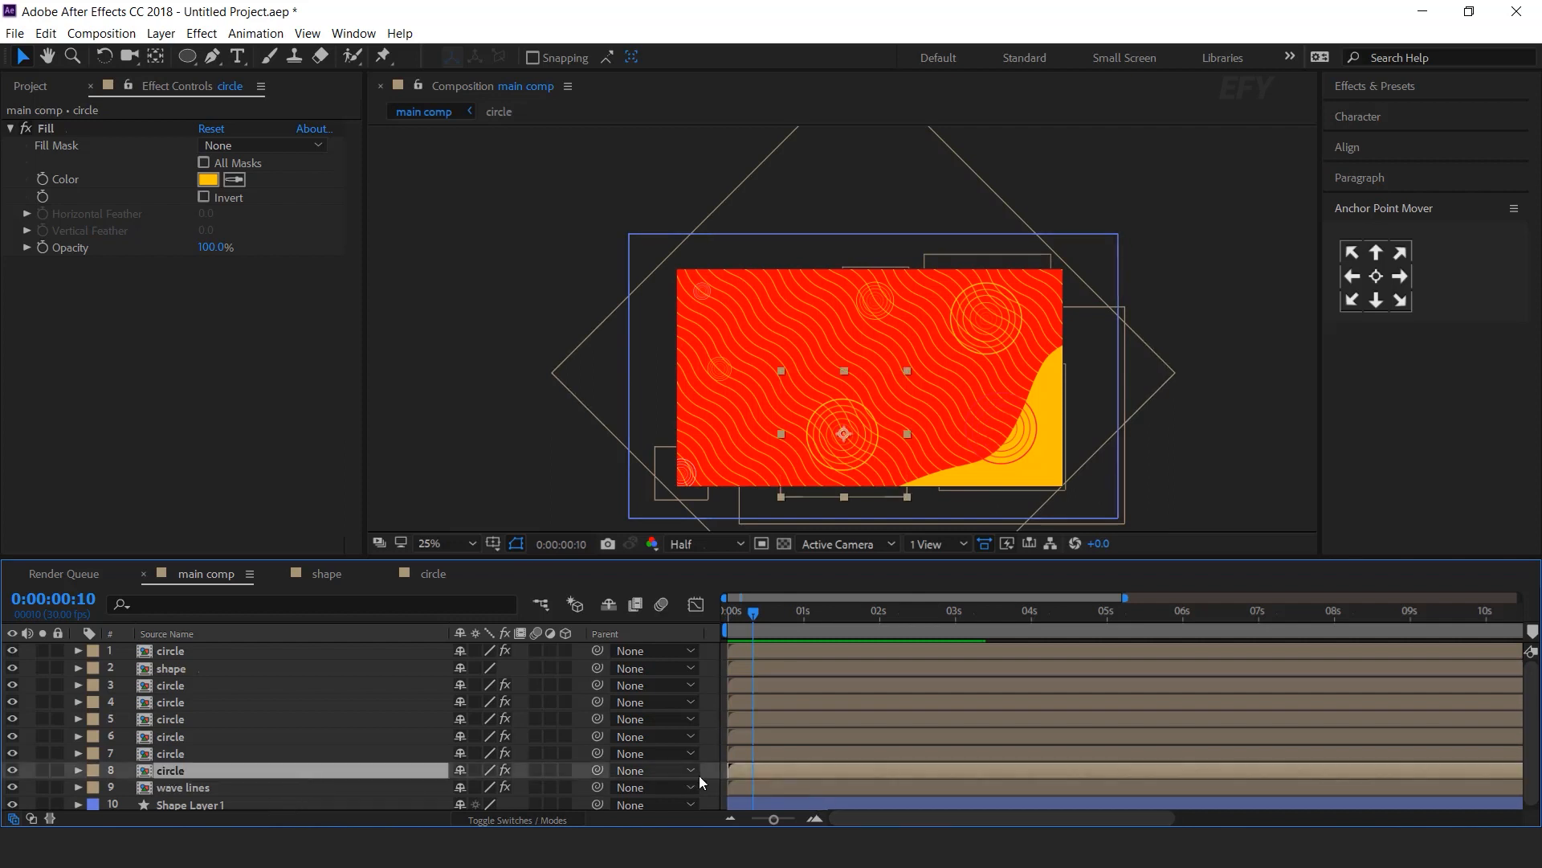
click(788, 750)
click(814, 819)
drag(882, 821, 858, 819)
drag(778, 736, 950, 650)
Preview the staggered entrance and delay the red circle layer's start to about frame 12
key(space)
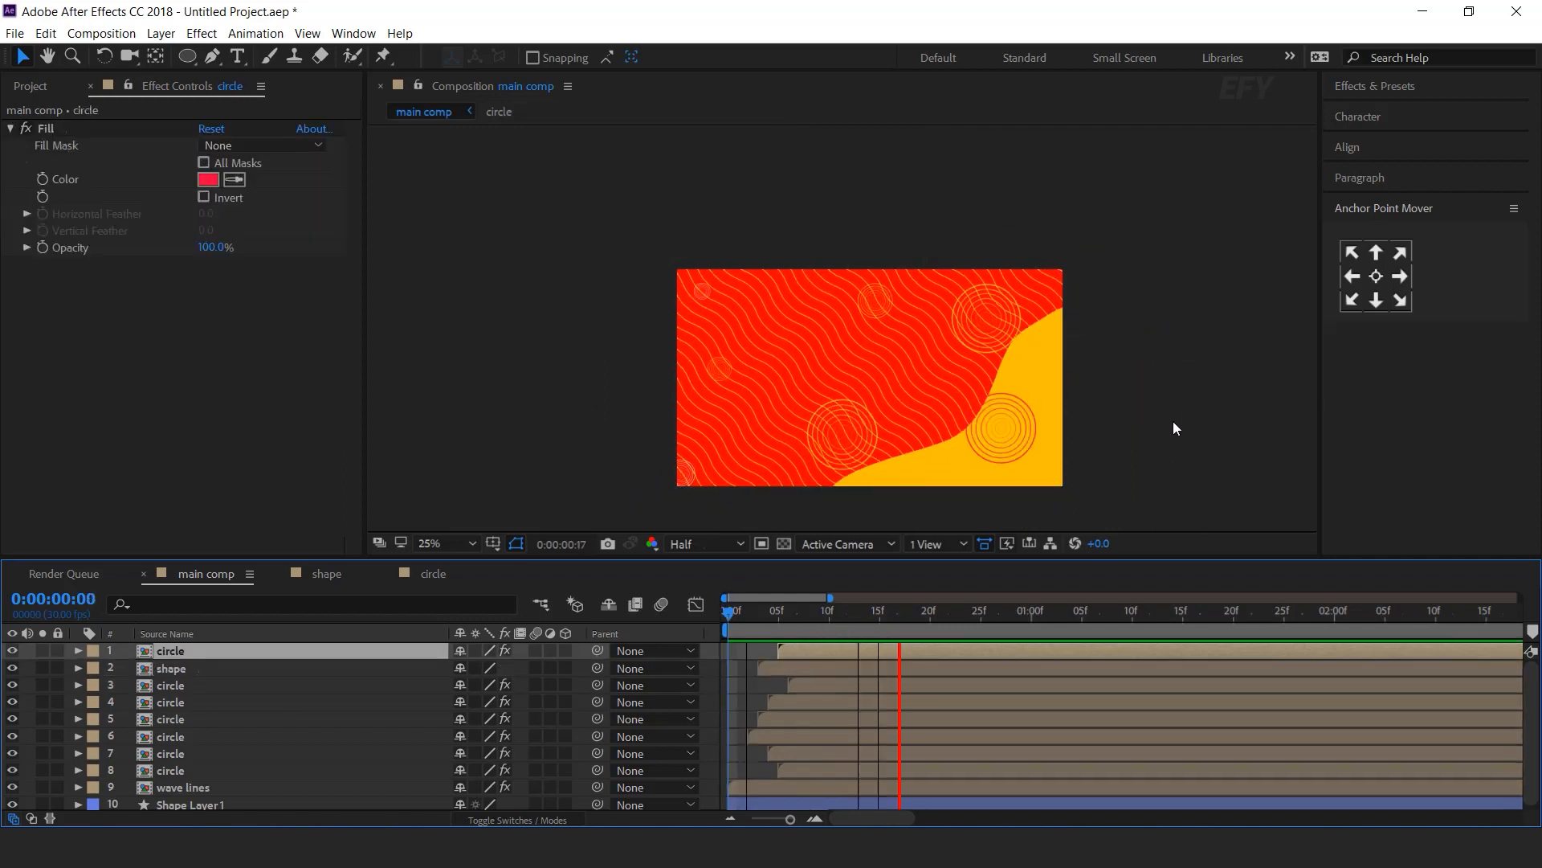
click(1091, 613)
click(1005, 428)
click(254, 685)
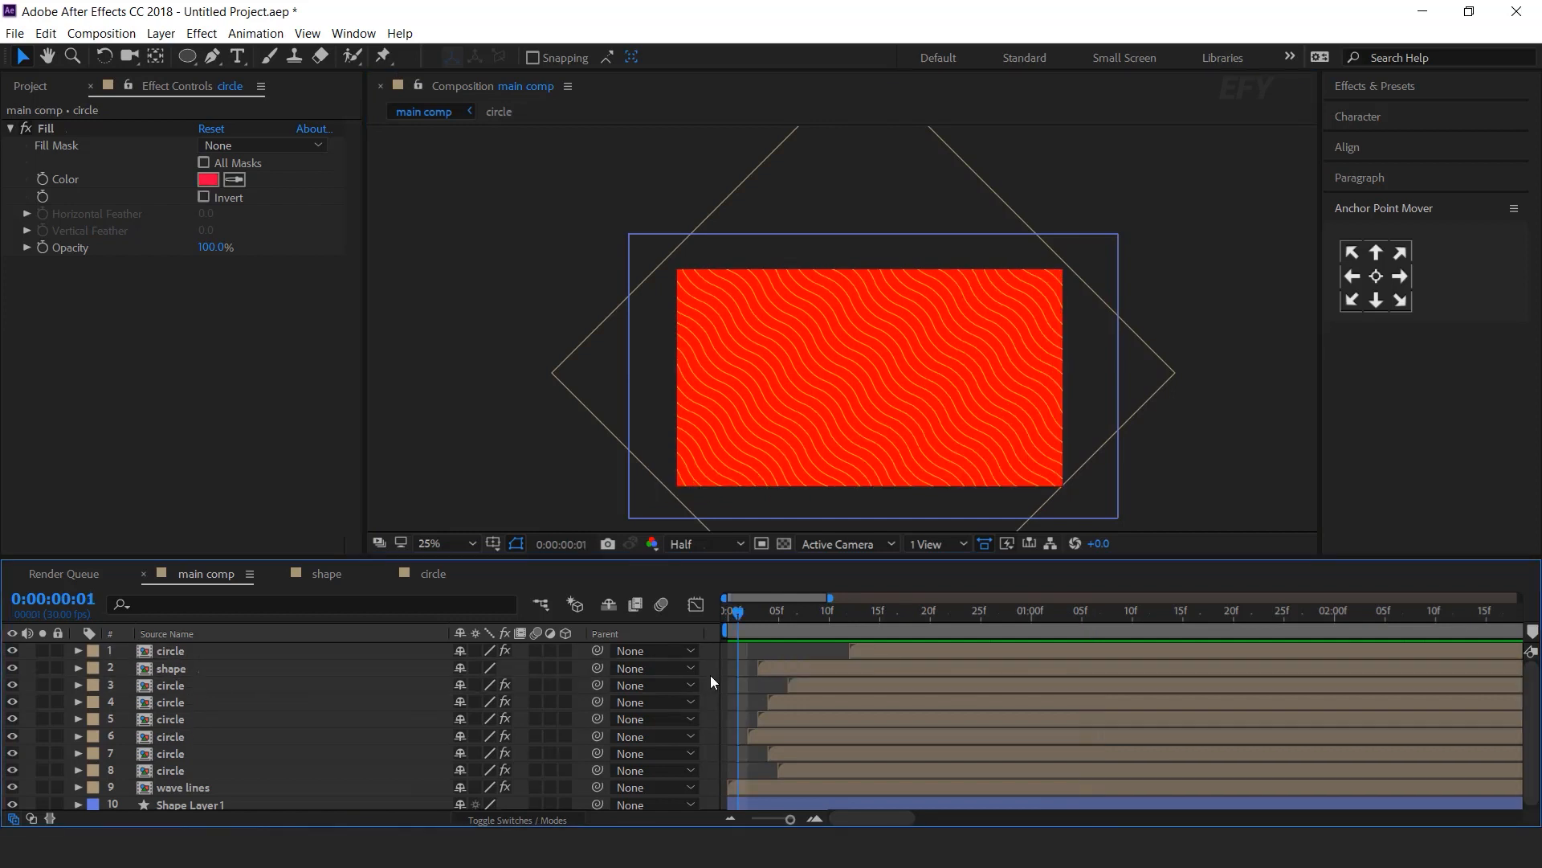
drag(754, 608, 1113, 626)
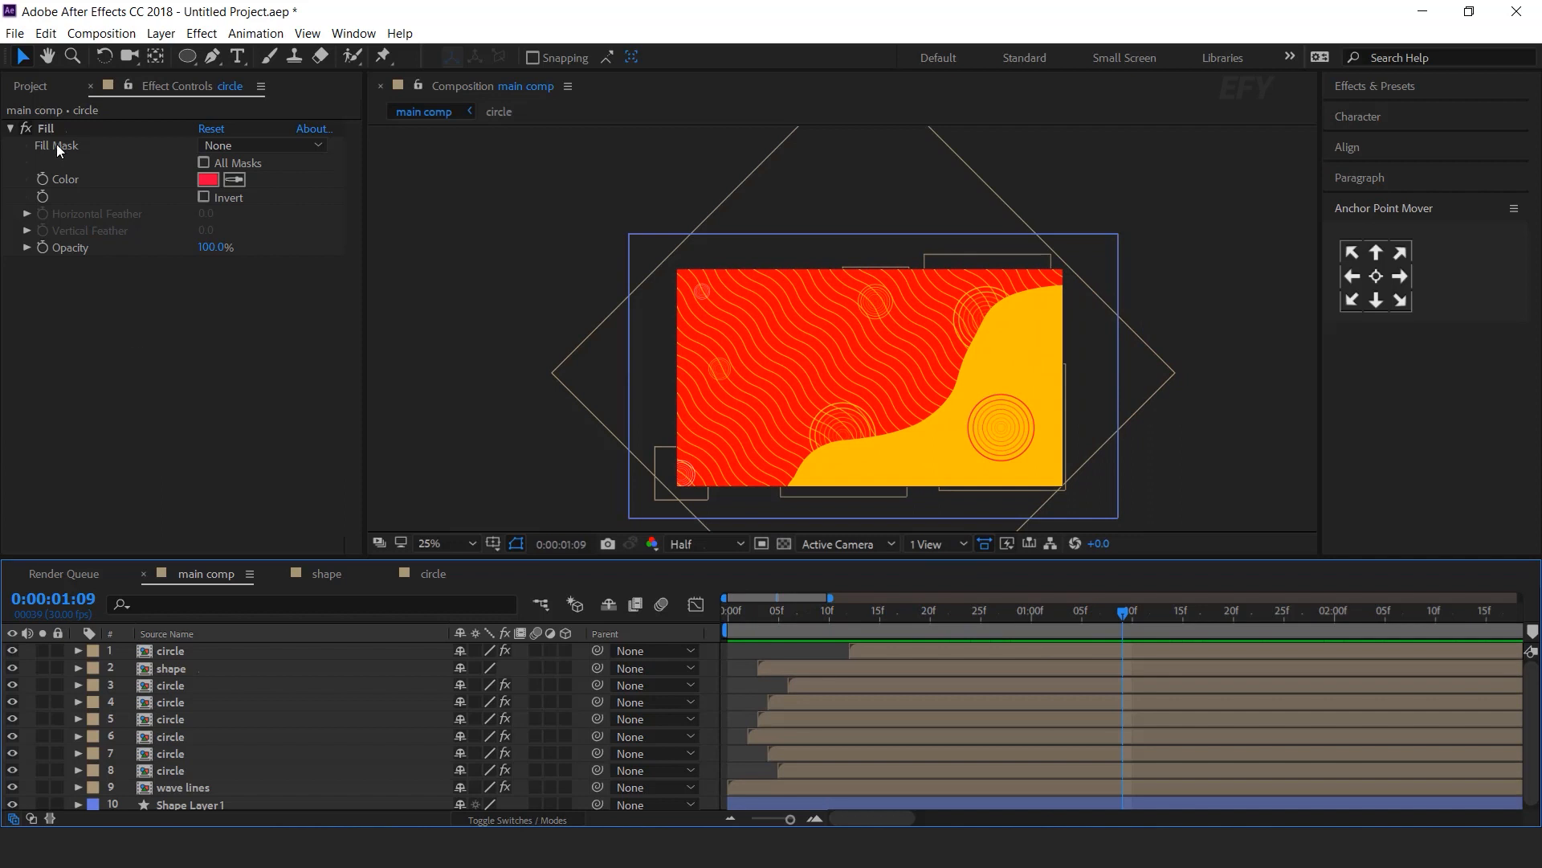
Create a new 1080 x 1080 px composition named "placeholder 1"
click(31, 87)
click(69, 482)
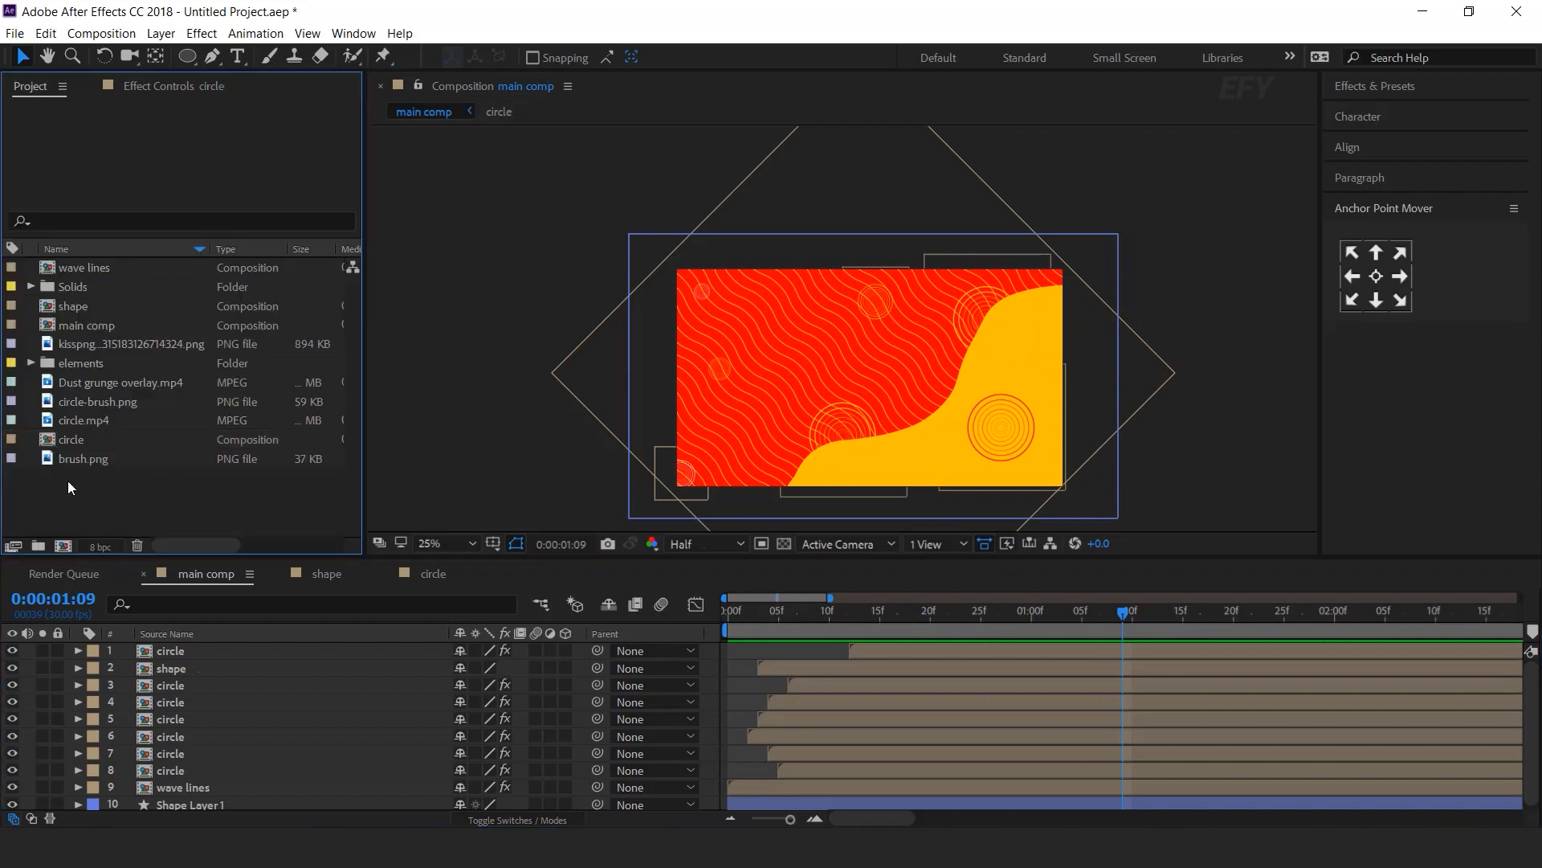
click(63, 547)
click(625, 303)
text(1080)
key(Tab)
text(1080)
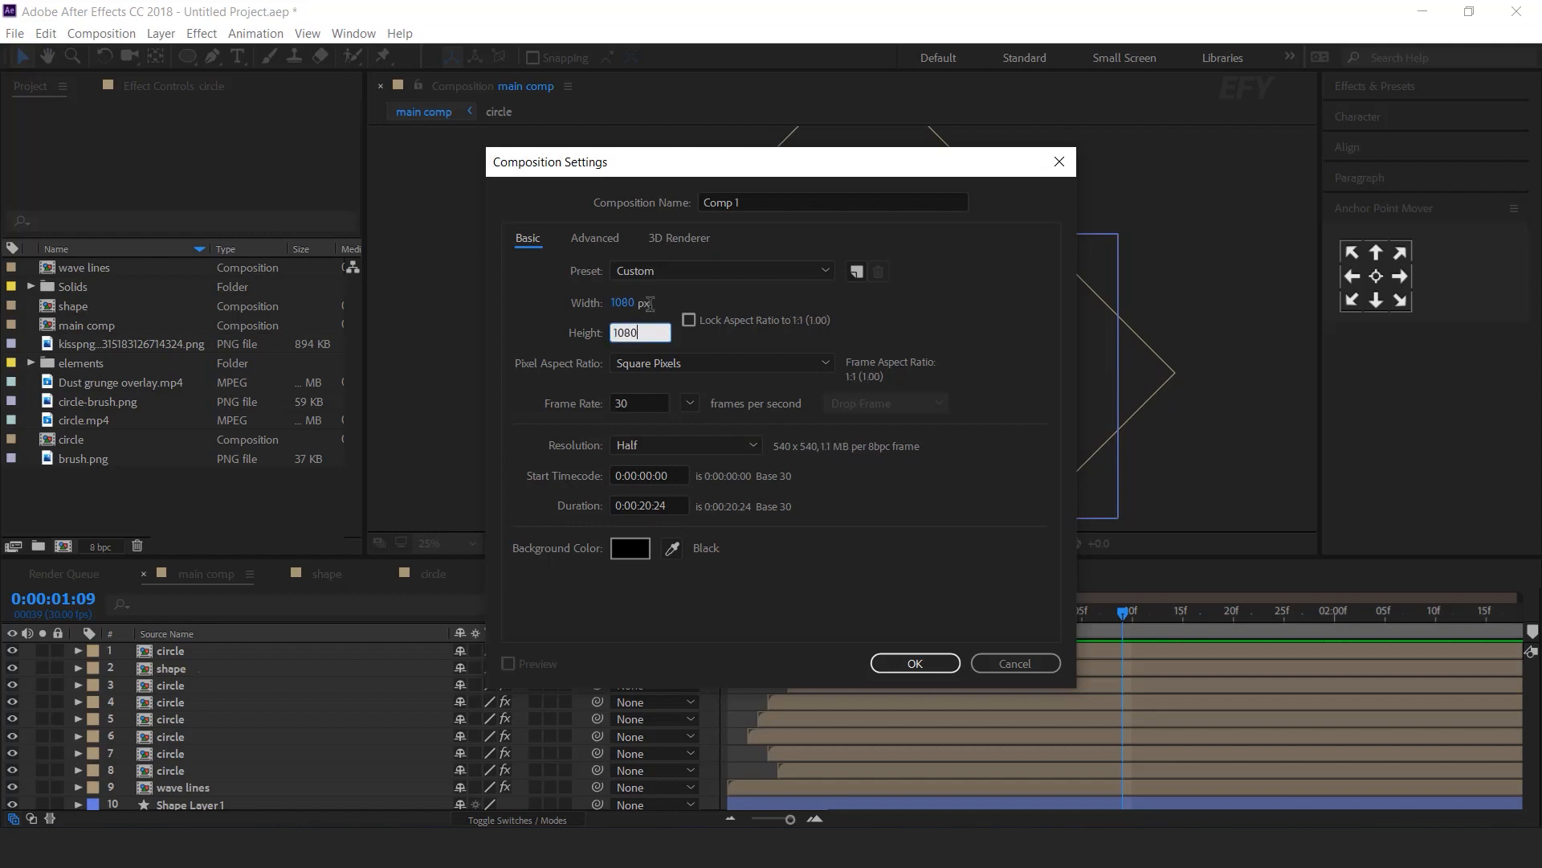
click(755, 201)
text(placeholder 1)
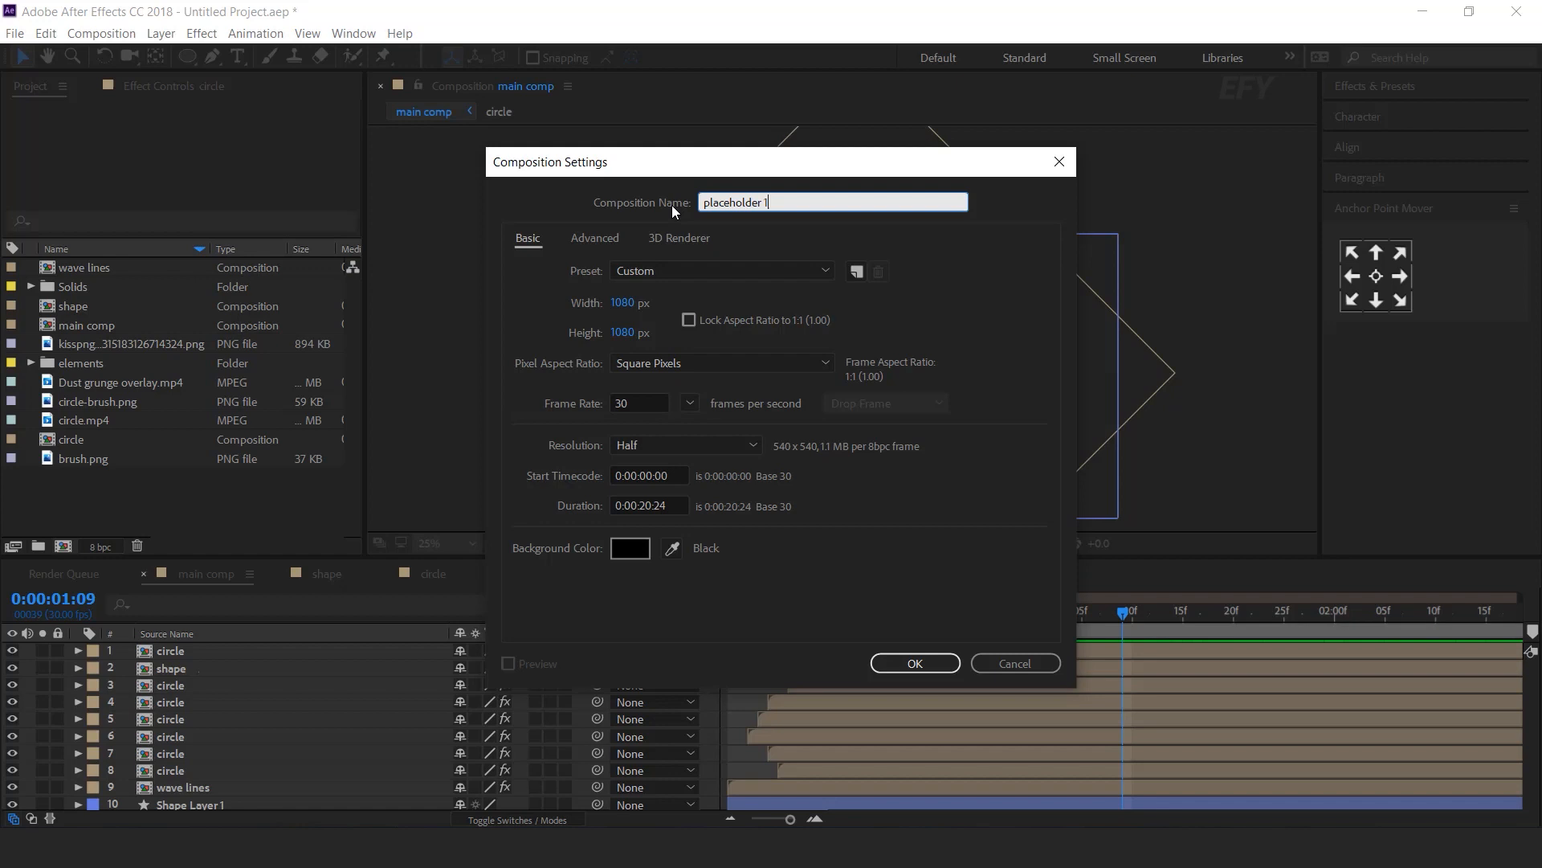
key(Return)
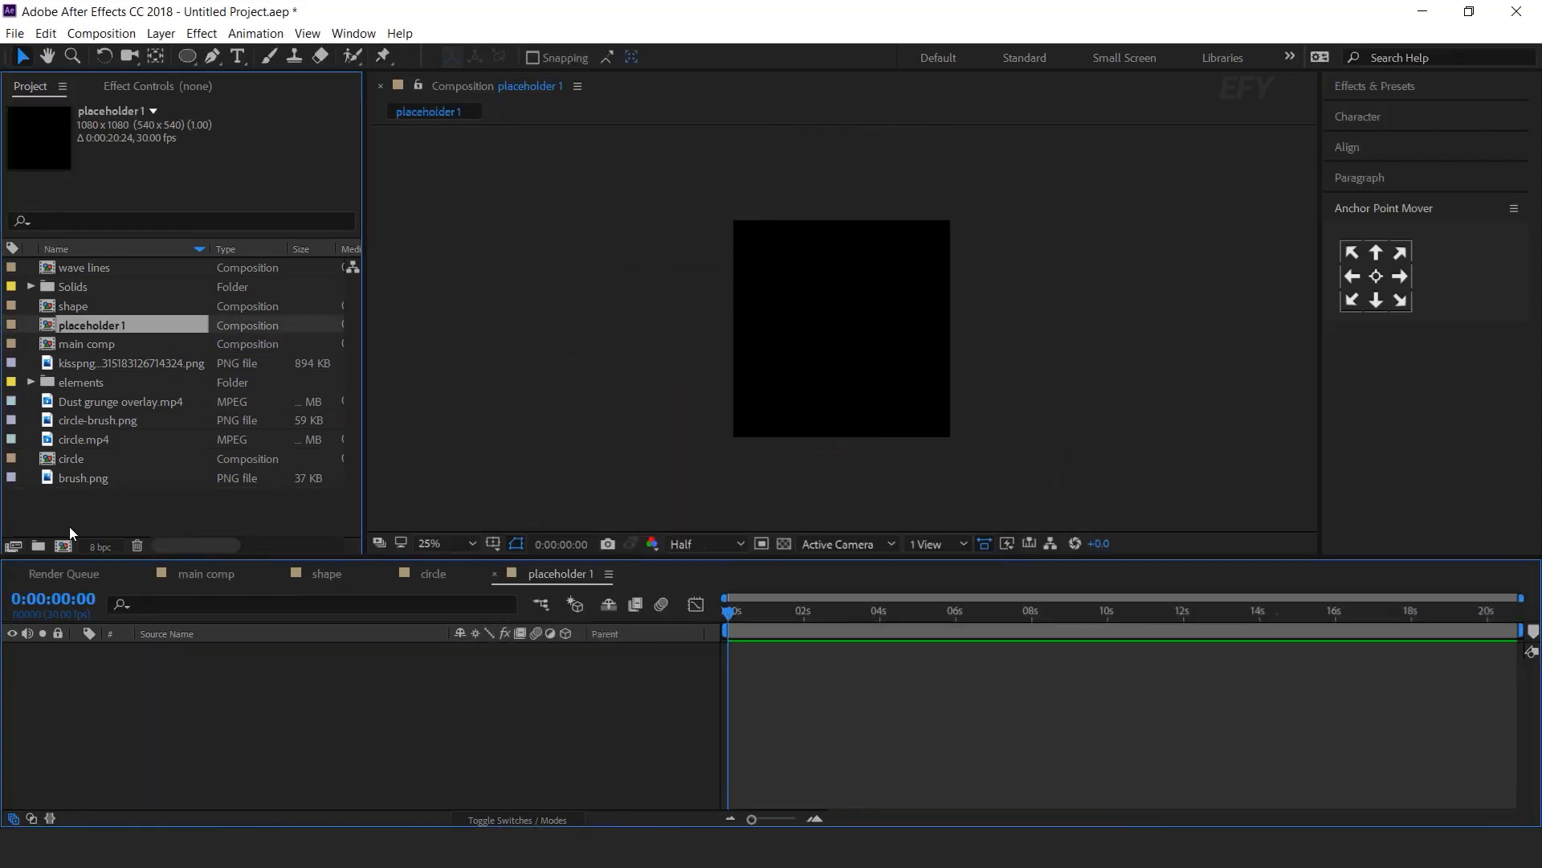
Add the pizza PNG to placeholder 1 and close the placeholder 1 and circle compositions
click(46, 366)
drag(153, 422, 903, 343)
key(period)
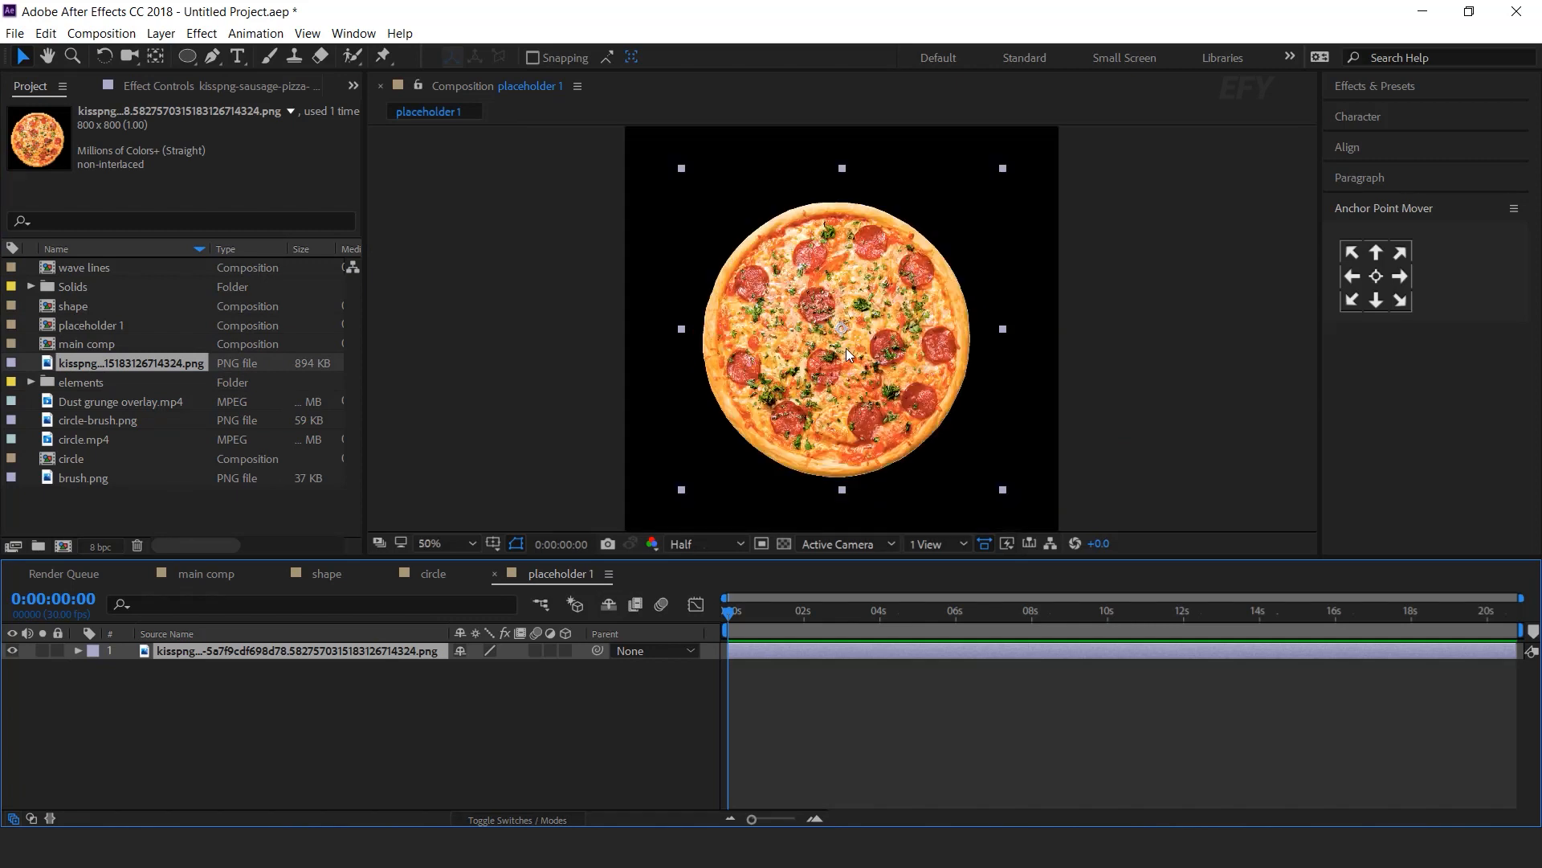
click(495, 575)
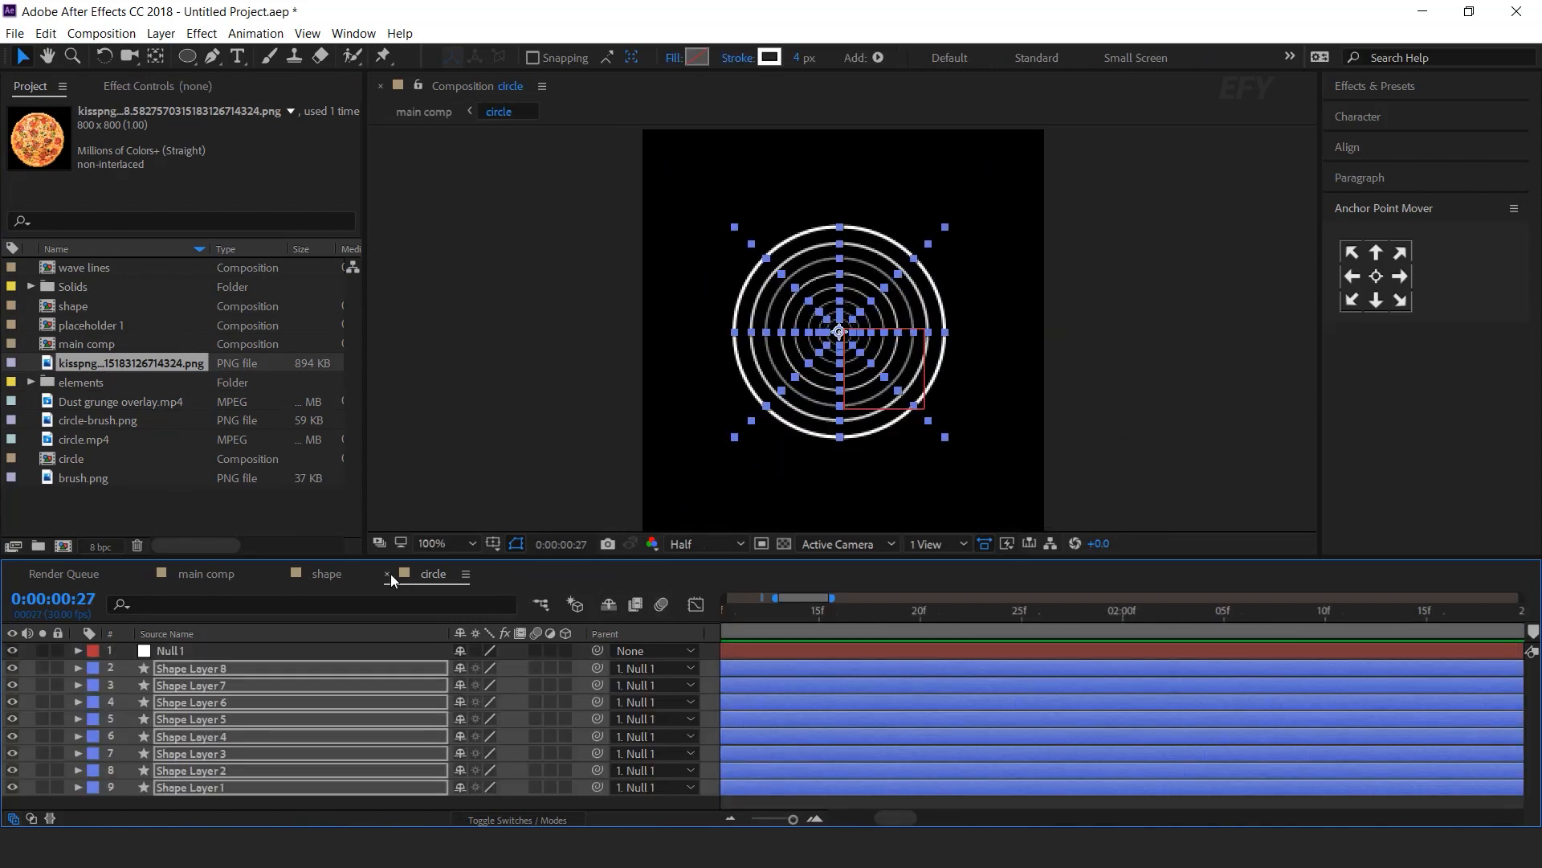
click(388, 573)
Add placeholder 1 as the uppermost layer of main comp and position the pizza over the yellow shape's edge
drag(74, 327, 192, 647)
drag(937, 380, 988, 378)
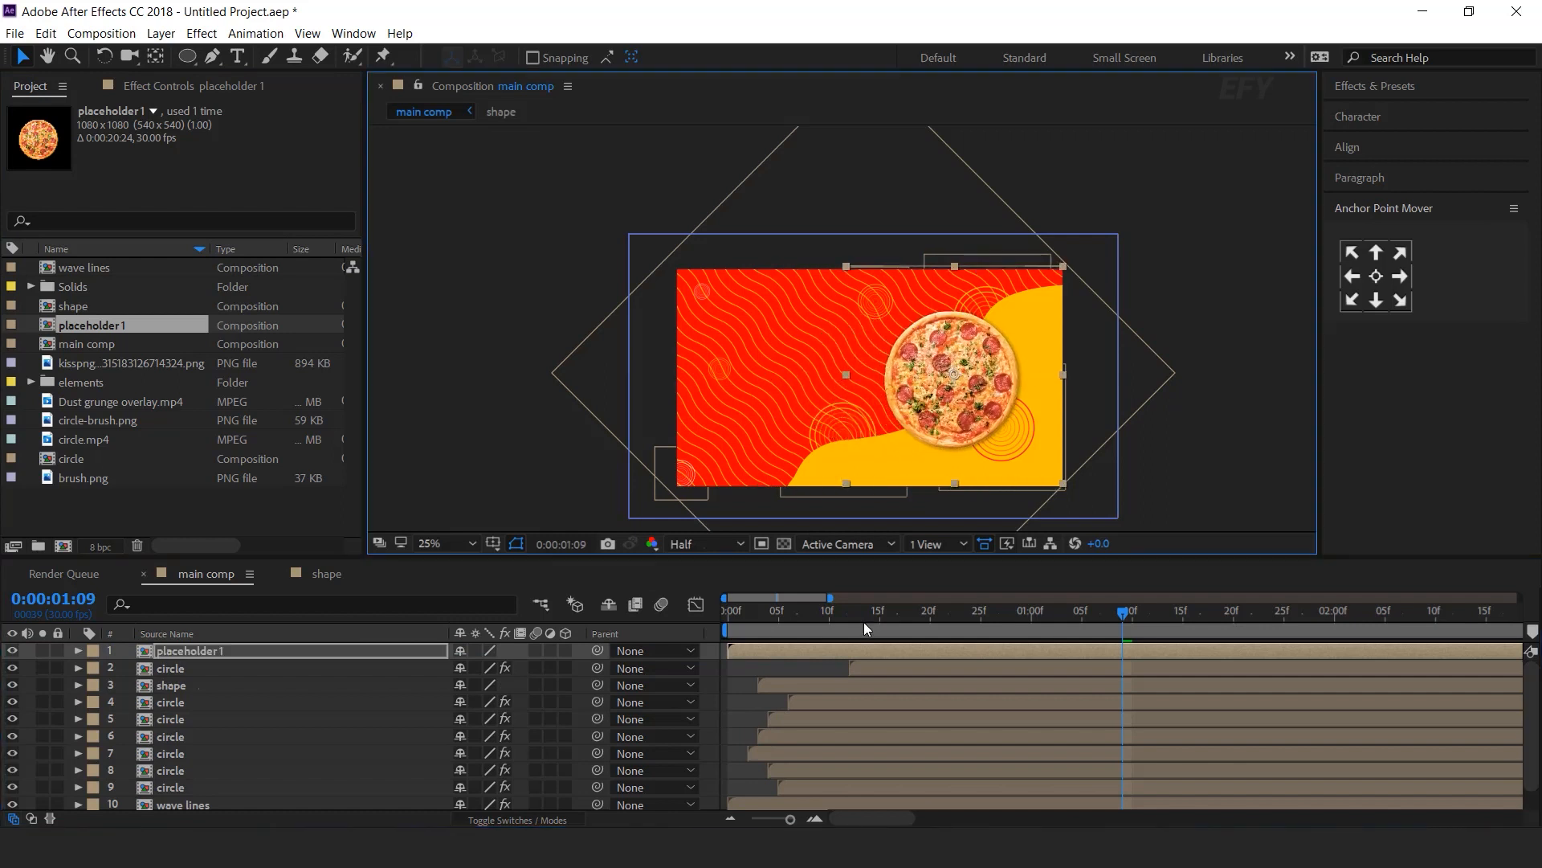
click(707, 647)
Add circle.mp4 to main comp directly below placeholder 1 and set its blending mode to Screen
click(103, 499)
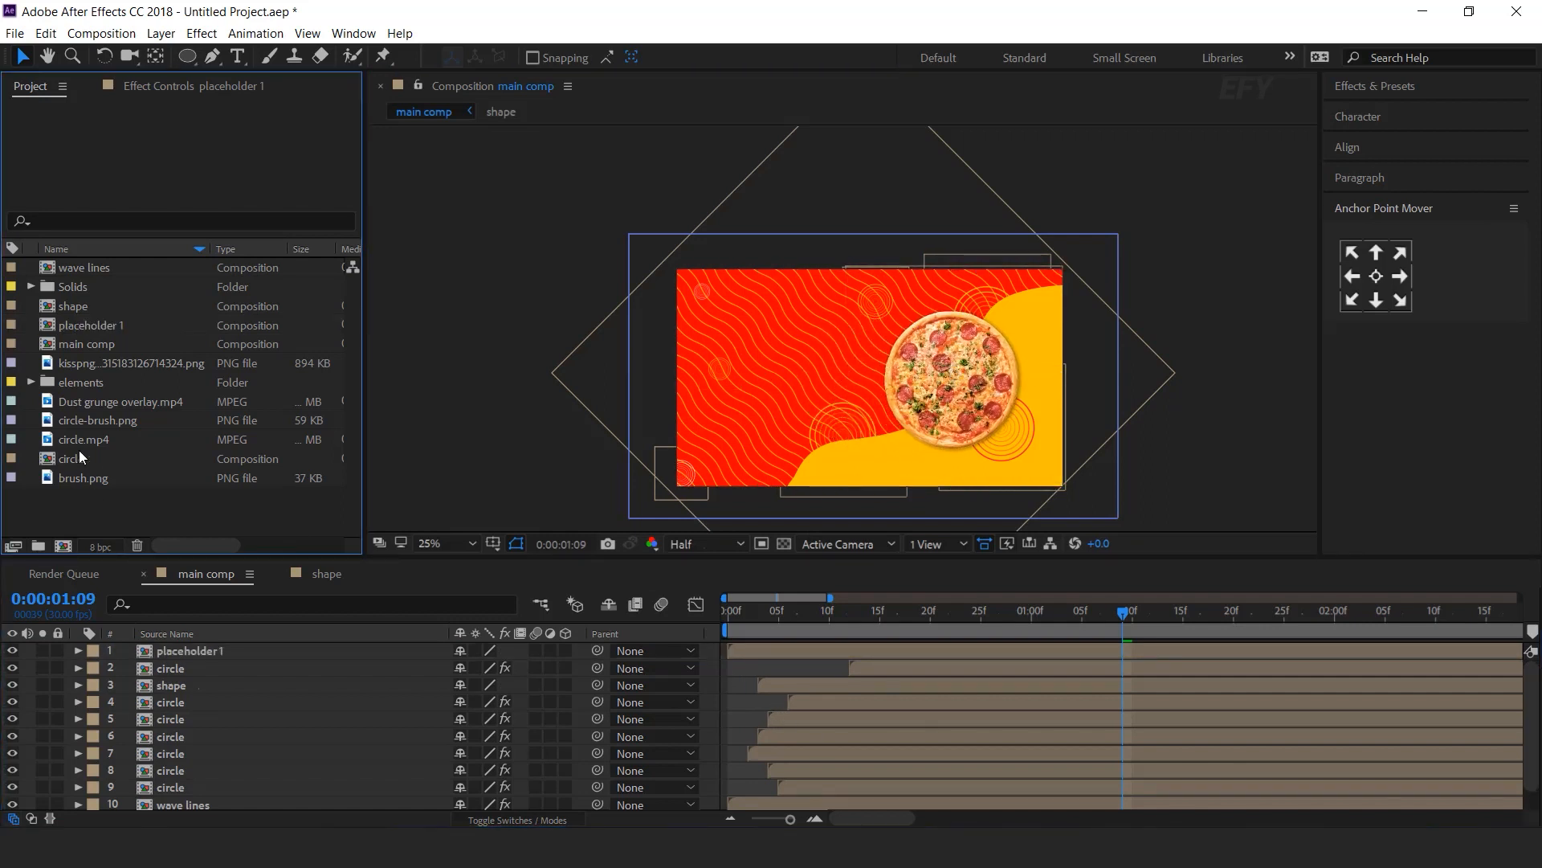
click(108, 447)
drag(45, 449, 182, 654)
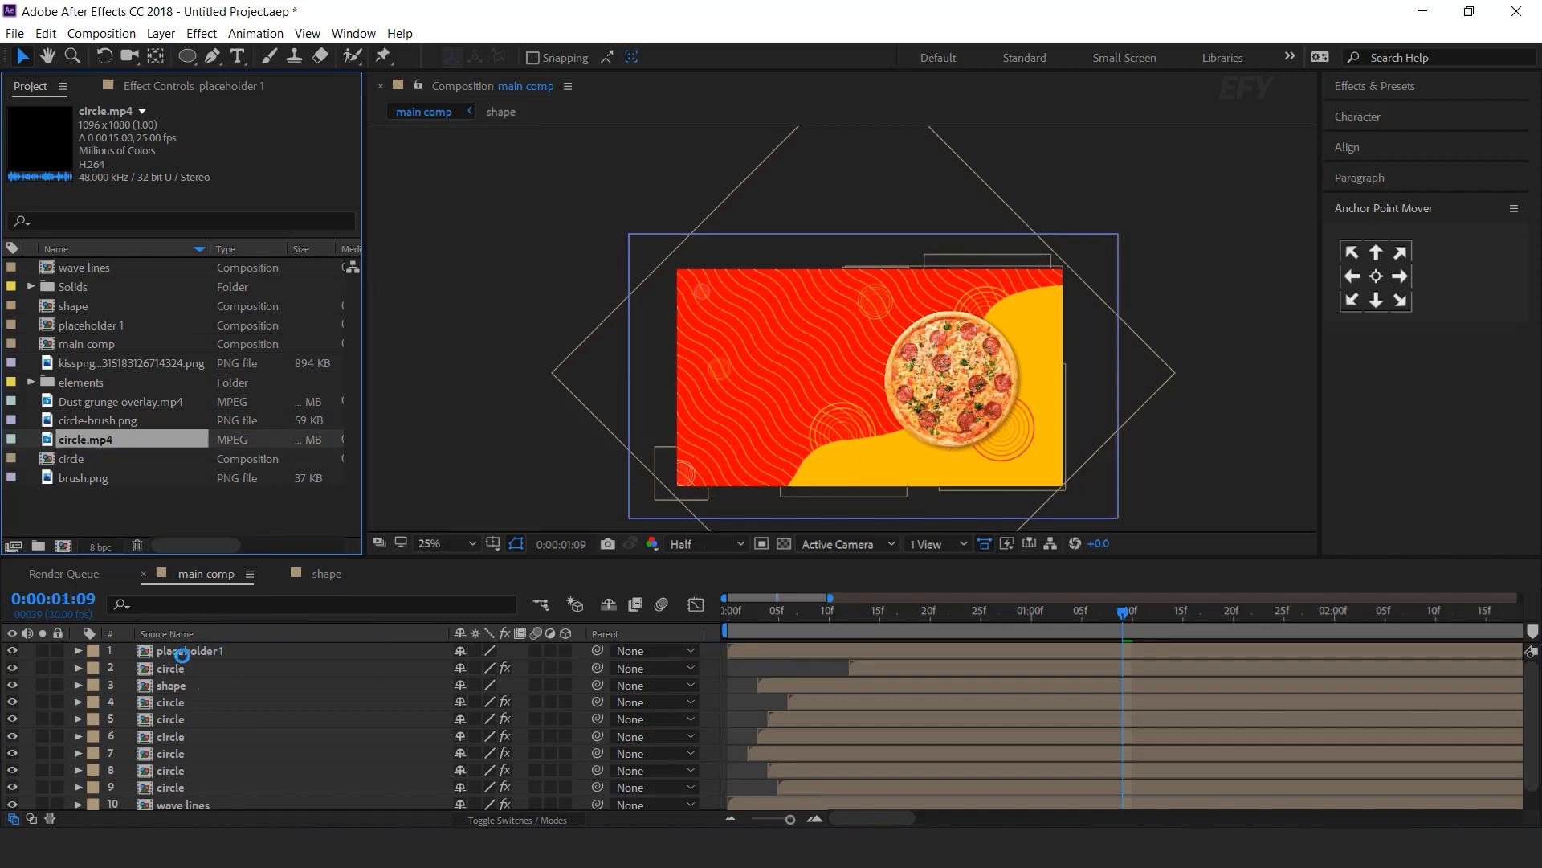
key(F4)
click(635, 667)
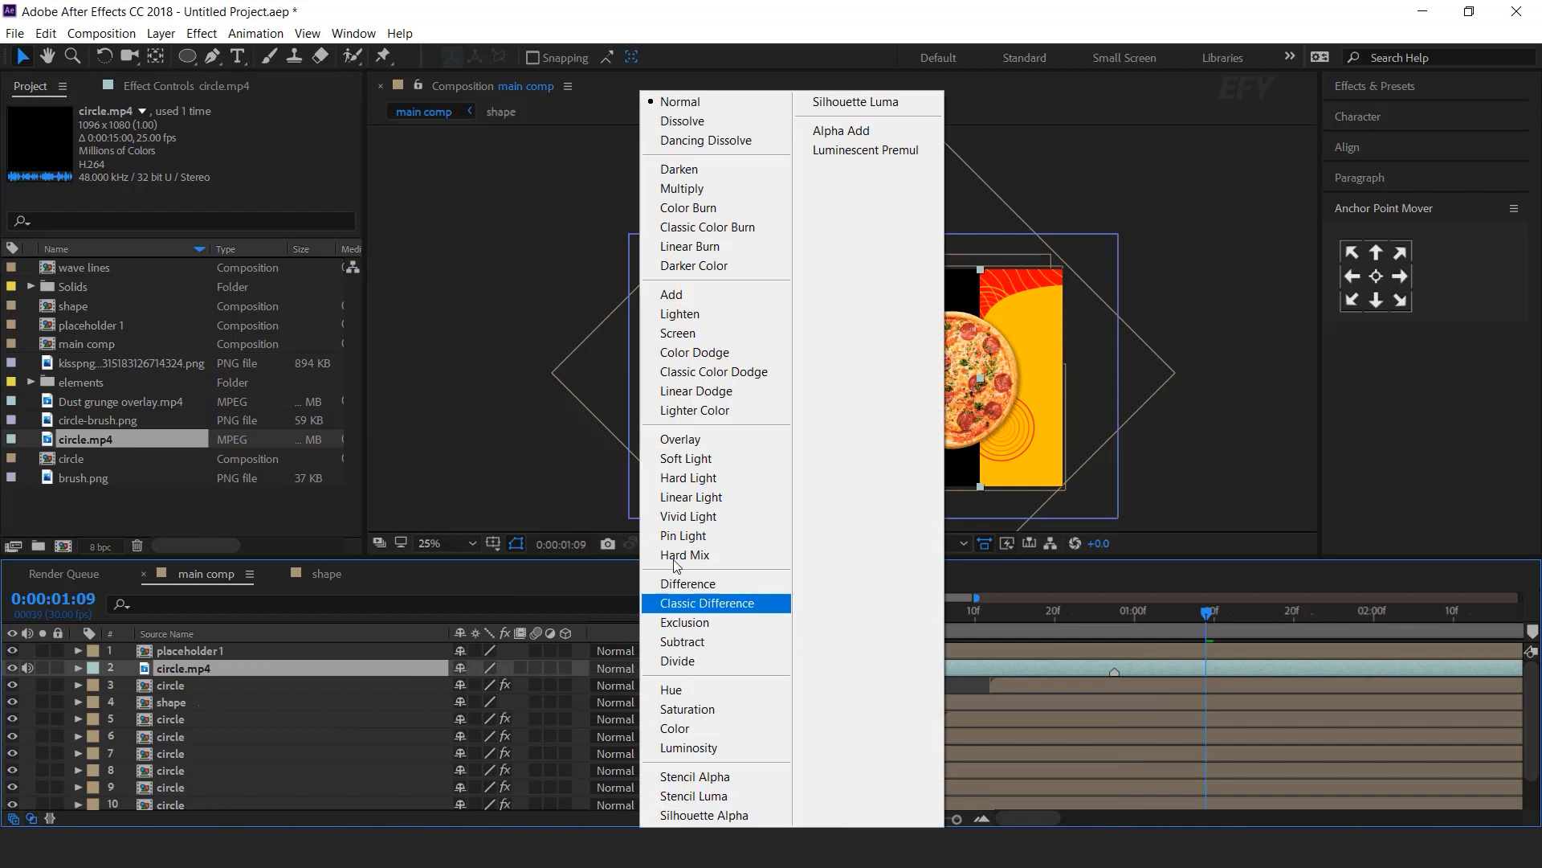
click(683, 334)
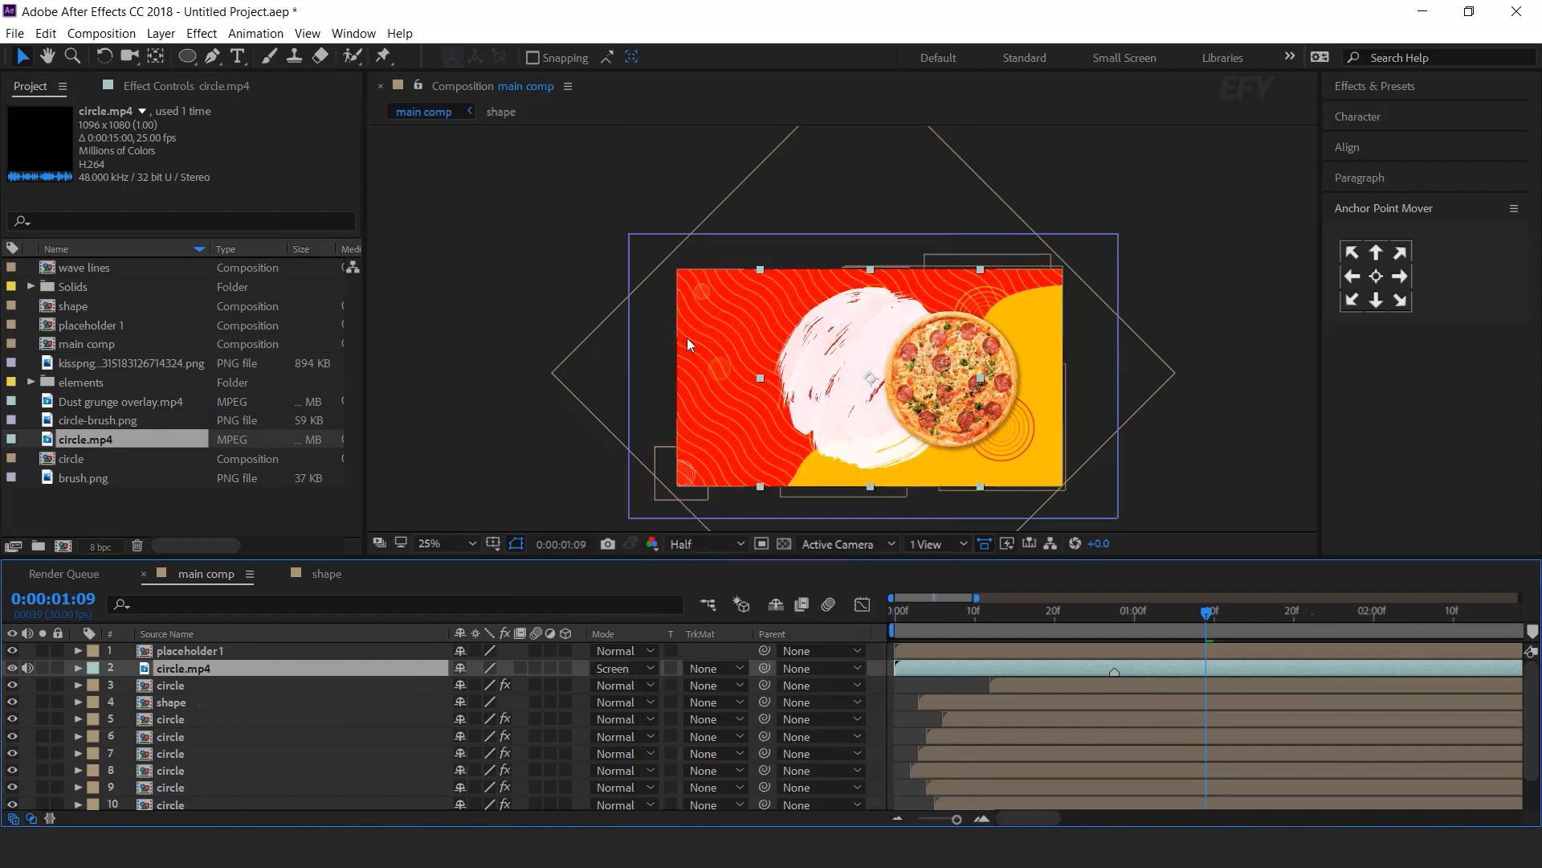
Center the white brush circle video behind the pizza and scale it to 87%
drag(872, 380, 953, 380)
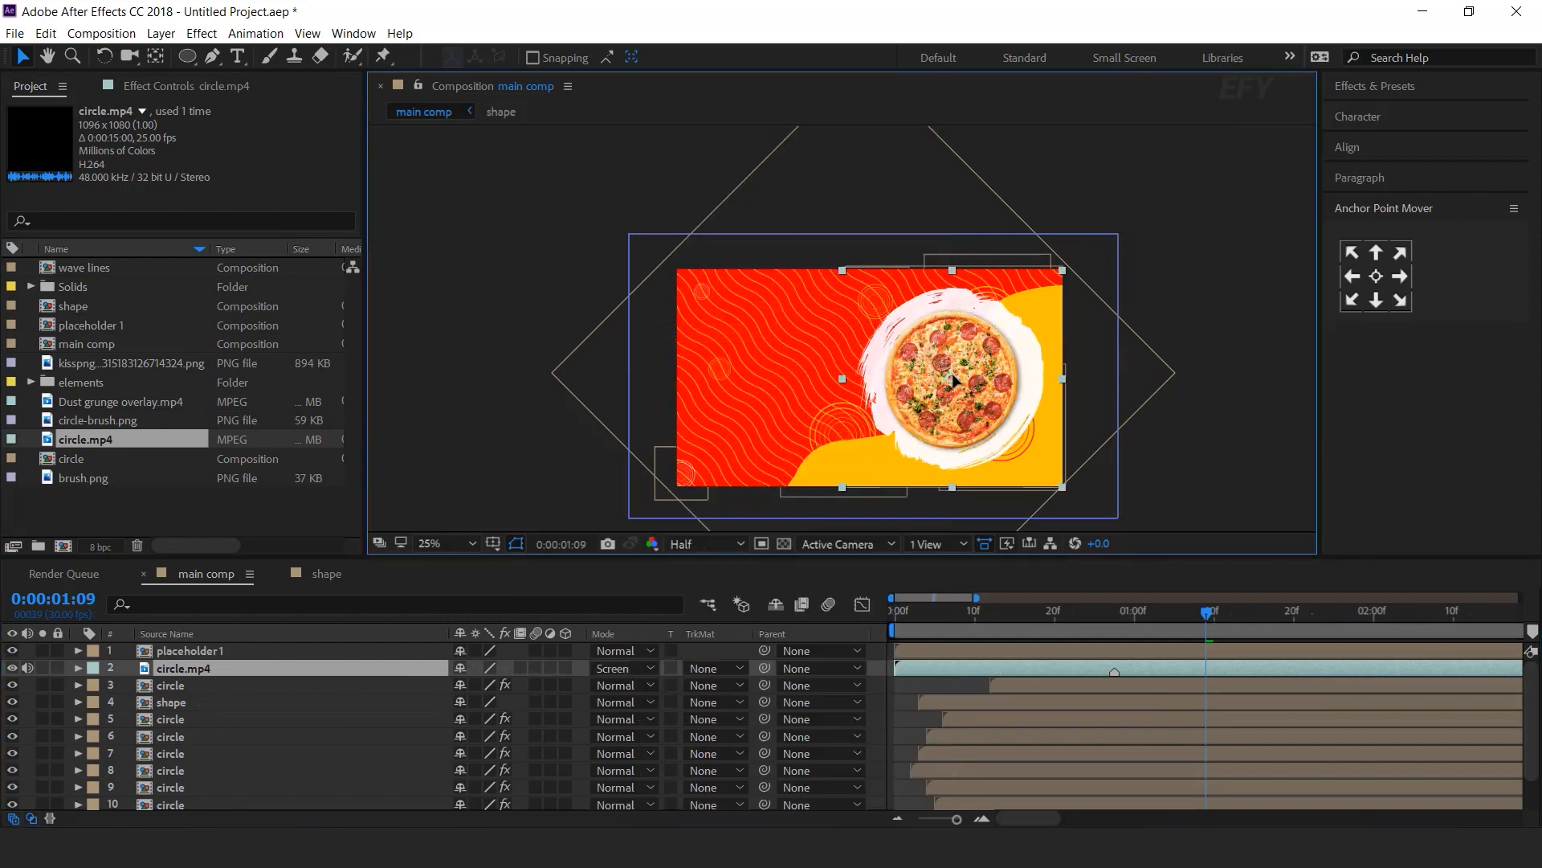
key(period)
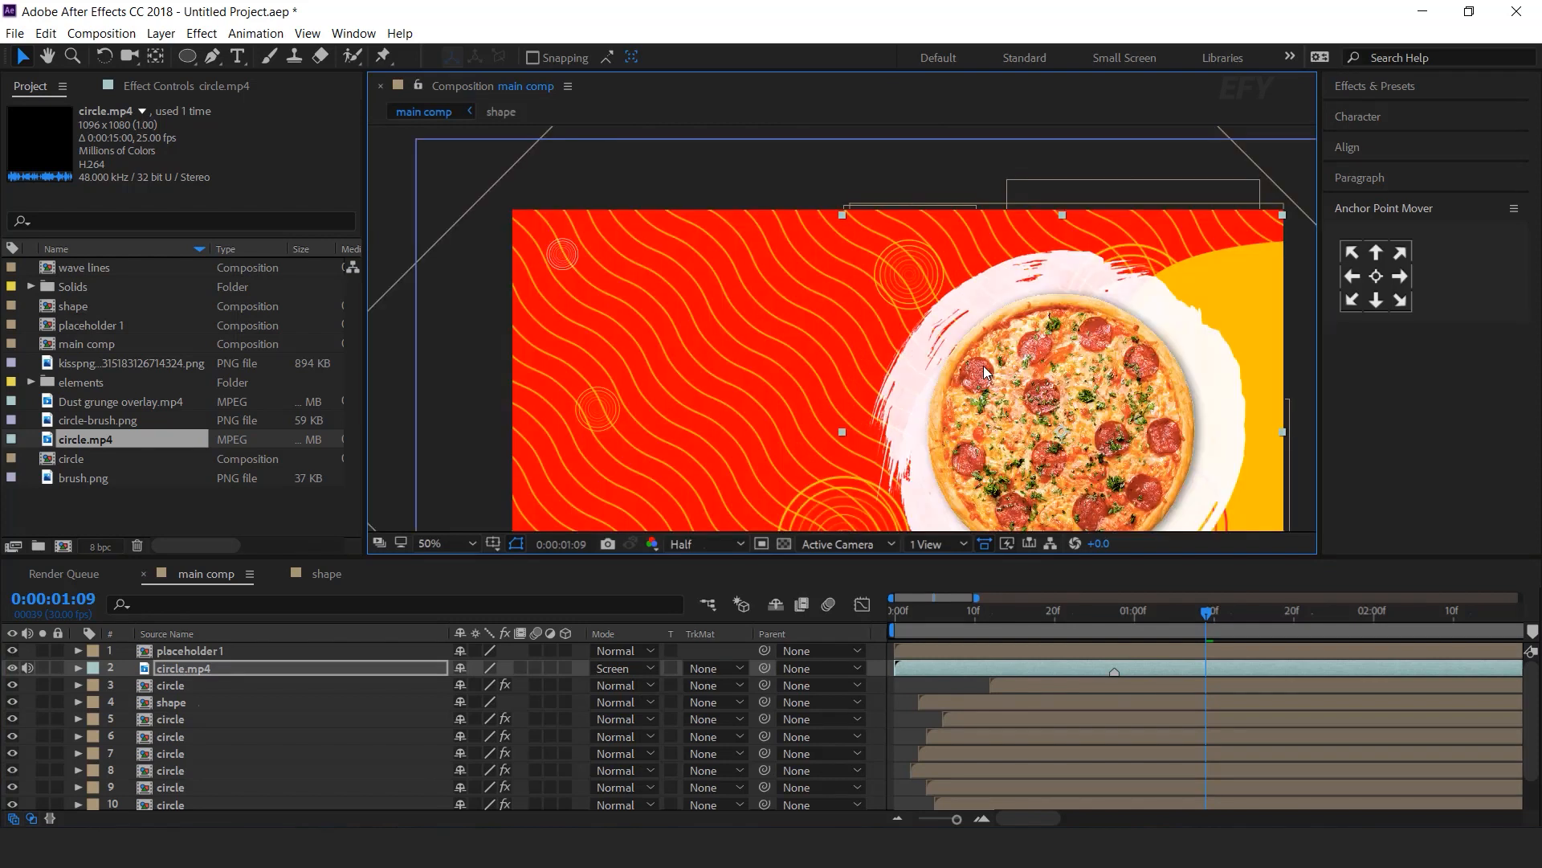
drag(1124, 464, 1077, 384)
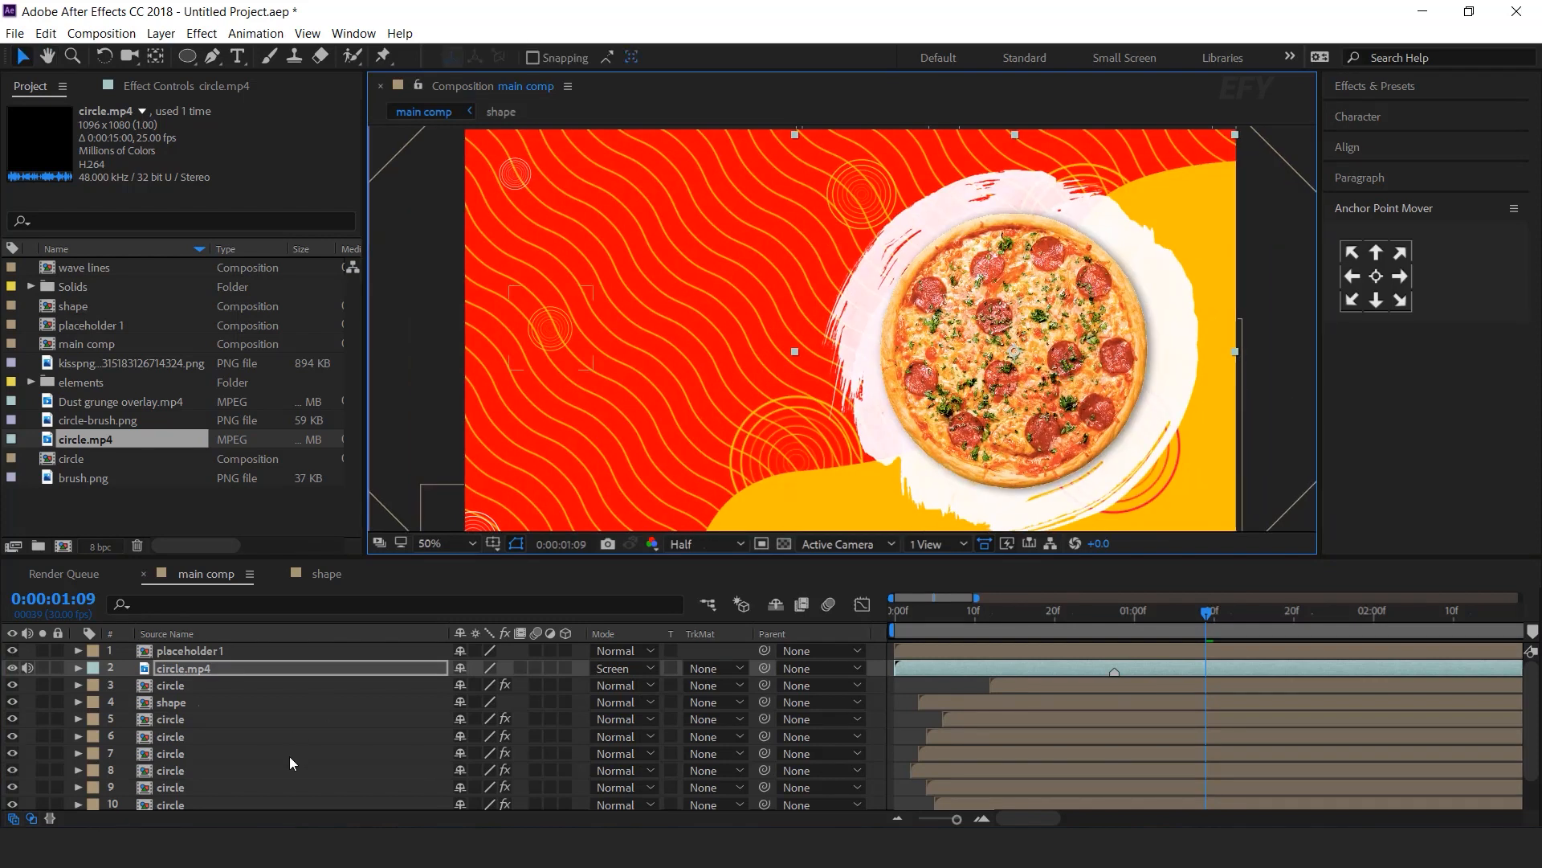
key(s)
drag(514, 684, 499, 684)
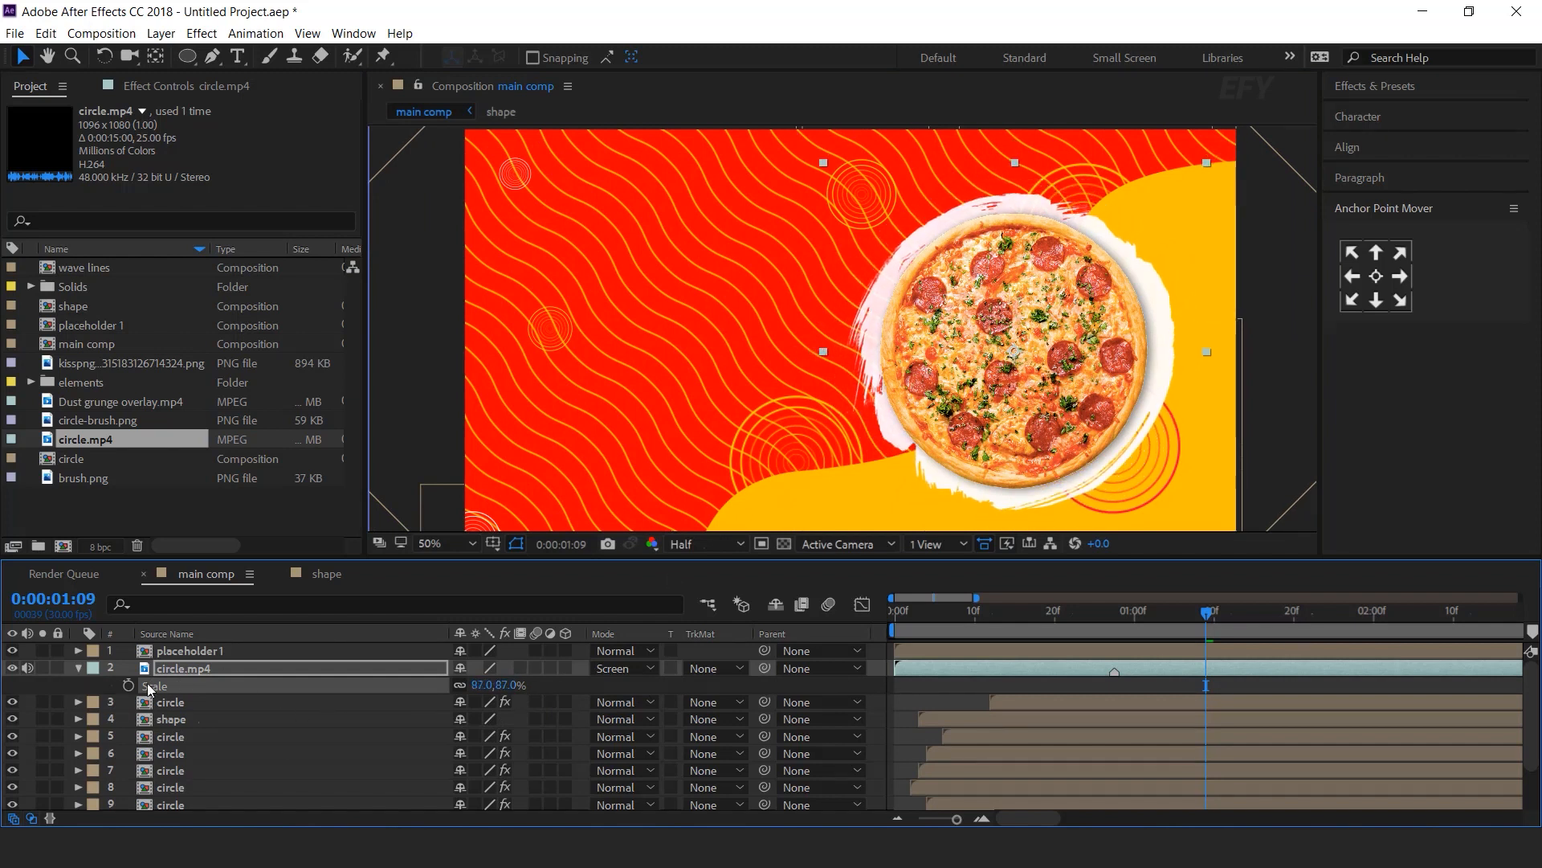
click(81, 671)
Delay placeholder 1 and circle.mp4 together so both start at about frame 15, and preview from the beginning
click(936, 651)
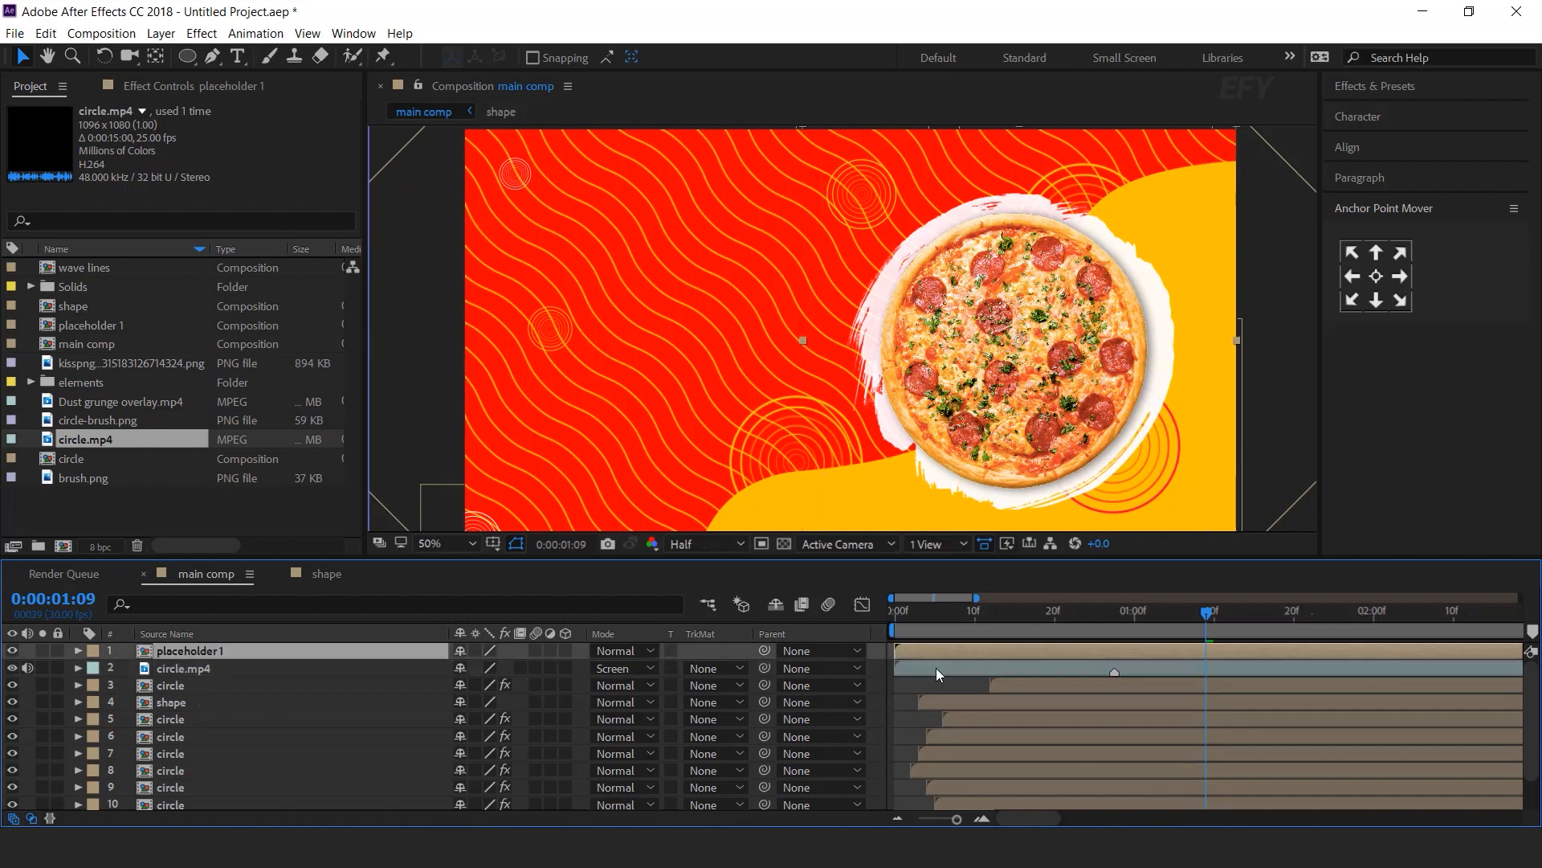
shift+click(936, 667)
drag(923, 668, 1044, 668)
key(minus)
key(minus)
drag(441, 641, 254, 642)
key(Home)
key(space)
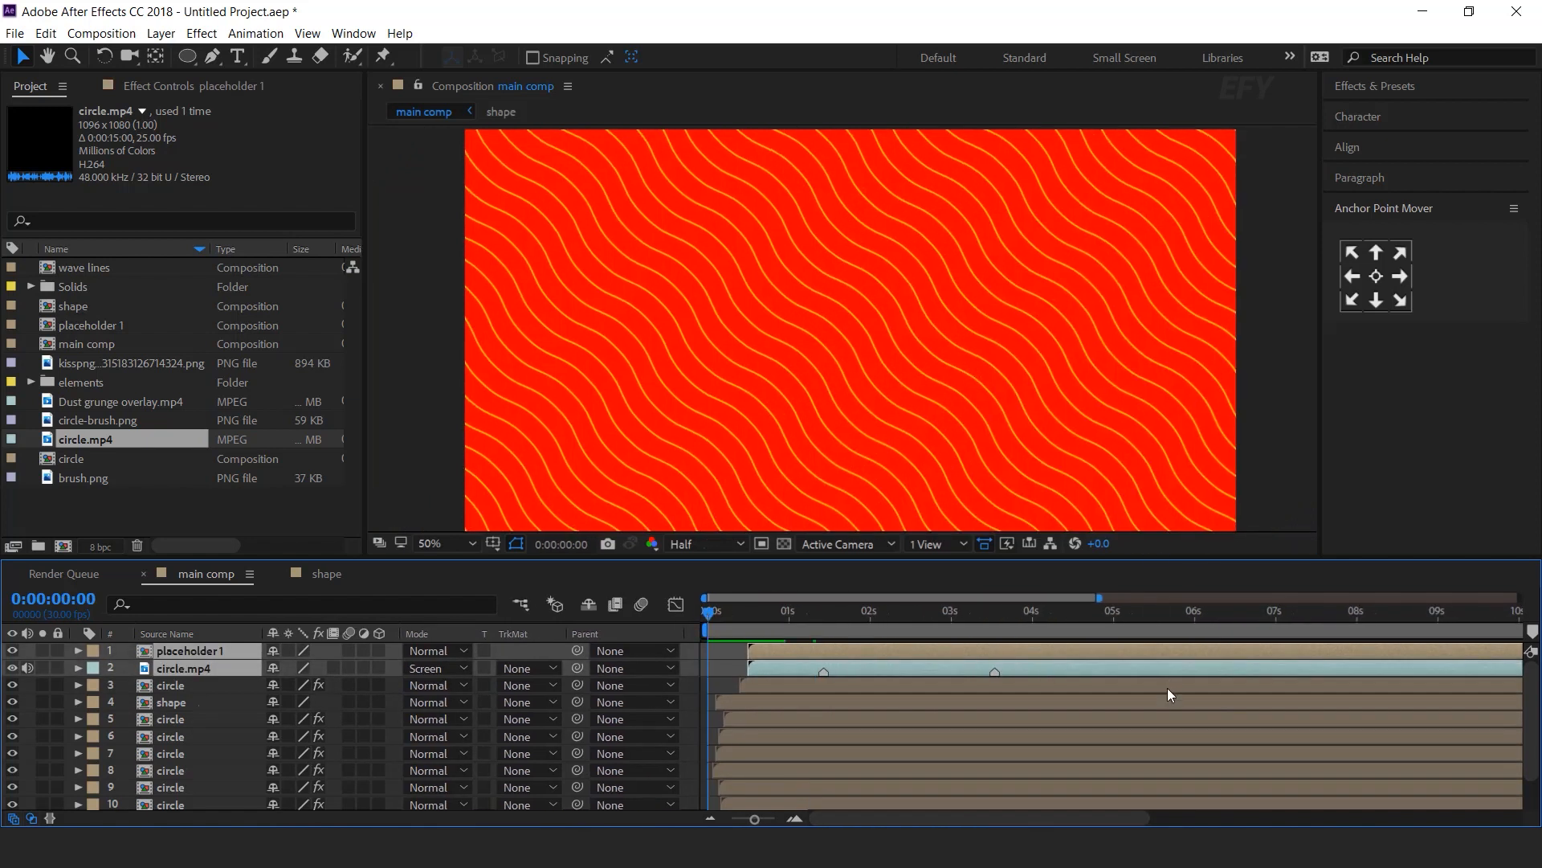
Delay only placeholder 1 so it starts at about frame 21, and preview the pizza's entrance
click(730, 612)
click(693, 663)
drag(784, 650, 800, 648)
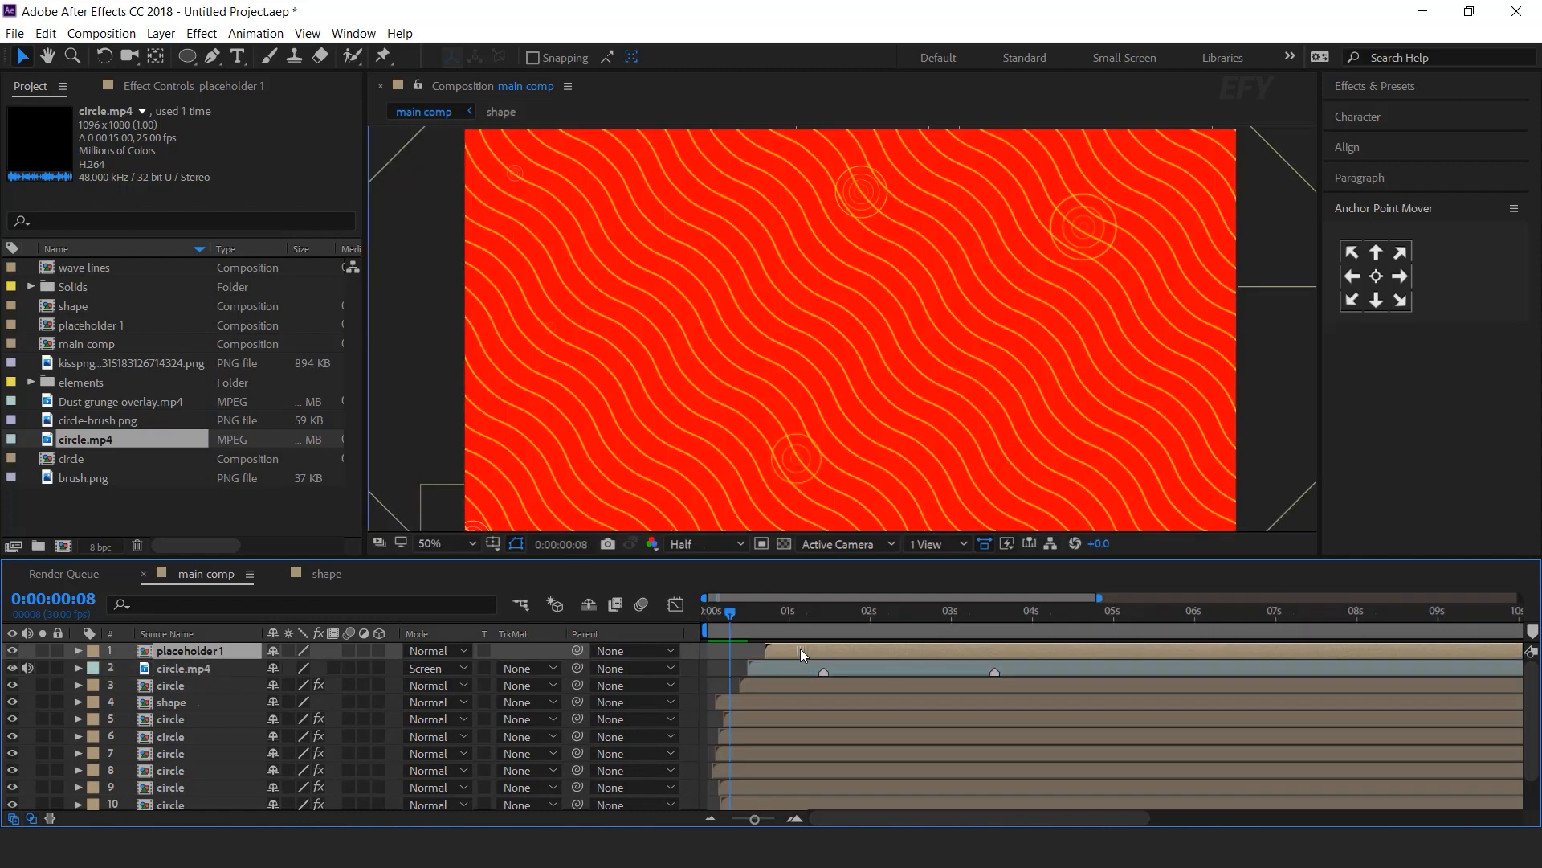
key(space)
click(791, 613)
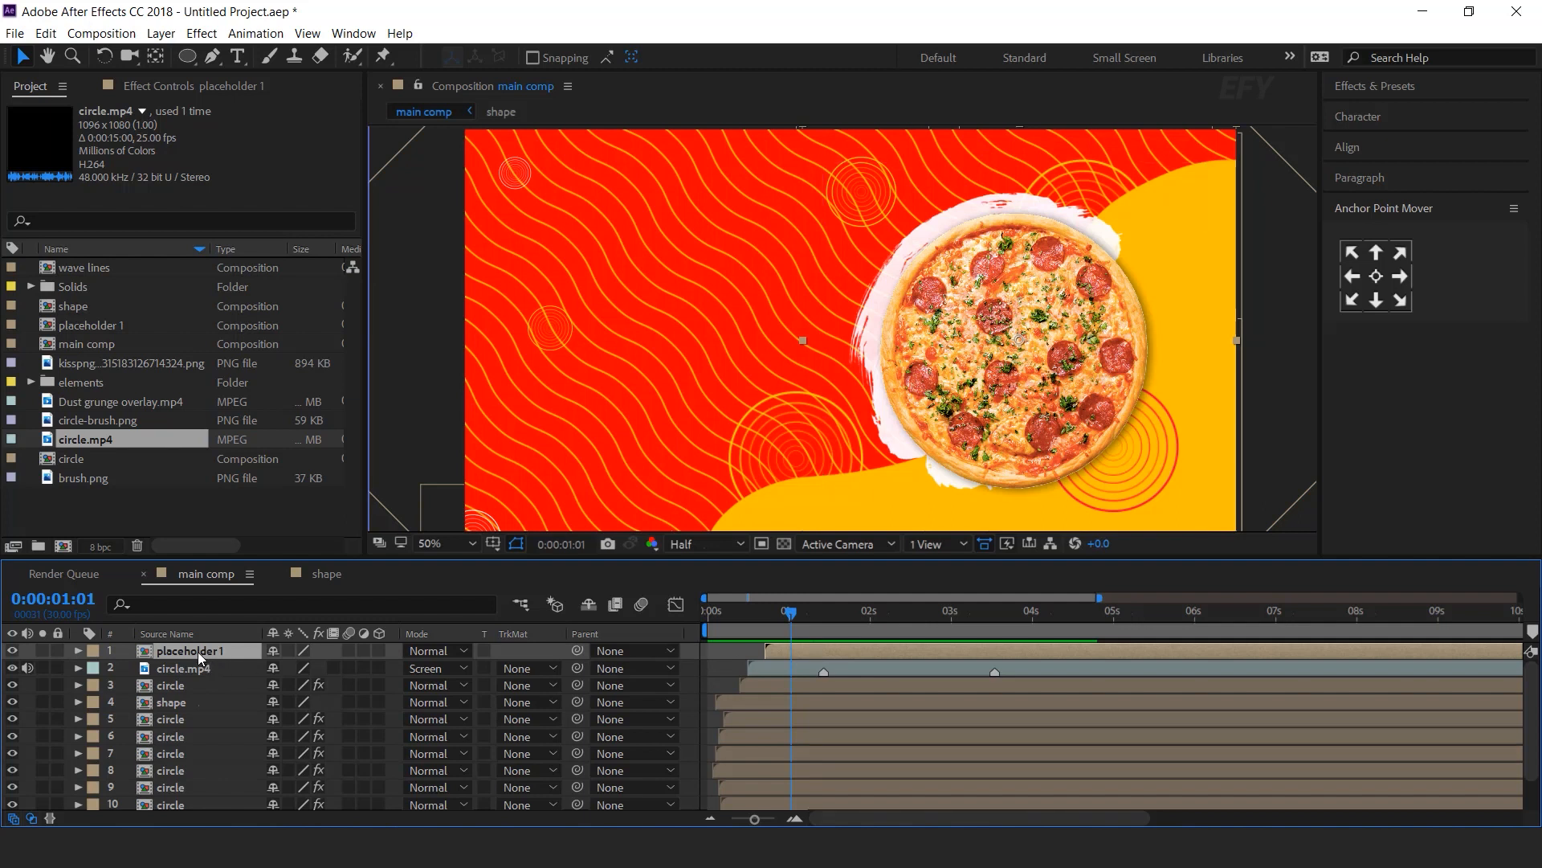
Keyframe placeholder 1's Scale from 0% at frame 21 to 100% at frame 29
key(s)
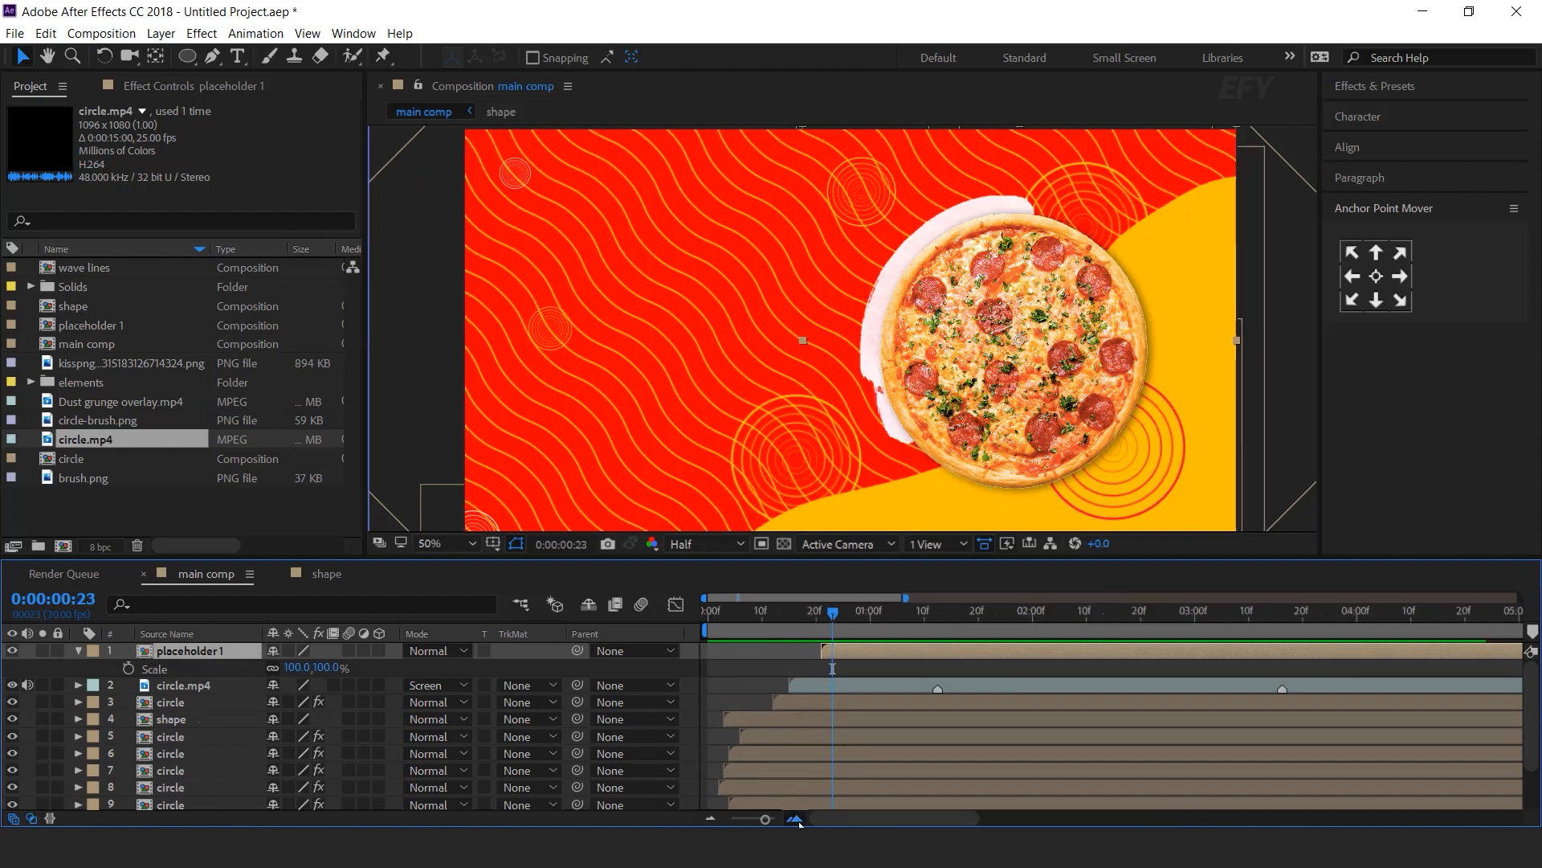
click(795, 818)
click(795, 817)
click(935, 615)
drag(946, 619, 1021, 619)
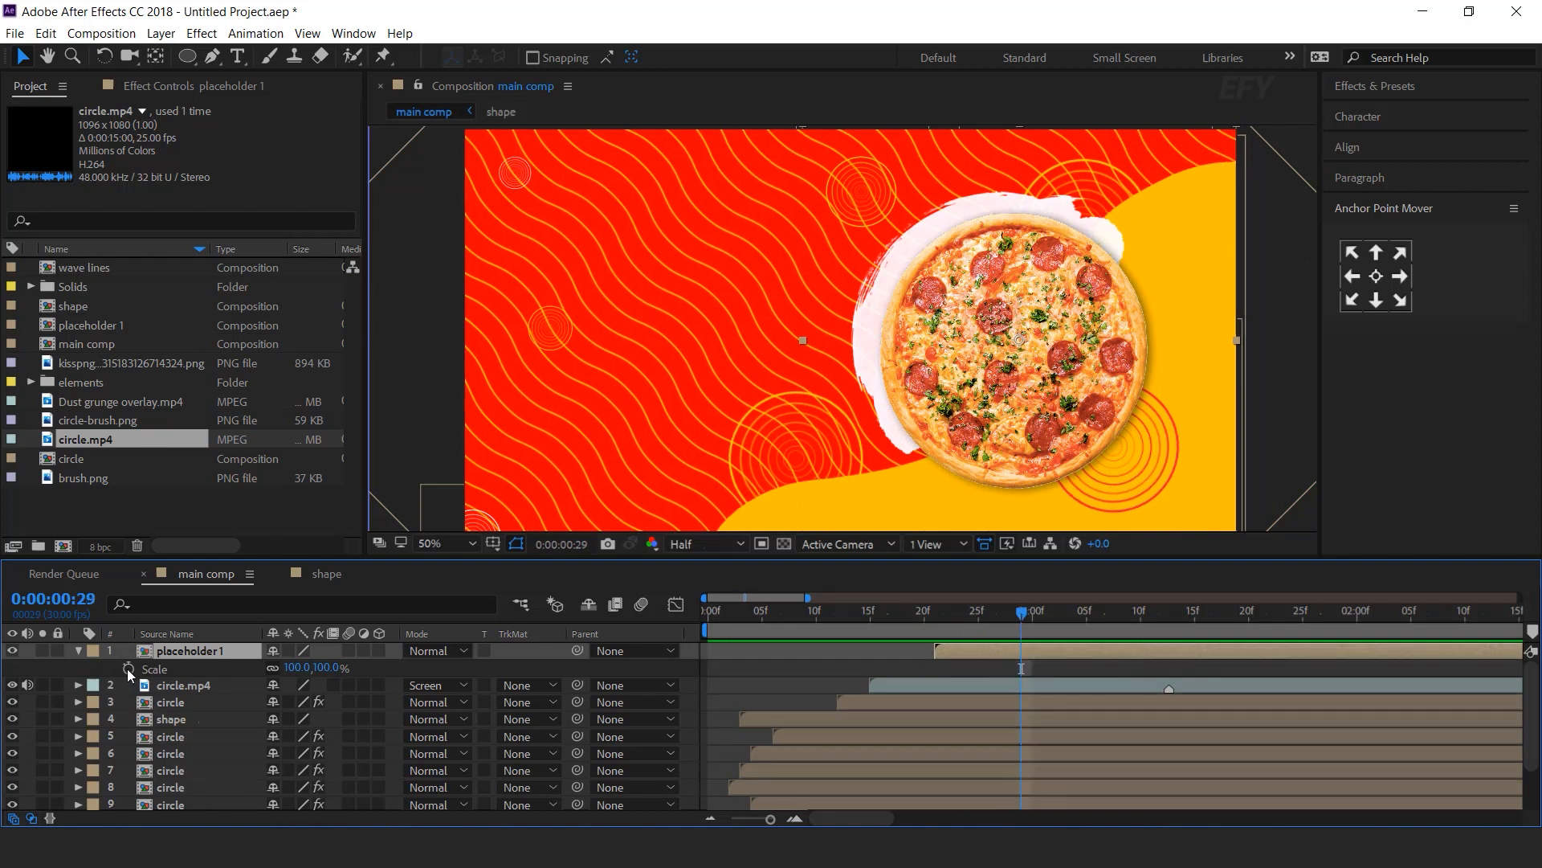
click(128, 668)
key(i)
click(324, 668)
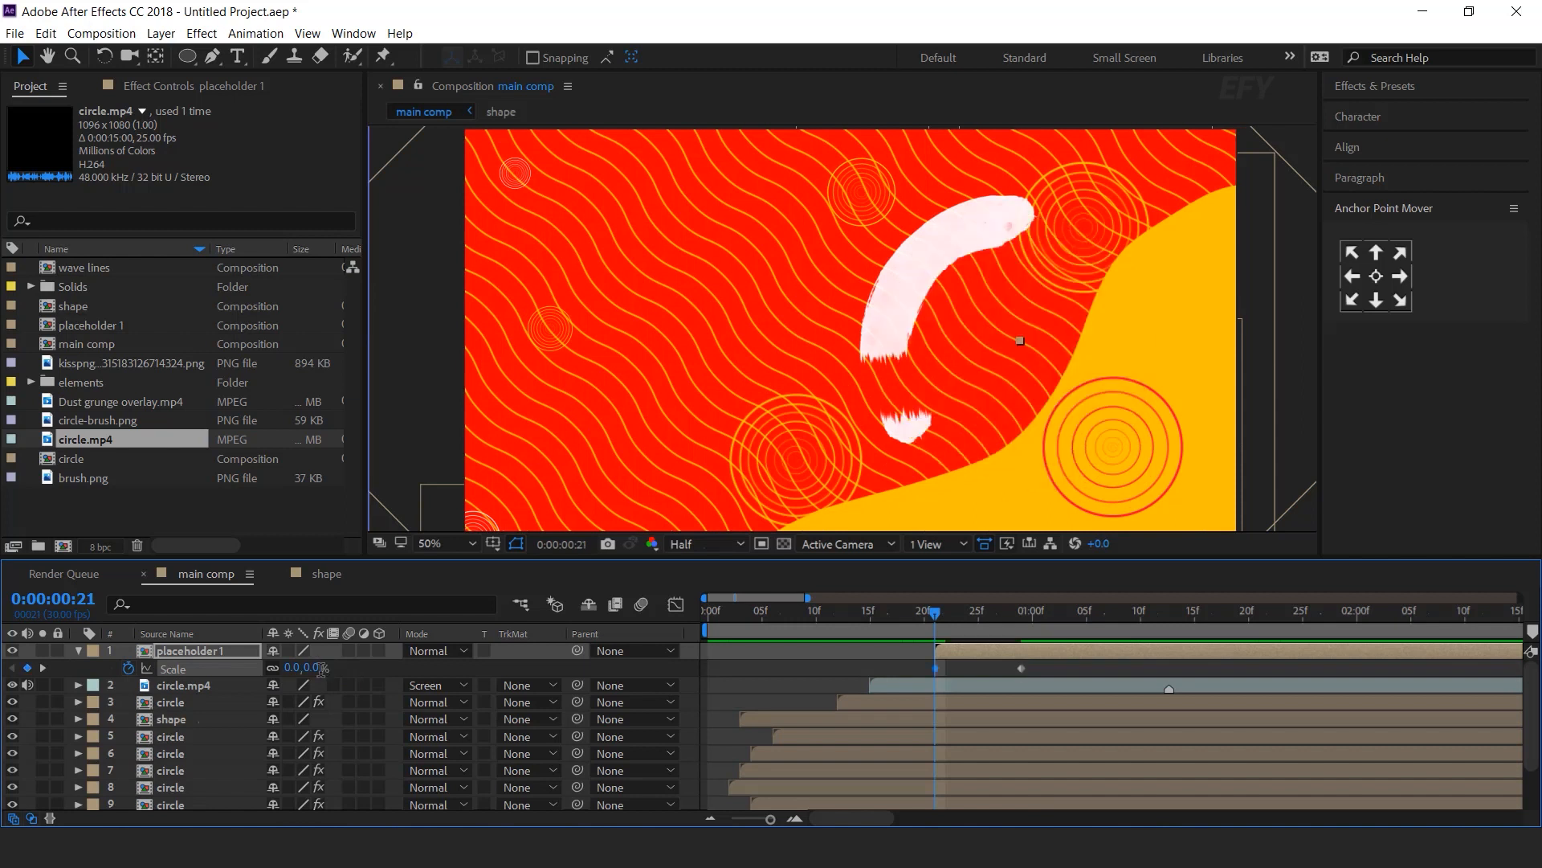
Apply the bounce expression from Bounce script.txt in Notepad to placeholder 1's Scale and preview the bounce
key(alt+Tab)
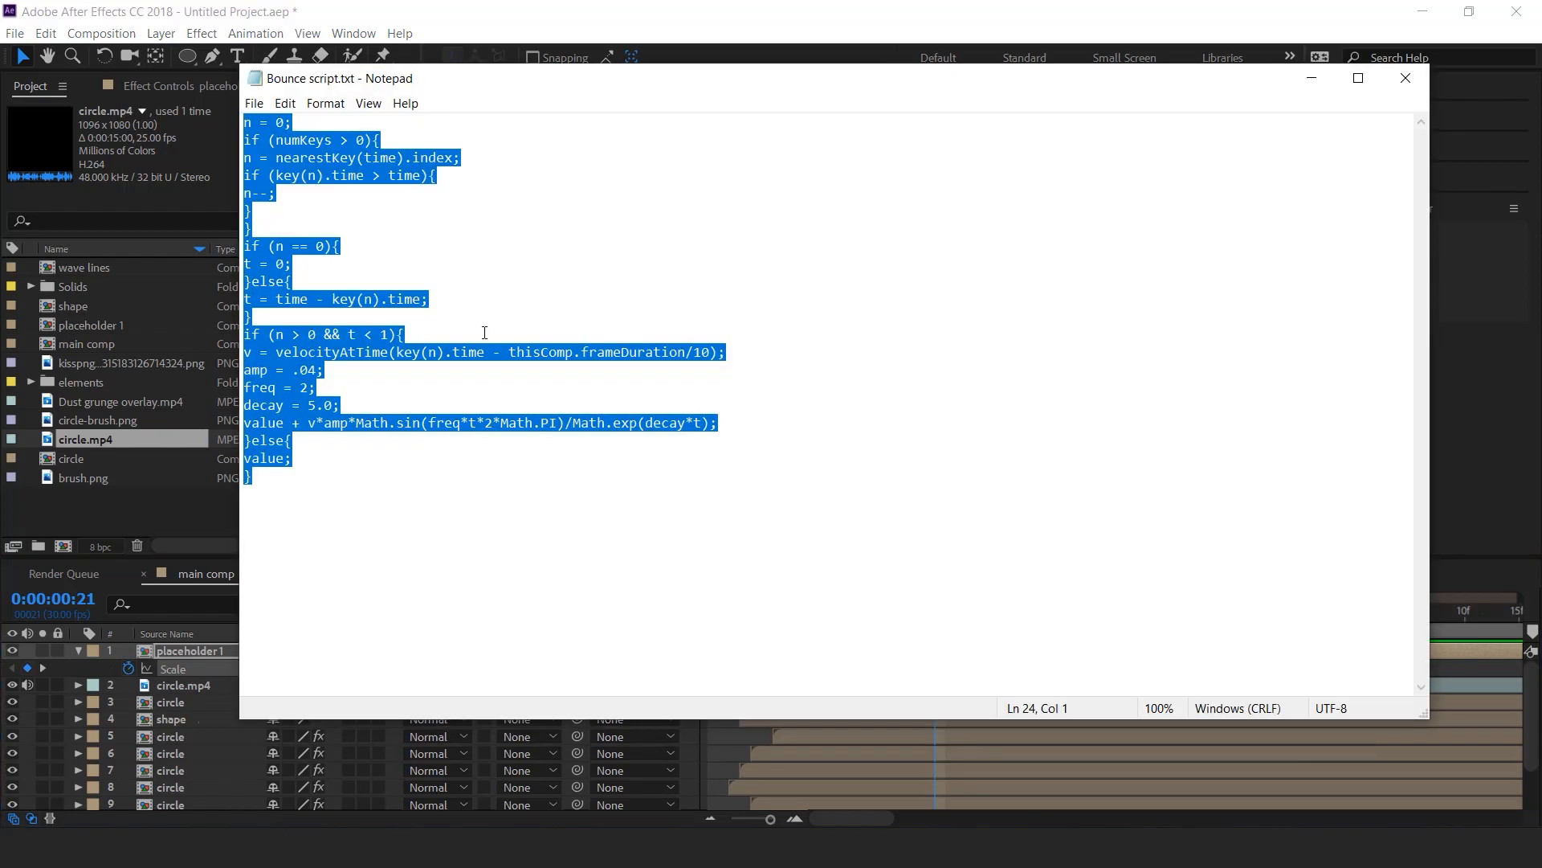
click(1312, 78)
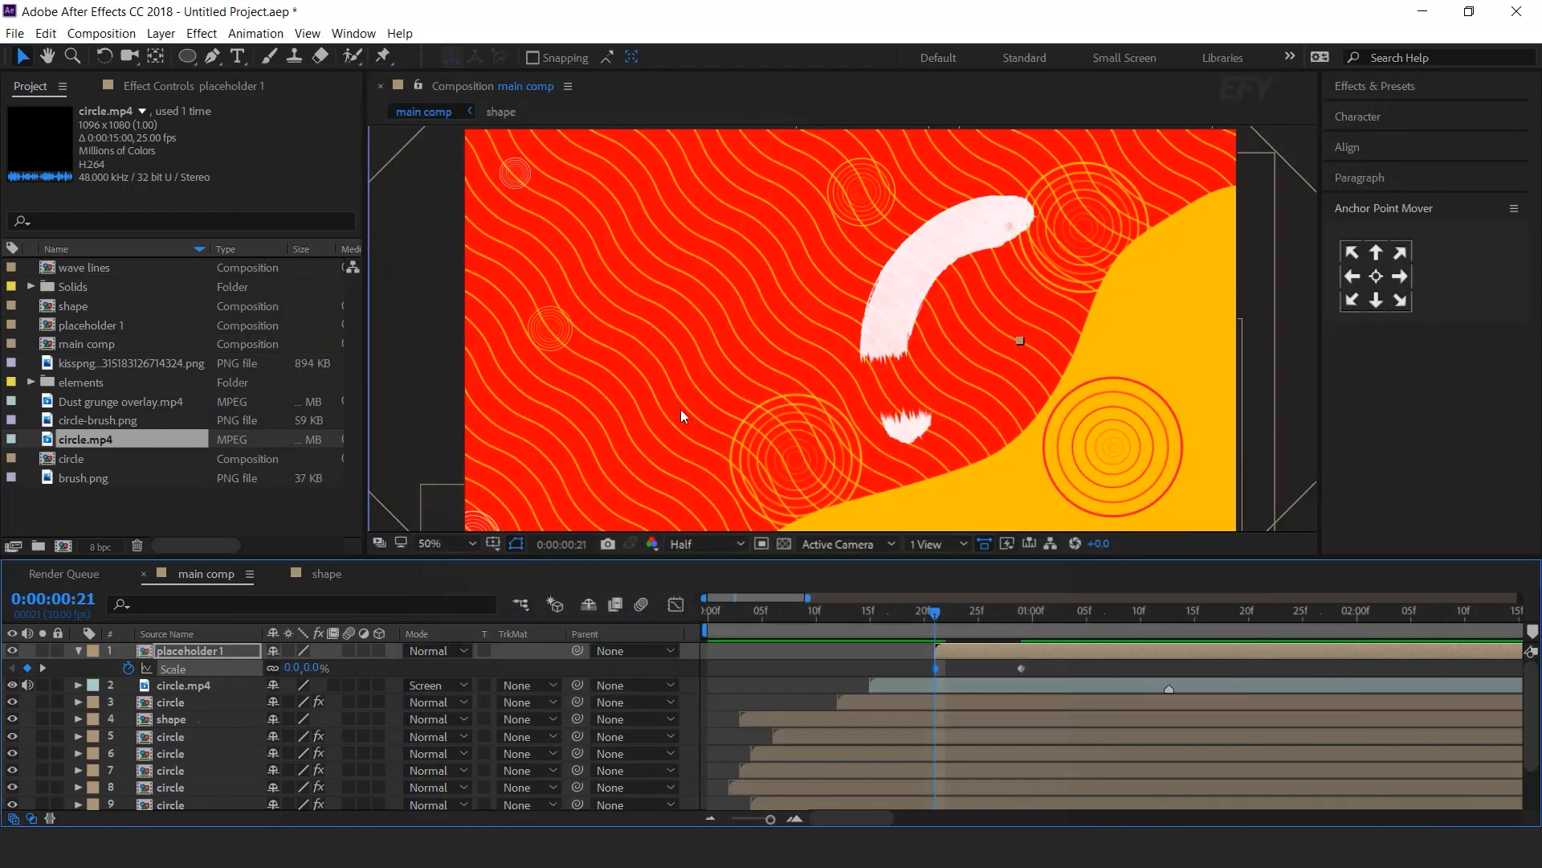
alt+click(129, 668)
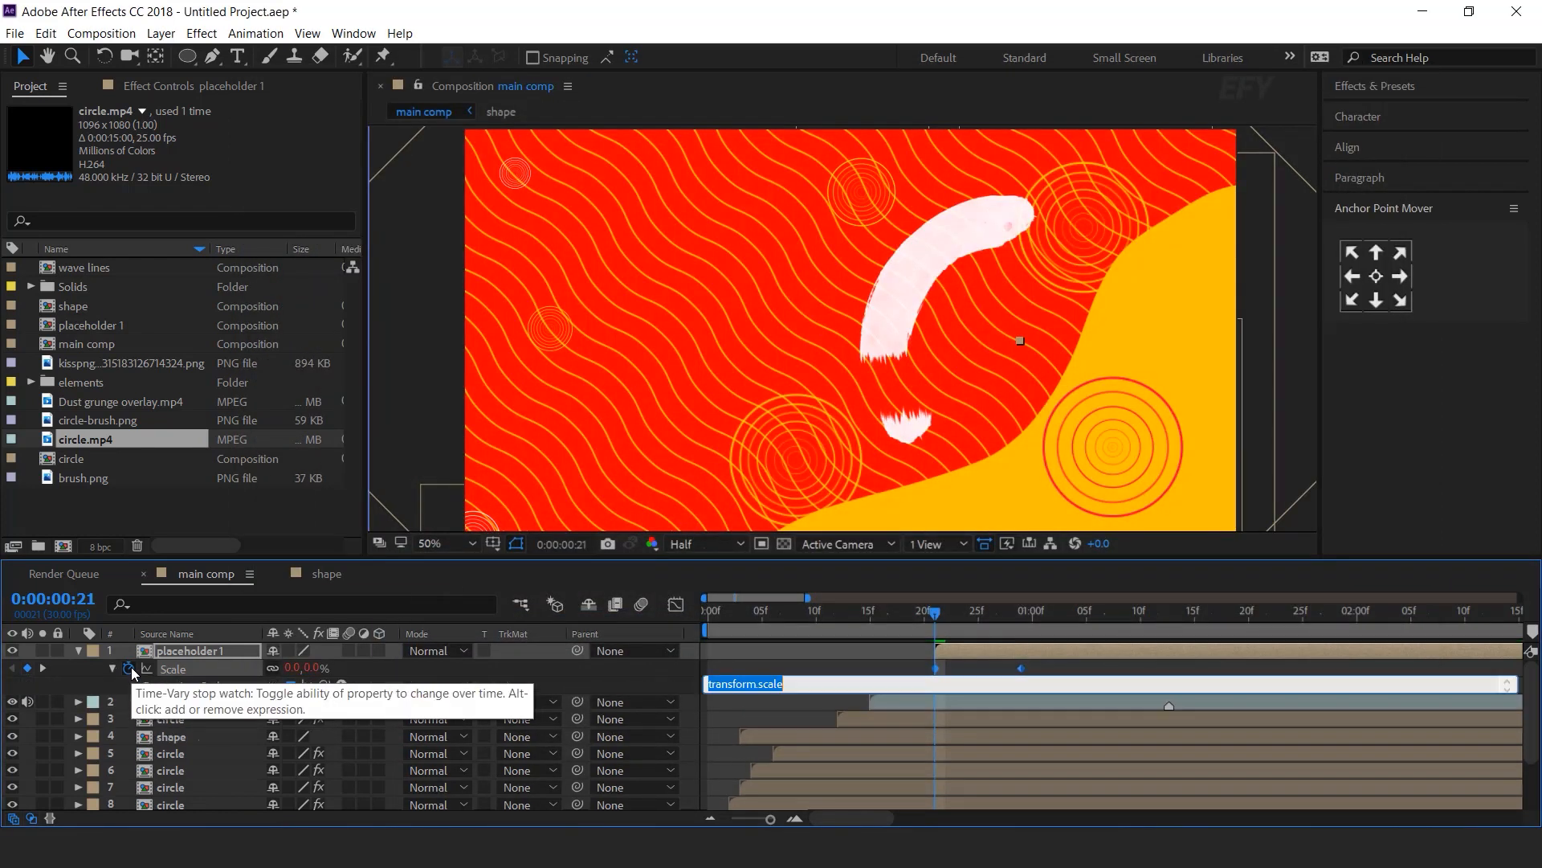
click(689, 643)
drag(916, 615, 903, 615)
key(space)
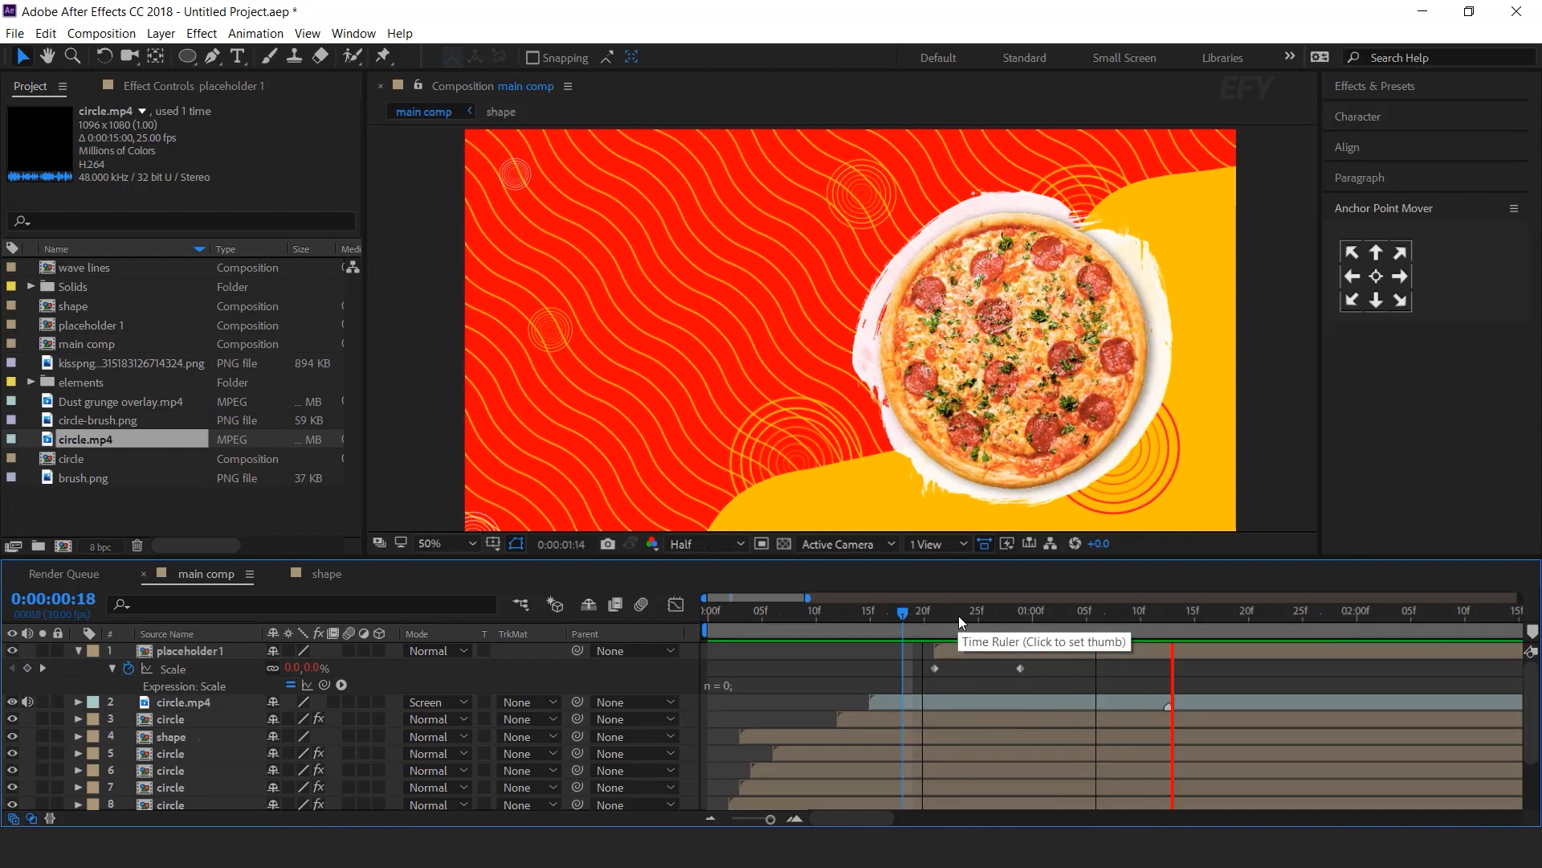
click(922, 617)
key(space)
key(space)
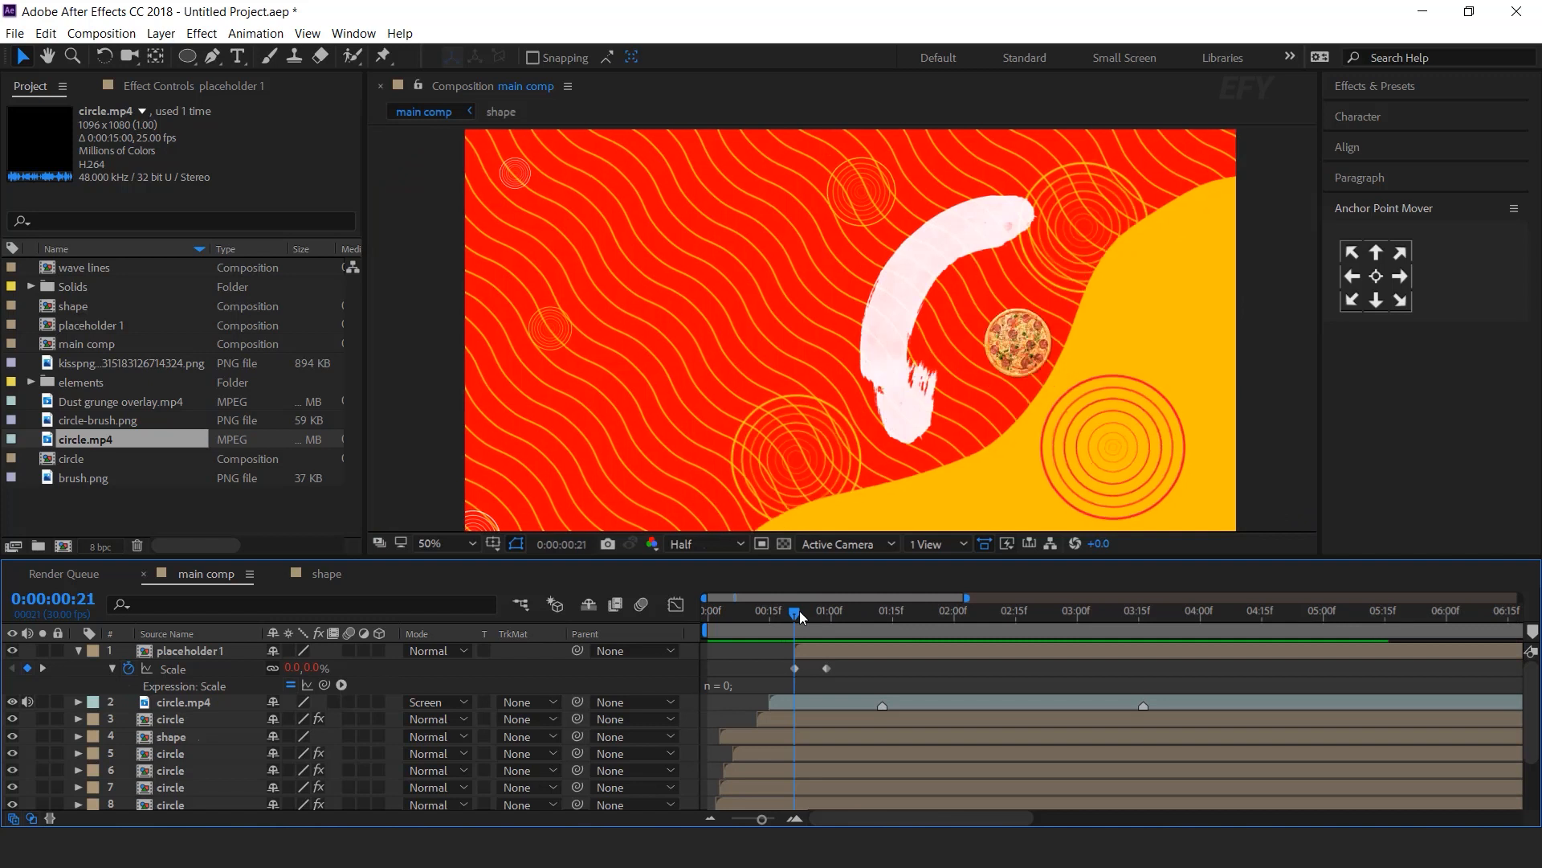
Add placeholder 1 Scale keyframes of 100% at 0:00:02:08 and 108% at 0:00:02:14
drag(726, 624, 987, 621)
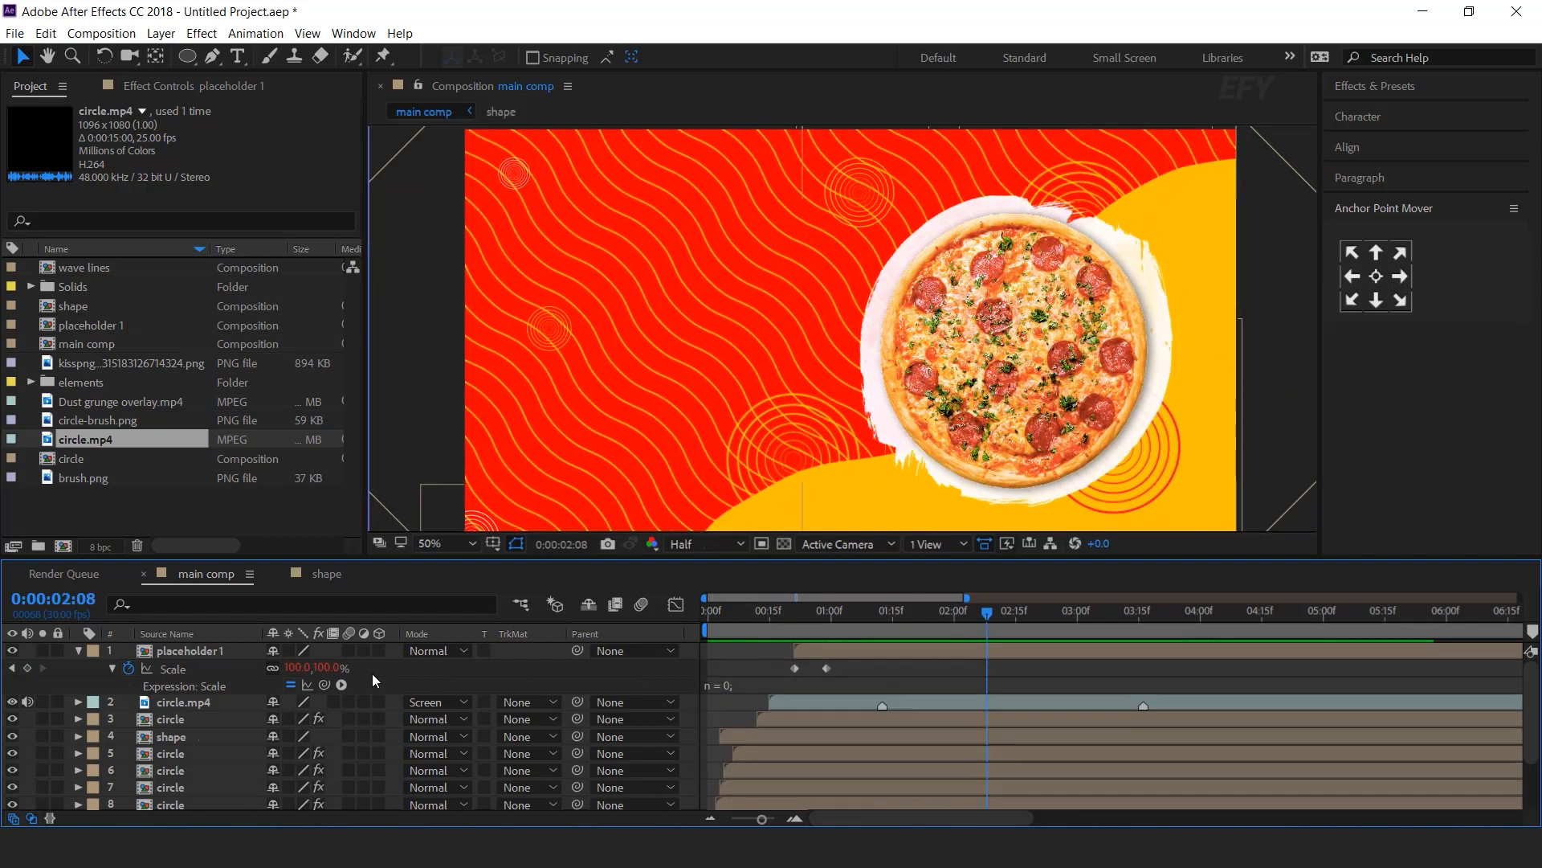
click(28, 669)
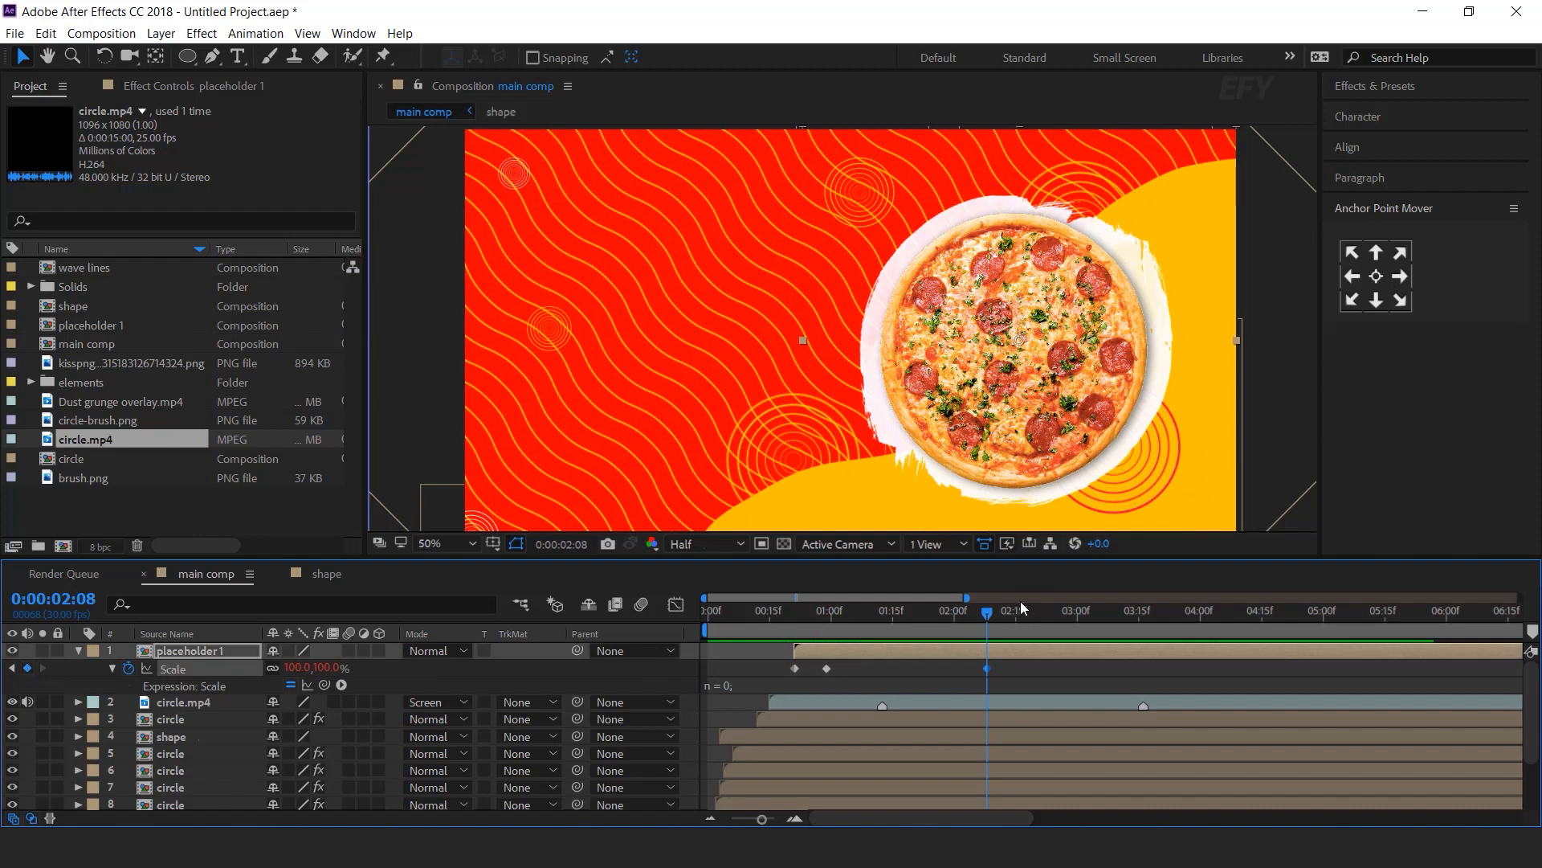
scroll(1007, 668, up, 1)
drag(975, 615, 1018, 612)
click(325, 668)
text(108)
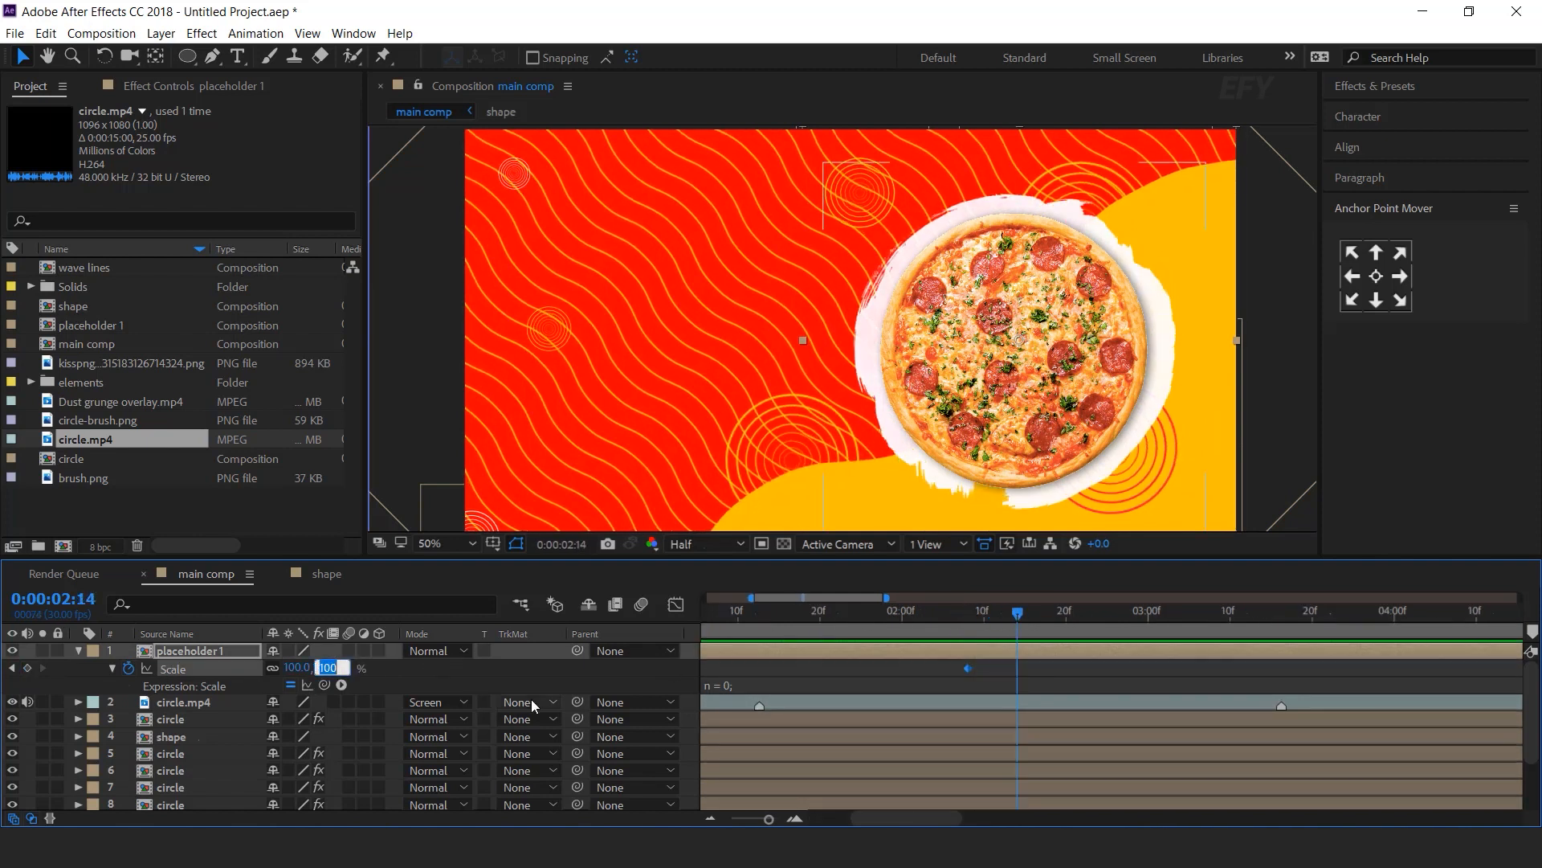
key(Return)
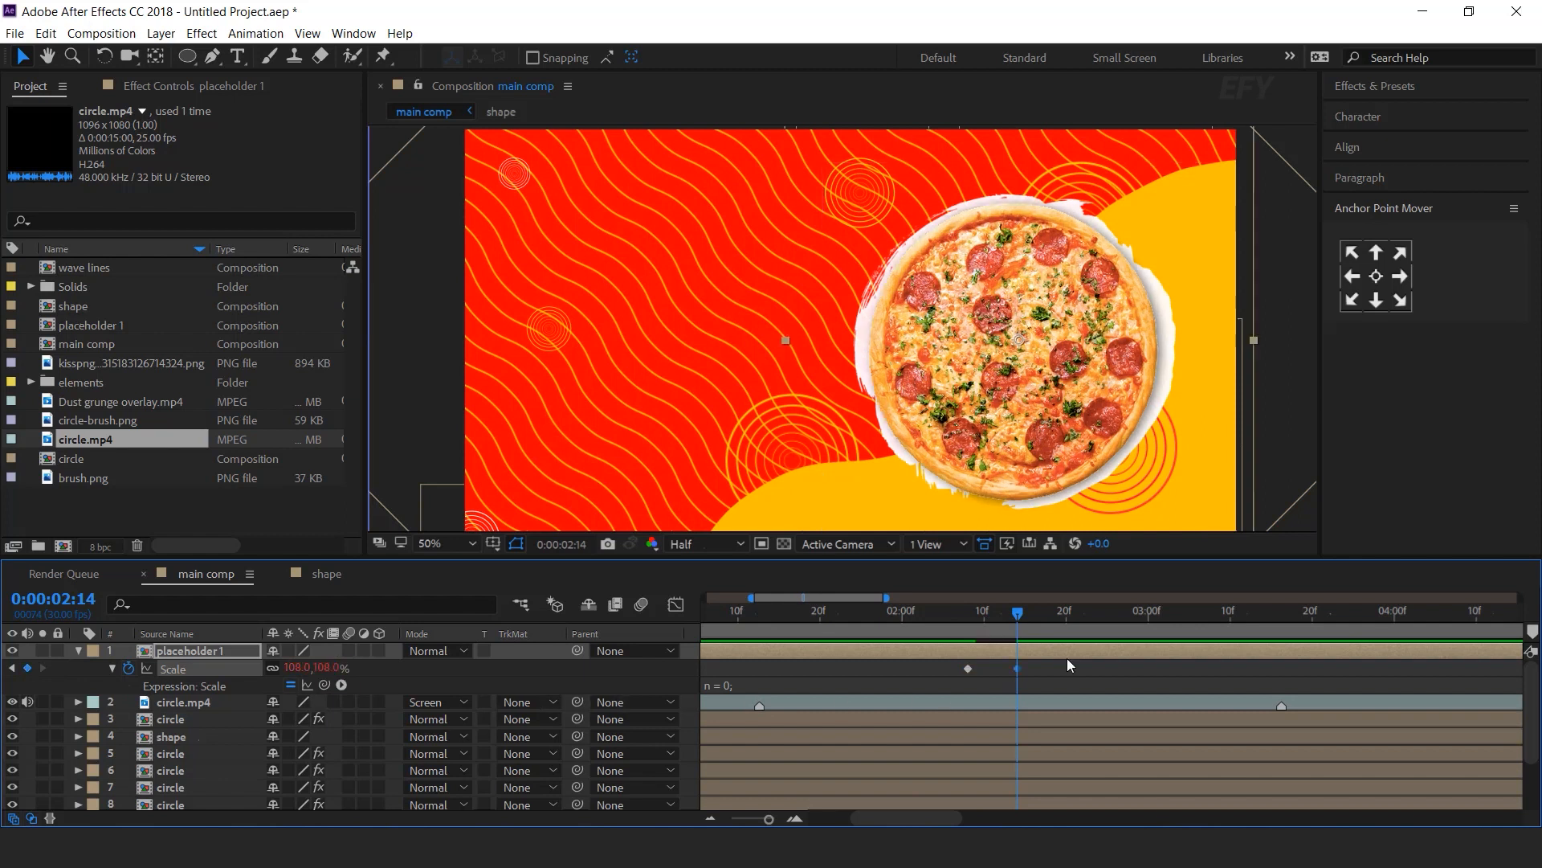
Return placeholder 1's Scale to 100% with a keyframe at 0:00:02:21
drag(1018, 612, 1074, 613)
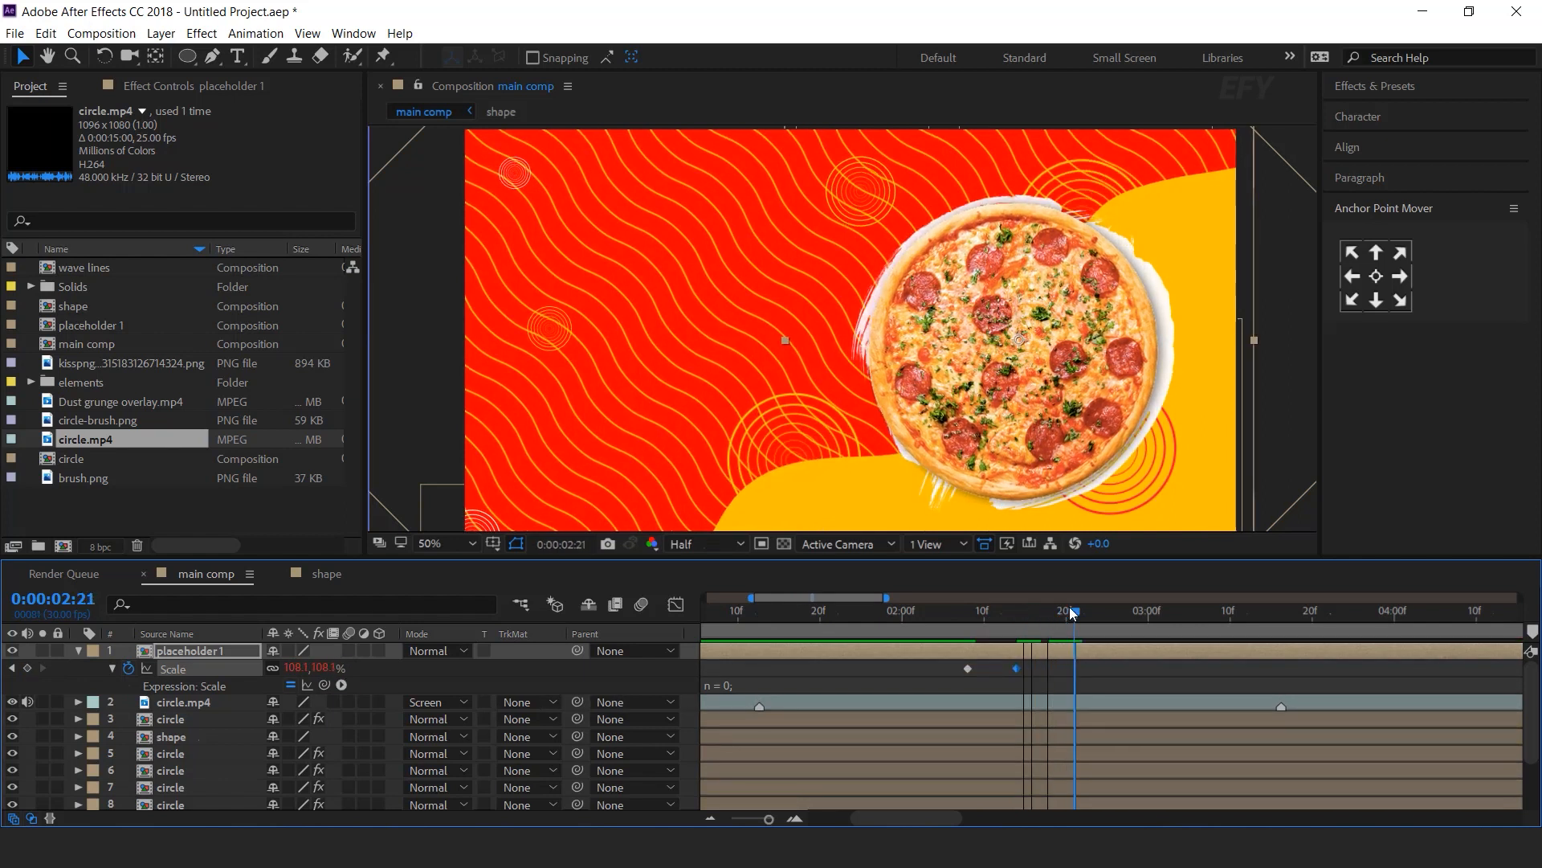
click(323, 667)
text(100)
key(Return)
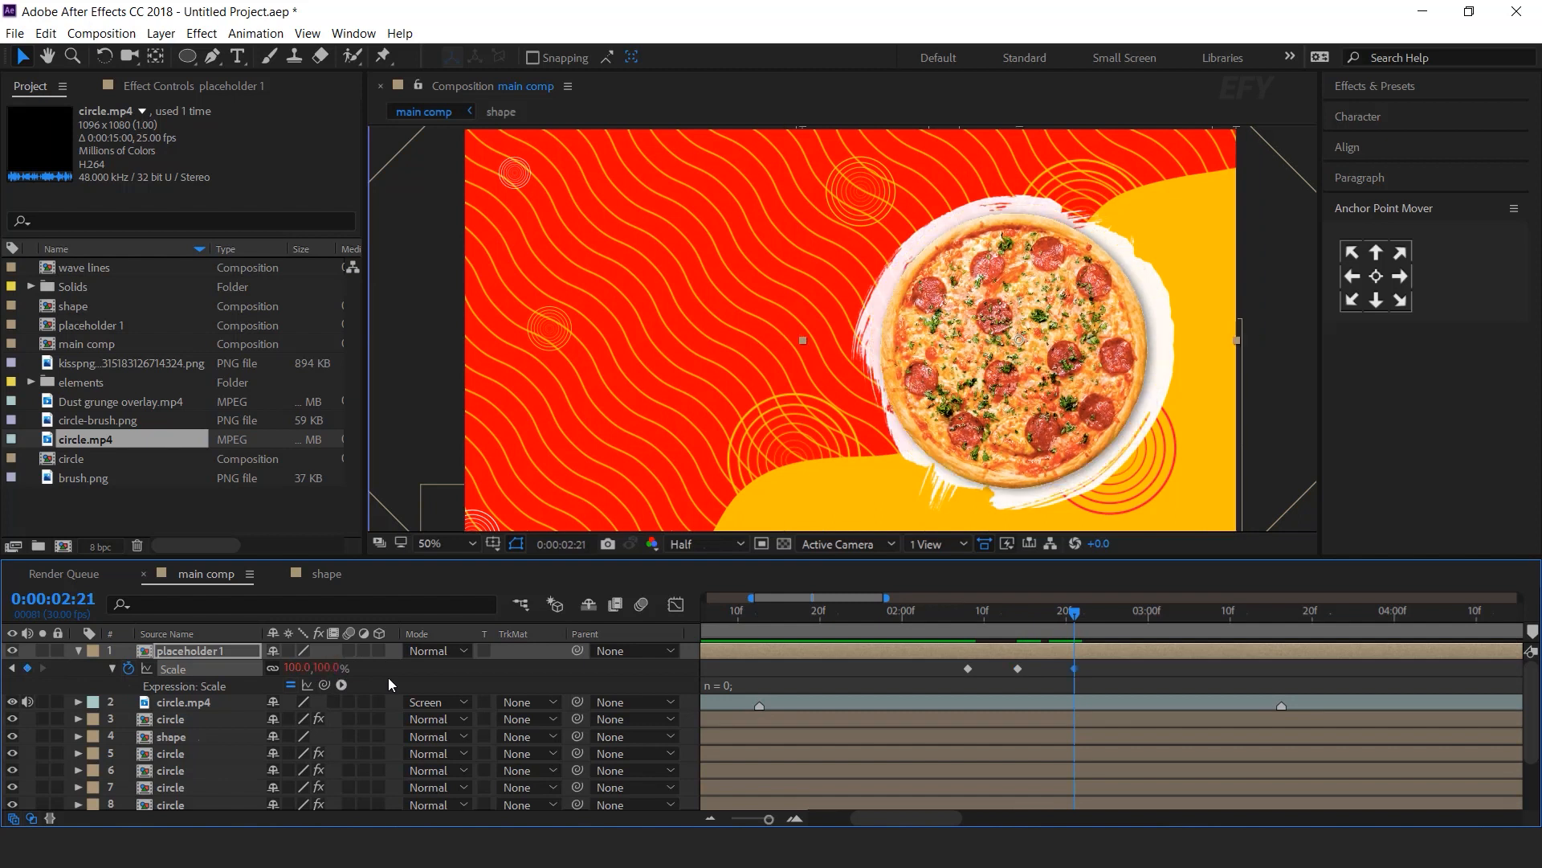
Shift the last three Scale keyframes earlier so they begin at 0:00:01:28, and preview the pizza's pulse
scroll(1116, 686, down, 2)
click(797, 614)
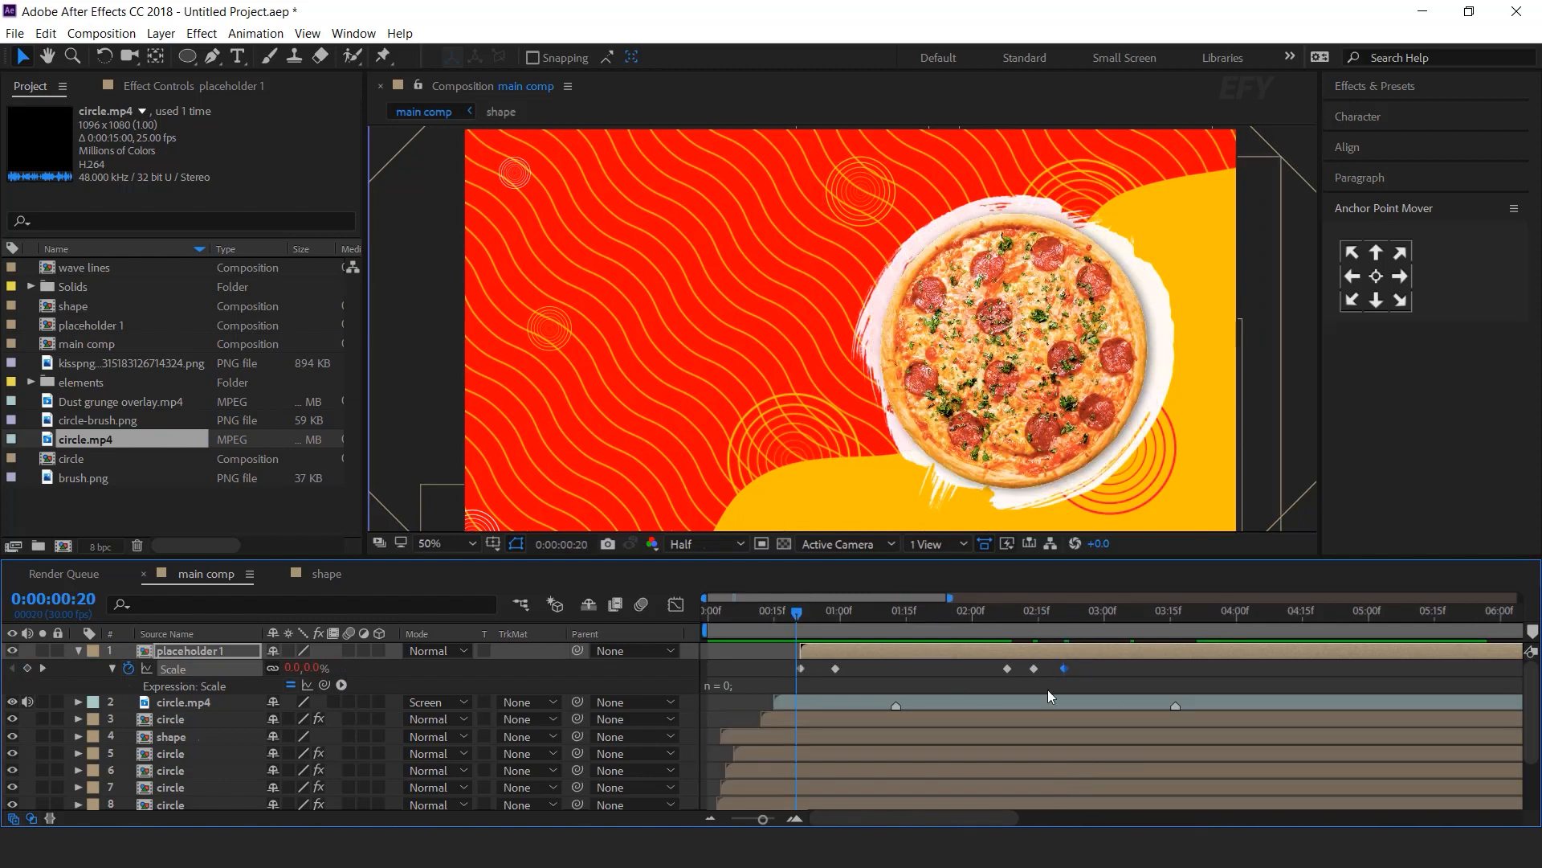
key(space)
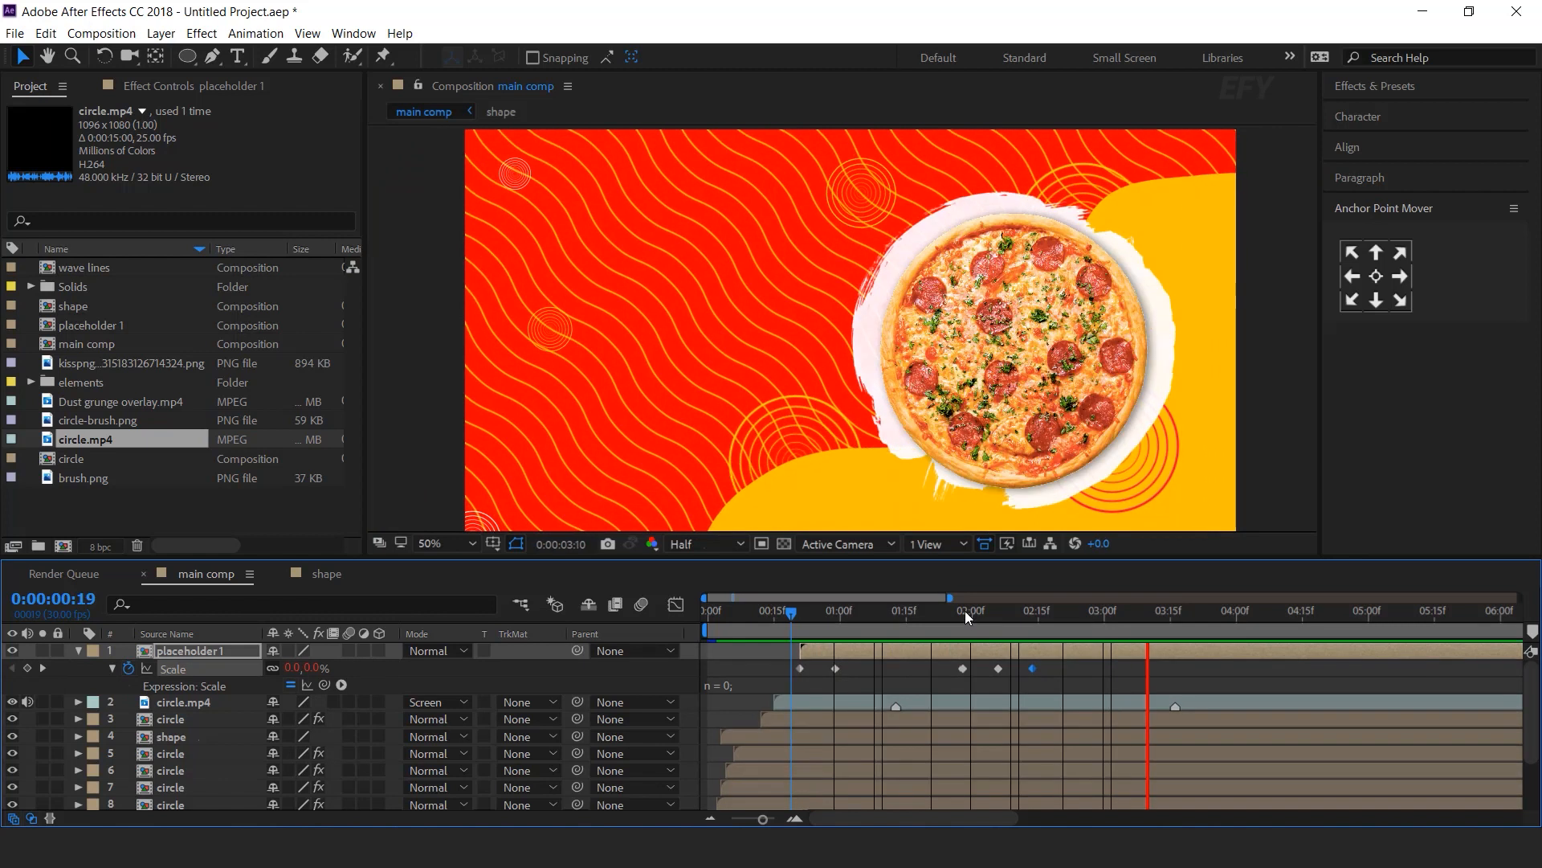
Raise placeholder 1's Scale keyframe at 0:00:02:06 to 110% and preview the stronger pulse
click(966, 612)
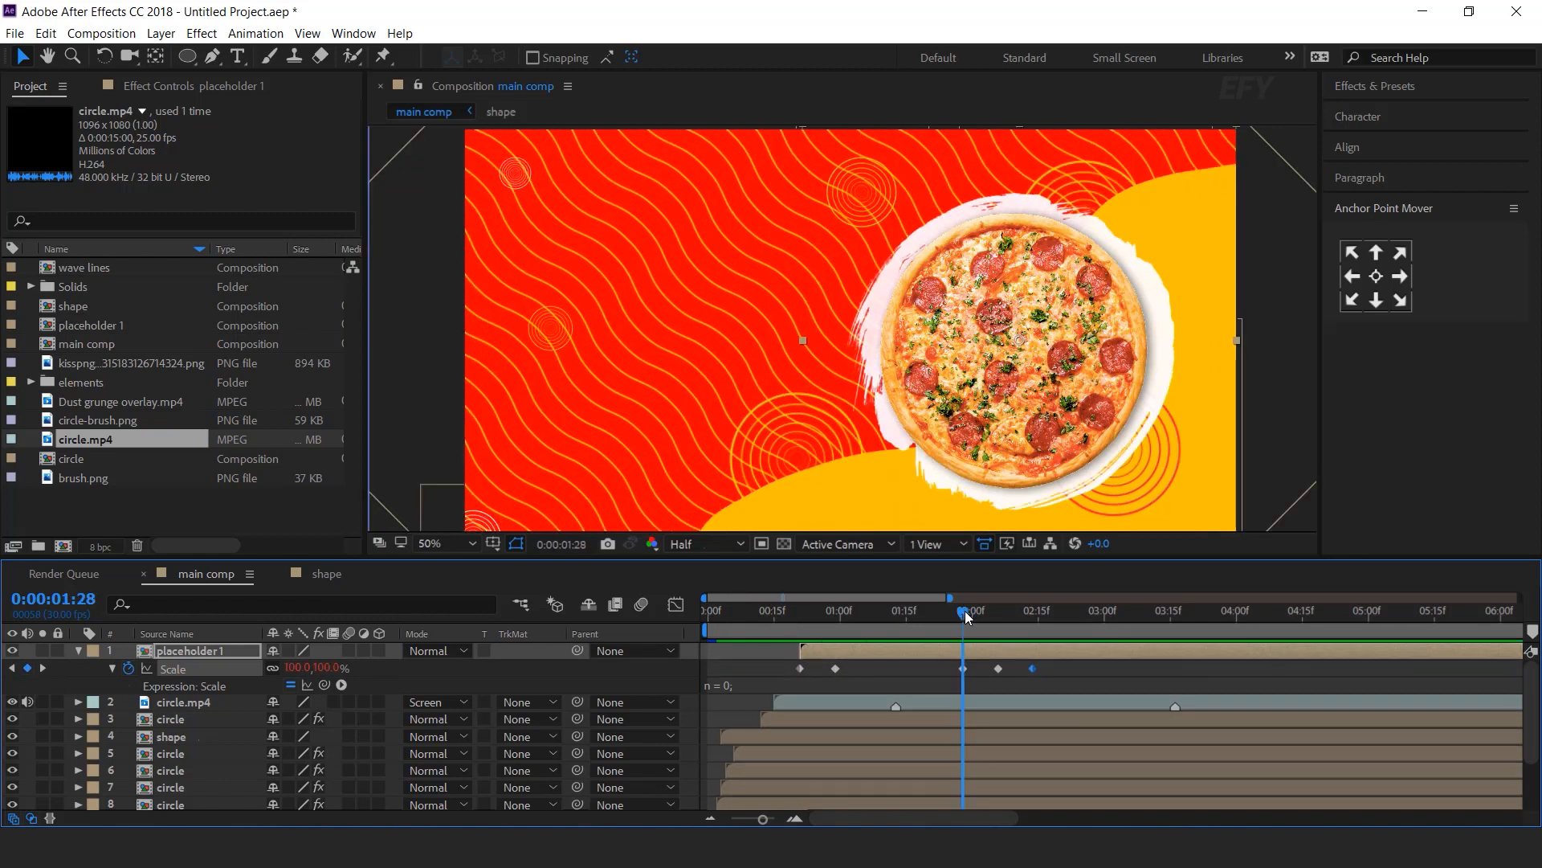
drag(966, 610, 1001, 615)
click(319, 667)
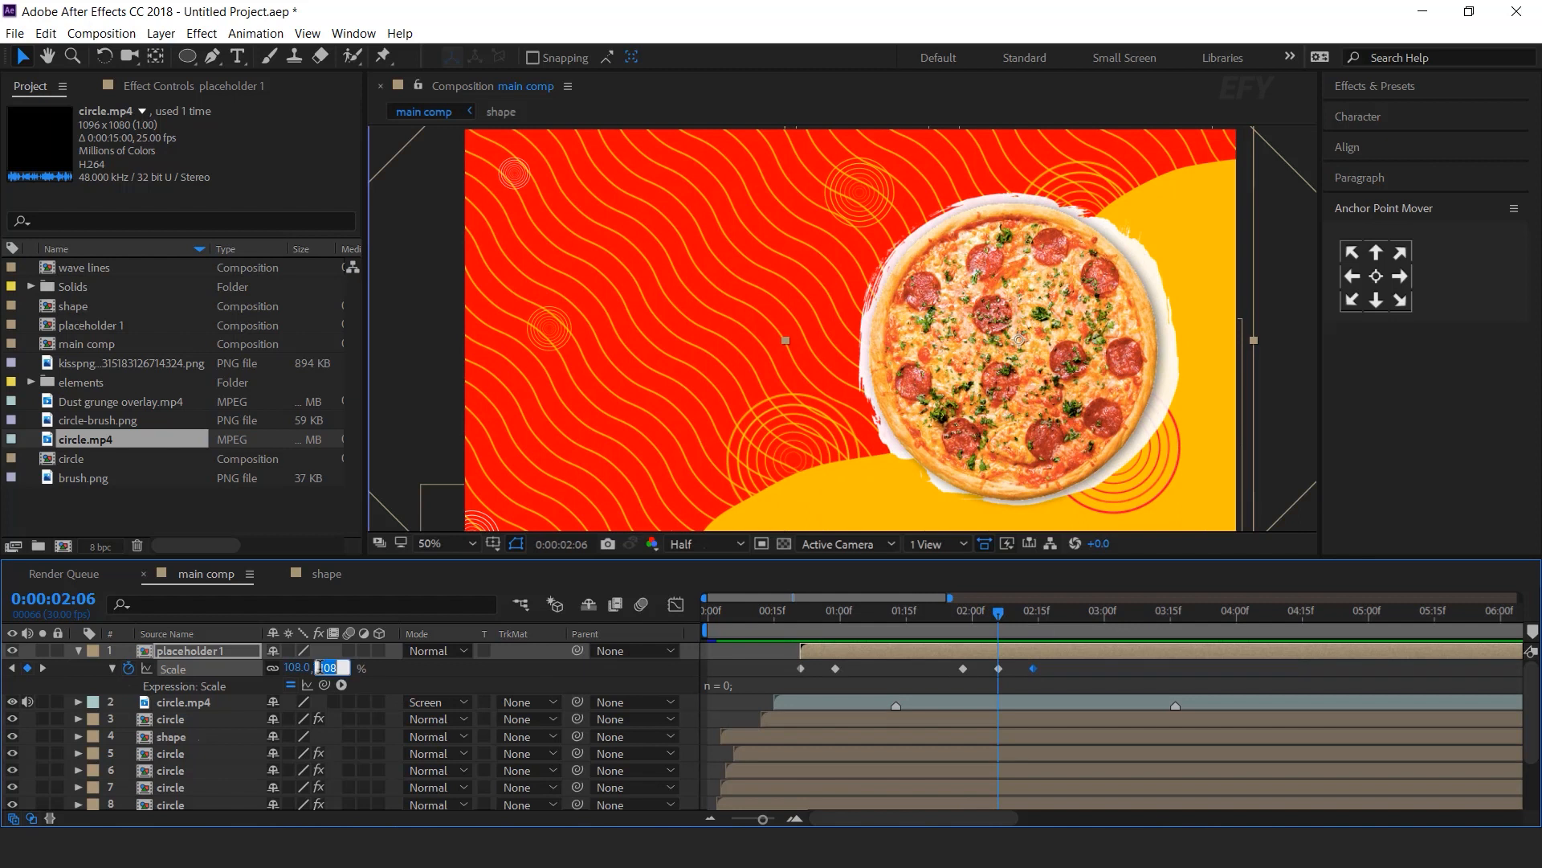
text(110)
key(Return)
scroll(874, 629, down, 2)
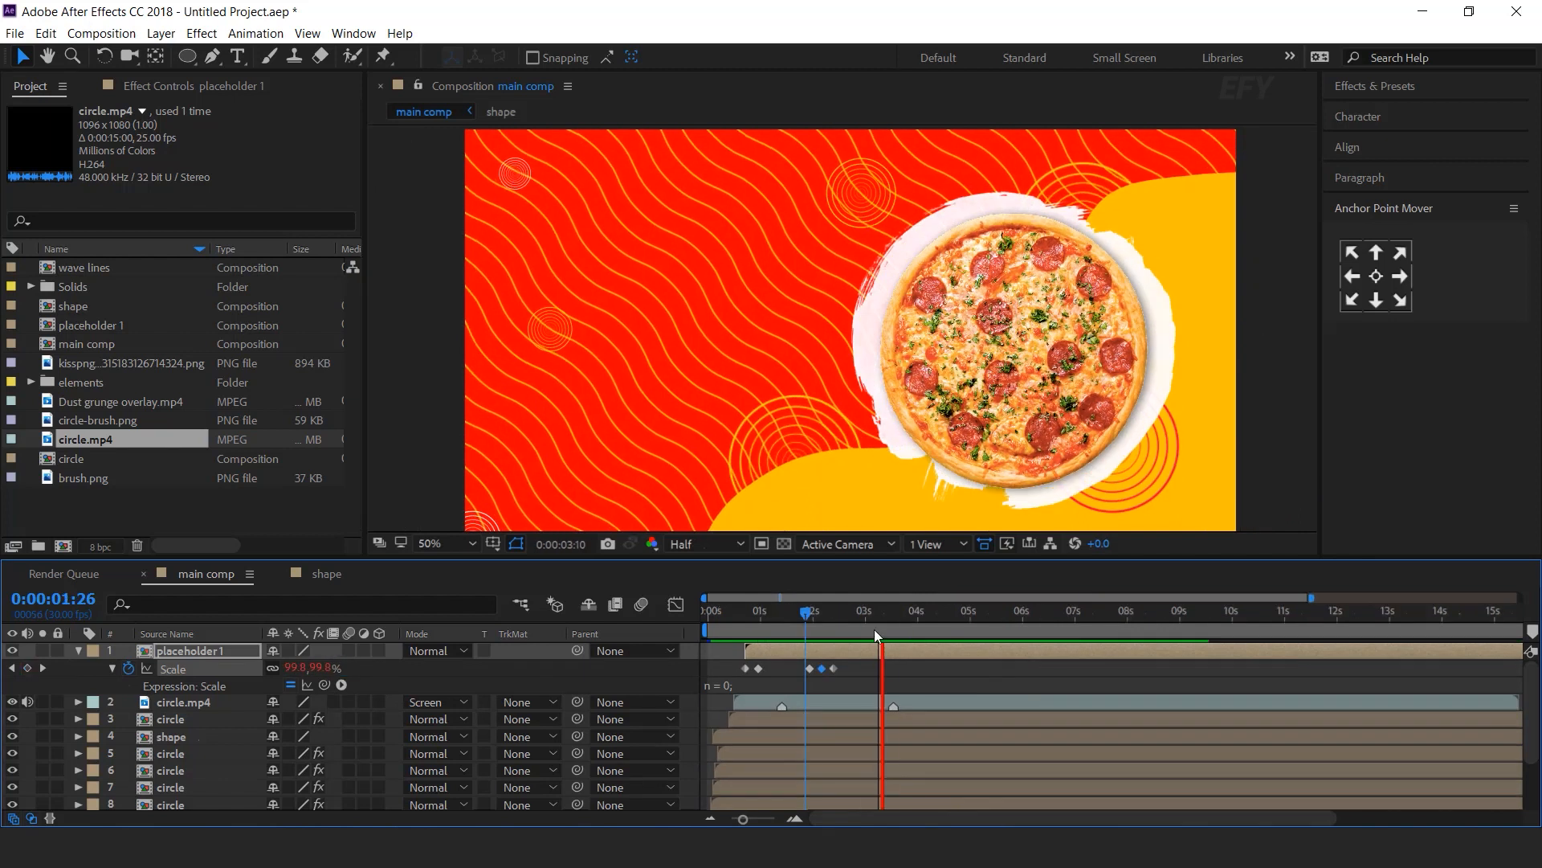
click(758, 614)
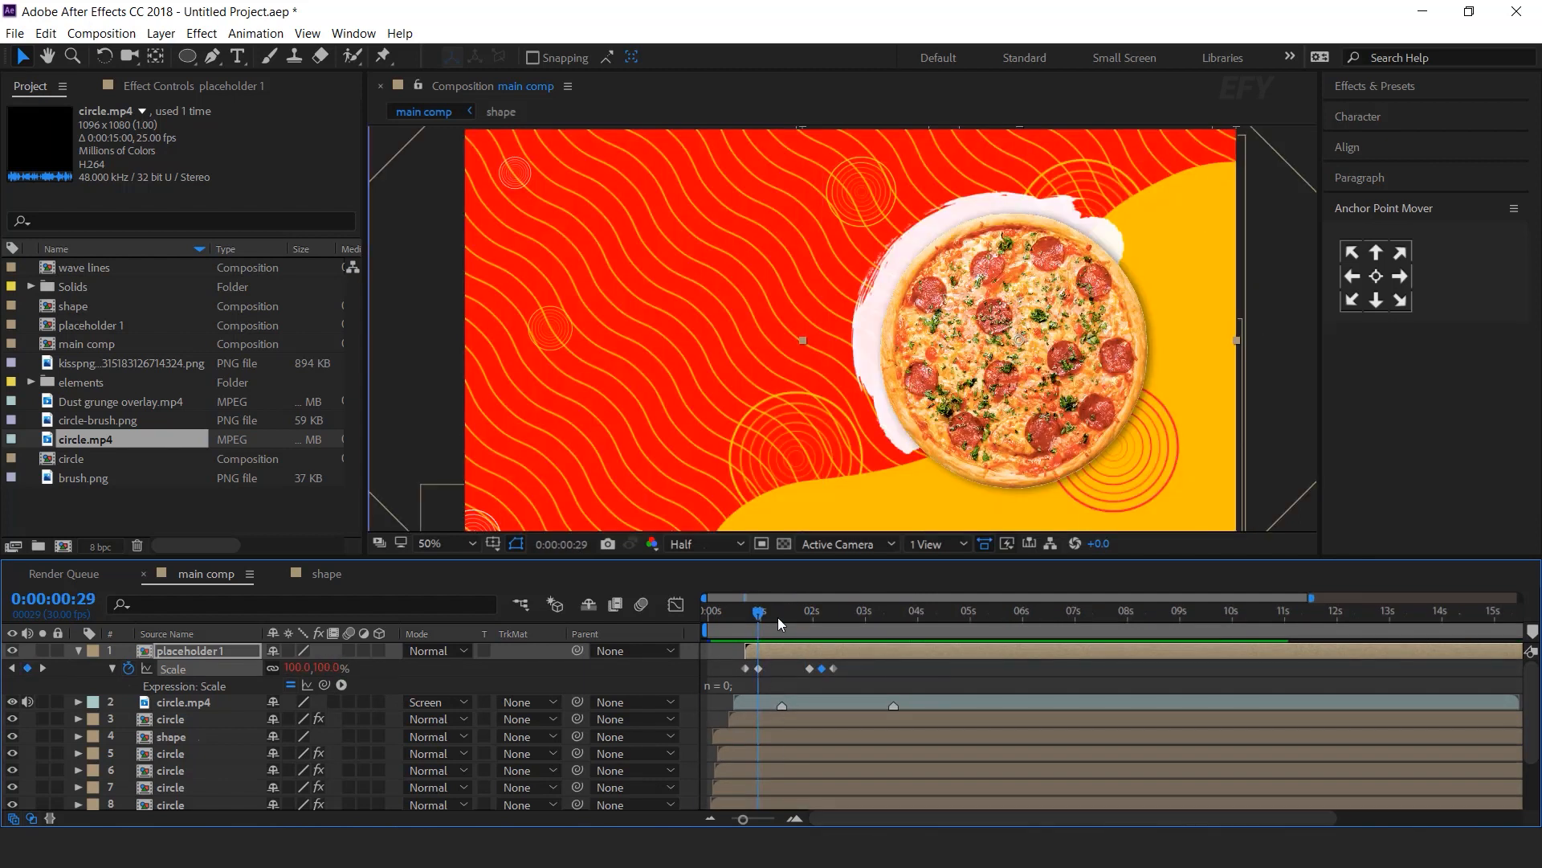
drag(777, 617, 879, 636)
Enable Rotation keyframing on placeholder 1 at 0:00:00:21 with a starting value of -50°
click(175, 652)
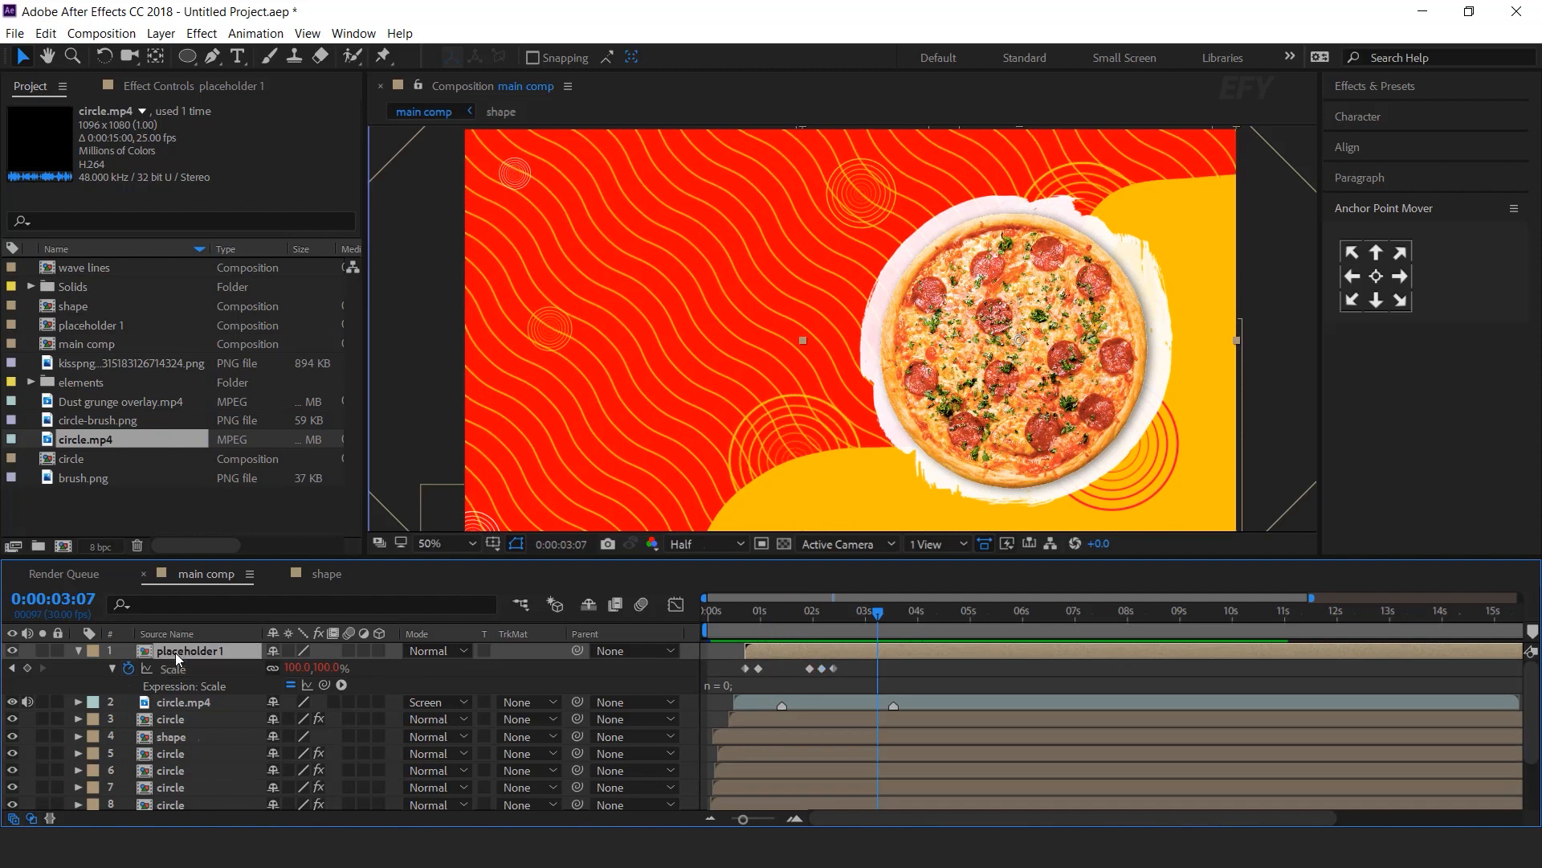
key(r)
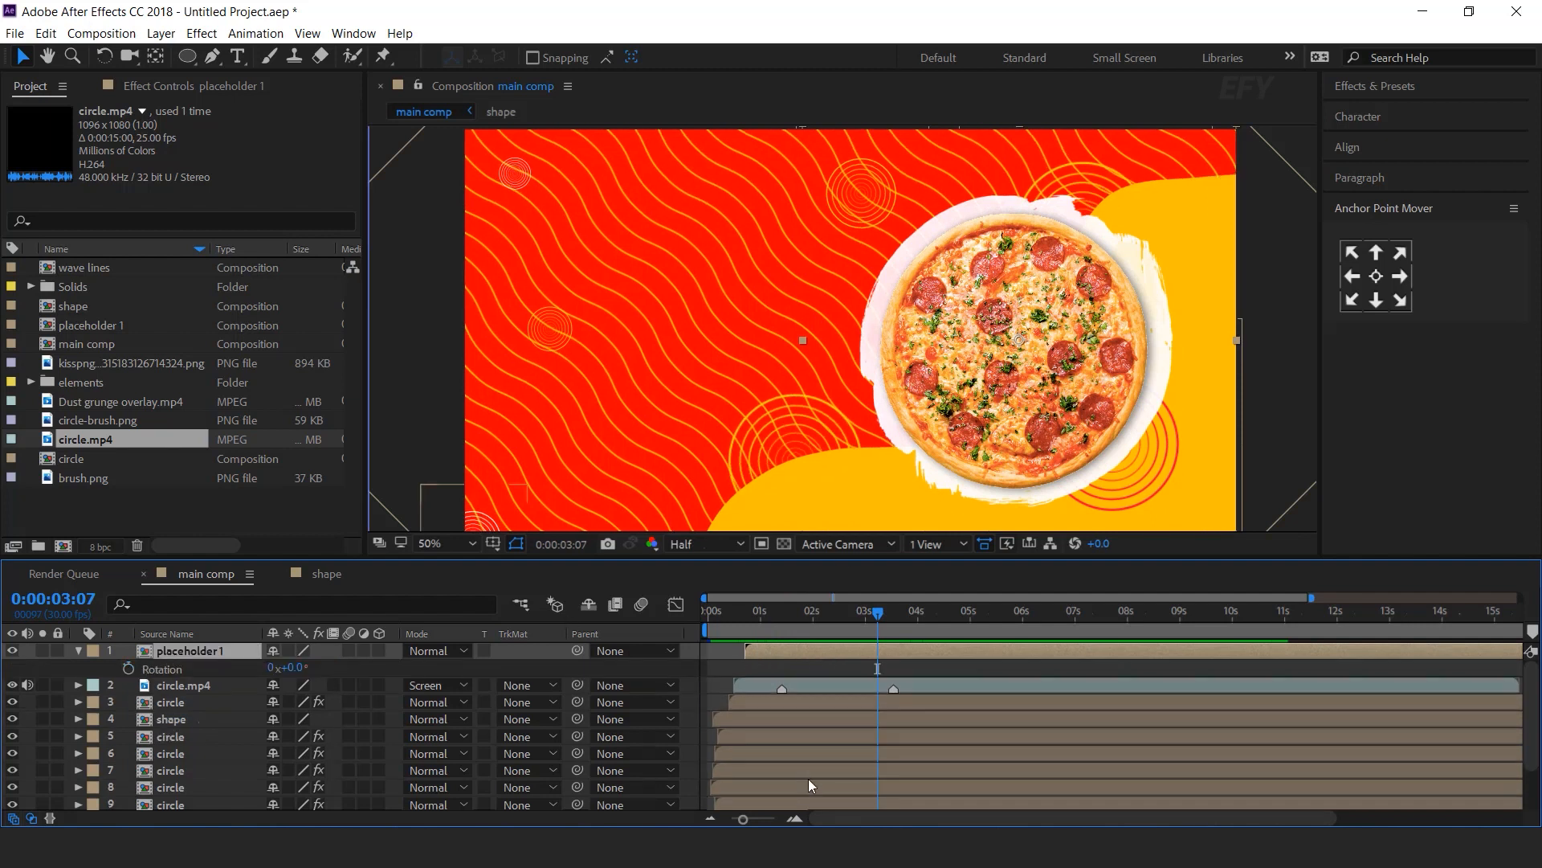
click(796, 818)
drag(898, 820, 832, 819)
click(782, 617)
drag(783, 617, 781, 615)
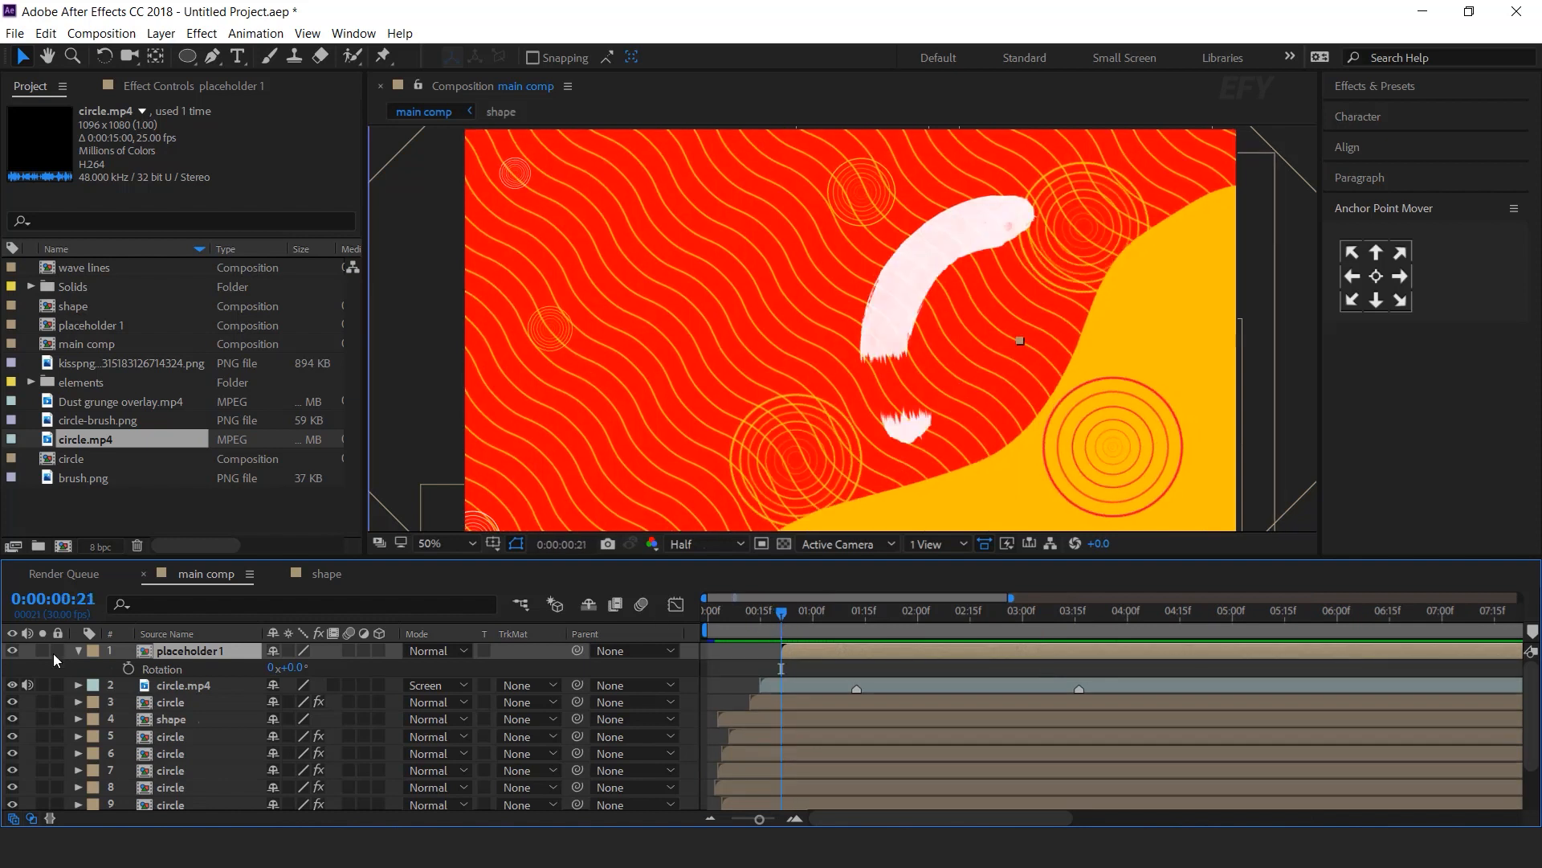
click(129, 668)
click(303, 668)
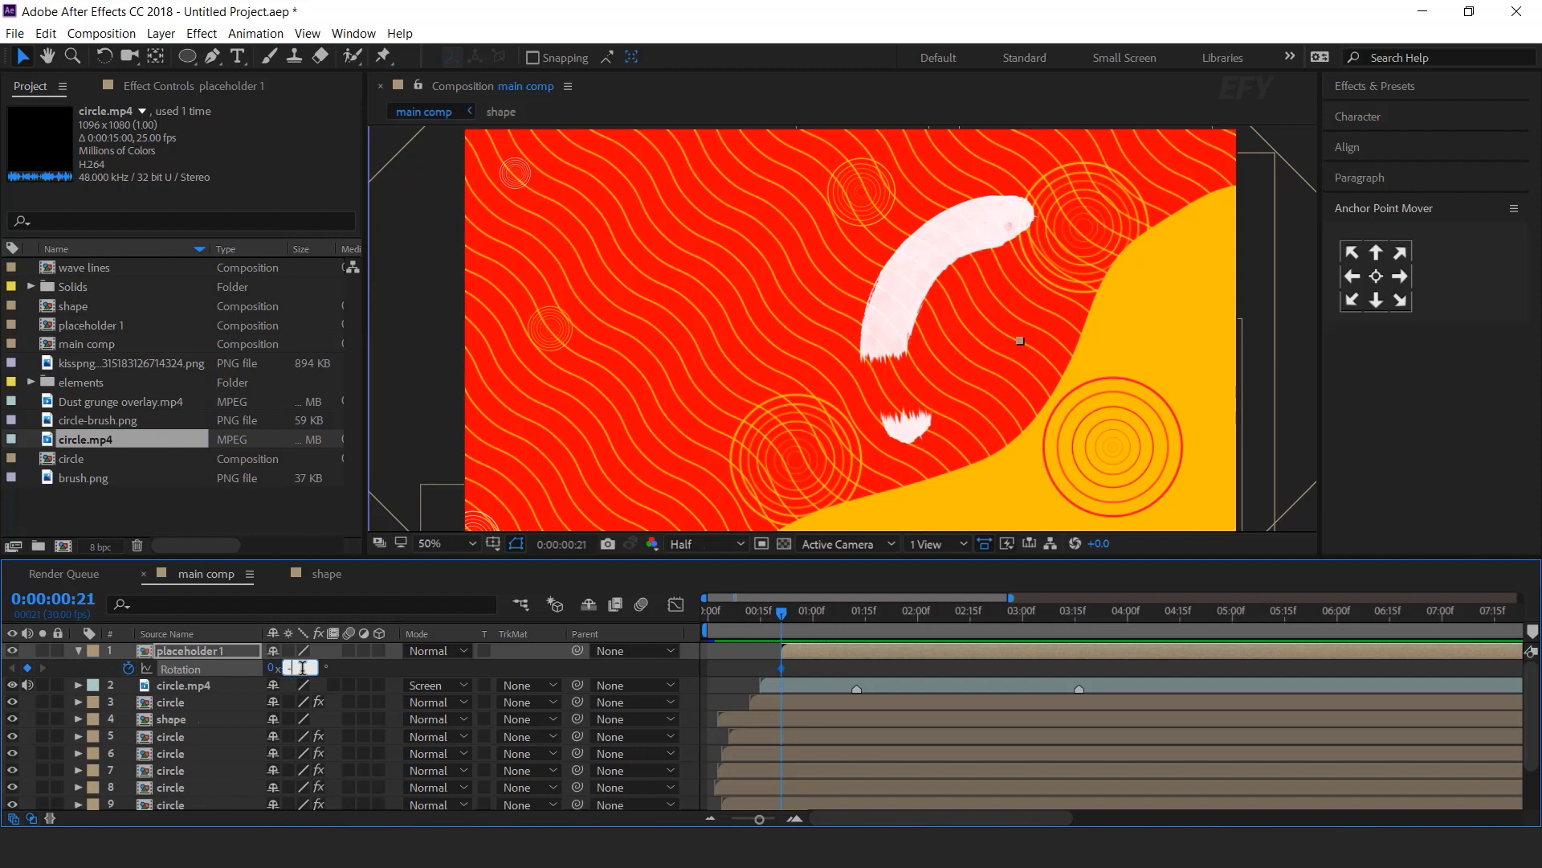
text(-50)
key(Return)
Add a 0° Rotation keyframe to placeholder 1 at about 0:00:01:17
drag(787, 614, 873, 617)
click(293, 668)
text(0)
key(Return)
Add a 50° Rotation keyframe to placeholder 1 at 0:00:03:05 and preview the spin together with the Scale keyframes
drag(879, 615, 1041, 614)
click(293, 668)
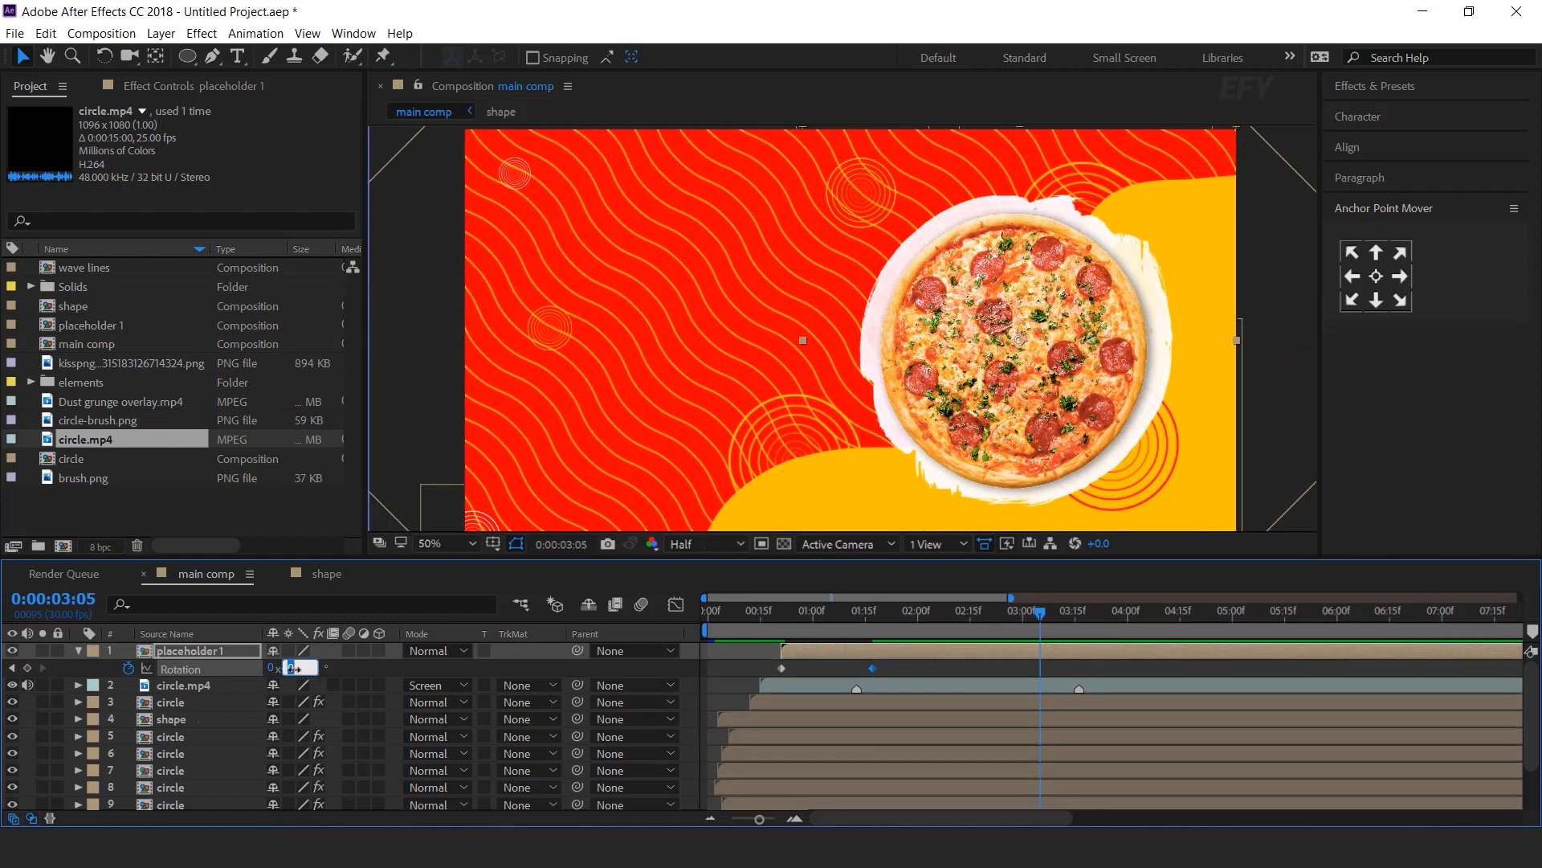
text(50)
key(Return)
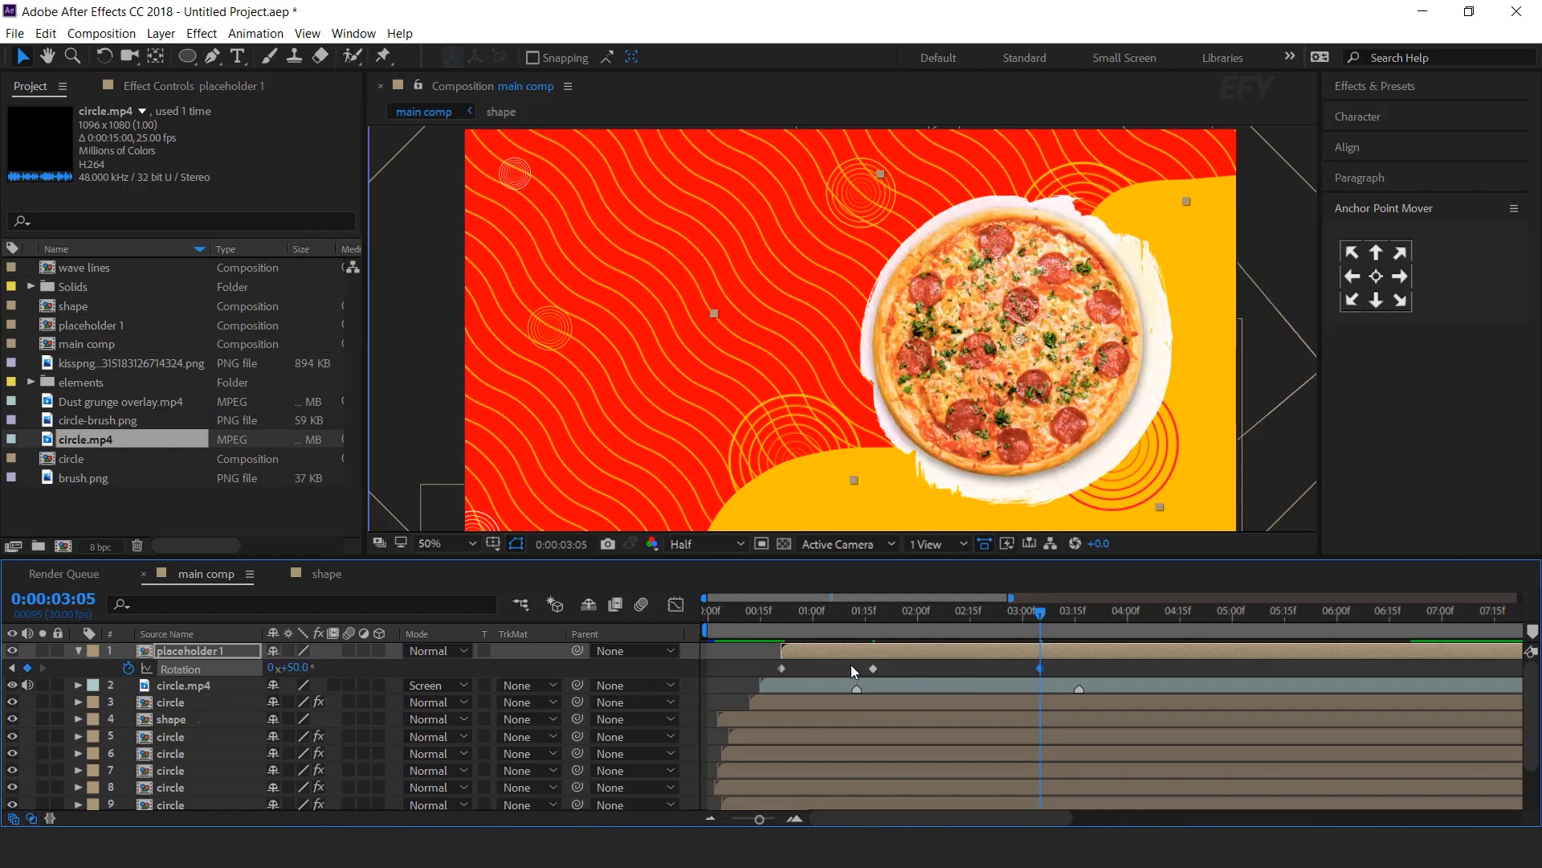
key(shift+s)
click(753, 612)
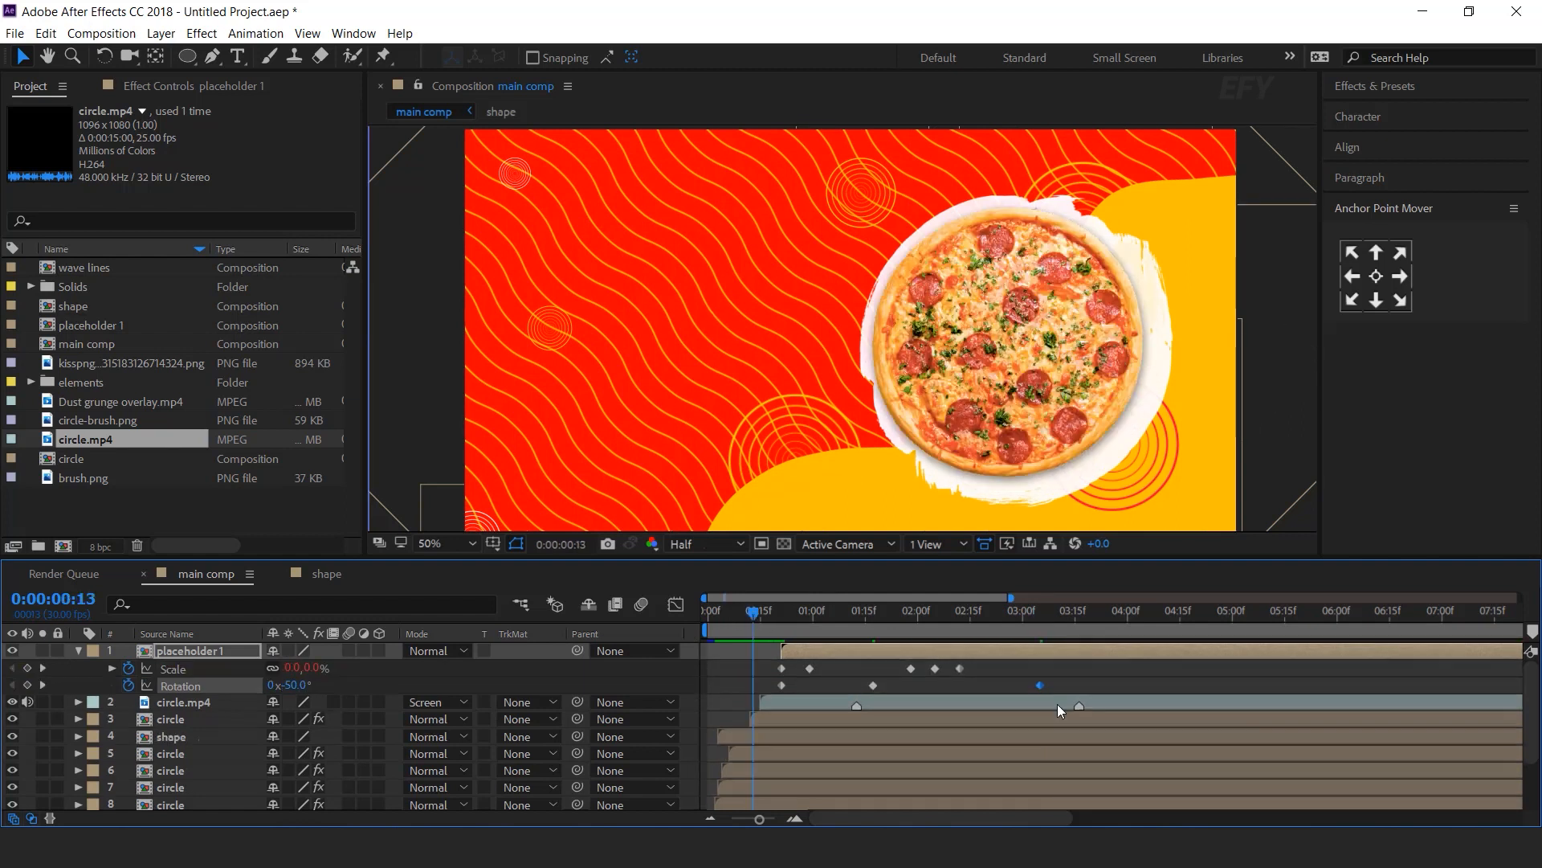
key(space)
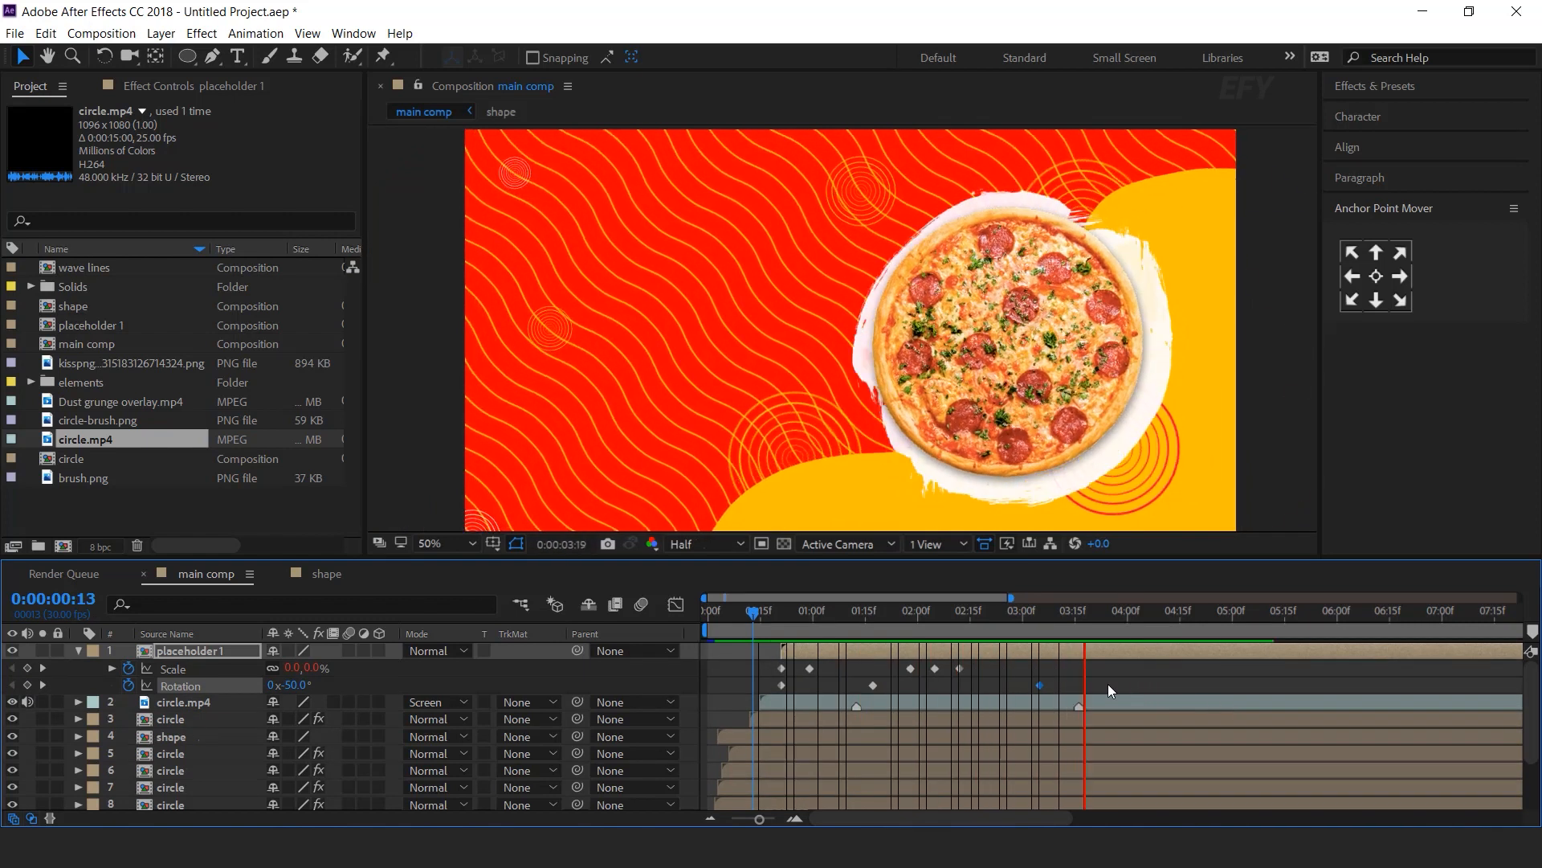
key(space)
Move placeholder 1's middle Rotation keyframe to about 2.7 seconds and the last one to about 5.2 seconds, and preview the slower spin
key(minus)
drag(1024, 681, 846, 697)
mouse_move(1070, 680)
mouse_down()
mouse_move(845, 689)
mouse_move(897, 687)
mouse_up()
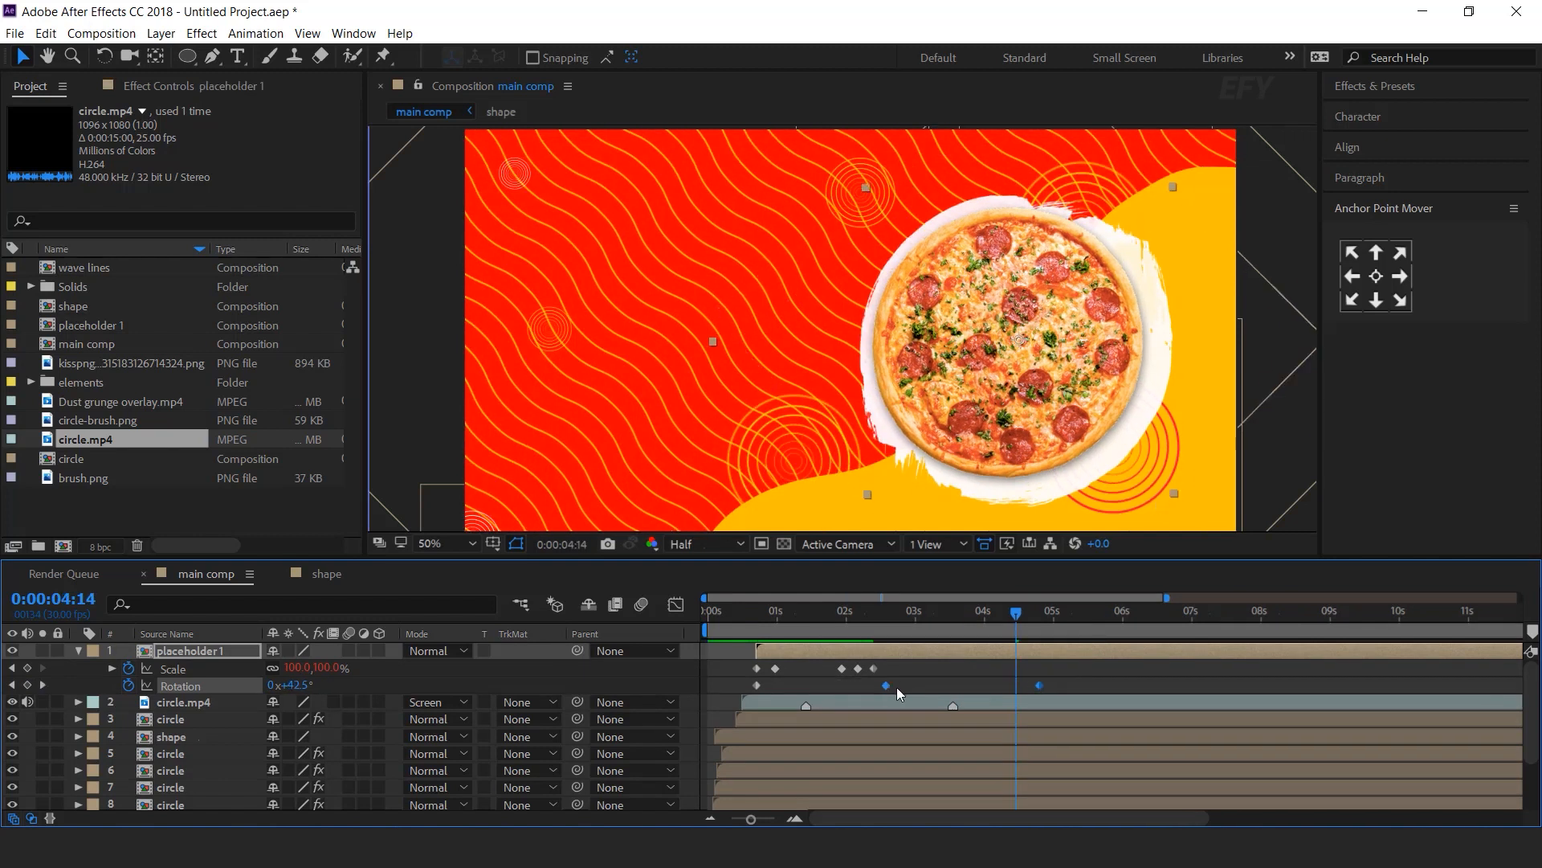
click(1094, 681)
drag(1047, 686, 1066, 685)
key(space)
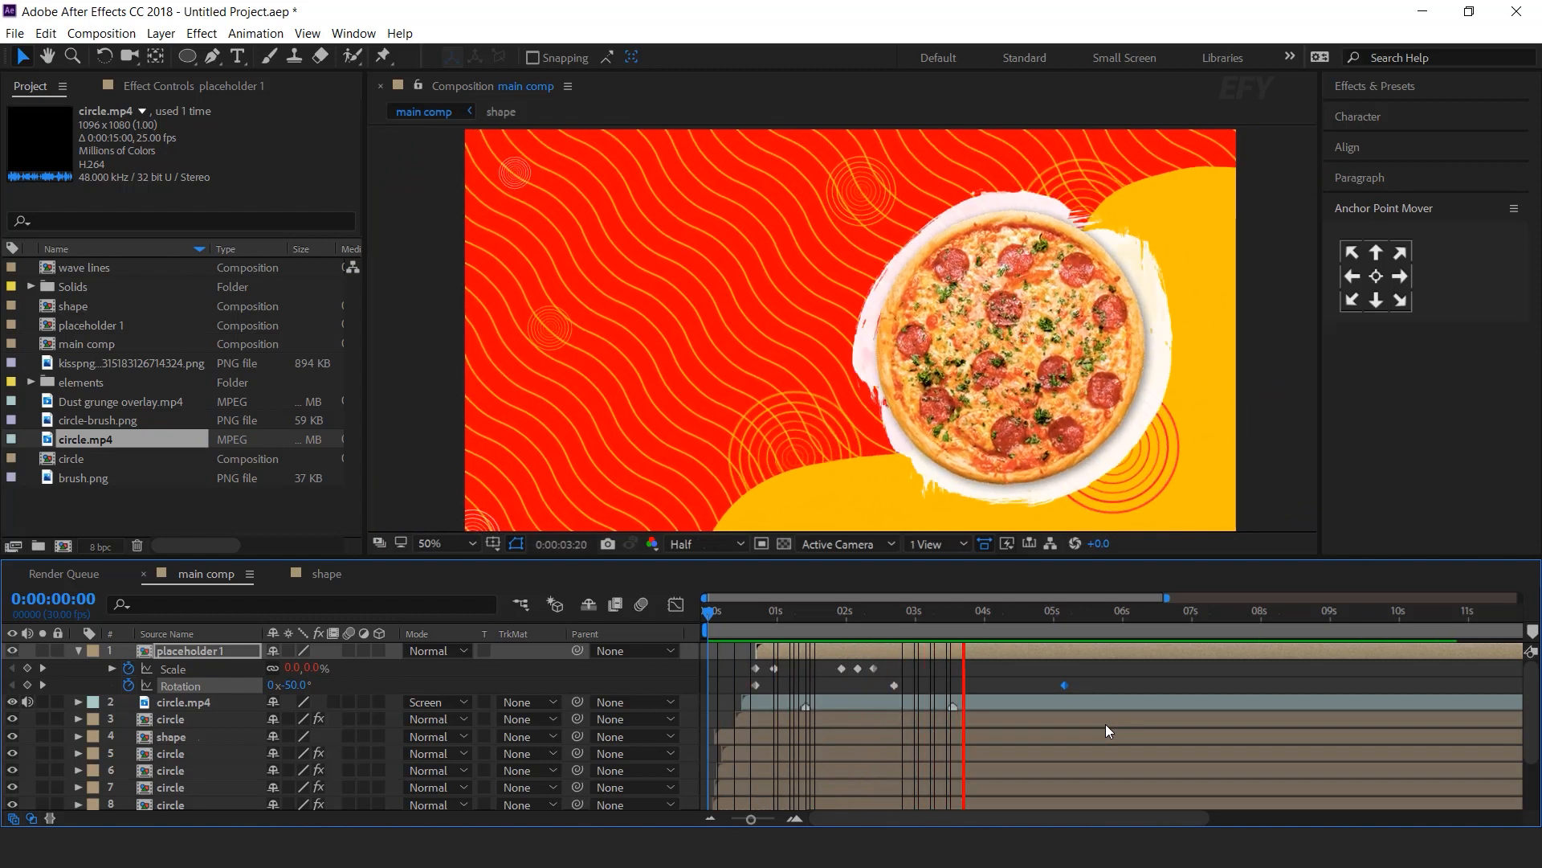
click(1058, 618)
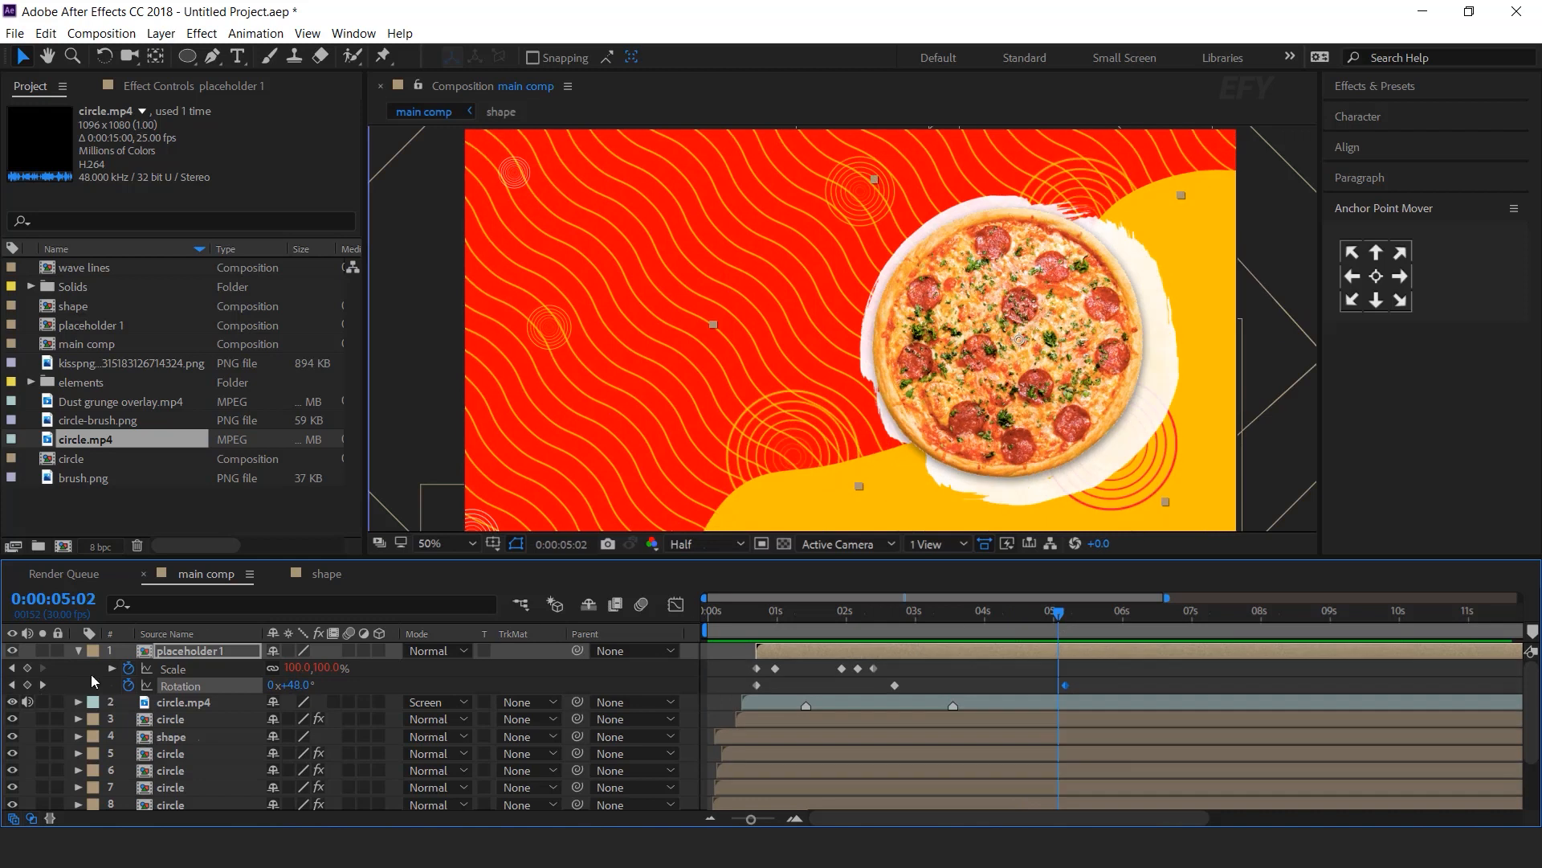
Add the expression posterizeTime(9), wiggle(2,5) to placeholder 1's Position, preview the jitter, and collapse the layer
click(217, 659)
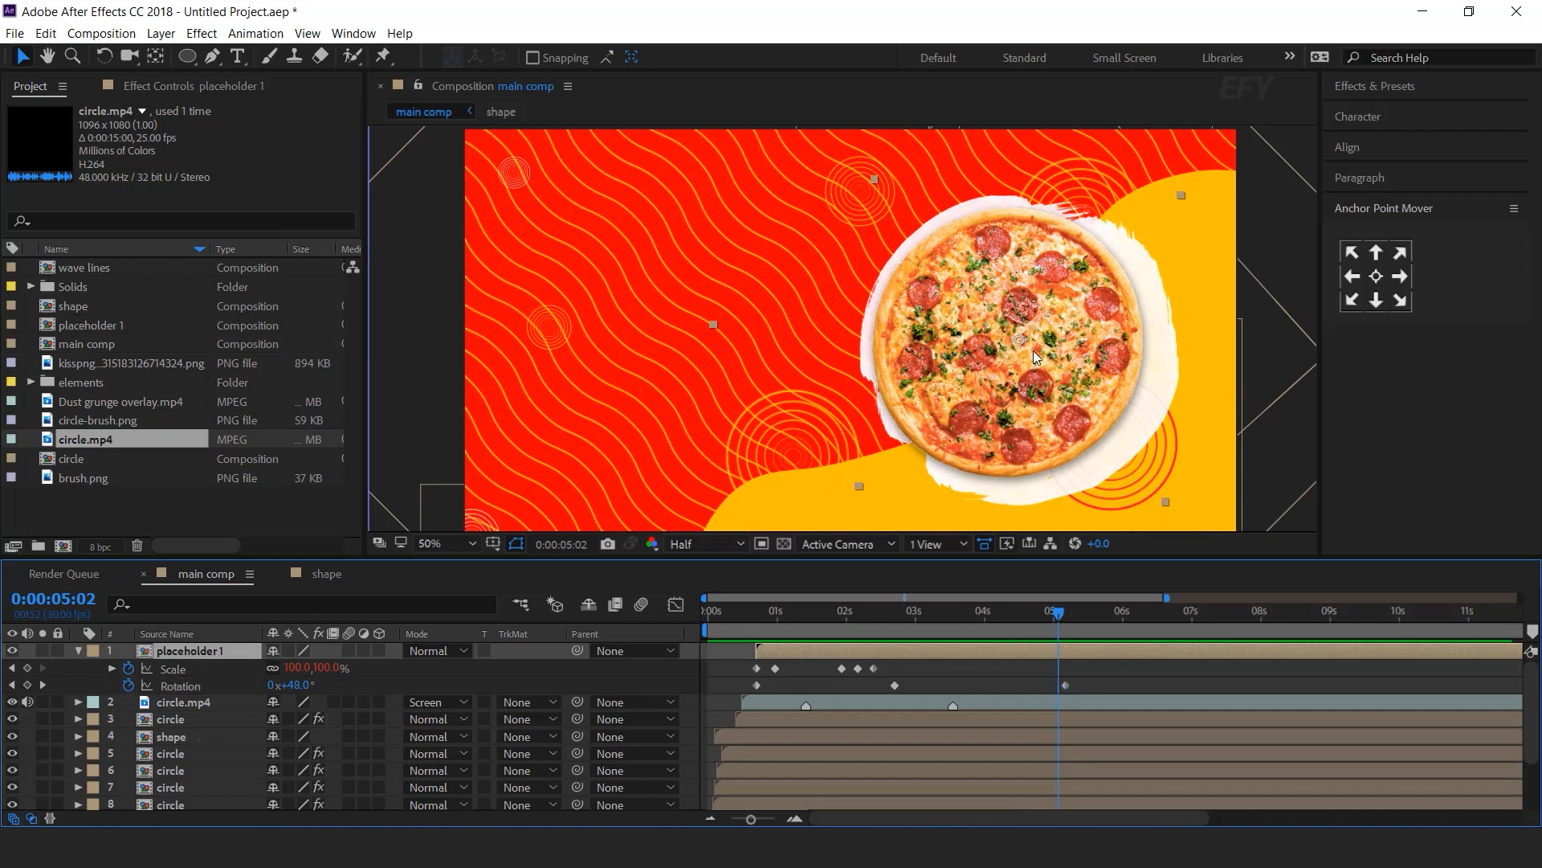
key(p)
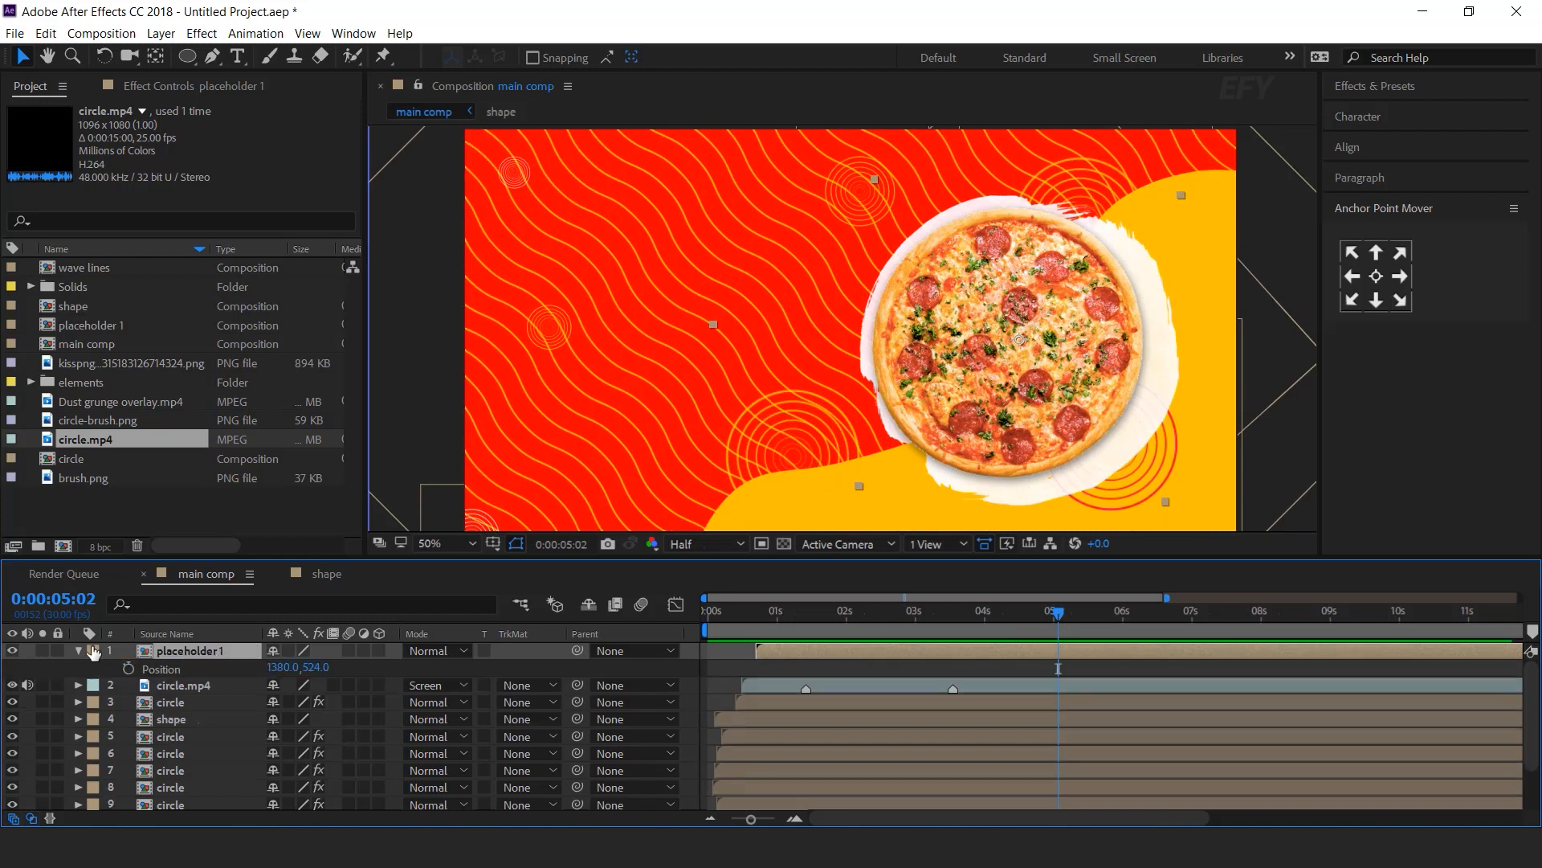
alt+click(129, 670)
text(posterizeTime(9), wiggle(2,5)
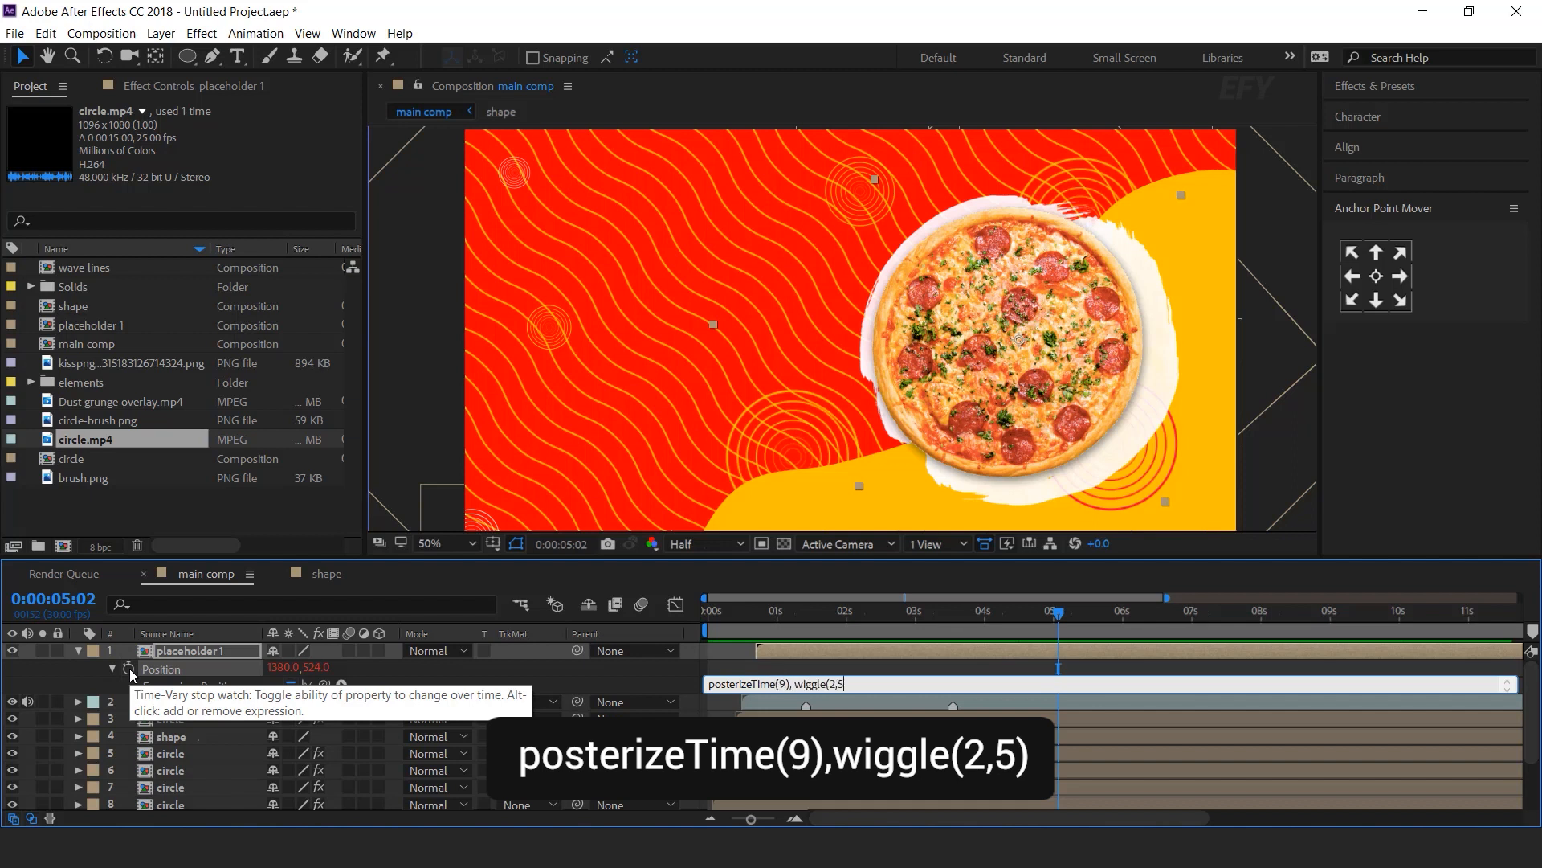
key(KP_Enter)
key(space)
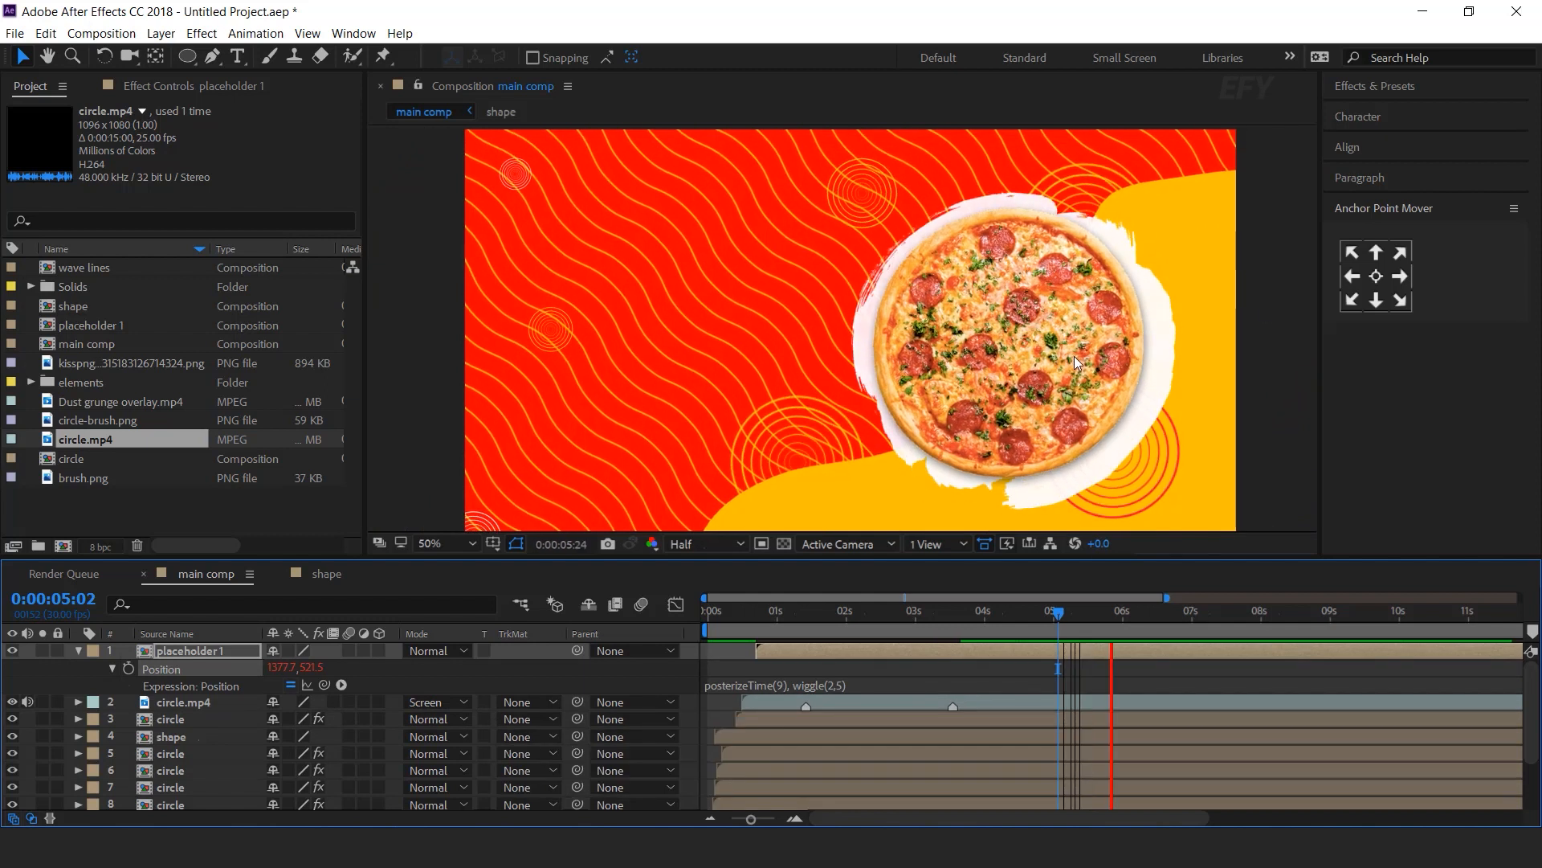
key(space)
click(77, 652)
key(F2)
key(minus)
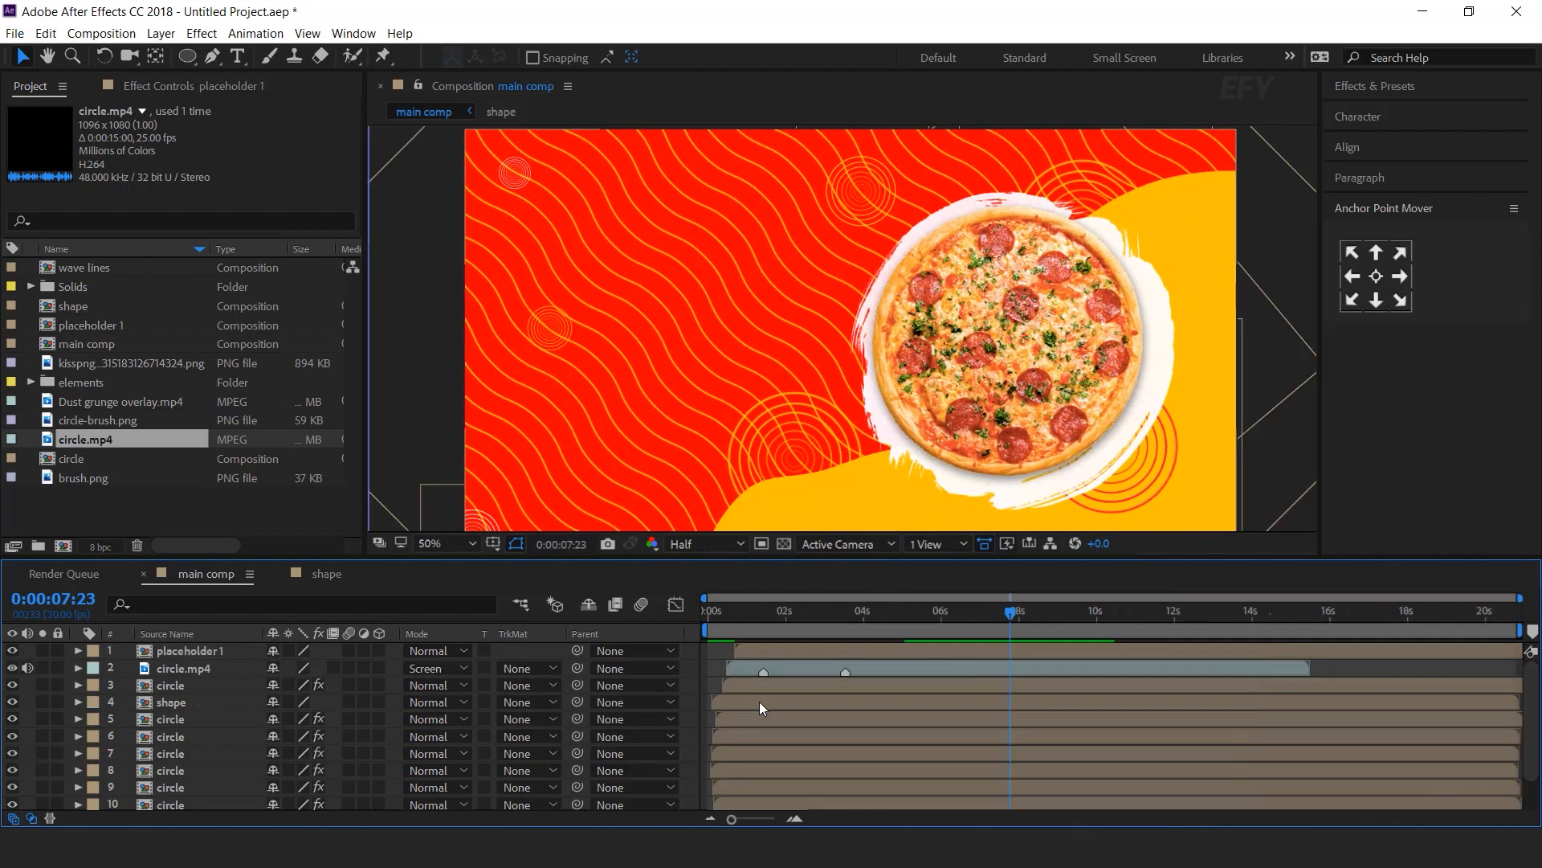
Create a new 400 x 400 px composition named "elements 1"
click(64, 508)
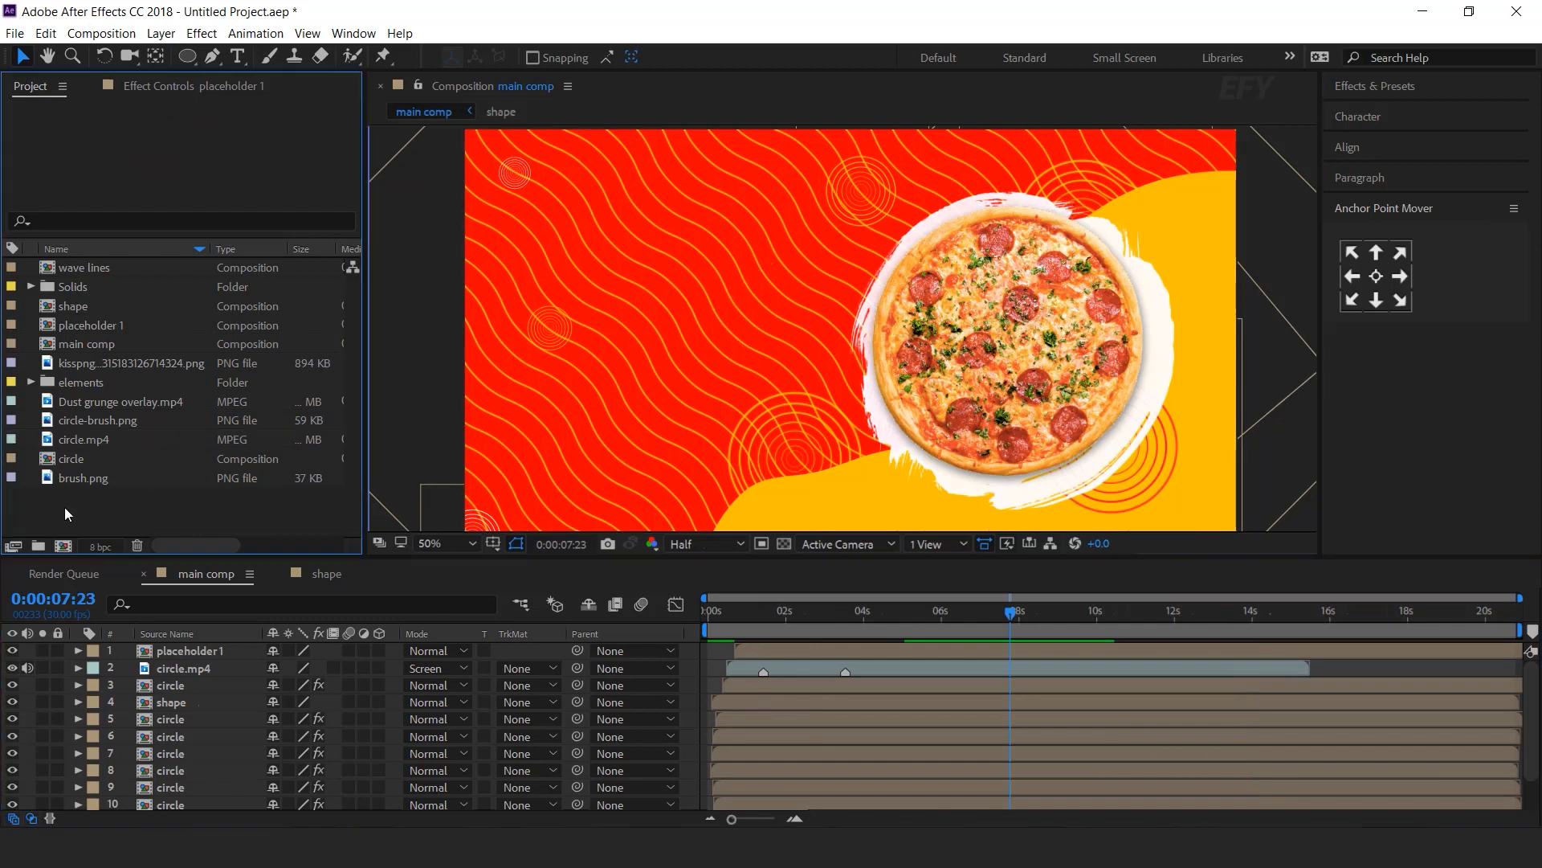
click(62, 547)
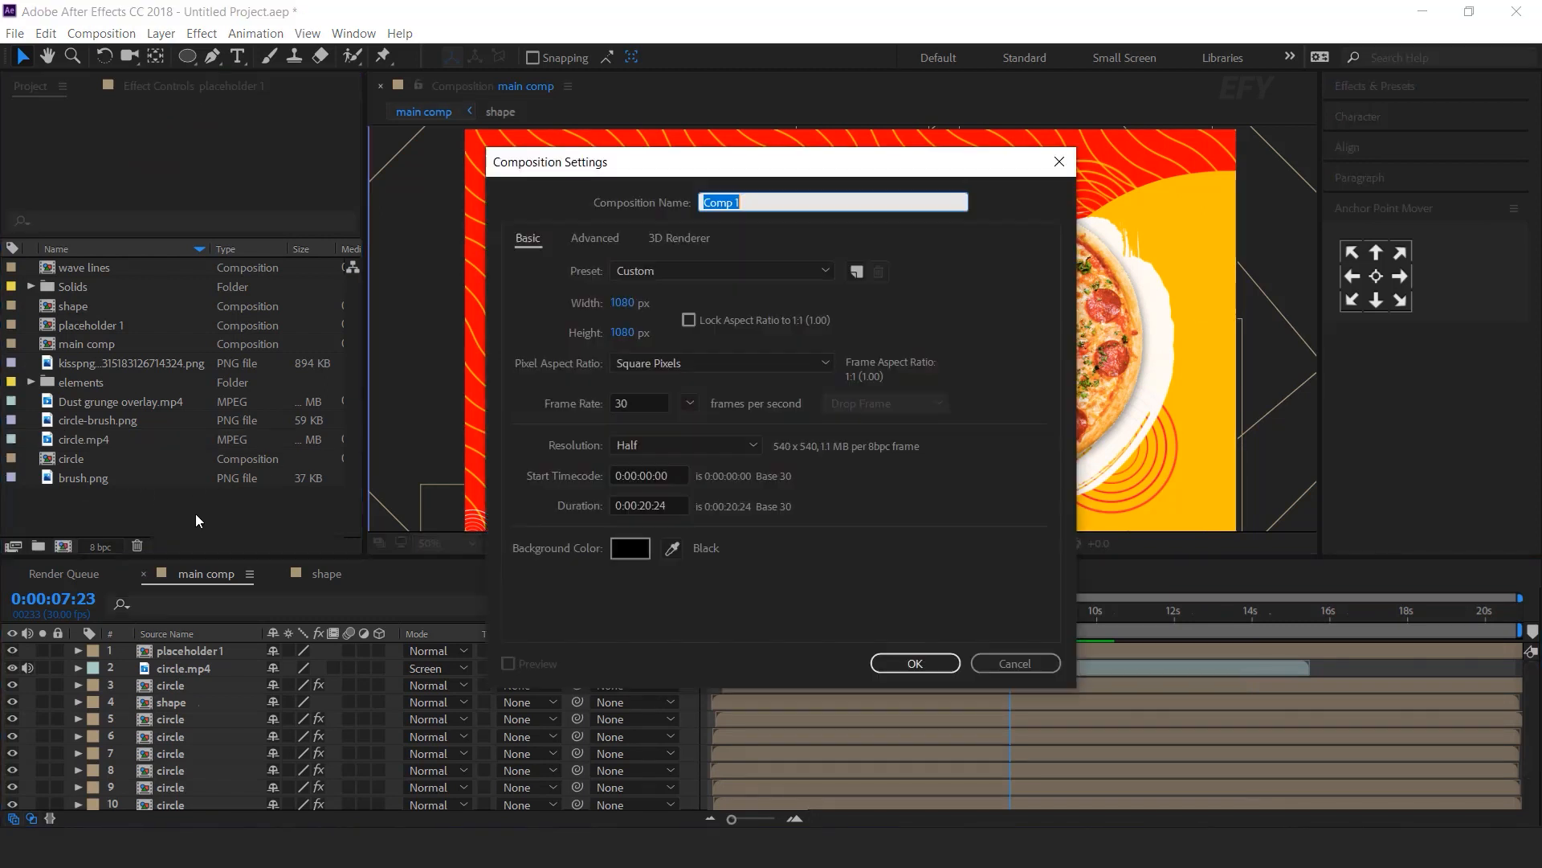
click(623, 303)
text(400)
key(Tab)
text(400)
click(756, 195)
text(elements 1)
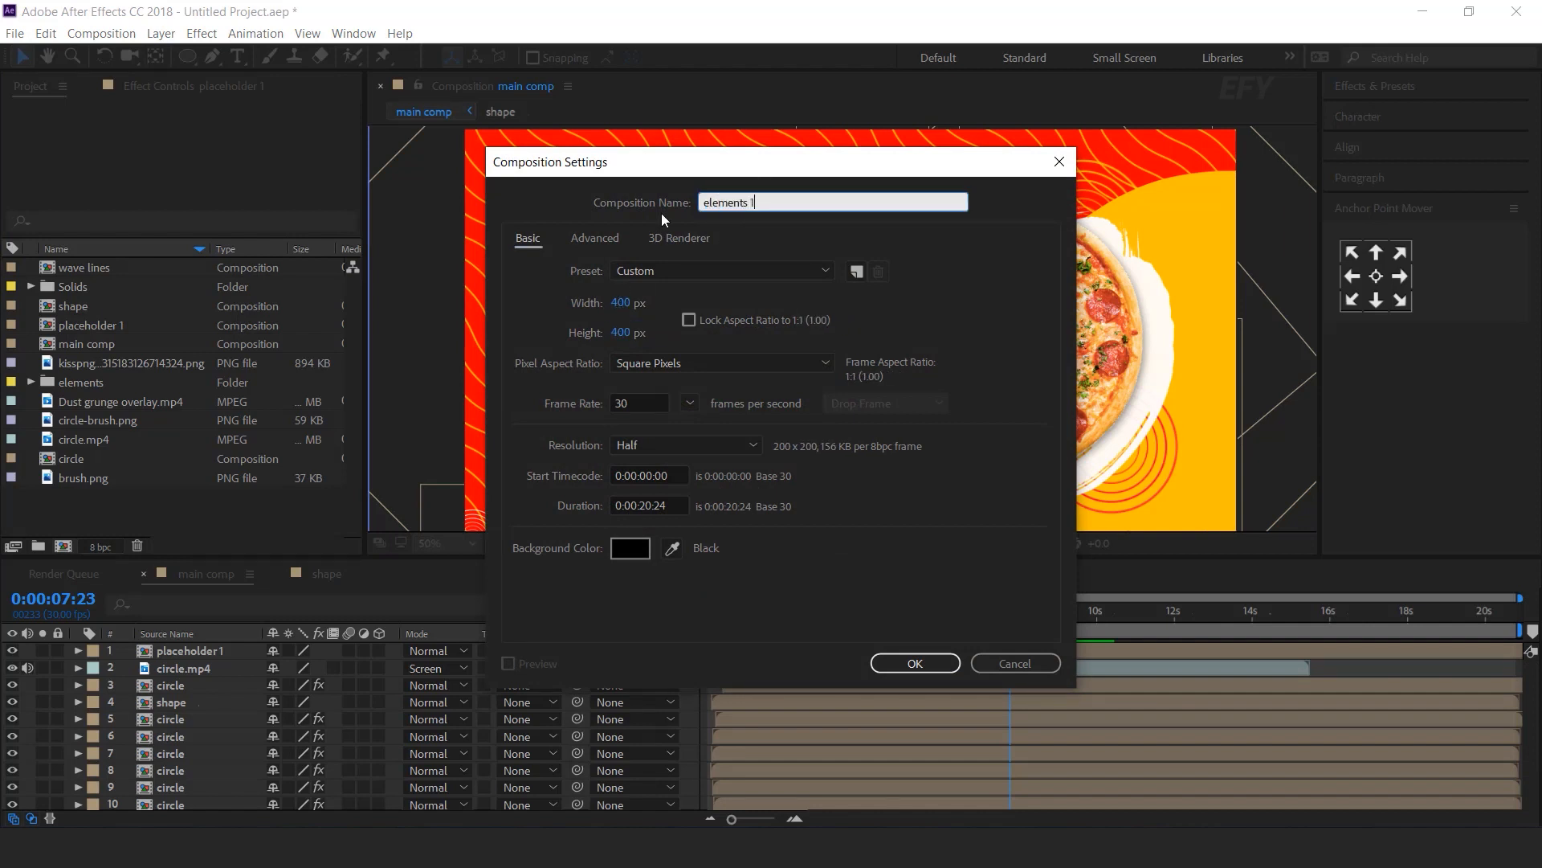
key(Return)
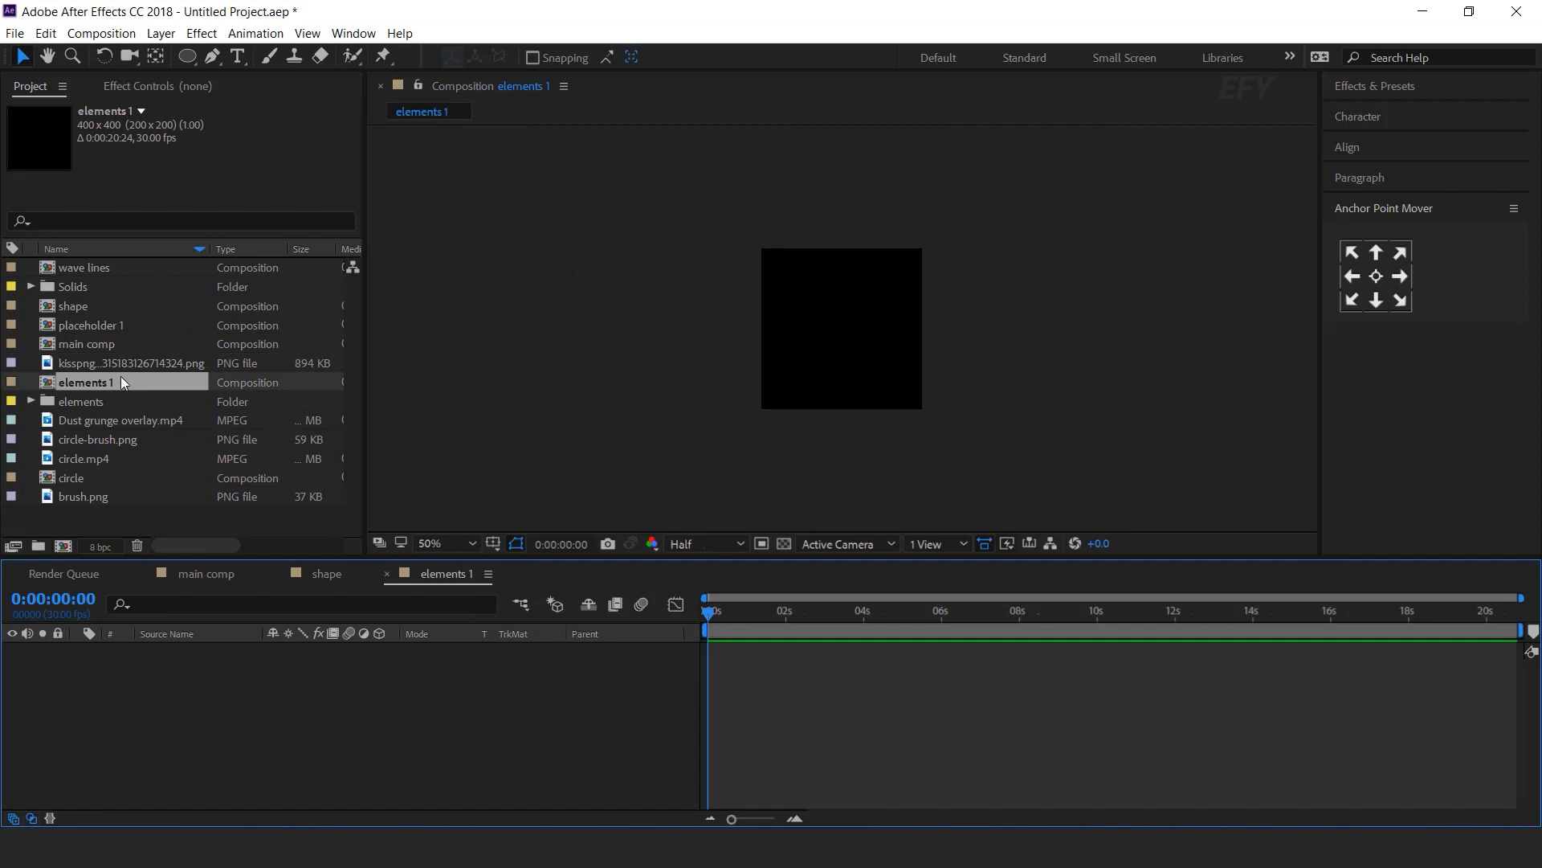
Expand the elements folder and place taco.png in the elements 1 composition
click(102, 403)
click(29, 400)
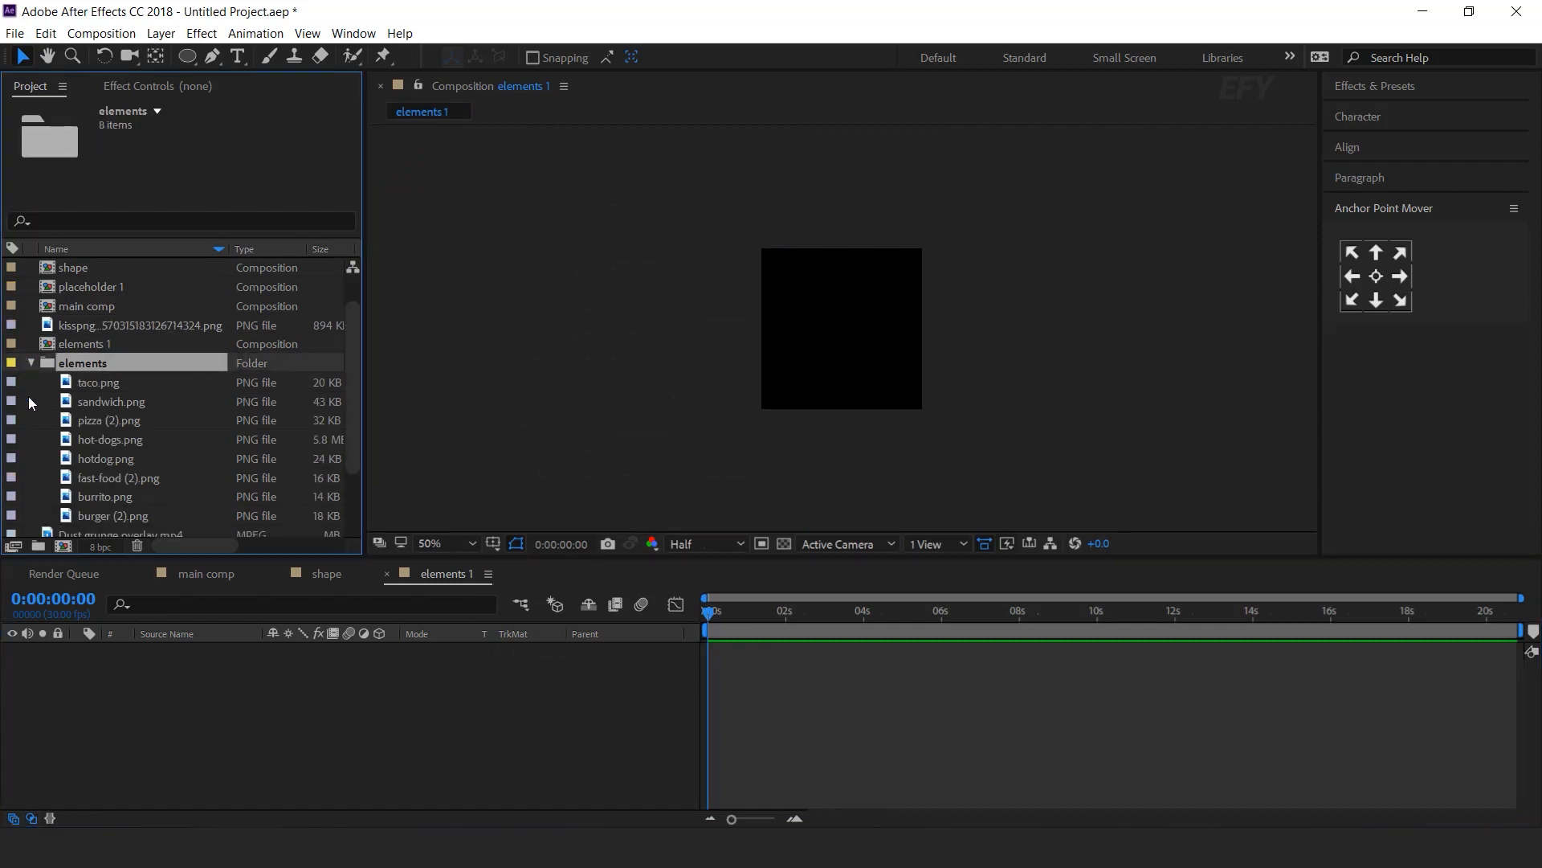
click(27, 397)
click(137, 384)
drag(66, 388, 237, 731)
View the composition at 100% and set taco.png's Scale to 60%
key(slash)
key(s)
drag(329, 667, 309, 667)
click(324, 668)
text(60)
key(Return)
click(382, 759)
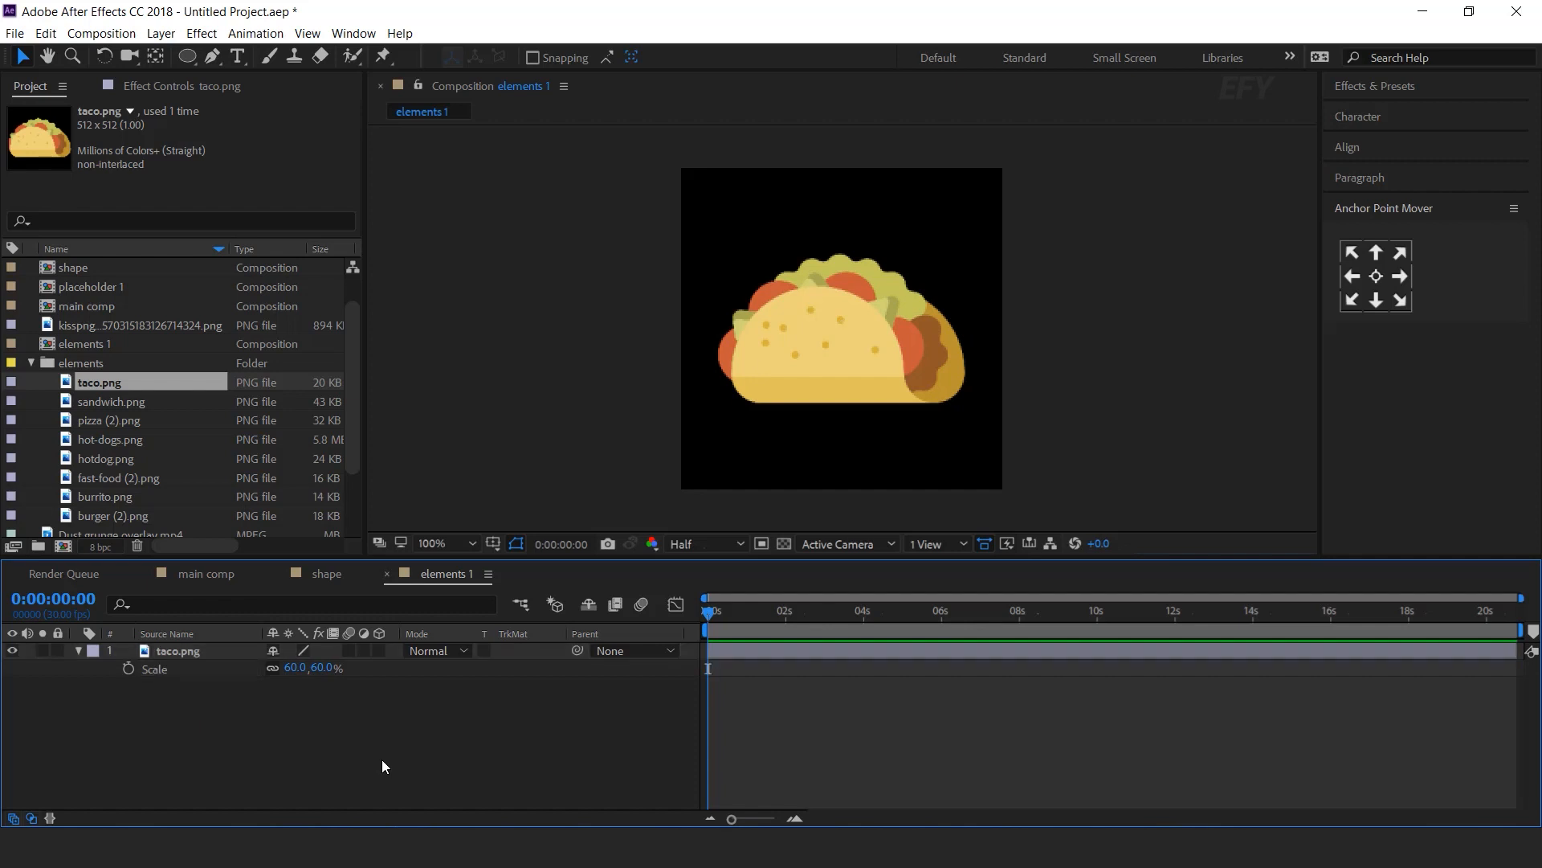
Keyframe taco.png's Scale to grow from 0% at 0:00:00:00 to 60% at frame 10
scroll(736, 663, up, 2)
drag(738, 617, 701, 624)
click(128, 668)
click(318, 672)
text(0)
key(Return)
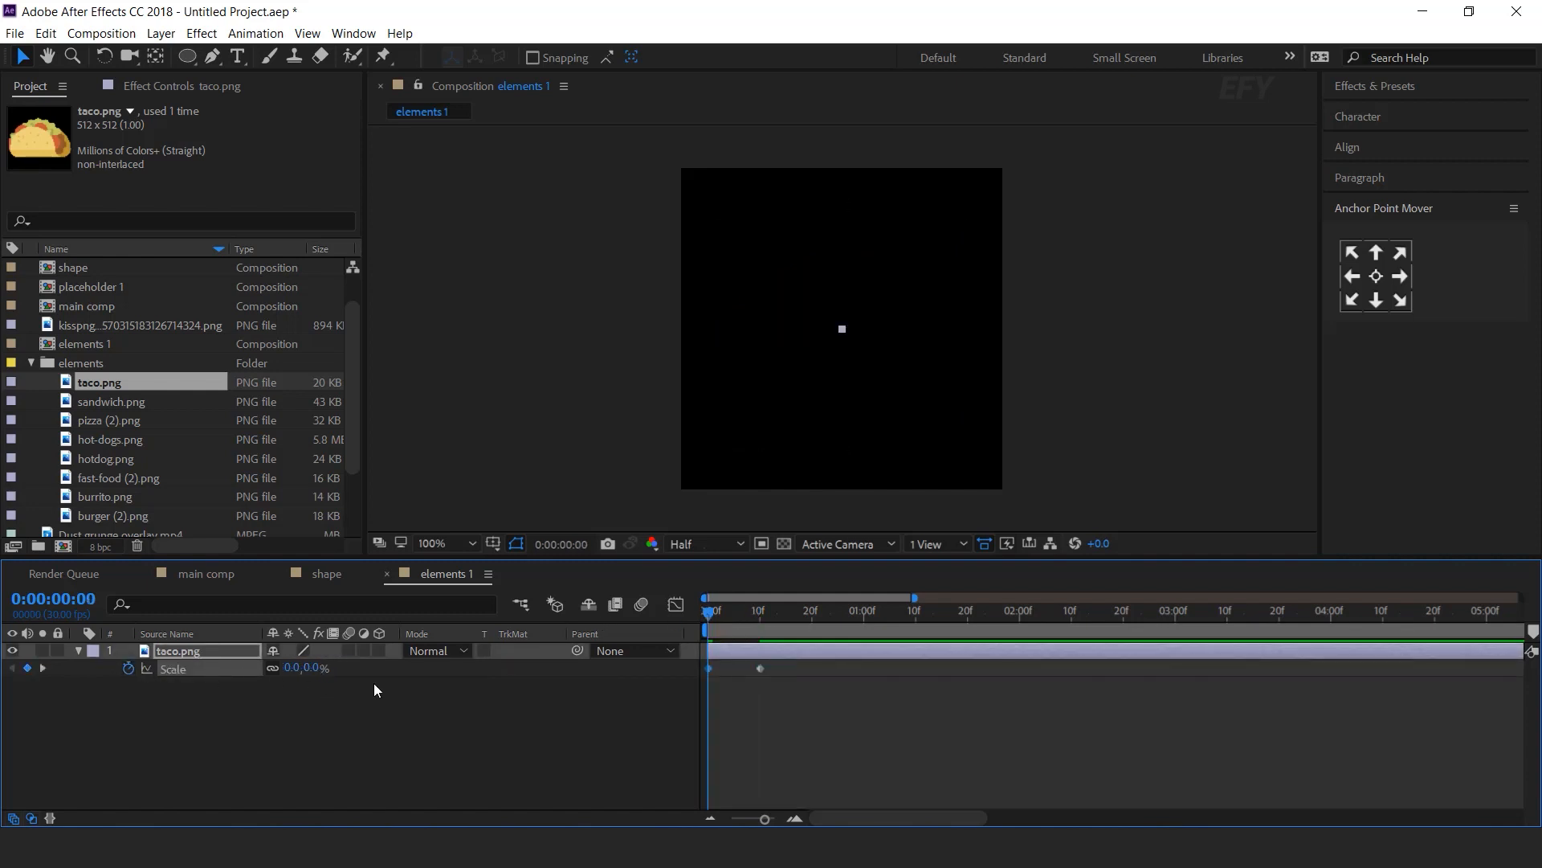
Apply the bounce script from the Notepad file as an expression on taco.png's Scale and preview the bounce
key(alt+Tab)
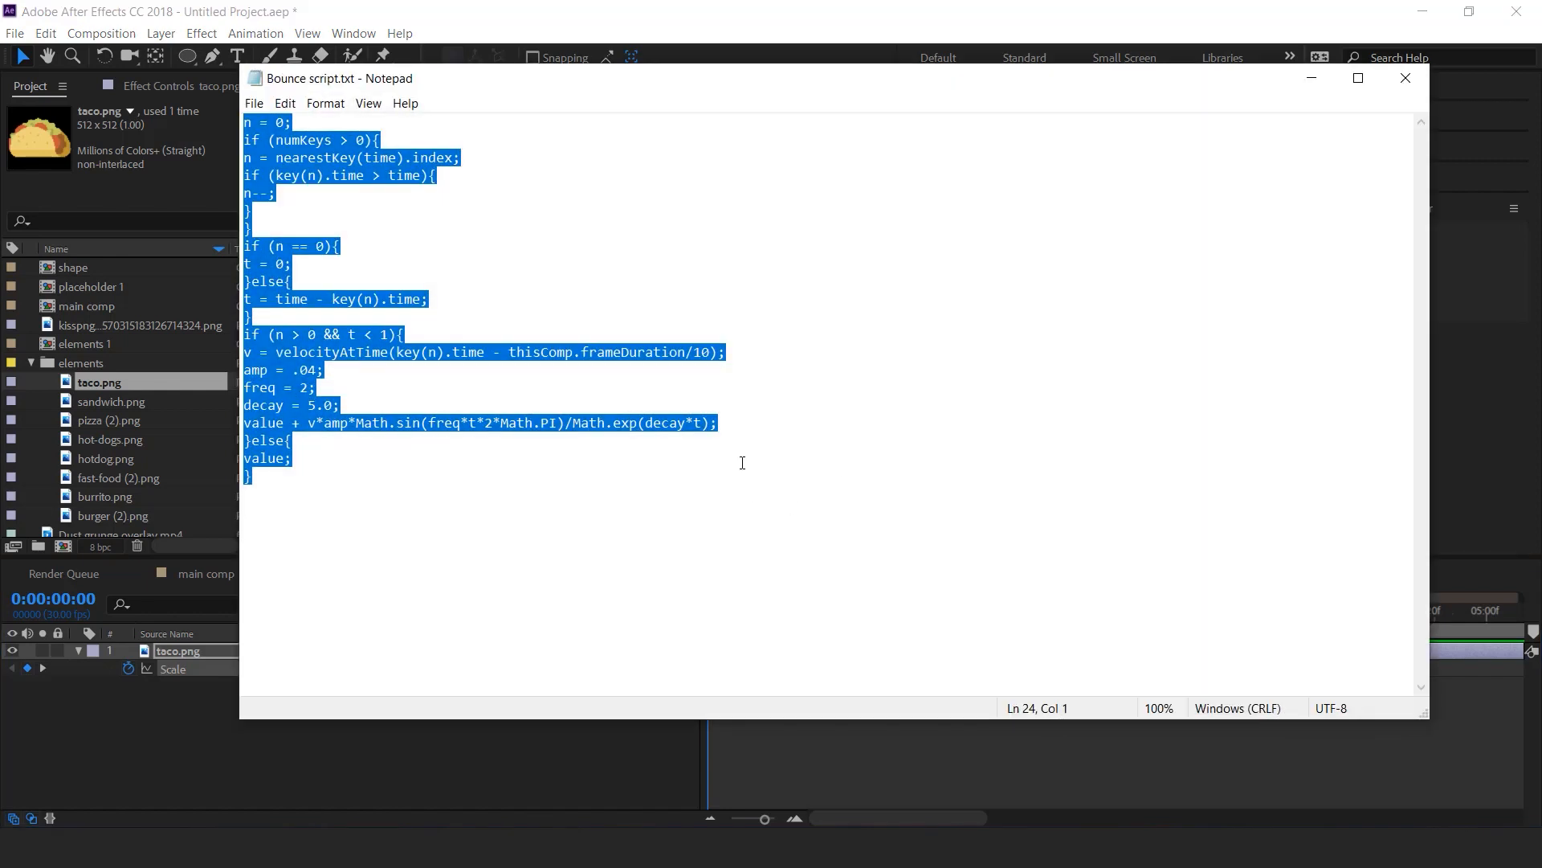
click(1312, 78)
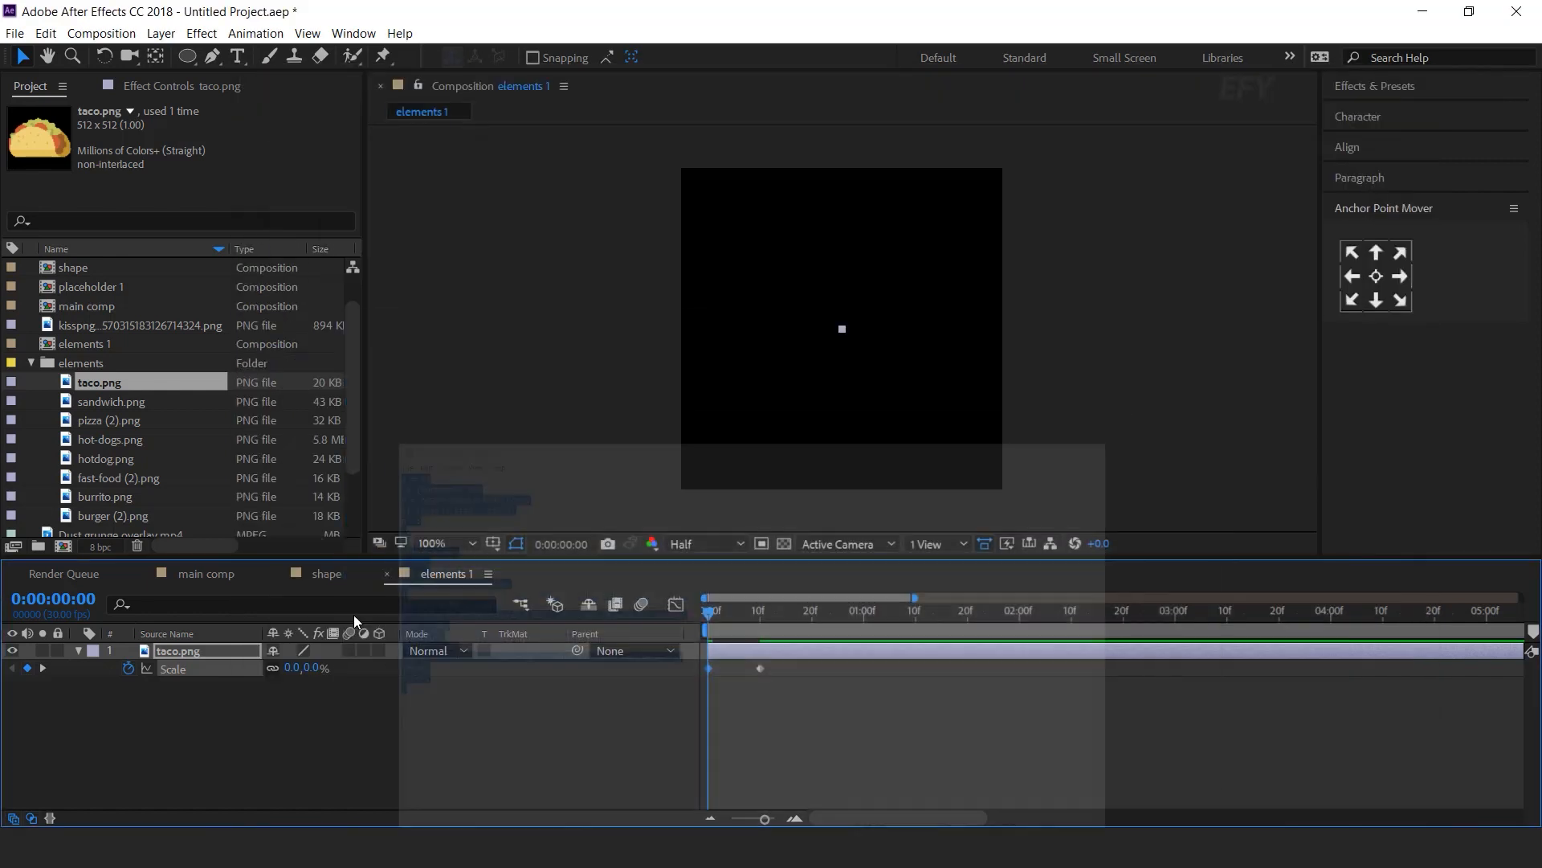
alt+click(128, 669)
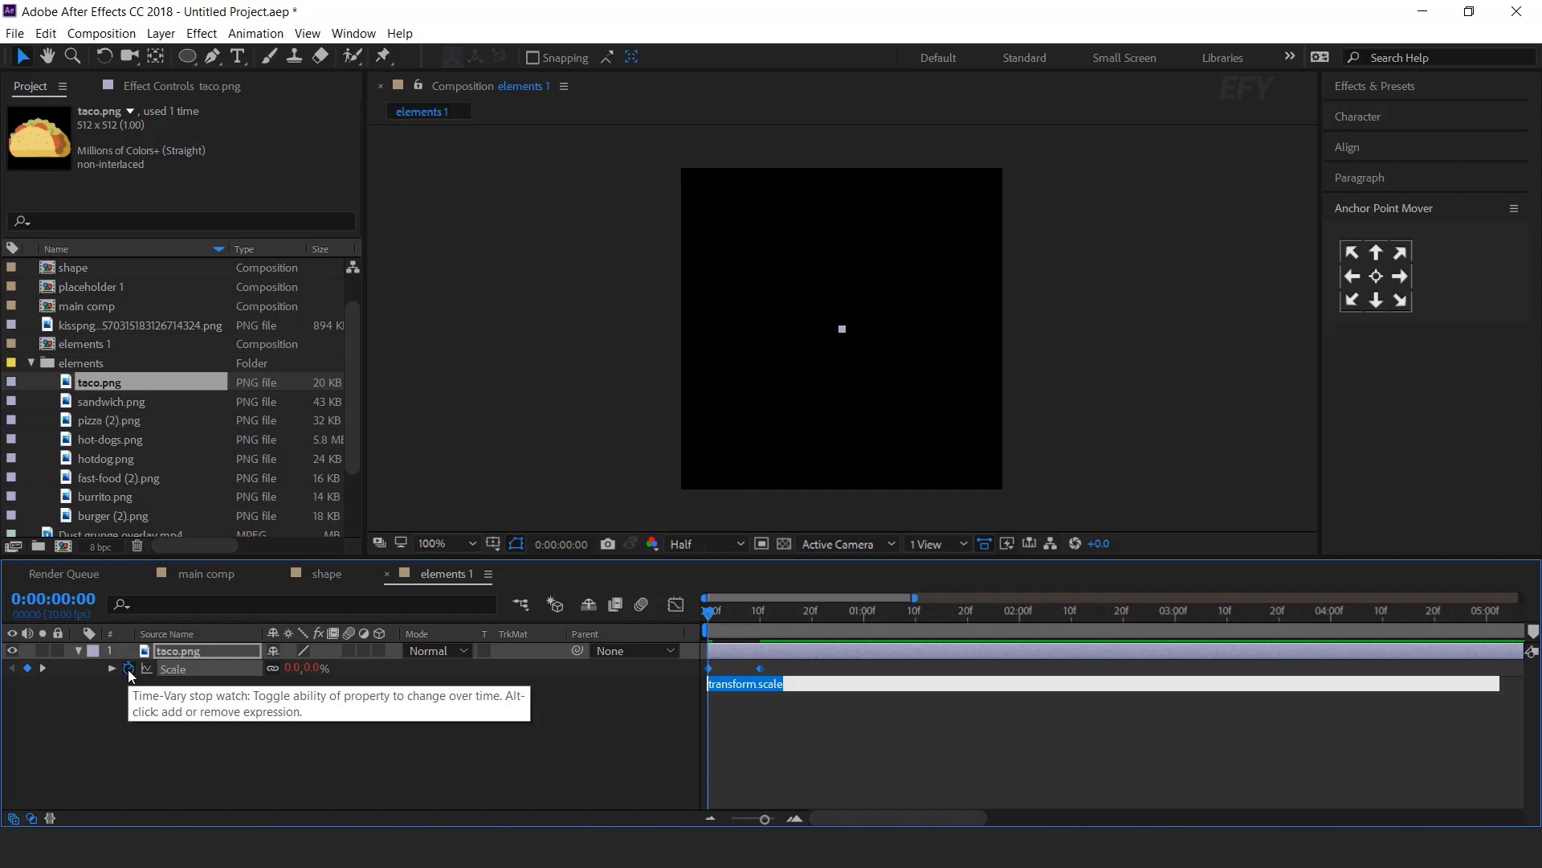
key(ctrl+v)
click(455, 731)
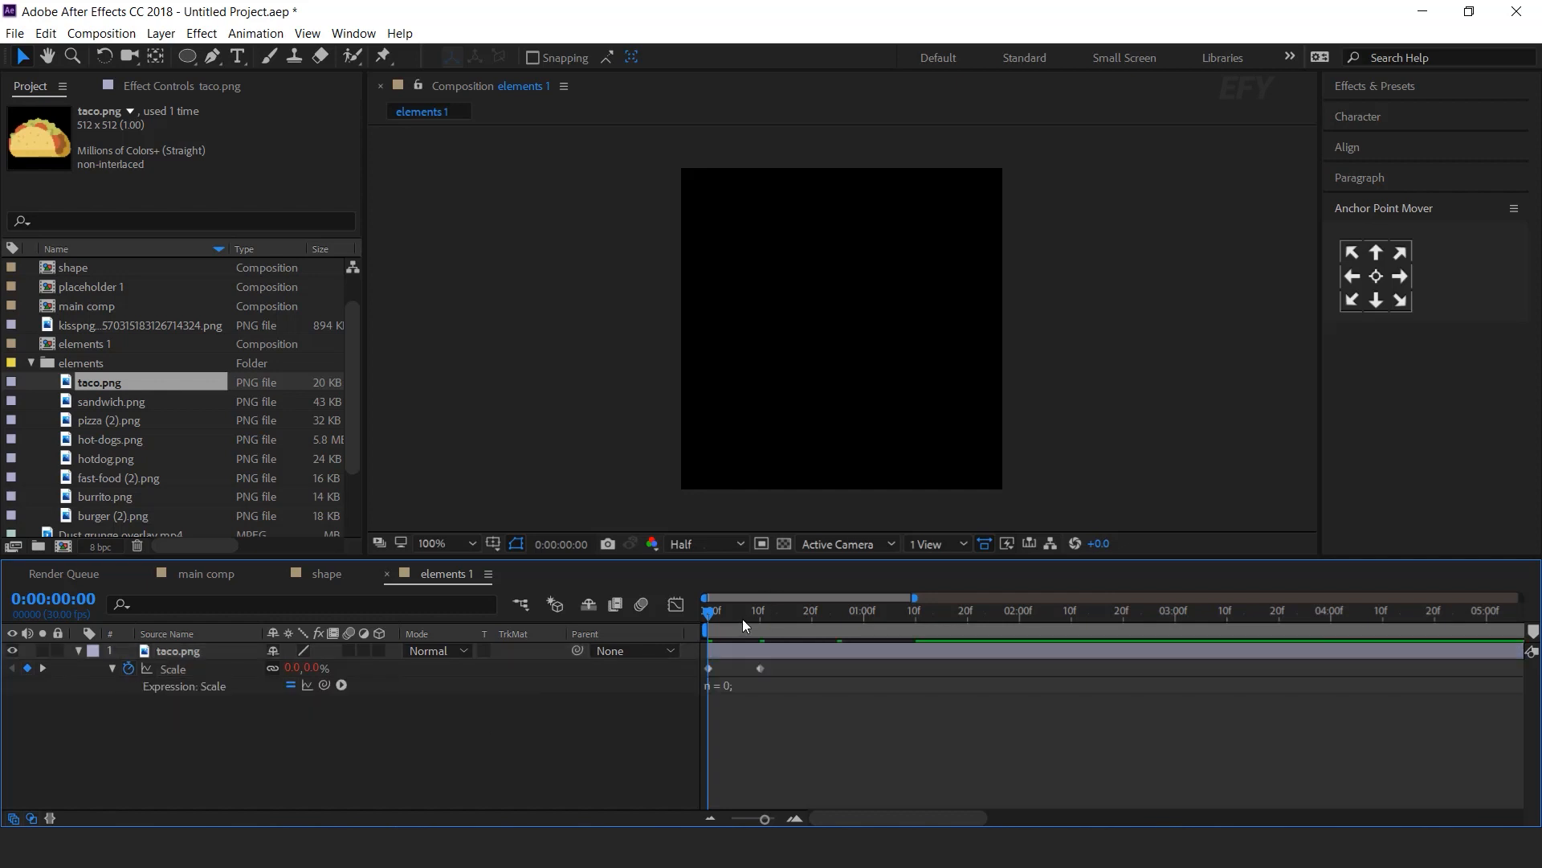
key(space)
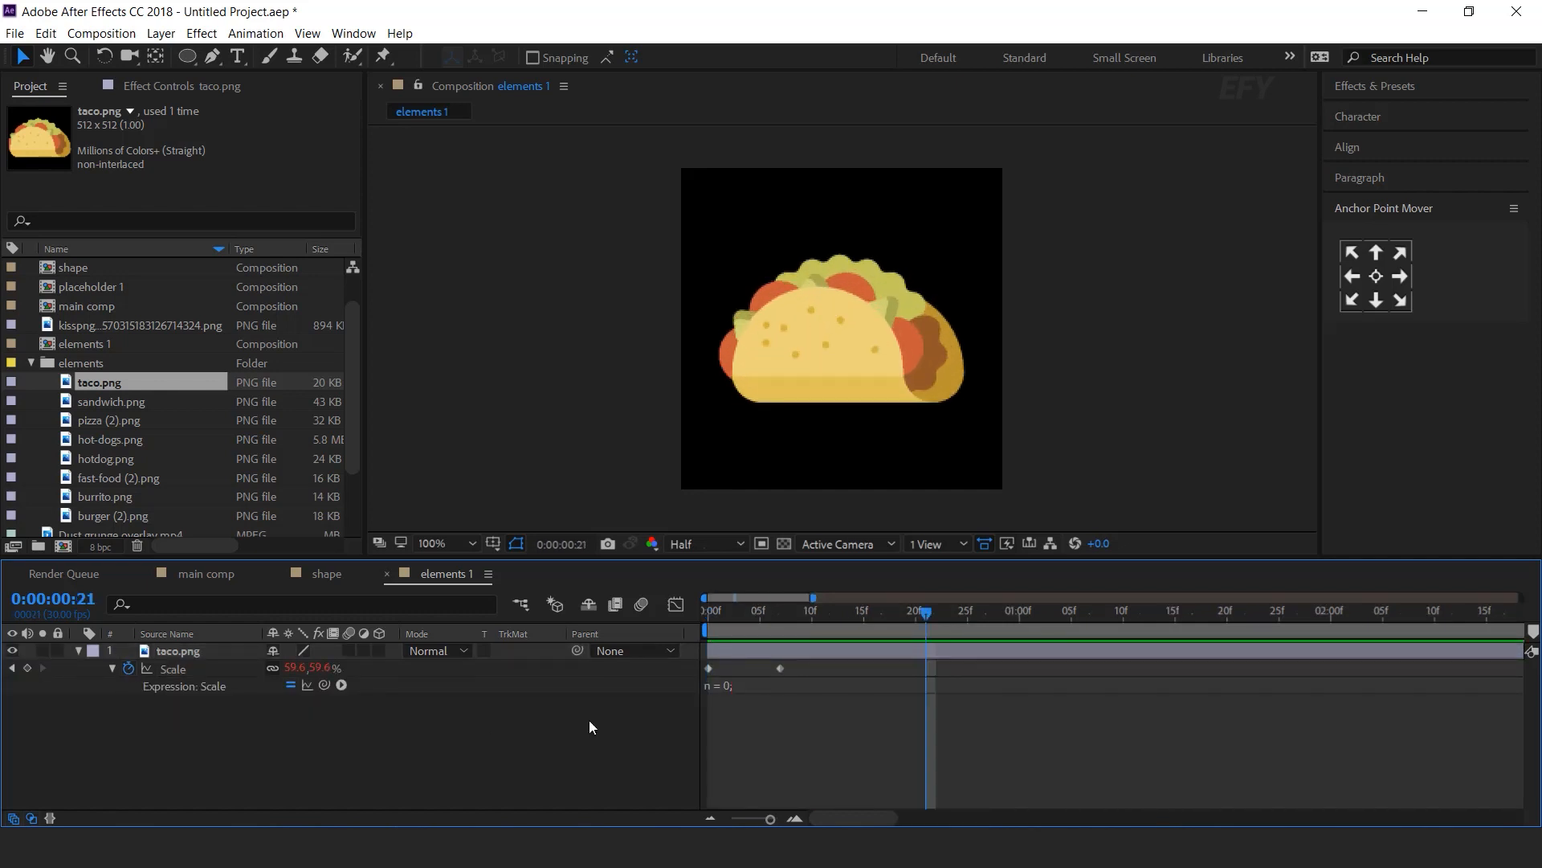
Add the expression wiggle(2,10) to taco.png's Rotation and preview the animation from the start
click(210, 654)
key(r)
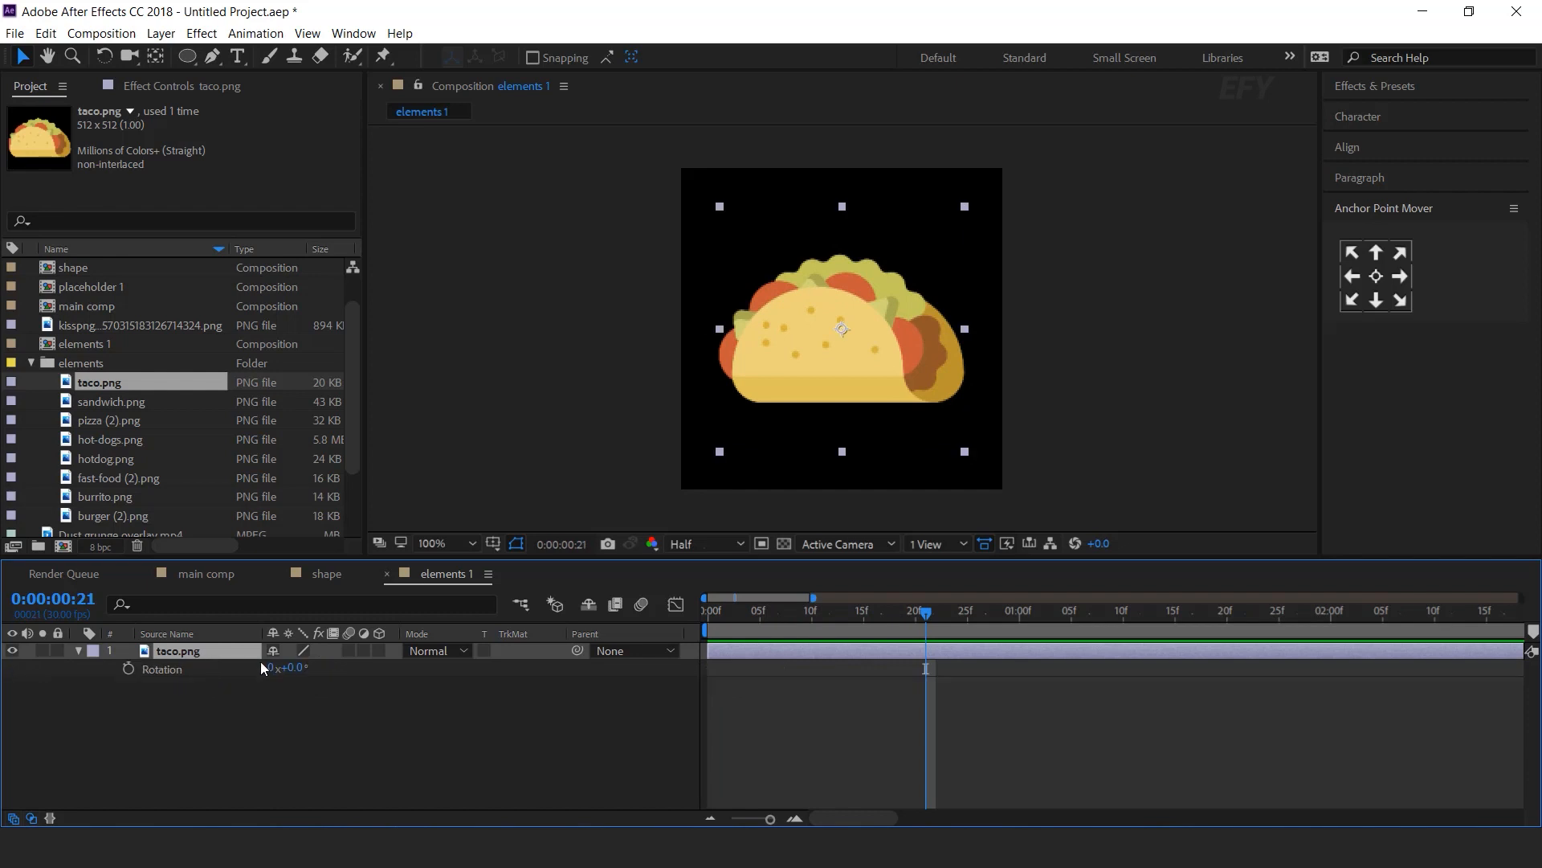
alt+click(127, 668)
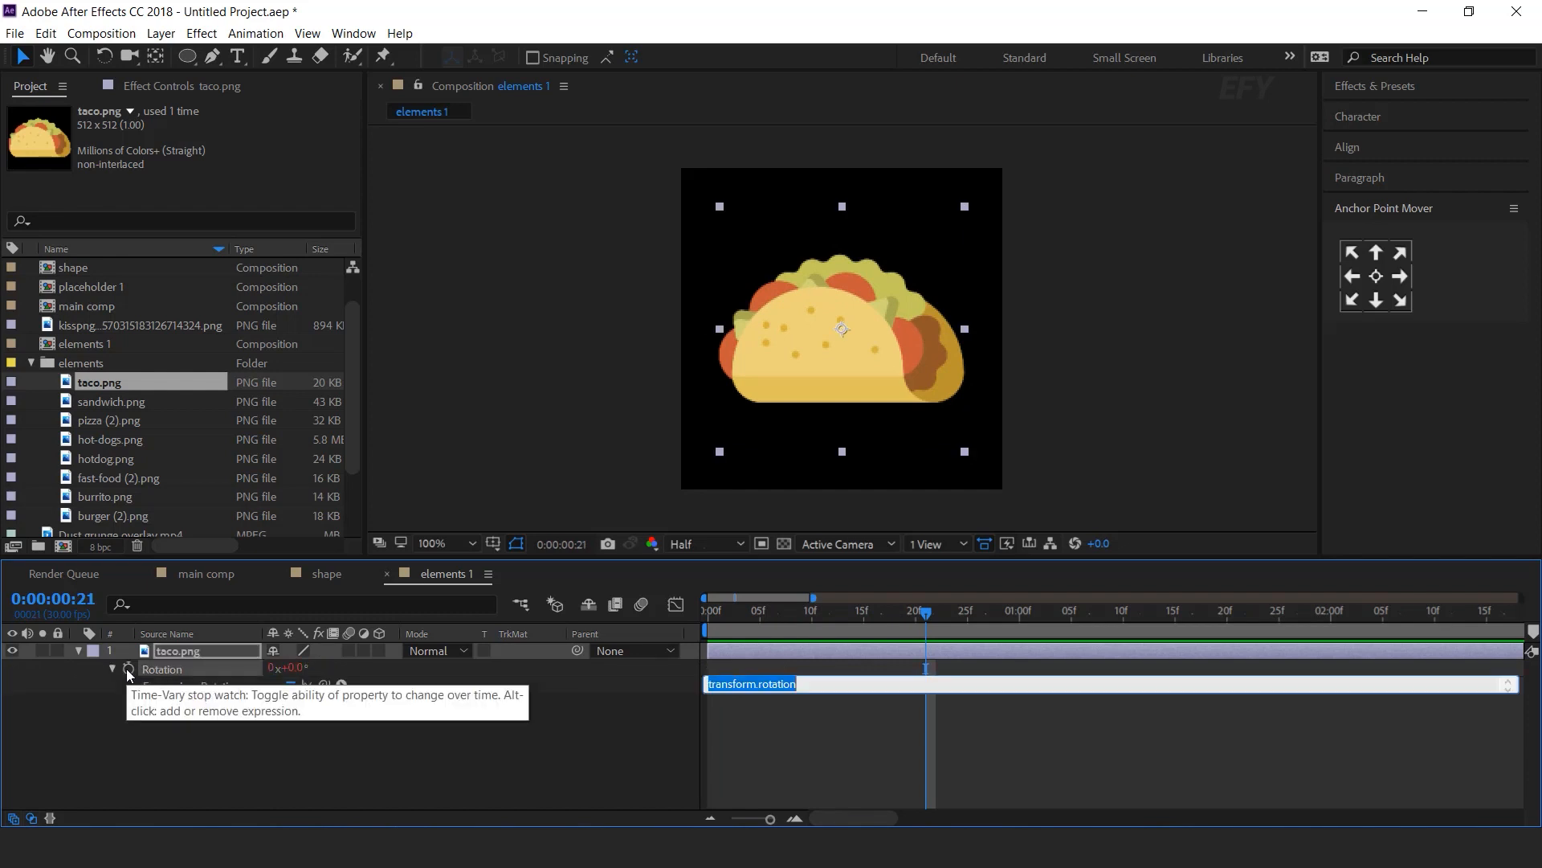
text(wiggle)
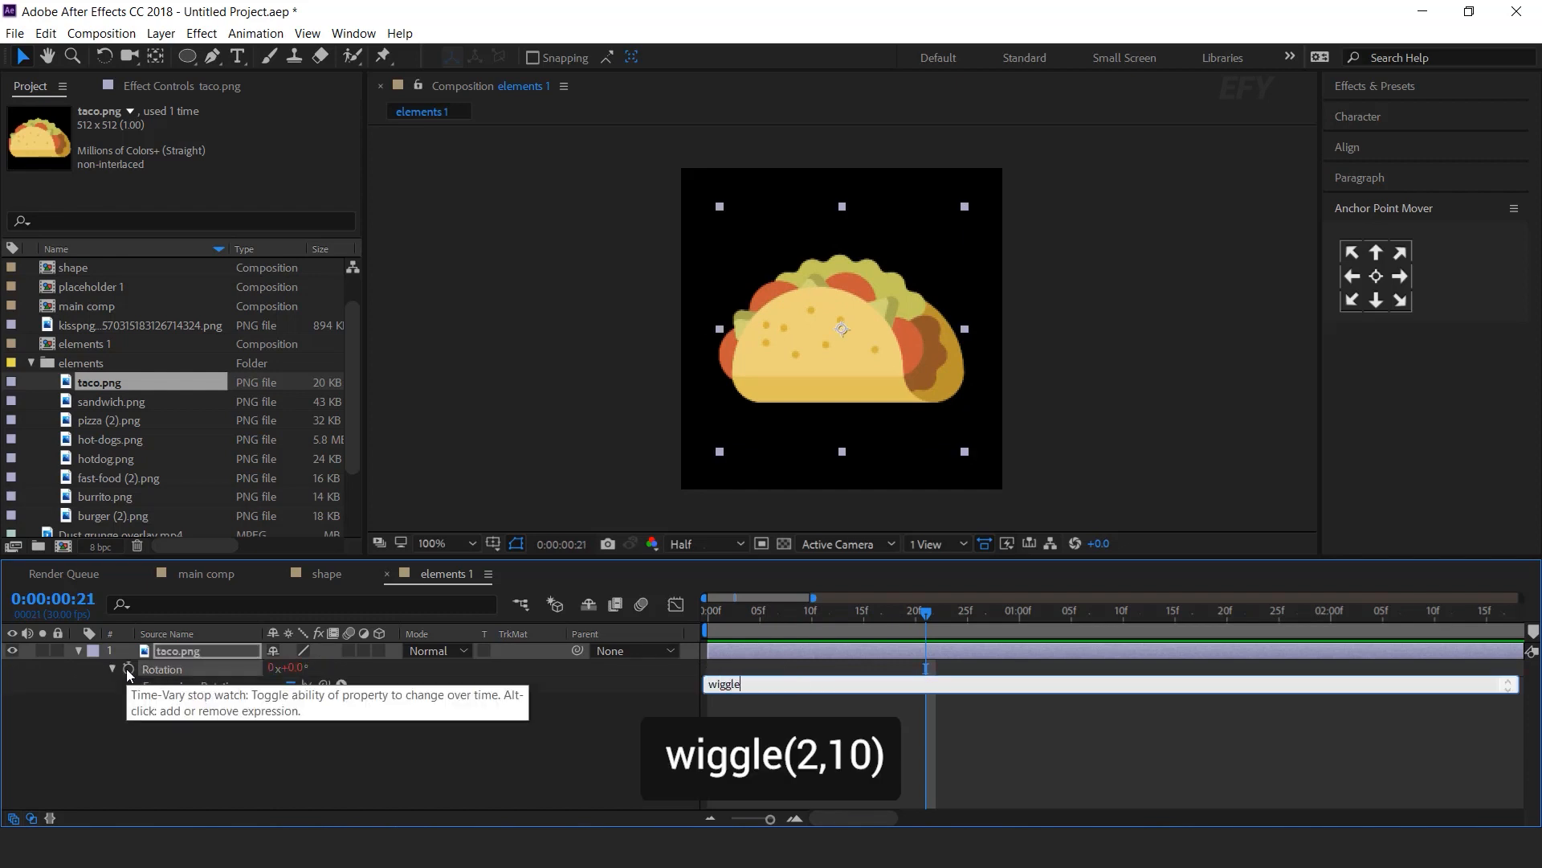
text((2,)
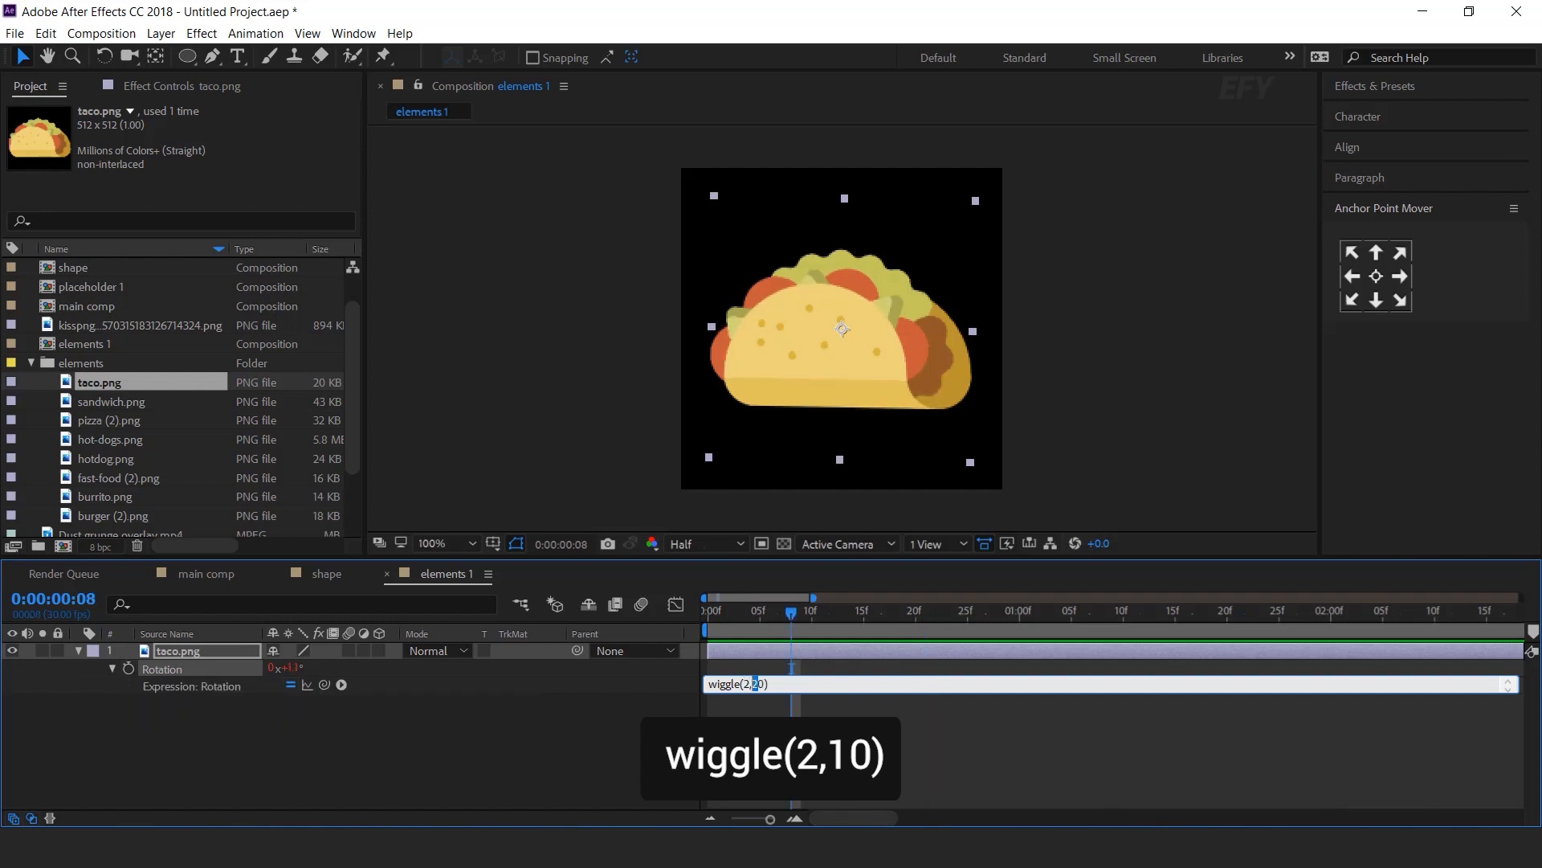
text(10)
key(KP_Enter)
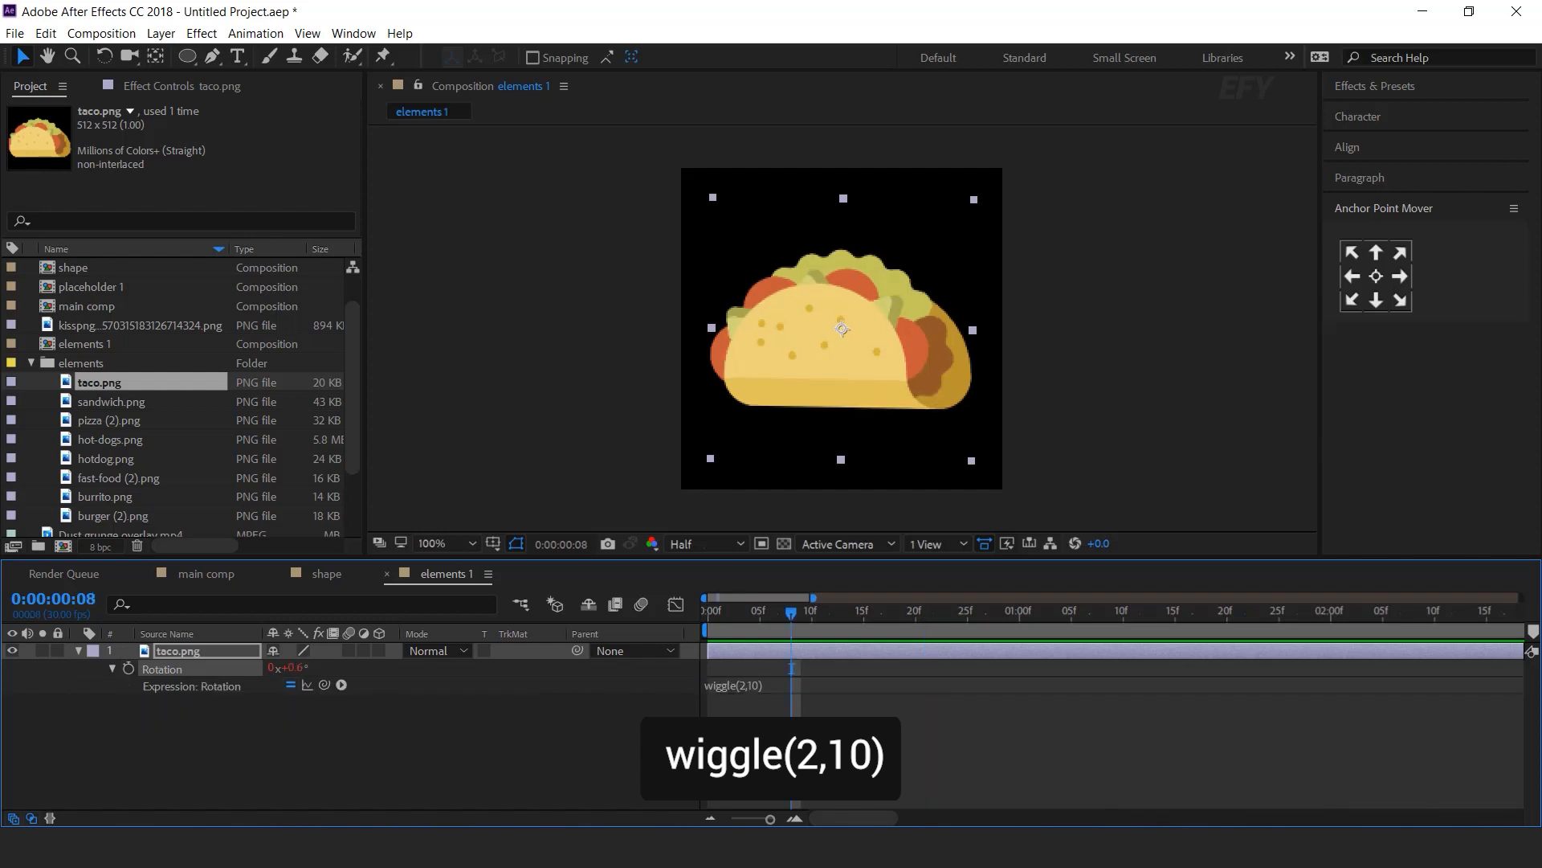
drag(790, 611, 652, 631)
key(space)
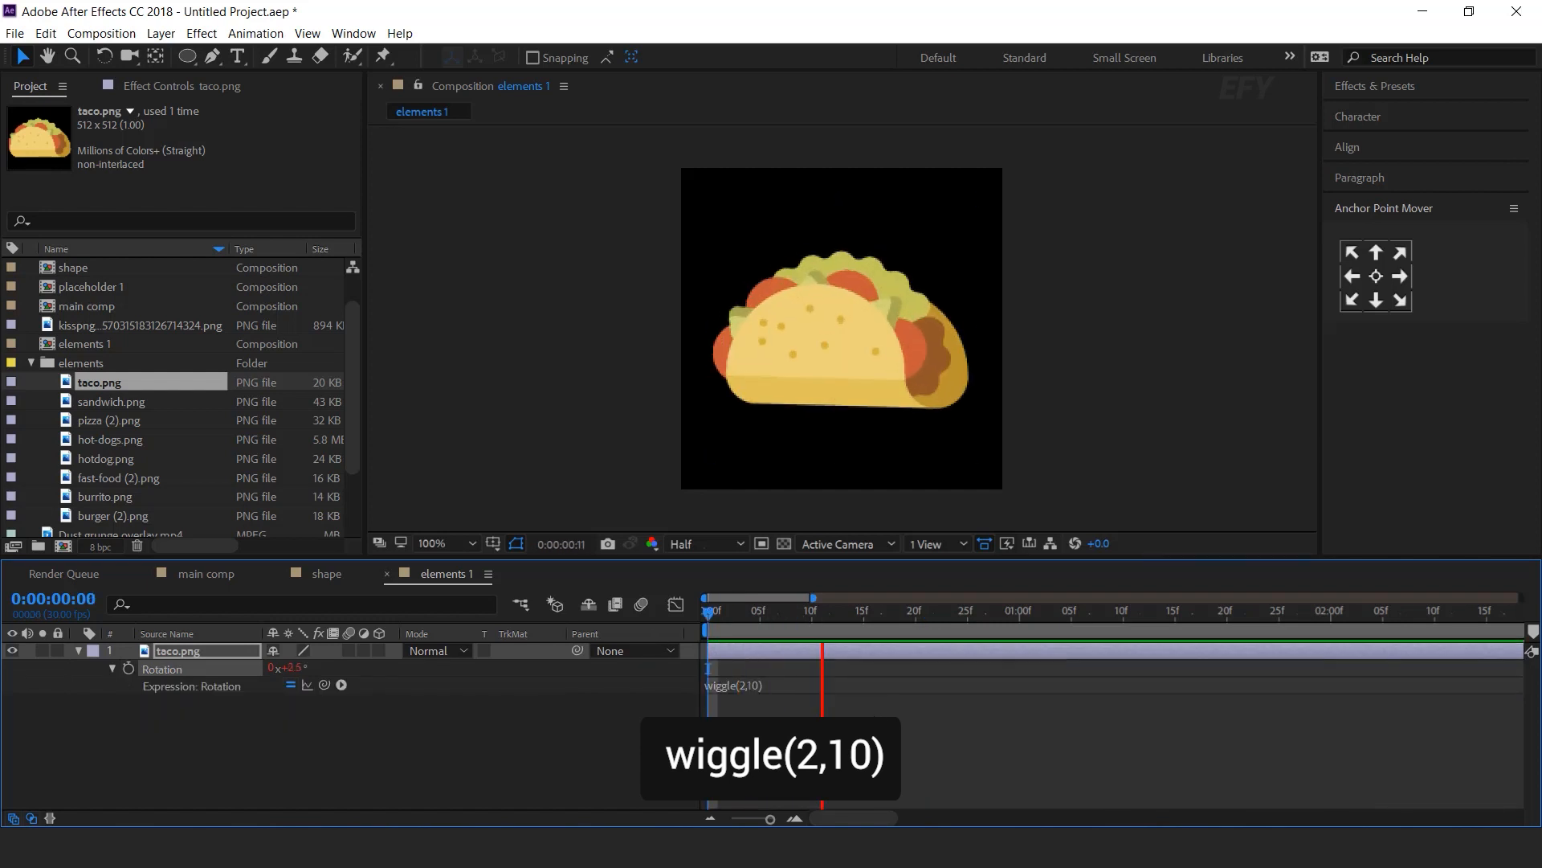
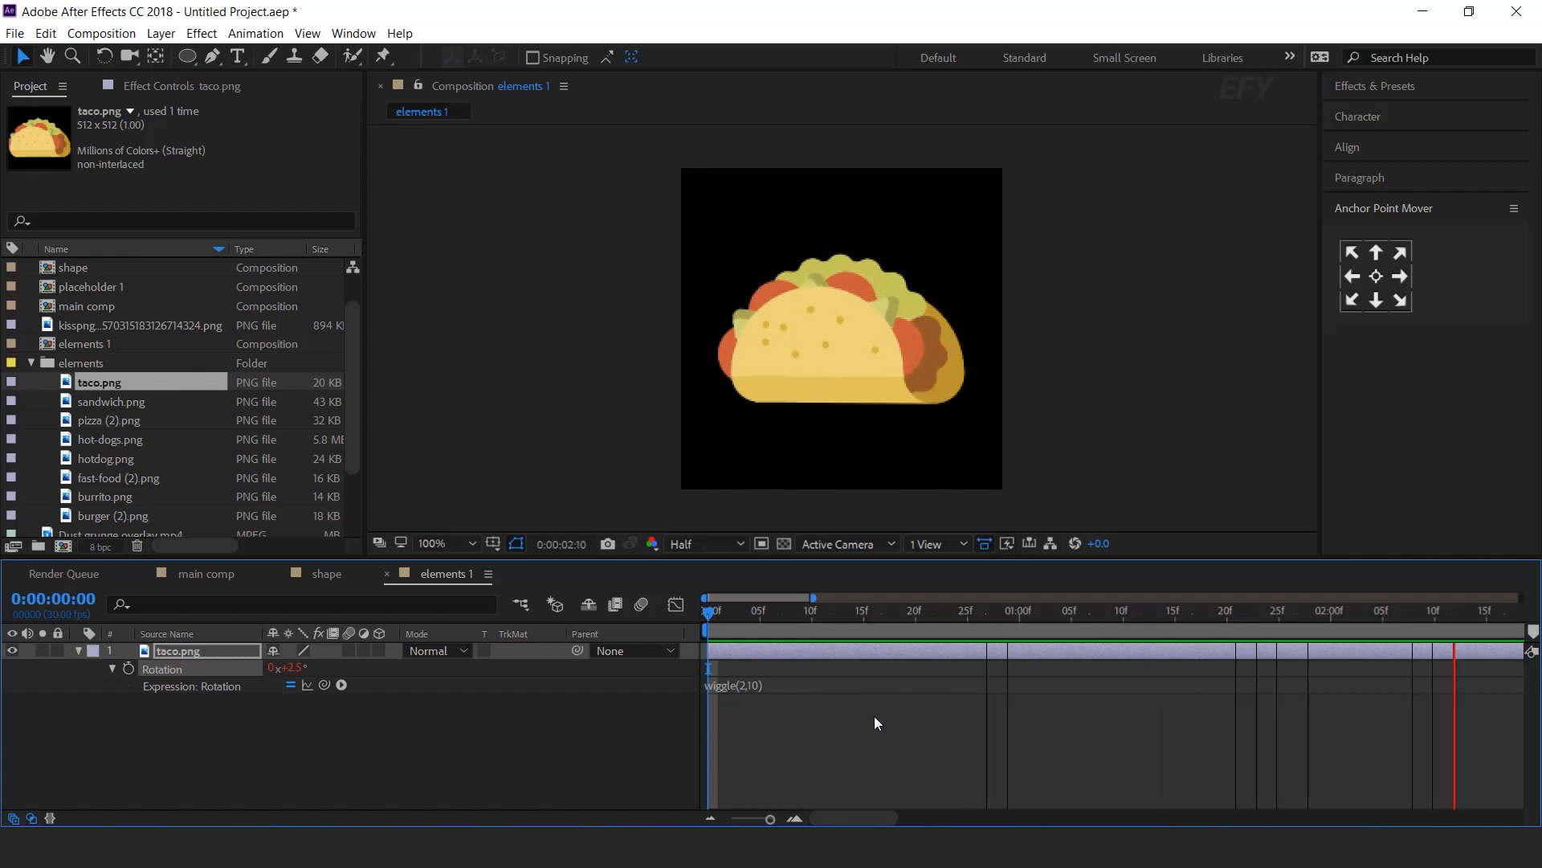
Add the expression wiggle(2,20) to taco.png's Position and preview the floating motion
key(space)
click(204, 652)
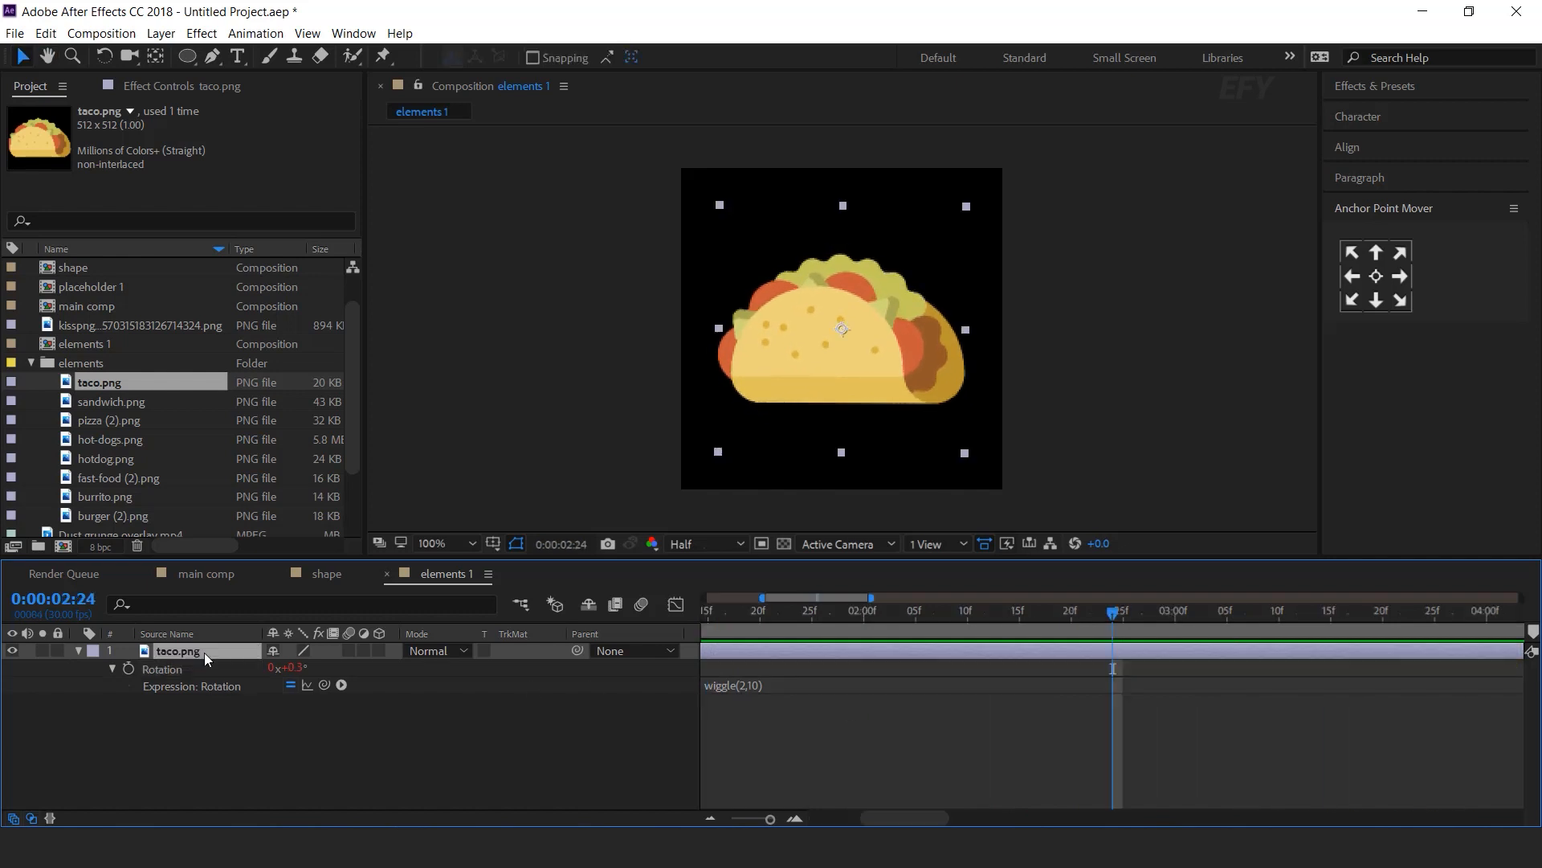
key(p)
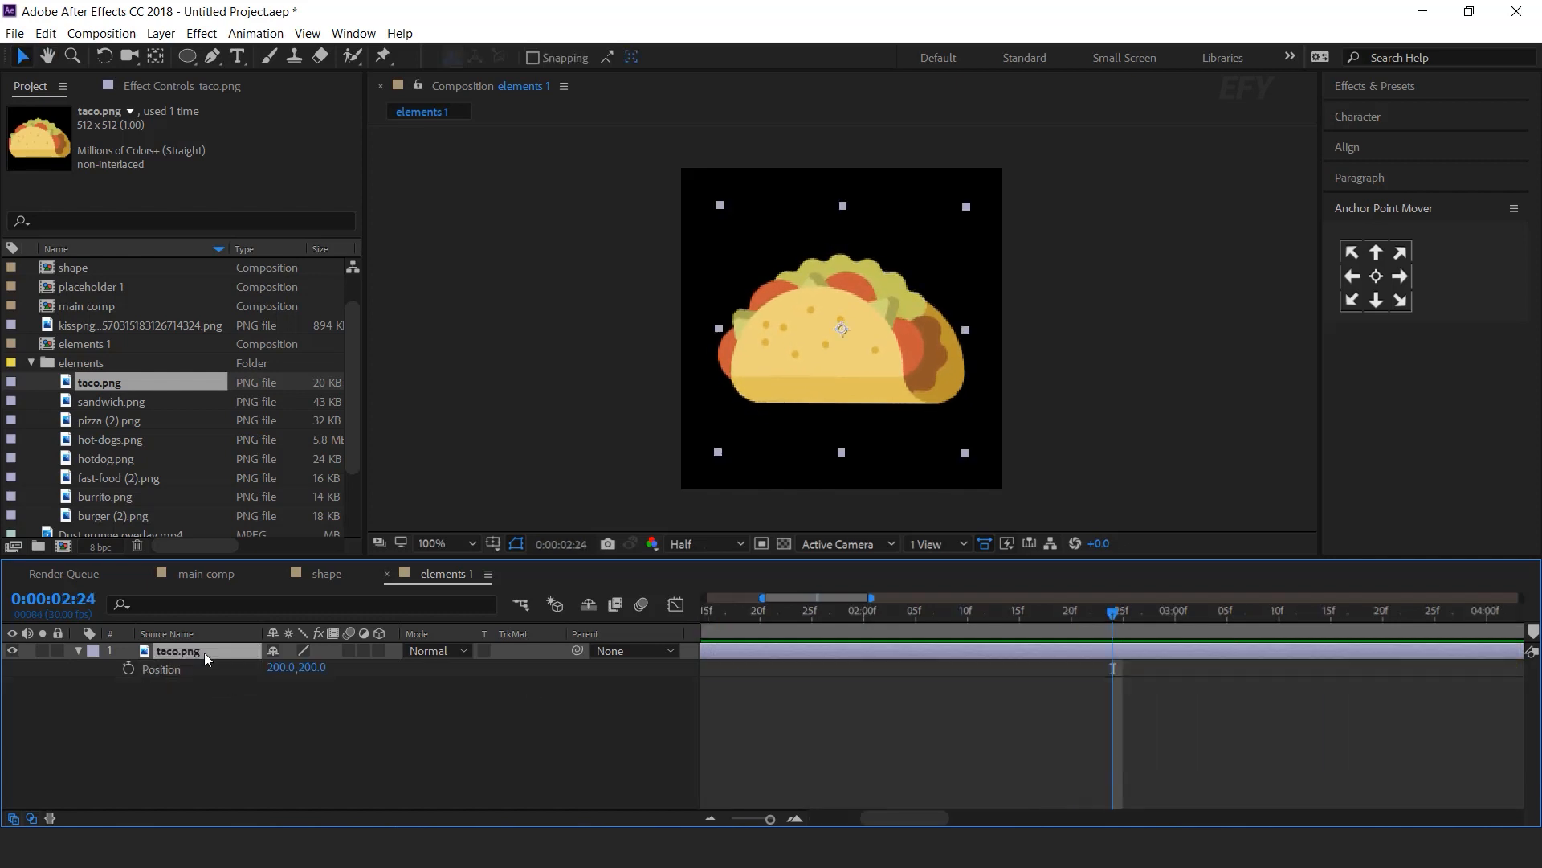
alt+click(127, 669)
text(wiggle(2,20)
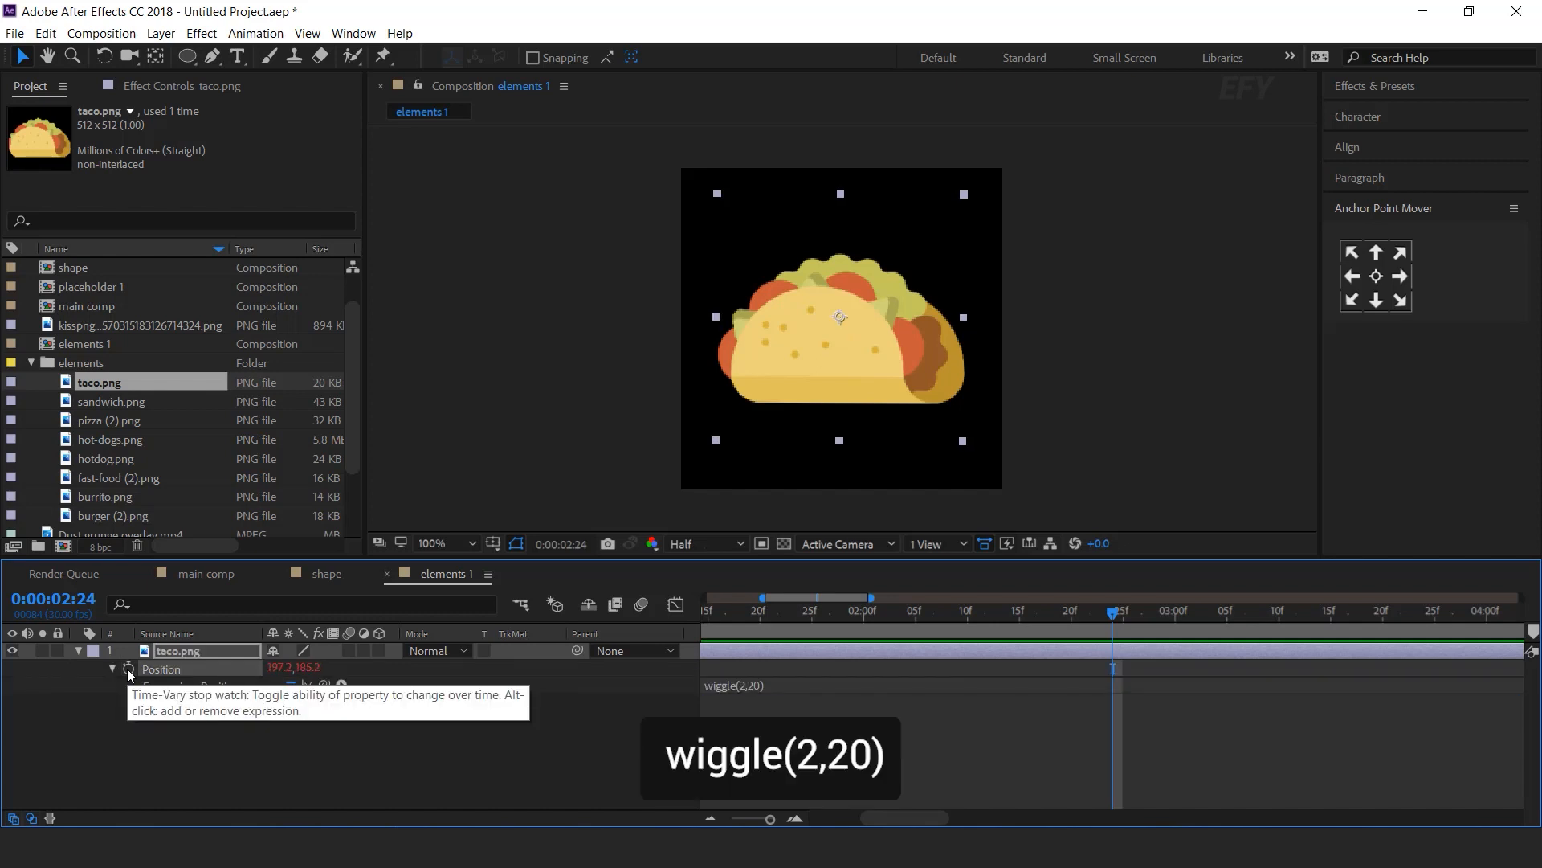
click(1028, 798)
key(space)
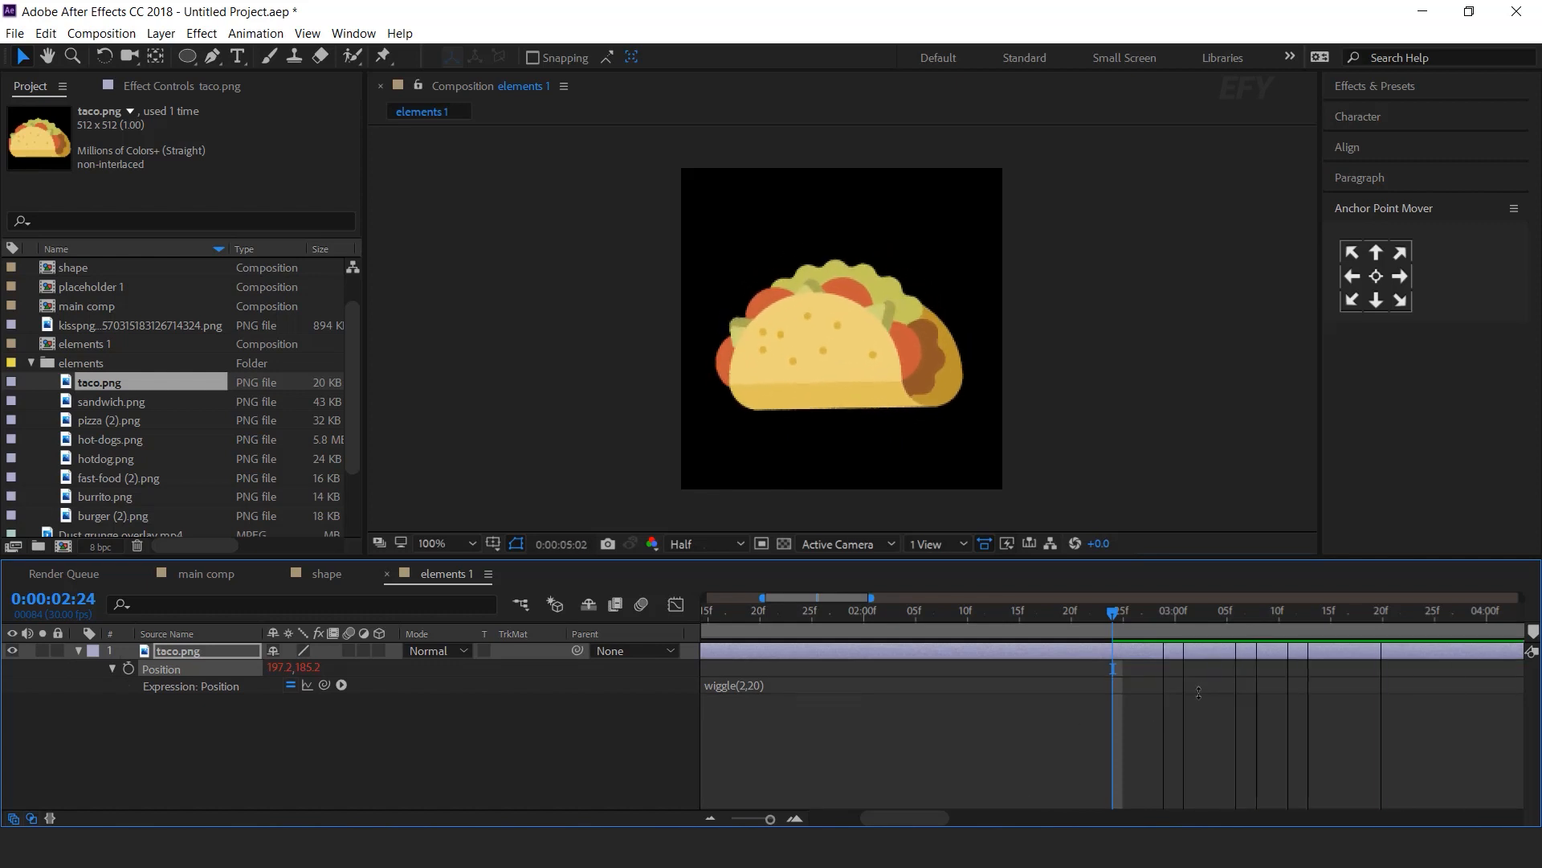
key(space)
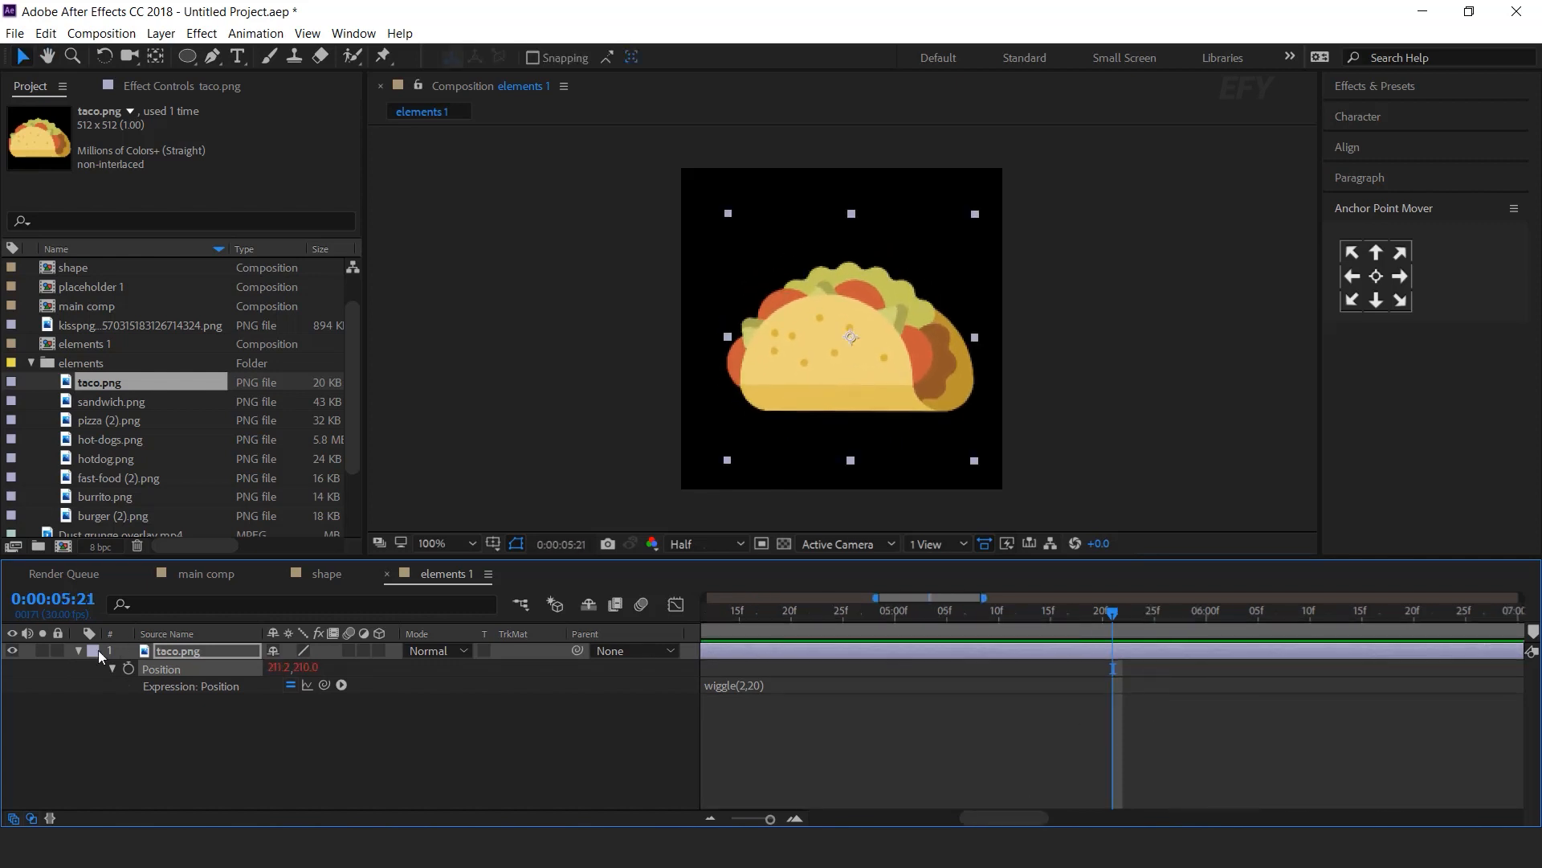
Add the elements 1 composition to main comp as the topmost layer
click(176, 572)
click(26, 359)
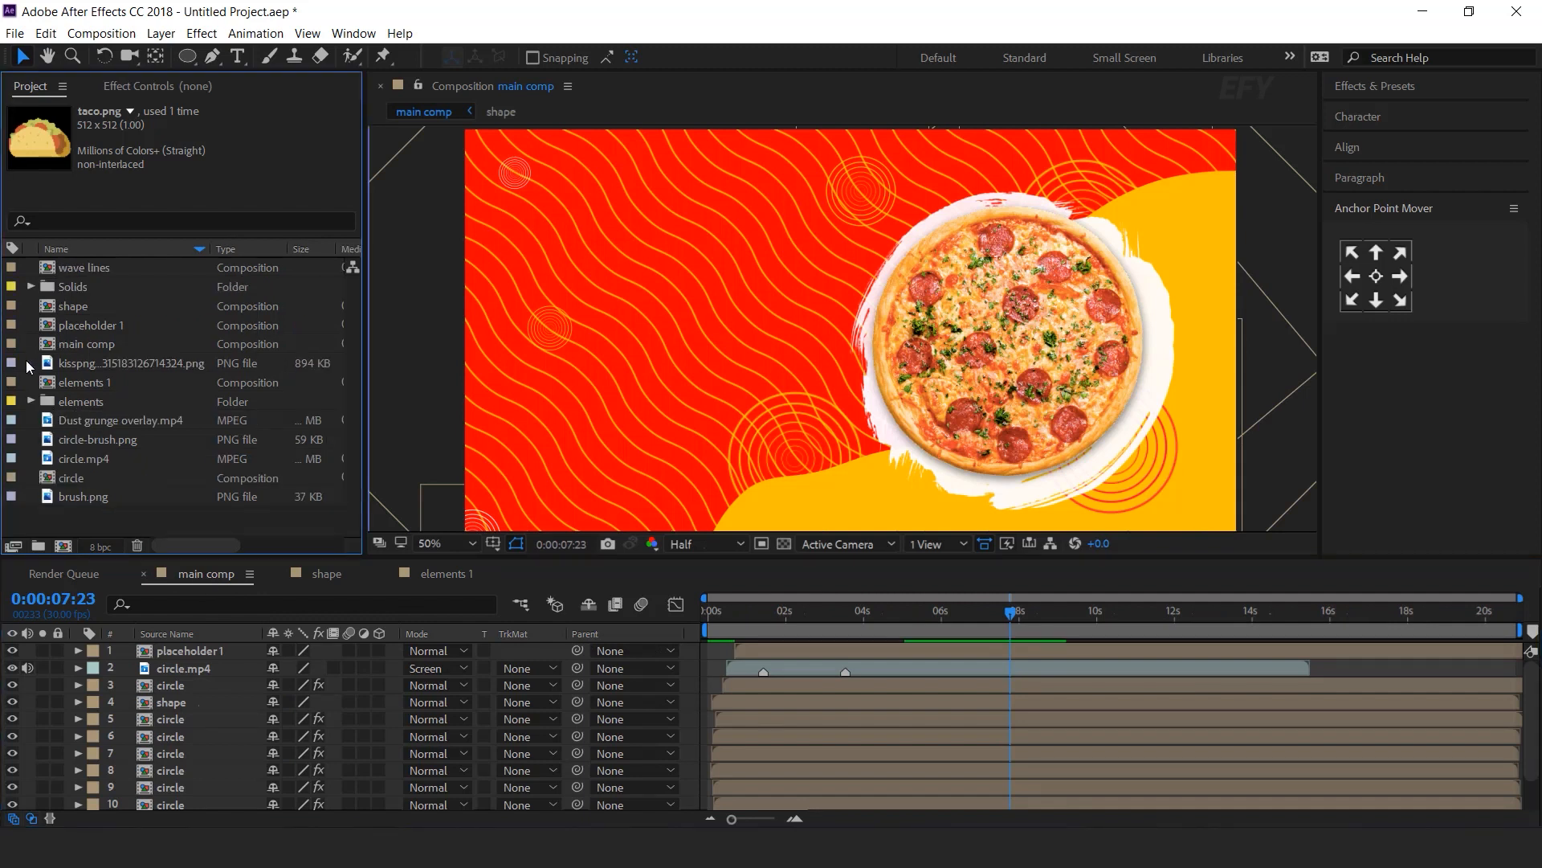
click(117, 384)
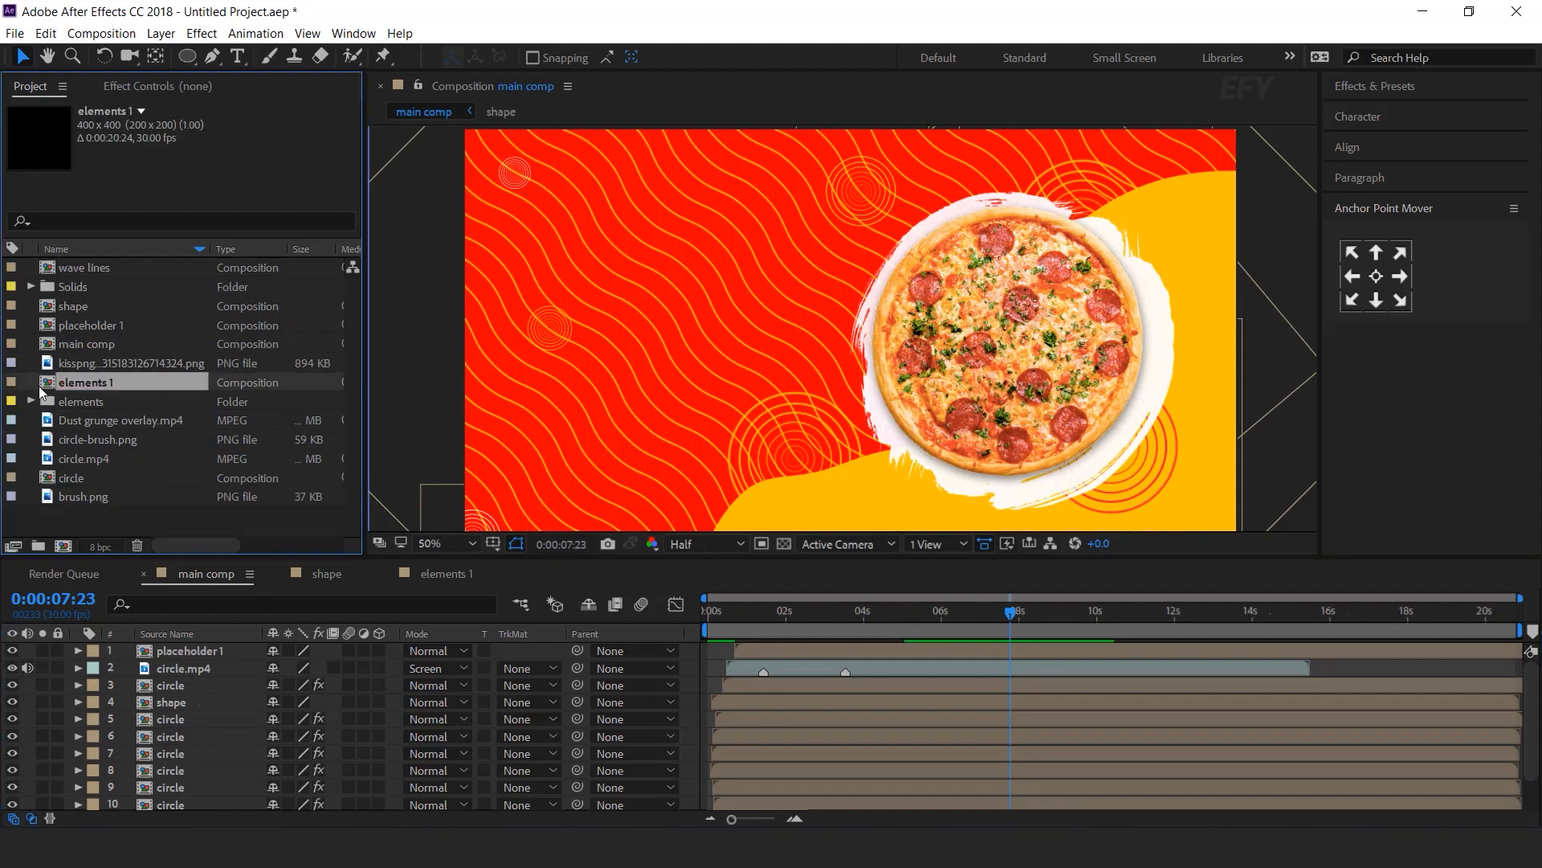
drag(44, 383, 211, 656)
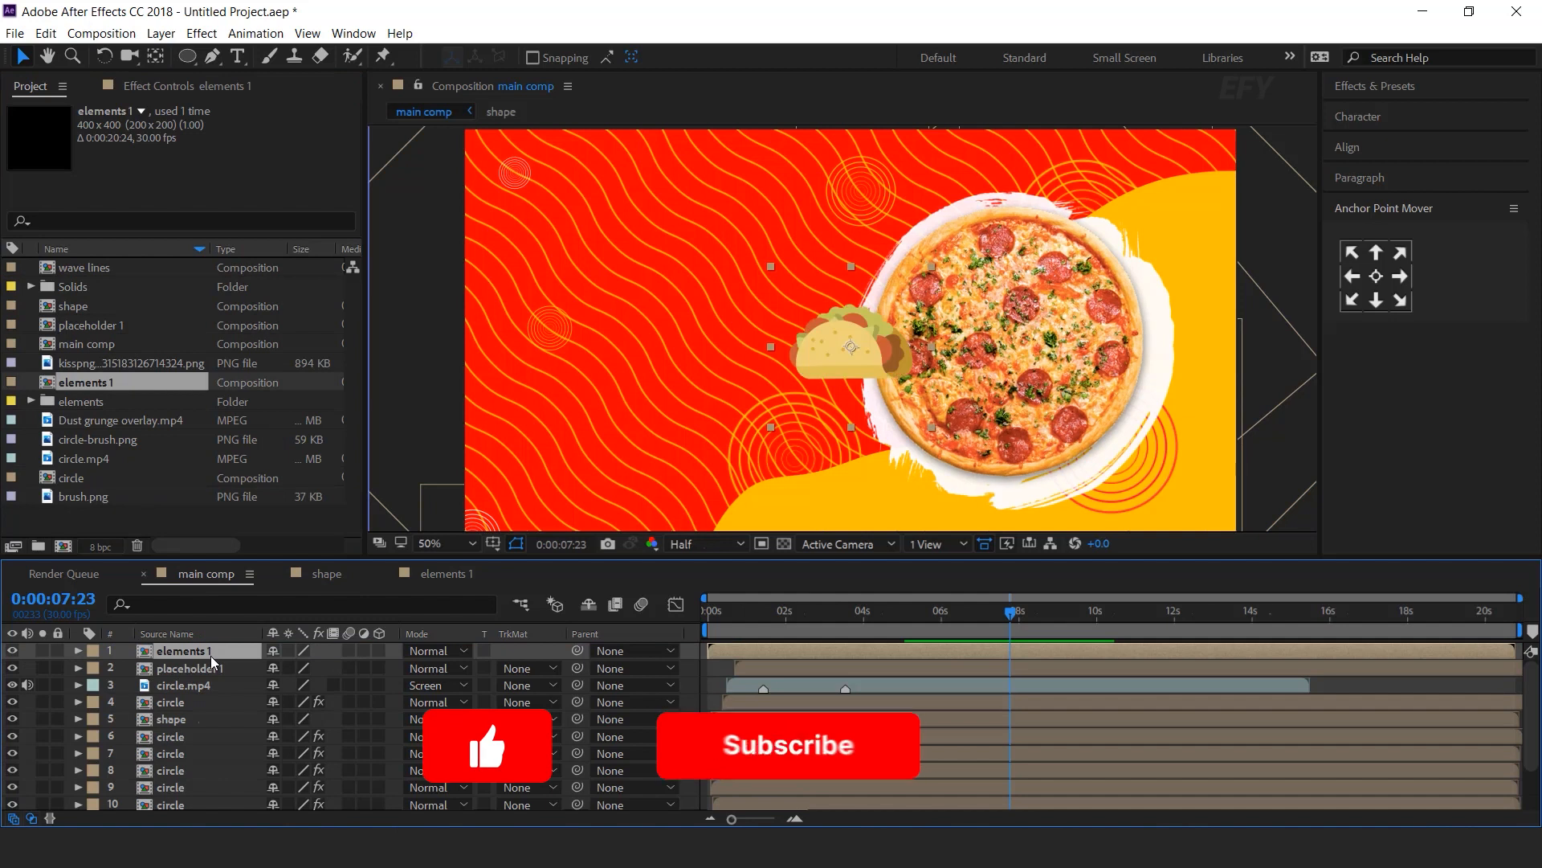
Move the elements 1 layer to the upper-left corner of the frame, scale it down and rotate it to -15°
drag(860, 350, 584, 232)
key(s)
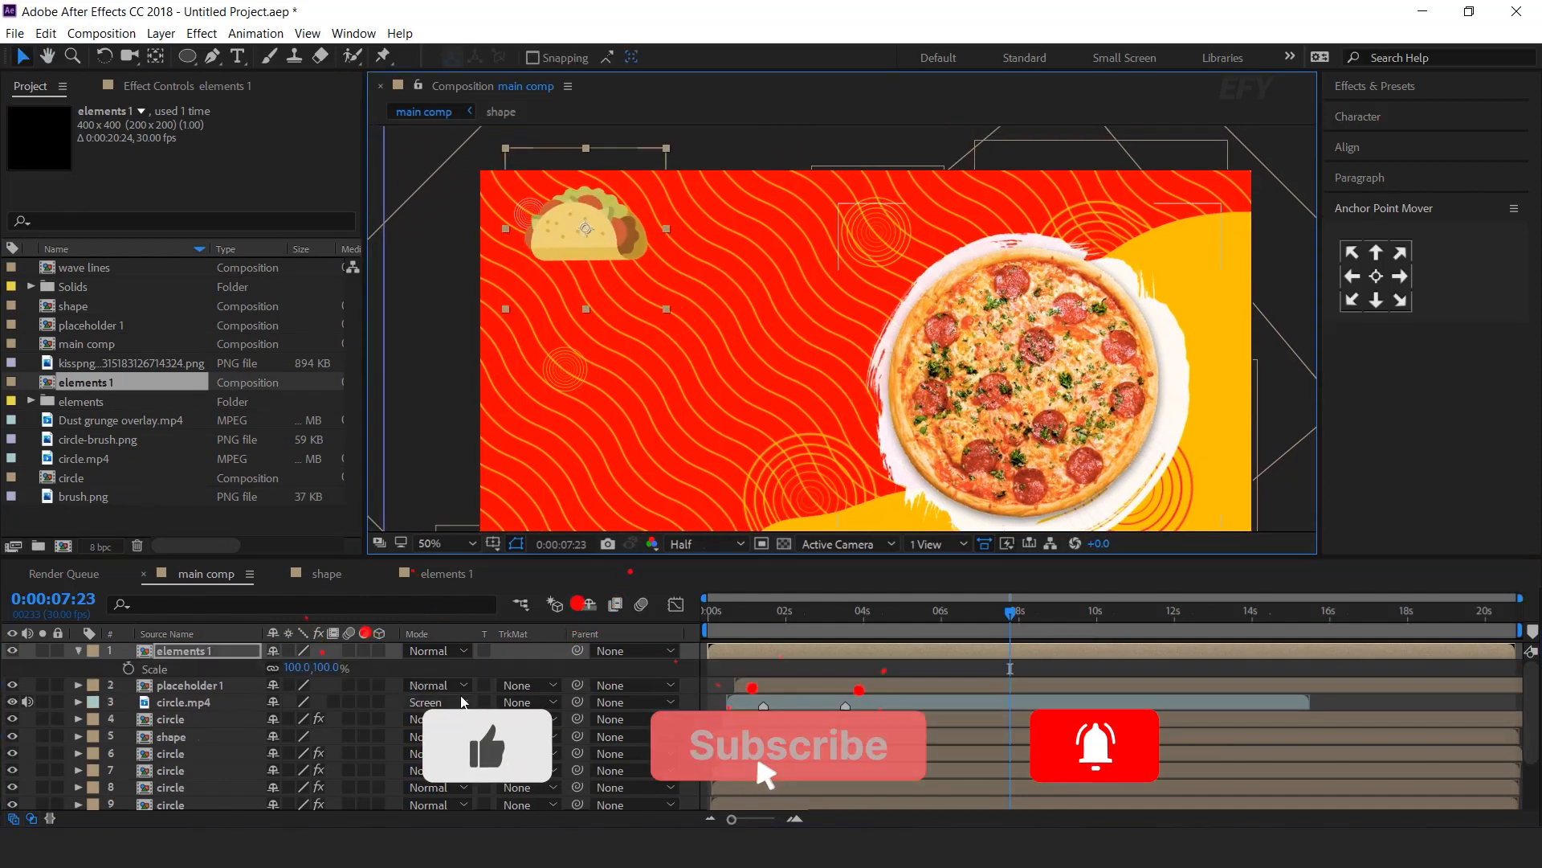
drag(327, 668, 274, 667)
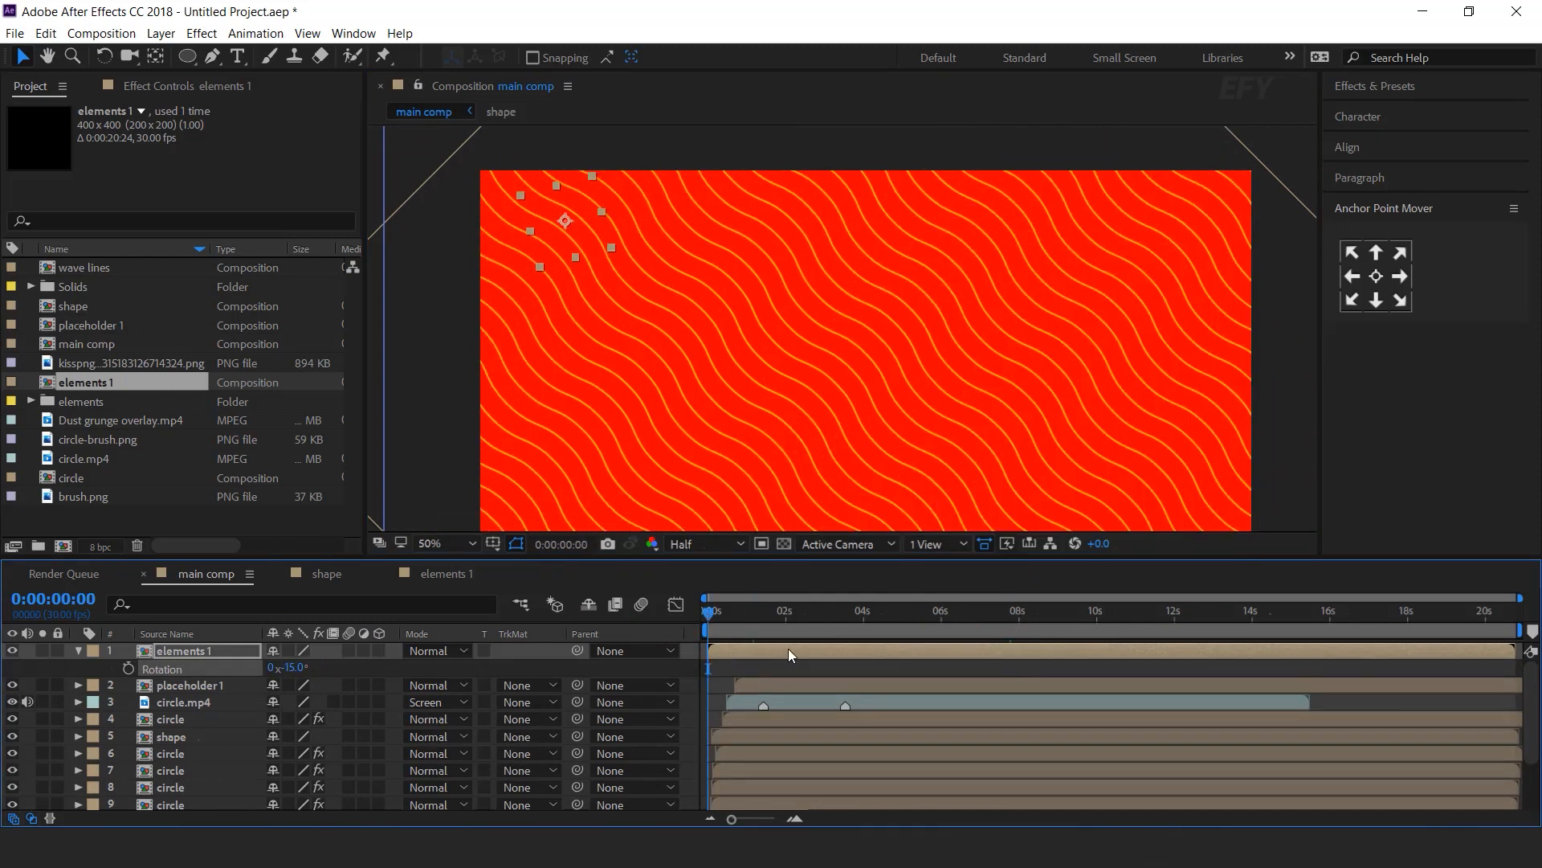
Shift the elements 1 layer to start at about frame 8, slightly before placeholder 1, and preview its entrance
drag(786, 649, 818, 649)
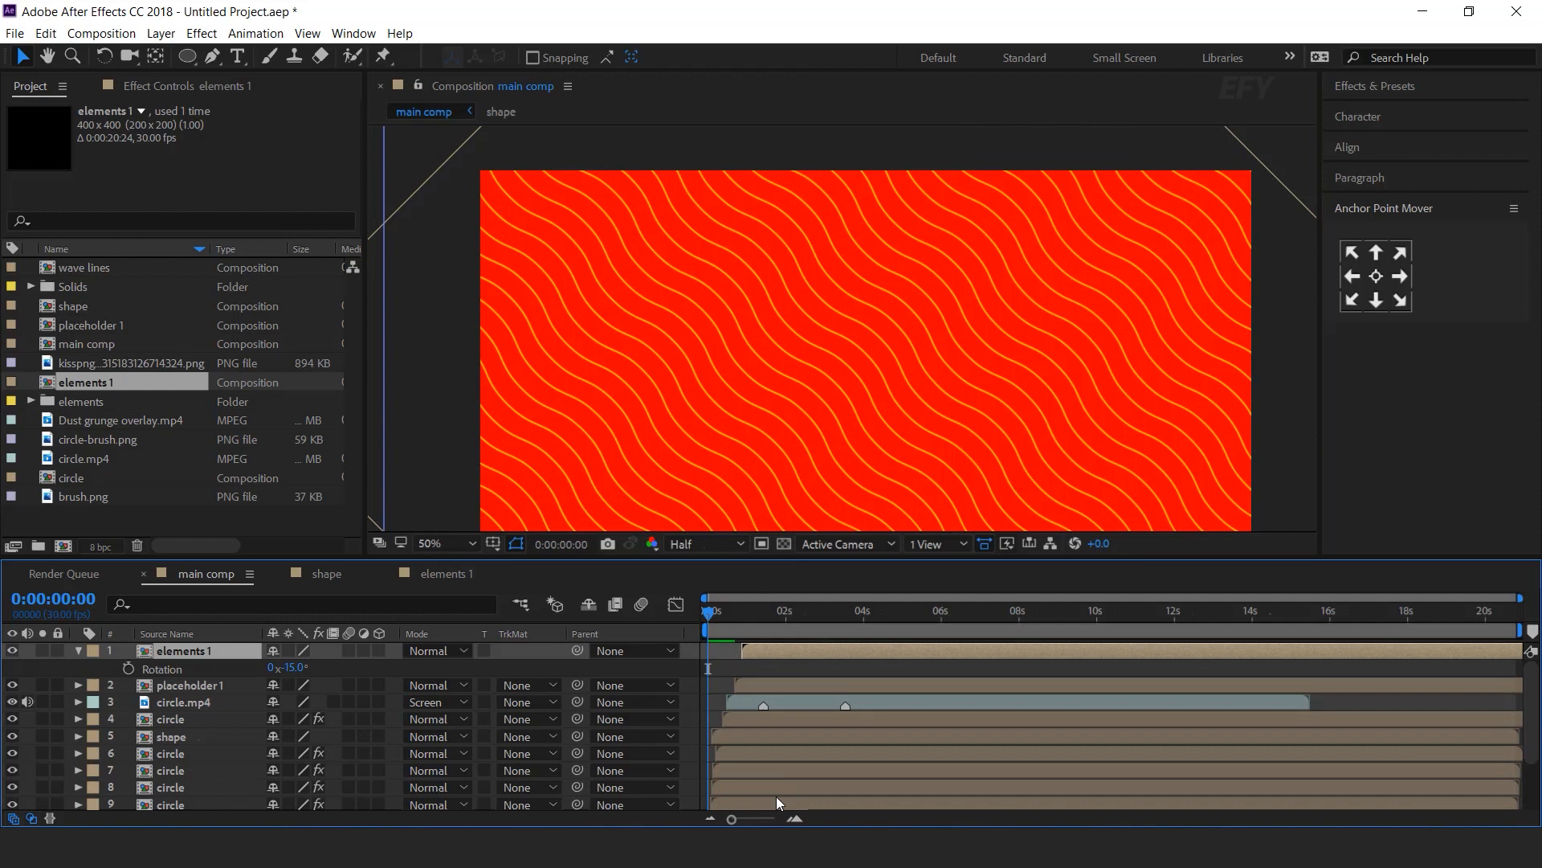
click(795, 819)
key(space)
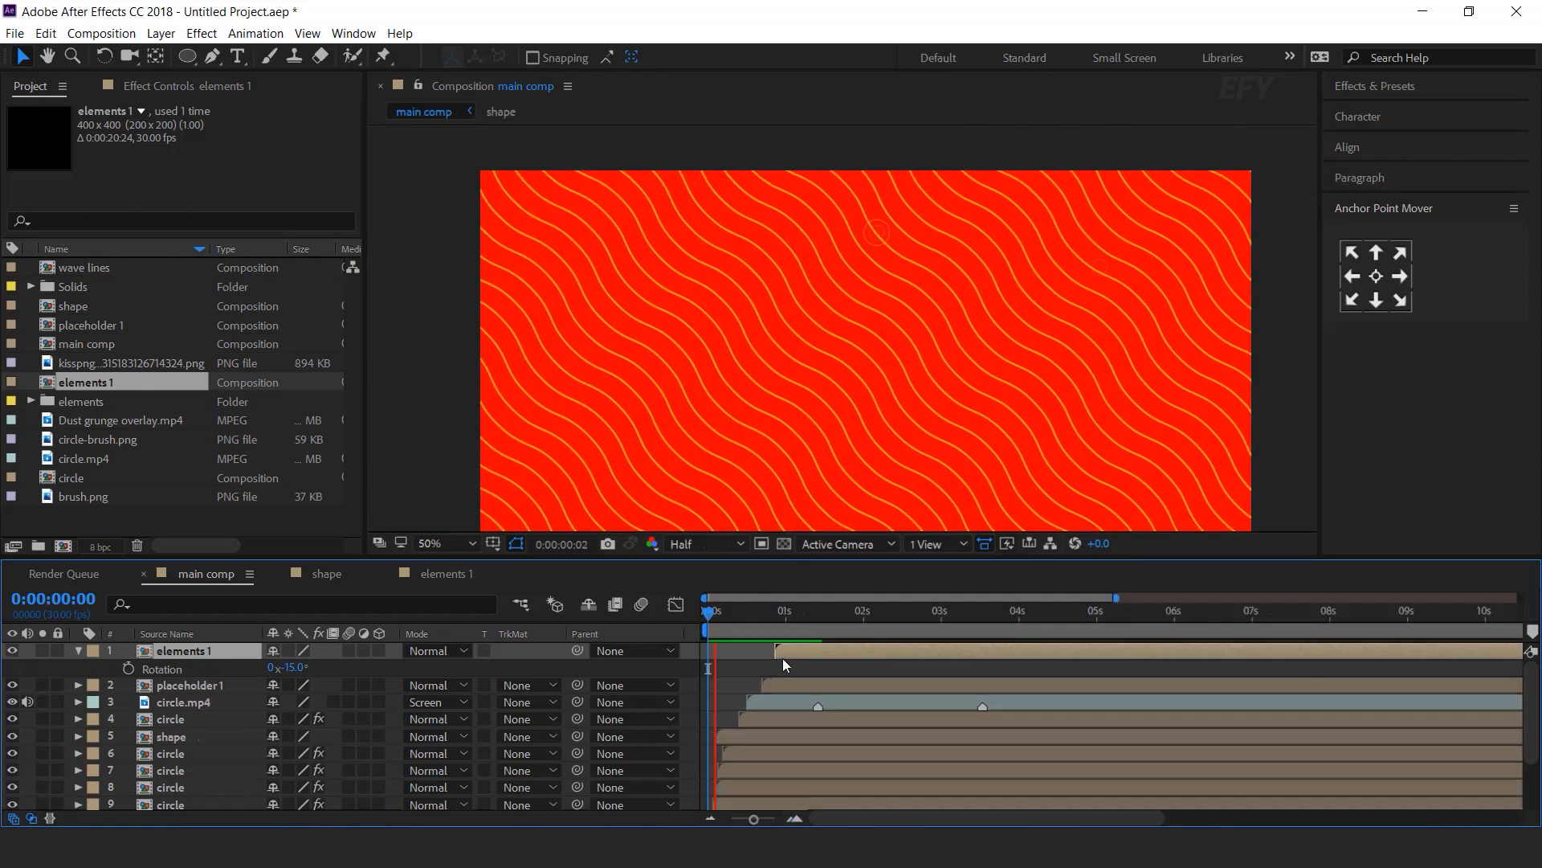
click(745, 611)
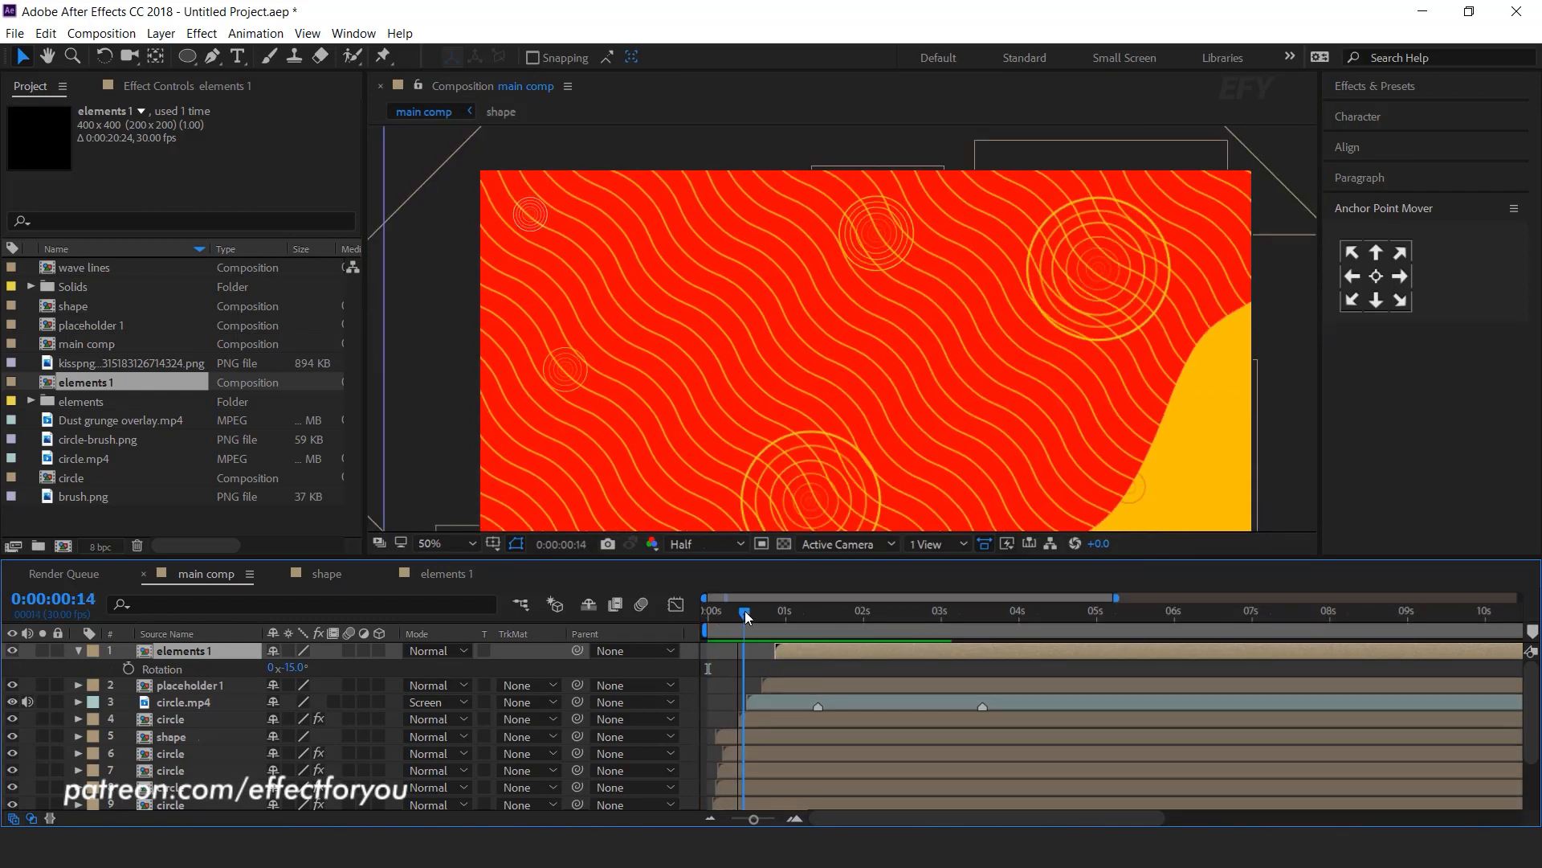
drag(789, 649, 705, 617)
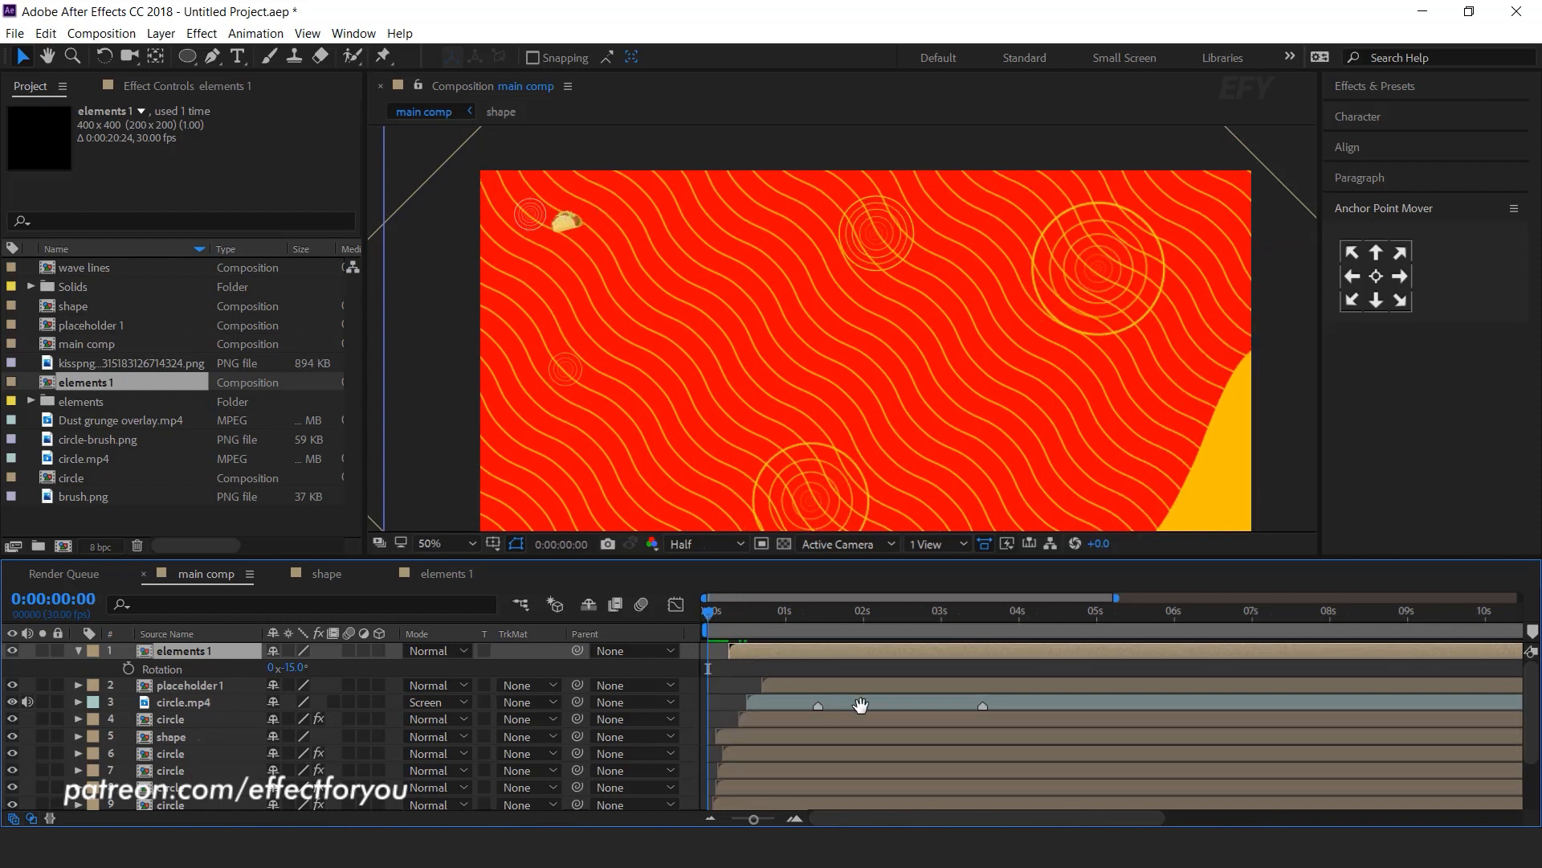
key(space)
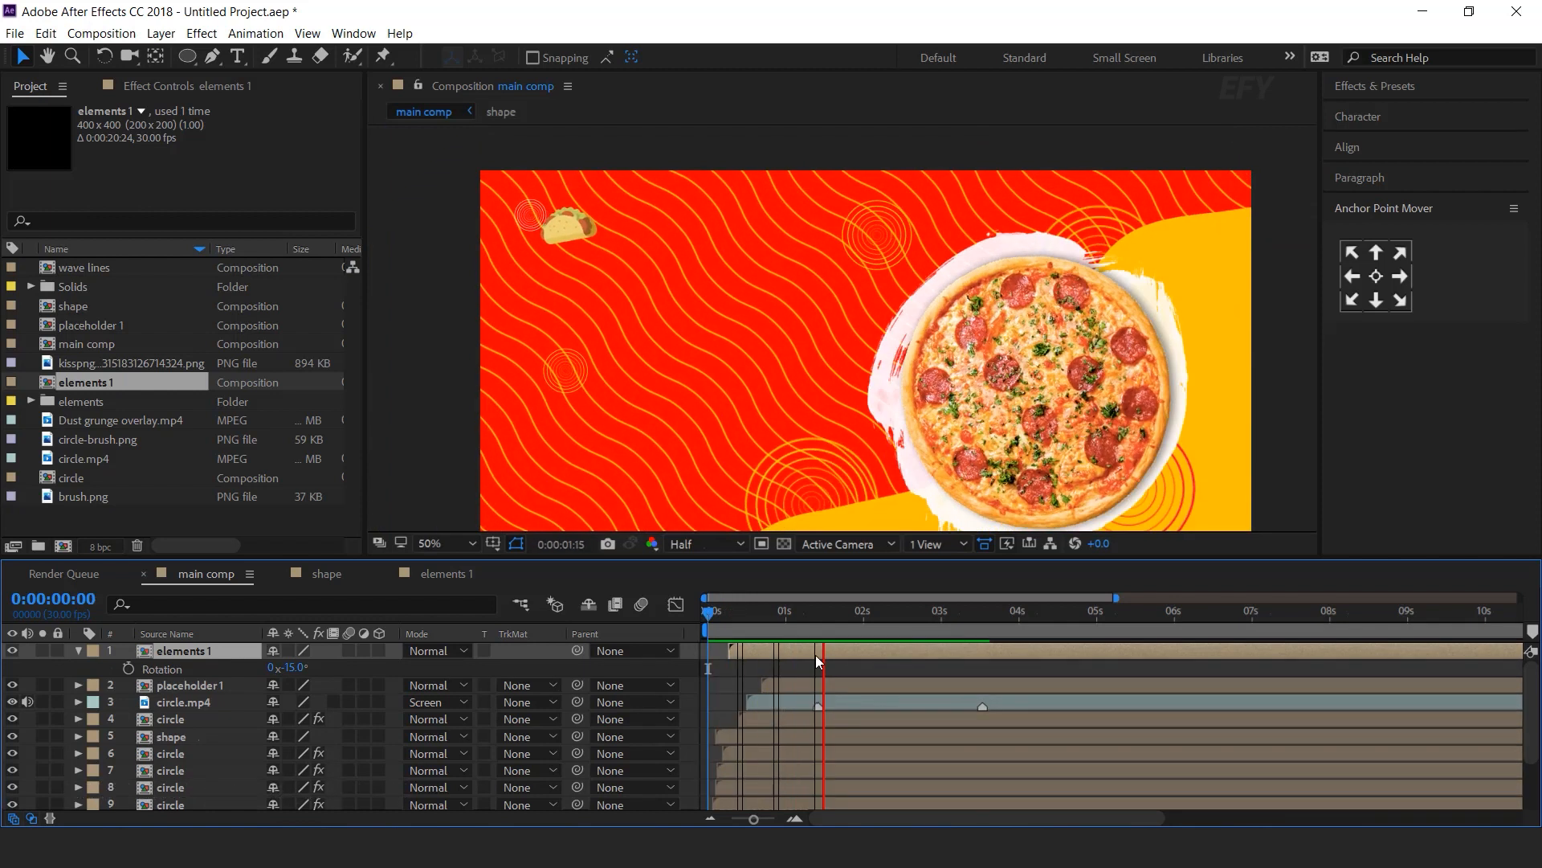
click(710, 614)
key(space)
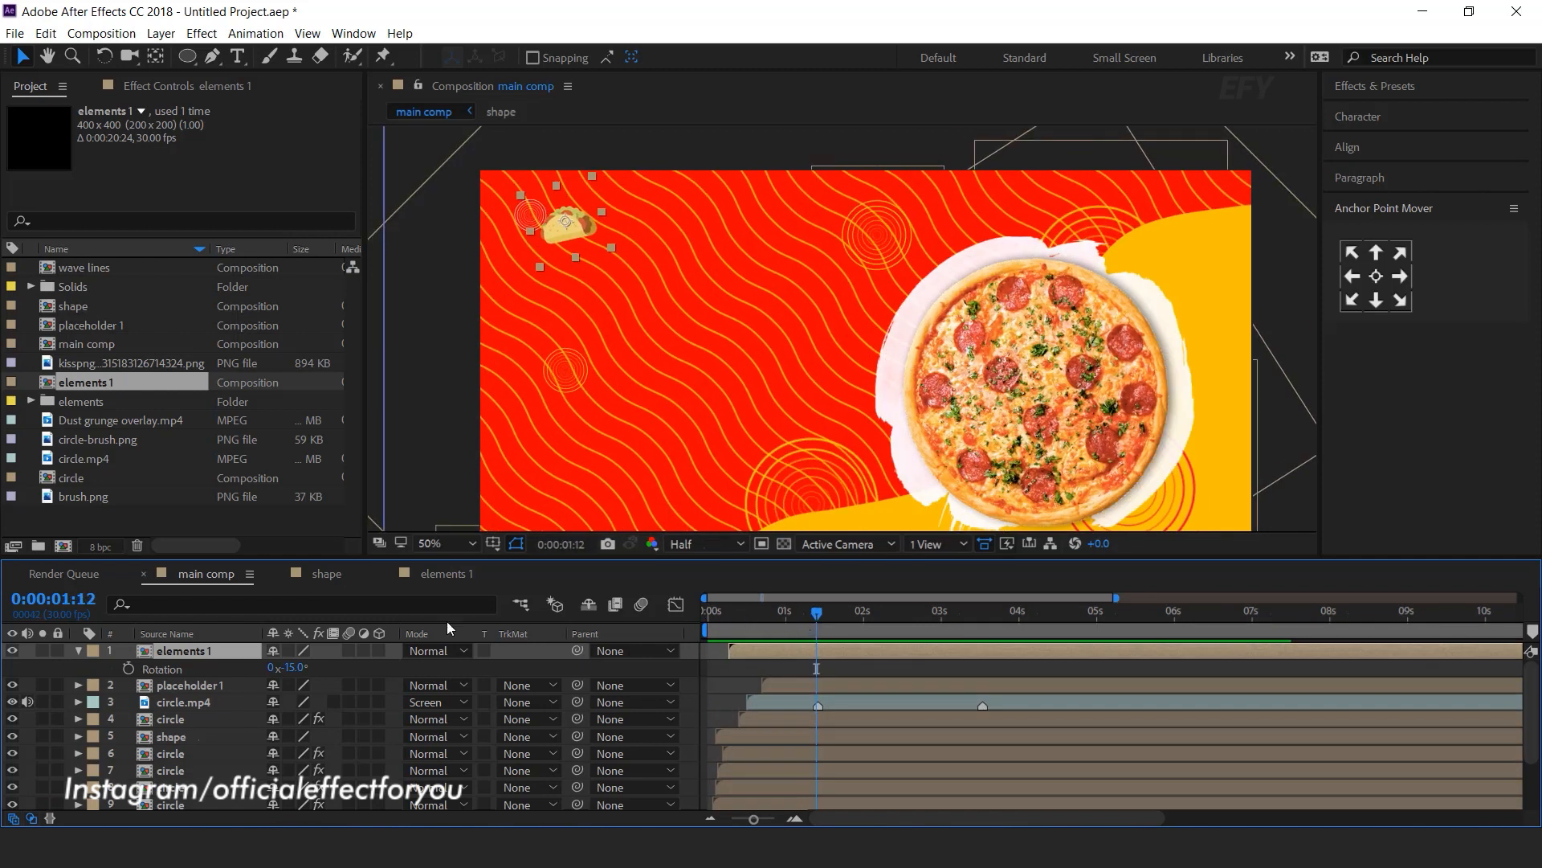
Duplicate the elements 1 layer and the elements 1 composition, and replace the duplicated layer's source with elements 2
click(75, 651)
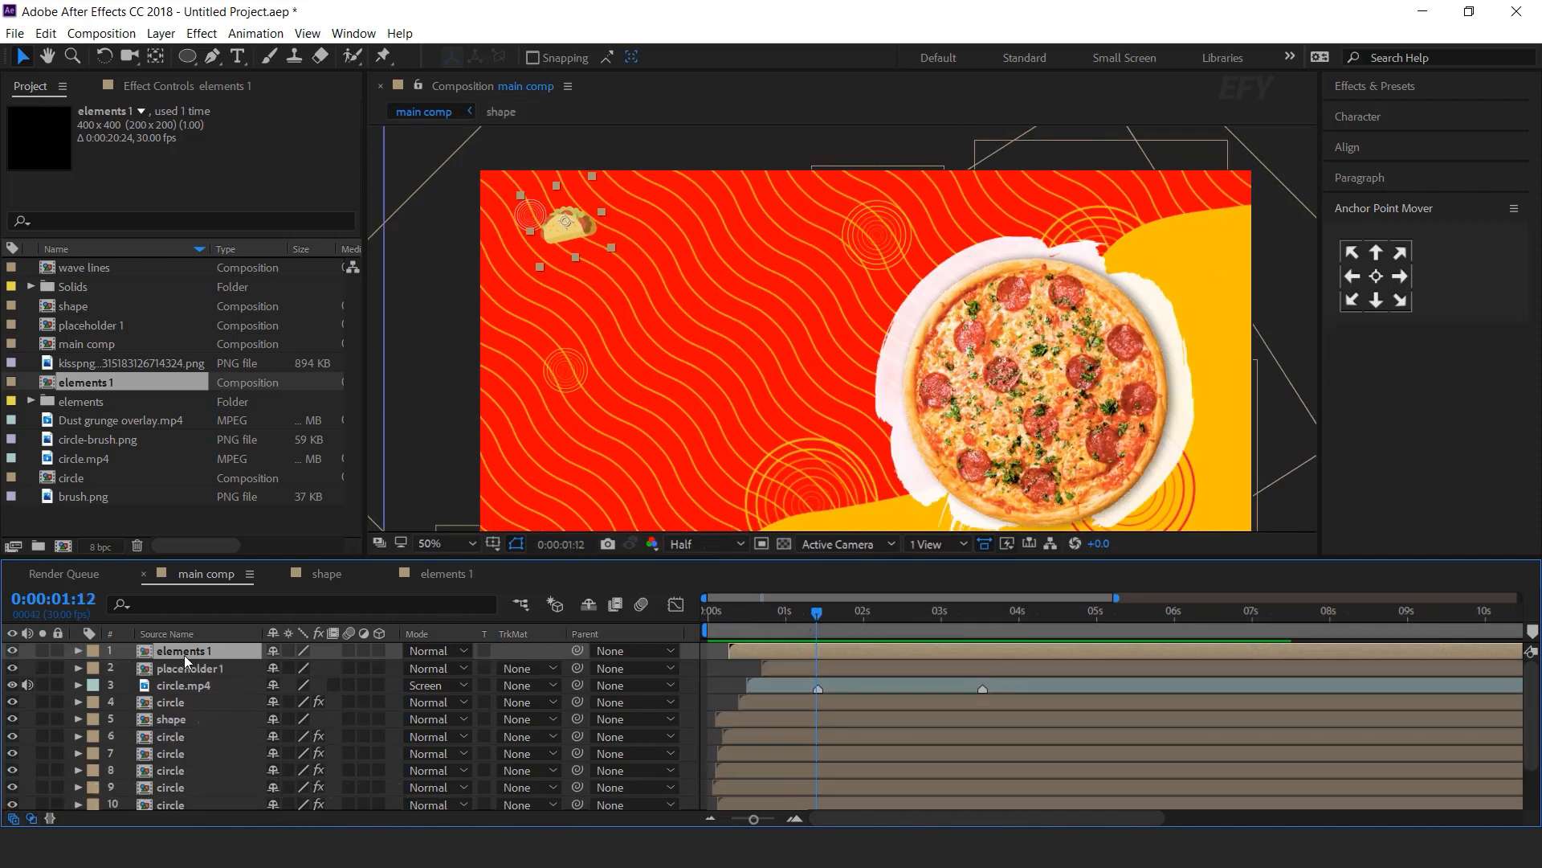
key(ctrl+d)
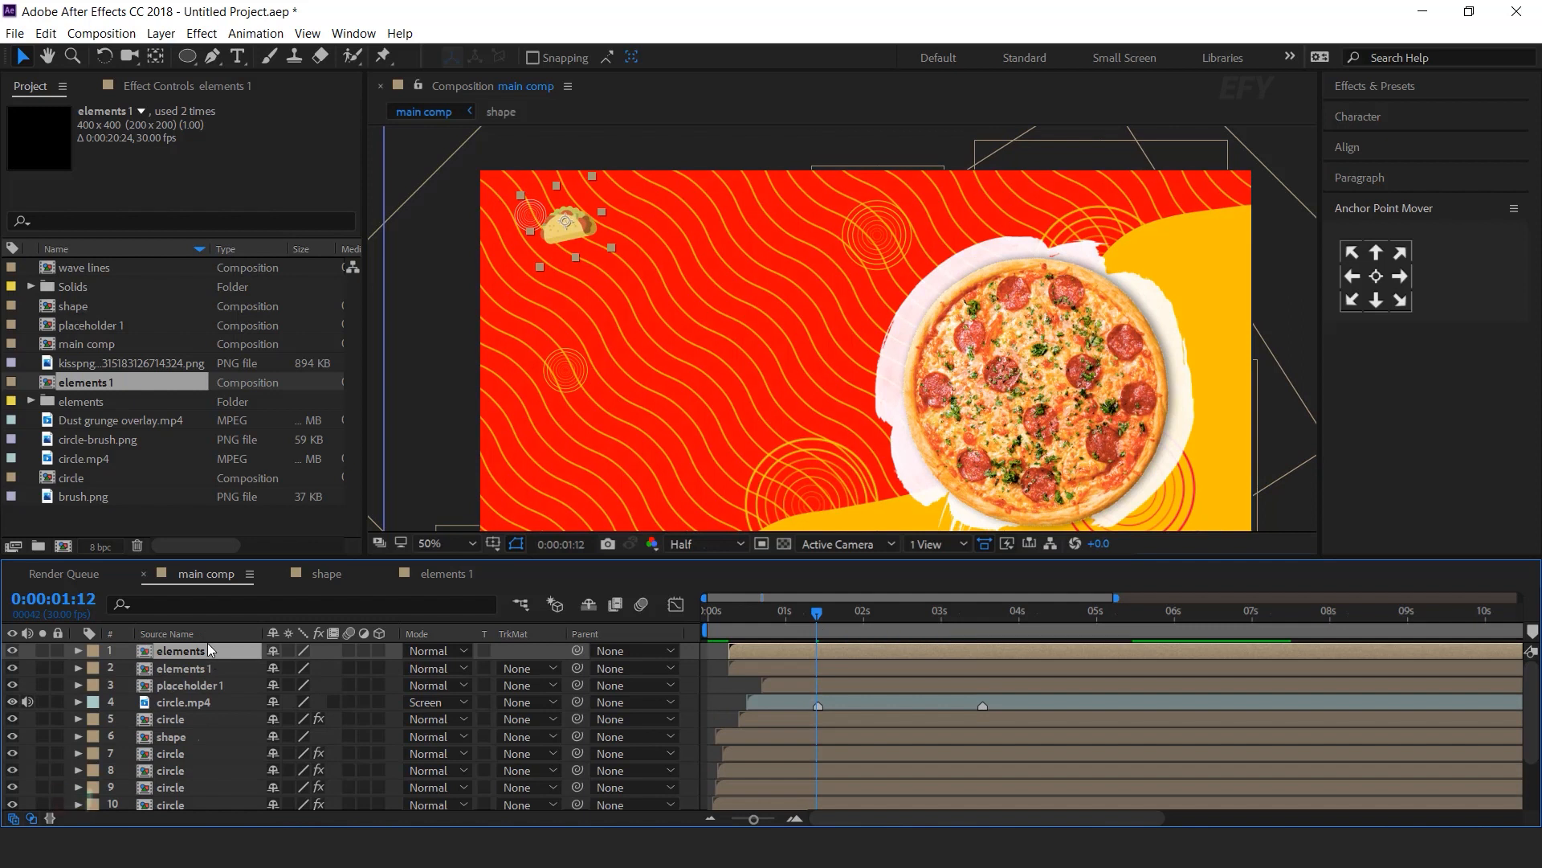
click(96, 511)
click(104, 383)
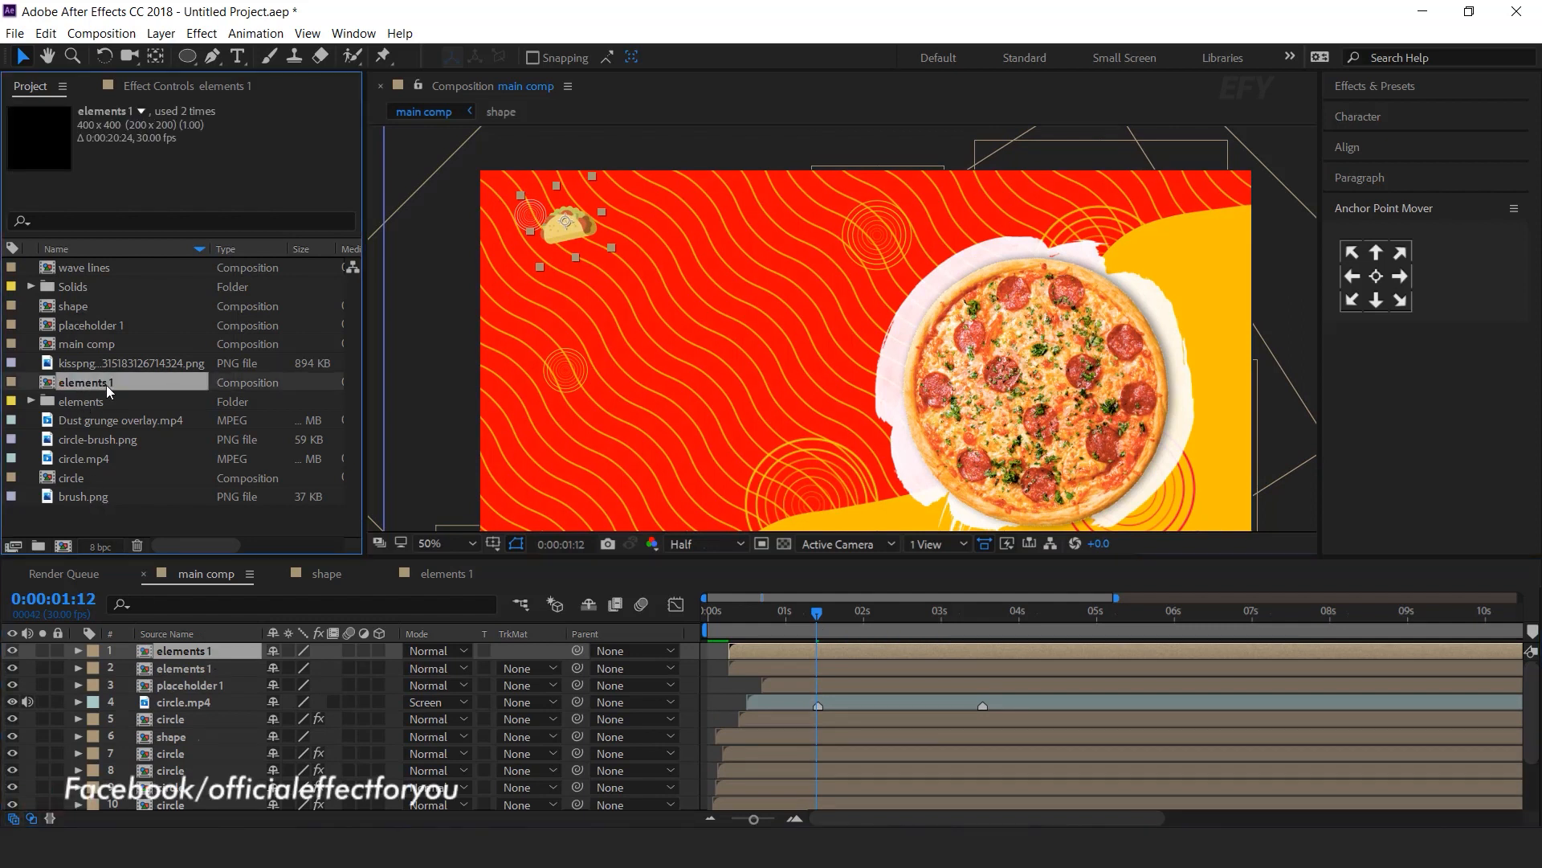
key(ctrl+d)
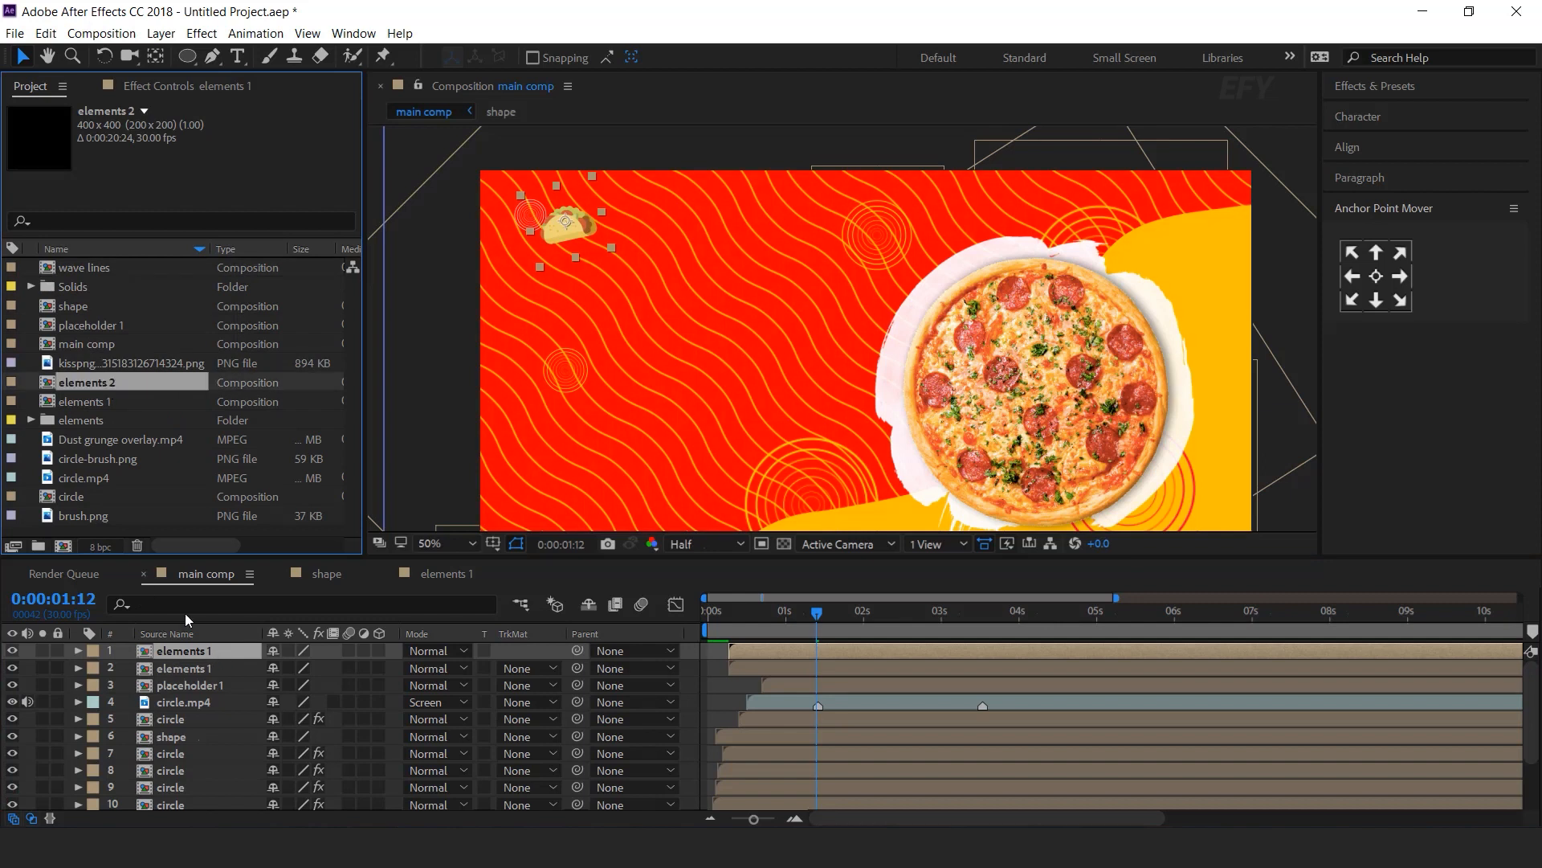
drag(166, 384, 206, 655)
Open the elements 2 composition and replace its taco.png layer with sandwich.png from the elements folder
double_click(205, 653)
click(186, 653)
click(31, 420)
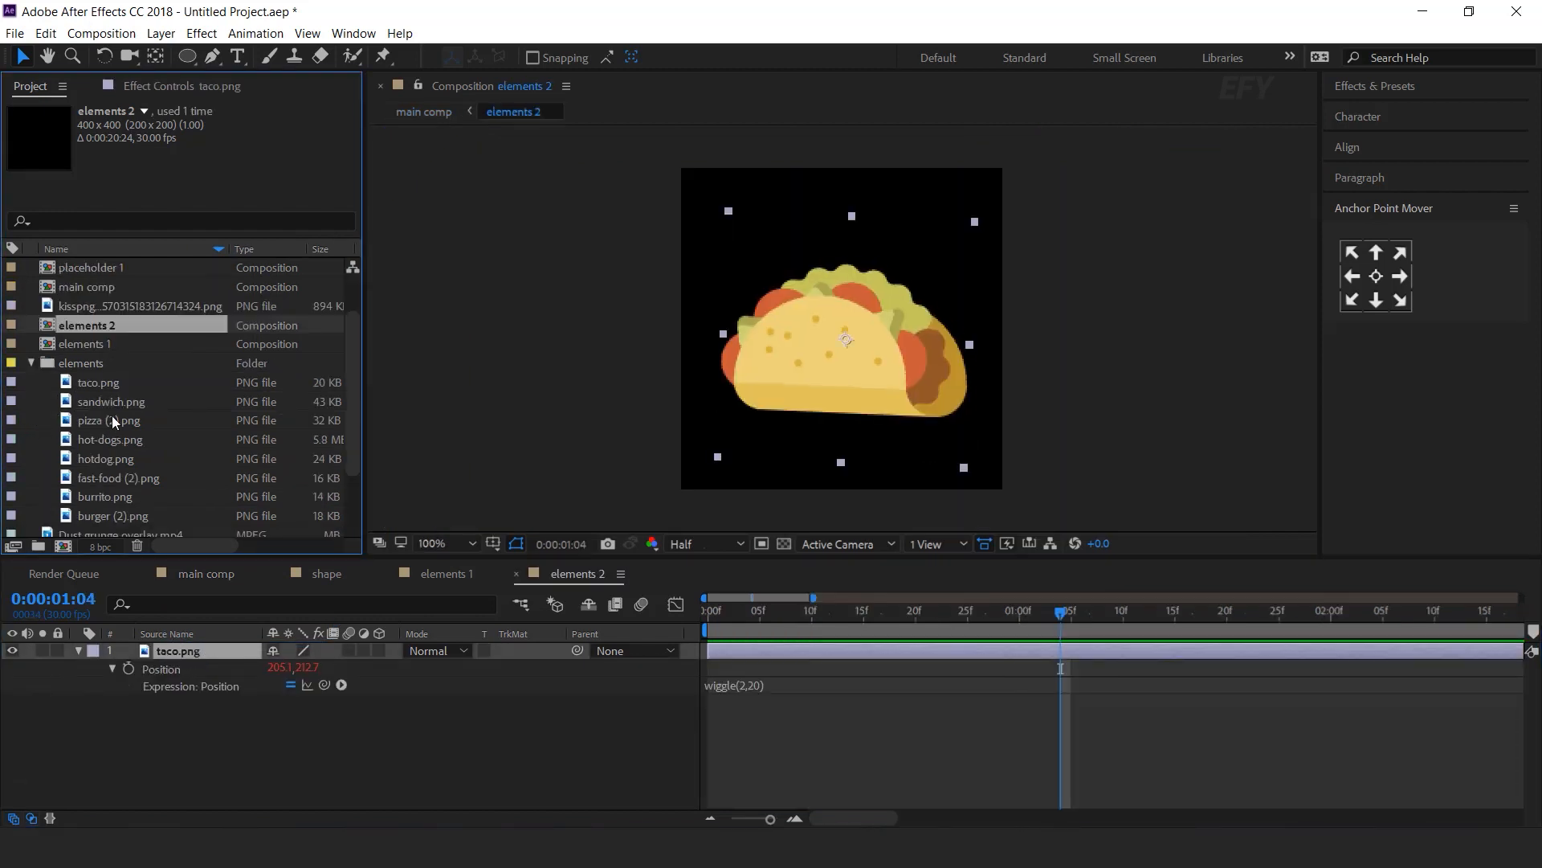
click(112, 383)
click(109, 402)
drag(109, 402, 768, 648)
Move the sandwich element in main comp to the upper middle of the frame, left of the pizza, and preview it
click(205, 573)
drag(569, 224, 823, 266)
key(space)
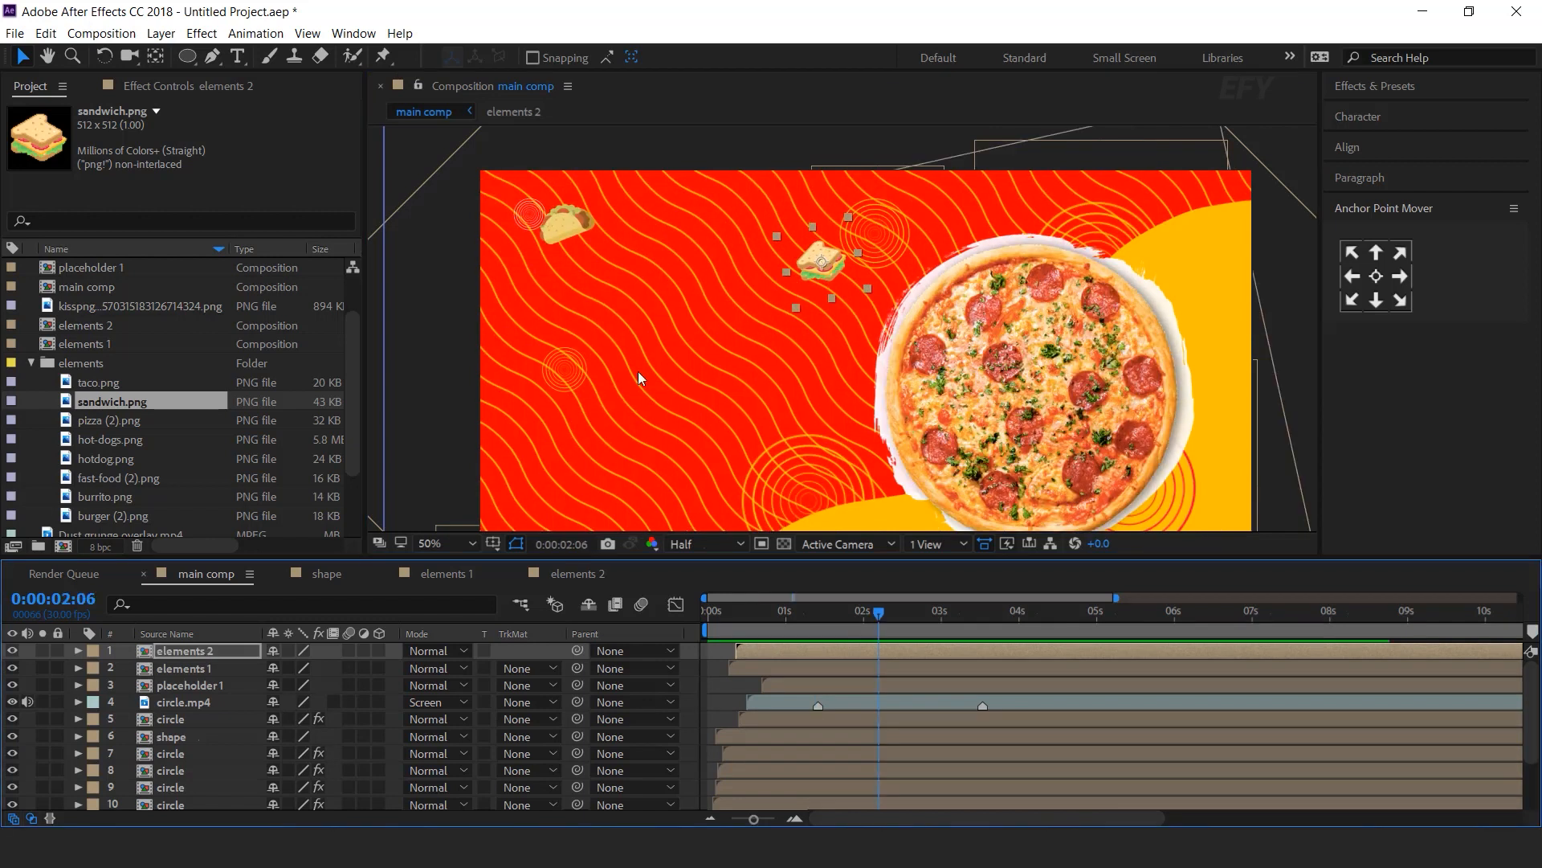
Reveal sandwich.png's animated properties in elements 2 and change its Rotation expression to wiggle(2,5)
double_click(204, 652)
key(u)
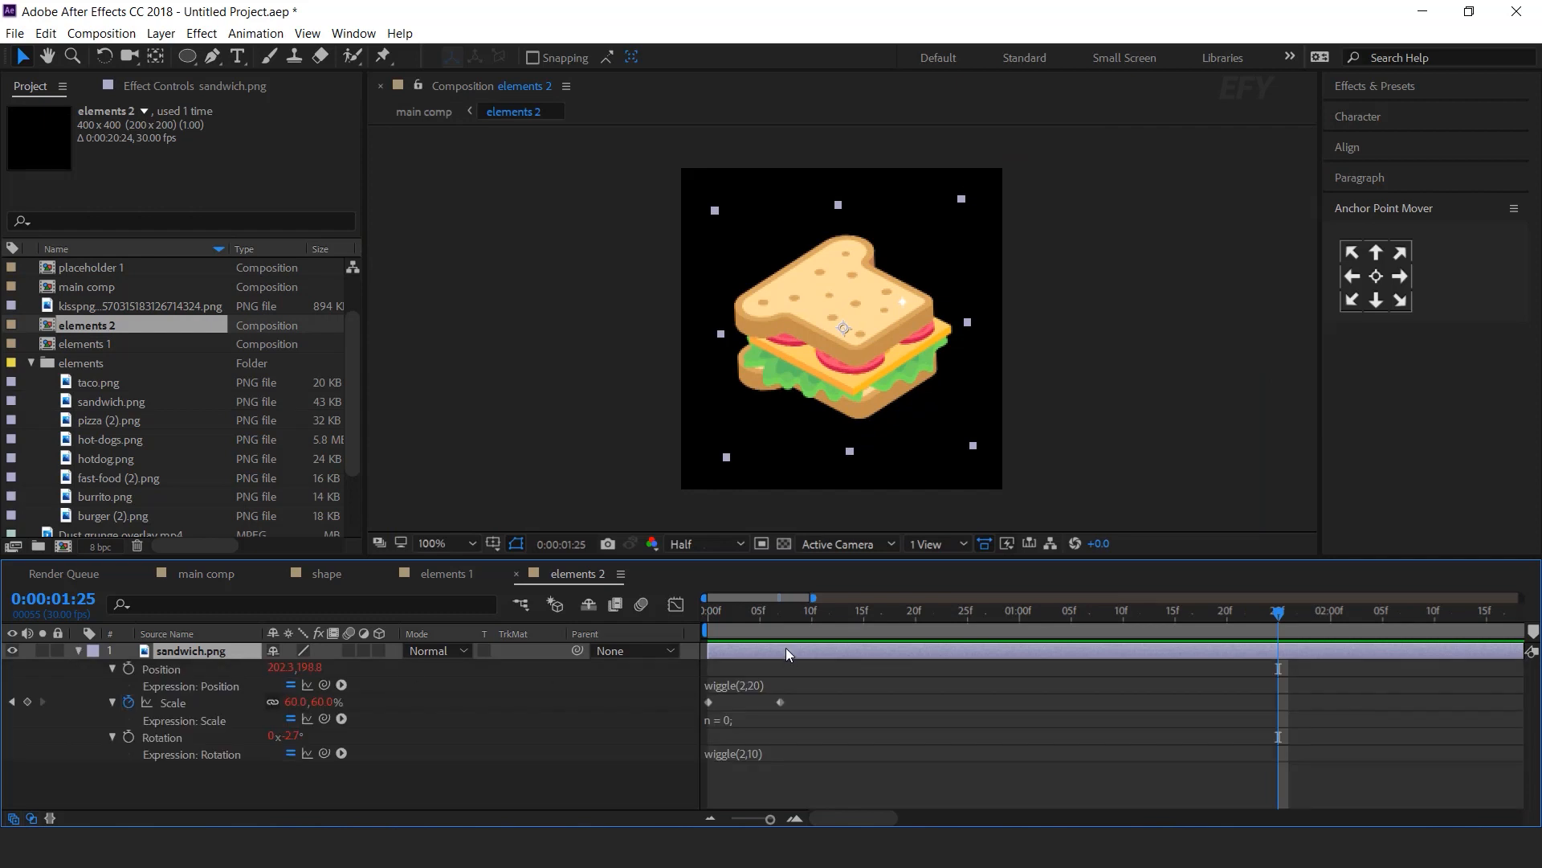
click(795, 819)
drag(854, 819, 803, 817)
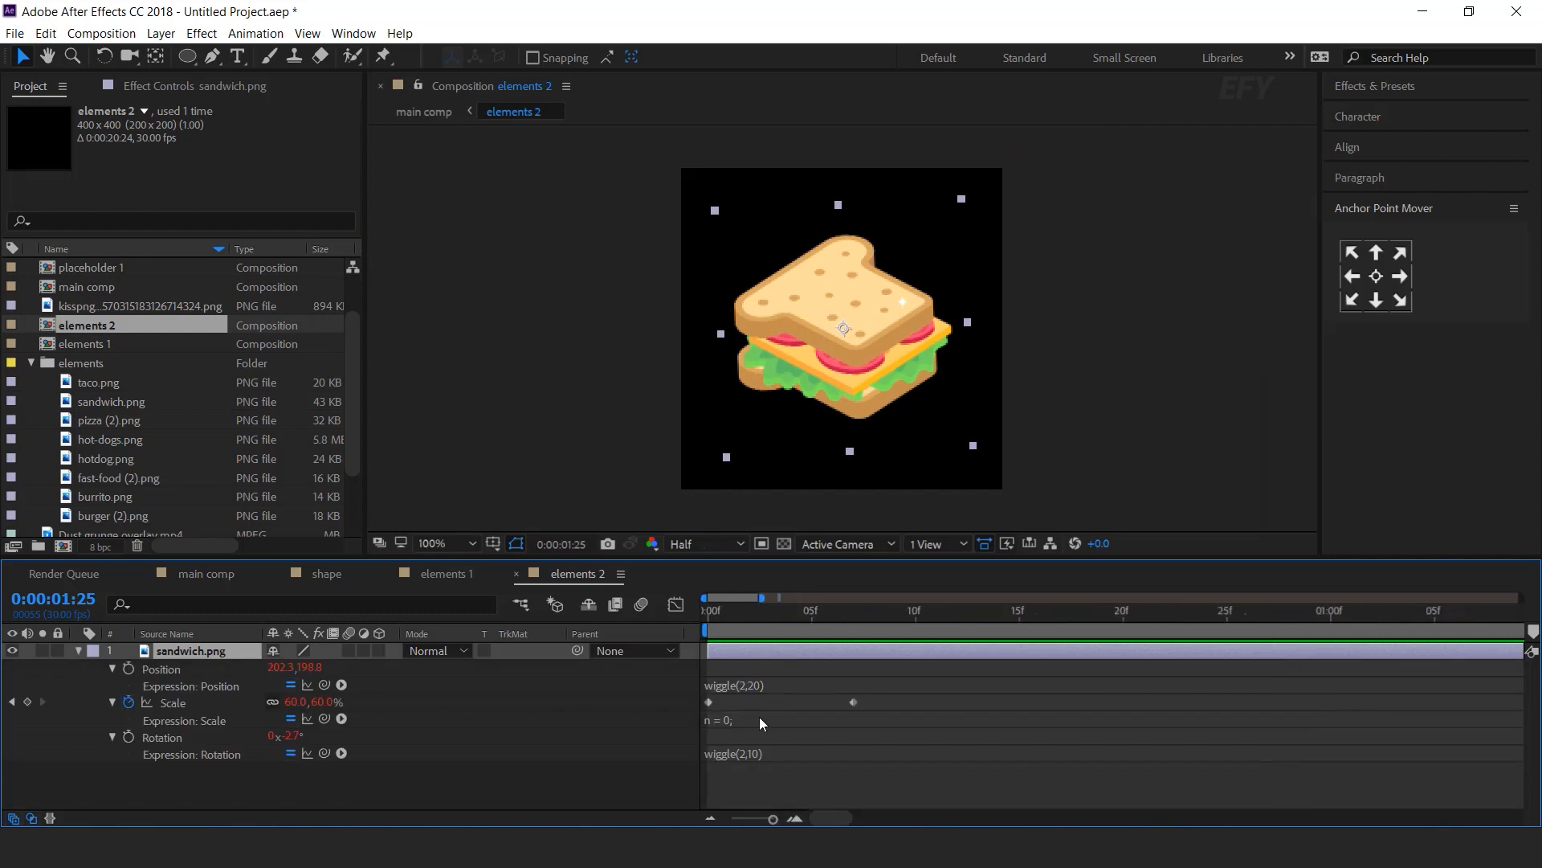
click(755, 757)
click(812, 761)
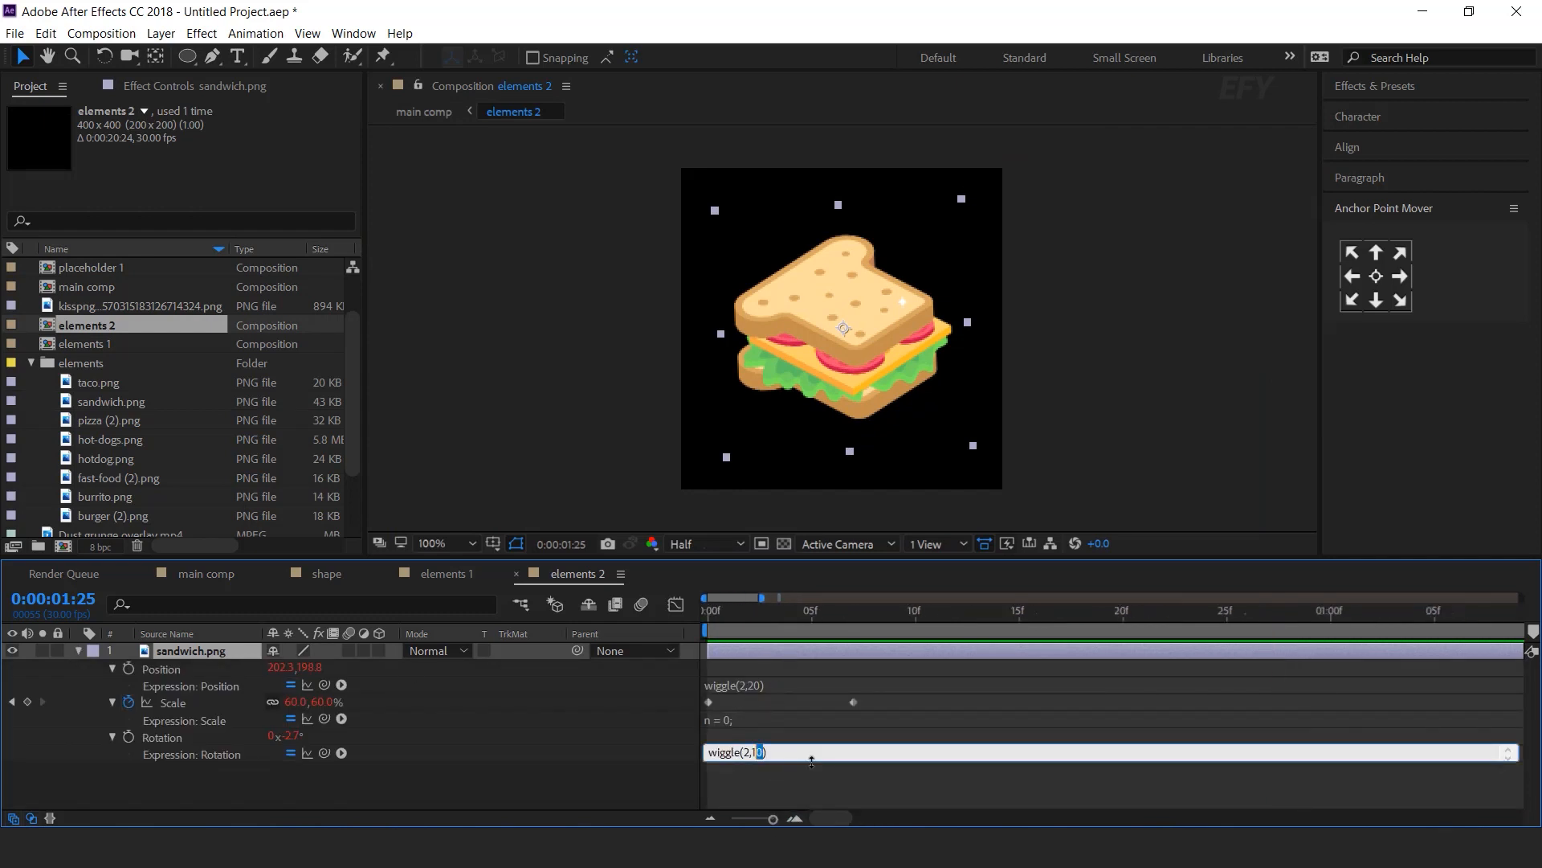
text(5)
key(KP_Enter)
Change sandwich.png's Position expression to wiggle(1,15)
click(756, 687)
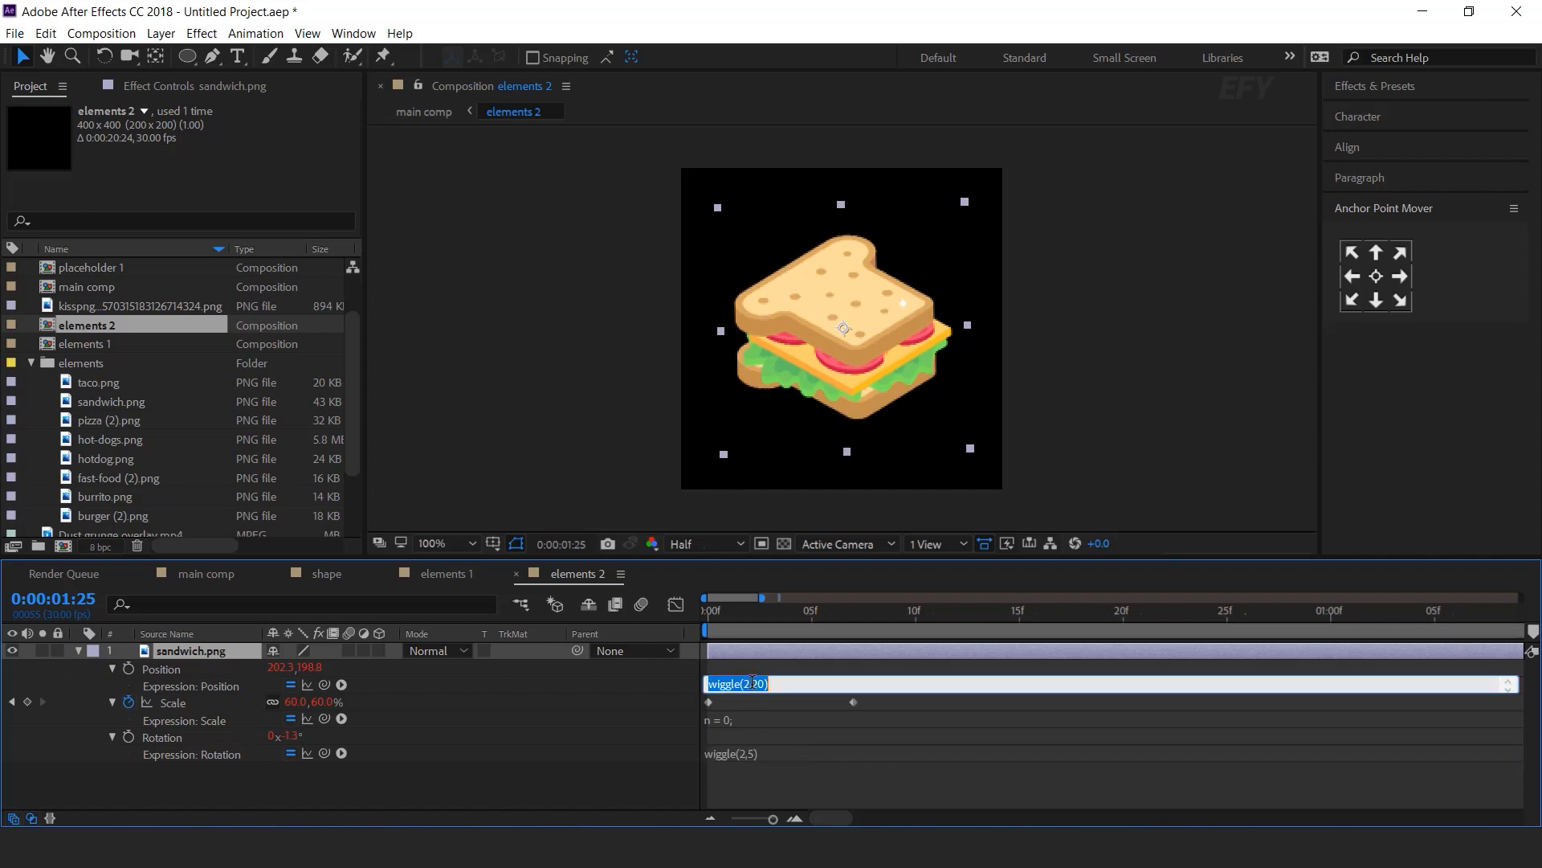
key(shift+Left)
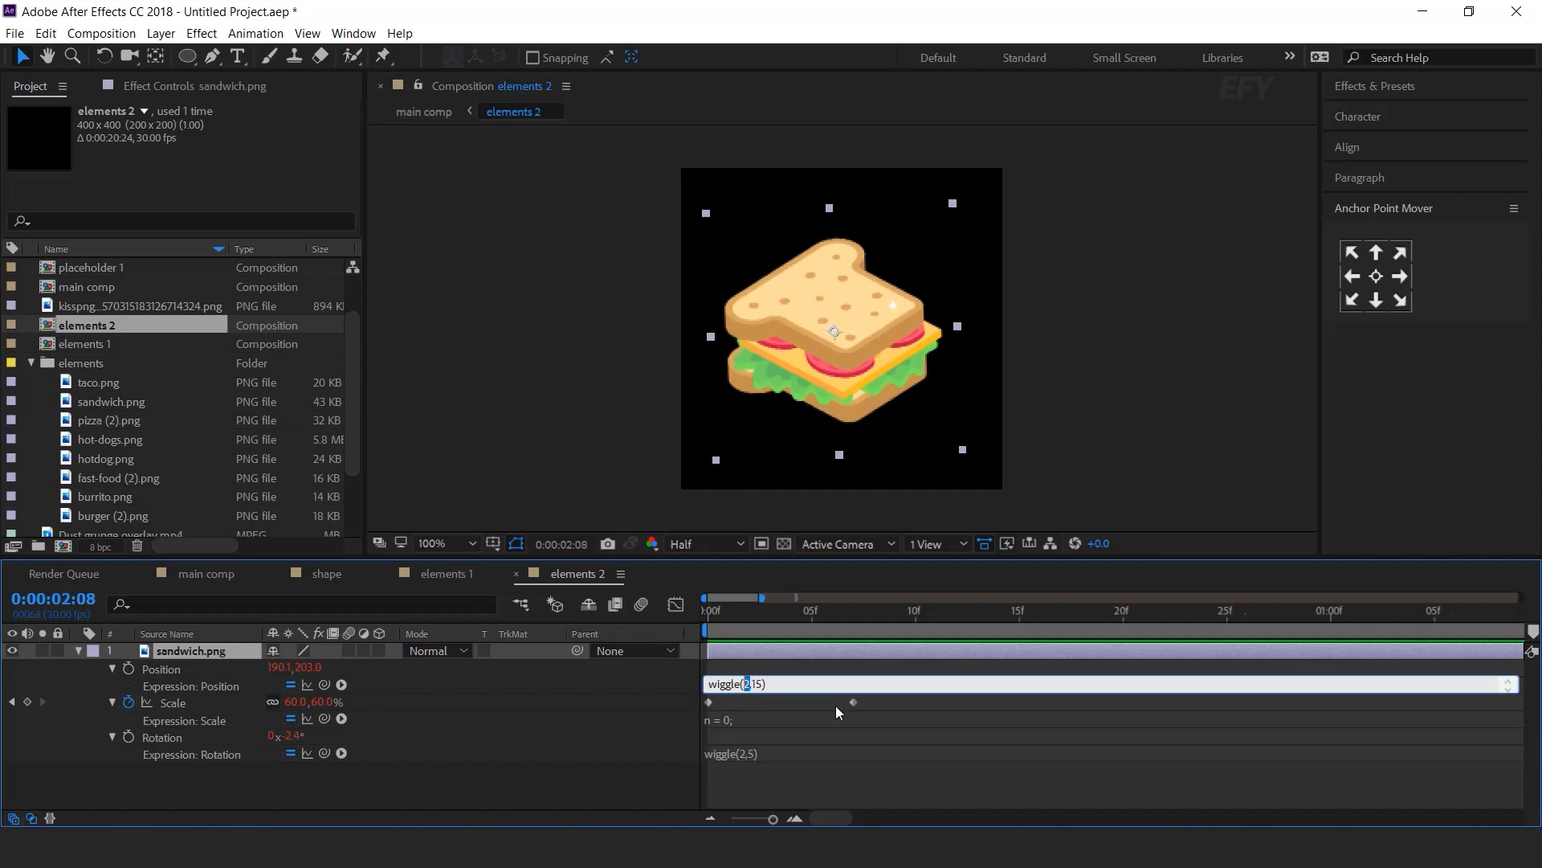
text(1)
key(KP_Enter)
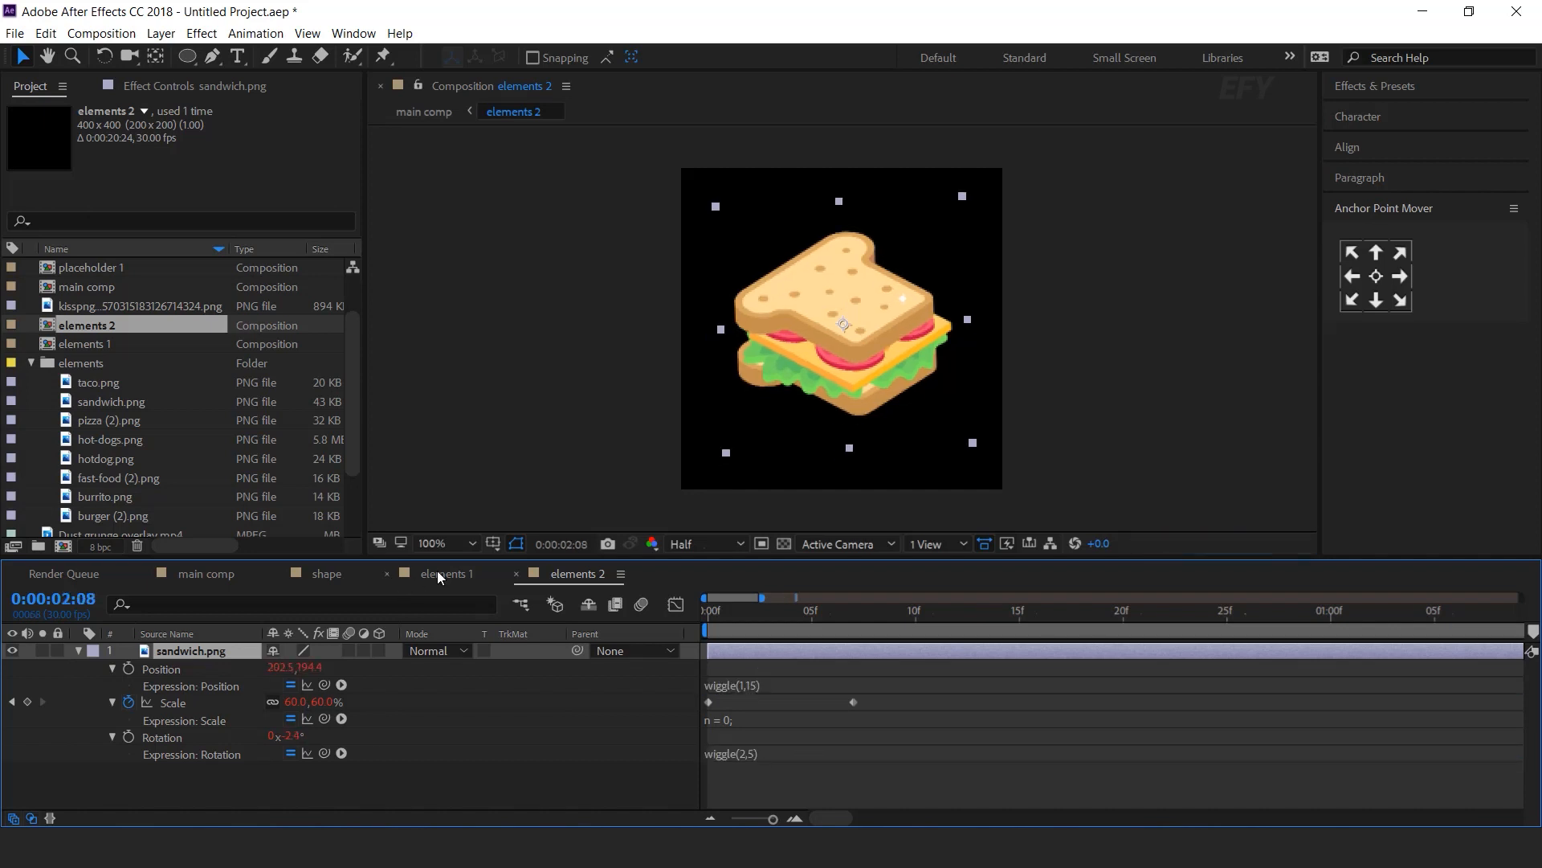
Preview main comp from frame 12 to check the taco and sandwich animation
click(210, 575)
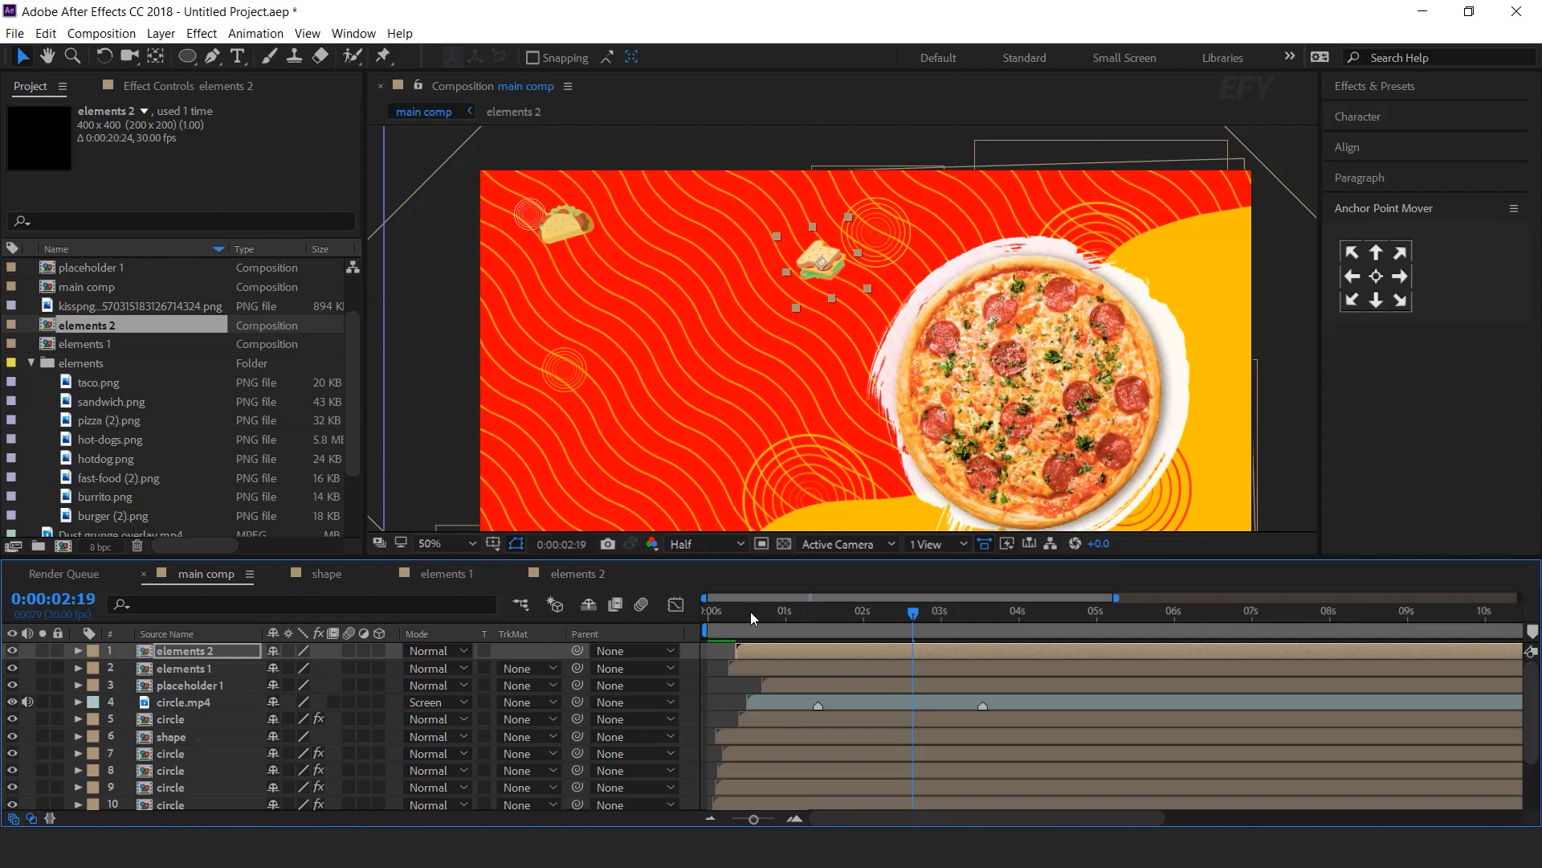
click(750, 612)
key(space)
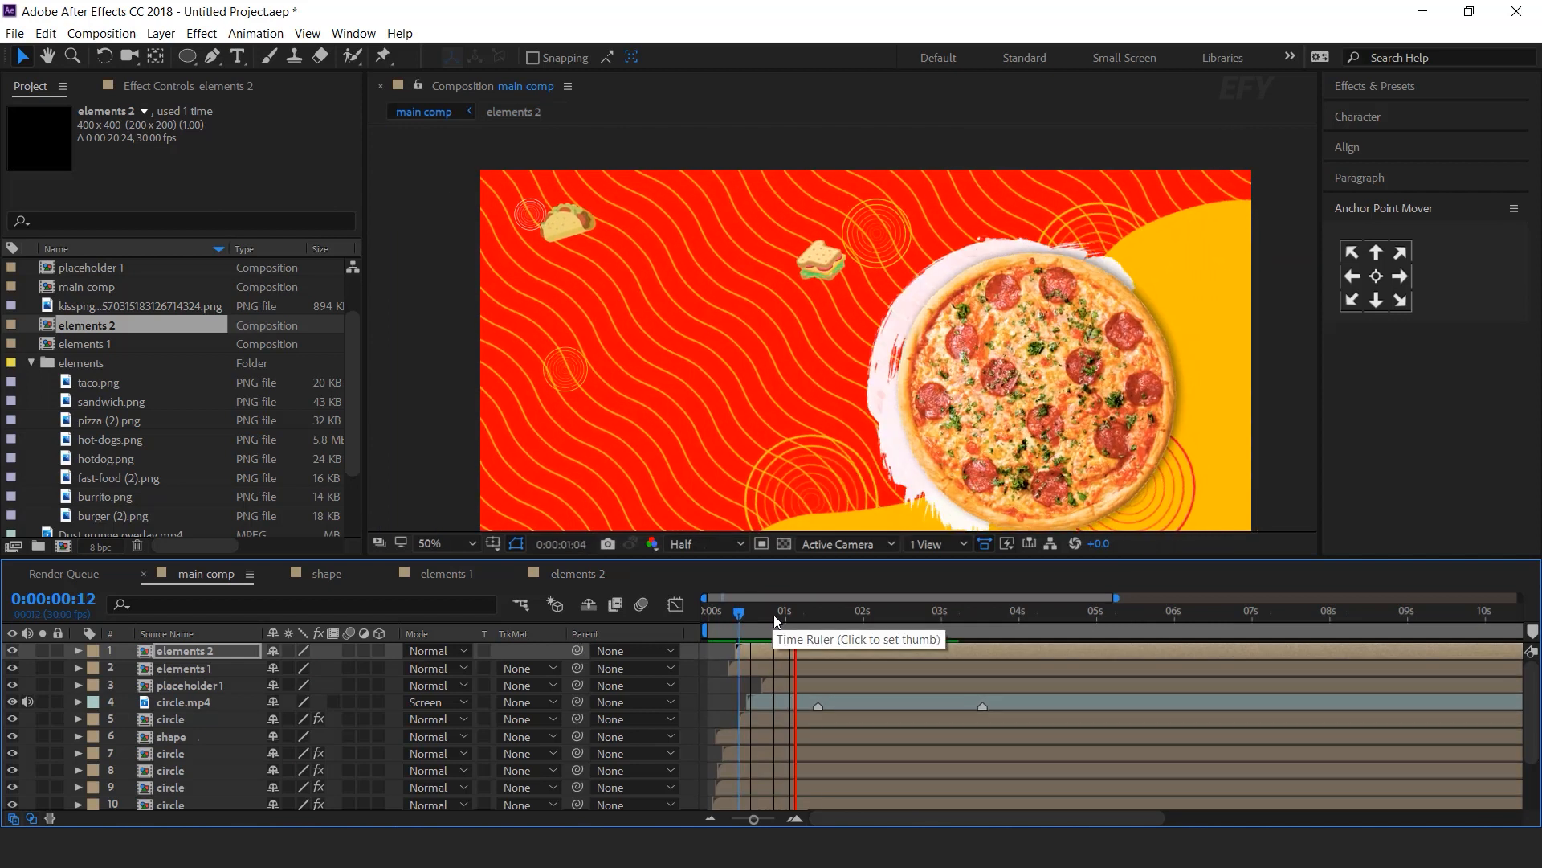
click(902, 622)
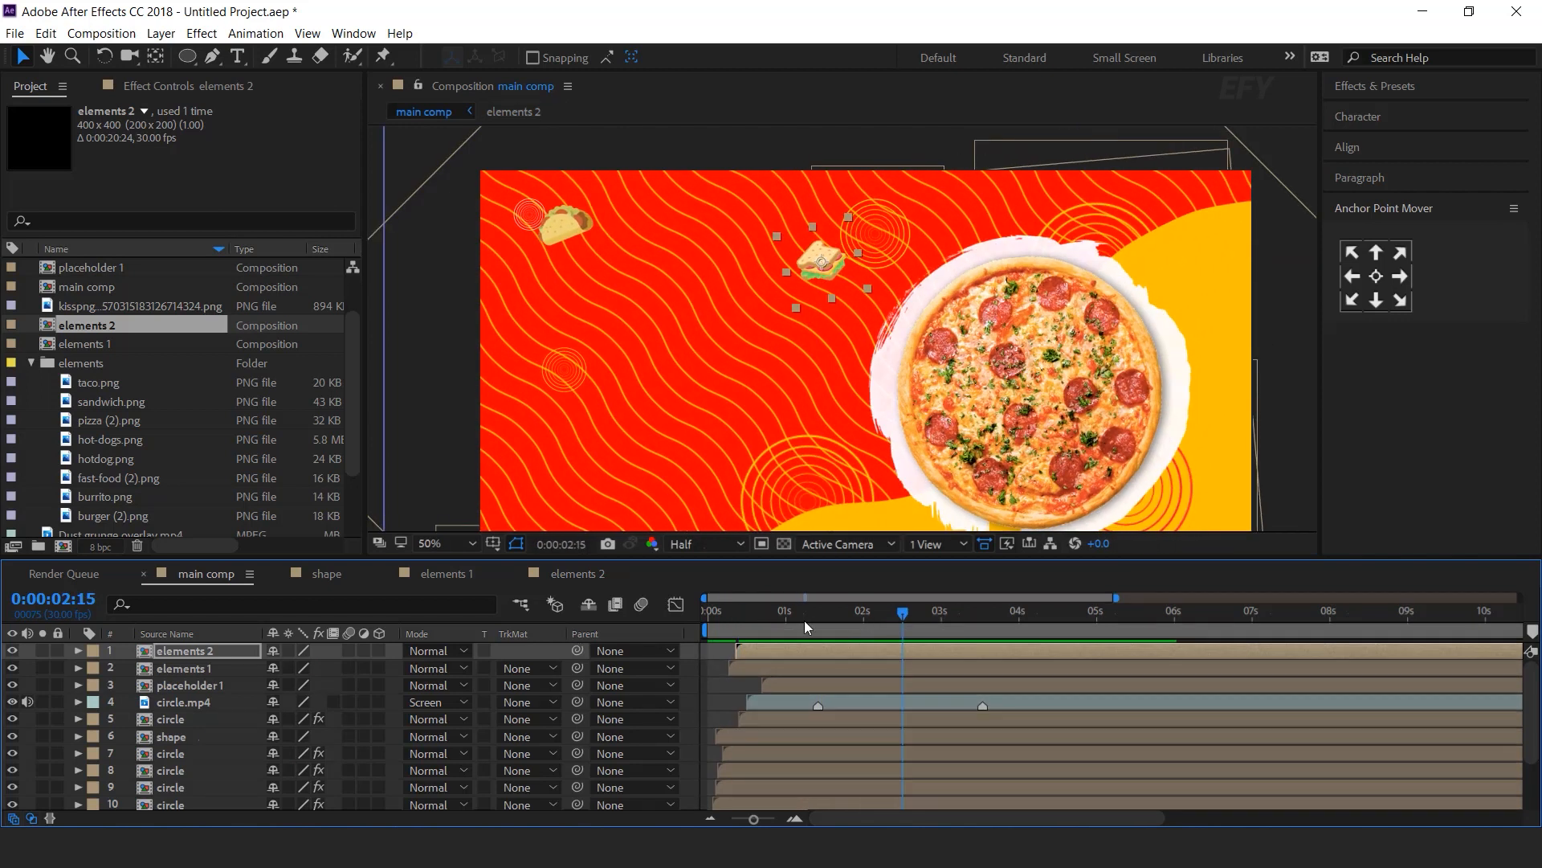
Duplicate the elements 2 layer and the elements 2 composition, and replace the duplicated layer's source with elements 3
key(ctrl+d)
click(94, 325)
key(ctrl+d)
drag(104, 385, 215, 654)
In elements 3, replace sandwich.png with pizza (2).png and change its Rotation expression to wiggle(1,15)
double_click(216, 654)
drag(101, 498, 196, 652)
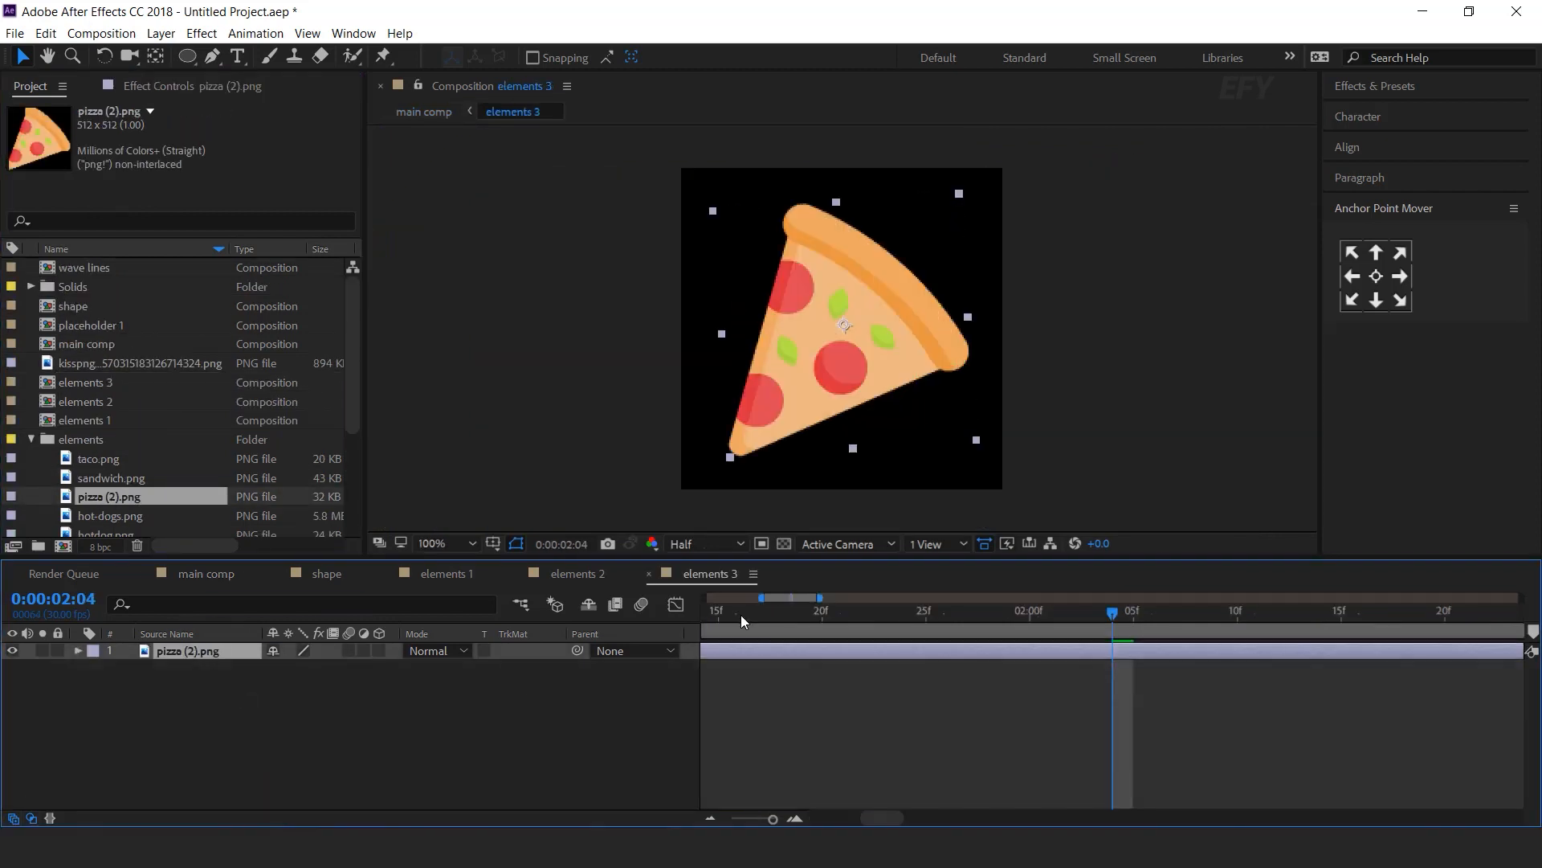
key(u)
scroll(747, 707, left, 5)
click(743, 752)
key(BackSpace)
text(1)
click(854, 784)
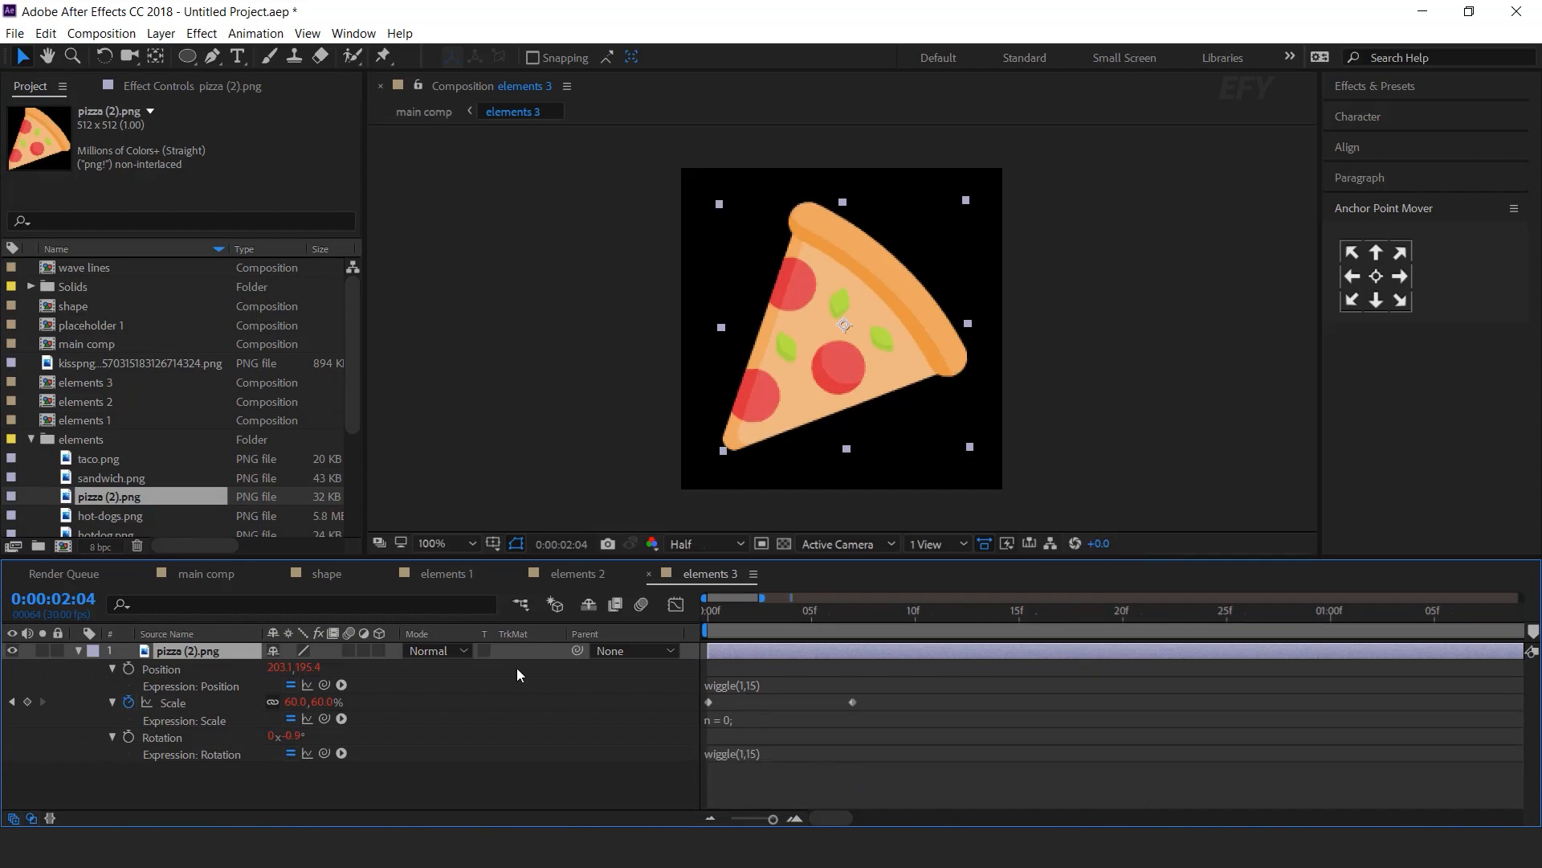
Move the pizza slice element in main comp to the upper-right corner of the frame and reduce its scale slightly
click(206, 573)
drag(831, 263, 1191, 219)
key(s)
drag(323, 668, 315, 702)
Shift the sandwich element further right and up beside the pizza, and nudge the pizza slice down and right
click(823, 260)
key(s)
drag(822, 260, 845, 248)
drag(1179, 218, 1196, 247)
drag(844, 244, 894, 222)
Shift the elements 3 layer to start at about 0.5 seconds and preview the food icons' entrances
drag(754, 649, 765, 649)
click(718, 612)
key(space)
key(space)
key(space)
Move to 0:00:03:12 in main comp and collapse the elements 2 and elements 3 layer properties
drag(1020, 345, 1056, 255)
click(972, 612)
click(78, 685)
click(78, 651)
scroll(123, 425, down, 1)
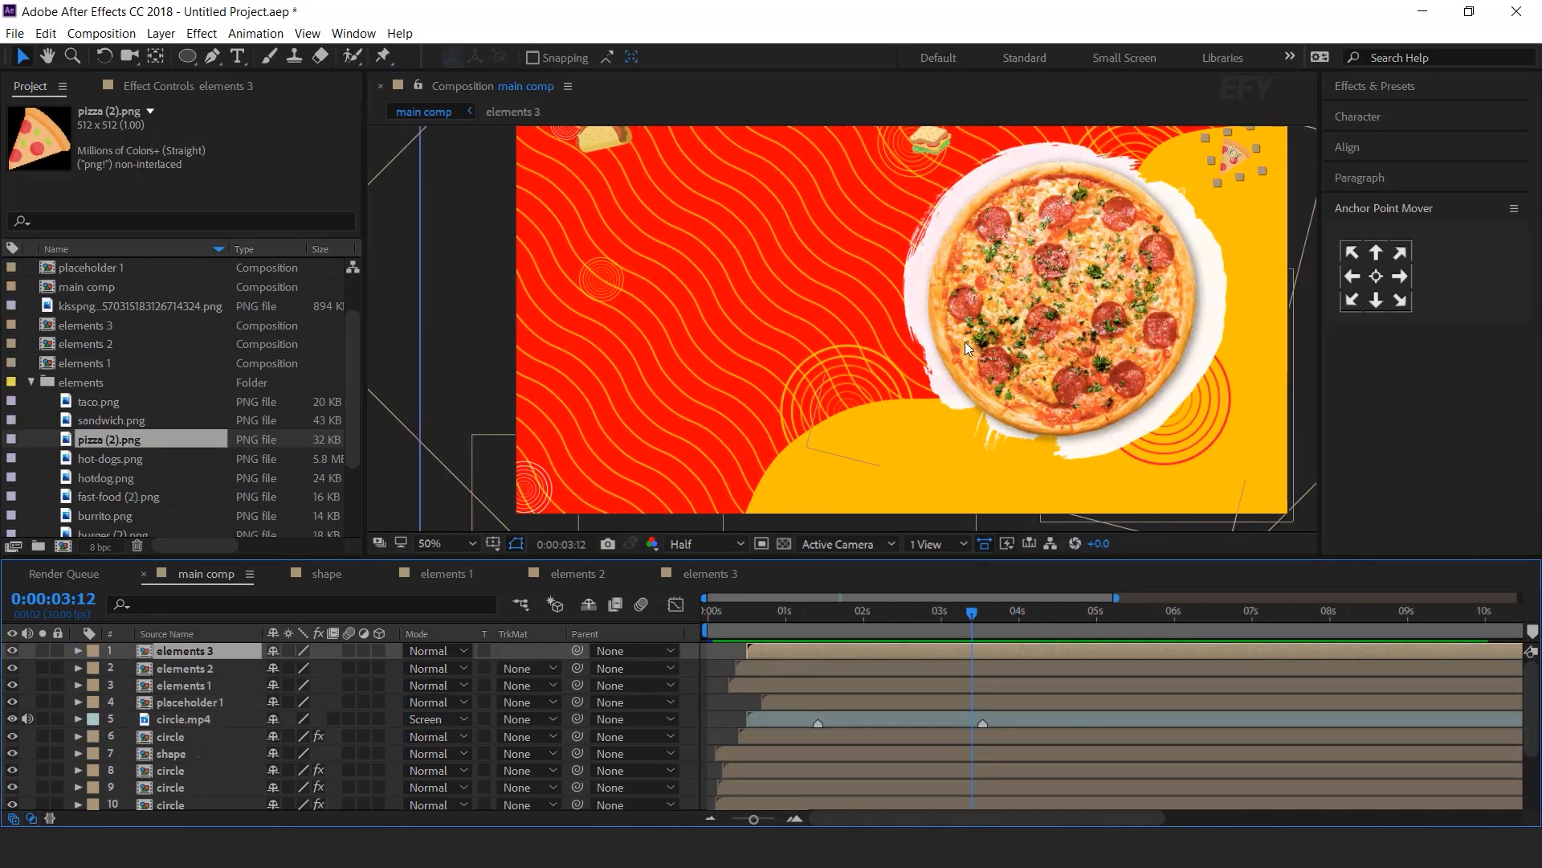
key(comma)
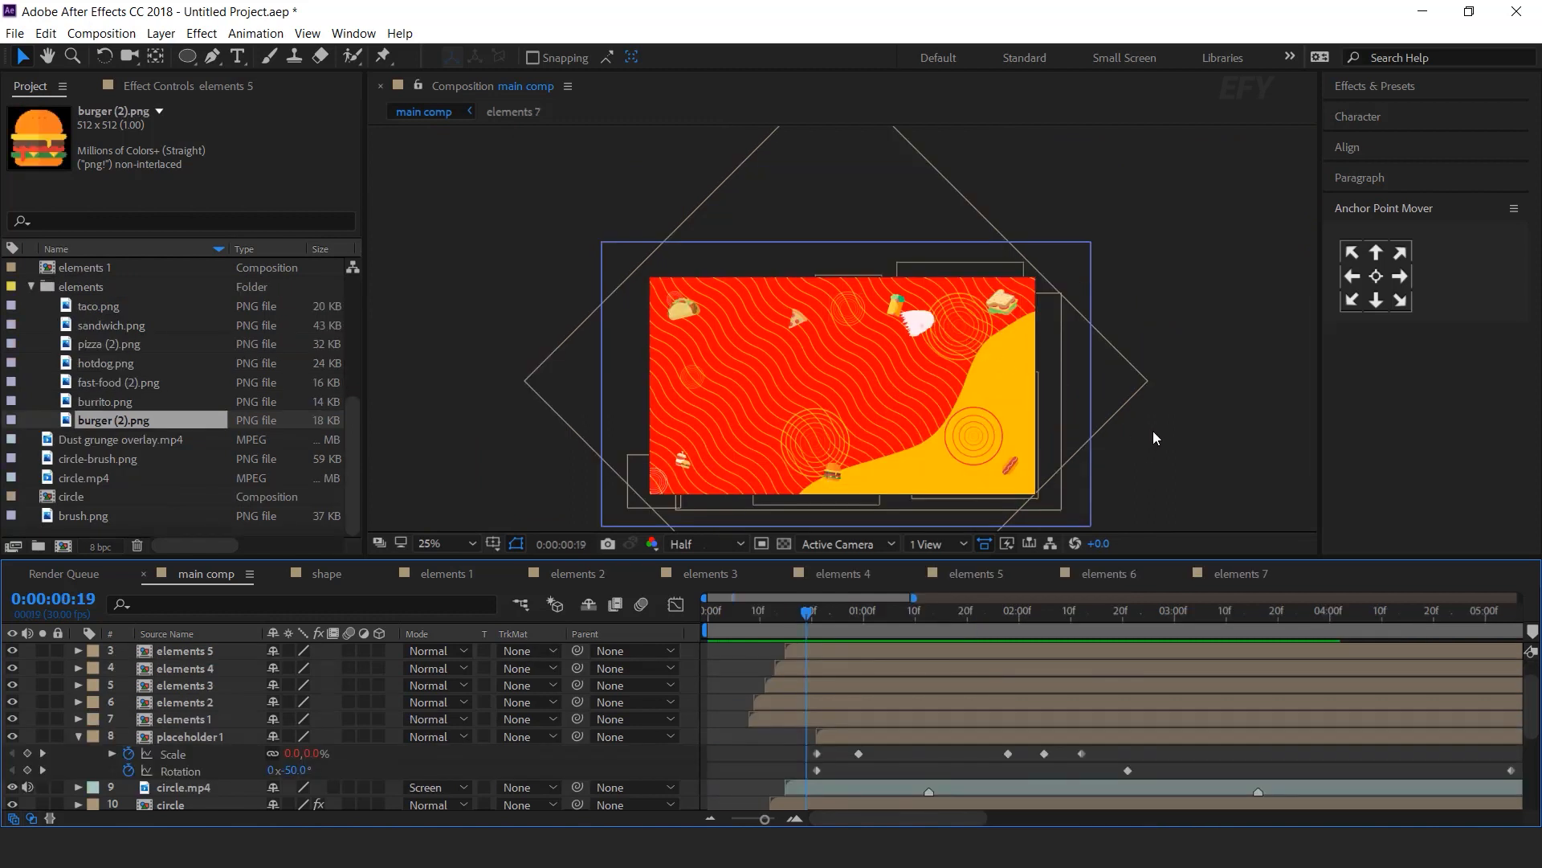
Preview the main comp animation from the start several times to check the pizza and food icon entrances
key(period)
key(comma)
drag(1172, 442, 1168, 409)
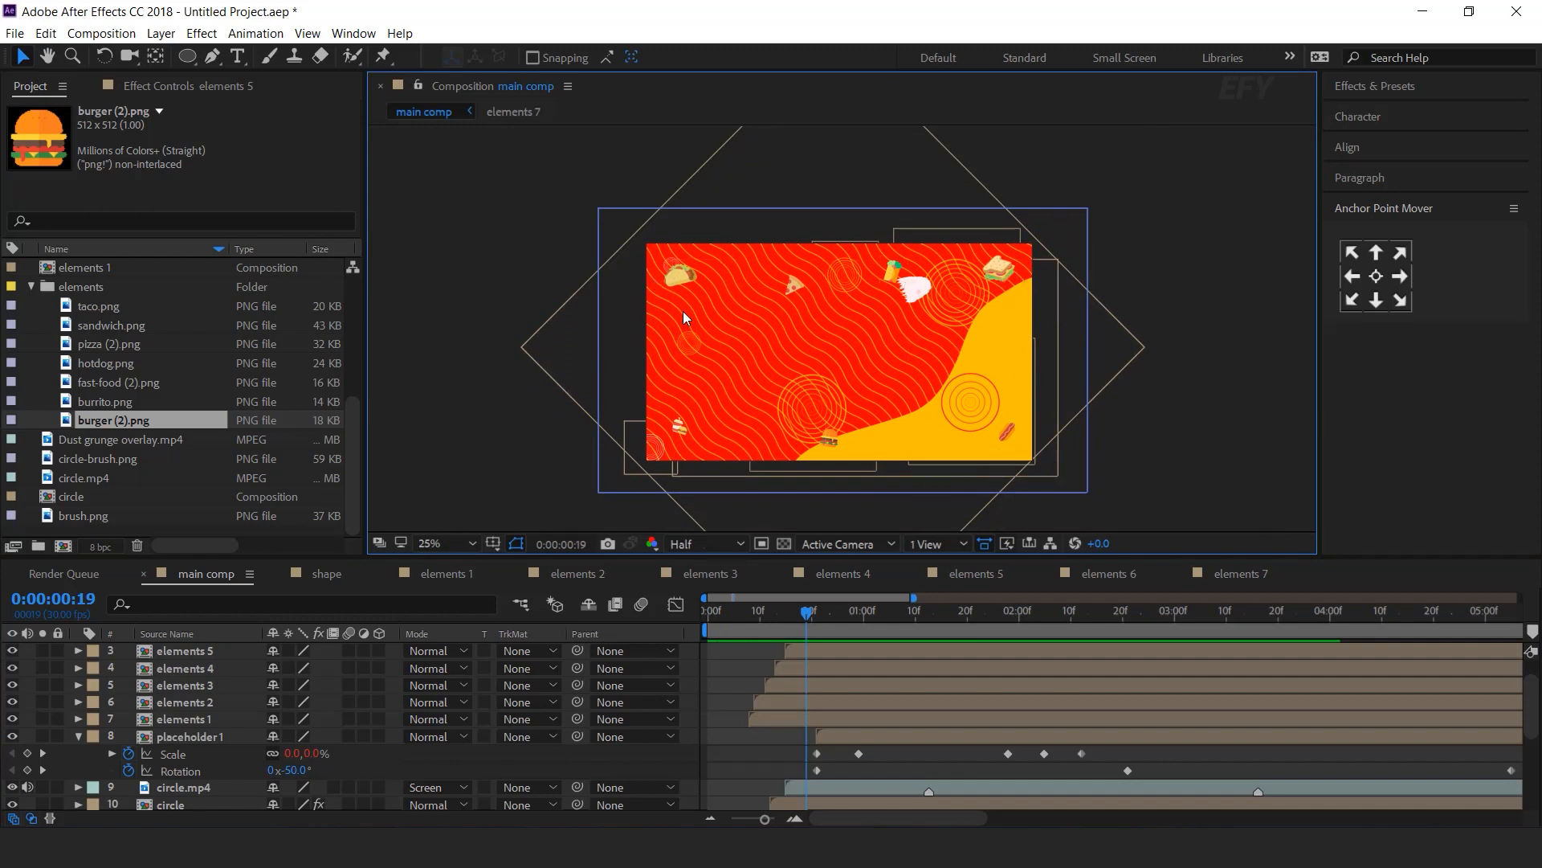
drag(807, 611, 692, 674)
key(space)
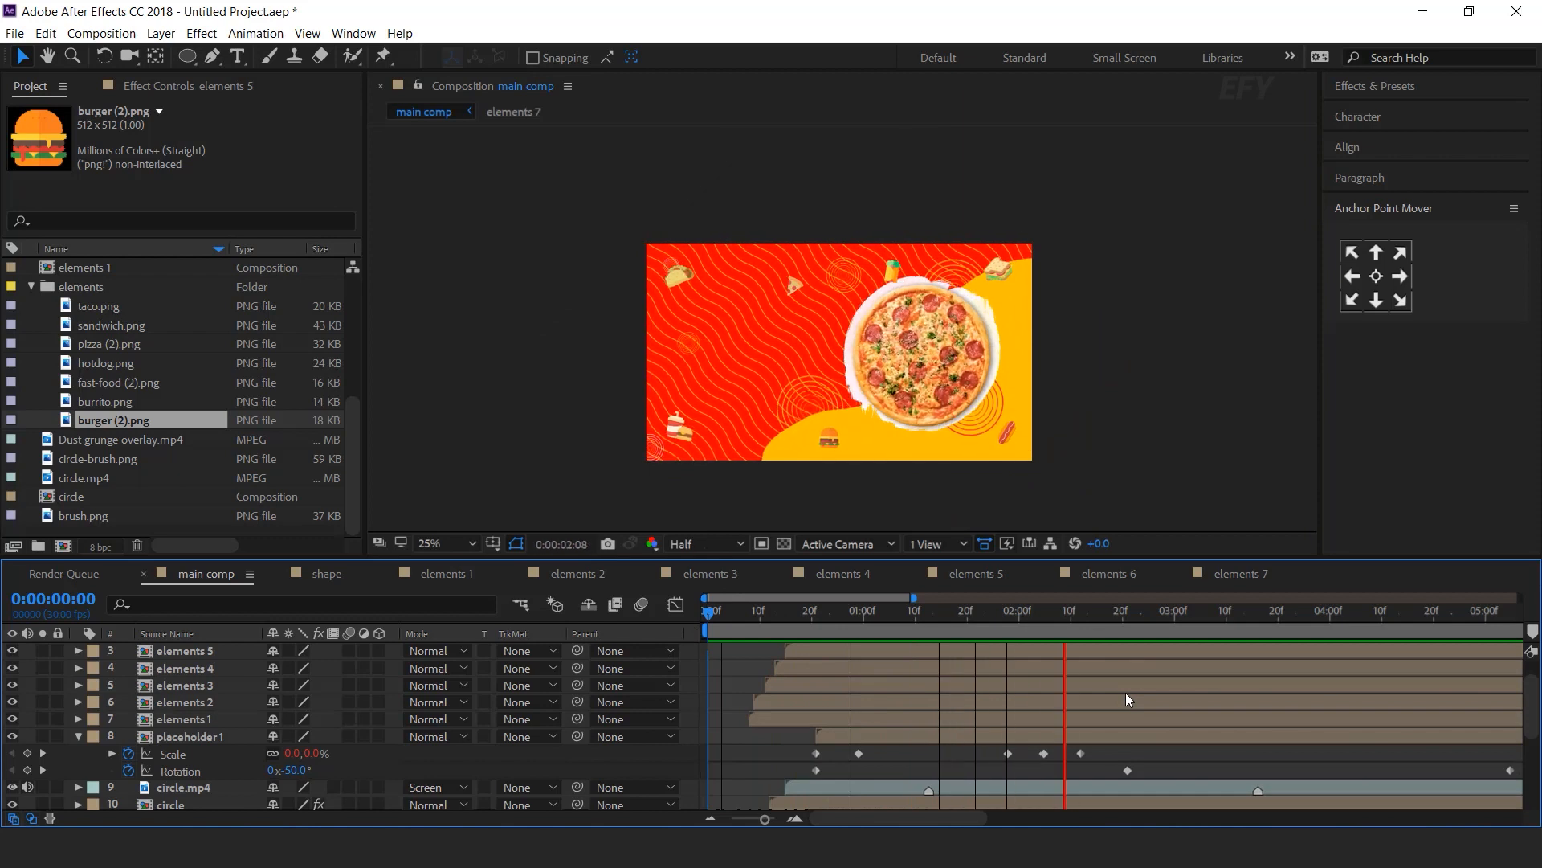
drag(994, 615, 700, 623)
key(space)
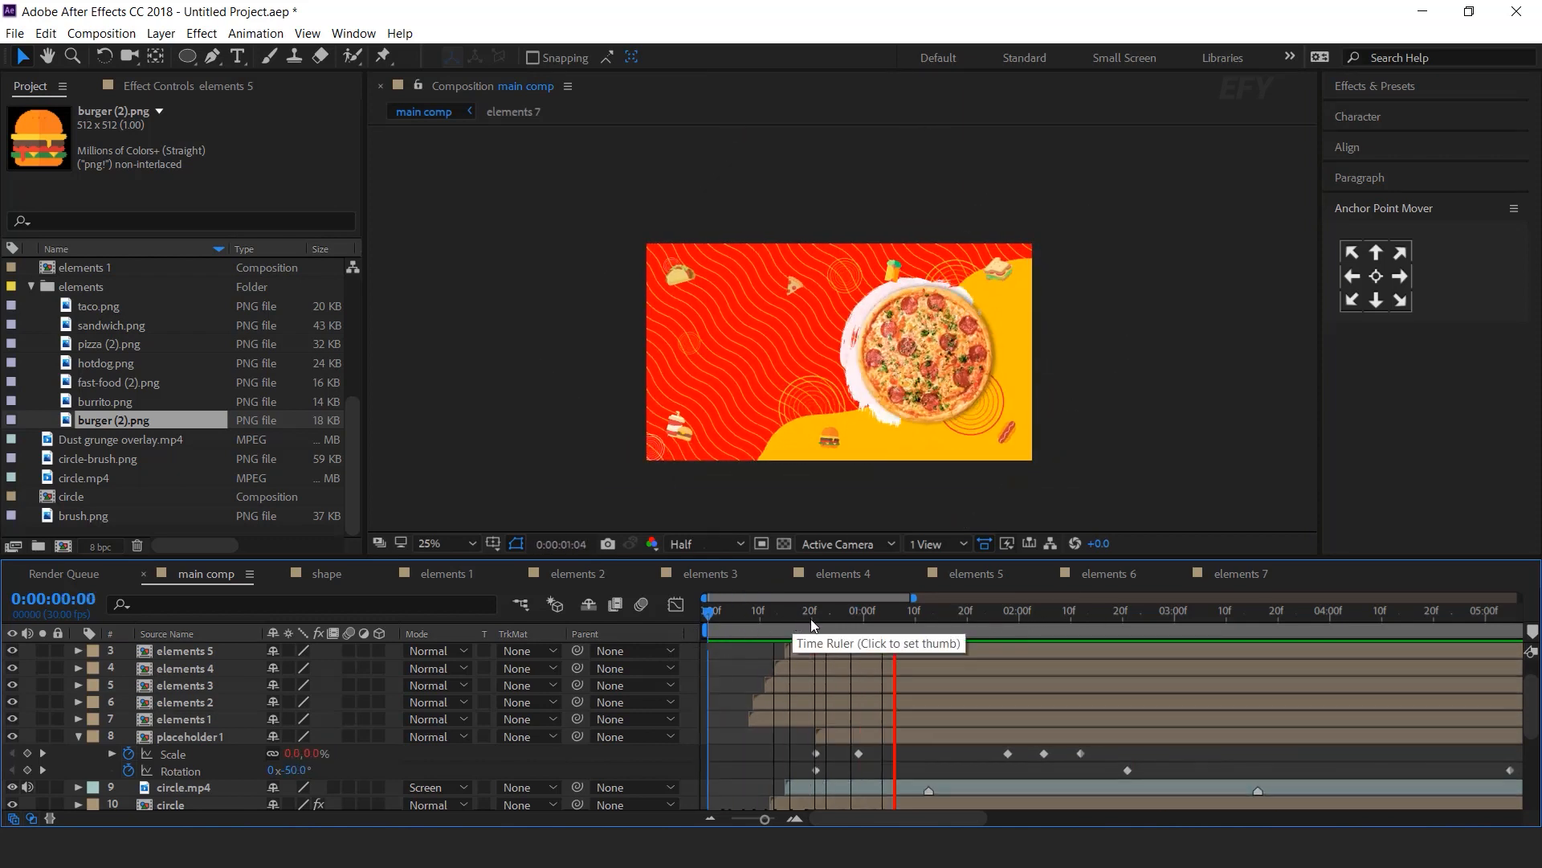
drag(887, 625, 750, 630)
key(space)
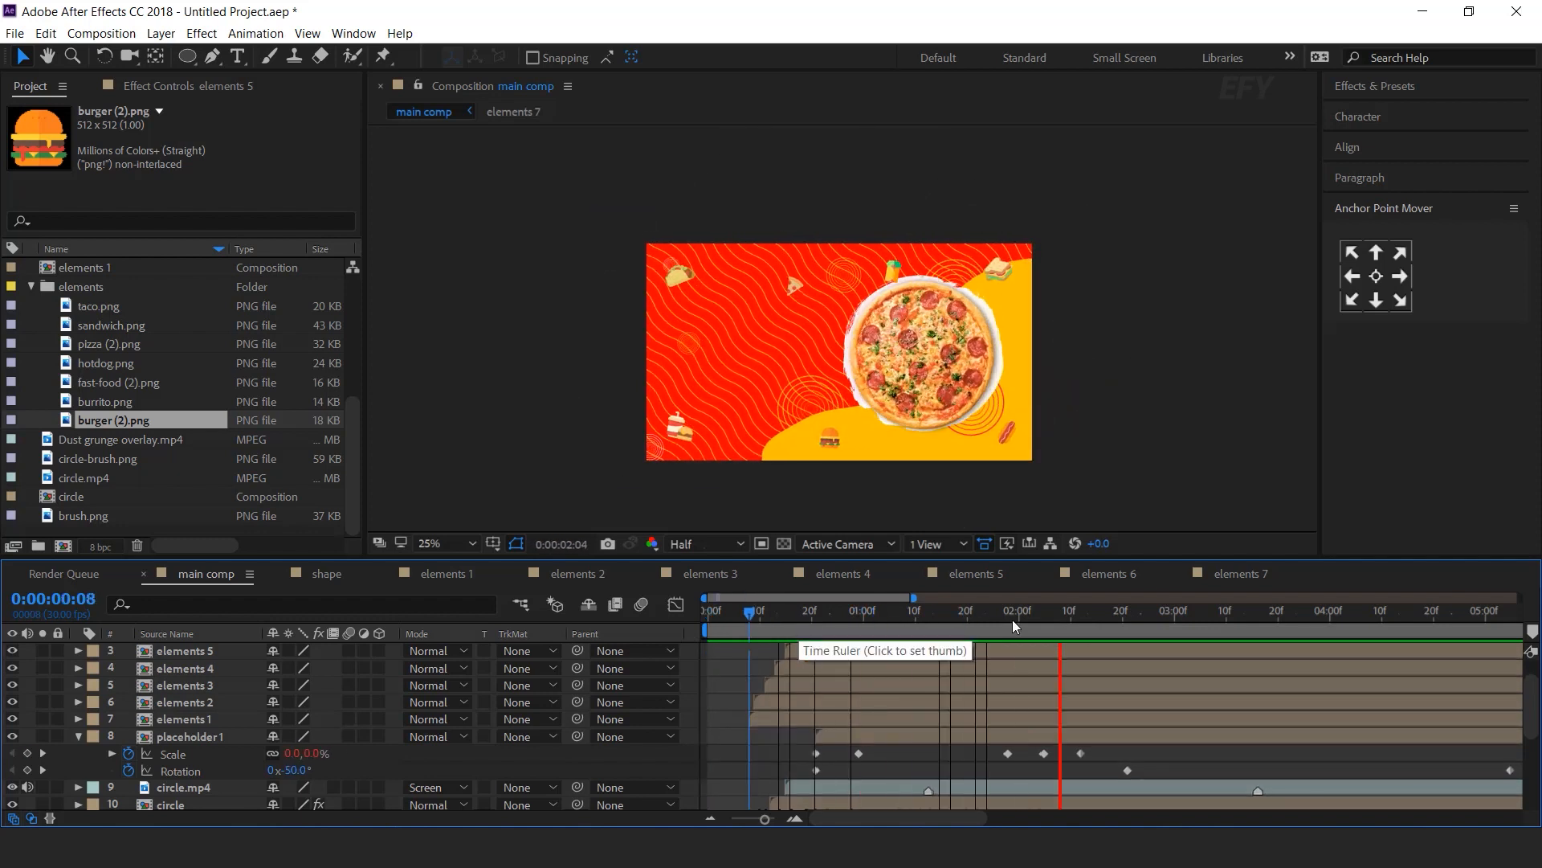
key(space)
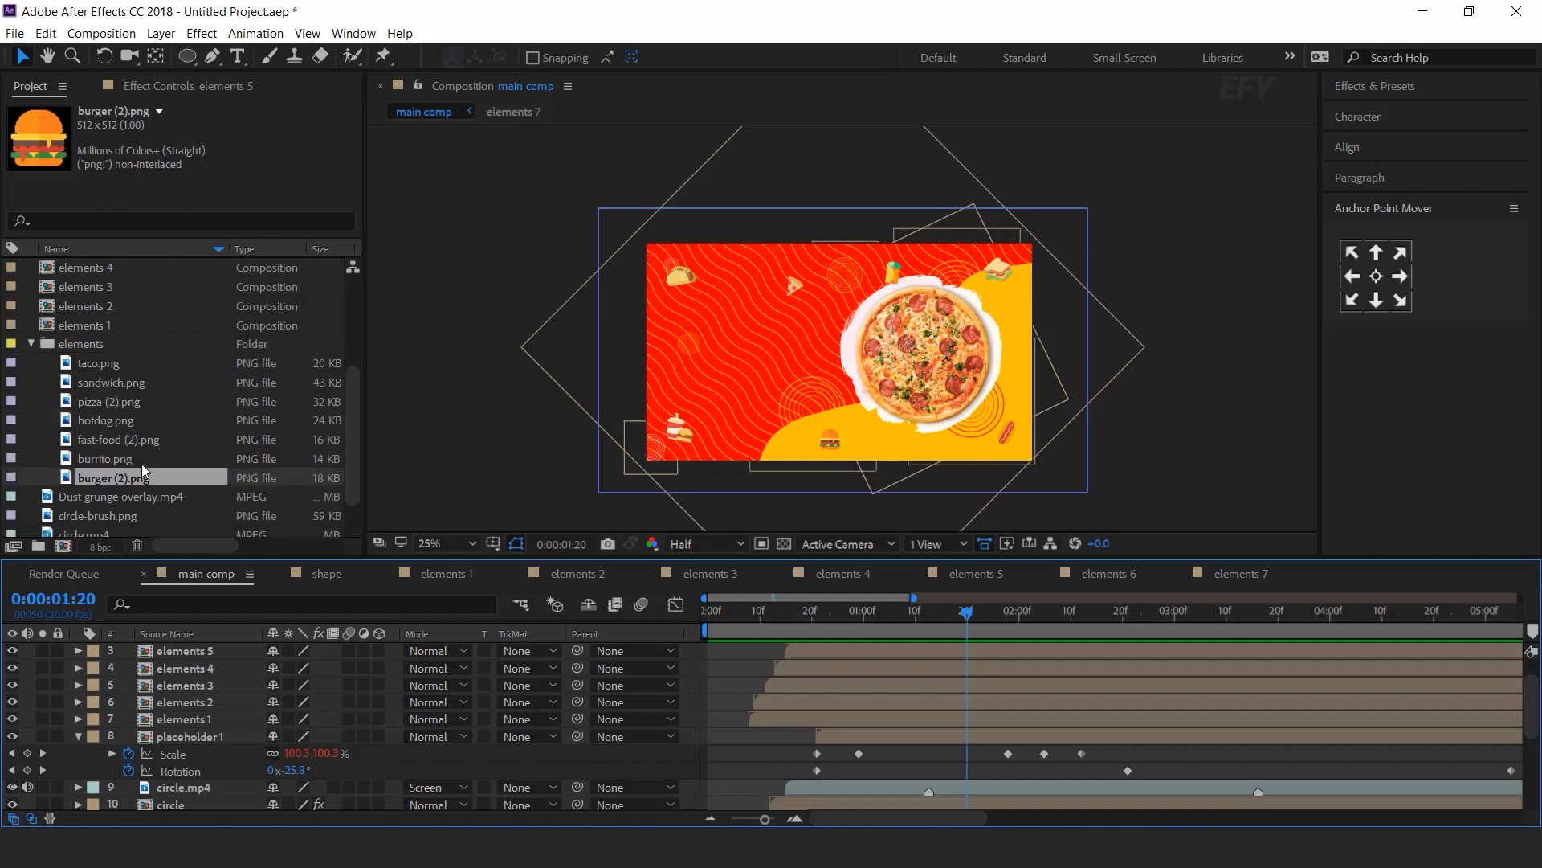
Collapse the elements folder in the project and create a 1920 x 1080 composition named "text 1"
click(31, 286)
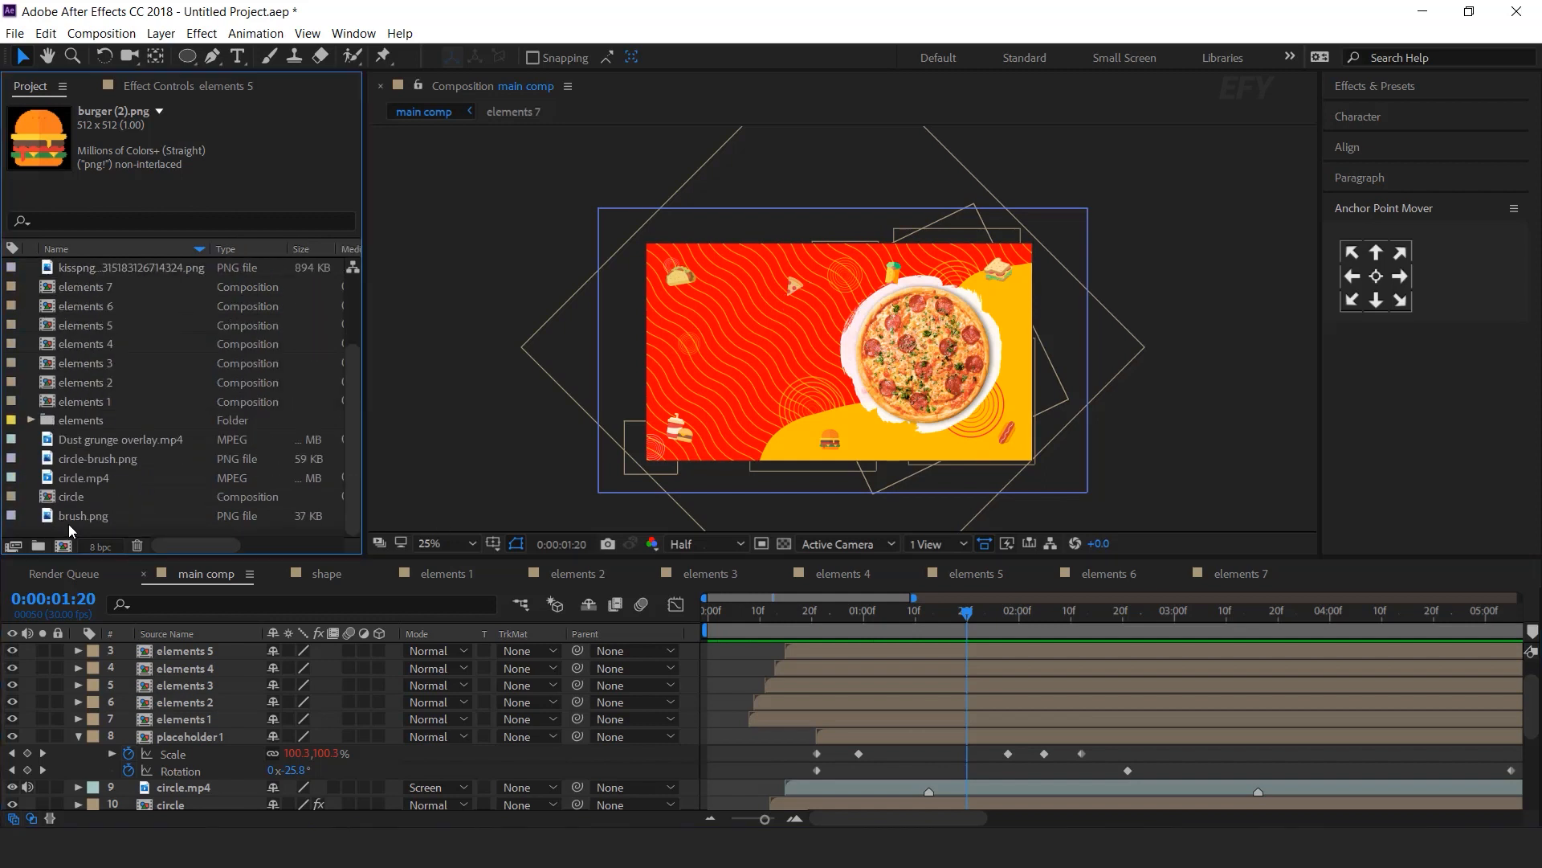
click(62, 546)
click(623, 302)
text(1920)
key(Tab)
text(1080)
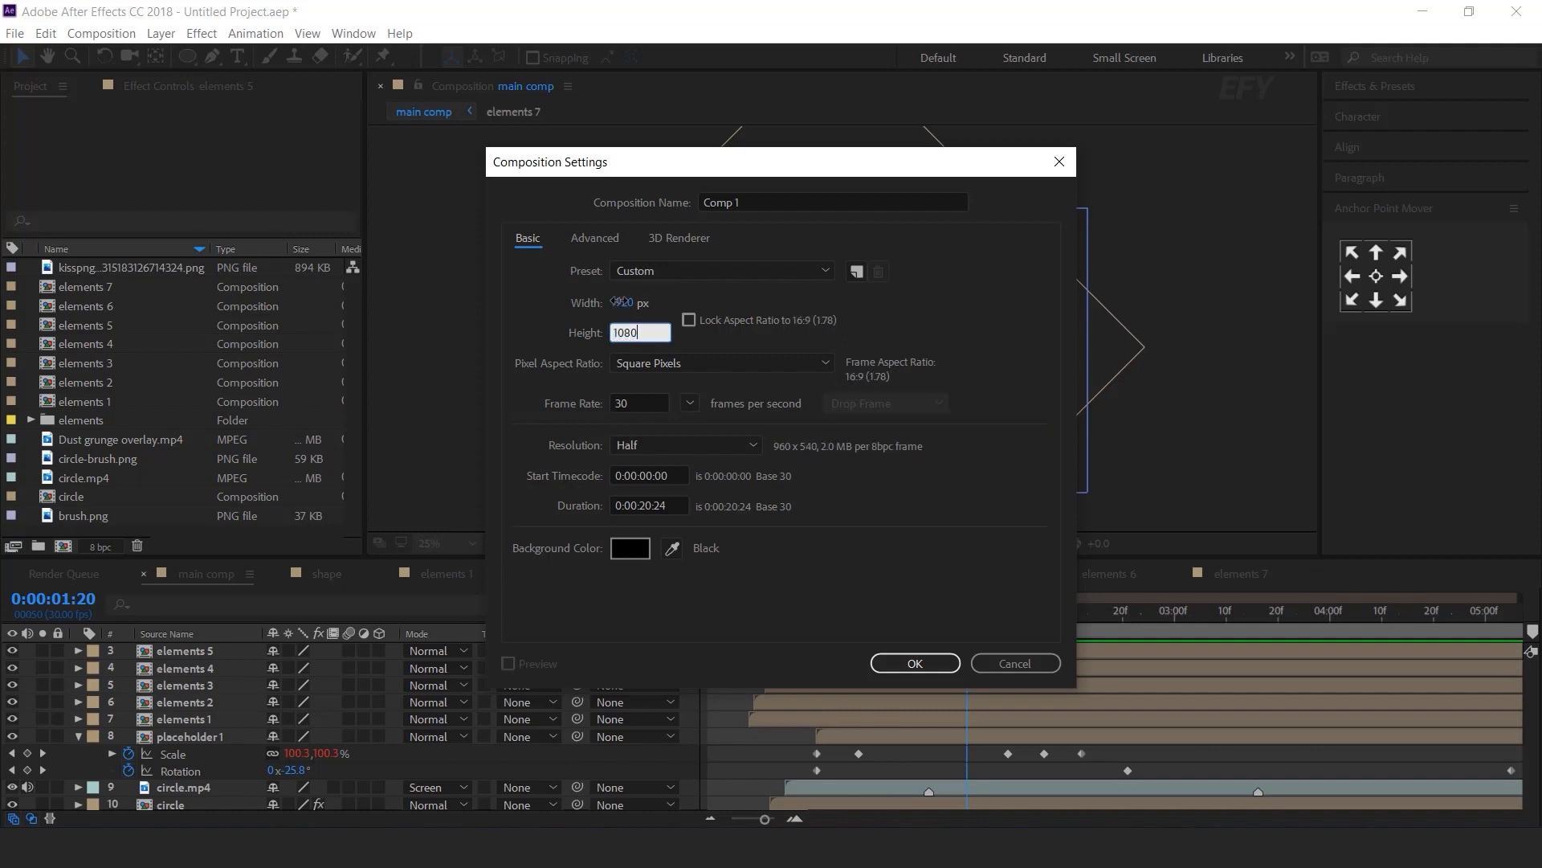
click(749, 201)
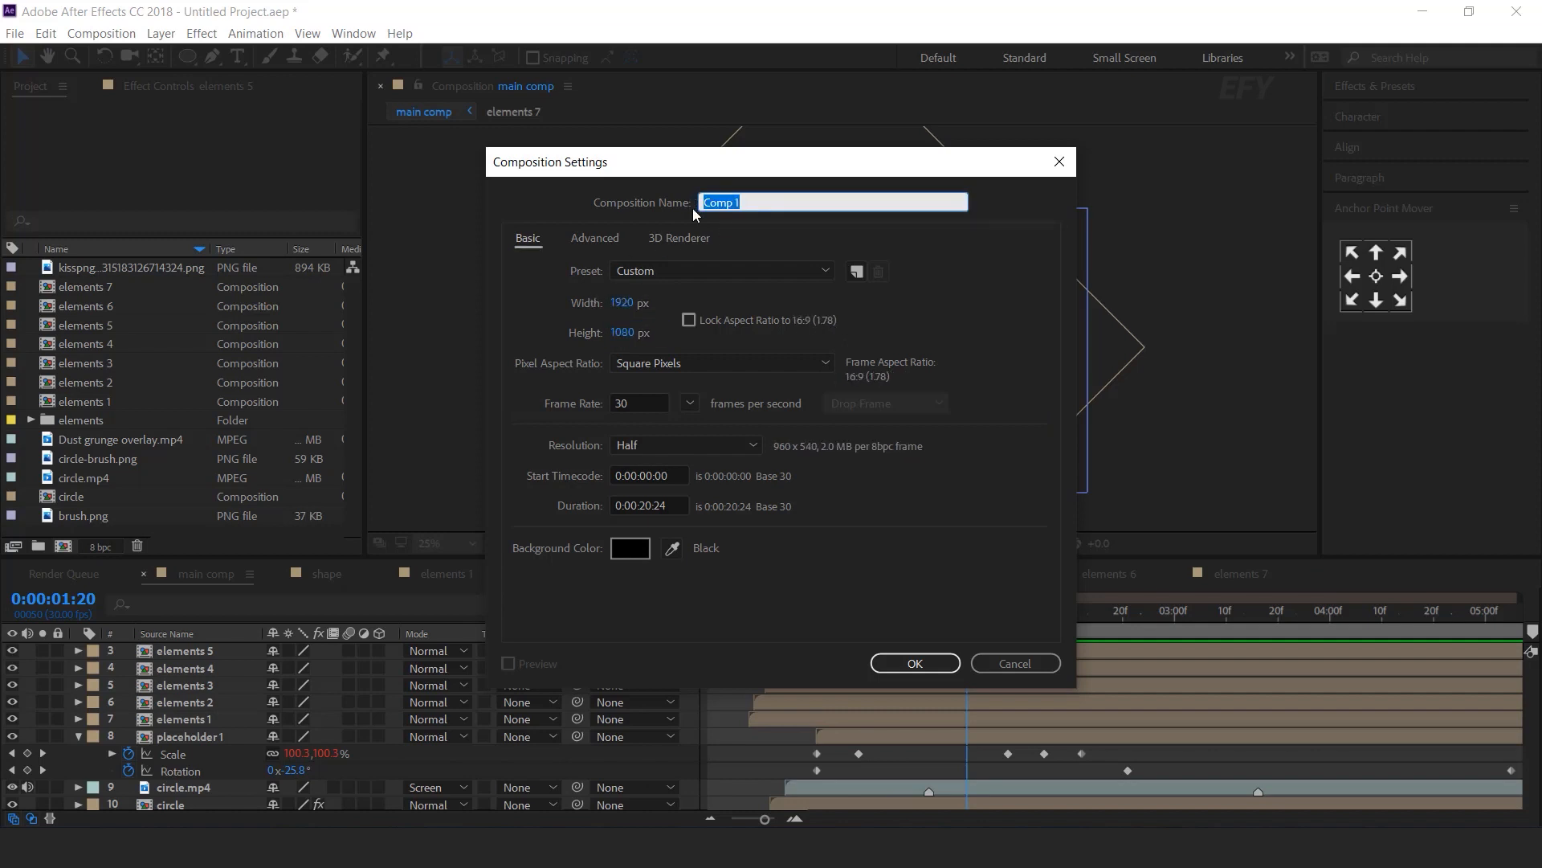
text(text 1)
key(Return)
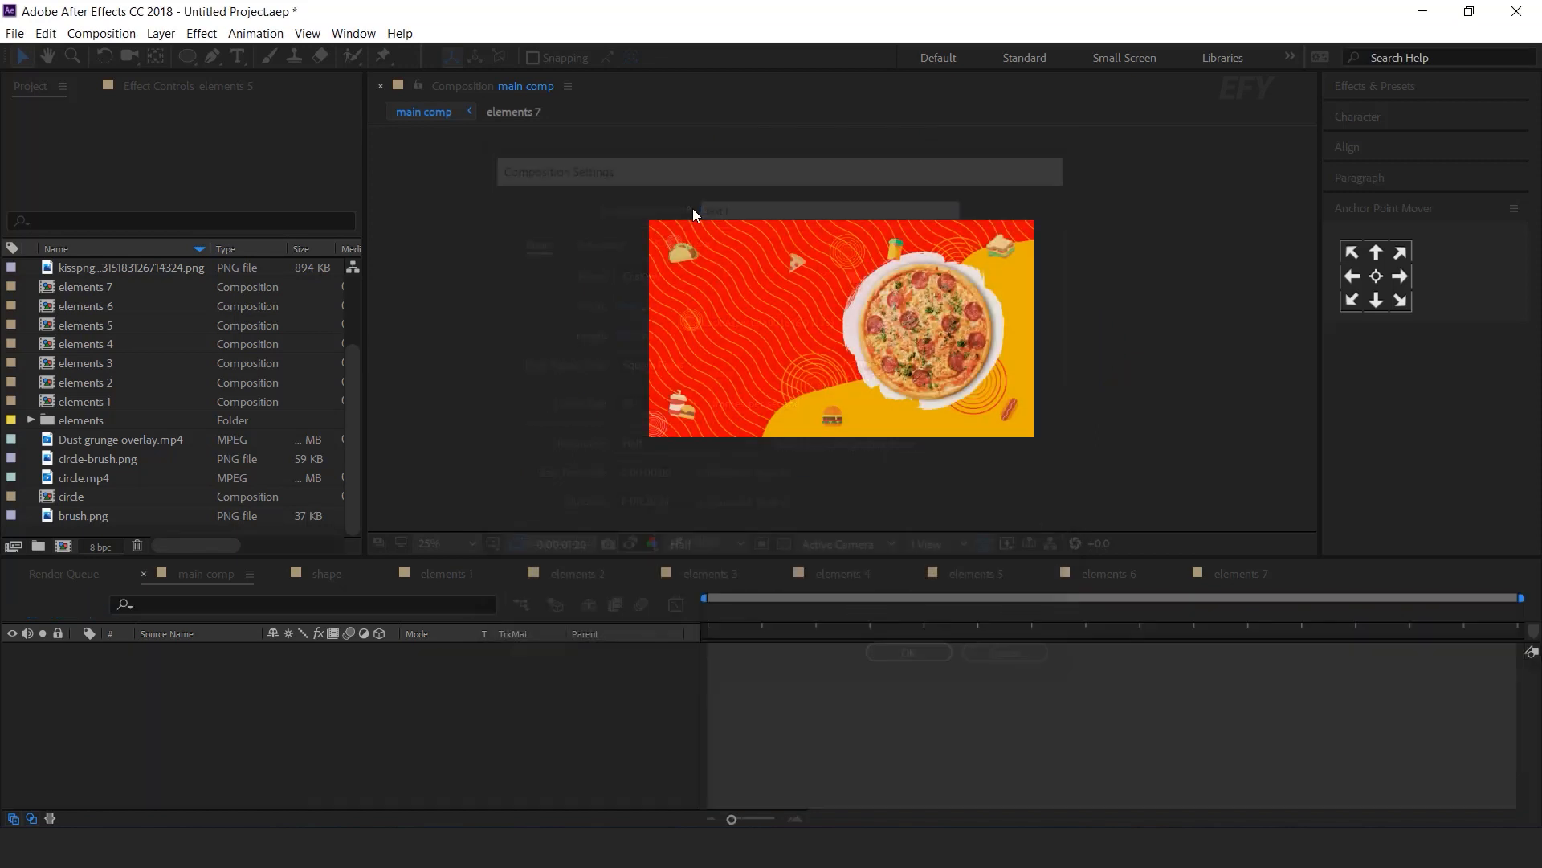
Add the text SUPER in Baloo 2 Bold at 371 px to text 1 and fill it with a bright orange-yellow
click(241, 58)
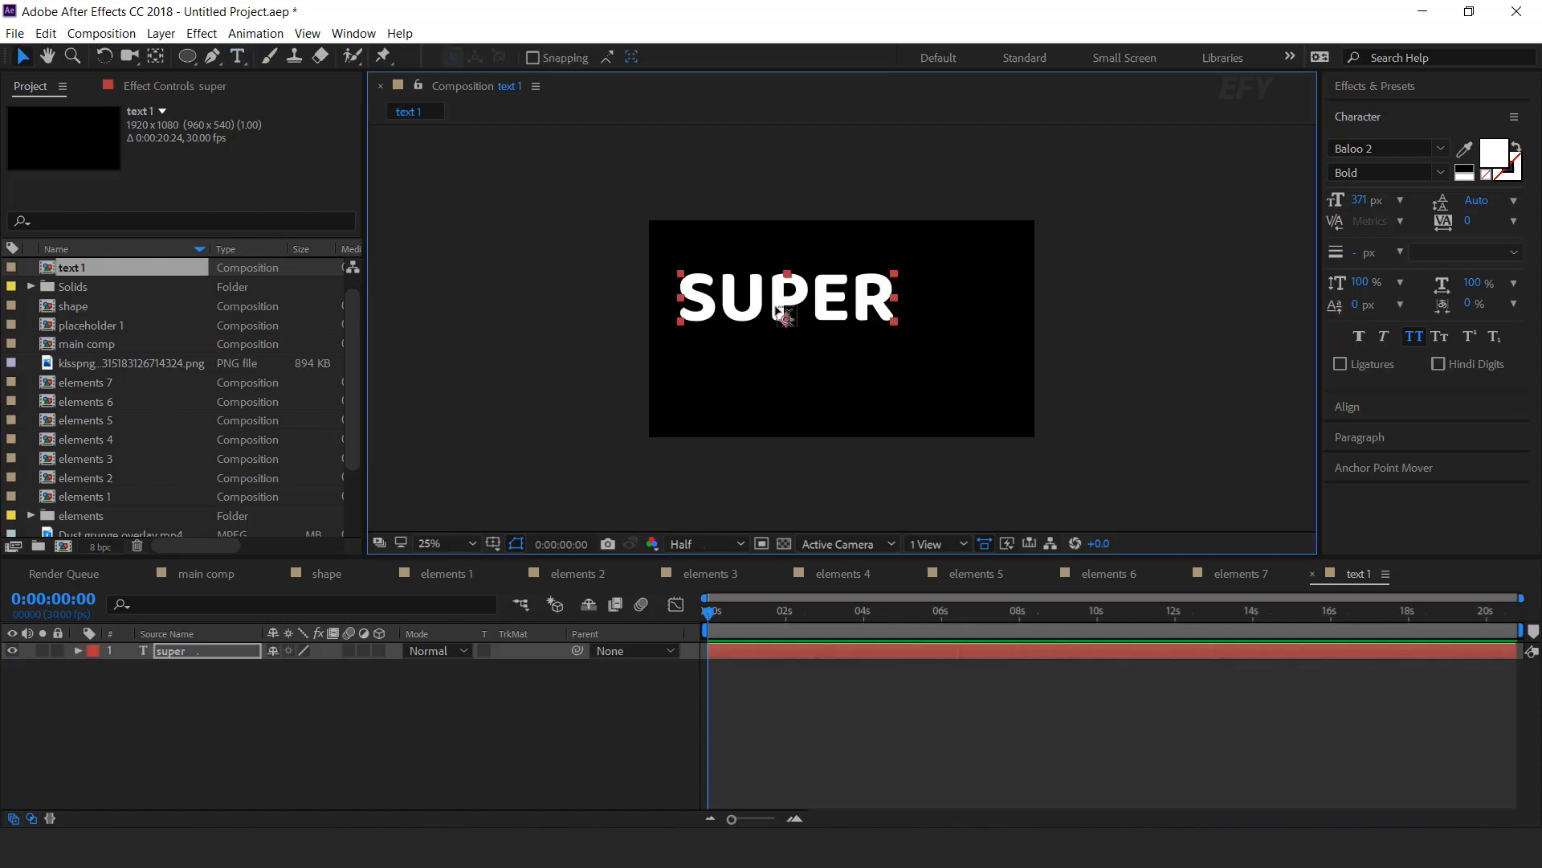
key(period)
key(period)
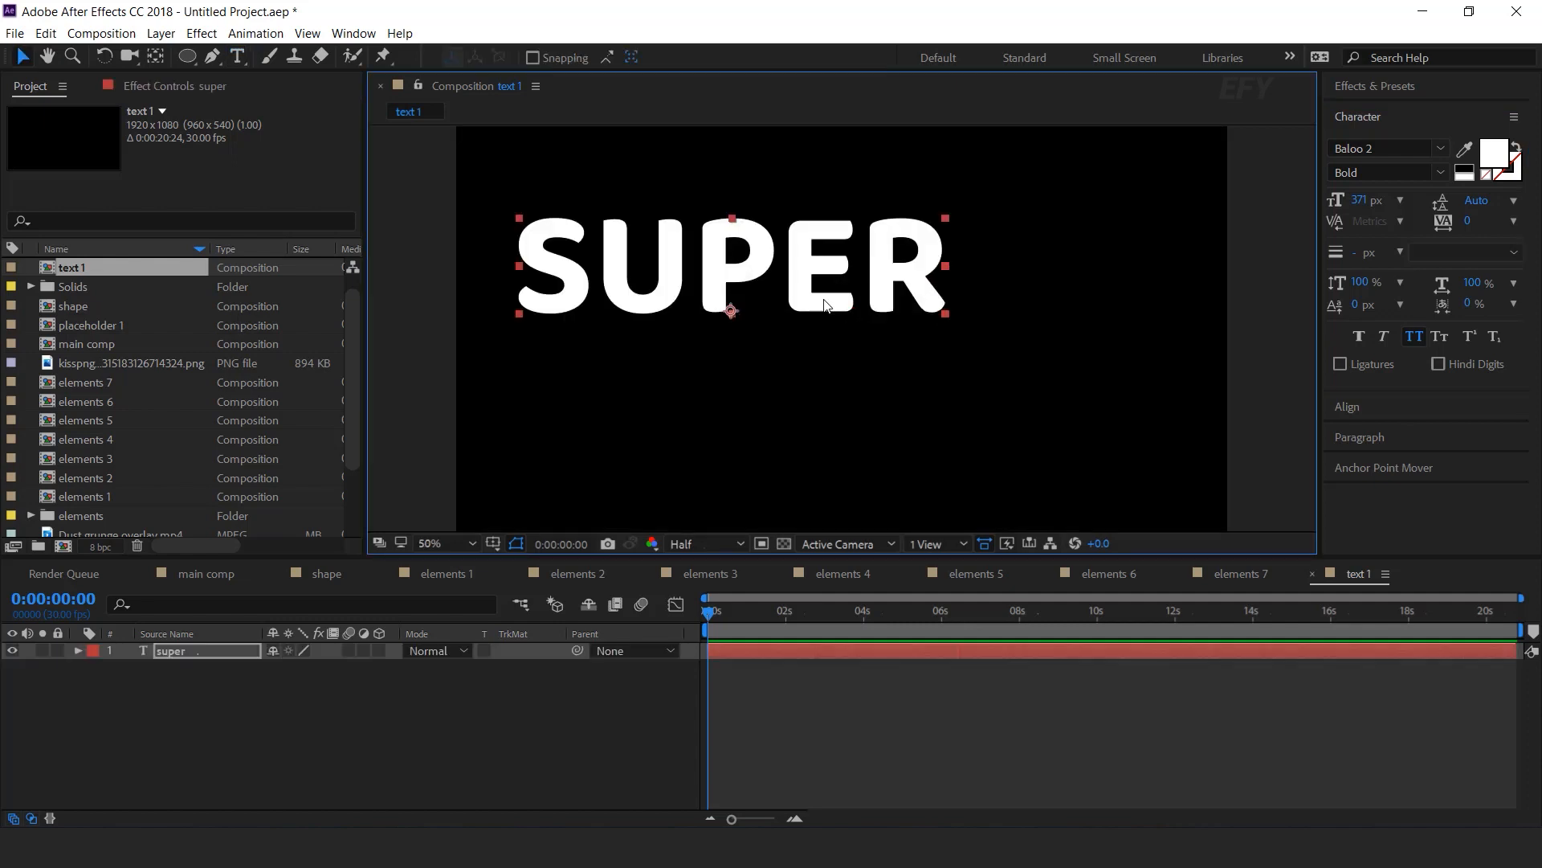
click(1494, 154)
drag(324, 336, 326, 356)
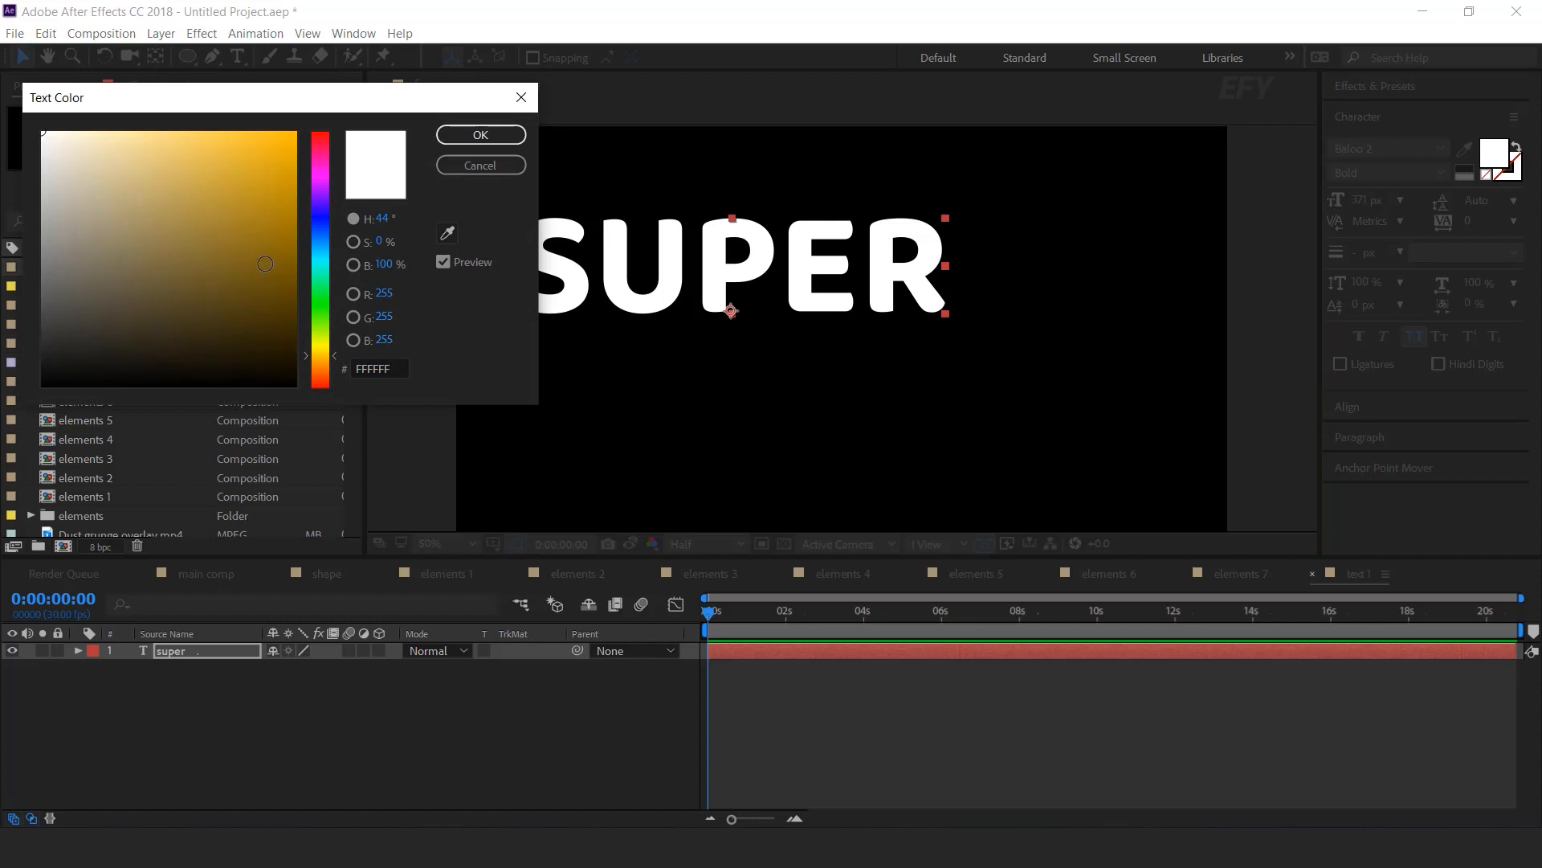
drag(261, 243, 300, 84)
click(482, 135)
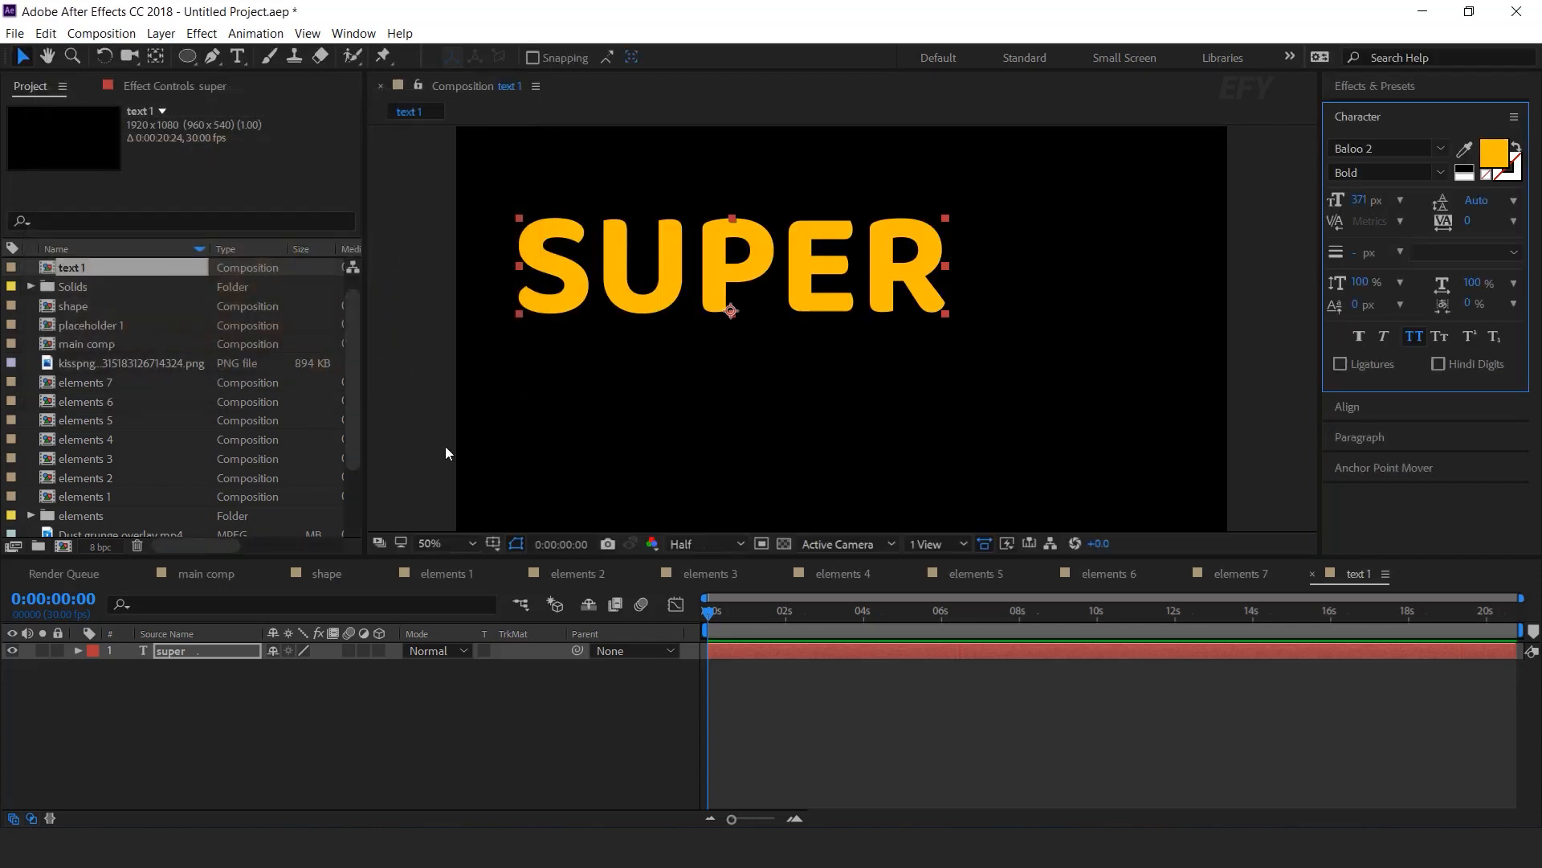
Add a text animator with Position and Opacity properties to the super text layer
click(273, 745)
key(h)
drag(776, 264, 789, 272)
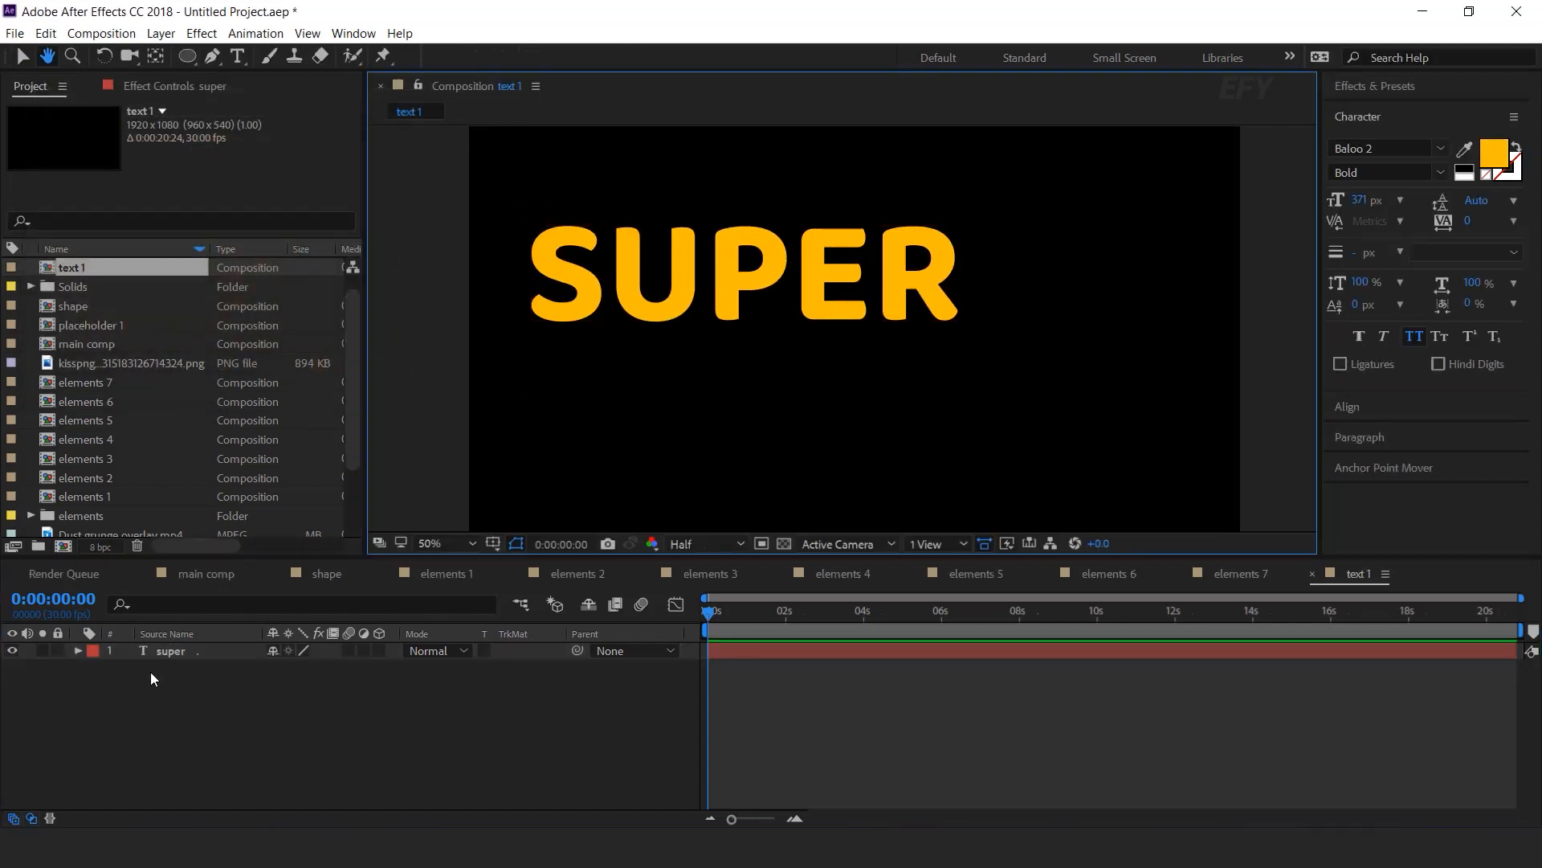
key(v)
click(186, 652)
click(78, 651)
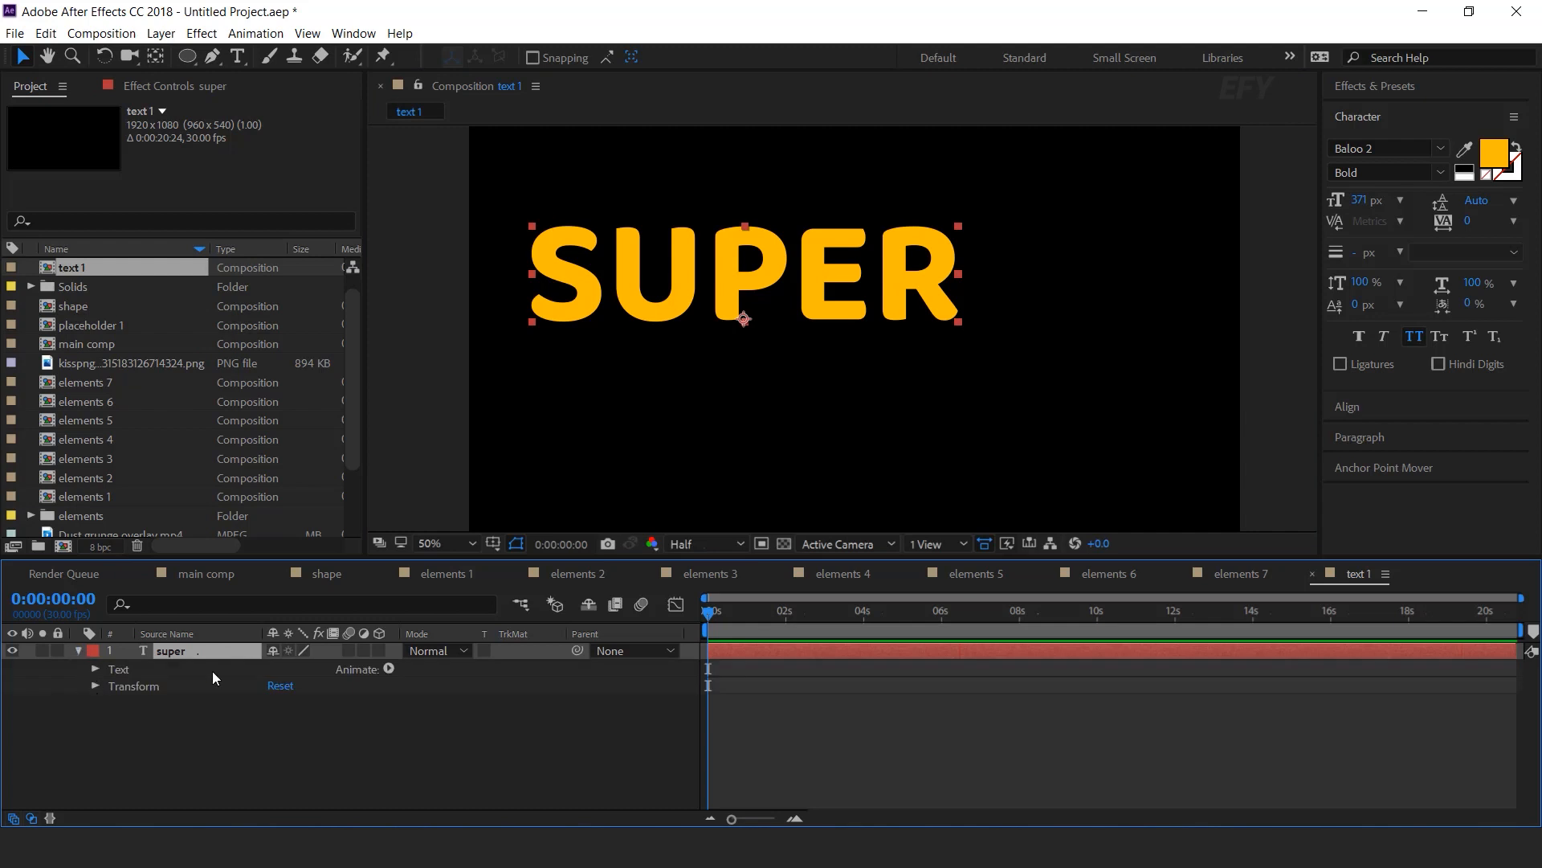
click(390, 670)
click(488, 351)
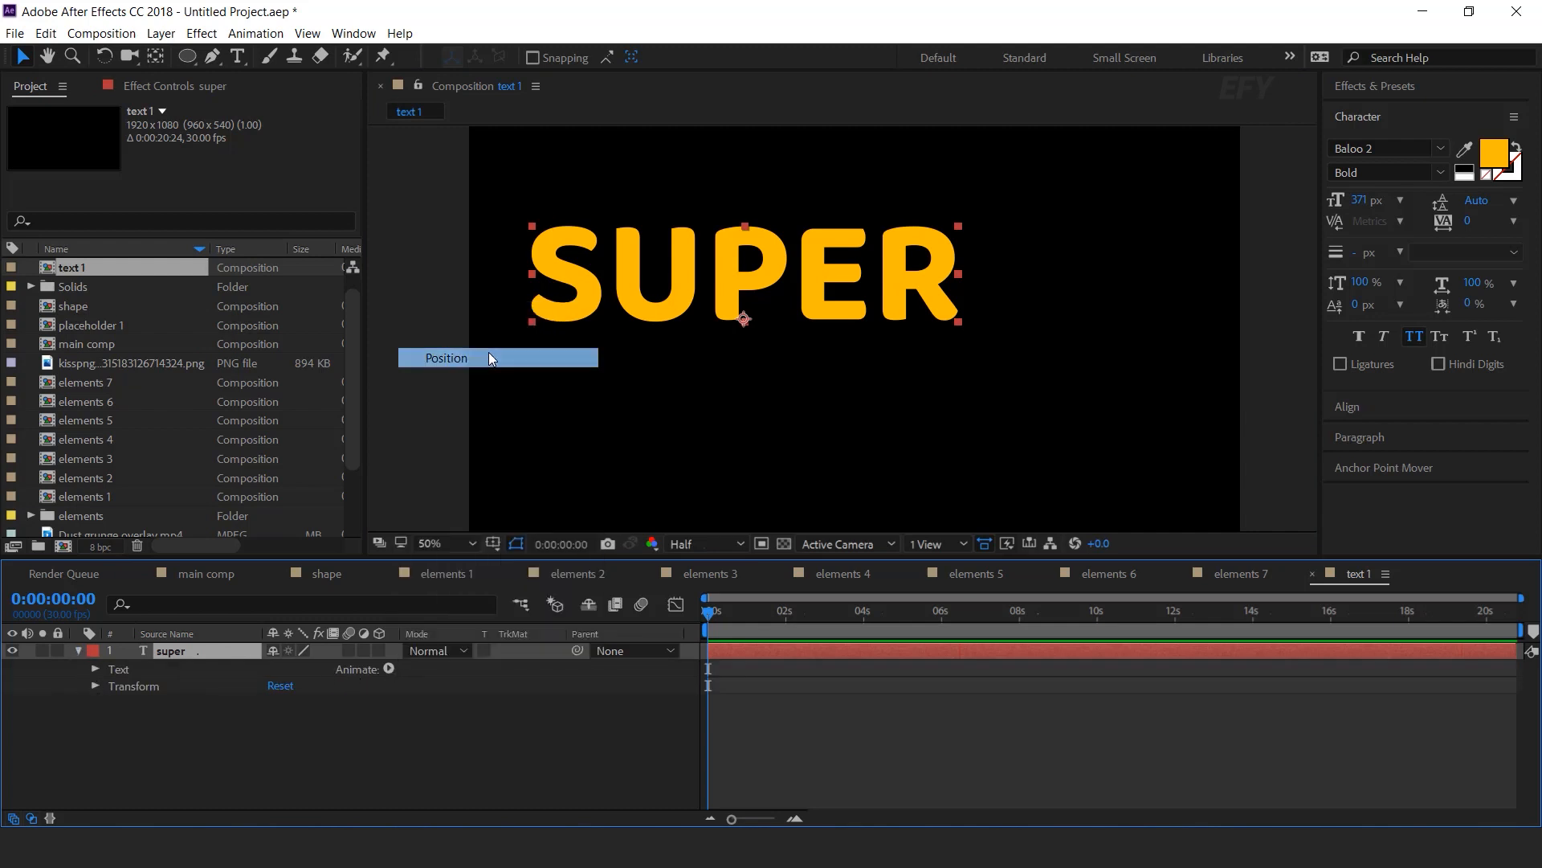
click(389, 670)
click(454, 435)
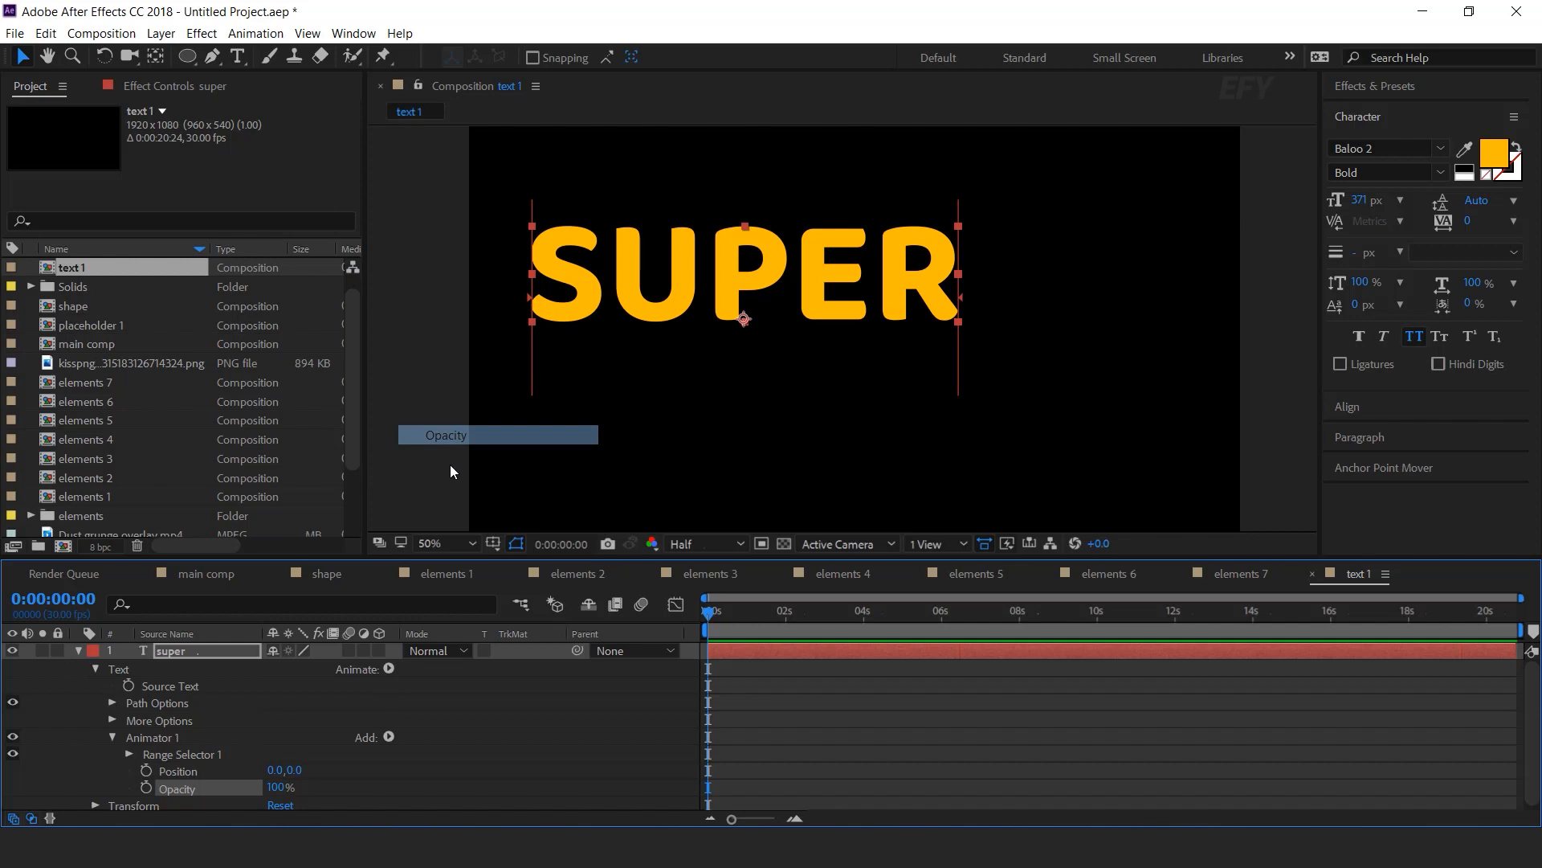
Set the text animator's Position to 0, 300 and its Opacity to 0%
drag(294, 770, 445, 754)
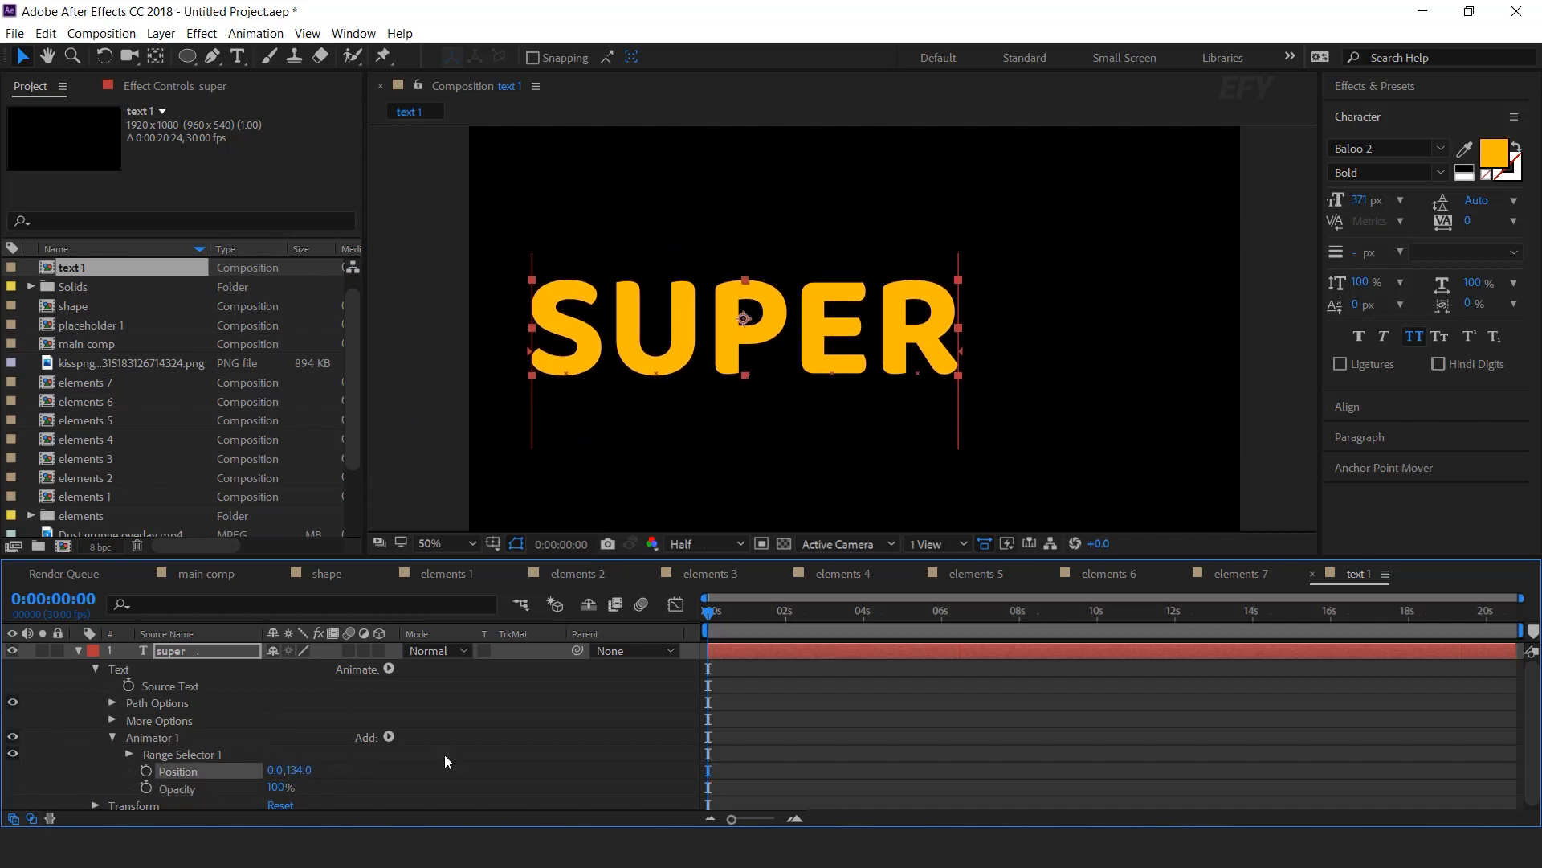
click(301, 770)
text(300)
key(Return)
click(278, 789)
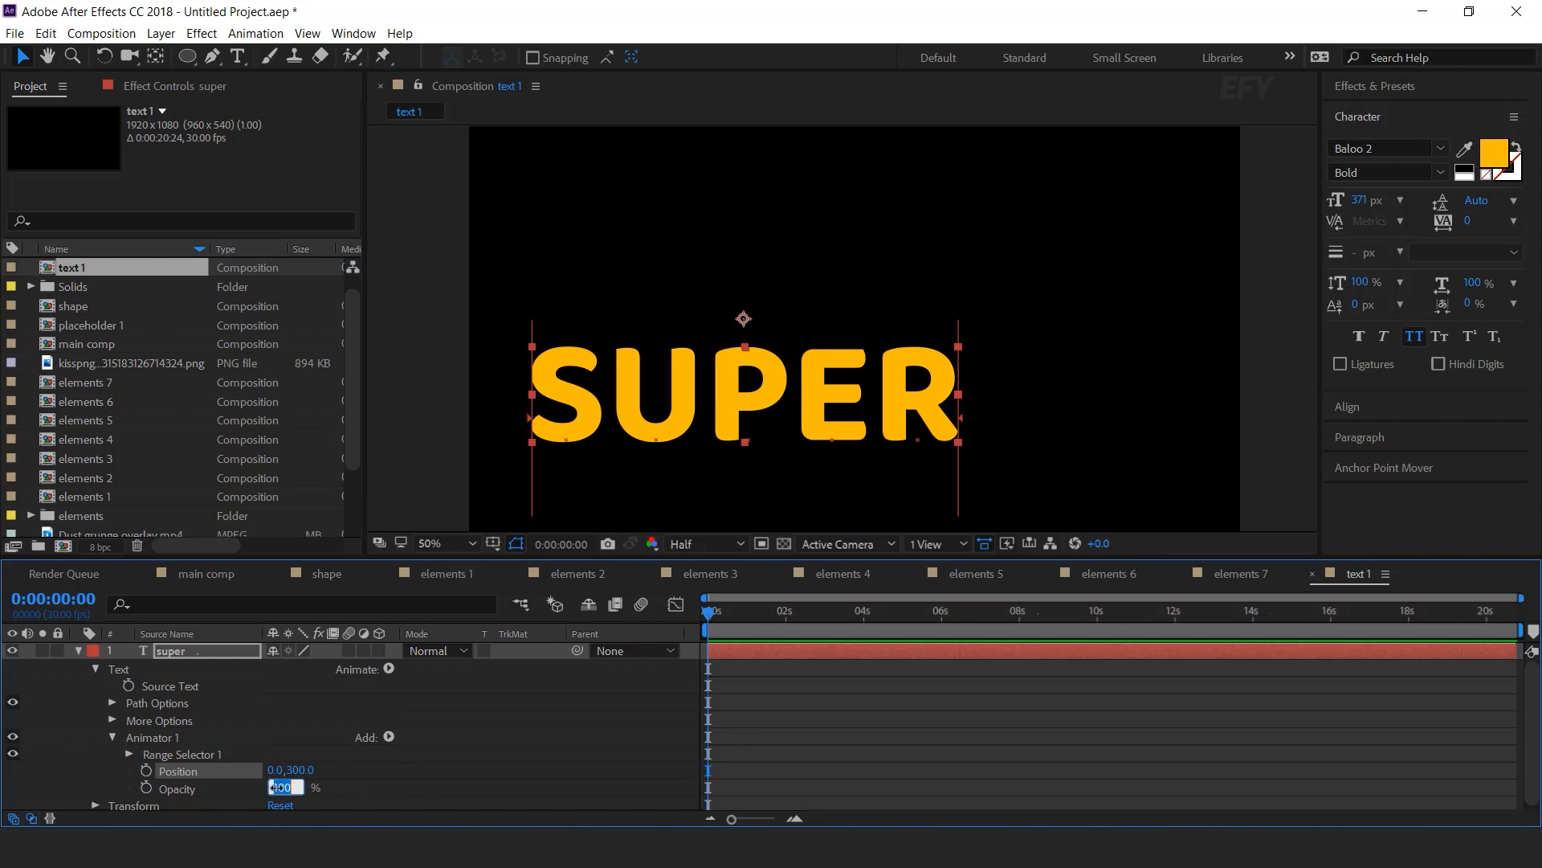
text(0)
key(Return)
Add an Expression selector to Animator 1 of the super layer
click(200, 737)
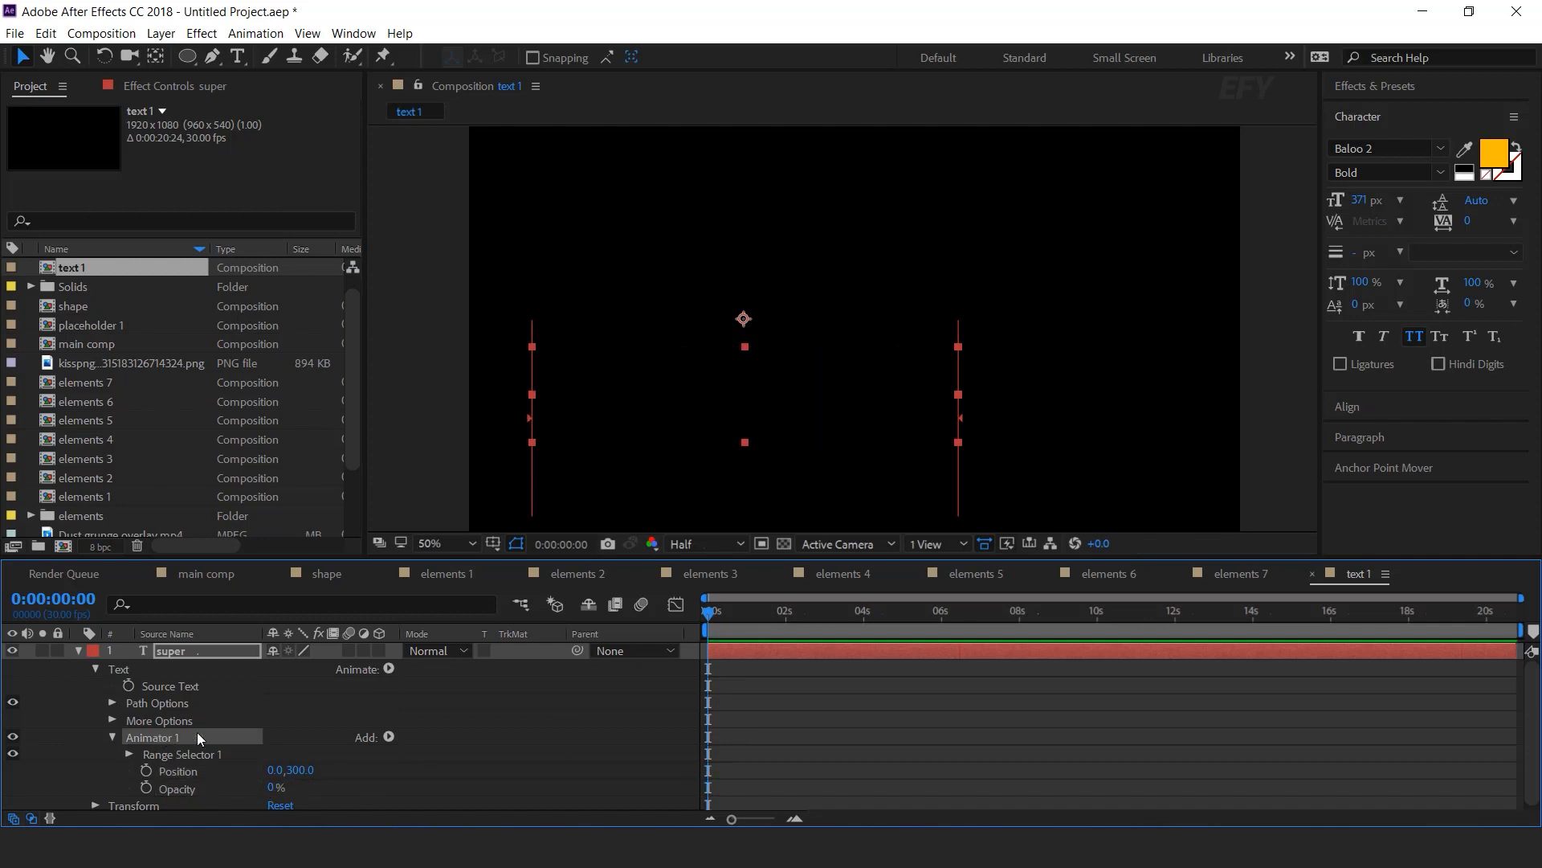
click(385, 736)
mouse_move(434, 761)
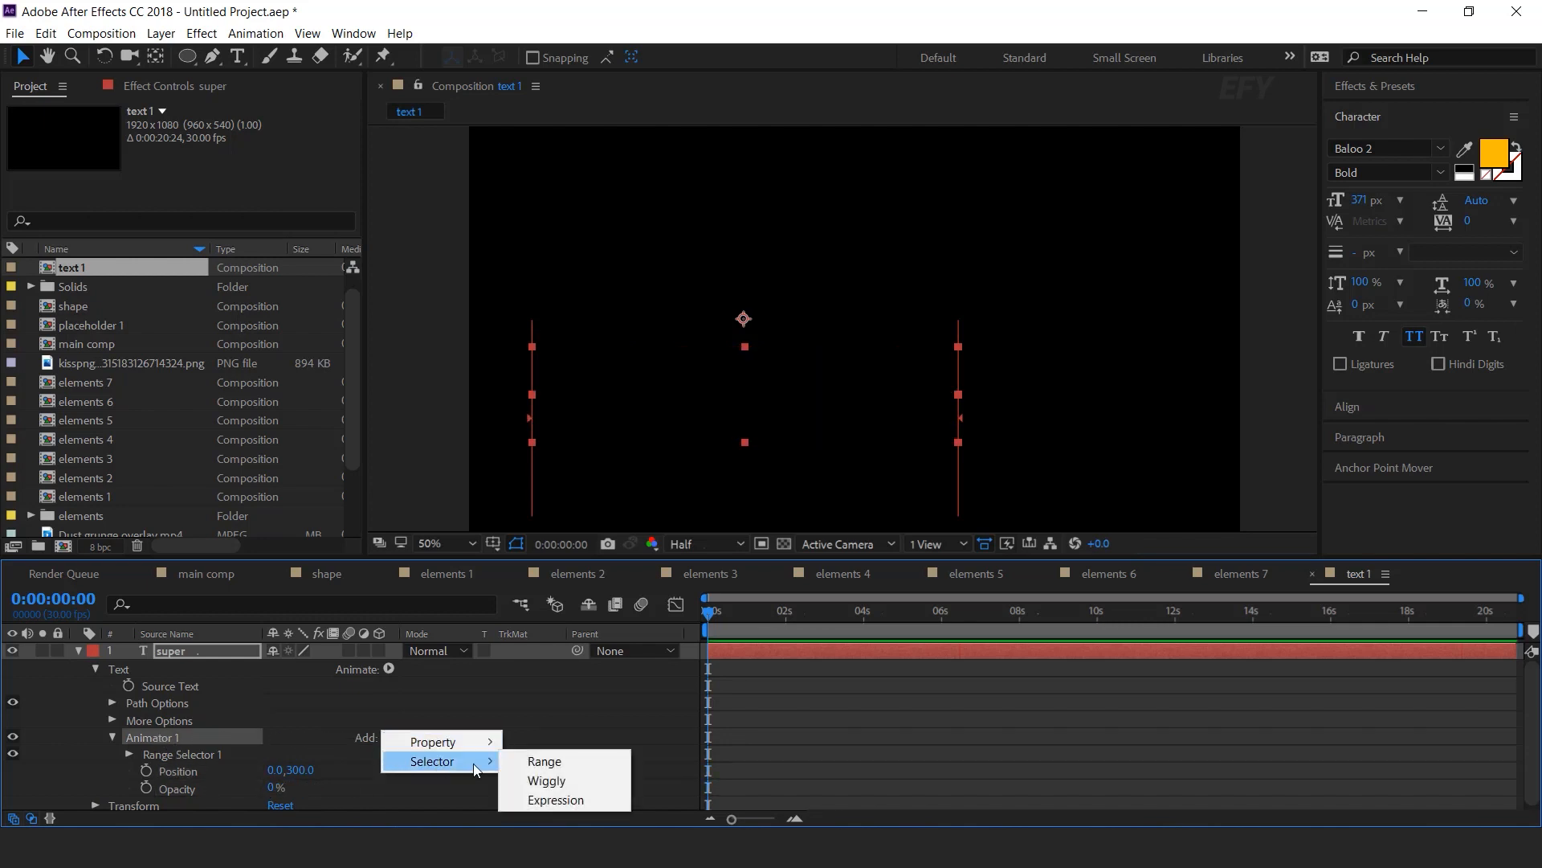
click(565, 799)
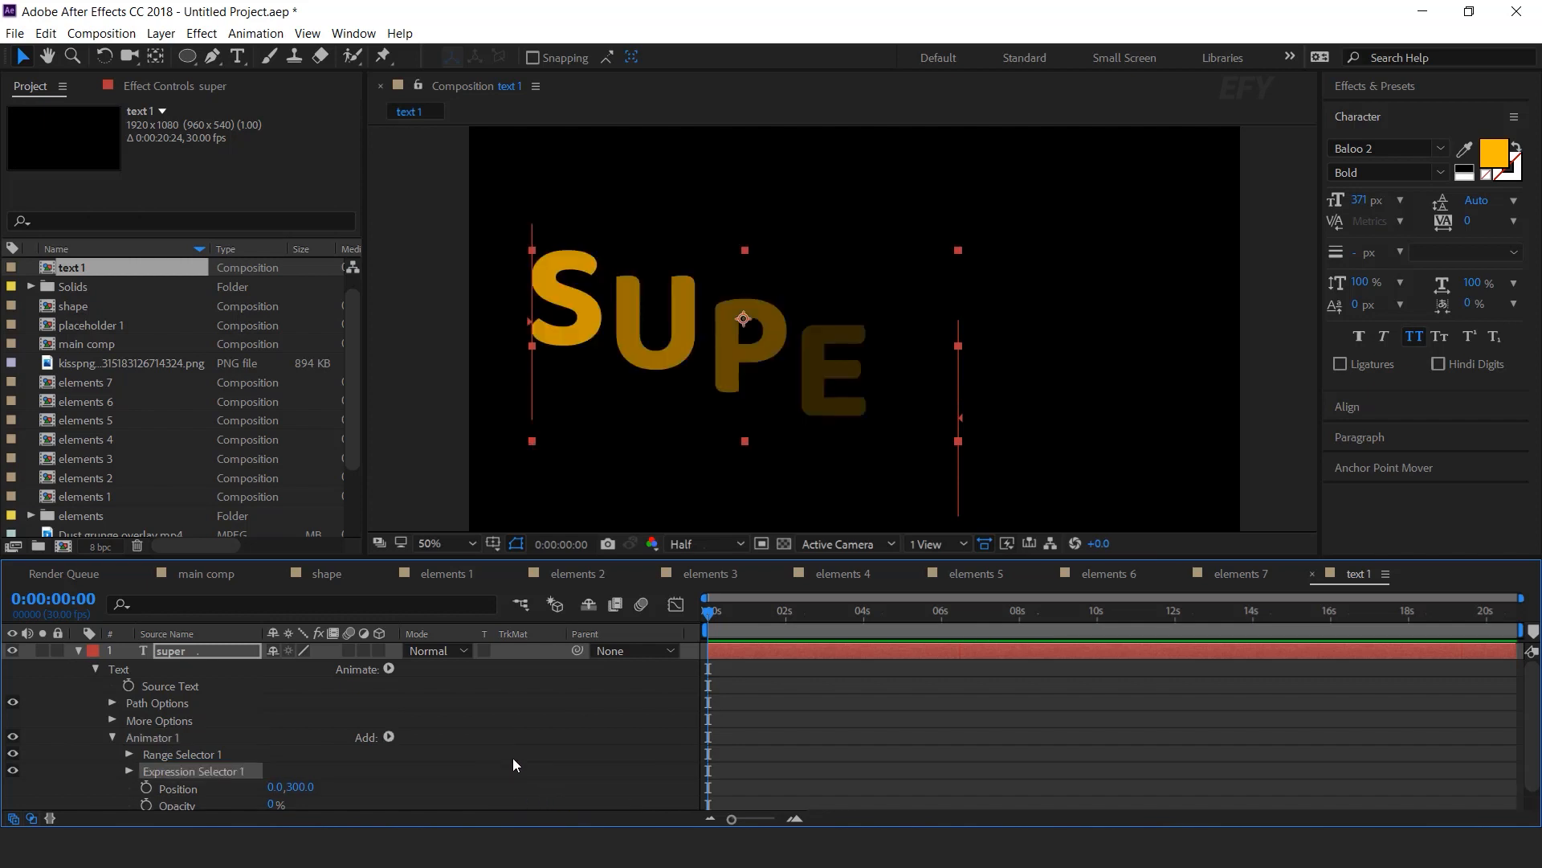
Change Range Selector 1's advanced Shape option to Ramp Up
scroll(514, 709, down, 1)
click(197, 731)
click(126, 732)
scroll(138, 752, down, 3)
click(146, 750)
scroll(143, 750, down, 6)
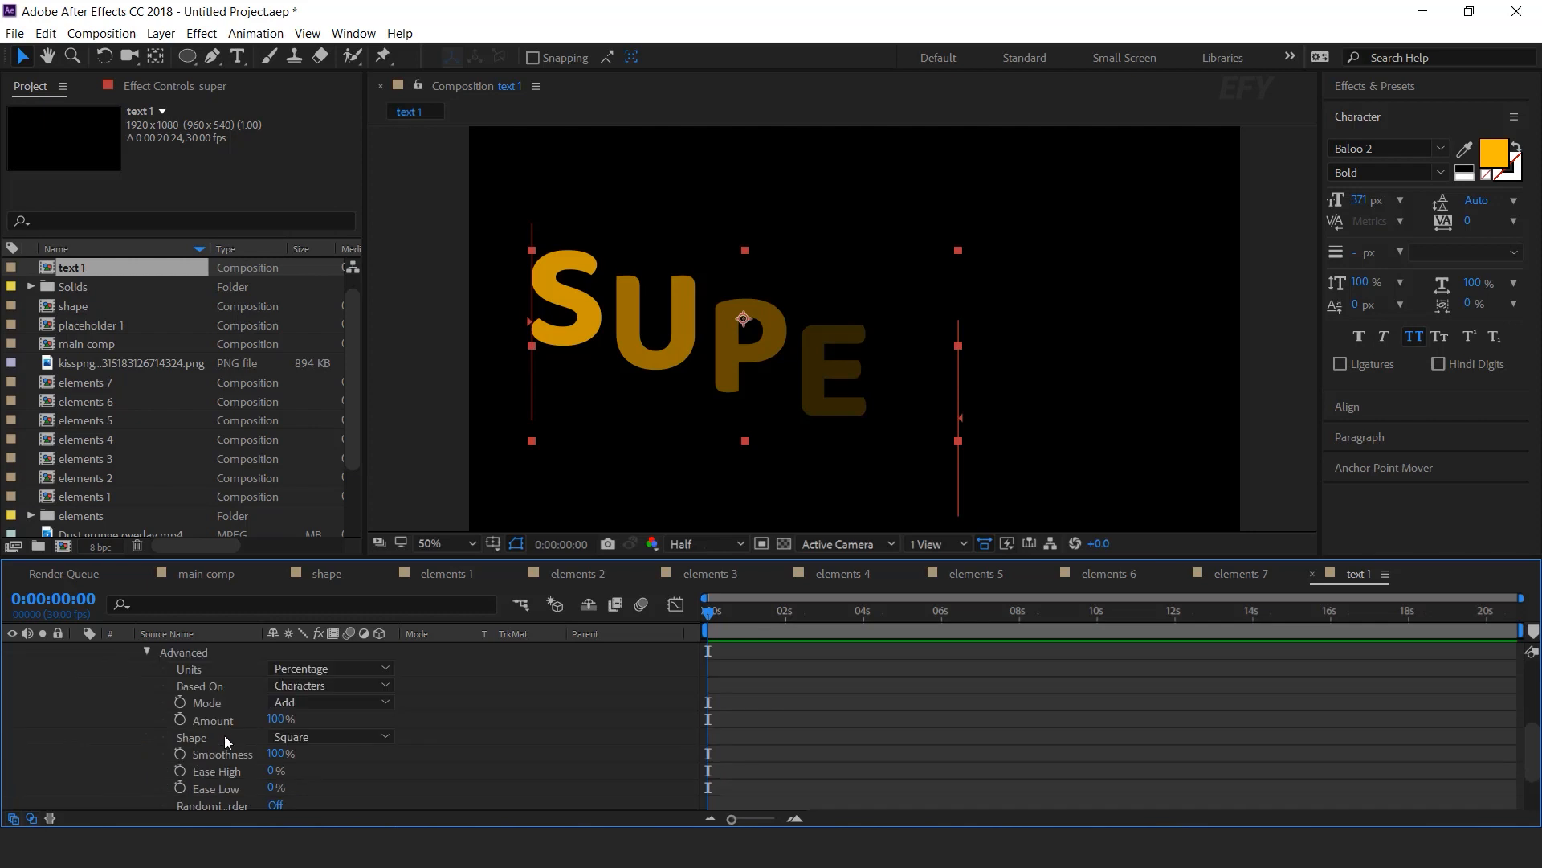
click(306, 736)
click(329, 640)
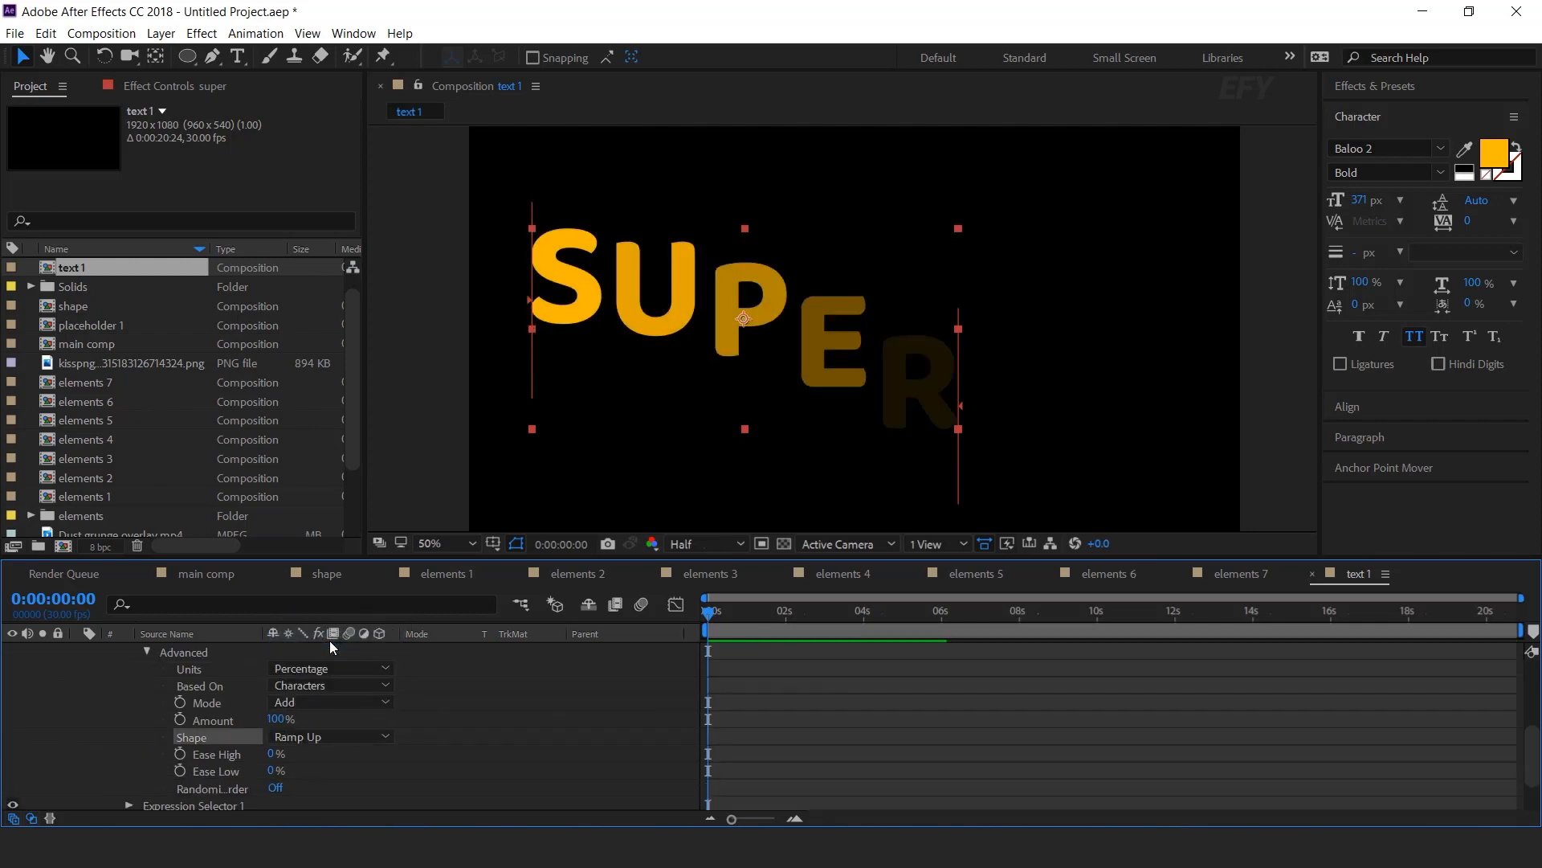
Reveal Expression Selector 1's properties, then copy the entire script from delay script.txt in Notepad and return to After Effects
scroll(196, 751, up, 6)
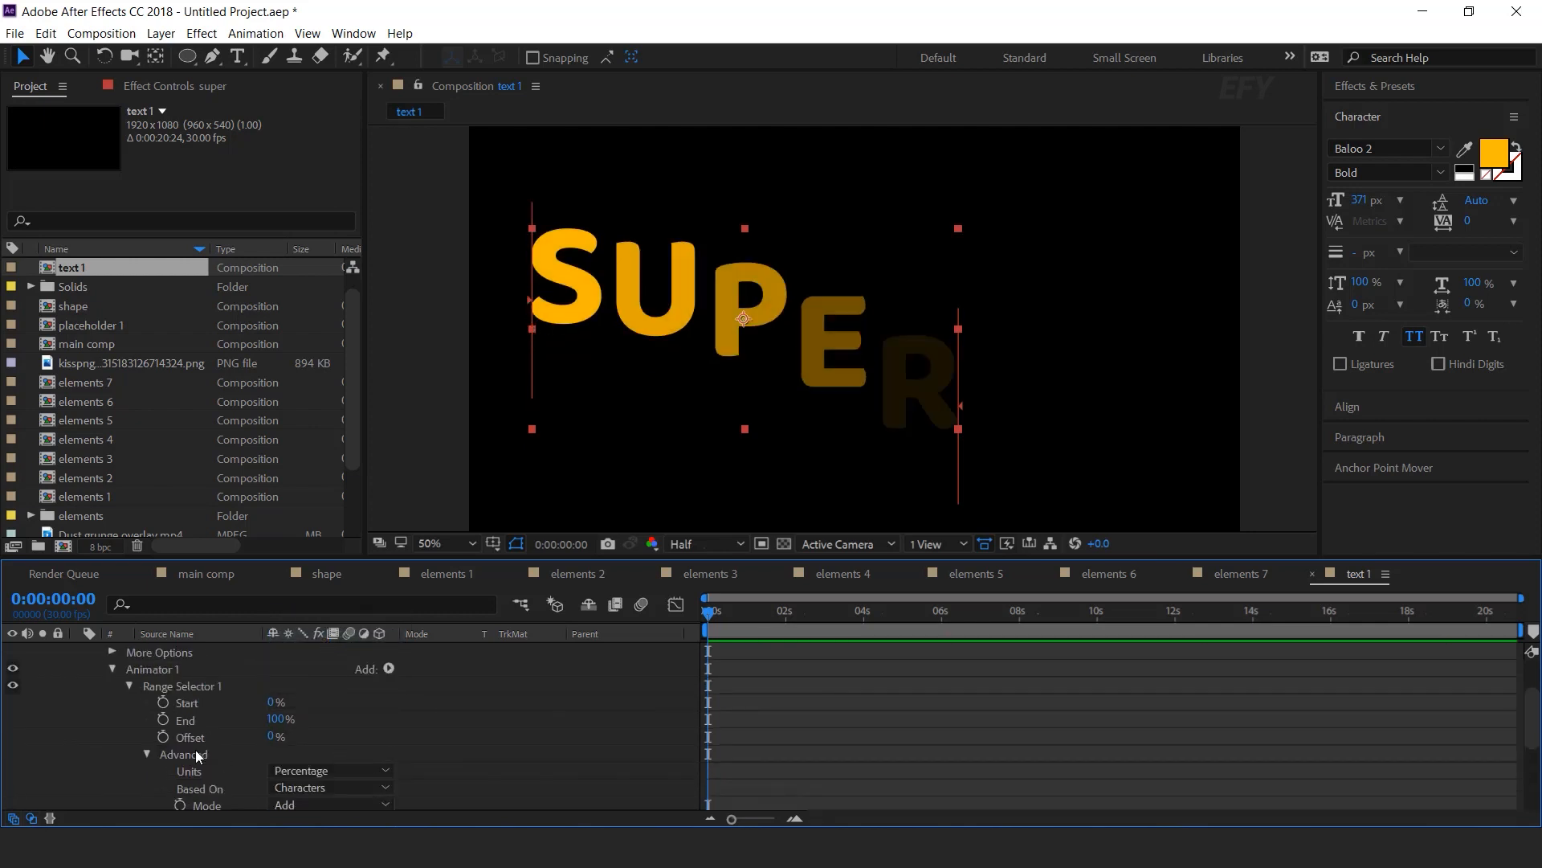
click(129, 686)
click(130, 750)
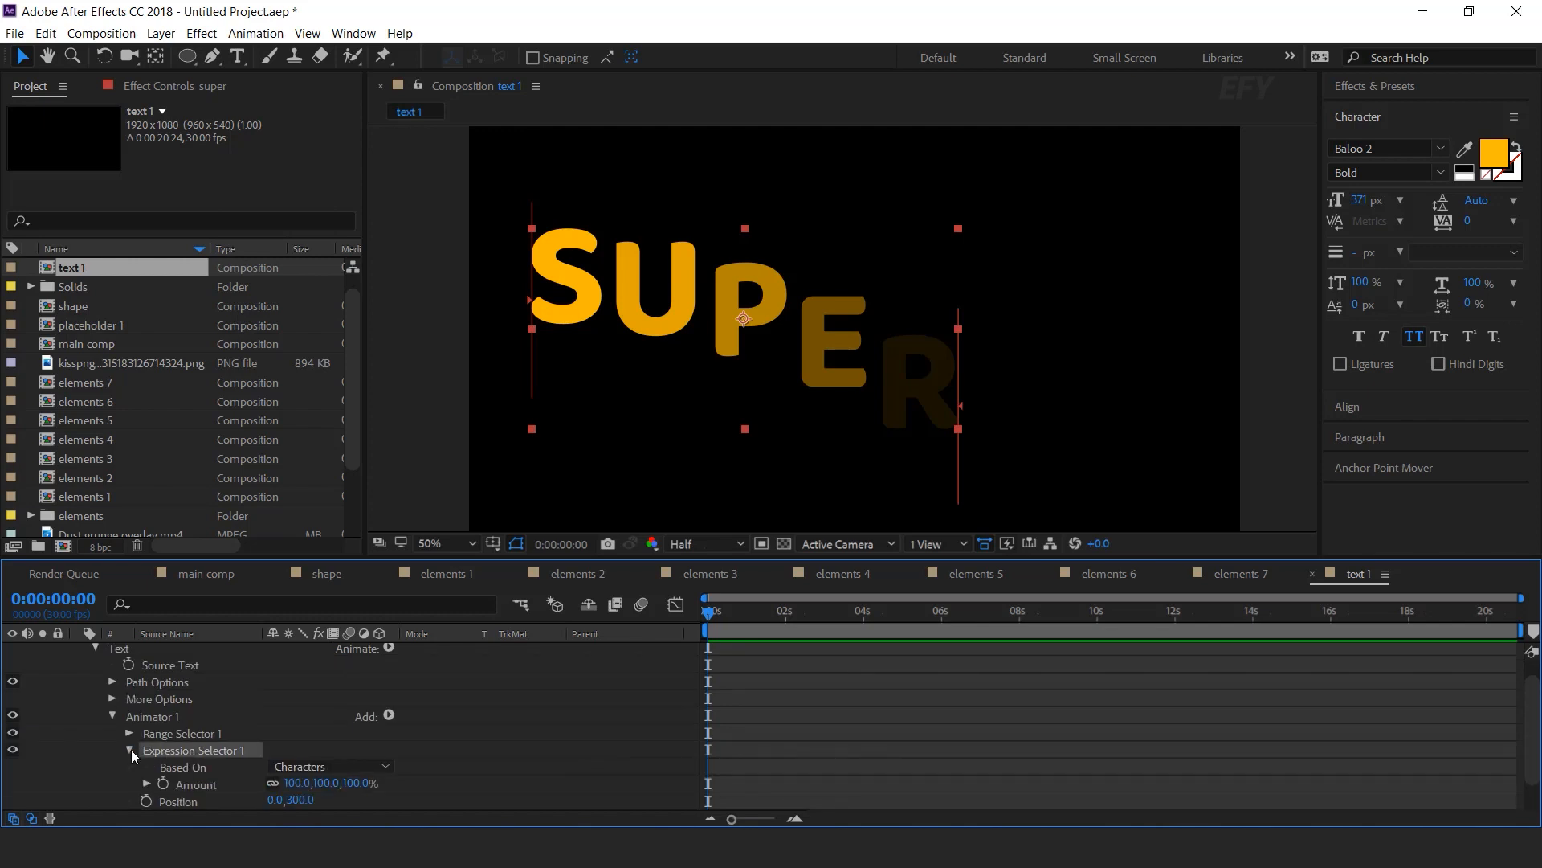
scroll(413, 755, down, 2)
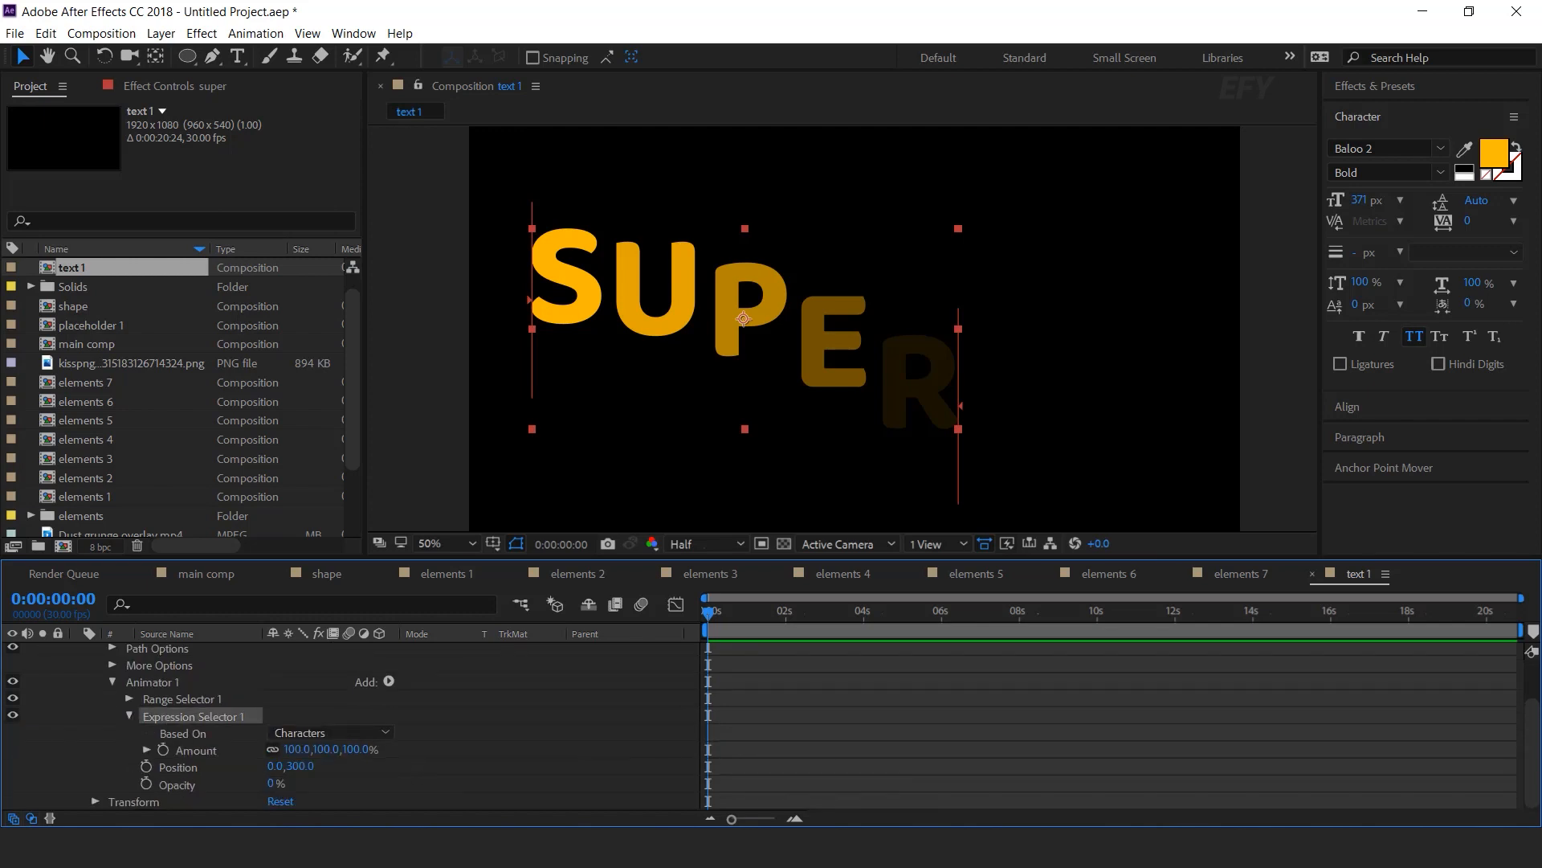
key(alt+Tab)
key(ctrl+a)
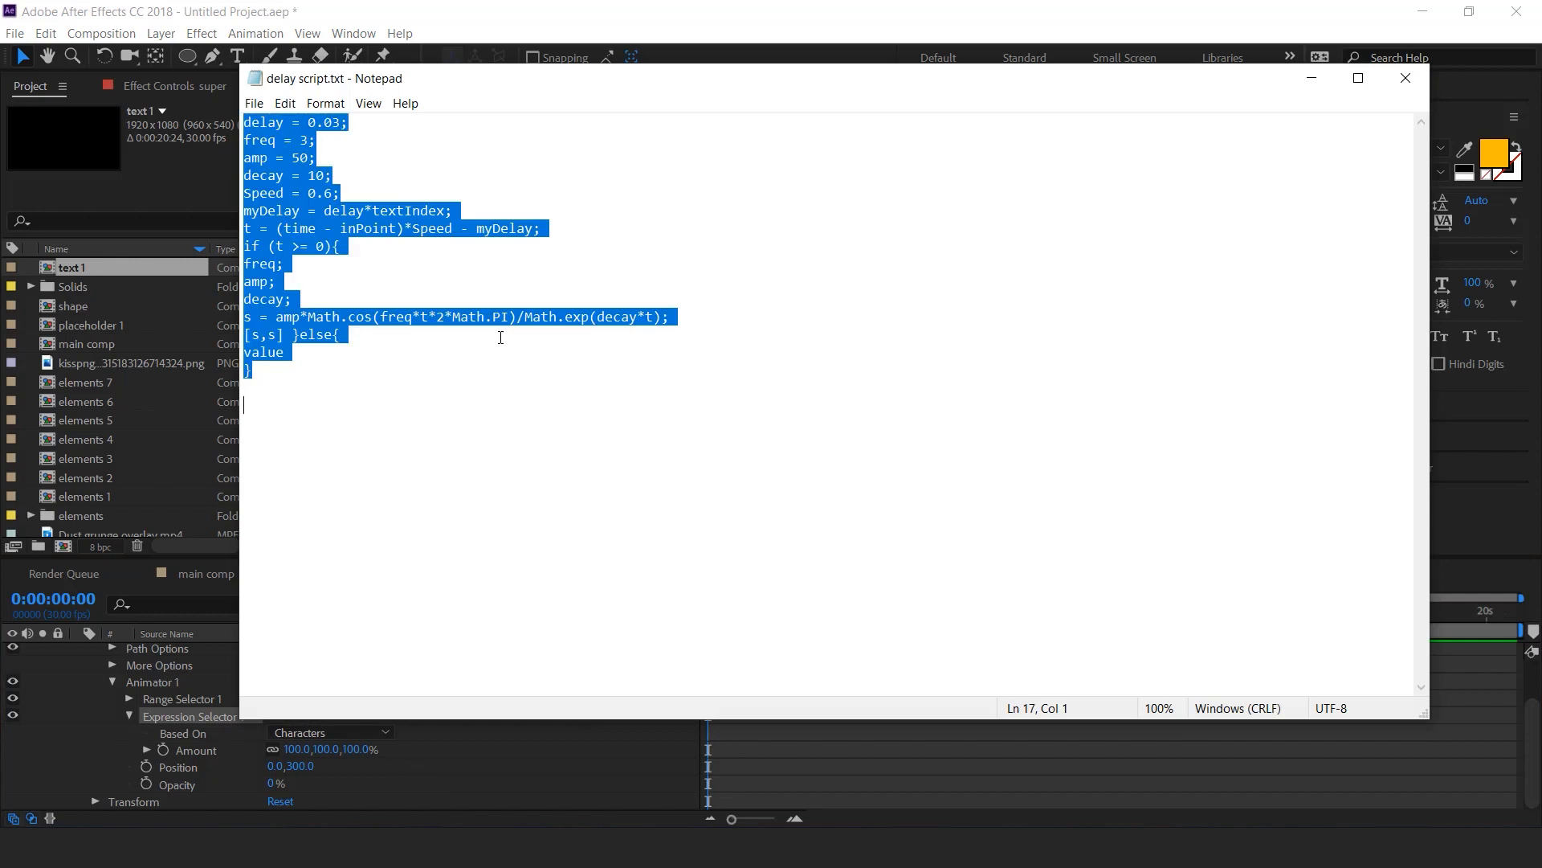
click(1312, 78)
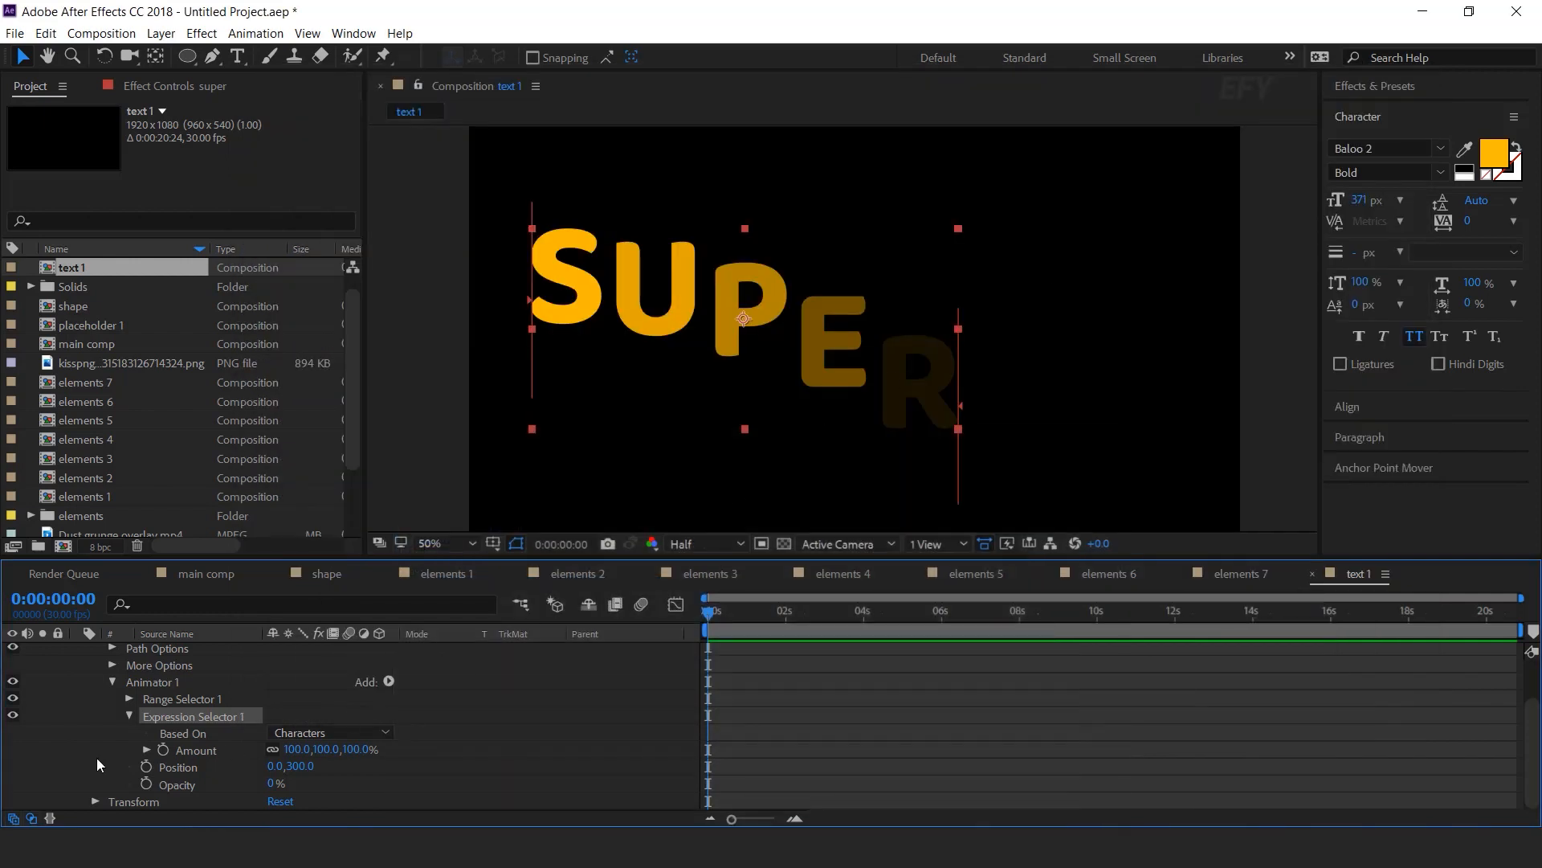
Paste the copied delay script as an expression on Expression Selector 1's Amount and preview the text animation
alt+click(163, 756)
key(ctrl+v)
click(836, 707)
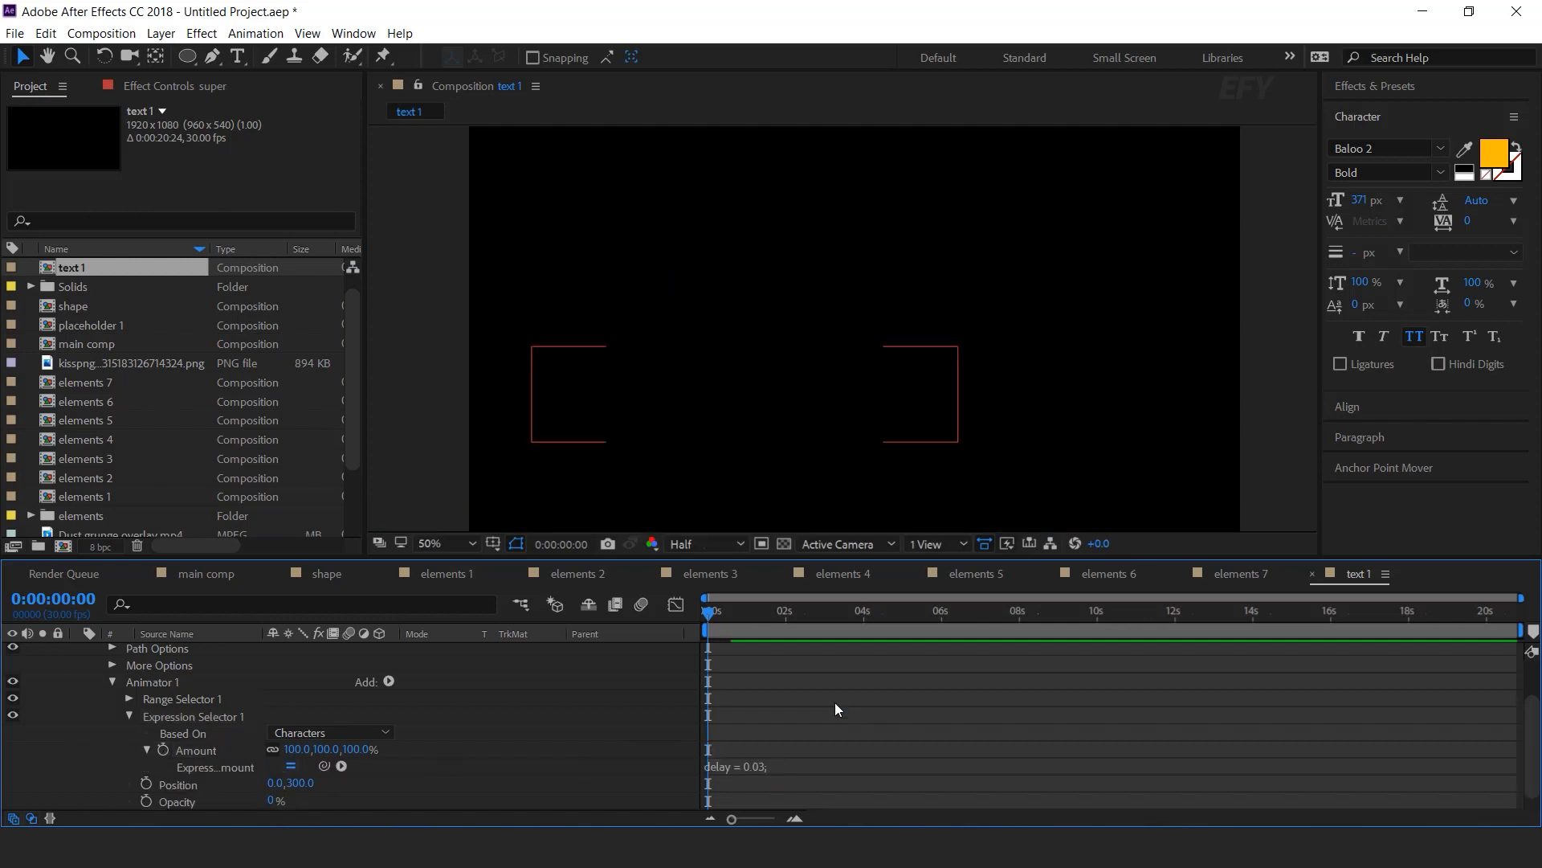
key(space)
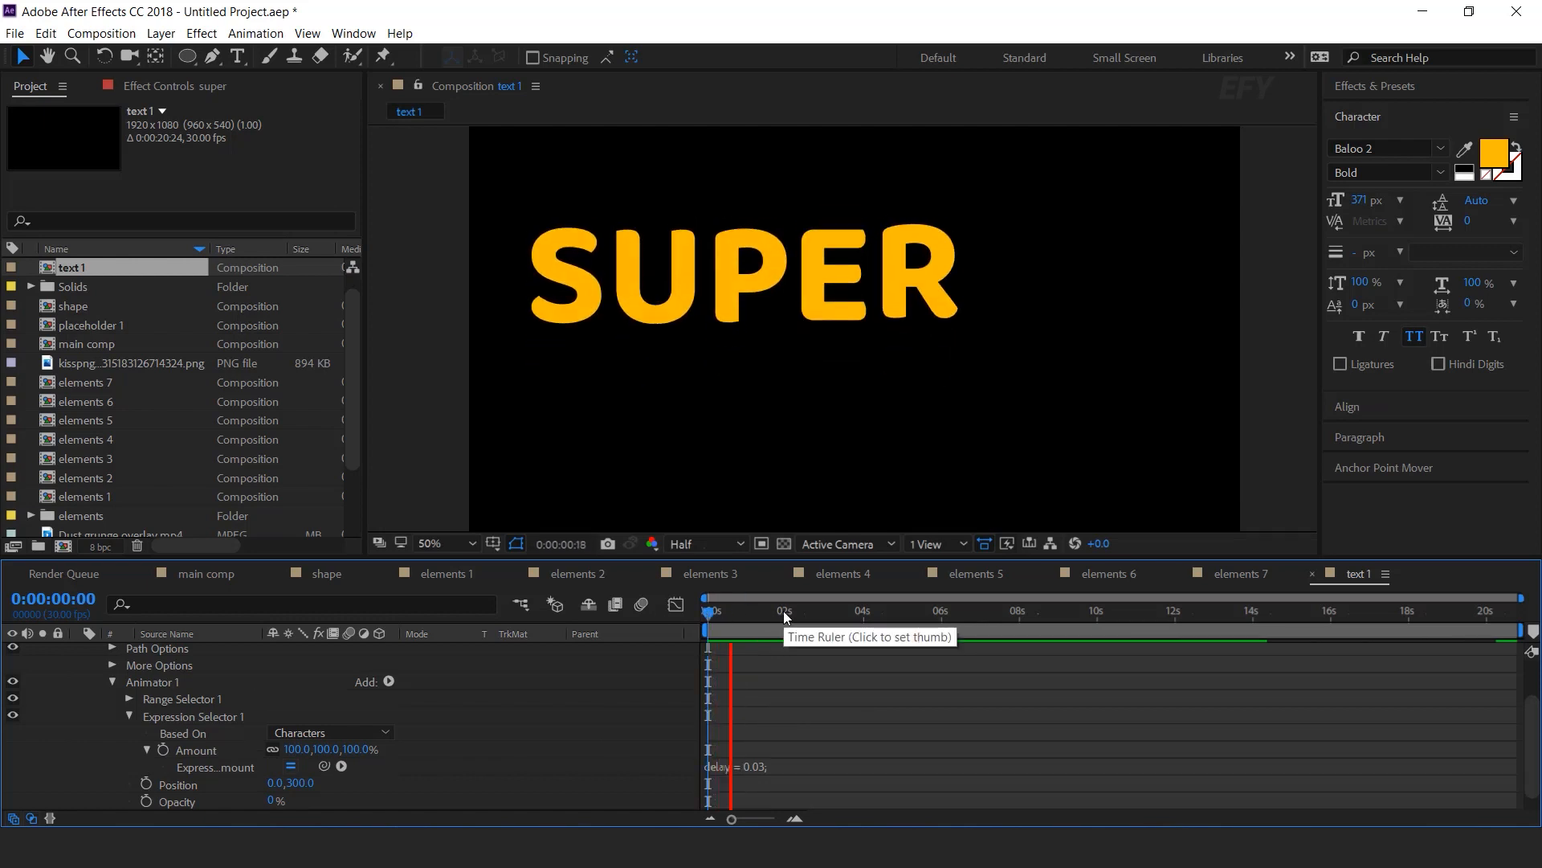
key(space)
Duplicate the super layer, move the copy directly beneath the original and change its text to "fast food"
scroll(359, 759, up, 2)
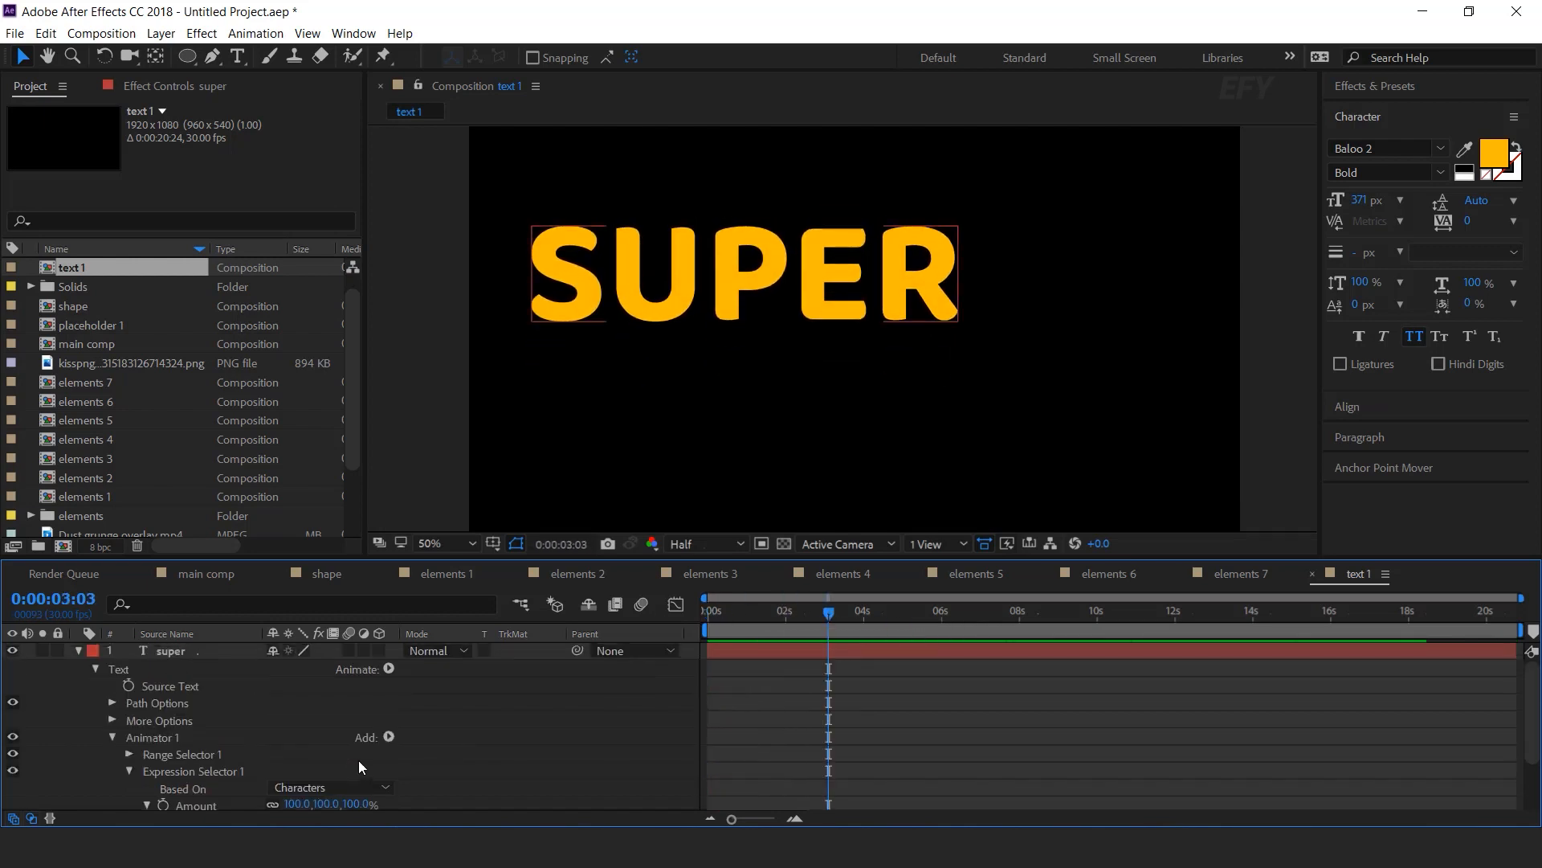
click(78, 651)
click(196, 649)
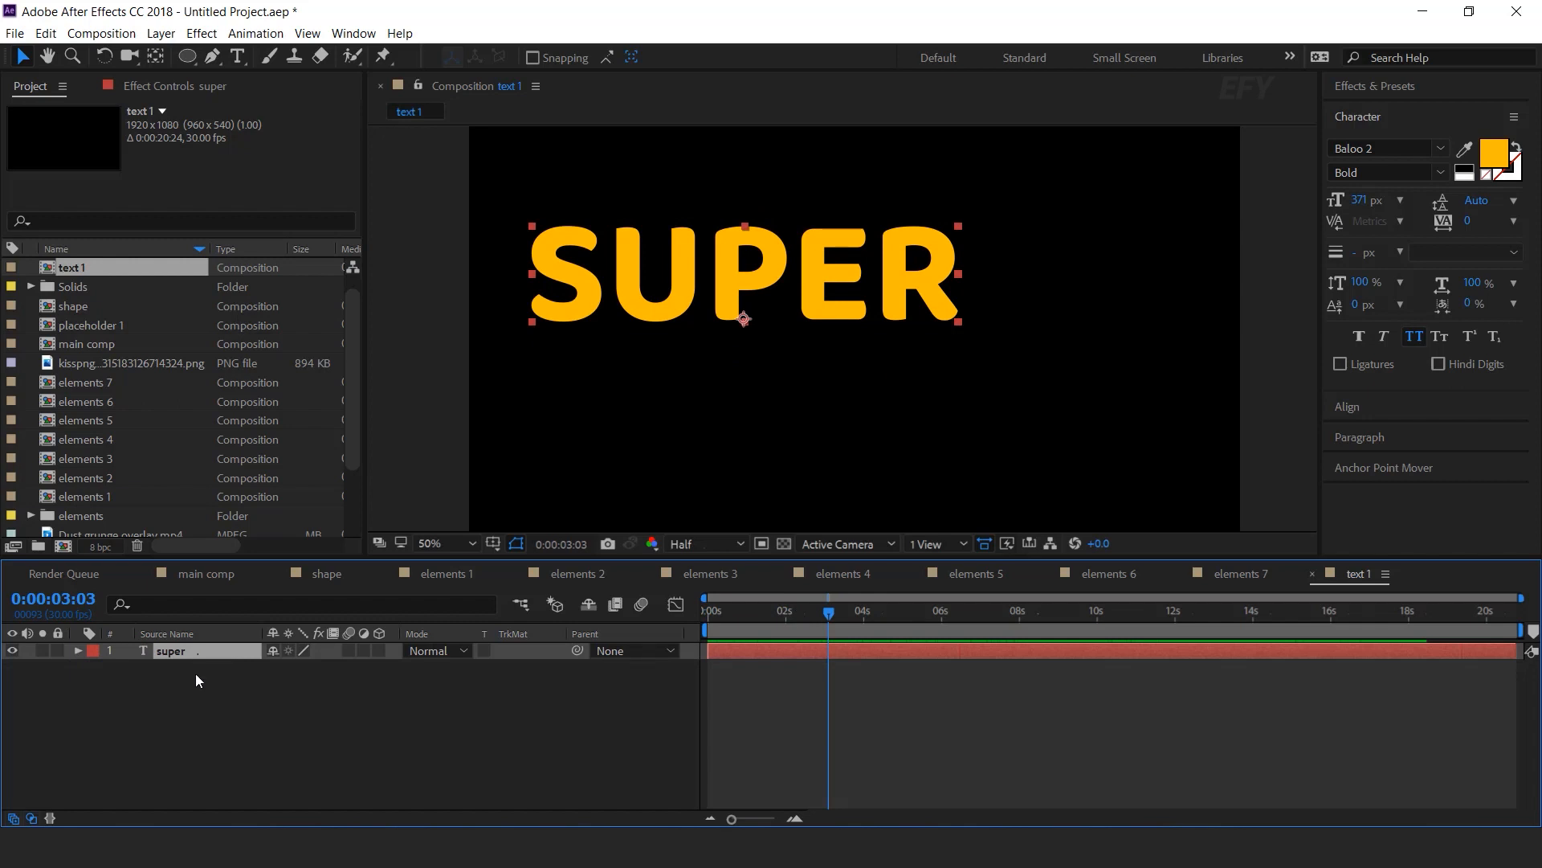
key(ctrl+d)
drag(731, 261, 731, 374)
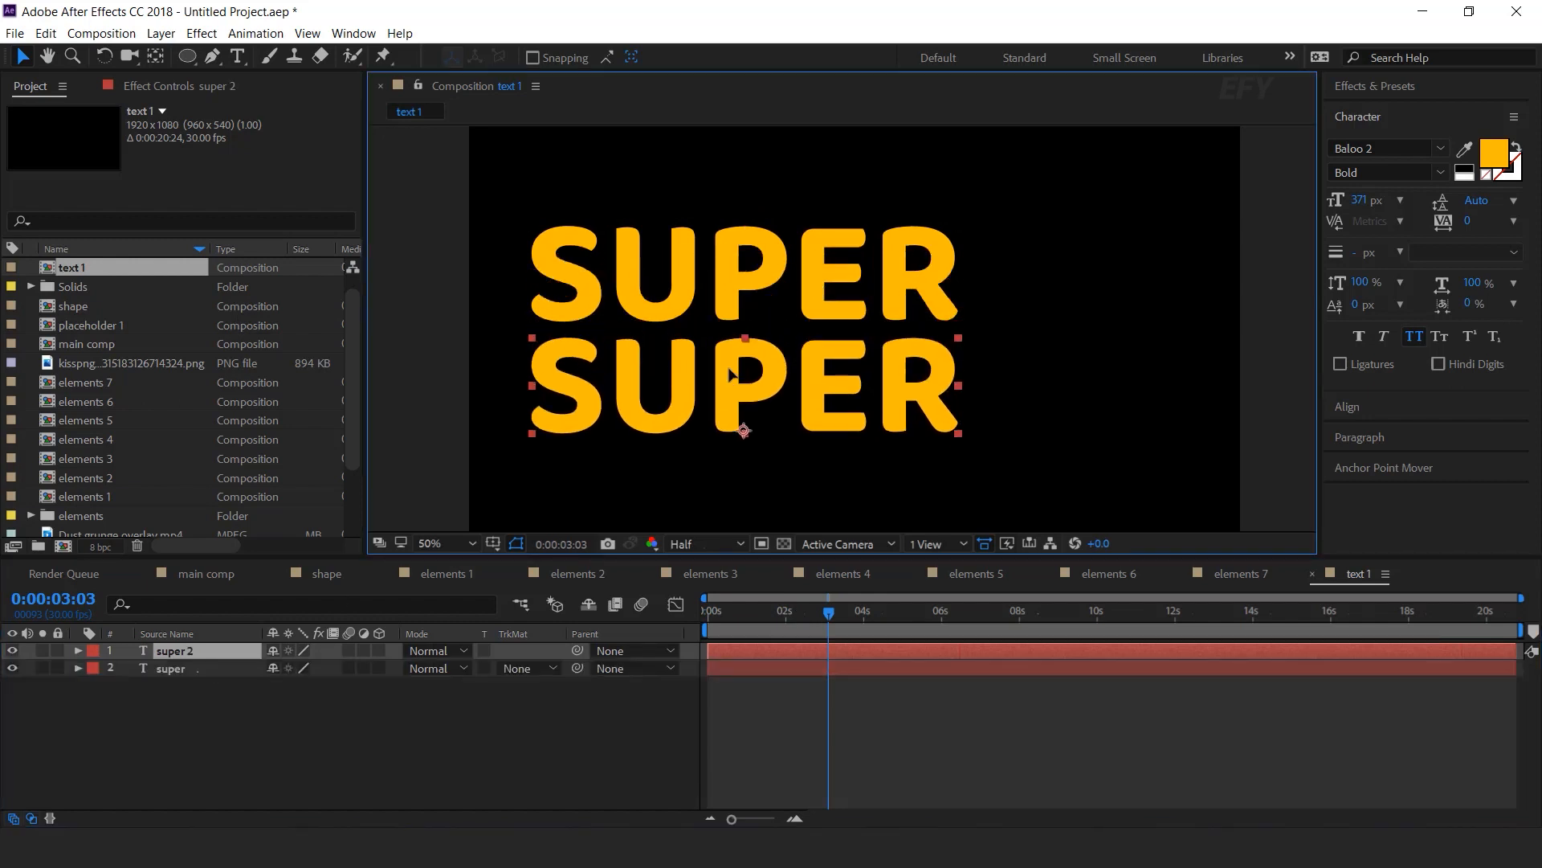
double_click(729, 371)
text(fast f)
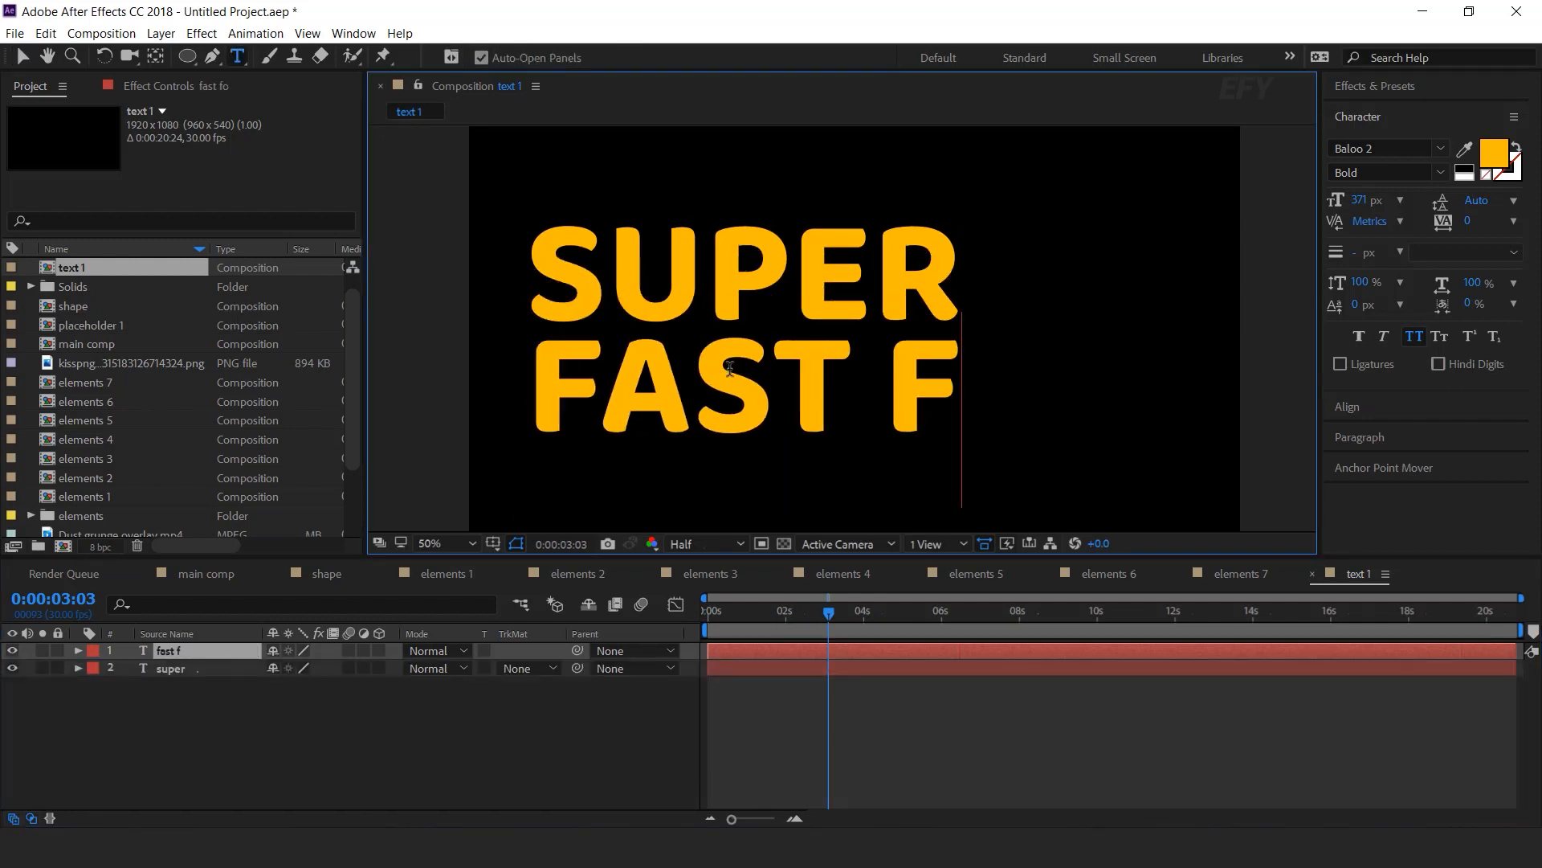
text(ood)
click(23, 56)
Reduce the FAST FOOD text's font size and align the line under the word SUPER
drag(1366, 201, 1270, 201)
drag(894, 401, 914, 375)
drag(1360, 200, 1348, 199)
drag(885, 391, 876, 388)
Give the FAST FOOD text a white fill and a 222 px font size, and move its layer below super
click(1494, 153)
click(42, 131)
click(480, 135)
drag(1362, 200, 1352, 200)
drag(196, 654, 186, 677)
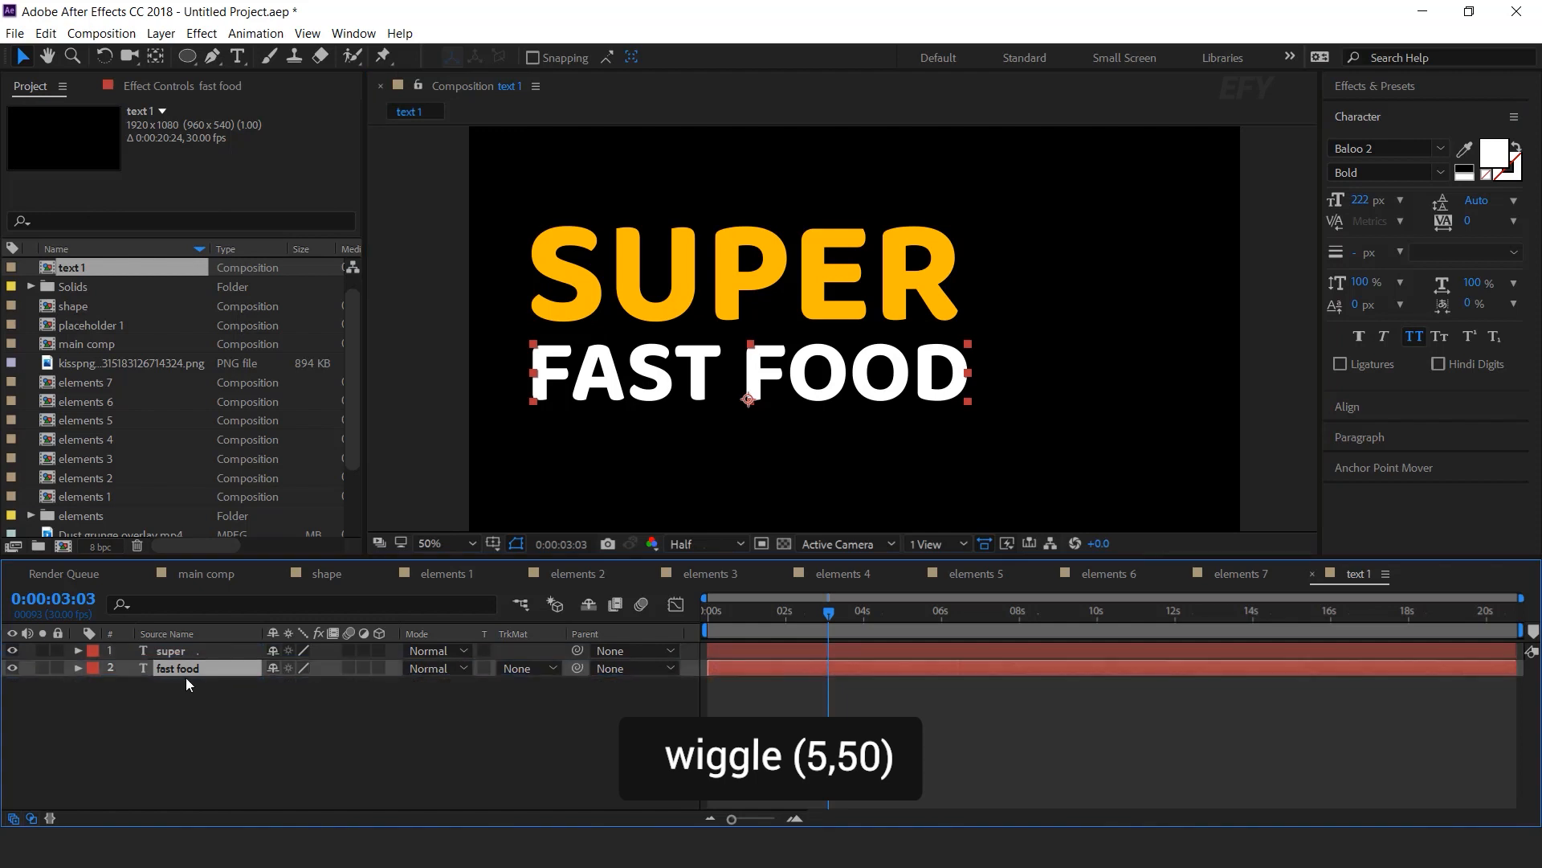
Duplicate the fast food layer and give the lower copy no fill and a yellow FFBC00 stroke sampled from SUPER
key(ctrl+d)
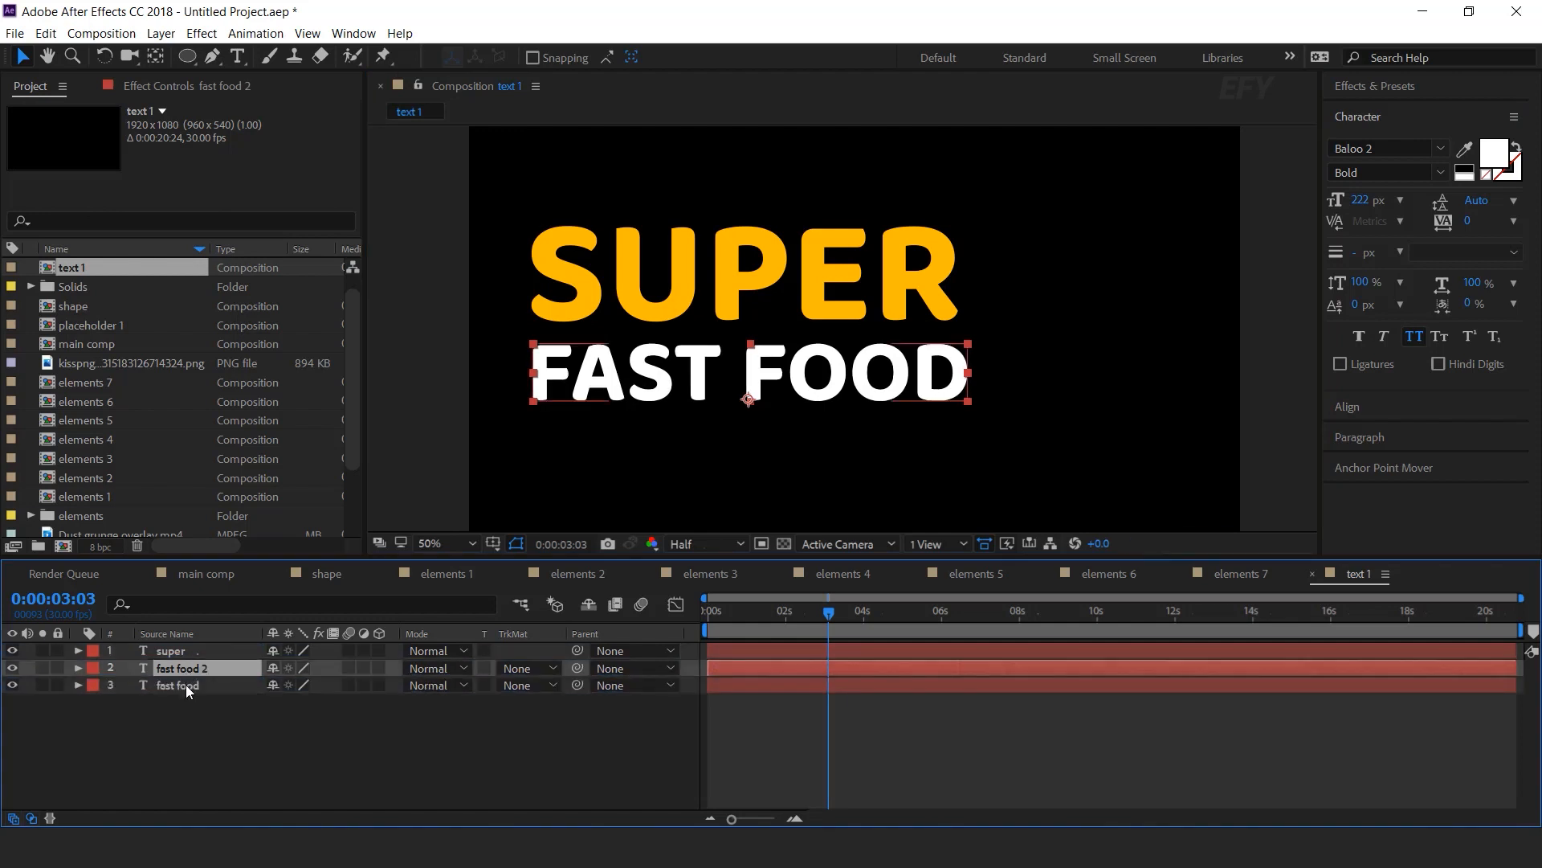
click(185, 687)
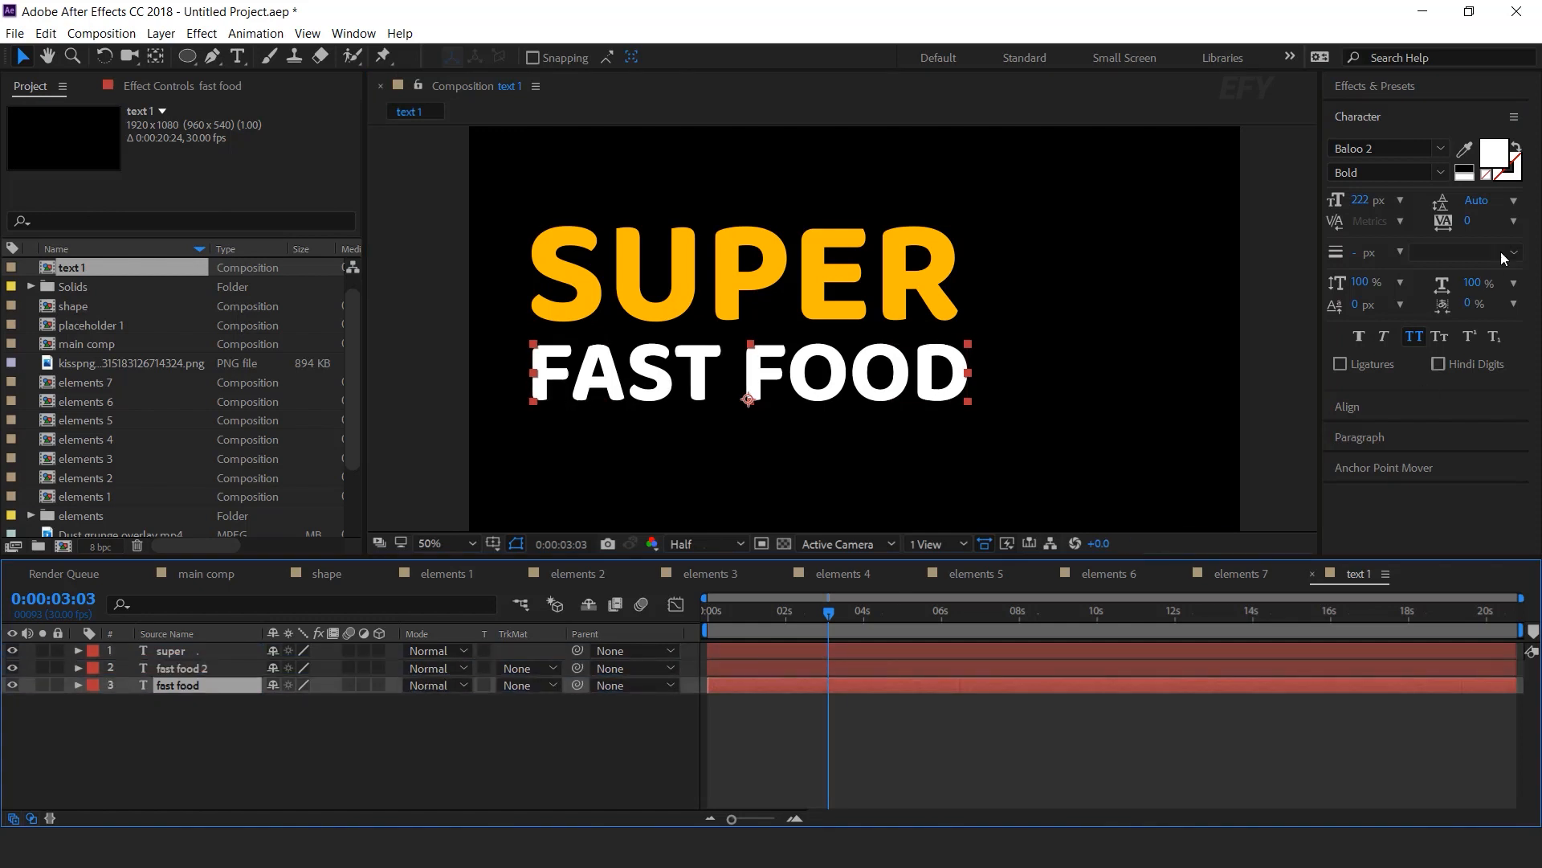
click(1514, 151)
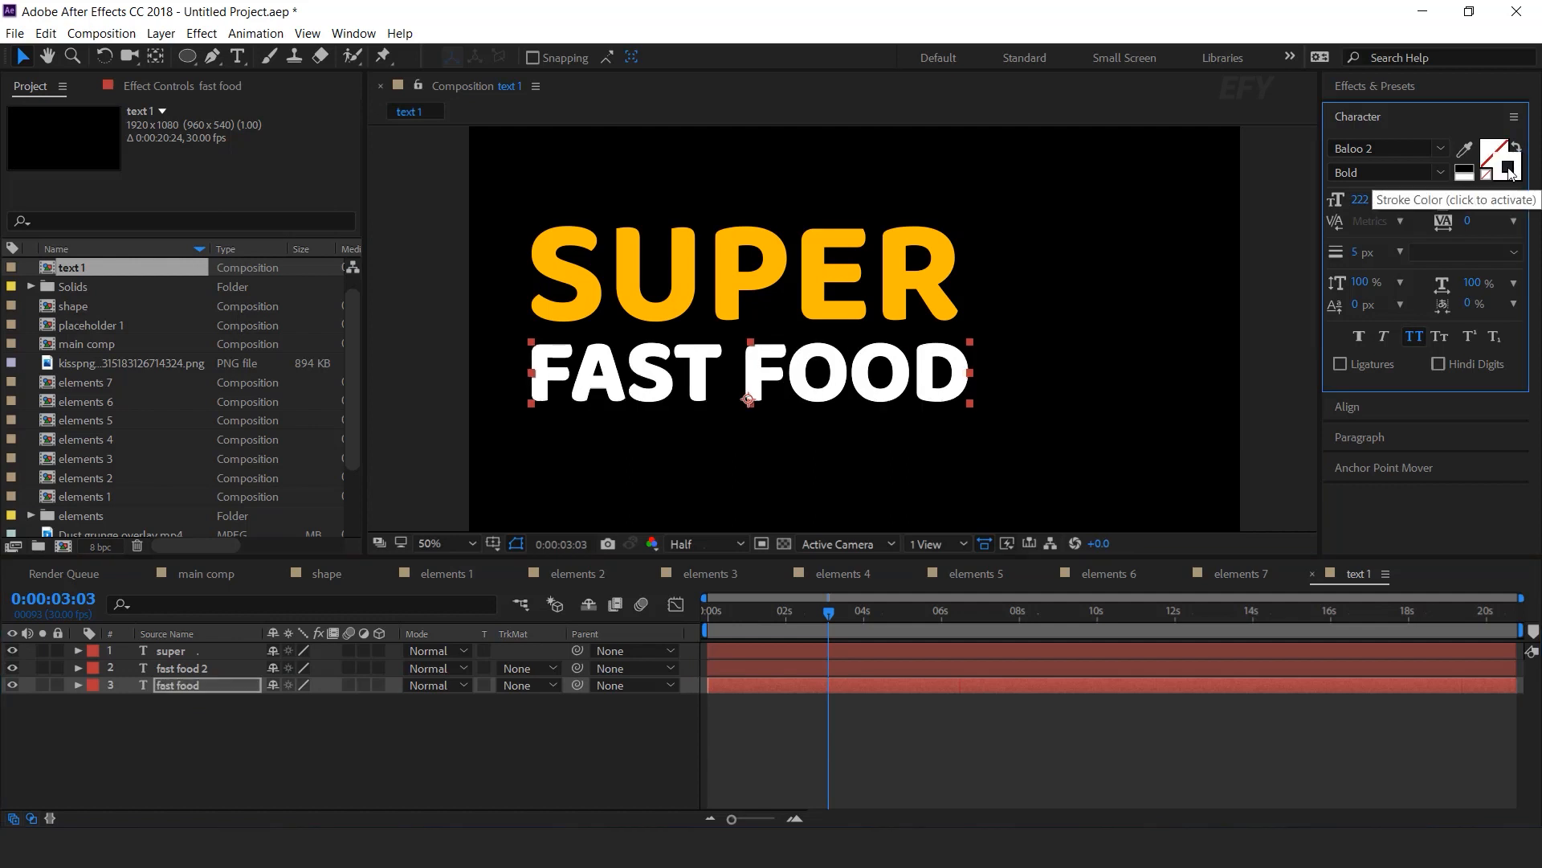
click(1504, 182)
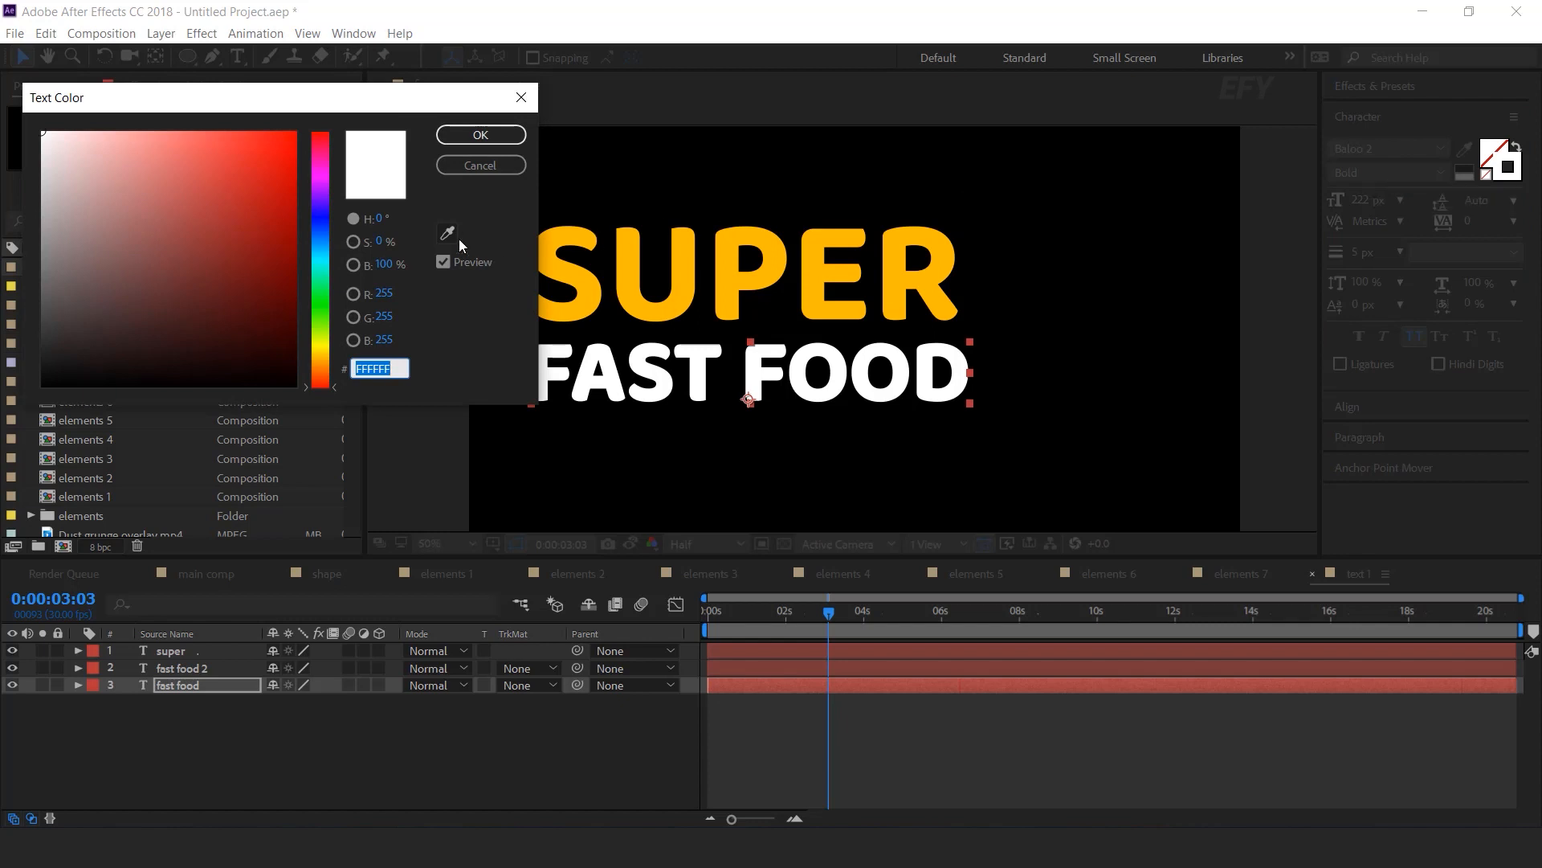
click(448, 233)
click(585, 294)
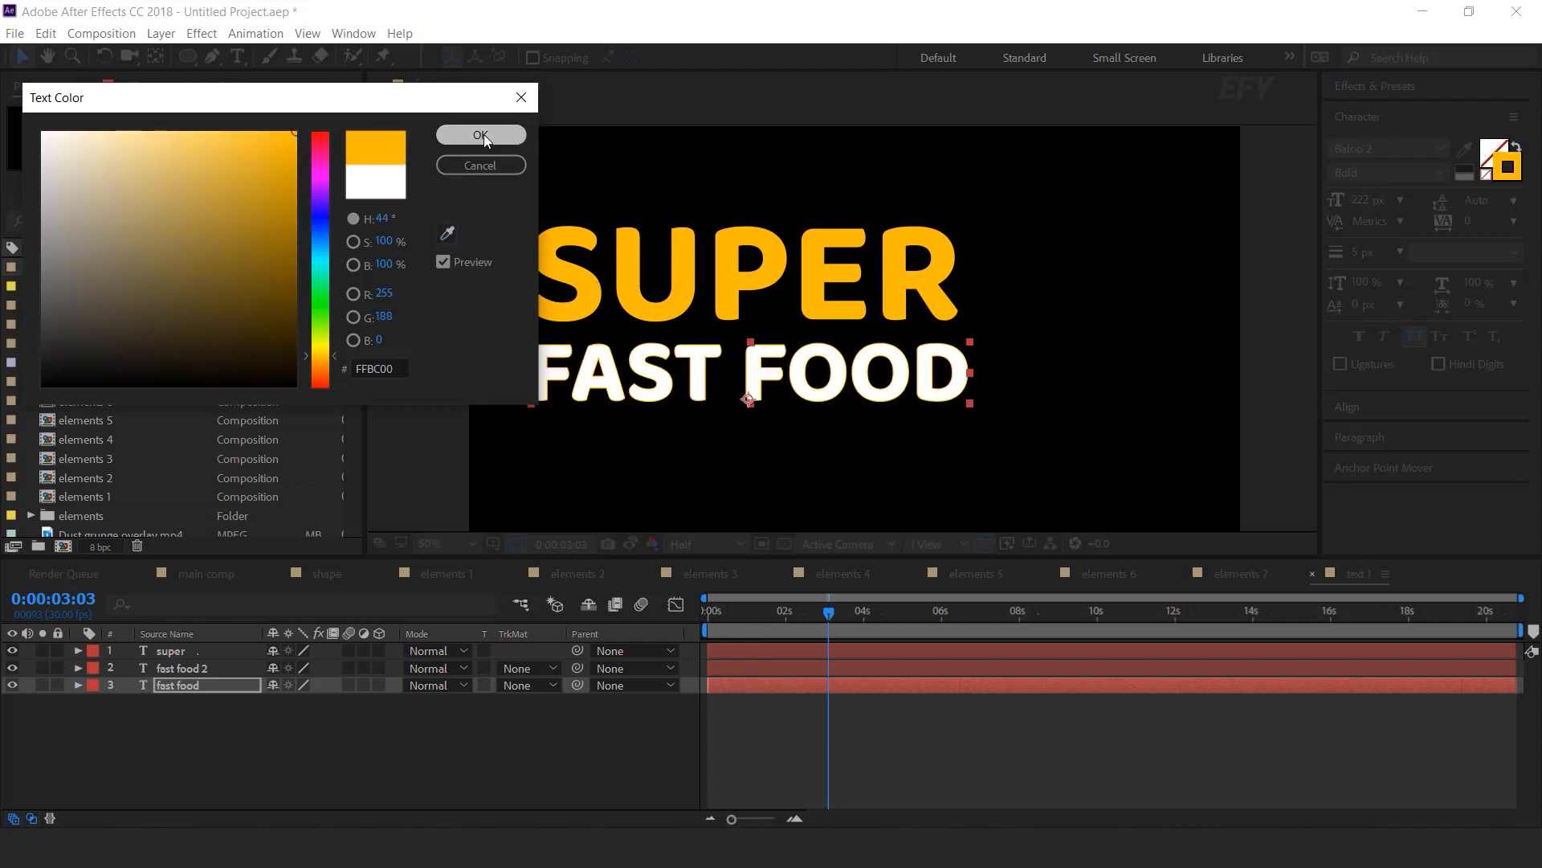
click(482, 135)
Offset the outlined fast food layer by setting its Position to 710, 696
click(199, 689)
key(p)
drag(278, 701, 295, 702)
click(355, 734)
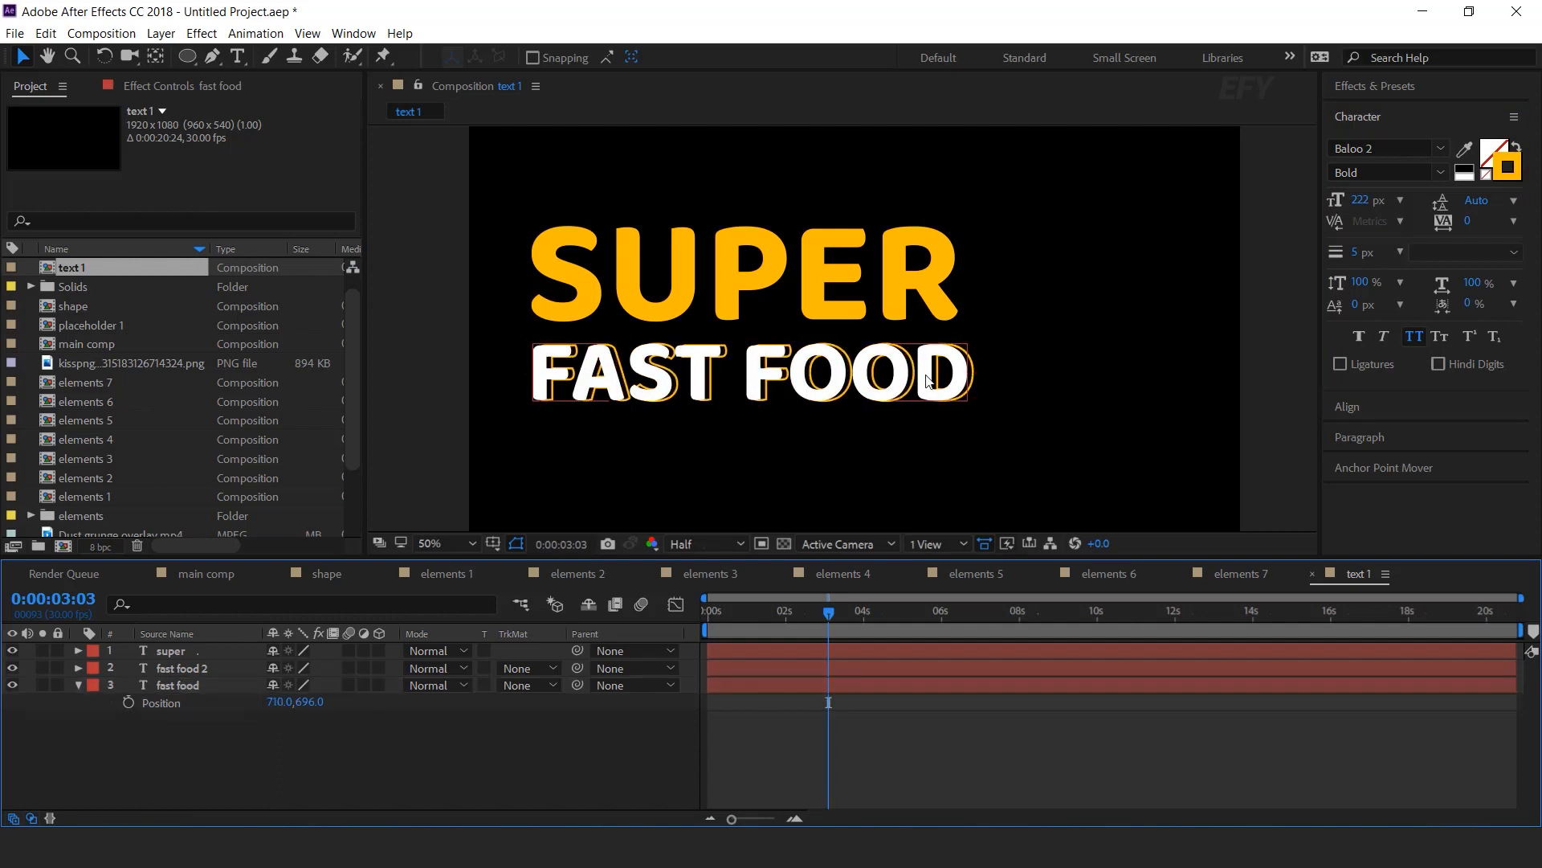
Stagger the two fast food layers to start a few frames after super, the outlined copy last, and preview the animation
click(795, 820)
drag(872, 821, 813, 680)
key(Home)
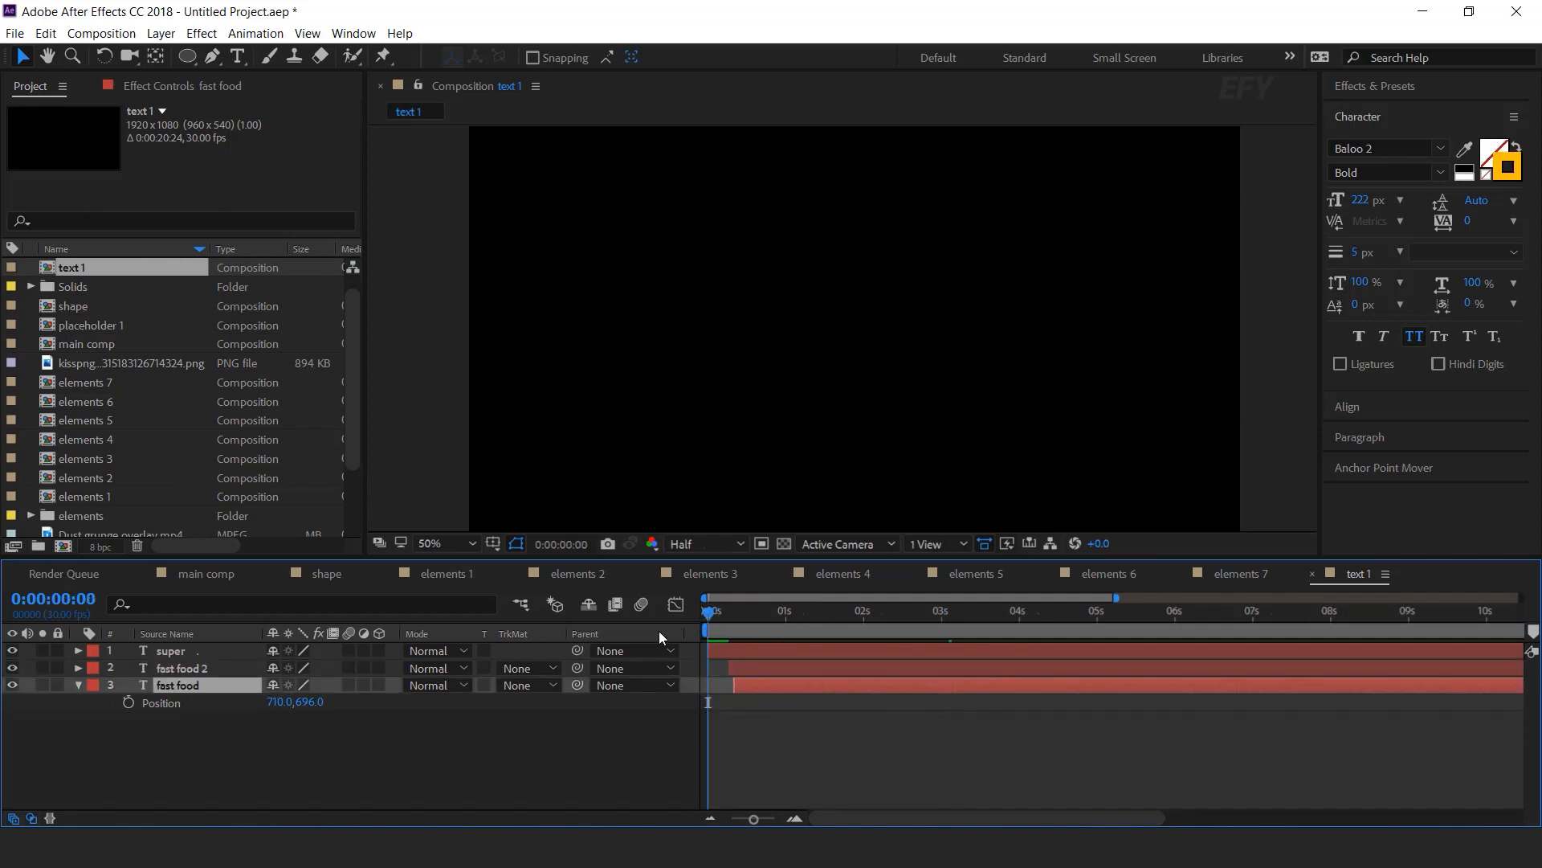
key(space)
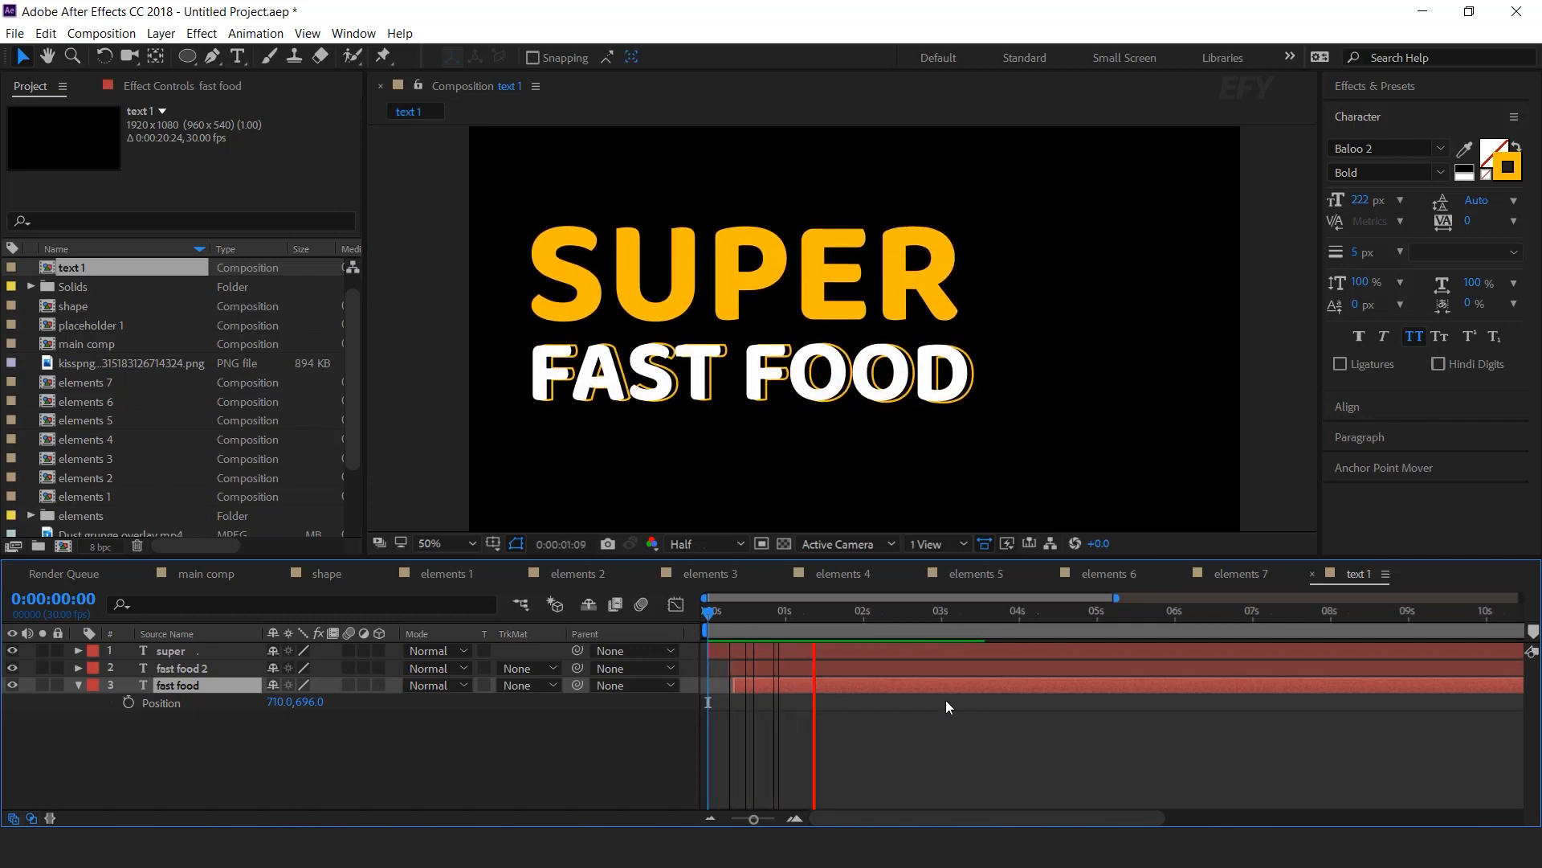
Add the text 1 composition to main comp as the topmost layer
click(200, 573)
drag(57, 270, 227, 654)
scroll(848, 327, up, 2)
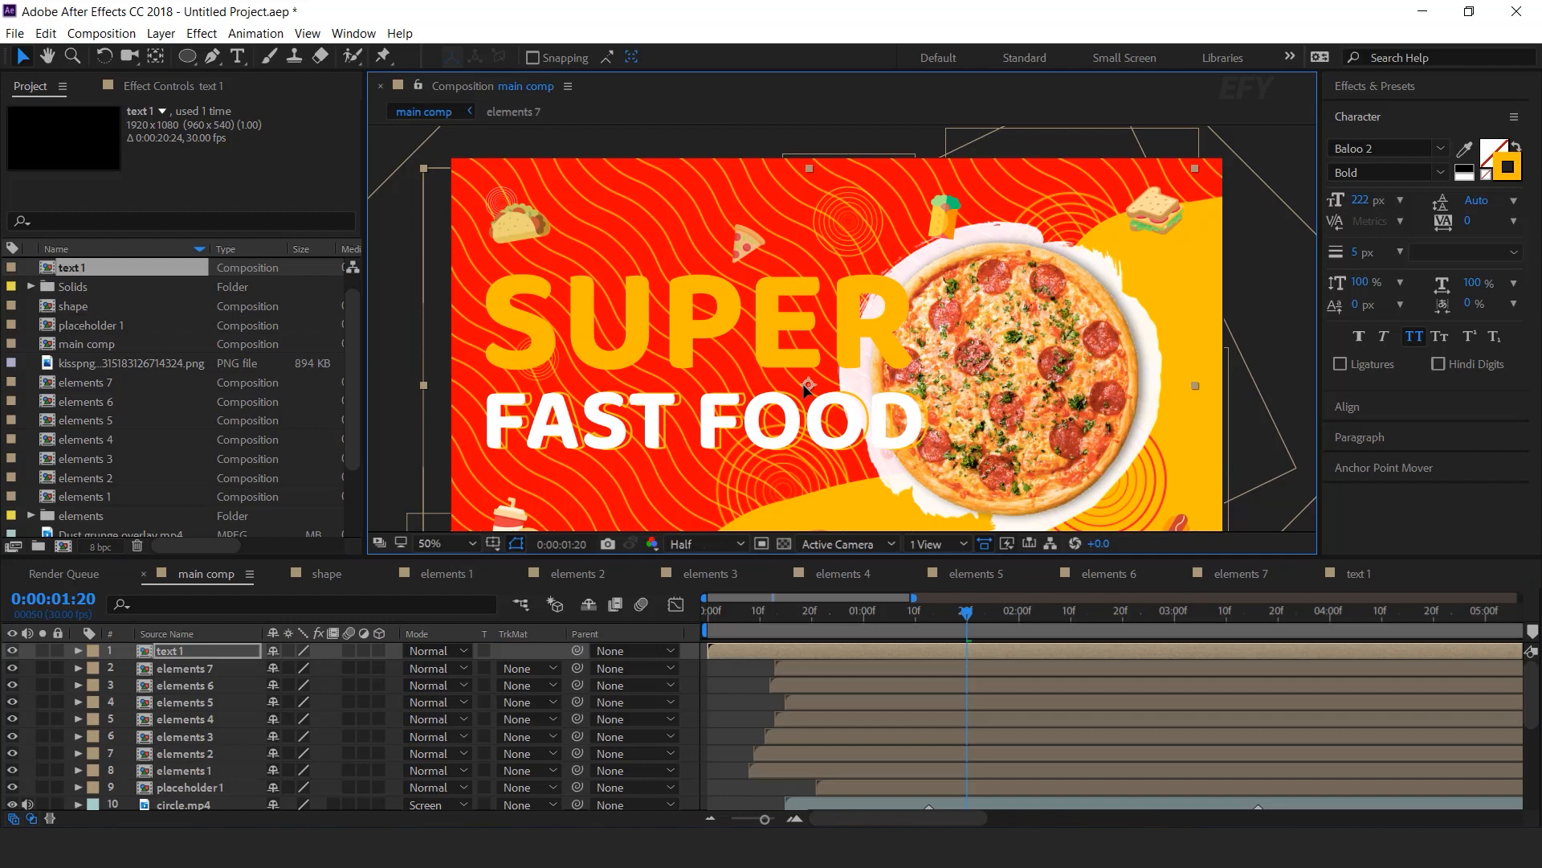
Scale the text 1 layer to 74% and move it into the free area beside the pizza
key(s)
drag(323, 669, 302, 668)
drag(810, 390, 726, 371)
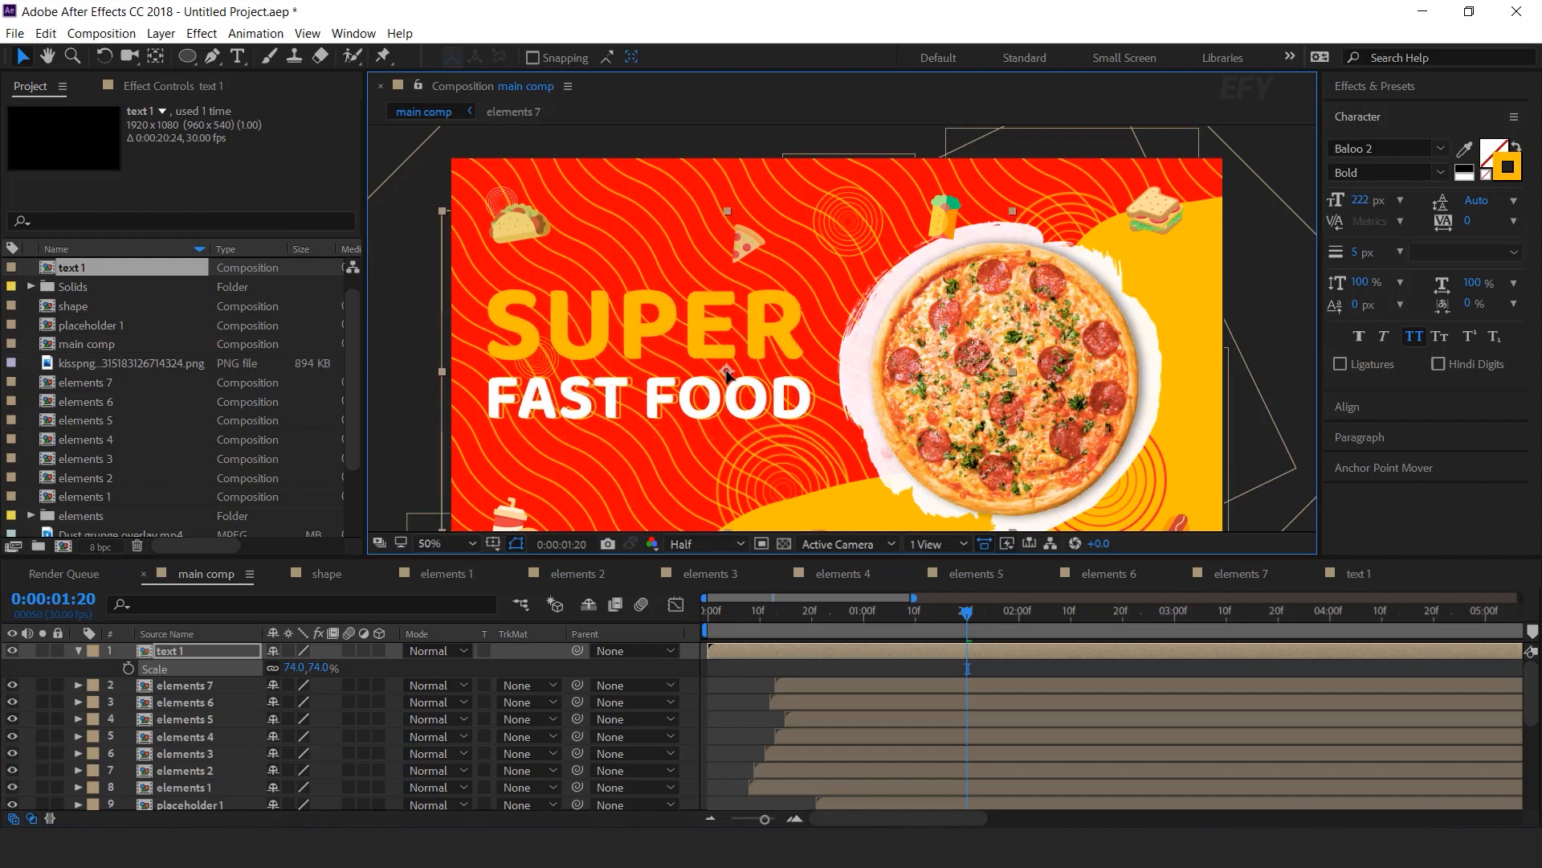
click(691, 649)
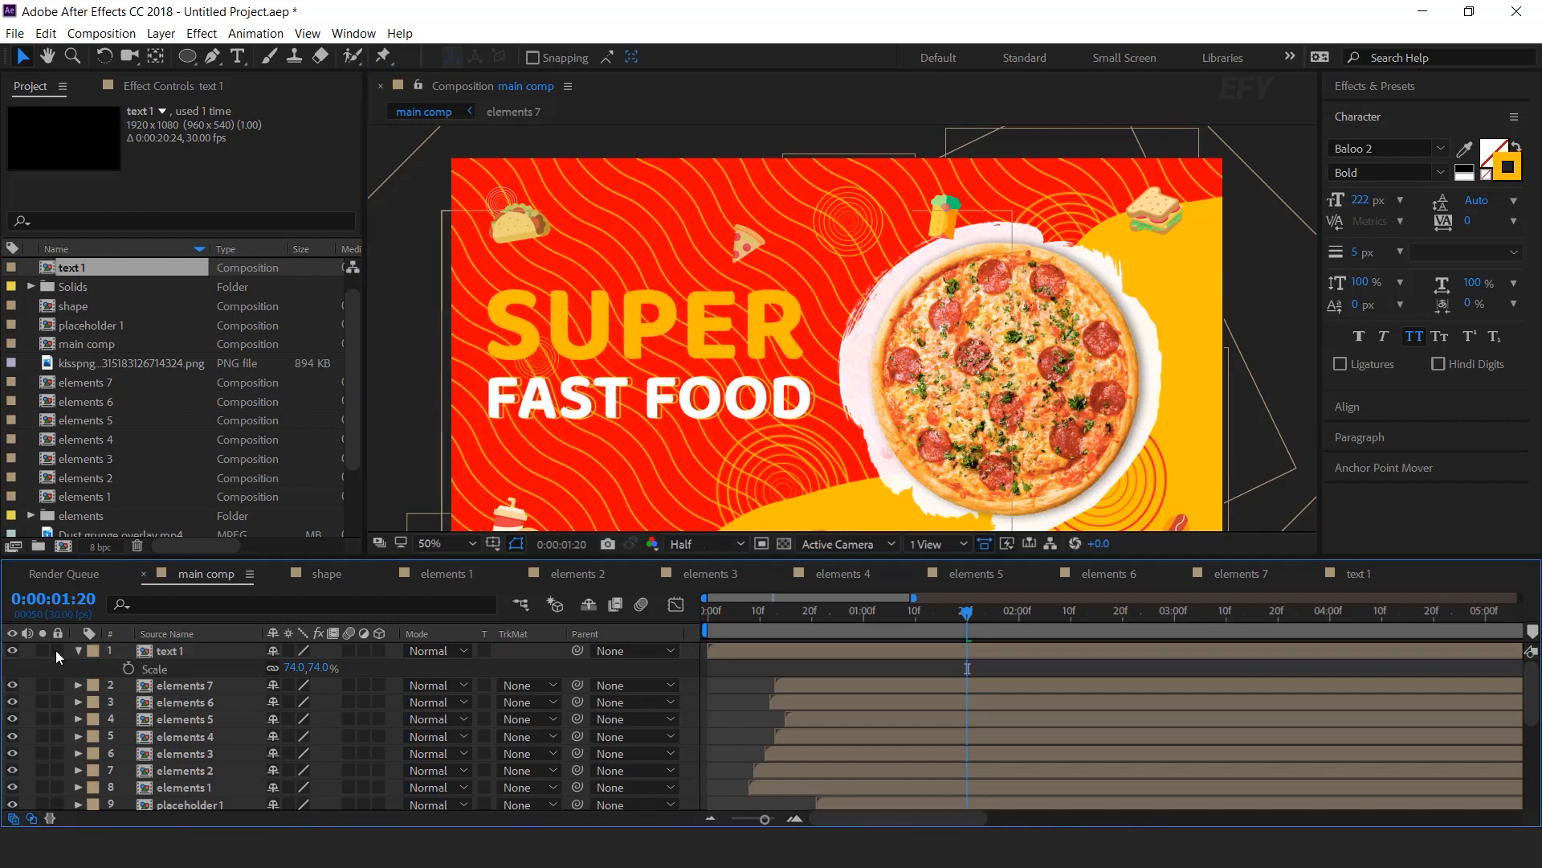
click(79, 652)
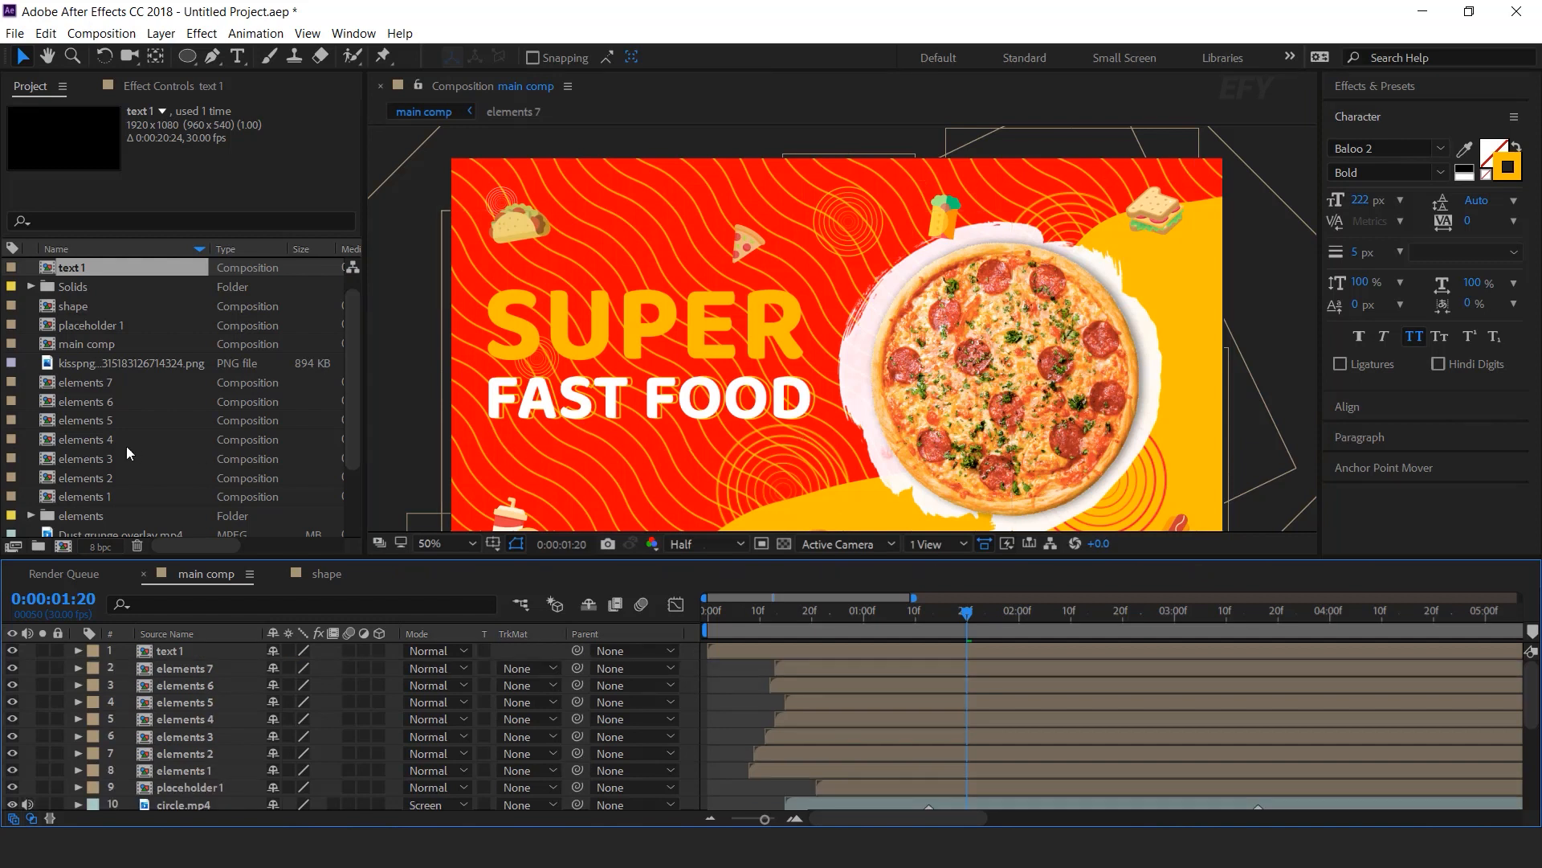
Create a new 500 x 200 px composition named button1
scroll(127, 446, down, 3)
click(104, 529)
key(ctrl+n)
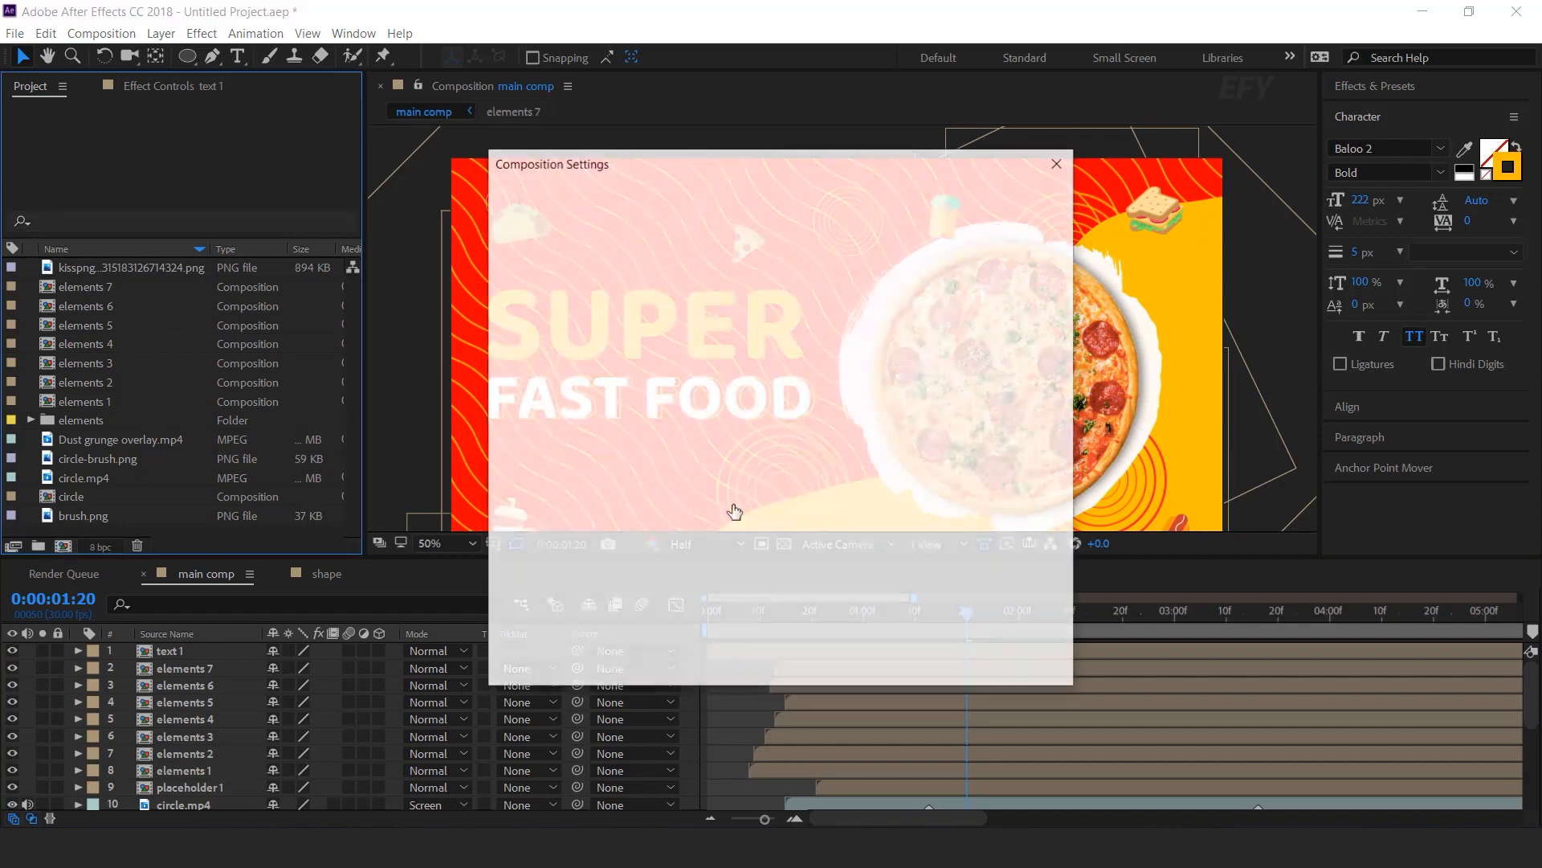
text(500)
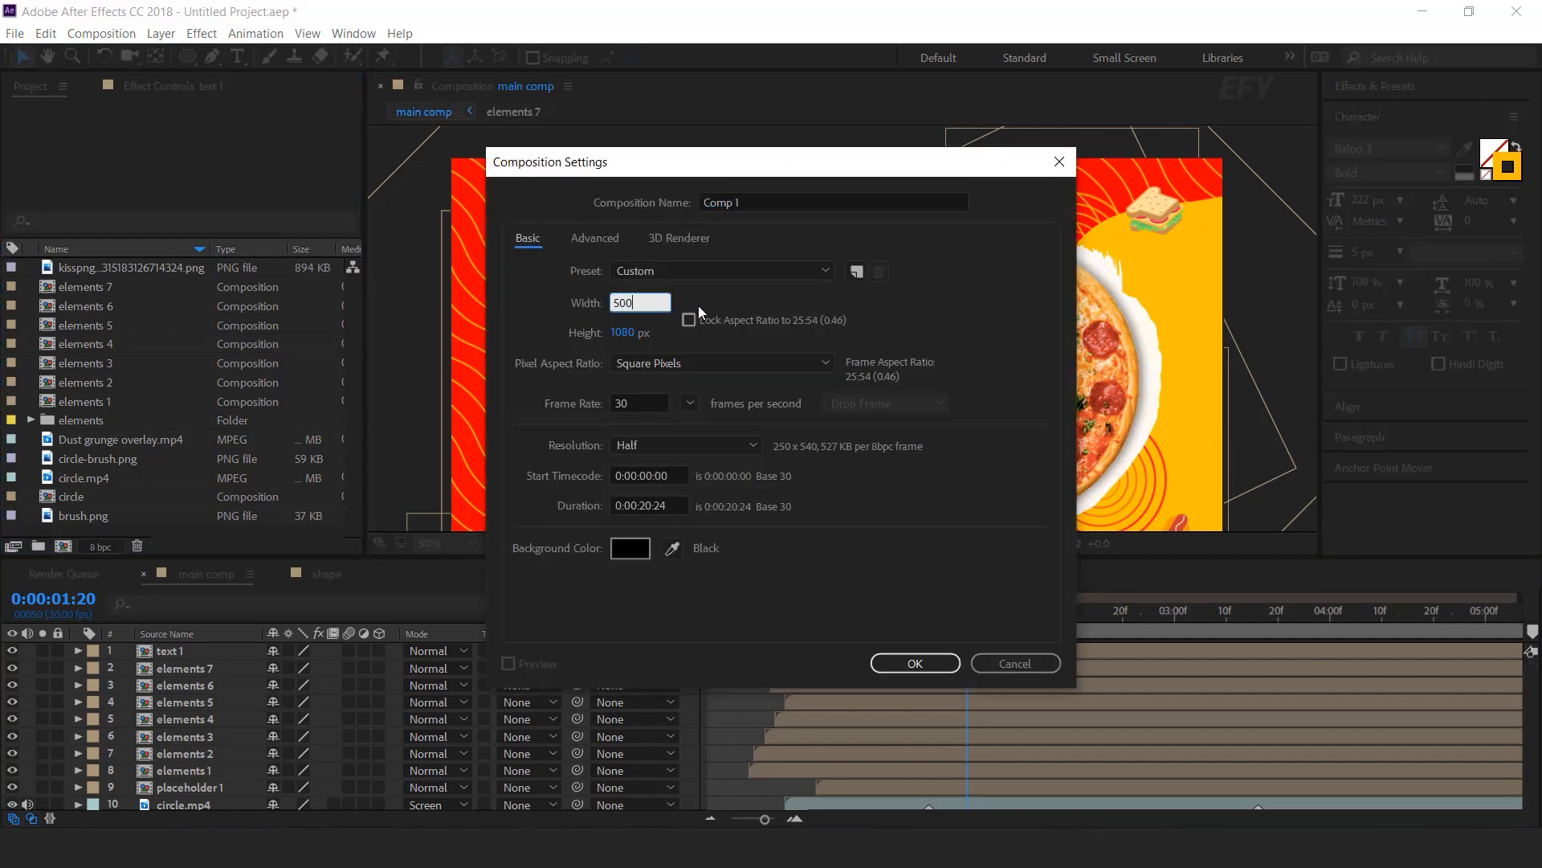
key(Tab)
text(200)
click(671, 209)
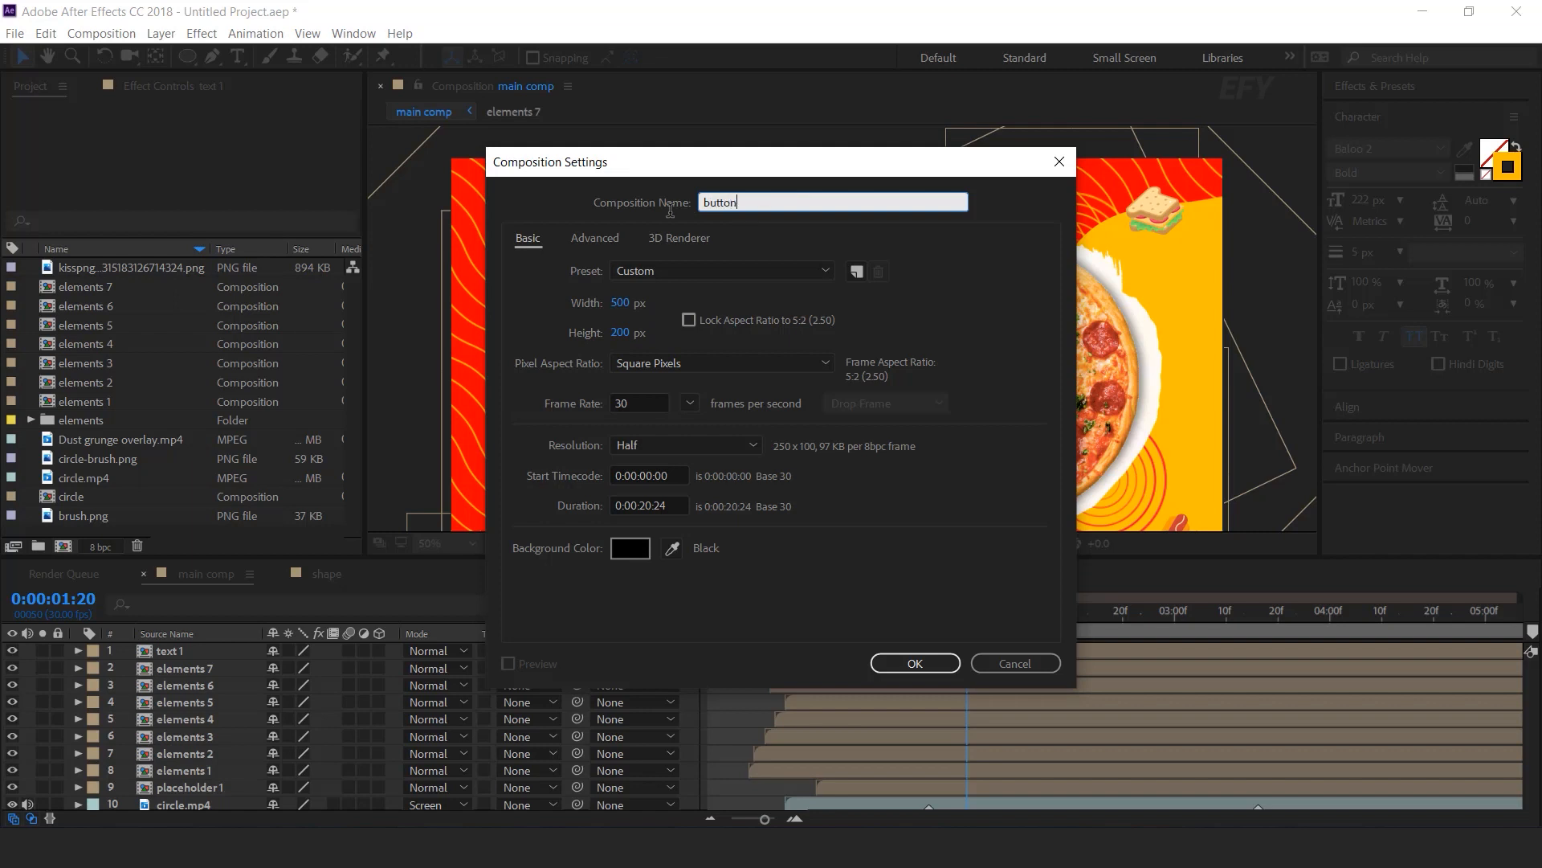
key(Return)
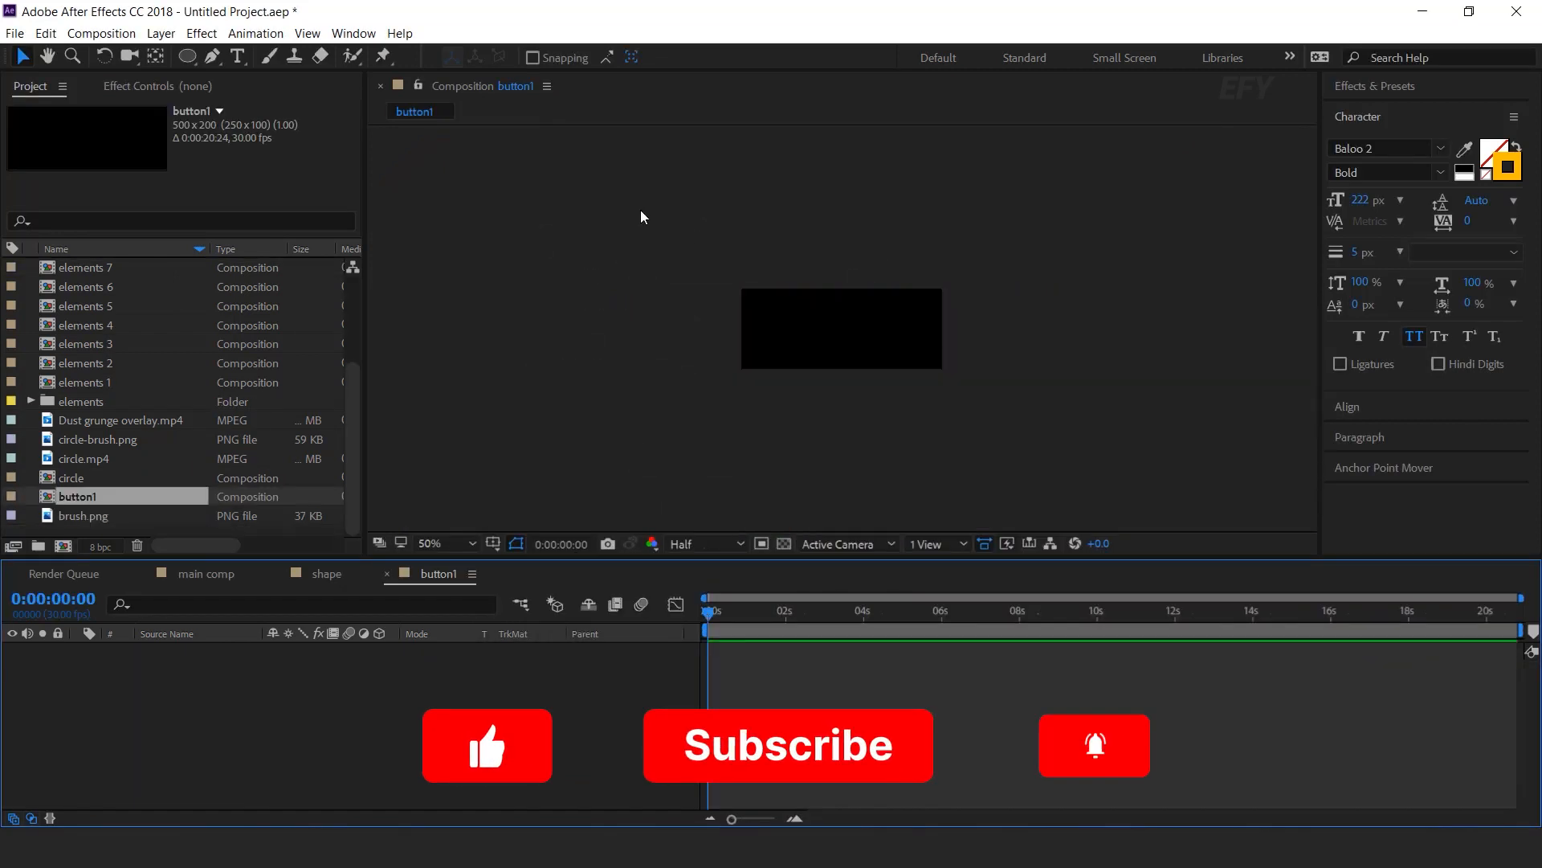
Draw a rounded rectangle about 412 by 85 px across the middle of button1, with no stroke and an FFC100 fill
drag(185, 62, 298, 77)
click(578, 57)
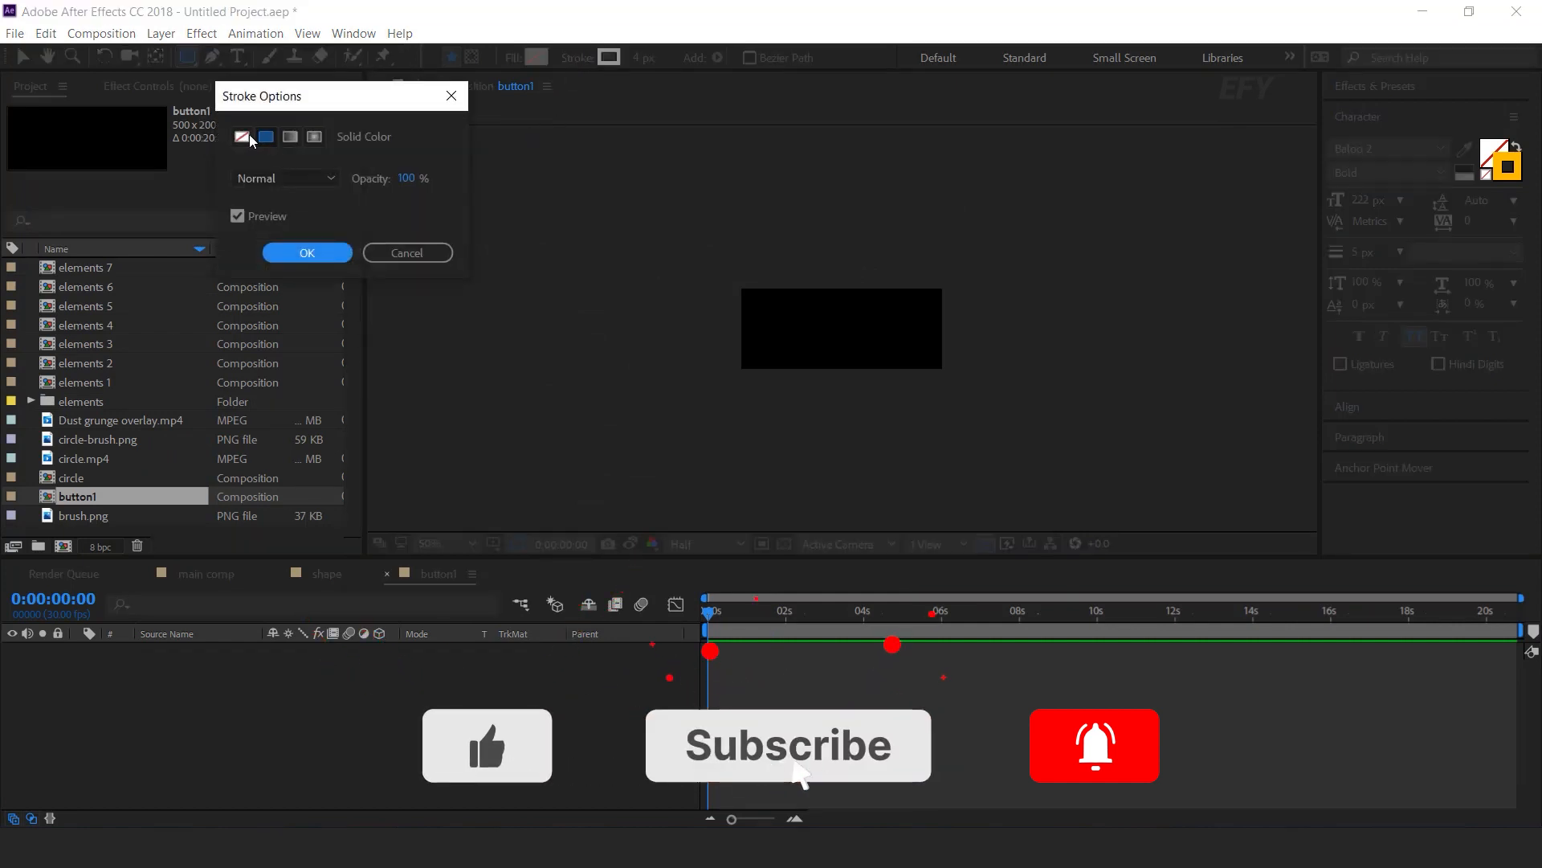
click(304, 253)
click(536, 57)
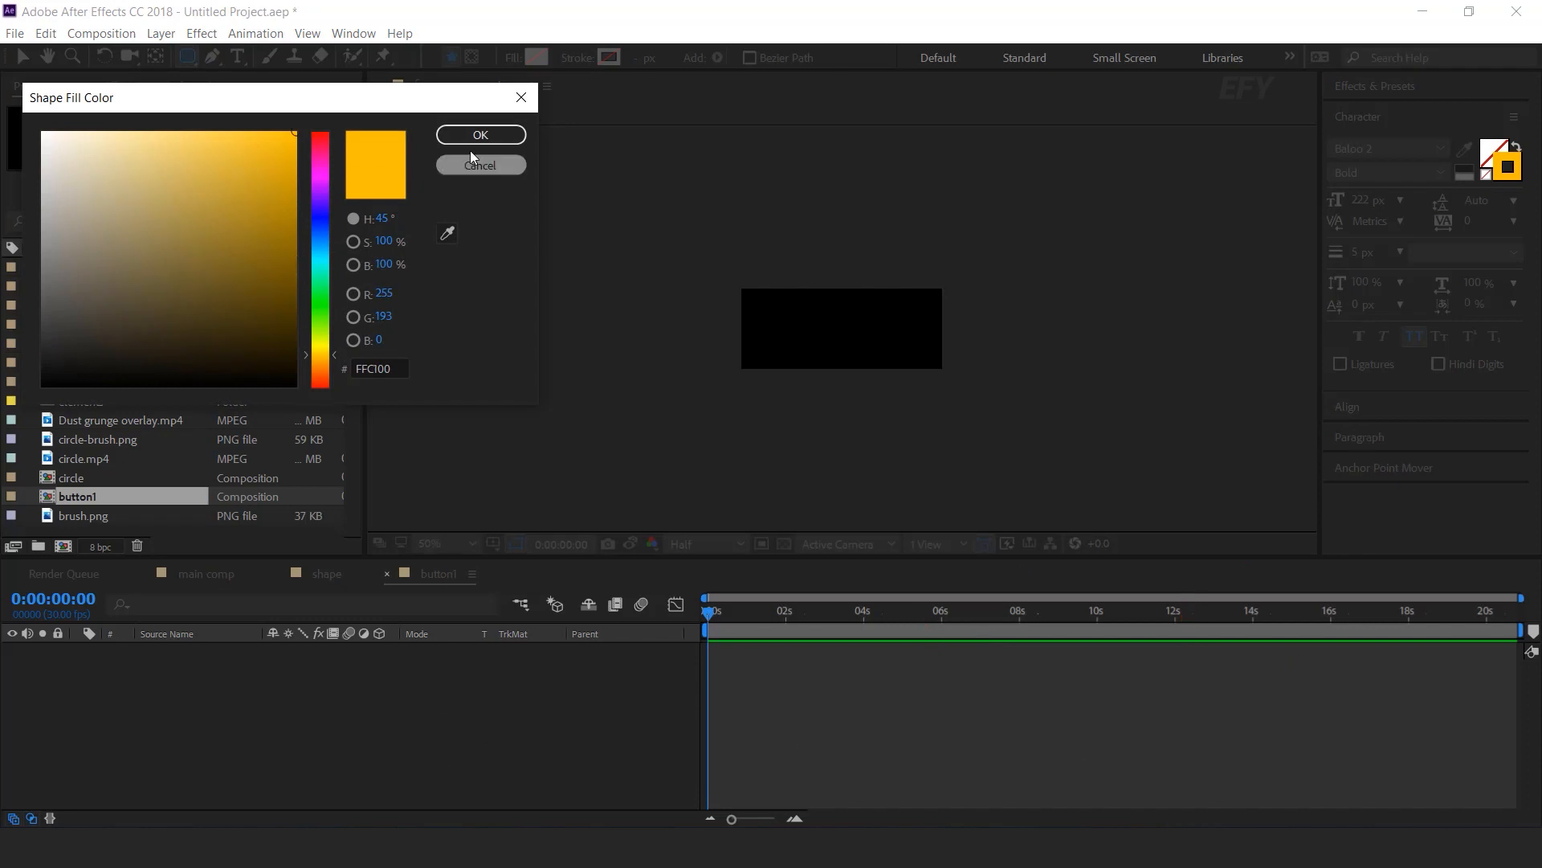
click(504, 141)
key(slash)
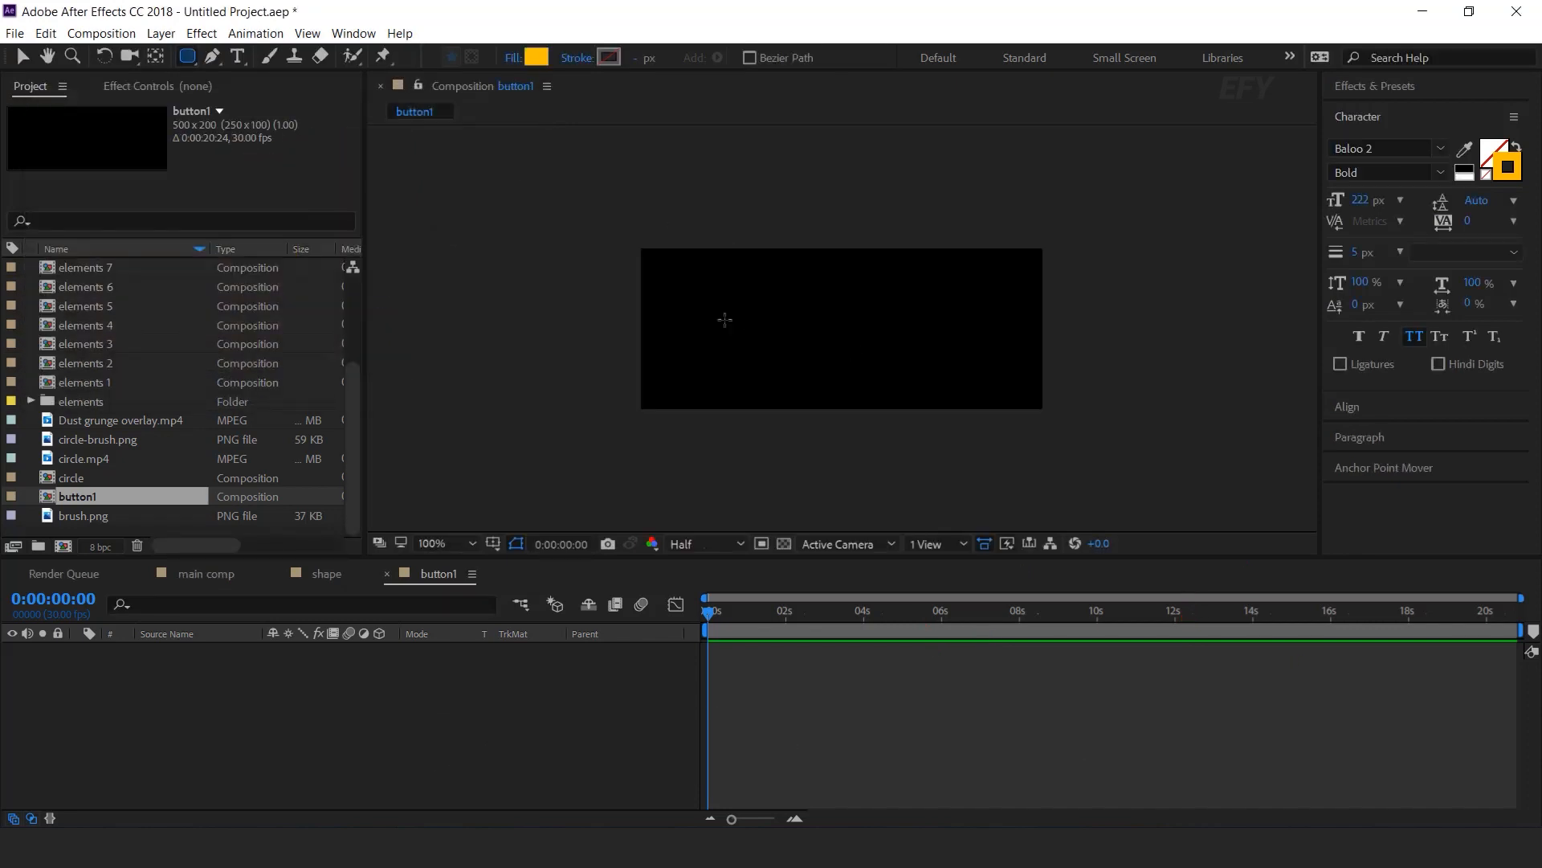
drag(679, 296, 1011, 364)
Increase the rectangle's Roundness to 378.5 for fully rounded ends and center the shape in the composition
click(113, 685)
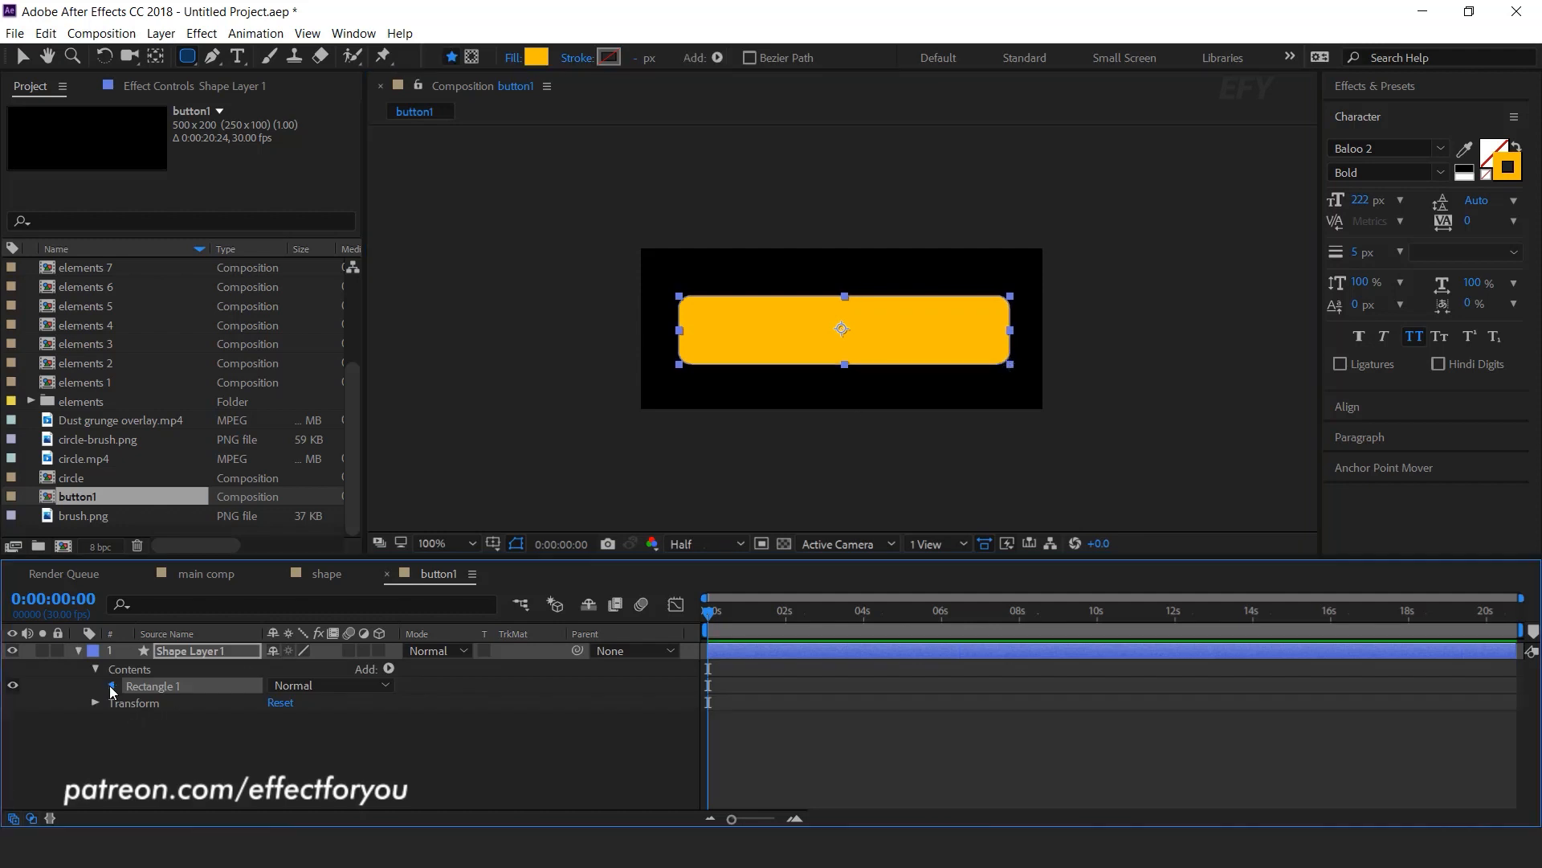
click(130, 702)
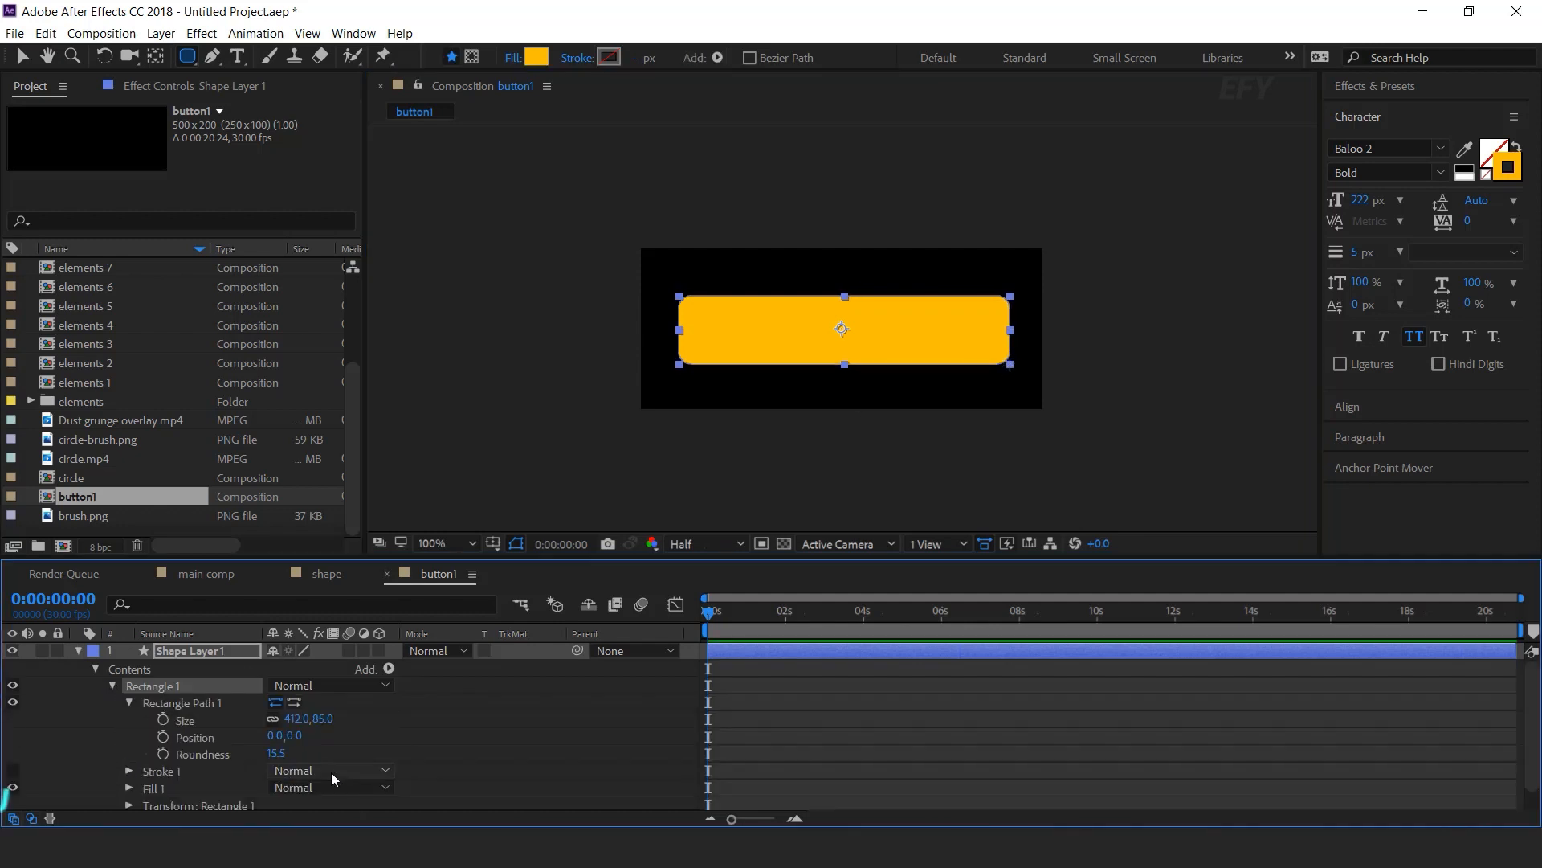
drag(273, 758, 382, 731)
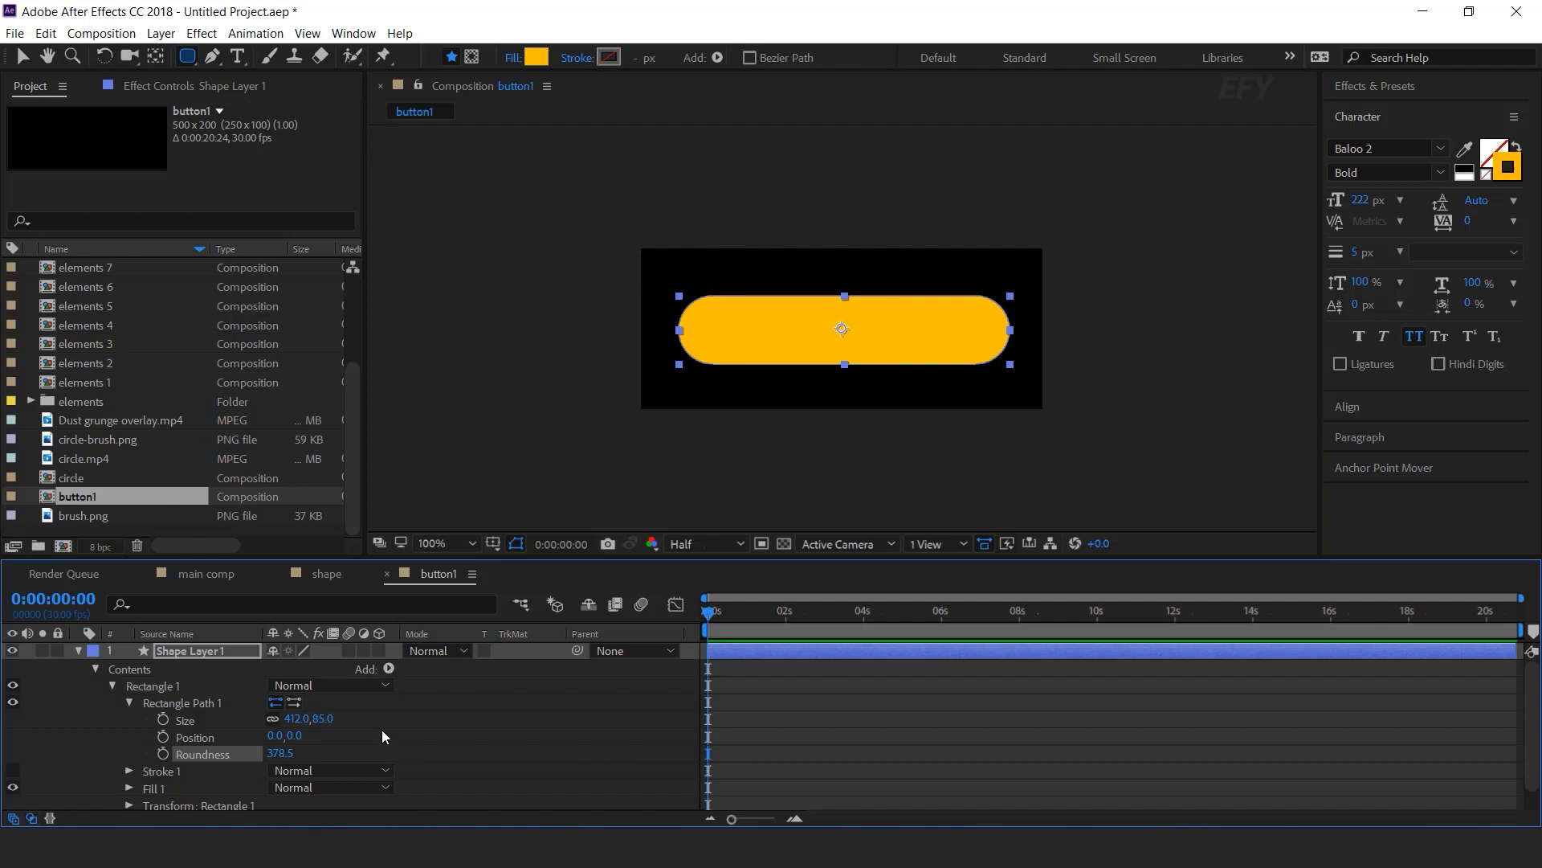
click(78, 650)
key(v)
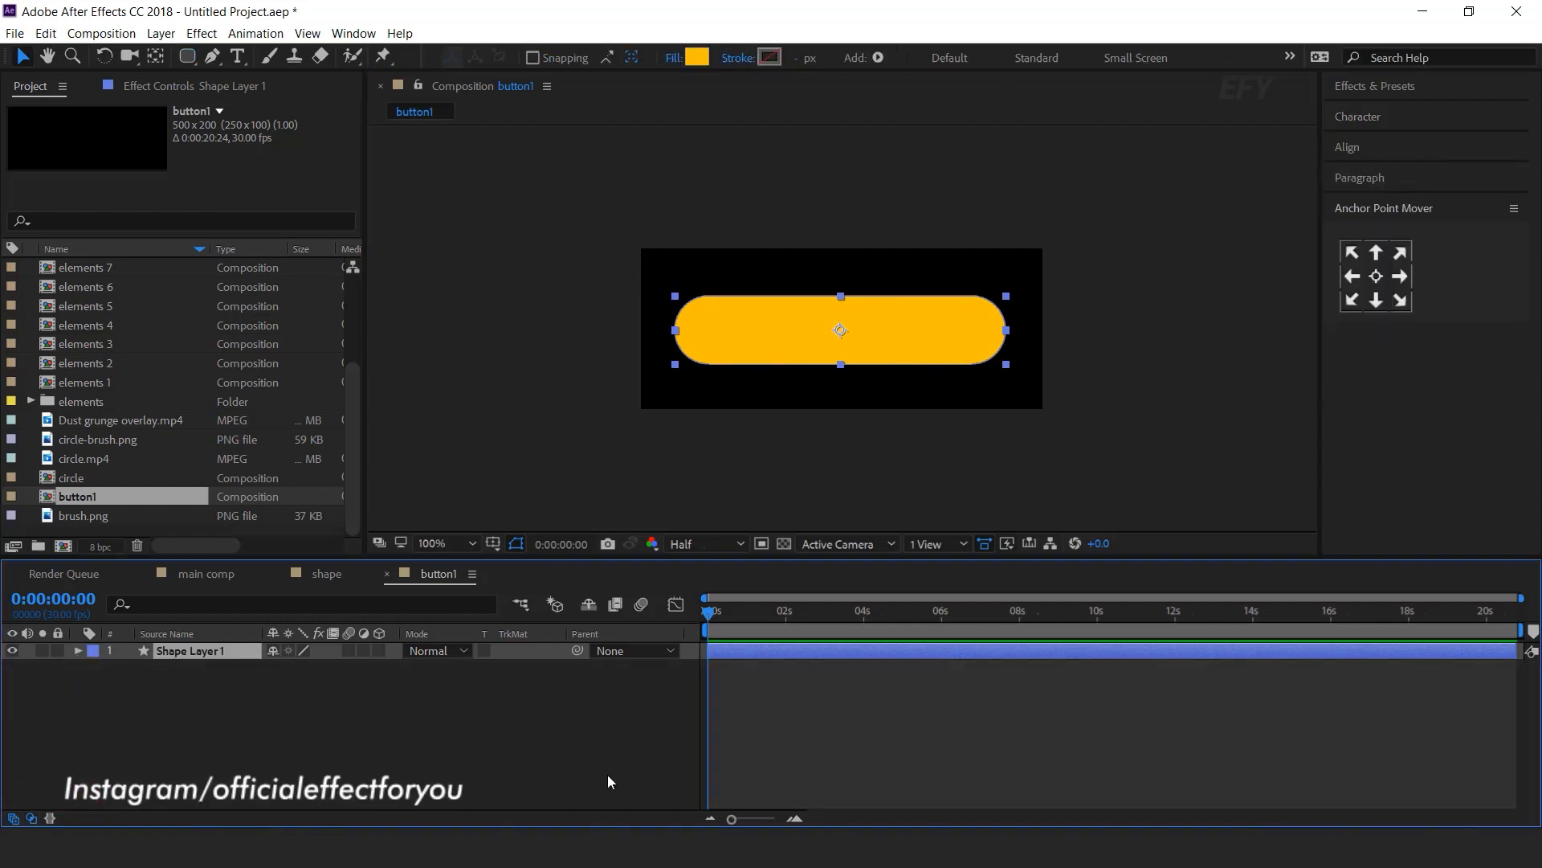
Keyframe the shape layer's Scale from 0% at frame 0 to 100% at frame 7
click(795, 818)
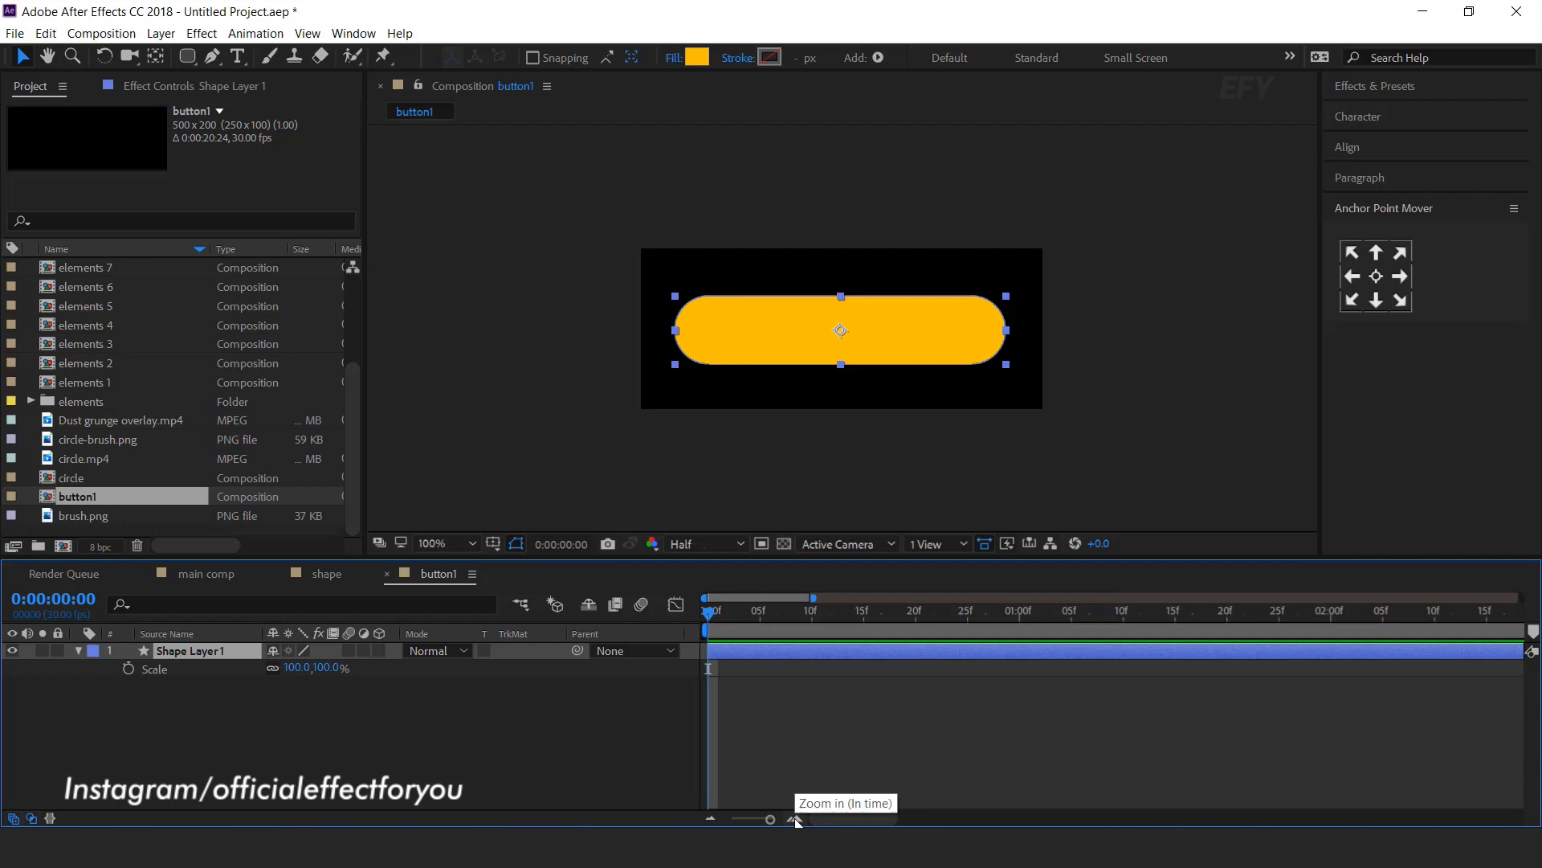
drag(715, 609, 779, 609)
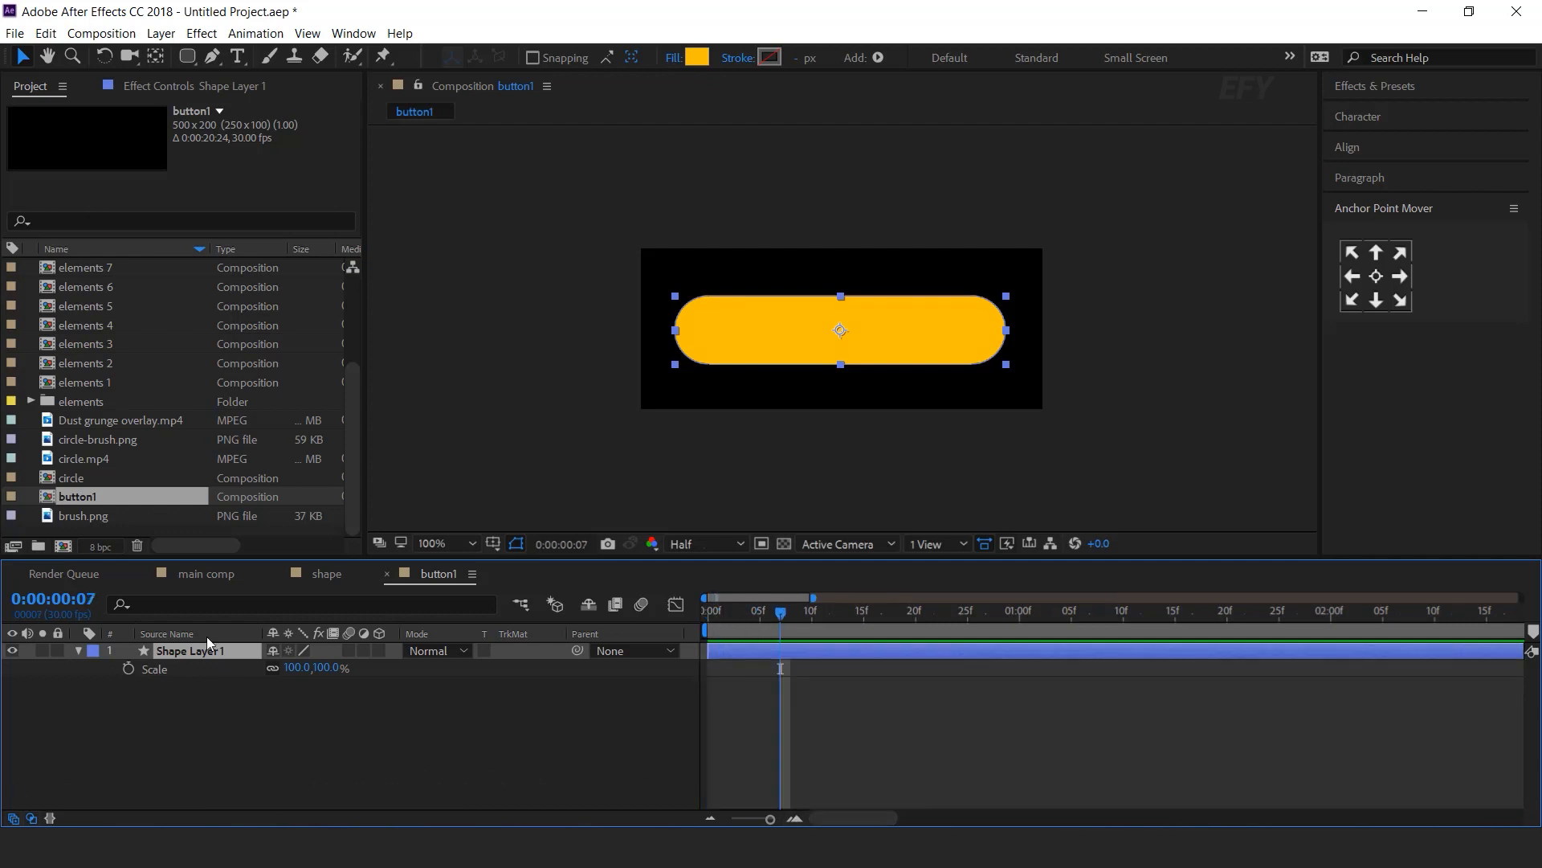
click(128, 668)
key(Home)
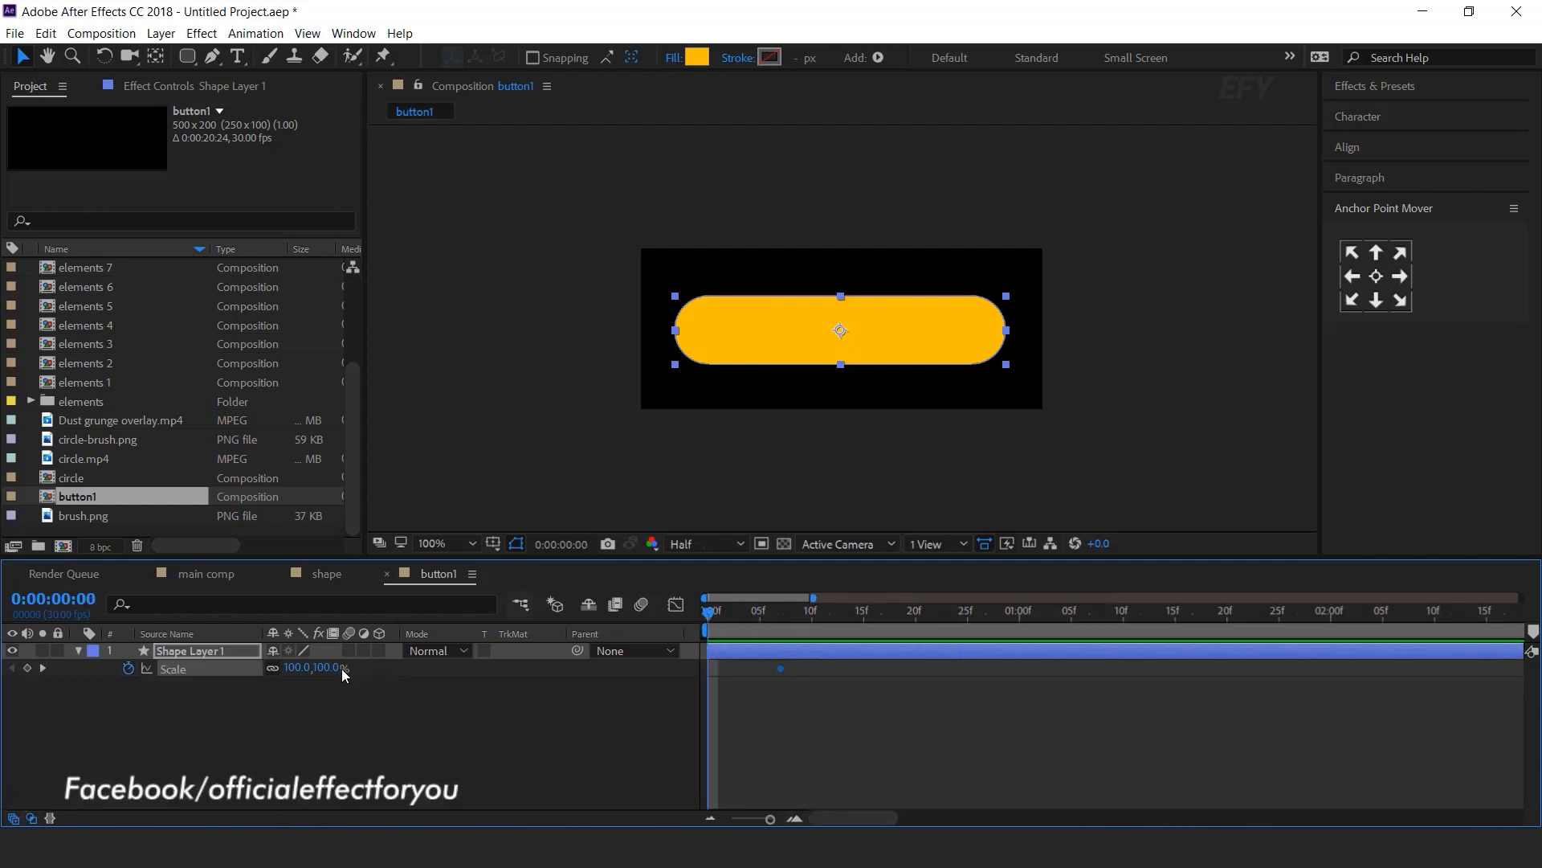
text(0)
key(Return)
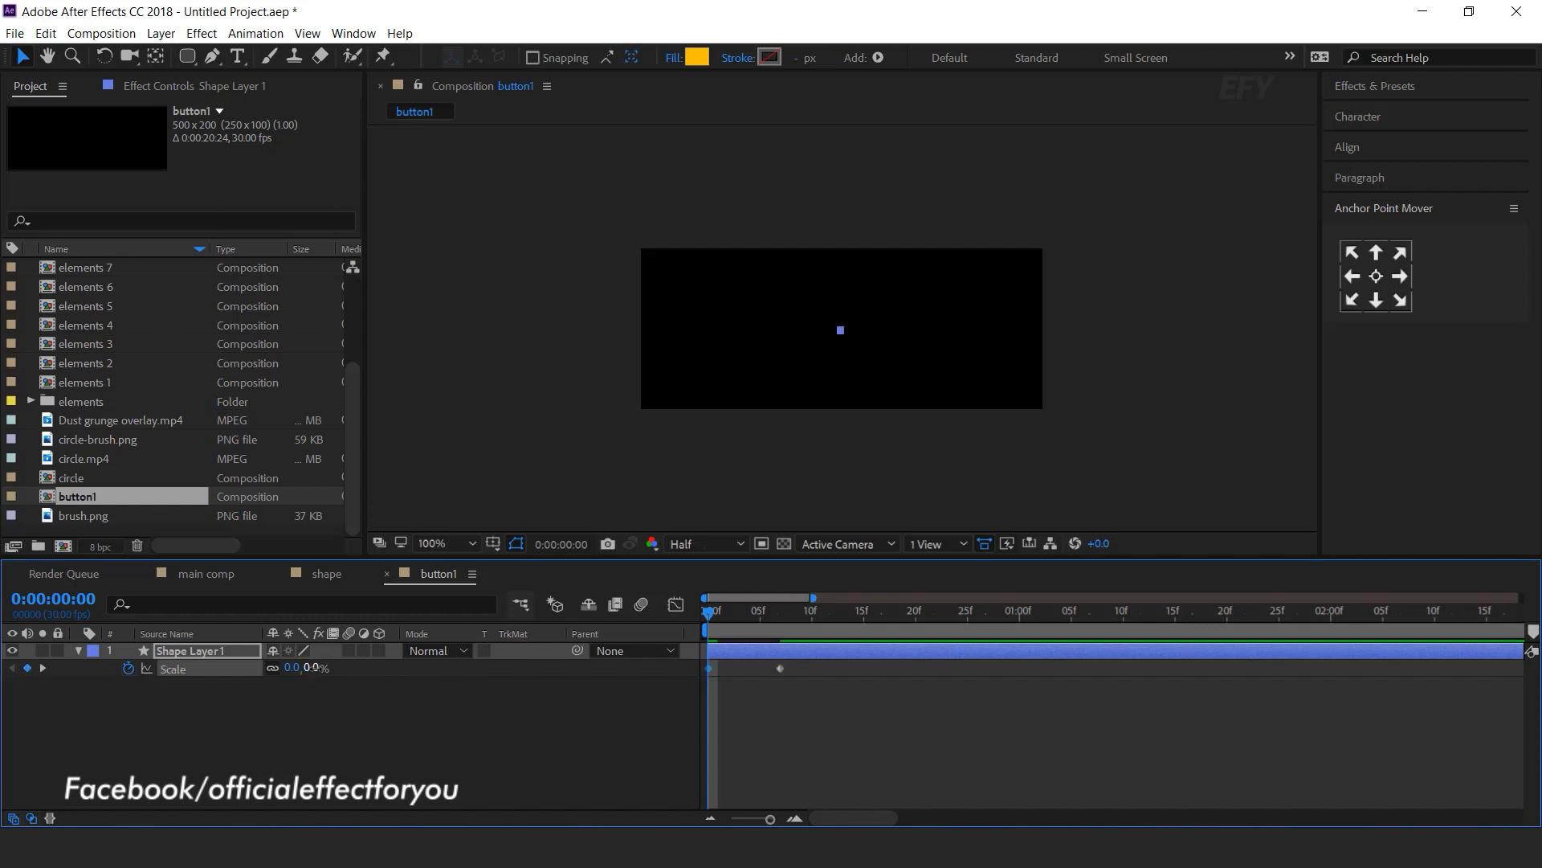
click(385, 757)
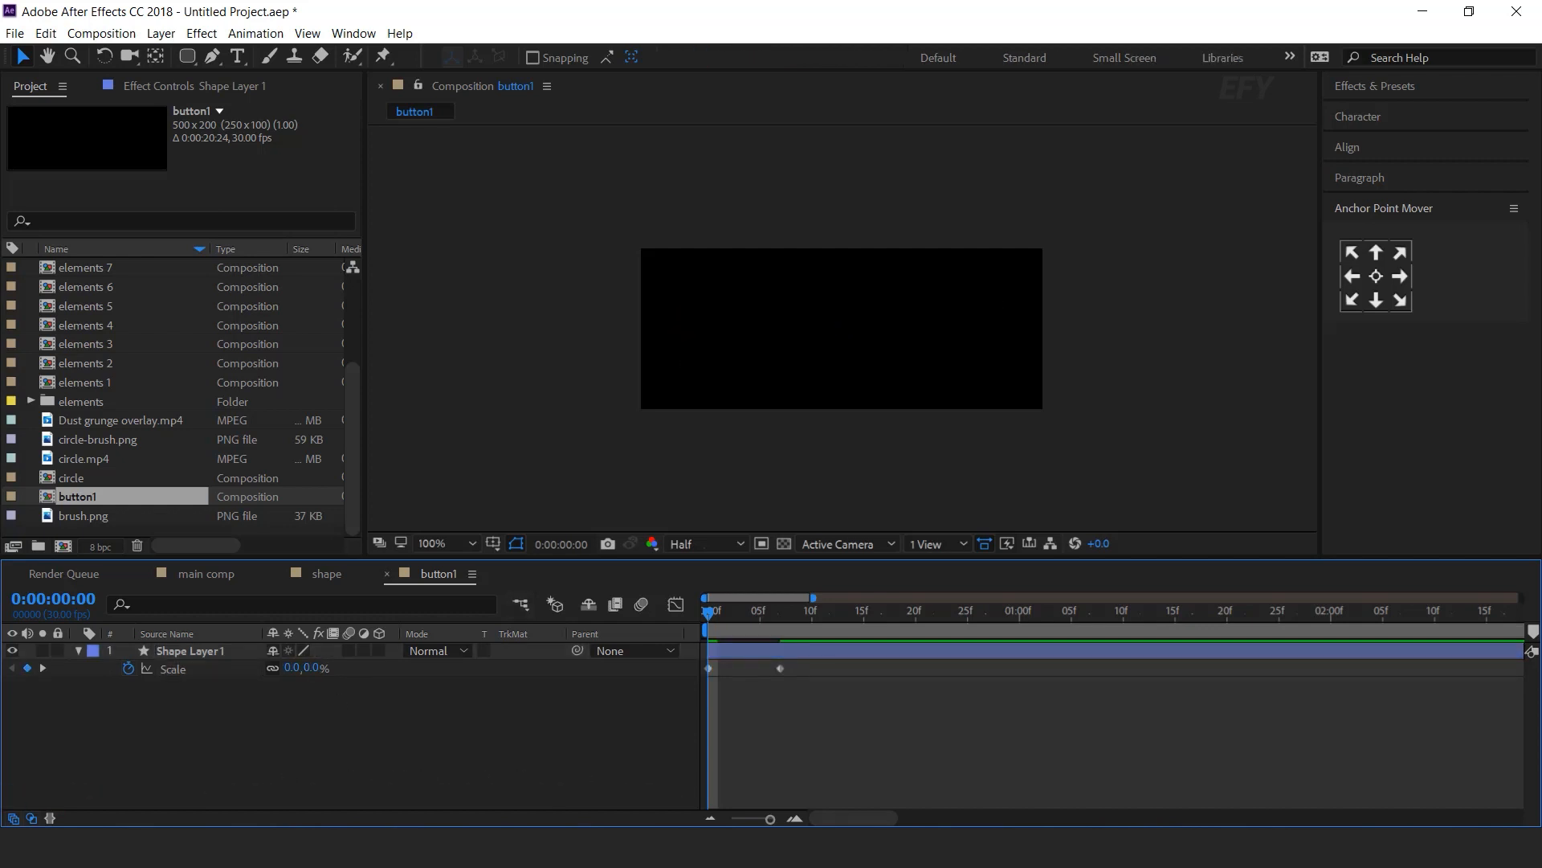
Copy the whole bounce script from Notepad and apply it as an expression on the shape layer's Scale in After Effects
key(alt+Tab)
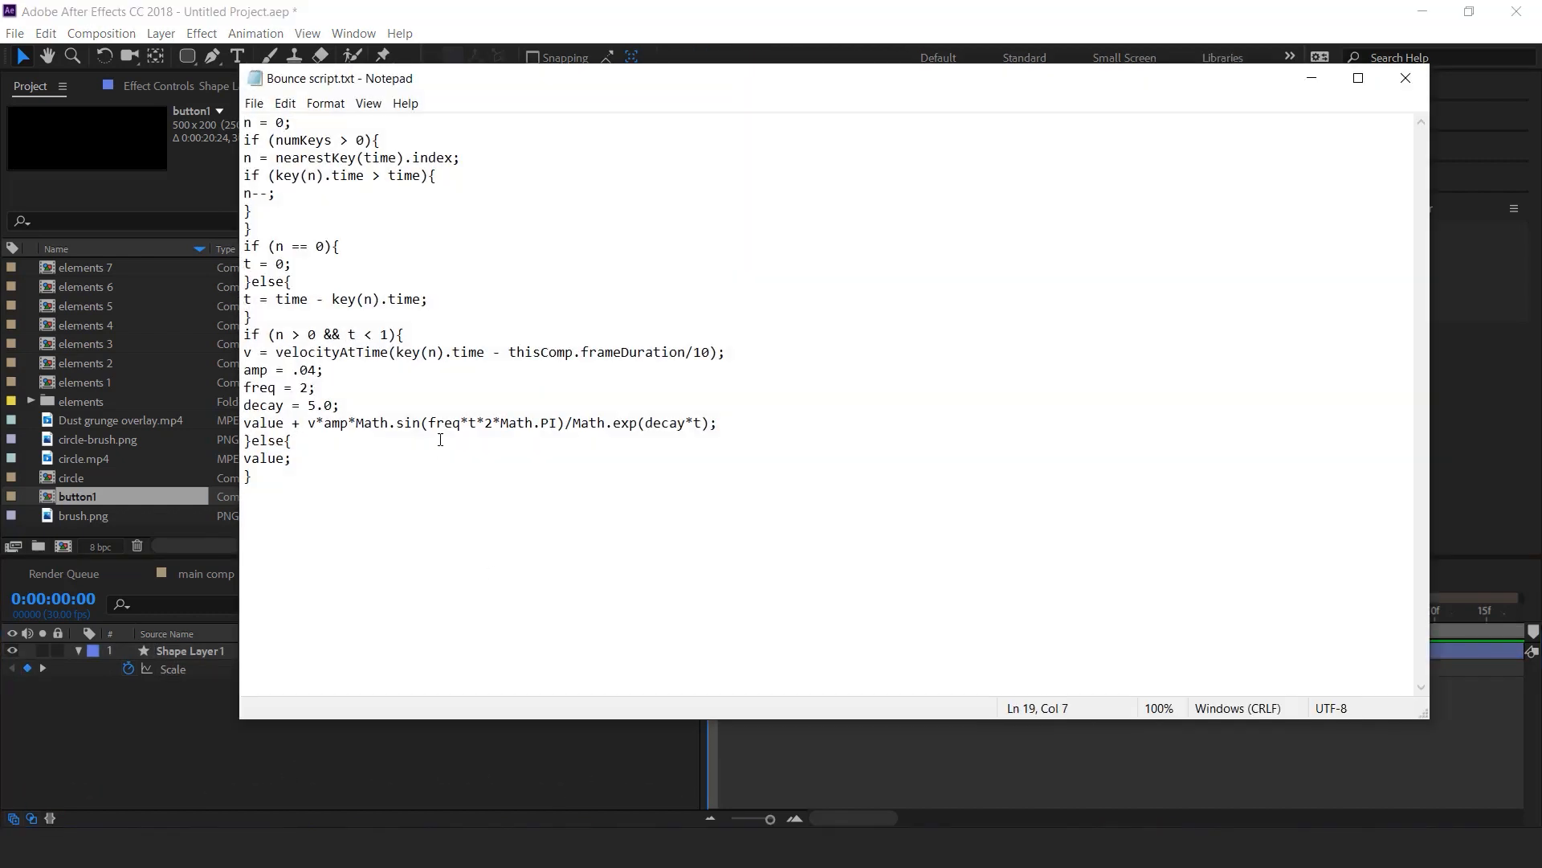
key(ctrl+a)
key(ctrl+c)
key(alt+Tab)
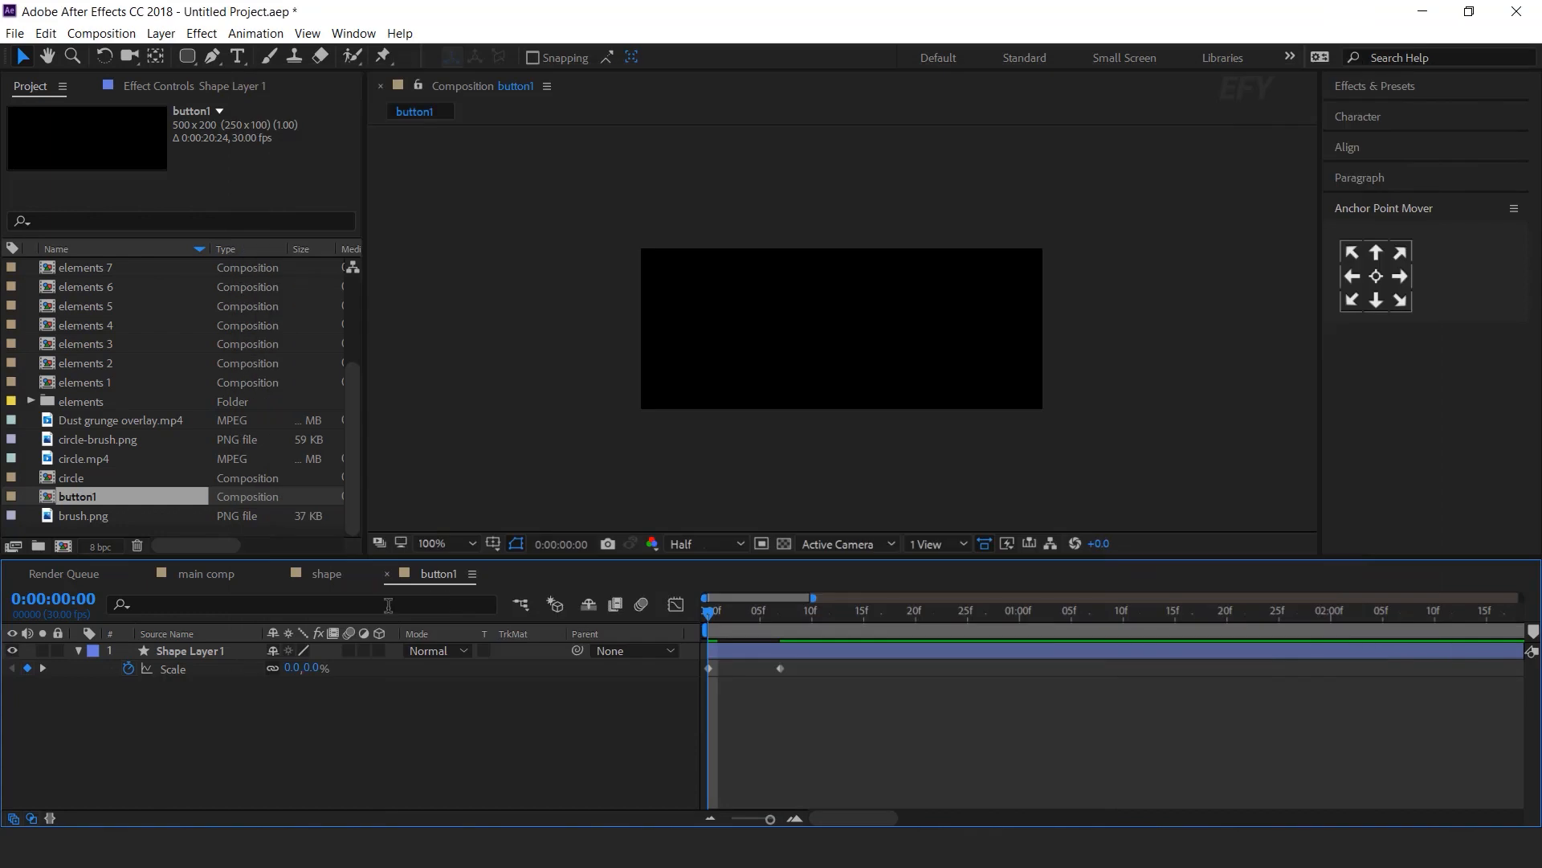
alt+click(129, 670)
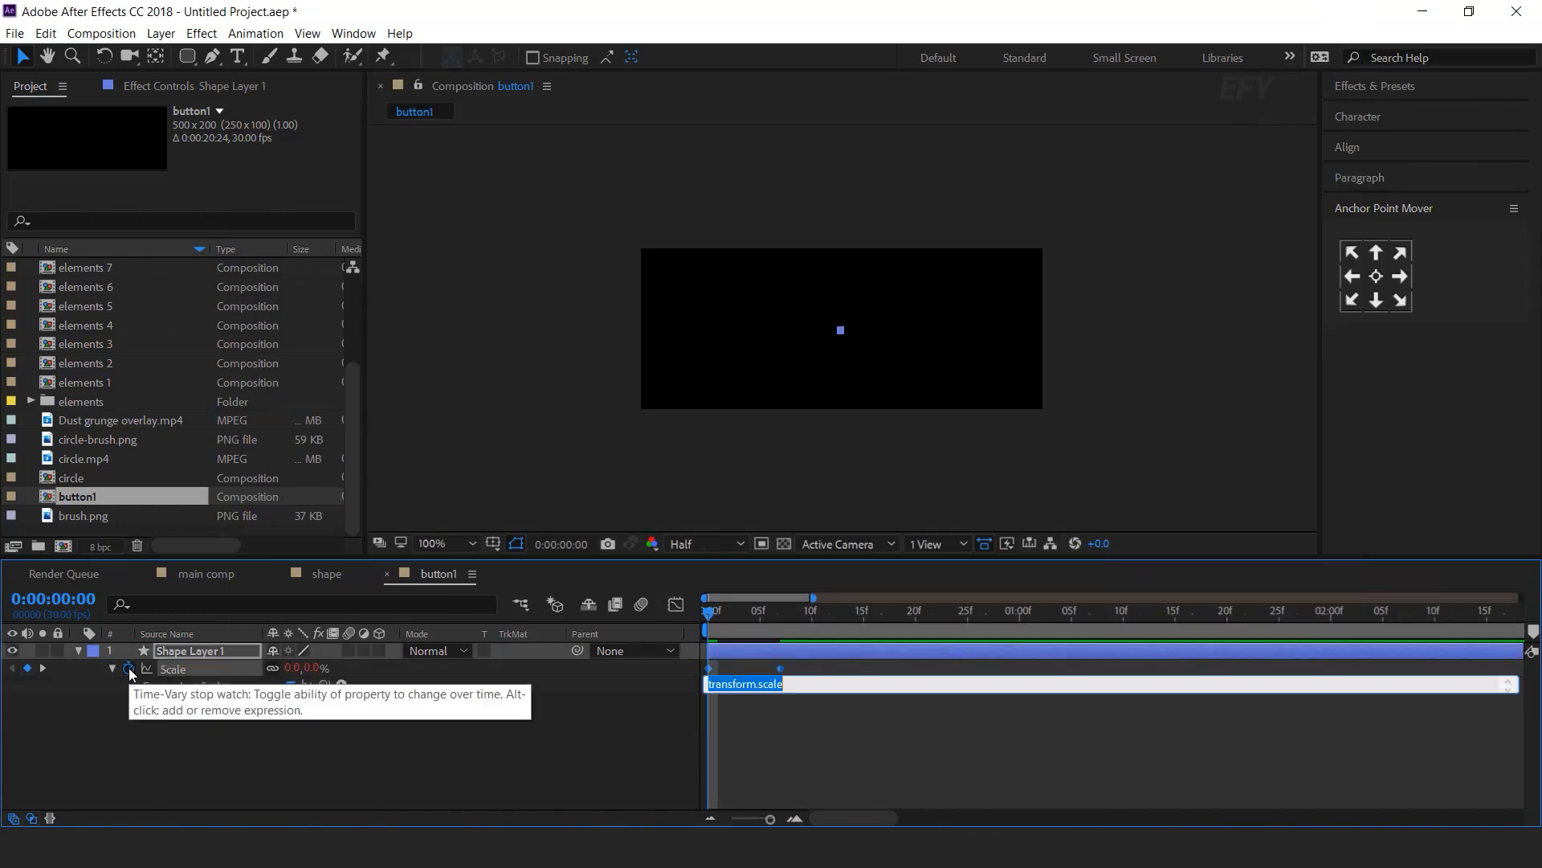
key(ctrl+v)
click(537, 740)
Preview the button's bounce, move its second Scale keyframe to frame 9, and preview the animation again
key(space)
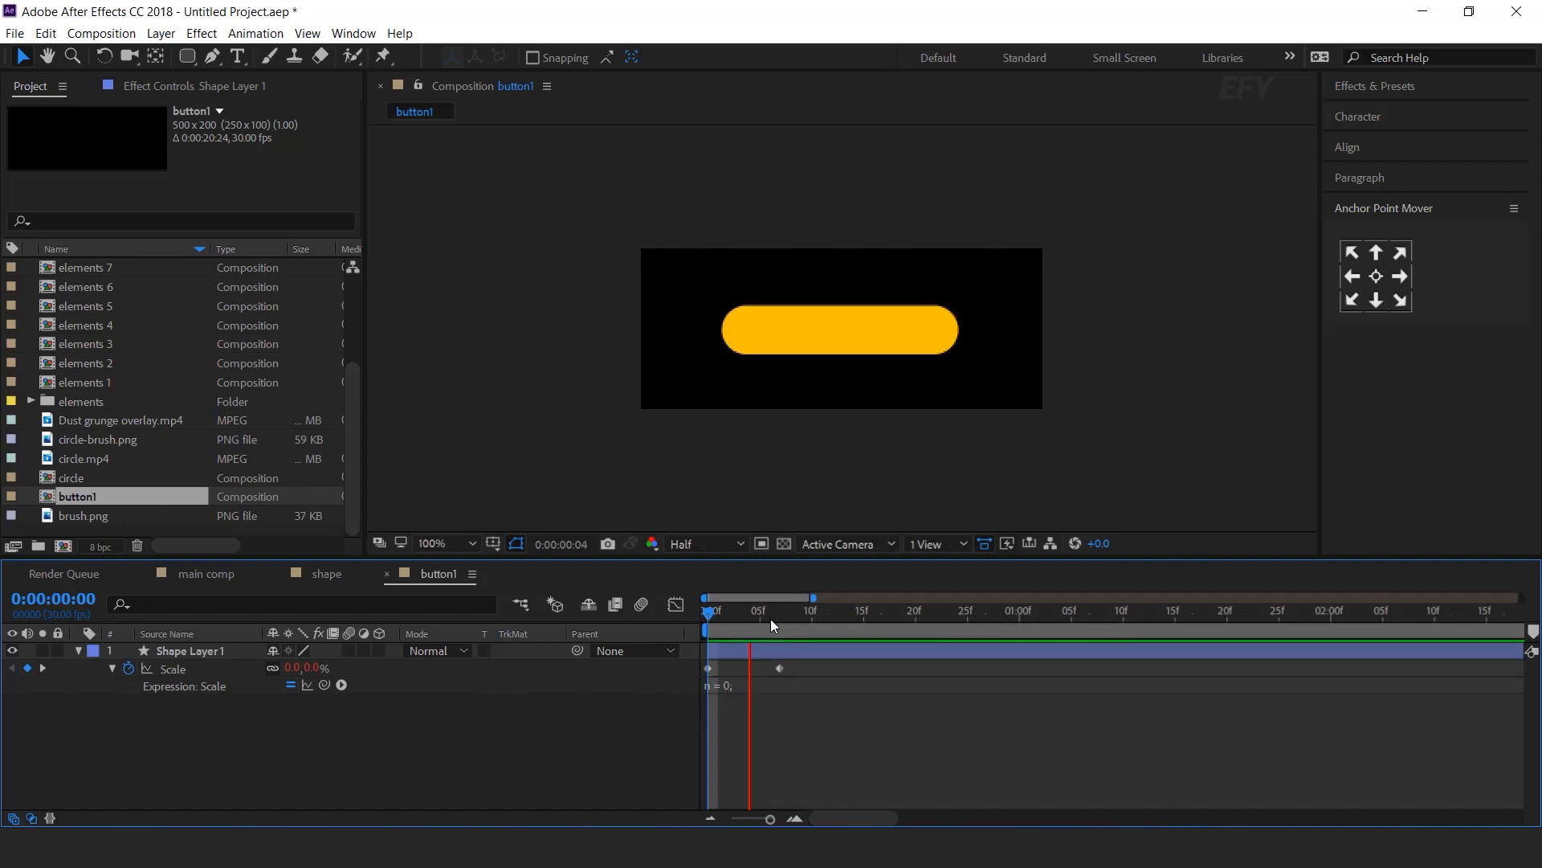
click(781, 625)
drag(780, 668, 800, 668)
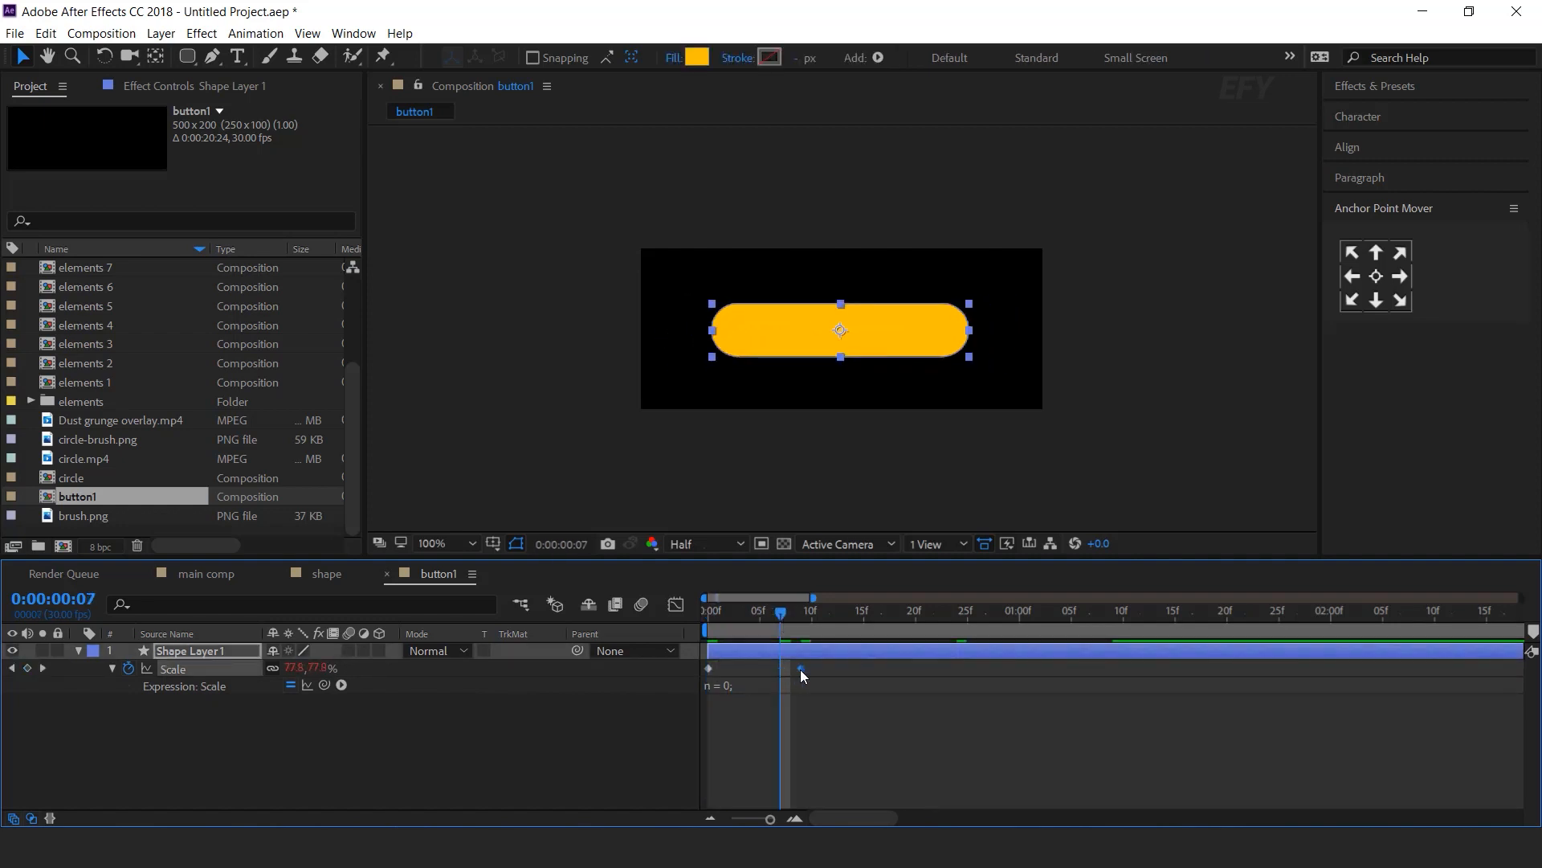
click(704, 620)
key(space)
click(840, 622)
click(433, 743)
click(78, 651)
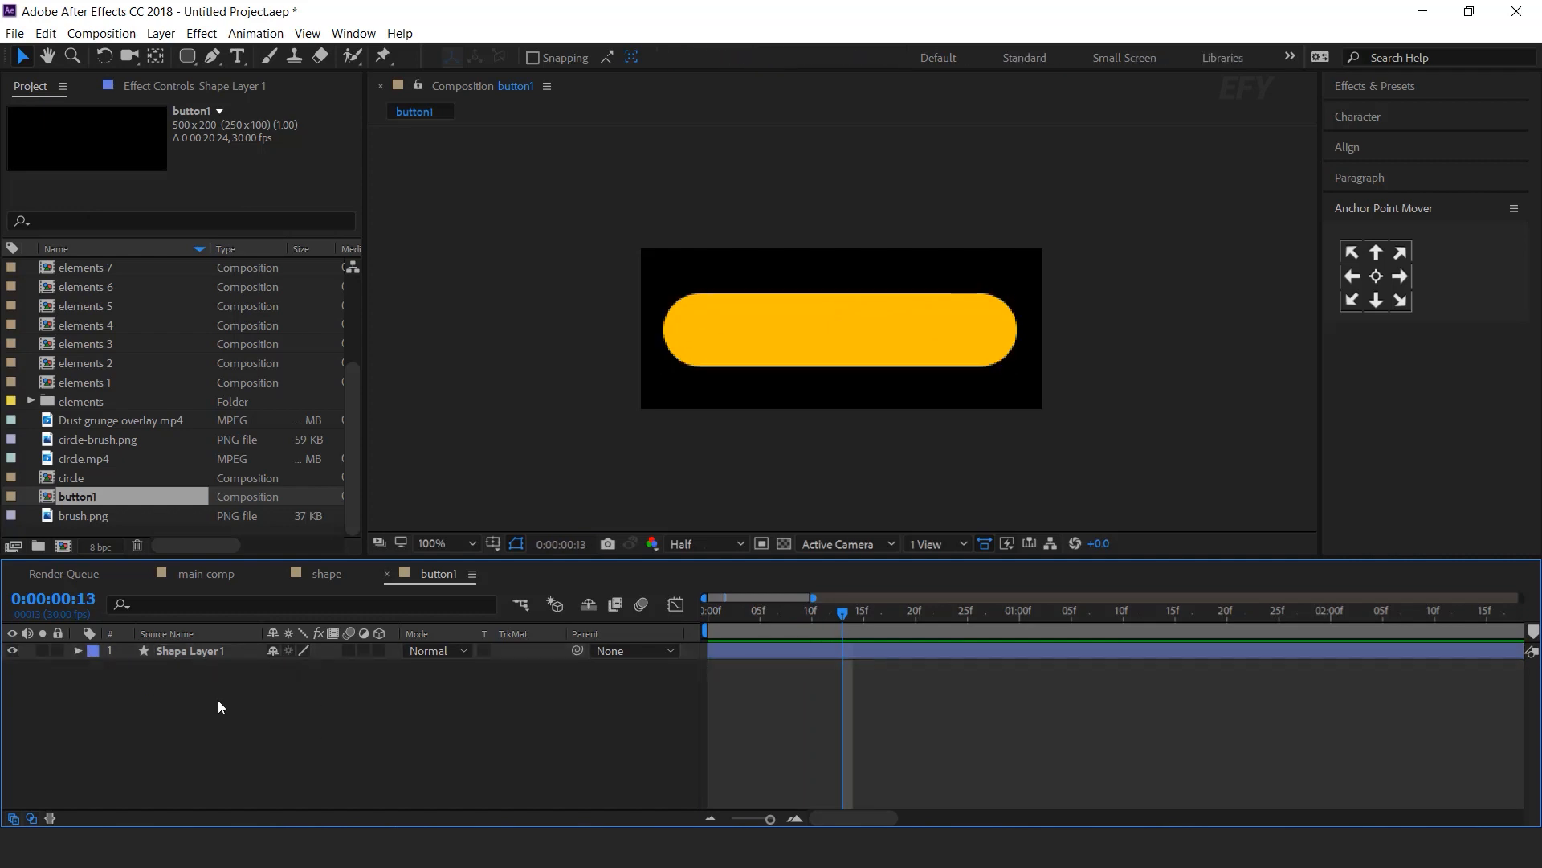
Add the white text ORDER NOW in Baloo 2 Bold, 53 px, over the middle of the yellow button
click(241, 55)
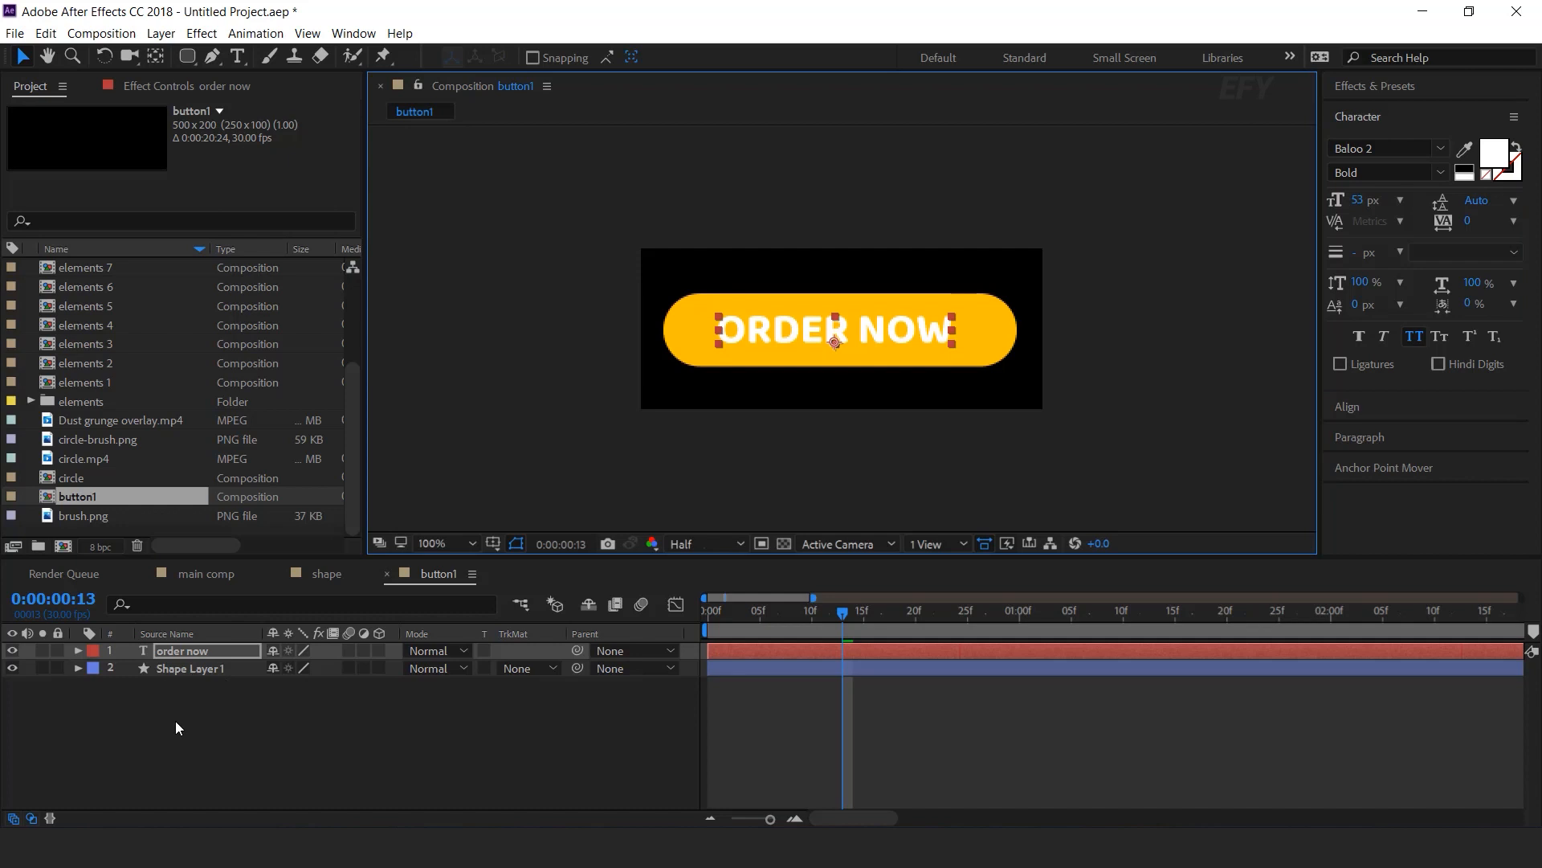
click(175, 720)
click(169, 651)
Add Opacity and Blur text animators to the order now layer, setting Blur to 30 and Opacity to 0%
click(78, 651)
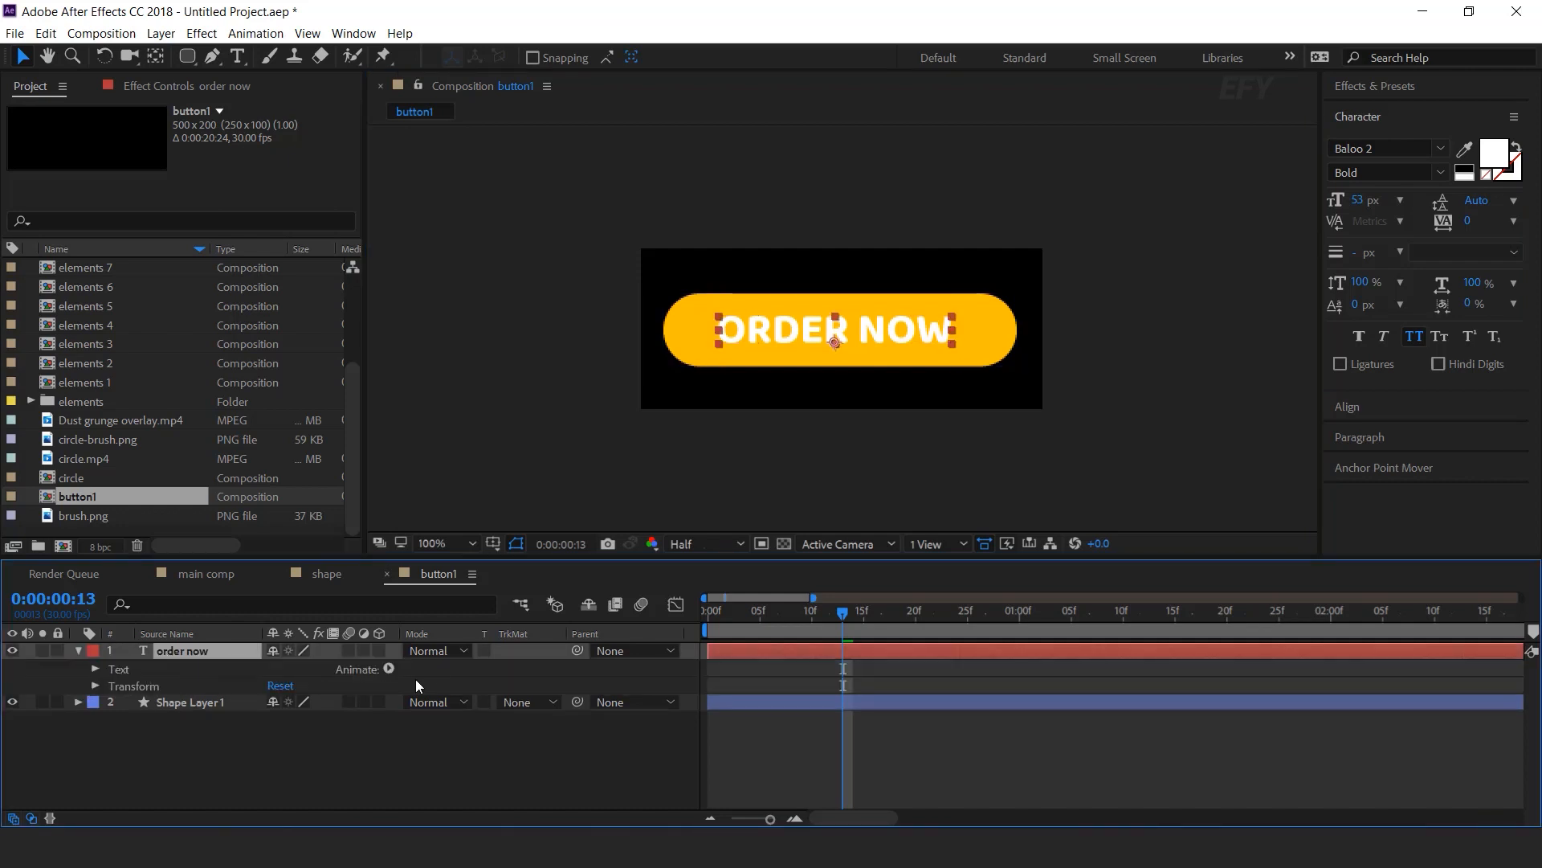
click(389, 669)
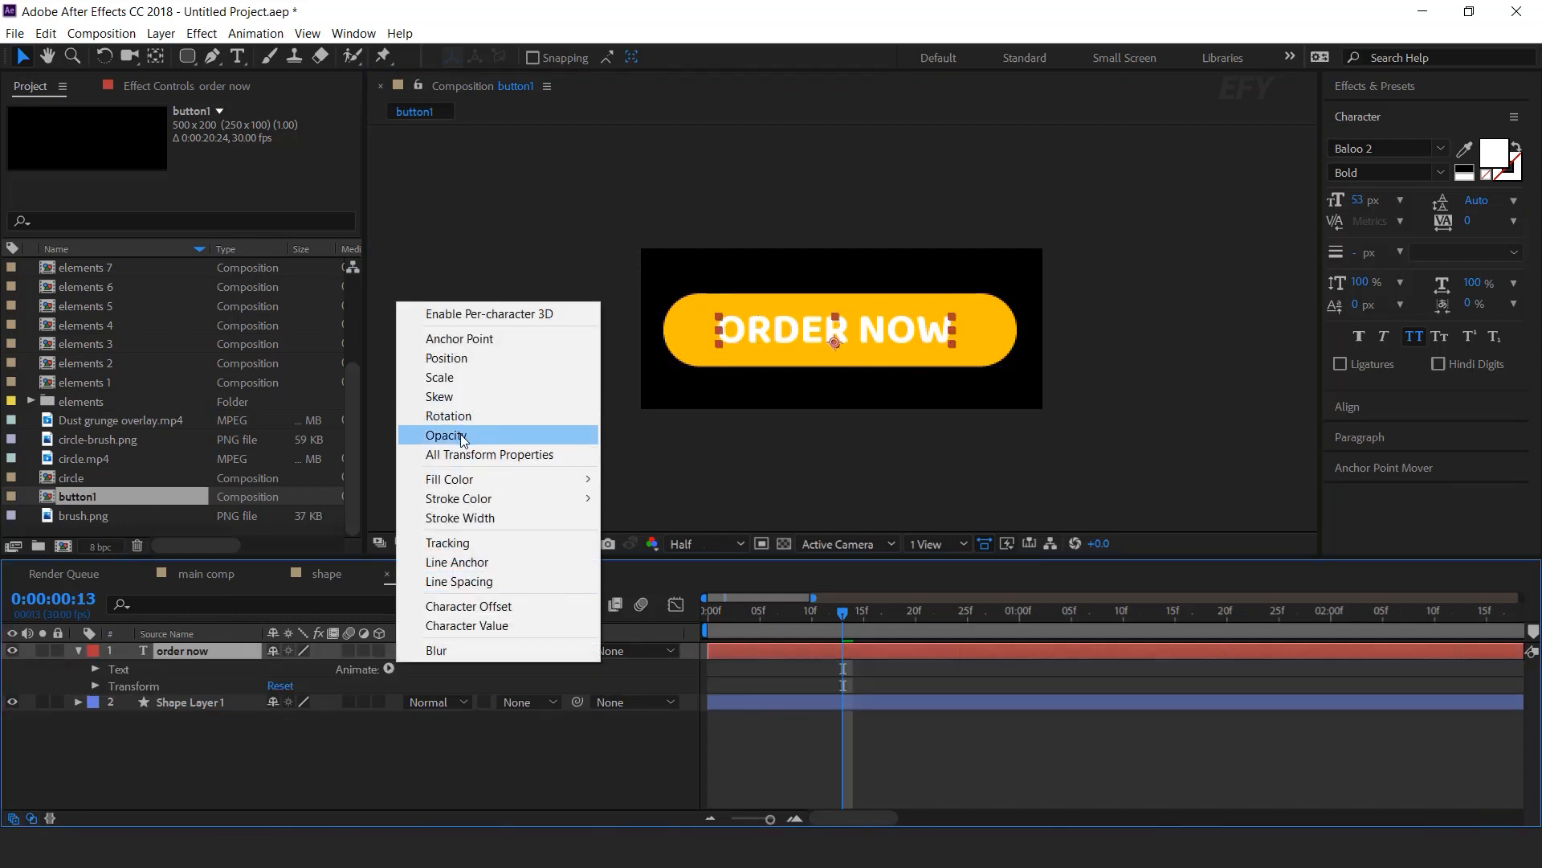
click(462, 436)
click(390, 667)
click(434, 650)
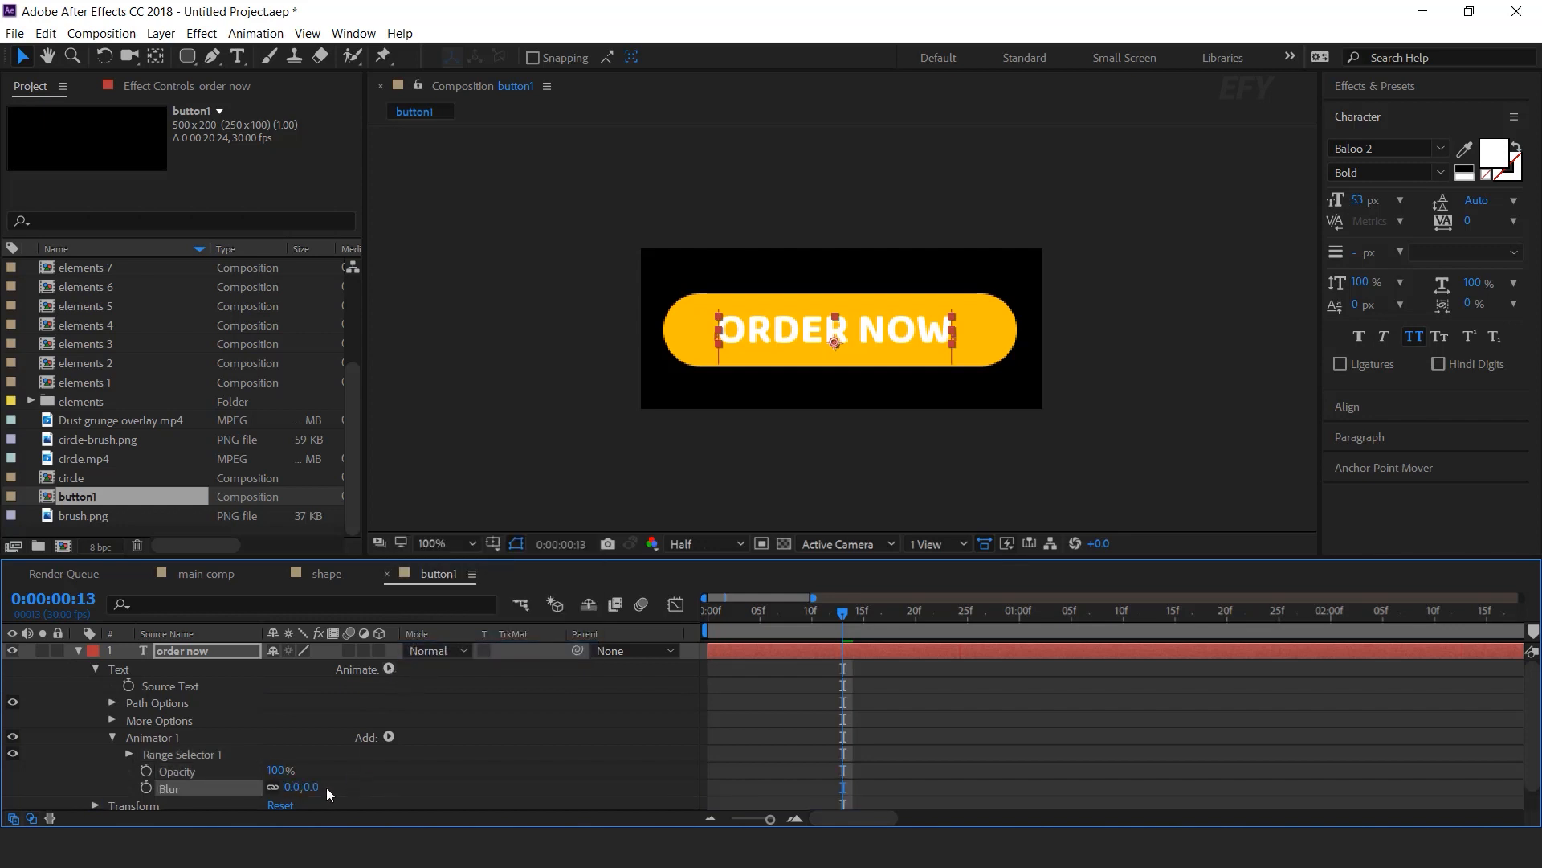
text(30)
key(Return)
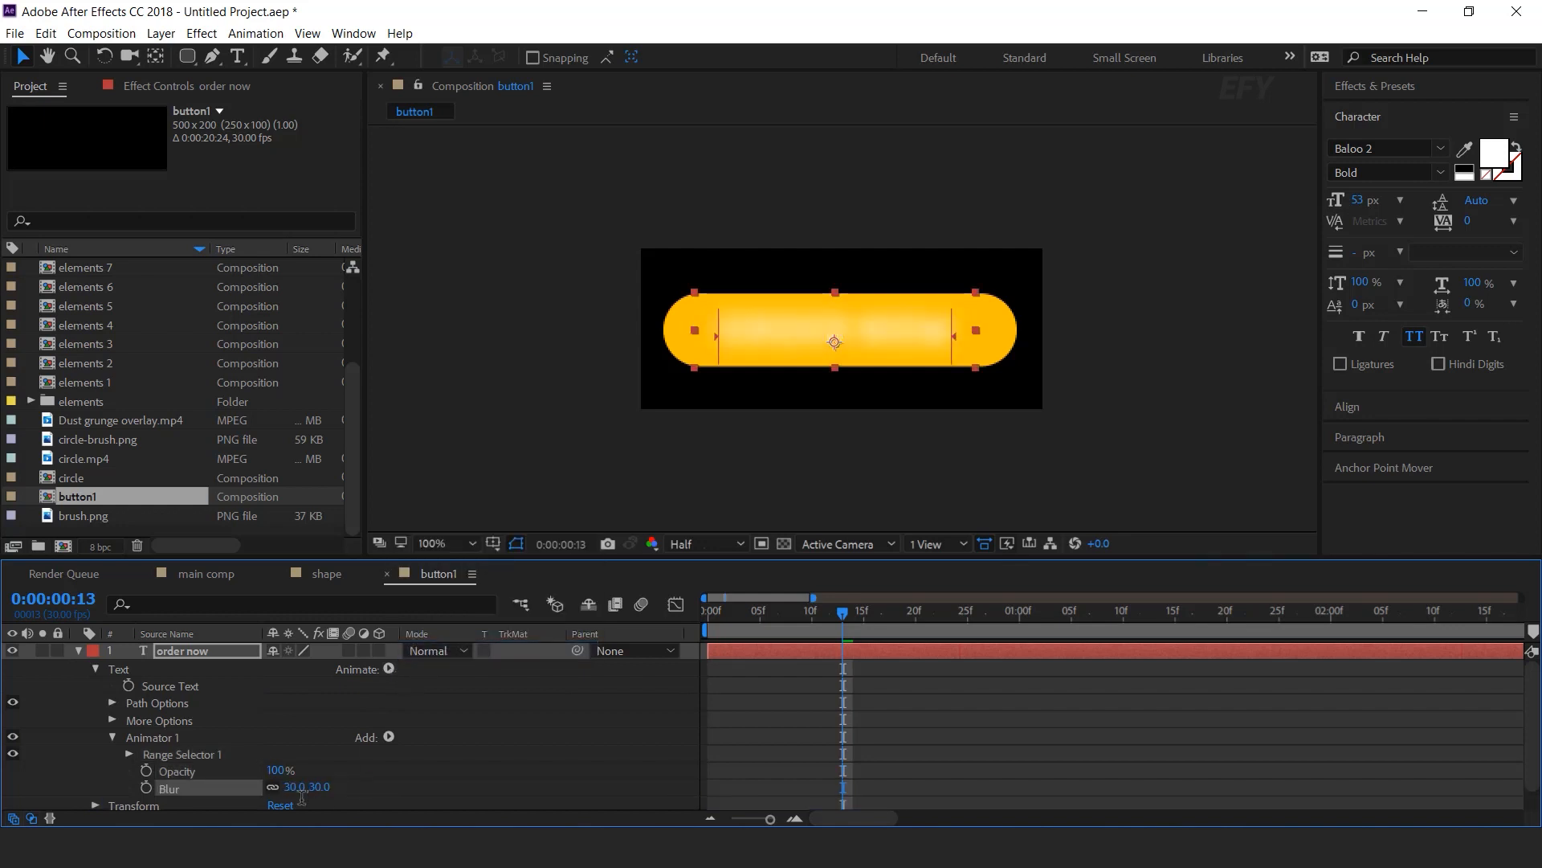
key(Return)
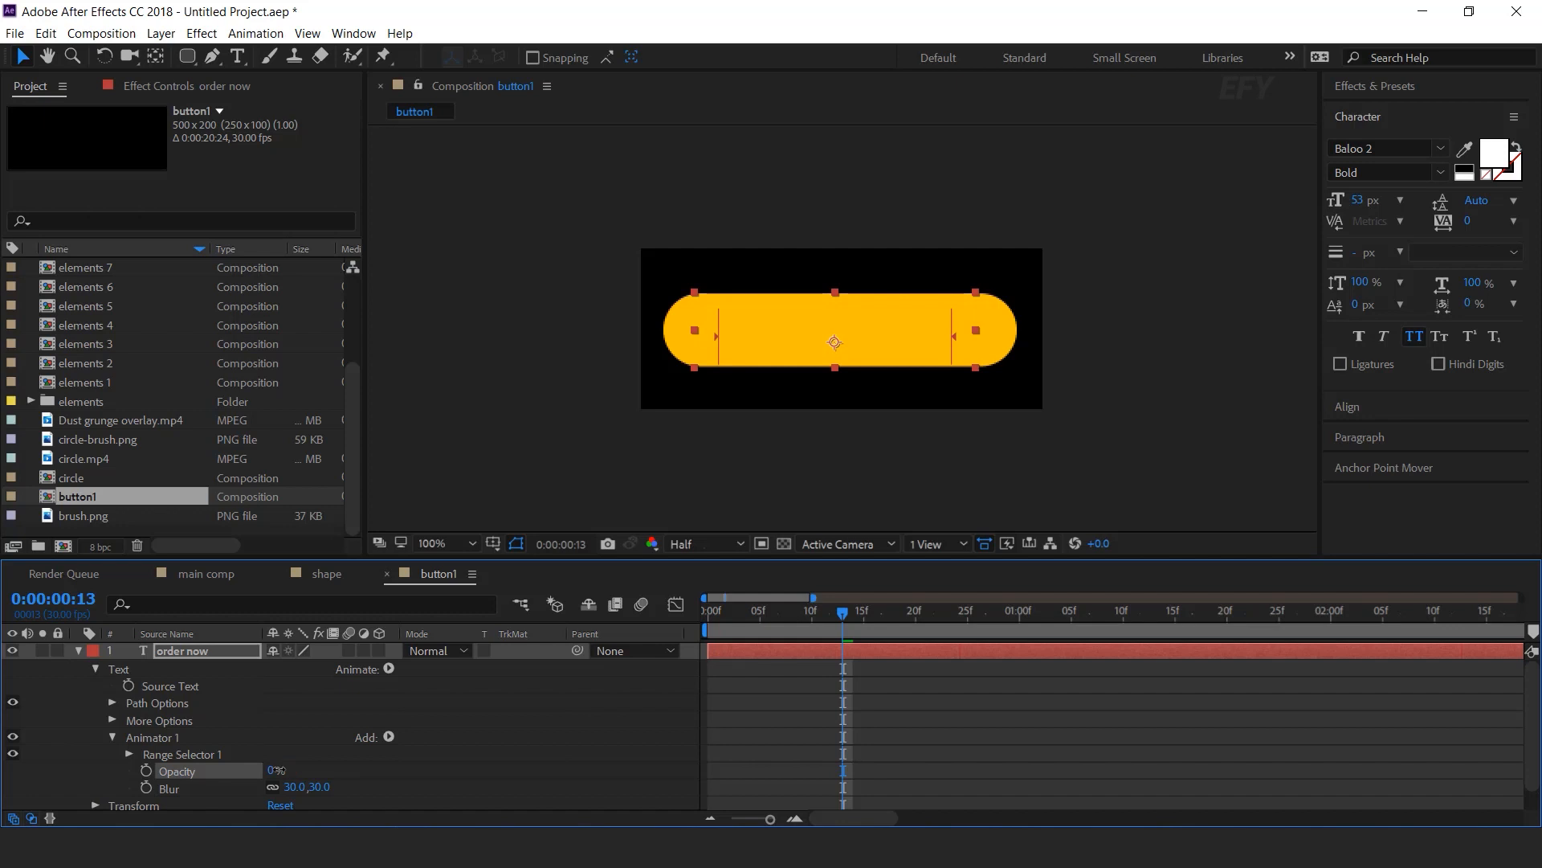
Keyframe the text's Range Selector Start from 0% at frame 0 to 100% at 0:00:01:00
click(128, 754)
click(708, 617)
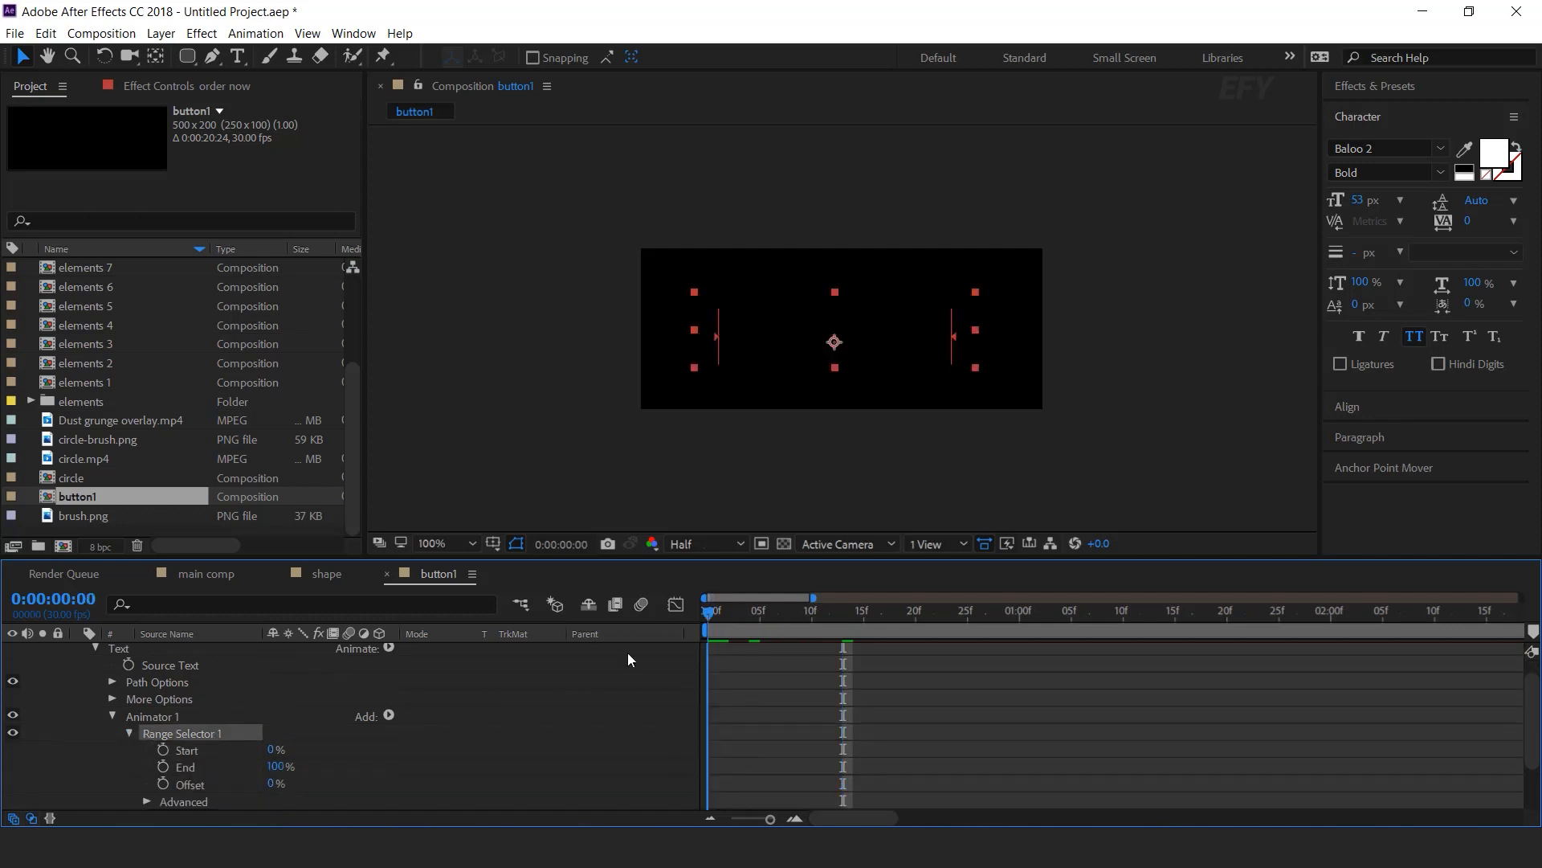
click(163, 750)
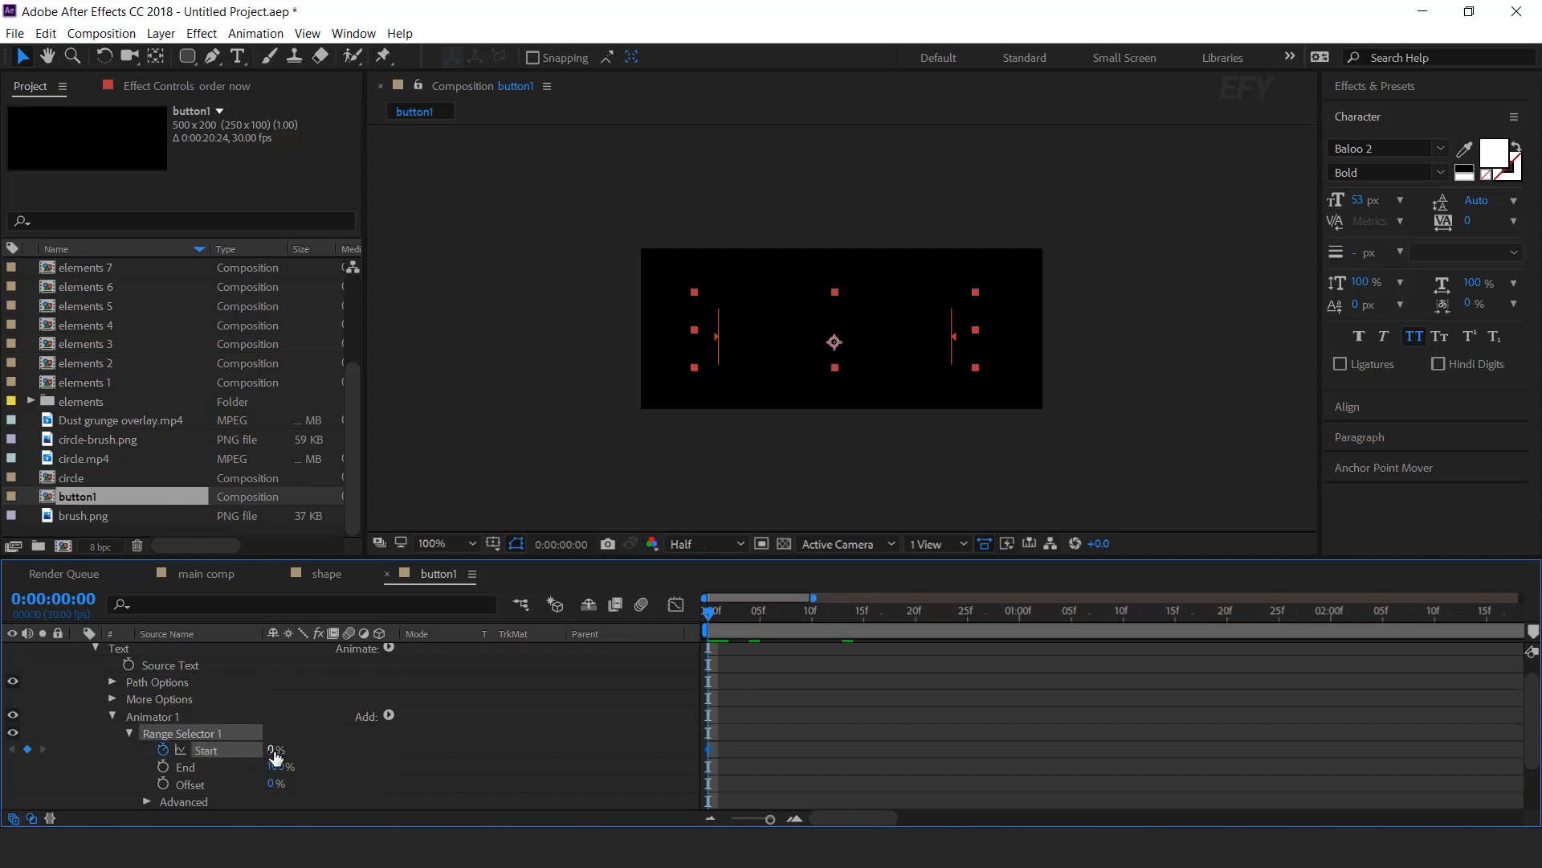
drag(275, 751, 382, 729)
click(798, 817)
drag(831, 619, 1055, 626)
scroll(858, 736, down, 2)
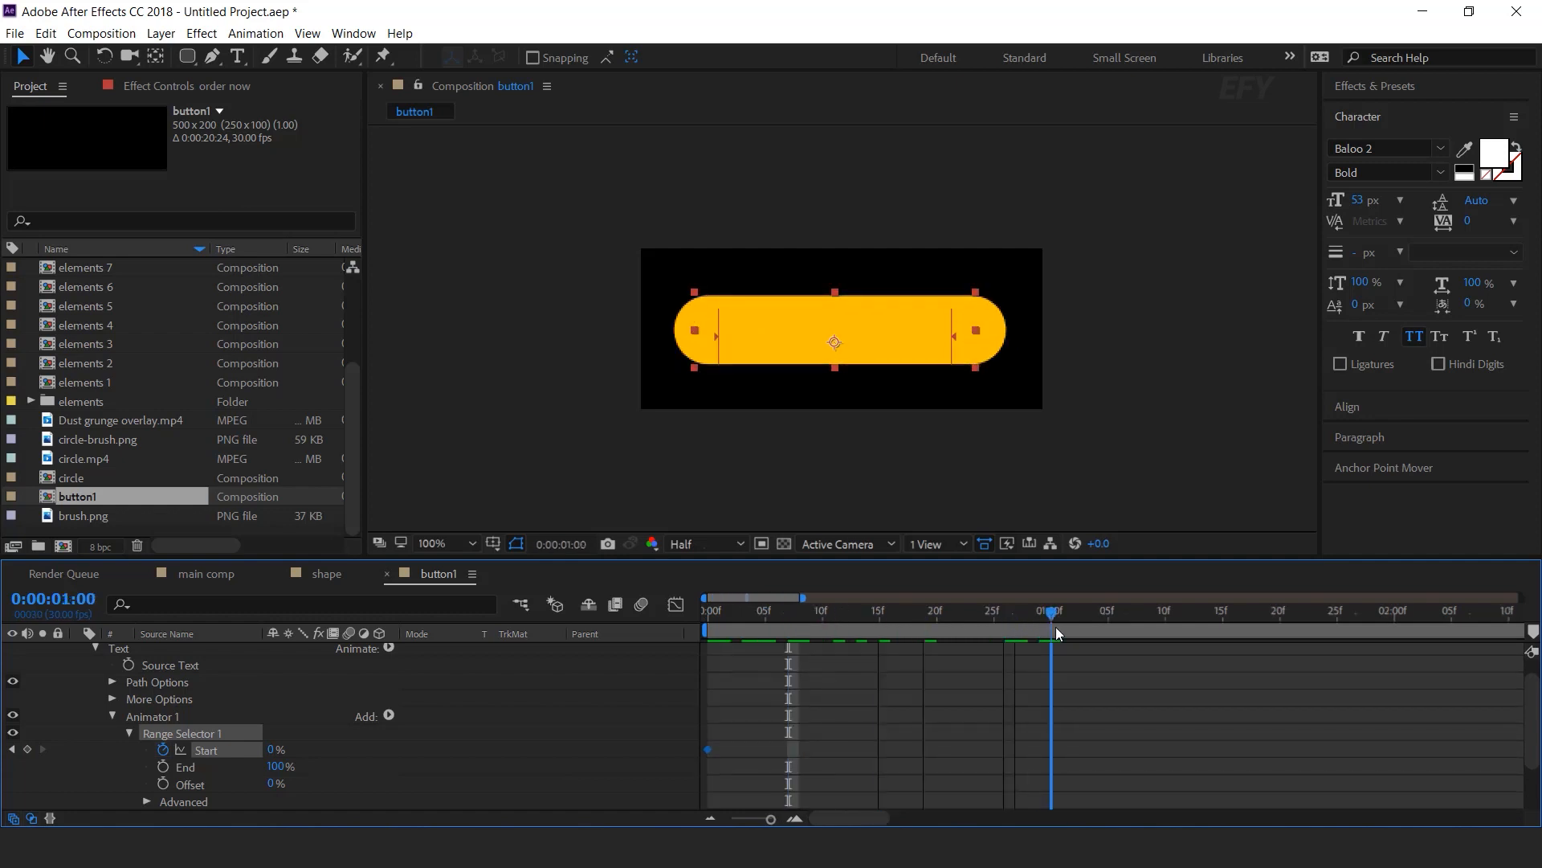
drag(275, 754, 1175, 721)
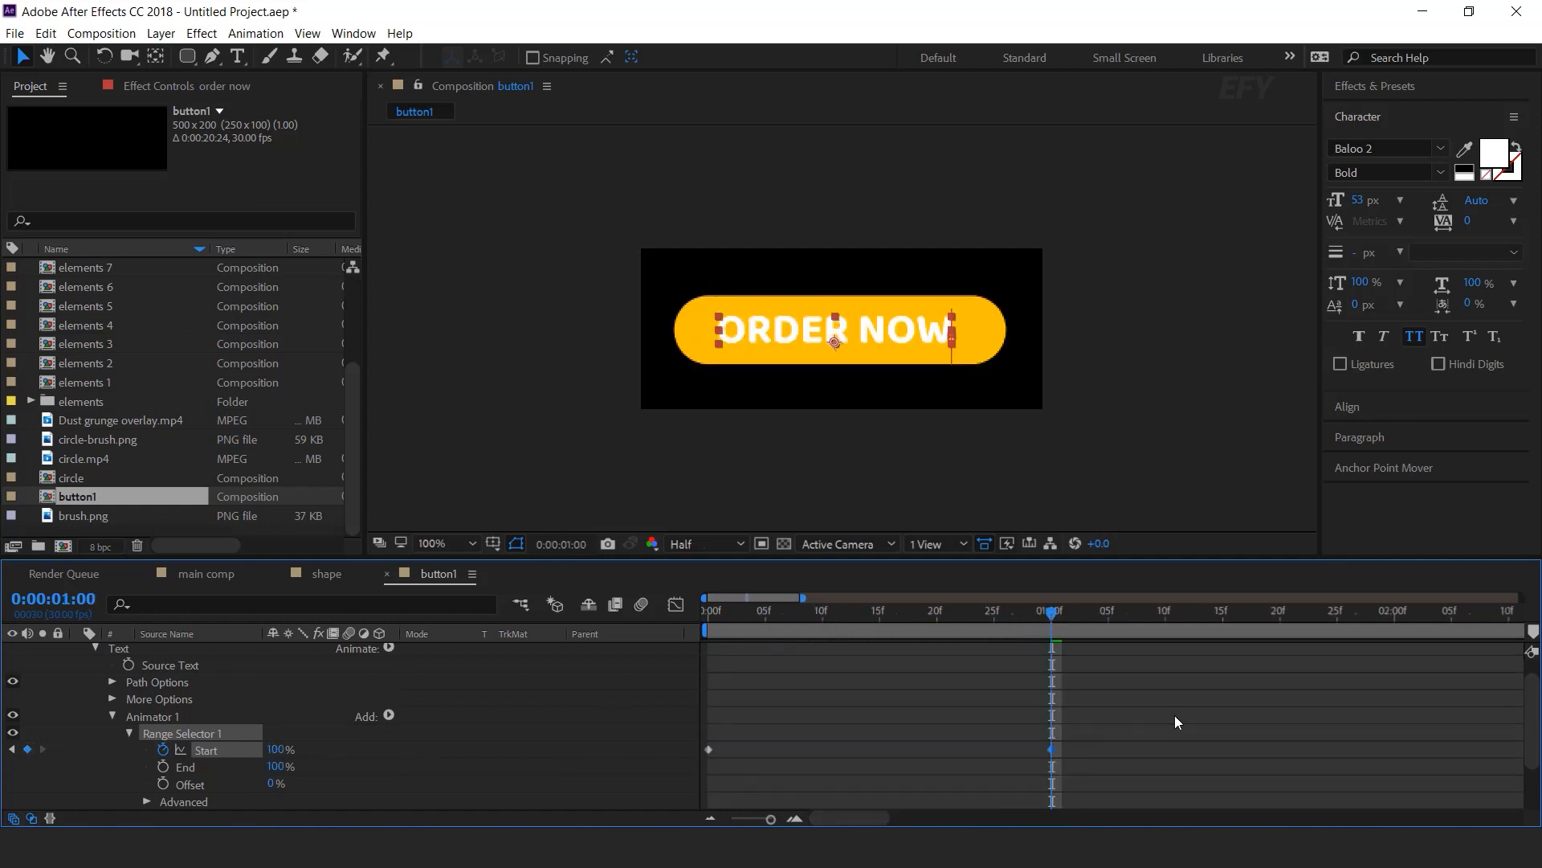
Turn on Randomize Order in the order now text's range selector and preview the reveal from the start
scroll(482, 773, down, 3)
click(557, 725)
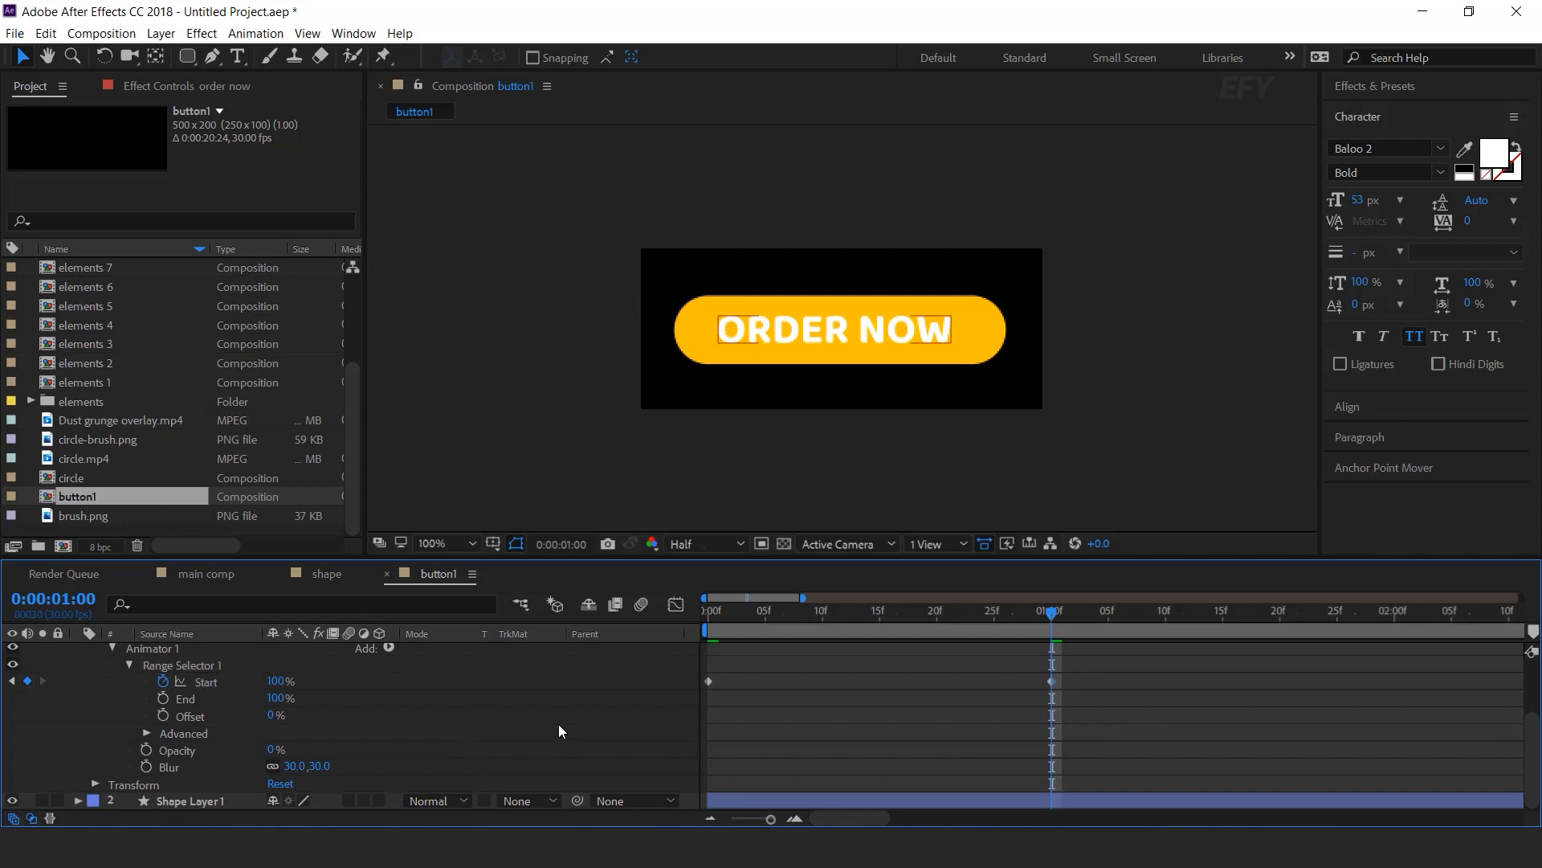
click(147, 733)
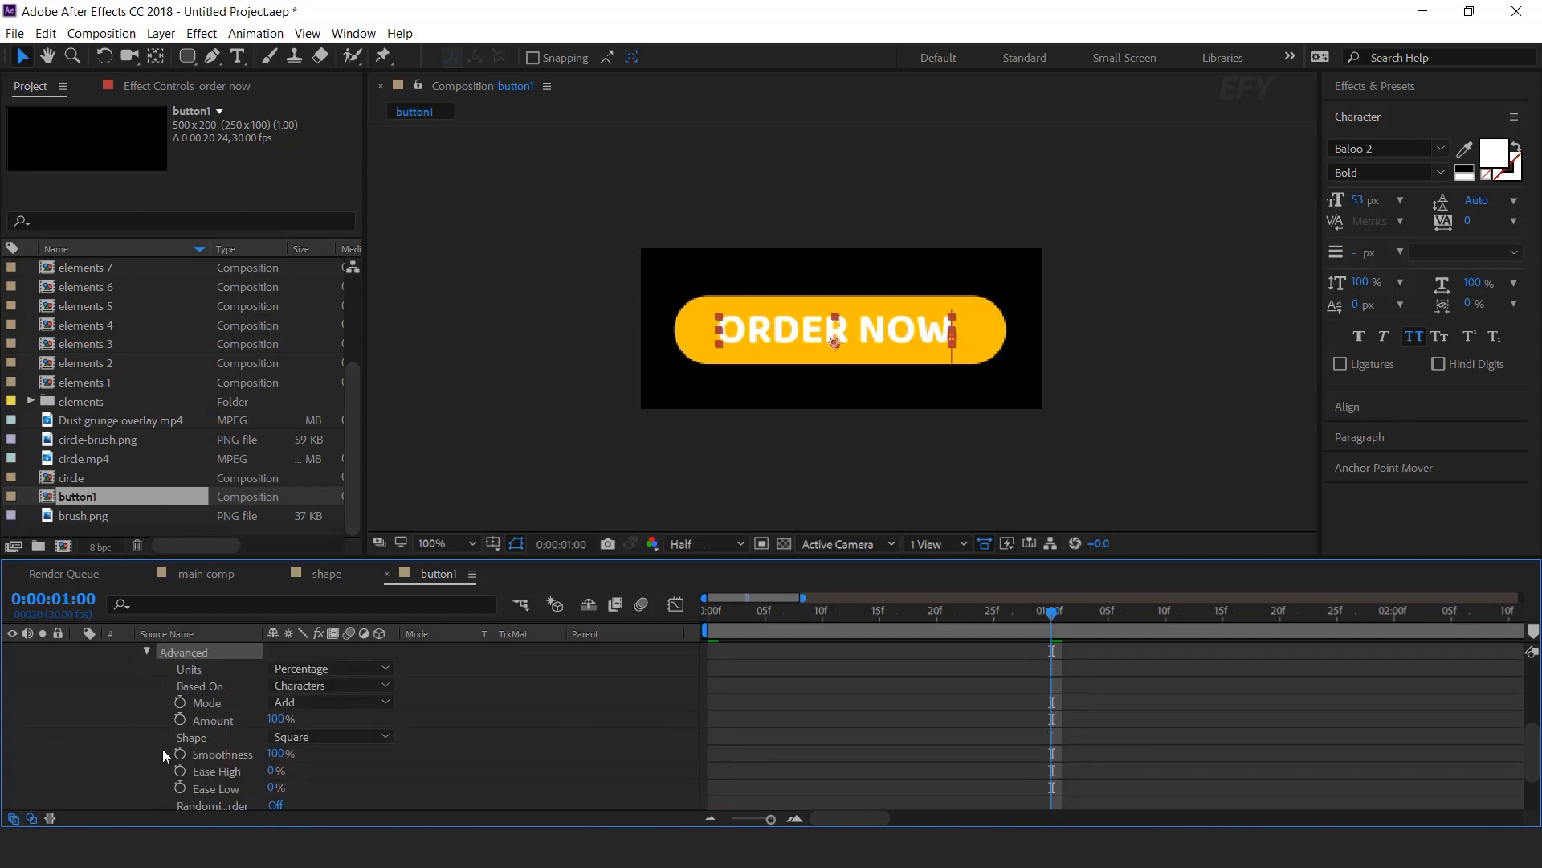
scroll(222, 773, down, 2)
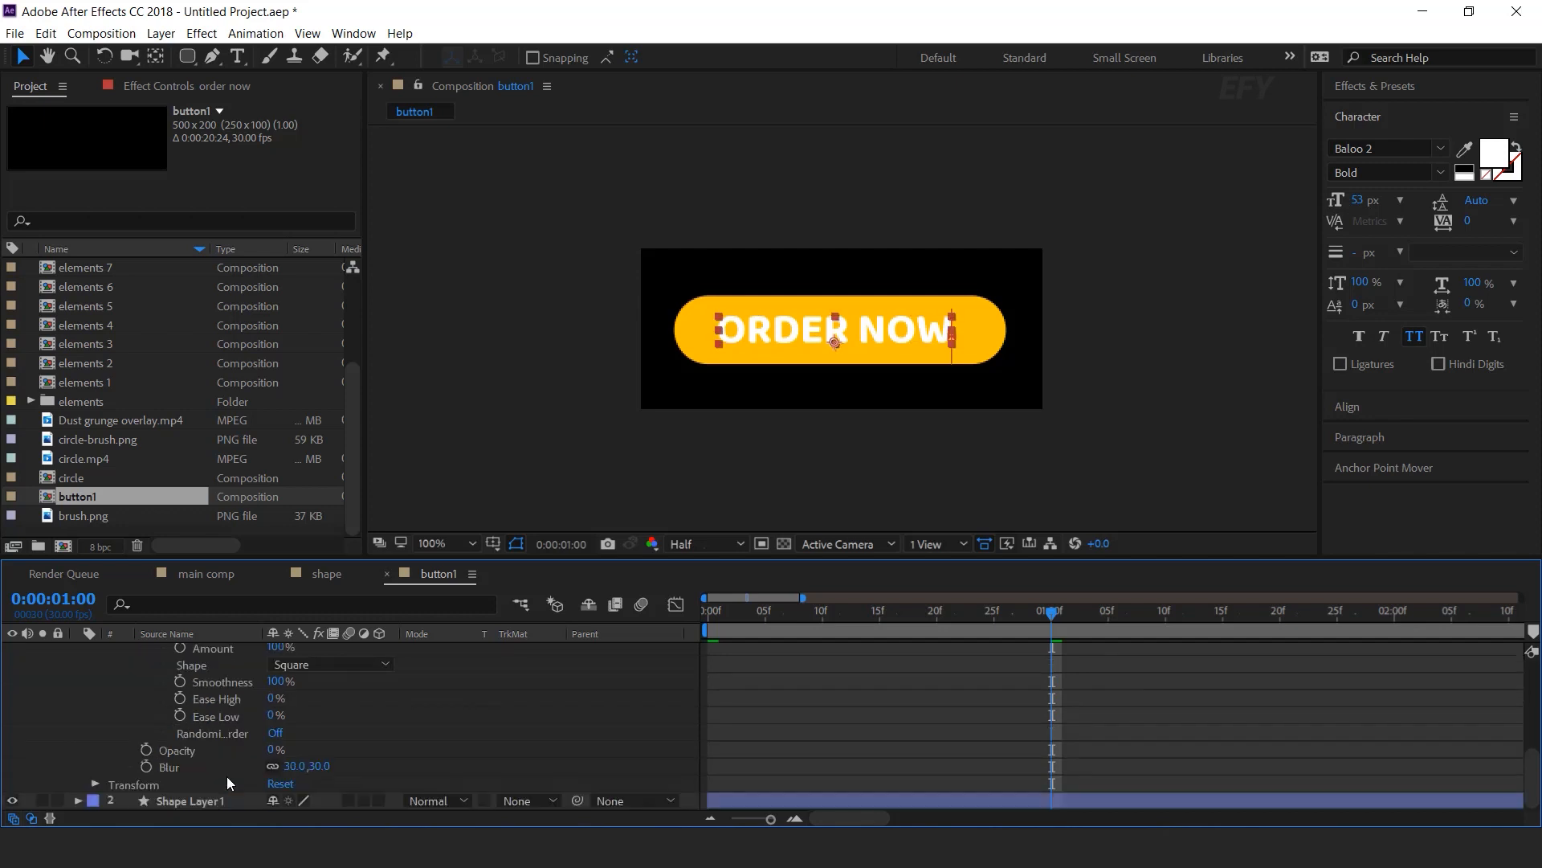
click(277, 734)
scroll(919, 730, up, 5)
scroll(919, 729, down, 3)
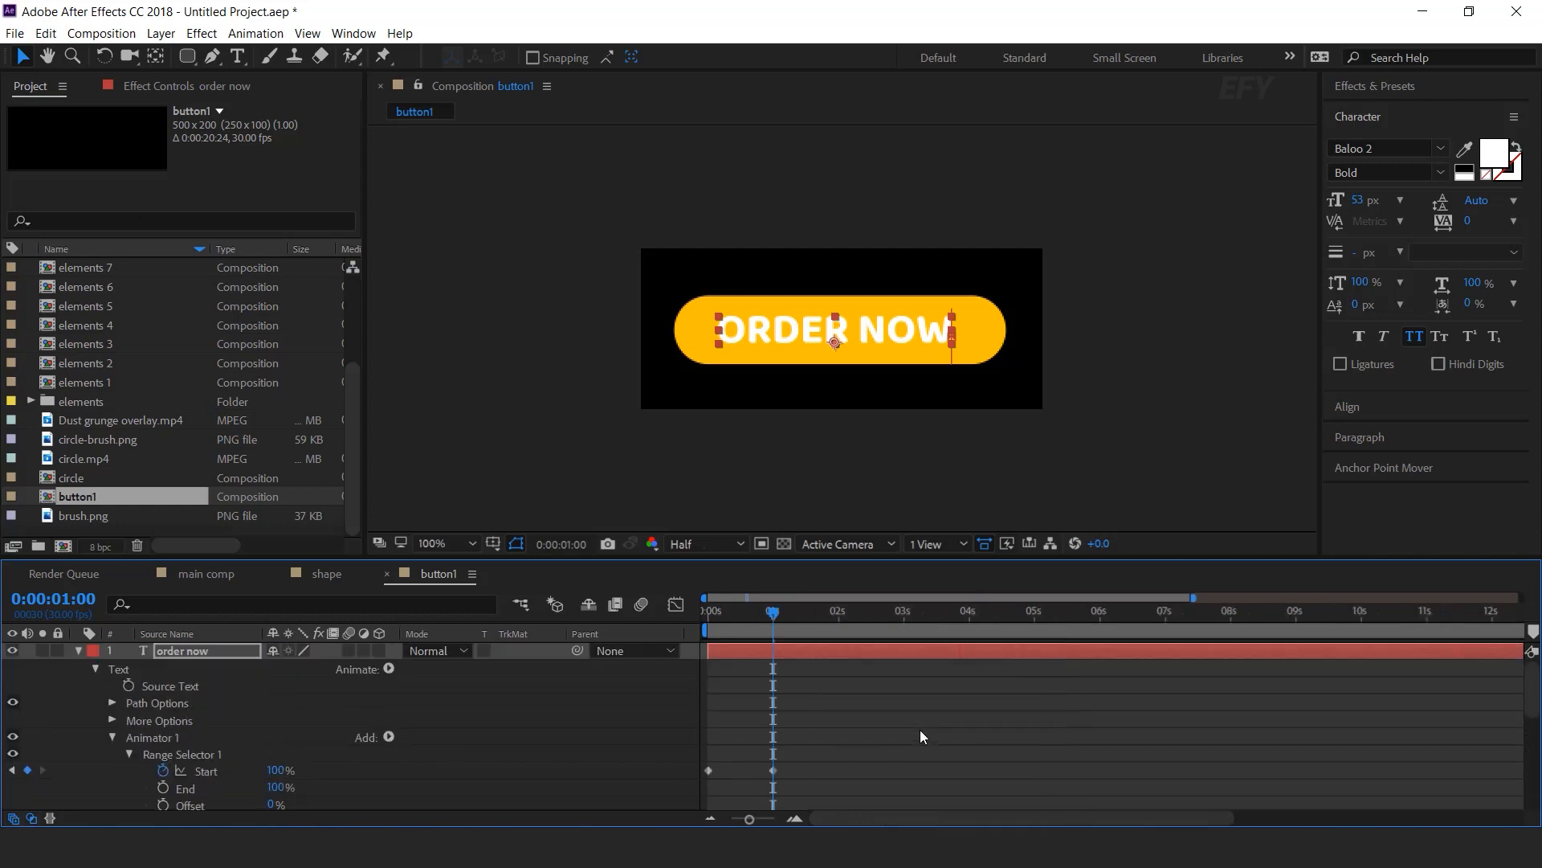
key(Home)
key(space)
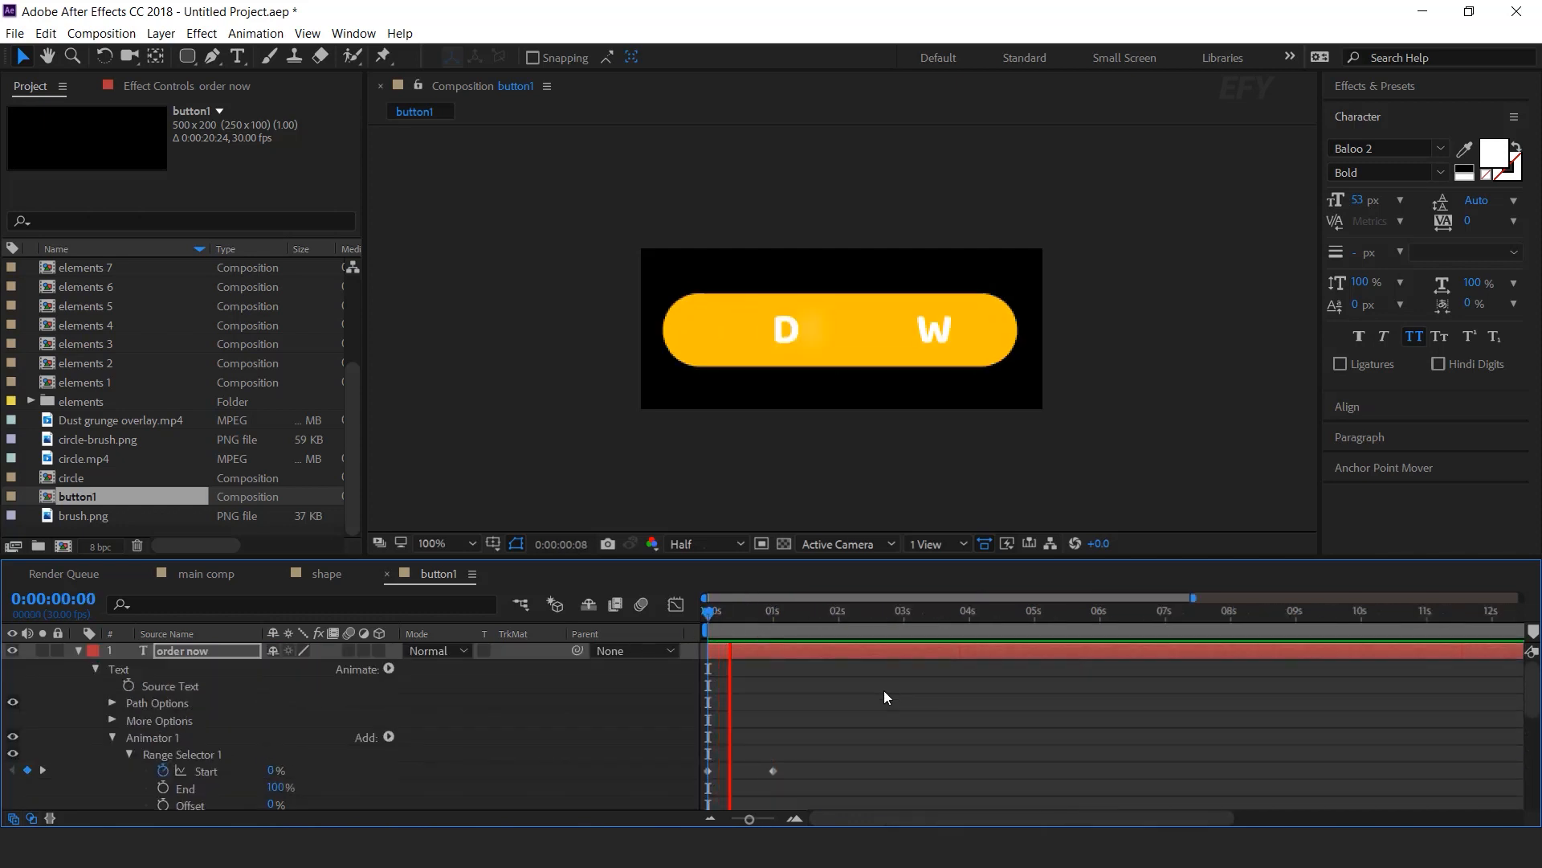
key(space)
Shift the order now layer to start at about frame 10 and preview the button animation
click(796, 817)
drag(890, 817, 832, 817)
drag(801, 649, 850, 649)
drag(734, 615, 677, 614)
key(space)
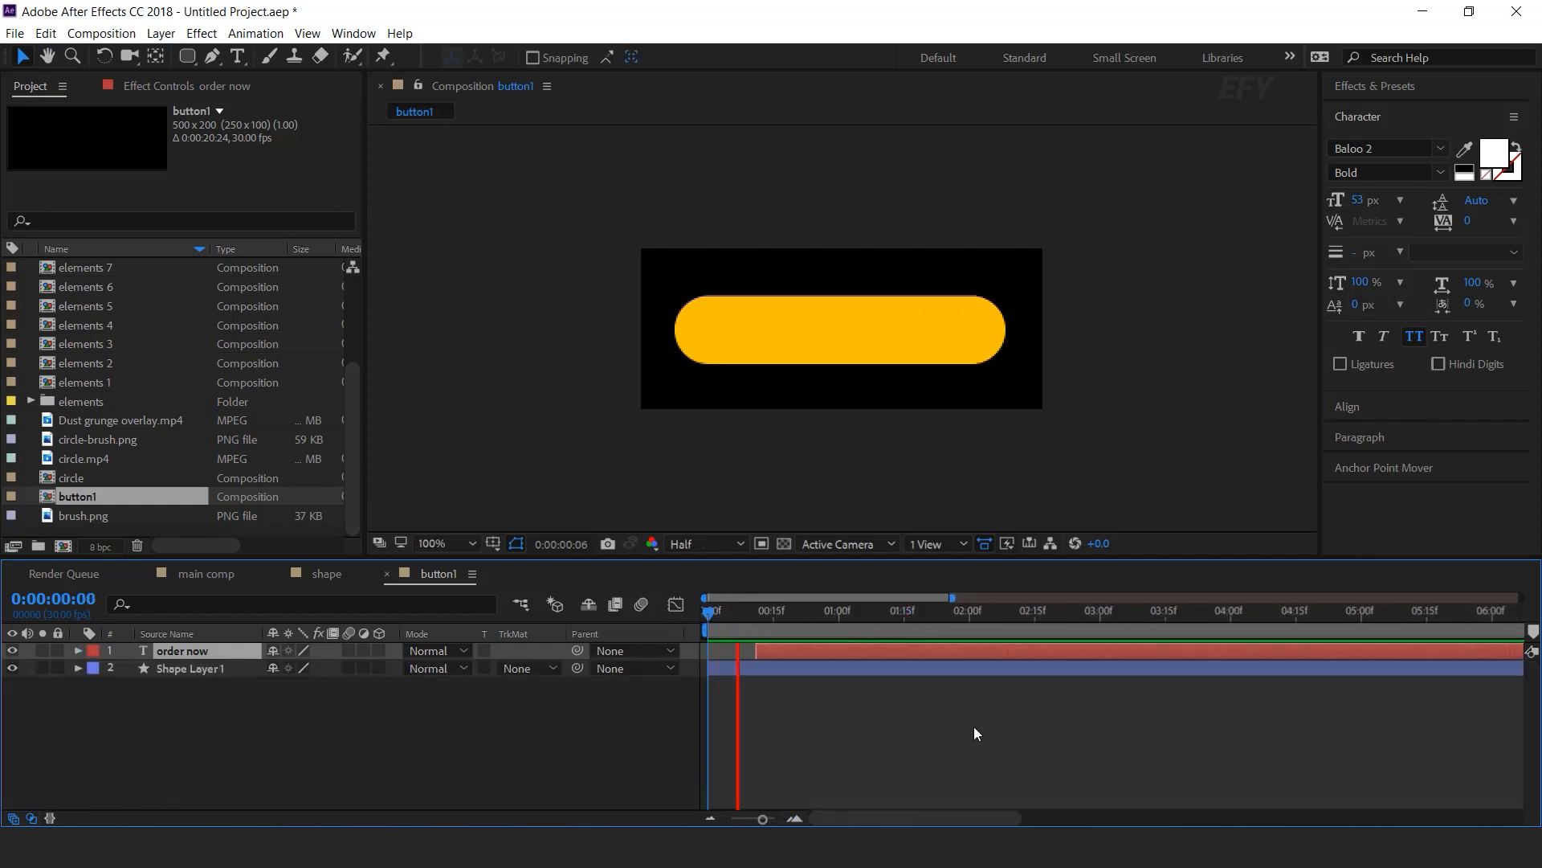
Add button1 to the main comp beneath the FAST FOOD title and scale it down to about 70%
click(181, 575)
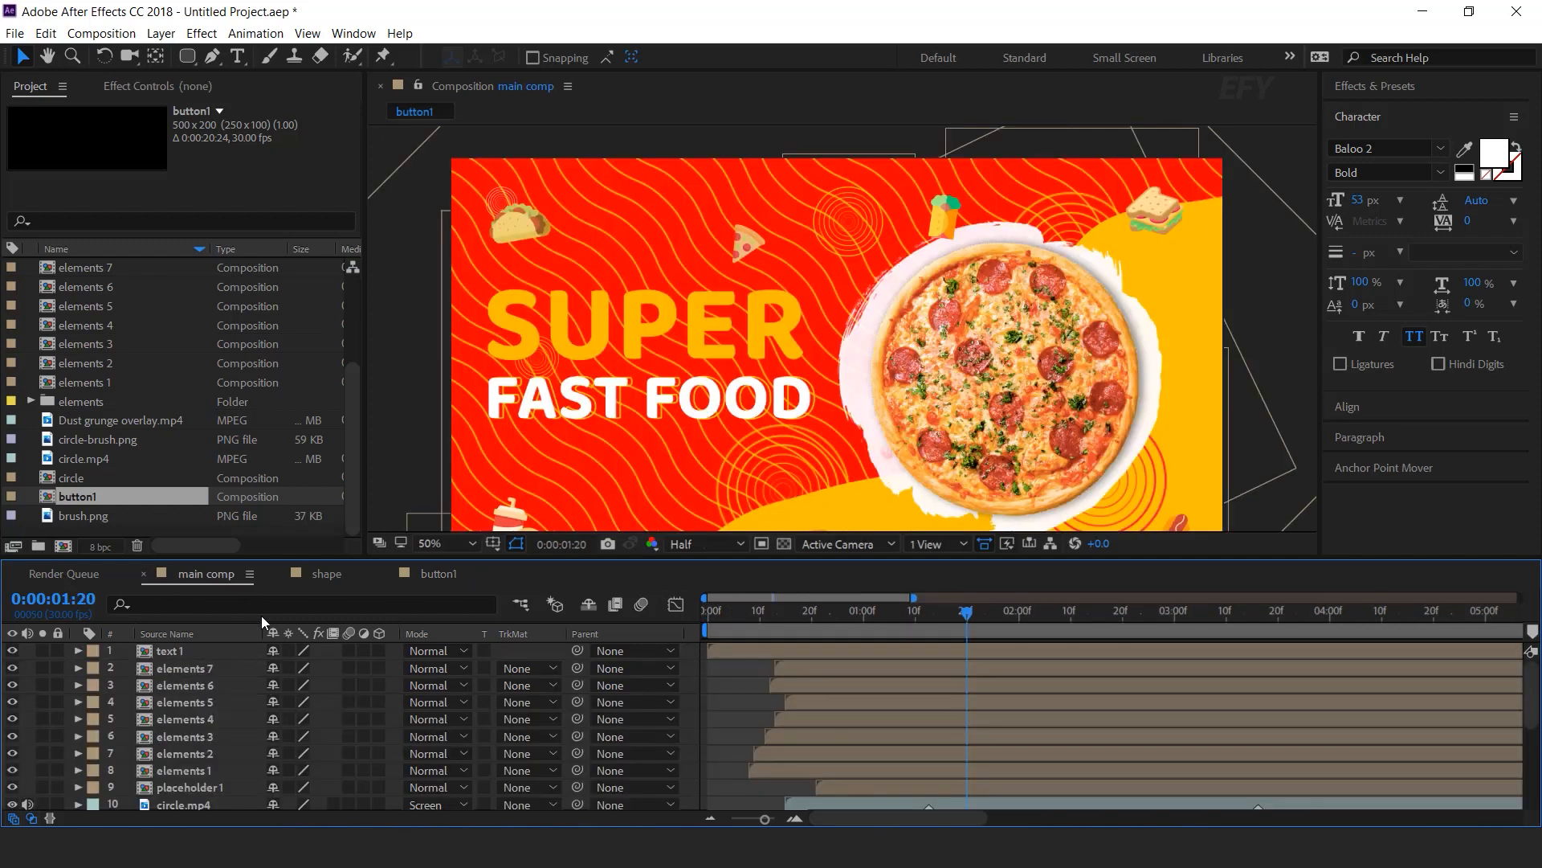
drag(48, 502, 194, 644)
drag(840, 379, 572, 460)
key(s)
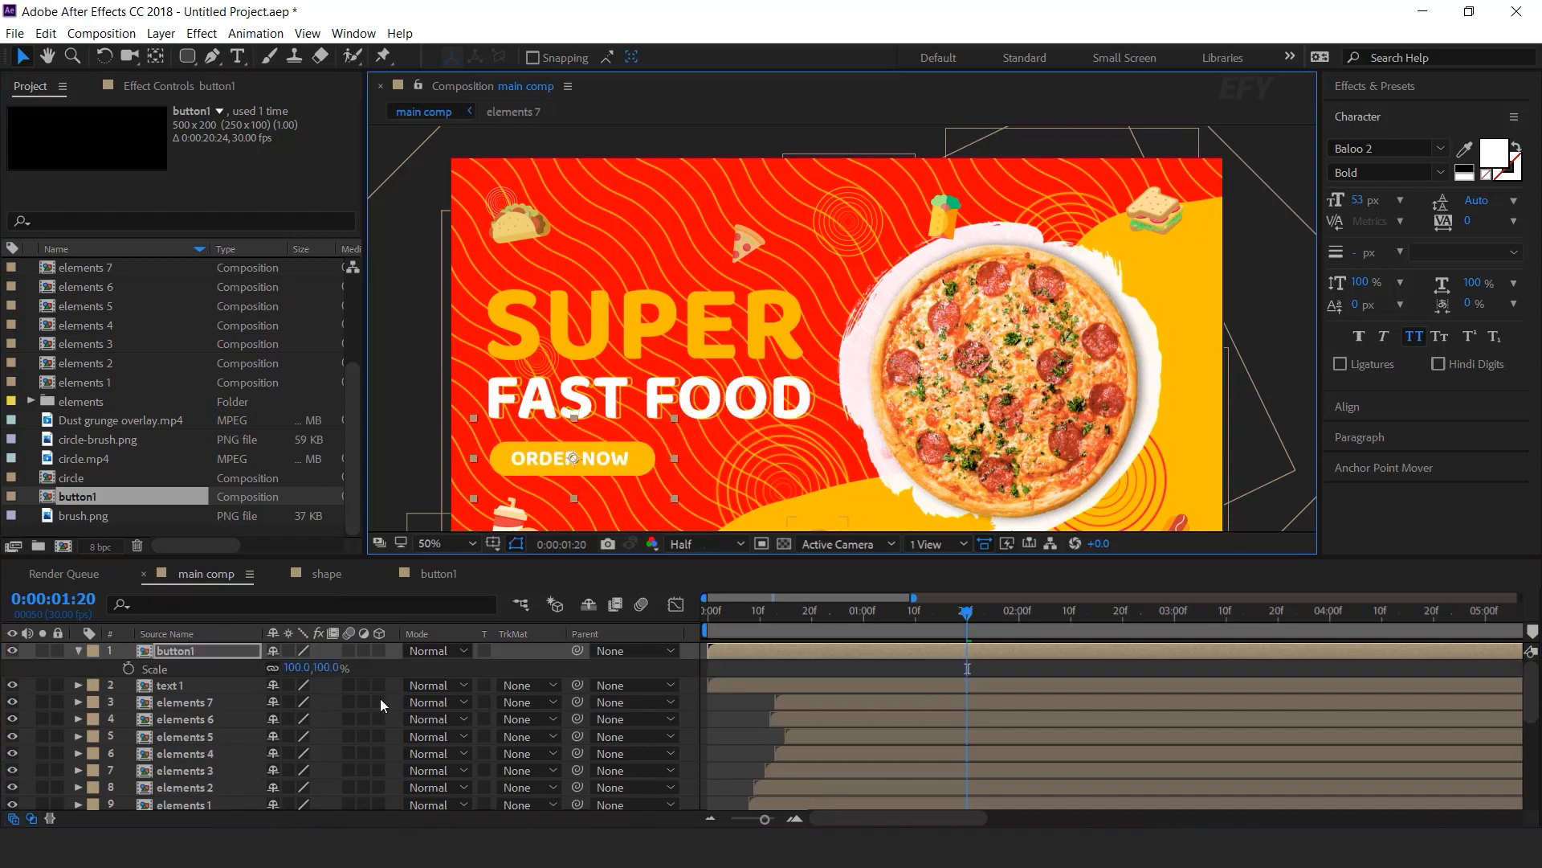
drag(315, 667, 305, 667)
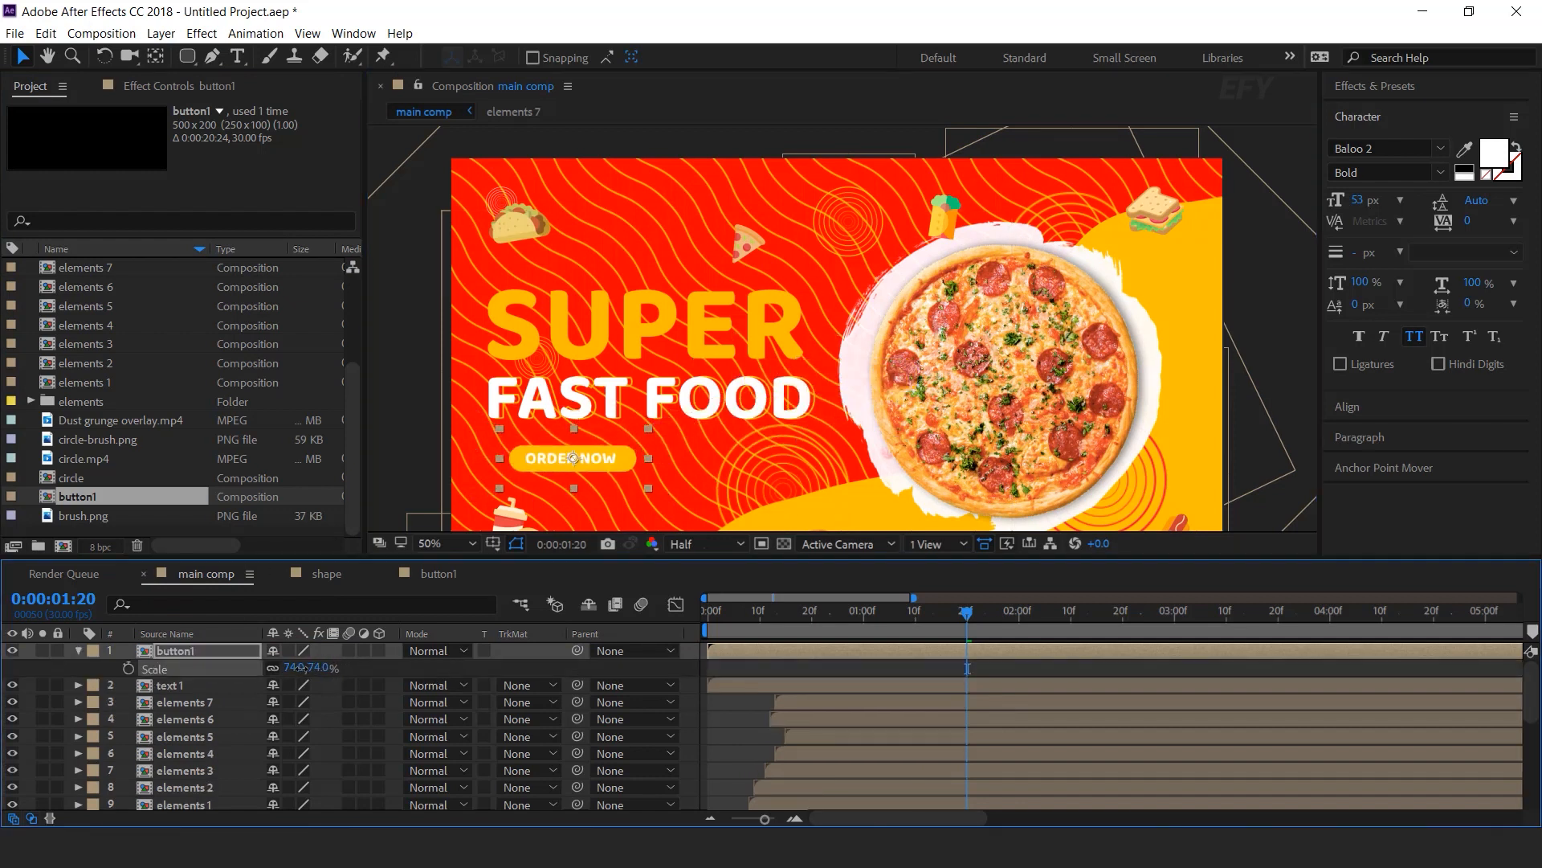
drag(802, 425, 826, 394)
drag(599, 426, 588, 426)
click(79, 651)
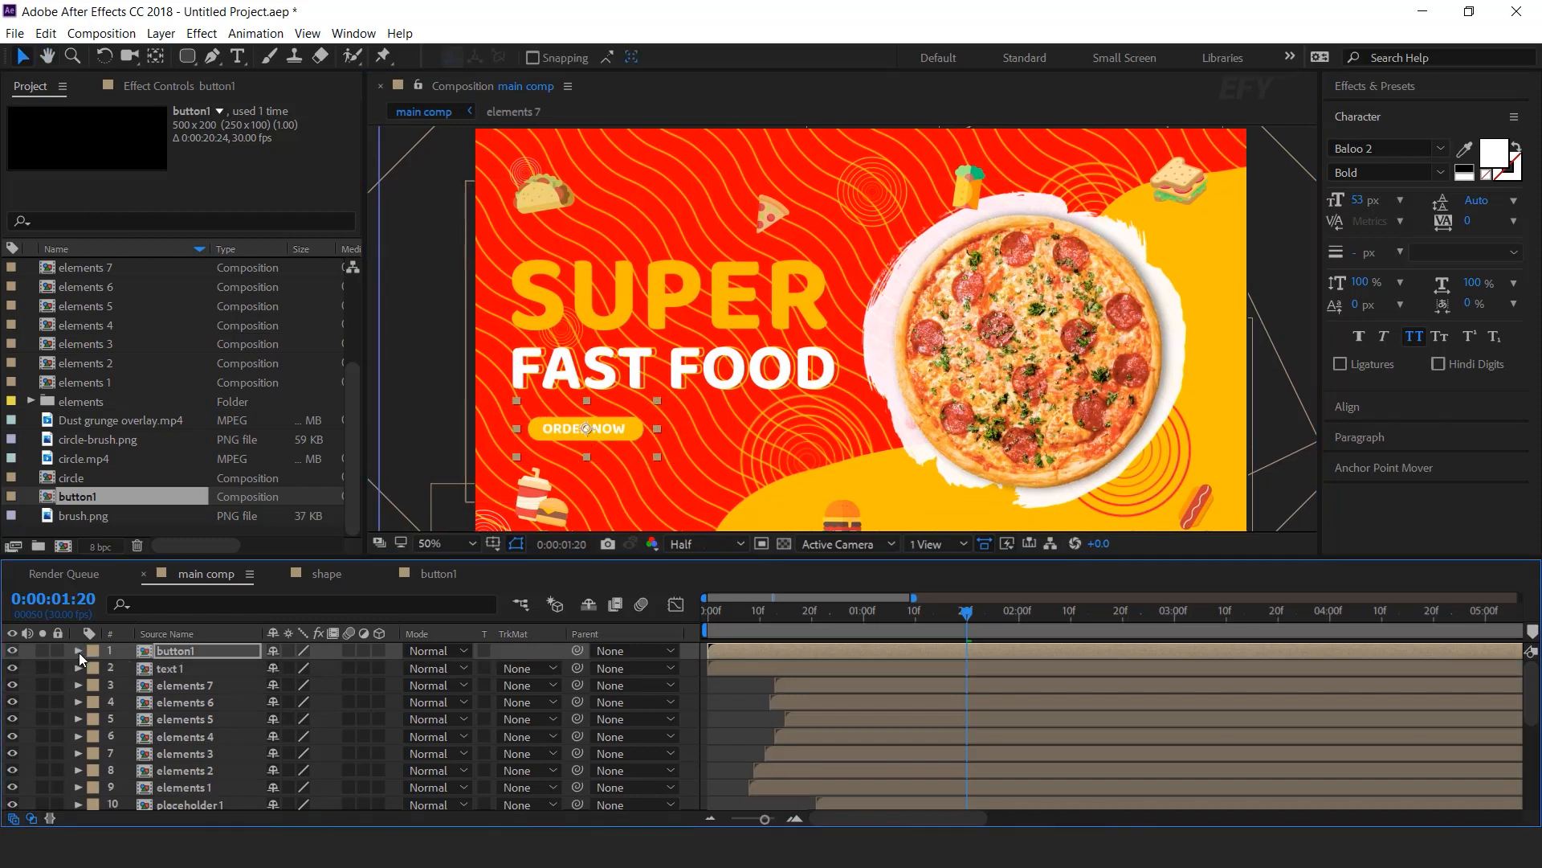
Duplicate the button1 composition and add the copy above button1 in the main comp
click(111, 494)
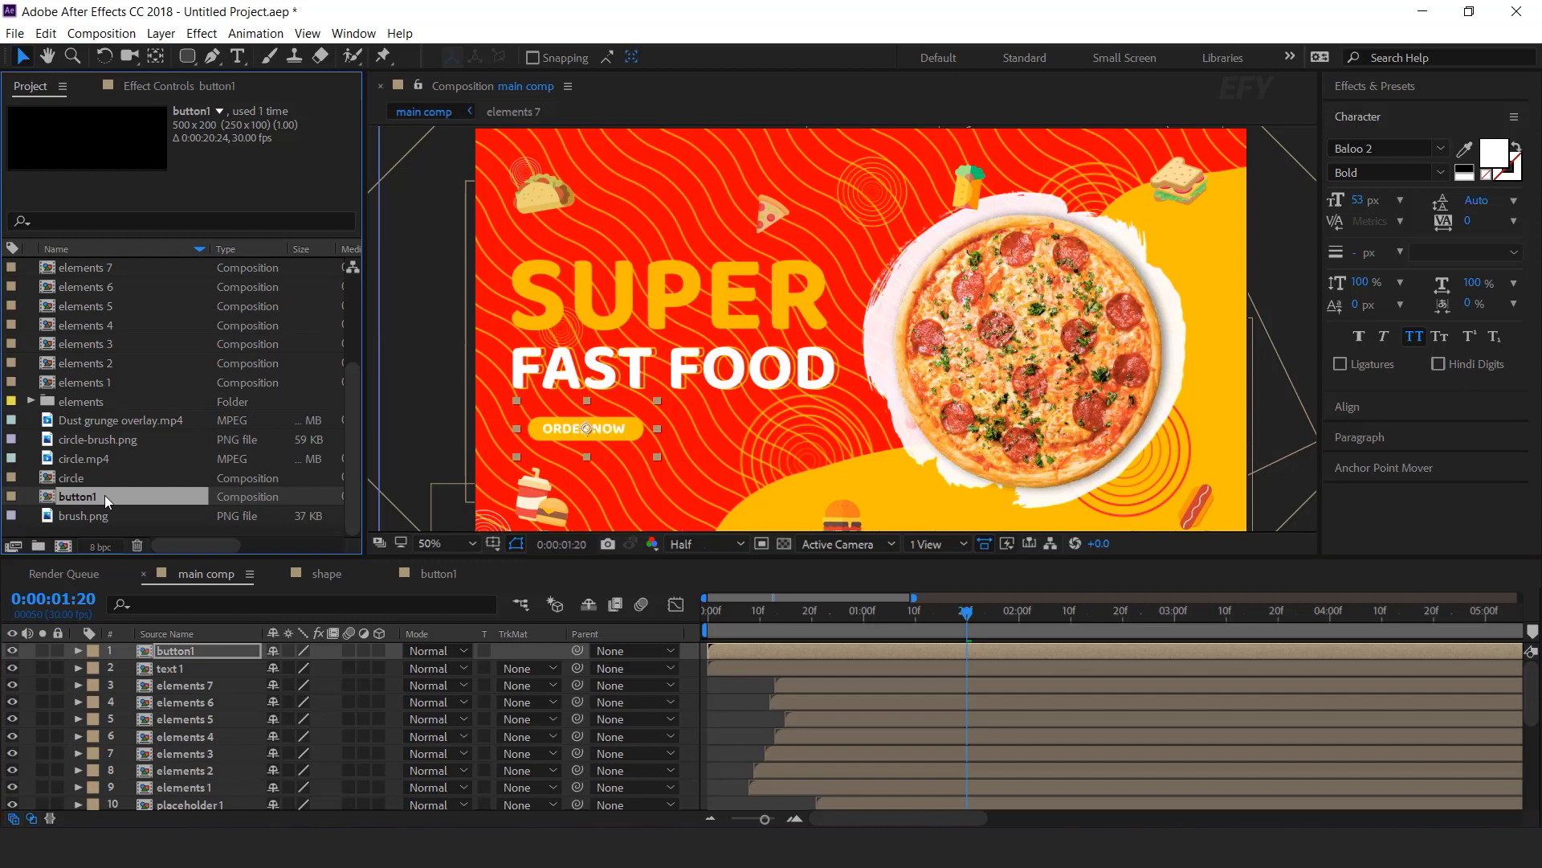
key(ctrl+d)
drag(107, 514, 209, 646)
Scale the new button to 70% and place it level with the first button, just to its right
key(s)
click(326, 668)
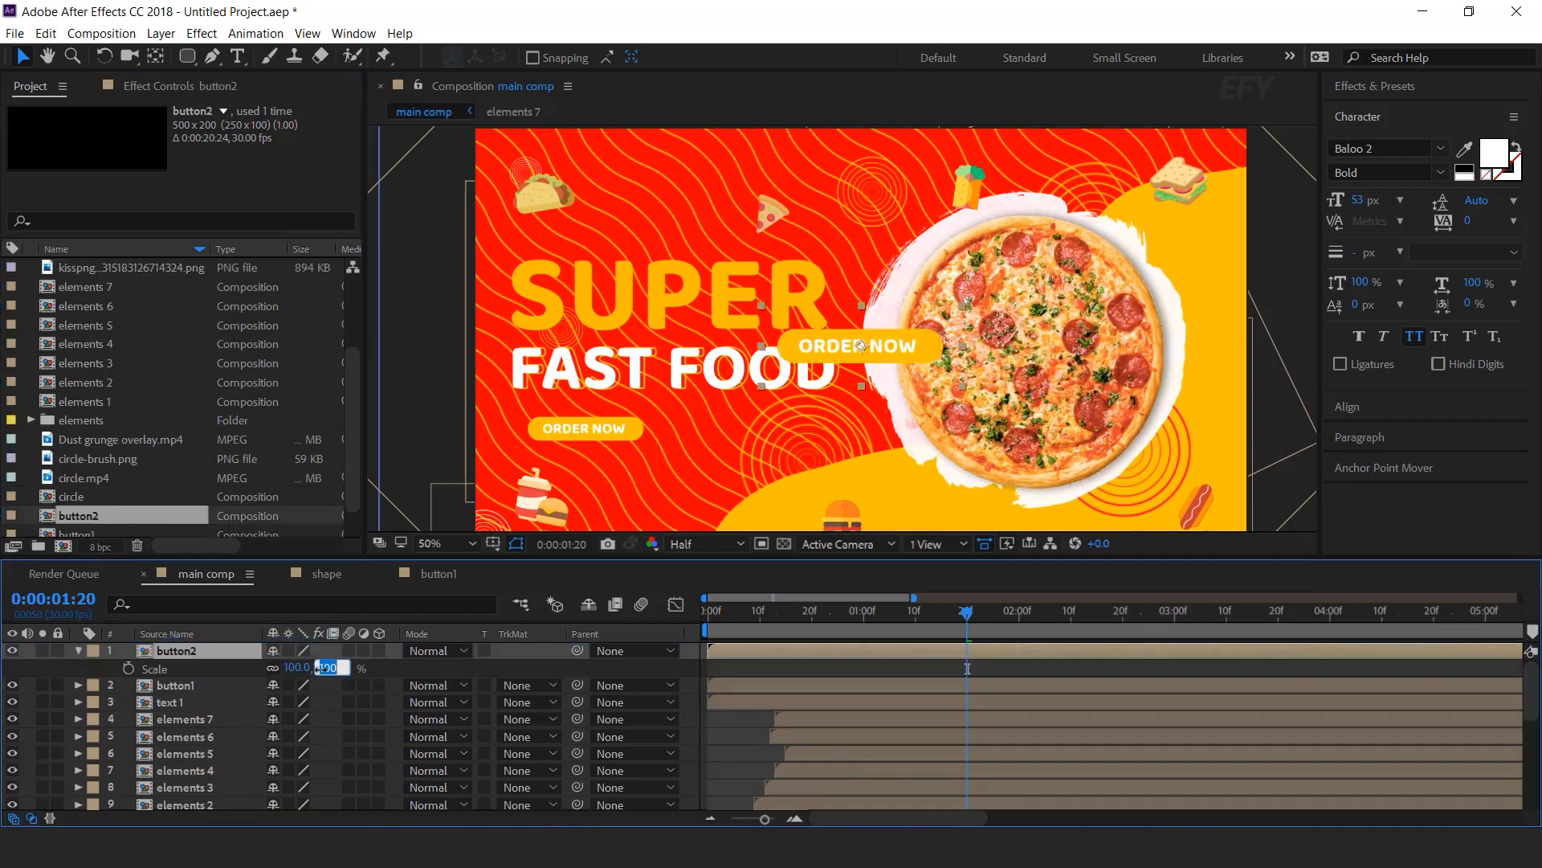
text(70)
key(Return)
drag(843, 365, 730, 437)
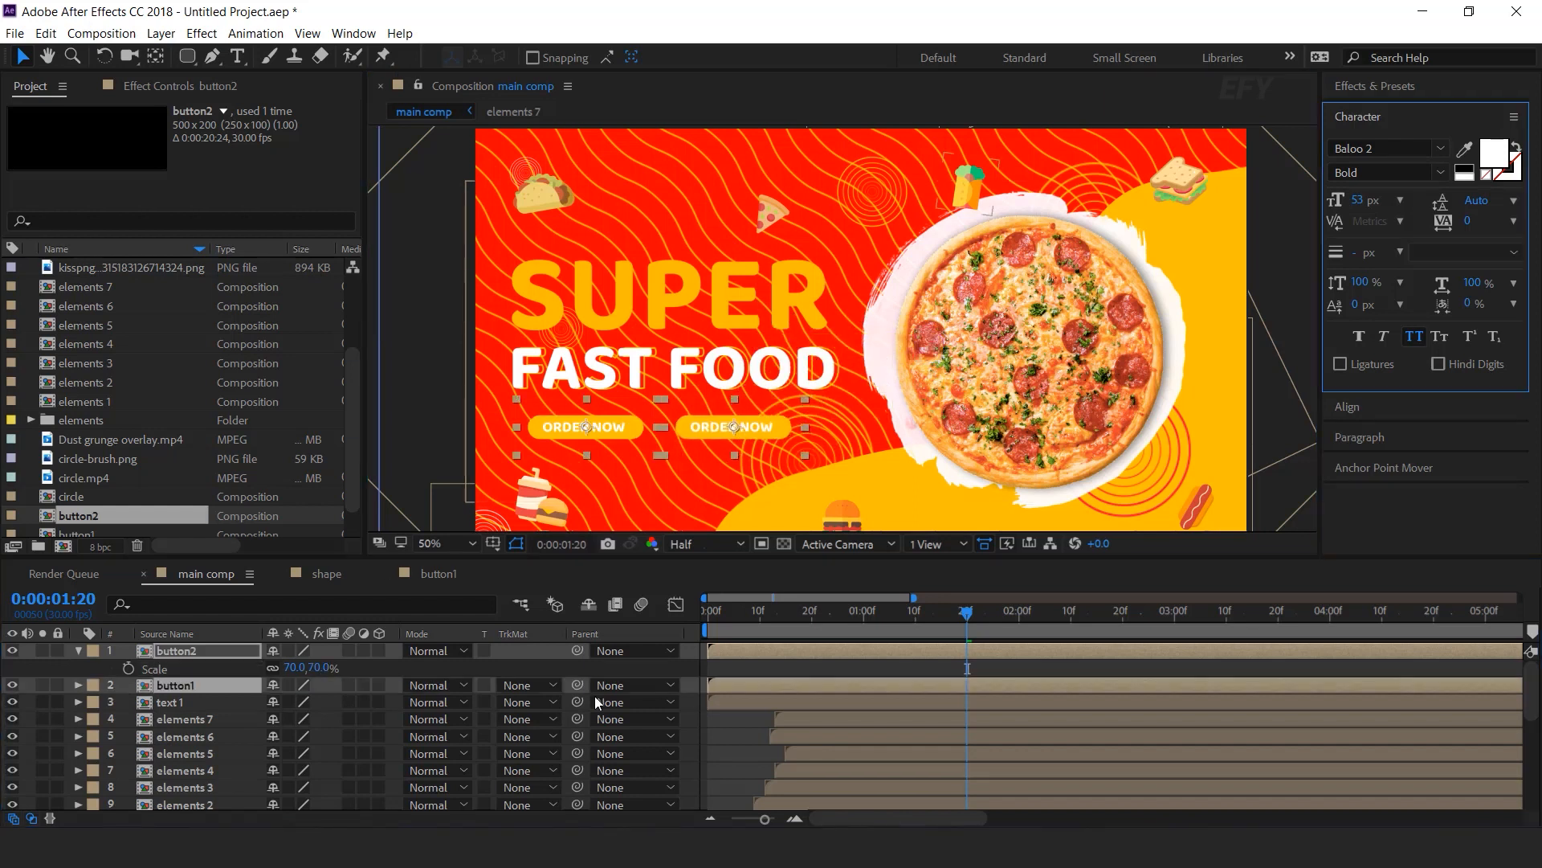
click(691, 682)
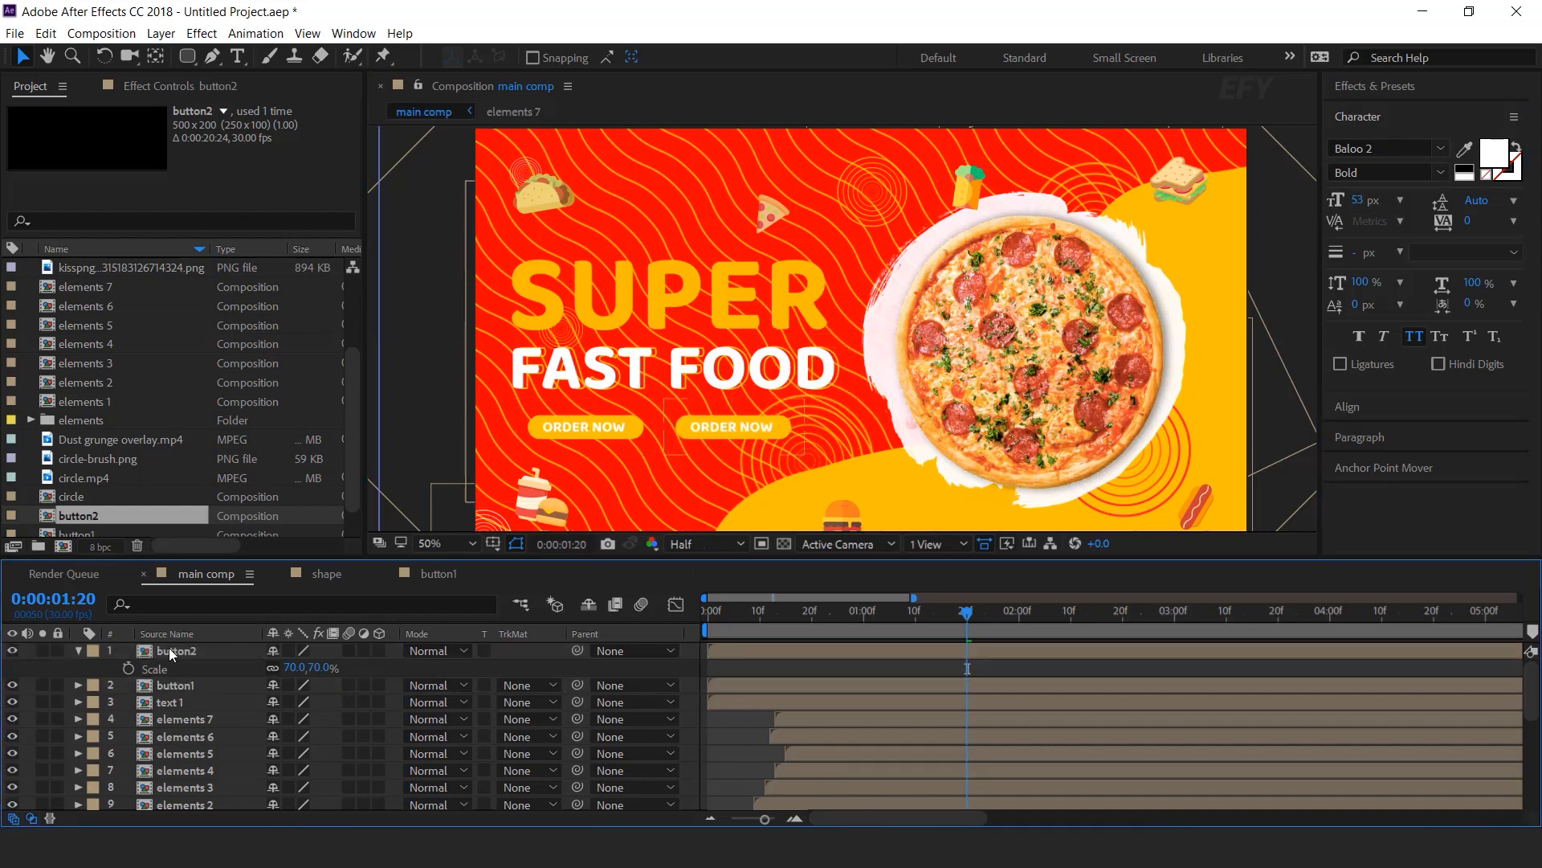
Open the button2 composition and change its text to fast food
double_click(168, 650)
click(876, 335)
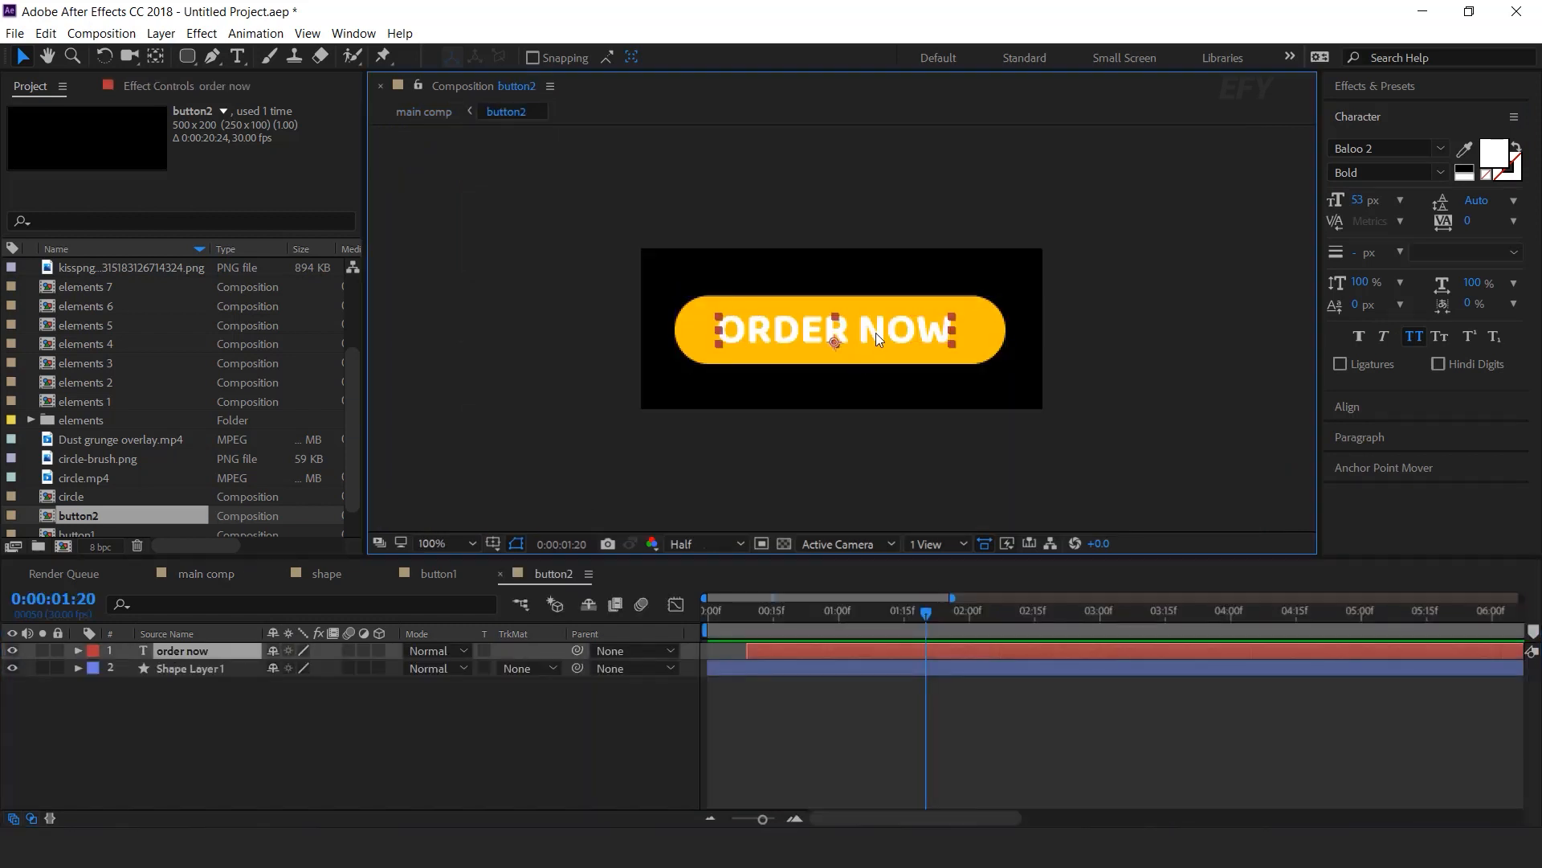
double_click(876, 333)
text(fast food)
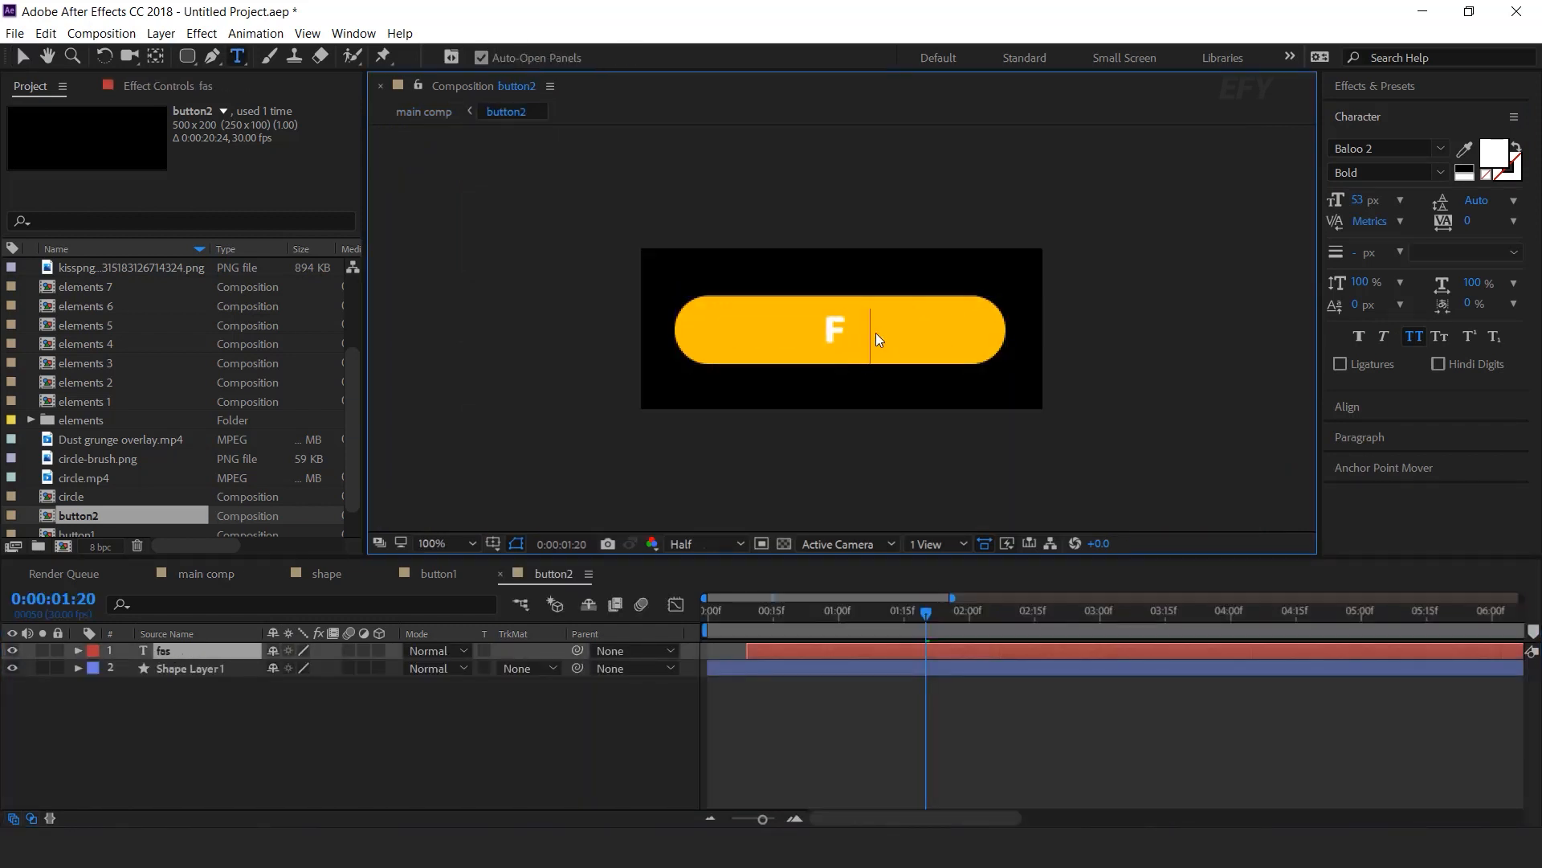
click(23, 56)
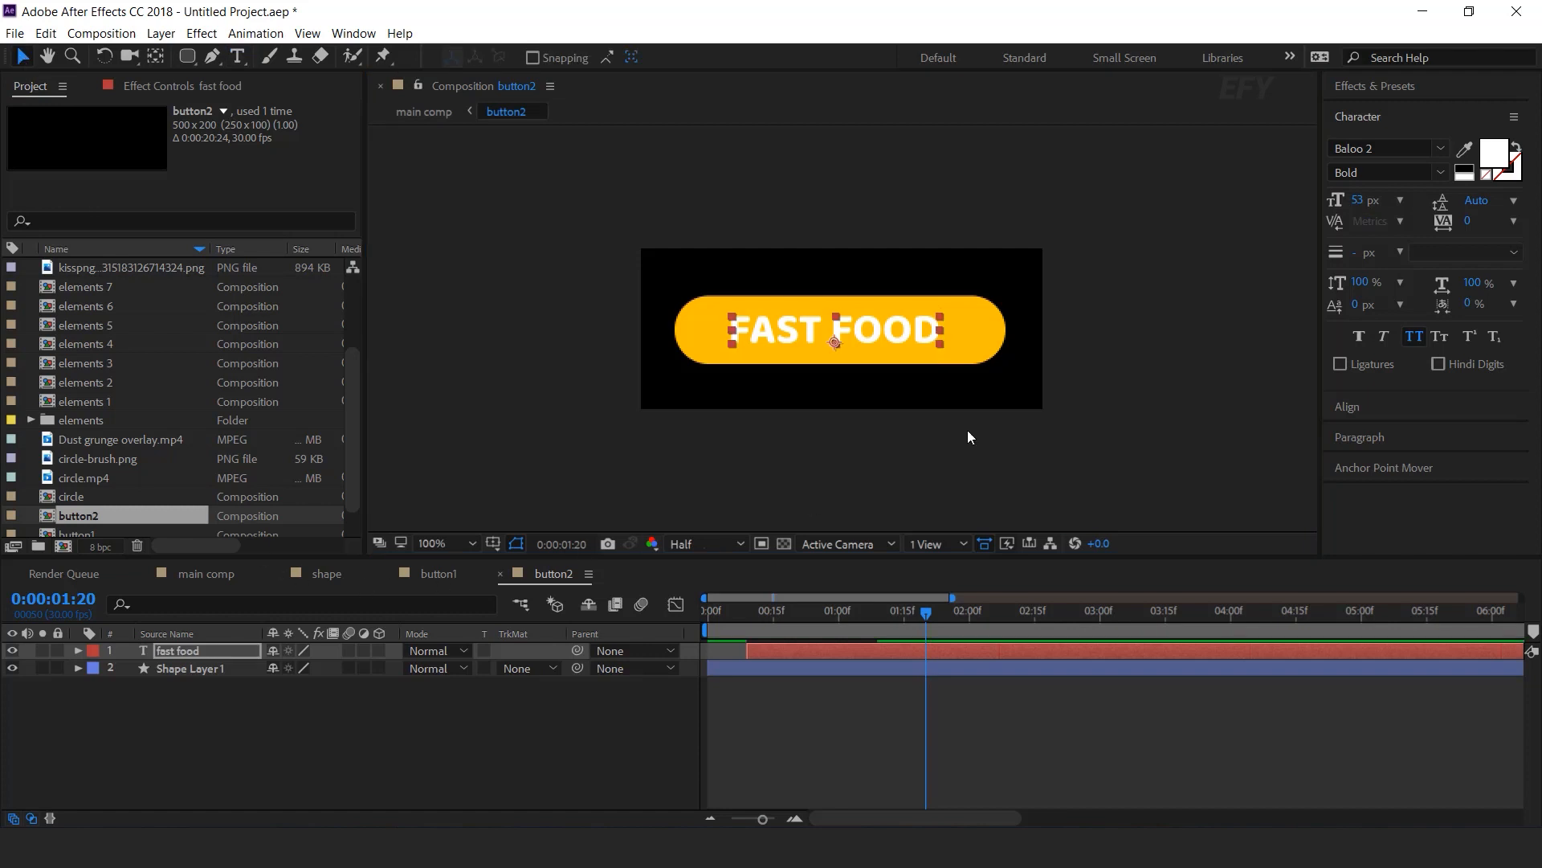
Align the fast food text and the yellow button shape to a common horizontal centre
shift+click(970, 344)
click(1349, 408)
click(1374, 197)
click(379, 724)
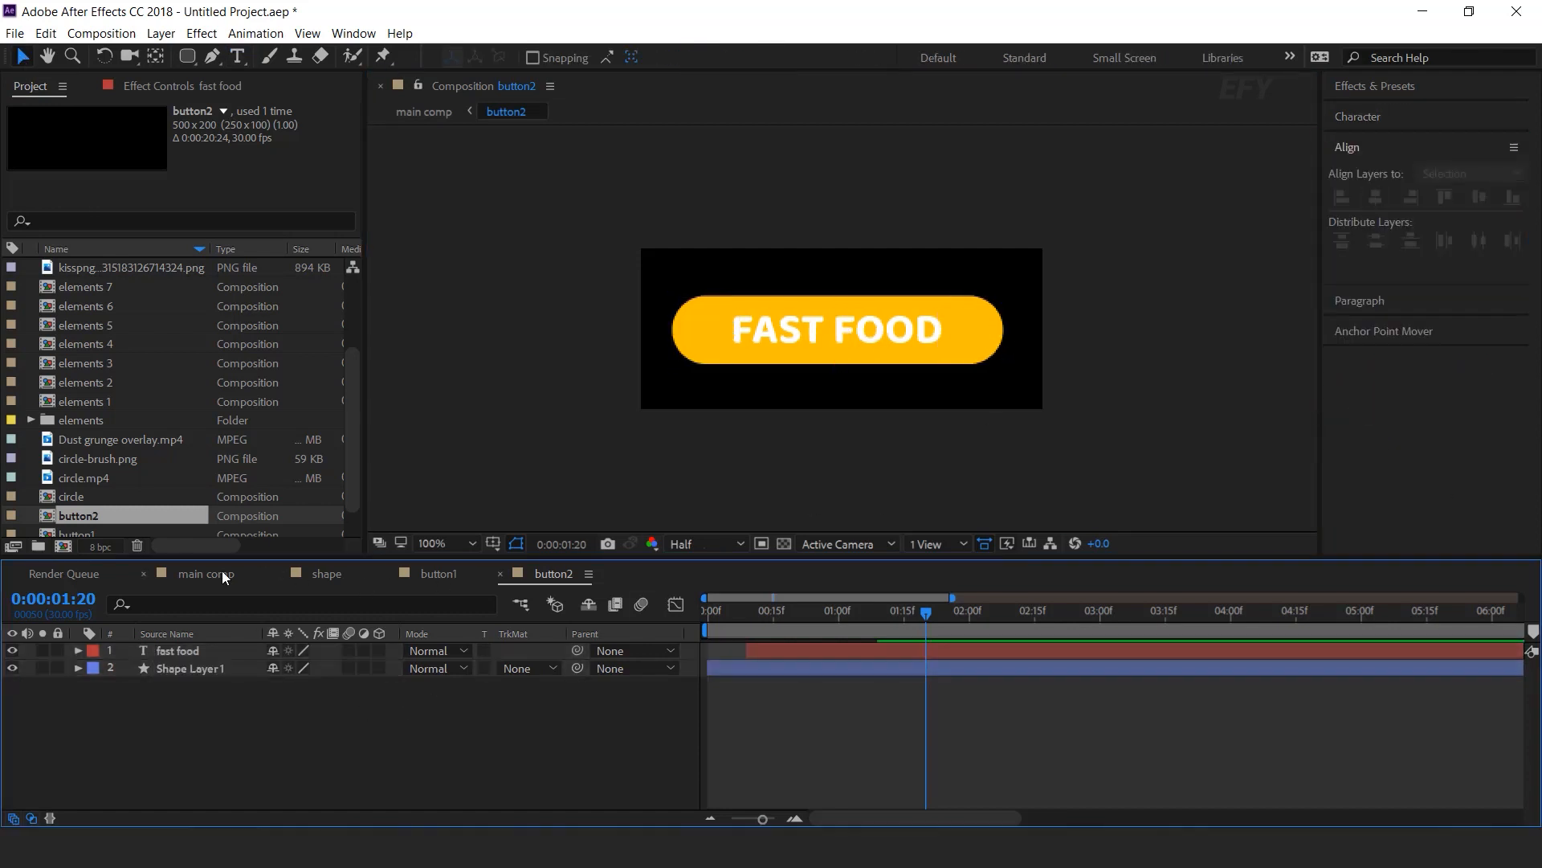
Shift the button2, button1 and text 1 layers in the main comp to start at about frame 14
click(206, 572)
key(shift+Page_Up)
key(shift+Page_Up)
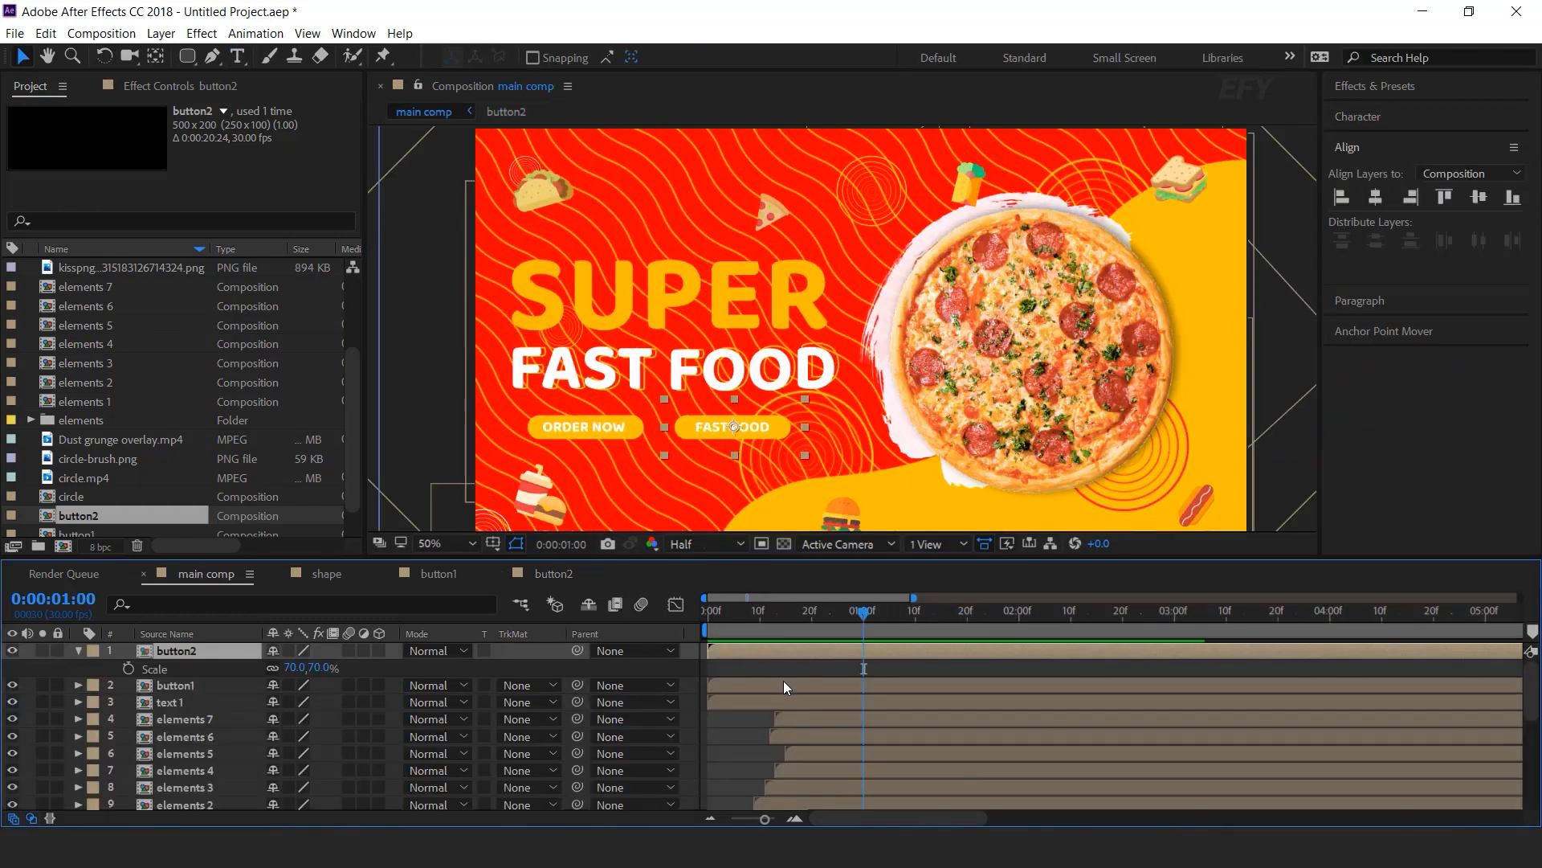
shift+click(779, 686)
shift+click(775, 702)
drag(832, 701, 901, 696)
click(721, 710)
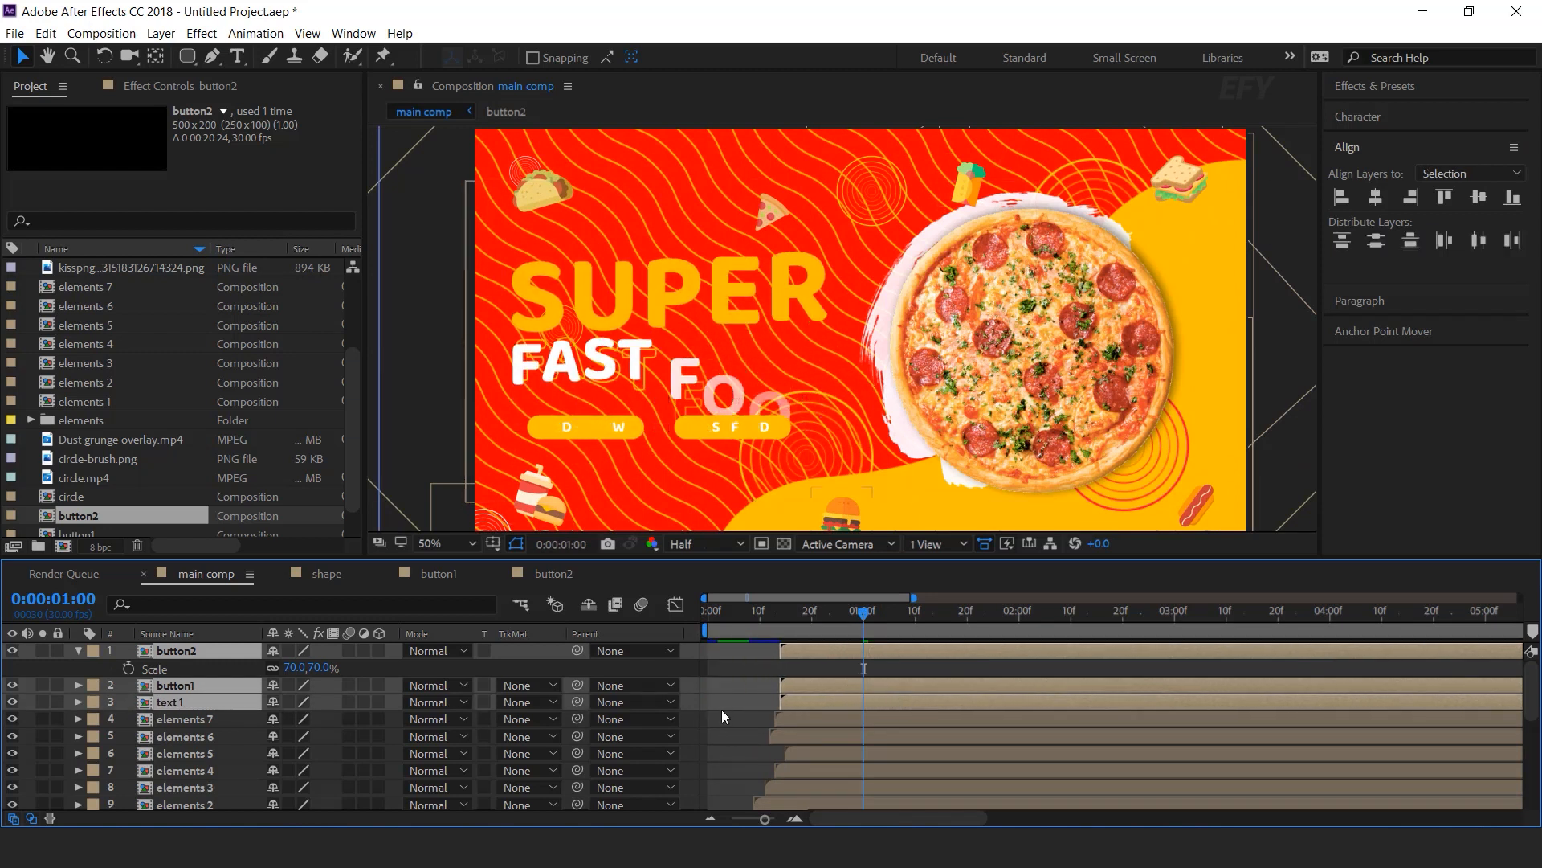
Stagger the button layers, starting button1 at about frame 21 and button2 about a frame after it, and preview the main comp
drag(816, 653, 835, 690)
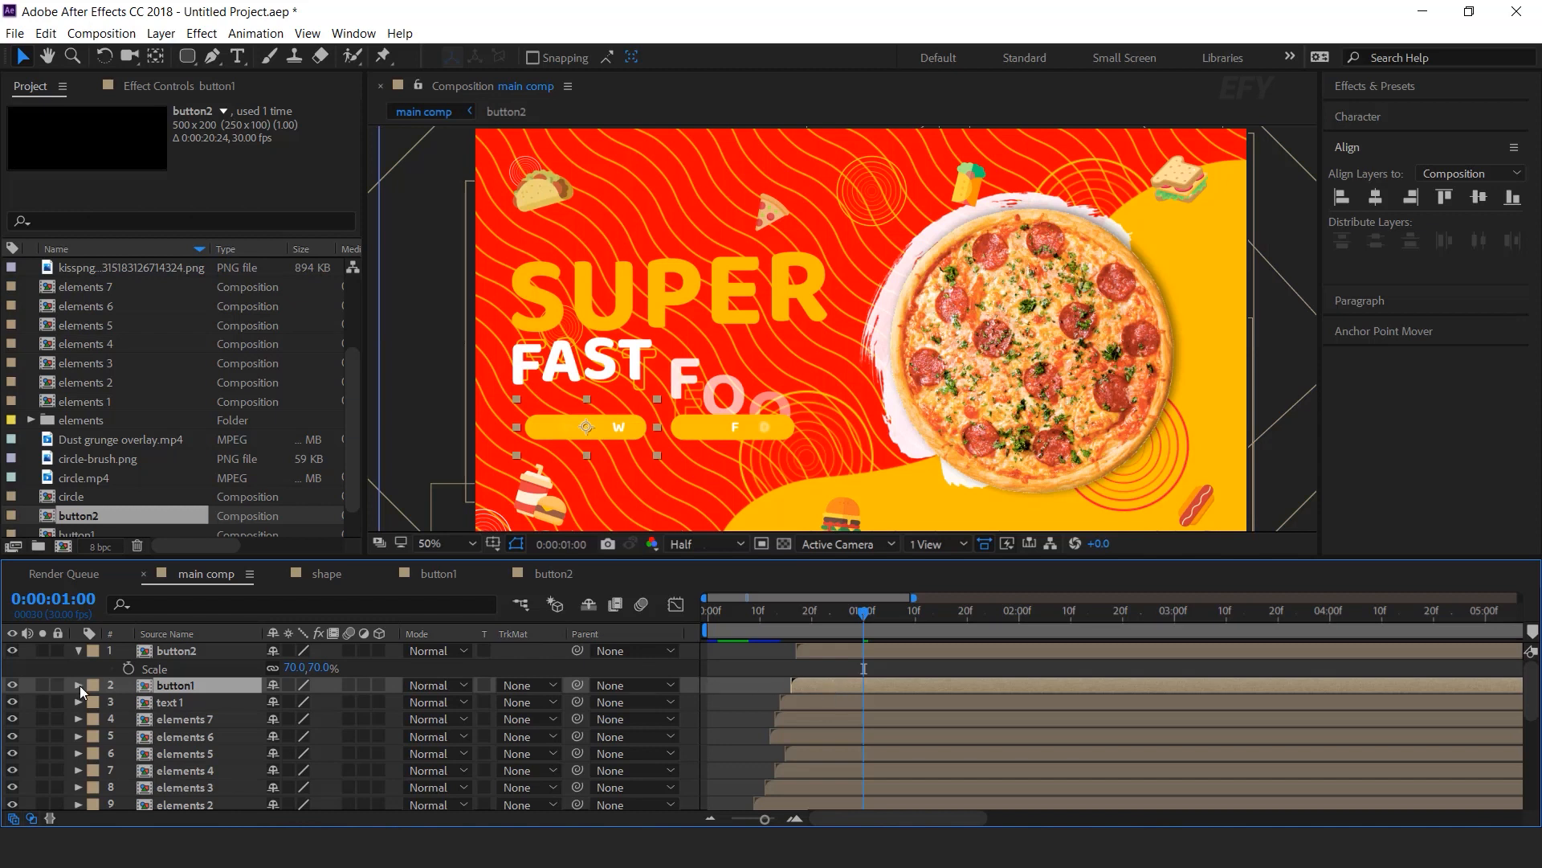
click(77, 650)
click(832, 649)
shift+click(866, 669)
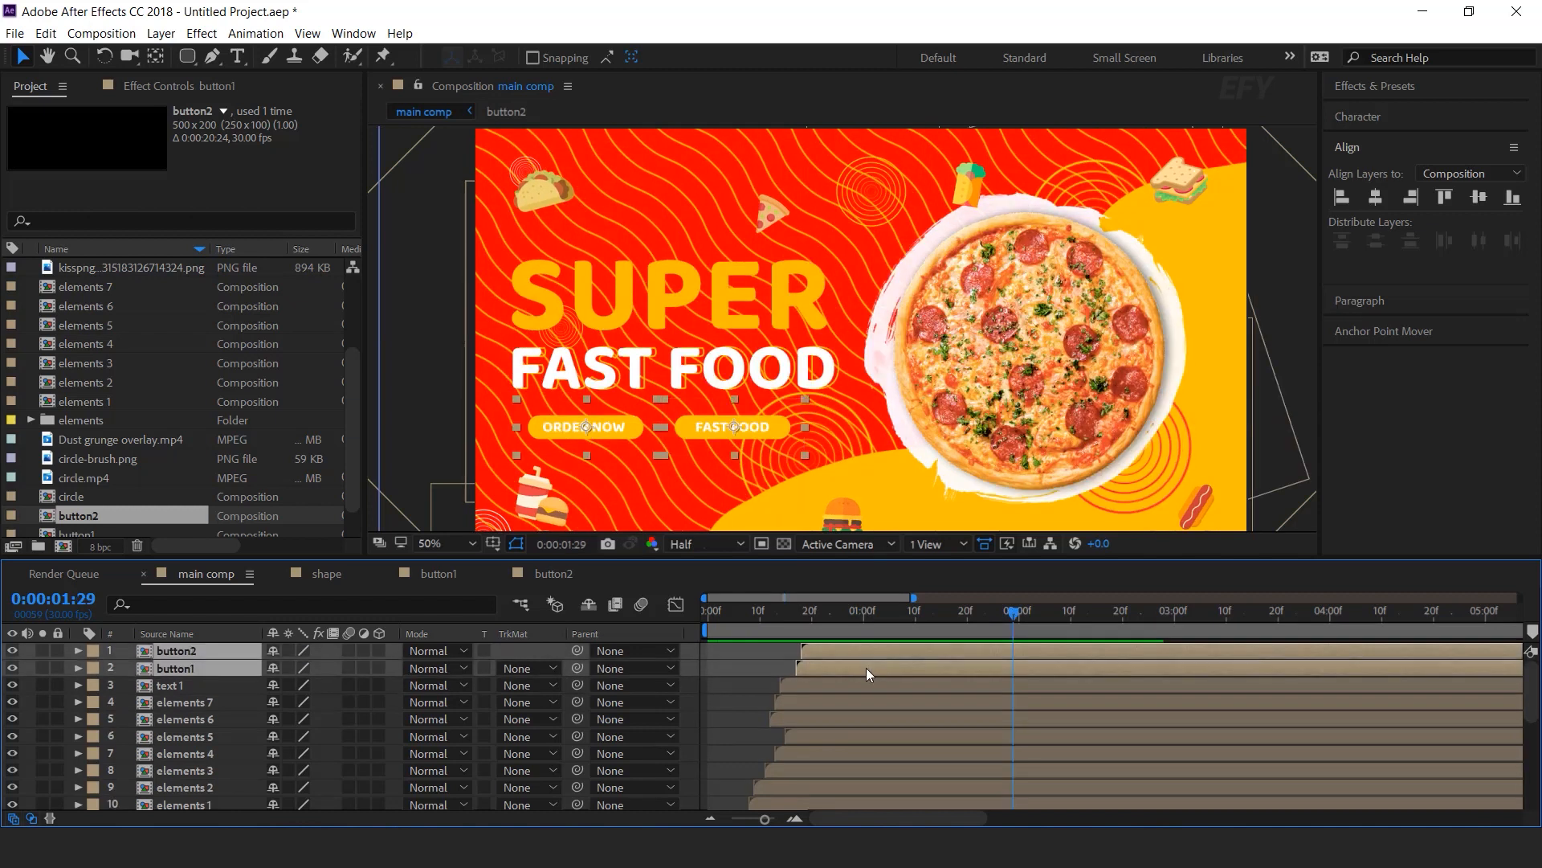
drag(866, 669, 892, 668)
click(742, 604)
key(space)
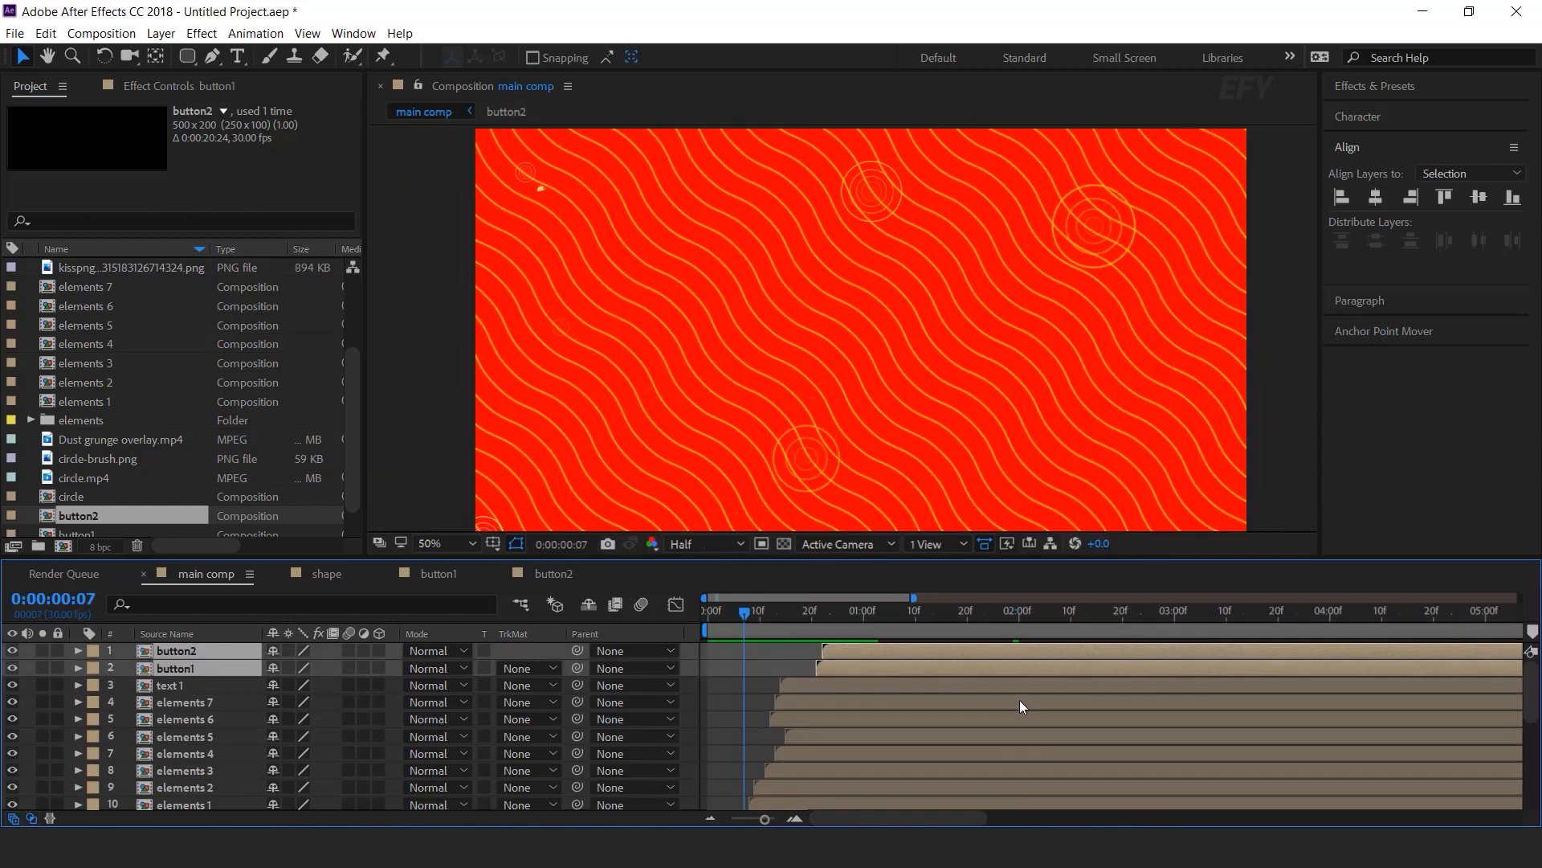
Move the button2 layer to start at about frame 24 and preview the main comp
click(847, 648)
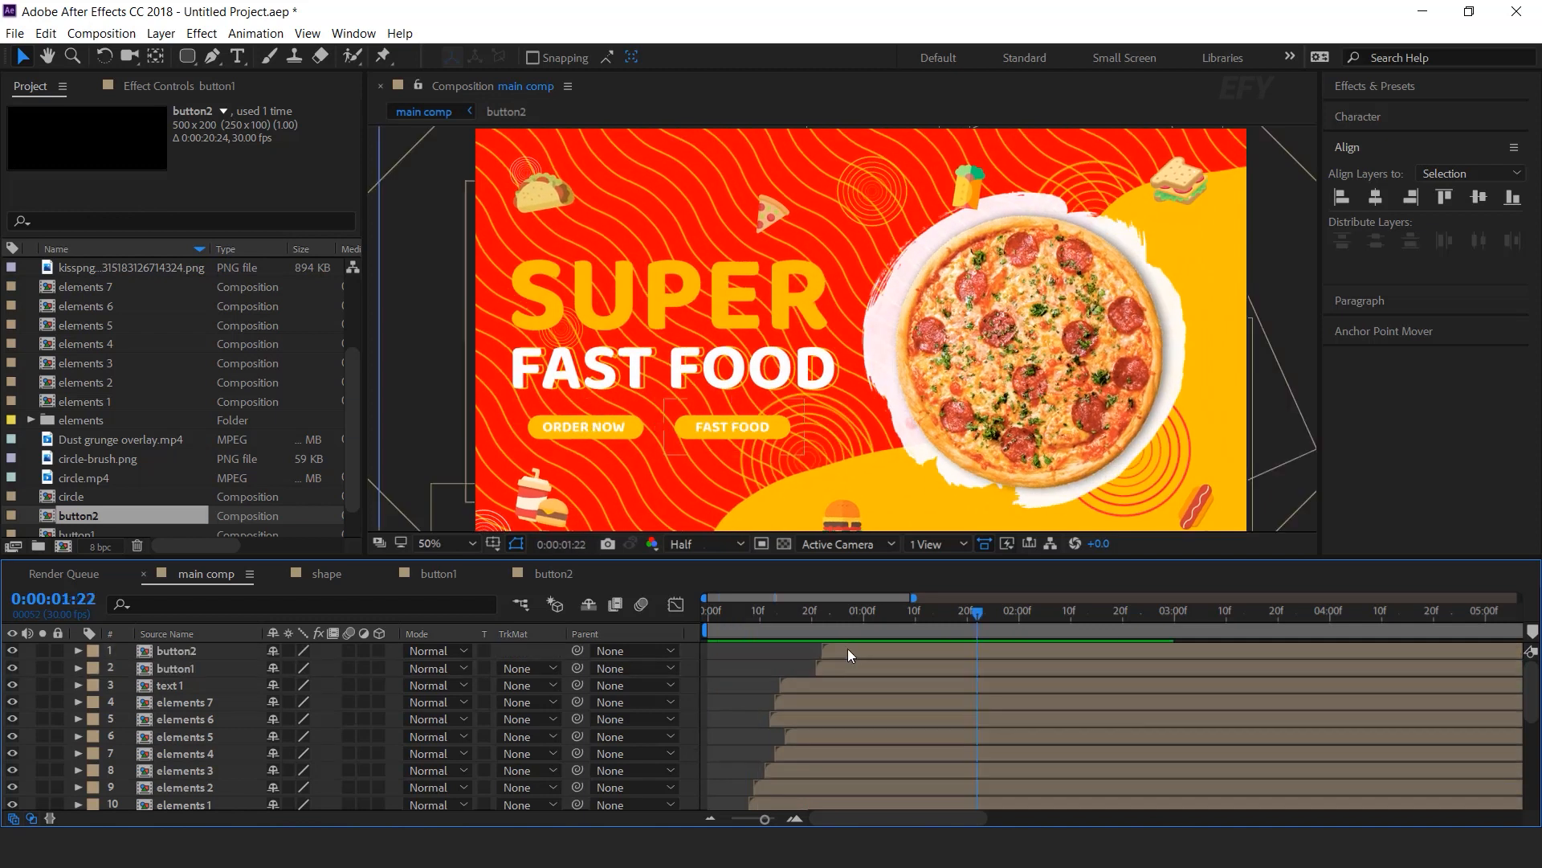
drag(847, 648, 861, 648)
click(780, 621)
key(space)
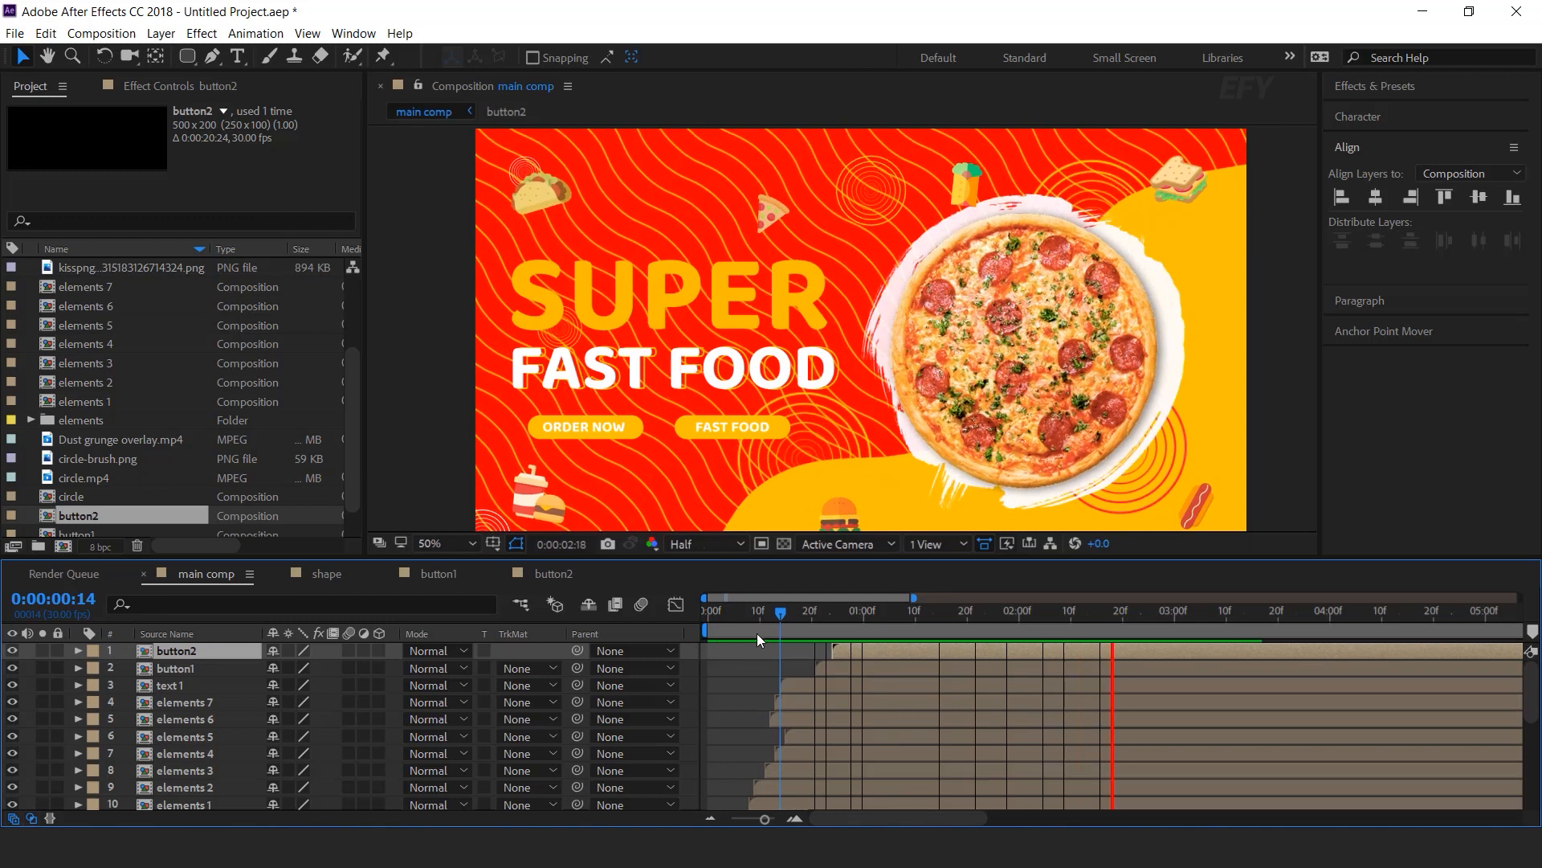
key(space)
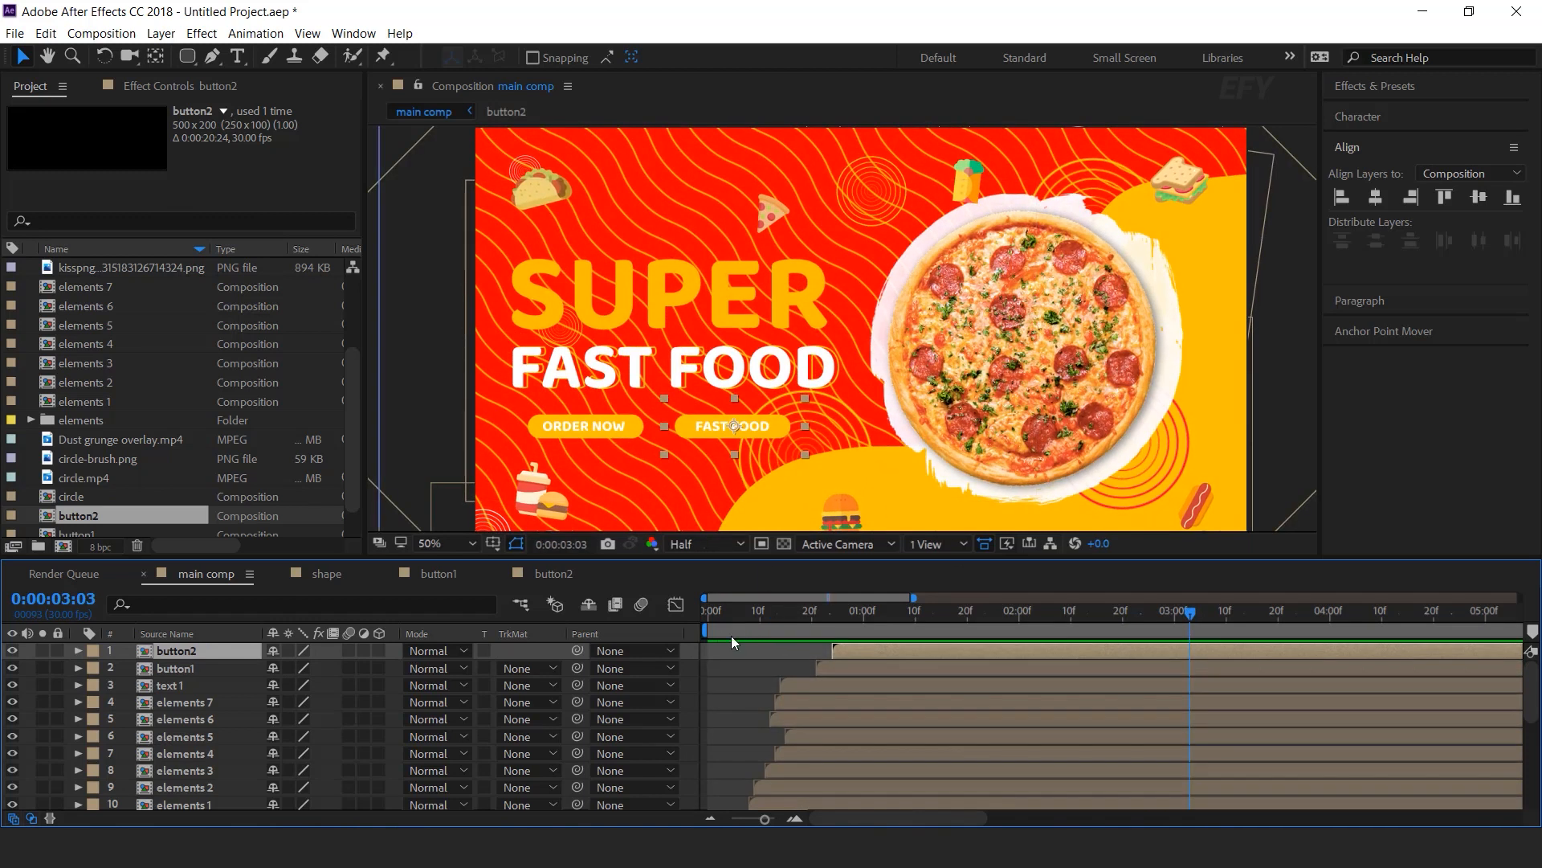
Open the text 1 composition and add a Scale text animator to the super layer
click(180, 685)
double_click(180, 685)
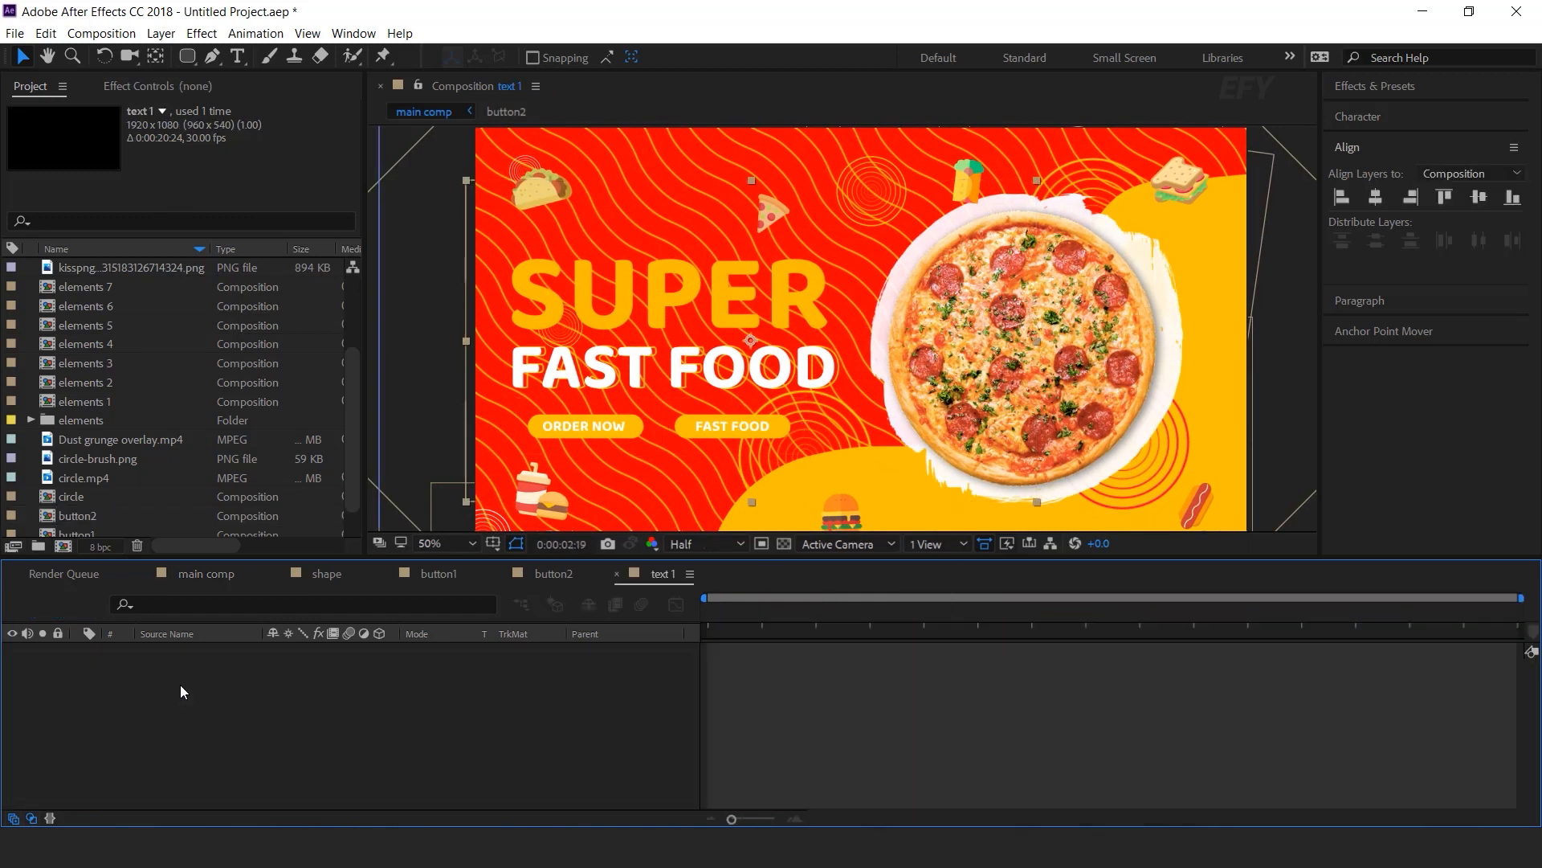
click(956, 650)
drag(884, 613, 880, 615)
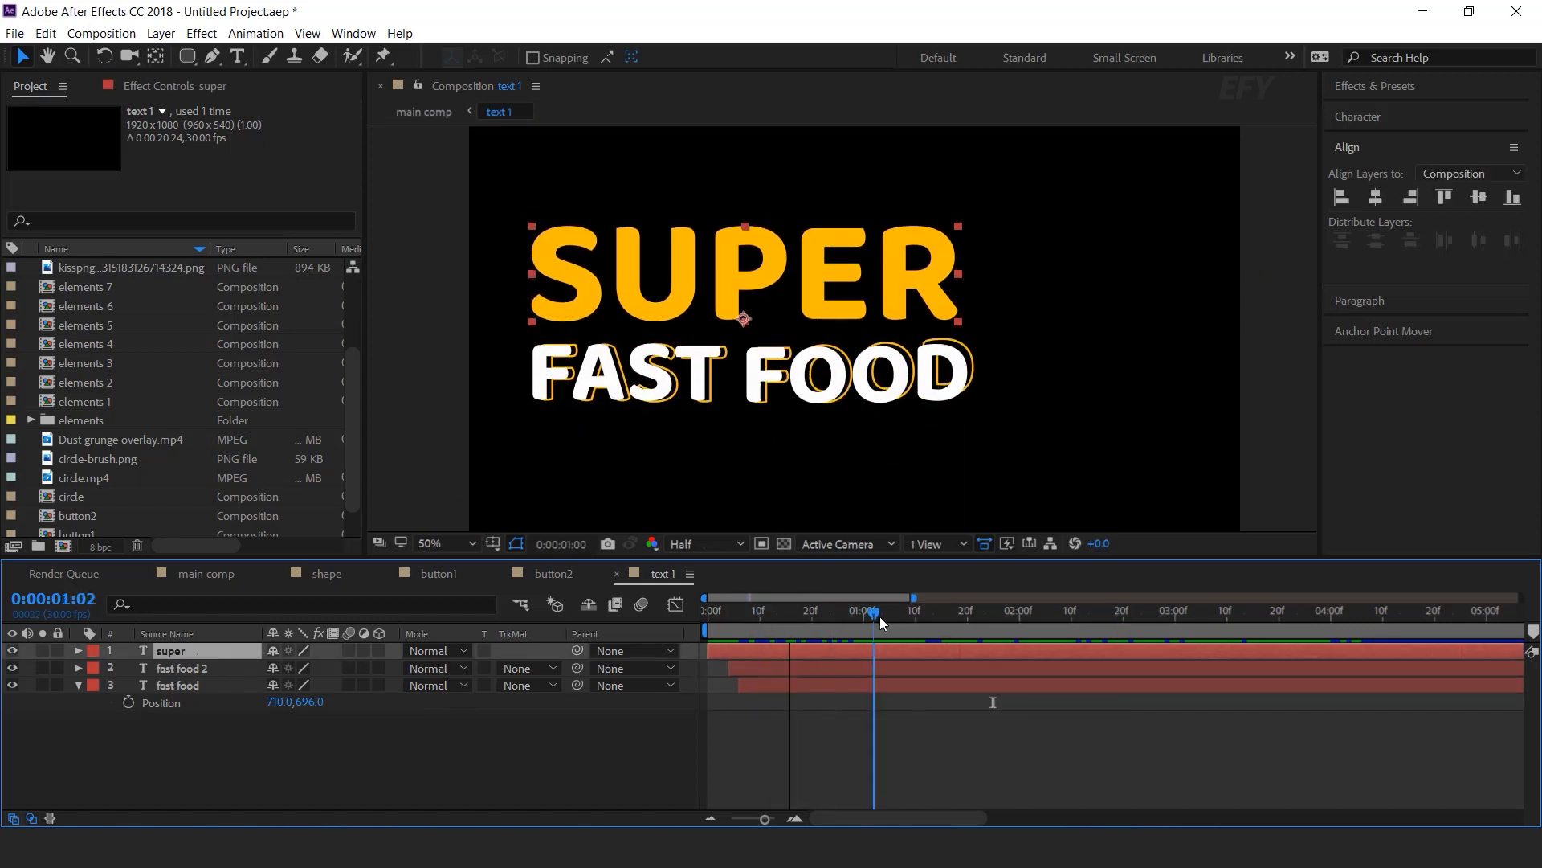
click(77, 651)
click(388, 668)
click(412, 711)
click(389, 668)
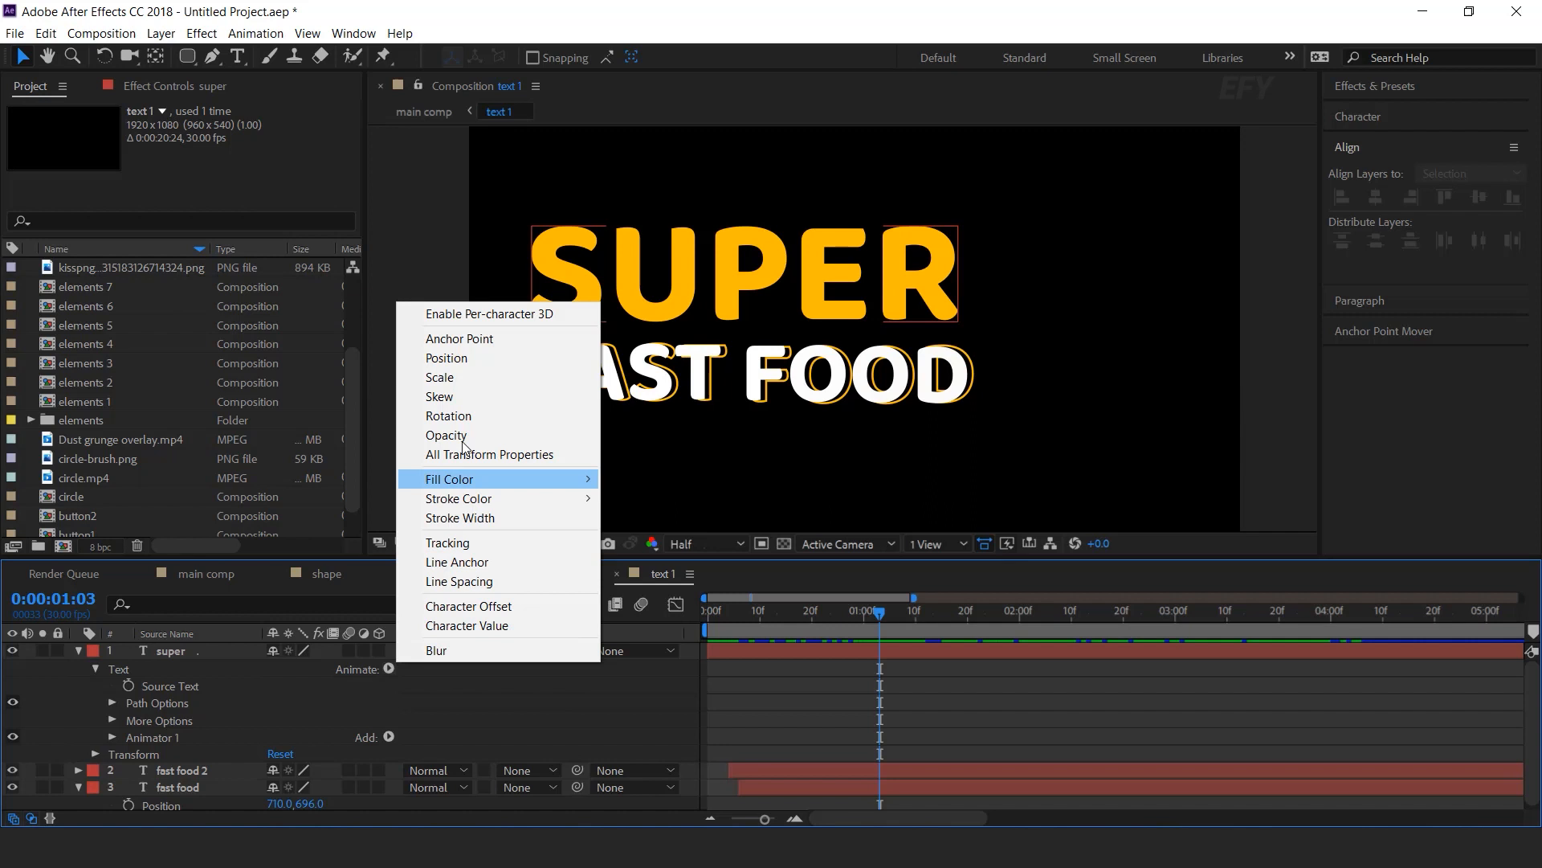
click(470, 377)
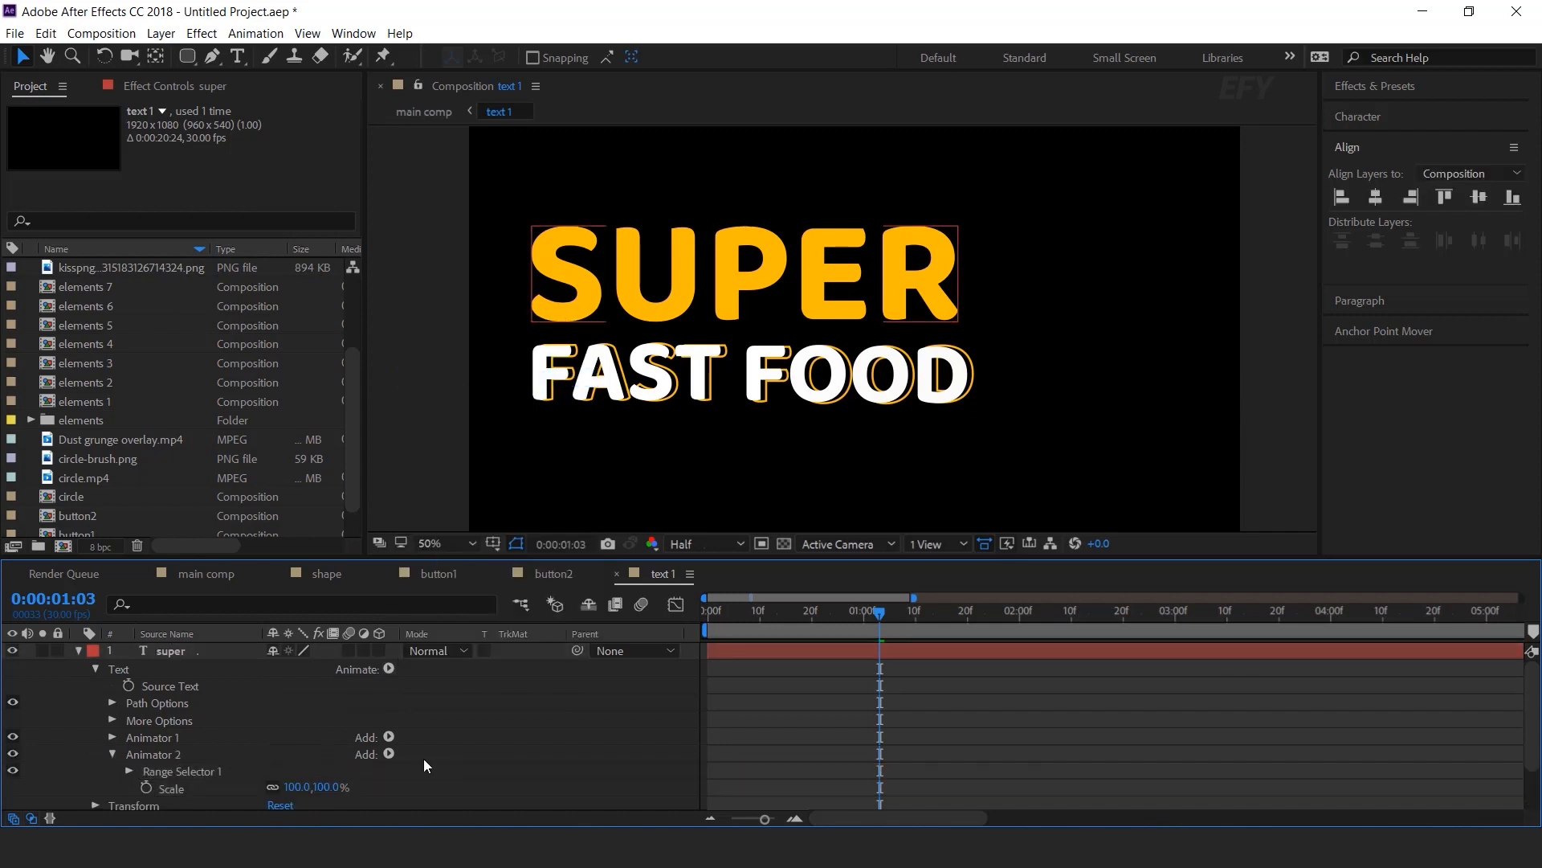
Add a Wiggly selector to the super layer's Animator 2 and play a preview
click(161, 755)
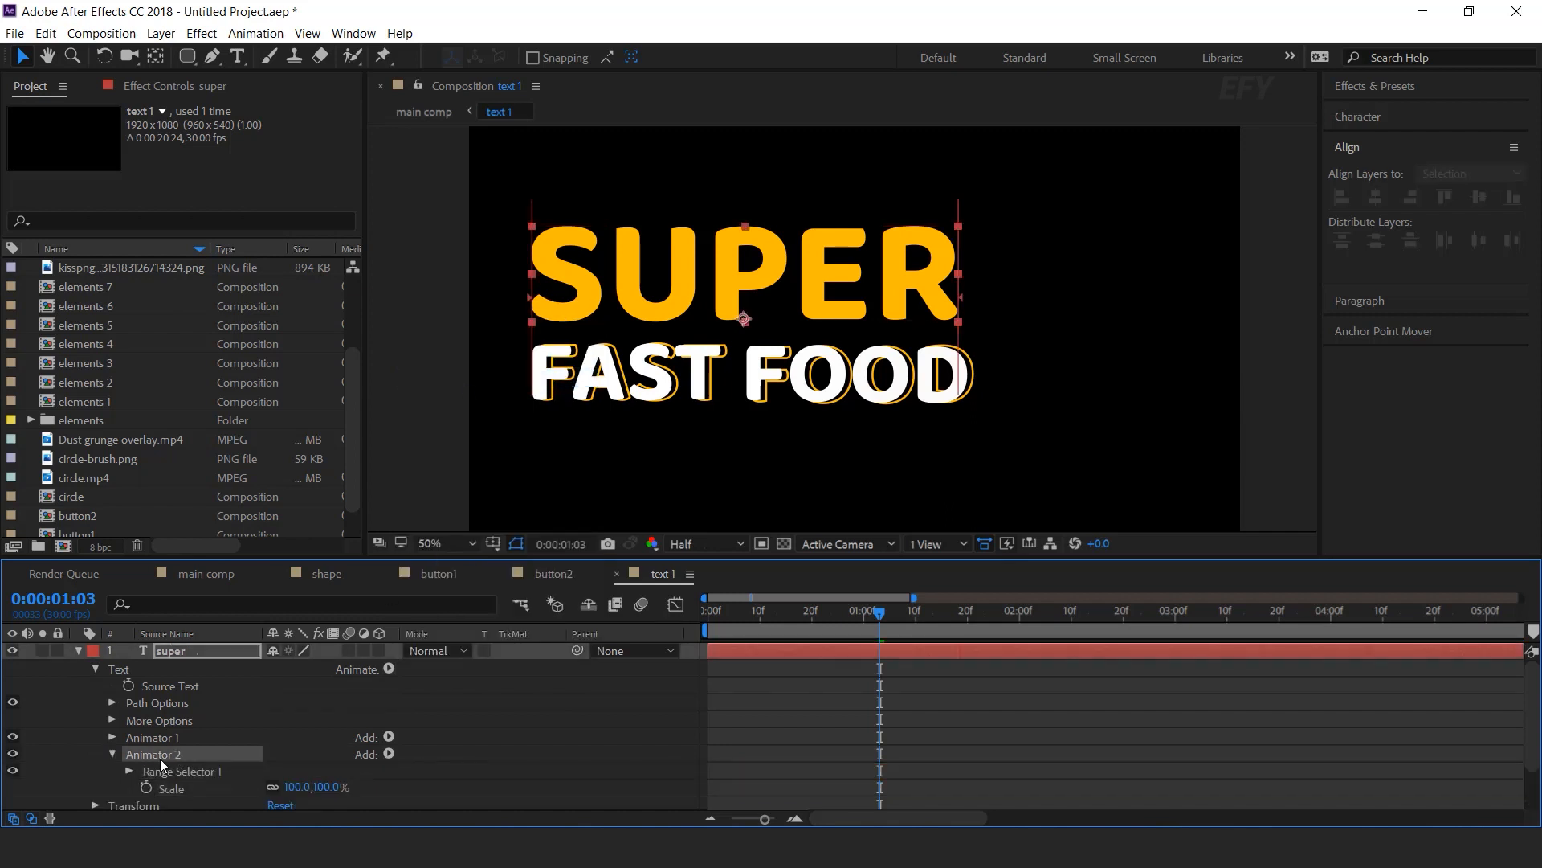
click(389, 755)
mouse_move(437, 776)
click(561, 797)
key(space)
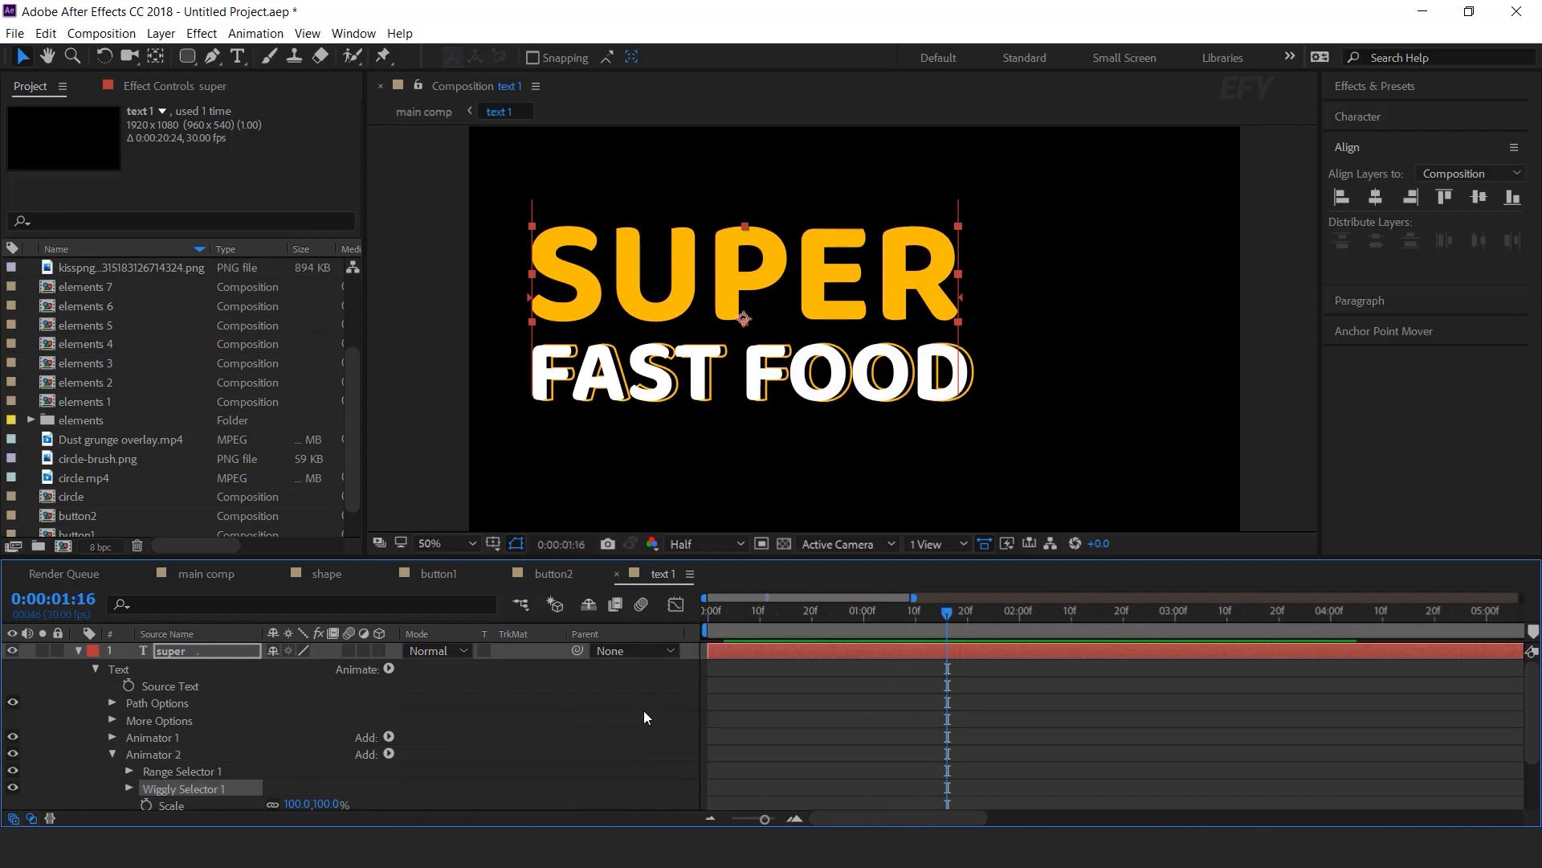
Set Animator 2's Scale to 105% and preview the wiggling SUPER title
scroll(201, 752, down, 1)
text(105)
key(Return)
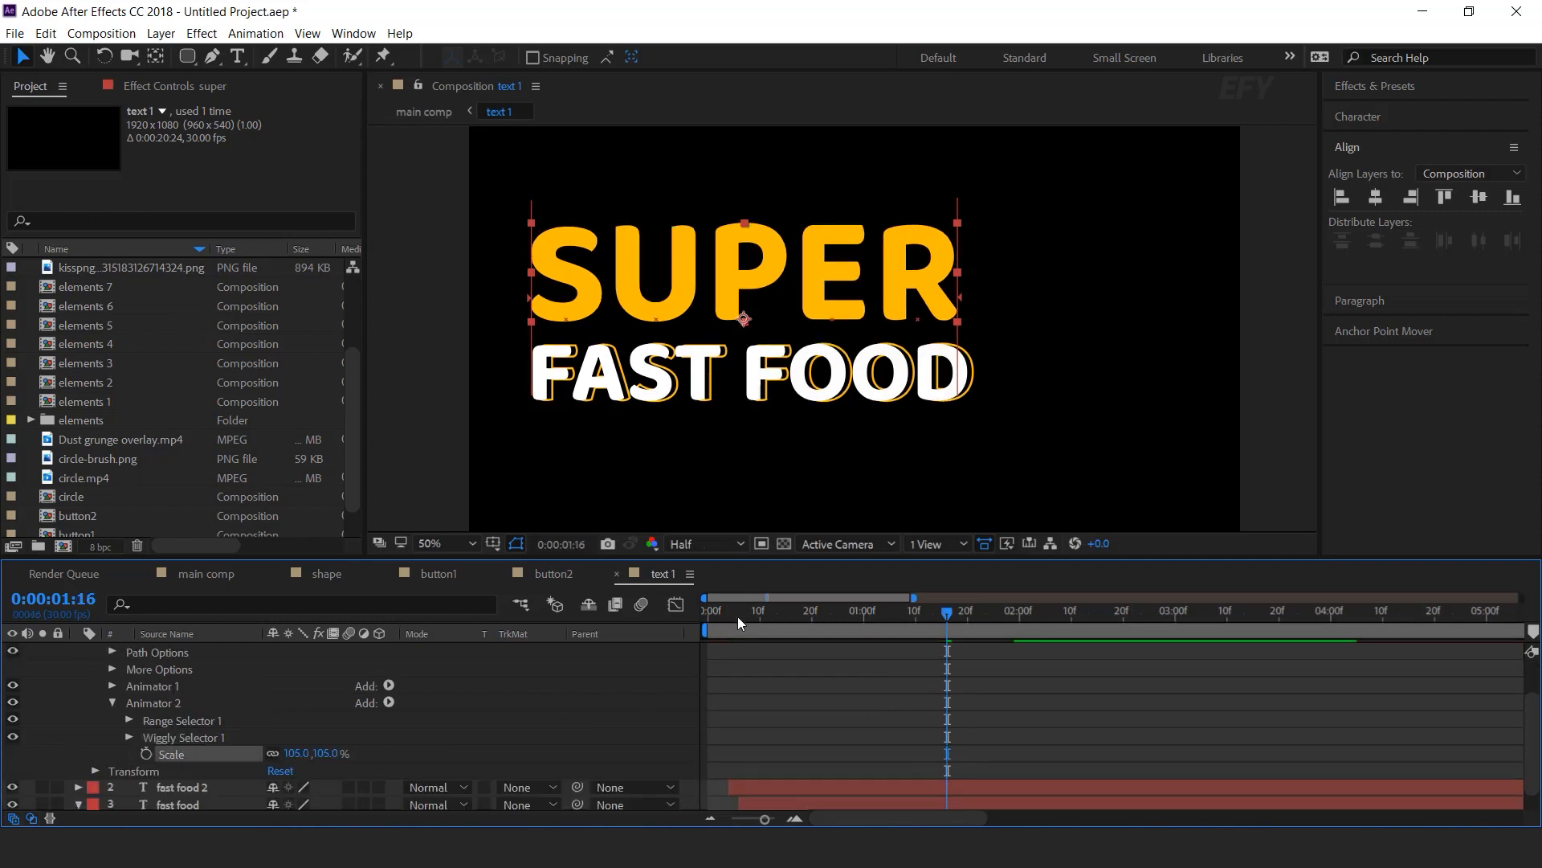
key(space)
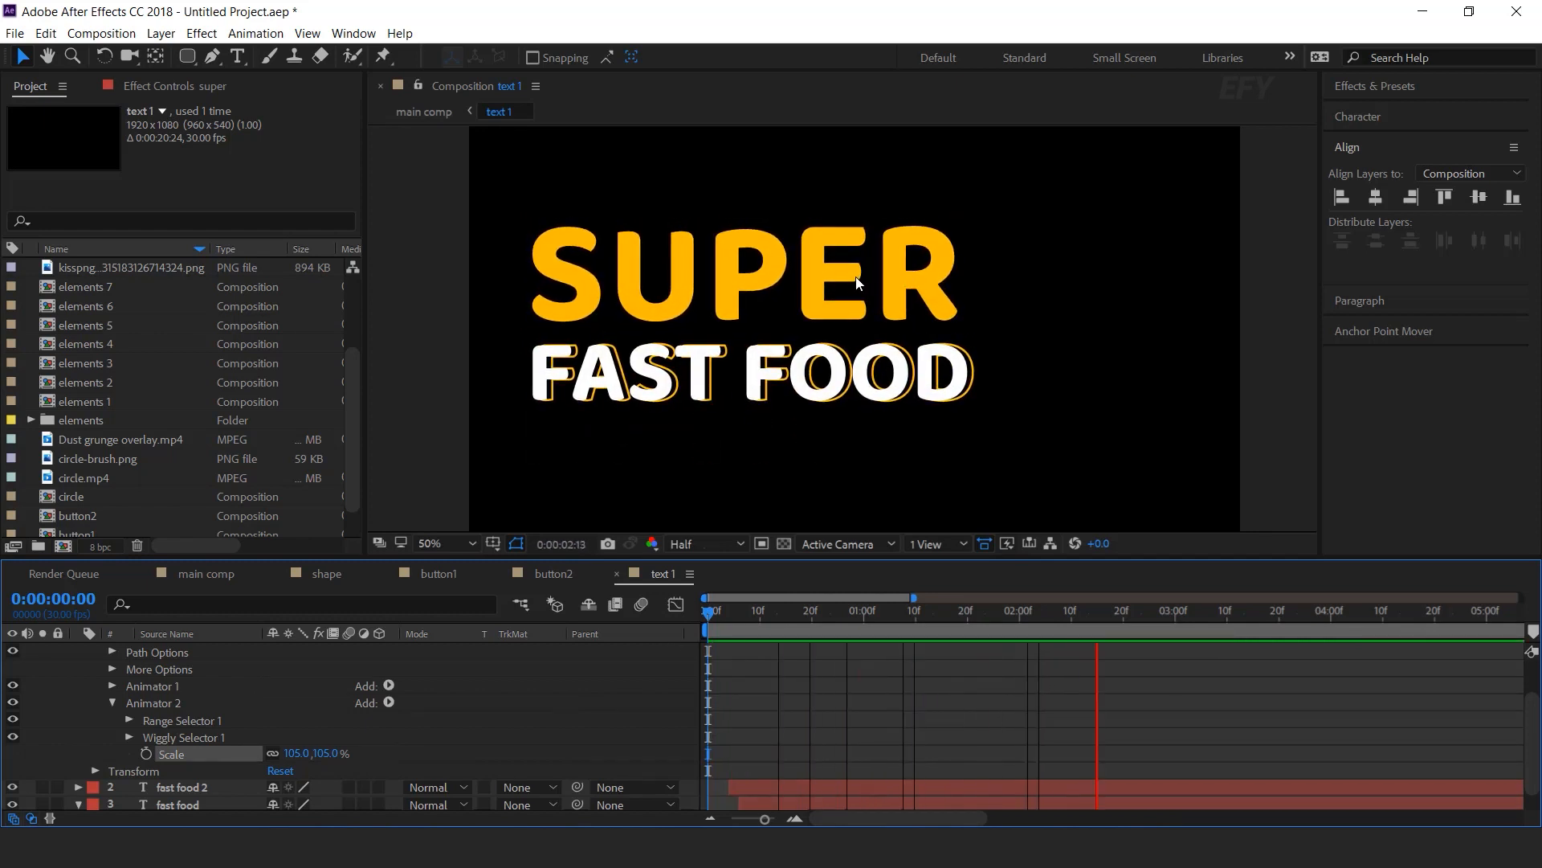
key(space)
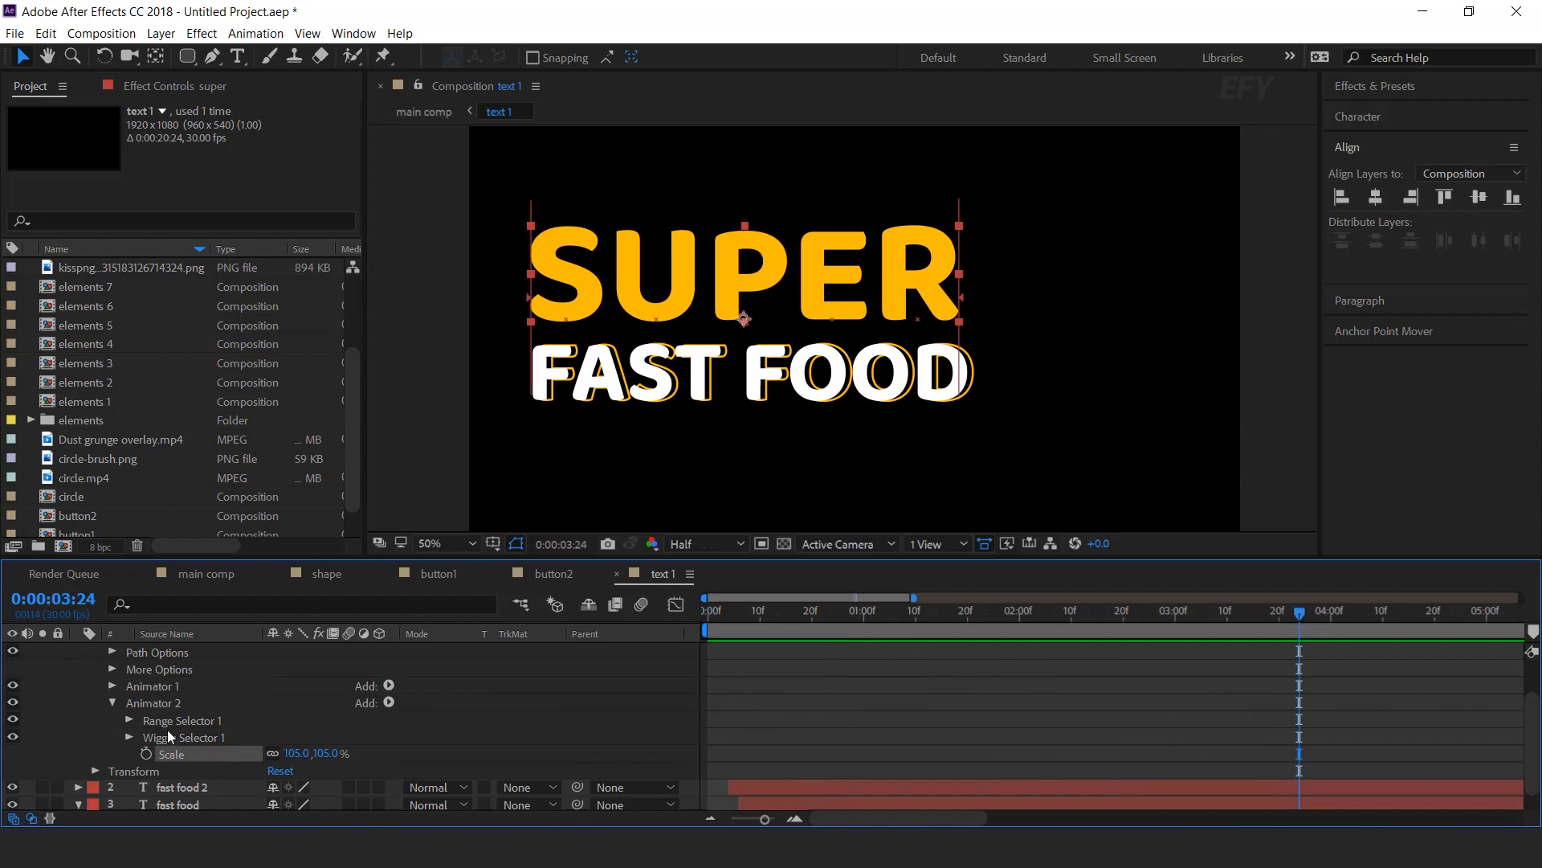
Preview the text 1 composition from the start and collapse the super layer's properties
click(114, 703)
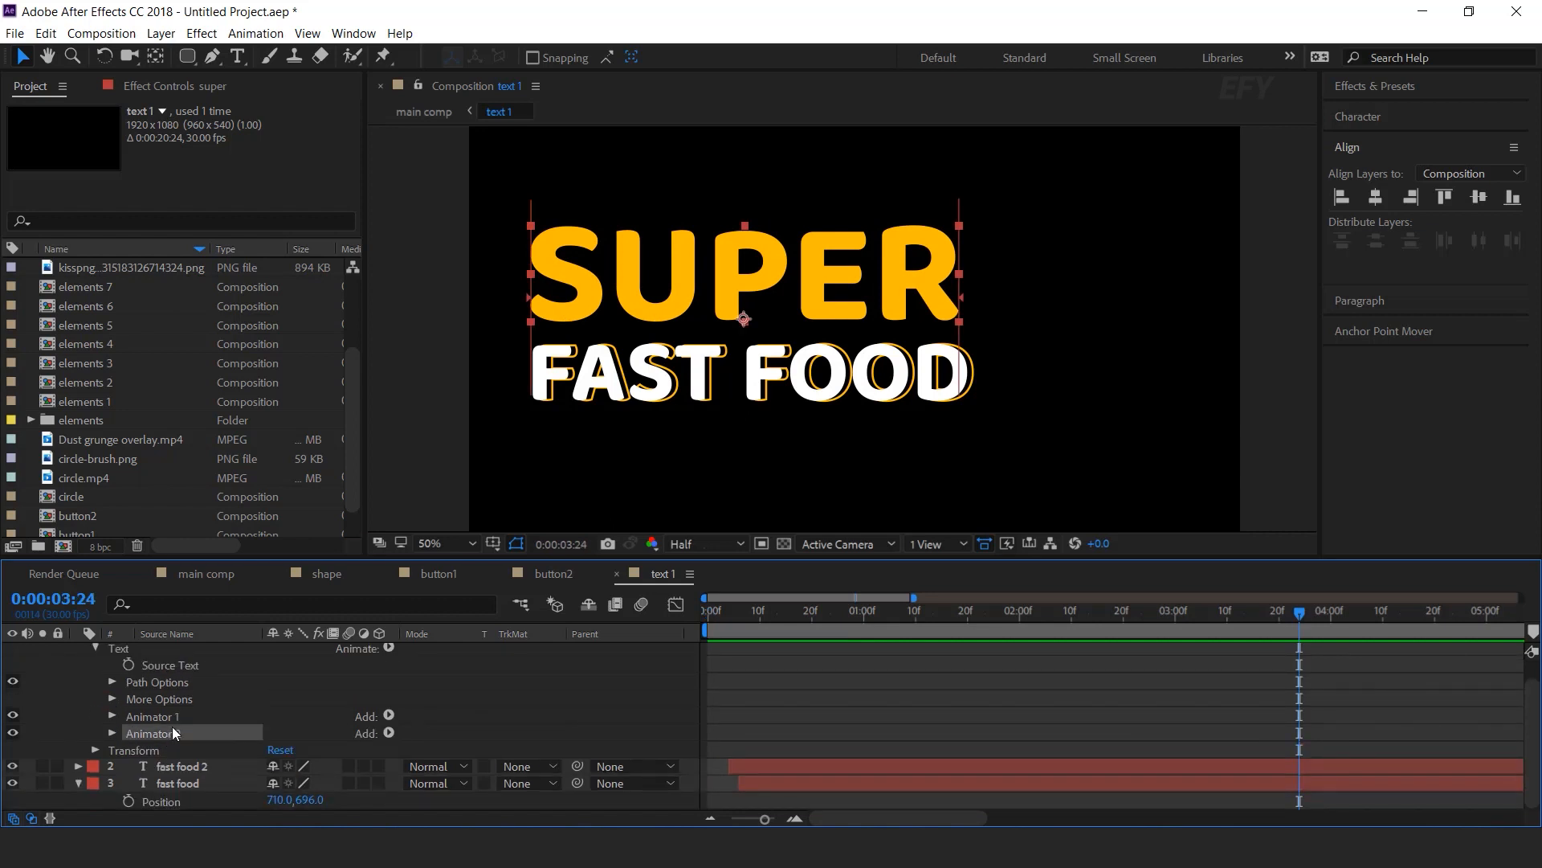
click(190, 767)
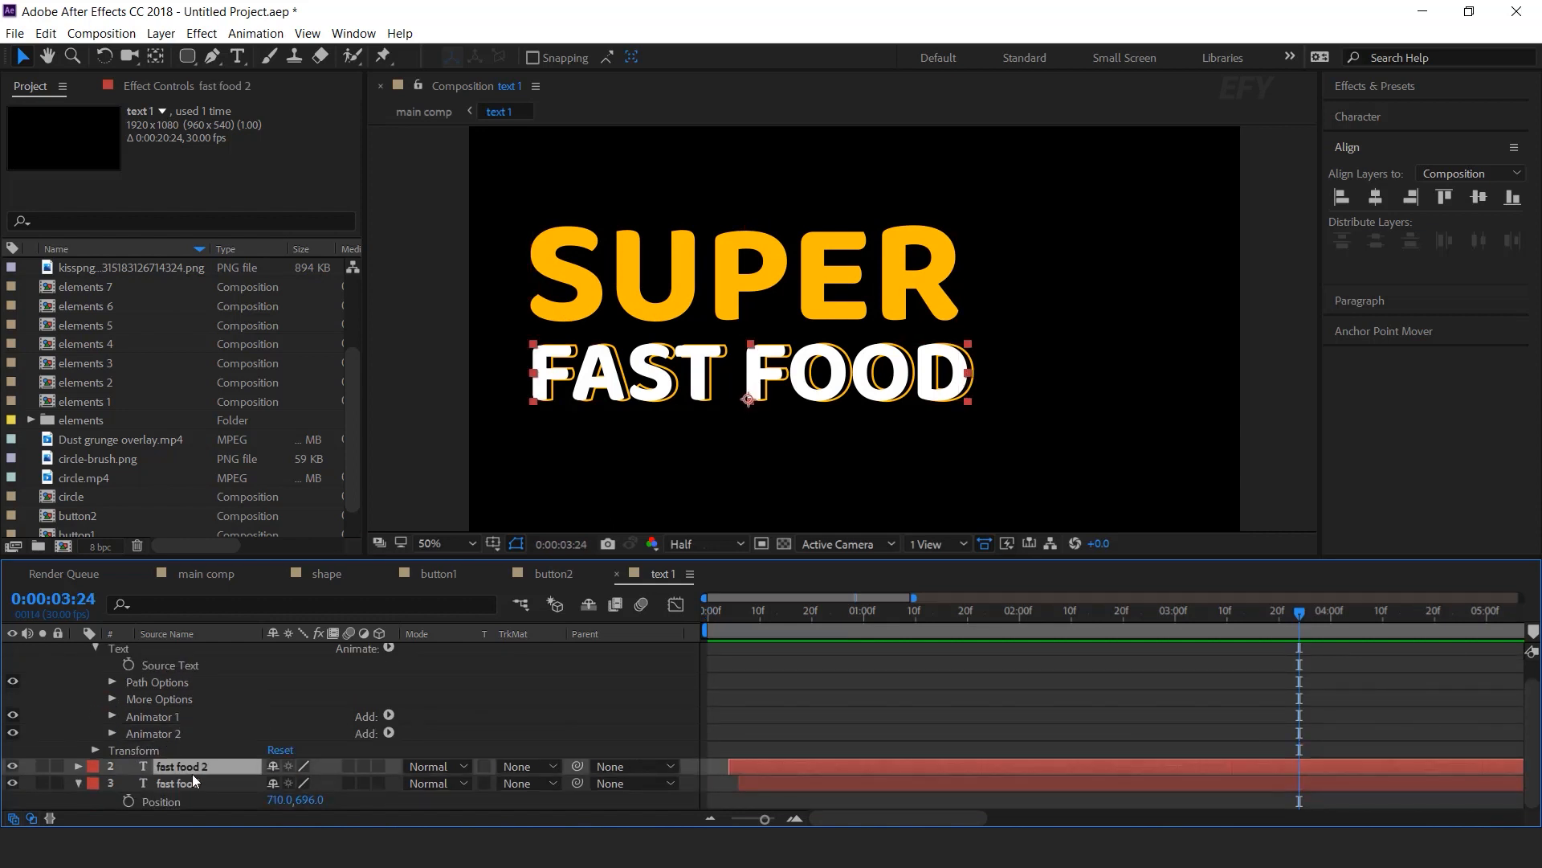
click(195, 785)
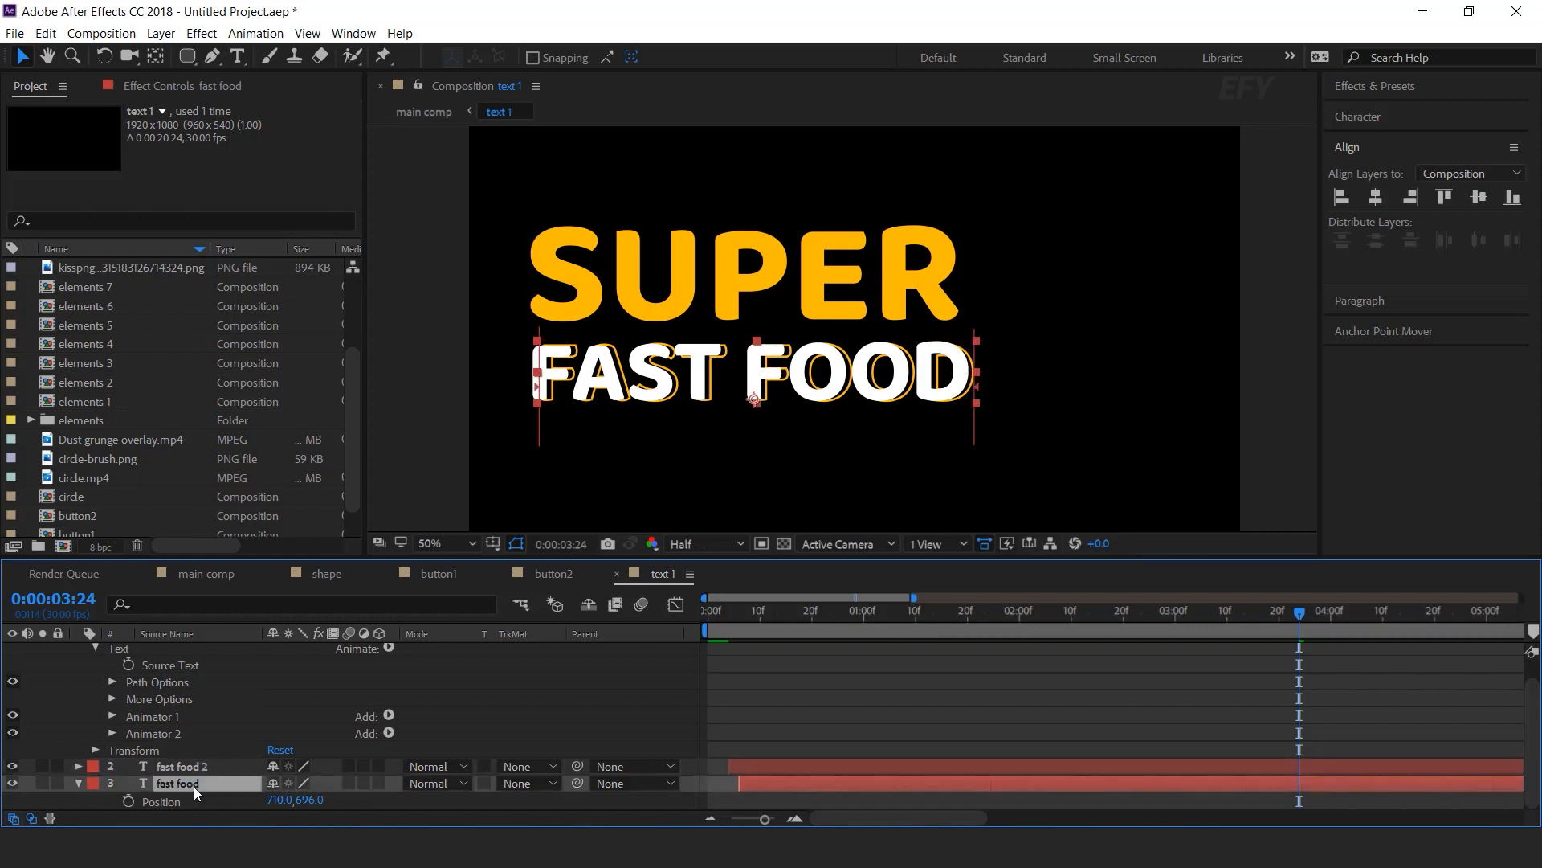
key(Home)
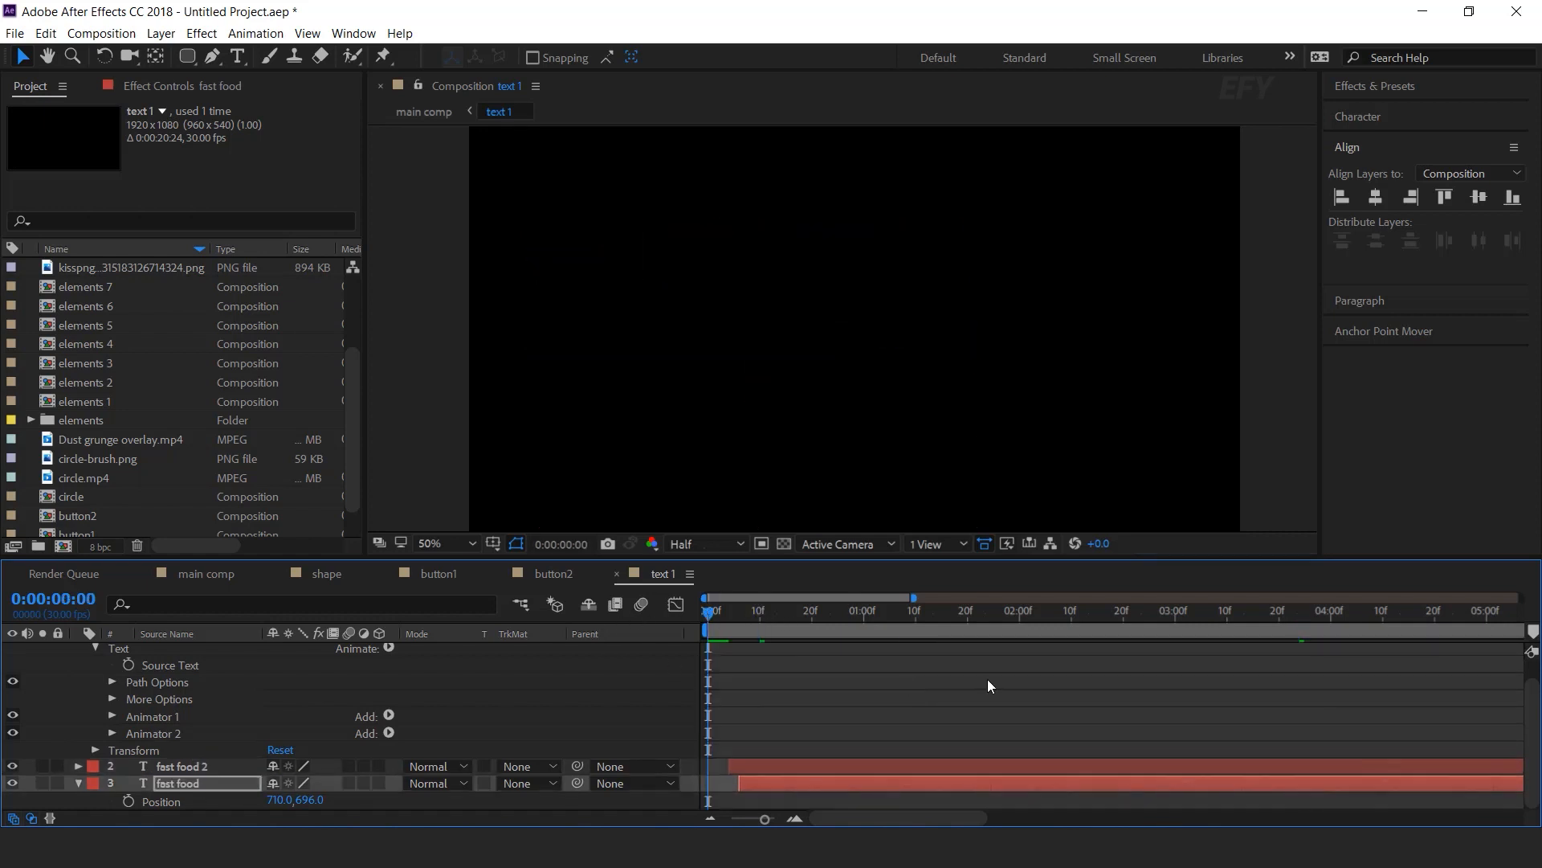
key(space)
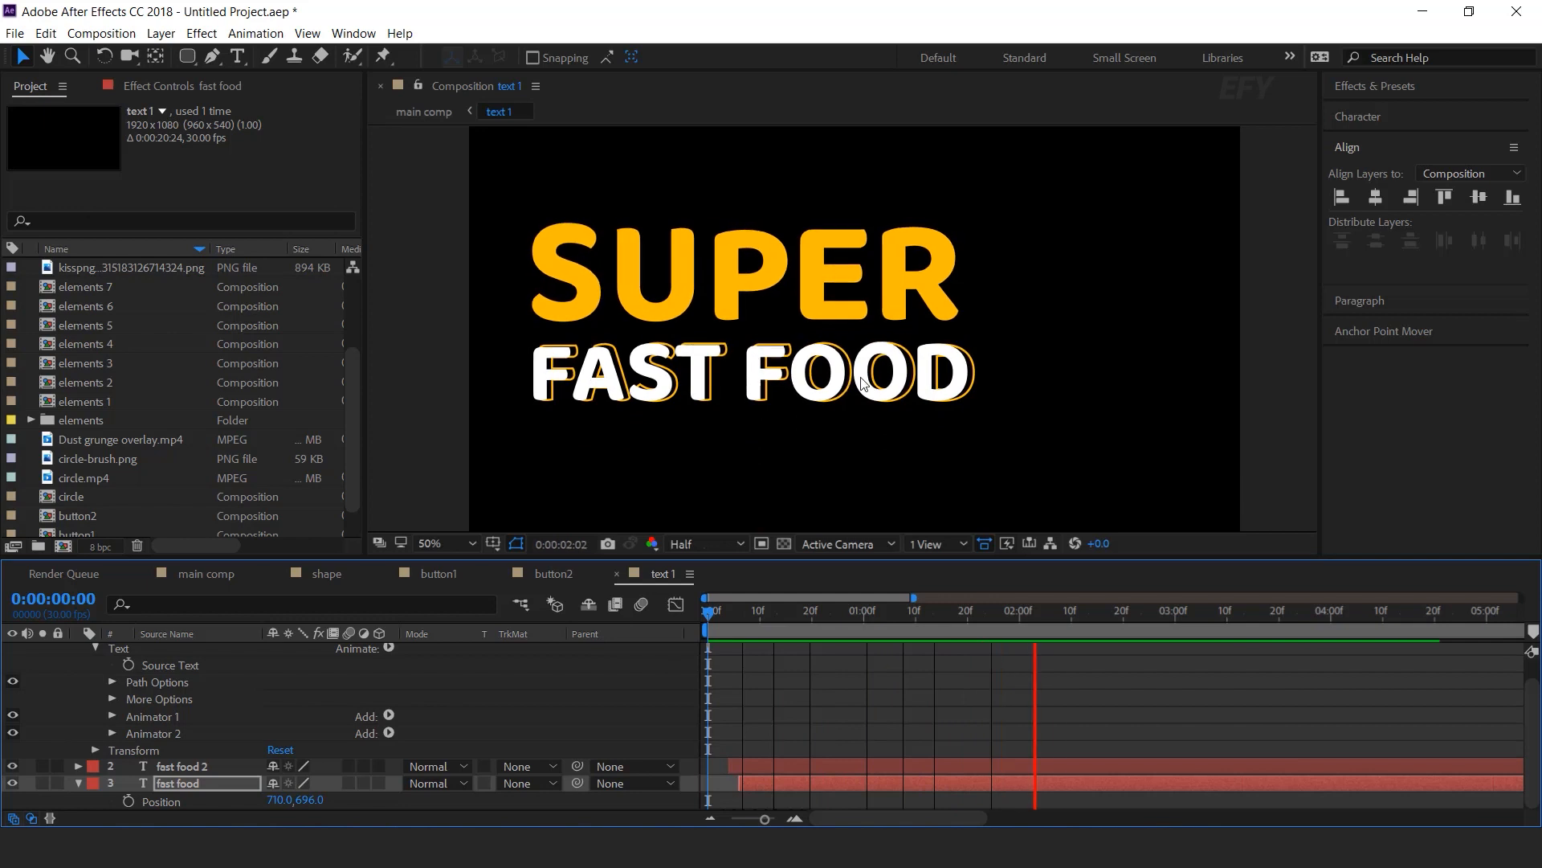
scroll(130, 723, up, 1)
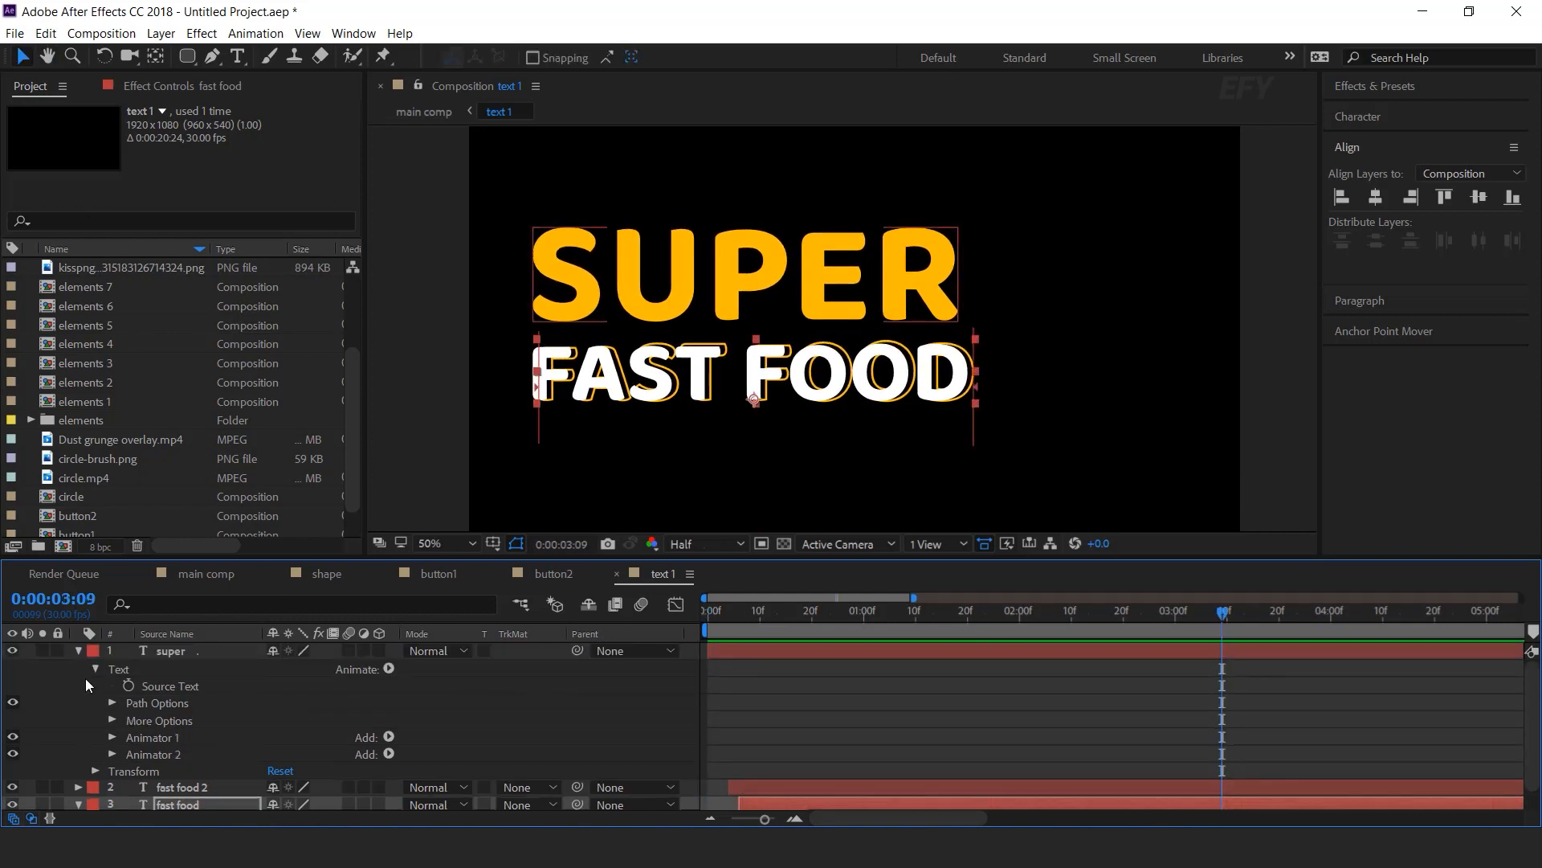
click(75, 651)
click(202, 731)
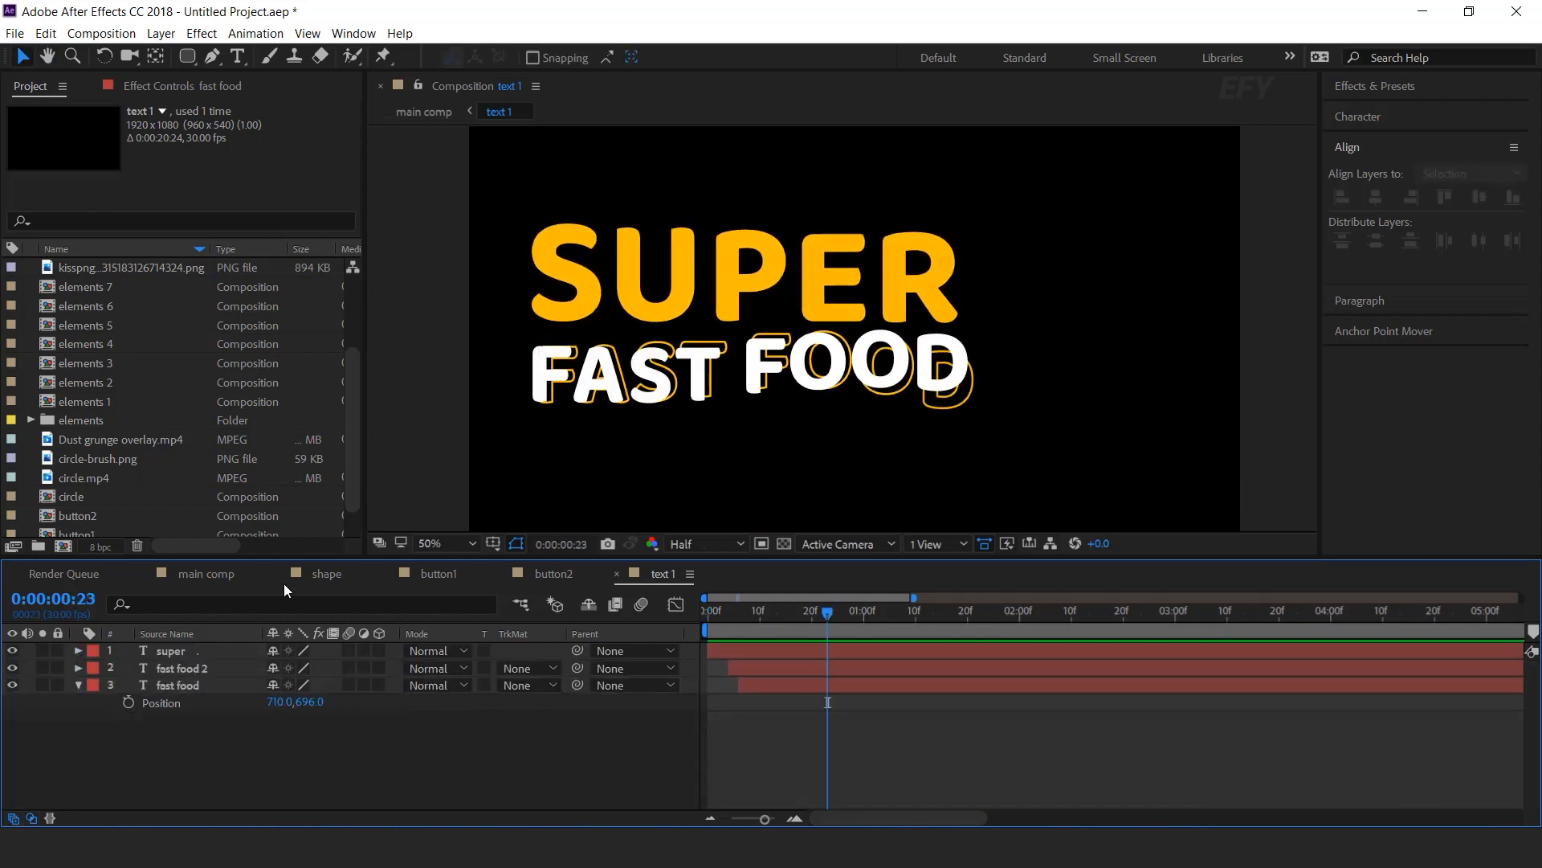
Return to the main comp and preview the promo from about frame 10
click(207, 574)
click(760, 610)
key(space)
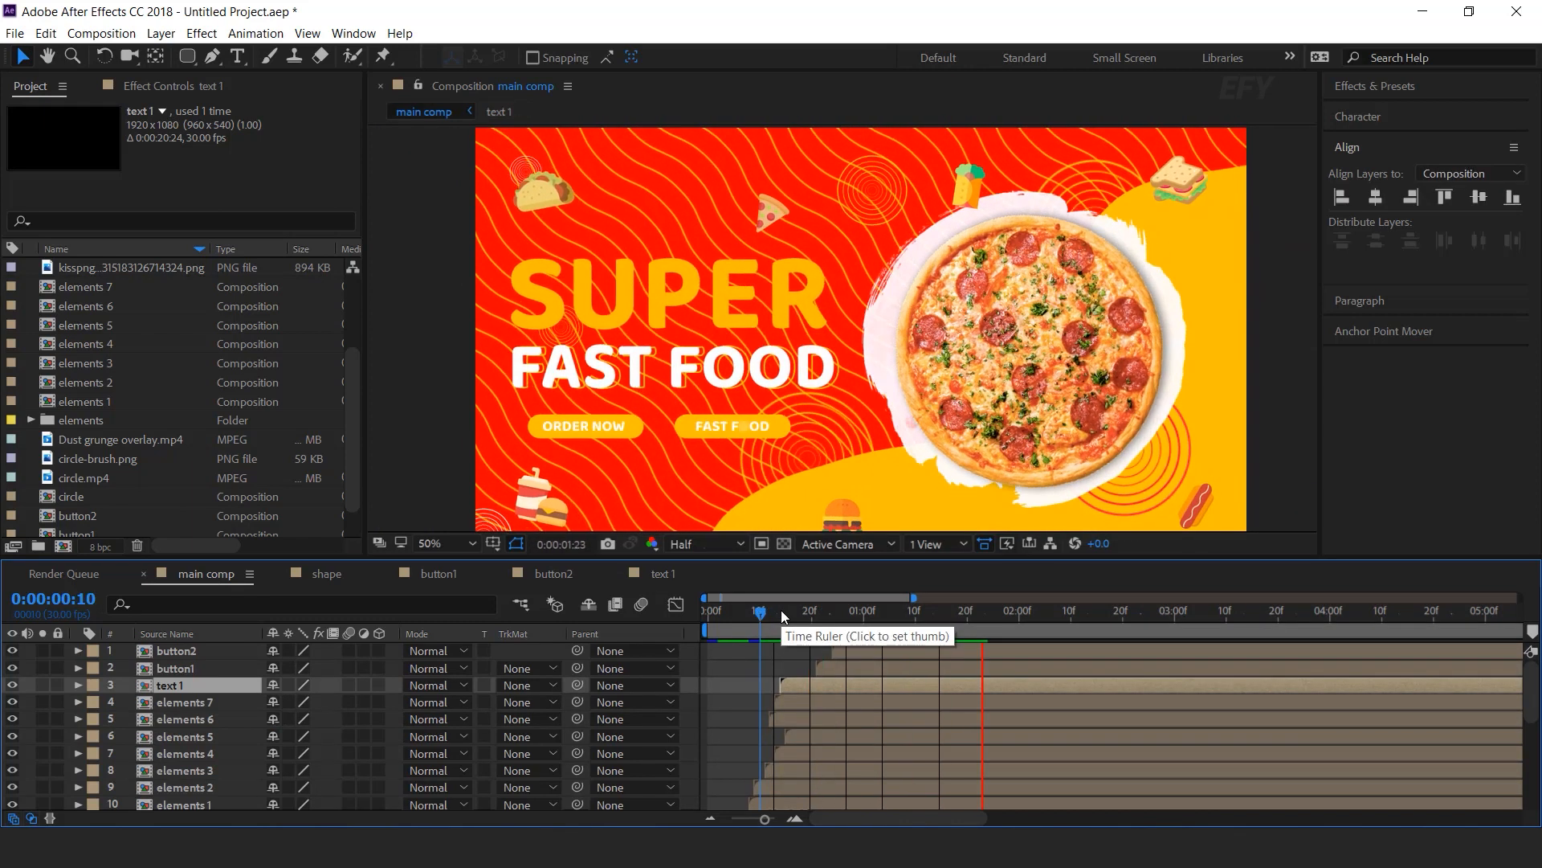
drag(1019, 608, 1028, 608)
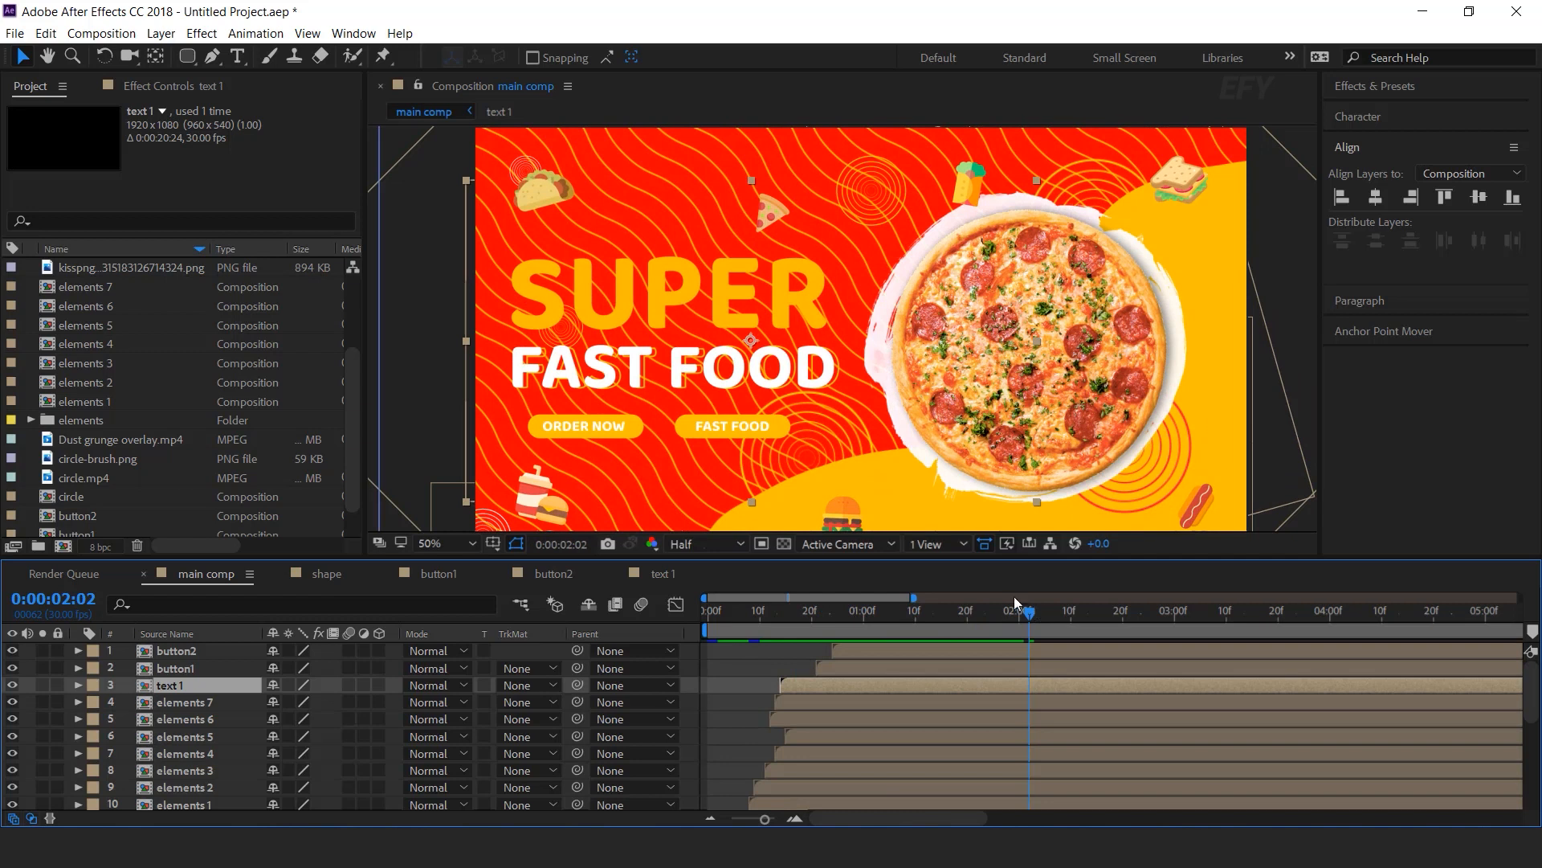
scroll(972, 431, down, 2)
scroll(972, 431, up, 2)
click(460, 127)
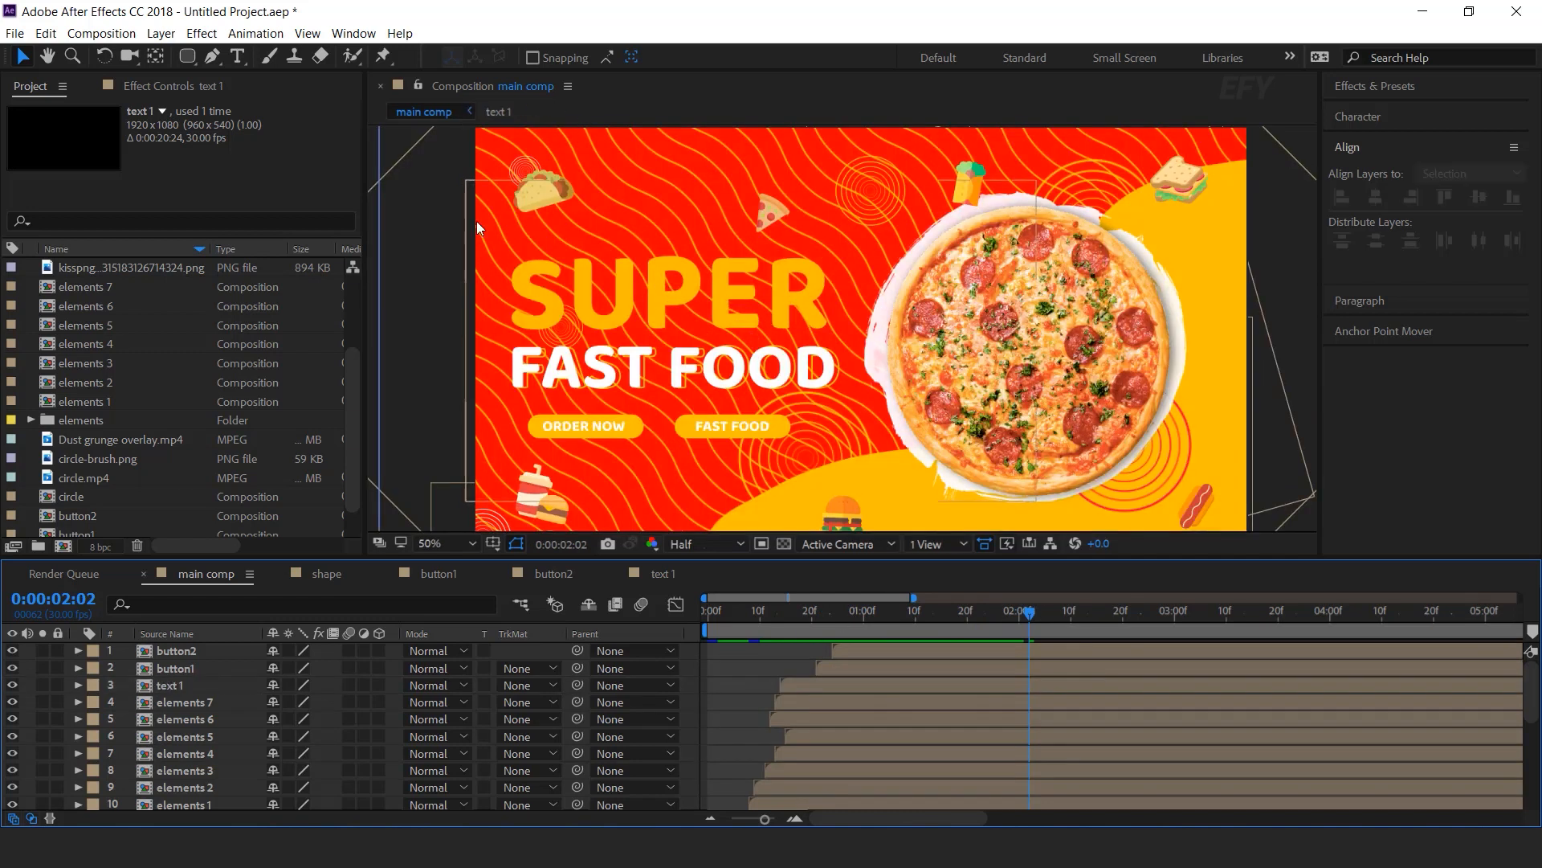
Create a new composition named brush with a width of 2400 px and a height of 800 px
scroll(115, 437, down, 2)
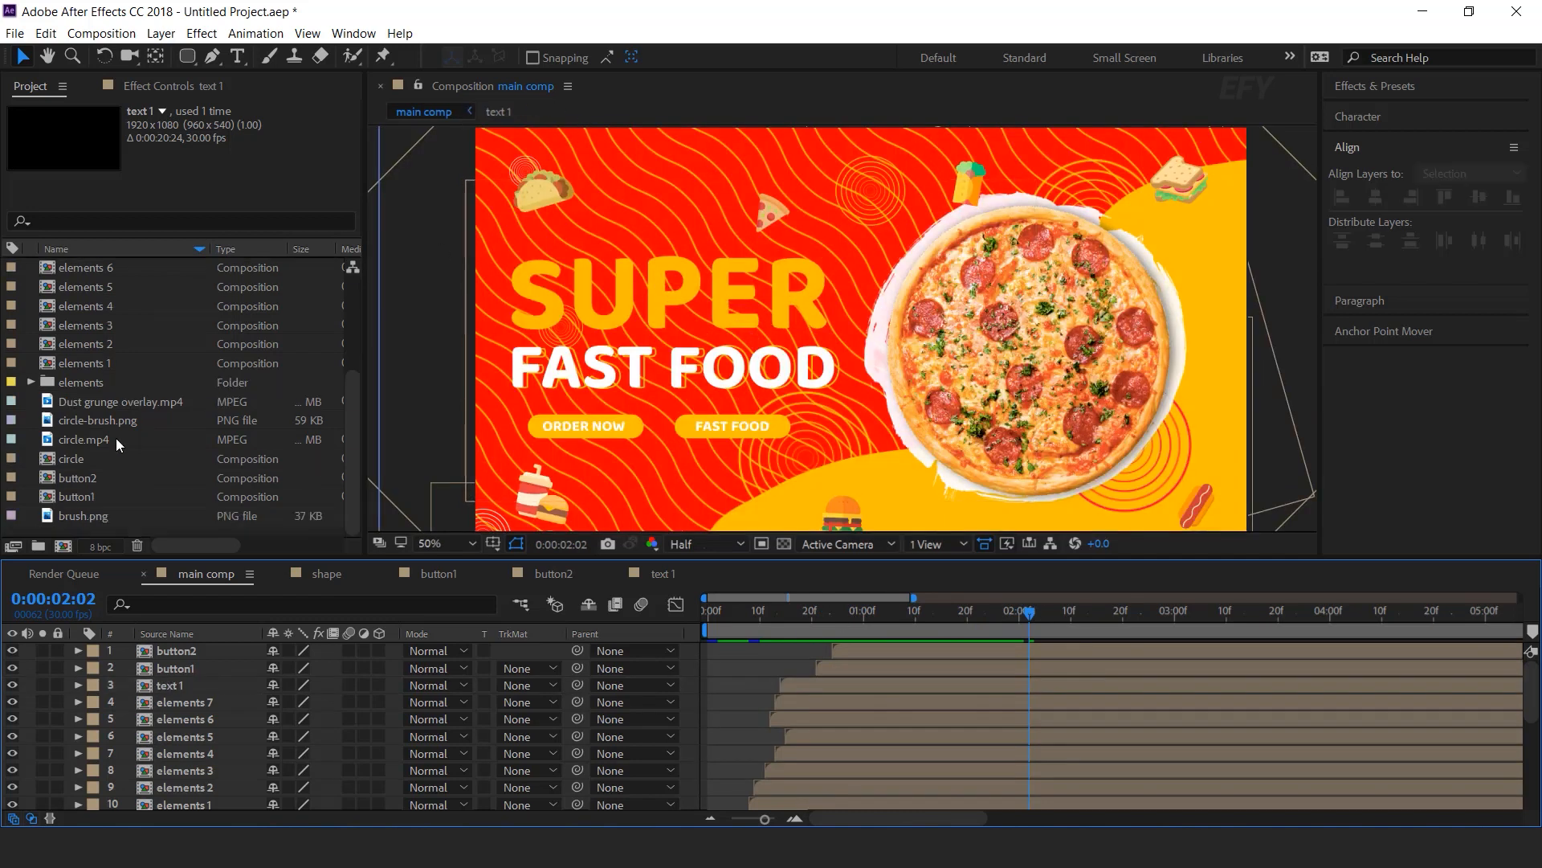
click(100, 520)
click(62, 547)
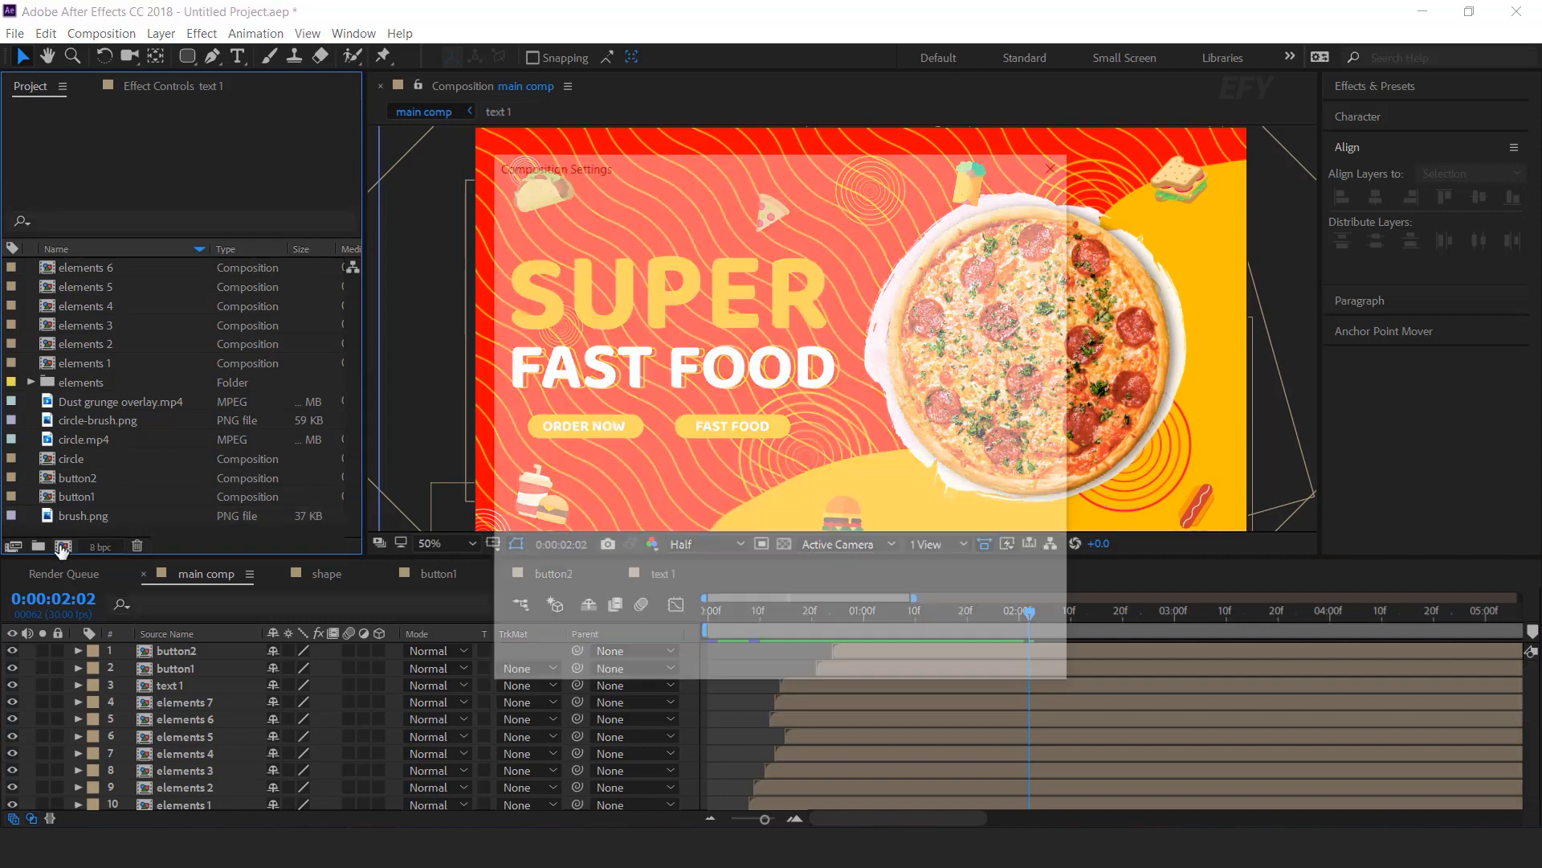
click(634, 302)
text(2400)
click(620, 334)
text(800)
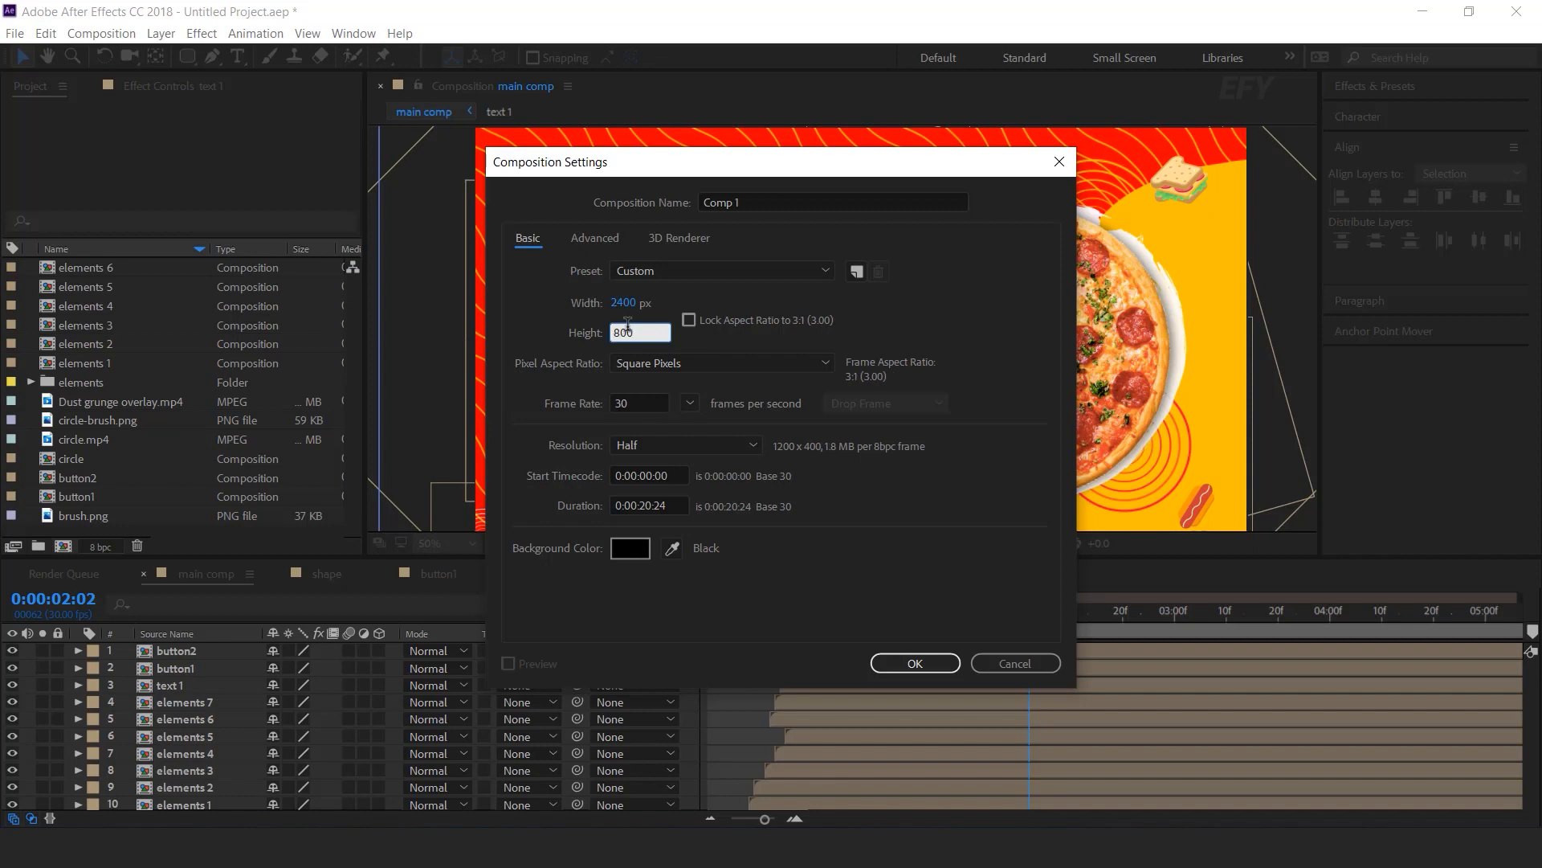
click(685, 206)
text(b)
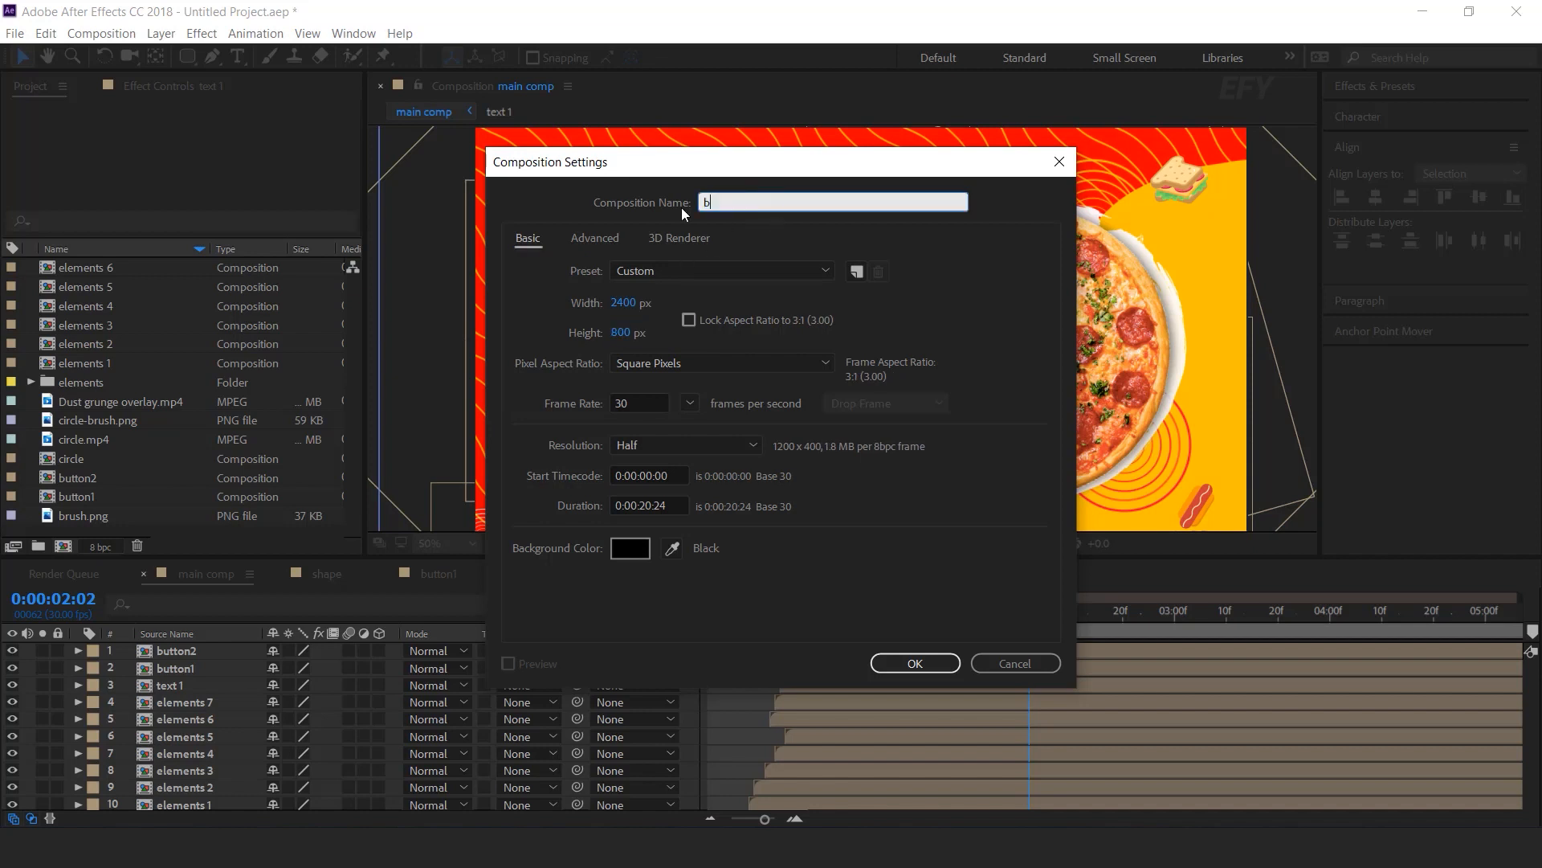
key(Return)
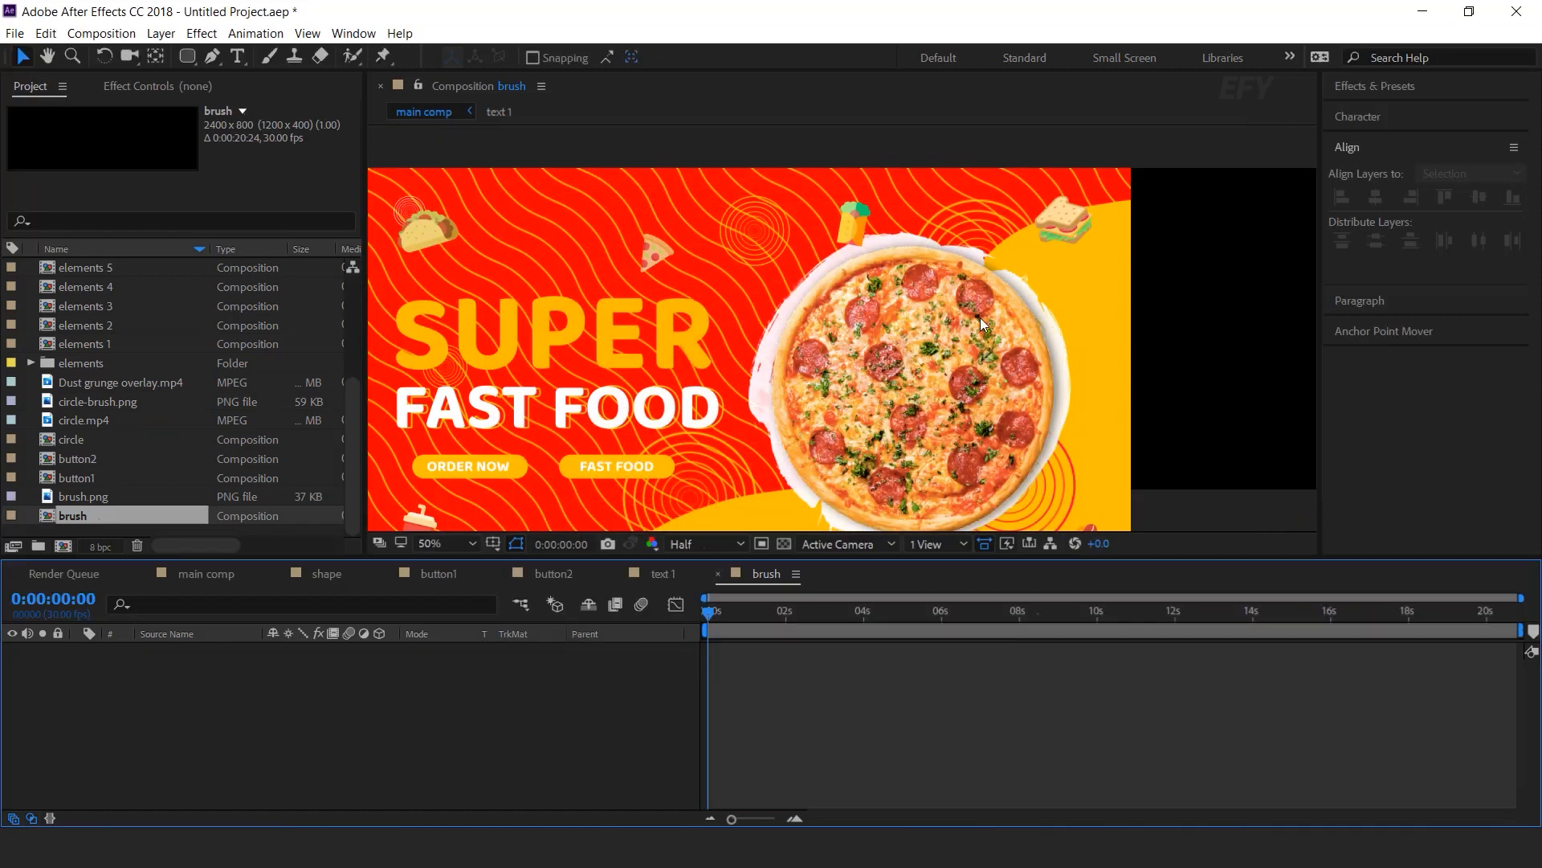
Add brush.png as a layer in the brush composition and show the whole frame
click(46, 501)
drag(48, 500, 200, 695)
scroll(857, 345, up, 2)
key(ctrl+shift+a)
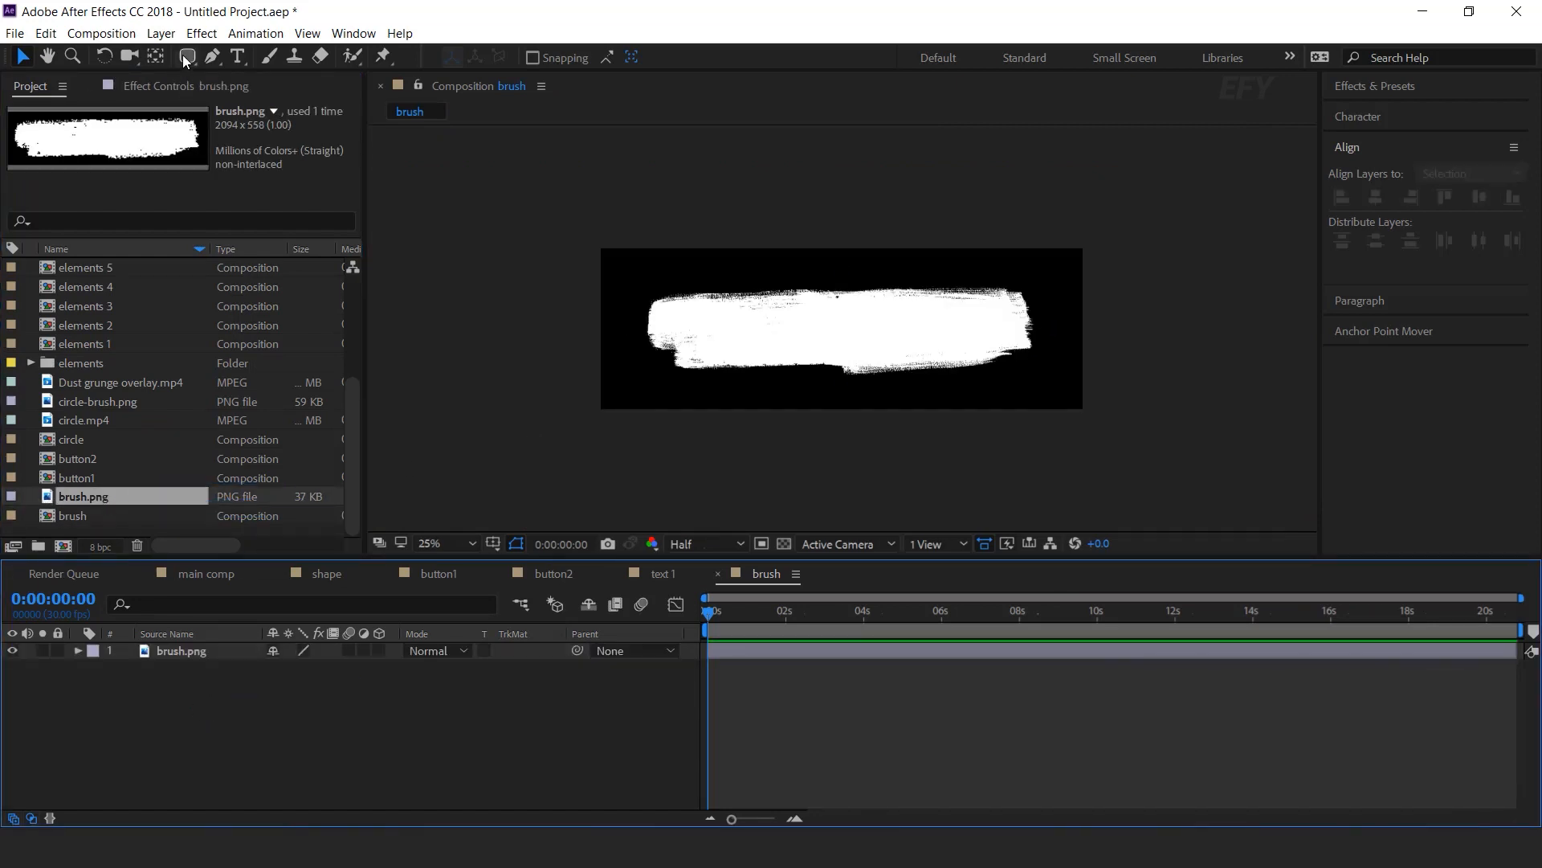
Draw a yellow rectangle shape layer covering the whole brush stroke and move its anchor point to its left edge
click(188, 57)
click(244, 57)
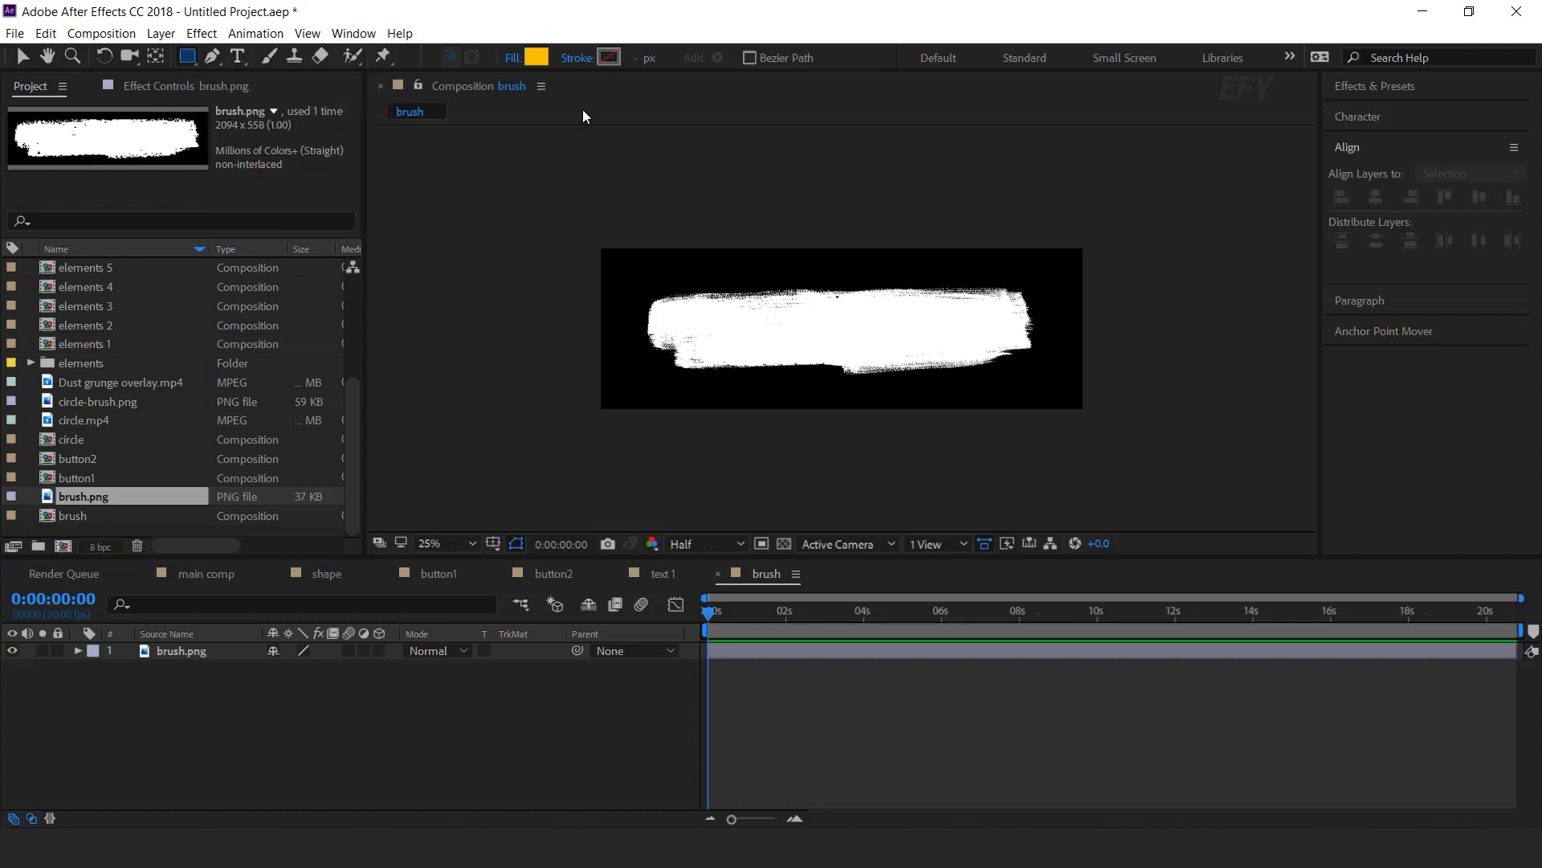
mouse_move(620, 261)
mouse_down()
mouse_move(634, 281)
mouse_move(944, 385)
mouse_move(1070, 393)
mouse_up()
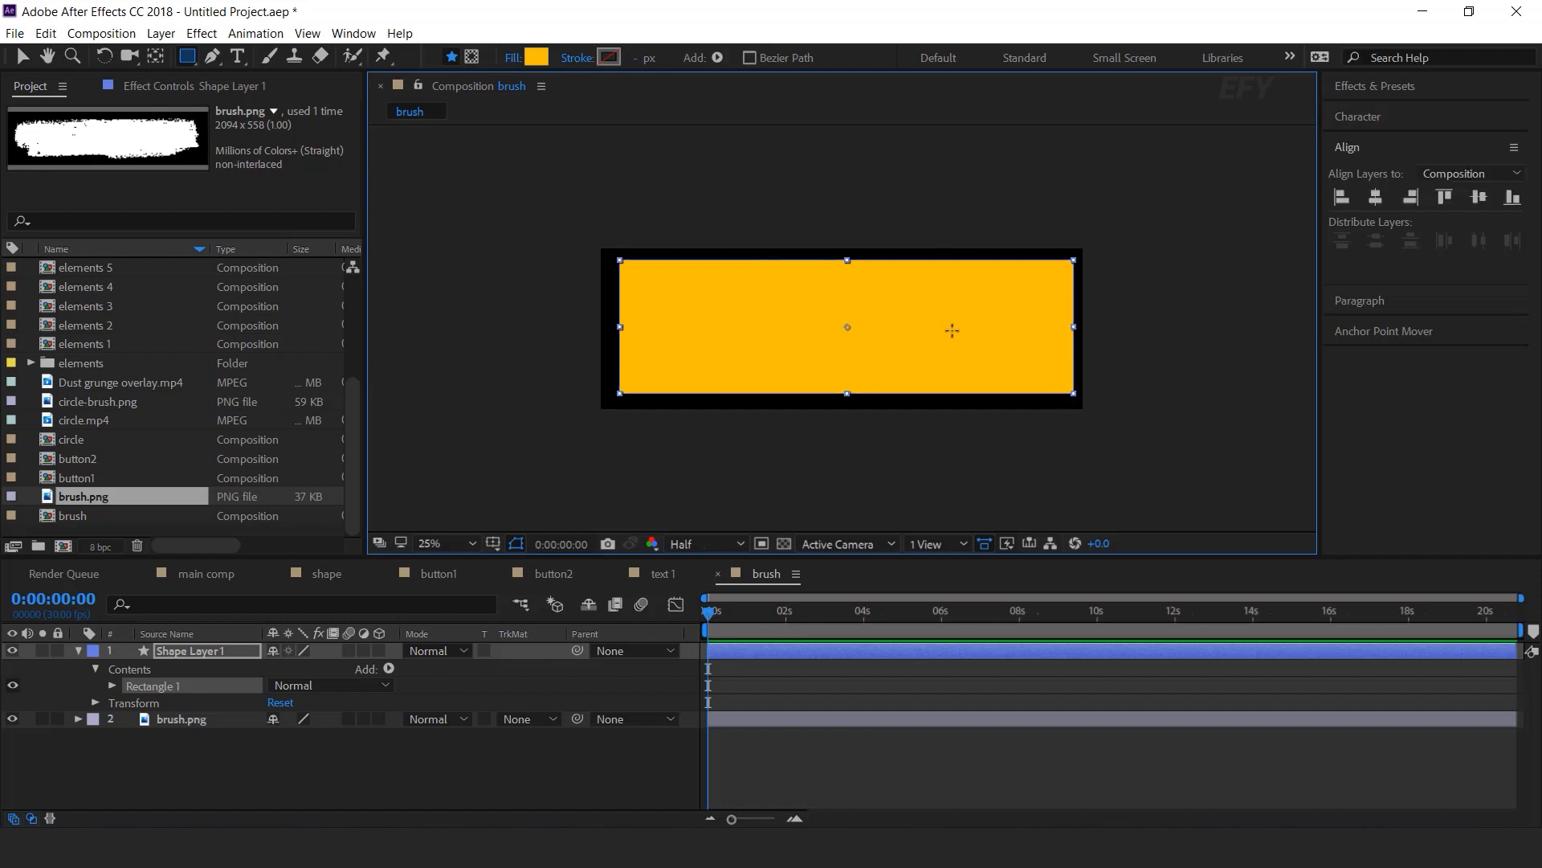
key(v)
click(1434, 335)
click(1354, 276)
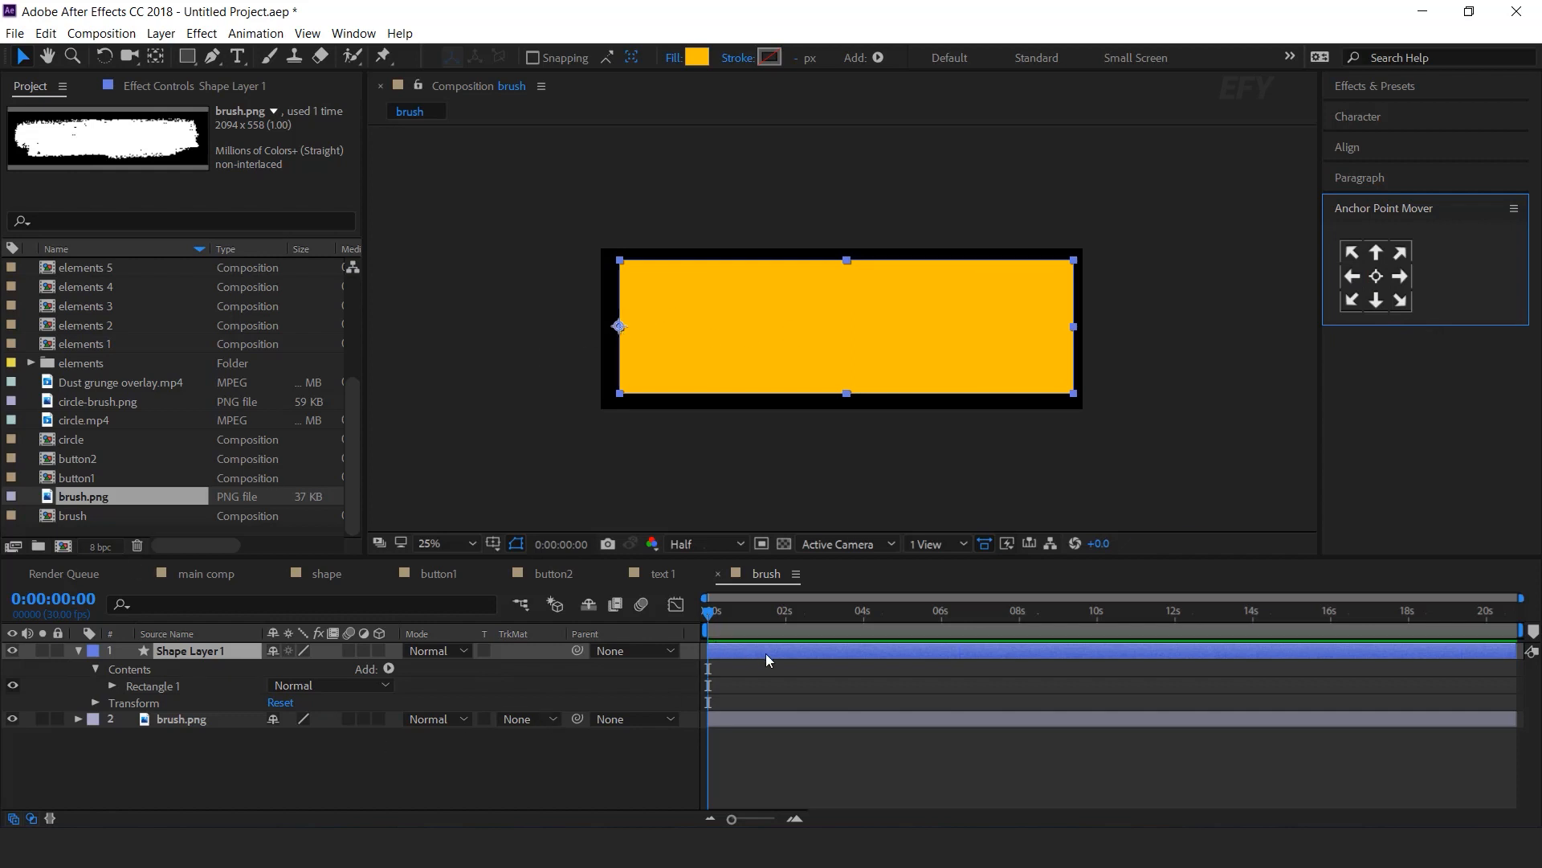
Keyframe Shape Layer 1's Scale with unlinked dimensions, from 0% width at frame 0 to 100% at 0:00:01:15
key(s)
click(796, 819)
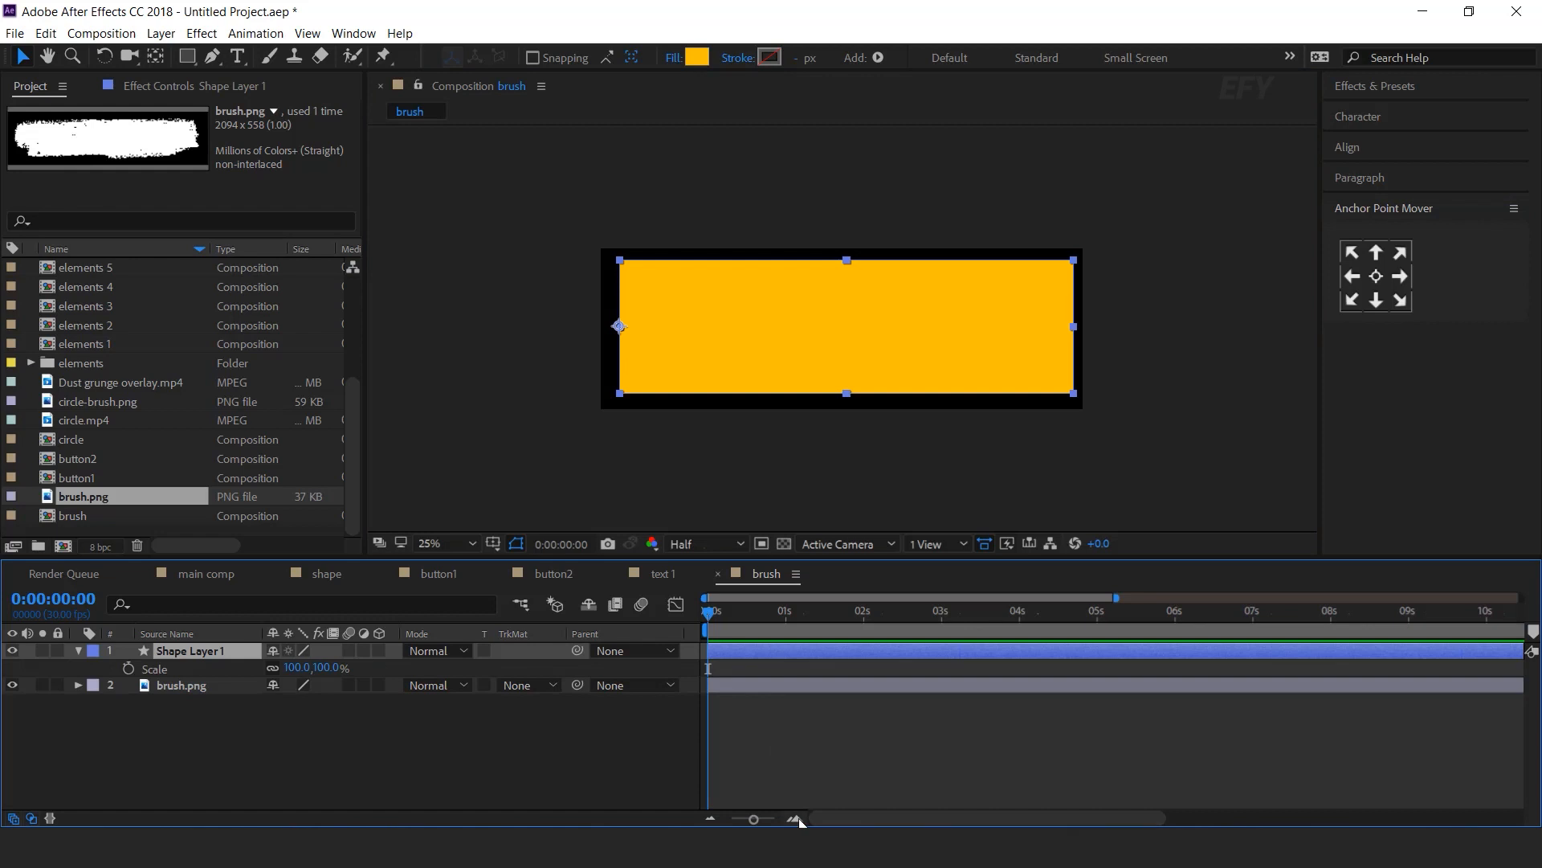
mouse_move(722, 613)
mouse_down()
mouse_move(824, 613)
mouse_move(707, 614)
mouse_up()
click(129, 669)
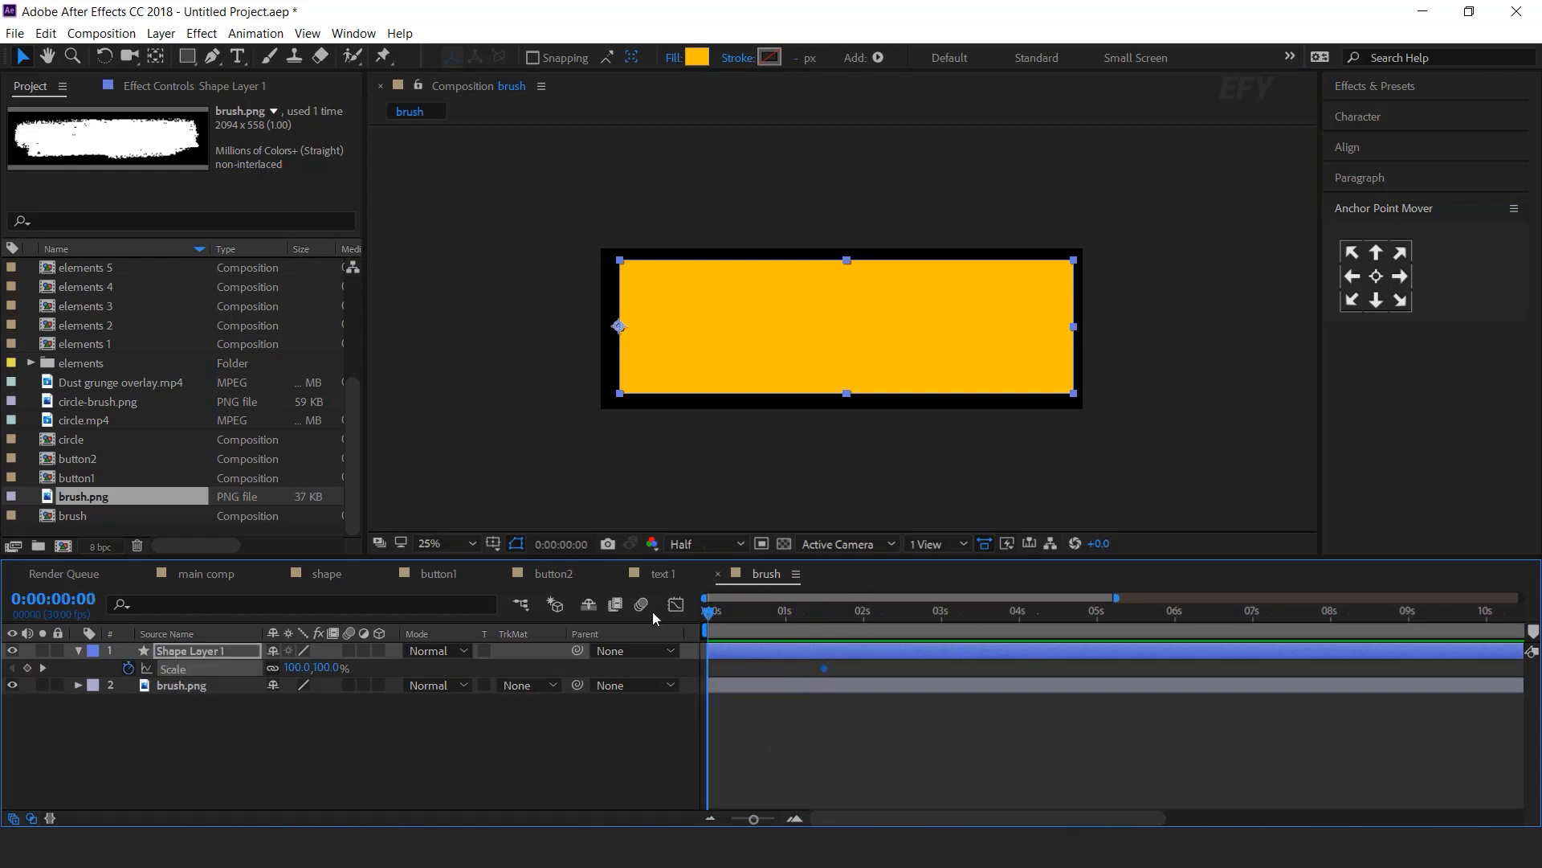
click(288, 668)
text(0)
key(Return)
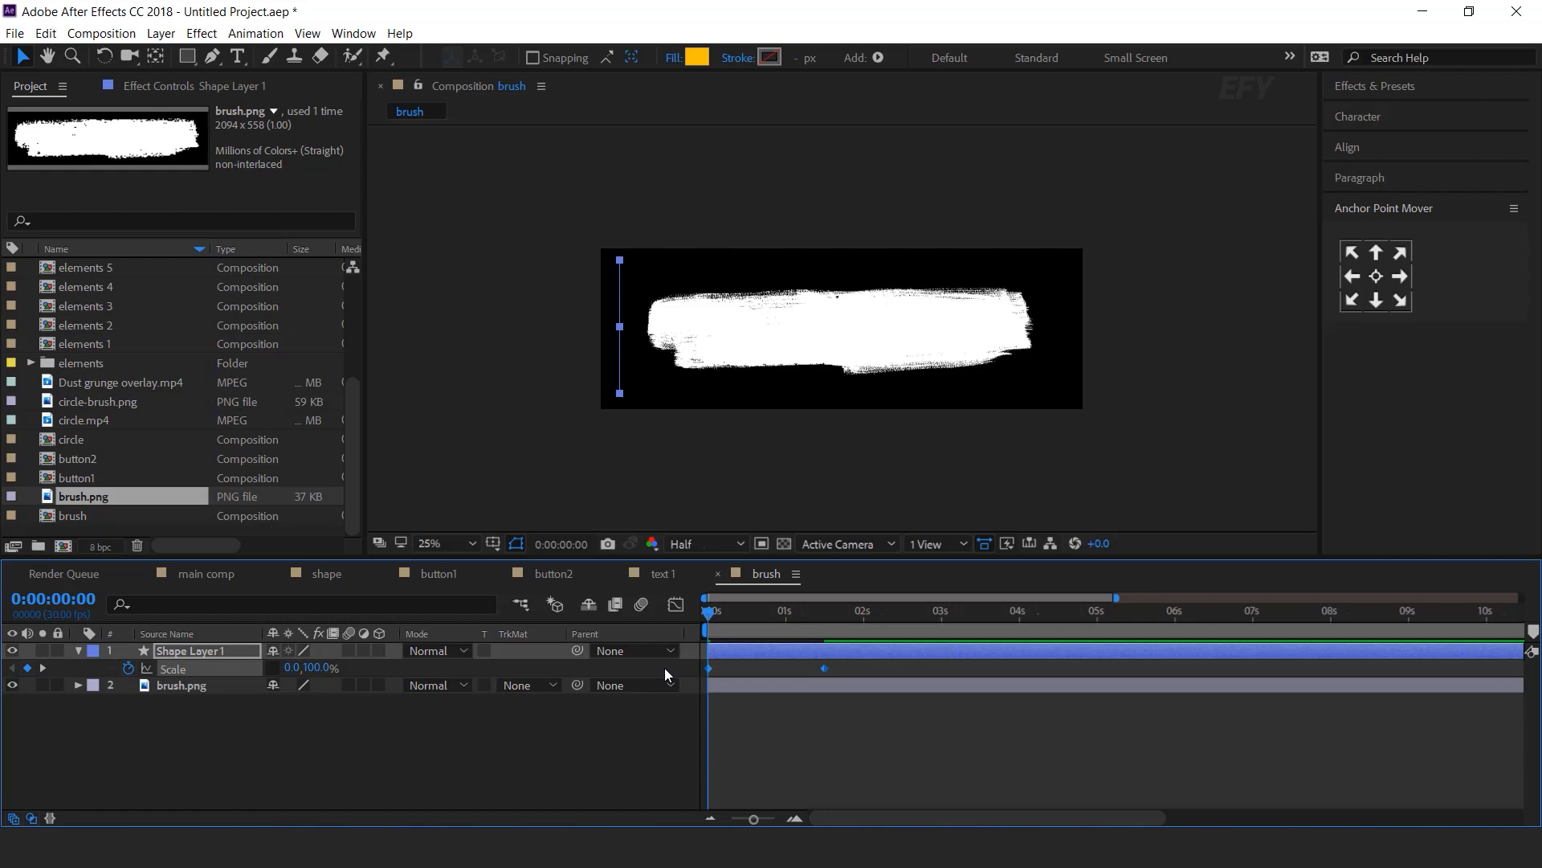
Apply Easy Ease to the Scale keyframes and shape the speed graph to peak early with a long slow finish
right_click(821, 668)
mouse_move(883, 654)
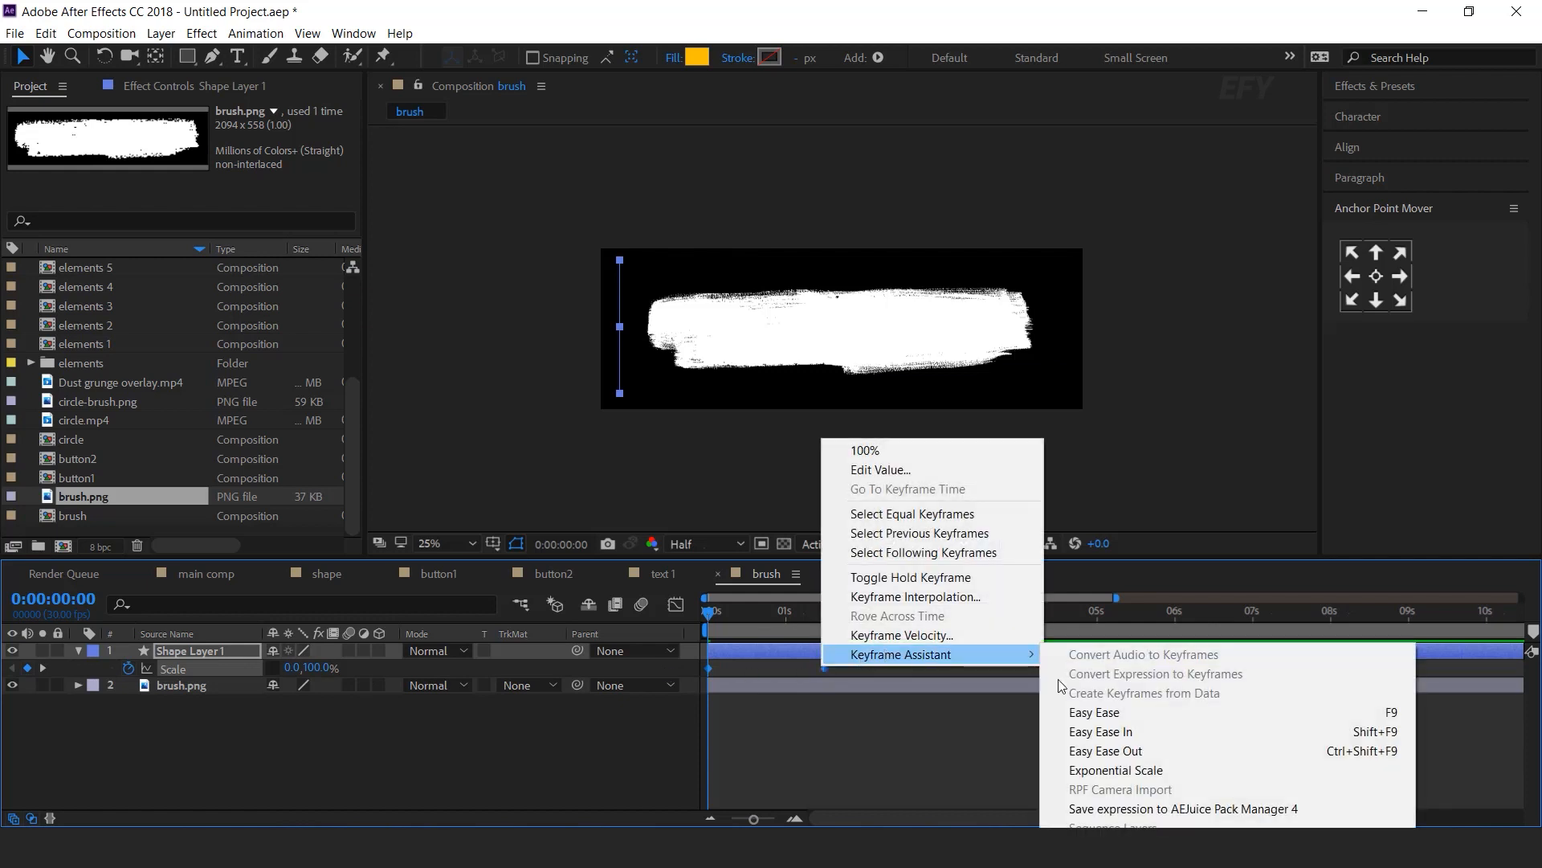
click(1146, 712)
click(675, 606)
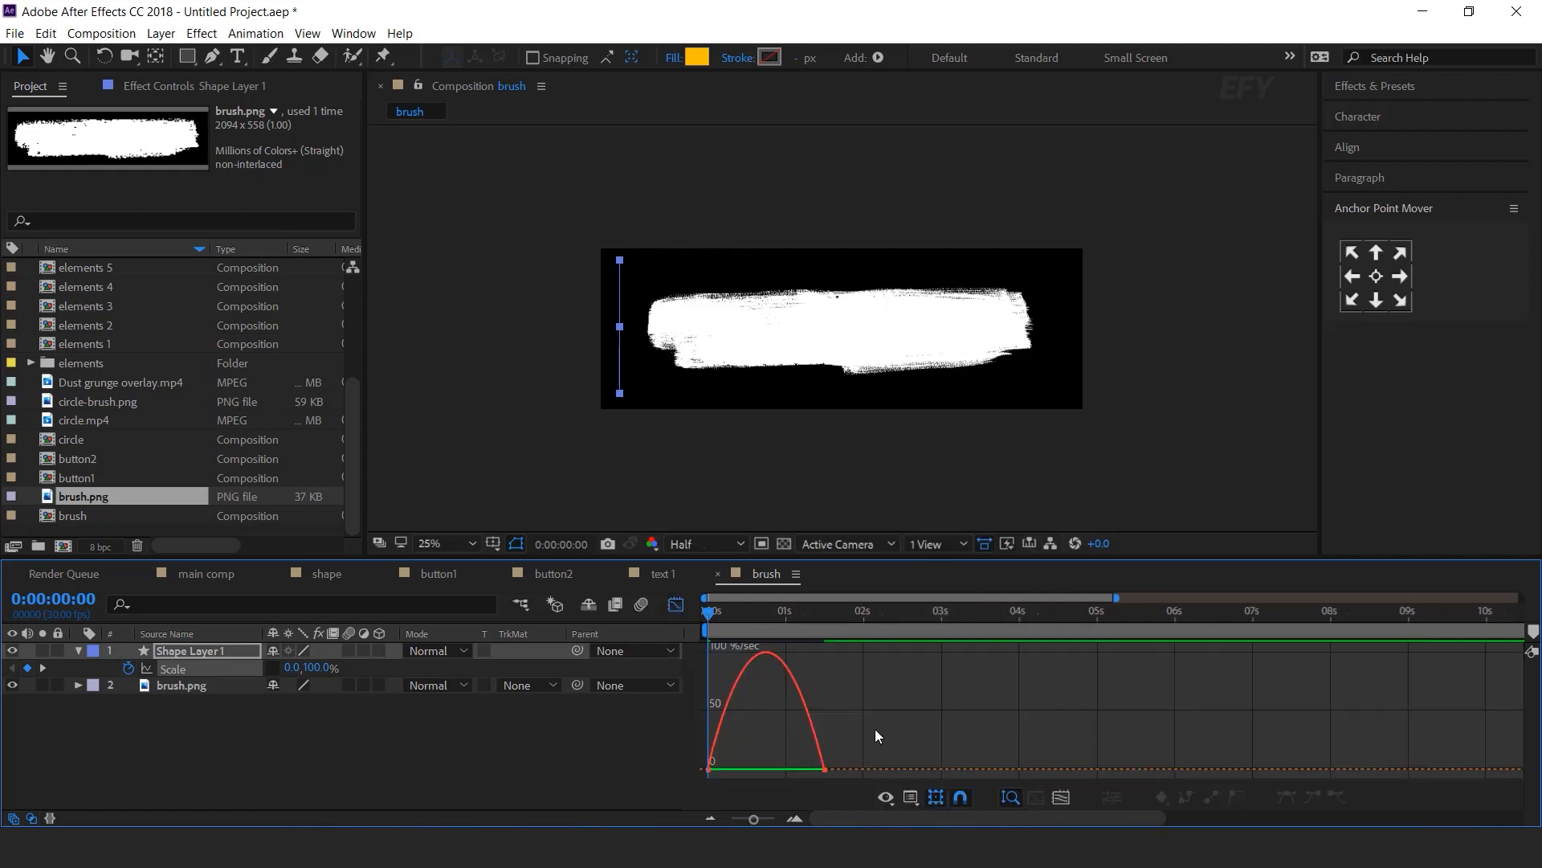
drag(805, 780, 726, 770)
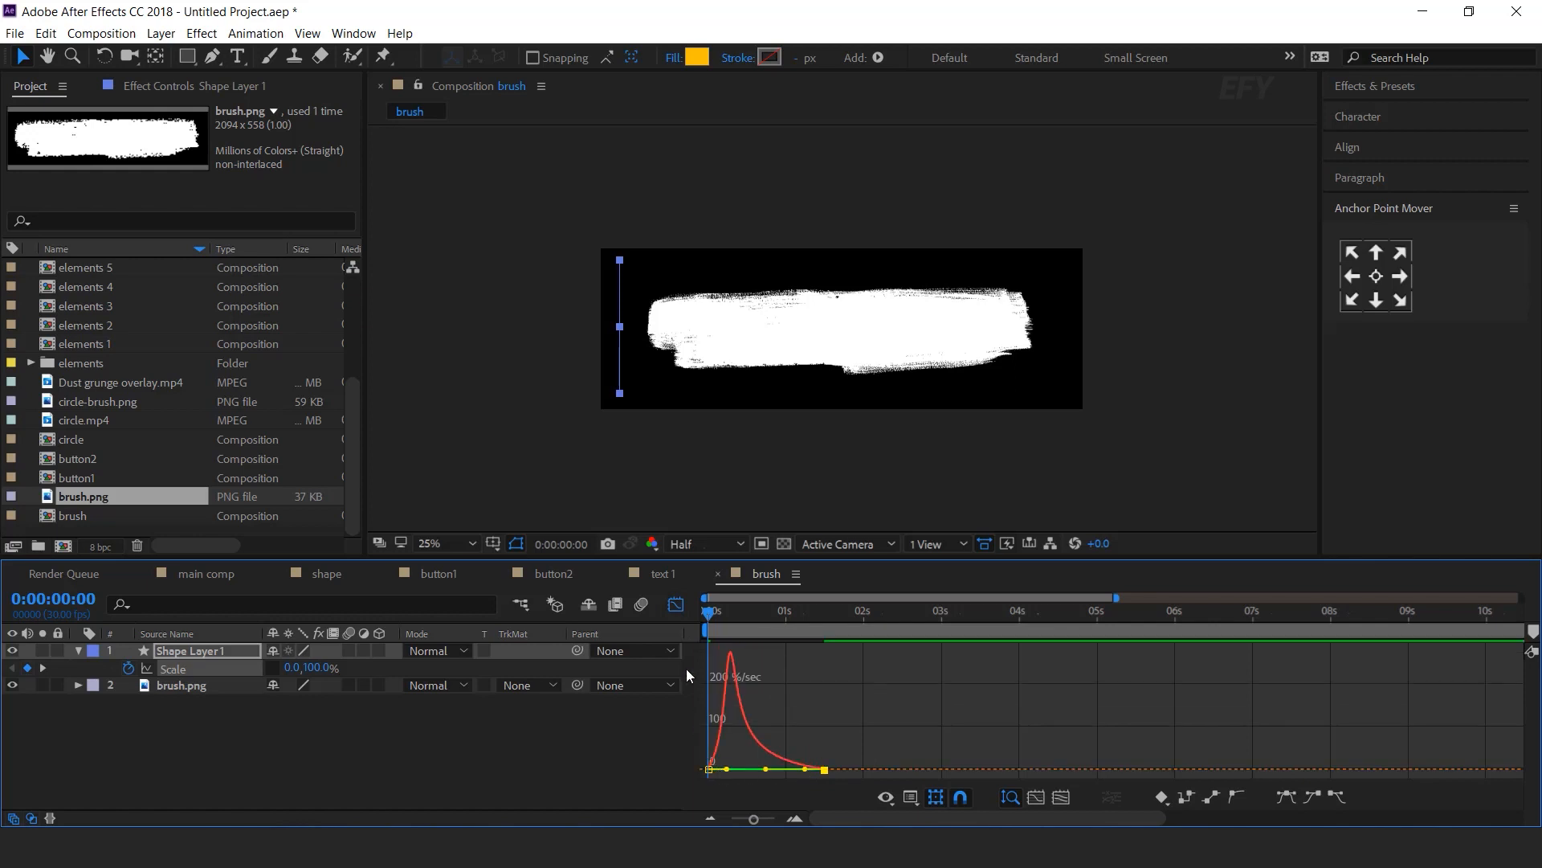
click(674, 605)
key(space)
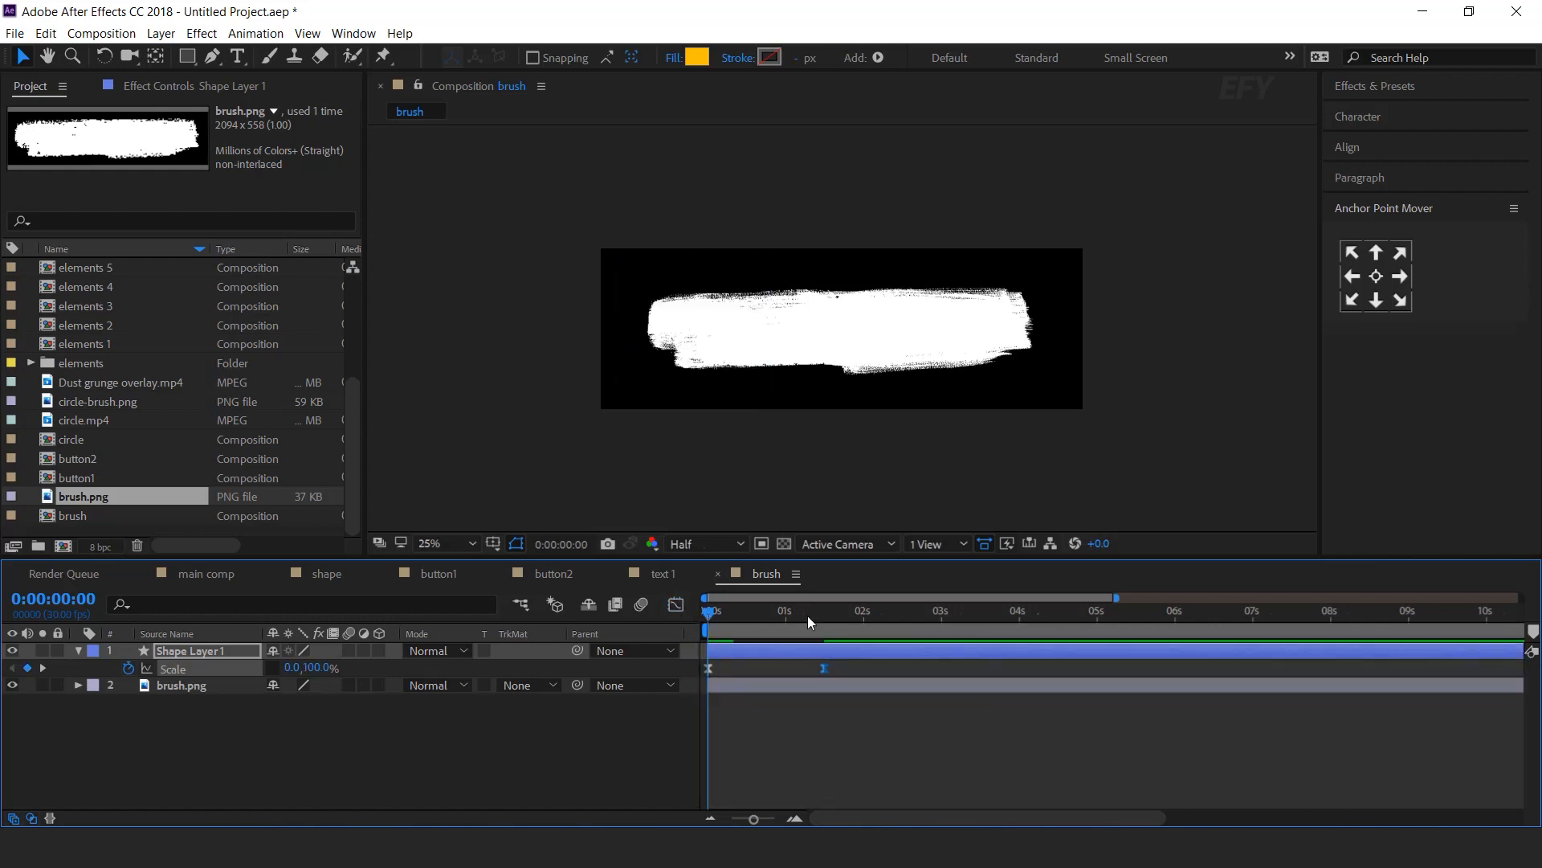
Move the ending Scale keyframe earlier to about frame 22 and preview the rectangle's reveal
click(822, 615)
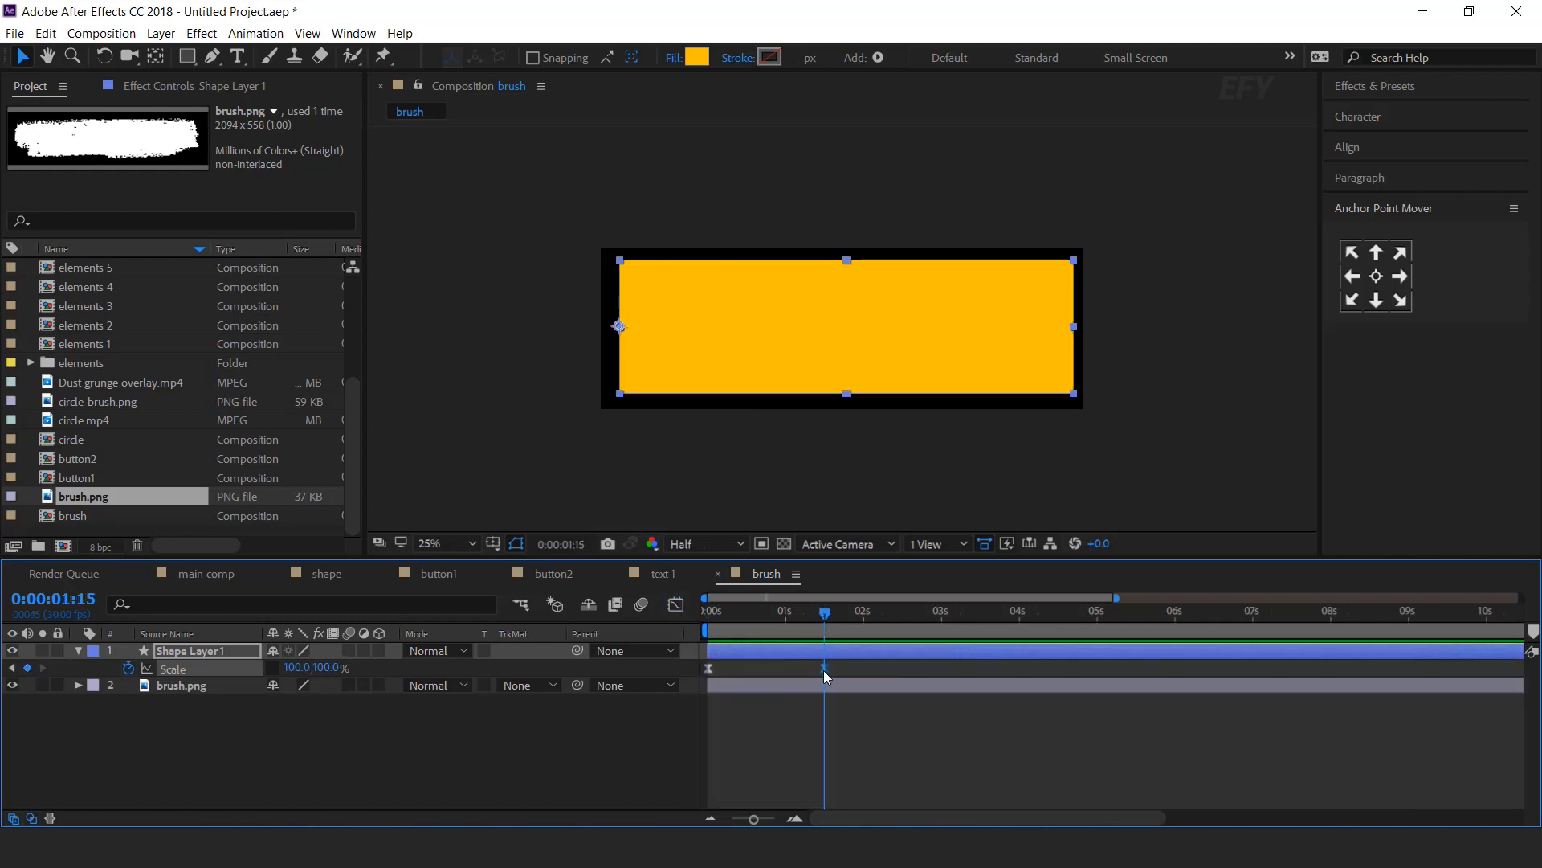
drag(804, 680, 777, 673)
click(728, 616)
key(Home)
key(space)
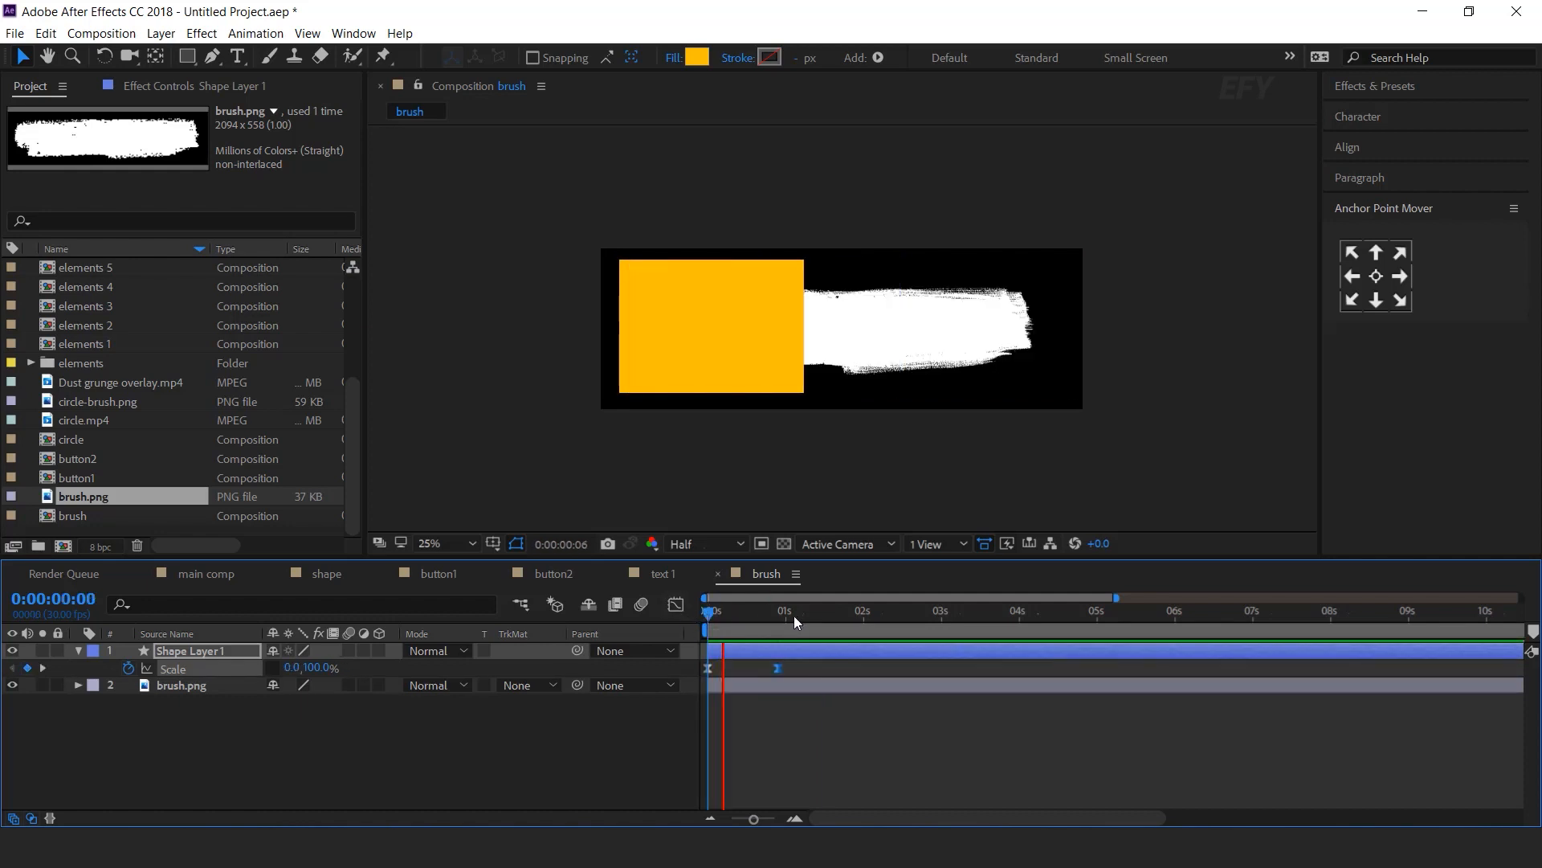
key(equal)
click(814, 615)
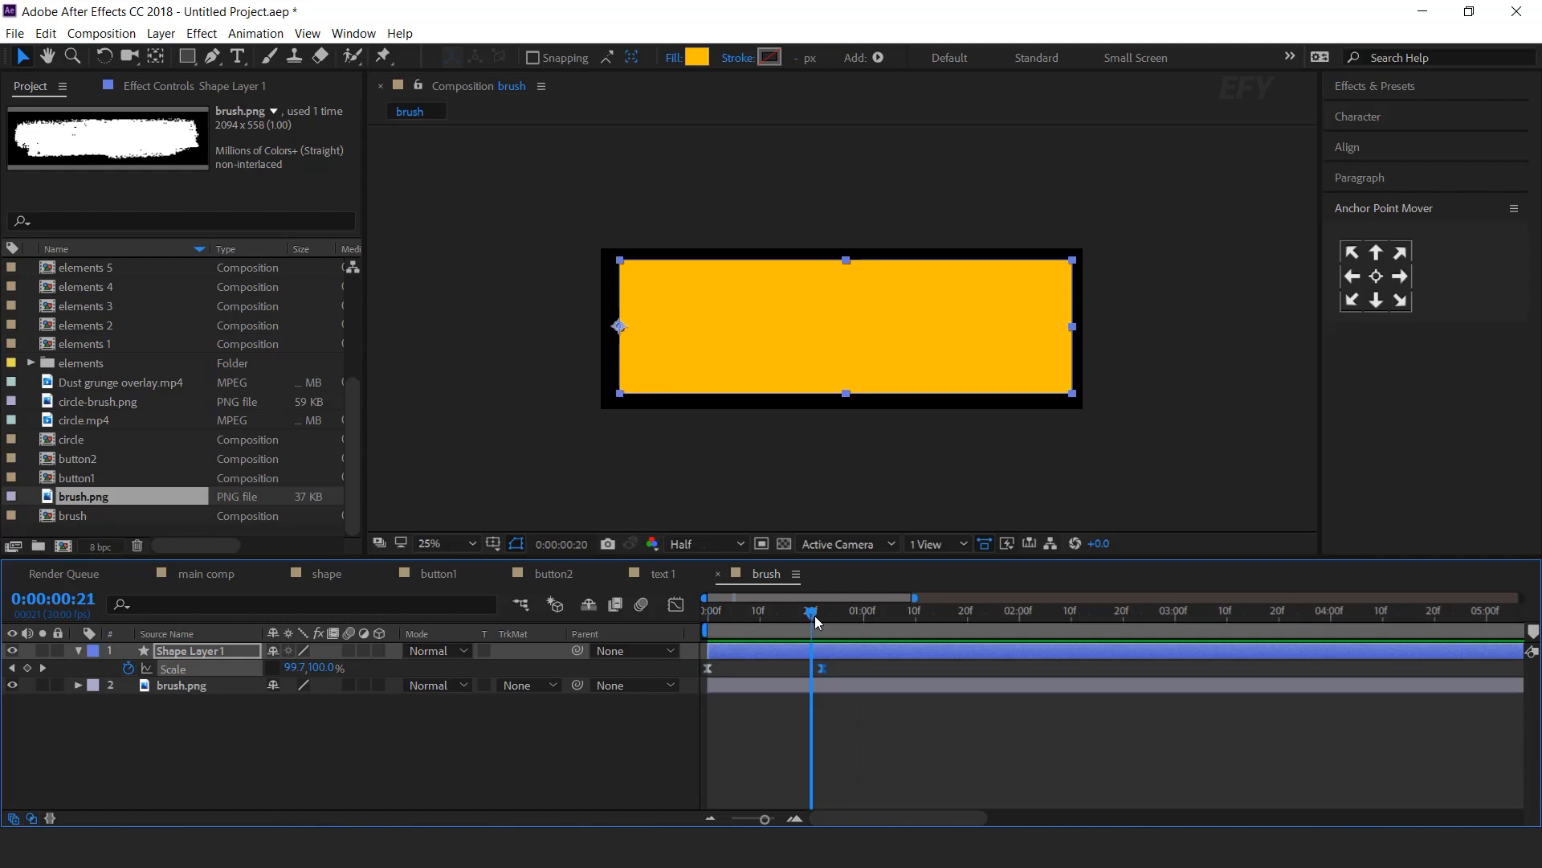
Set the brush.png layer's track matte to Alpha Matte "Shape Layer 1" and preview the brush reveal
click(418, 705)
click(191, 689)
click(521, 685)
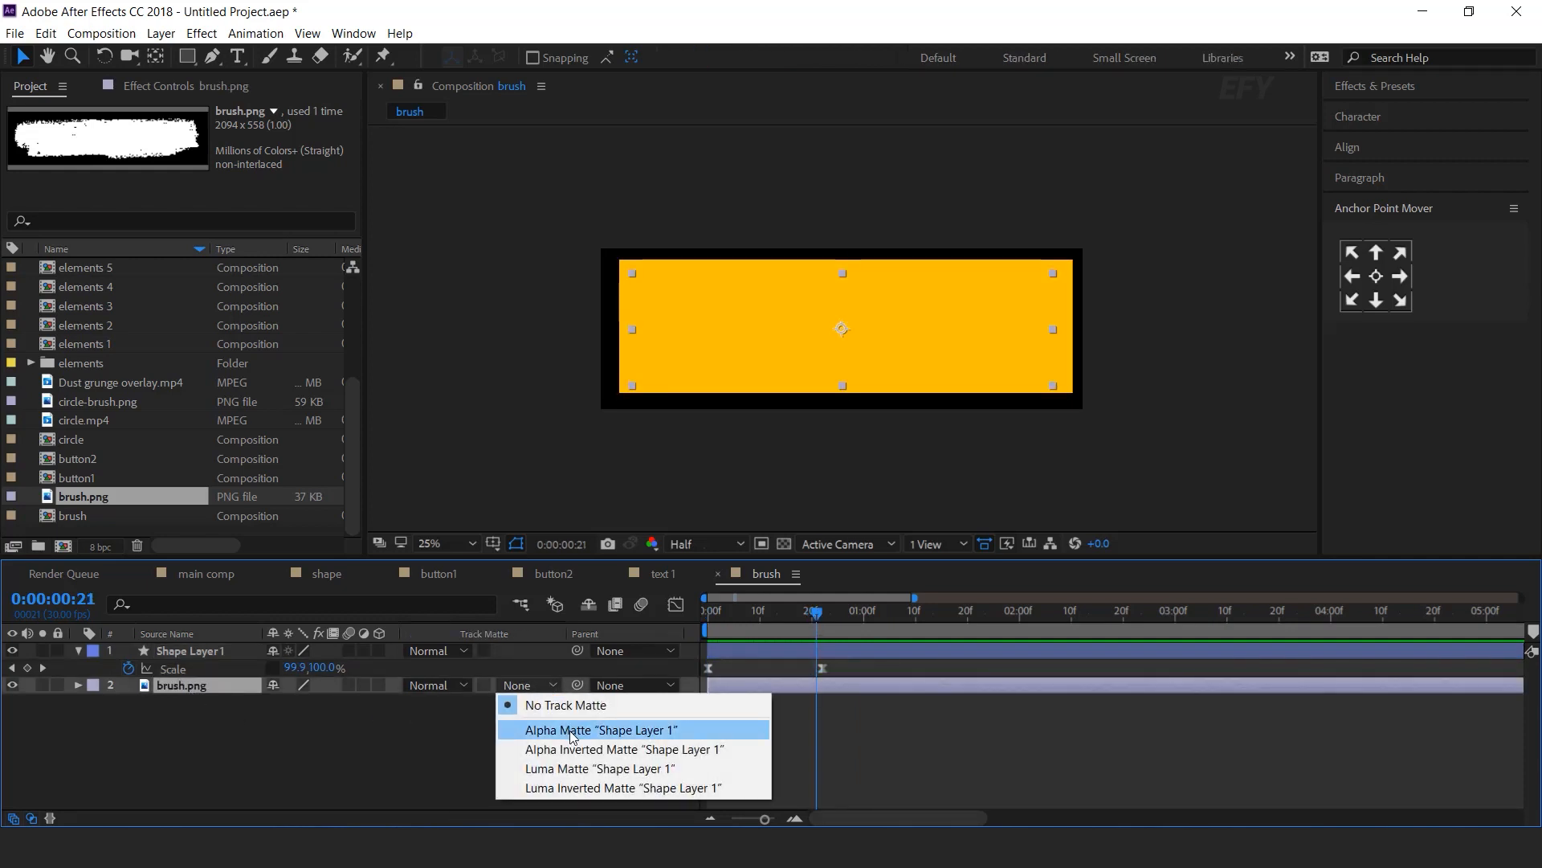
click(599, 730)
drag(718, 609, 657, 619)
key(space)
drag(802, 615, 833, 614)
Apply the Roughen Edges effect to Shape Layer 1
click(206, 651)
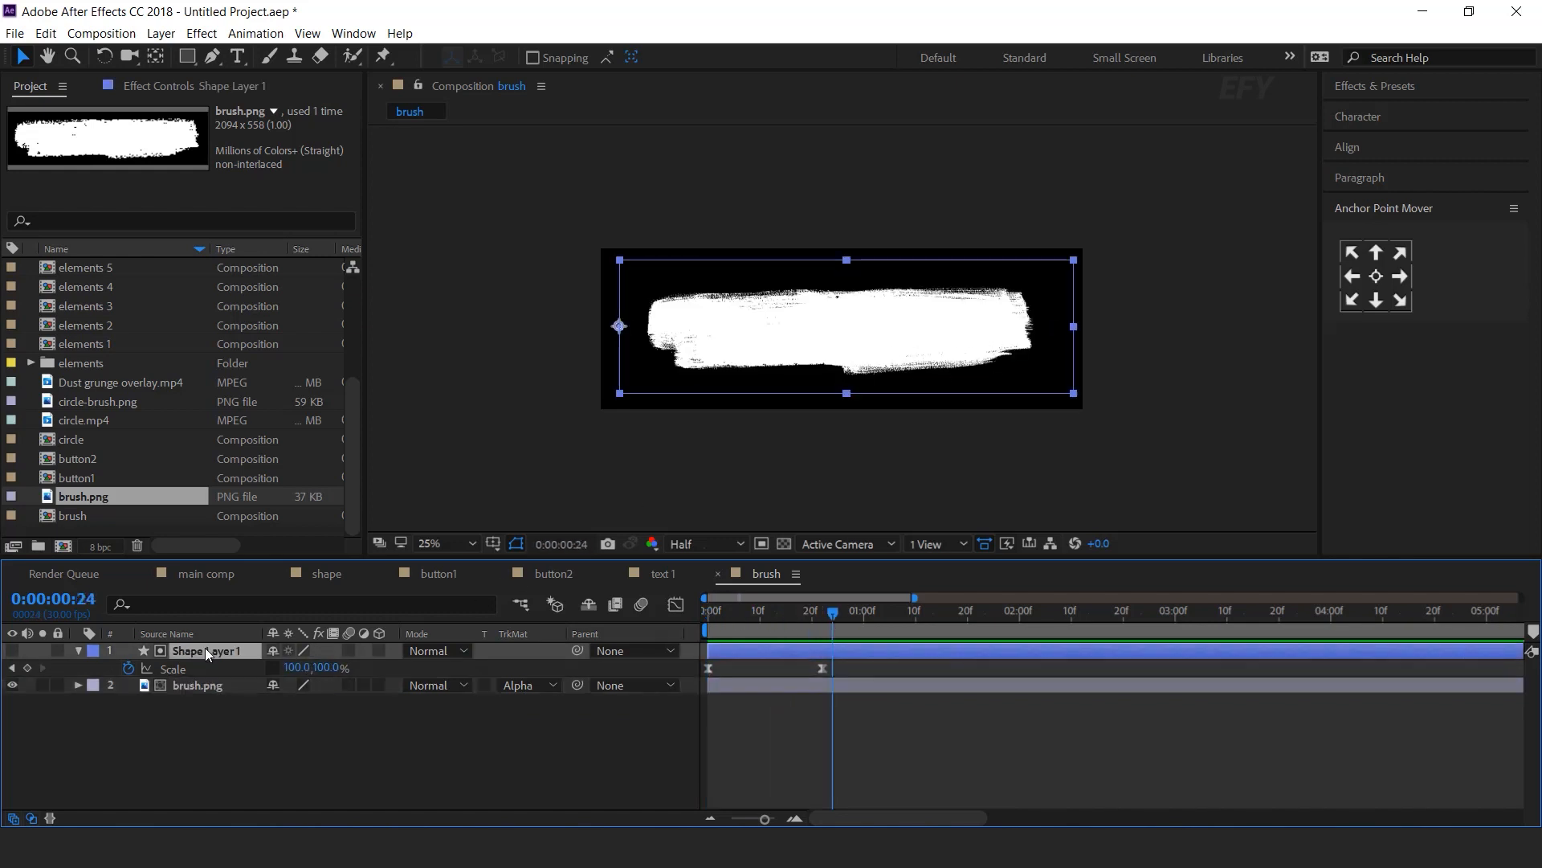
key(ctrl+space)
text(ru)
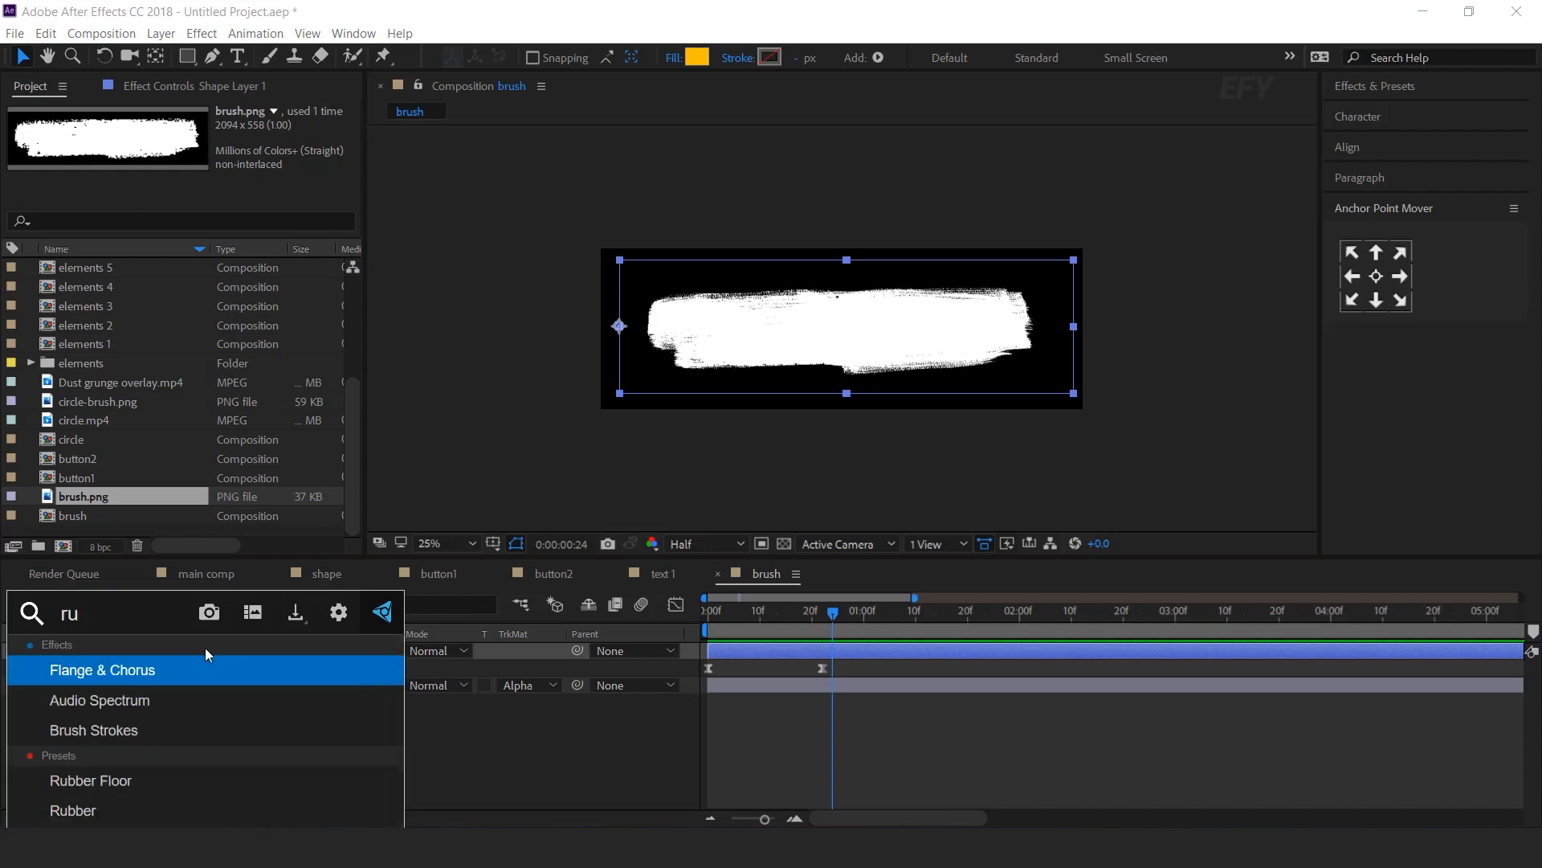
key(BackSpace)
text(ou)
key(Return)
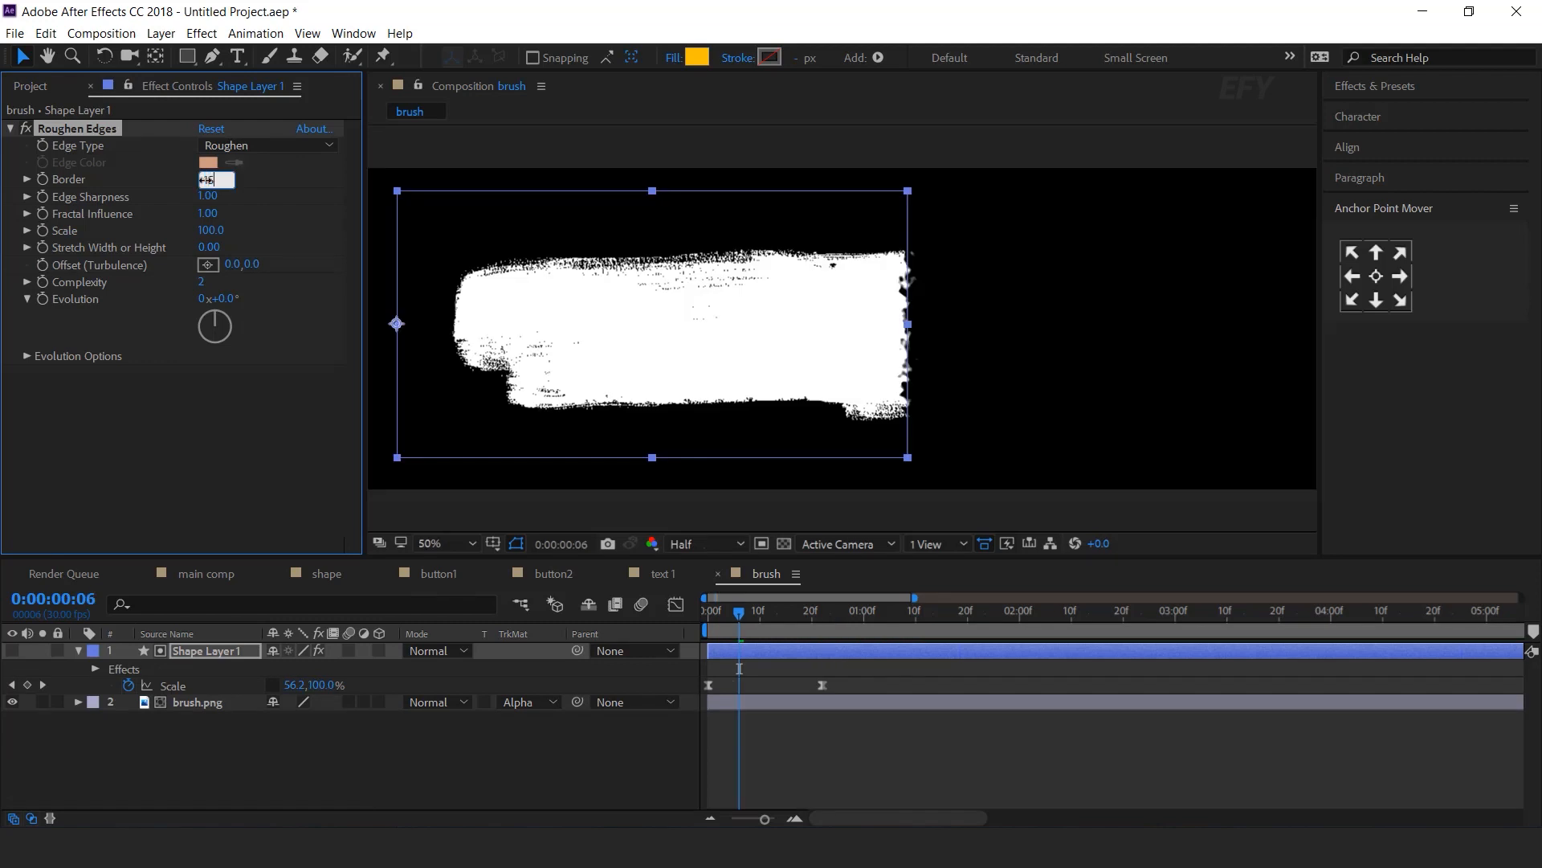
Set the Roughen Edges Border to 150 and Edge Sharpness to 2
text(250)
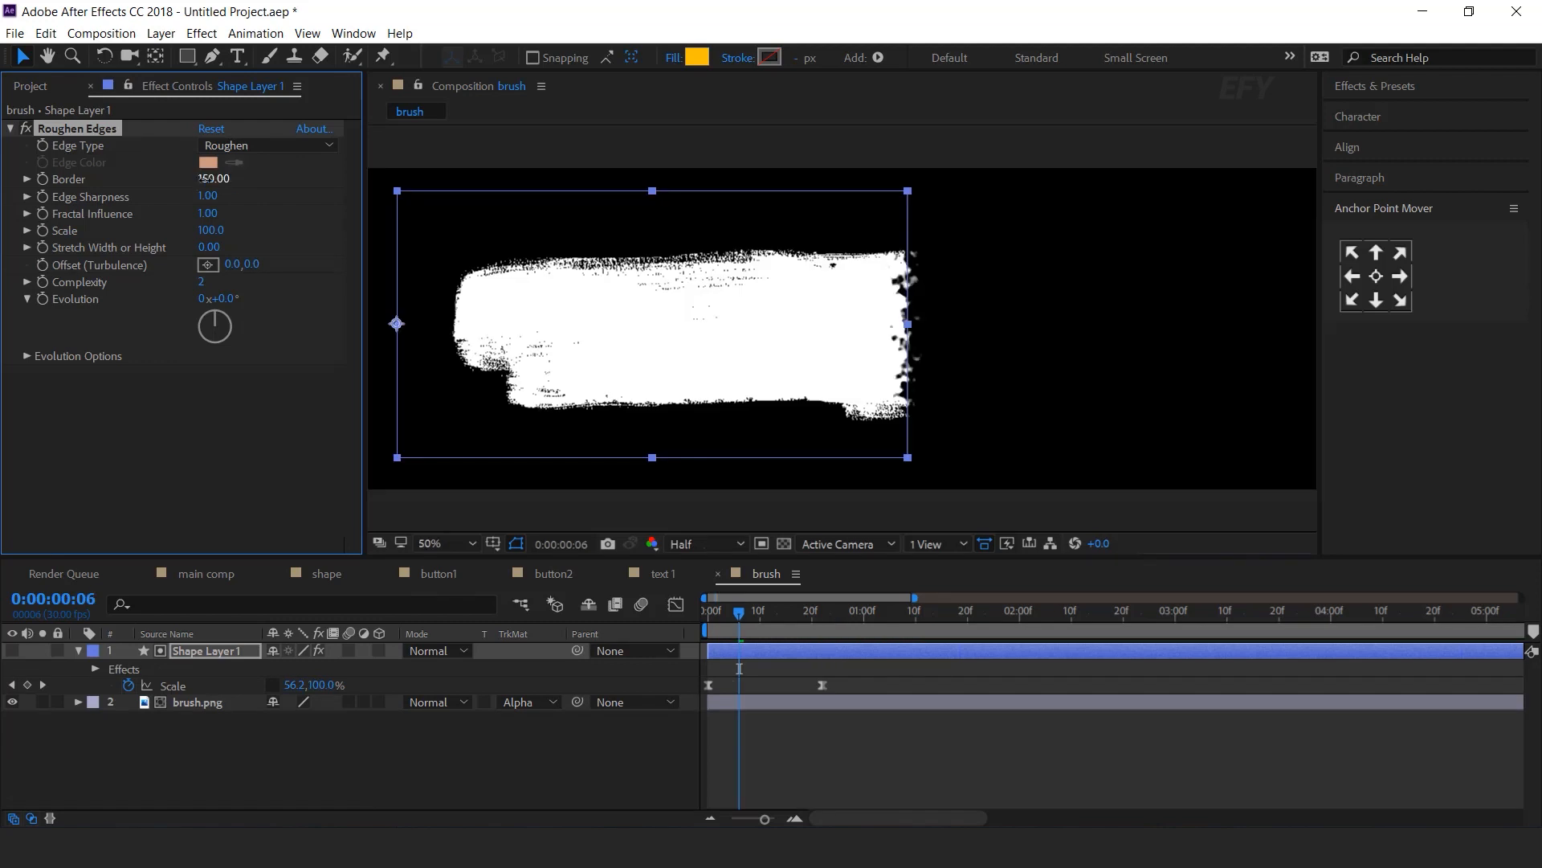
click(207, 197)
text(2)
key(Return)
Apply the Fast Blur (Legacy) effect to Shape Layer 1 and set its Blurriness to 6
click(192, 651)
key(ctrl+space)
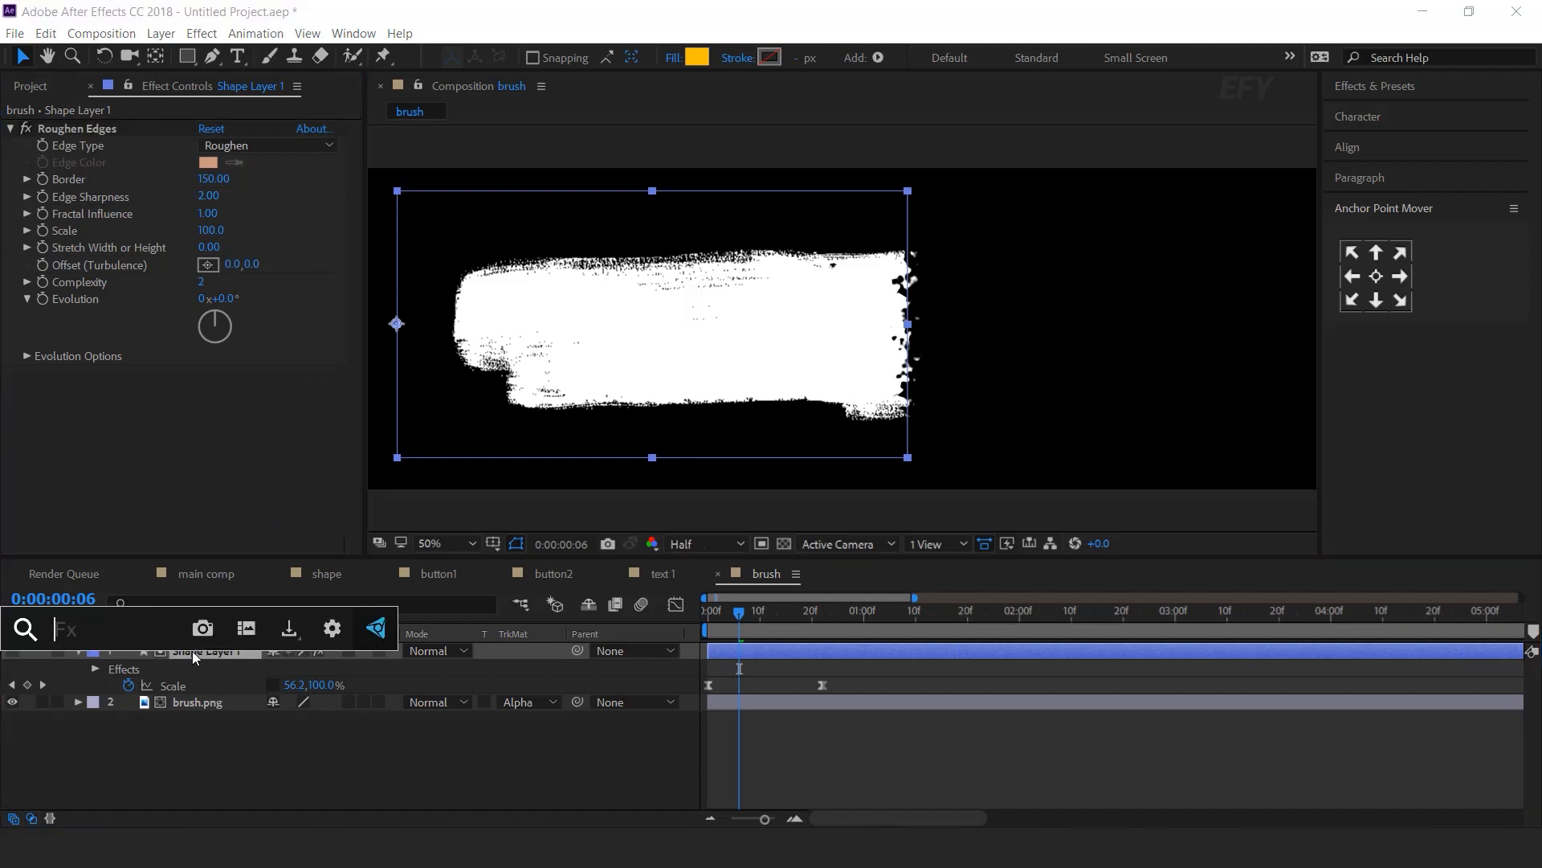
text(fas)
key(Down)
key(Return)
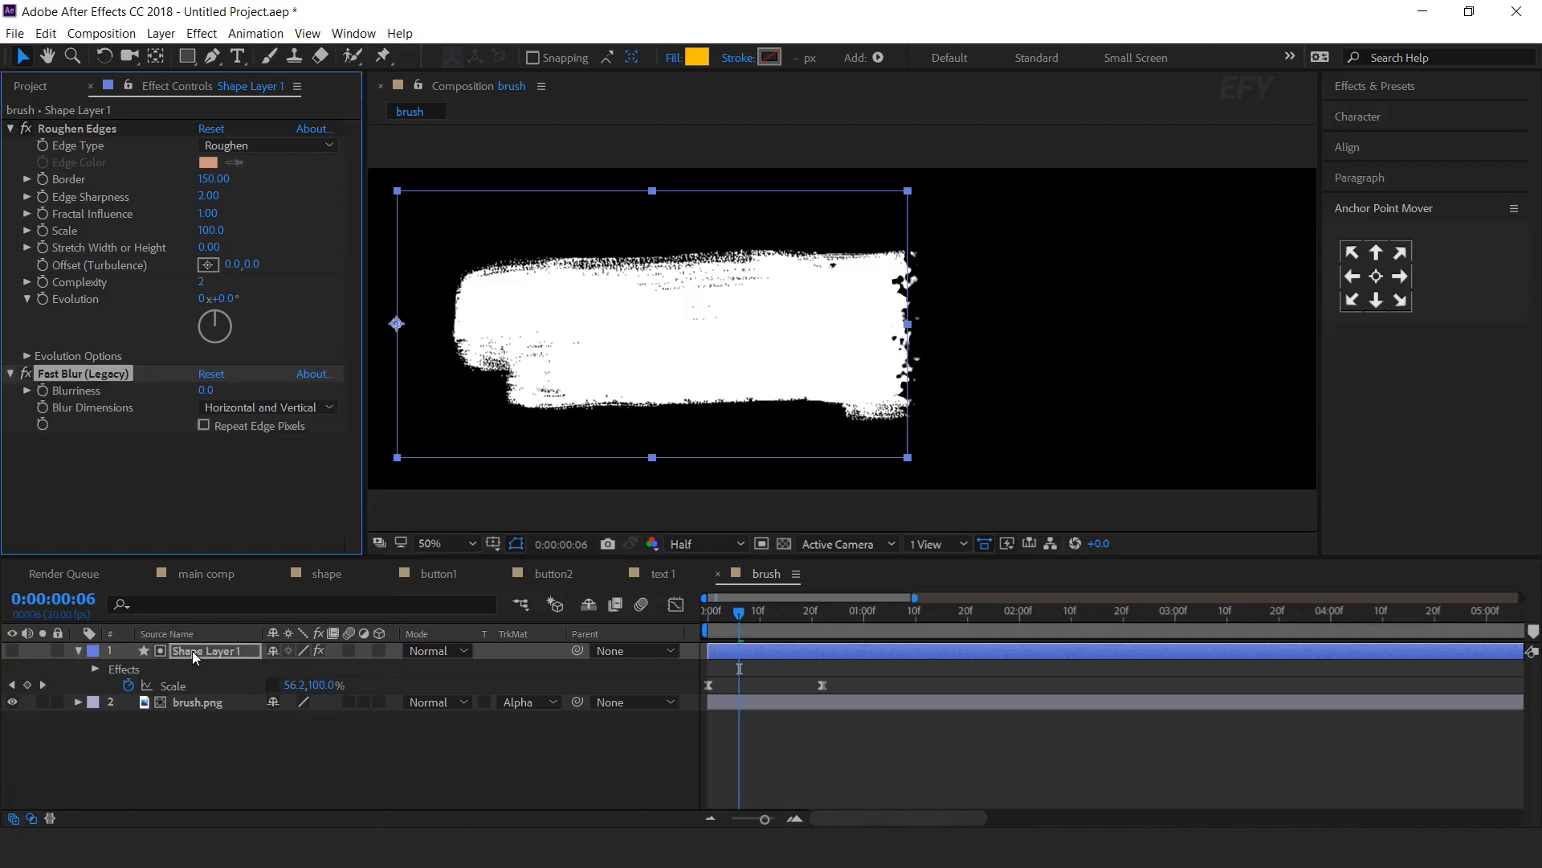
click(206, 391)
text(7)
key(Return)
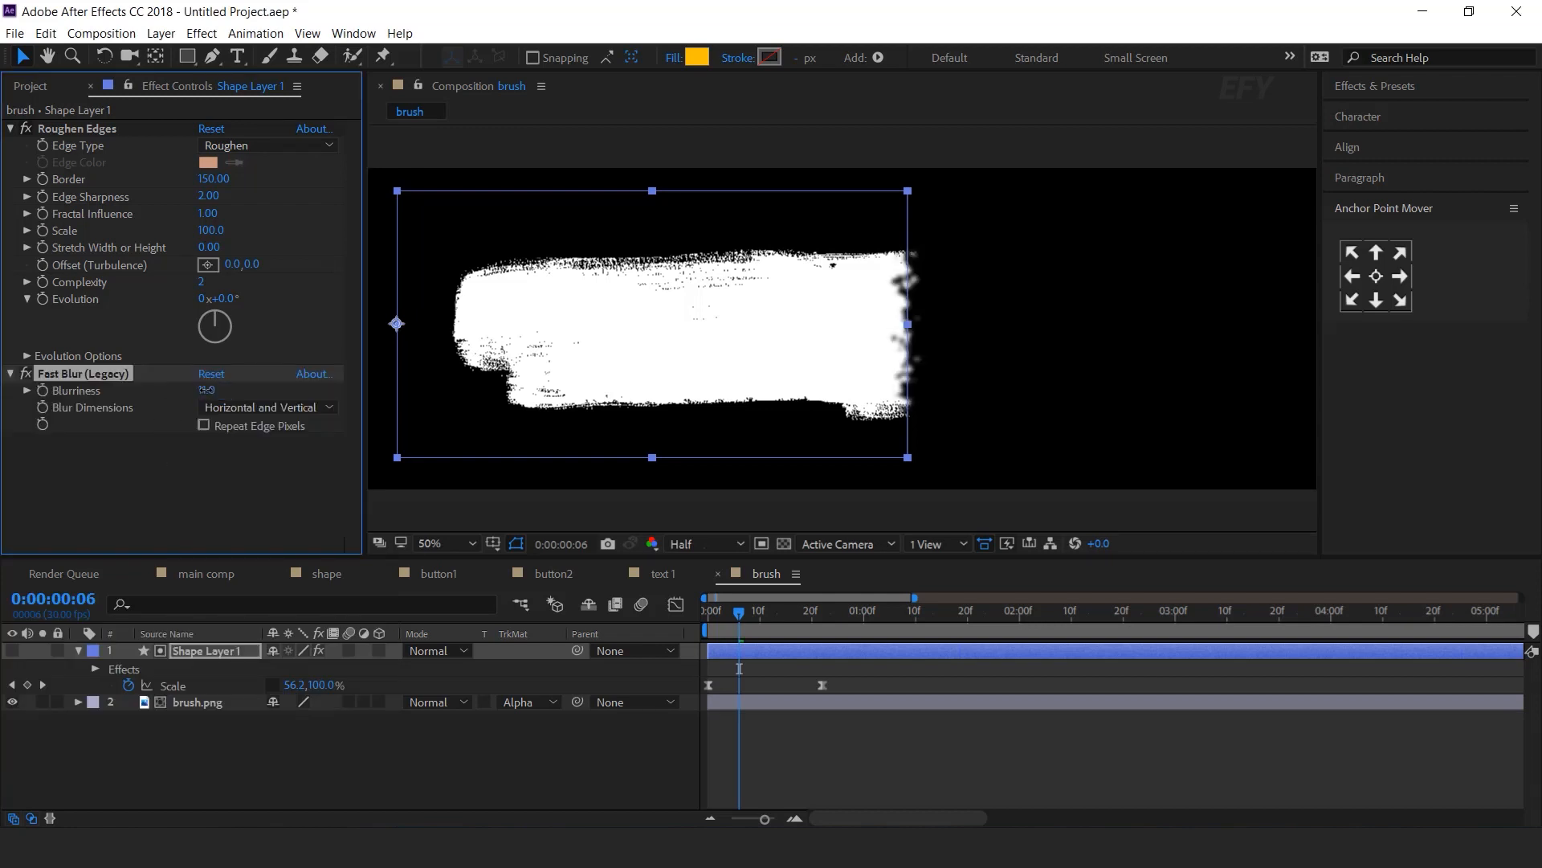
drag(183, 390, 185, 390)
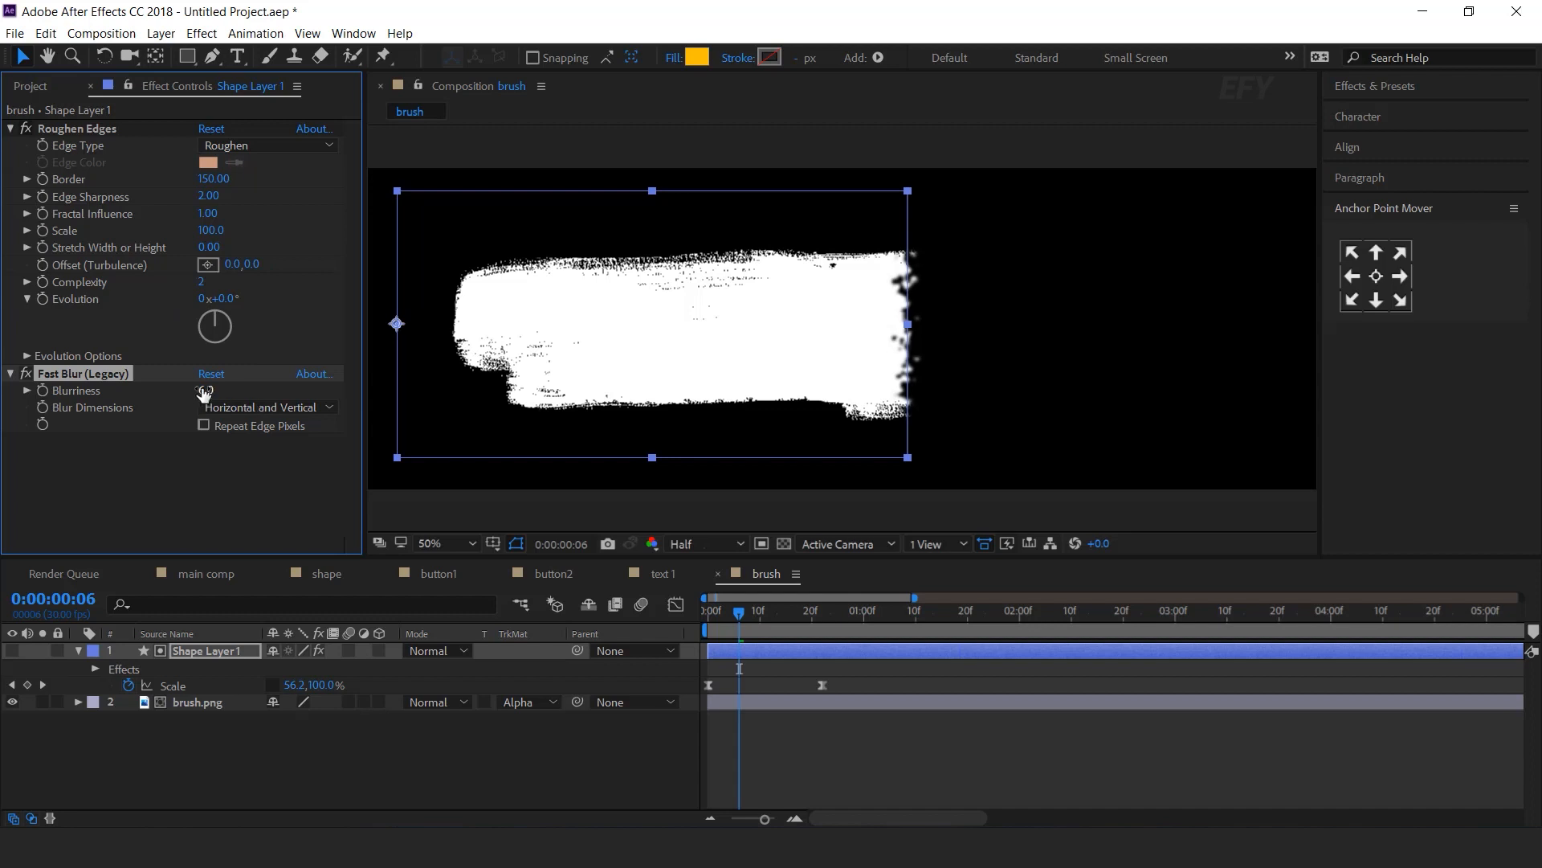
Move Shape Layer 1's ending Scale keyframe to about 1 second and preview the brush reveal
click(684, 657)
drag(733, 627, 652, 633)
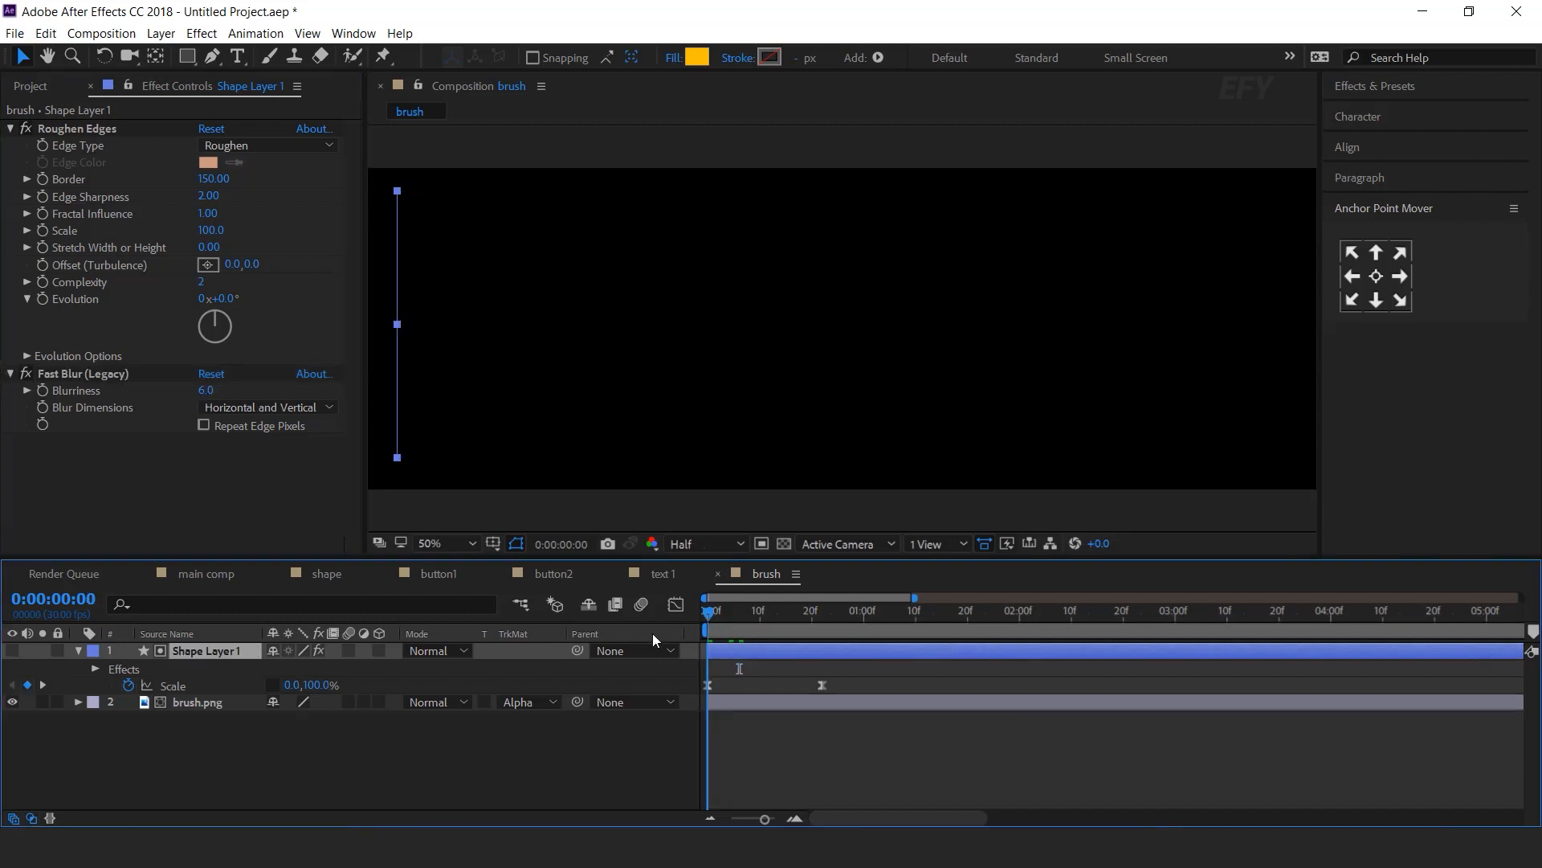
key(space)
drag(771, 612, 848, 617)
drag(823, 685, 861, 687)
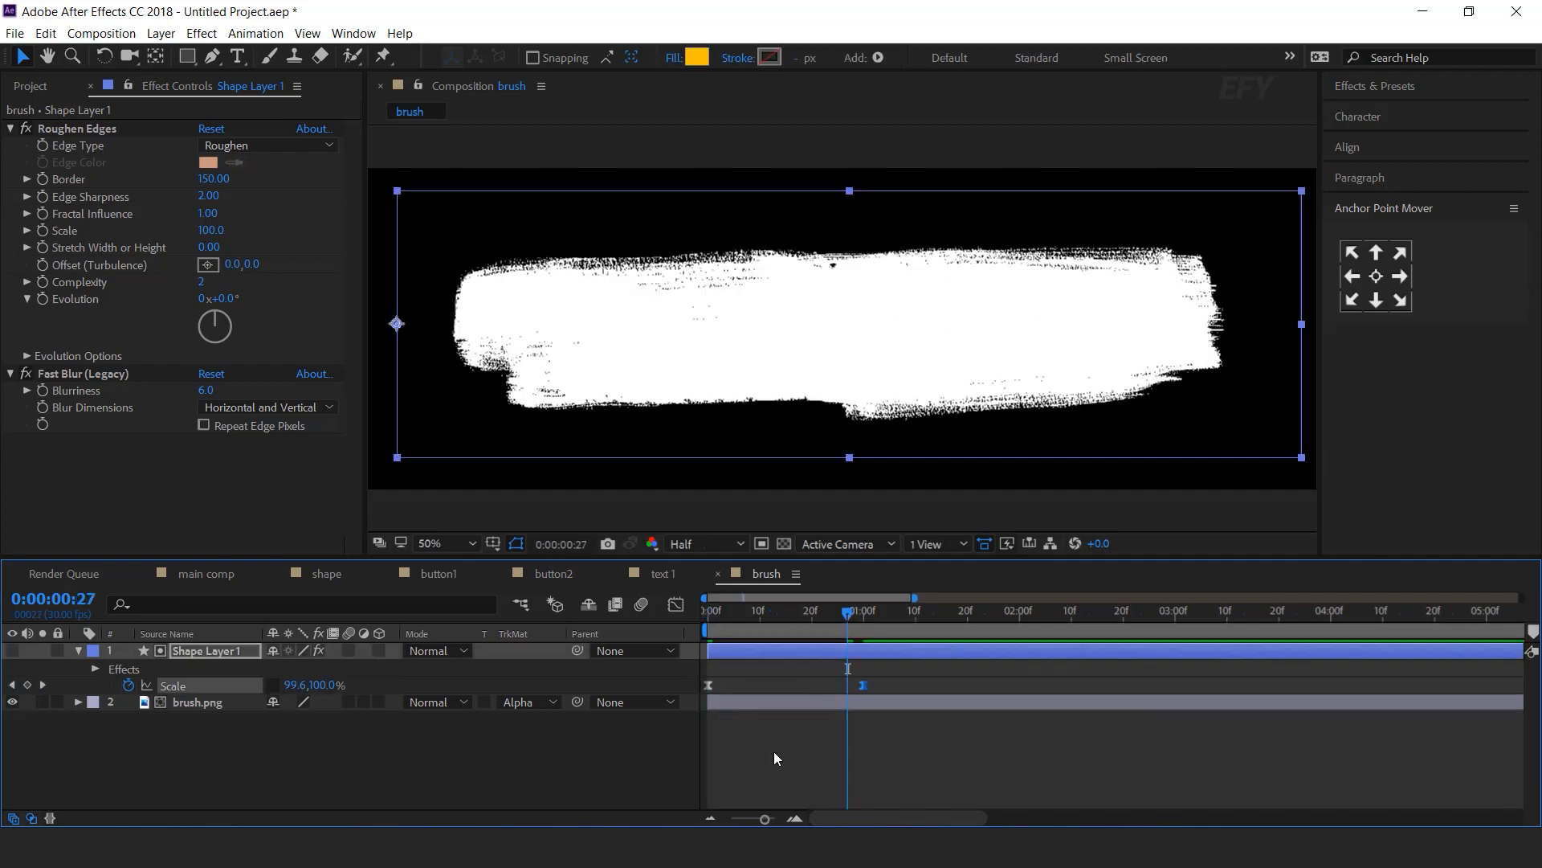
scroll(773, 750, down, 4)
click(704, 613)
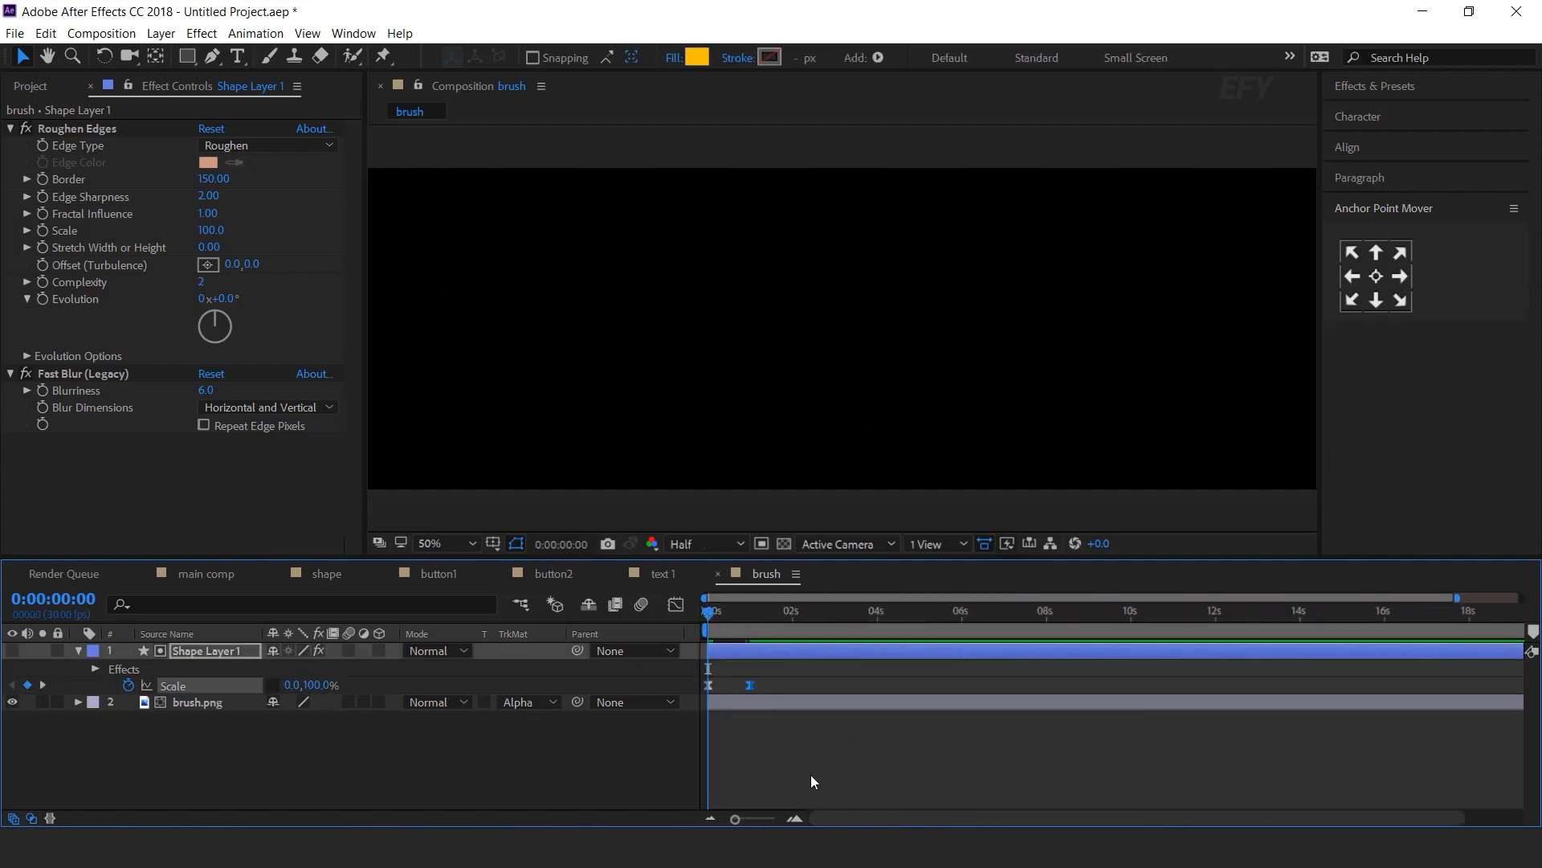
key(space)
key(space)
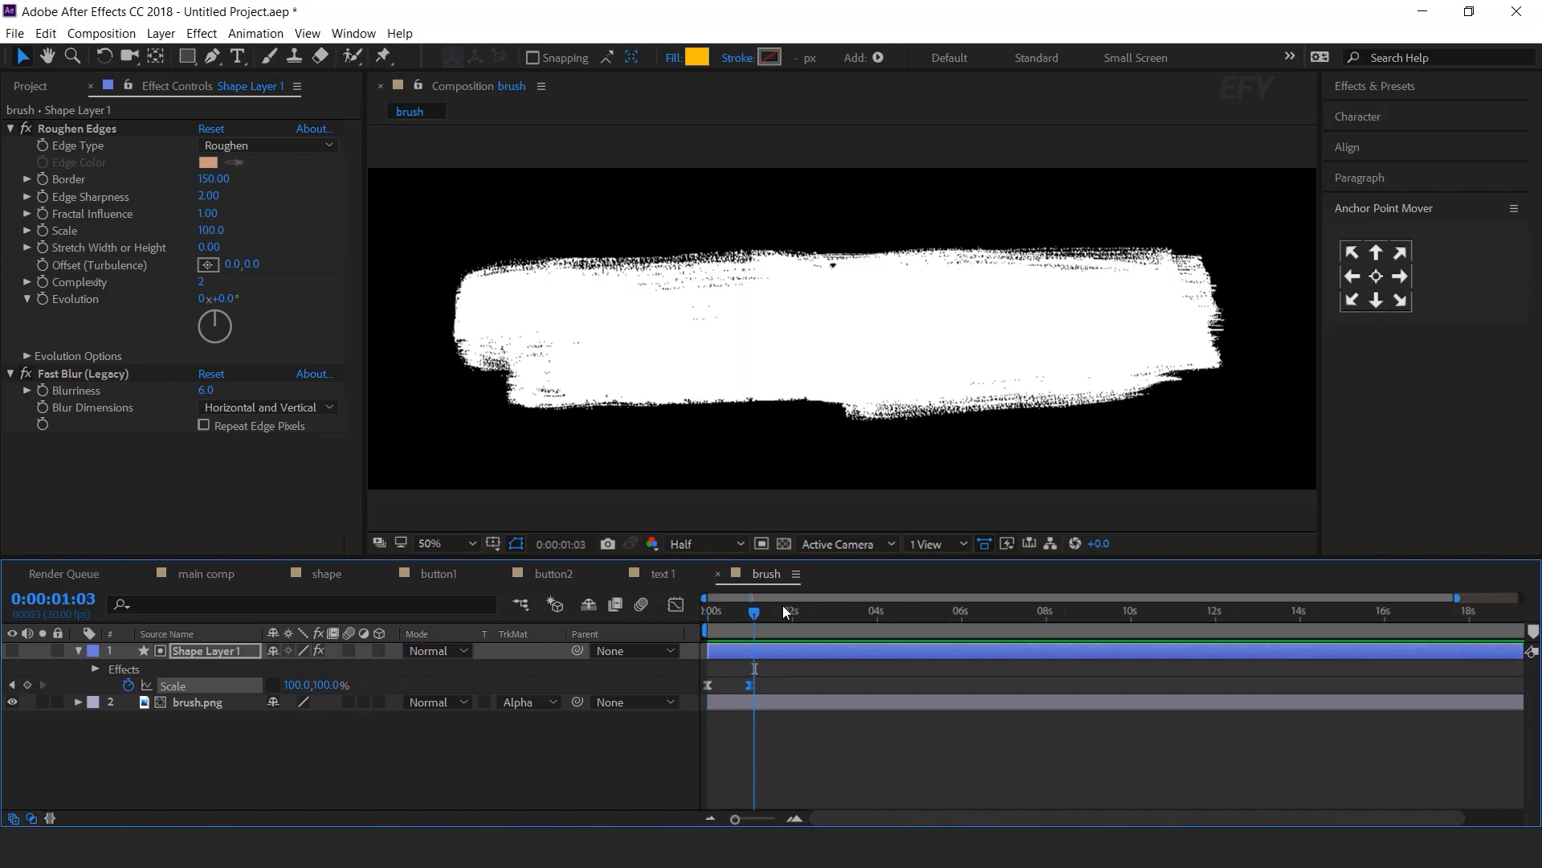
Add the brush composition as the top layer of main comp and scale it to 65%
click(393, 755)
click(197, 571)
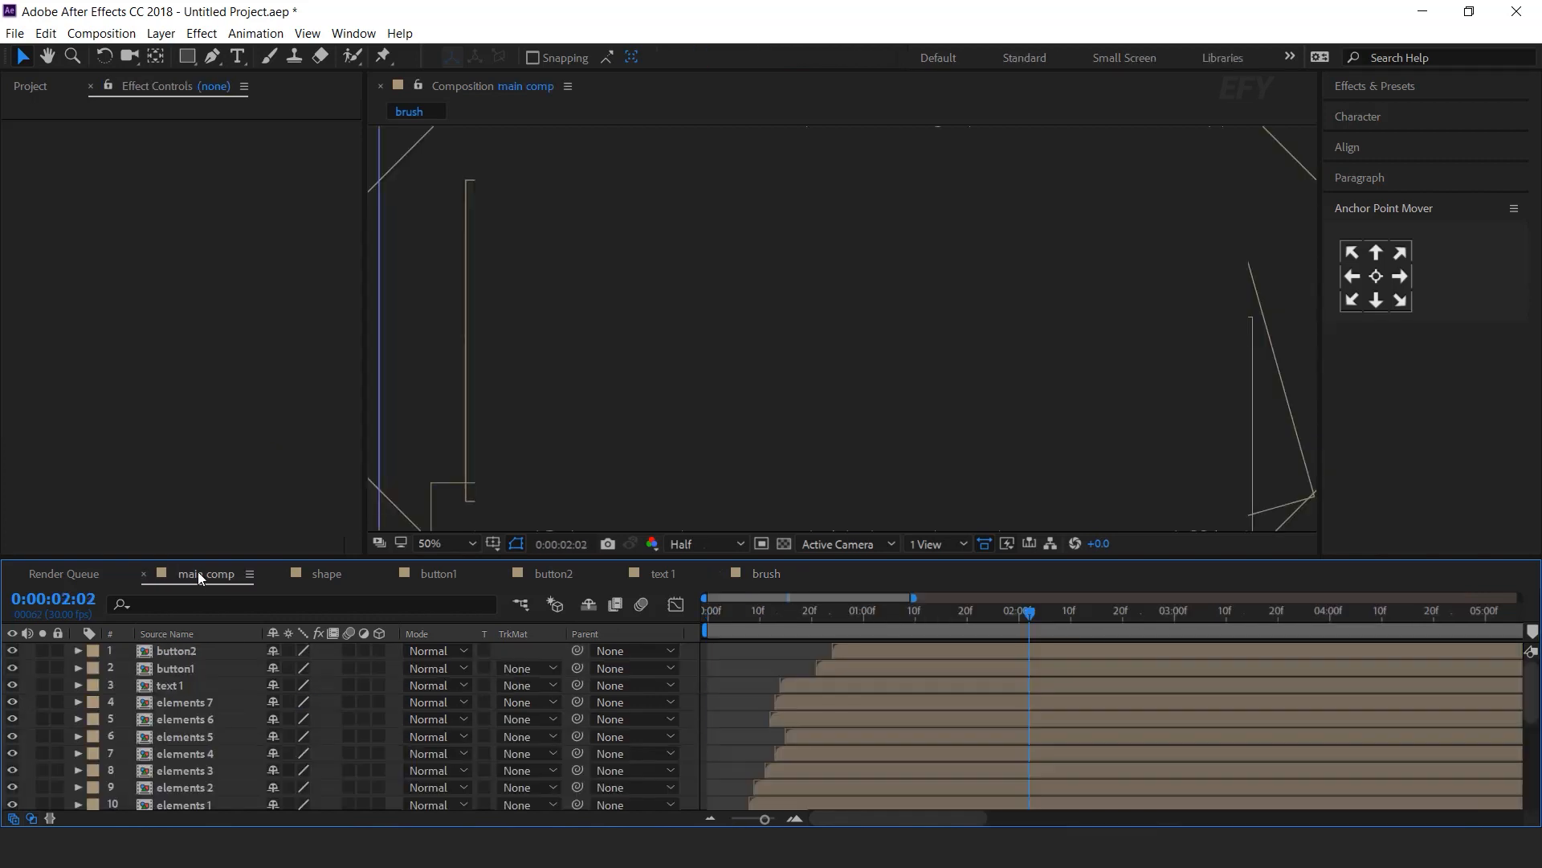
click(31, 86)
scroll(138, 503, up, 3)
scroll(156, 498, down, 3)
click(74, 517)
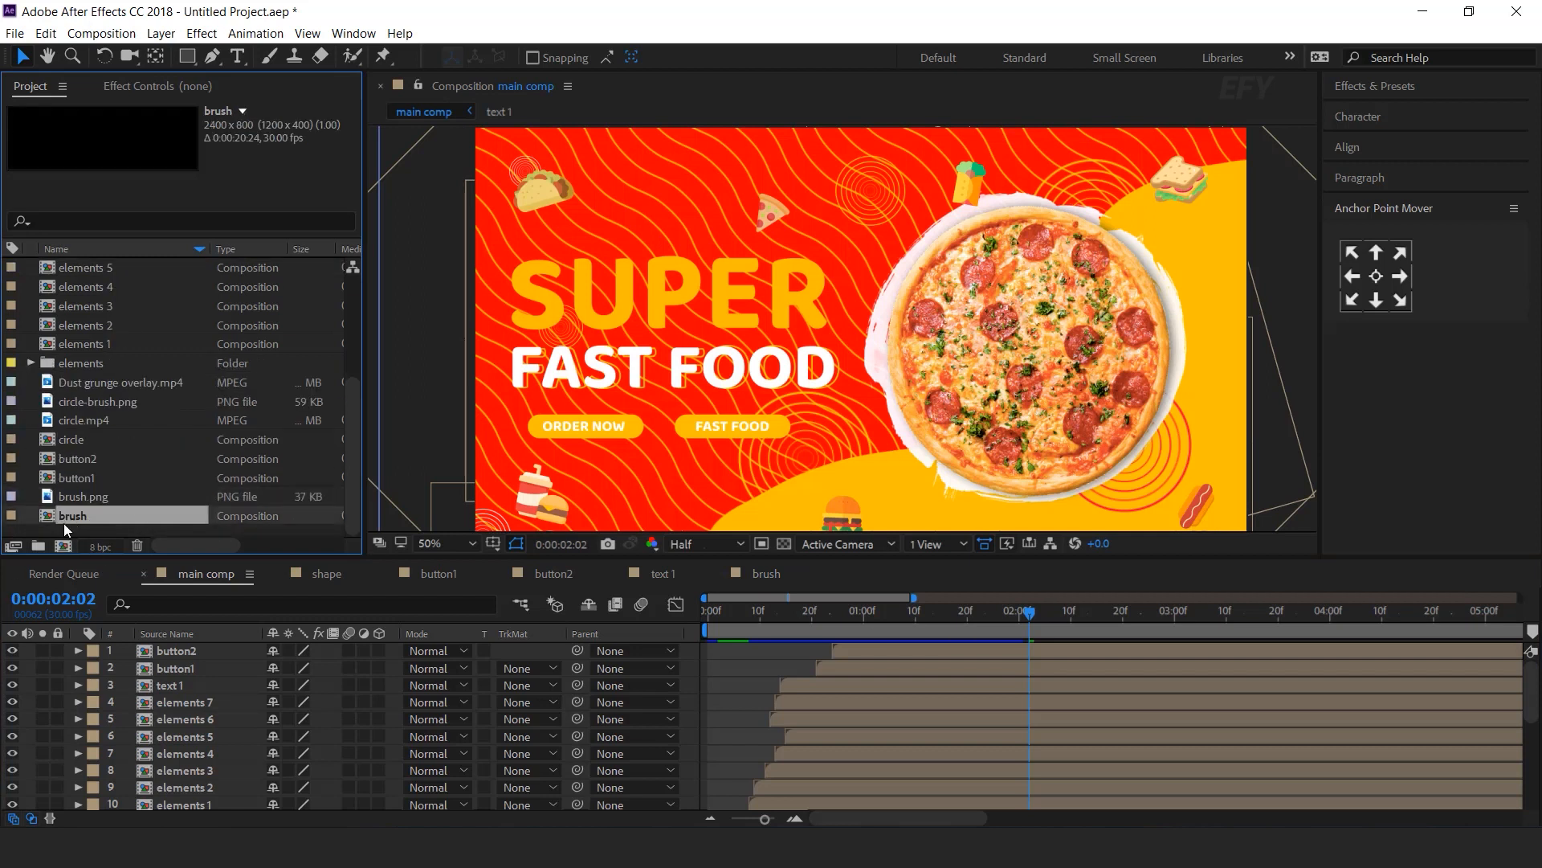
drag(62, 528, 193, 649)
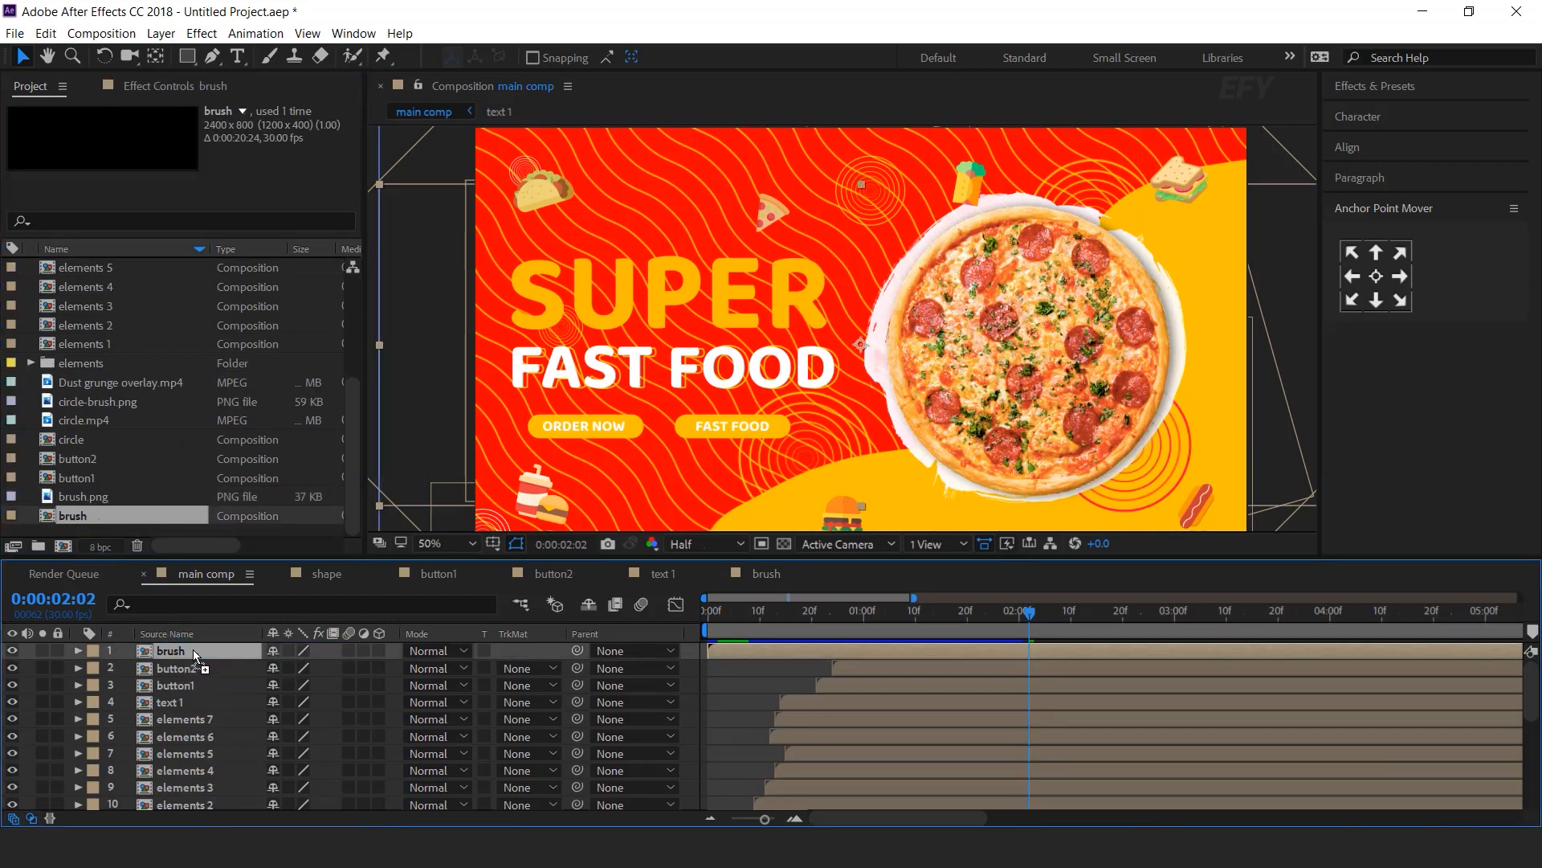
key(s)
drag(296, 668, 268, 666)
Apply a Fill effect to the brush layer and sample its color from the yellow-orange background shape
key(ctrl+space)
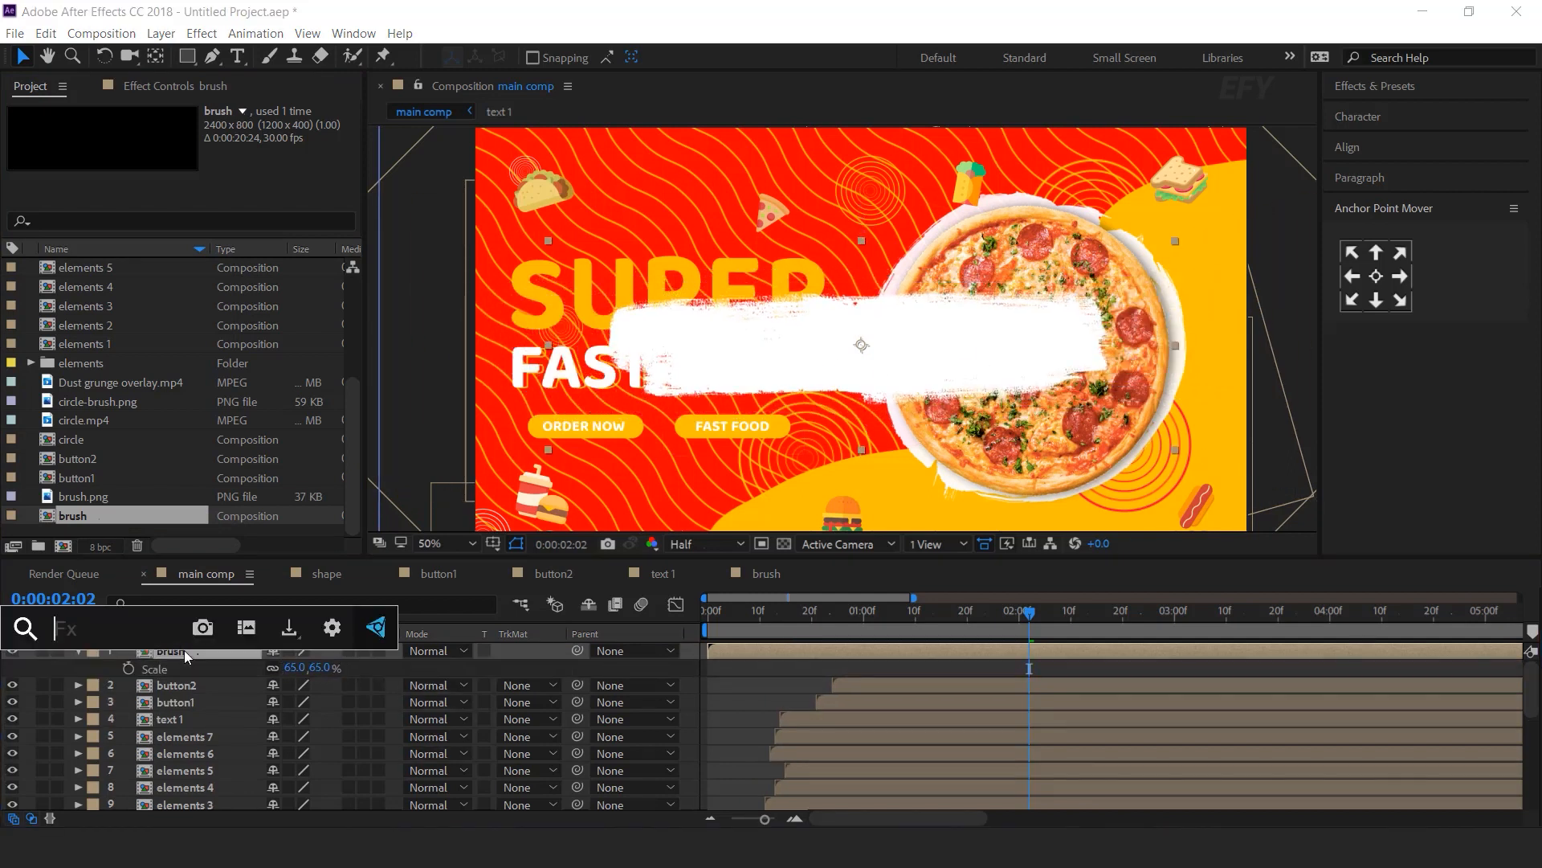
text(fil)
key(Return)
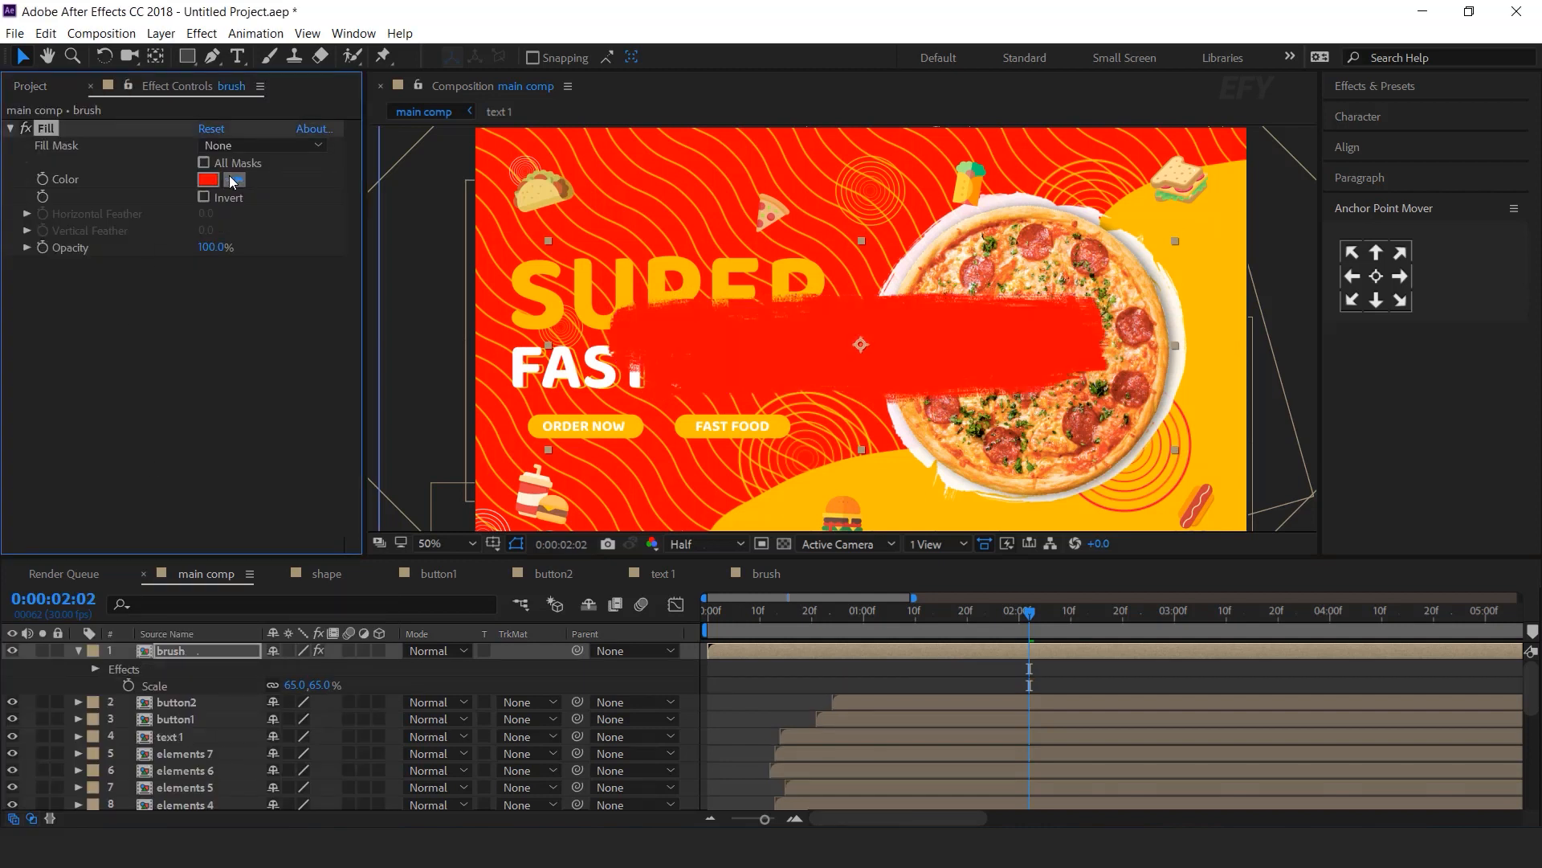
click(922, 491)
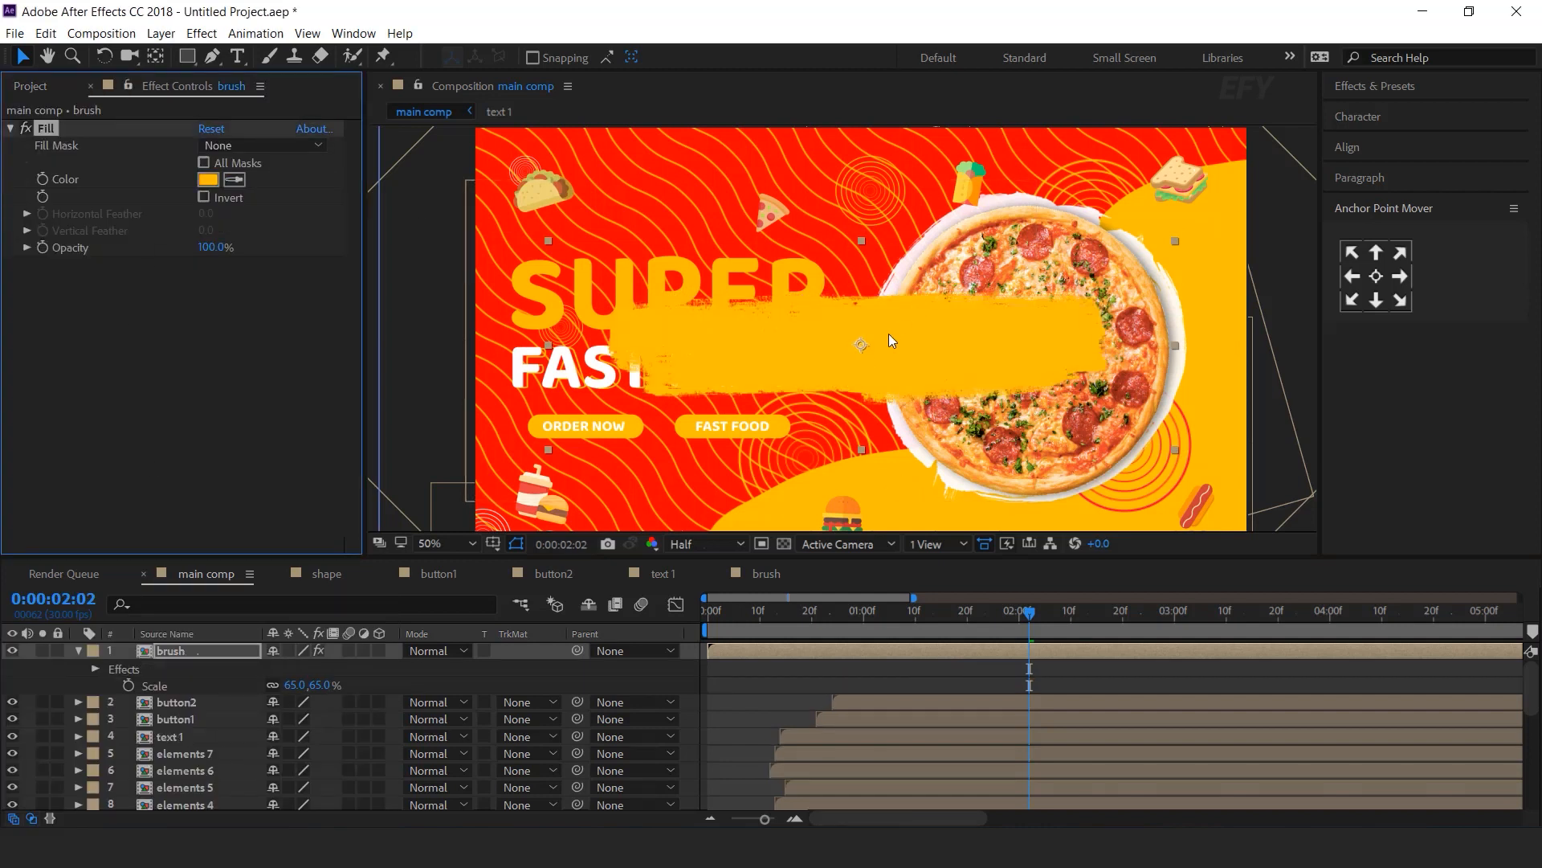
Rotate the brush layer to -38° and place it diagonally across the composition's upper-left corner
click(691, 651)
scroll(914, 344, down, 2)
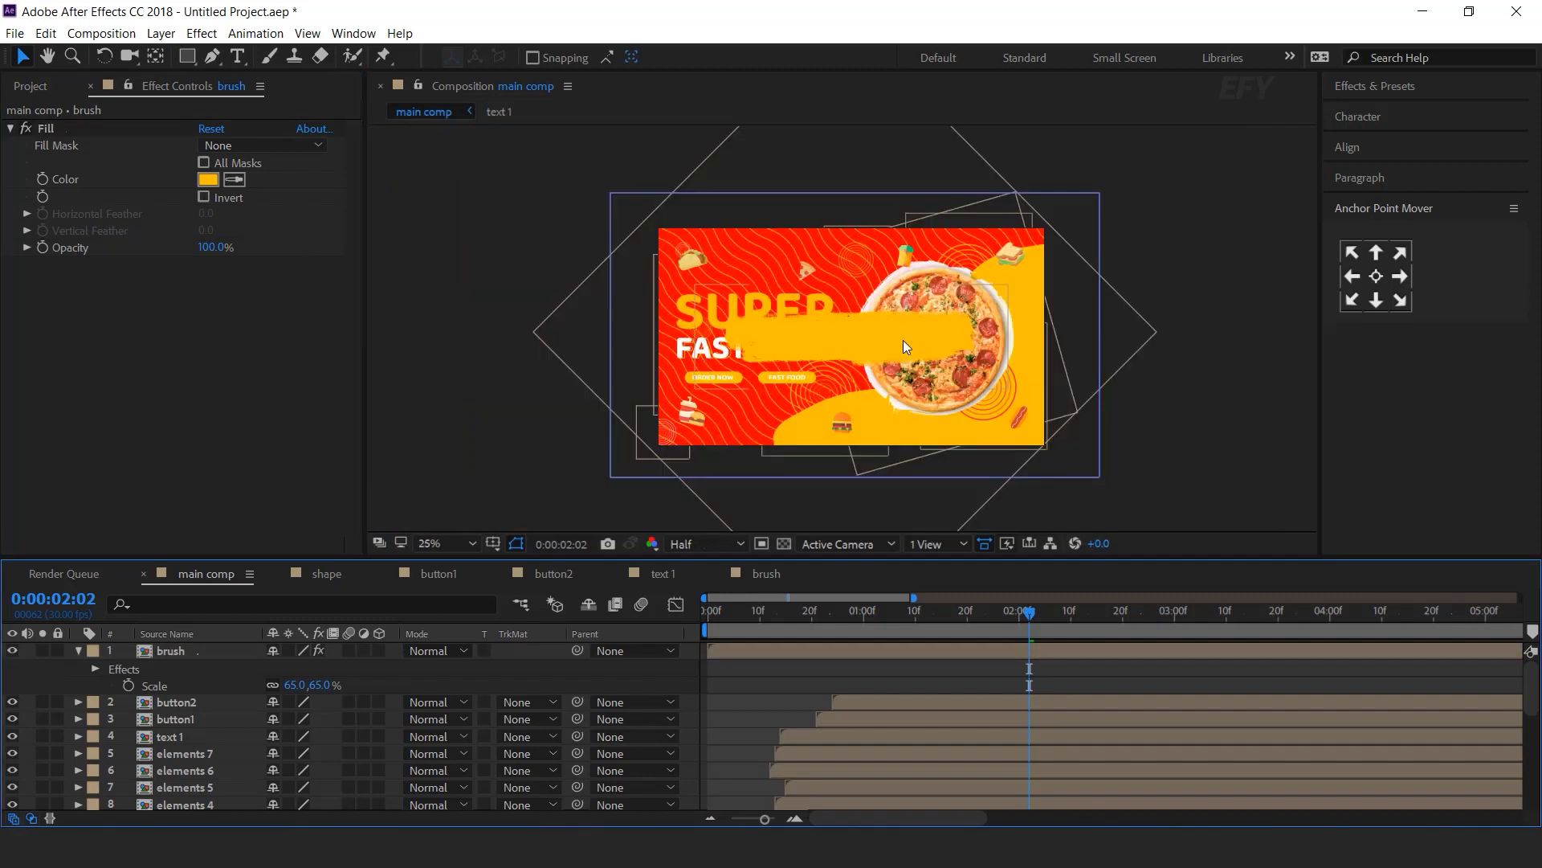
click(869, 331)
drag(857, 340, 784, 295)
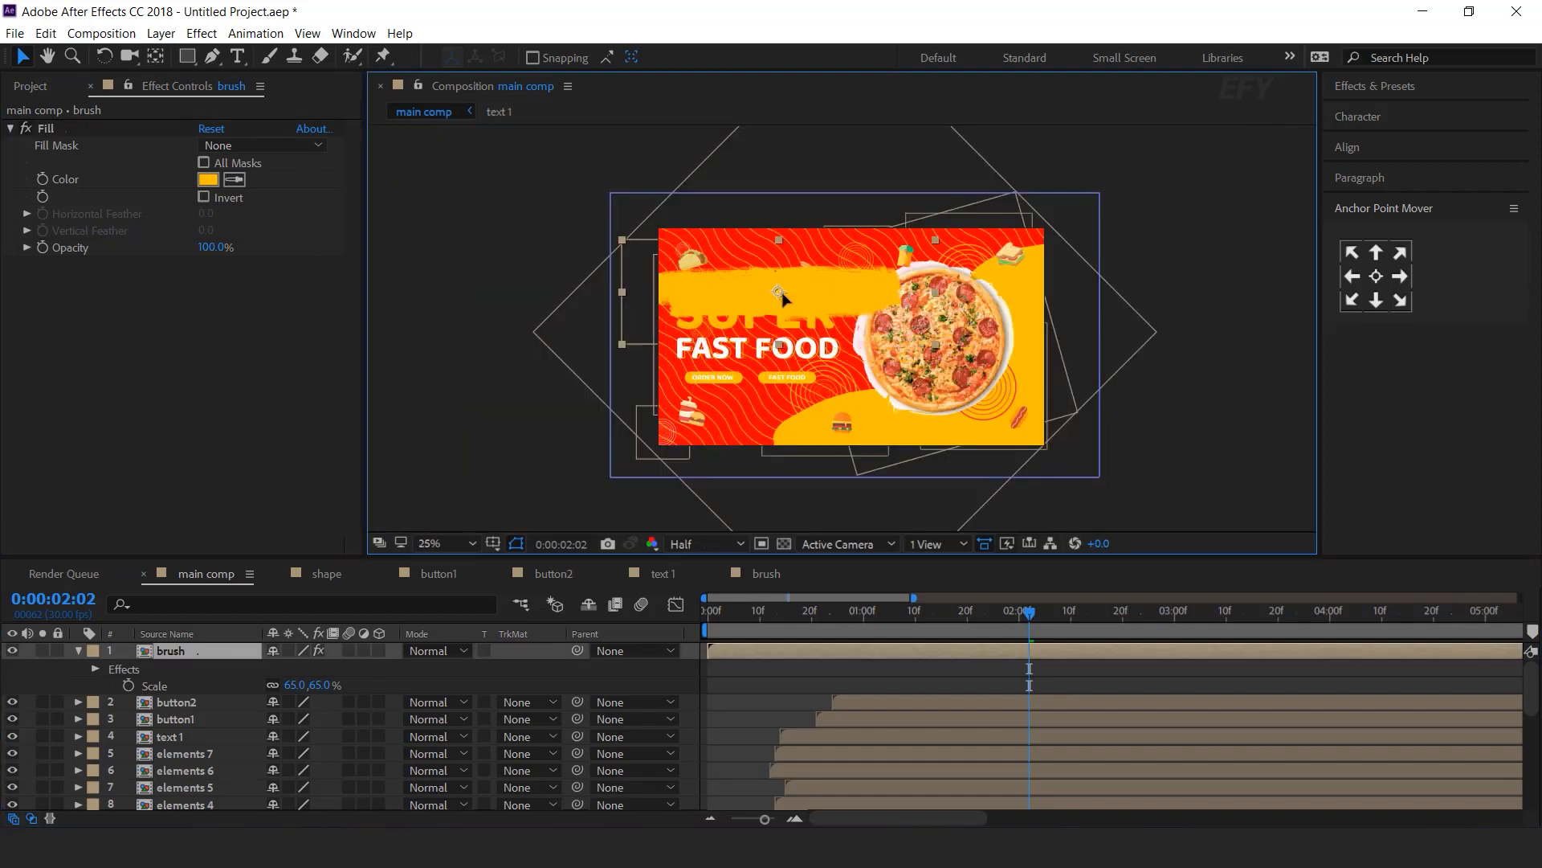
key(r)
drag(299, 668, 254, 659)
drag(787, 295, 707, 282)
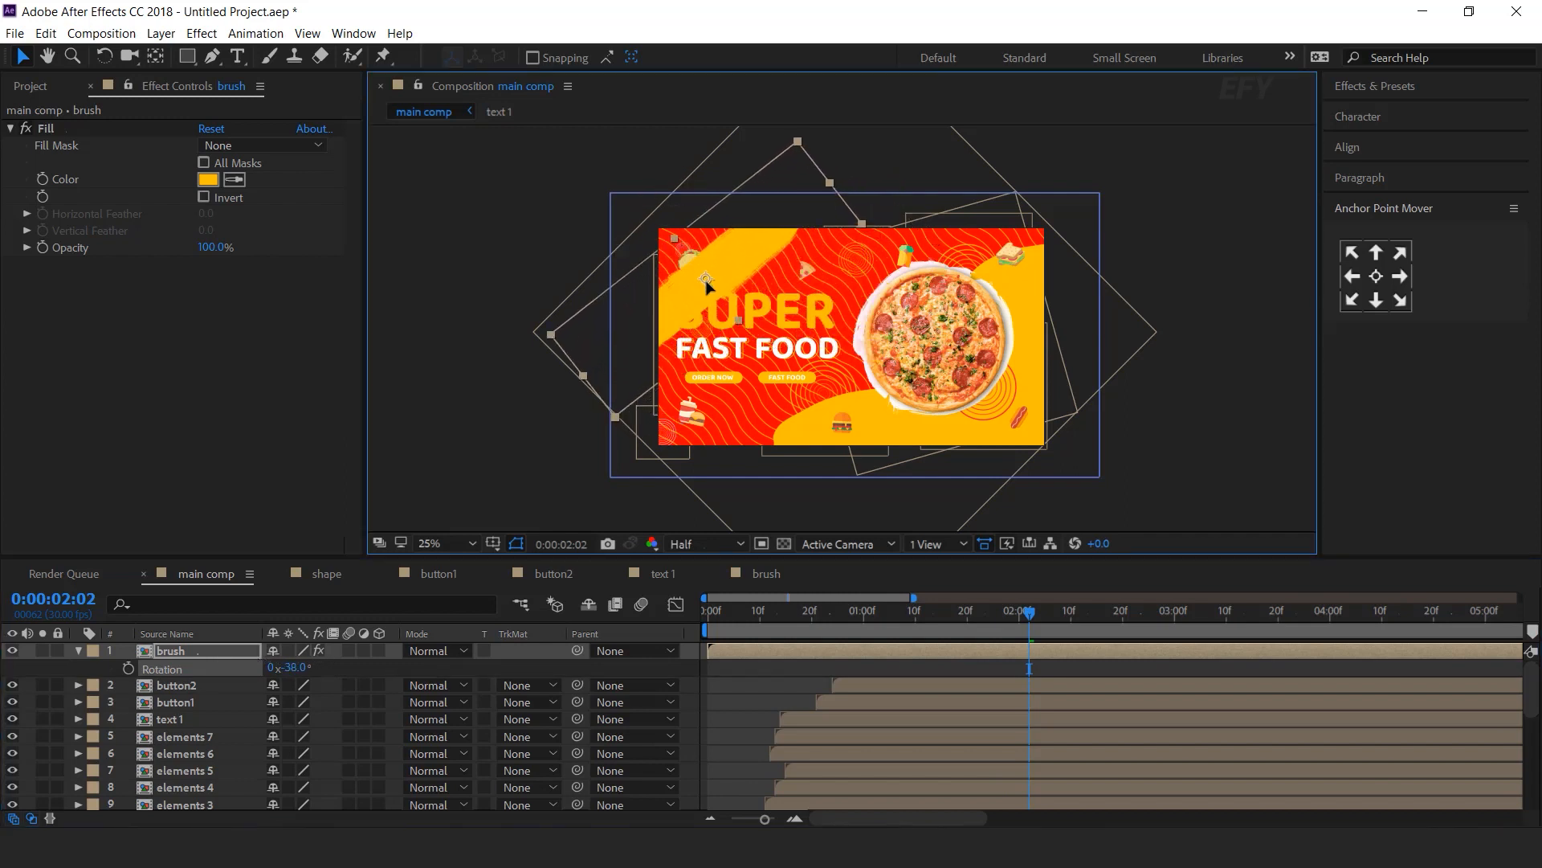
Scale the brush layer down to 41% and scrub through its reveal up to about 1 second
key(period)
drag(303, 667, 292, 669)
mouse_move(563, 221)
mouse_down()
mouse_move(626, 285)
mouse_move(618, 263)
mouse_move(646, 272)
mouse_up()
click(708, 615)
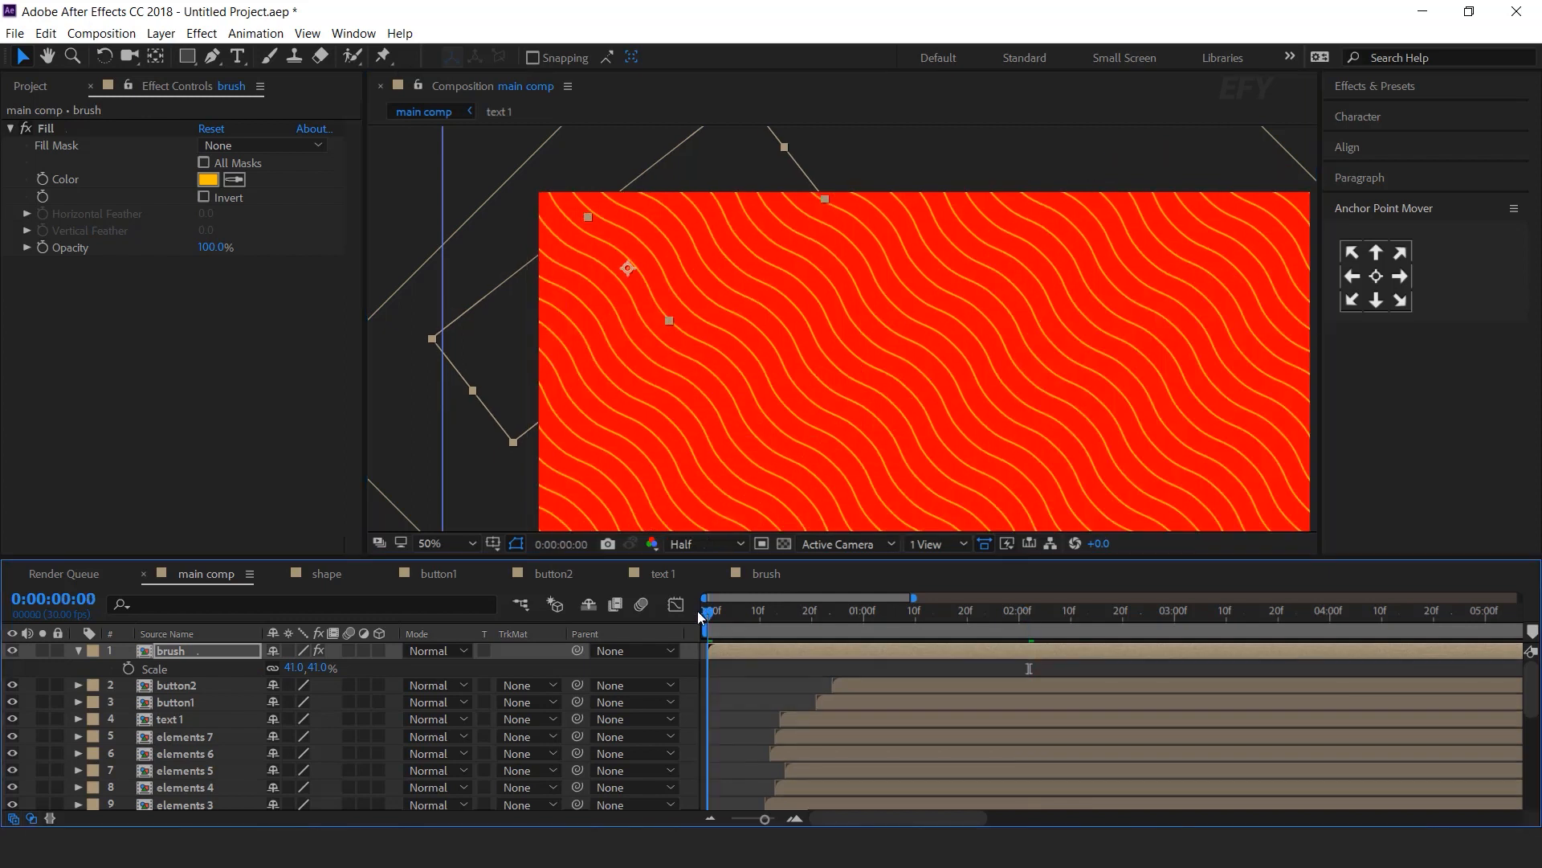
drag(714, 617, 882, 619)
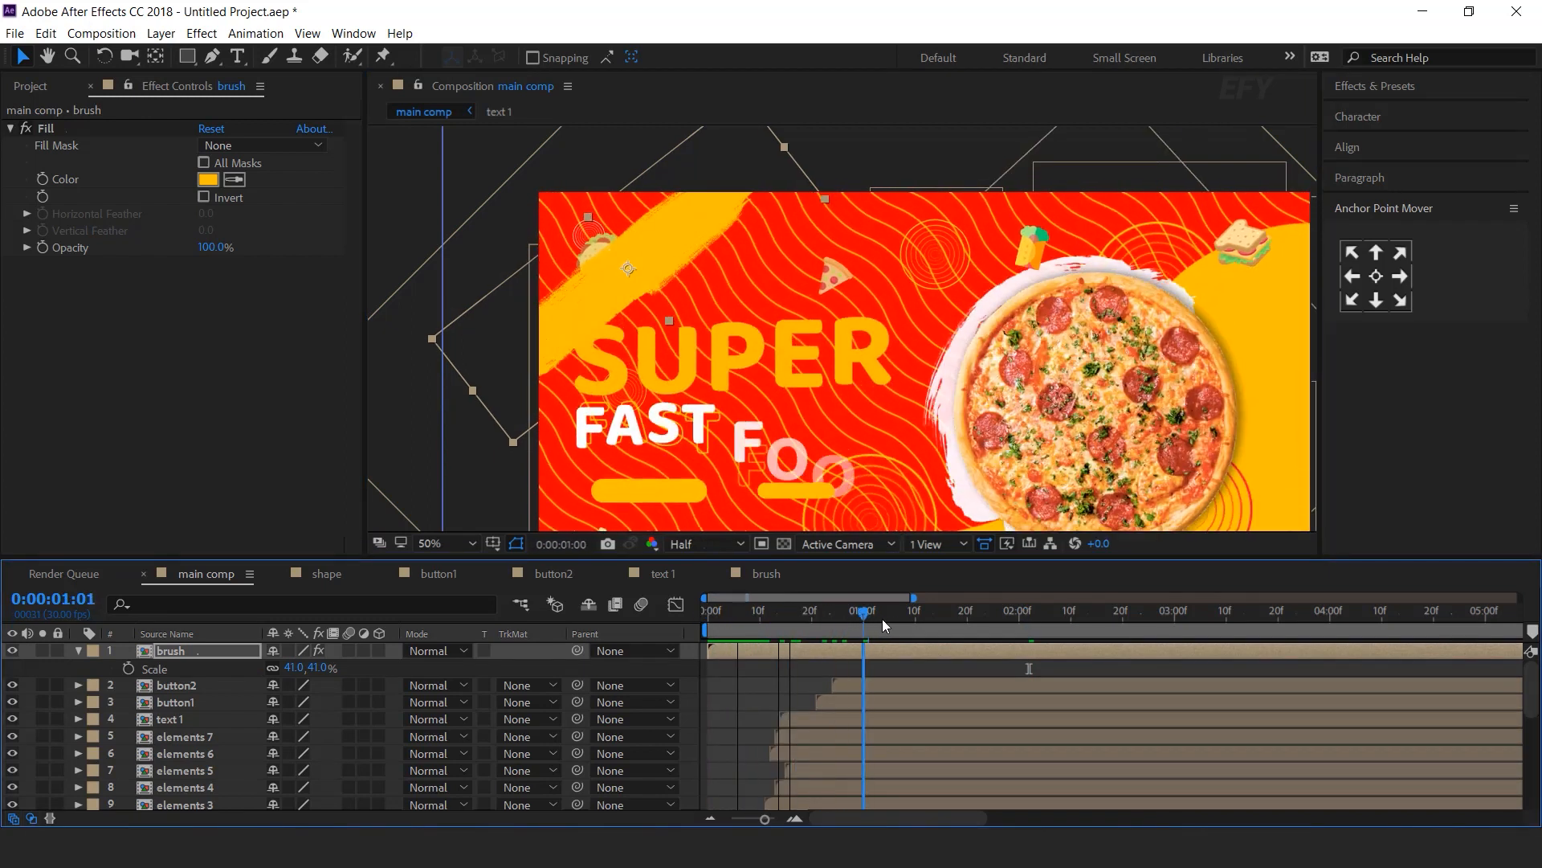
Place five Puppet pins along the brush stroke and shift them to bend the stroke into a smooth arc
click(383, 57)
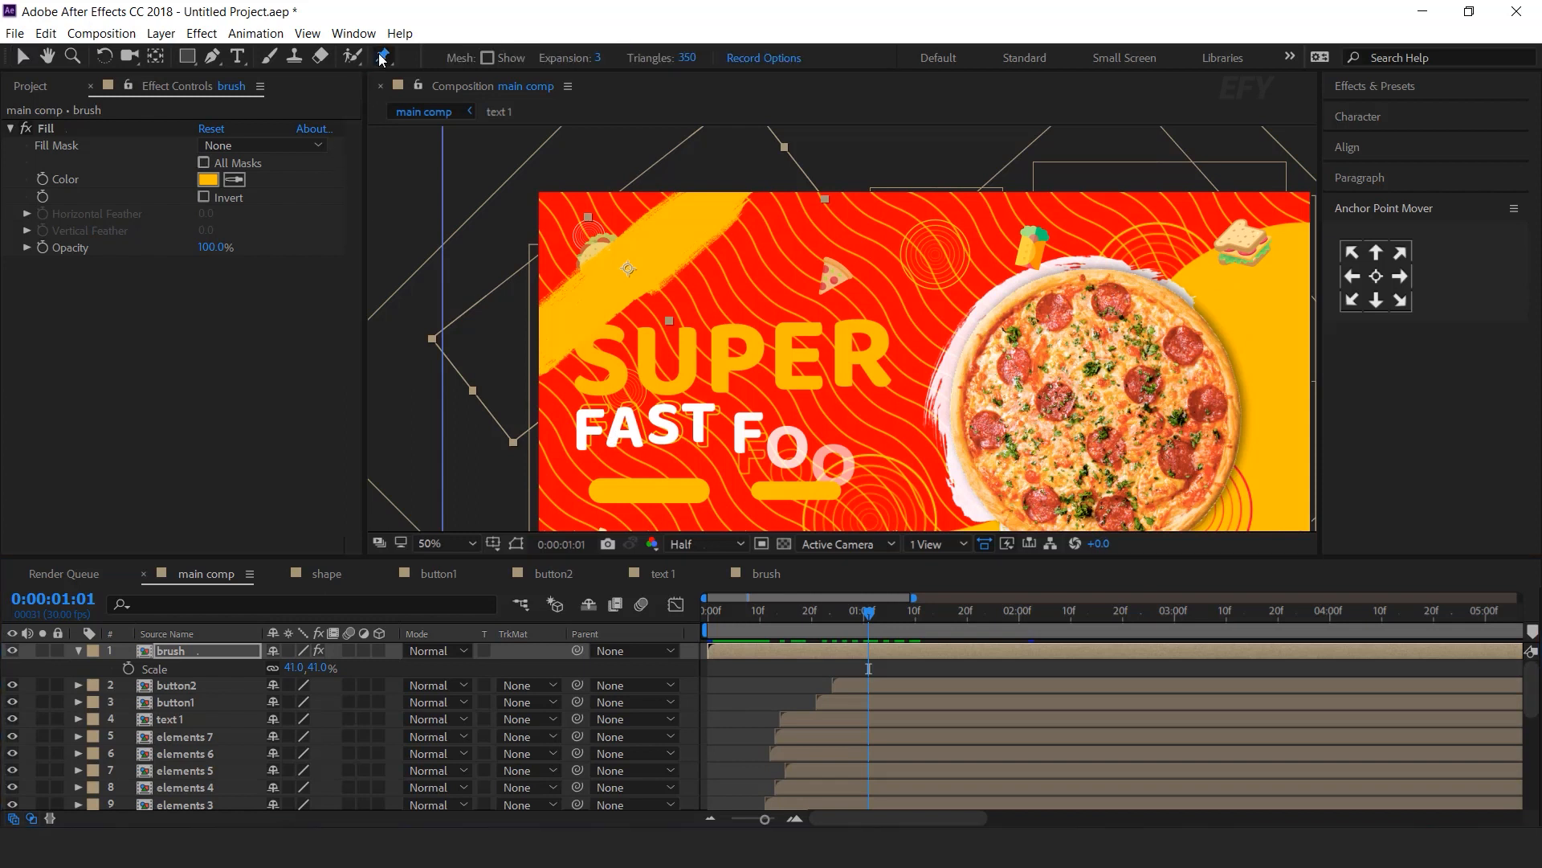
click(511, 363)
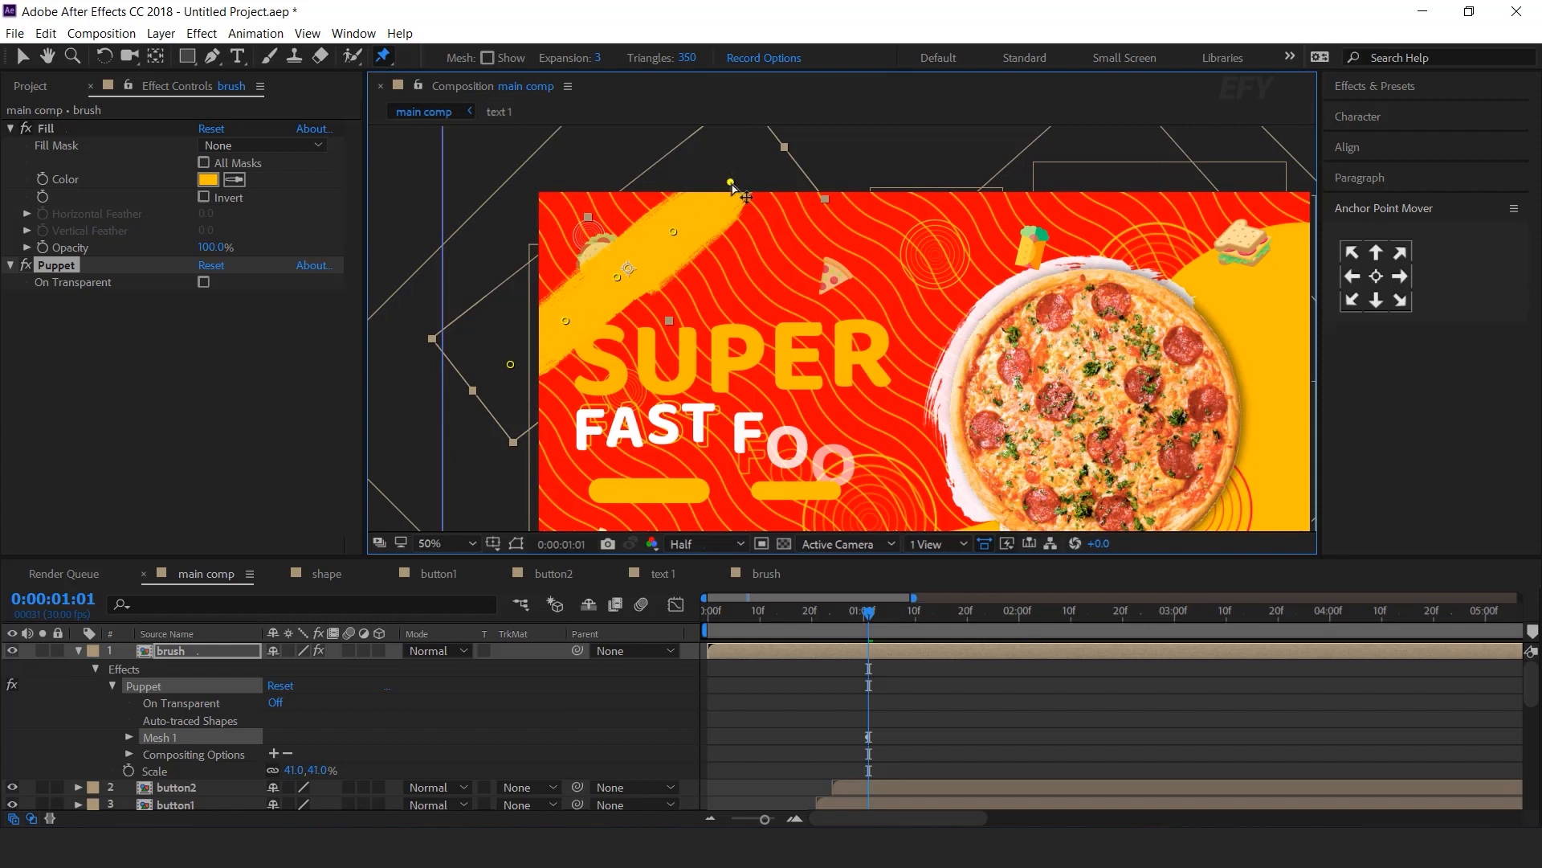
drag(616, 278, 631, 291)
drag(673, 233, 687, 238)
click(568, 322)
drag(571, 325, 576, 332)
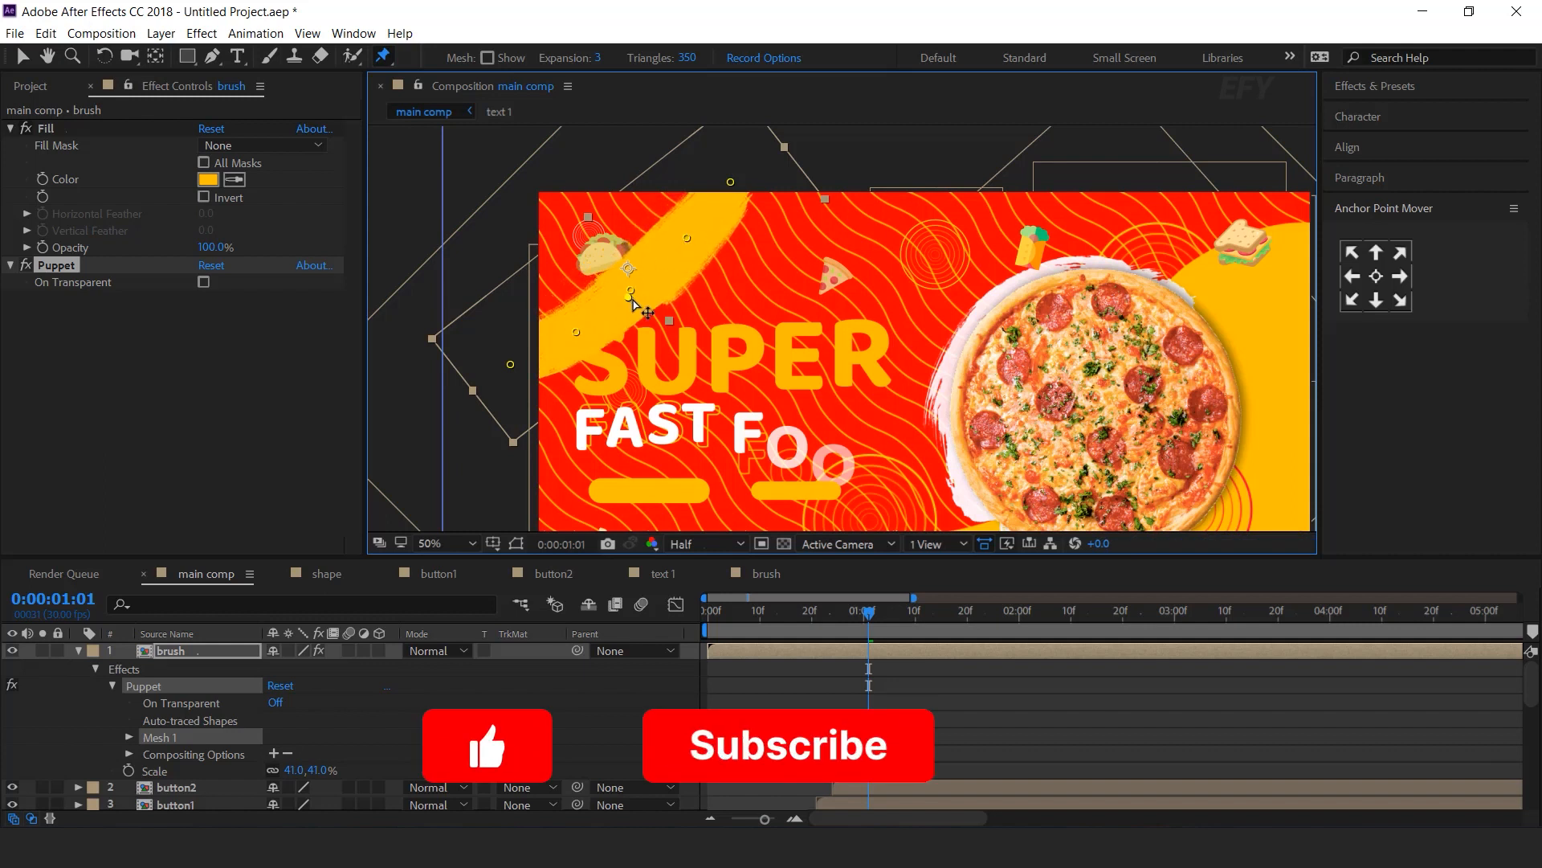
drag(631, 291, 639, 294)
drag(687, 239, 694, 243)
drag(731, 183, 727, 183)
drag(577, 334, 579, 335)
drag(639, 293, 640, 295)
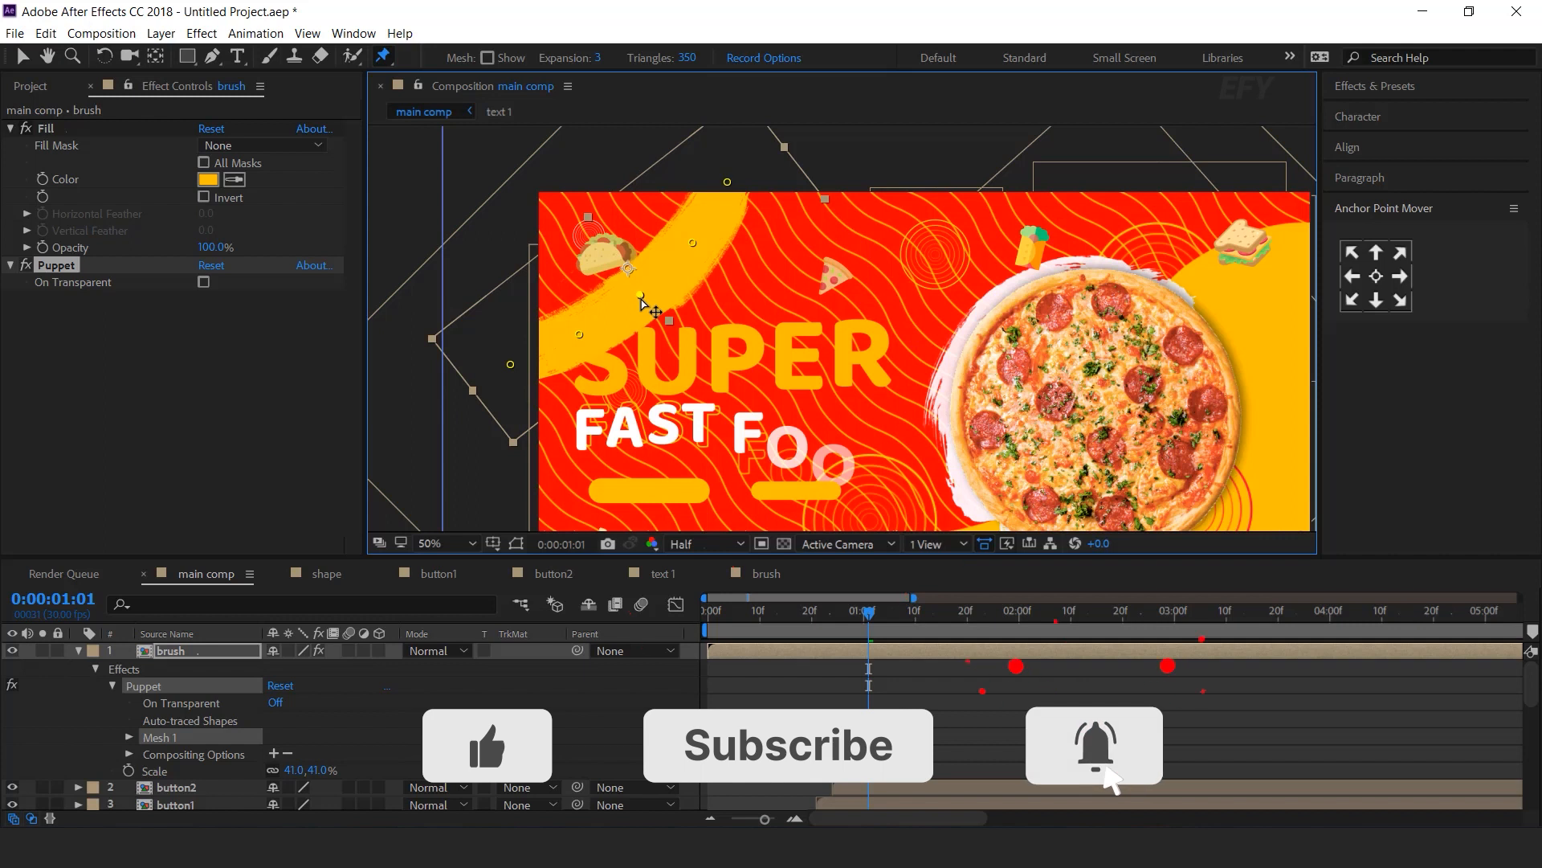
Move the bent brush layer closer into the composition's upper-left corner, clear of the SUPER text
key(v)
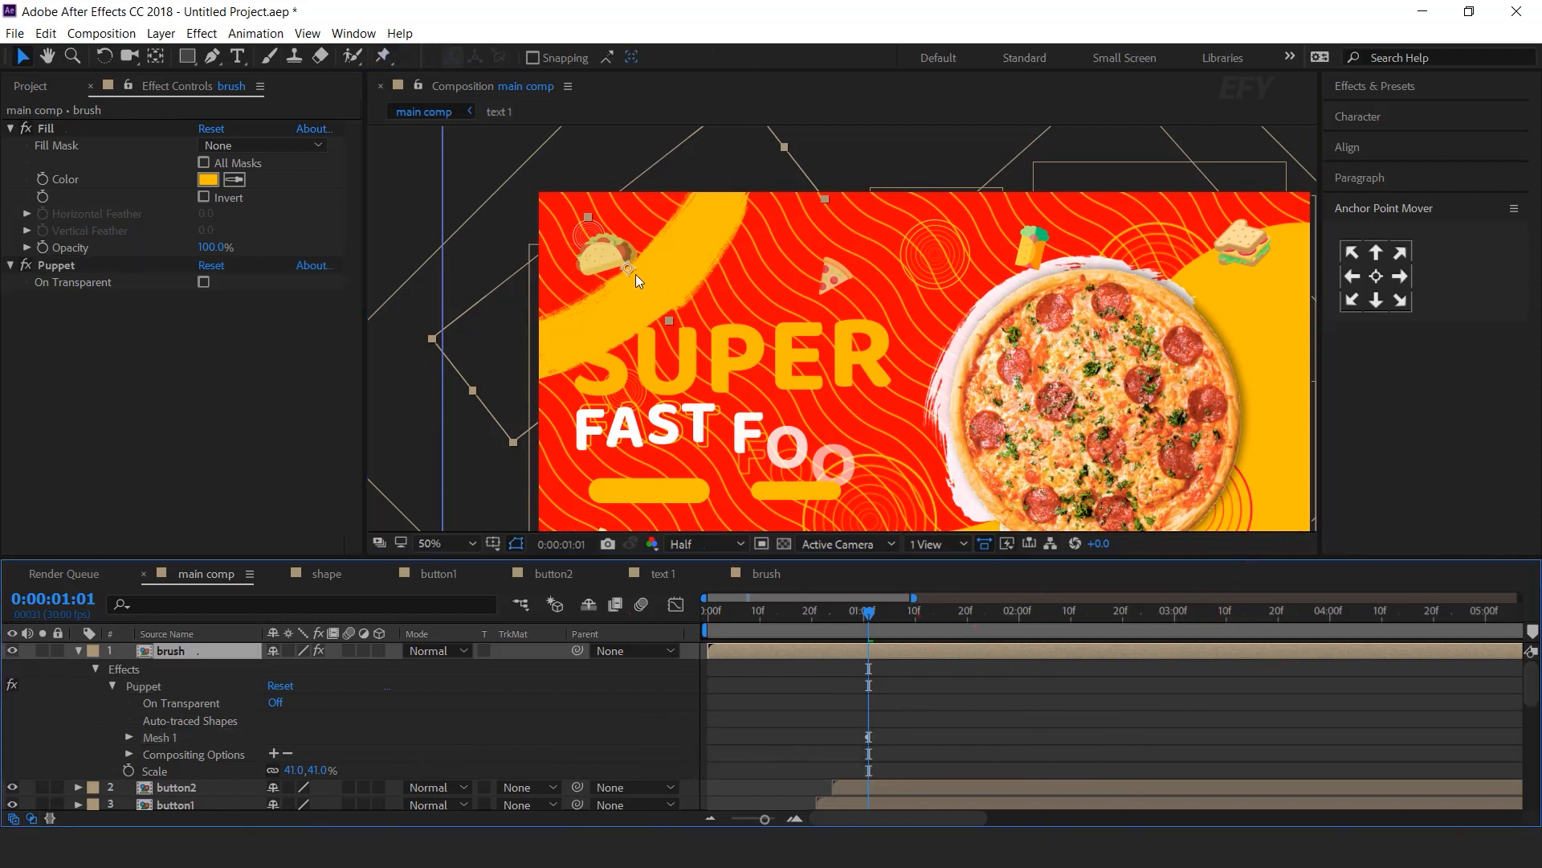
drag(626, 269, 569, 230)
click(870, 702)
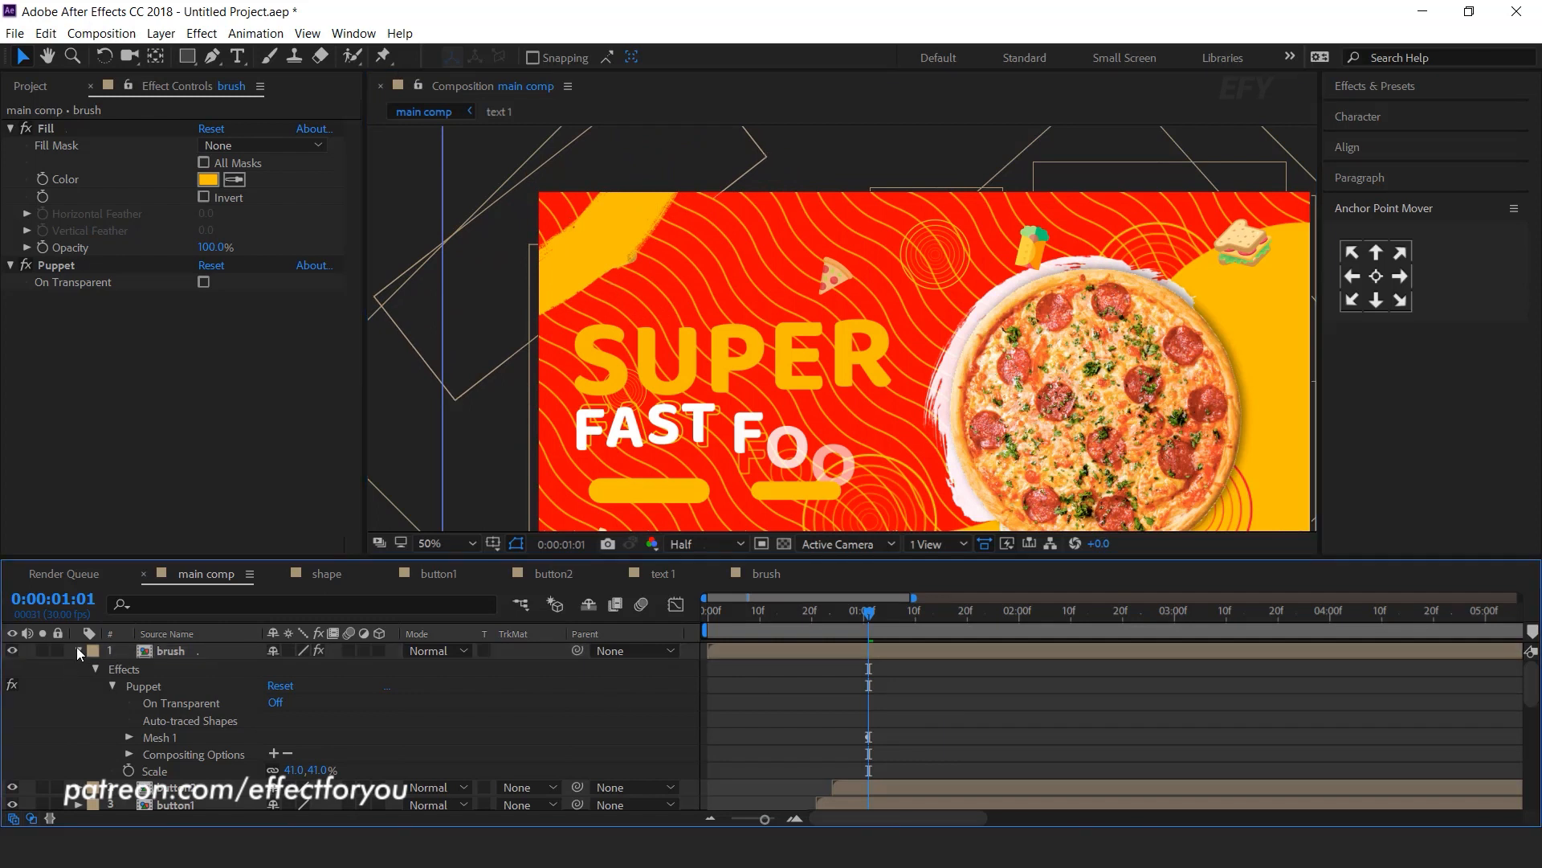
Reorder the brush layer to sit between elements 1 and placeholder1 in main comp's layer stack
click(77, 650)
drag(783, 621, 889, 620)
click(184, 652)
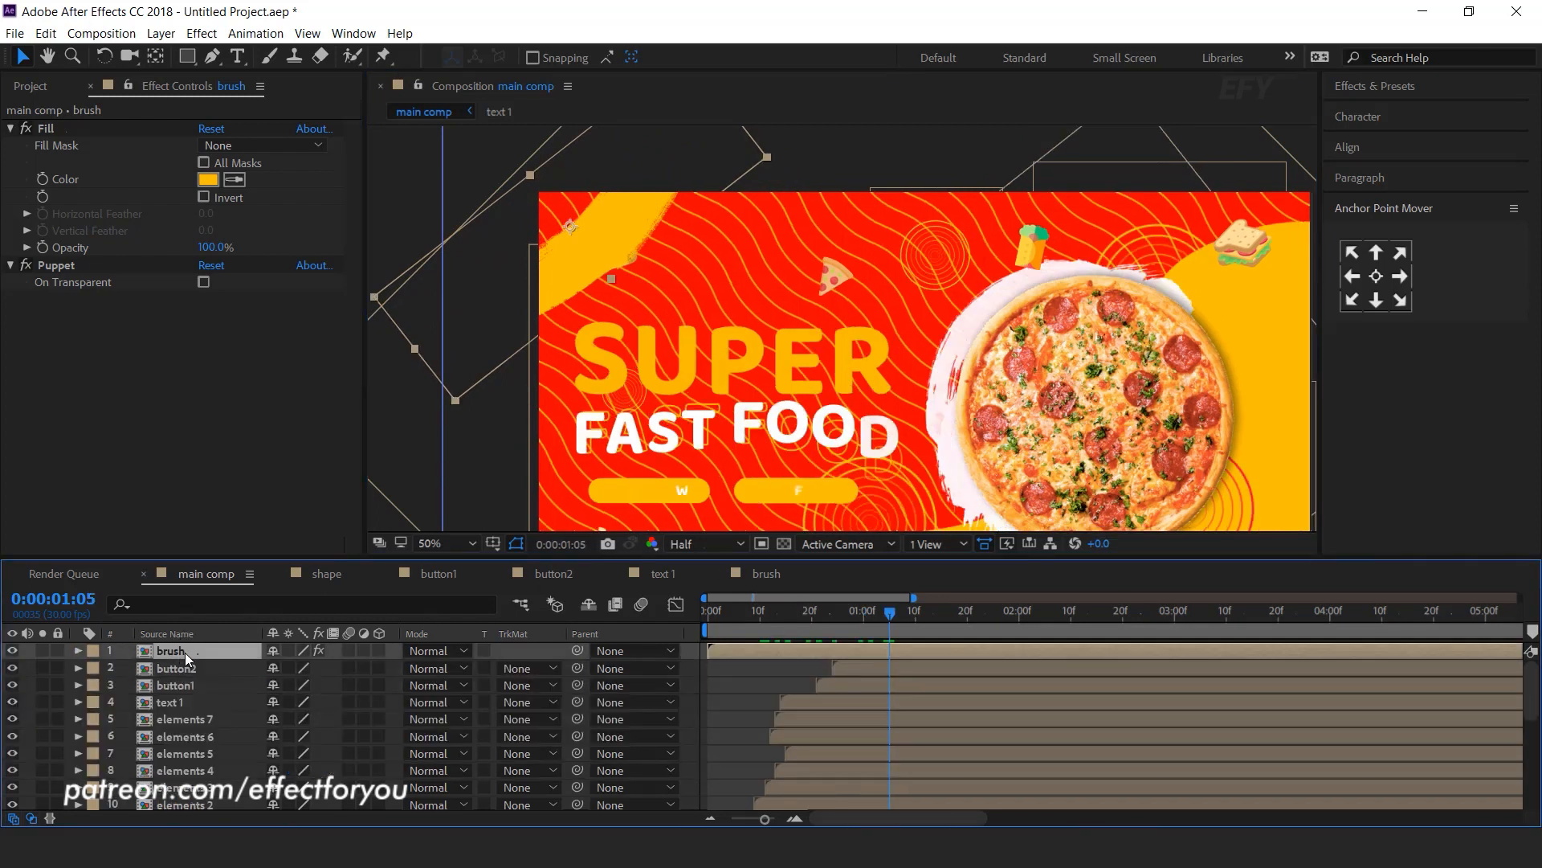
key(grave)
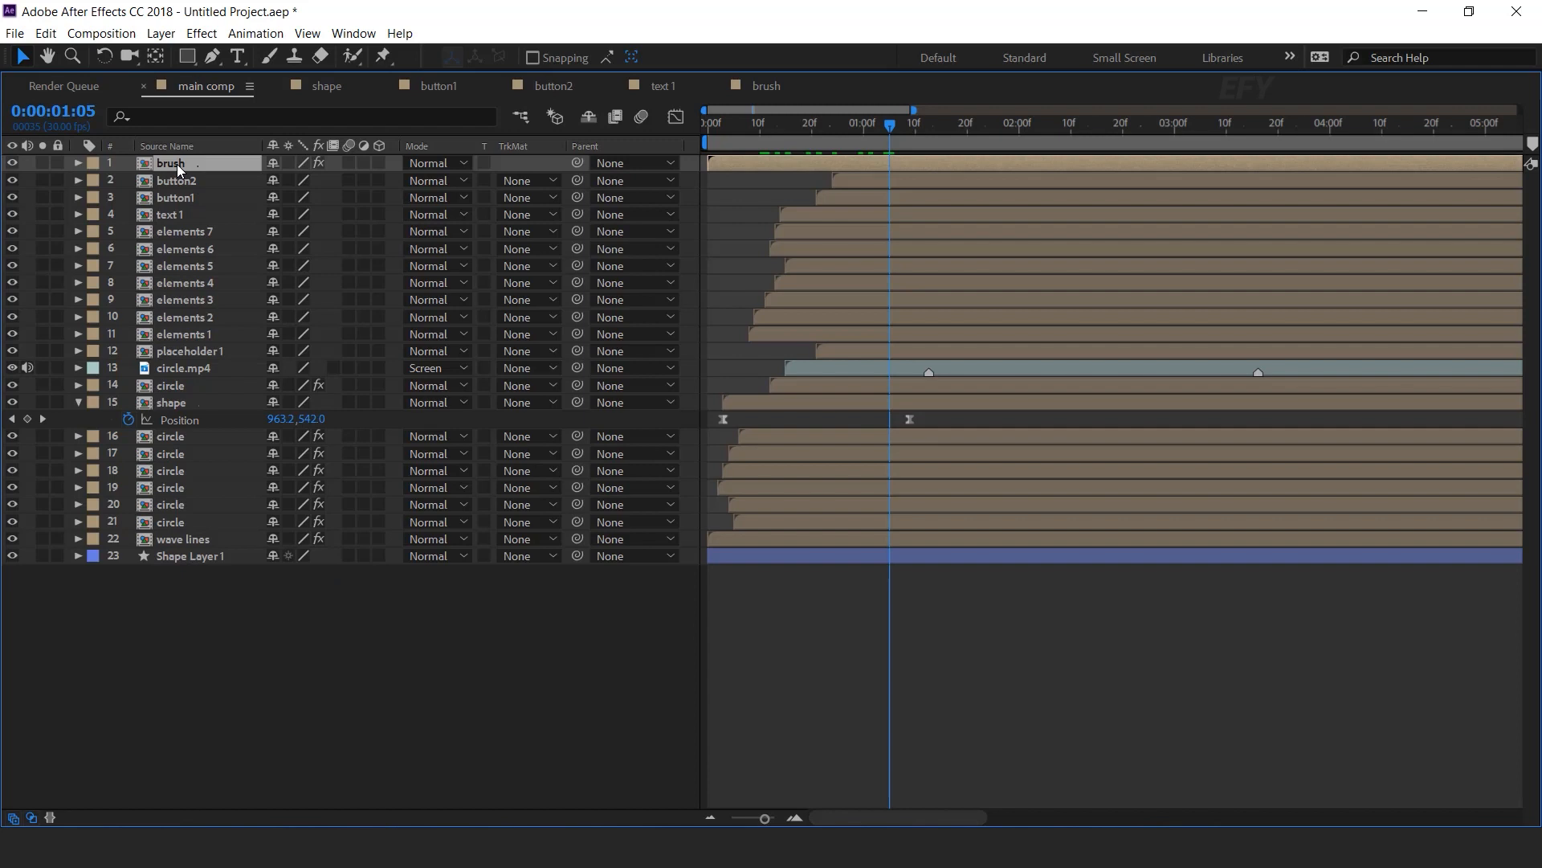
drag(175, 162, 194, 339)
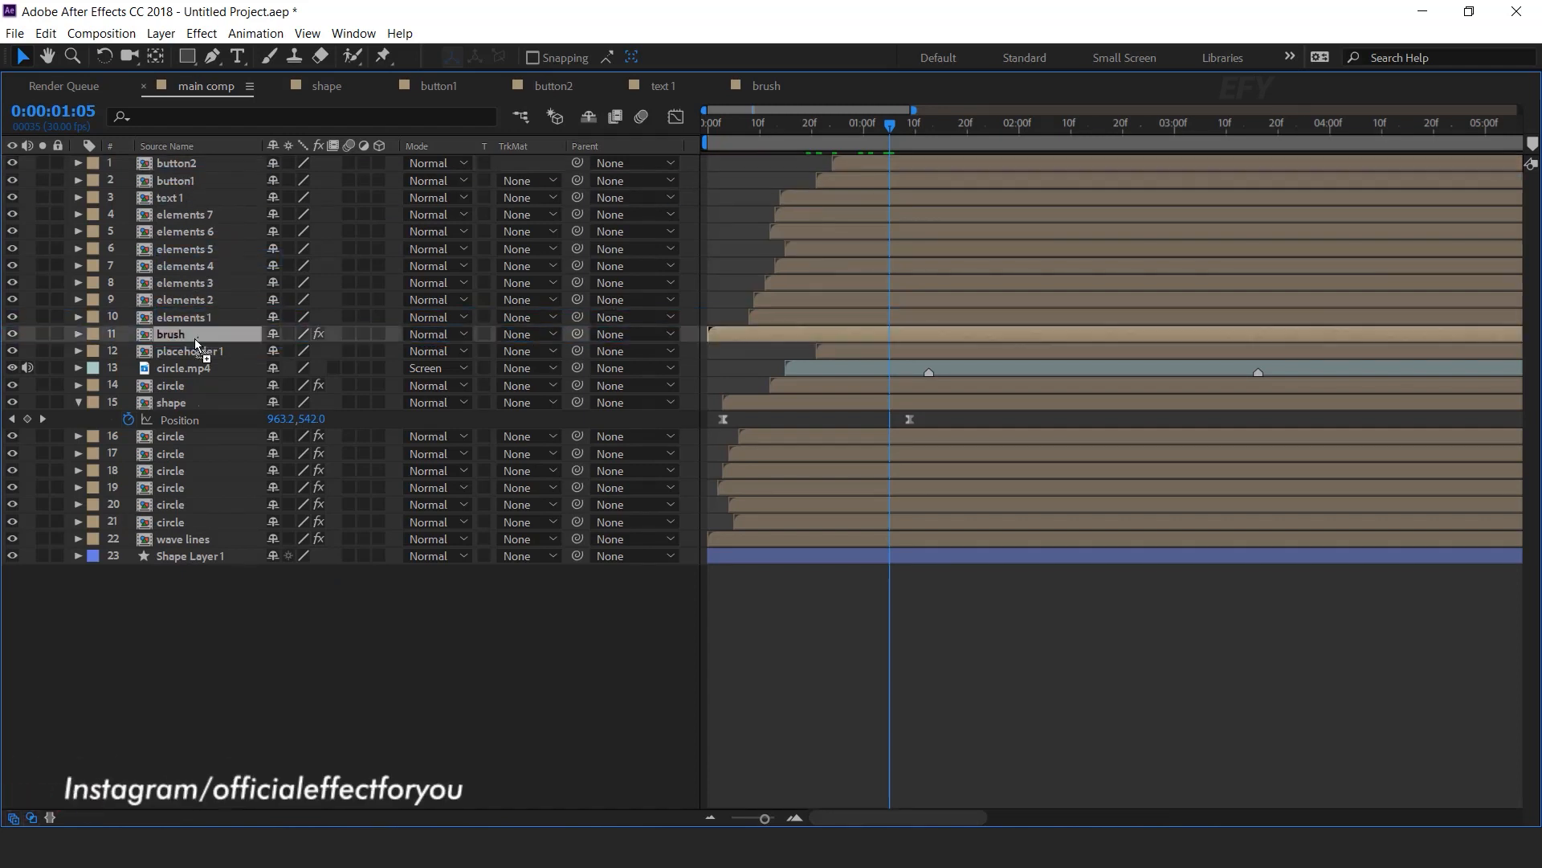
key(grave)
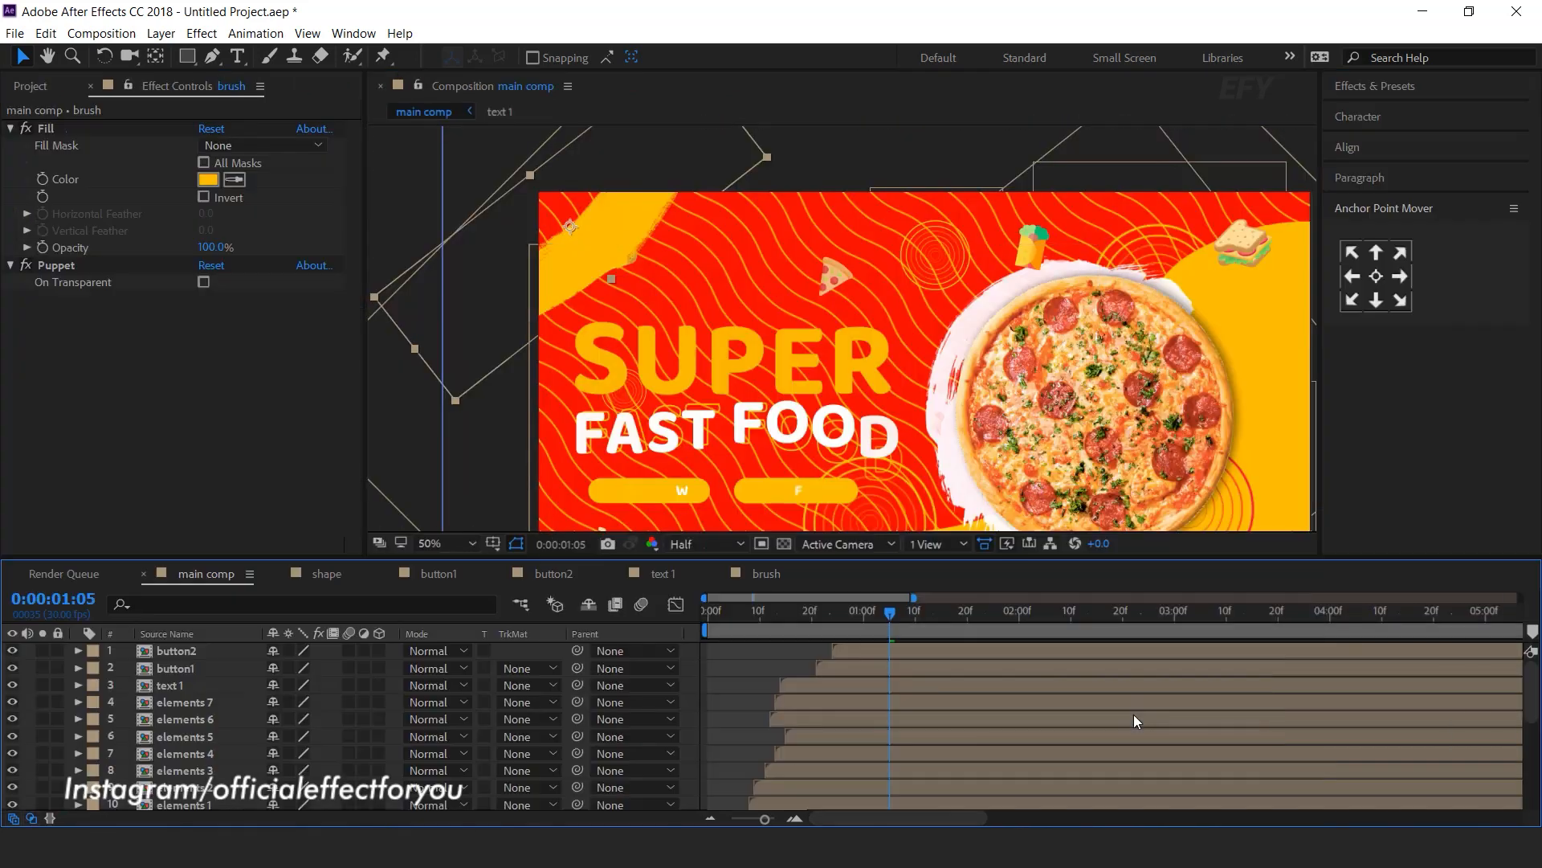
Retime the brush layer to start at about frame 10 and preview the promo animation
drag(734, 770, 812, 768)
click(715, 614)
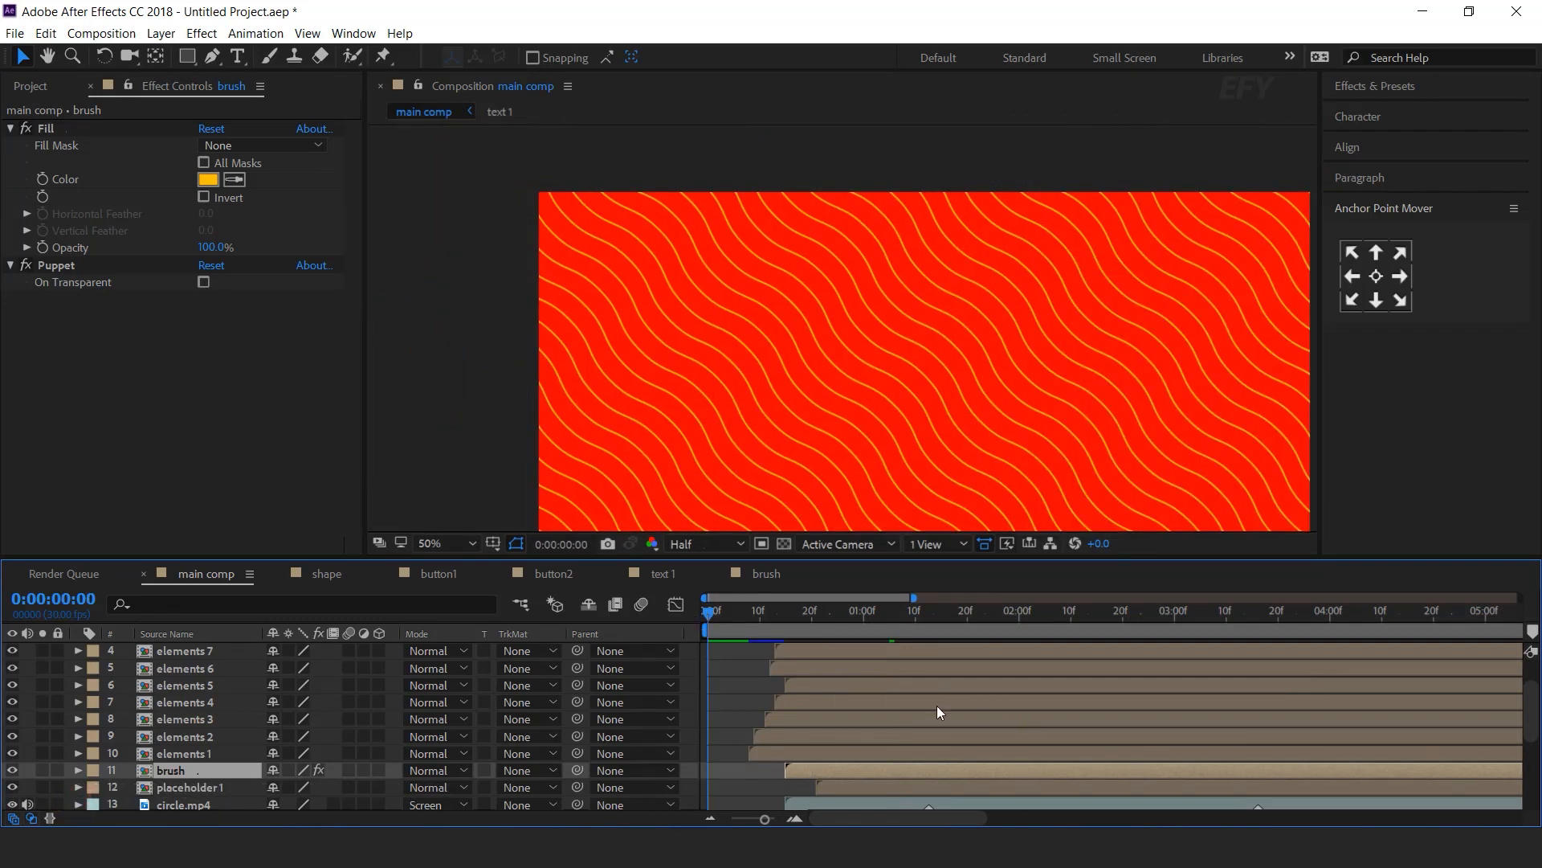
key(space)
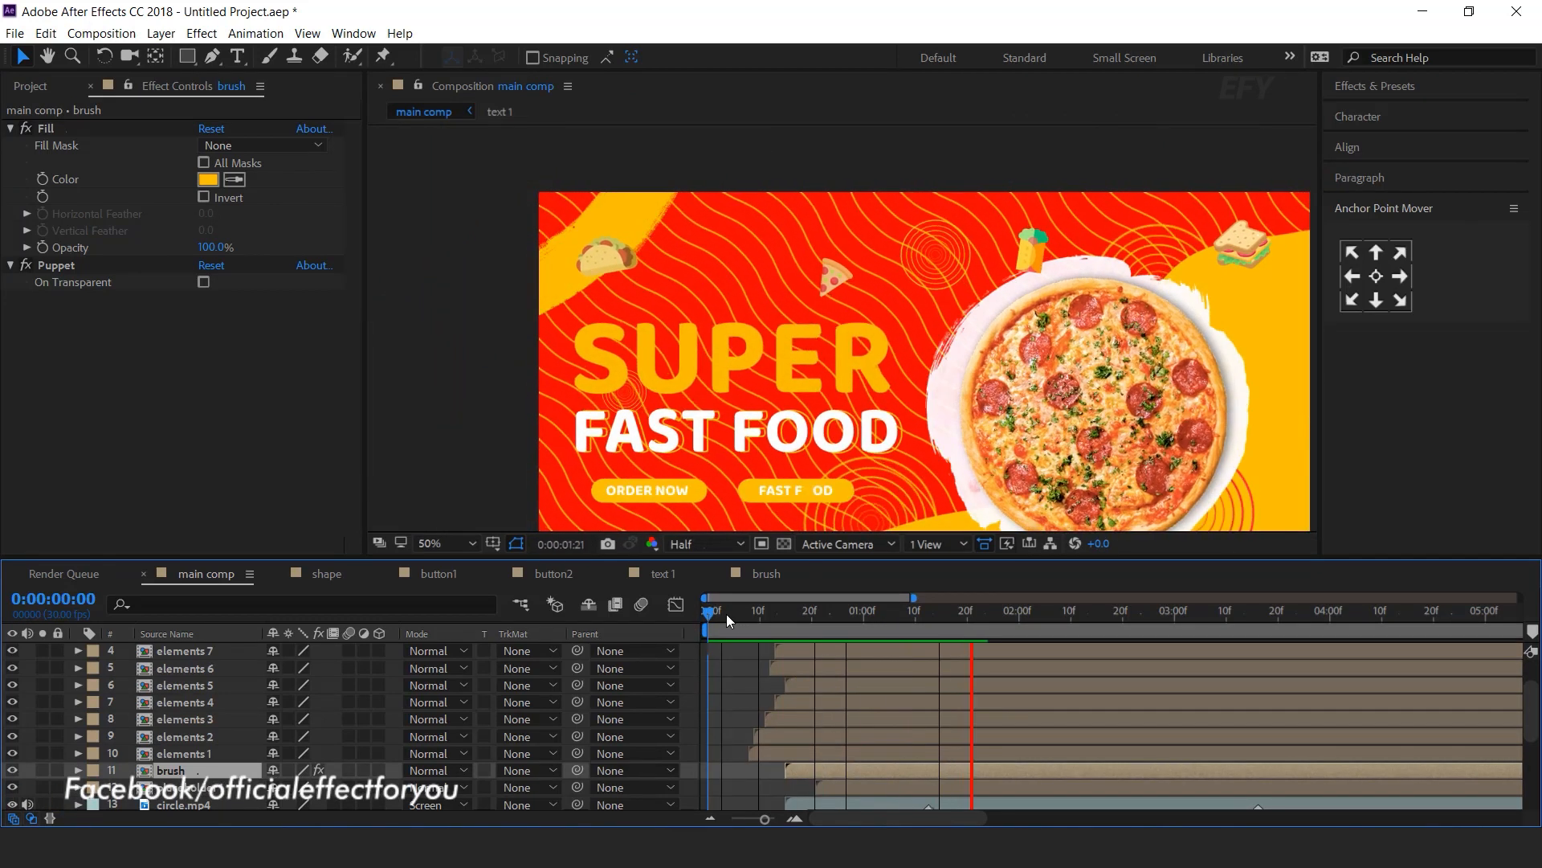
click(718, 614)
scroll(988, 347, down, 2)
key(space)
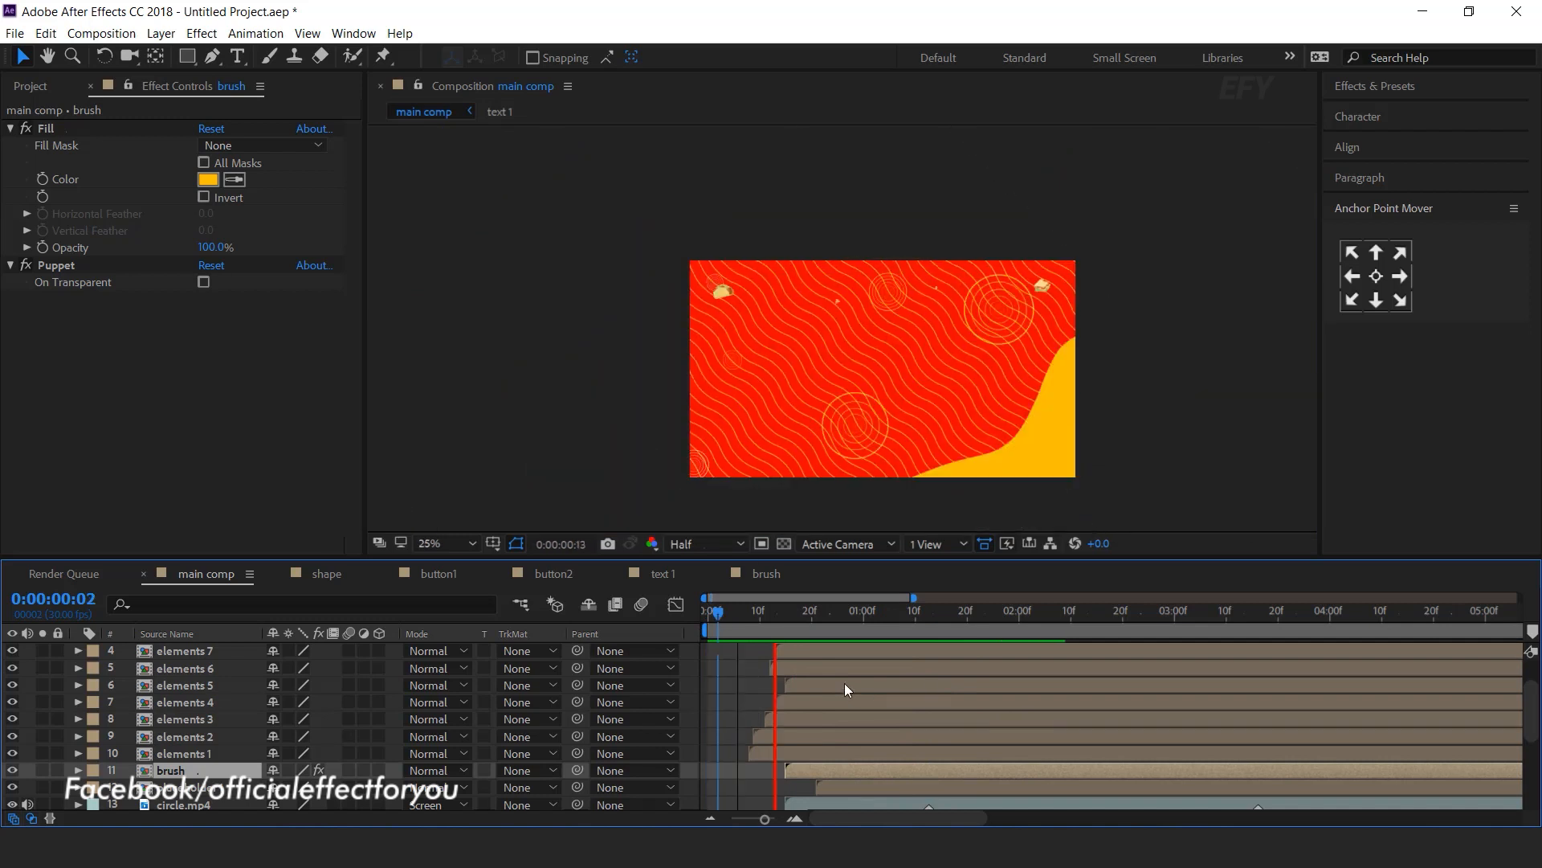
drag(732, 612, 767, 615)
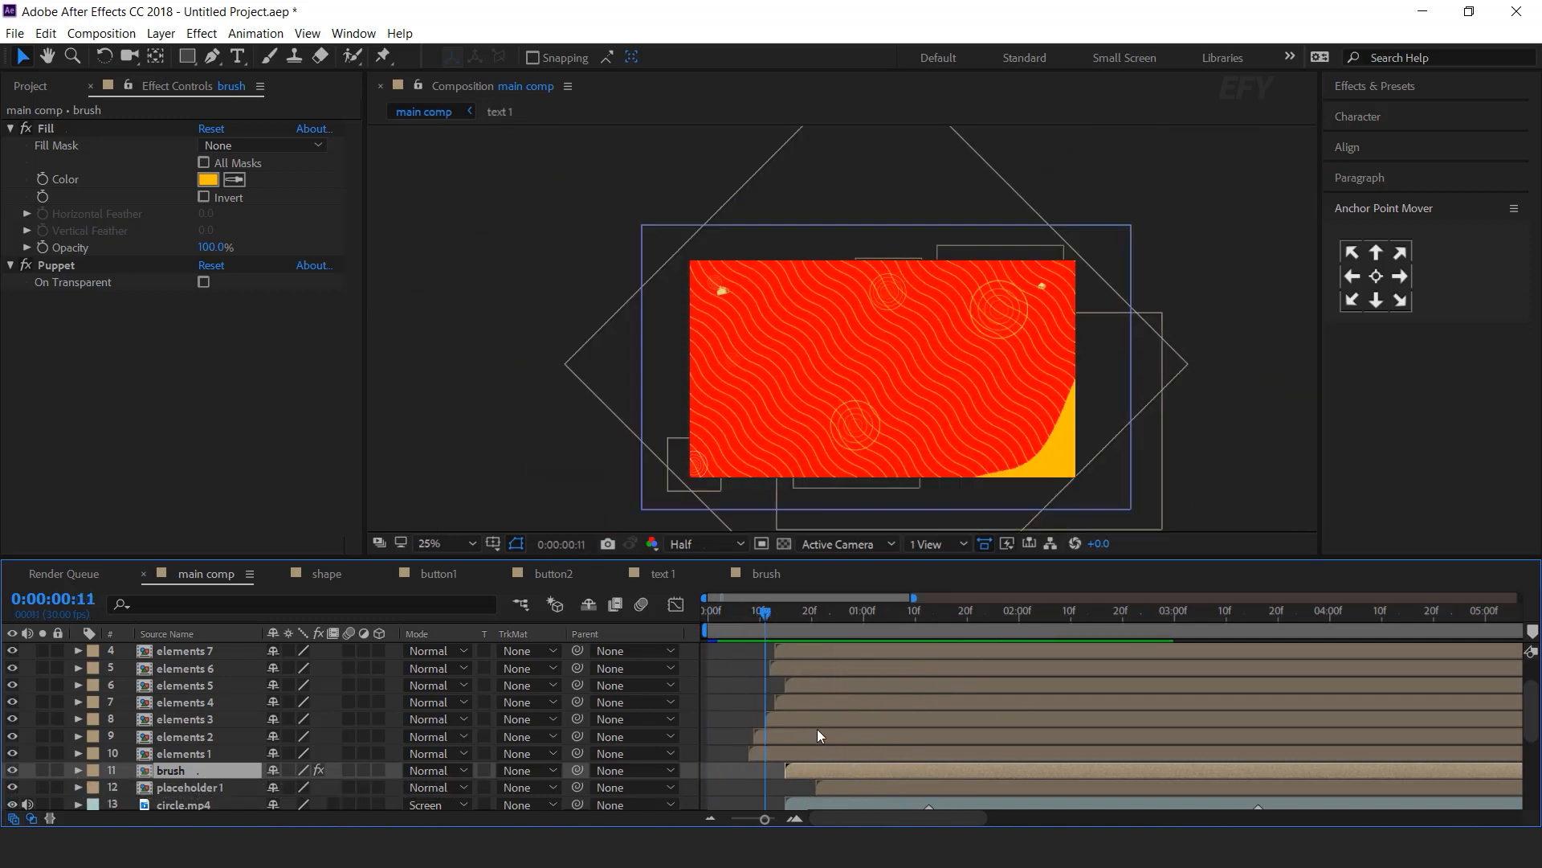
drag(788, 770, 773, 770)
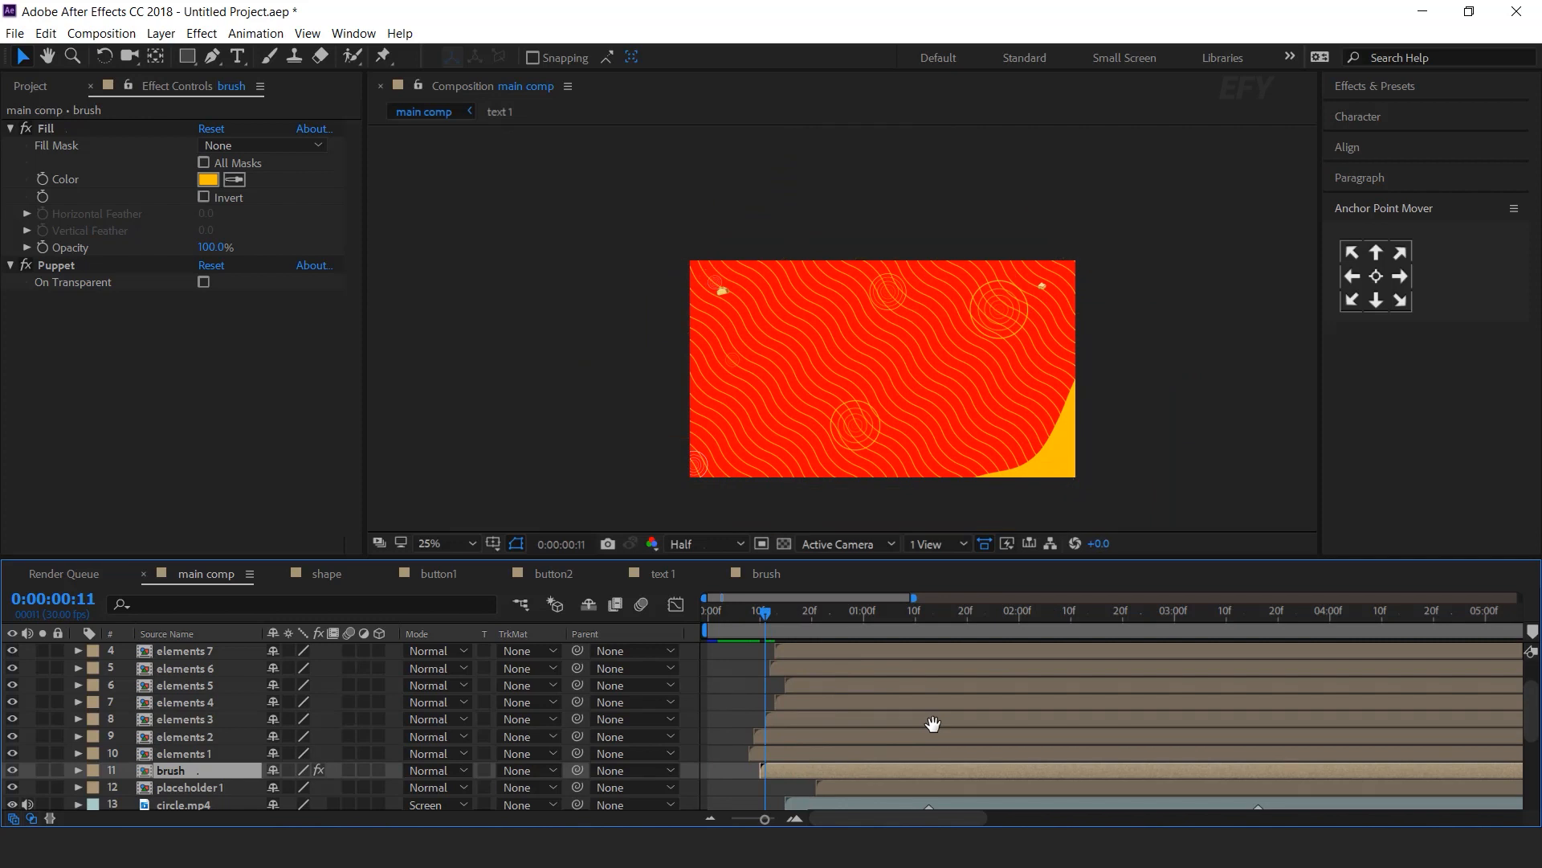
key(space)
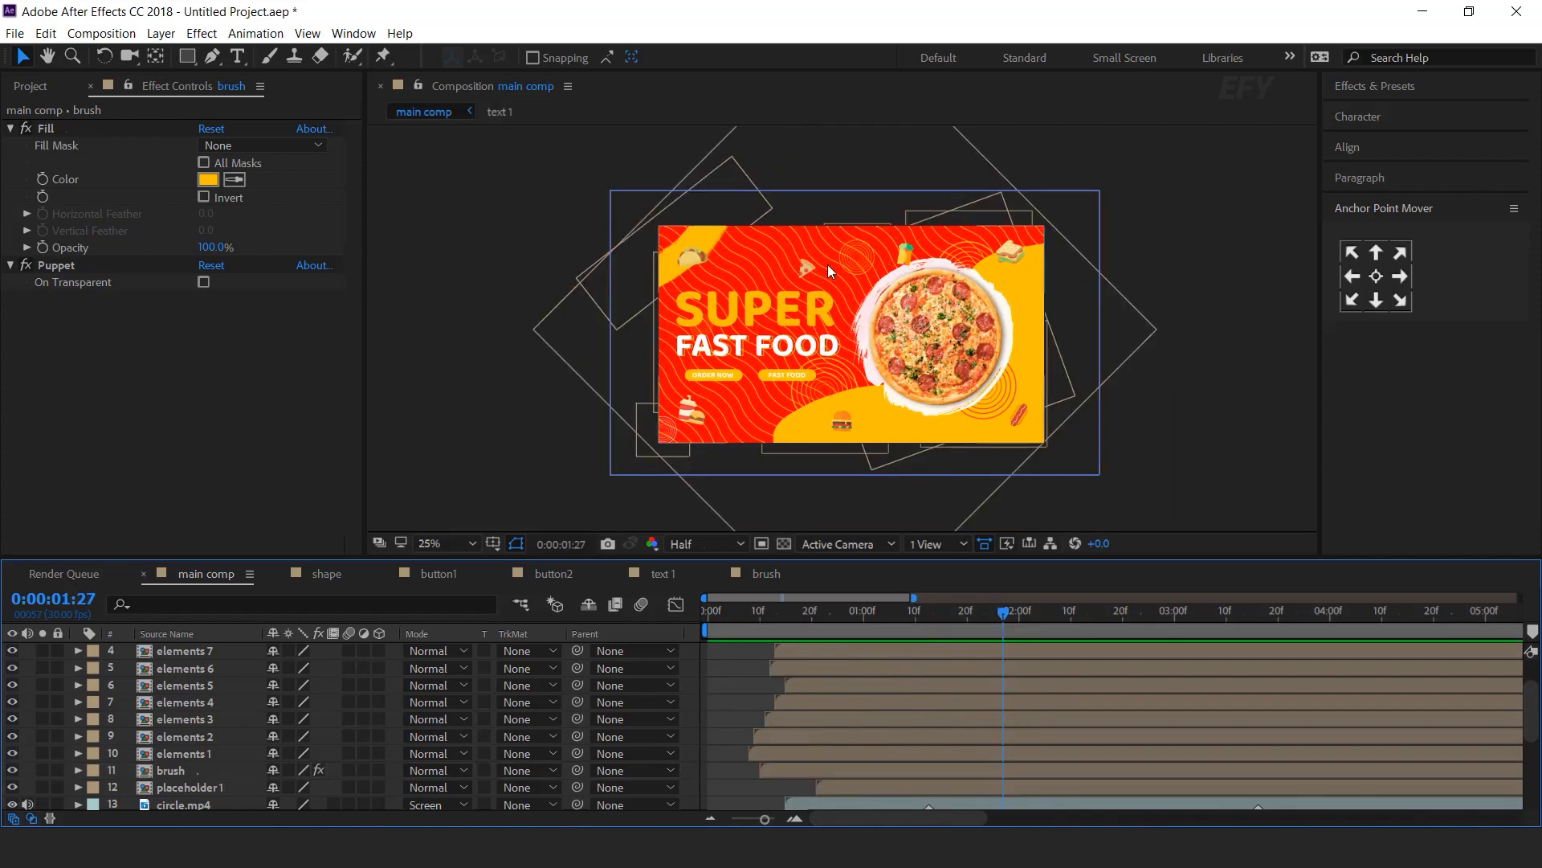
Create a new 300 x 300 px composition named "plus element"
key(period)
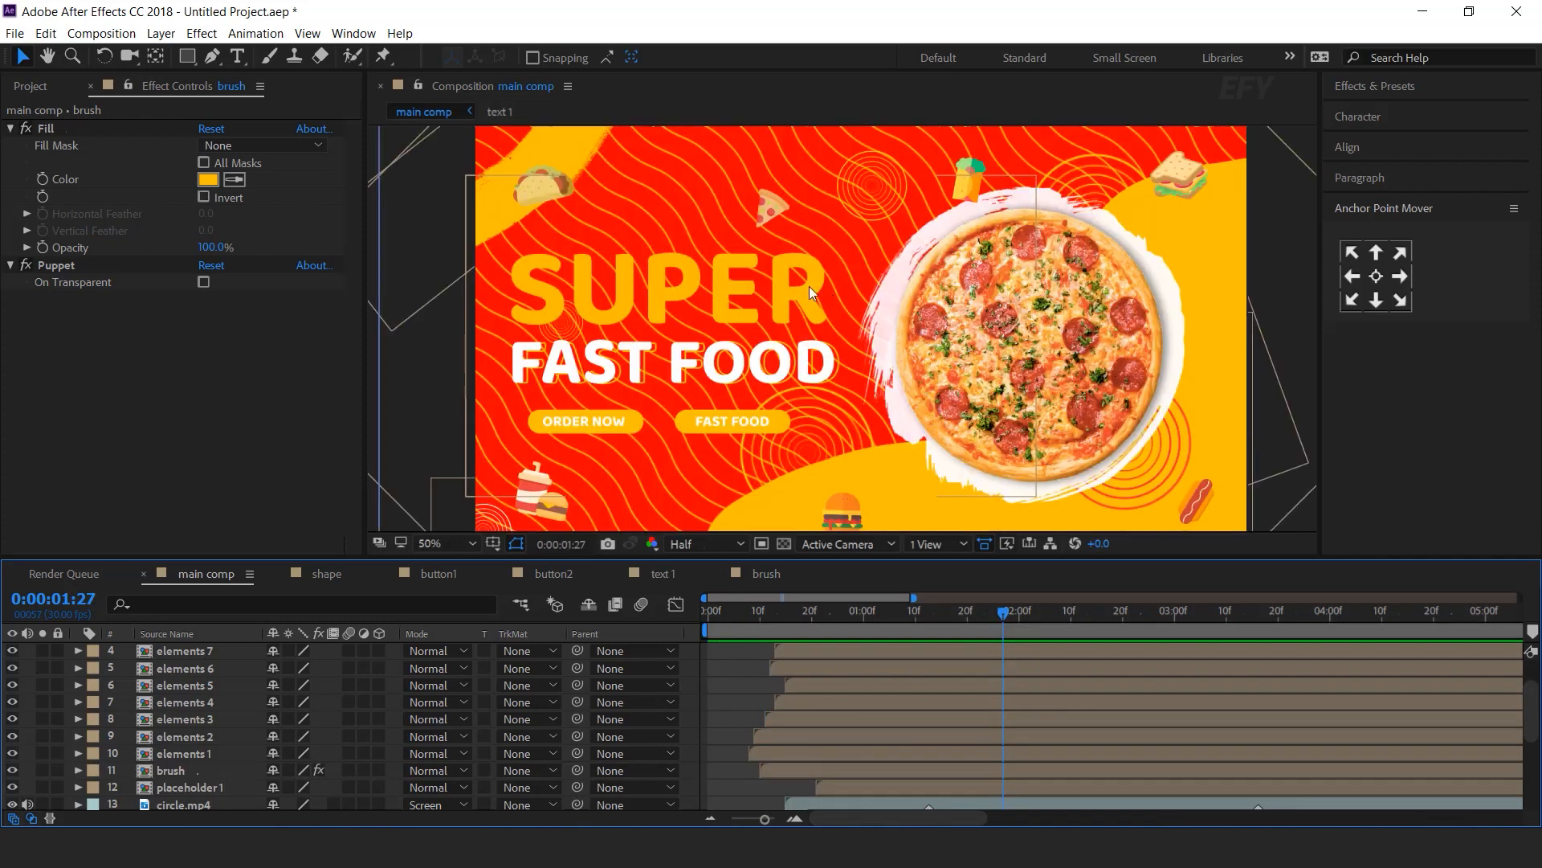
click(34, 85)
click(63, 545)
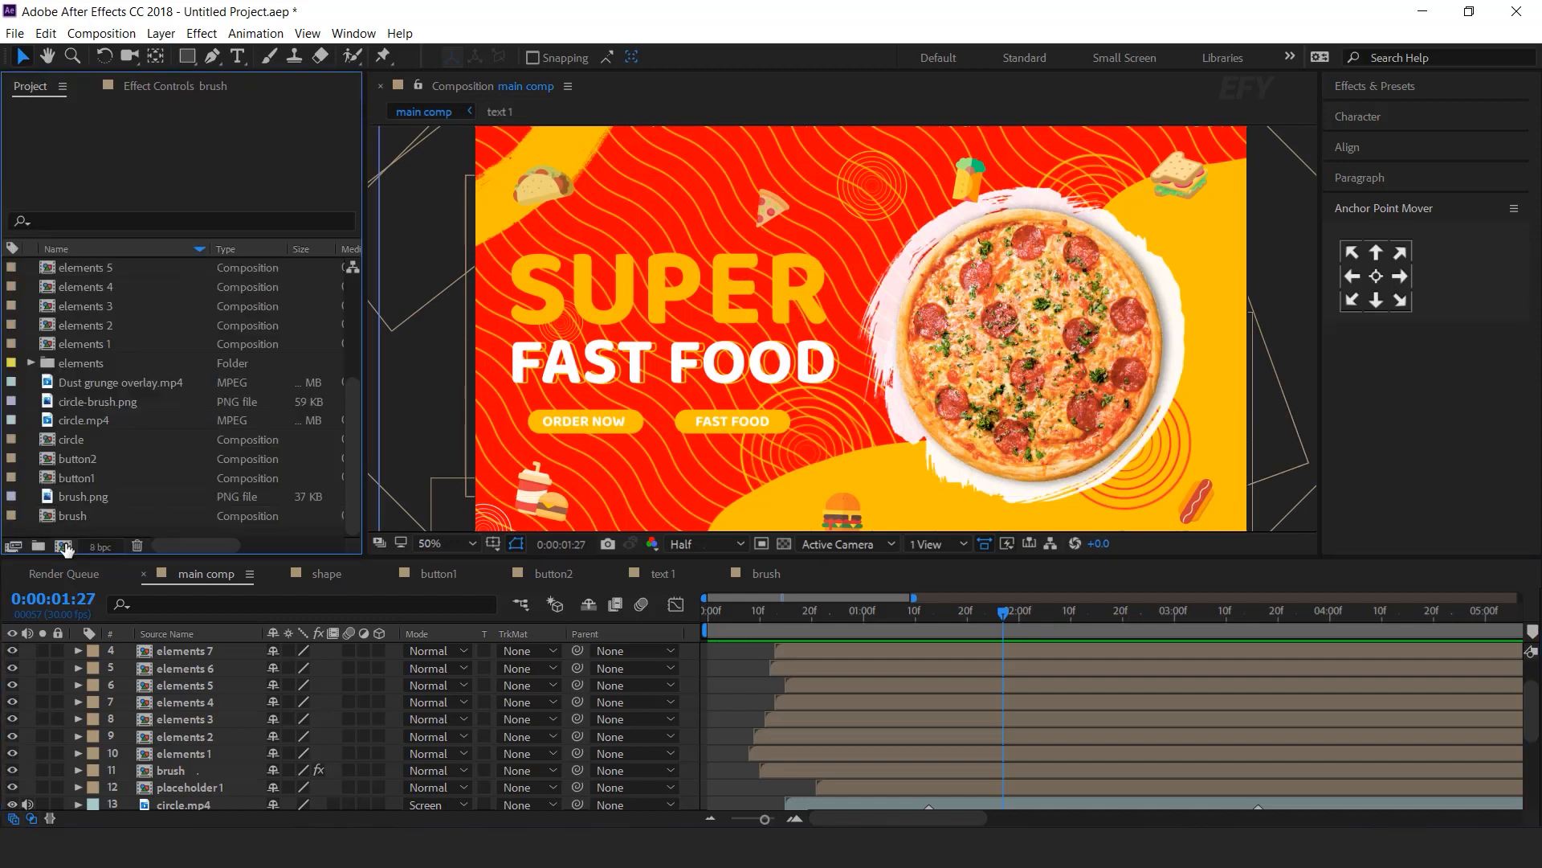
key(Tab)
text(300)
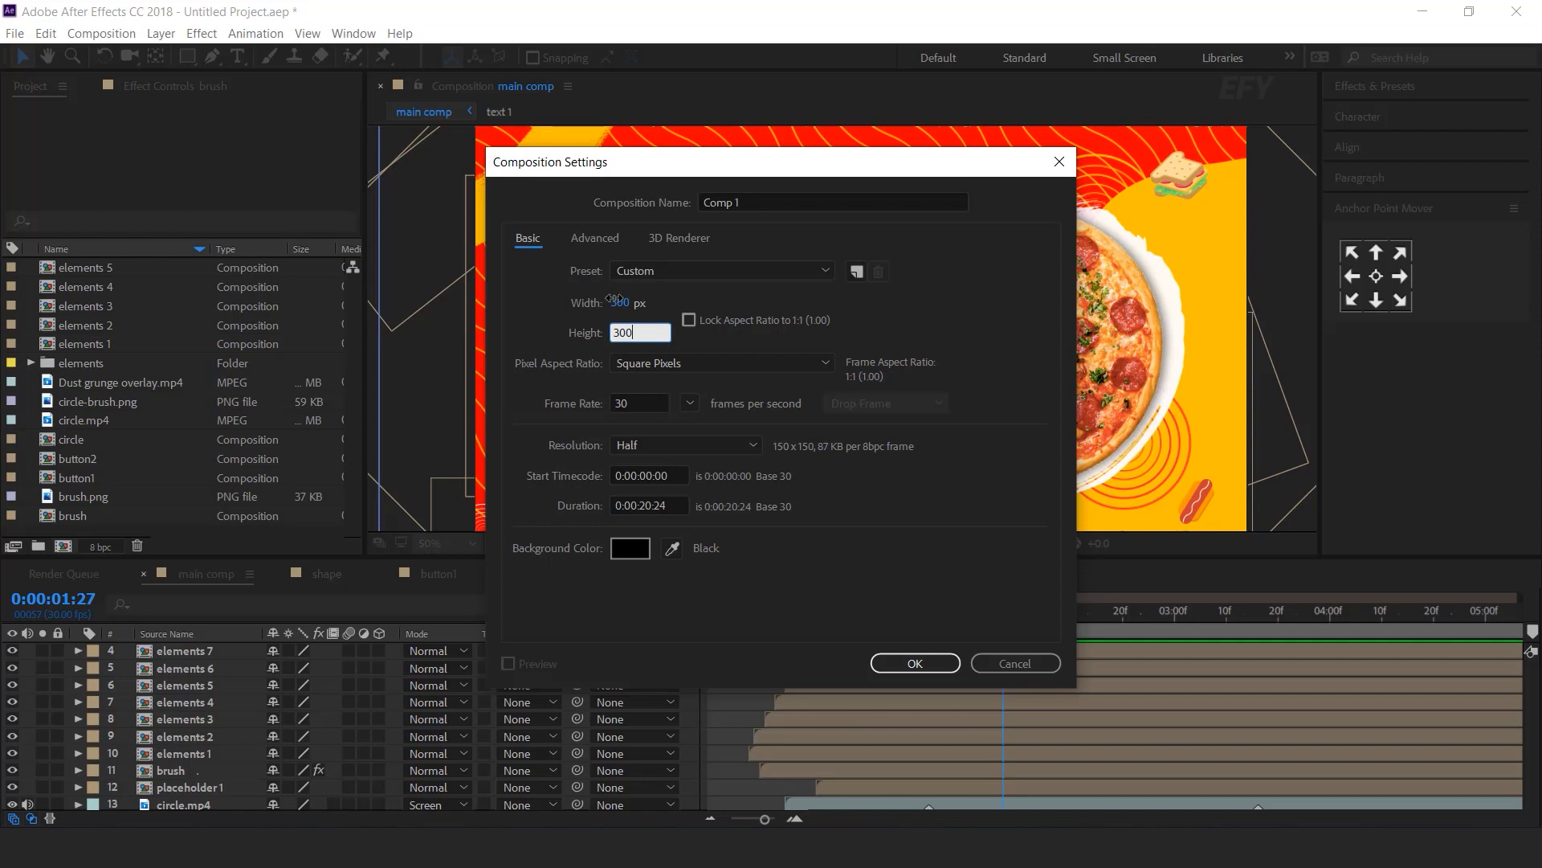
click(728, 193)
text(plus element)
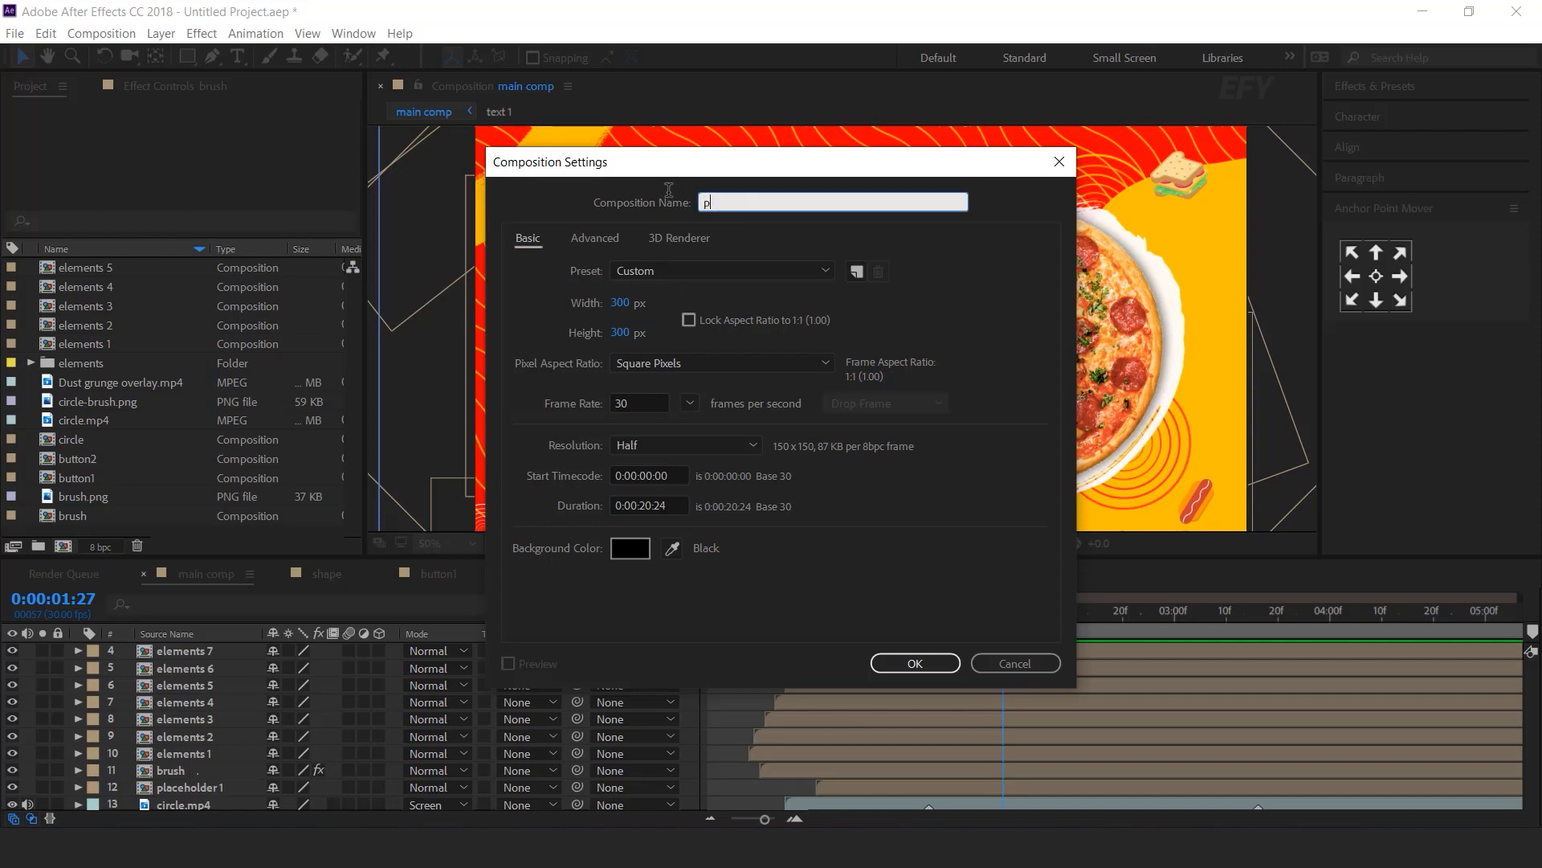
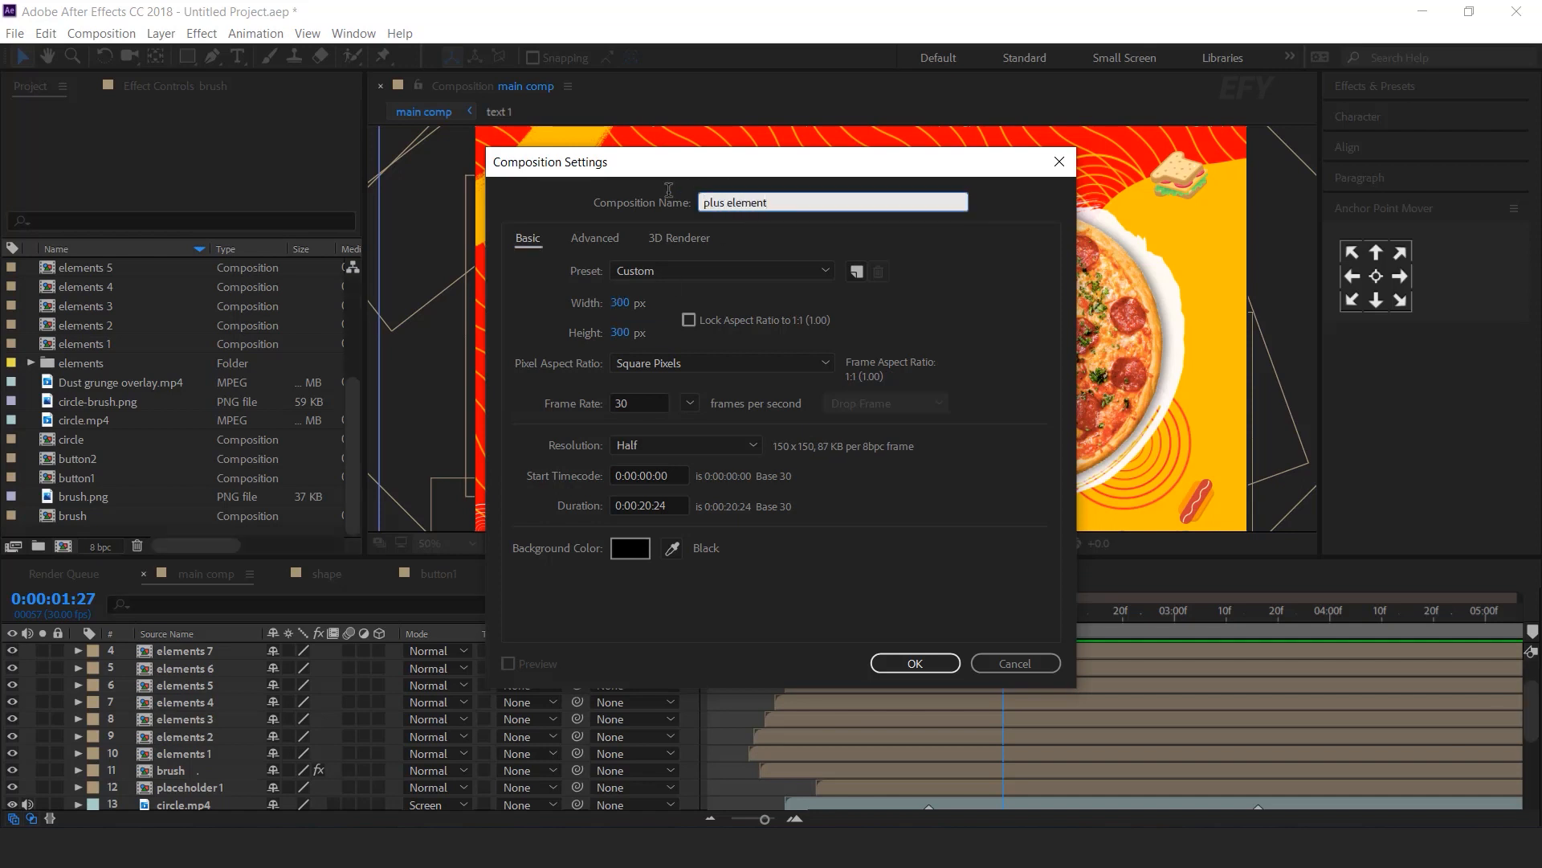
key(Return)
Add a "+" text layer in 239 px Poppins Regular with no fill and a 5 px white stroke, and centre its anchor point
key(period)
key(period)
key(period)
key(period)
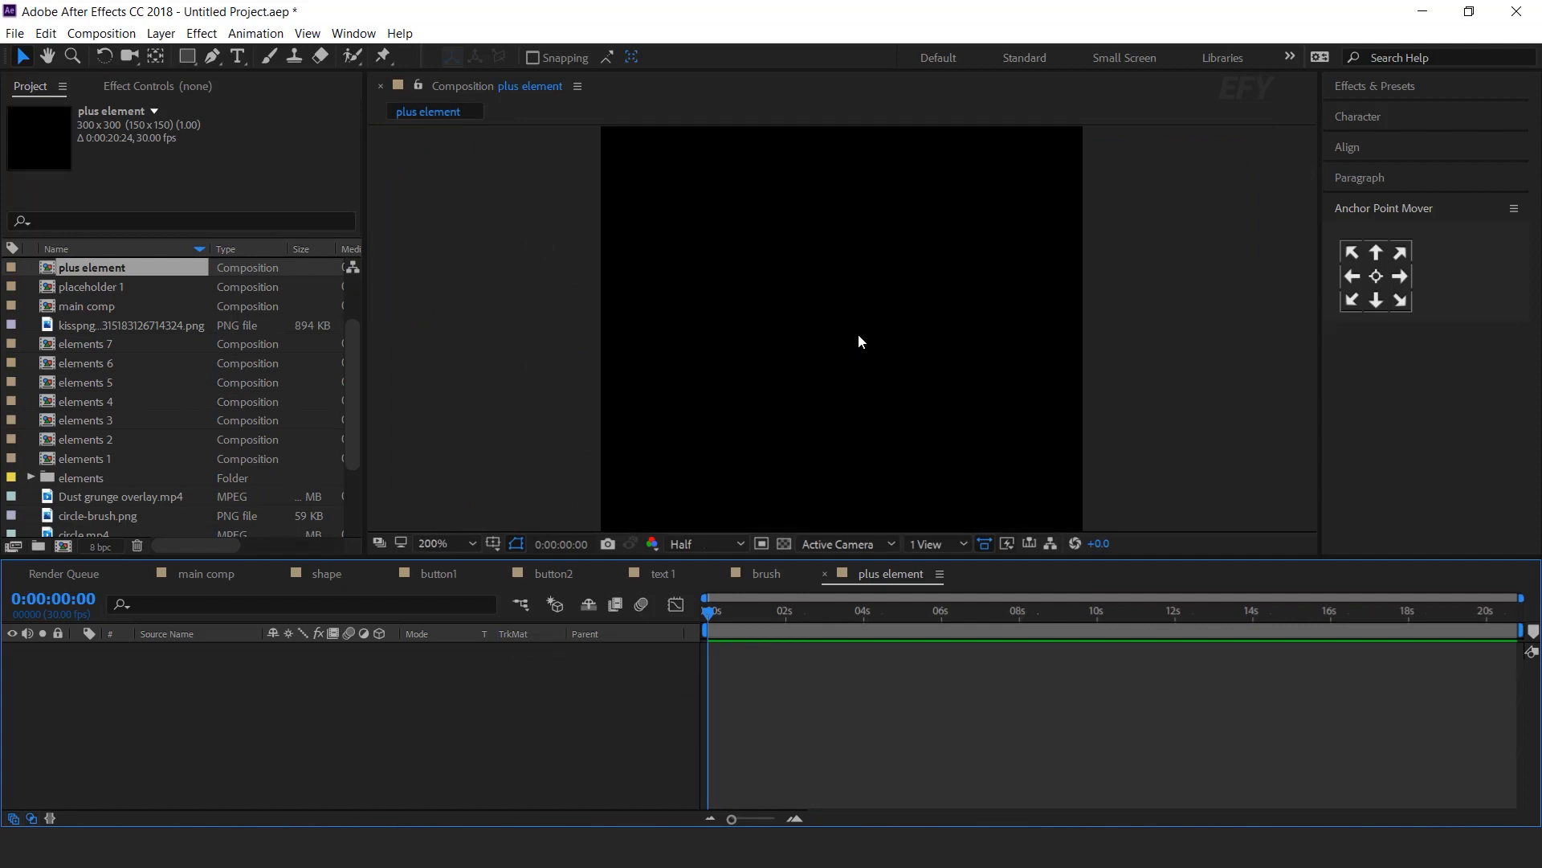
click(237, 59)
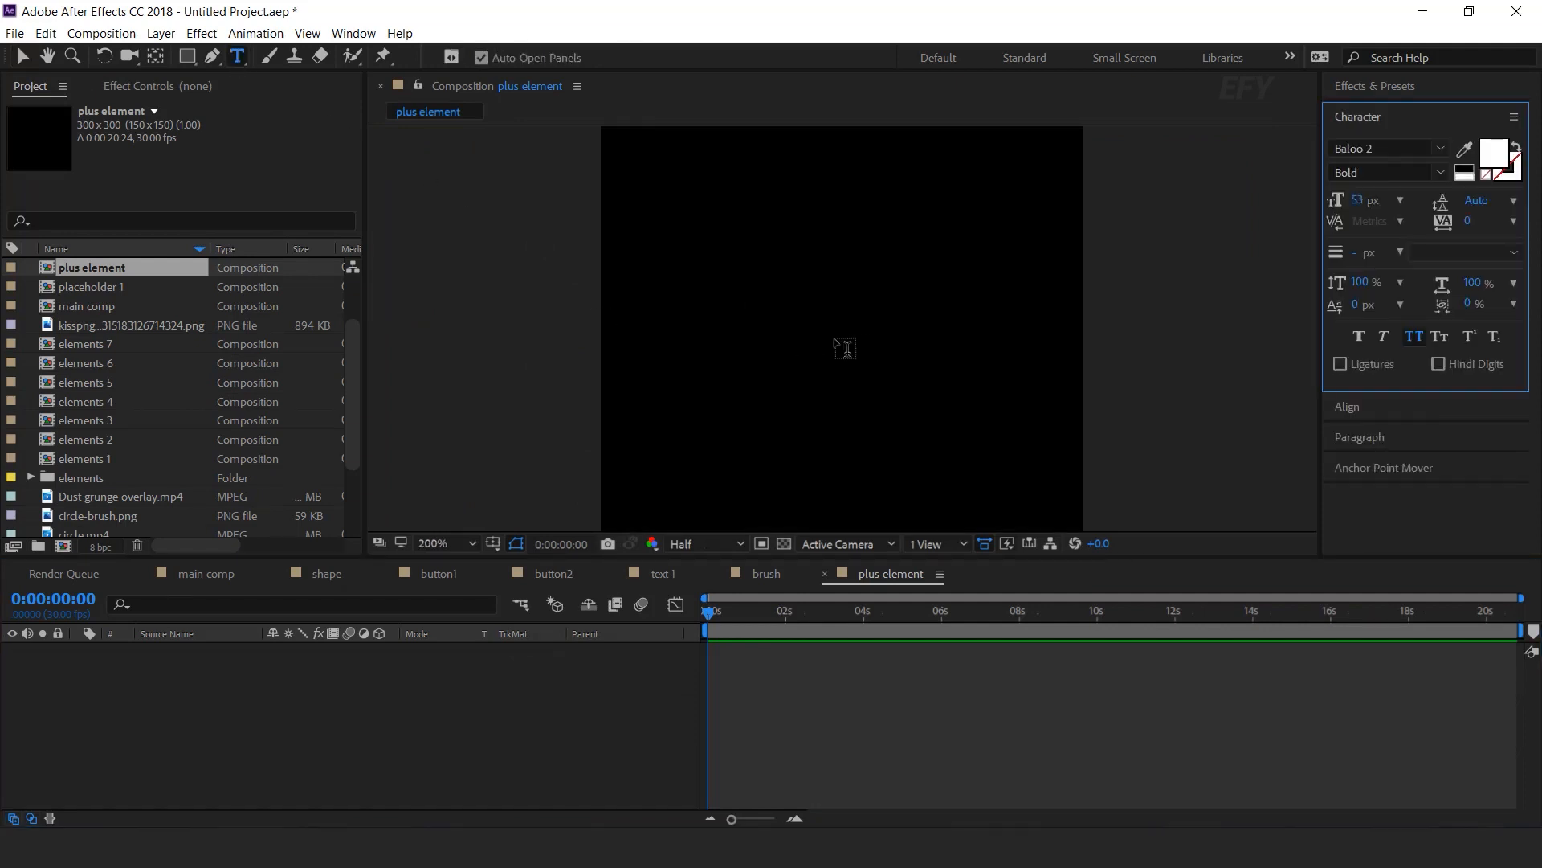
click(846, 349)
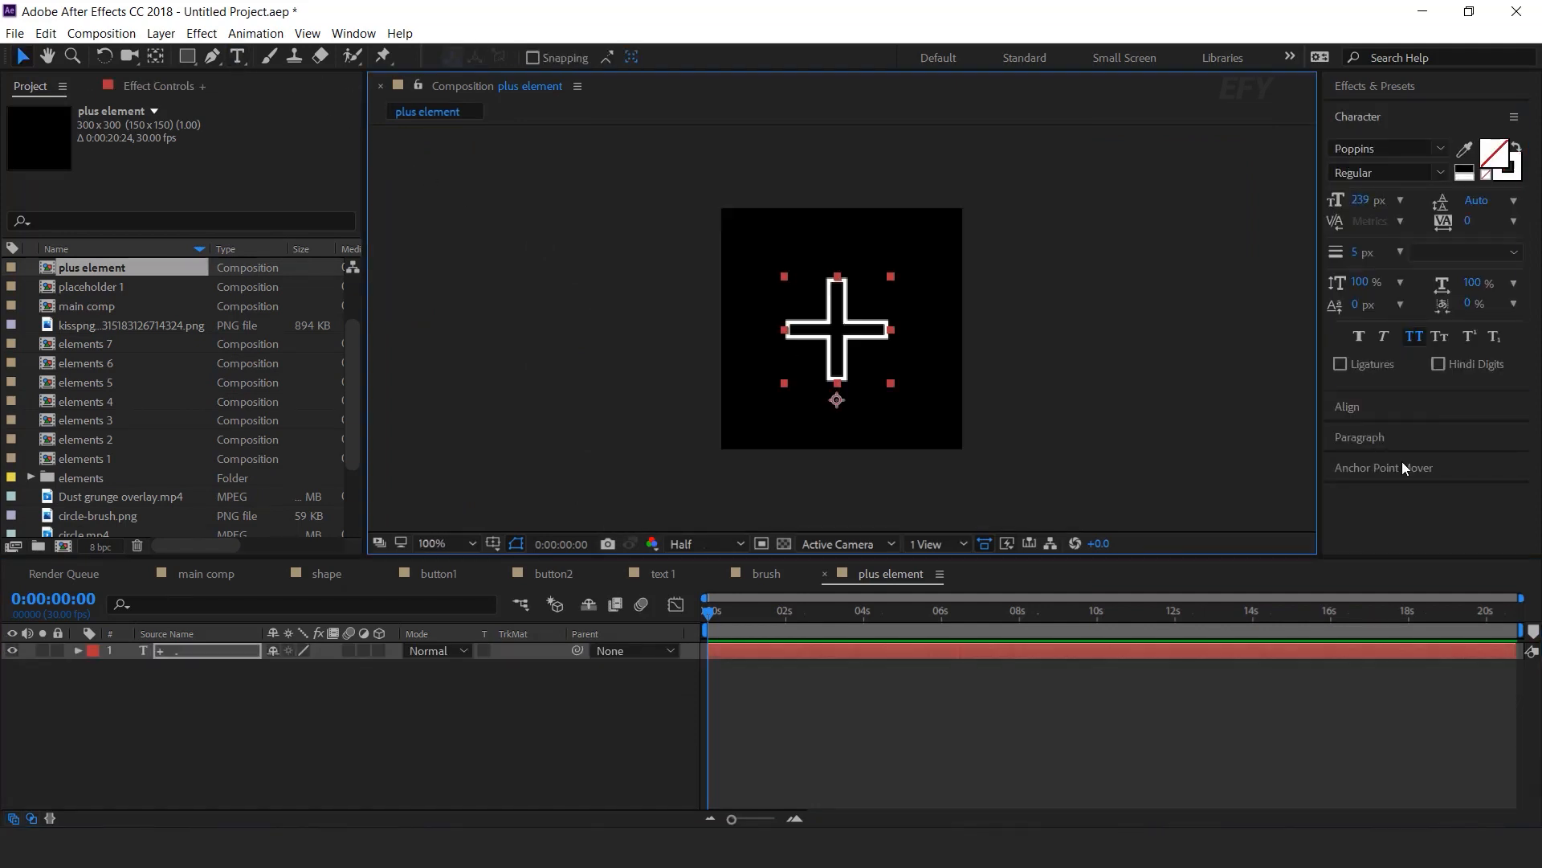
click(1401, 463)
click(1376, 275)
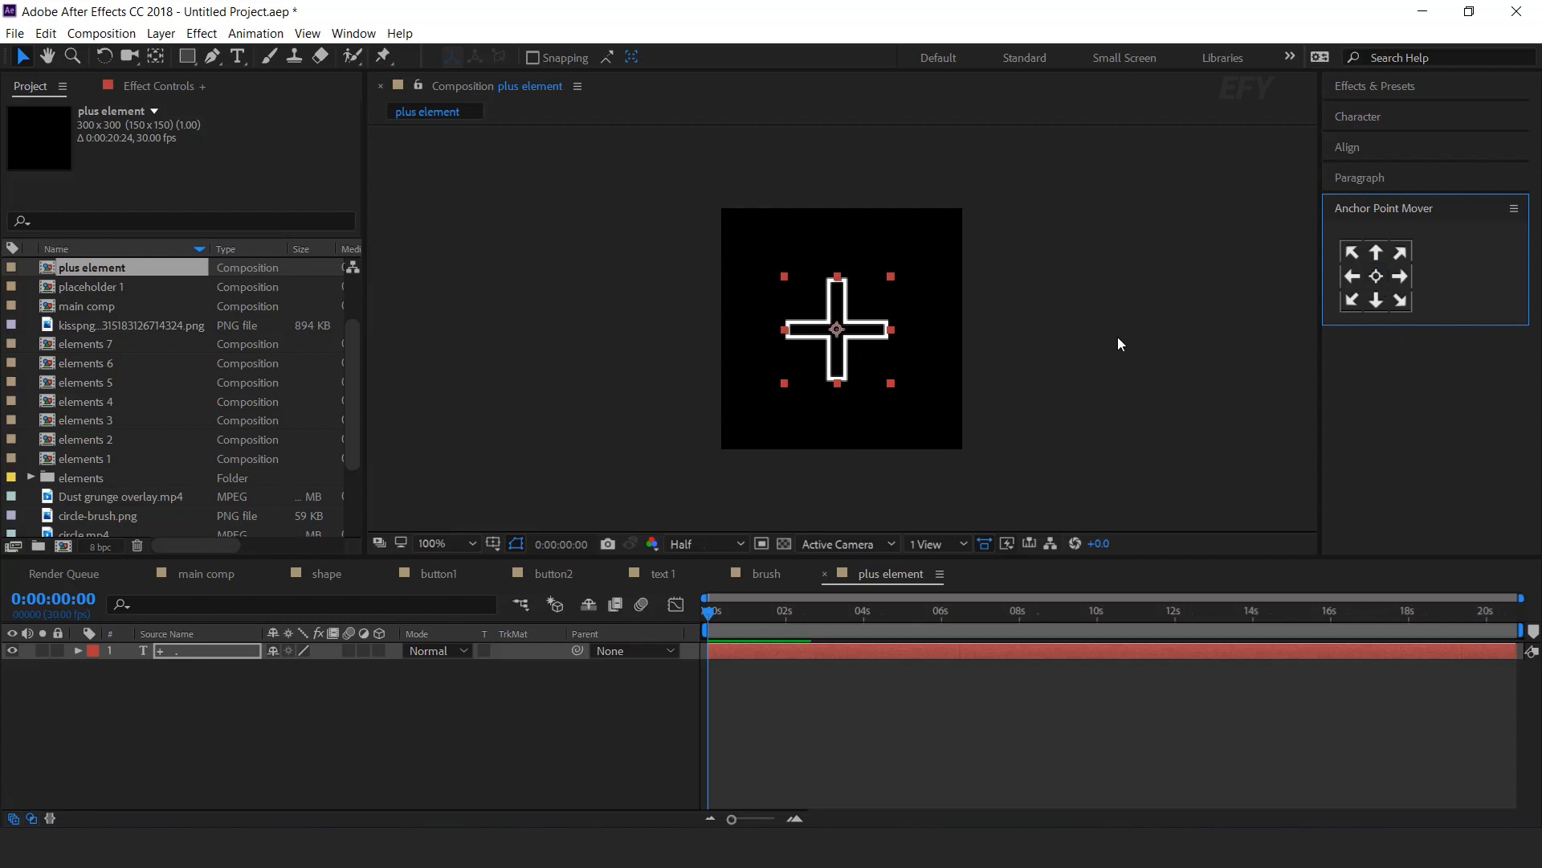
Keyframe the plus layer's Scale at 0% on the first frame
key(period)
click(193, 655)
key(s)
click(797, 817)
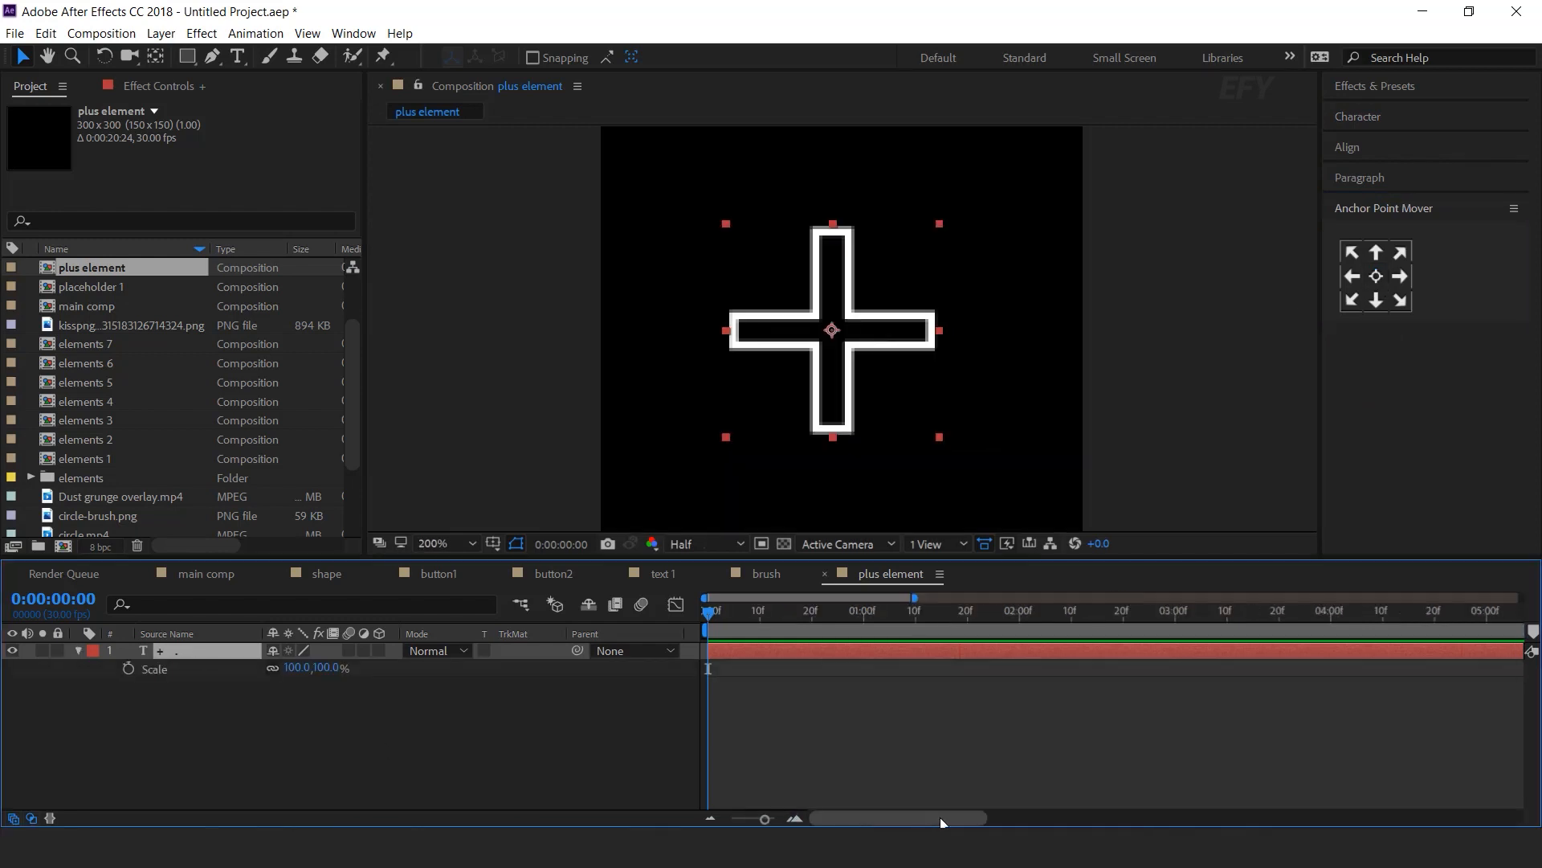
click(129, 668)
click(326, 667)
text(0)
key(Return)
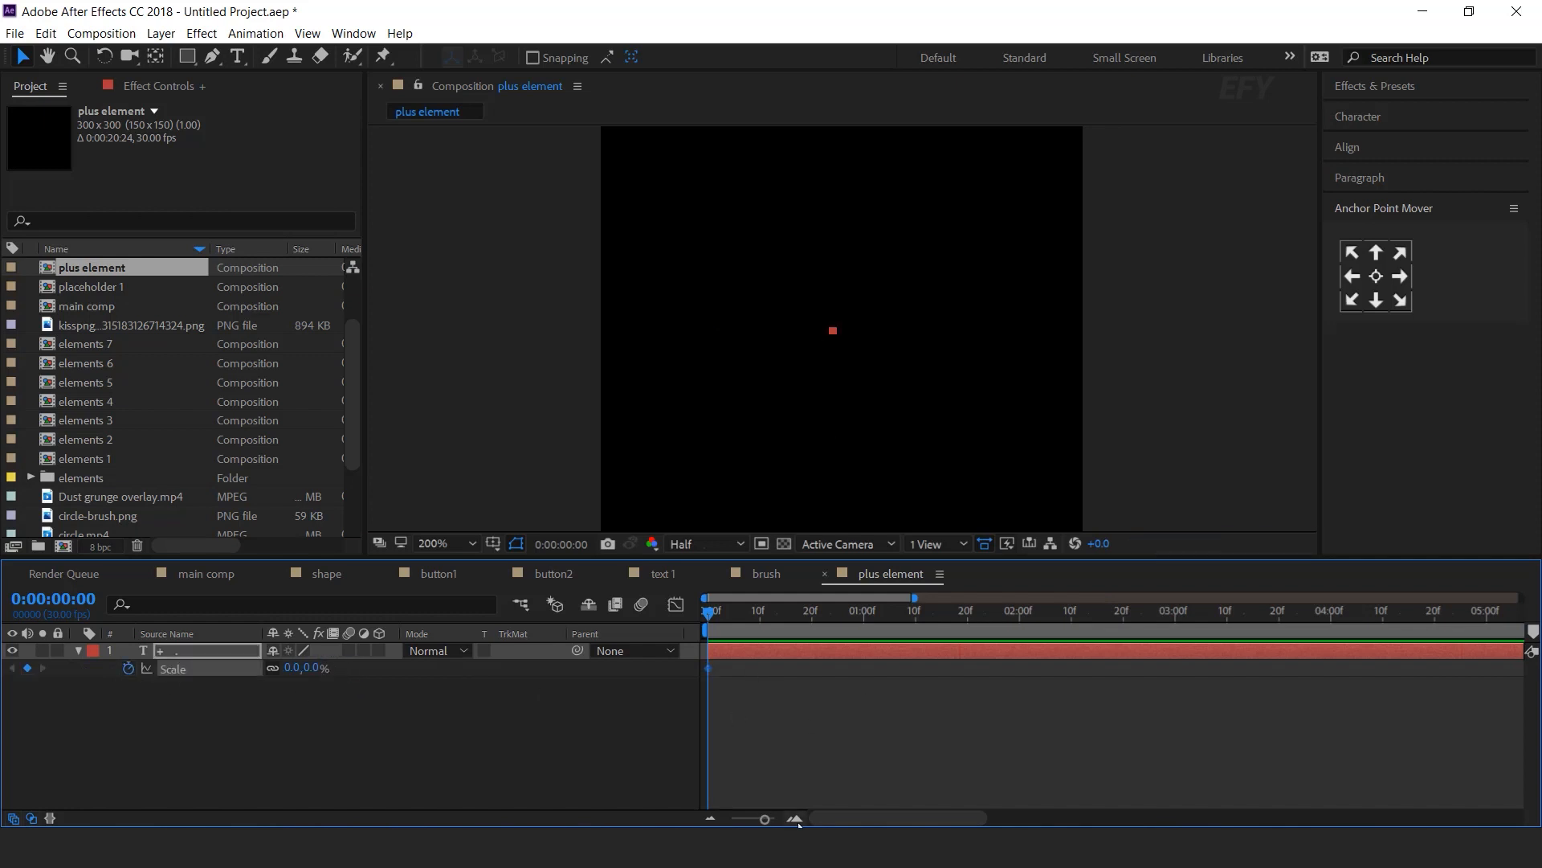
Add Scale keyframes to the plus at frames 3, 6, 9 and 12, using 55% at frame 6, 38% at frame 9 and 49% at frame 12
click(795, 817)
drag(704, 610, 737, 616)
drag(316, 673, 355, 672)
click(770, 616)
drag(748, 615, 769, 615)
drag(335, 663, 338, 667)
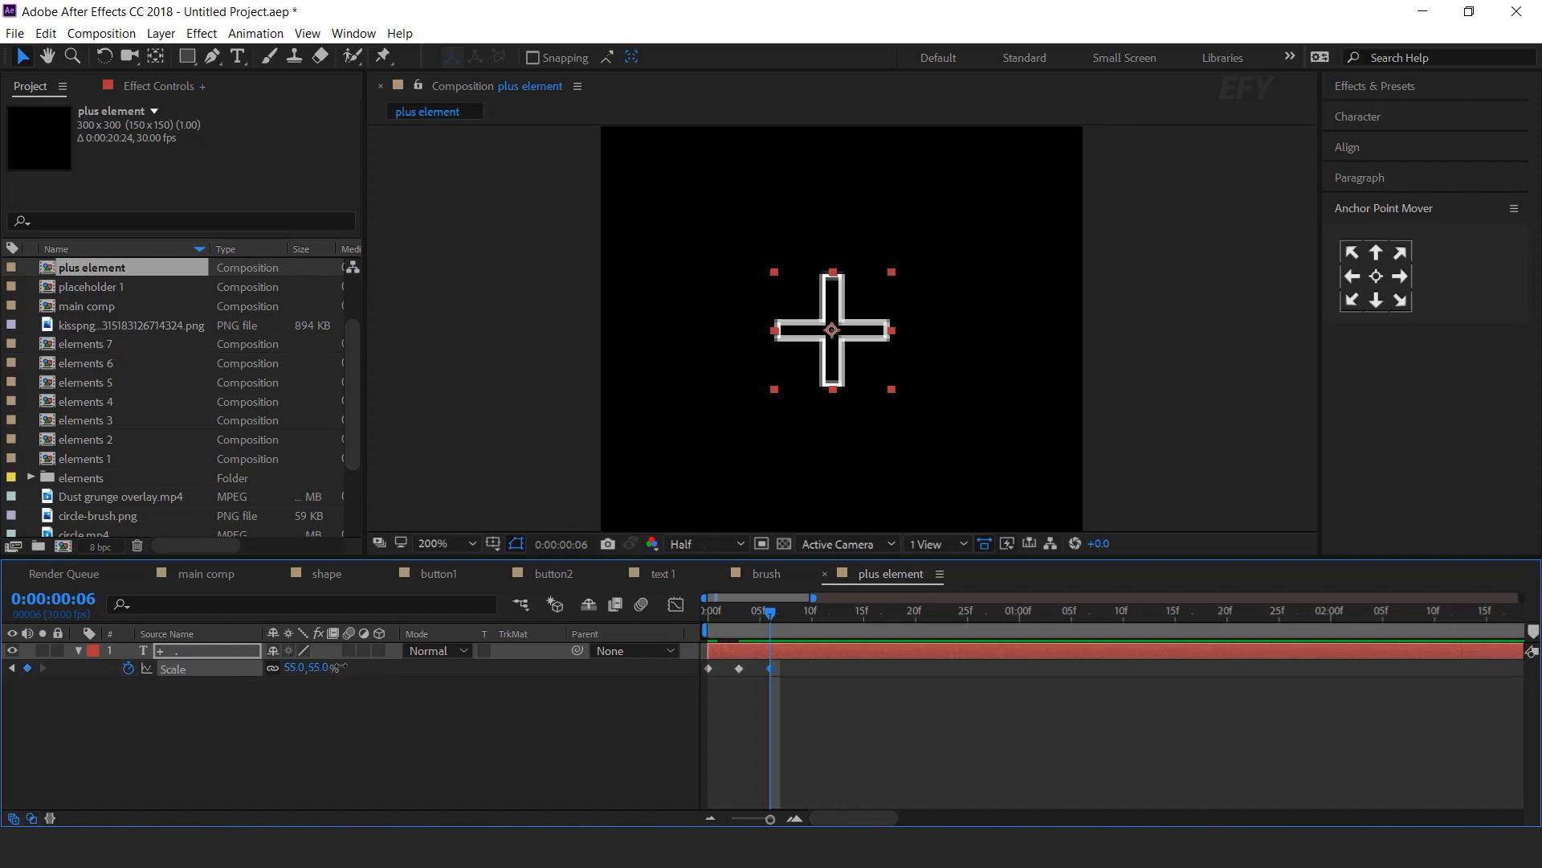
drag(779, 613, 807, 615)
drag(291, 667, 265, 667)
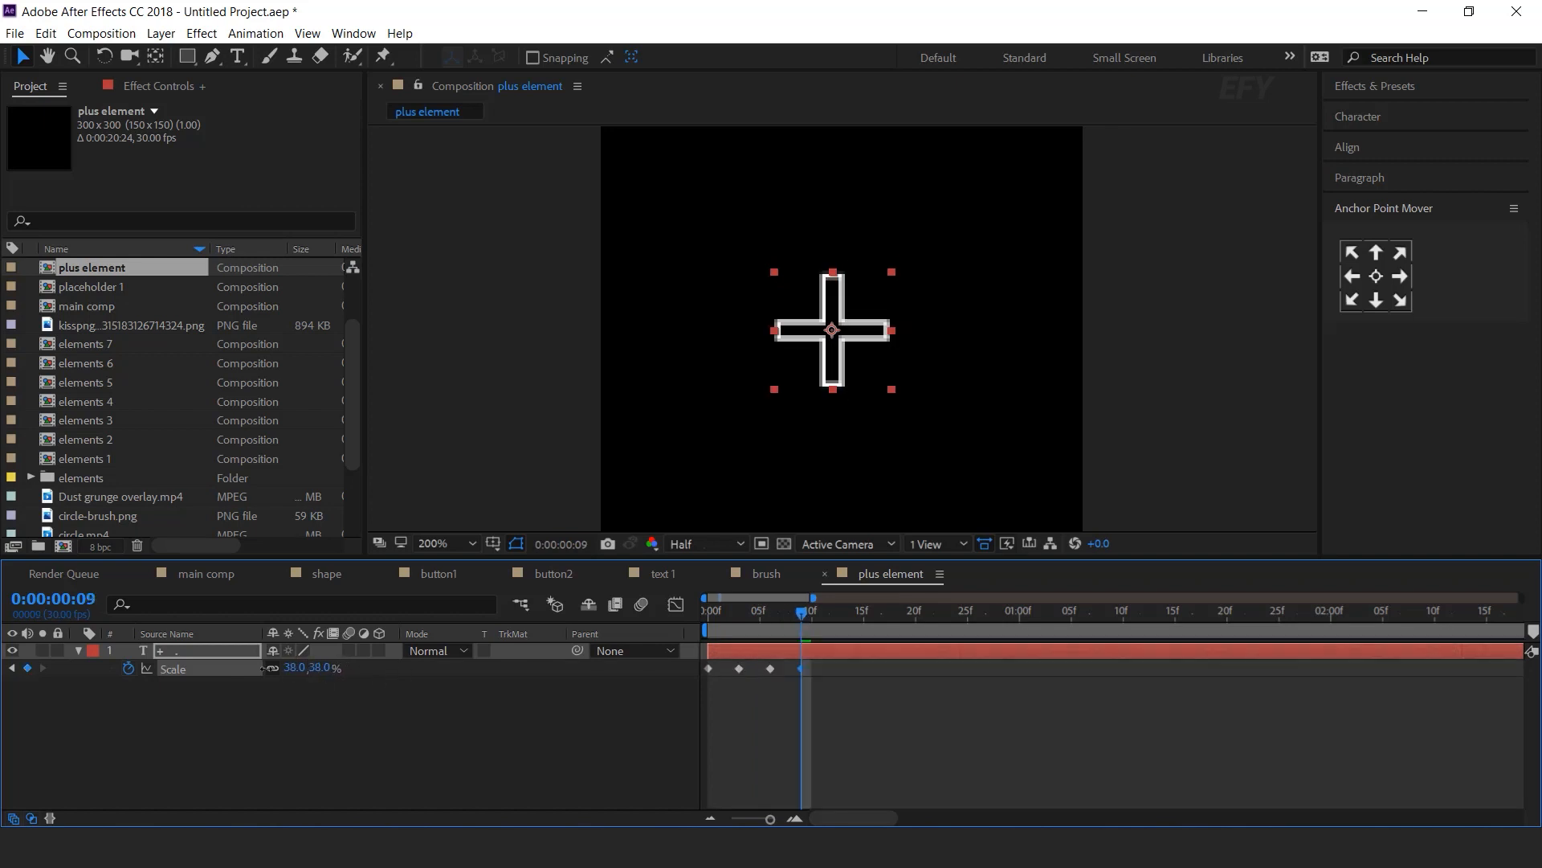
drag(798, 615, 833, 615)
drag(321, 669, 331, 669)
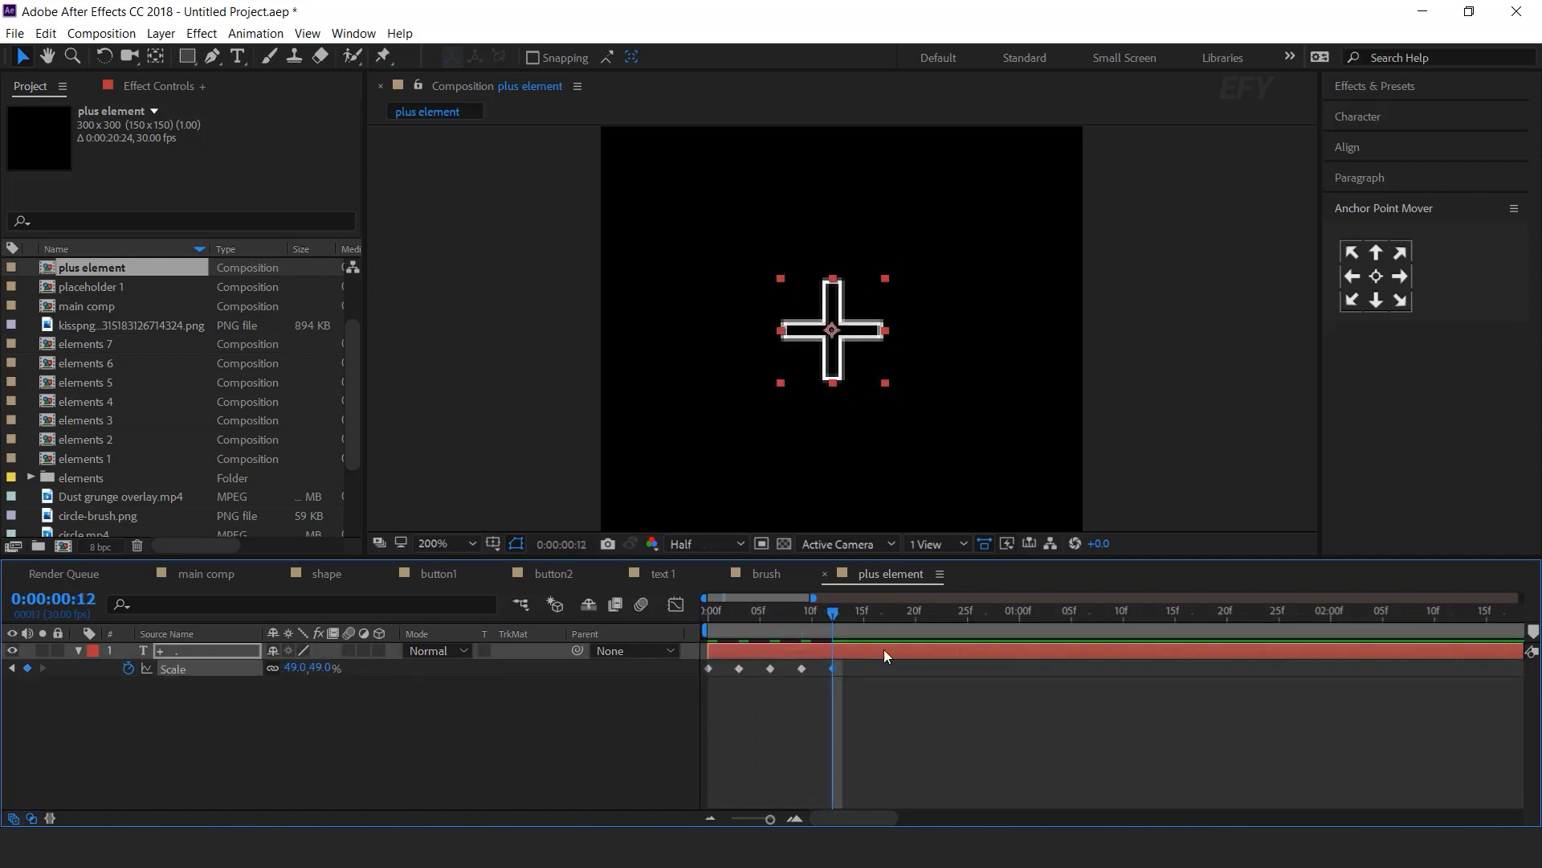
Continue the plus layer's pulsing Scale with keyframes at frames 15, 18 and 21, using 12% at frame 15 and 18% at frame 21
drag(833, 614, 864, 615)
drag(318, 668, 290, 669)
drag(865, 613, 895, 615)
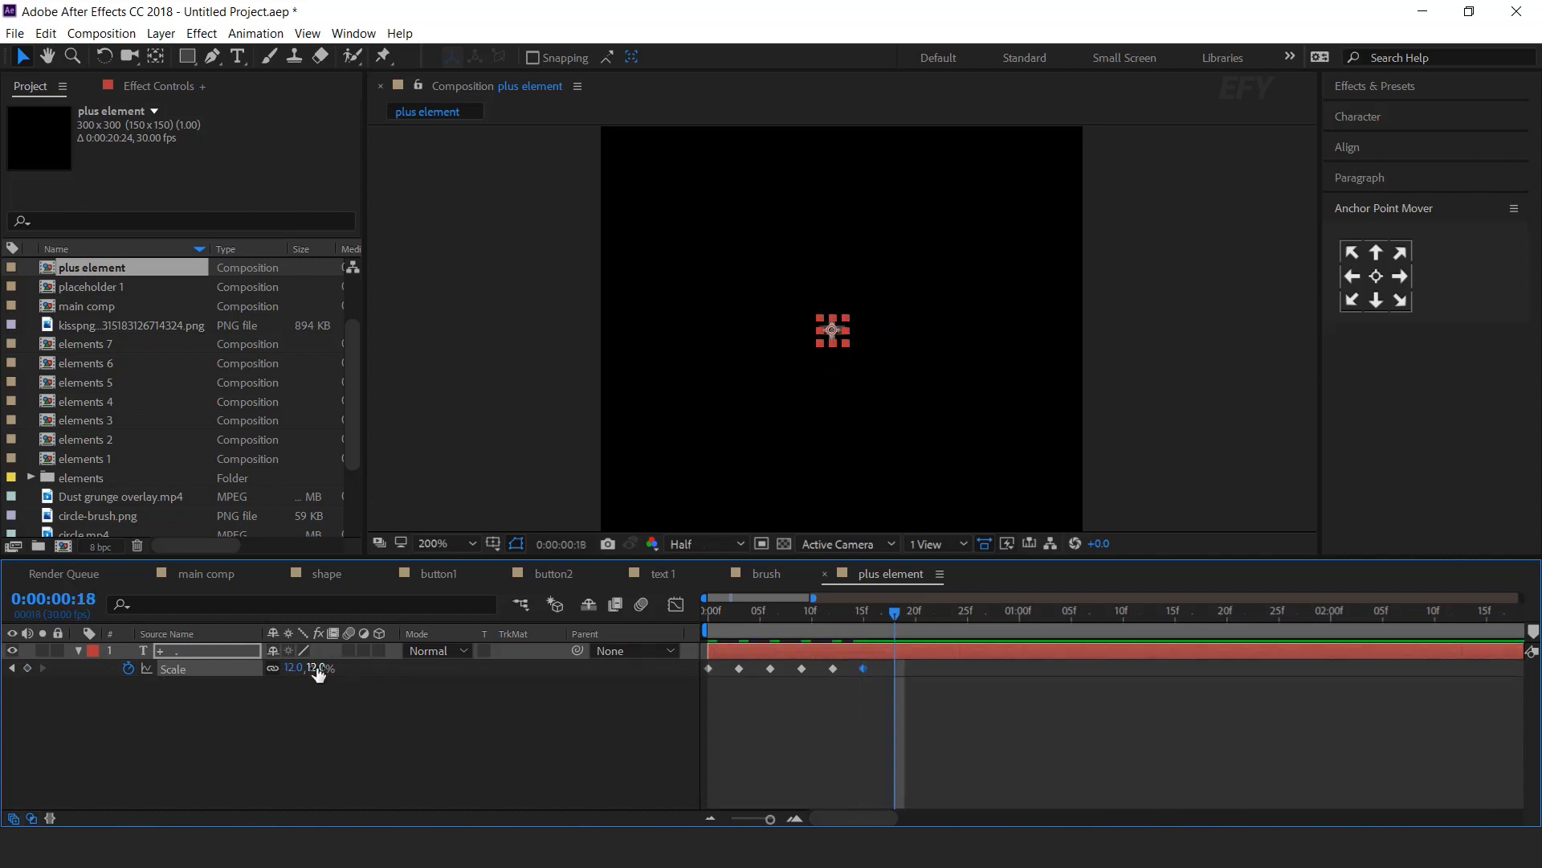
drag(318, 673, 347, 671)
drag(893, 614, 926, 614)
drag(337, 669, 312, 670)
Extend the Scale pulse with keyframes at frames 24, 26 and 29, using 17% at frame 26 and 44% at frame 29
drag(932, 614, 956, 615)
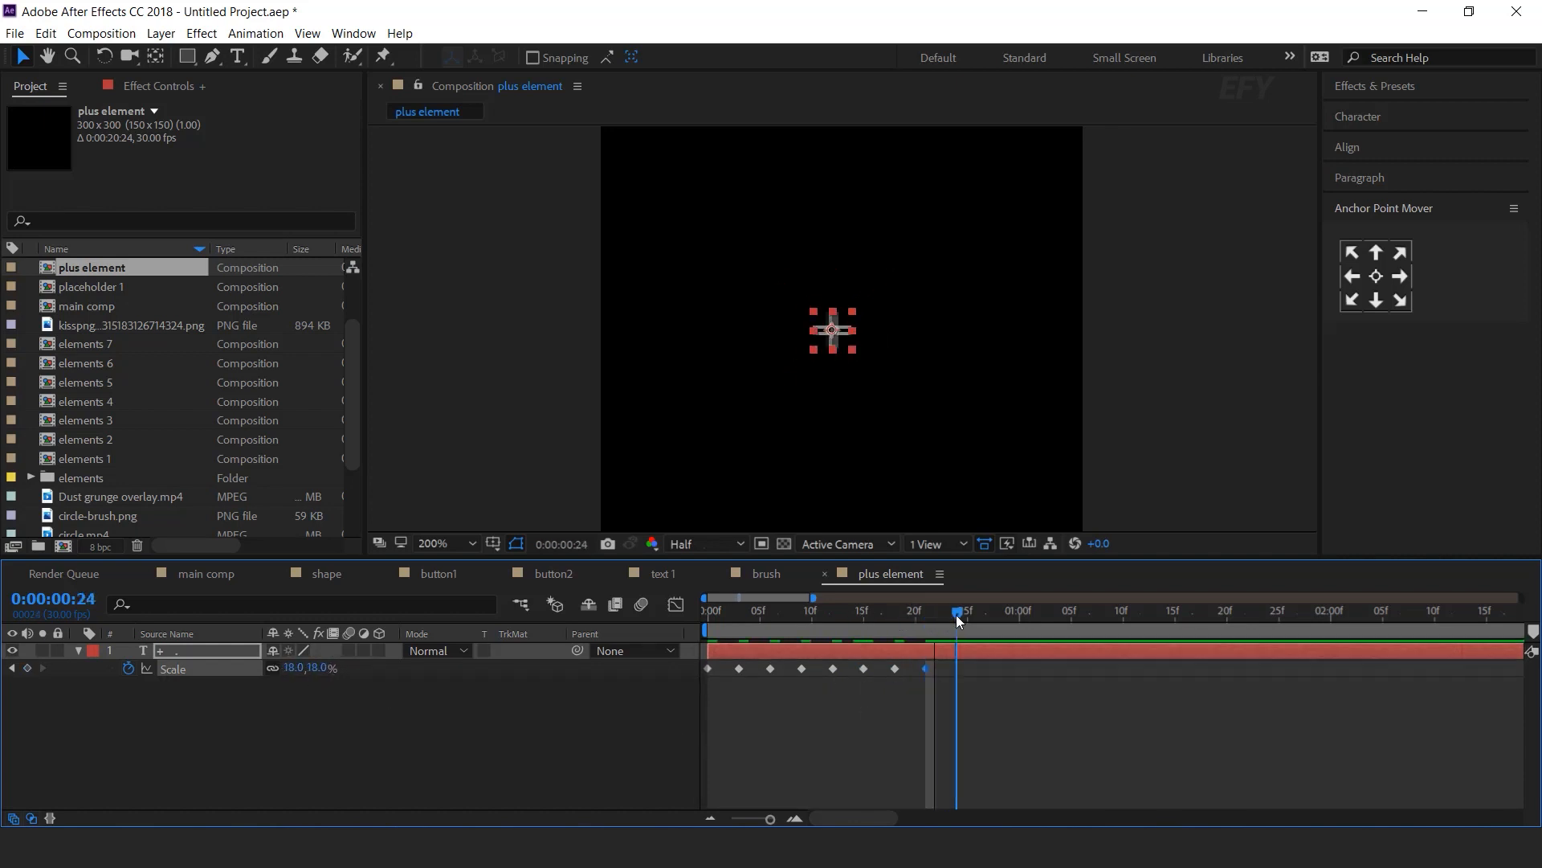
drag(315, 668, 356, 669)
drag(956, 614, 977, 614)
drag(330, 669, 286, 668)
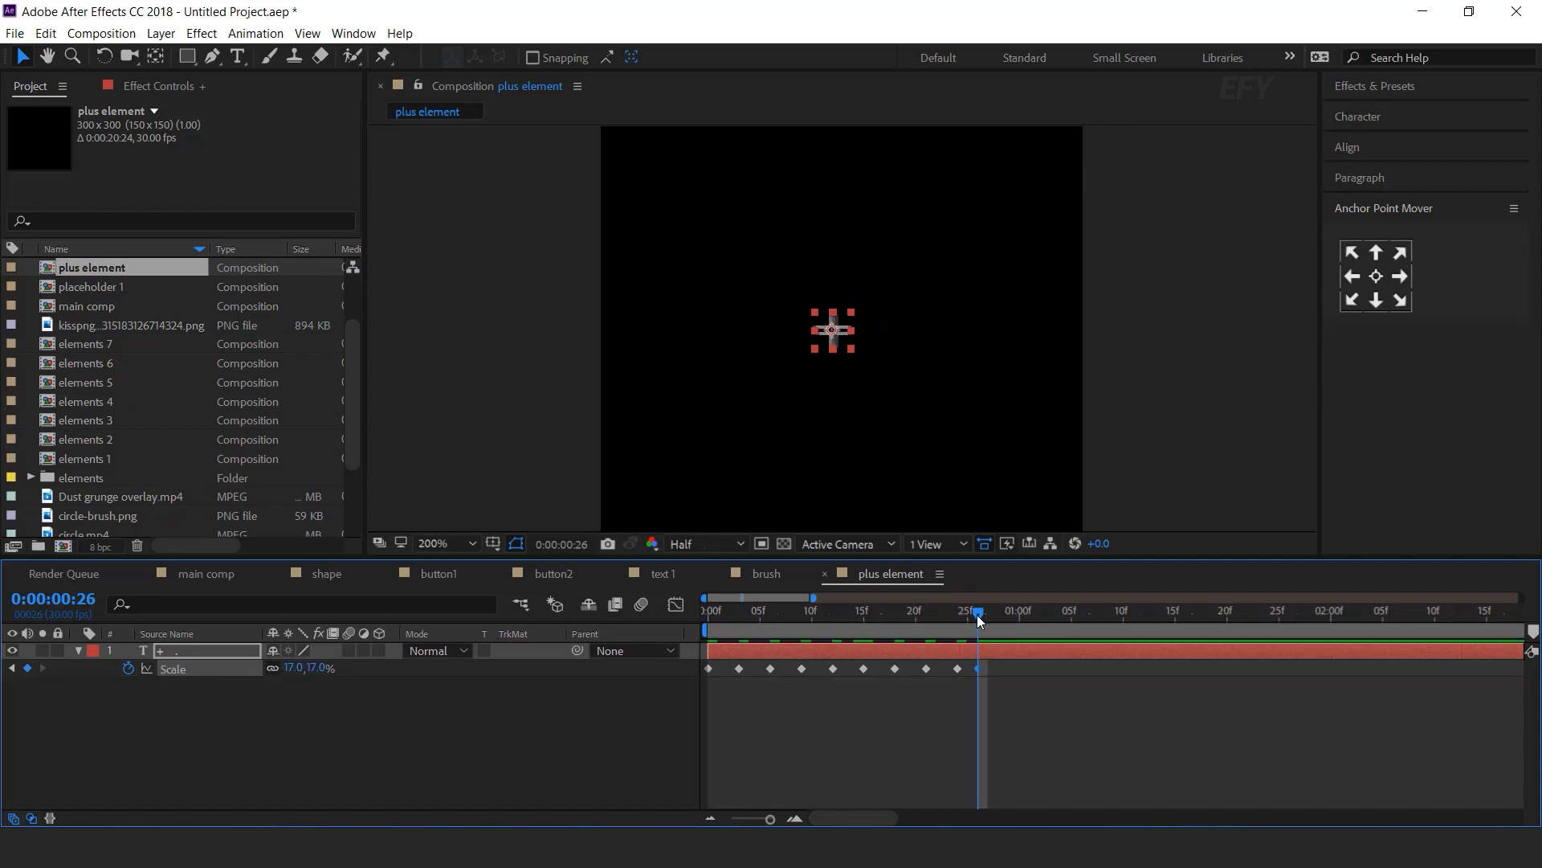
drag(976, 614, 999, 615)
key(Page_Down)
drag(281, 672, 343, 669)
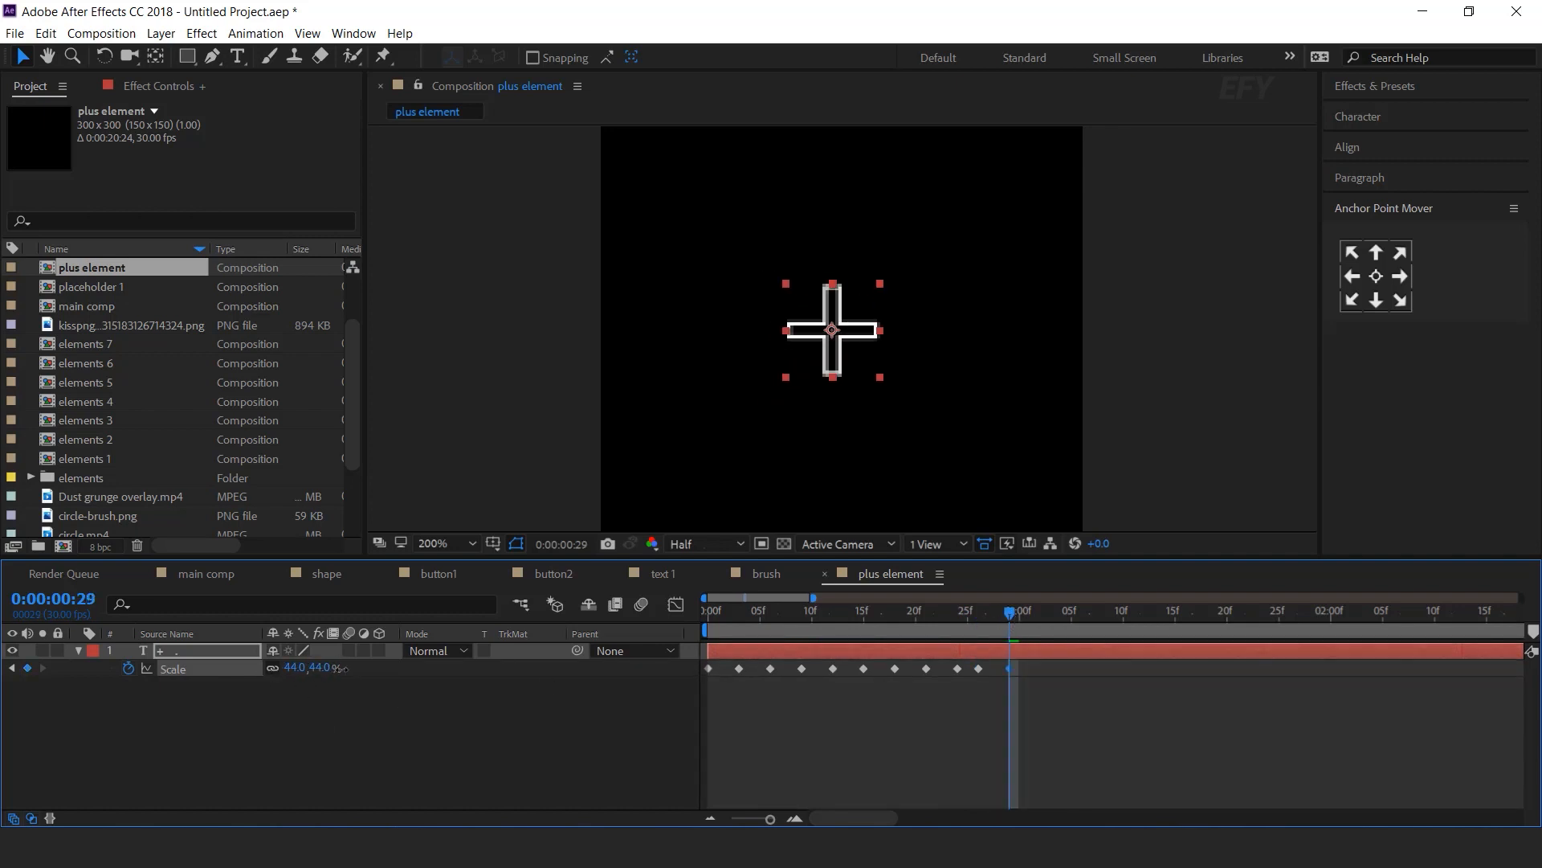
Trim the end of the plus layer to its last Scale keyframe at frame 29
click(561, 749)
click(1028, 654)
key(alt+bracketright)
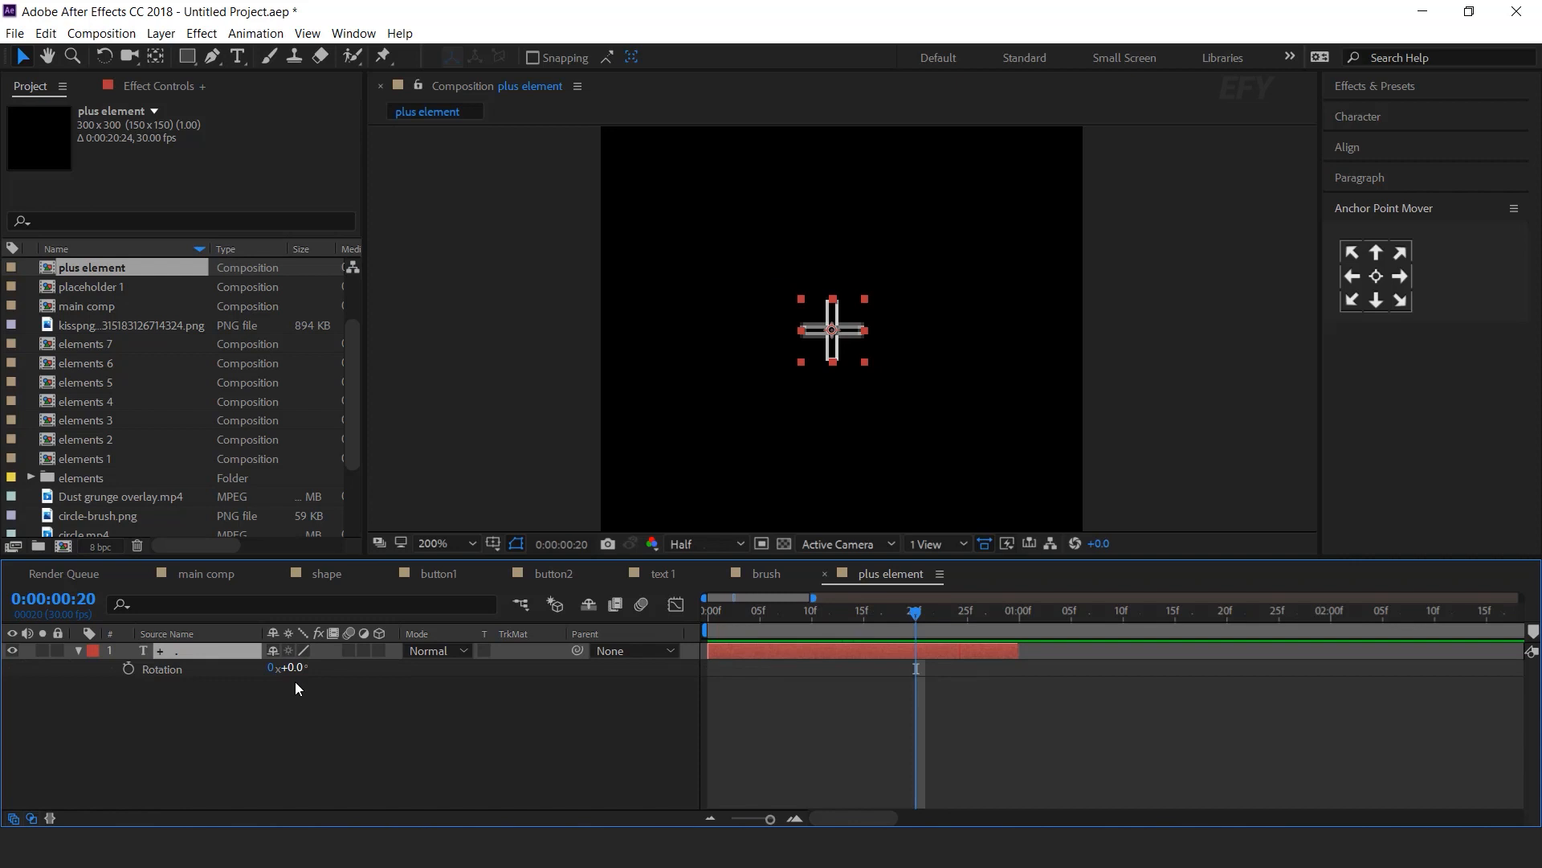
Set the plus layer's Rotation to 45°
drag(294, 670, 329, 670)
click(297, 668)
text(45)
key(Return)
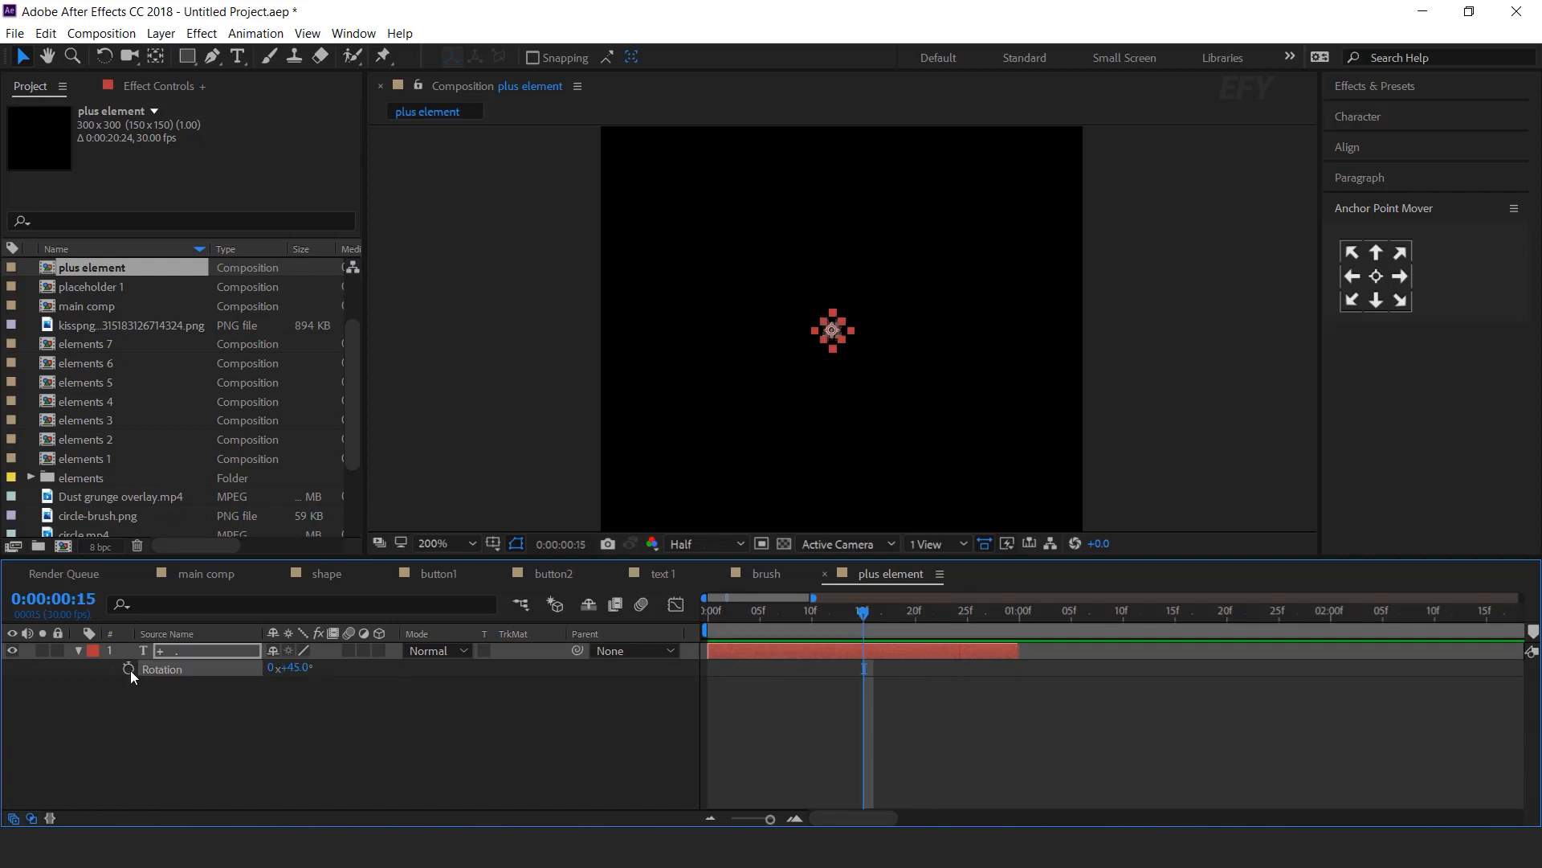
Drive the plus layer's Rotation with the expression time*100 and scrub through the spin
alt+click(129, 669)
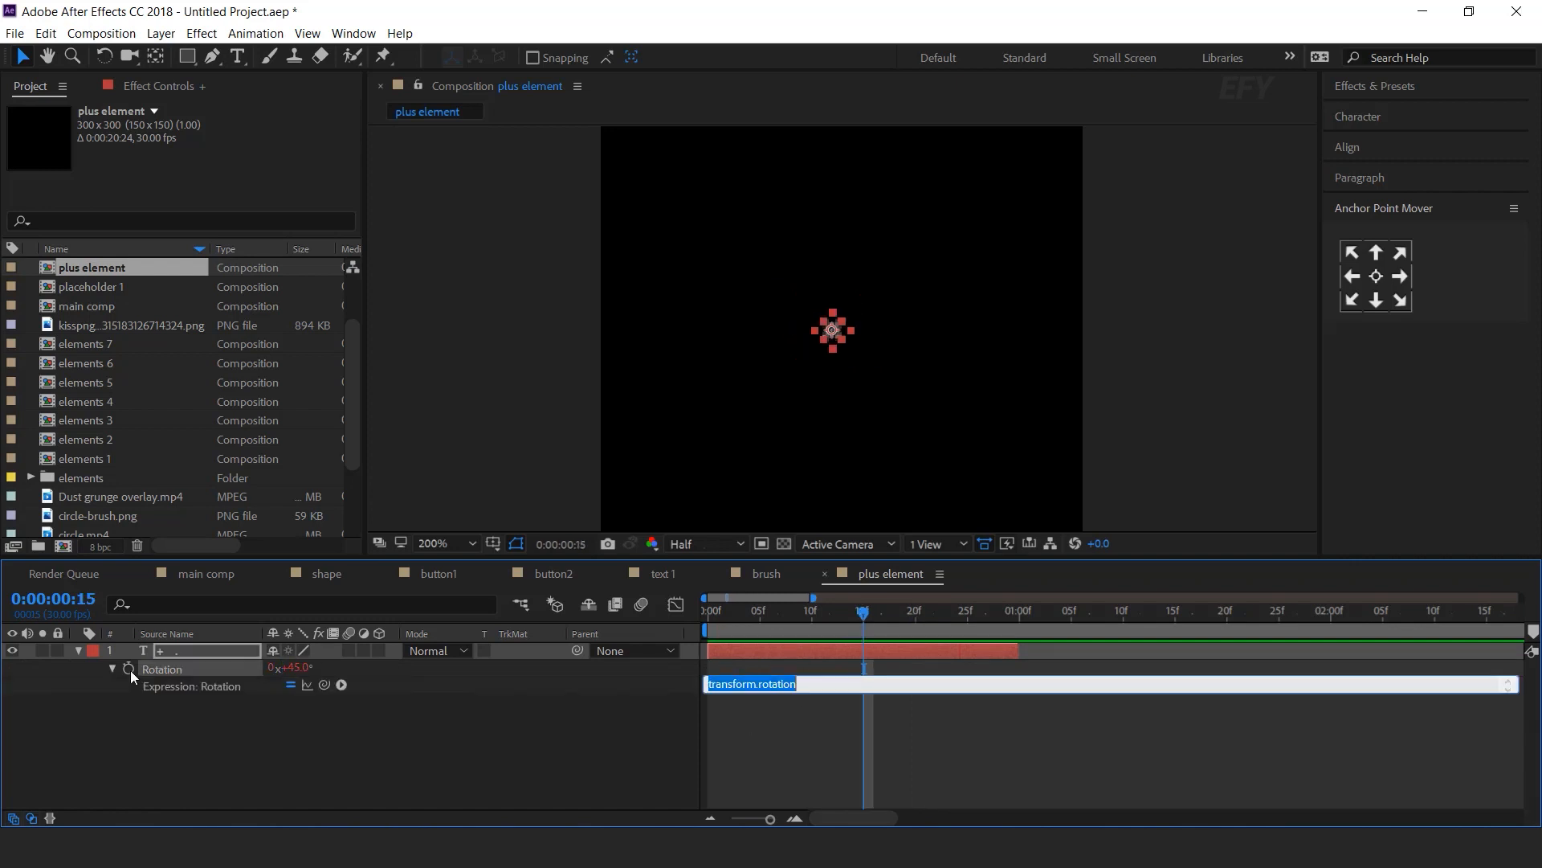
text(tim)
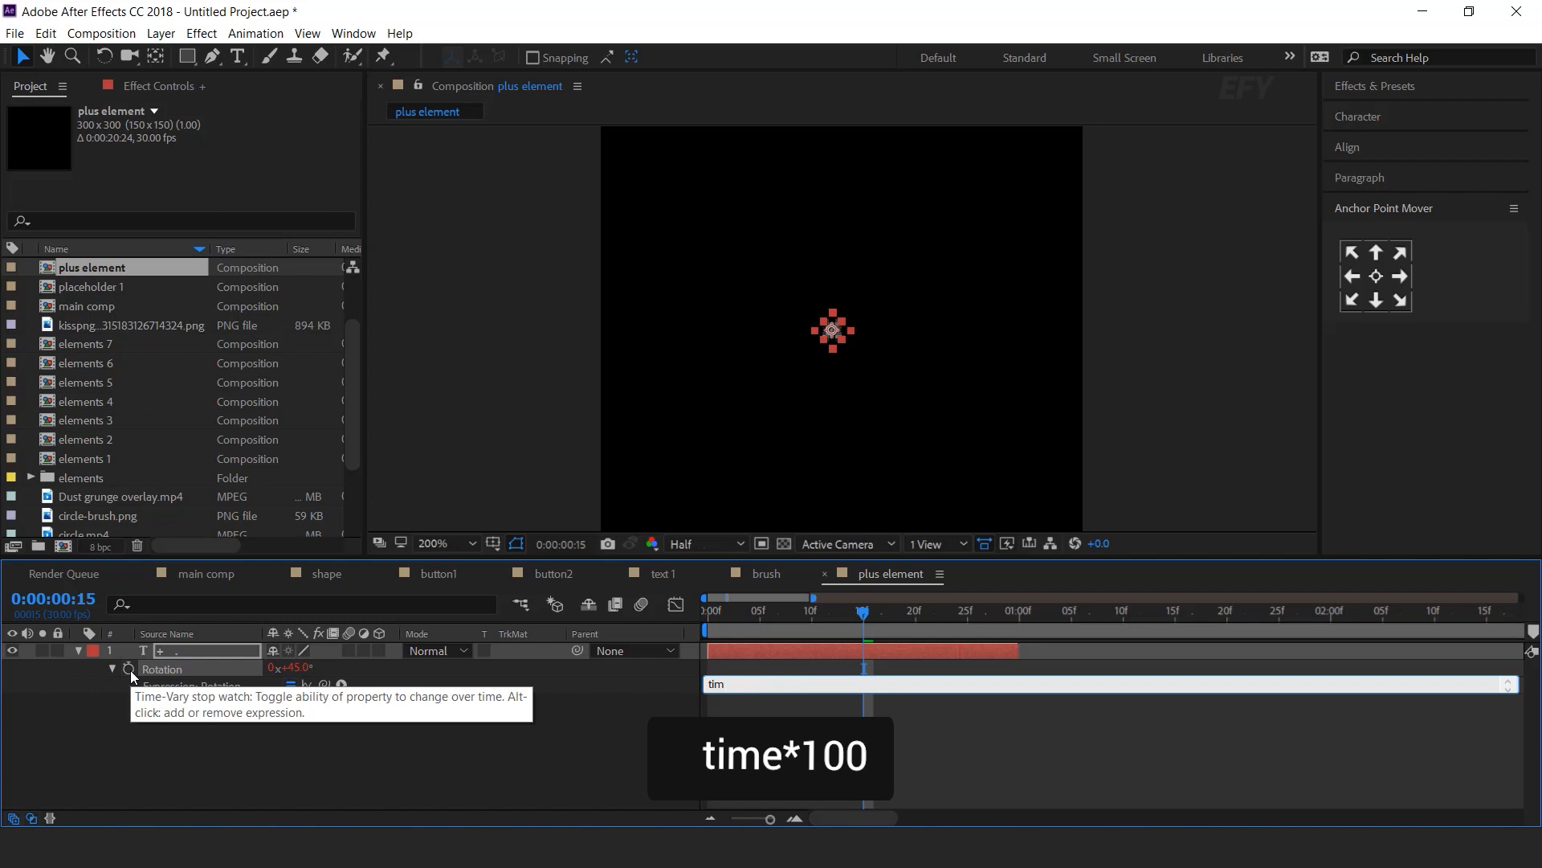
text(e*100)
key(KP_Enter)
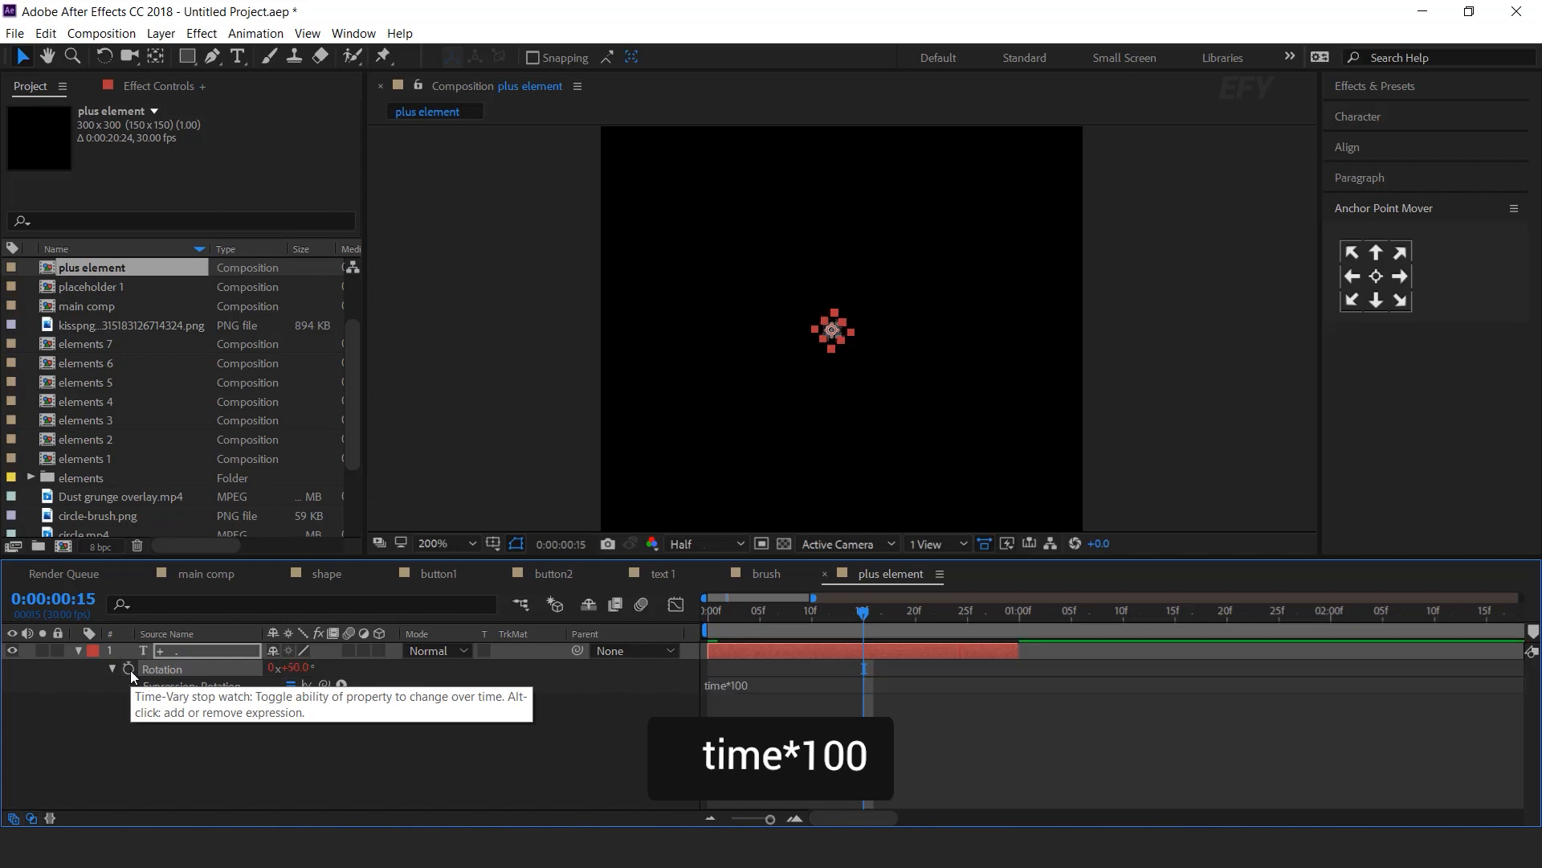
drag(728, 612, 836, 616)
Duplicate the trimmed plus layer seven times and stagger the copies end to end up to about 8 seconds
key(minus)
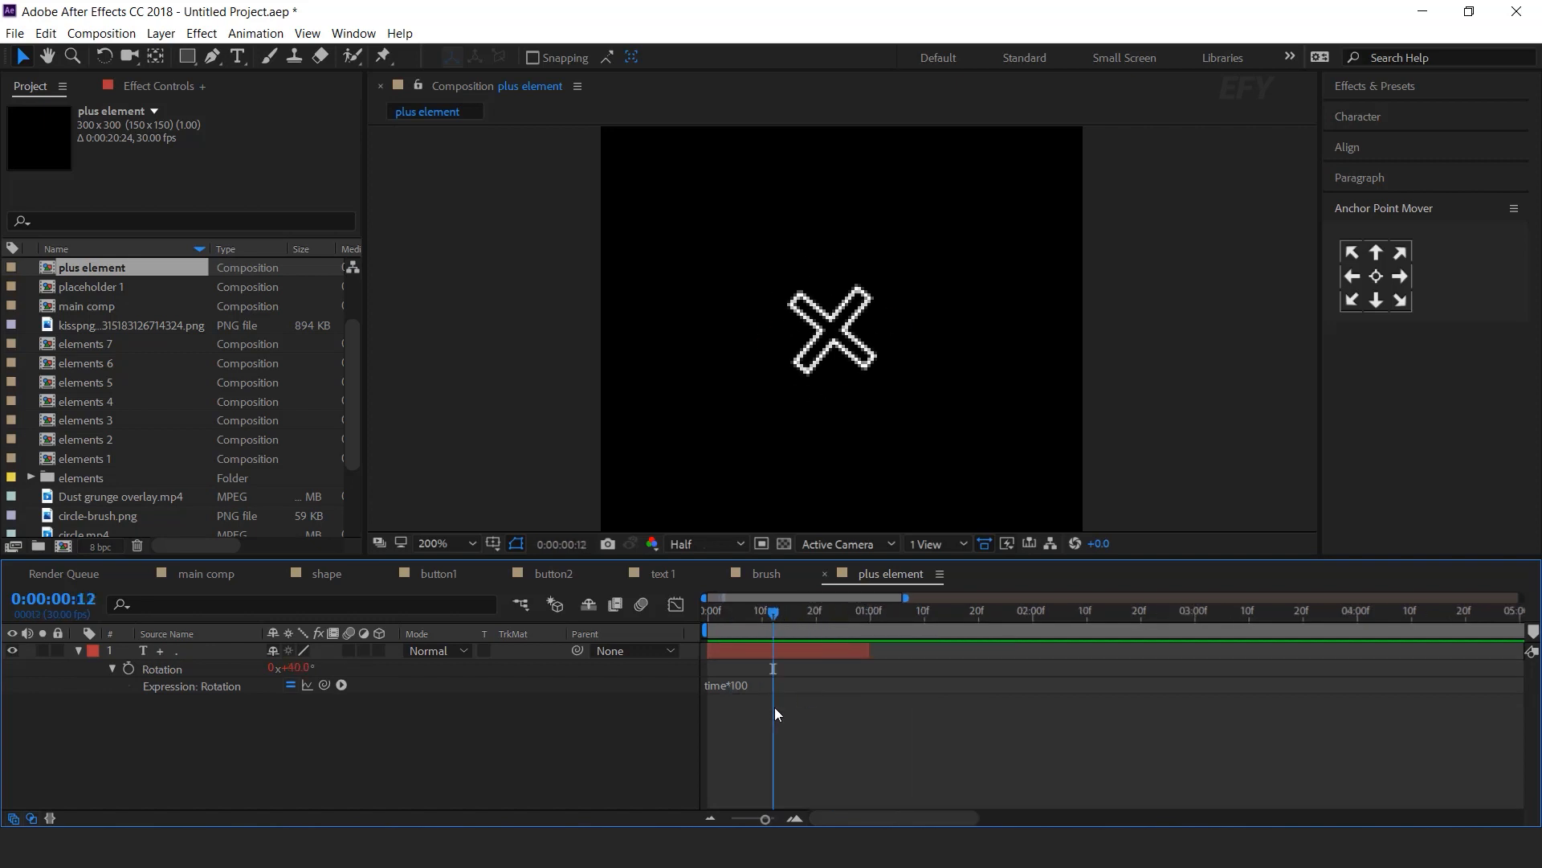
click(758, 652)
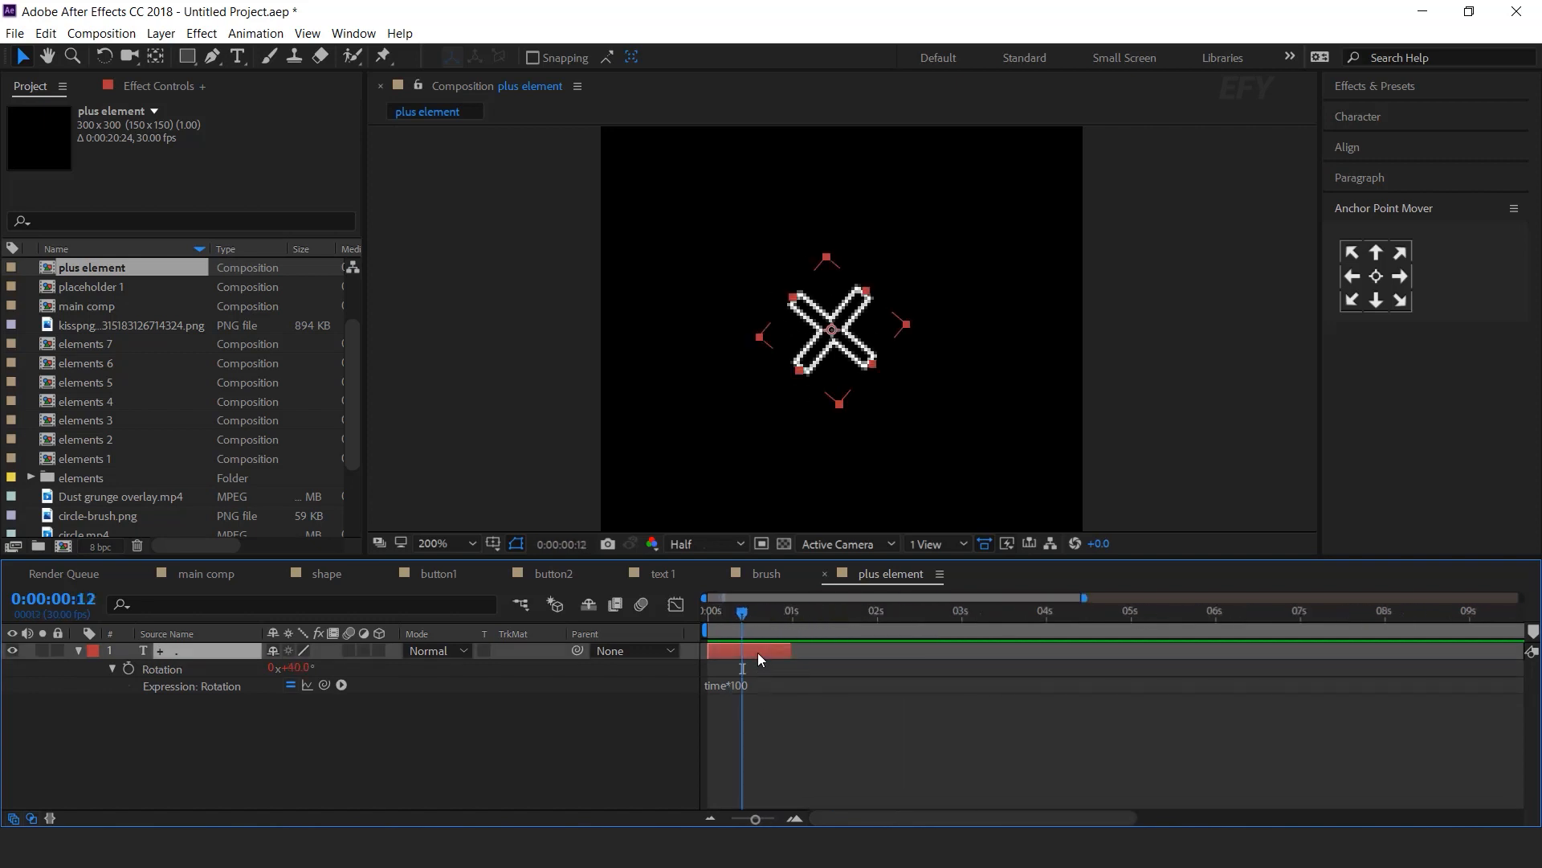
key(ctrl+d)
drag(765, 652, 1322, 649)
key(ctrl+d)
key(ctrl+d)
key(ctrl+d)
key(ctrl+d)
key(ctrl+d)
key(ctrl+d)
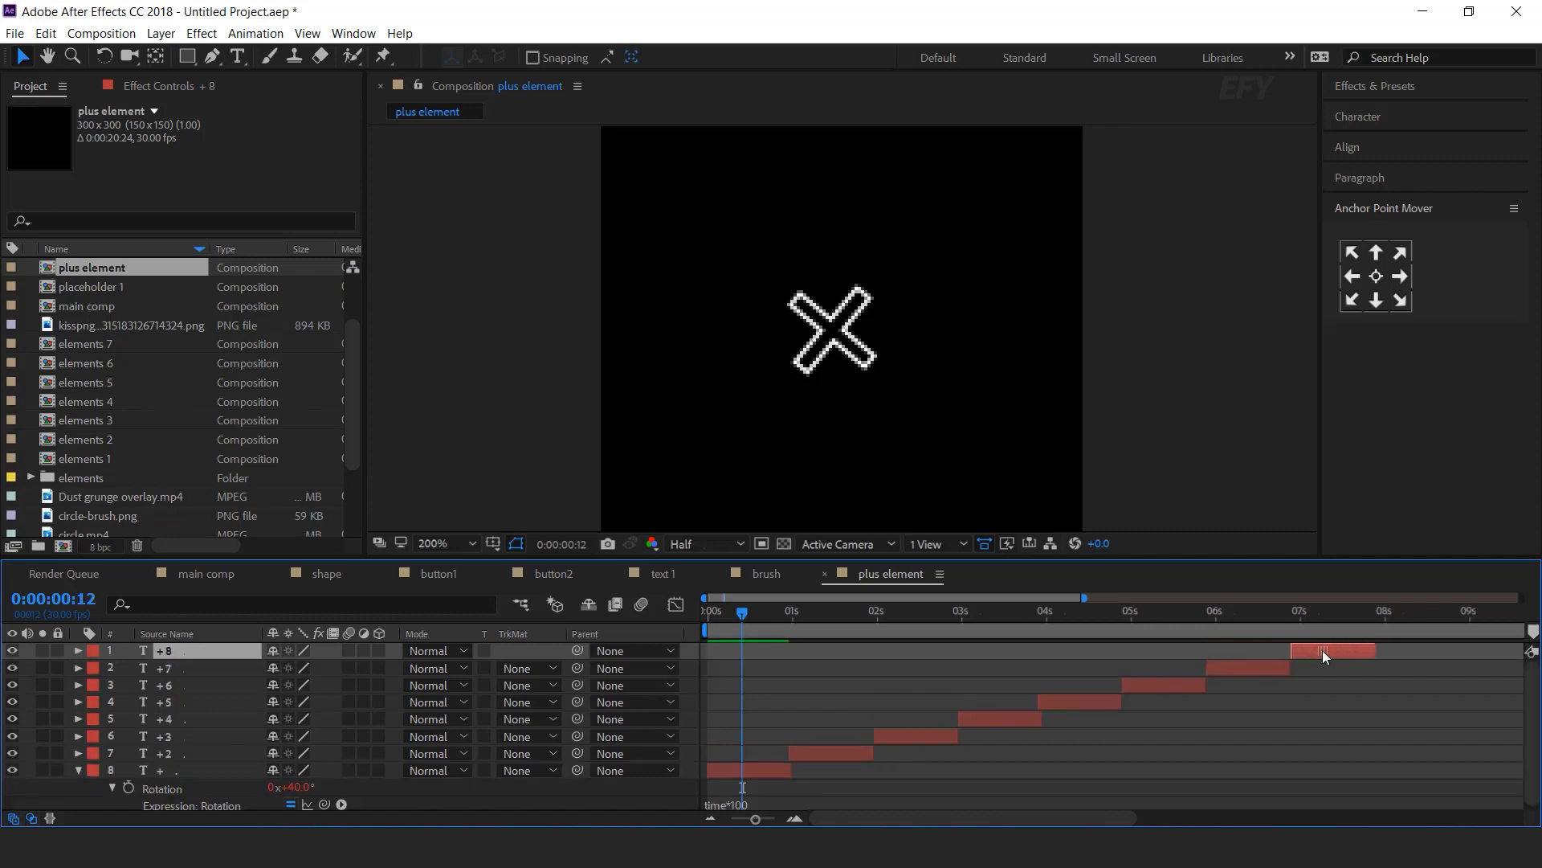
key(minus)
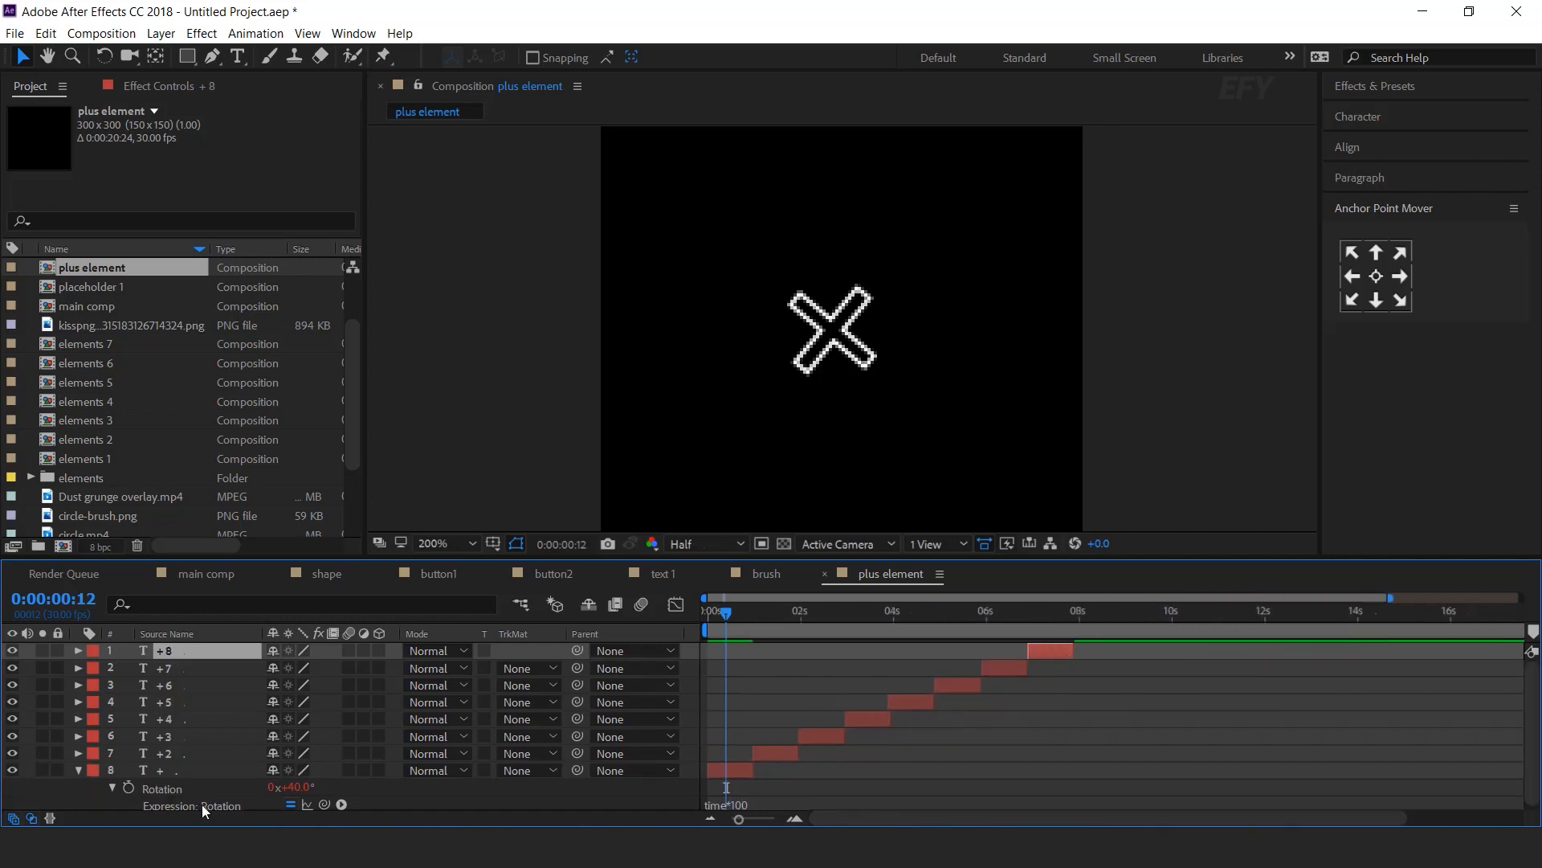
click(77, 769)
click(224, 787)
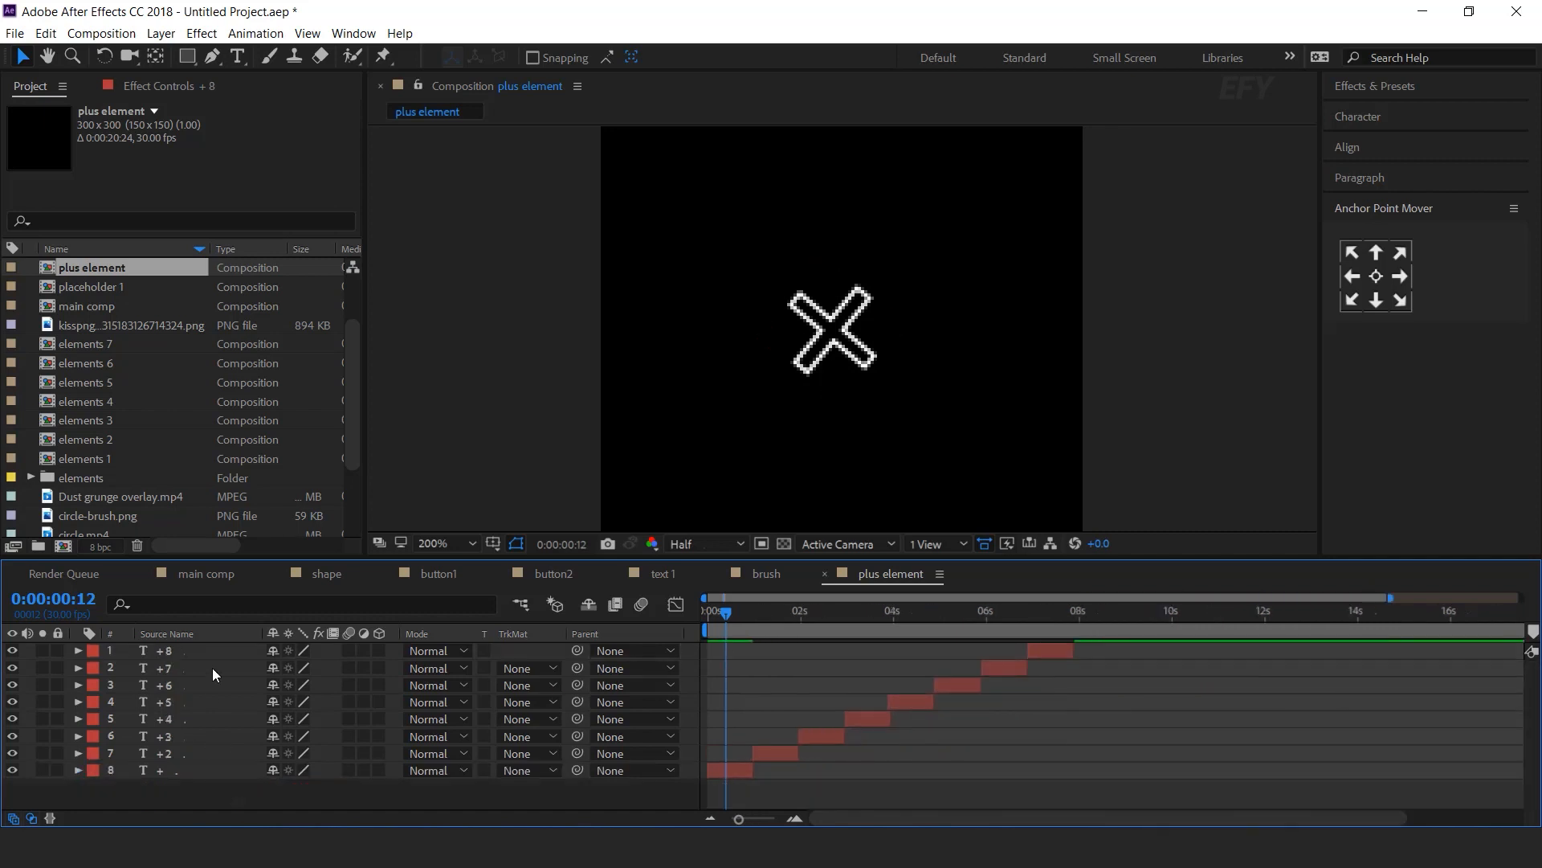
Add the plus element composition on top of main comp, scale it to 180% and place it above the SUPER text
click(206, 574)
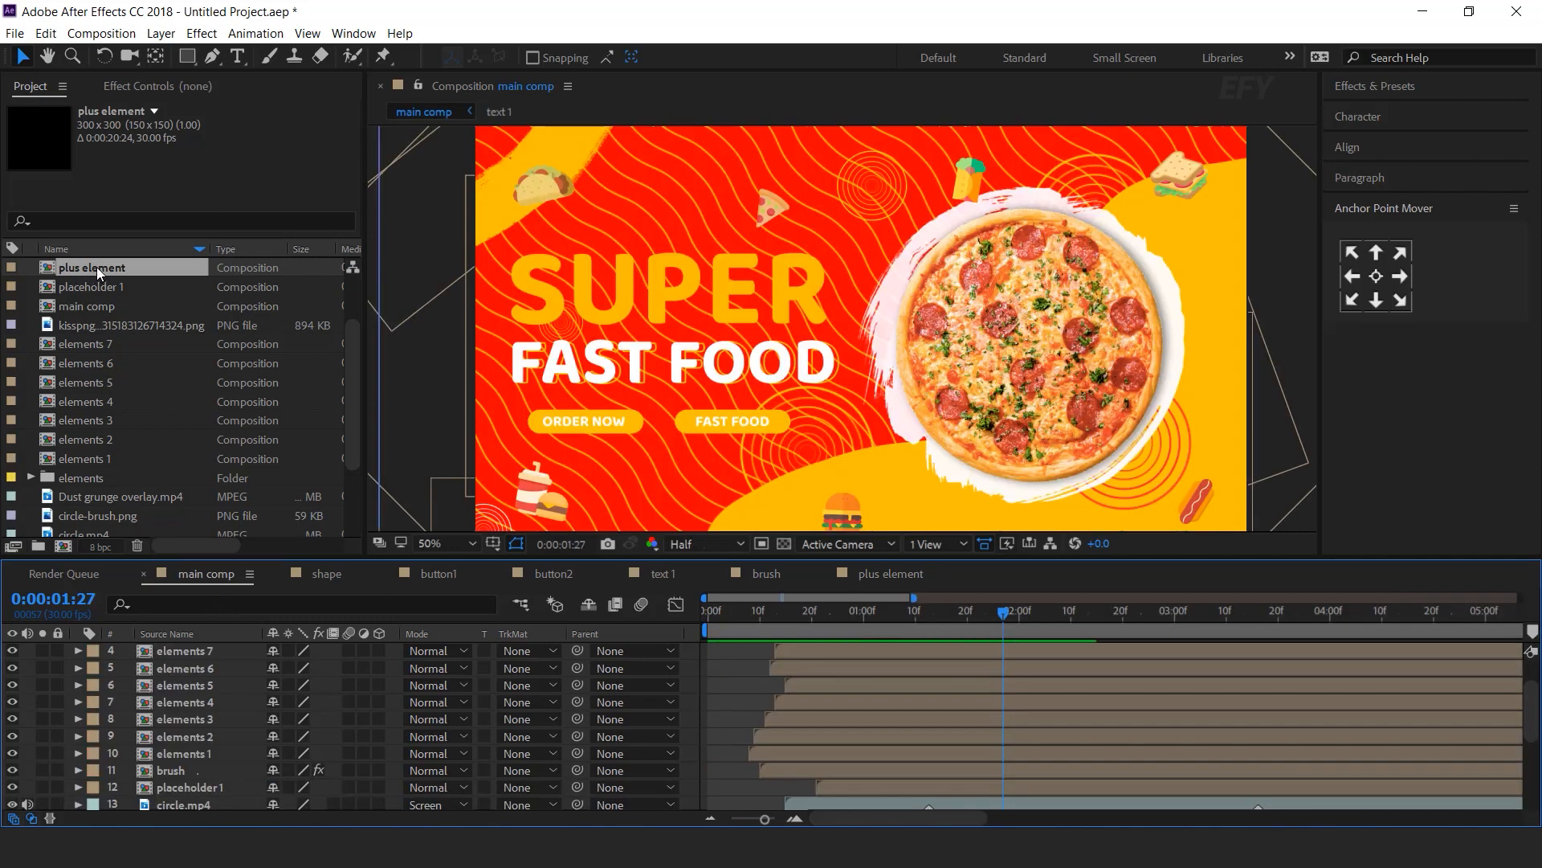
drag(98, 267, 214, 645)
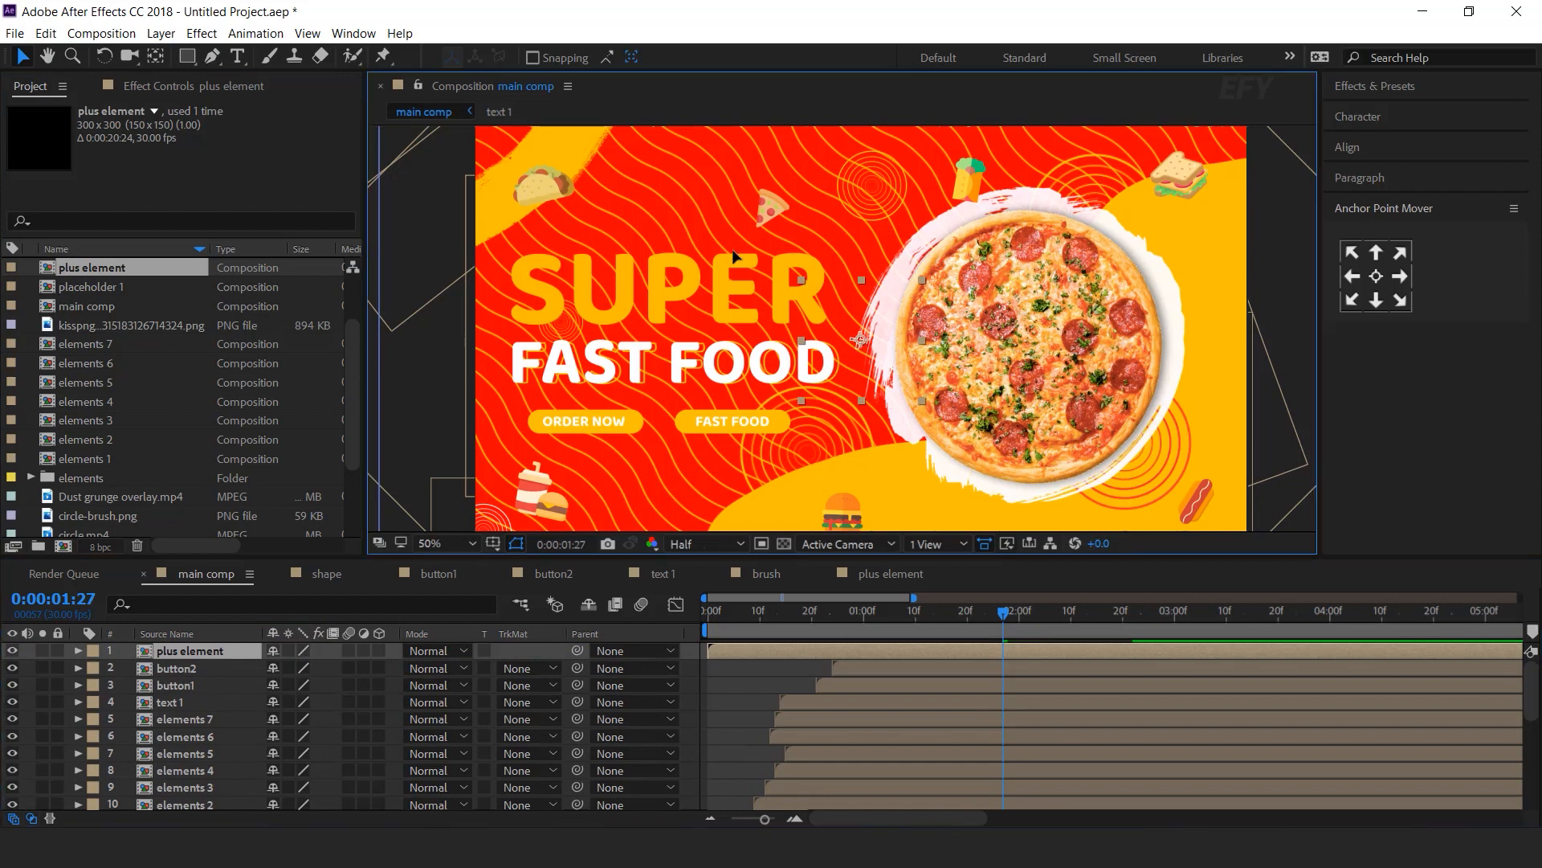
key(s)
drag(378, 669, 410, 670)
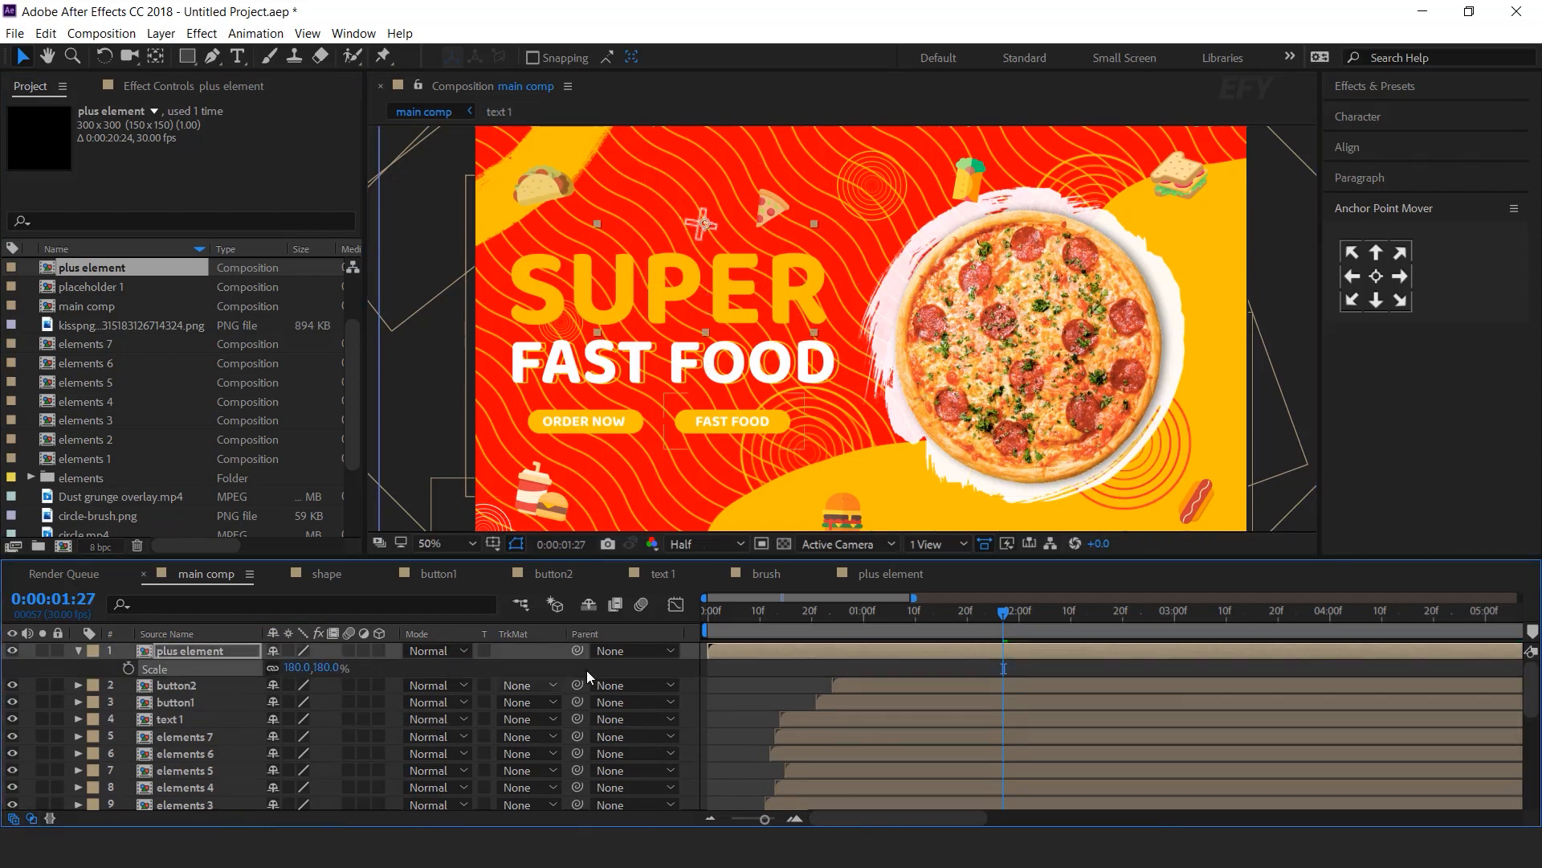
click(697, 652)
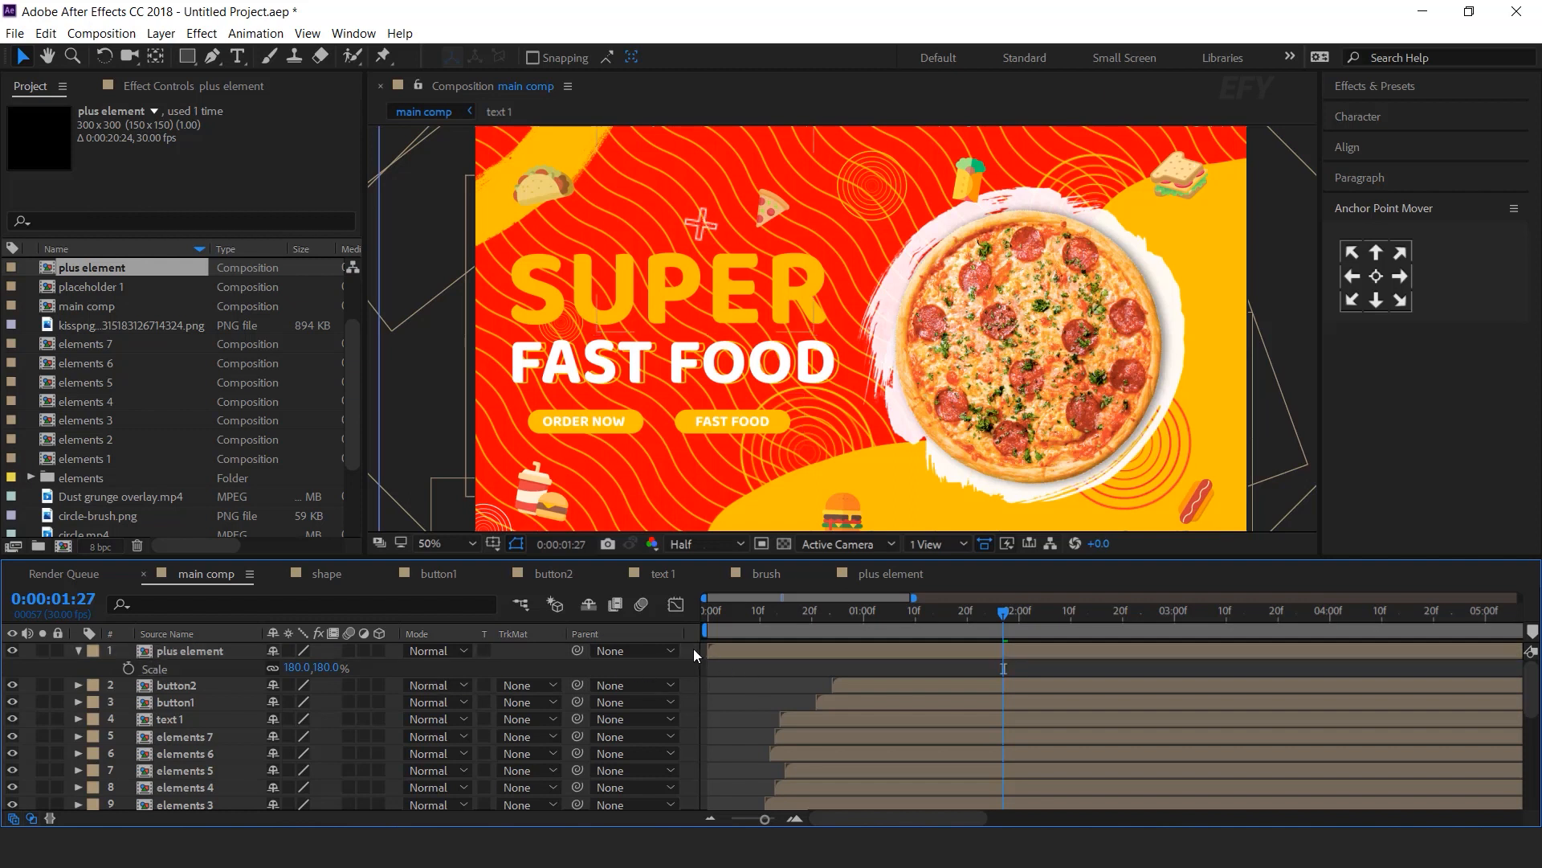
click(78, 651)
Duplicate the plus element, placing one copy just left of the burger and the other between the taco and the pizza slice
click(181, 650)
key(ctrl+d)
drag(703, 222, 681, 179)
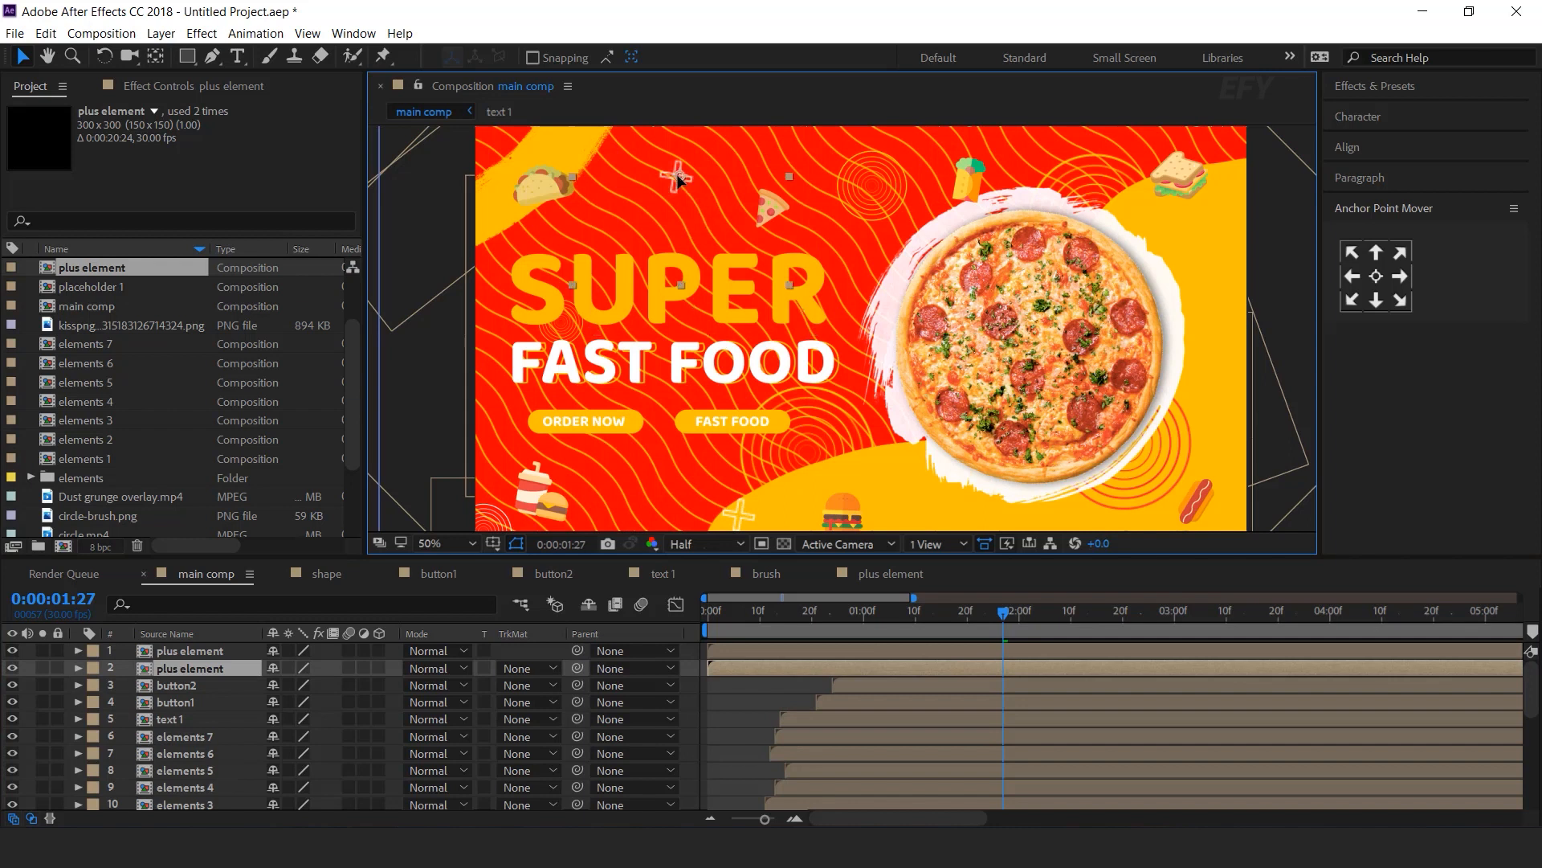
Duplicate the plus element again and place the copy on the yellow area below the sandwich, beside the pizza
key(comma)
click(189, 658)
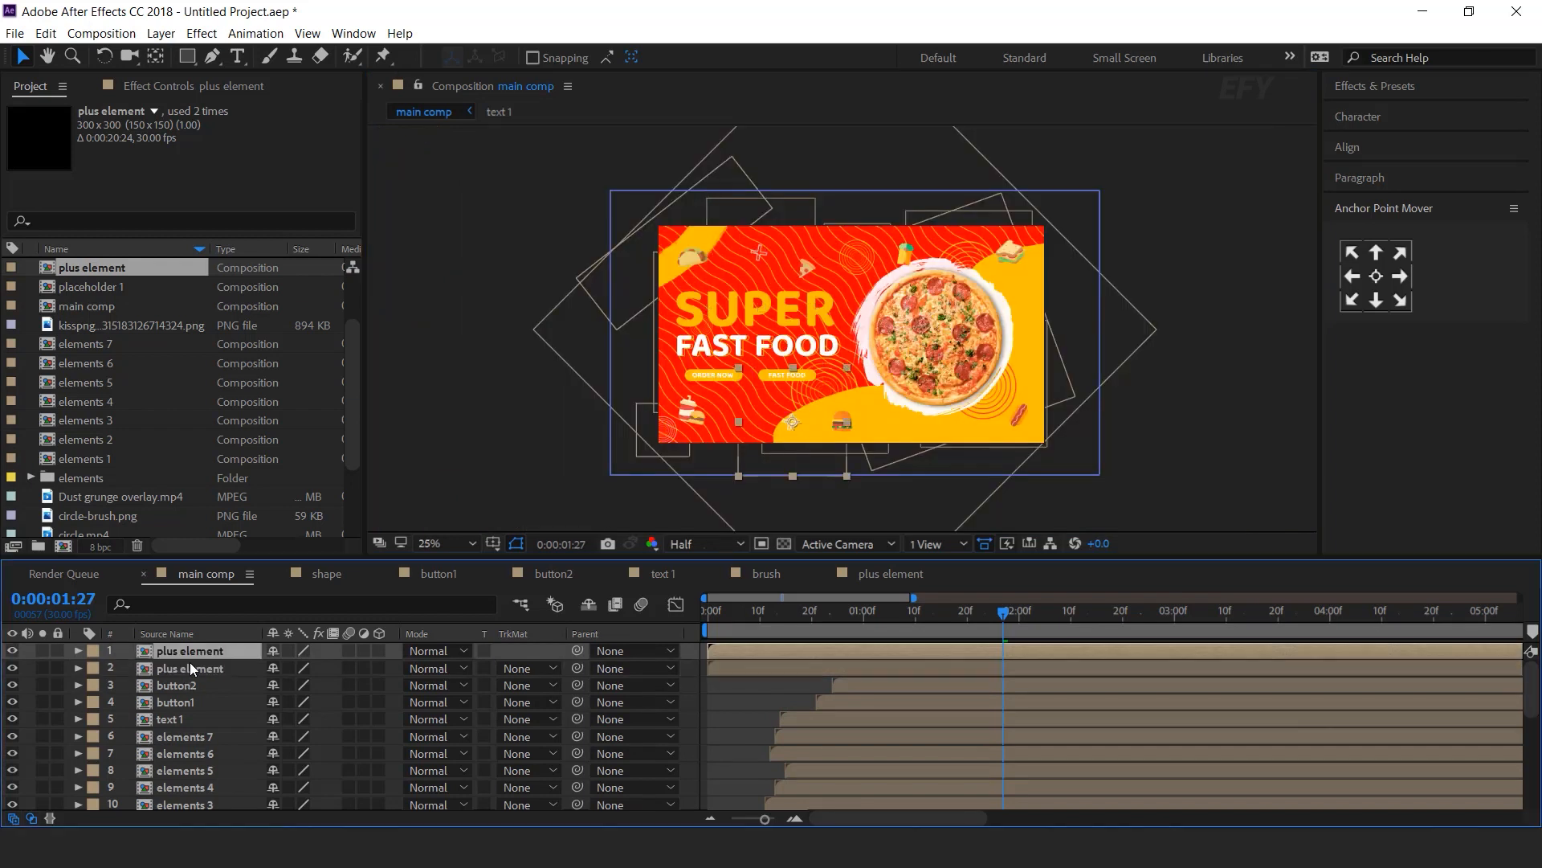
key(ctrl+d)
drag(793, 422, 1016, 293)
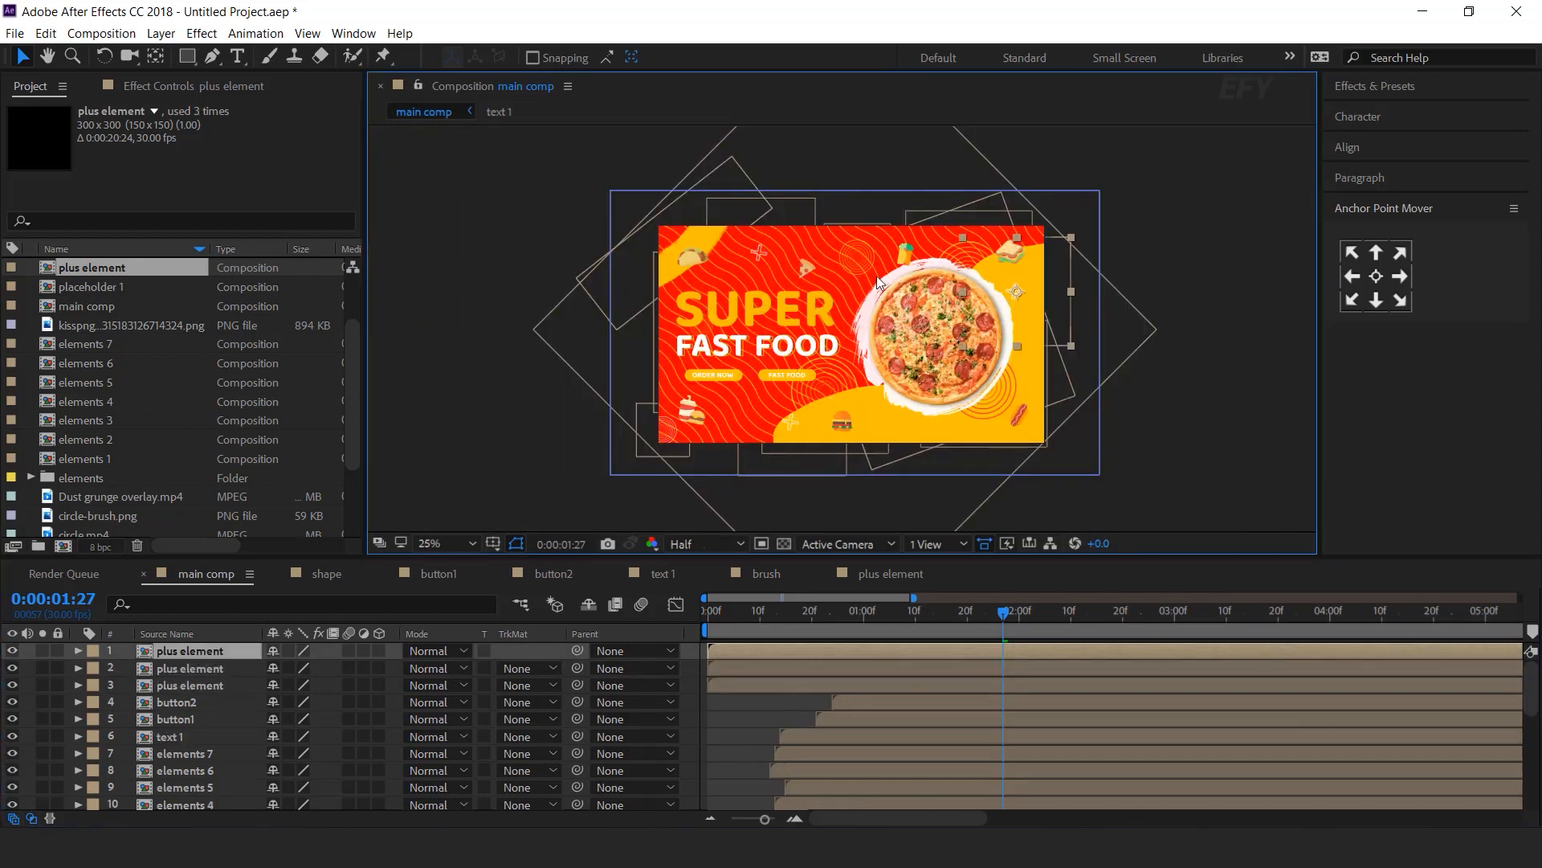
Move the plus element left of the burger further left, toward the bottom-corner food item, and shift the one above SUPER to the right
click(758, 253)
drag(758, 250, 761, 247)
drag(788, 425, 745, 429)
drag(764, 254, 789, 252)
Delay the three plus element layers so they start staggered at about frames 19 to 22, and preview the timing
drag(776, 667, 989, 687)
drag(833, 646, 946, 648)
drag(781, 614, 662, 650)
key(space)
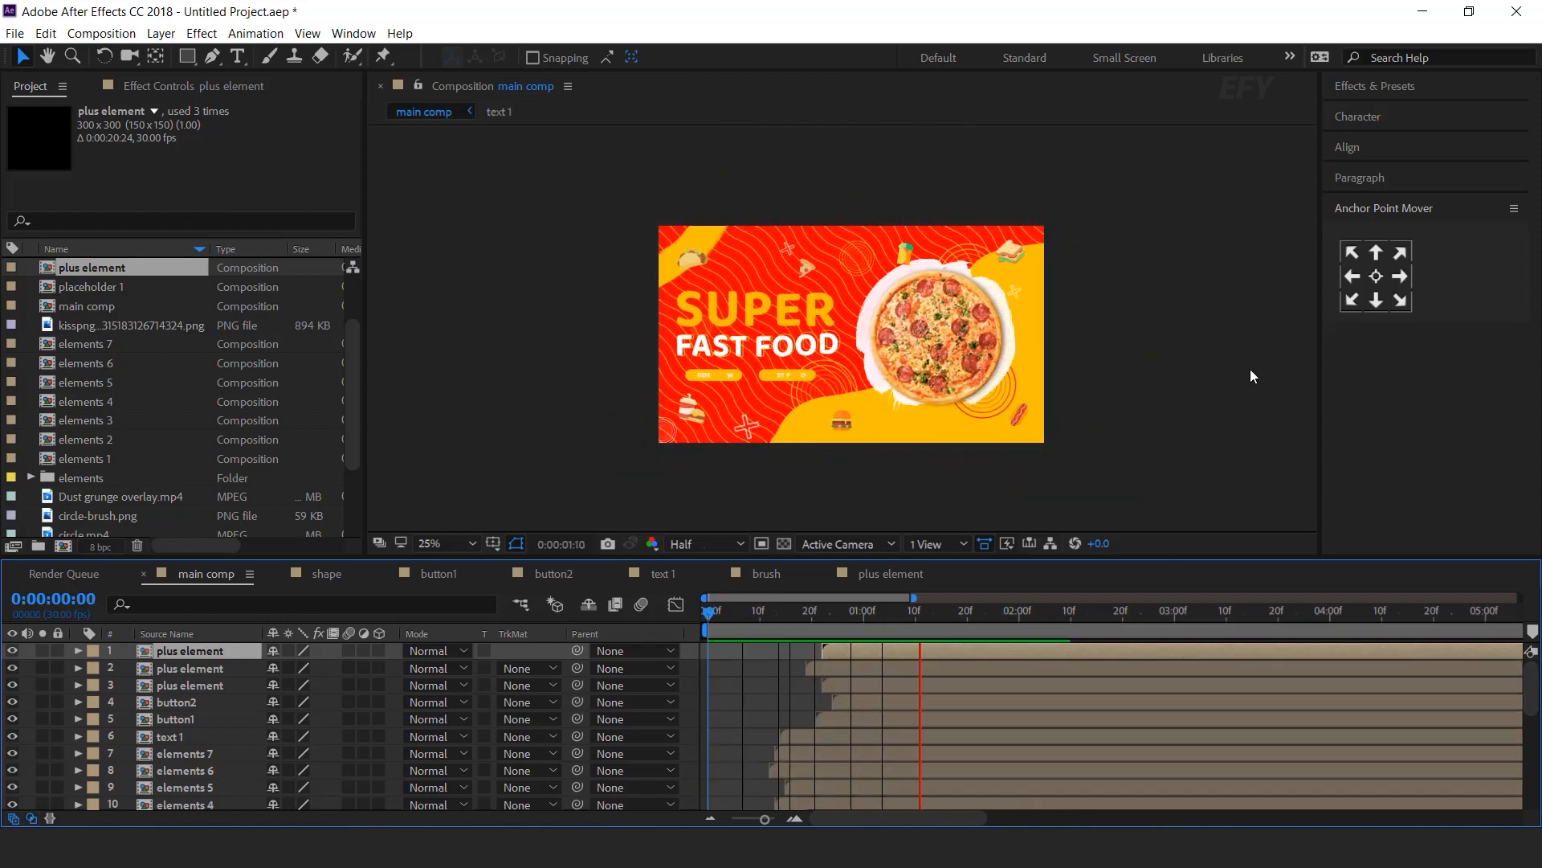
drag(1006, 614, 1045, 615)
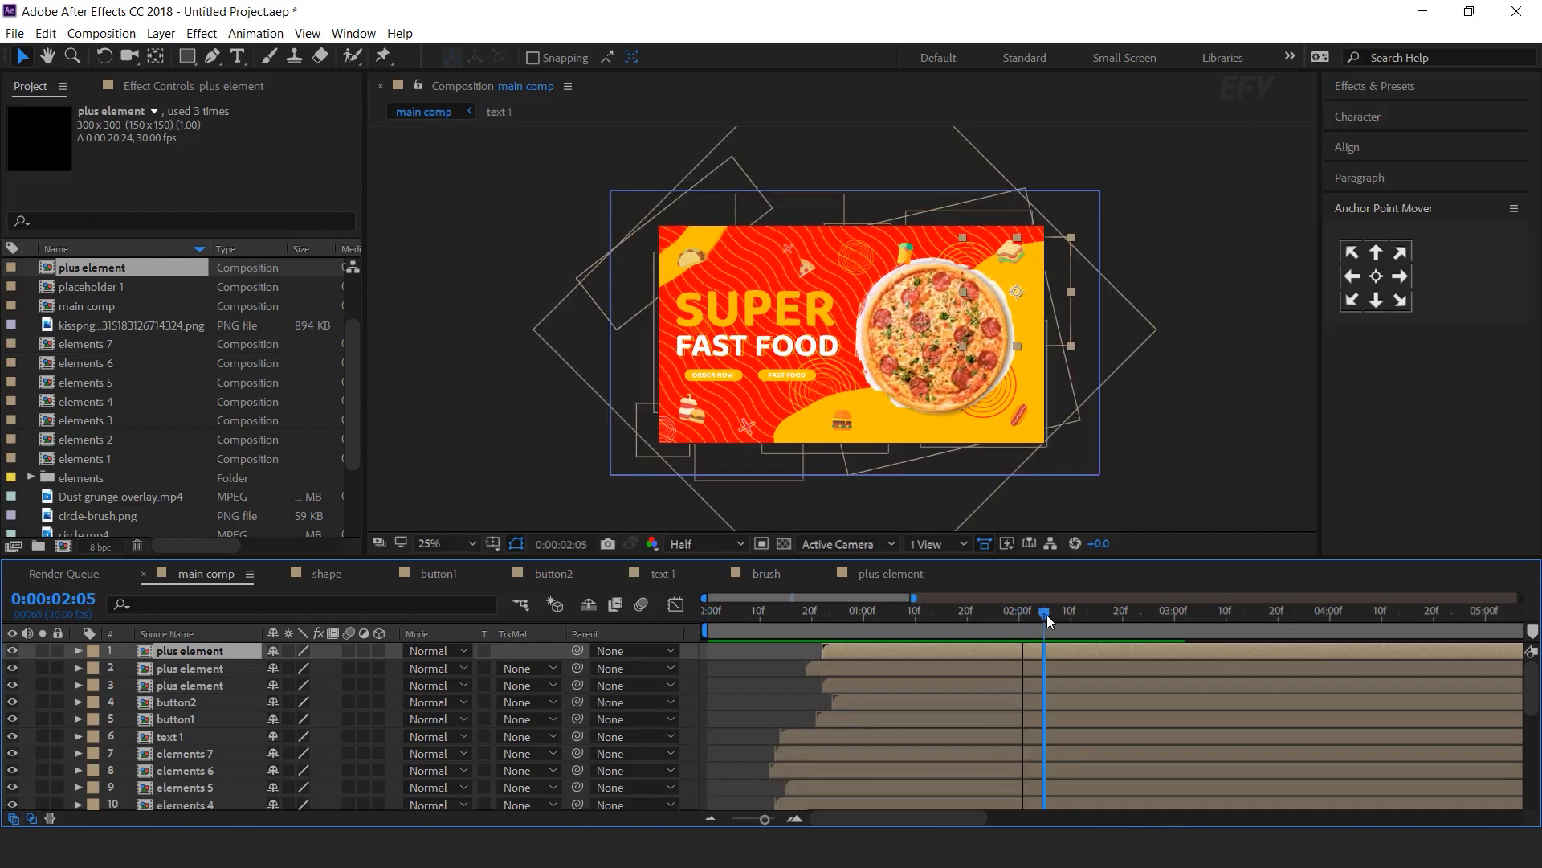
Move the plus element above SUPER back to the left and scale it to 100%
click(764, 257)
key(shift+Page_Up)
key(s)
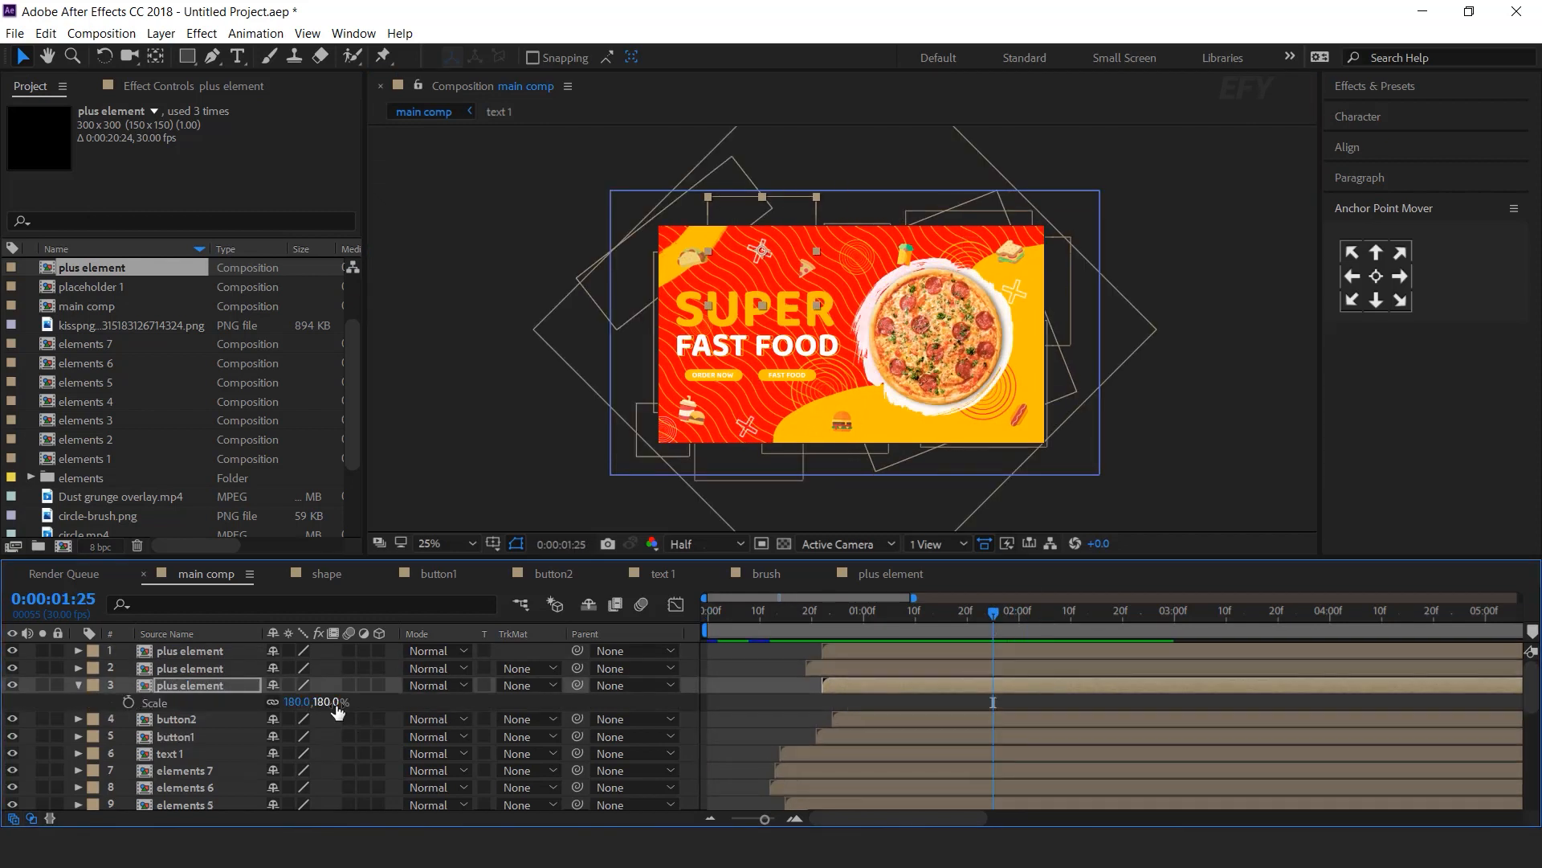
click(800, 611)
key(space)
key(space)
Scale the second plus element layer to 90% and the first to 95%, collapse their properties and preview main comp
click(201, 668)
key(s)
mouse_move(305, 684)
mouse_down()
mouse_move(225, 684)
mouse_move(289, 667)
mouse_up()
click(230, 653)
key(s)
key(Home)
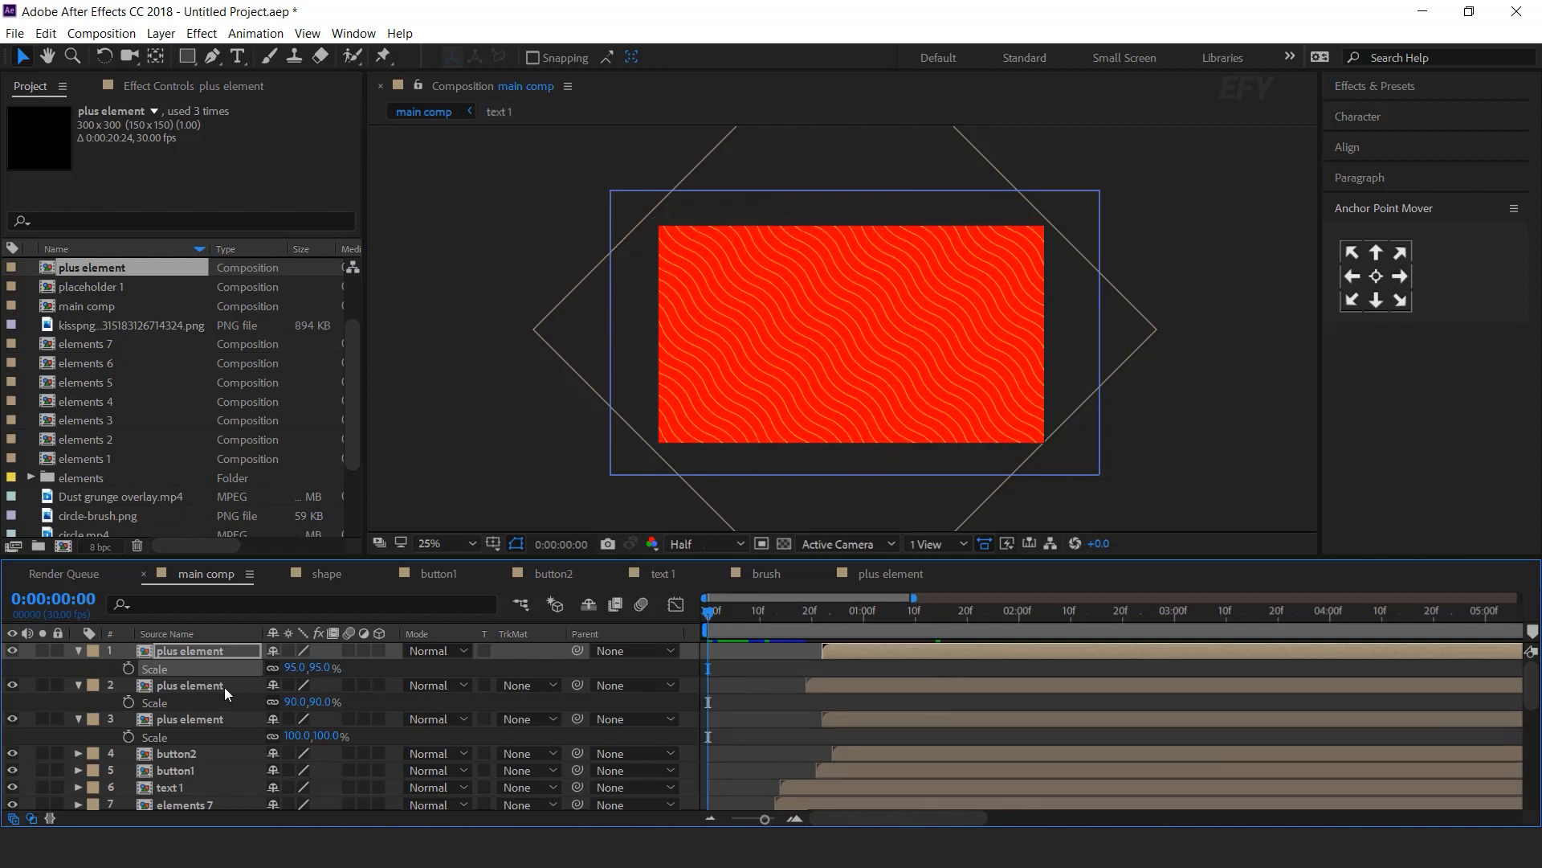
ctrl+click(224, 686)
ctrl+click(220, 719)
key(s)
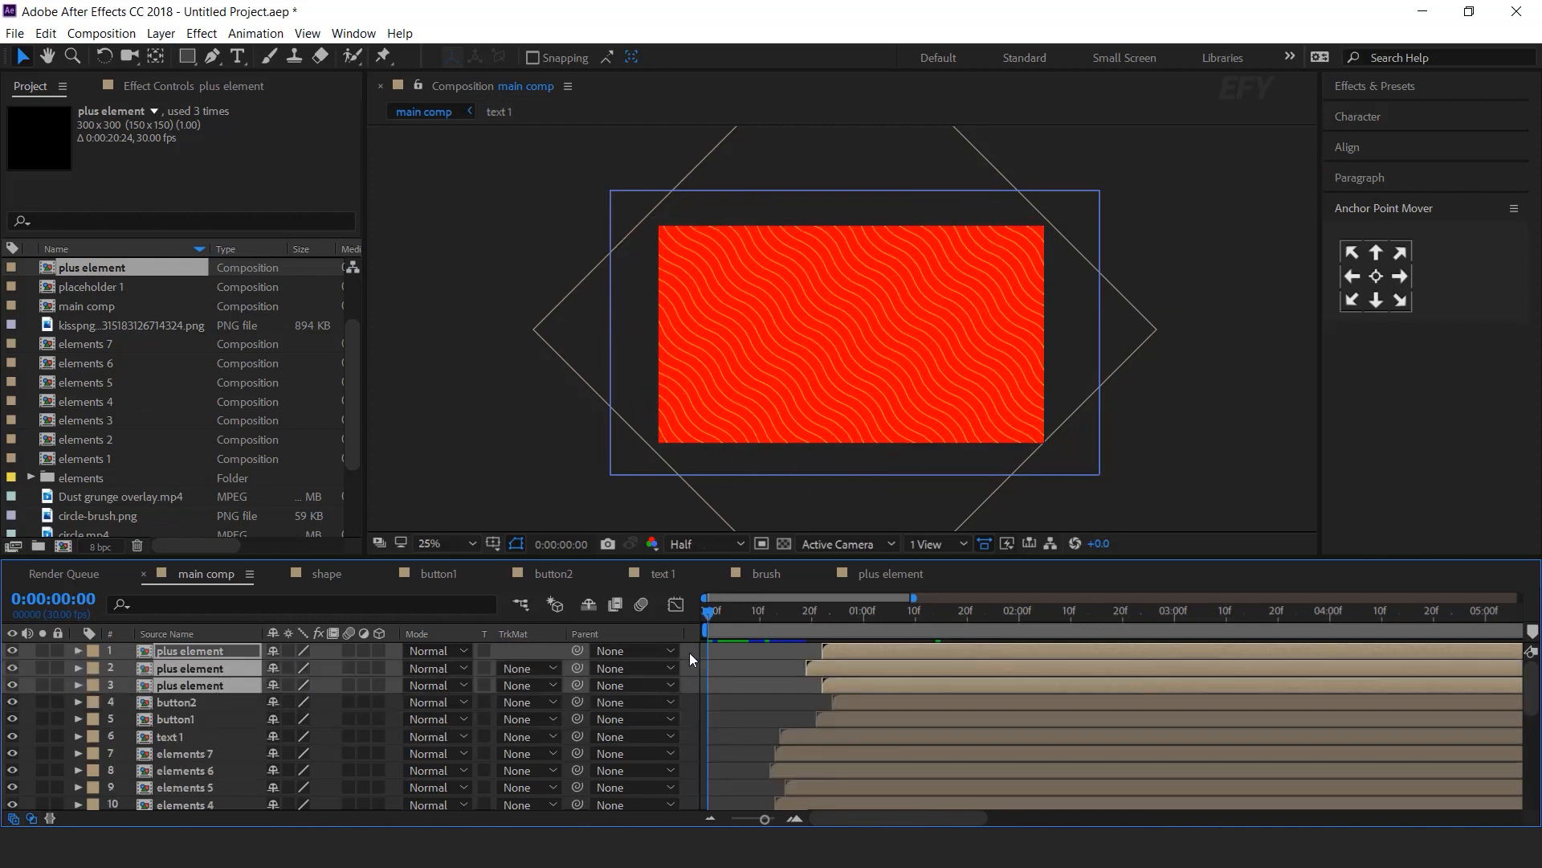
click(689, 652)
key(space)
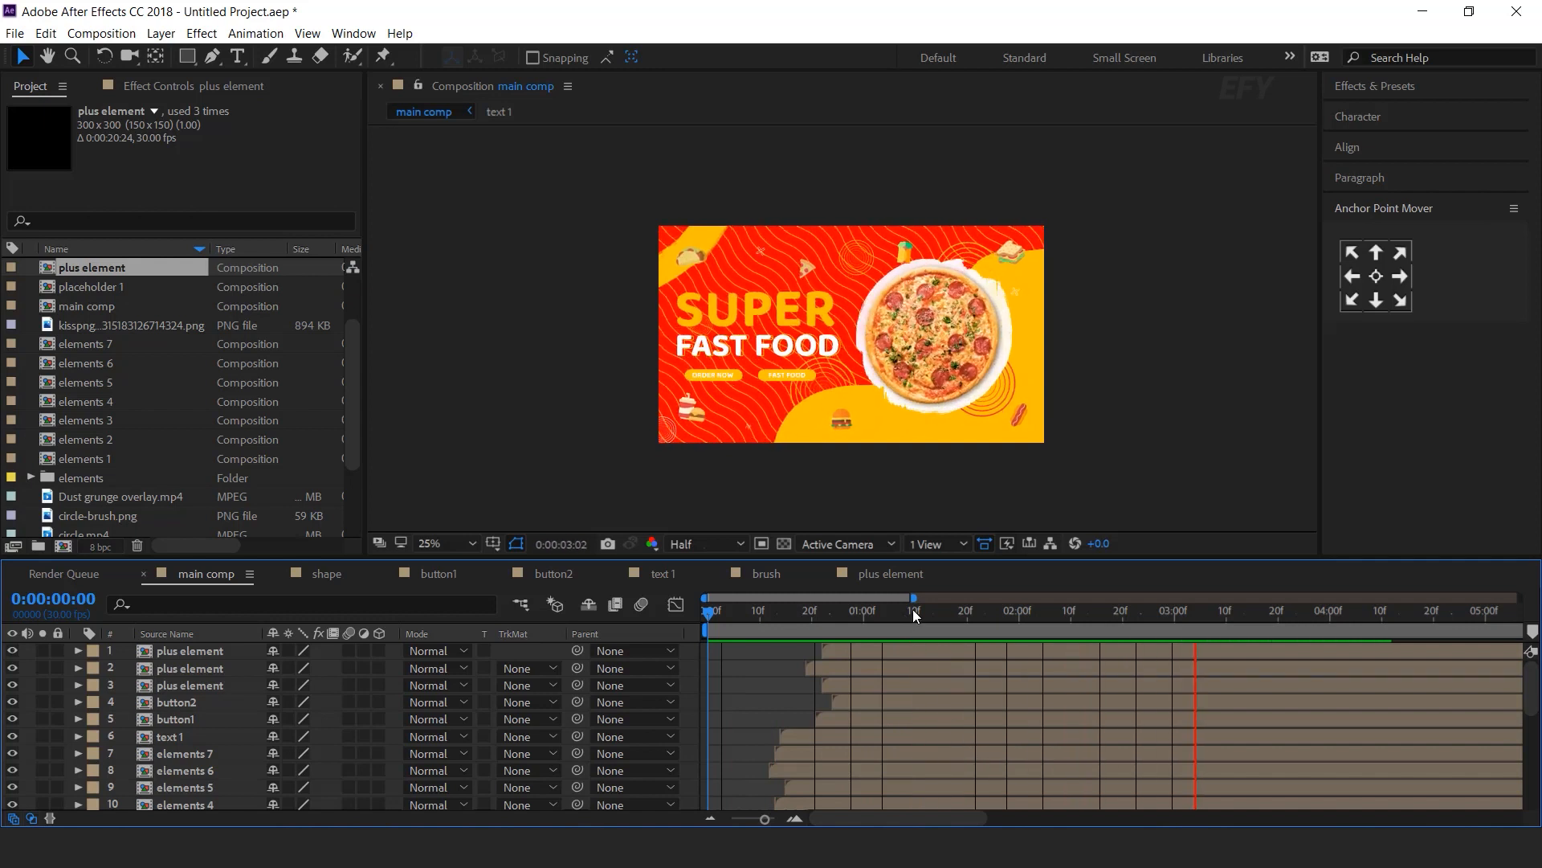
drag(1012, 610, 1087, 610)
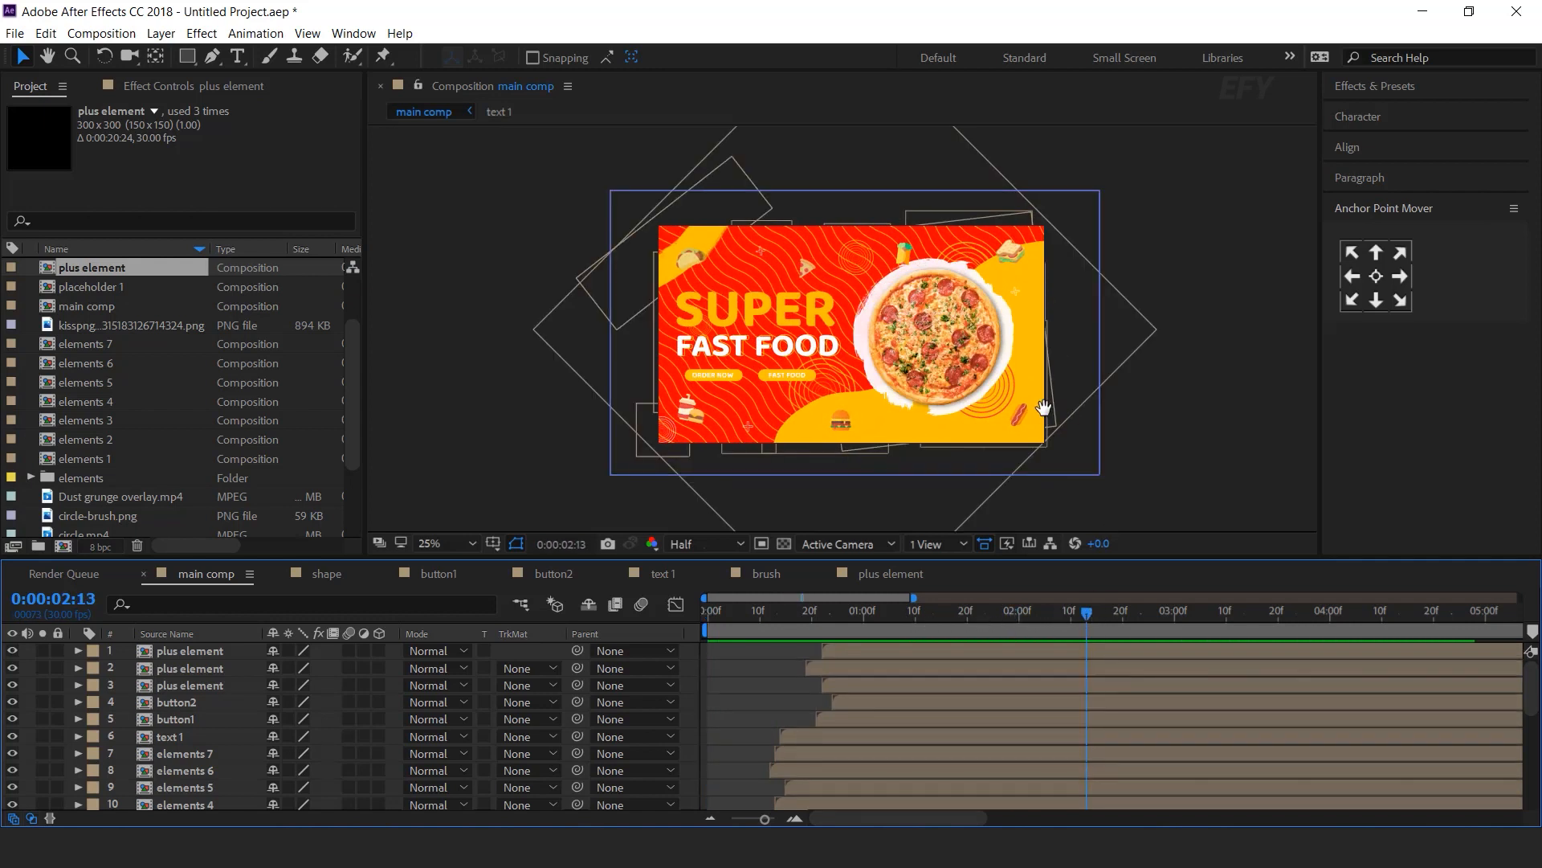
drag(1044, 408, 1003, 408)
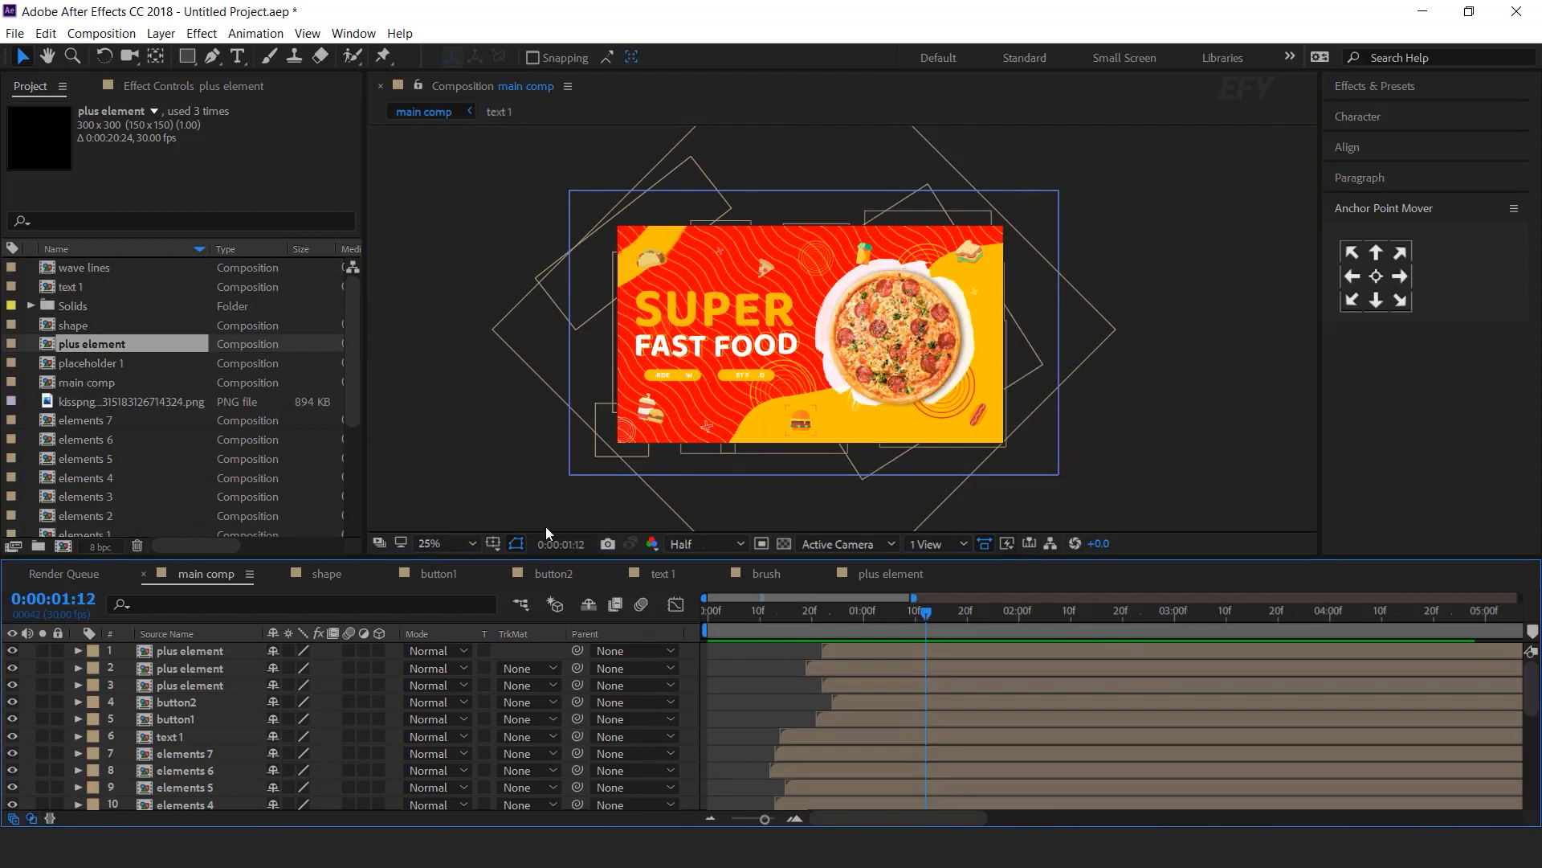
Create a 400 x 400 px composition named price 1
scroll(144, 514, down, 5)
click(86, 529)
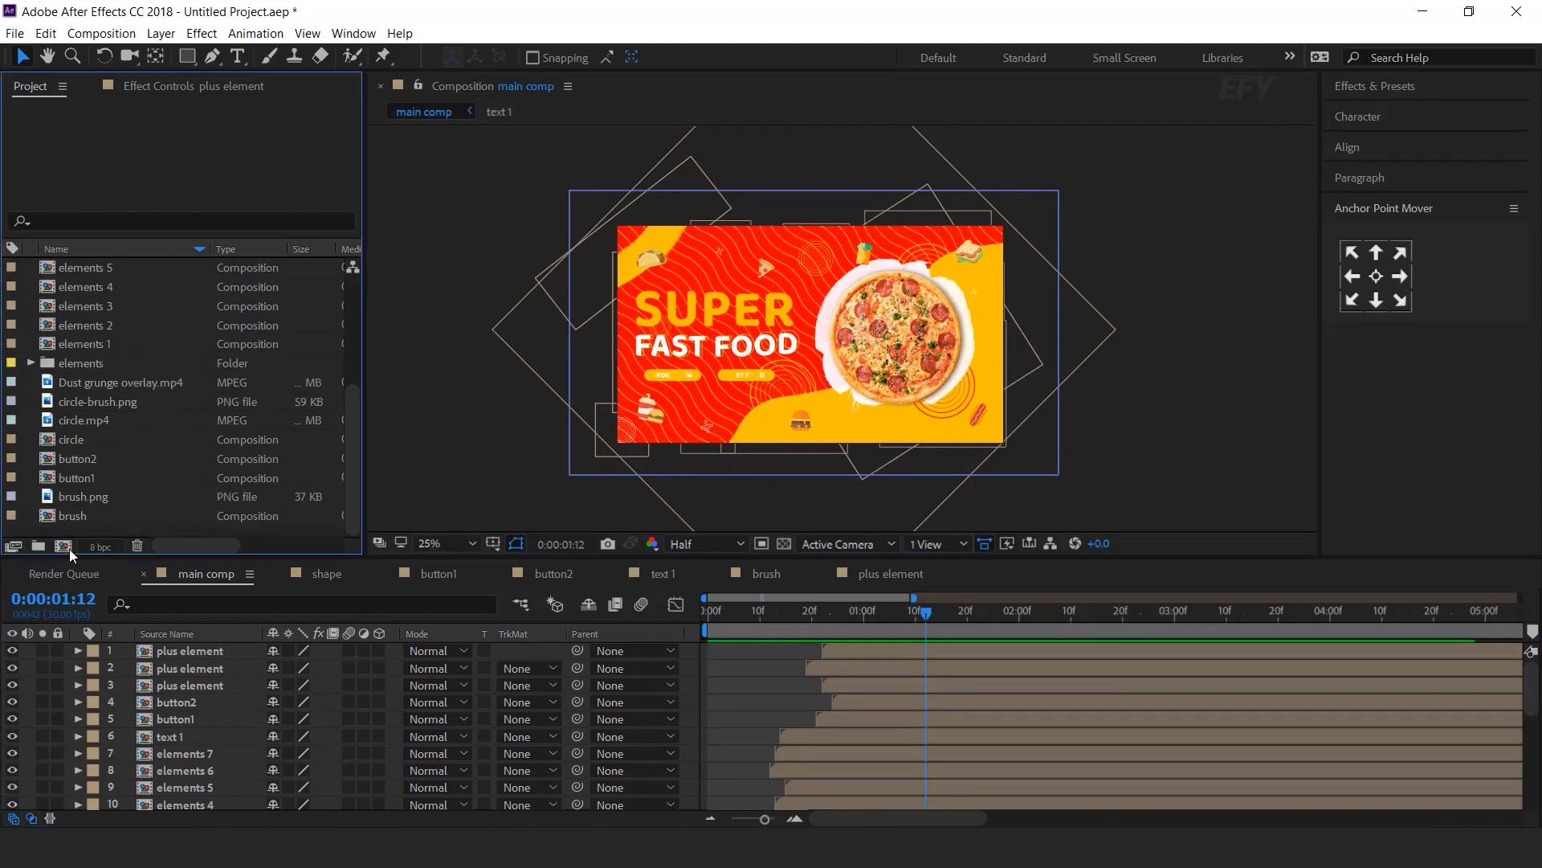
click(63, 547)
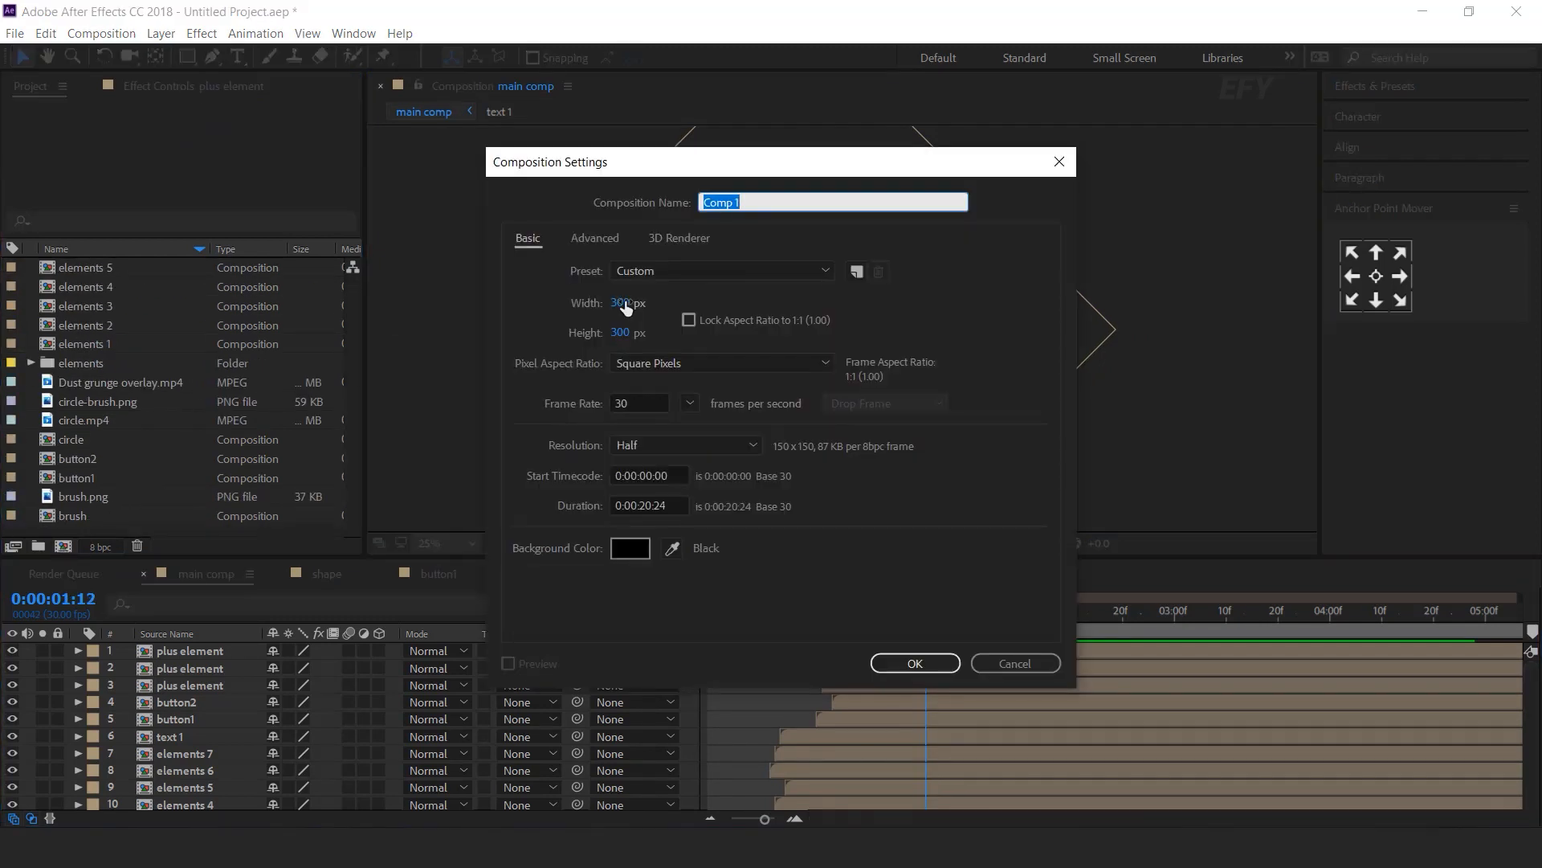
click(620, 303)
text(400)
key(Tab)
text(400)
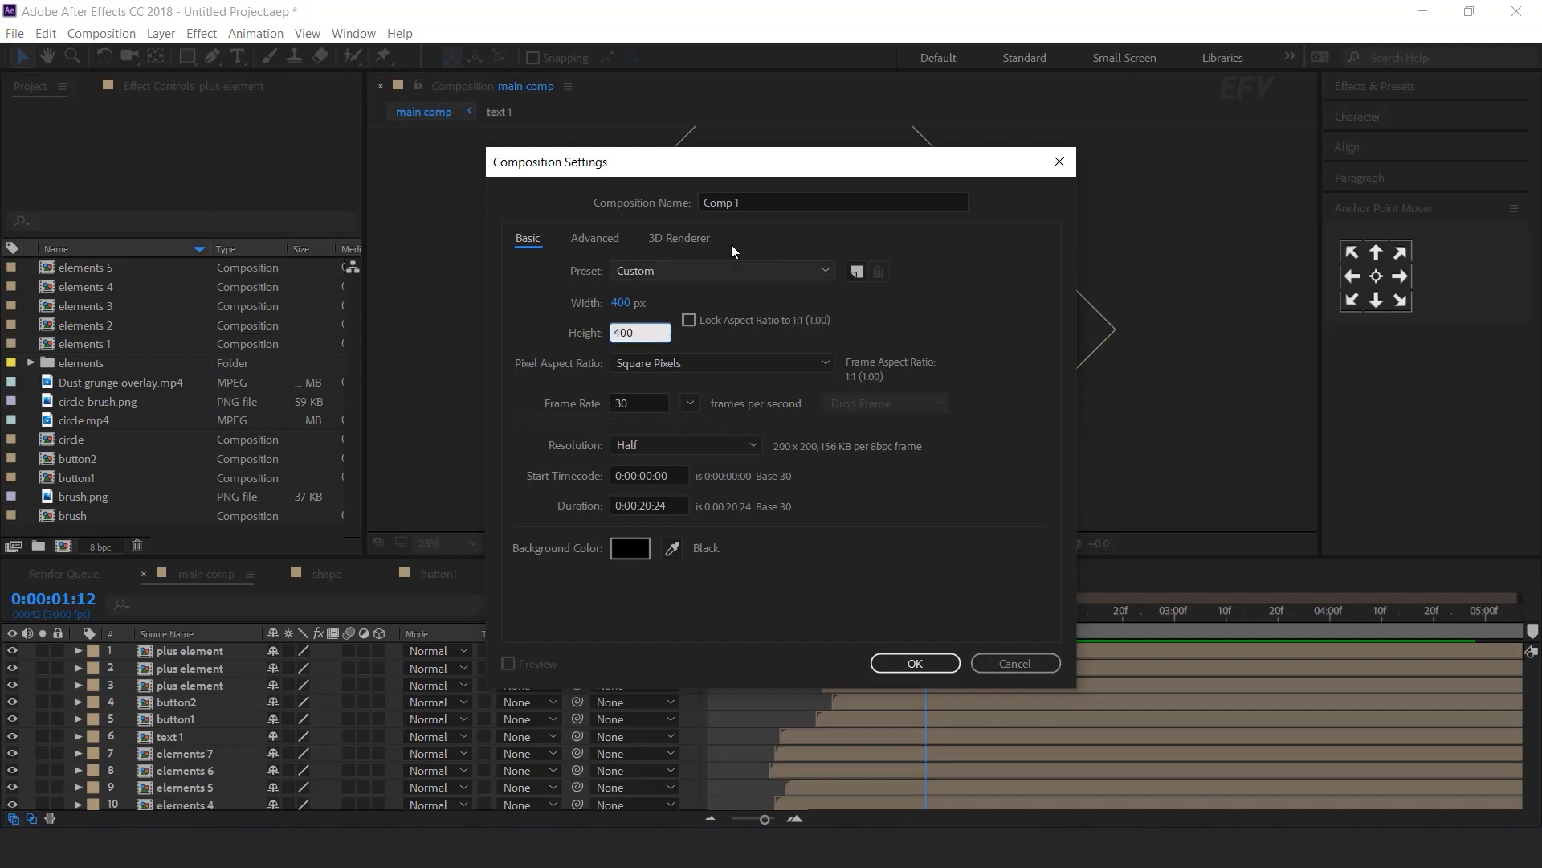
drag(745, 204, 677, 206)
text(price 1)
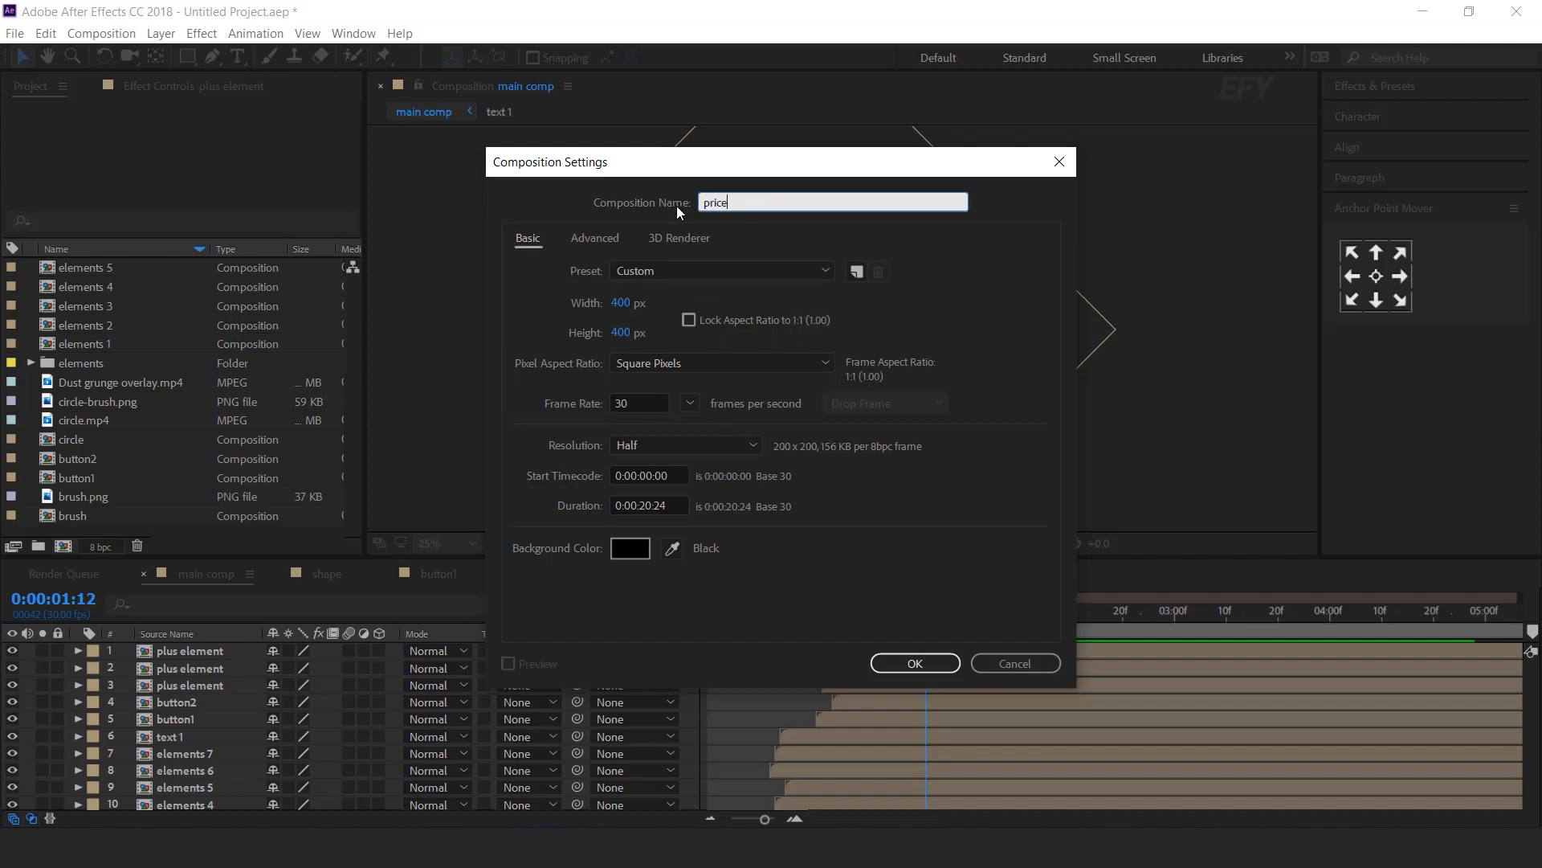
key(Return)
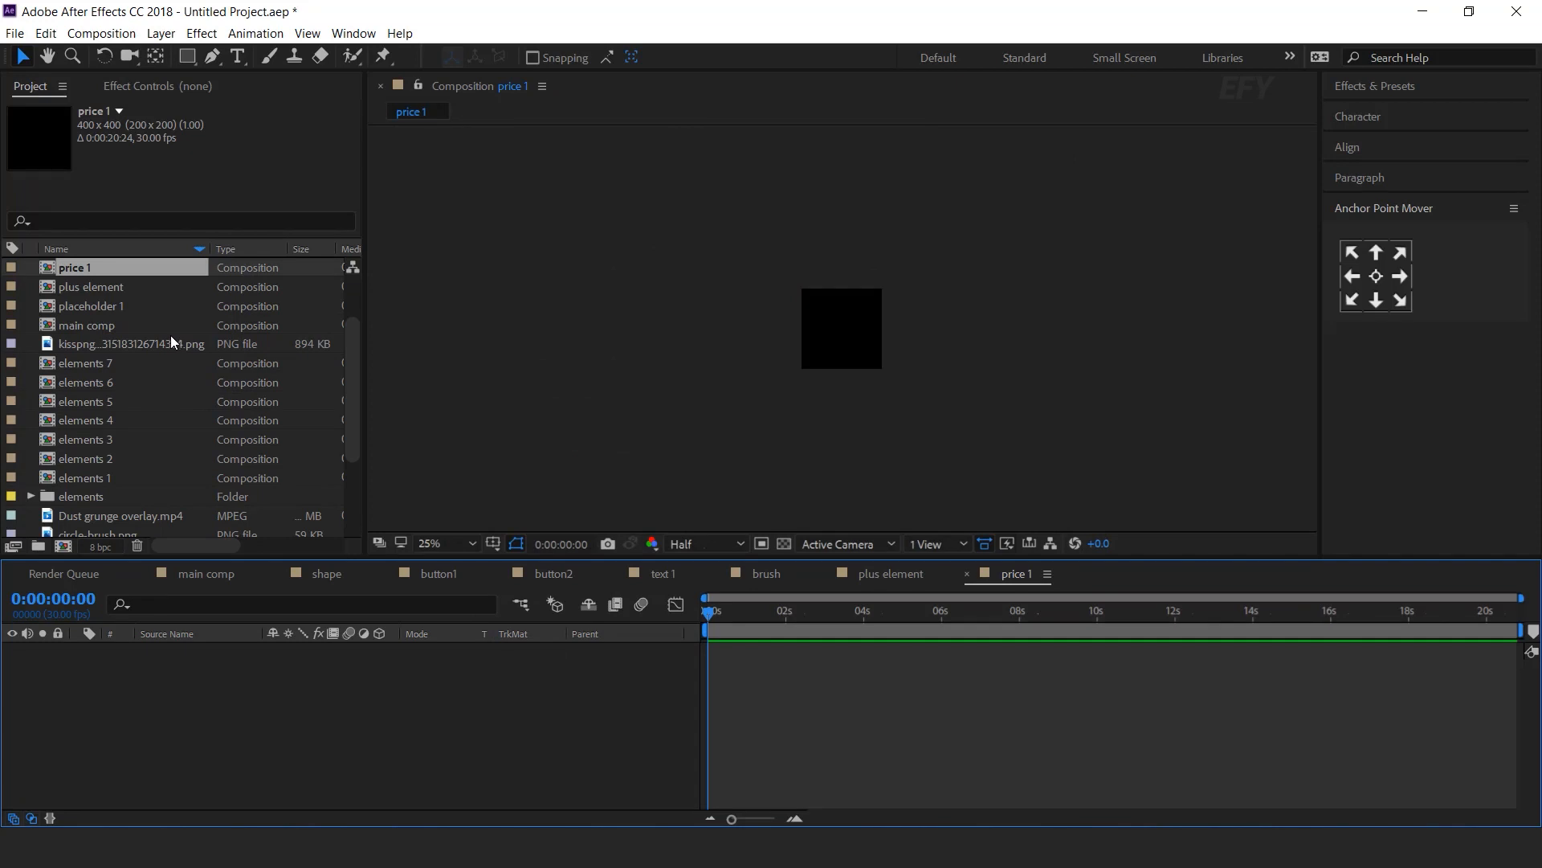
Add circle-brush.png to the price 1 composition and scale it to 44%
scroll(170, 335, up, 2)
scroll(128, 431, down, 5)
click(109, 421)
mouse_move(109, 403)
mouse_down()
mouse_move(85, 397)
mouse_move(272, 711)
mouse_up()
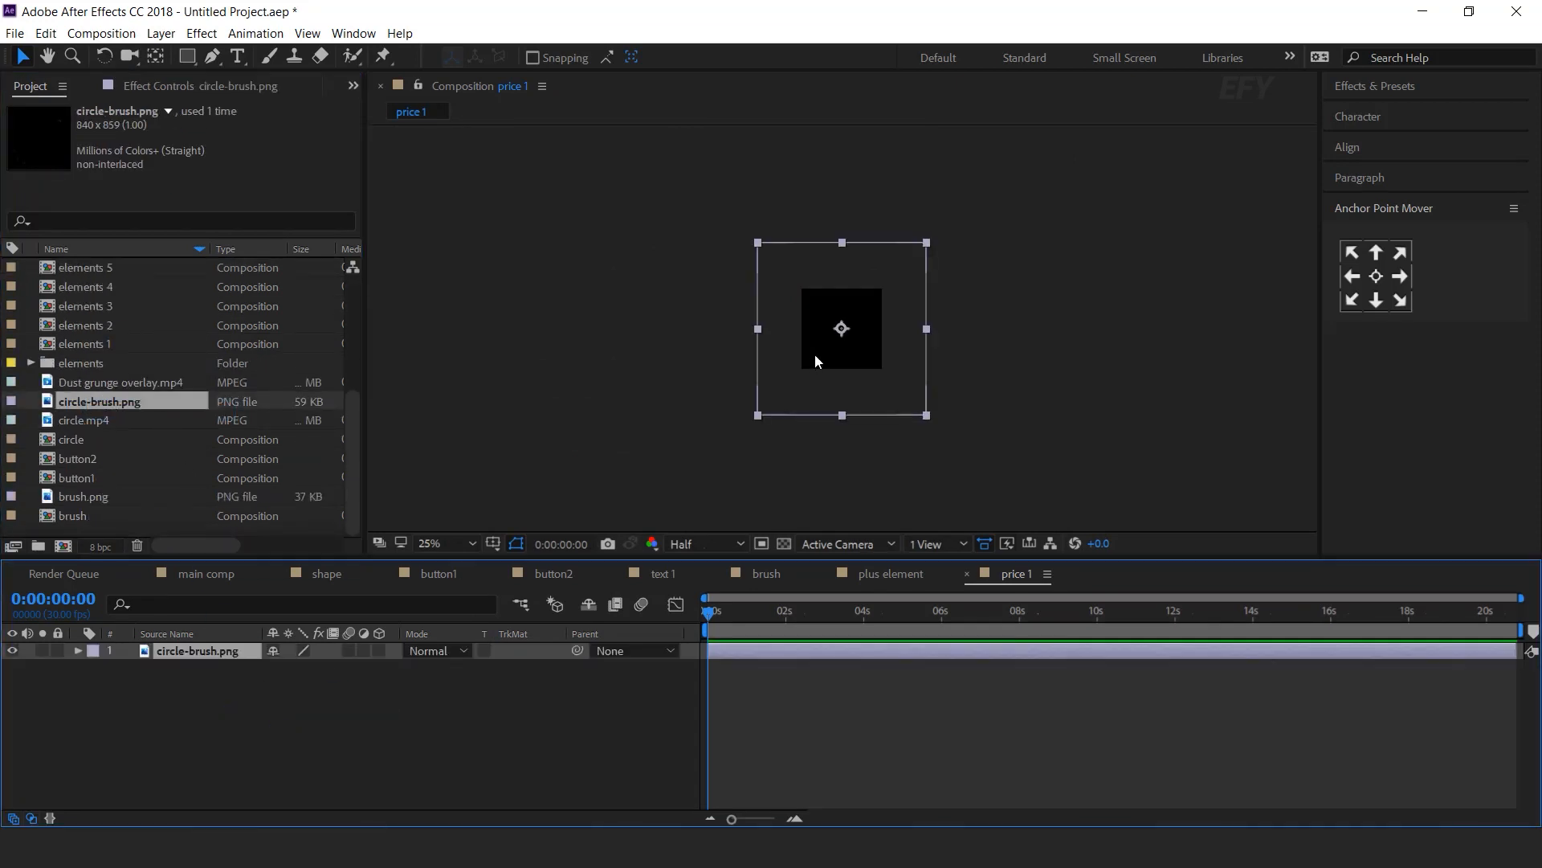
scroll(815, 353, up, 1)
key(s)
drag(329, 669, 275, 669)
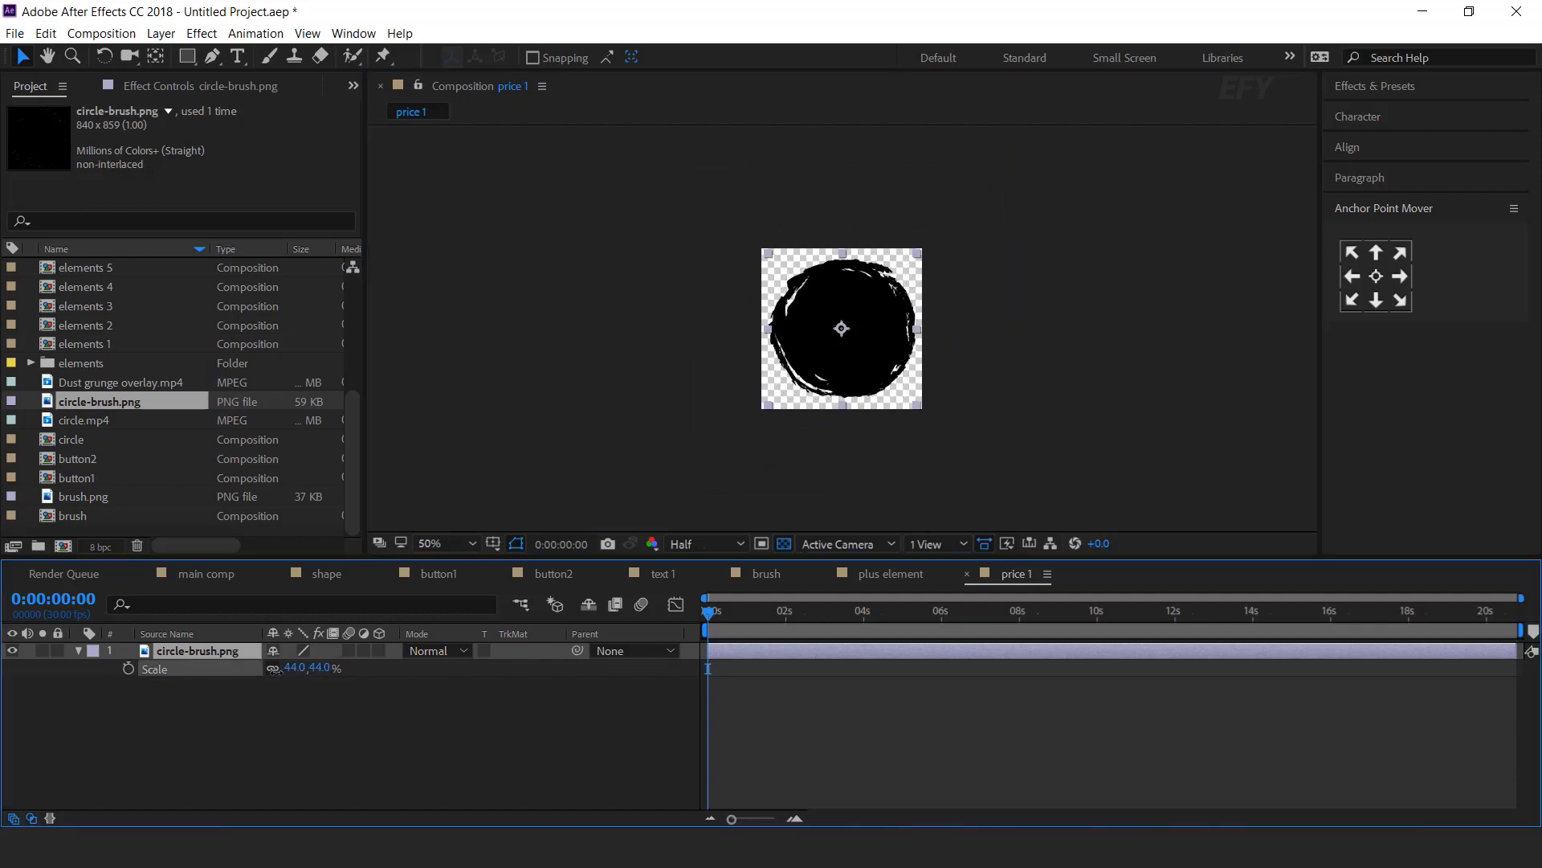
scroll(884, 321, up, 1)
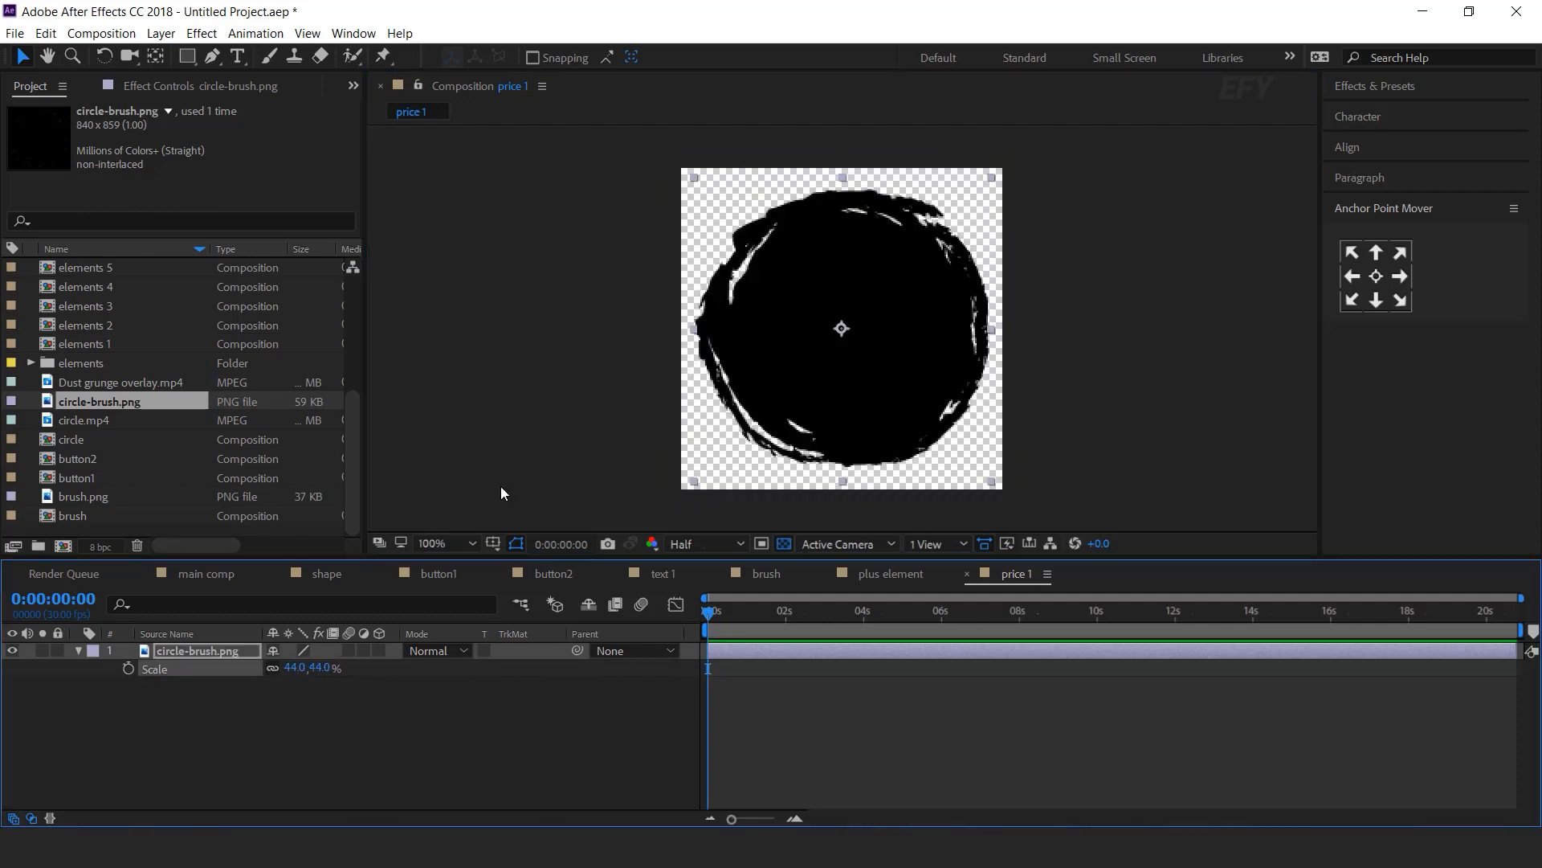
Keyframe the circle brush's scale from 0% at the first frame to 44% at frame 10
click(523, 692)
key(equal)
key(equal)
drag(722, 614, 644, 623)
click(128, 669)
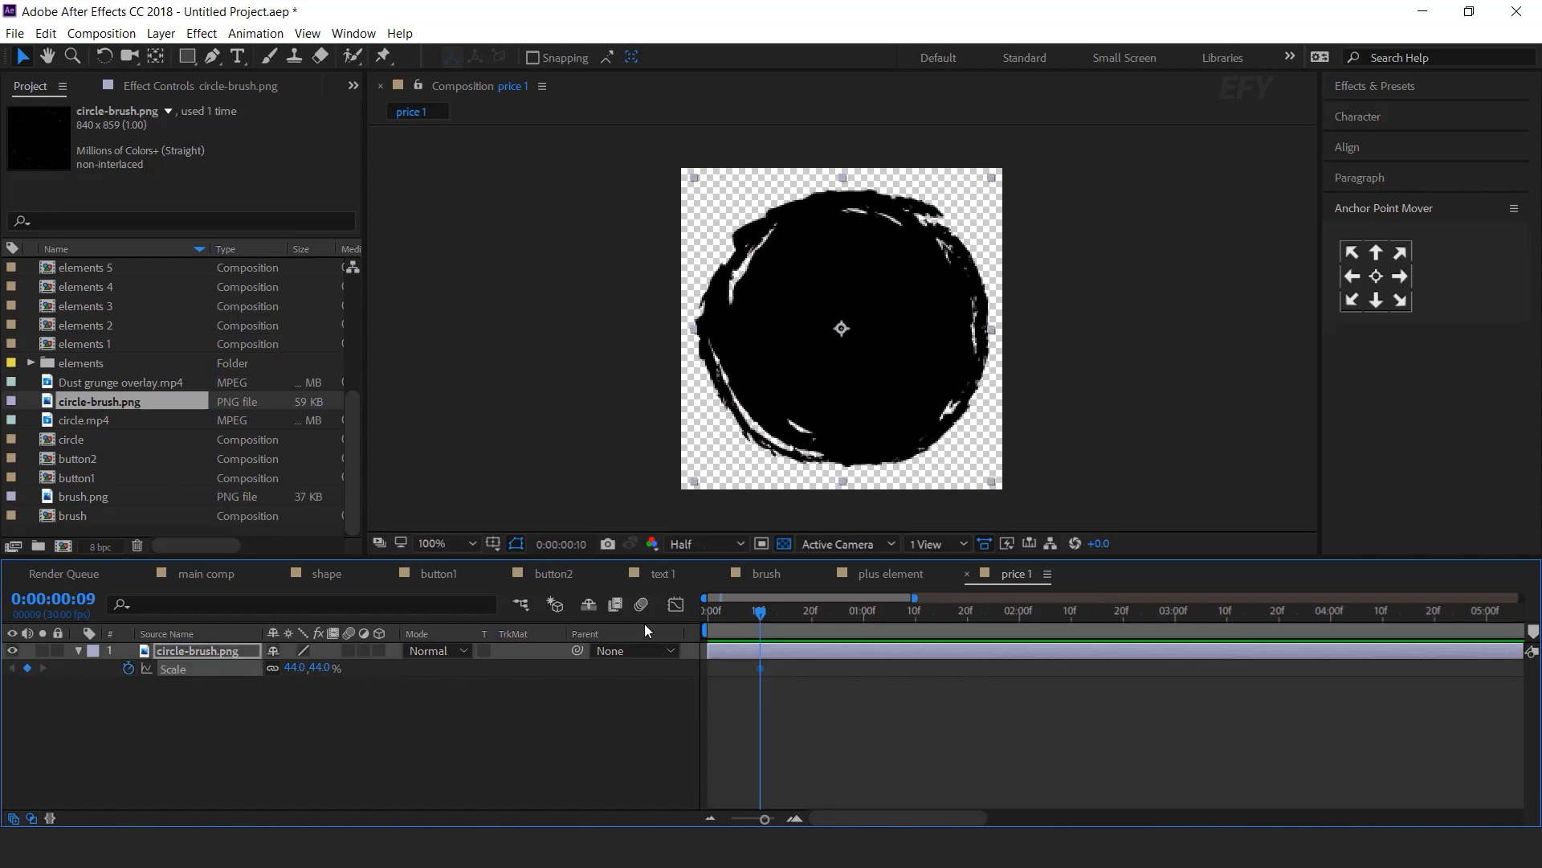
click(315, 668)
text(0)
key(Return)
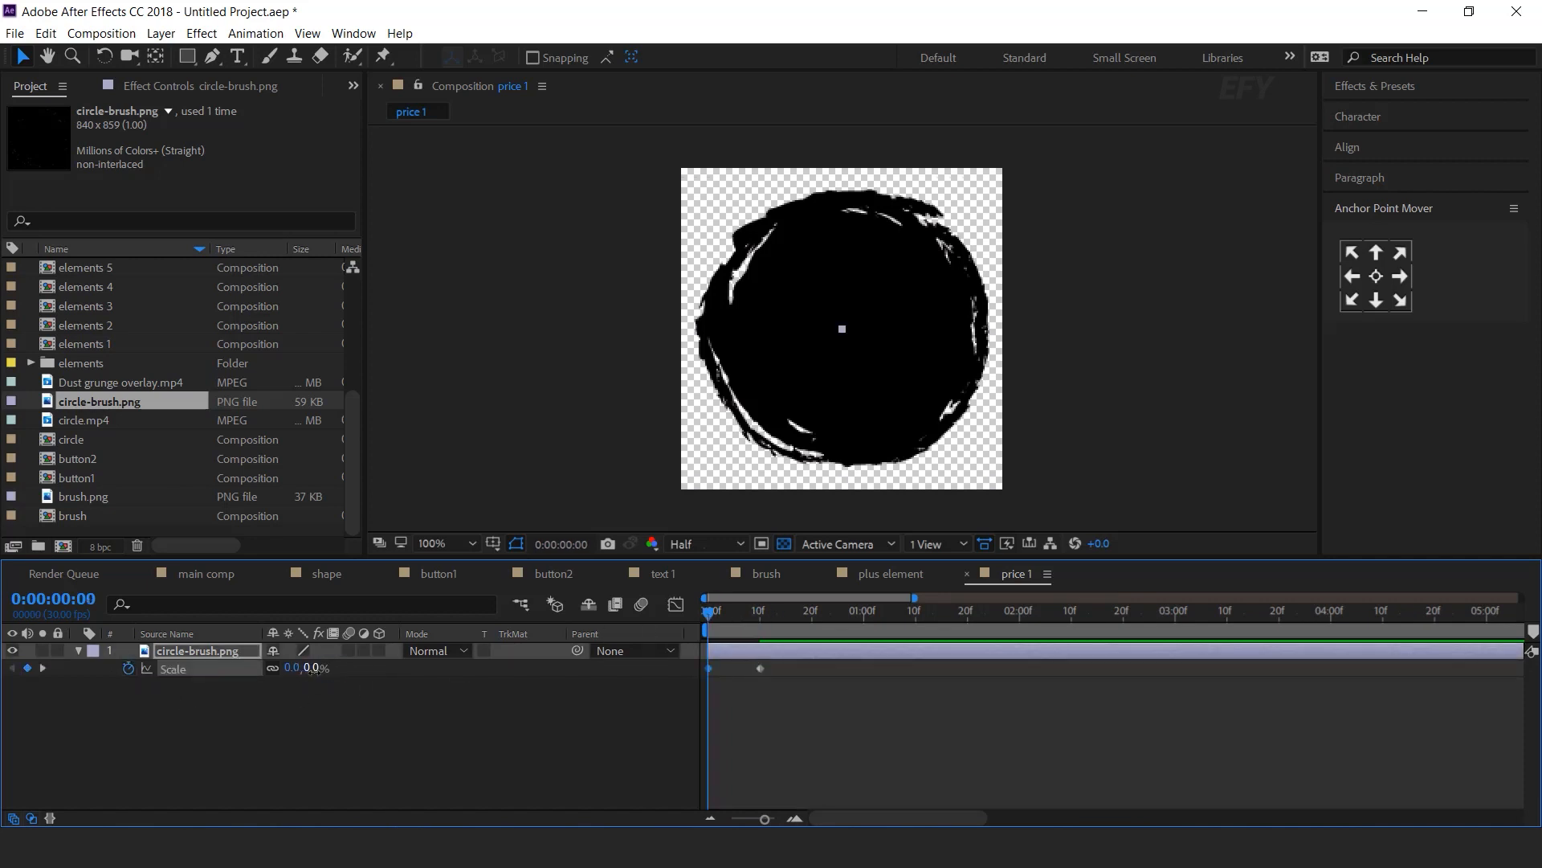
Apply the expression from Bounce script.txt to the circle brush's scale and preview the bounce
click(587, 848)
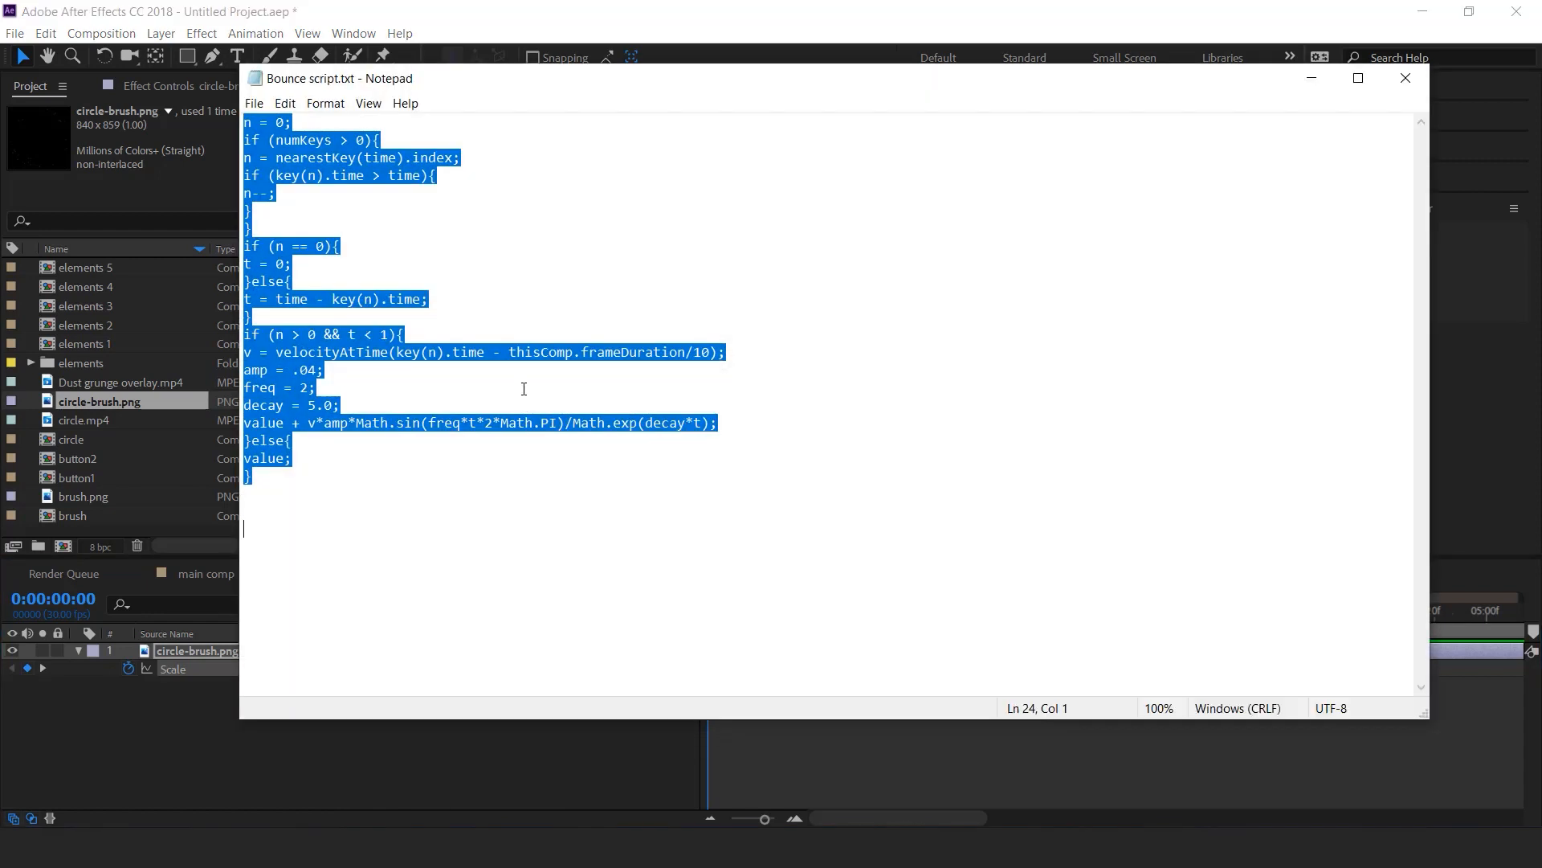
click(1312, 78)
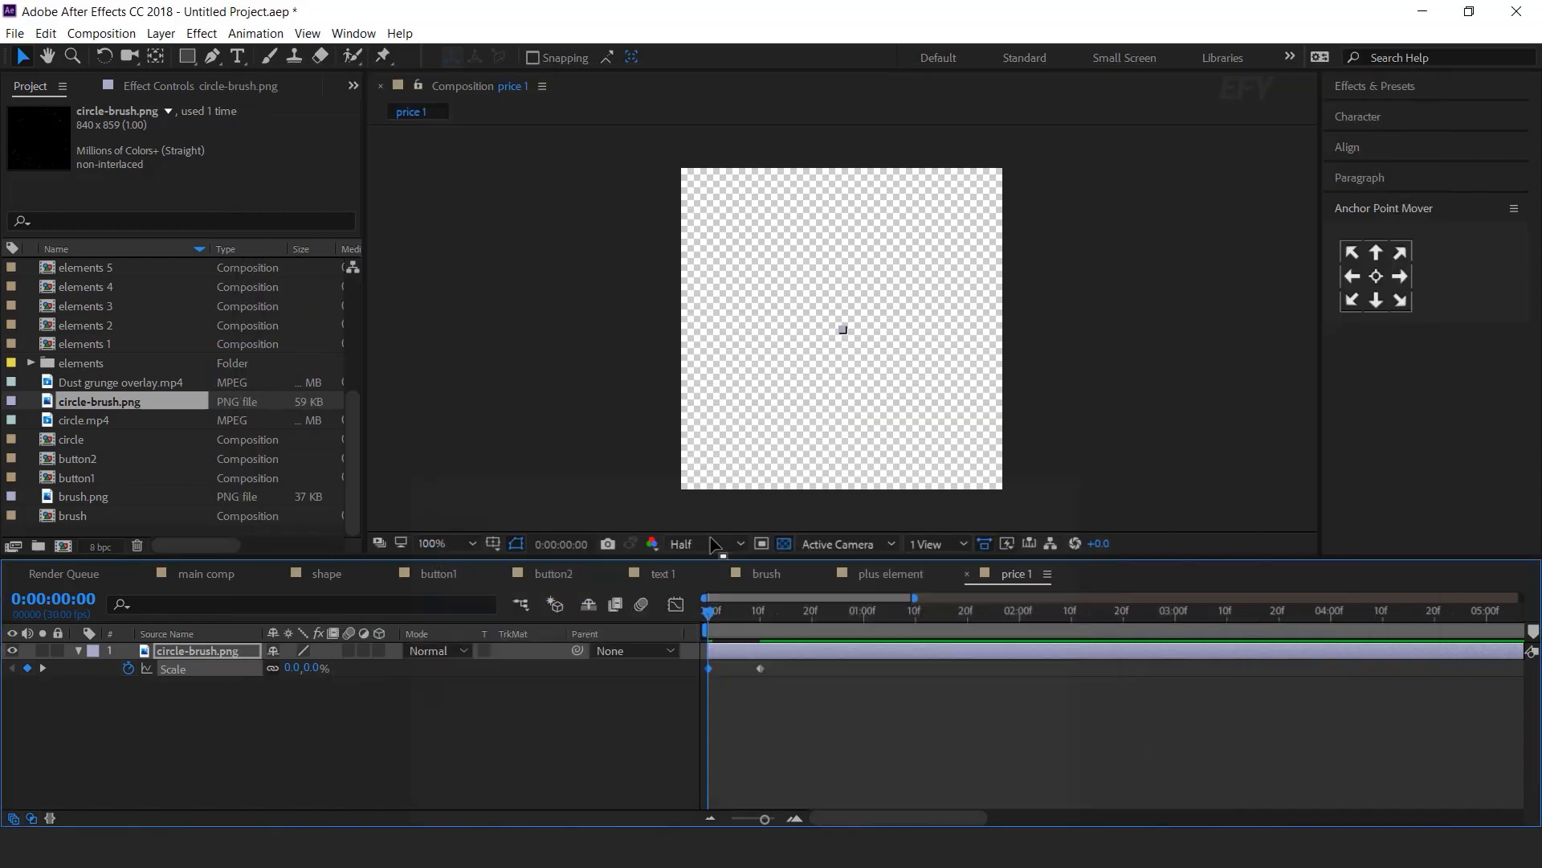
alt+click(132, 666)
key(ctrl+v)
click(482, 723)
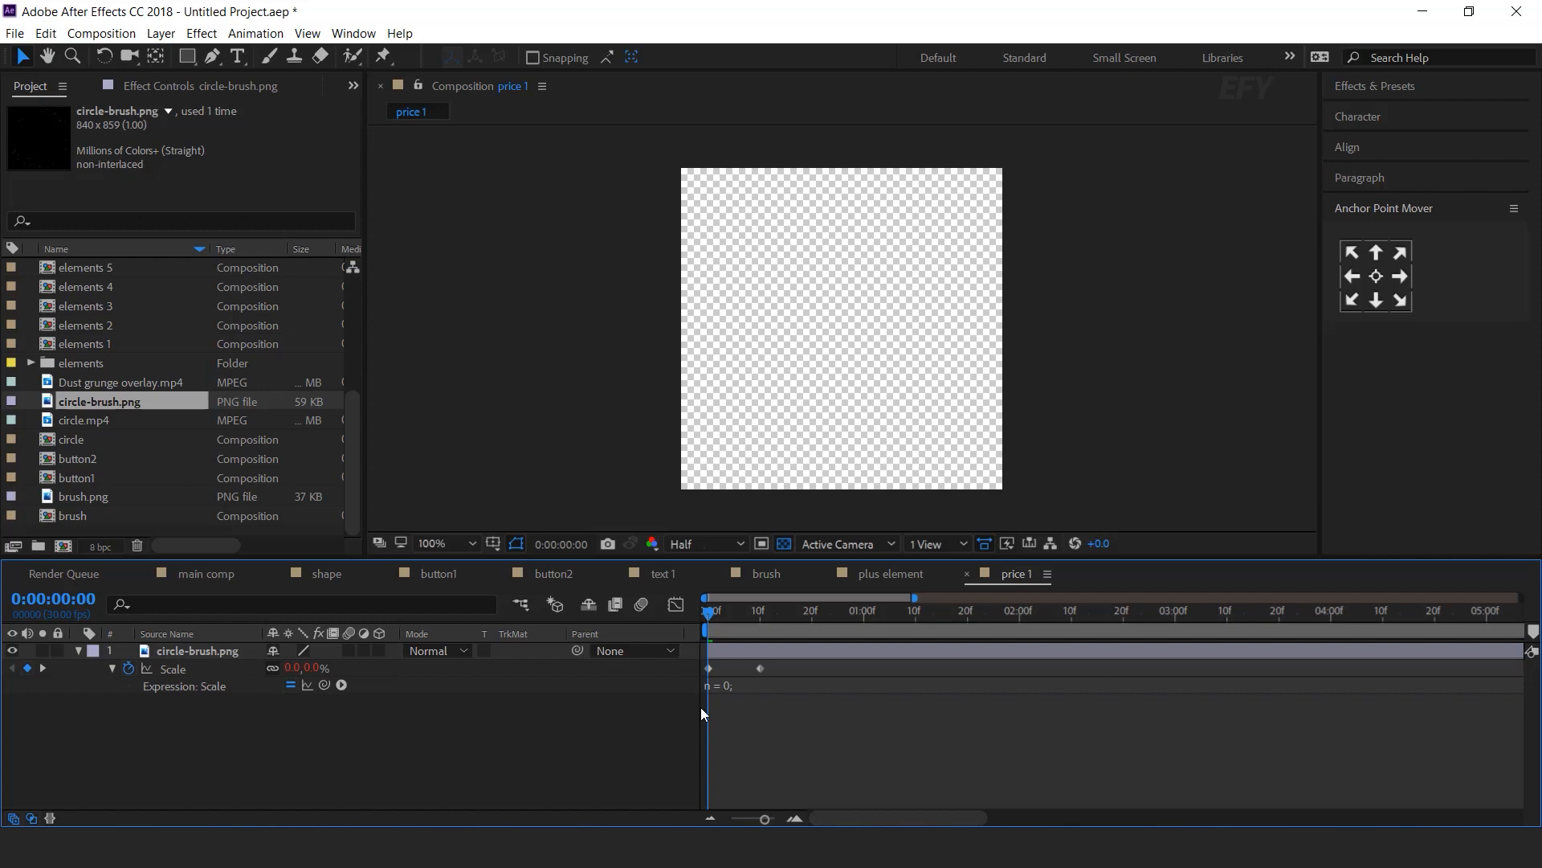
key(space)
click(772, 615)
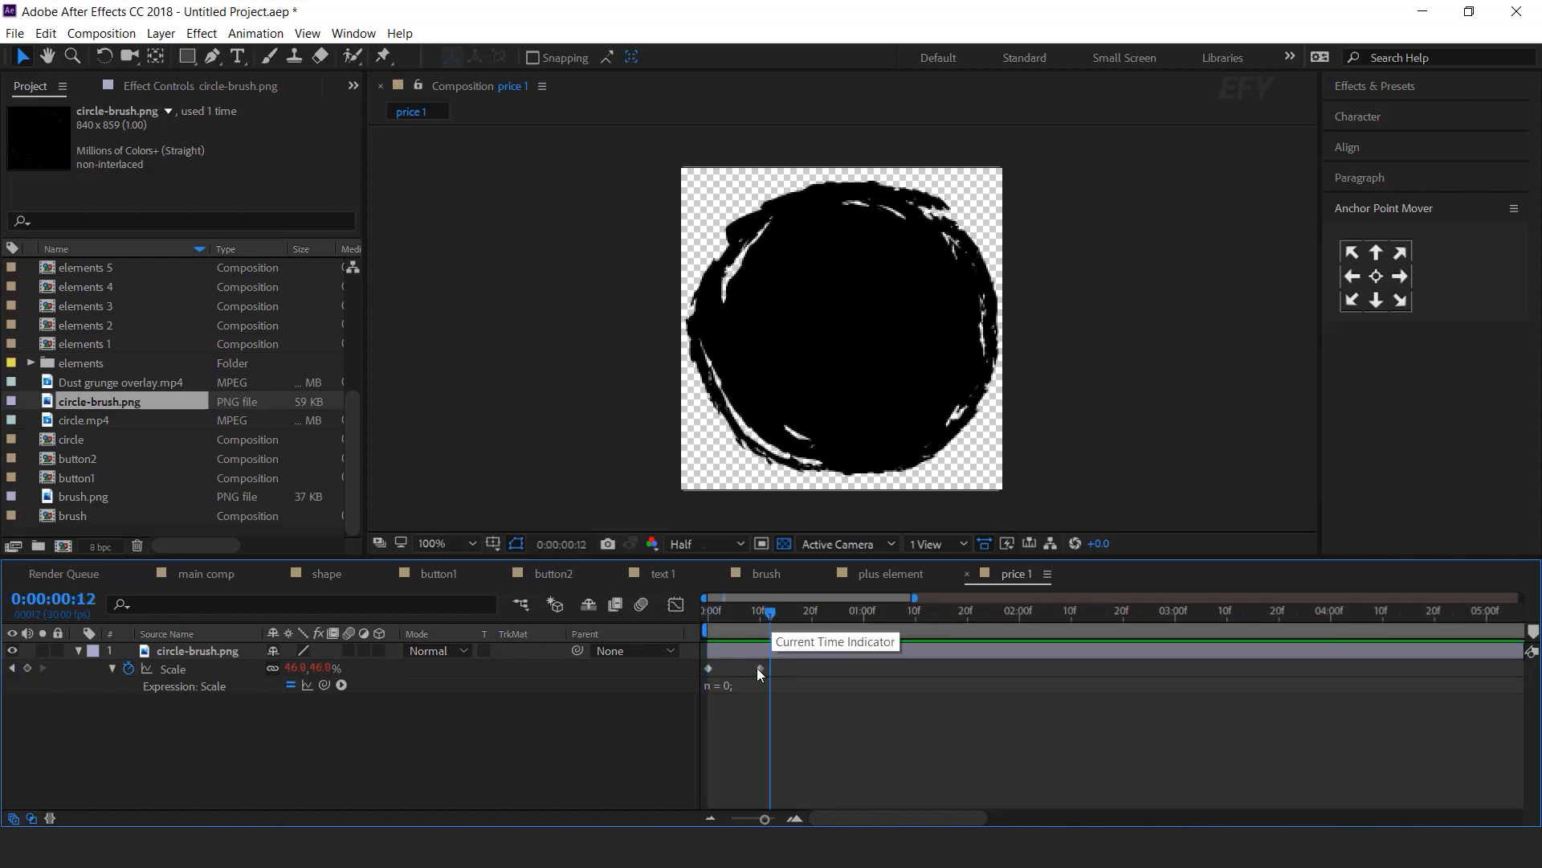
Move the circle brush's end scale keyframe earlier to about frame 8, preview it and collapse the layer
drag(759, 668, 749, 668)
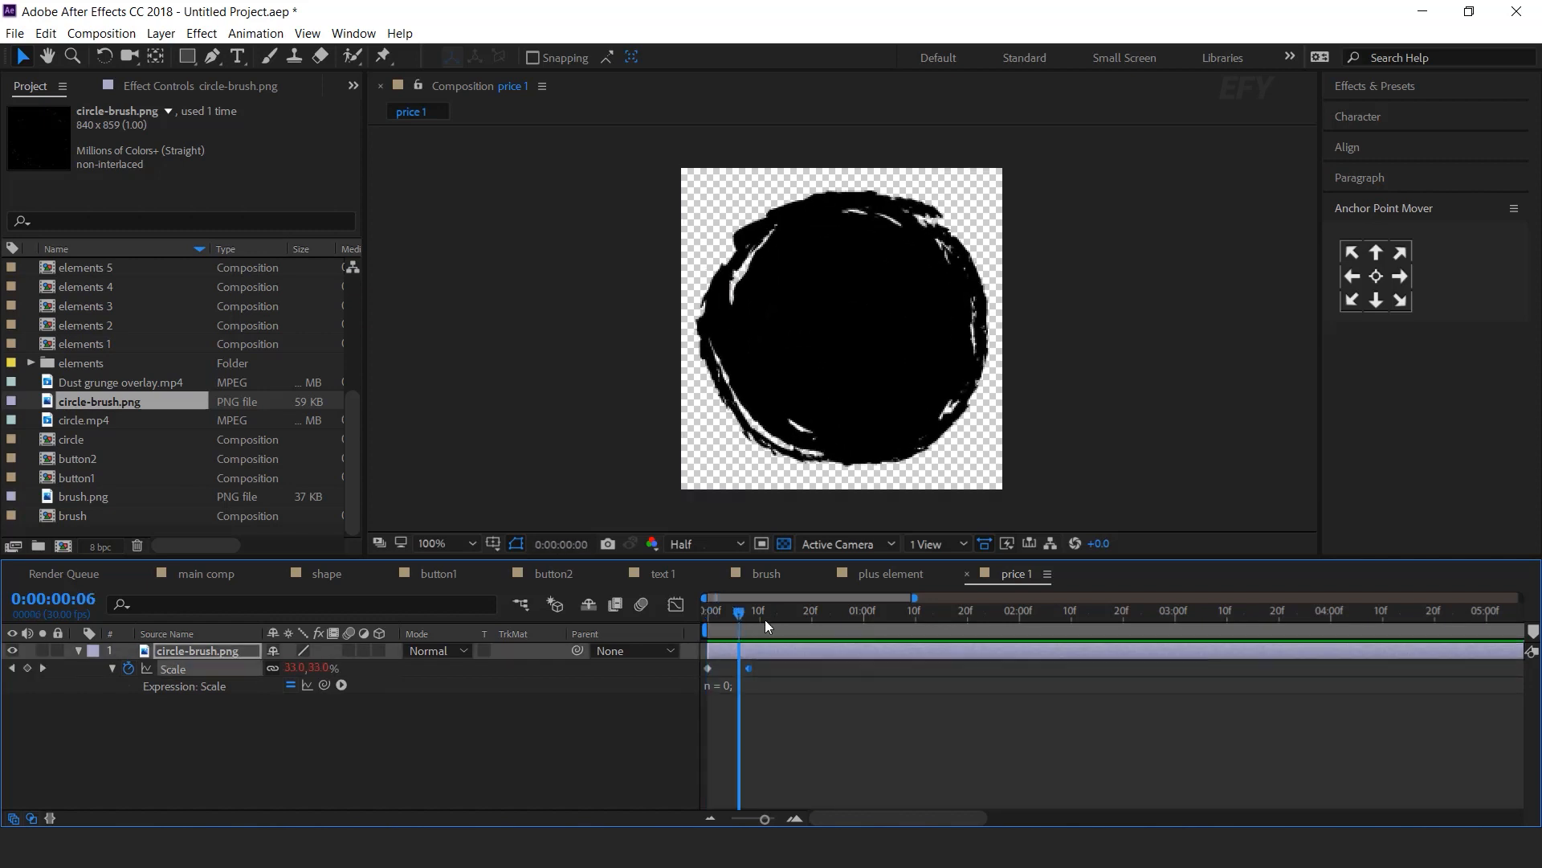
key(space)
click(378, 754)
click(78, 651)
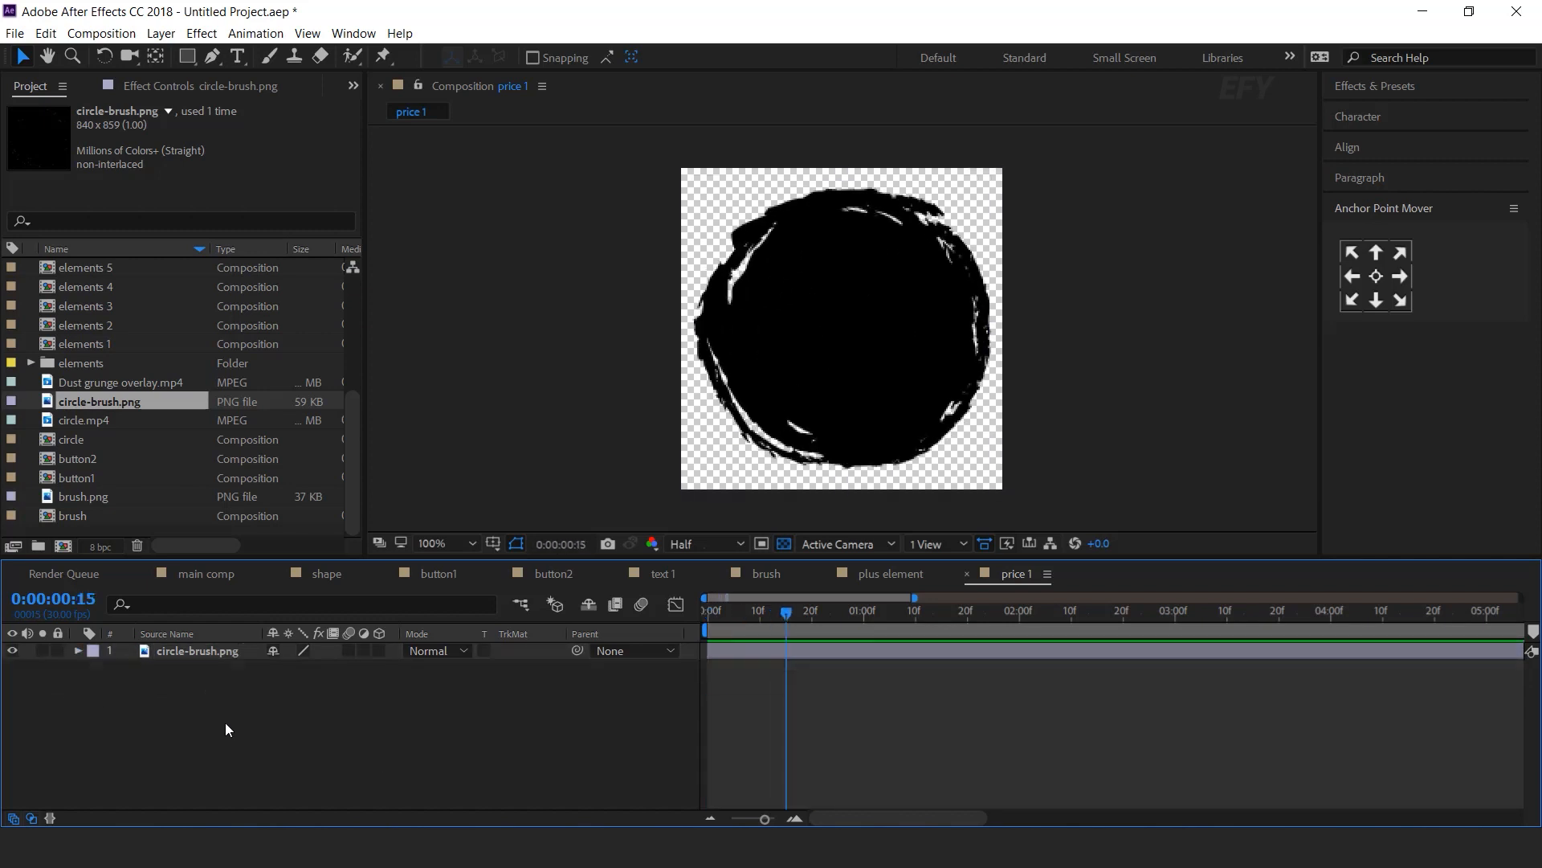
Add the text $10 in Baloo 2 SemiBold, 129 px, over the middle of the circle brush
click(237, 58)
click(807, 344)
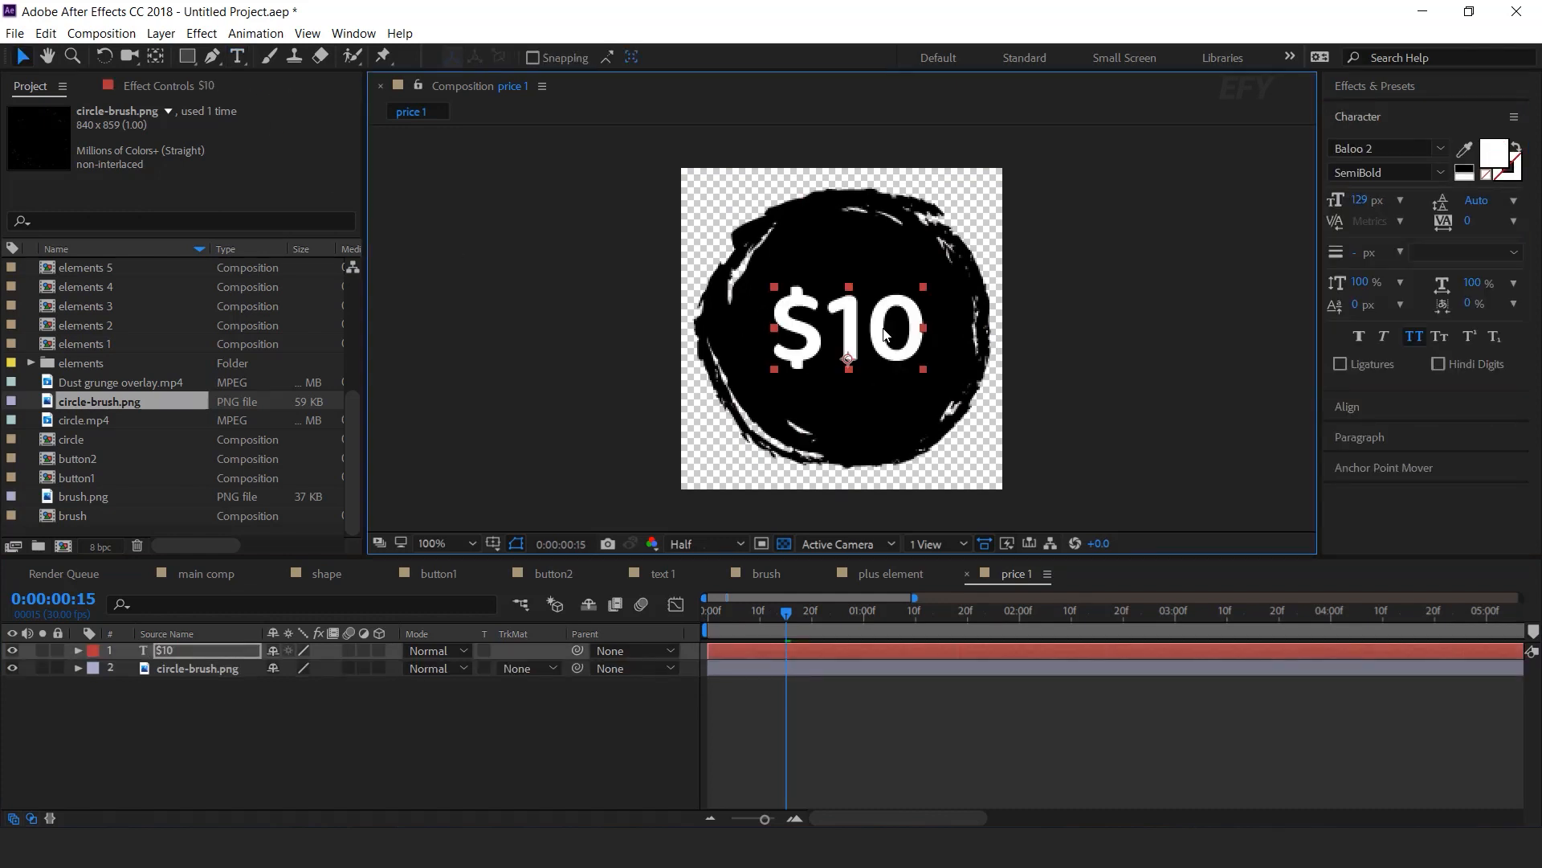
click(262, 704)
Apply a Fill effect to the circle brush layer and set its color to dark brown
click(206, 668)
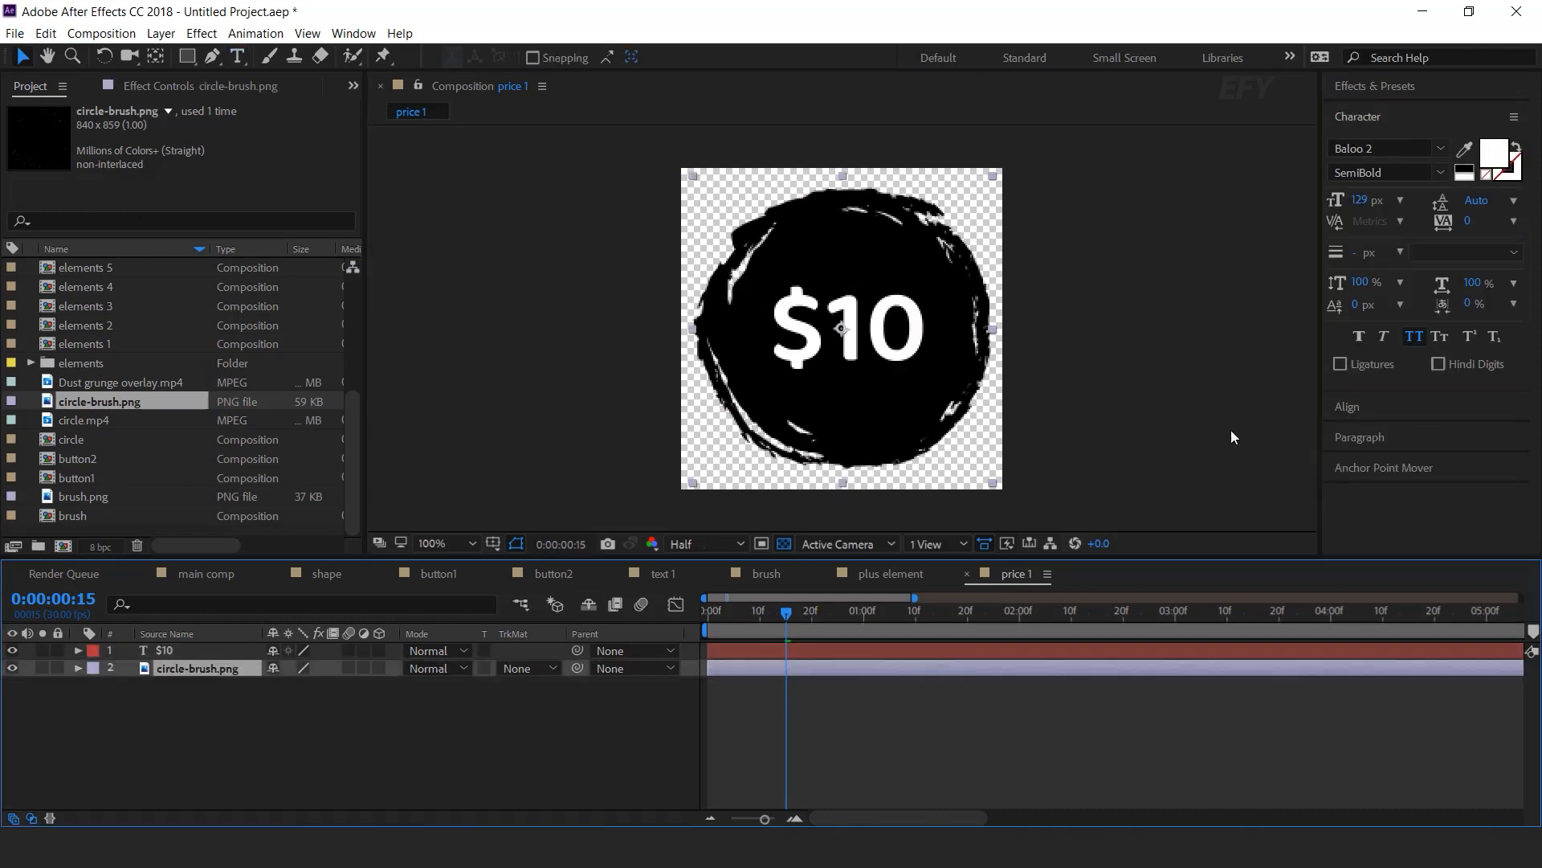
key(ctrl+space)
text(fill)
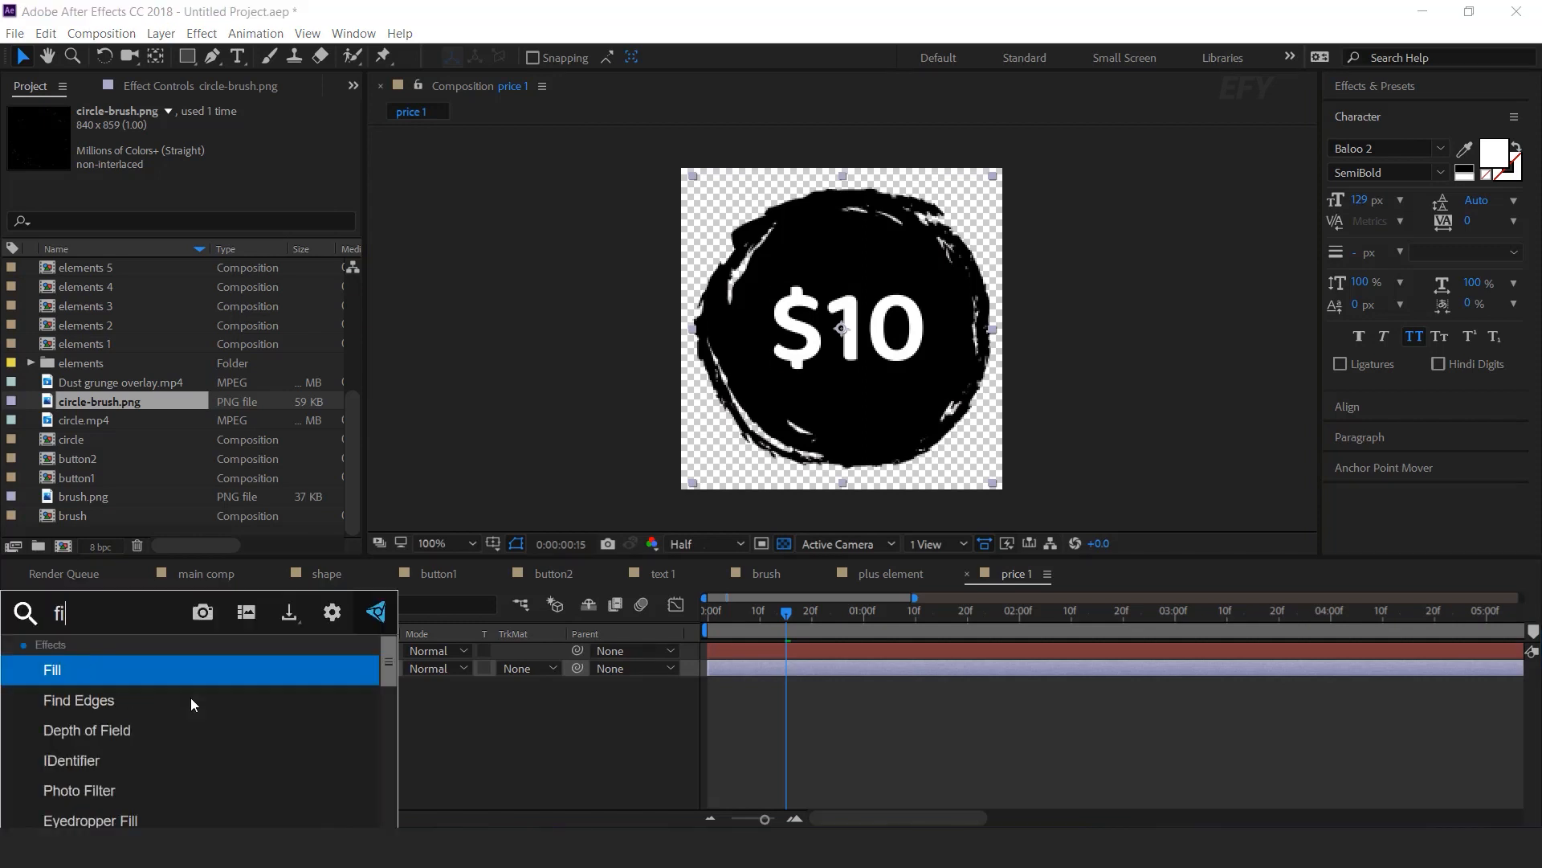
key(Return)
click(208, 180)
drag(318, 322, 323, 374)
drag(234, 275, 229, 271)
click(480, 134)
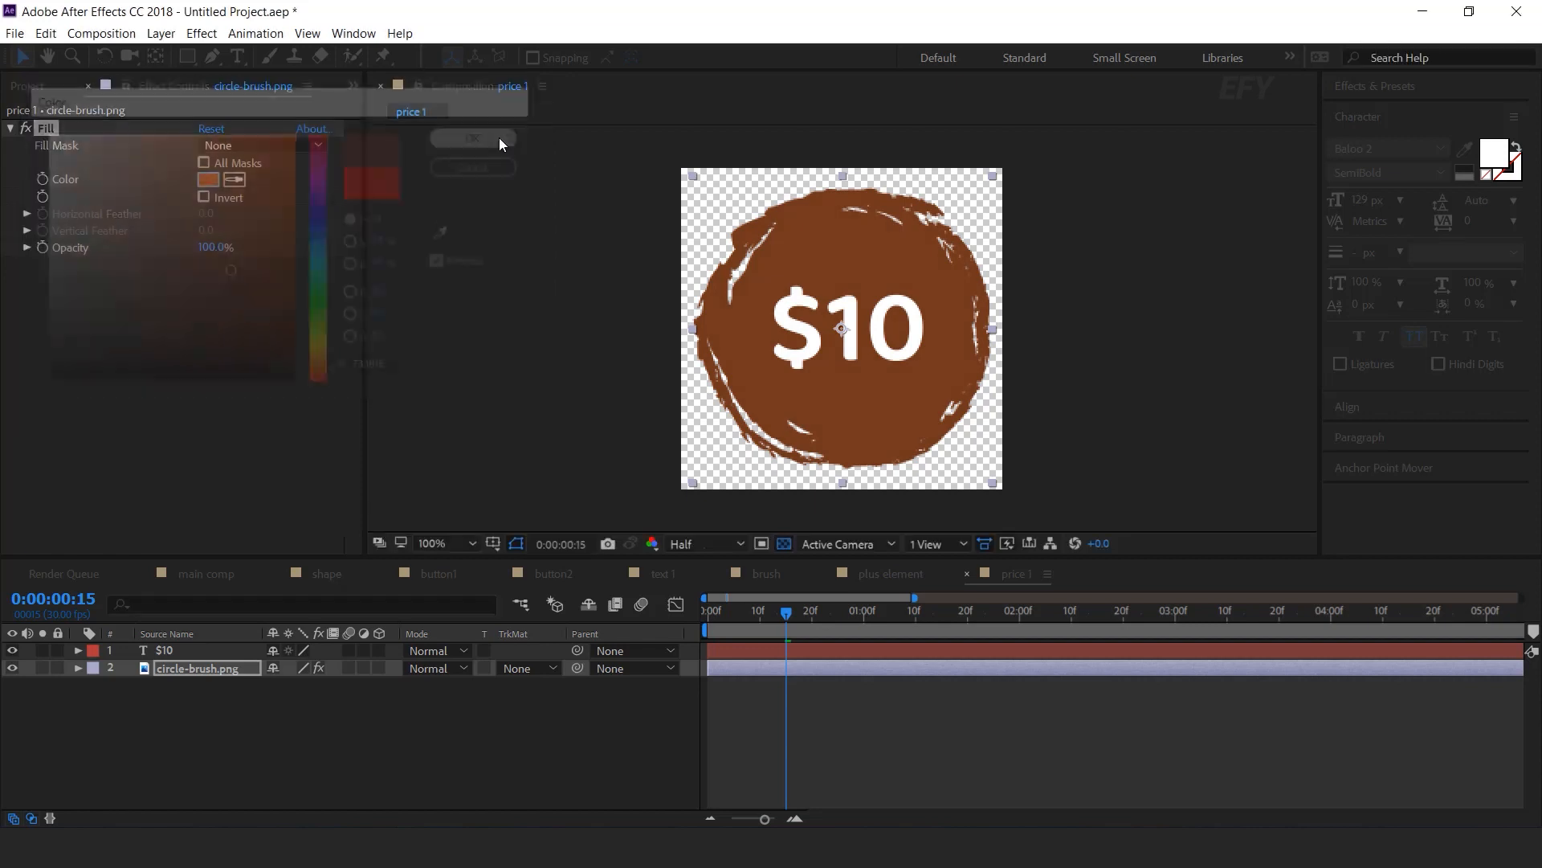
click(168, 634)
Color the $10 text yellow (FFC600) and enlarge it to 145 px
click(180, 651)
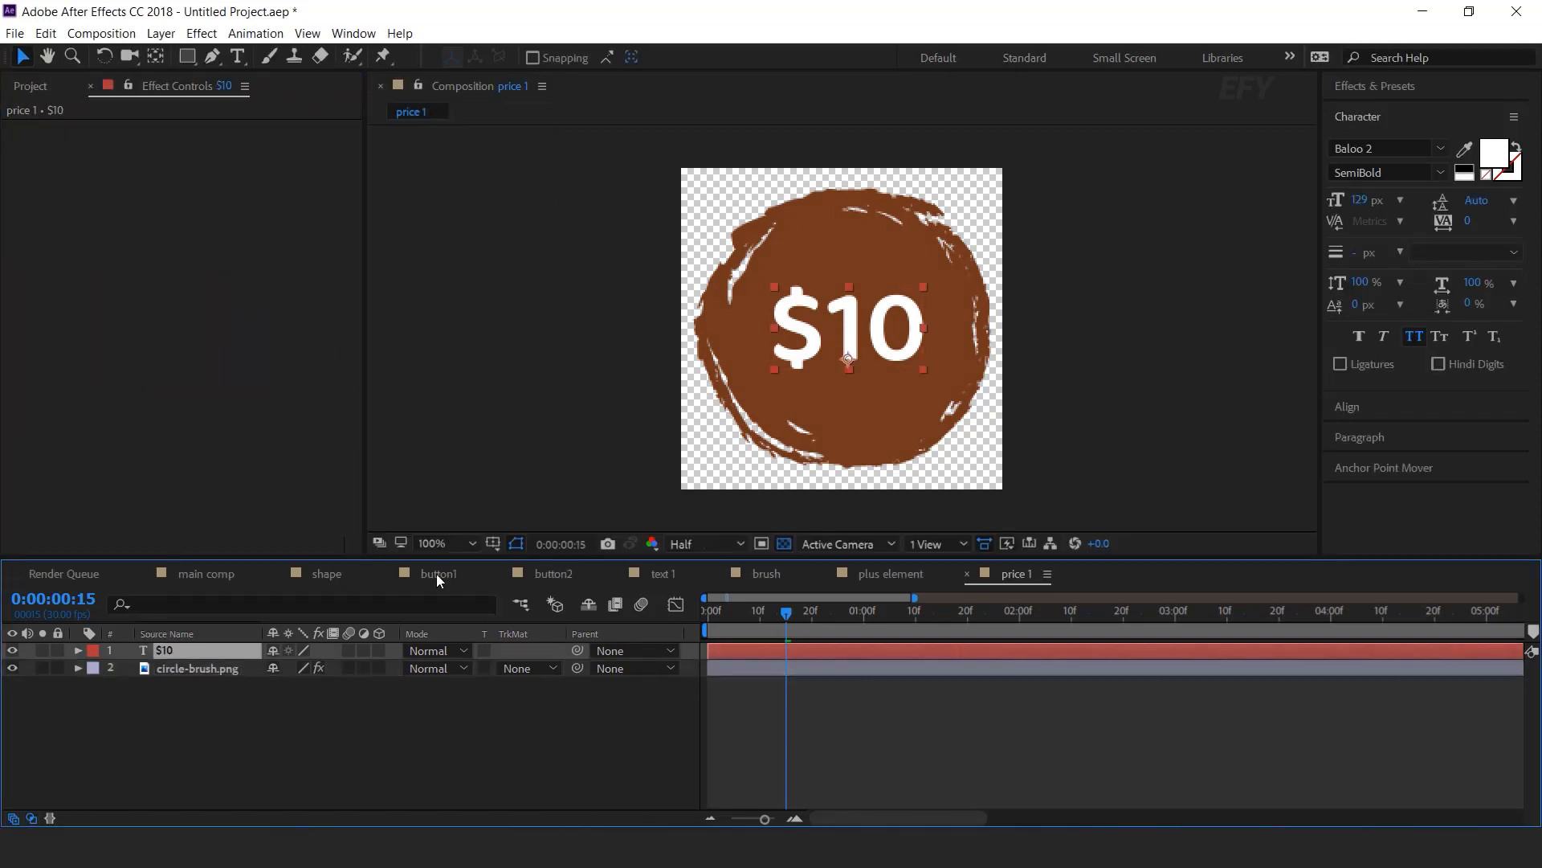
click(1494, 152)
drag(321, 368, 326, 353)
drag(265, 157, 298, 107)
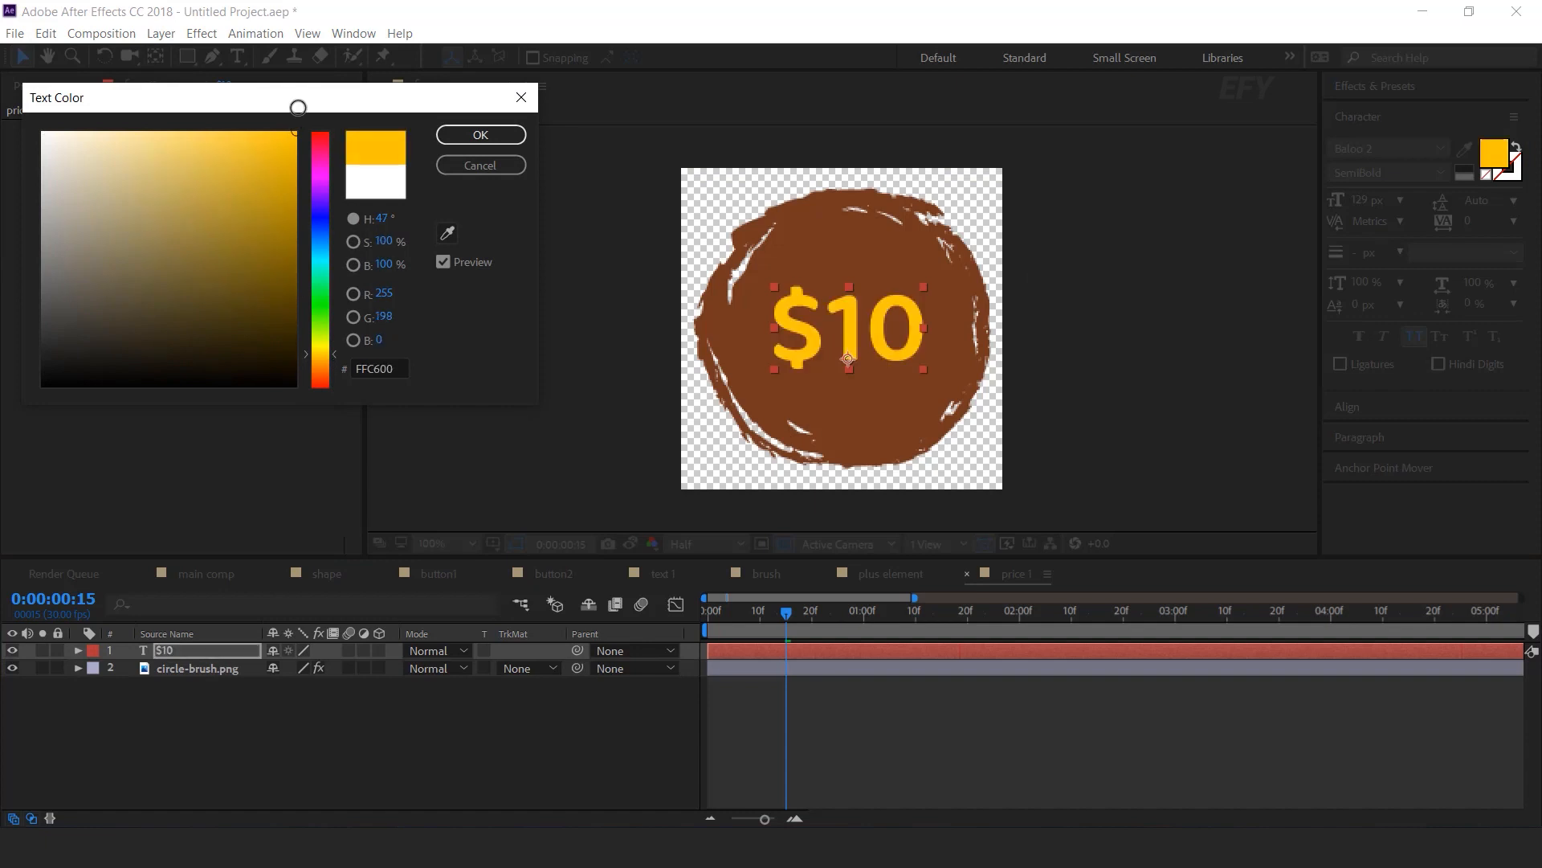
click(481, 134)
drag(1363, 197, 1219, 296)
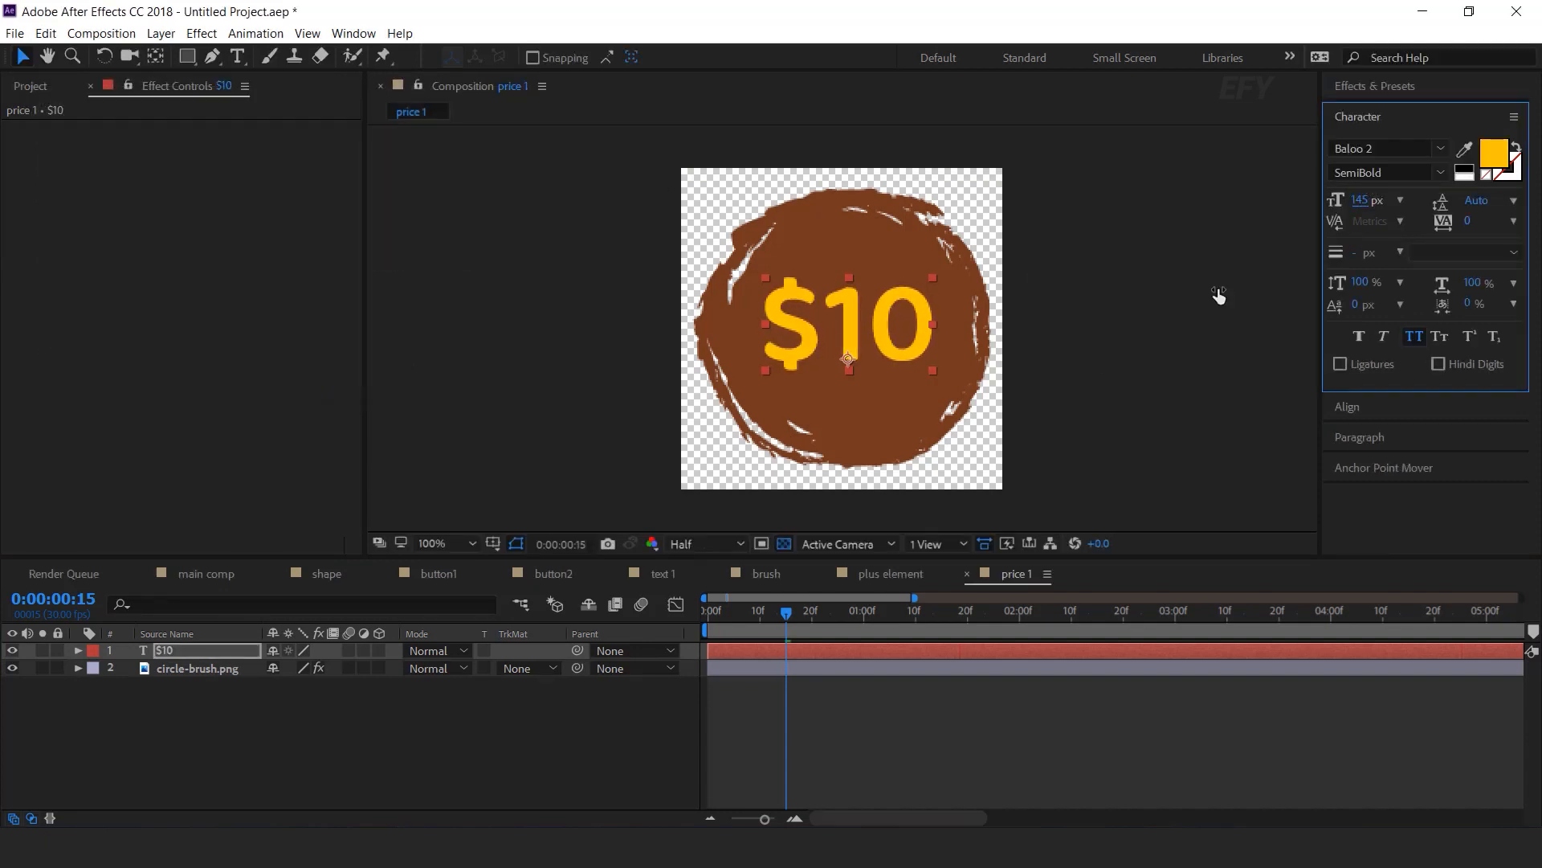
click(444, 745)
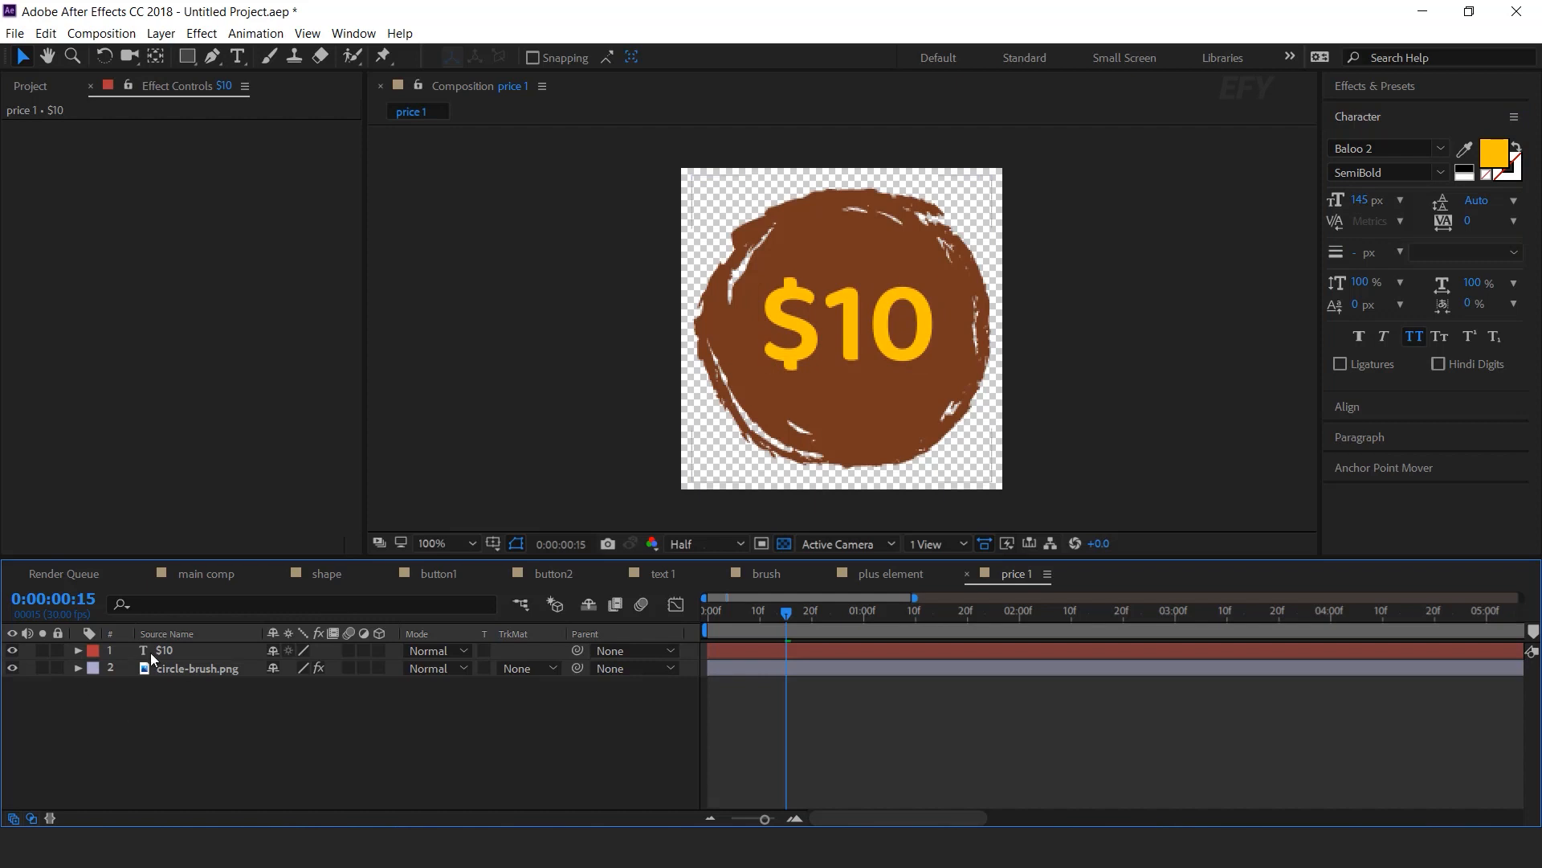
Add a text animator with Position and Opacity properties to the $10 layer
click(86, 653)
click(78, 651)
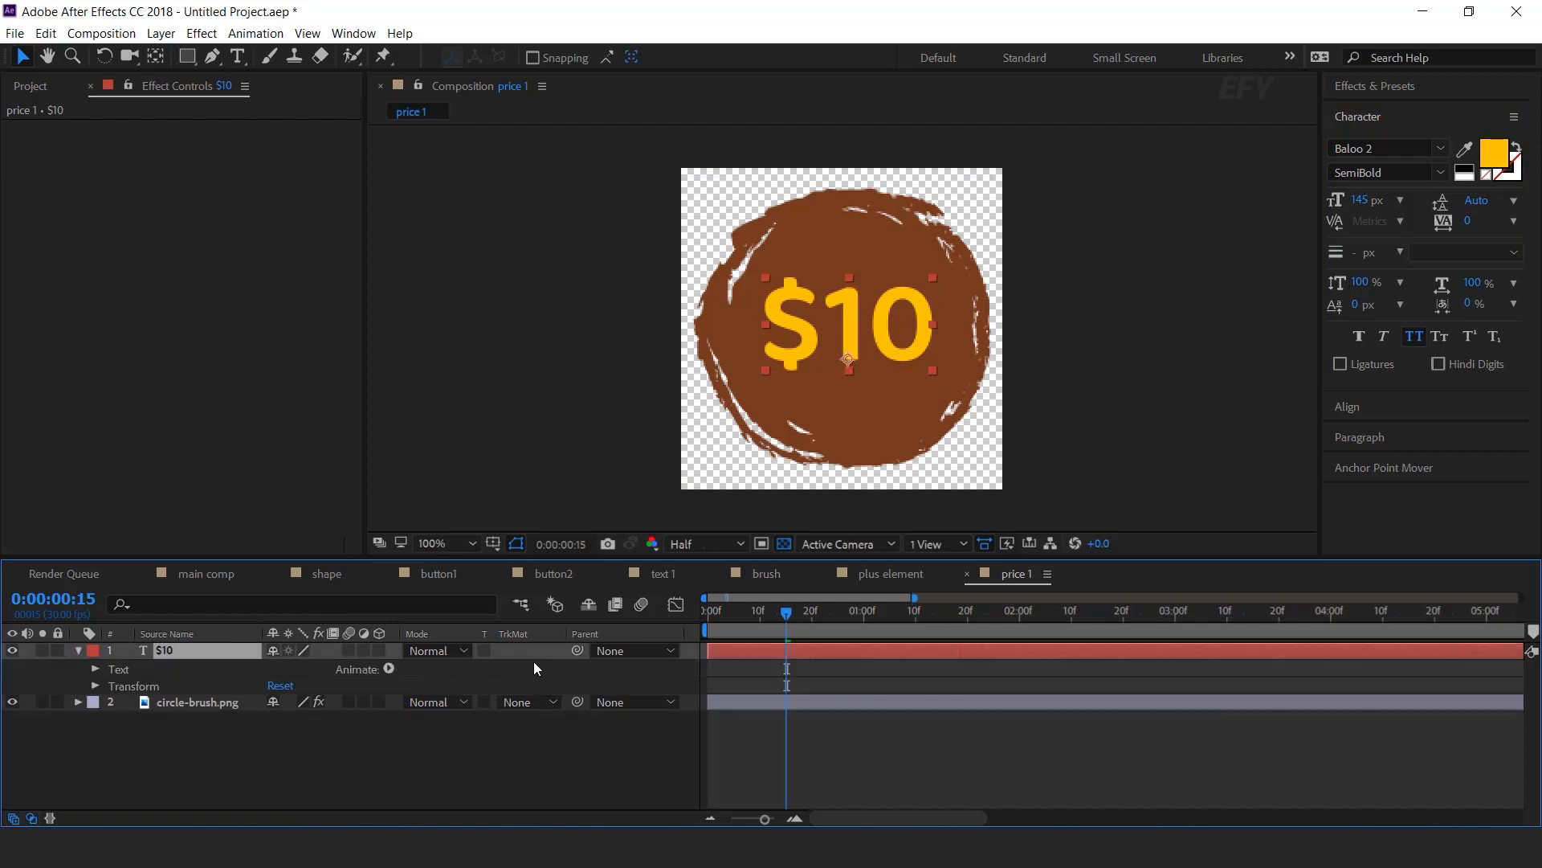
click(388, 669)
click(447, 357)
click(389, 669)
click(446, 434)
Set the text animator's Opacity to 0% and its vertical Position to 80
click(277, 790)
text(00)
key(Return)
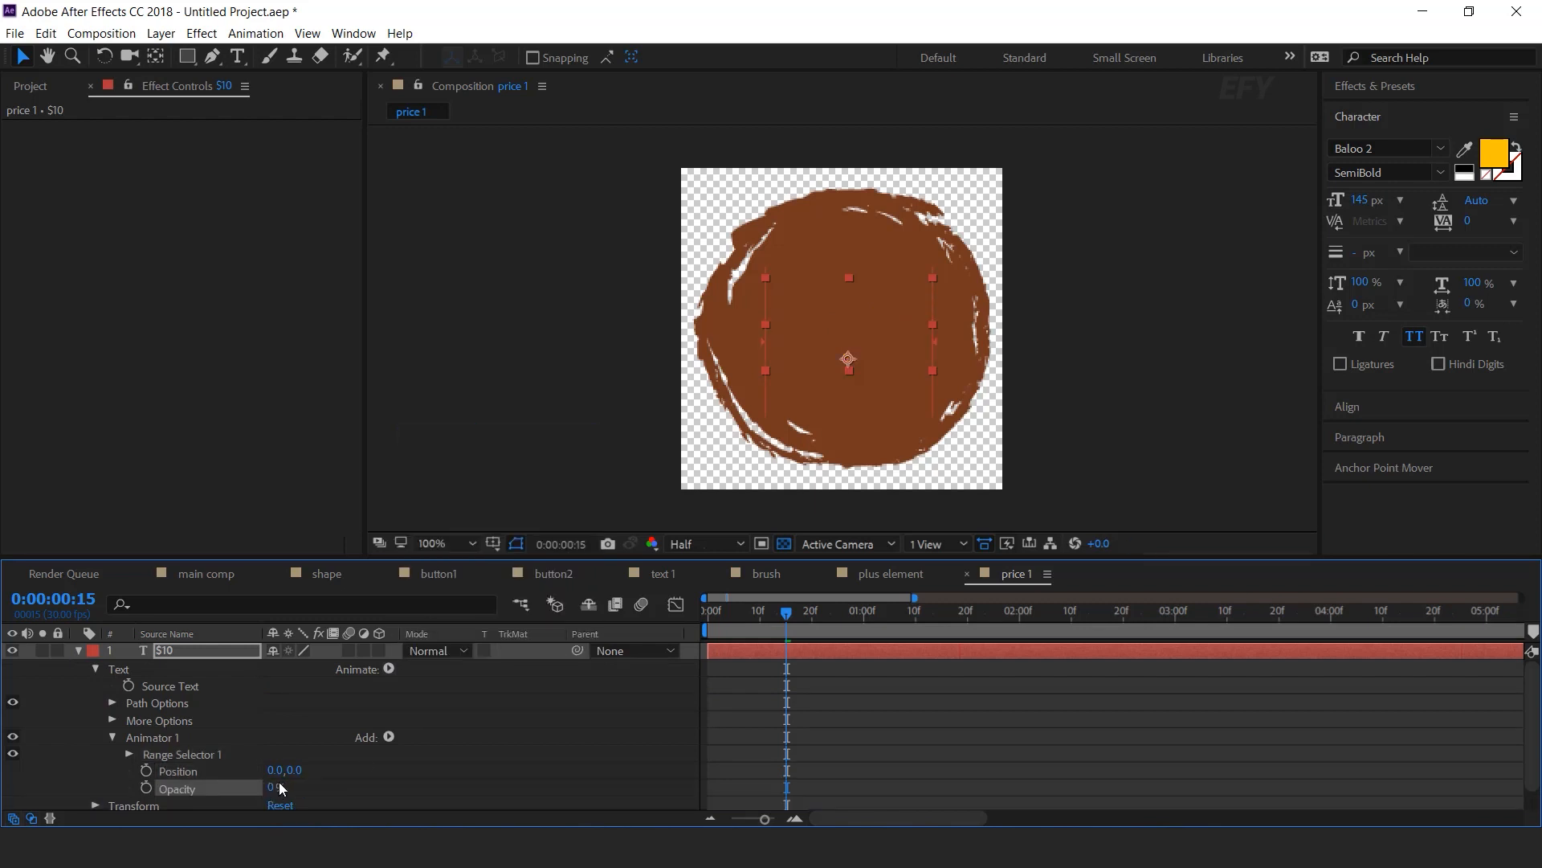
click(293, 772)
text(80)
key(Return)
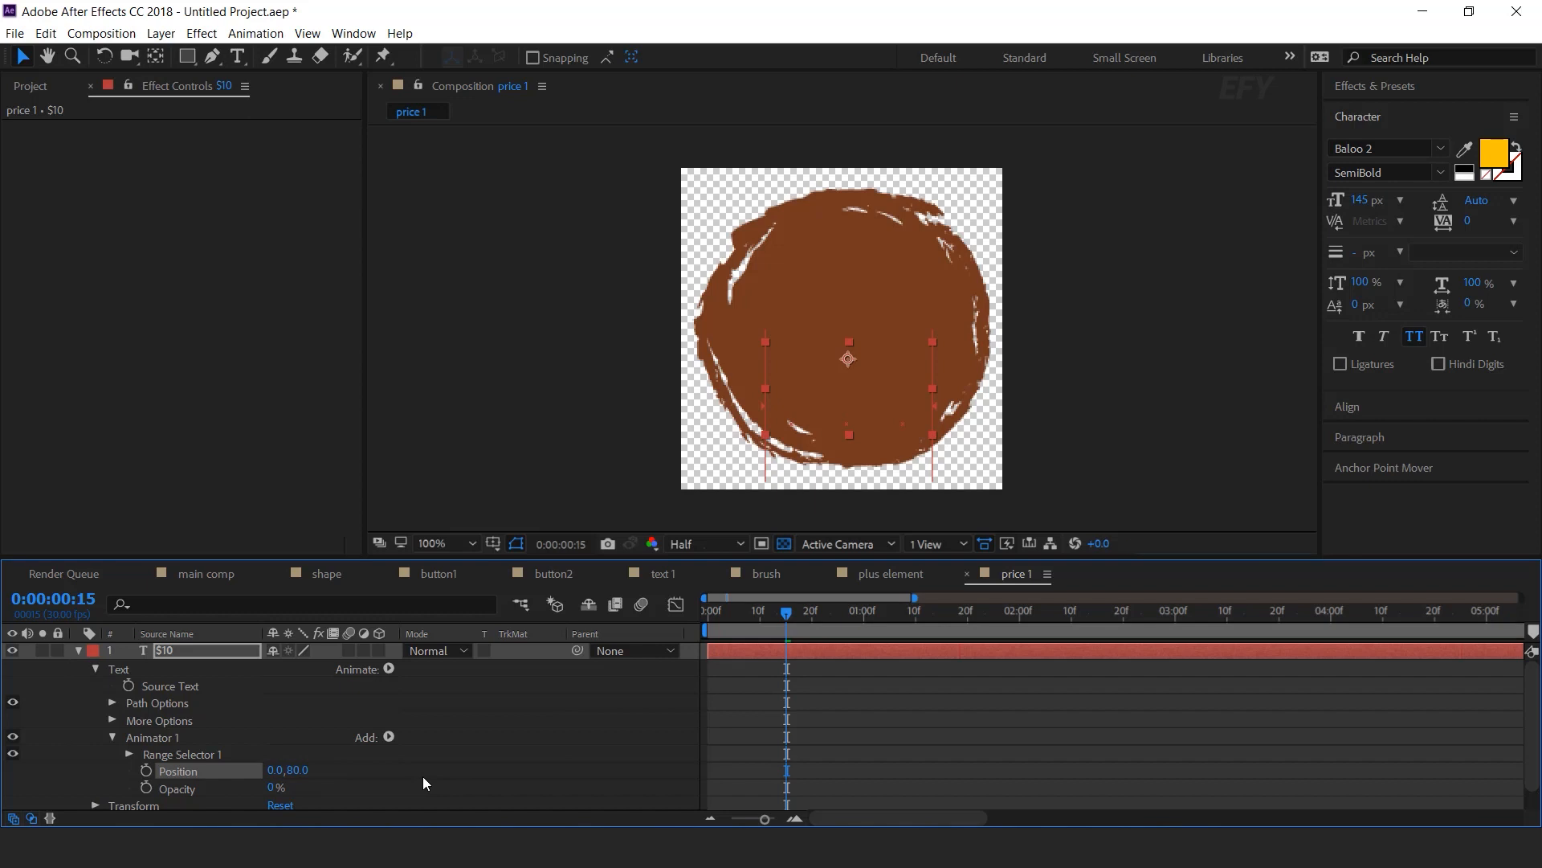
Set the Range Selector's advanced Shape to Ramp Up in the $10 text animator
click(418, 771)
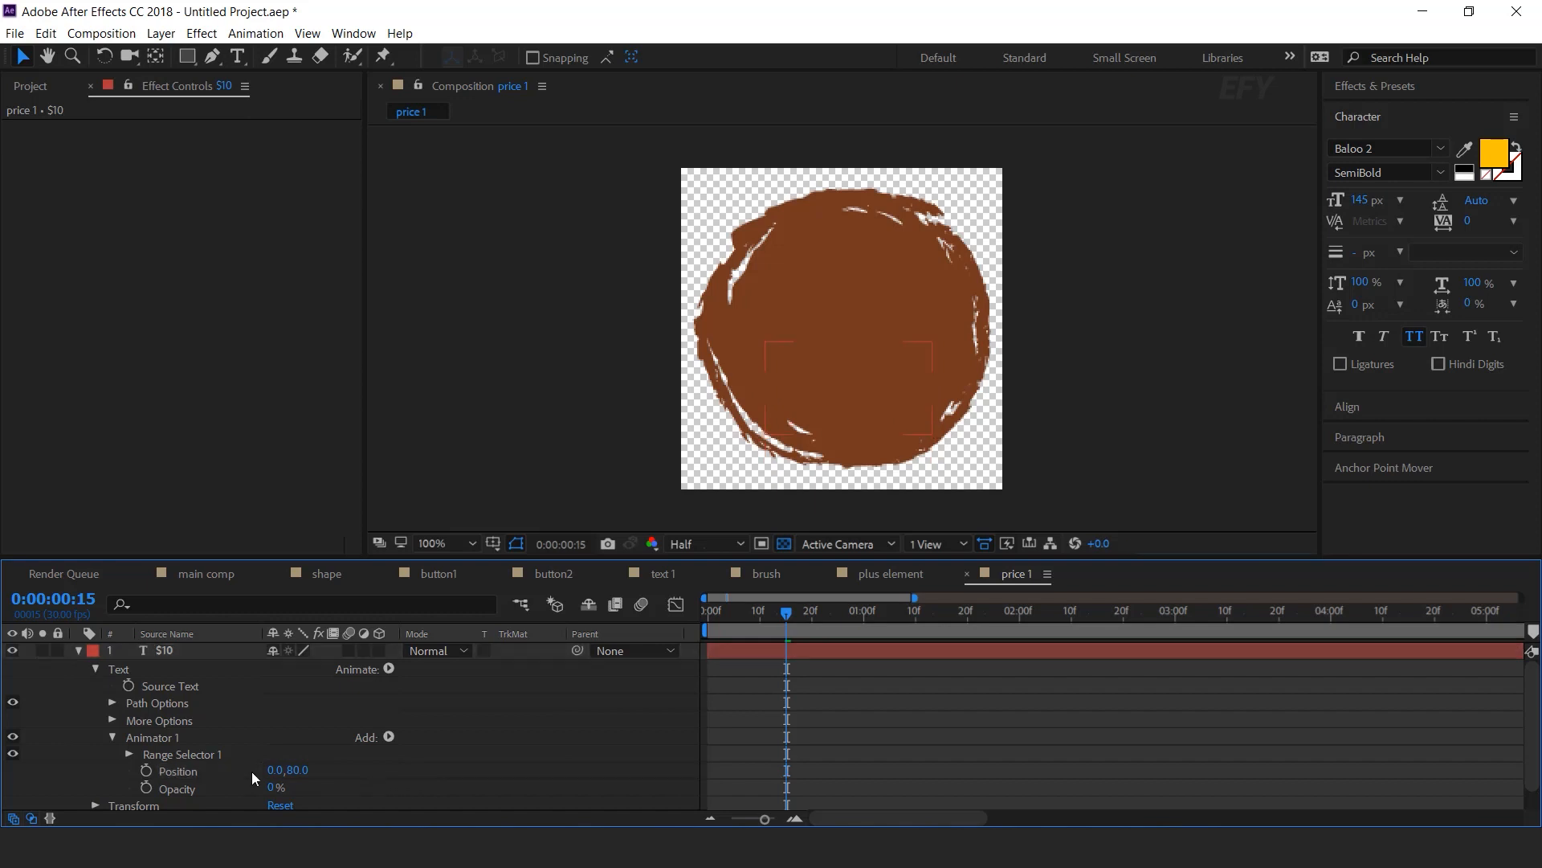
click(128, 753)
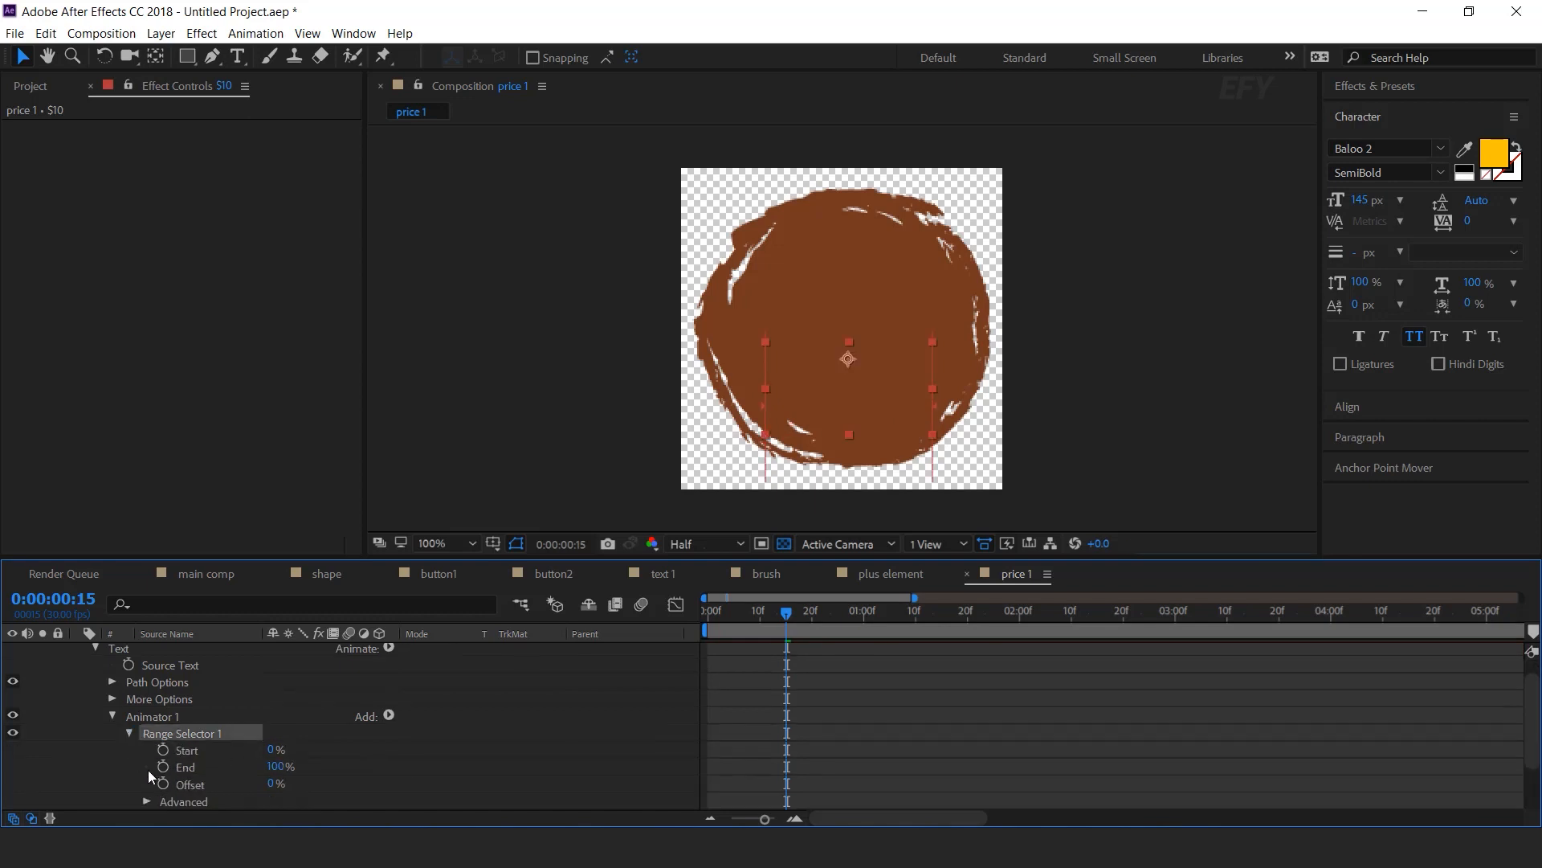
click(146, 801)
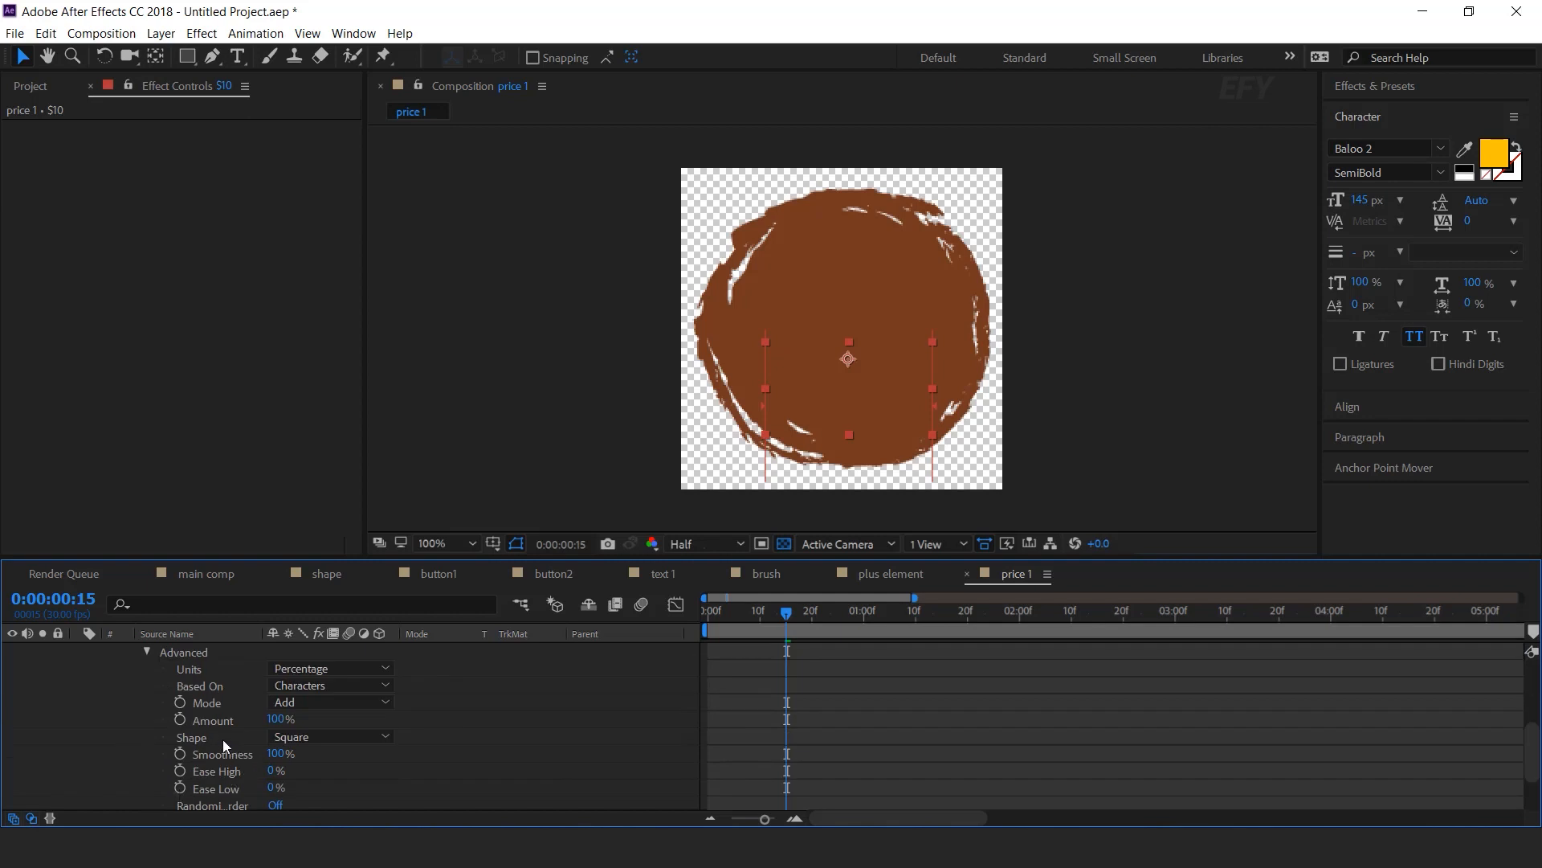
click(334, 739)
click(365, 642)
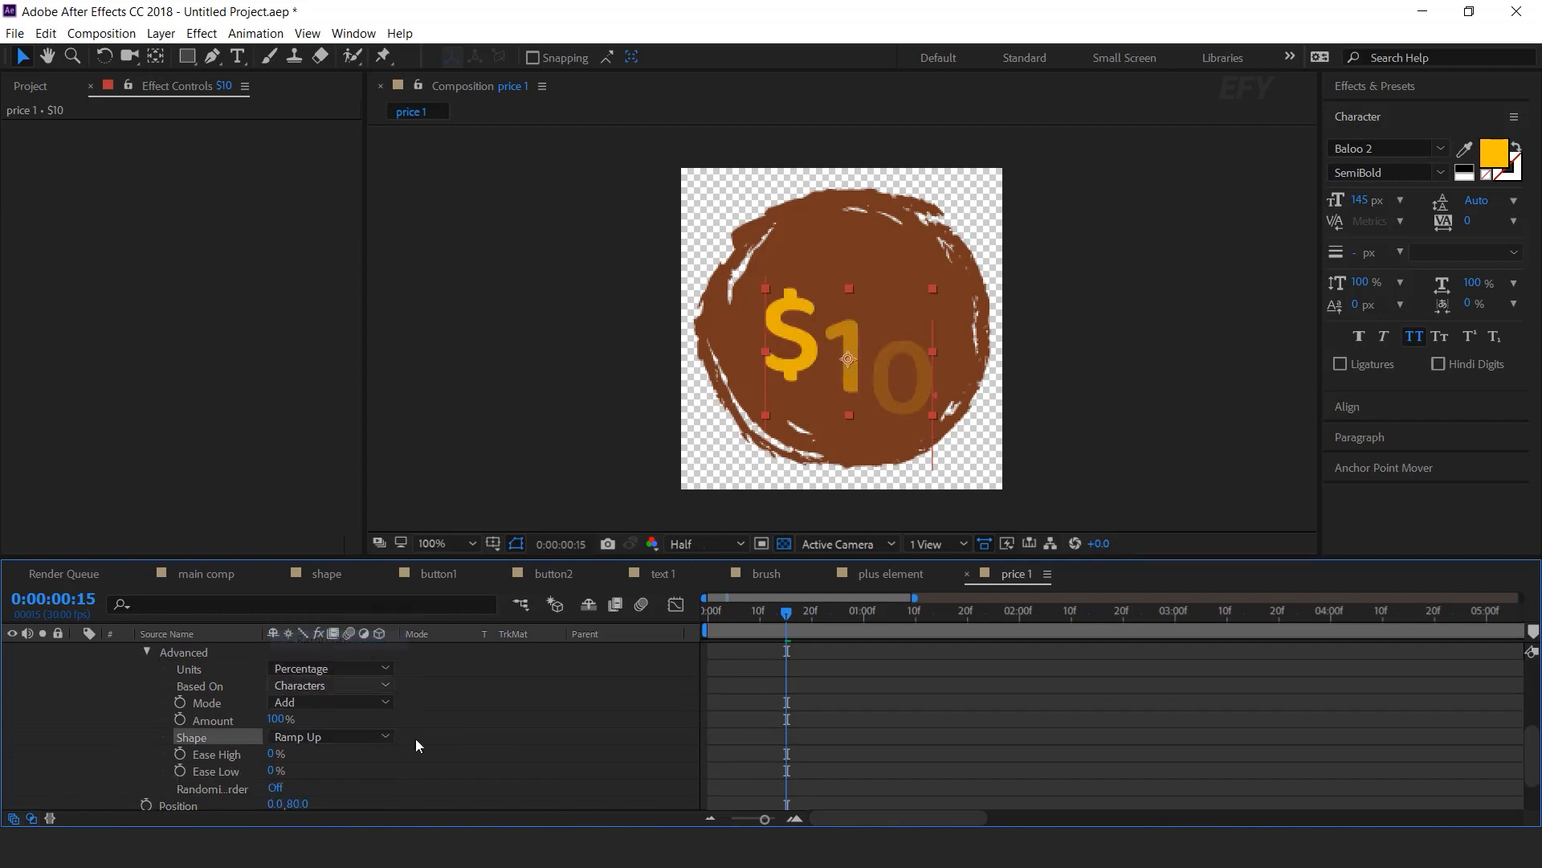
scroll(269, 739, up, 3)
click(146, 755)
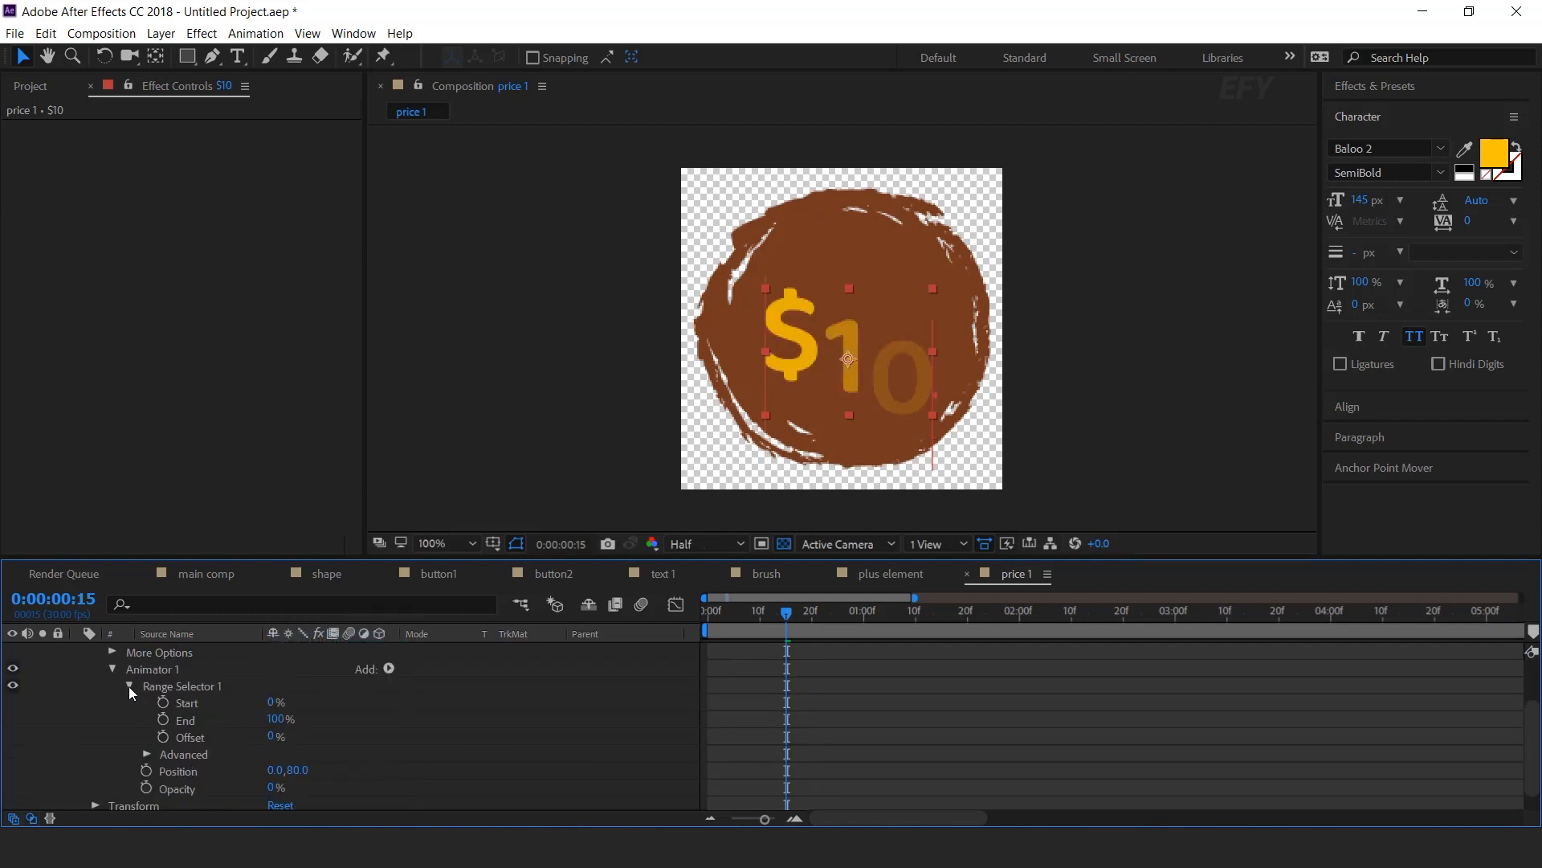
click(130, 686)
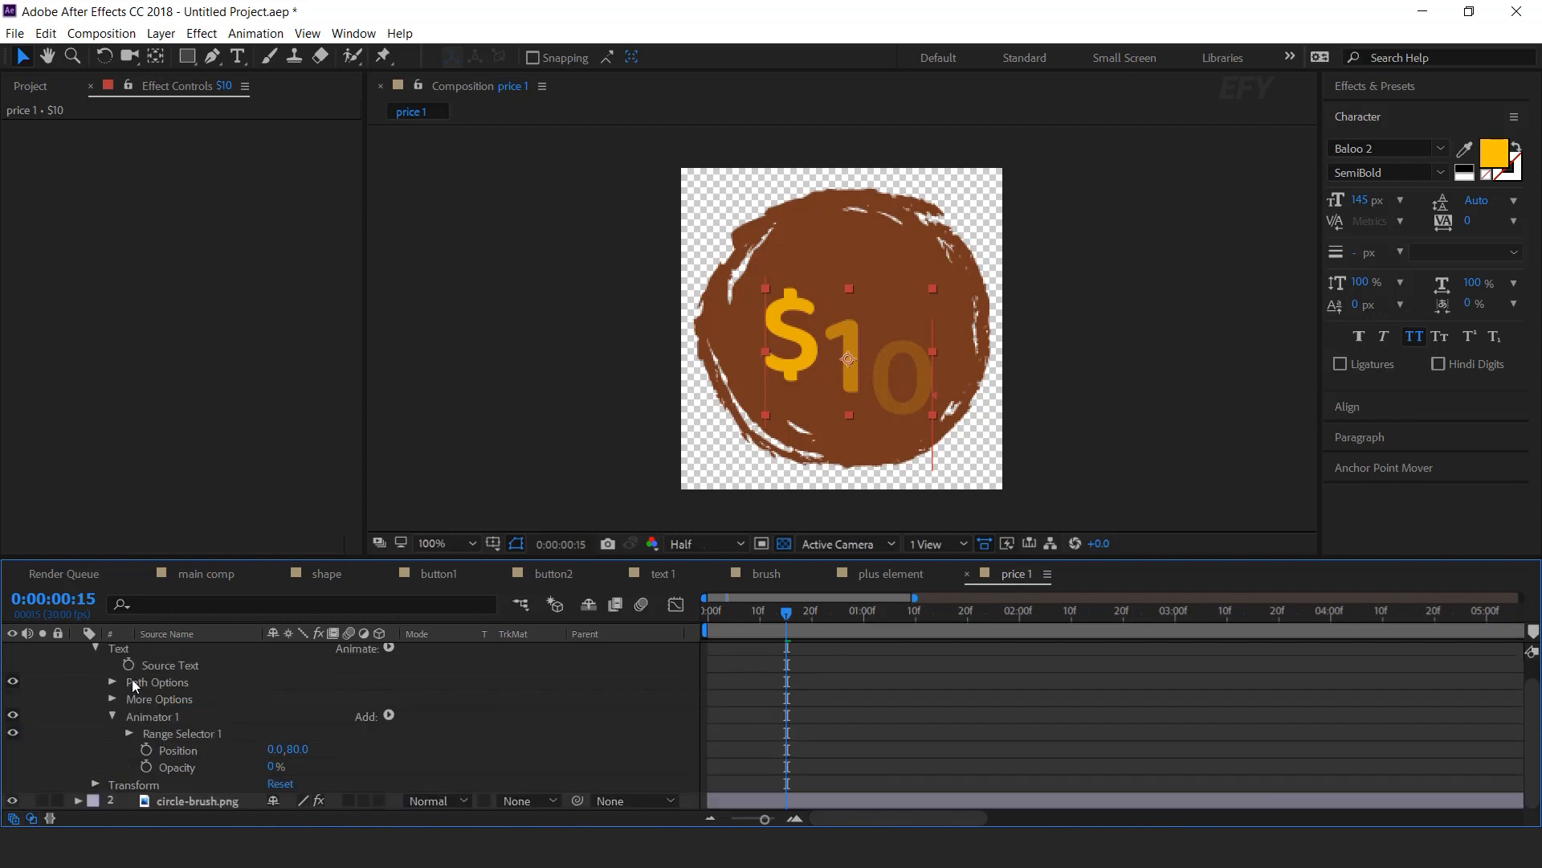
Add an Expression selector to the $10 layer's text animator
click(389, 716)
mouse_move(434, 740)
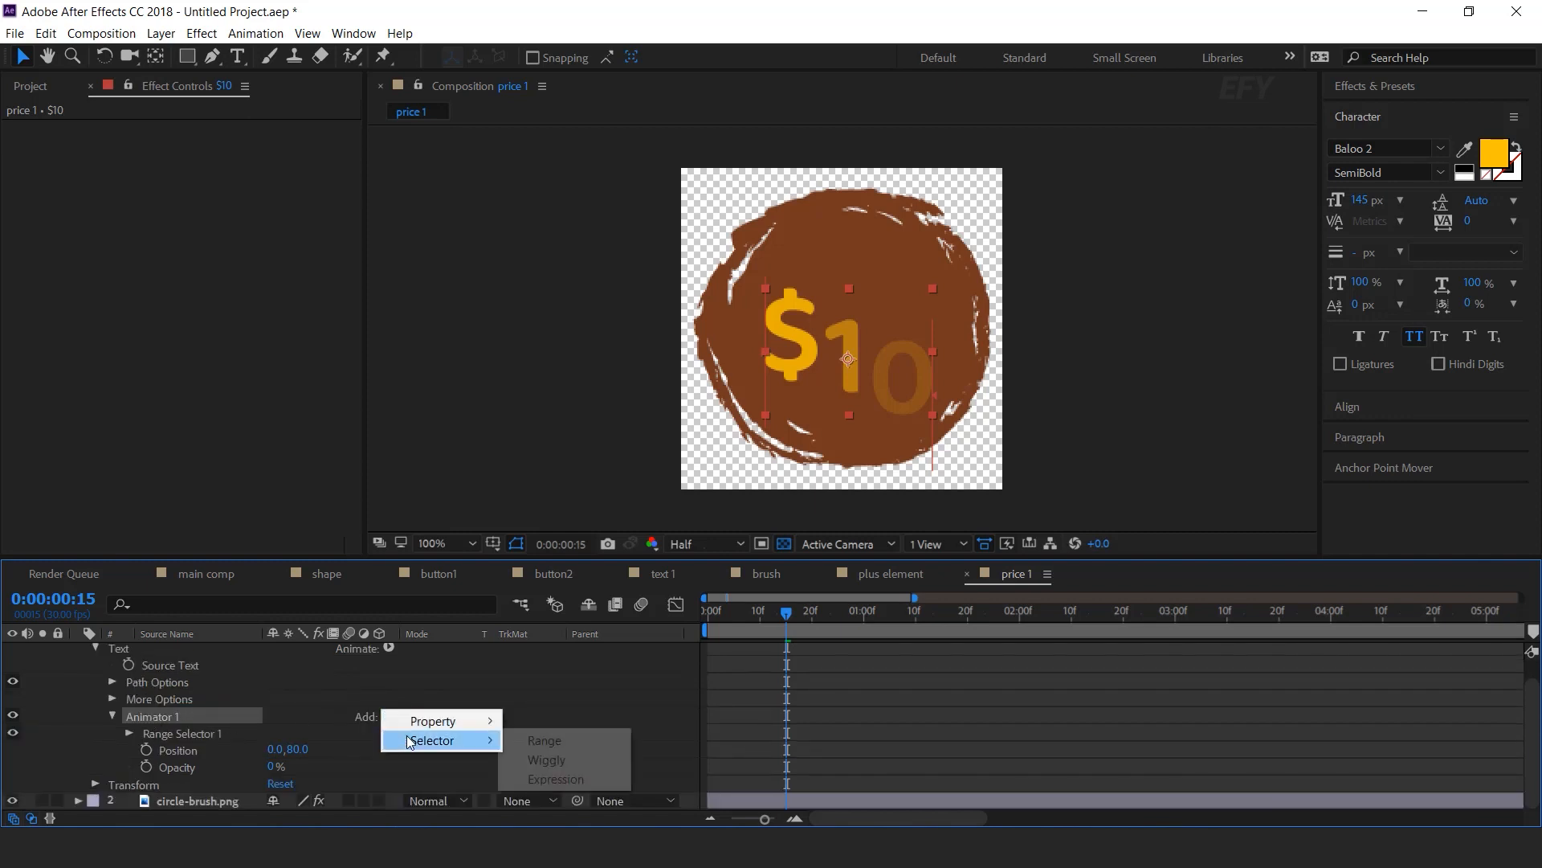
click(574, 780)
Copy the whole delay script from Notepad and apply it as the expression on the Expression Selector's Amount
key(alt+Tab)
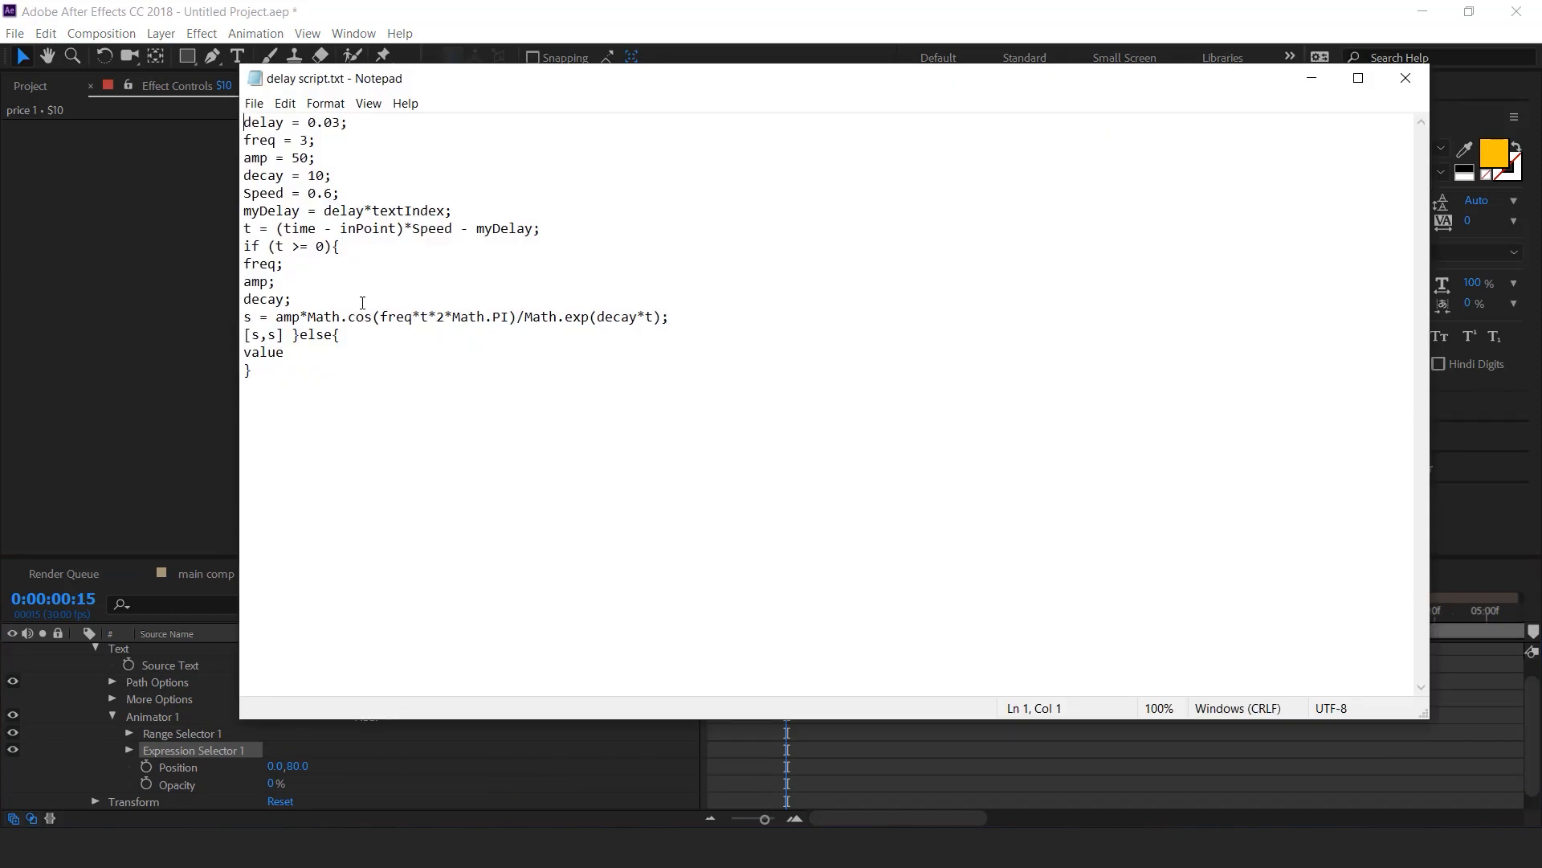
key(ctrl+a)
click(1312, 78)
click(129, 750)
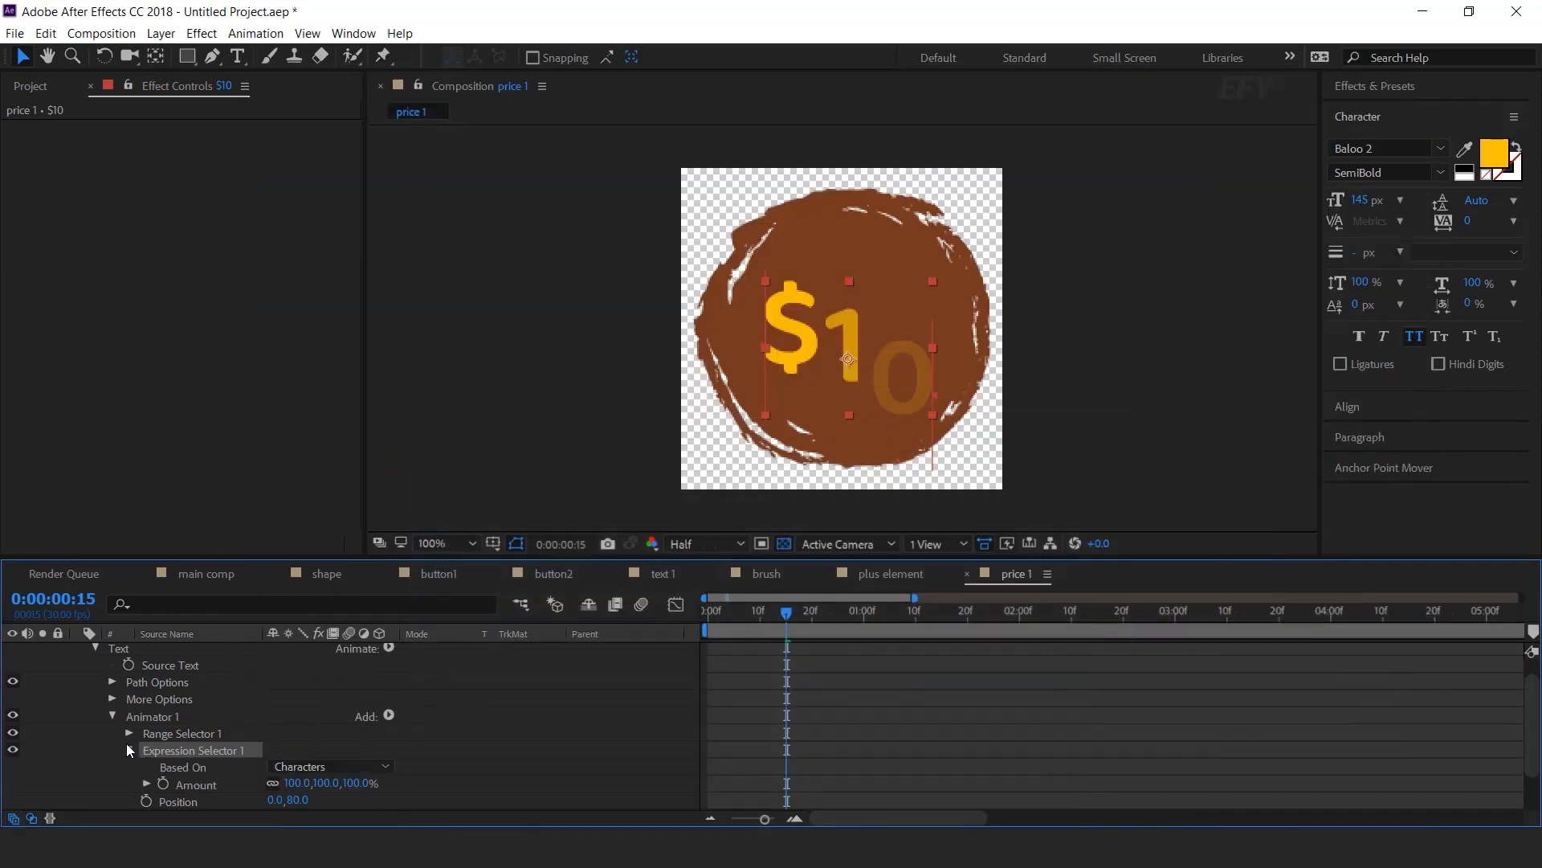
alt+click(163, 784)
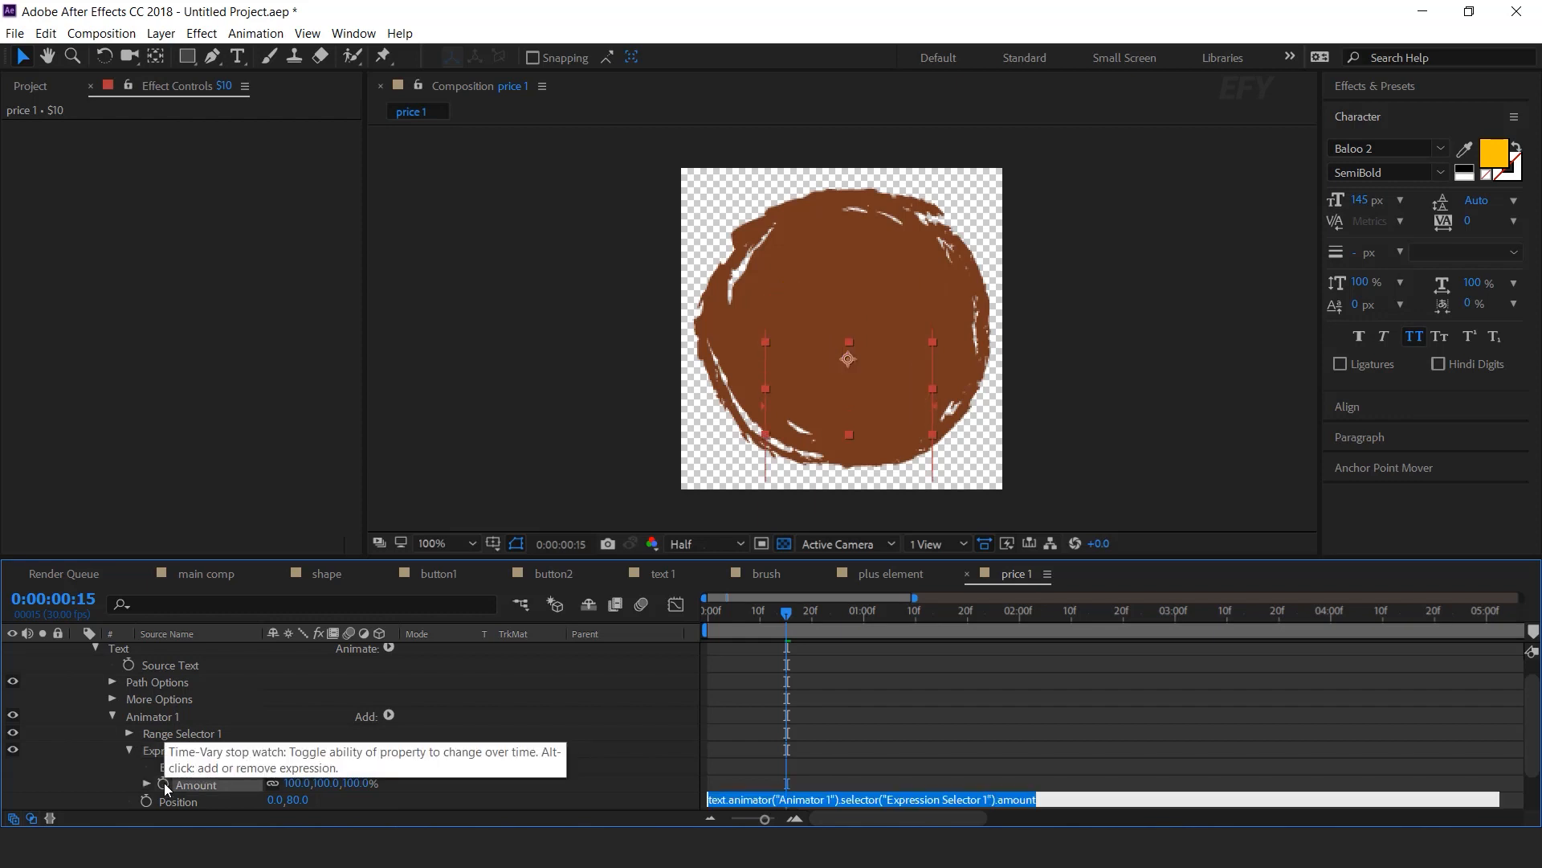
click(911, 707)
Preview the price badge from the first frame and delay the $10 layer's start by about 6 frames
drag(763, 613, 707, 614)
key(space)
scroll(185, 679, up, 1)
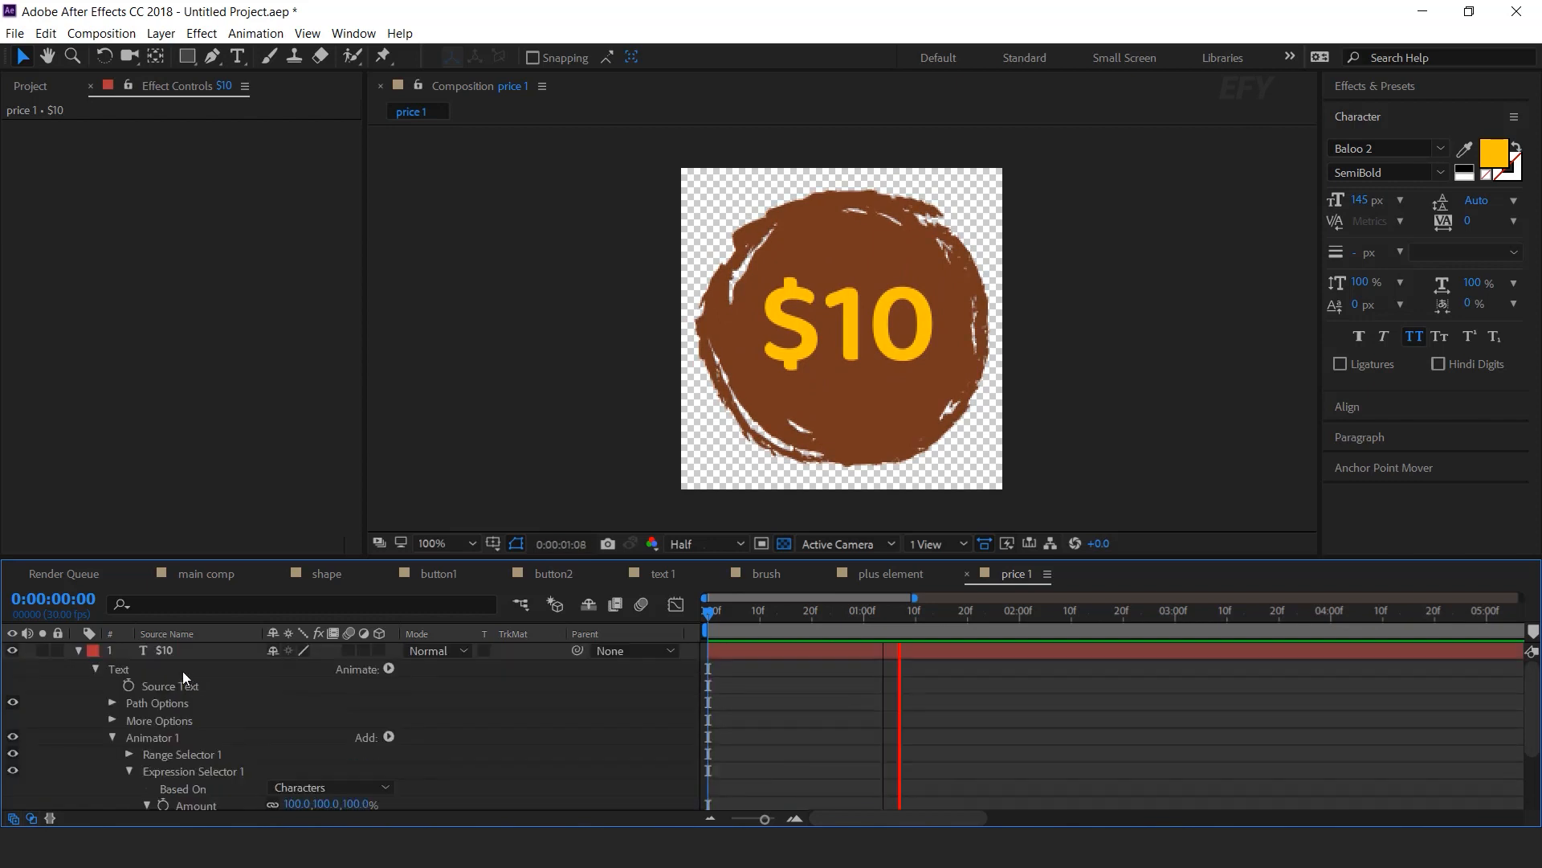
drag(826, 648, 850, 648)
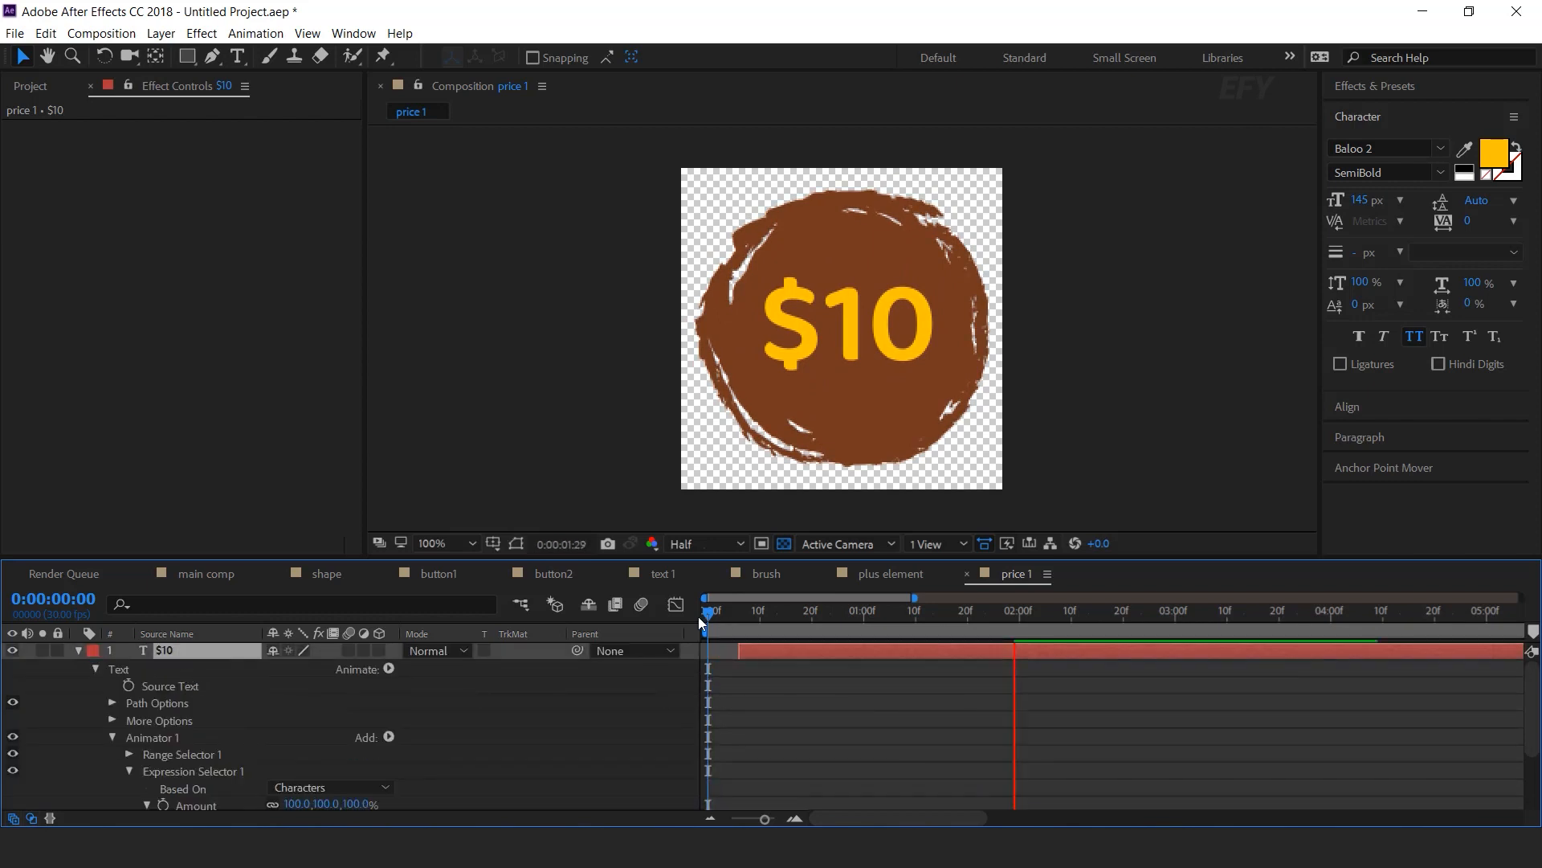
key(space)
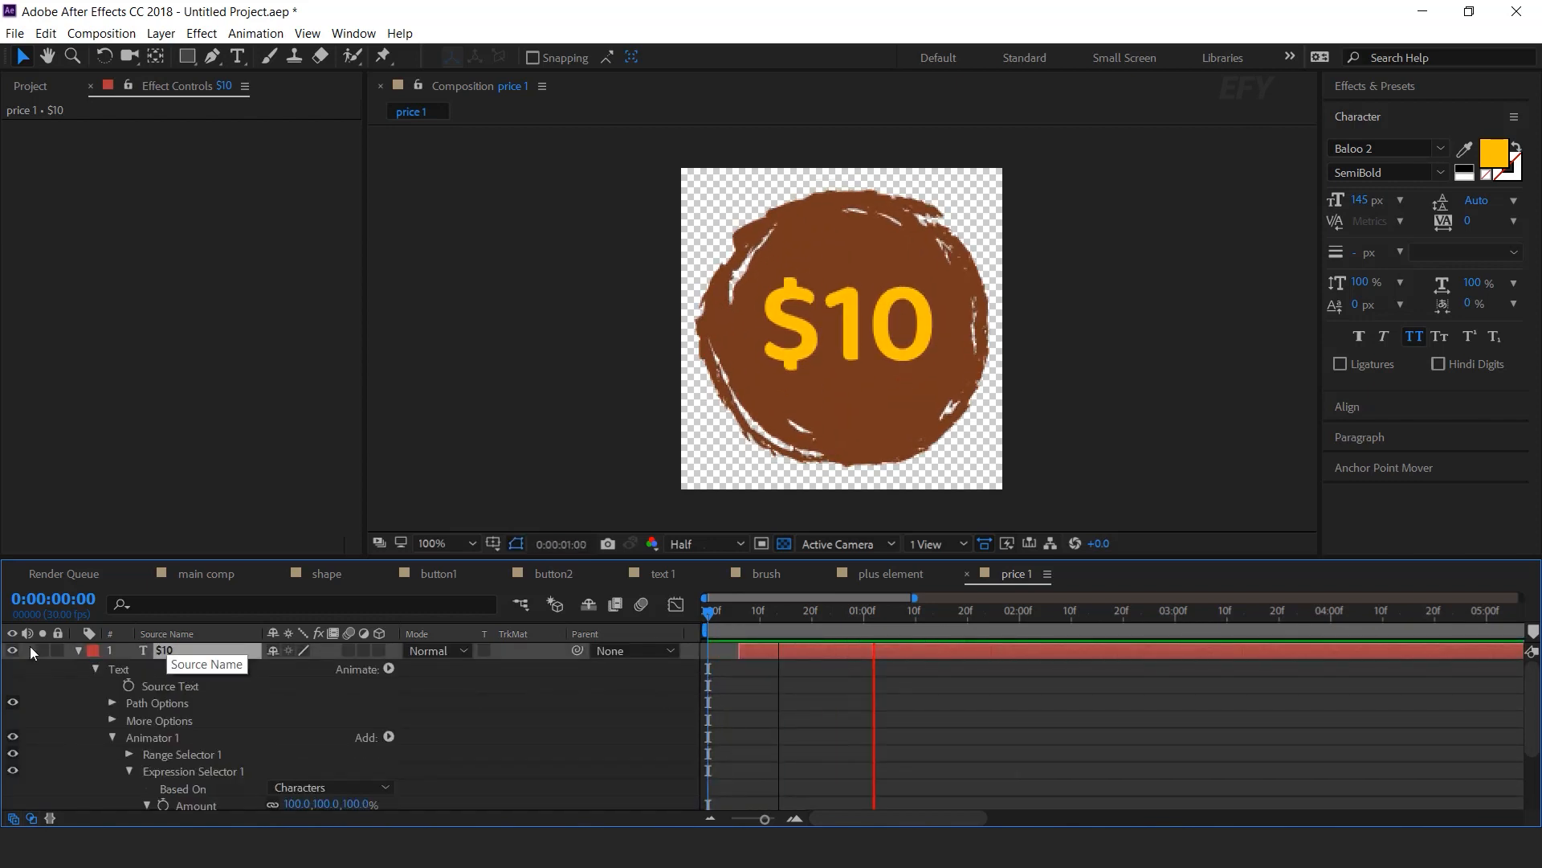
click(77, 650)
Place the price 1 composition as the topmost layer of the main comp
click(200, 572)
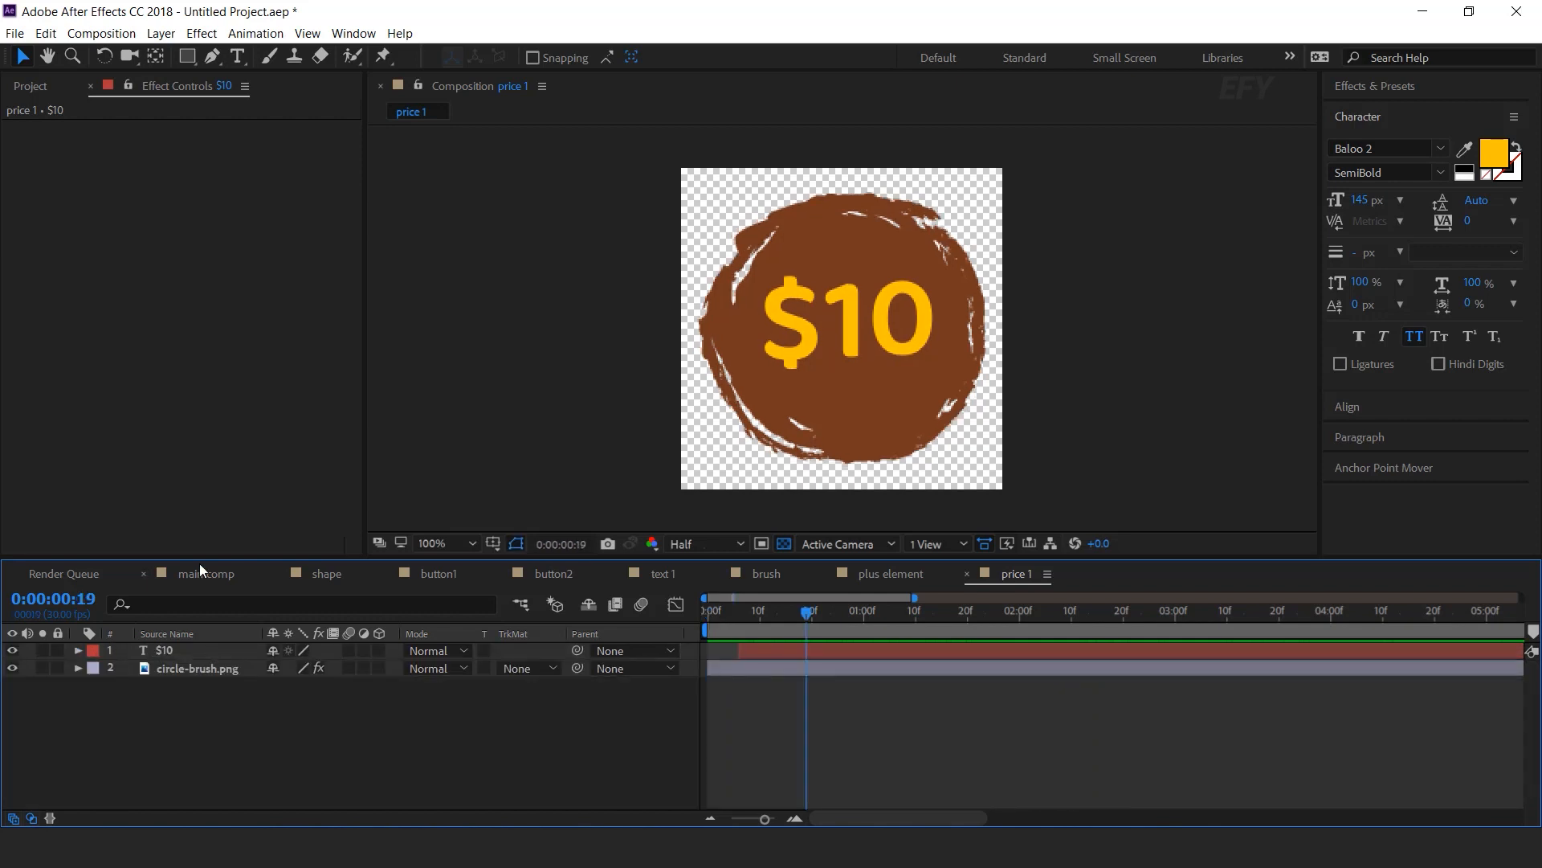
click(36, 85)
scroll(113, 337, up, 1)
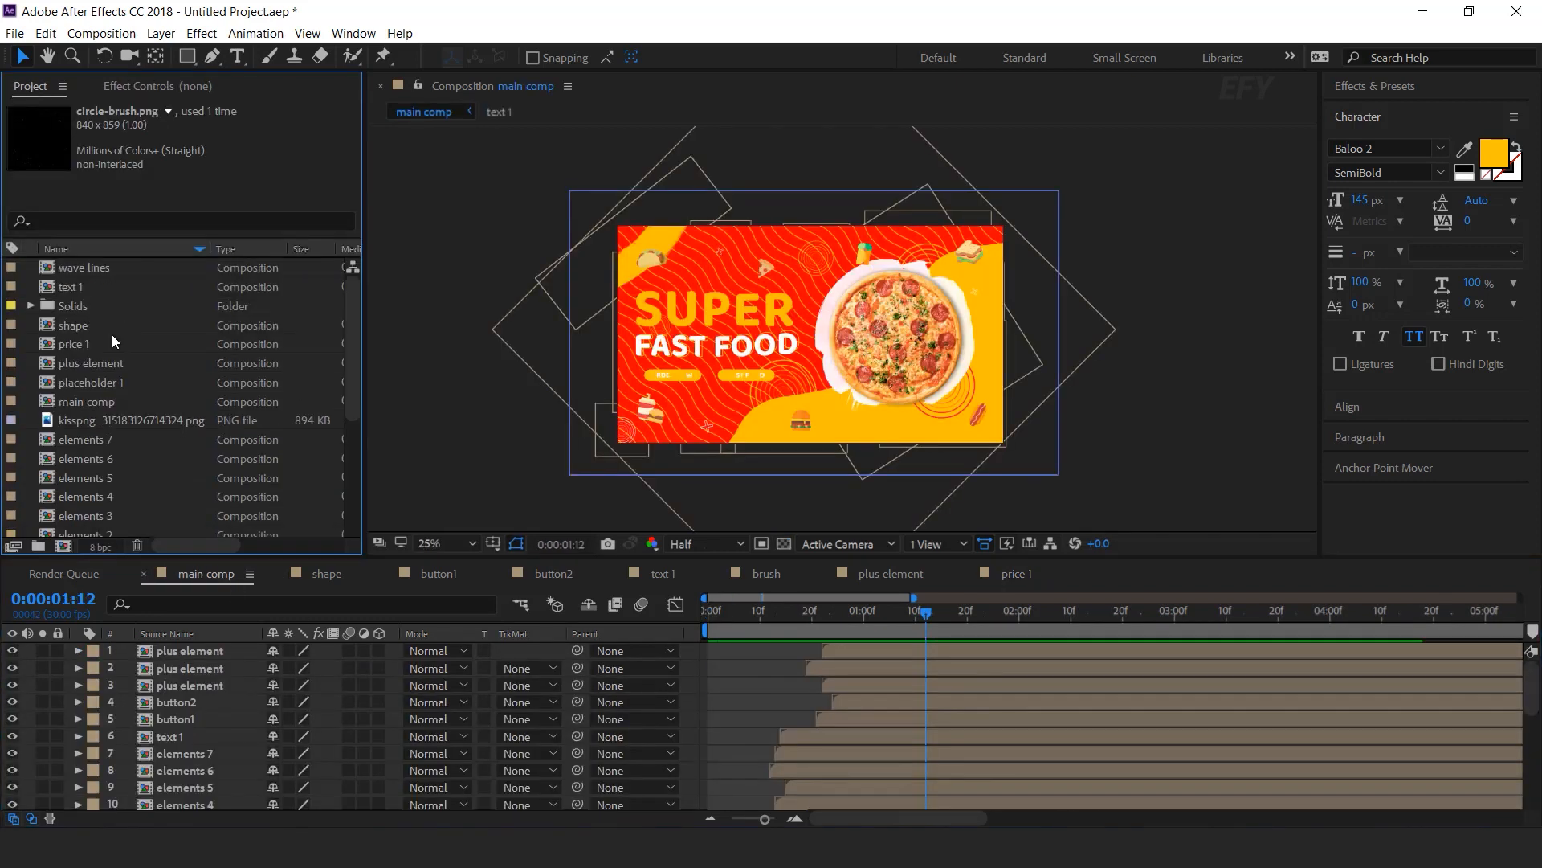
click(79, 343)
drag(48, 342, 196, 656)
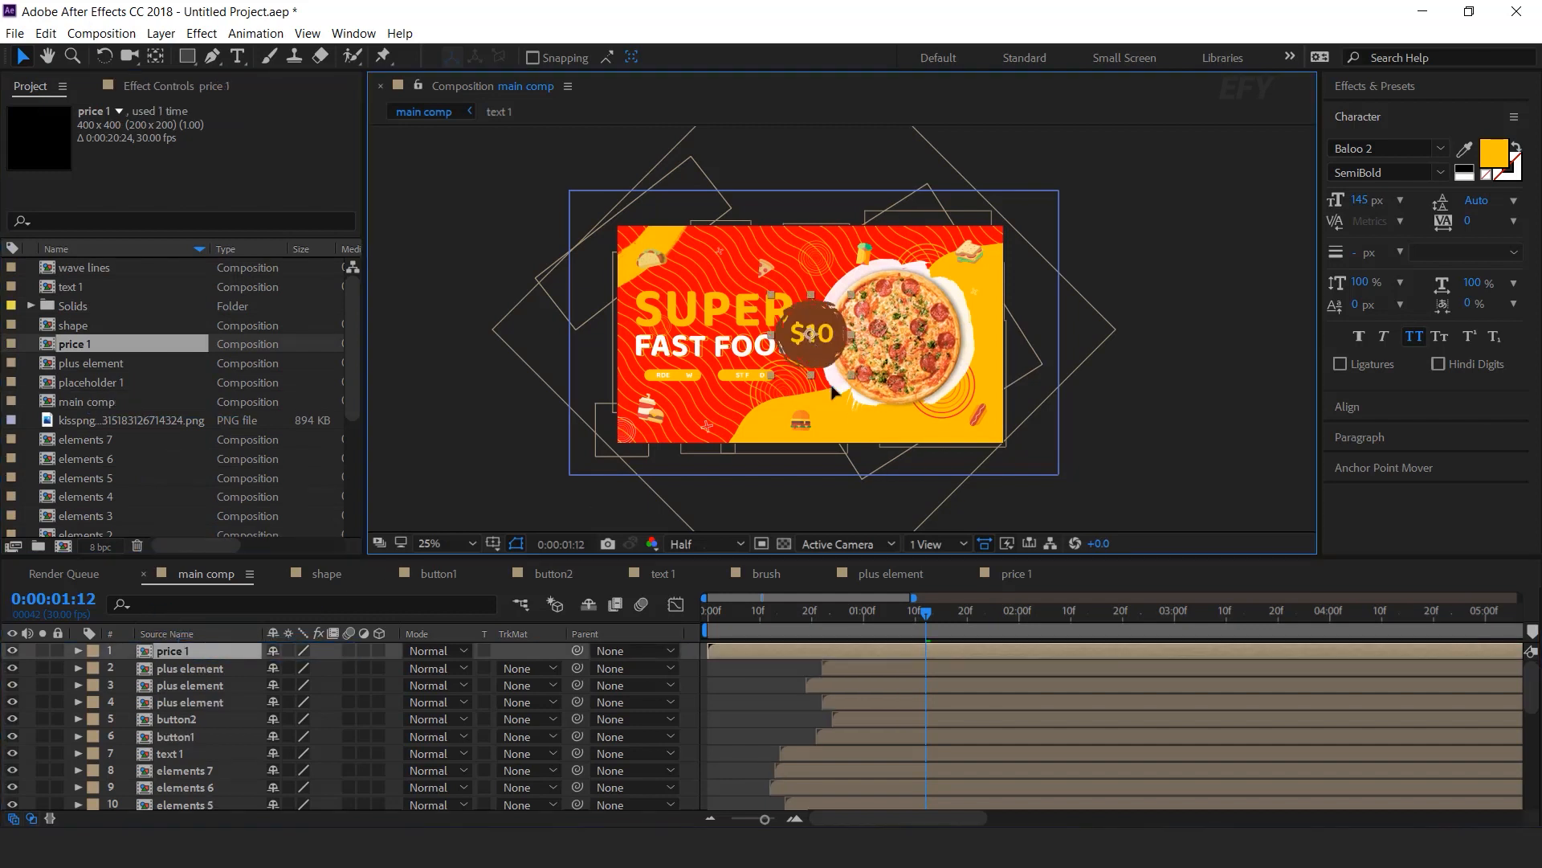
Move the price 1 badge to the pizza's lower-left edge, at about 1094, 838, and adjust its scale
drag(808, 340, 833, 399)
key(s)
mouse_move(315, 667)
mouse_down()
mouse_move(299, 670)
mouse_move(311, 667)
mouse_up()
scroll(876, 442, up, 2)
click(861, 461)
Add the expression posterizeTime(9), wiggle(2,5) to the price 1 layer's Position and preview the motion
key(p)
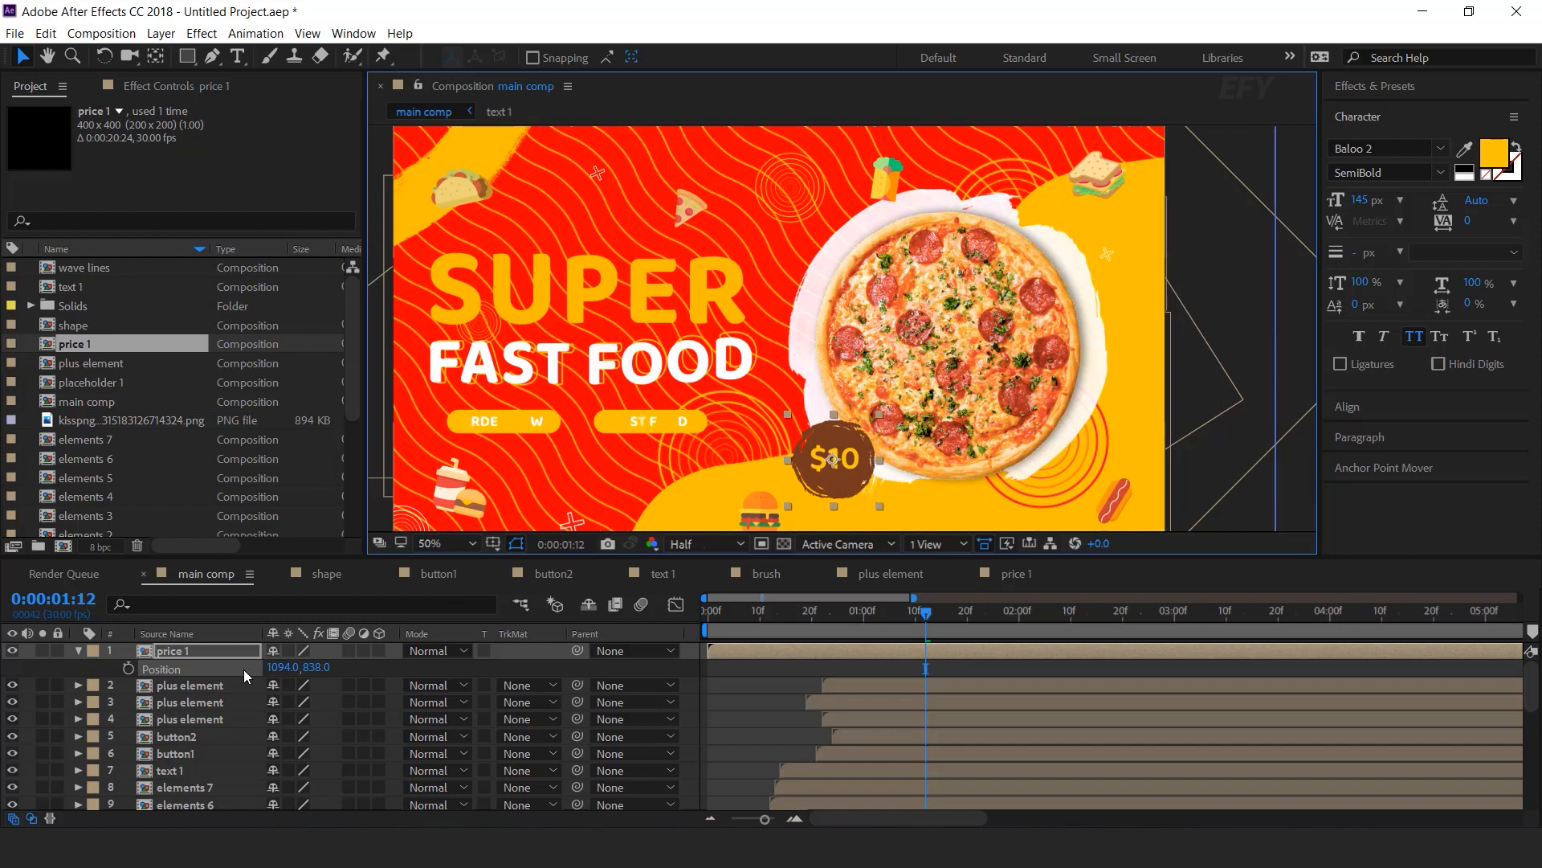
alt+click(129, 671)
text(posterizeTime(9), wiggle(2,5)
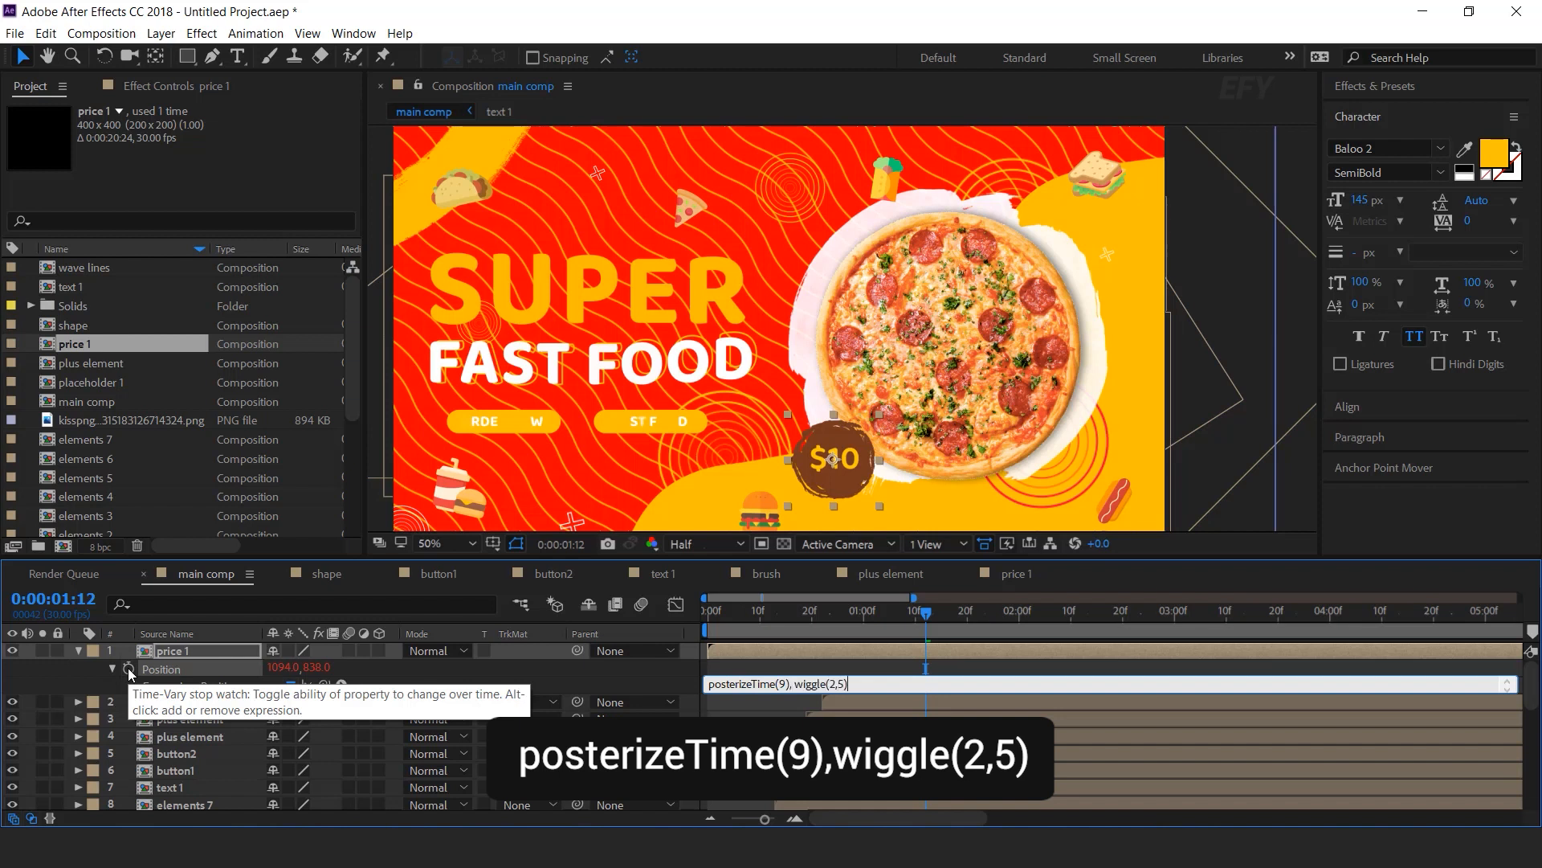
click(860, 705)
key(space)
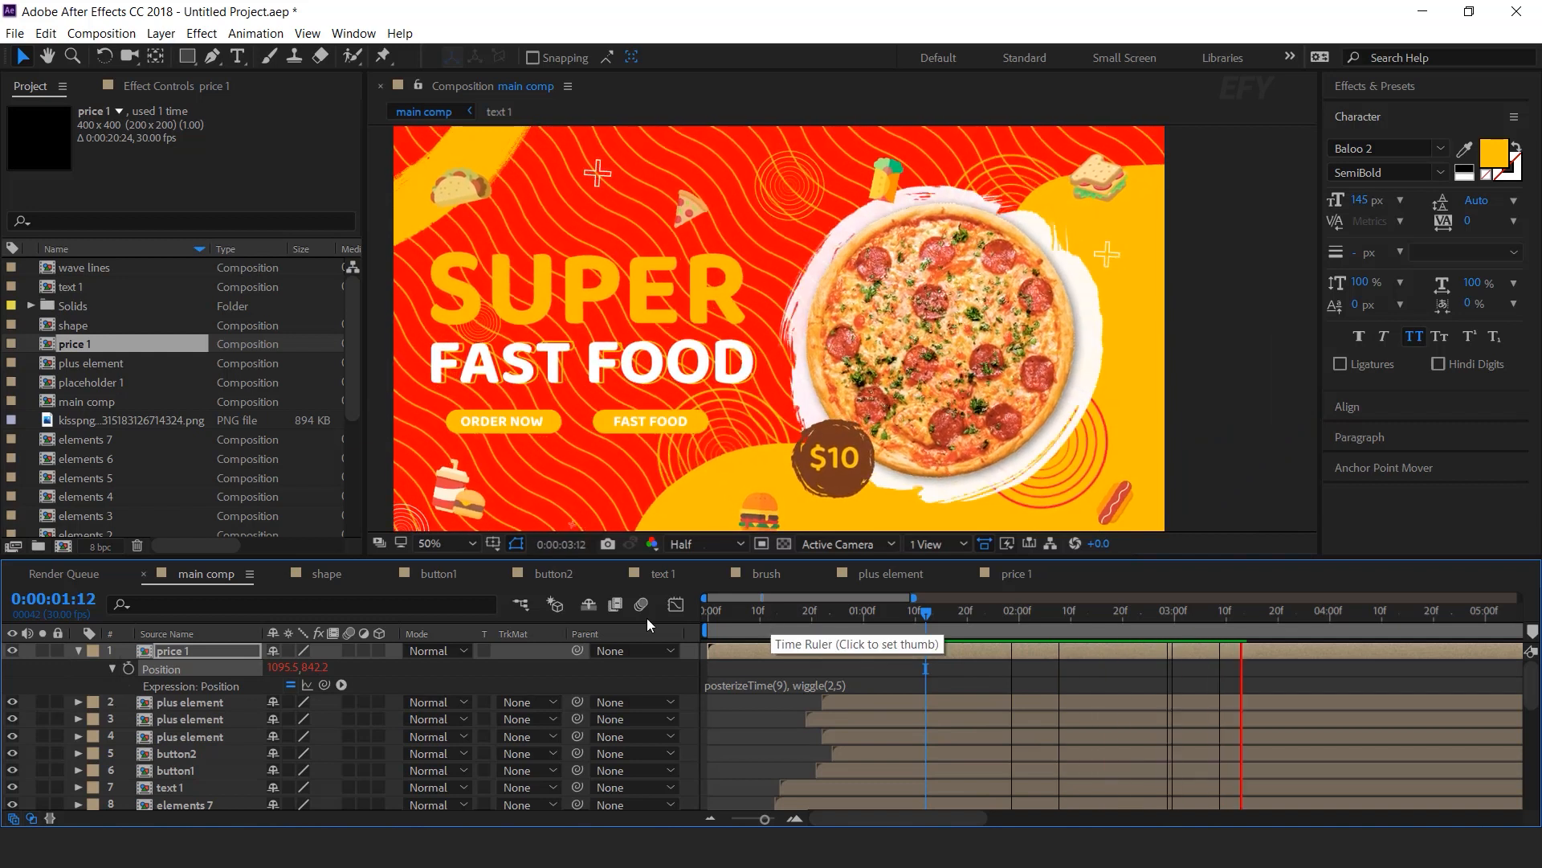
key(space)
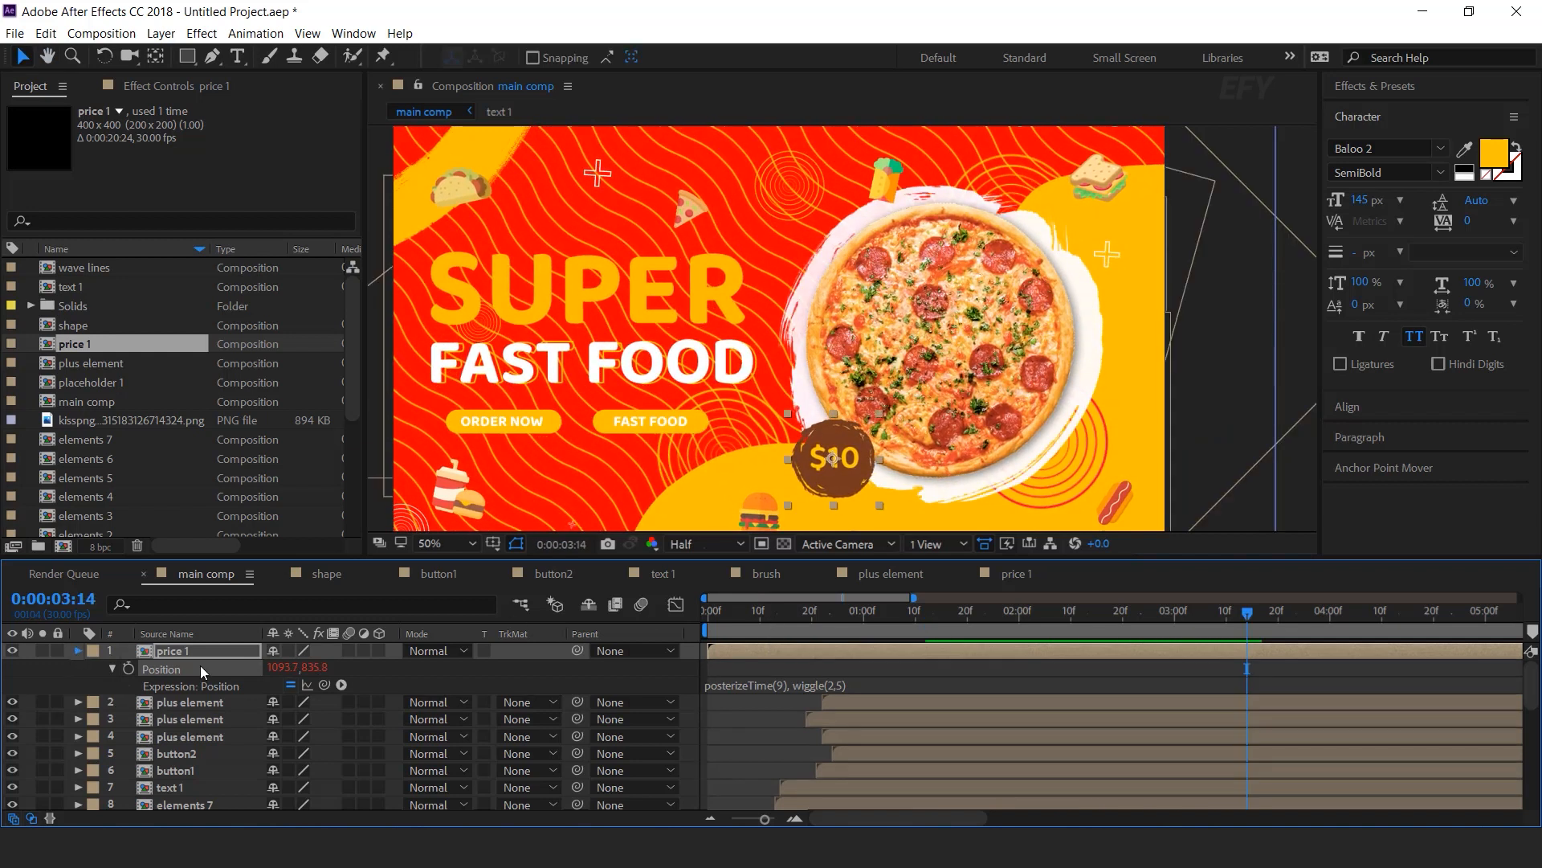
key(u)
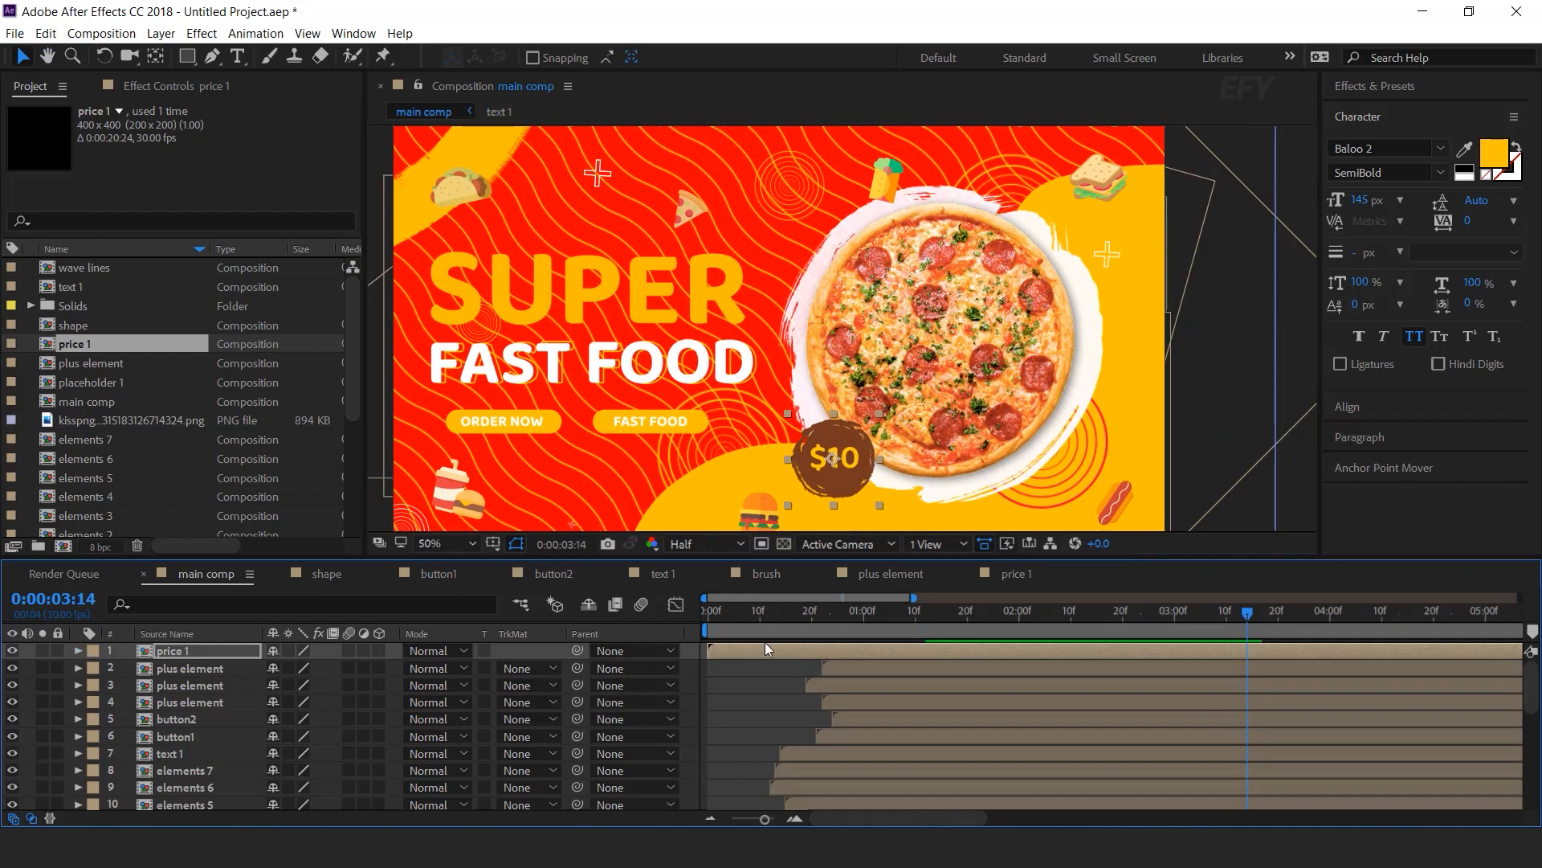
Shift the price 1 layer to start at about 1 second and preview the main comp
click(717, 613)
key(space)
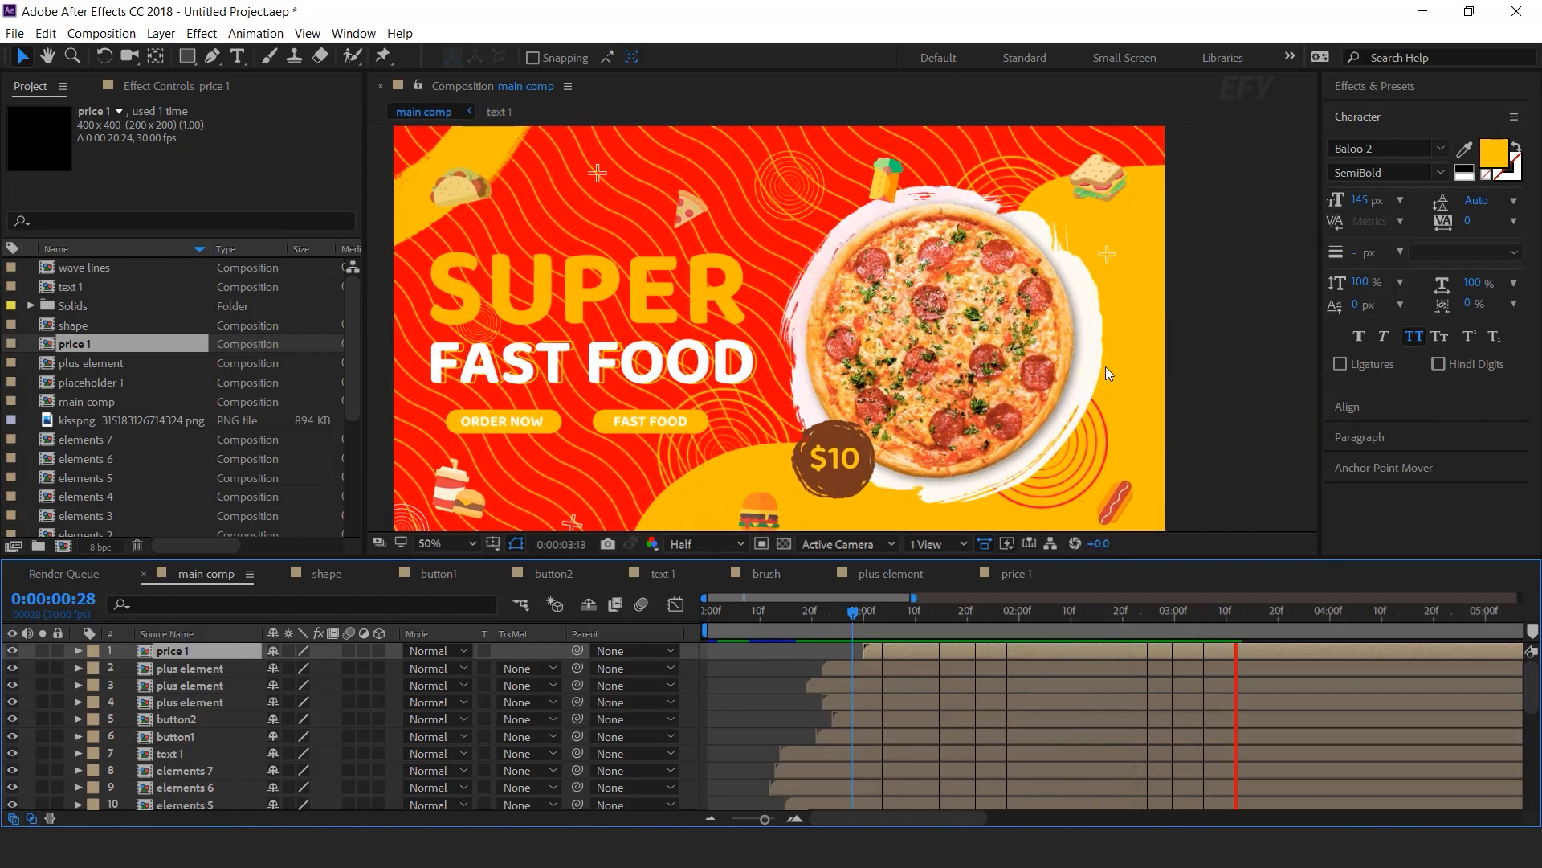
scroll(1153, 397, down, 2)
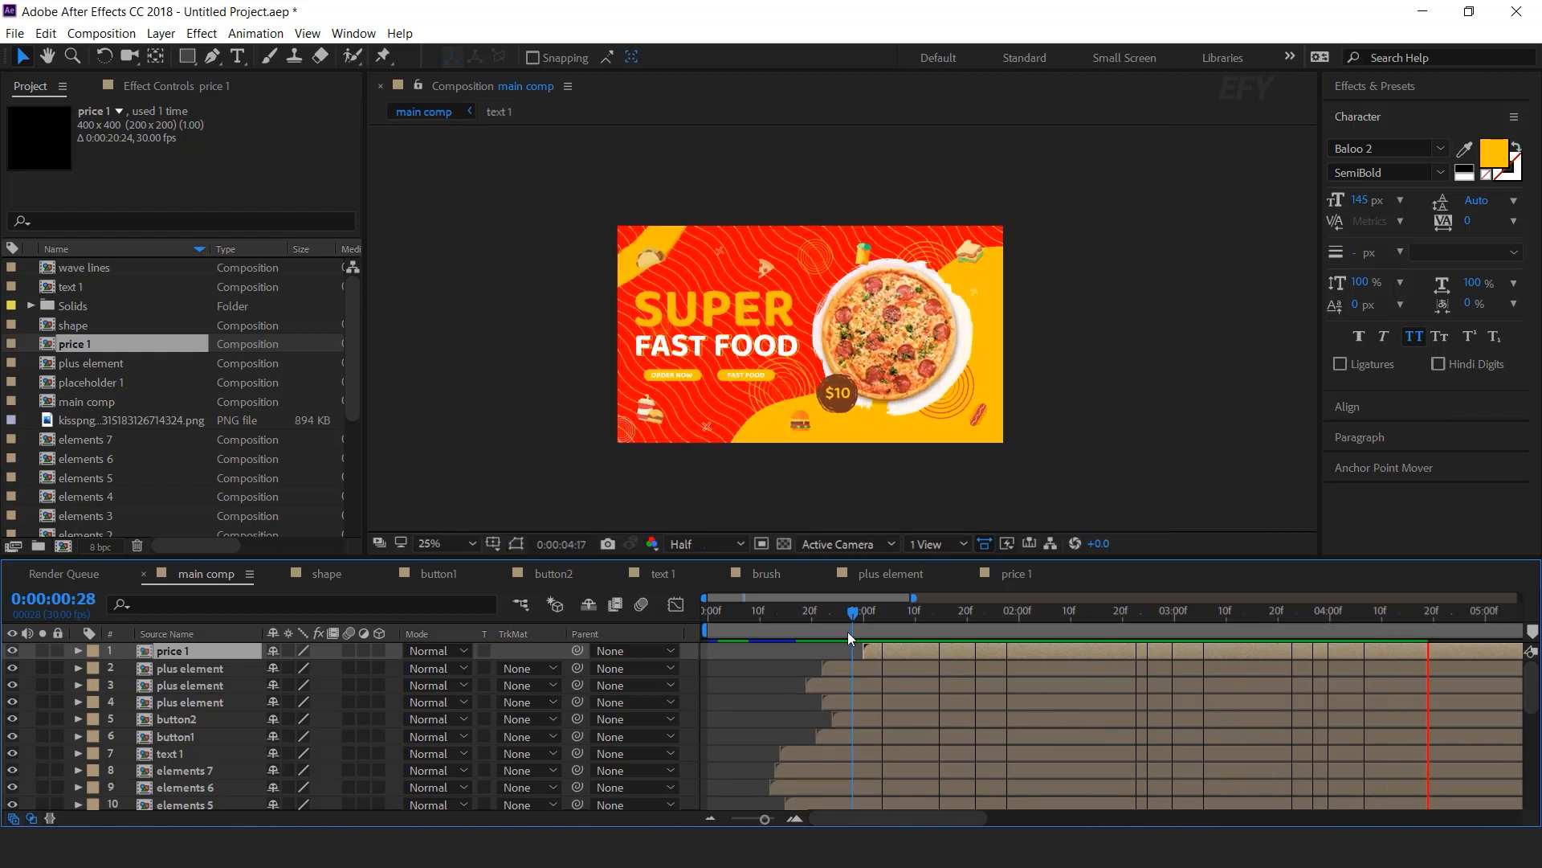
drag(844, 618, 864, 617)
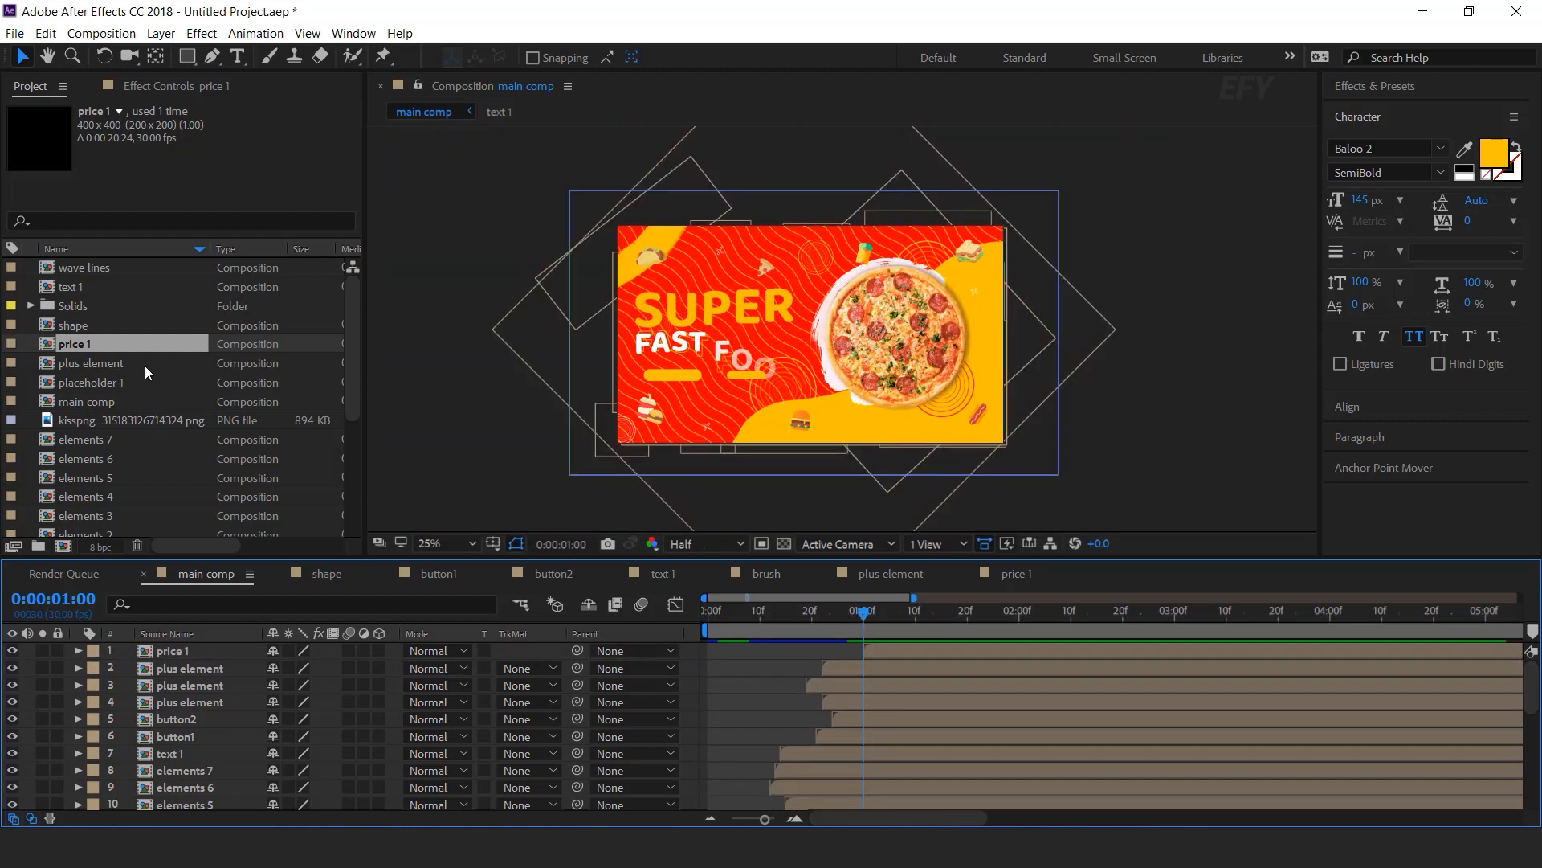
Add Dust grunge overlay.mp4 as the topmost layer of the main comp and set its blending mode to Screen
scroll(144, 364, down, 5)
click(89, 382)
drag(83, 380, 196, 647)
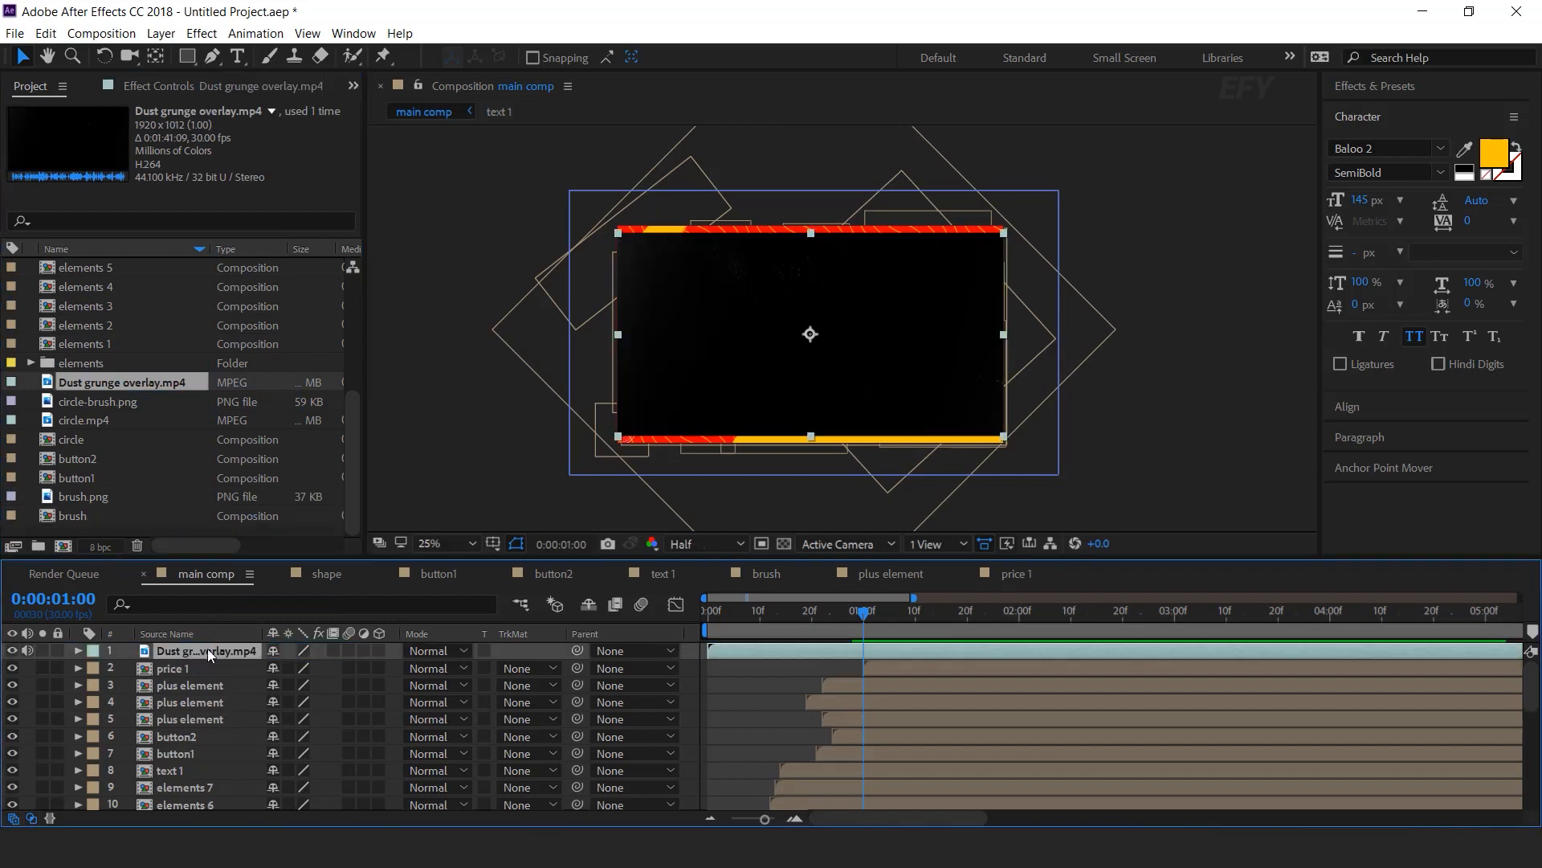
click(434, 651)
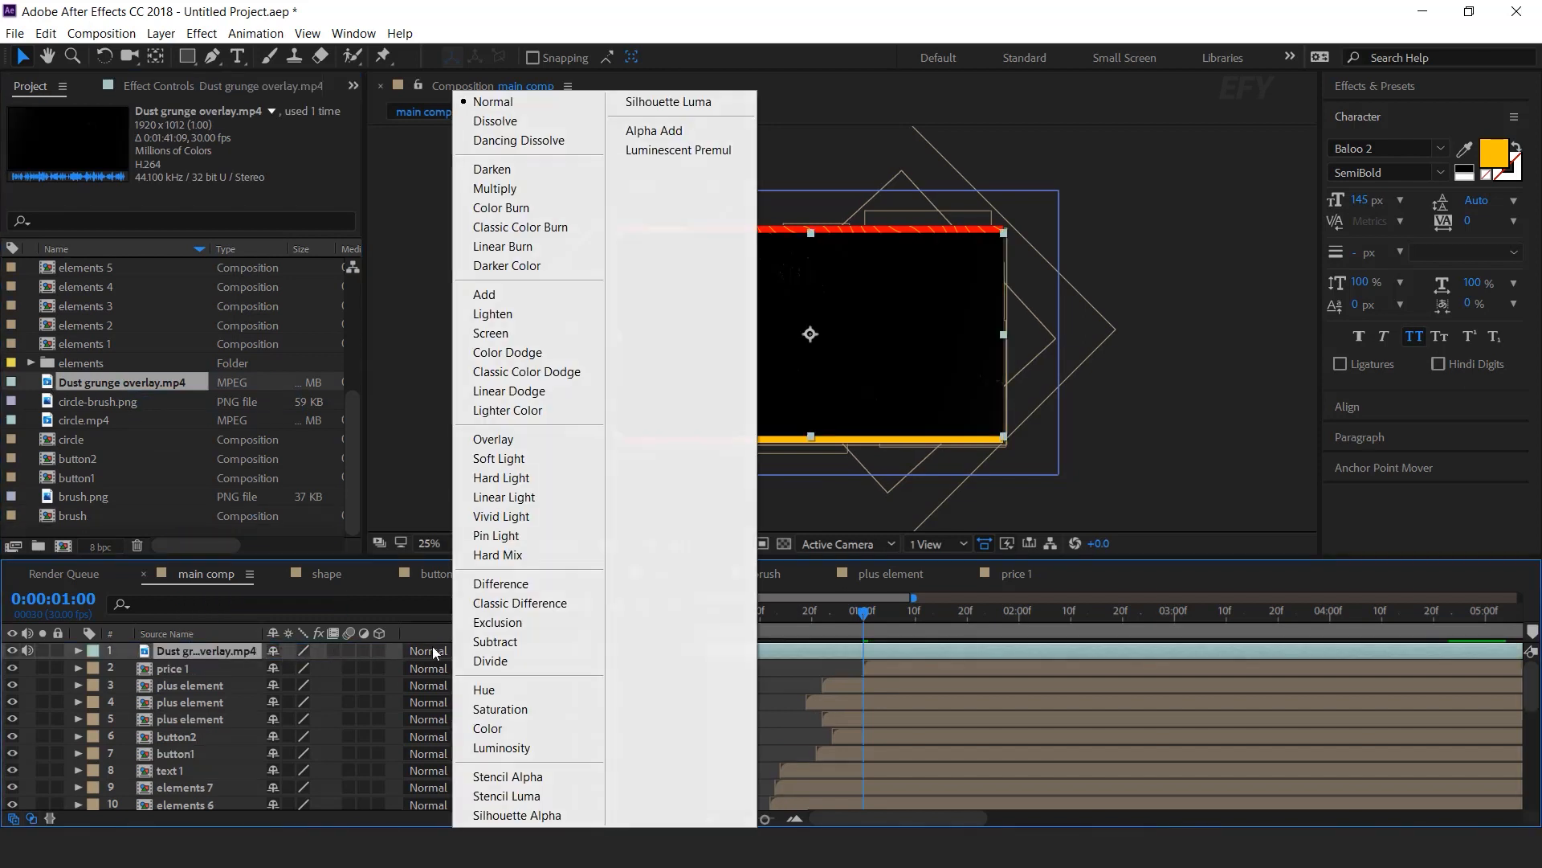
click(518, 333)
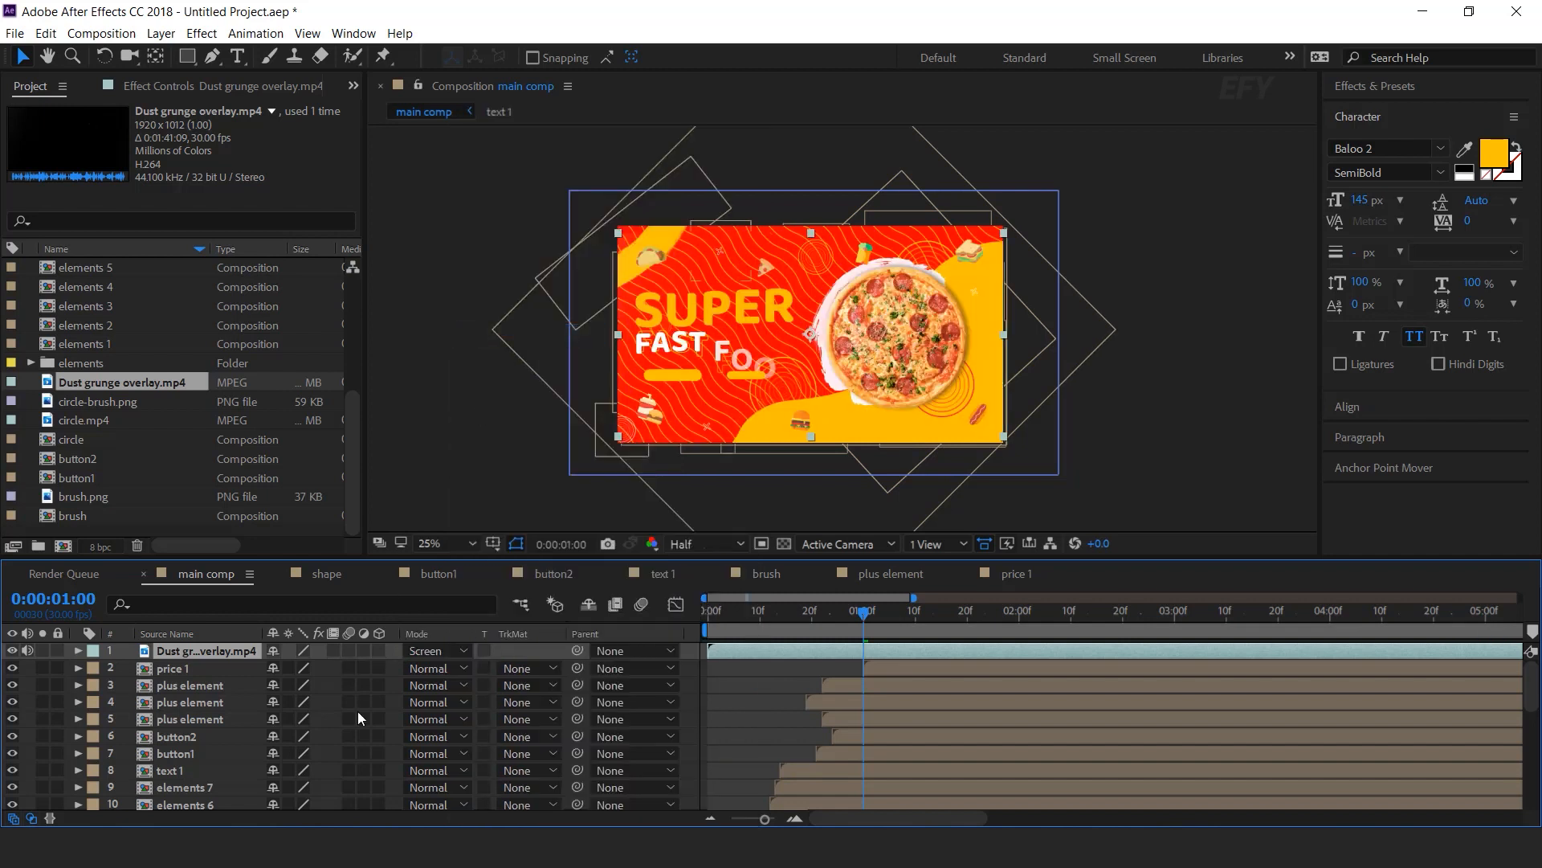
Scale the dust grunge overlay to 159% and preview the main comp from the first frame
key(s)
drag(297, 668, 378, 665)
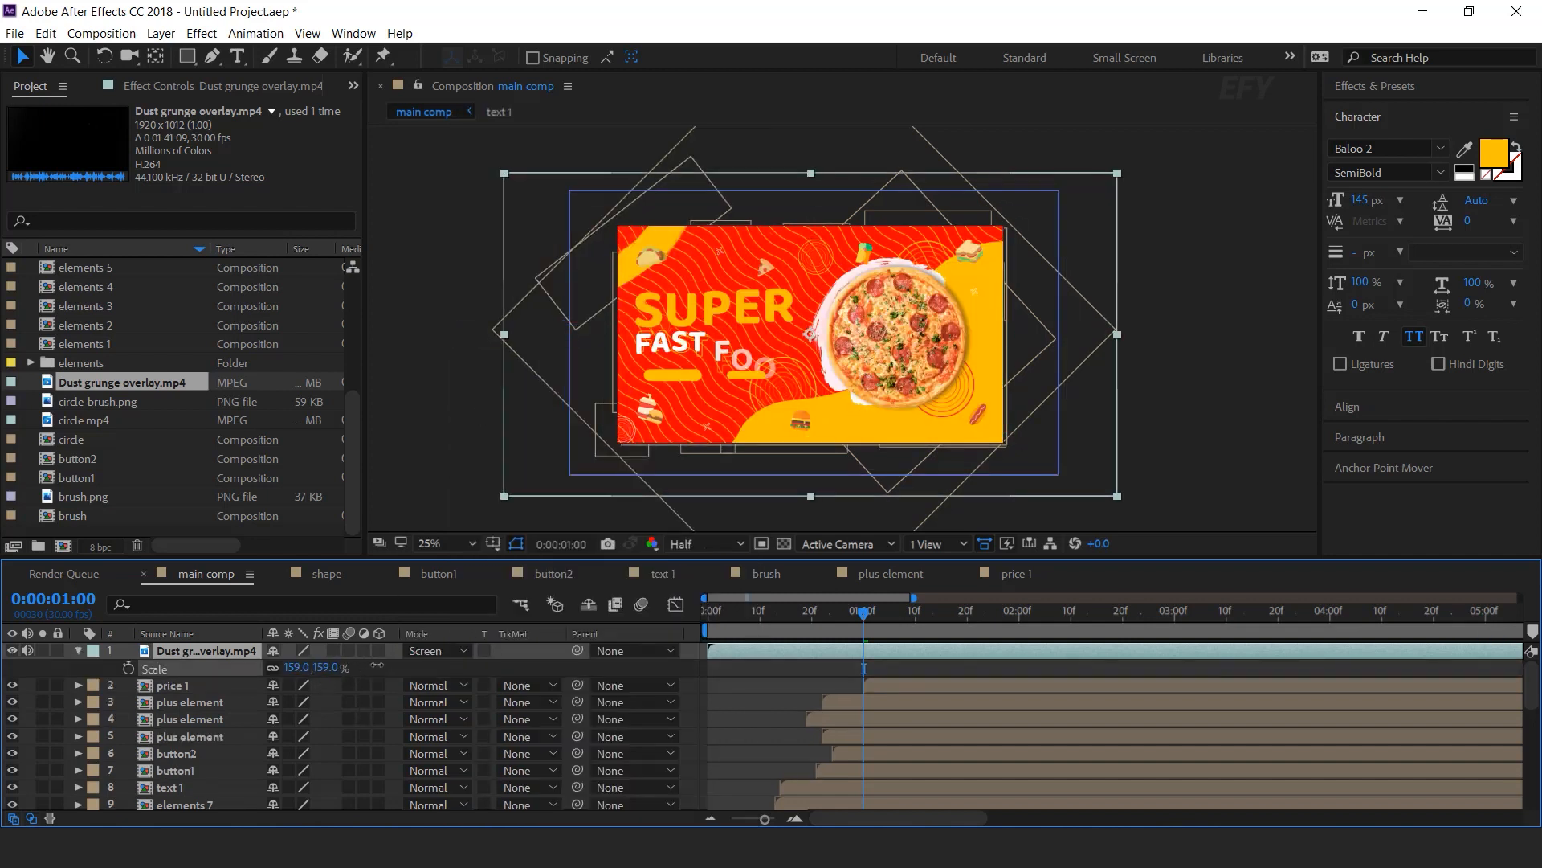
click(78, 651)
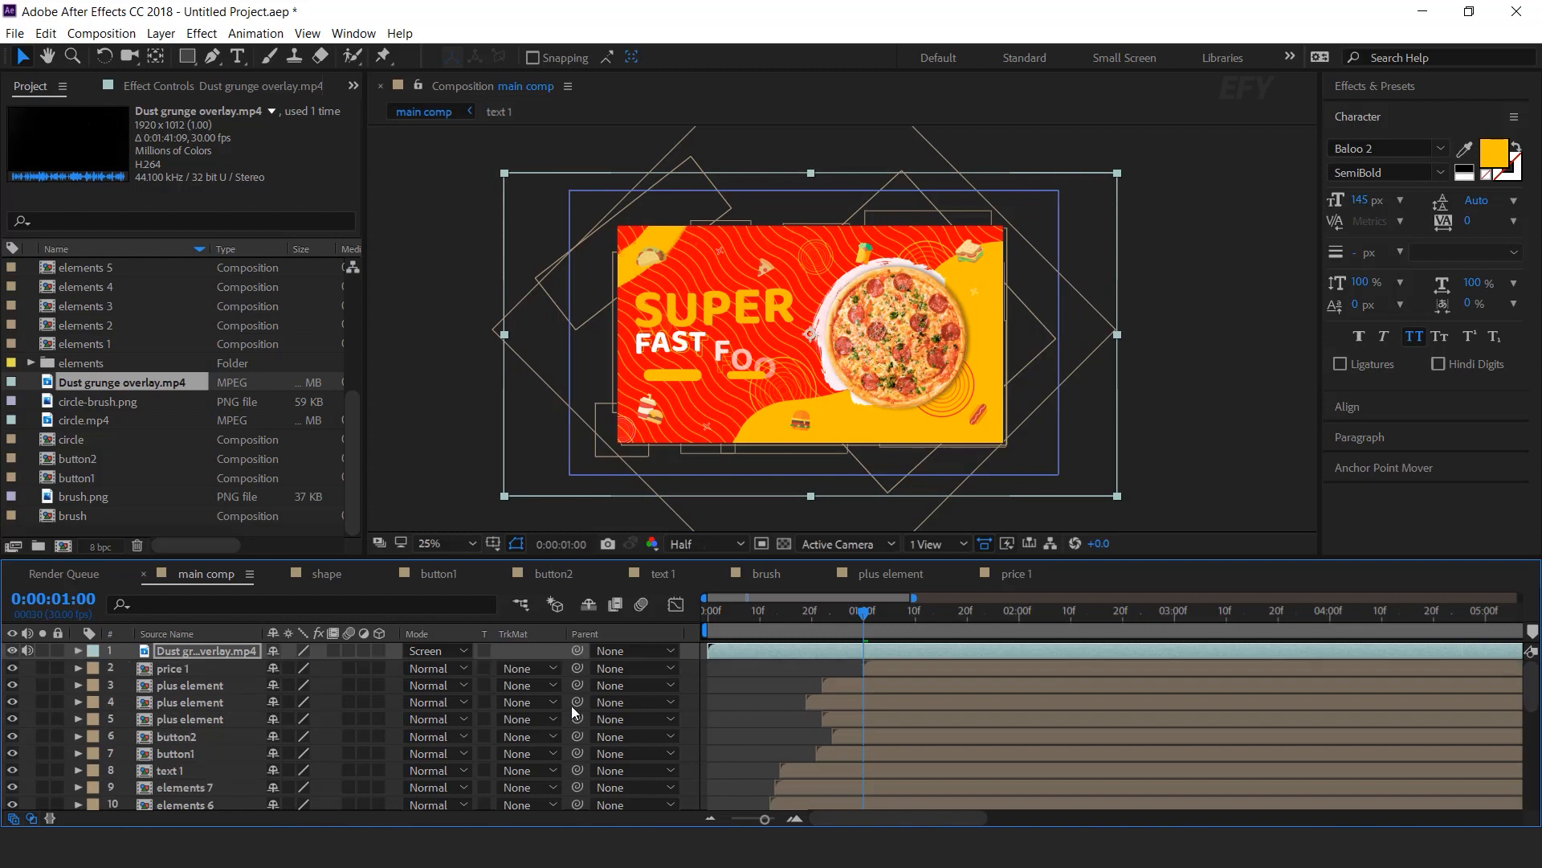
click(688, 654)
key(space)
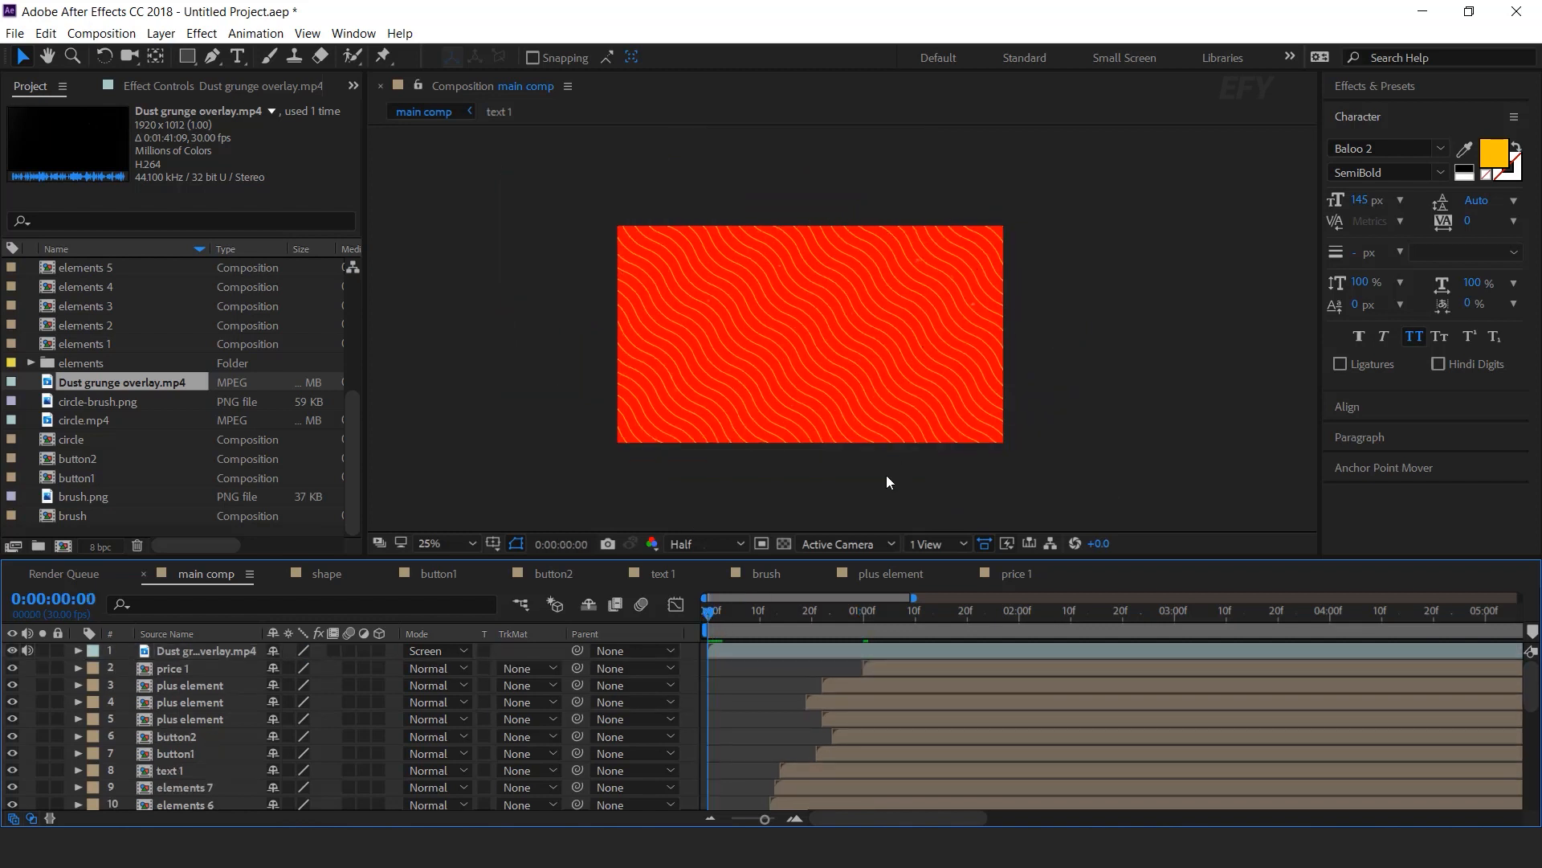
key(period)
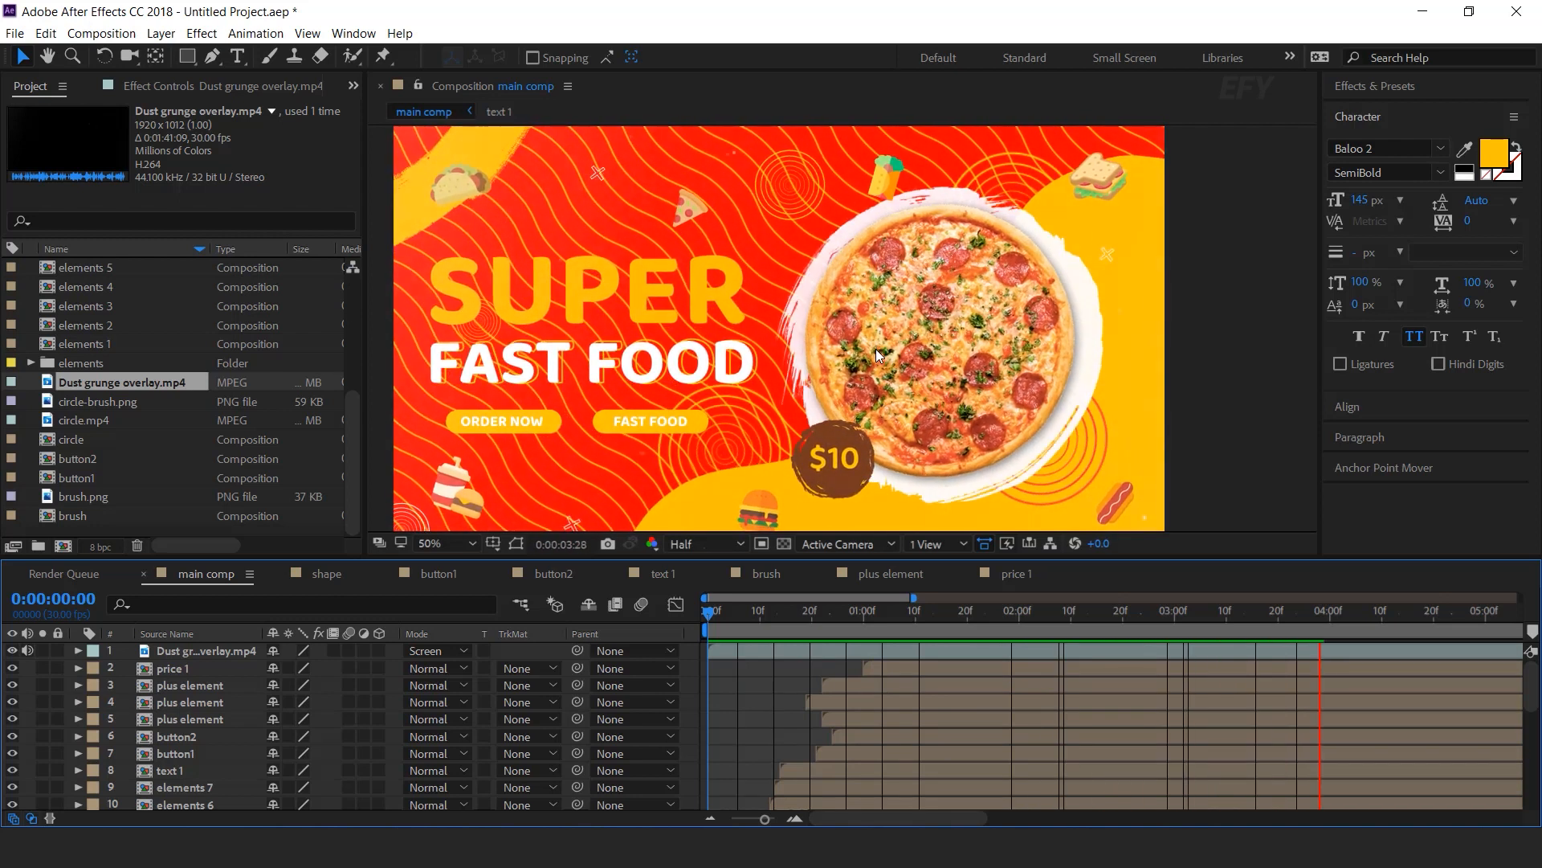
key(space)
Pre-compose all layers of the main comp into a new composition named scene 1
scroll(209, 731, down, 6)
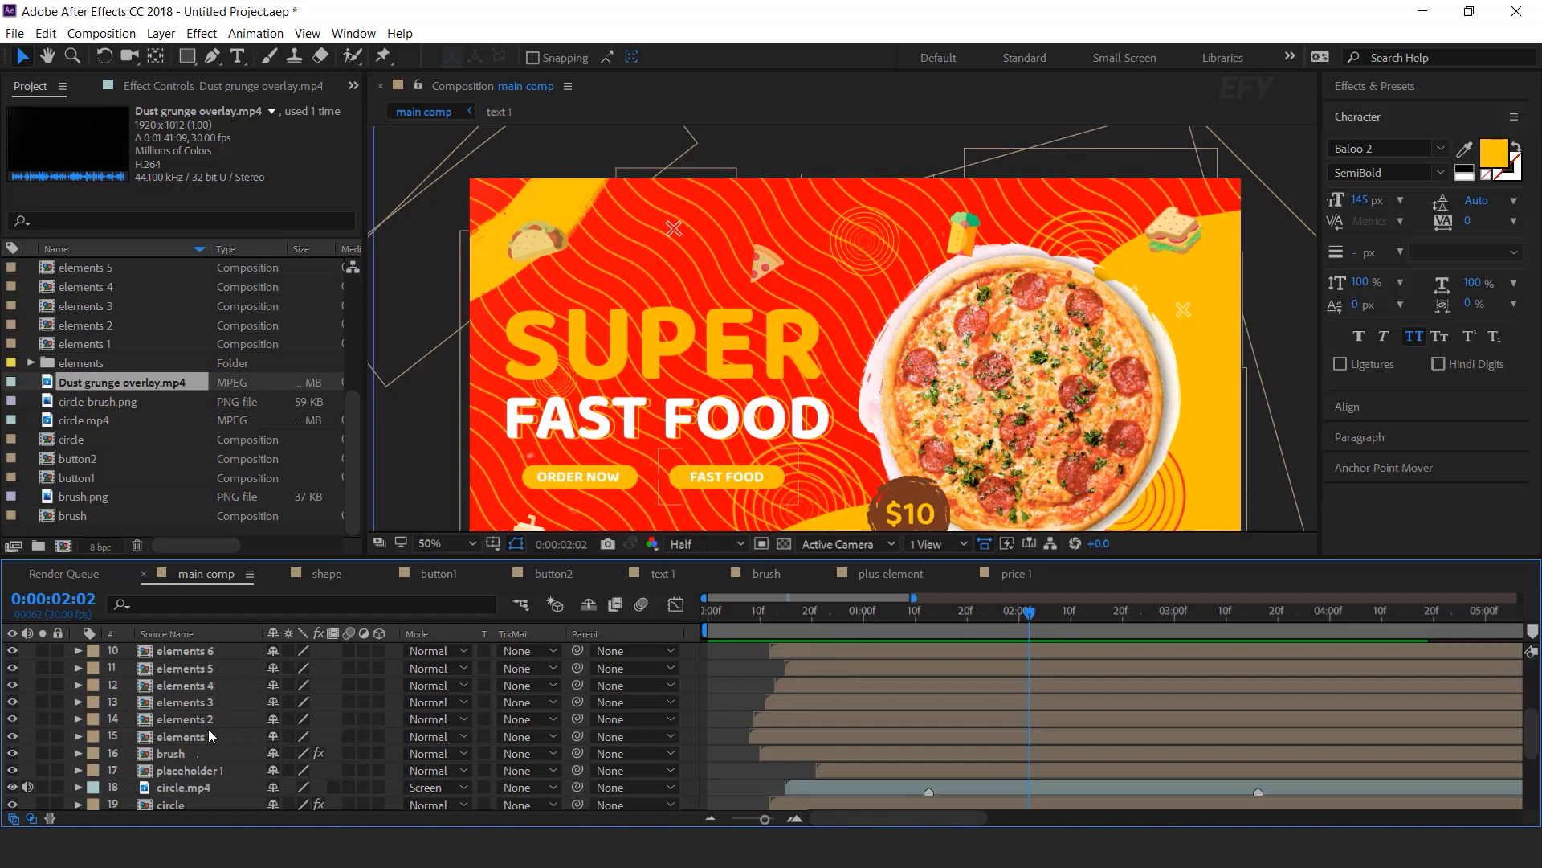
key(ctrl+a)
right_click(201, 731)
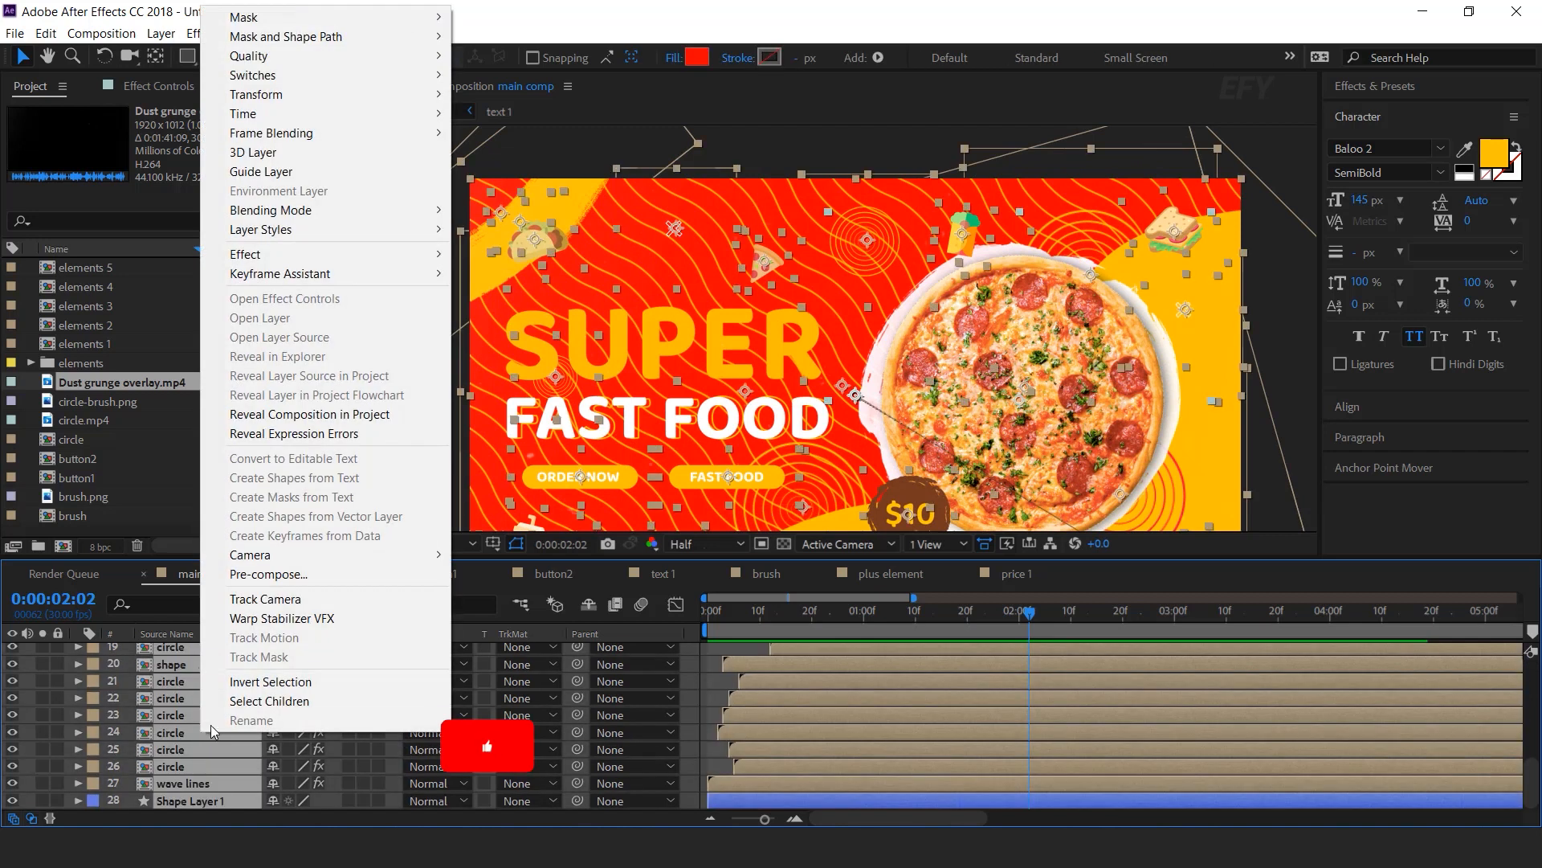
click(269, 573)
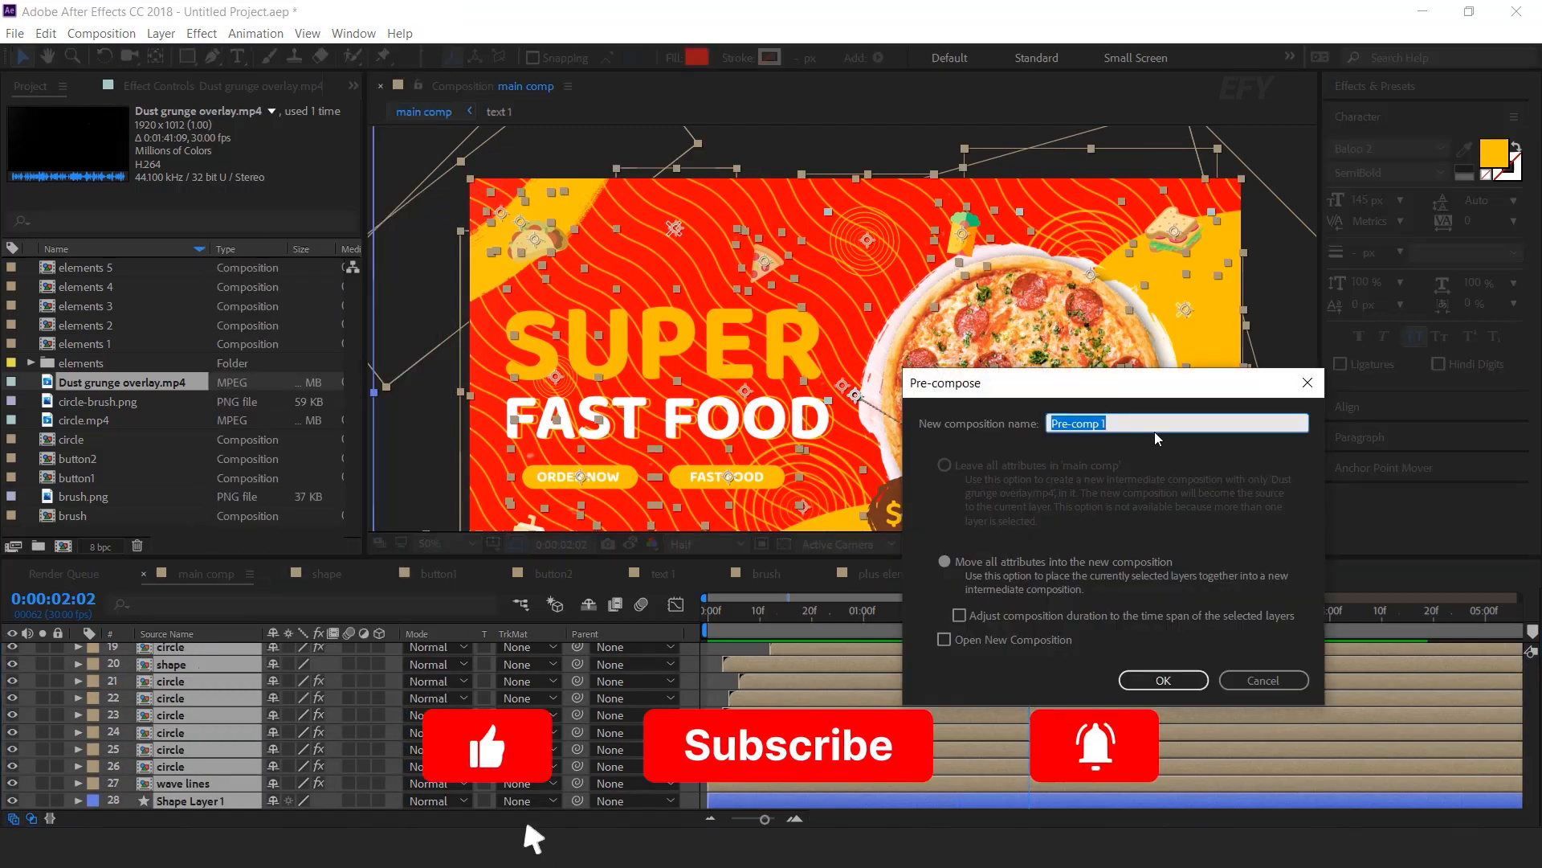
text(scene 1)
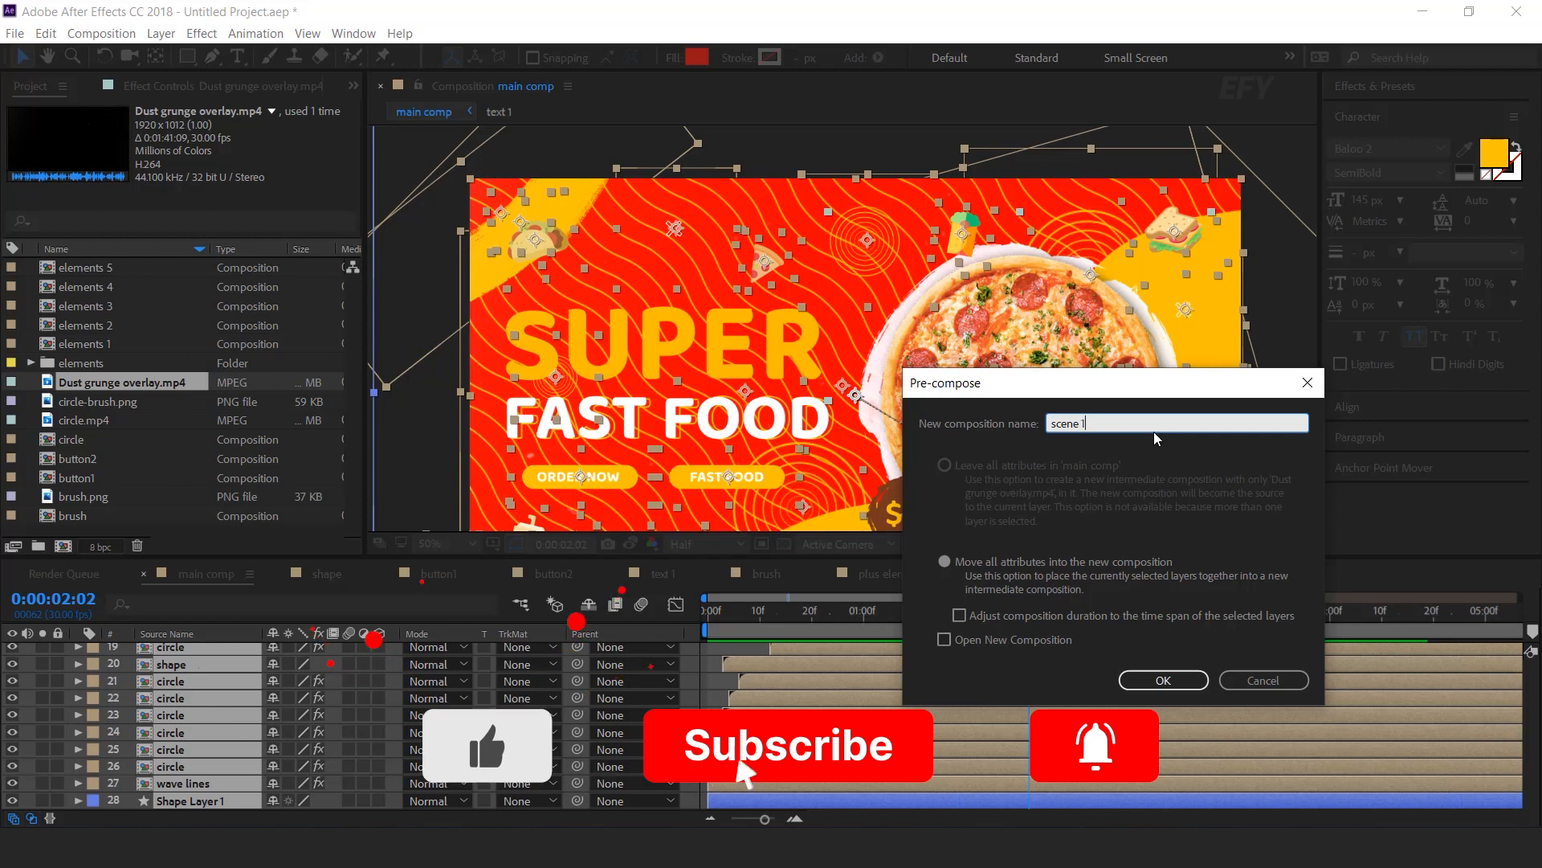
key(Return)
scroll(1153, 438, down, 2)
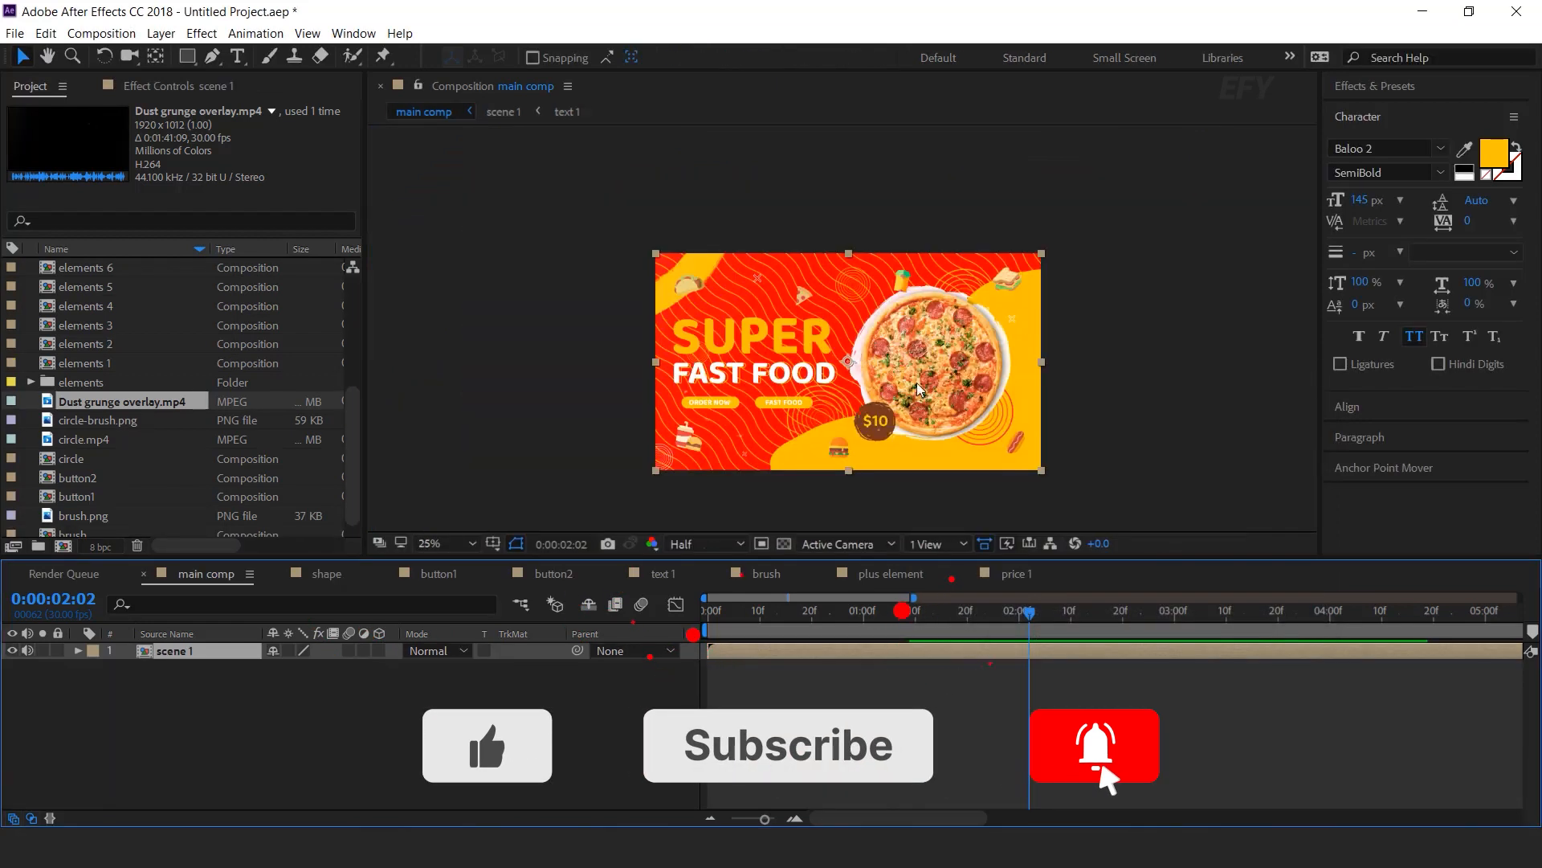
Add a new adjustment layer above the scene 1 layer in the main comp
click(521, 685)
right_click(521, 685)
mouse_move(554, 495)
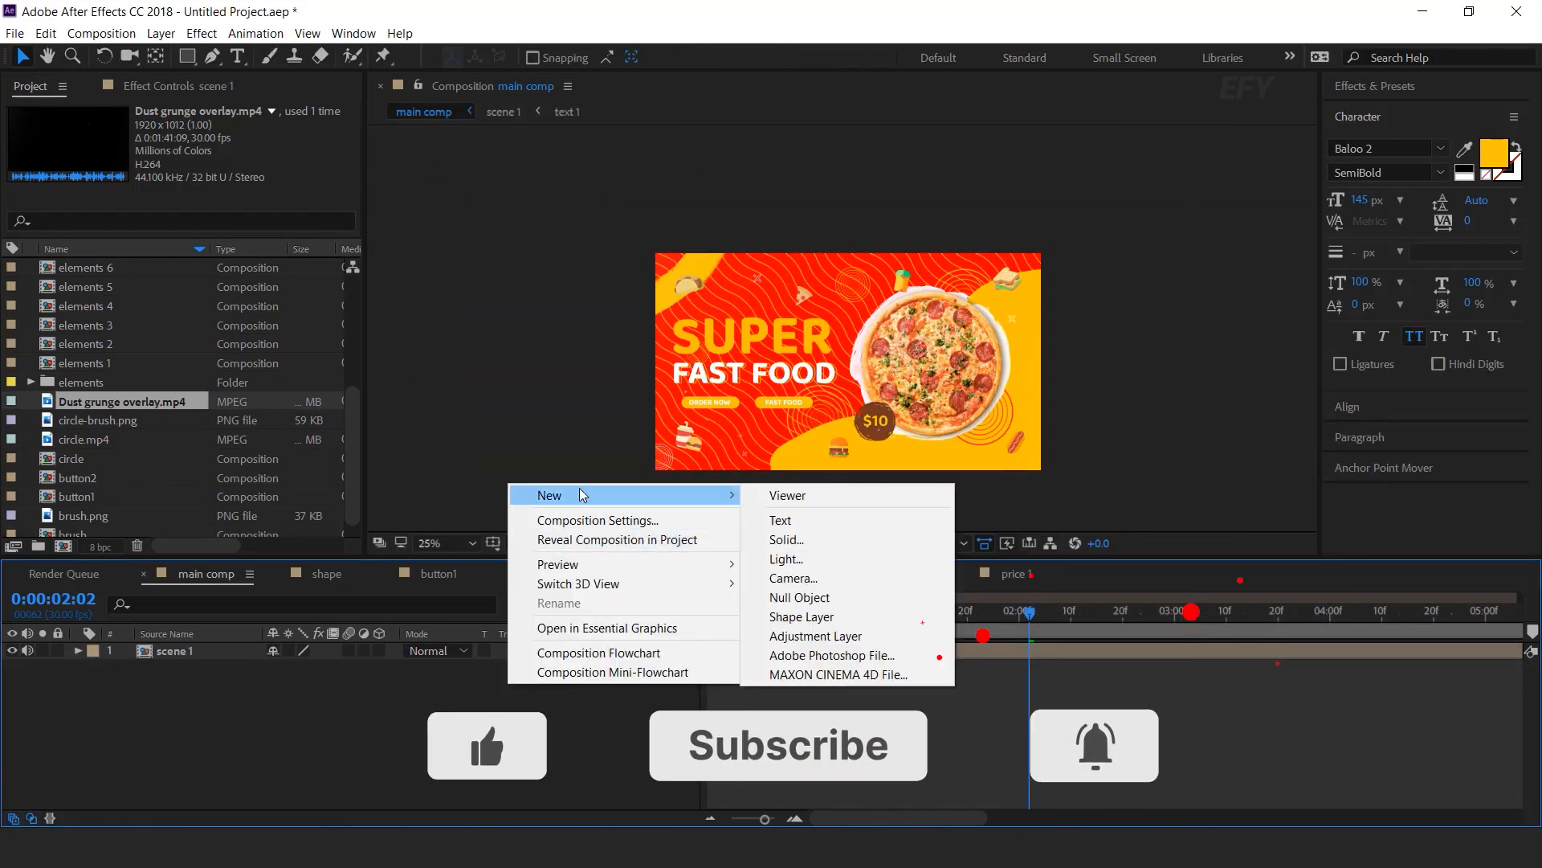
click(843, 634)
key(Return)
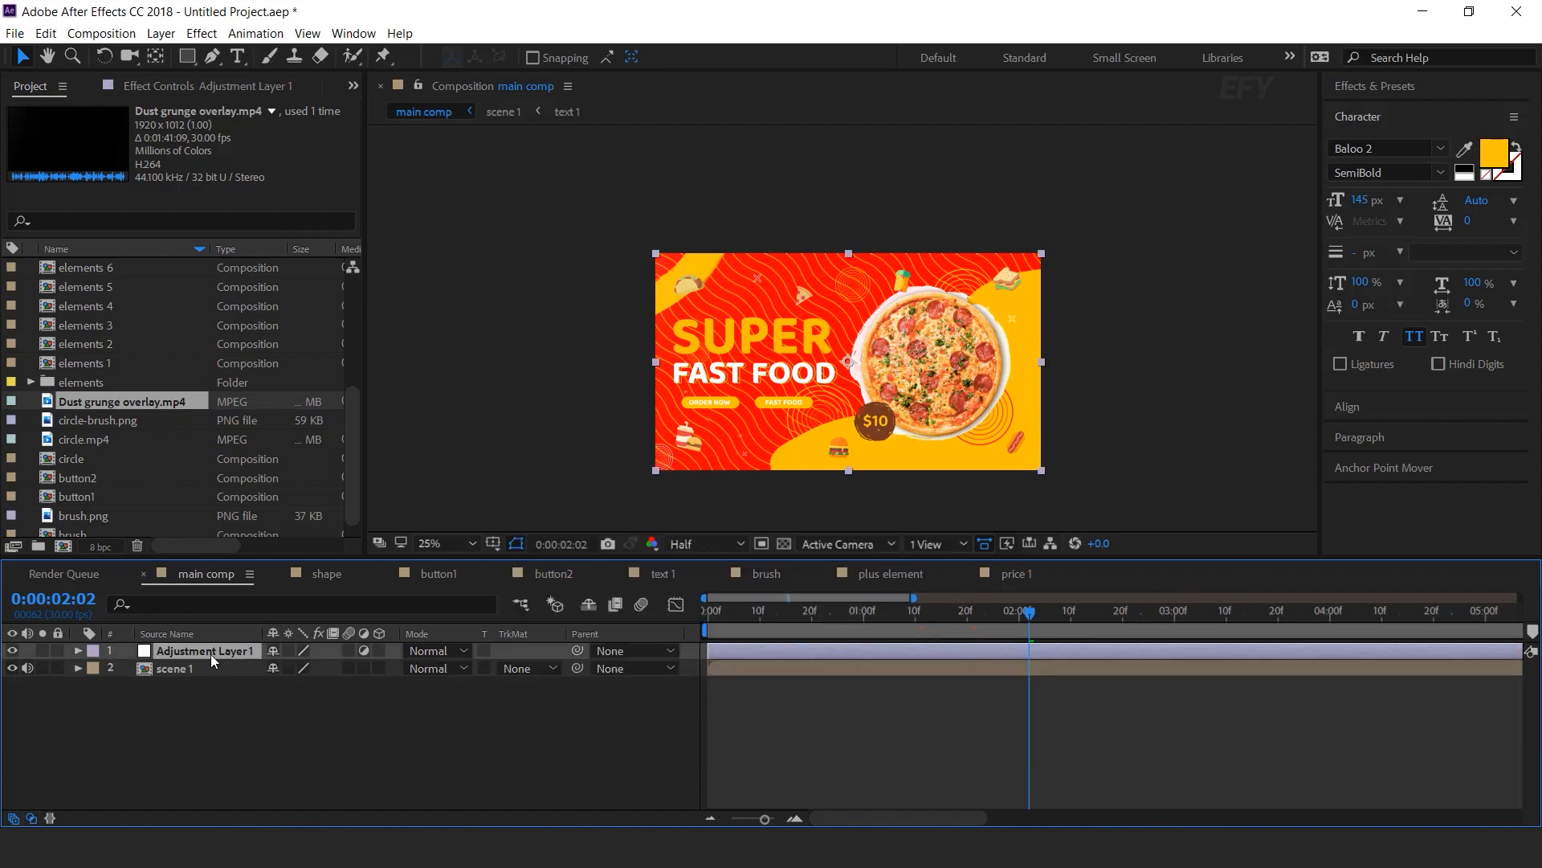
Apply Curves to the adjustment layer and shape a slight RGB S-curve, lowering the shadows and raising the highlights
key(ctrl+space)
text(cur)
key(Return)
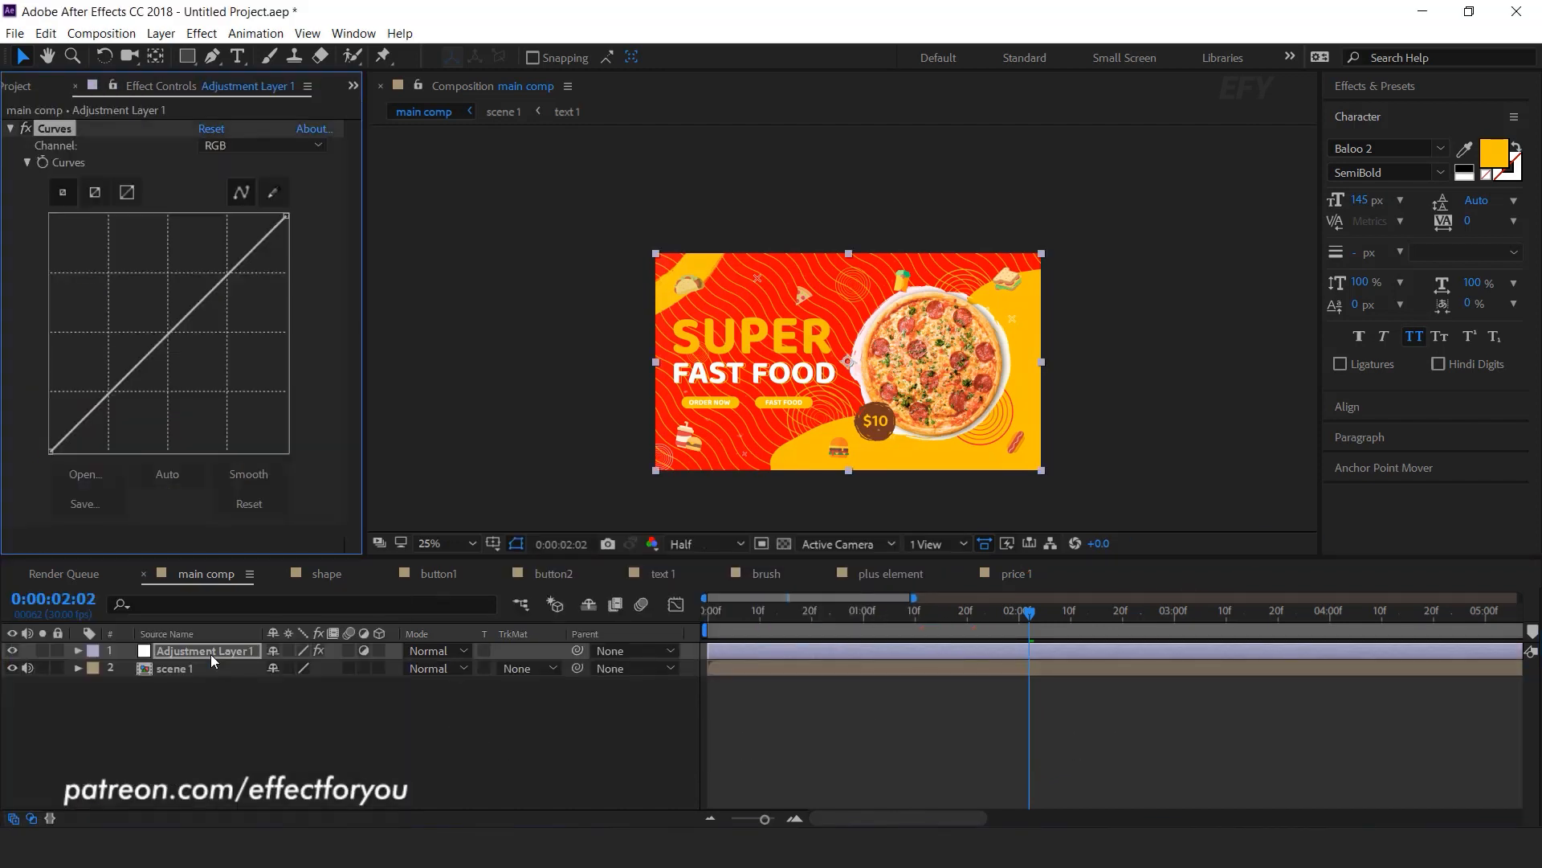
drag(109, 396, 114, 399)
drag(233, 275, 225, 270)
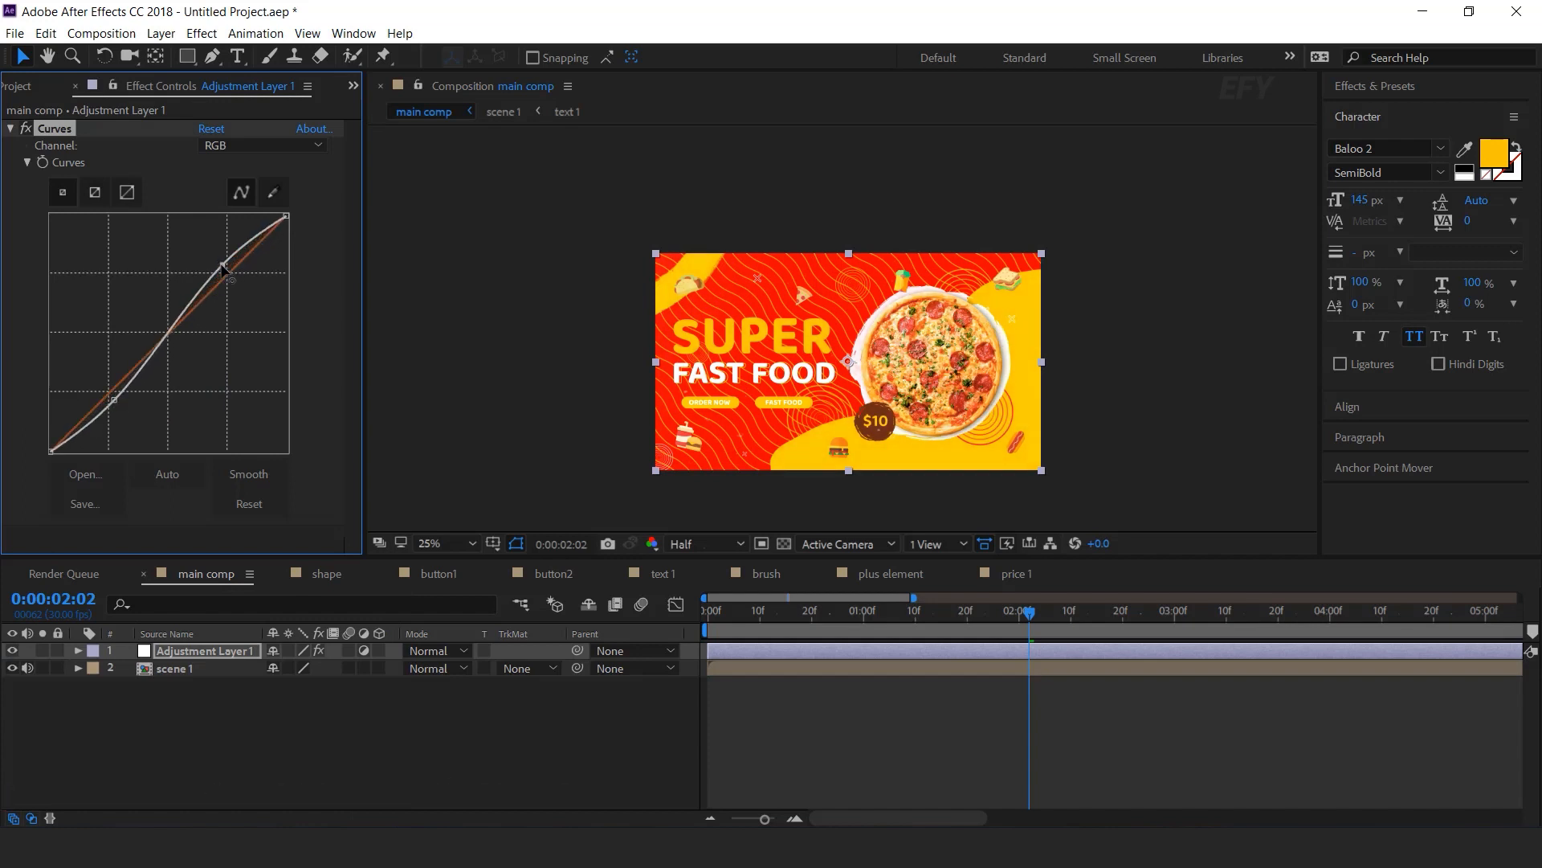
scroll(803, 369, up, 2)
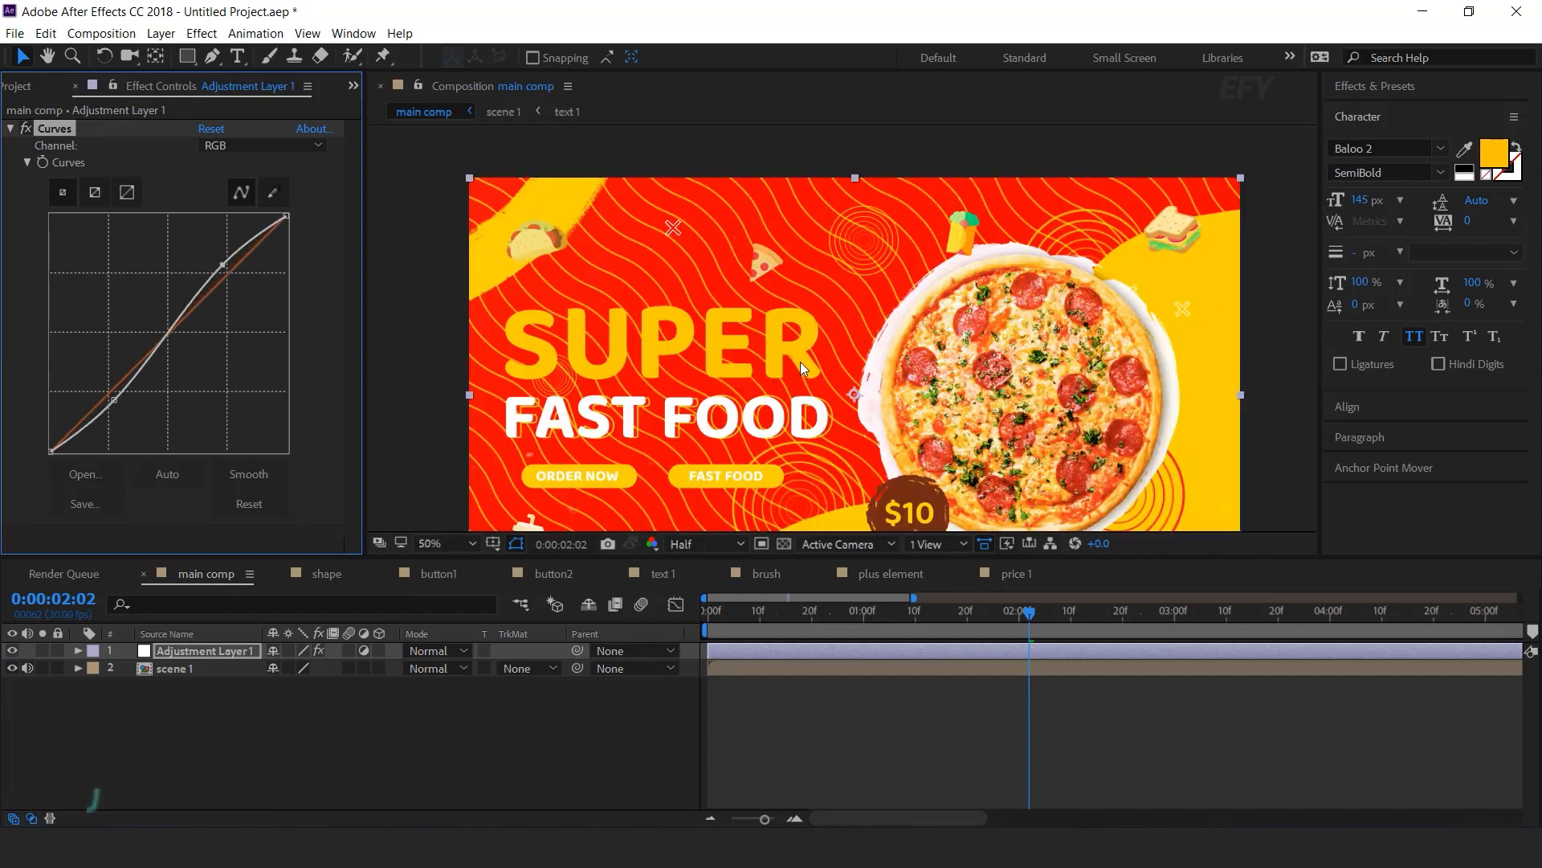
Apply the Noise effect to the adjustment layer with a 15% amount and Use Color Noise turned off
click(425, 736)
click(214, 648)
key(ctrl+space)
text(noi)
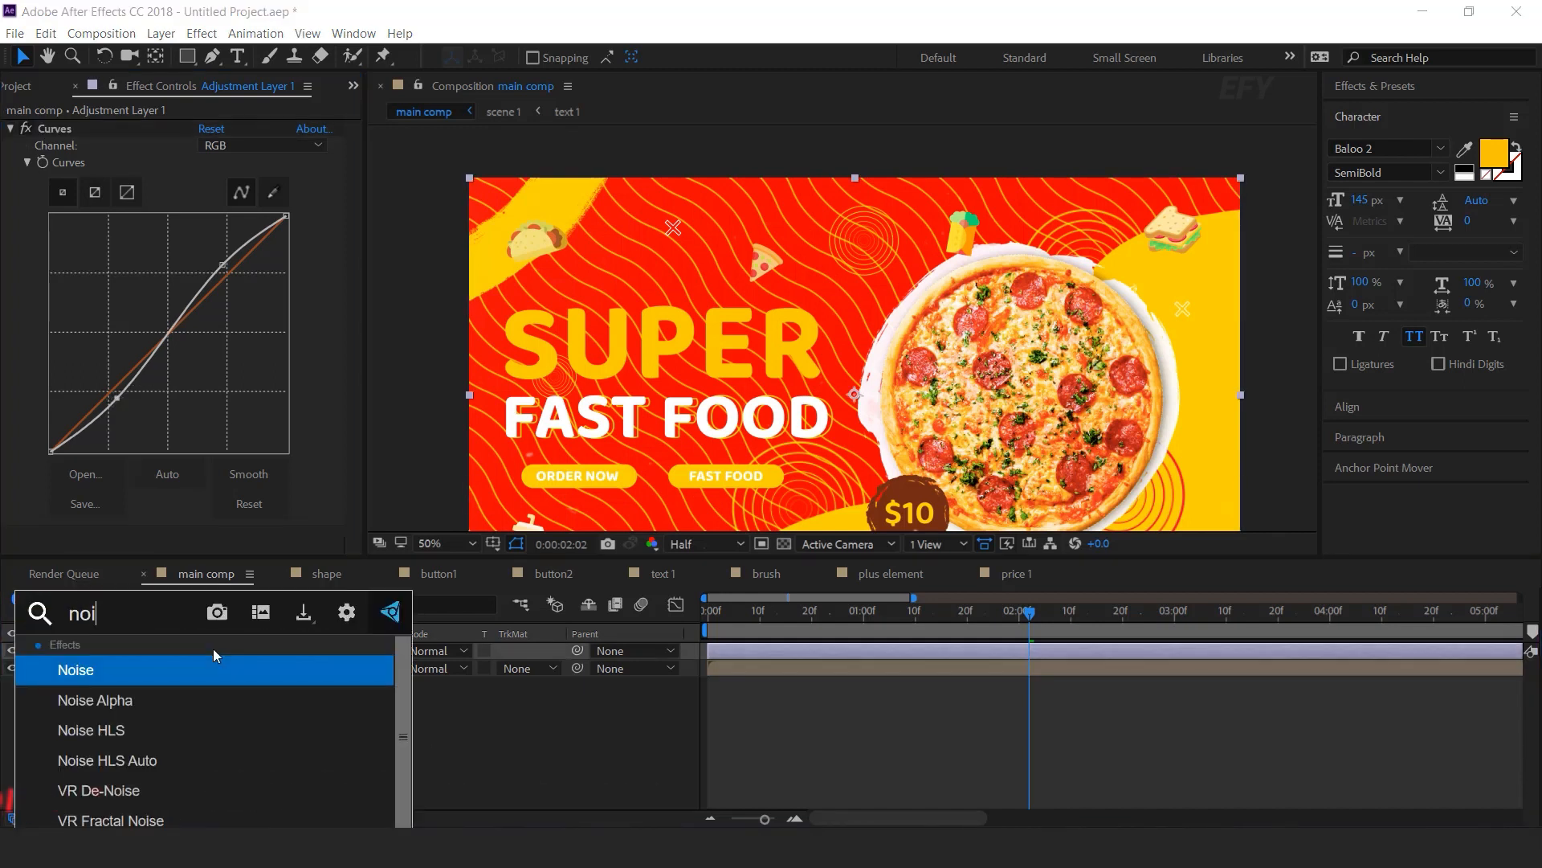
key(Return)
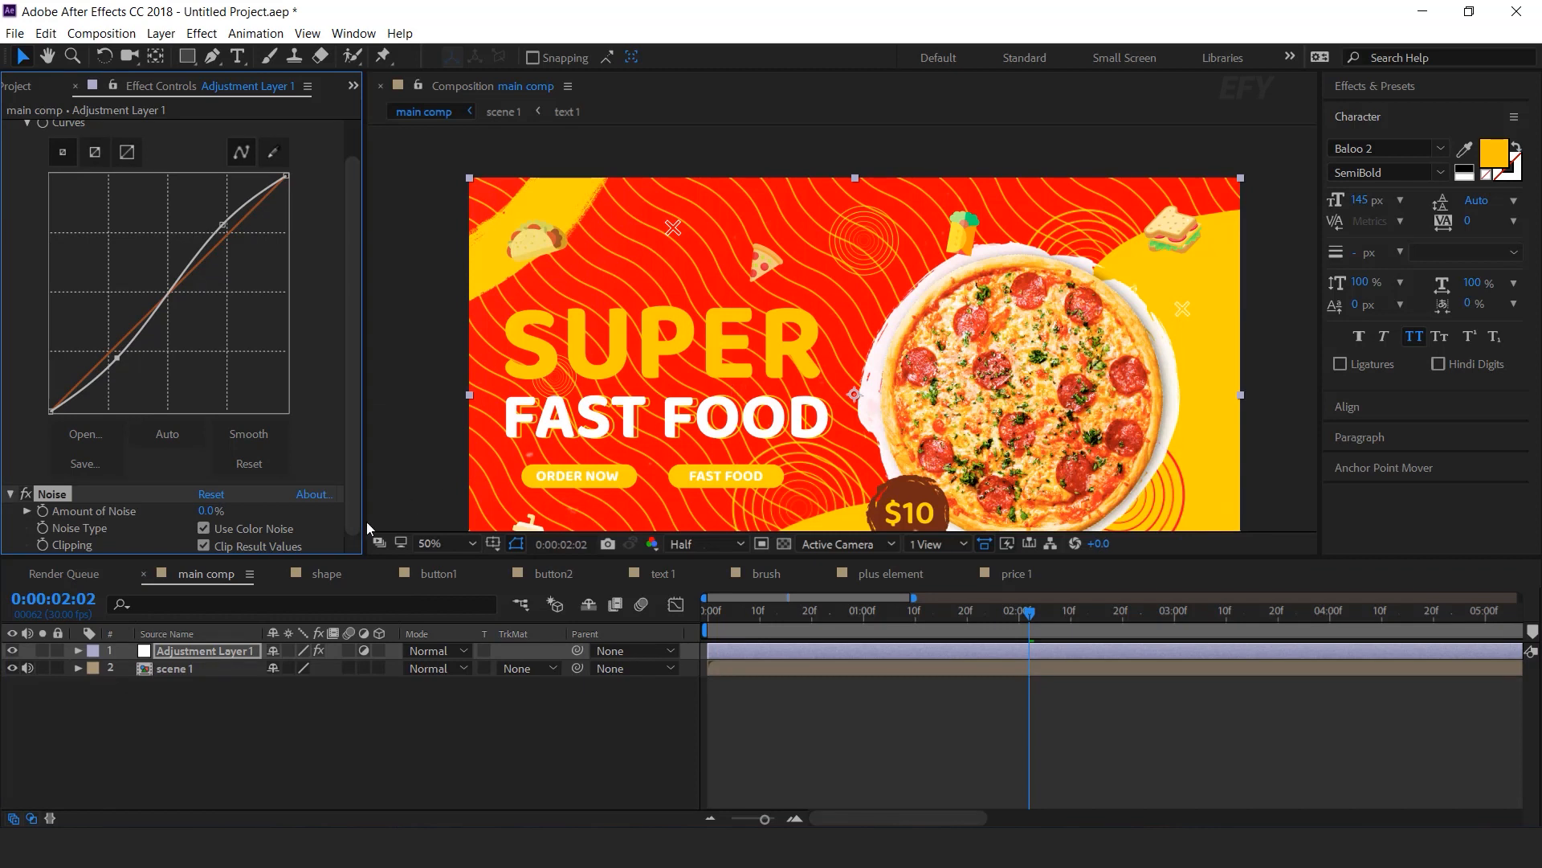
click(207, 512)
text(15)
key(Return)
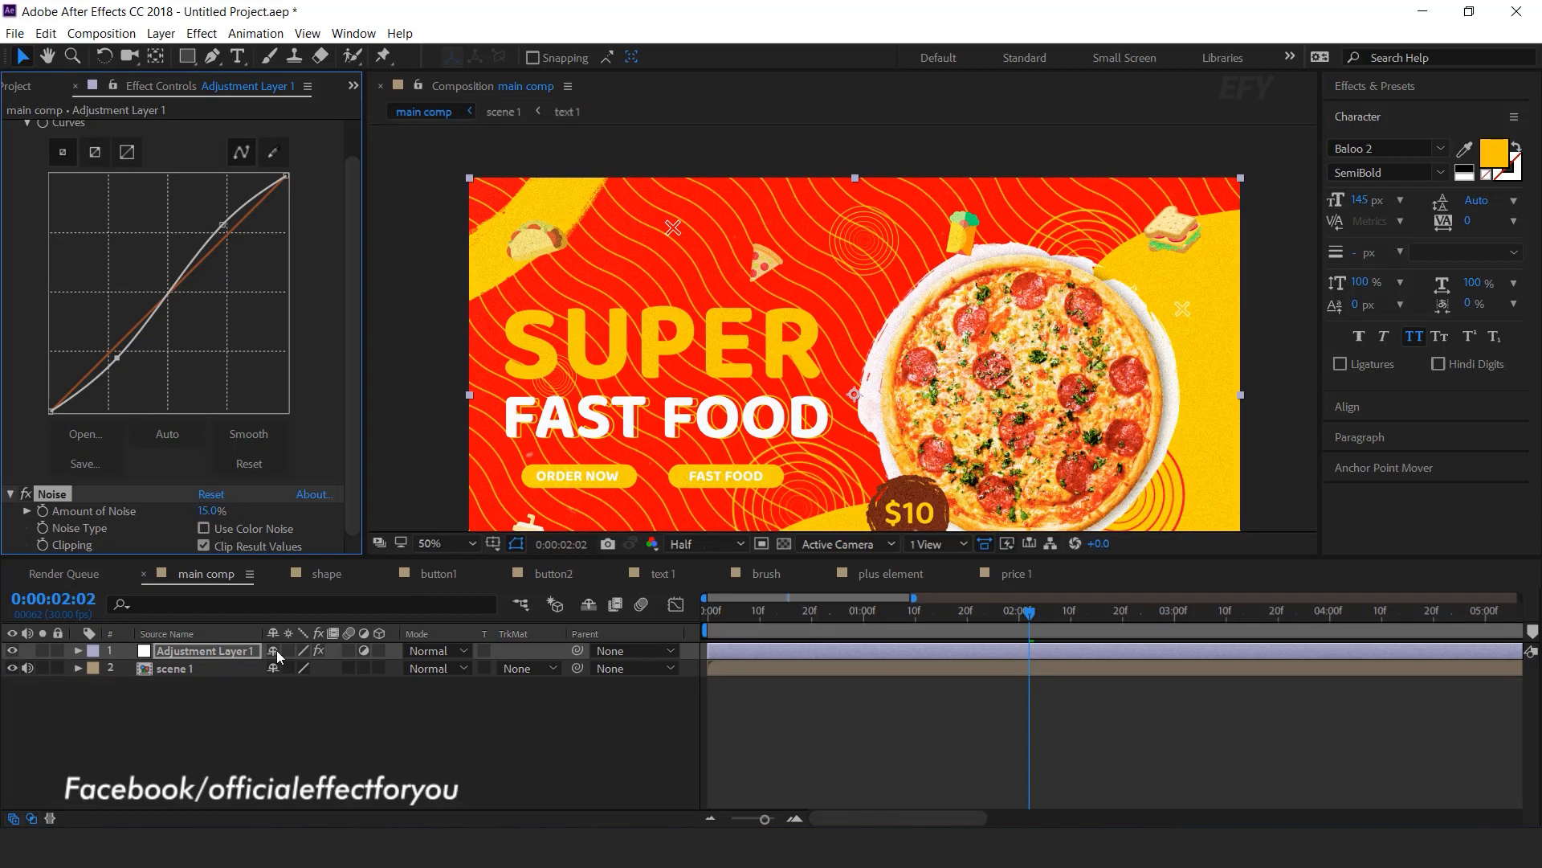
click(422, 719)
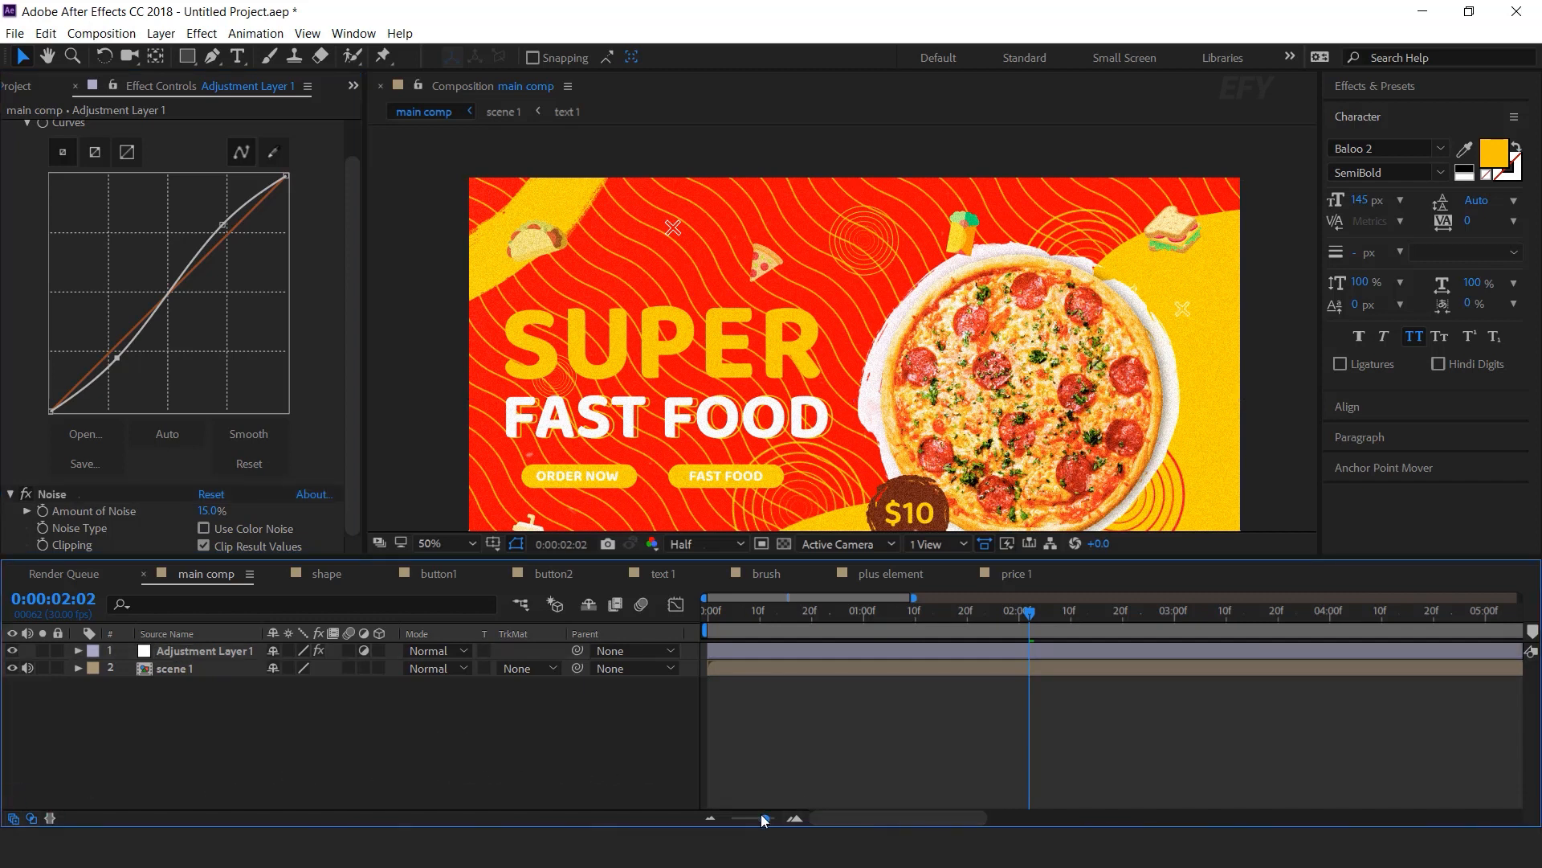
Review the graded main comp animation in an enlarged viewer at full resolution
drag(764, 818, 751, 819)
scroll(1009, 349, down, 2)
drag(966, 365, 960, 344)
drag(805, 616, 1025, 623)
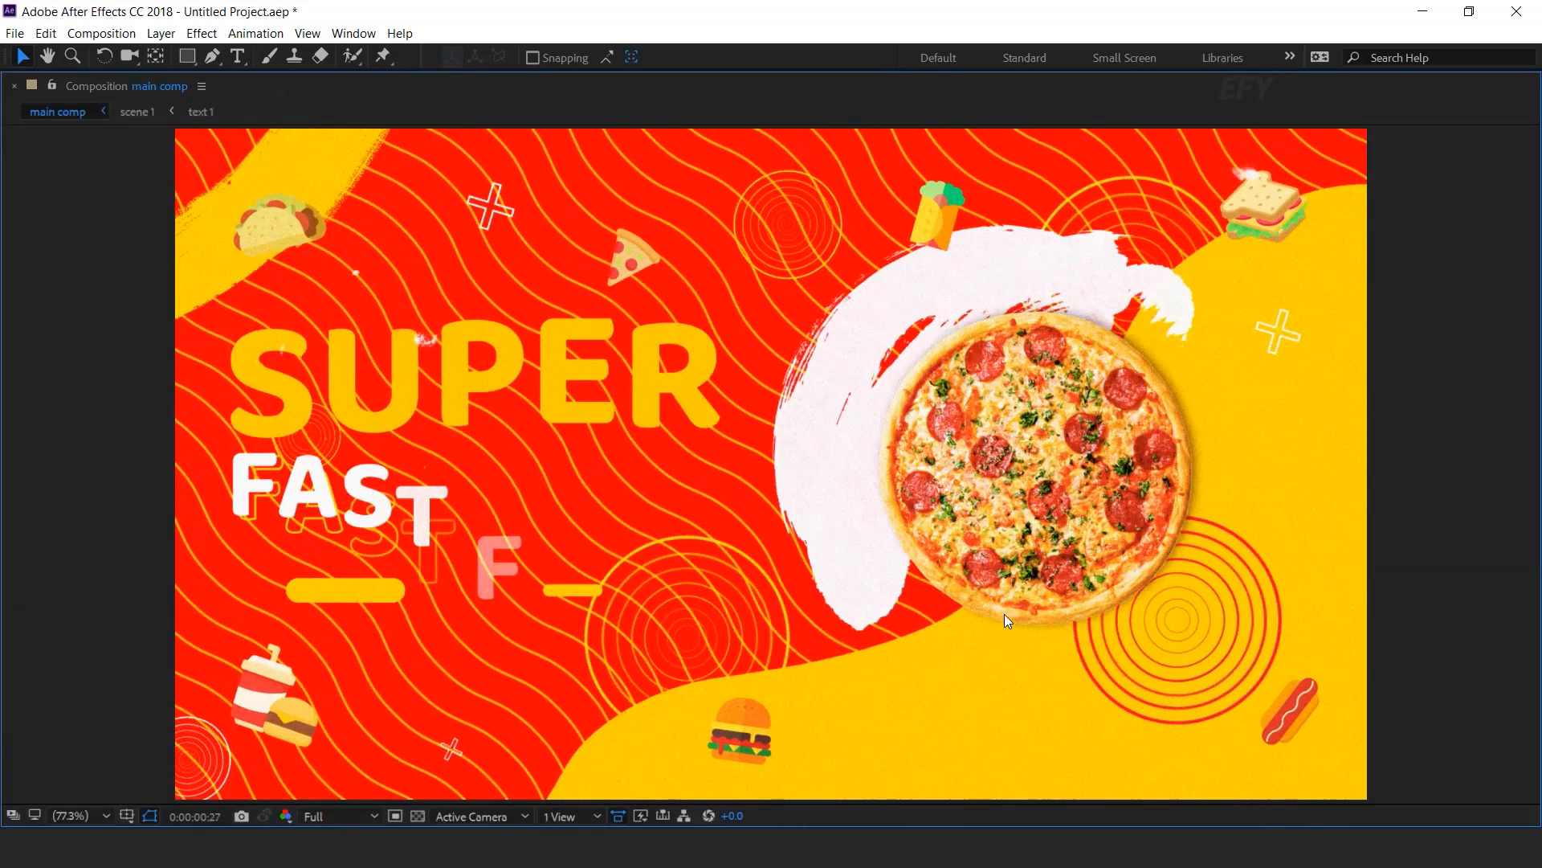